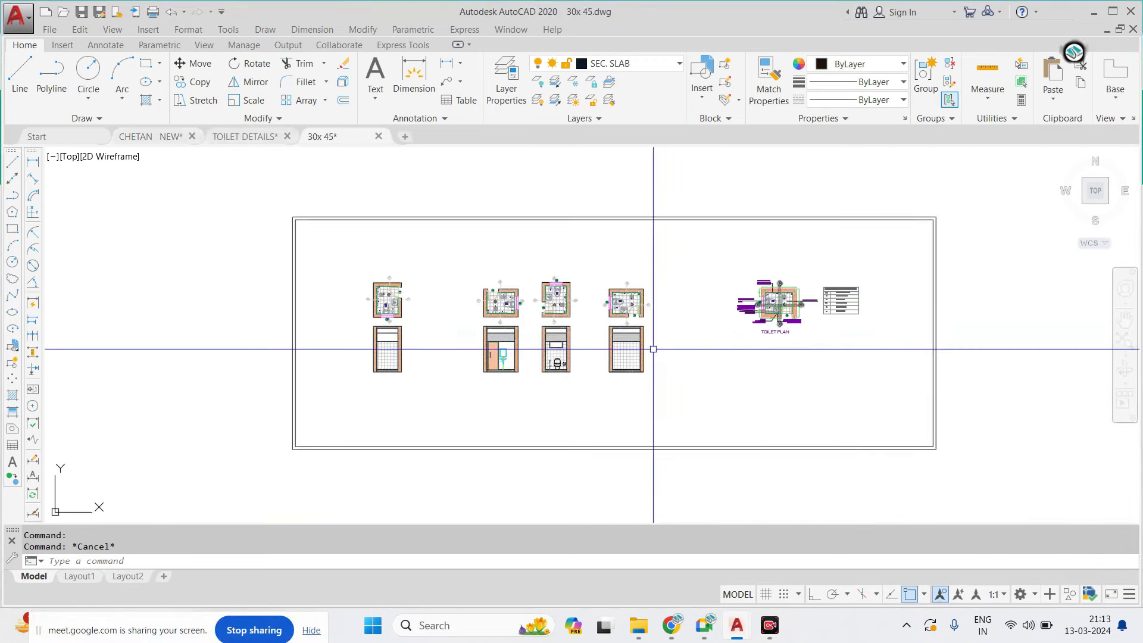
Zoom out and pan across the 30x 45 drawing to show its framed detail sheets
scroll(533, 280, down, 4)
middle_drag(598, 298, 412, 295)
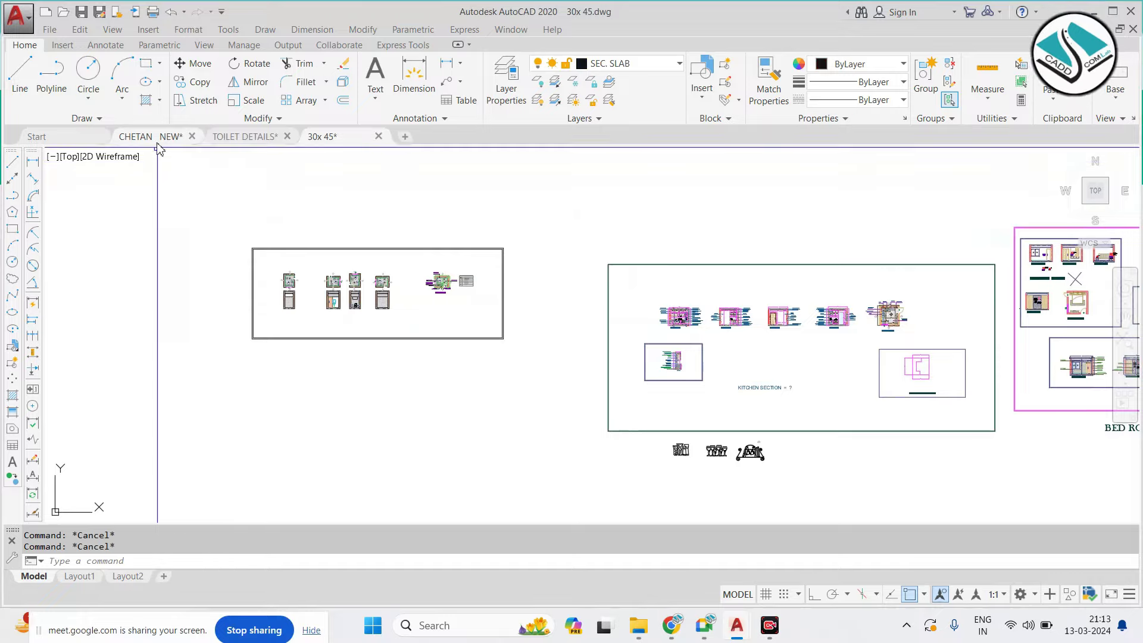
Pan and zoom in CHETAN NEW to bring the Bedroom Details sheet into view
scroll(594, 323, down, 6)
middle_drag(452, 312, 580, 325)
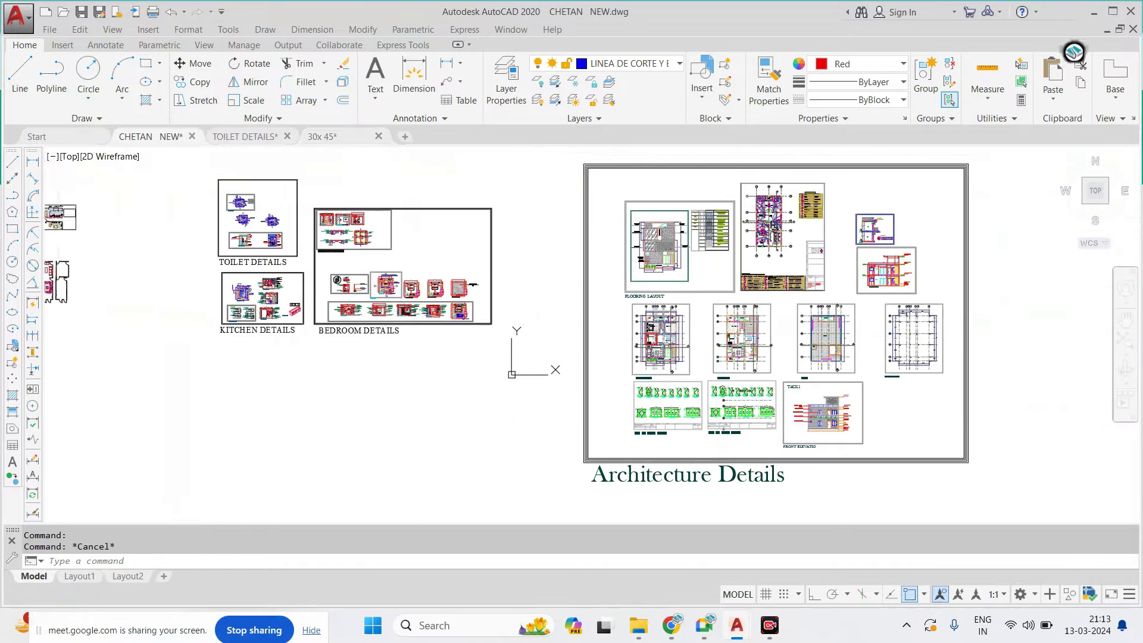
scroll(404, 307, up, 4)
scroll(403, 308, up, 4)
scroll(403, 308, down, 2)
scroll(486, 315, up, 4)
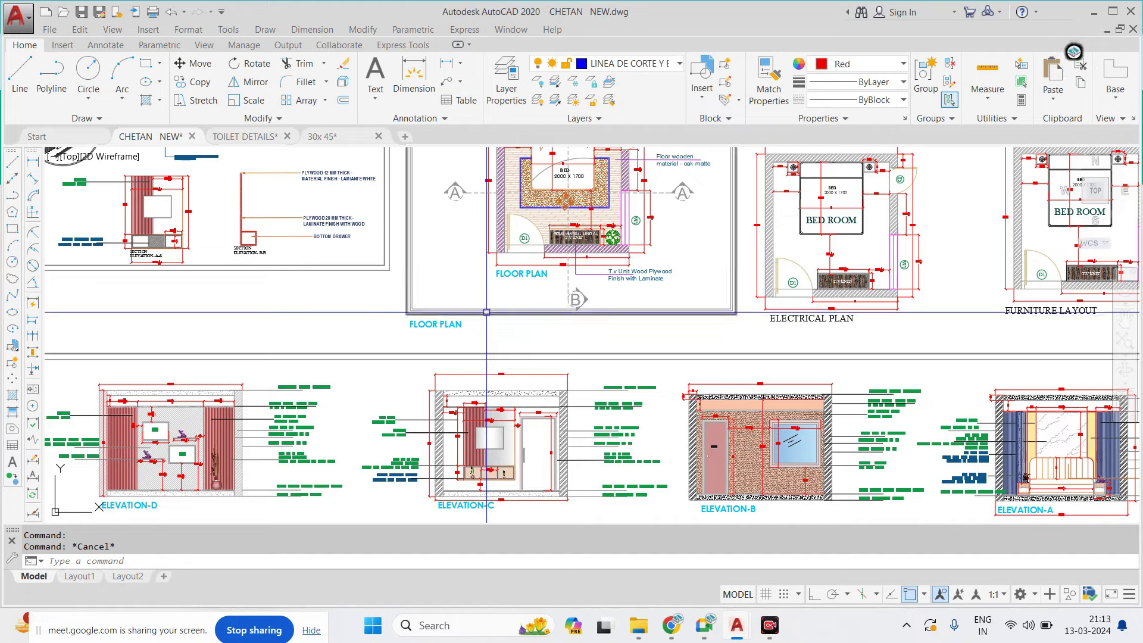
Zoom out over the Toilet, Kitchen and Bedroom sheets, then centre sections A-A', B-B' and the ceiling plan
scroll(542, 286, down, 4)
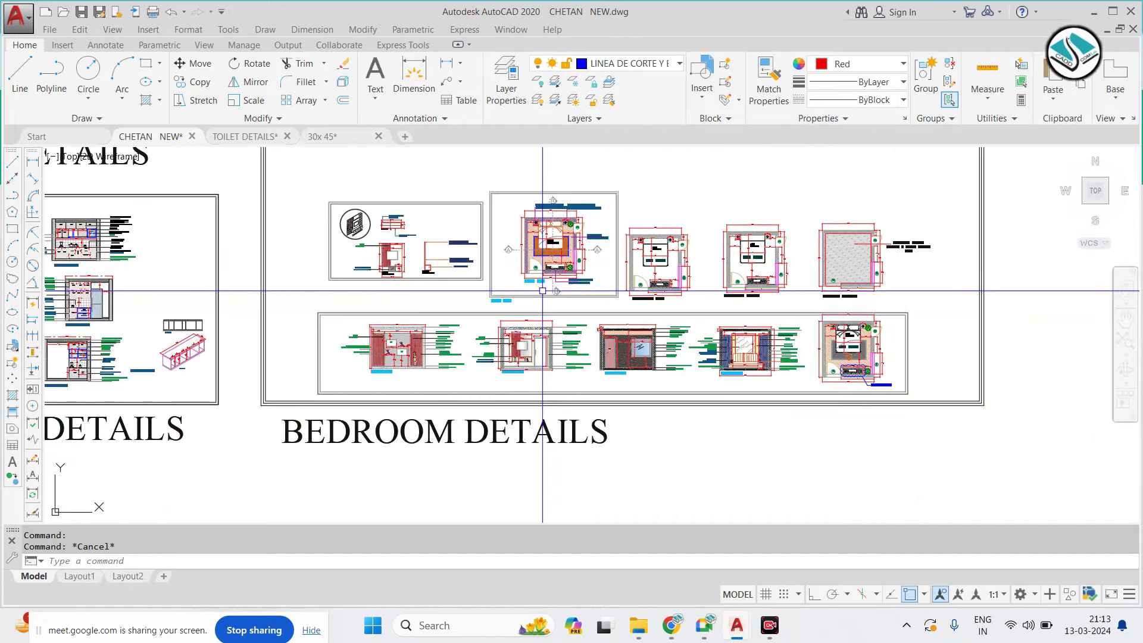
scroll(542, 290, down, 2)
scroll(526, 312, down, 3)
middle_drag(372, 300, 531, 404)
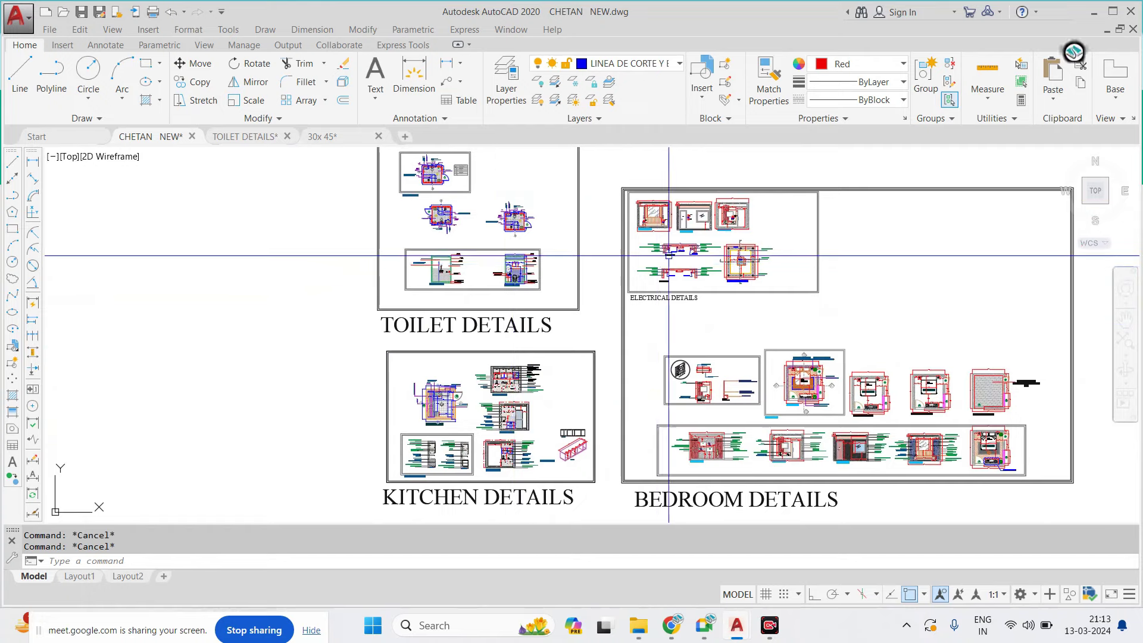
scroll(717, 228, up, 5)
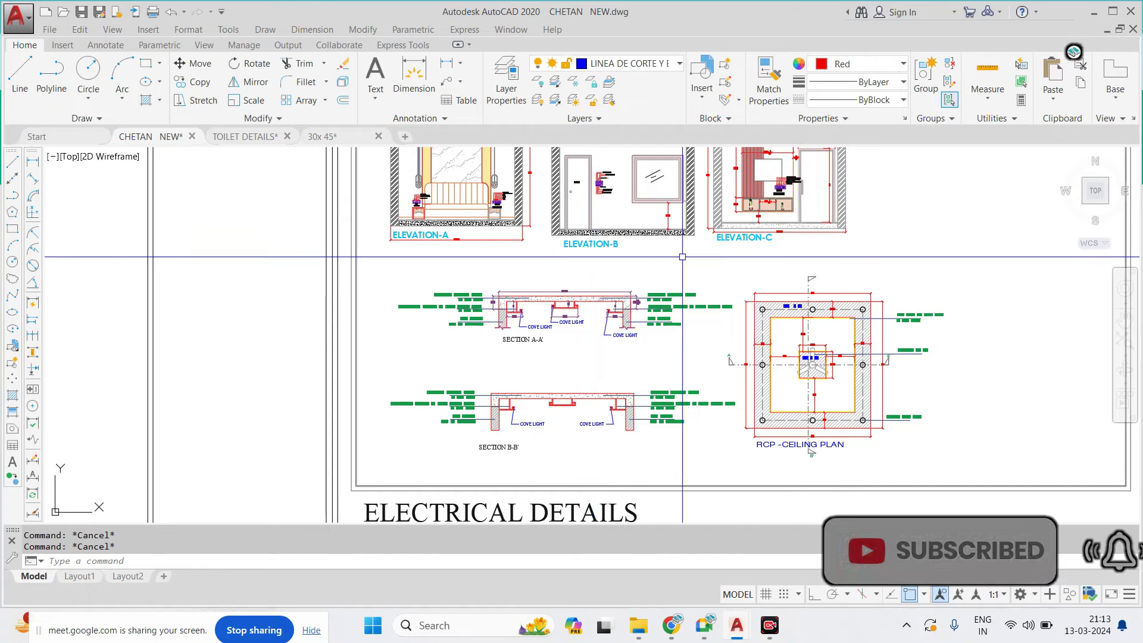
middle_drag(605, 254, 592, 285)
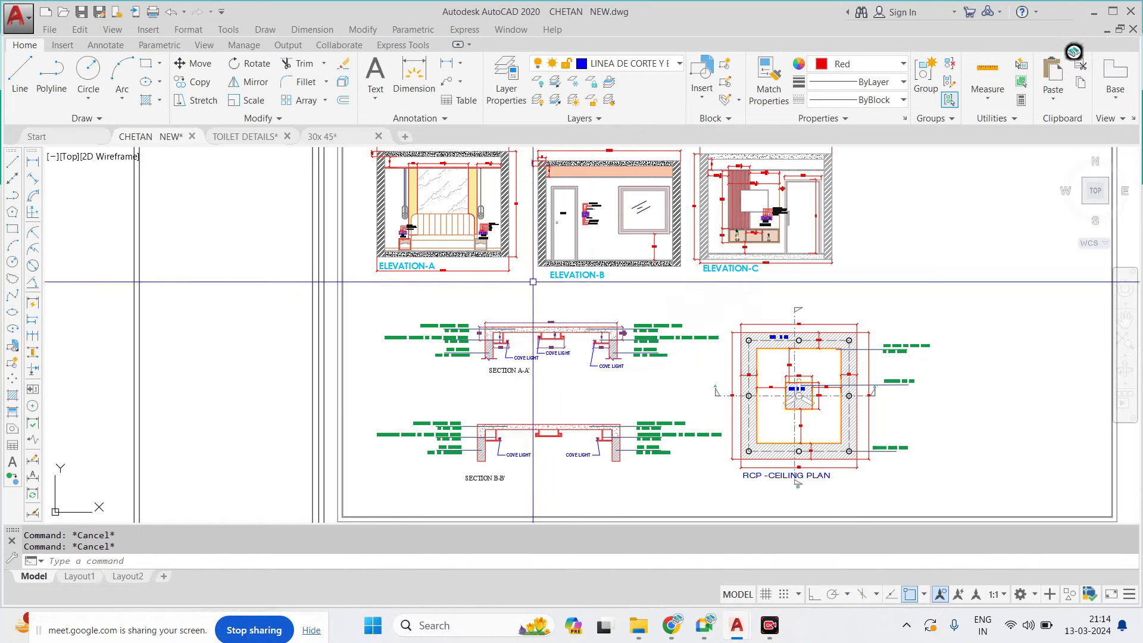
Pan across the Bedroom Details sheet to the flooring details plan on the right
scroll(592, 282, down, 5)
middle_drag(595, 406, 596, 286)
scroll(626, 323, up, 5)
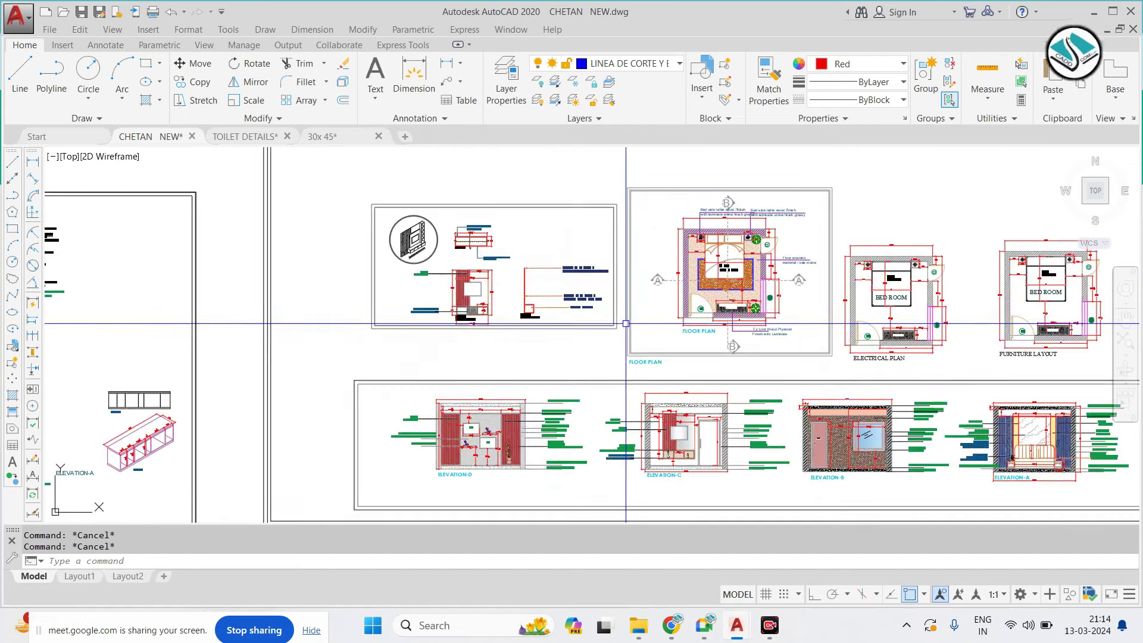
middle_drag(841, 327, 671, 312)
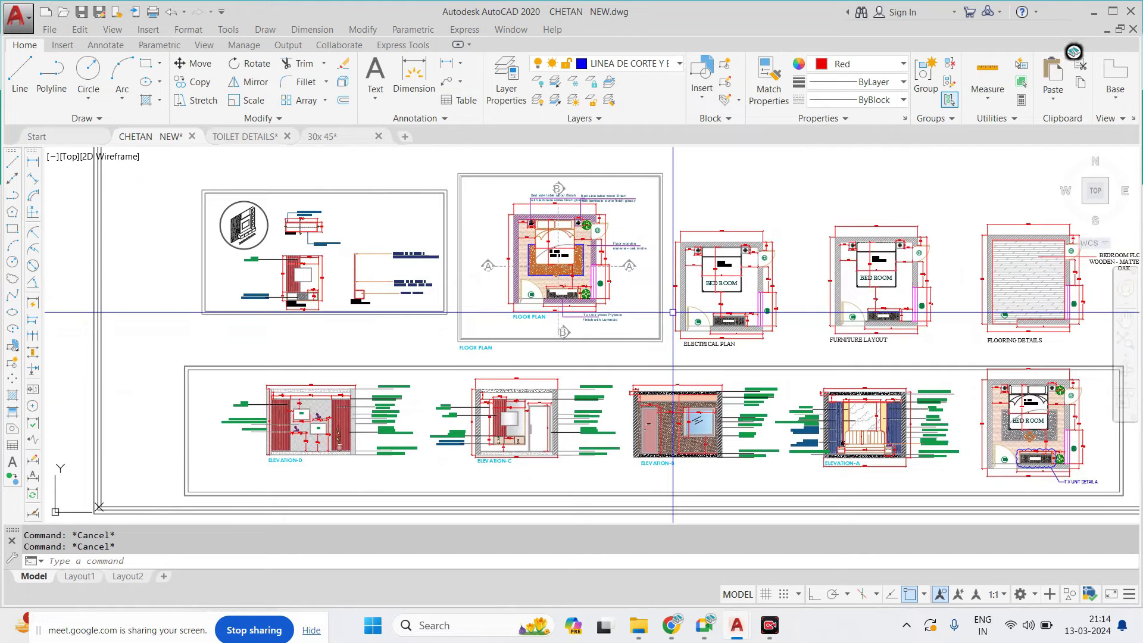
scroll(671, 308, up, 3)
scroll(619, 294, up, 1)
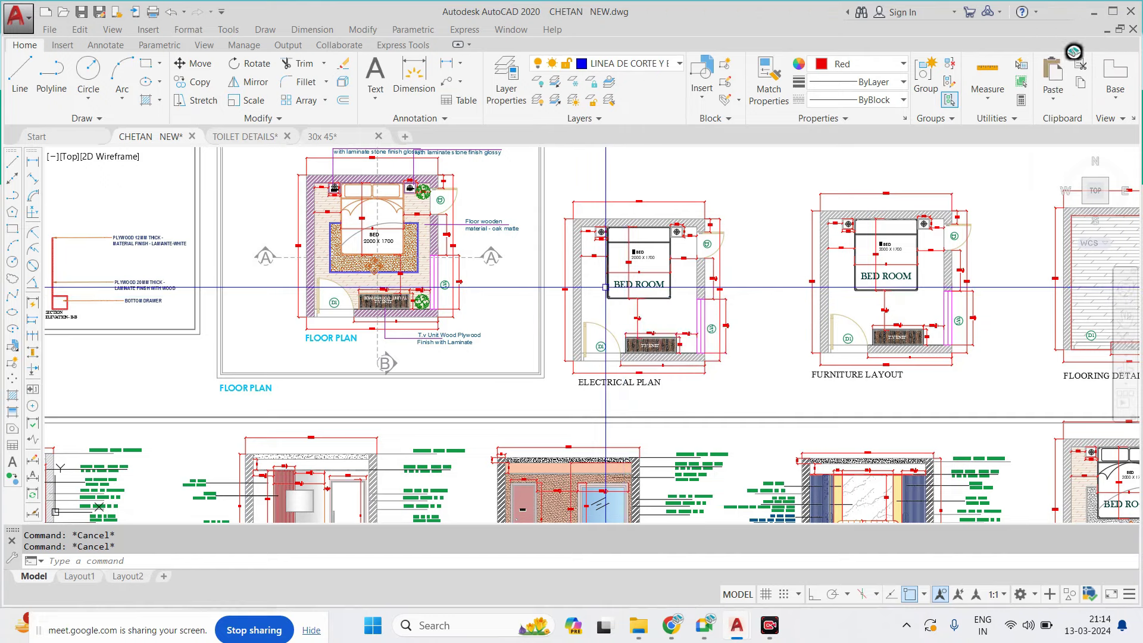
Centre the Electrical Plan, then zoom out to the full sheet overview
scroll(605, 287, down, 2)
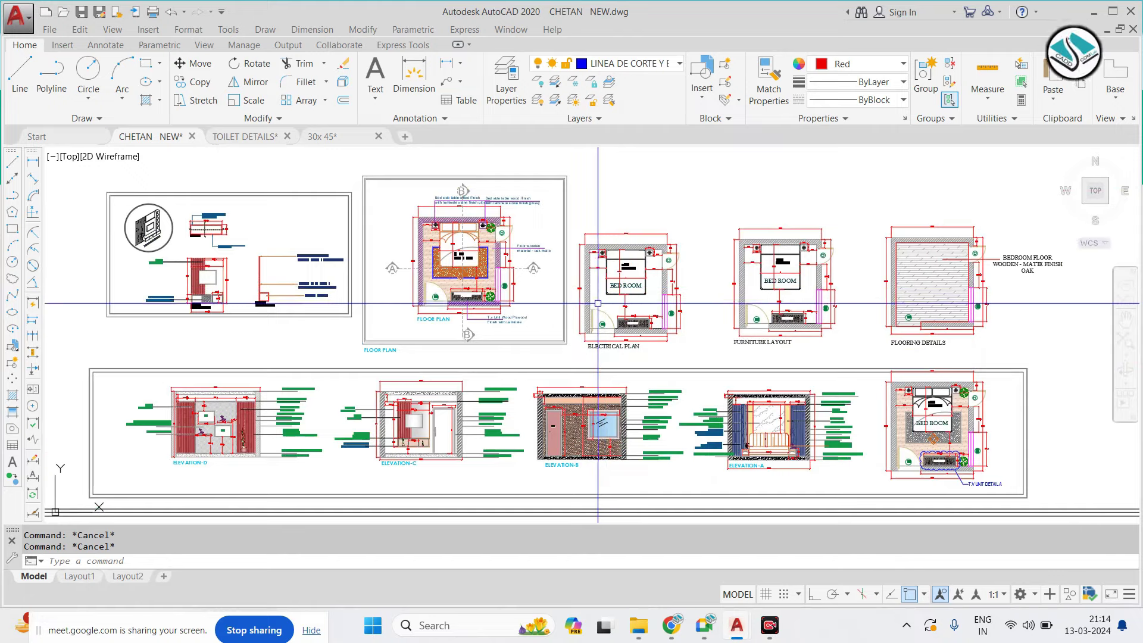
scroll(545, 300, up, 2)
middle_drag(759, 342, 551, 327)
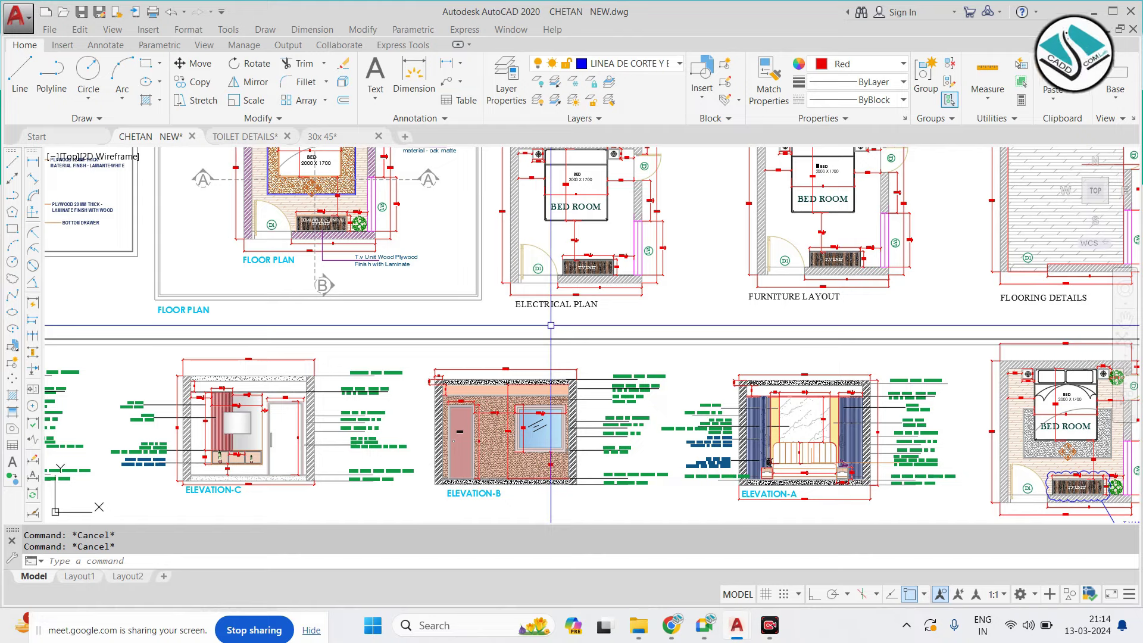
scroll(669, 311, down, 3)
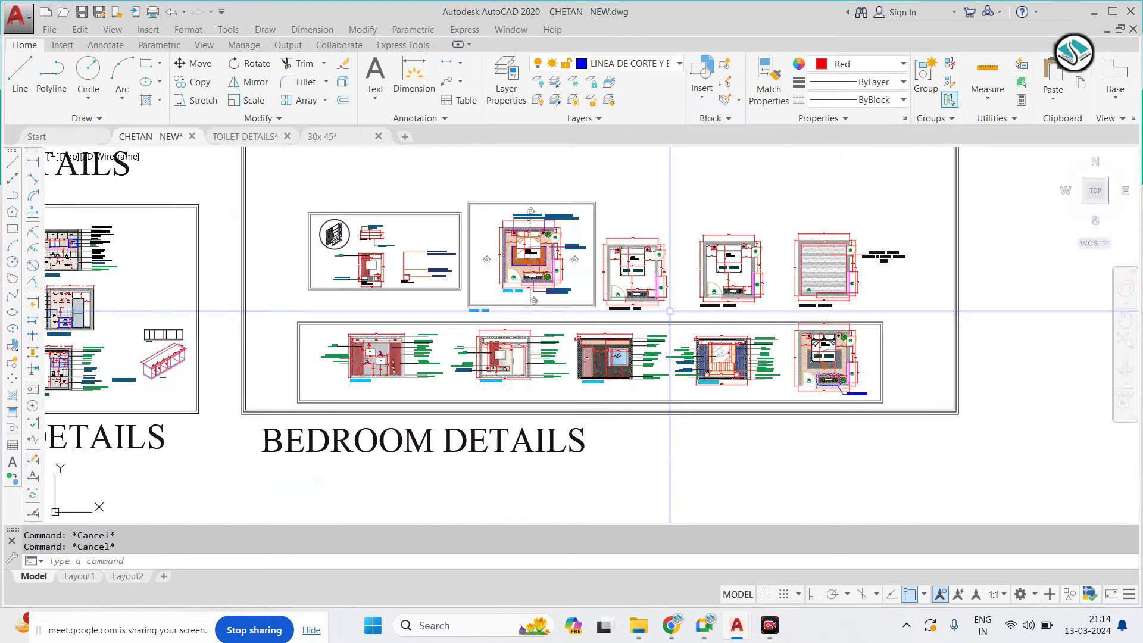
scroll(575, 218, up, 2)
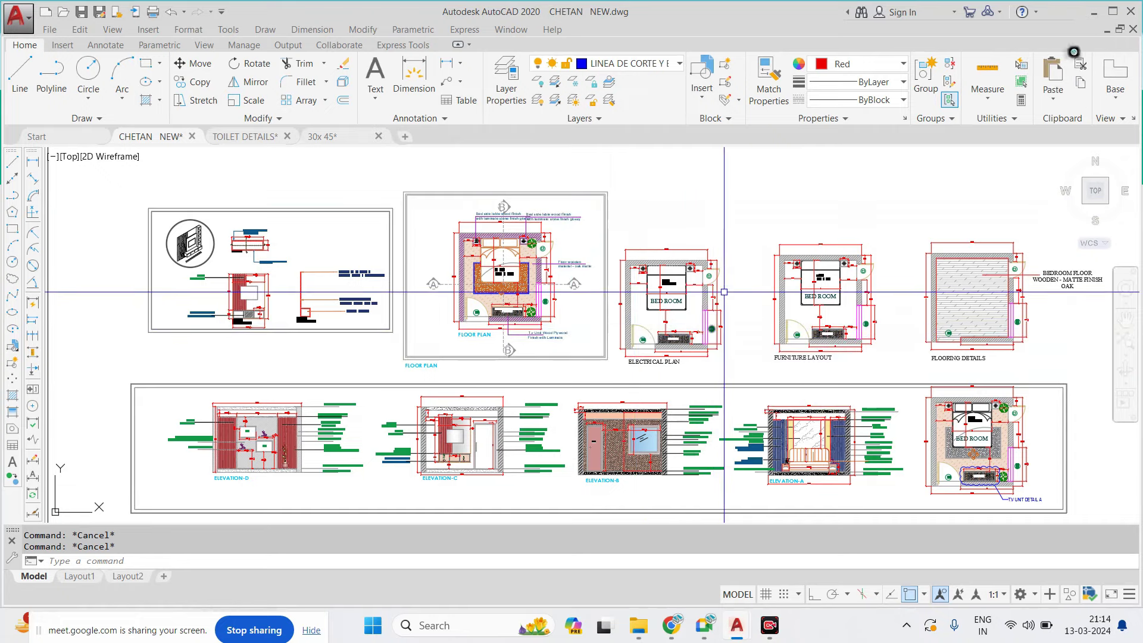
scroll(724, 292, down, 5)
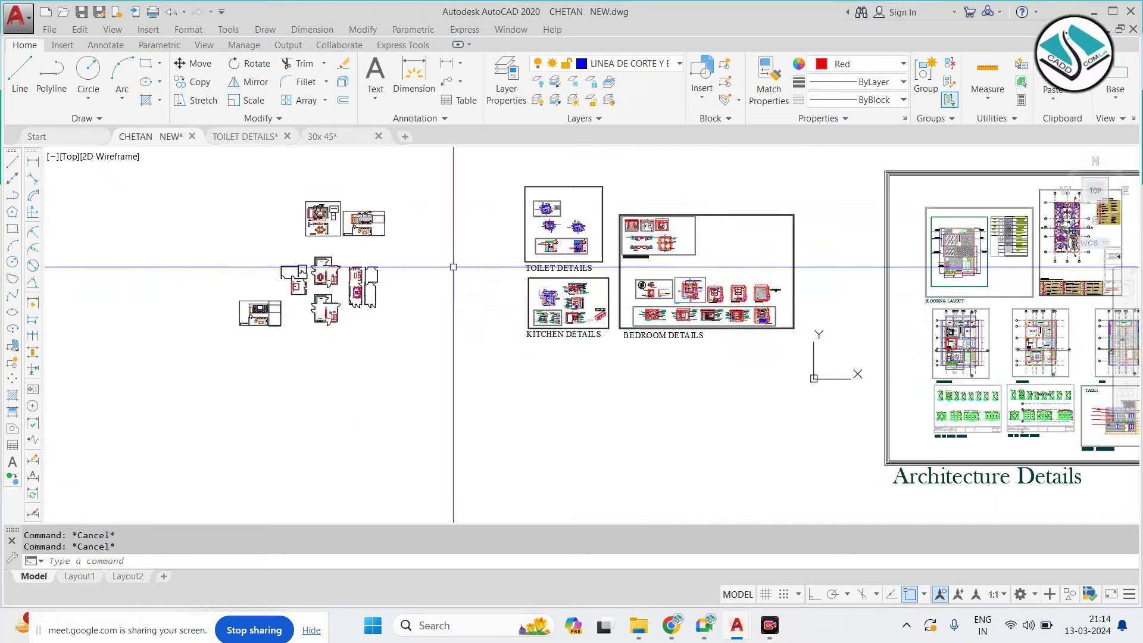
Zoom into the kitchen and living-area flooring plan with its A/A' section markers
middle_drag(453, 267, 185, 260)
scroll(672, 298, up, 3)
scroll(543, 323, up, 3)
scroll(544, 323, up, 1)
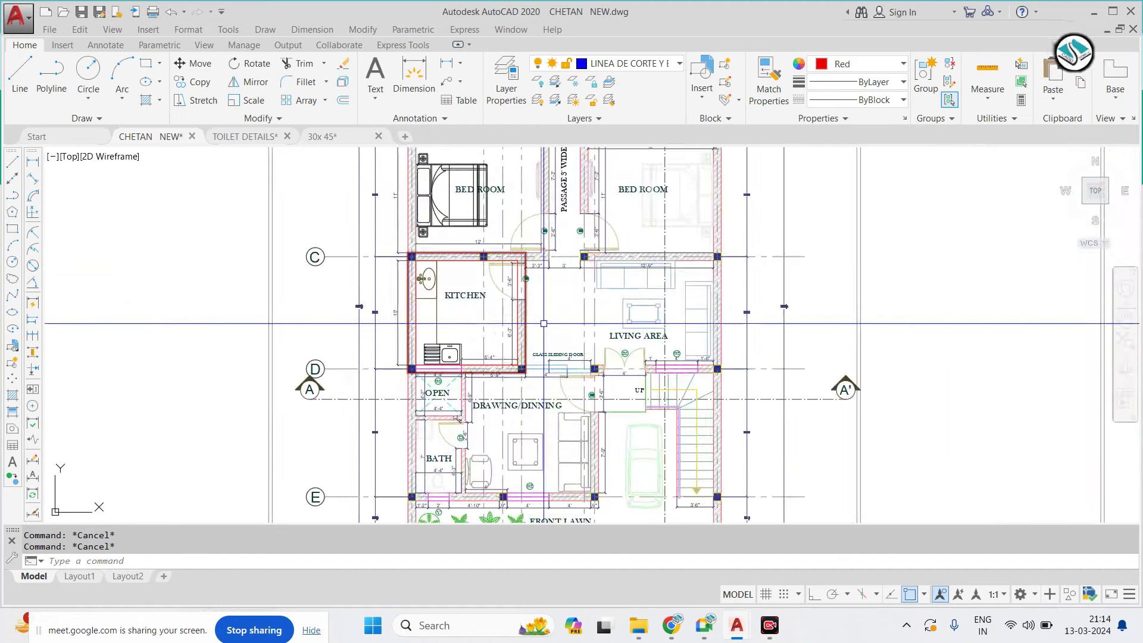
scroll(543, 323, up, 2)
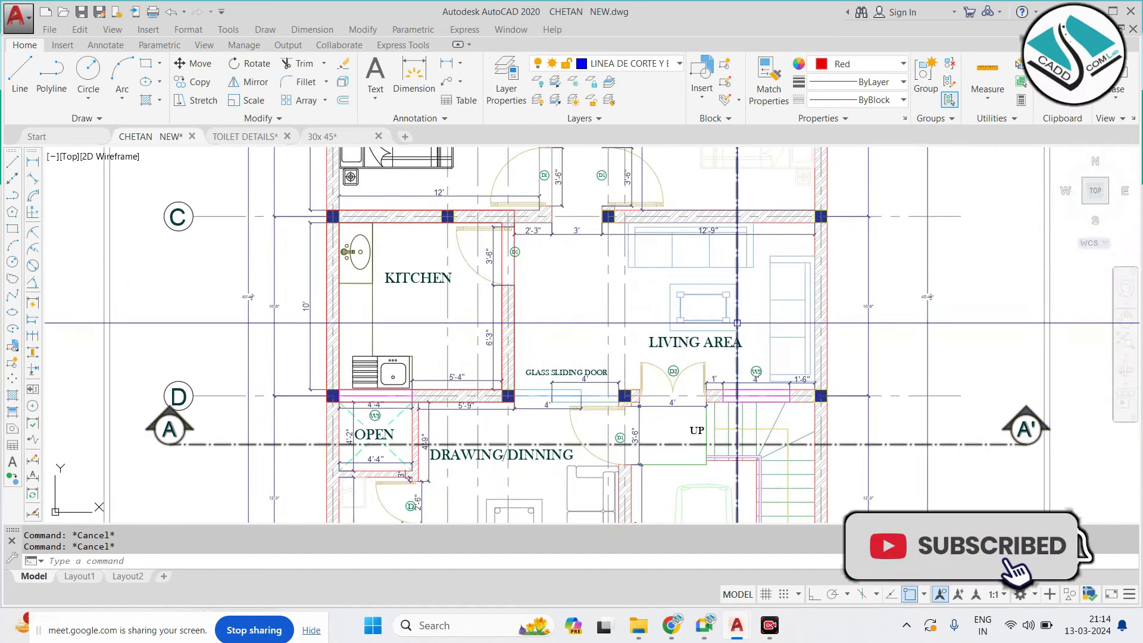
scroll(738, 324, down, 2)
scroll(607, 301, down, 3)
scroll(421, 327, down, 2)
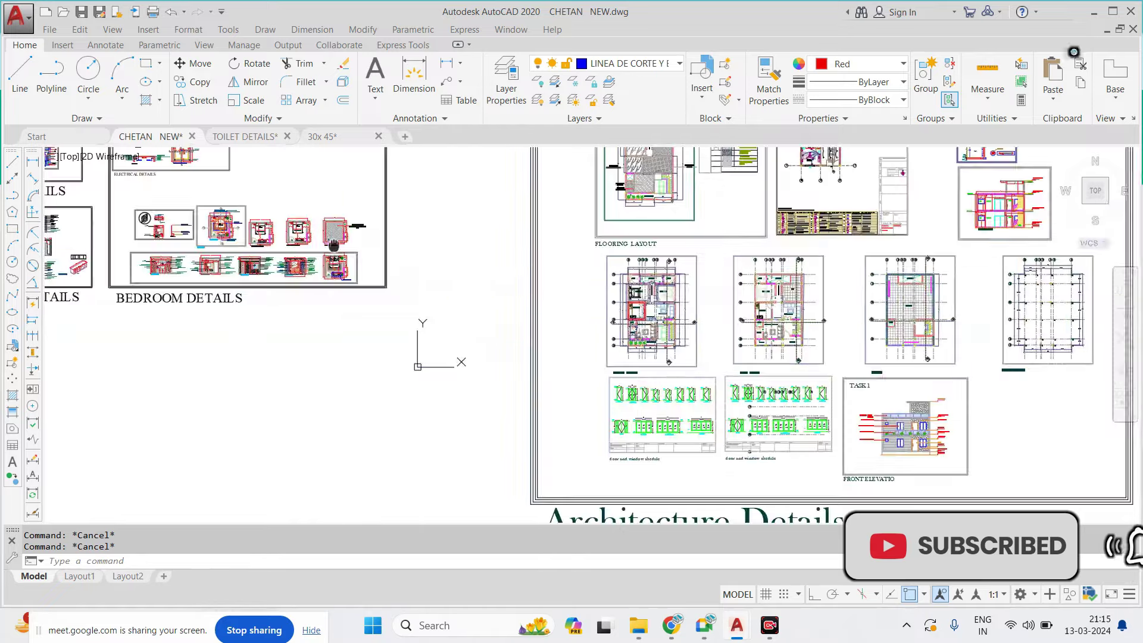
scroll(739, 370, down, 2)
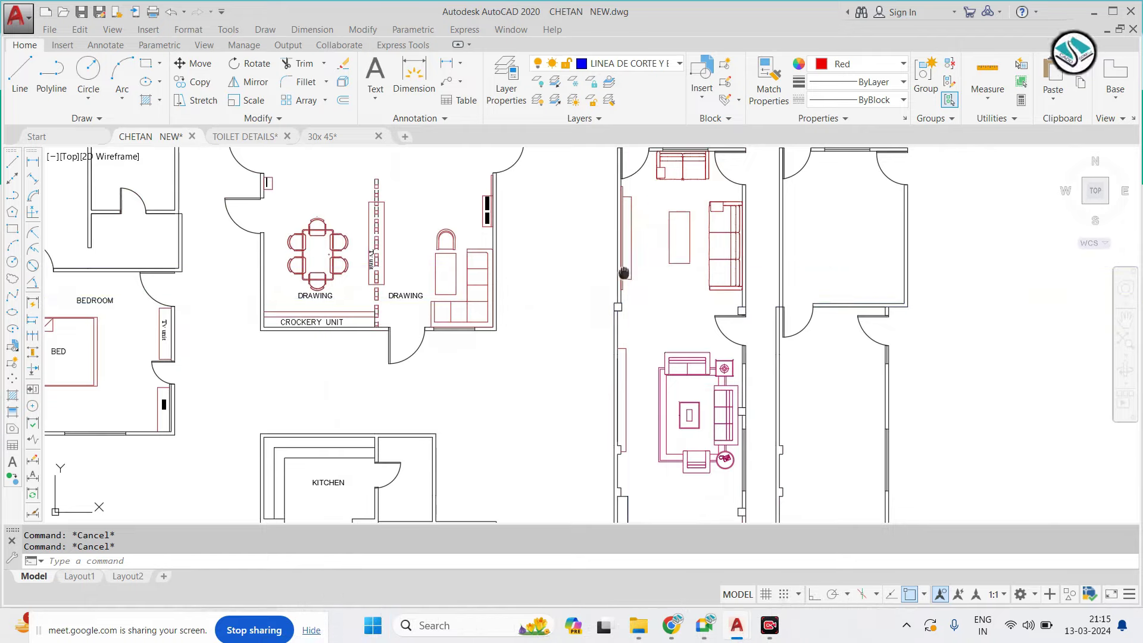
scroll(428, 349, down, 3)
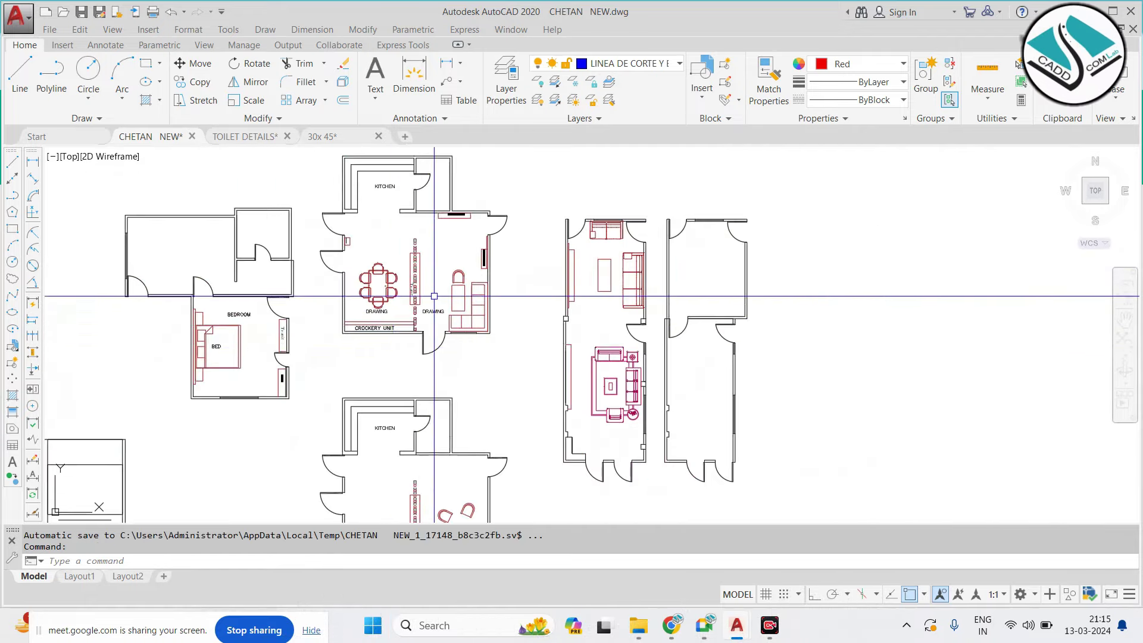
scroll(441, 284, up, 3)
scroll(441, 284, down, 5)
Pan over to the library of sofa and seating blocks and centre the grid of black sofas
middle_drag(732, 298, 428, 344)
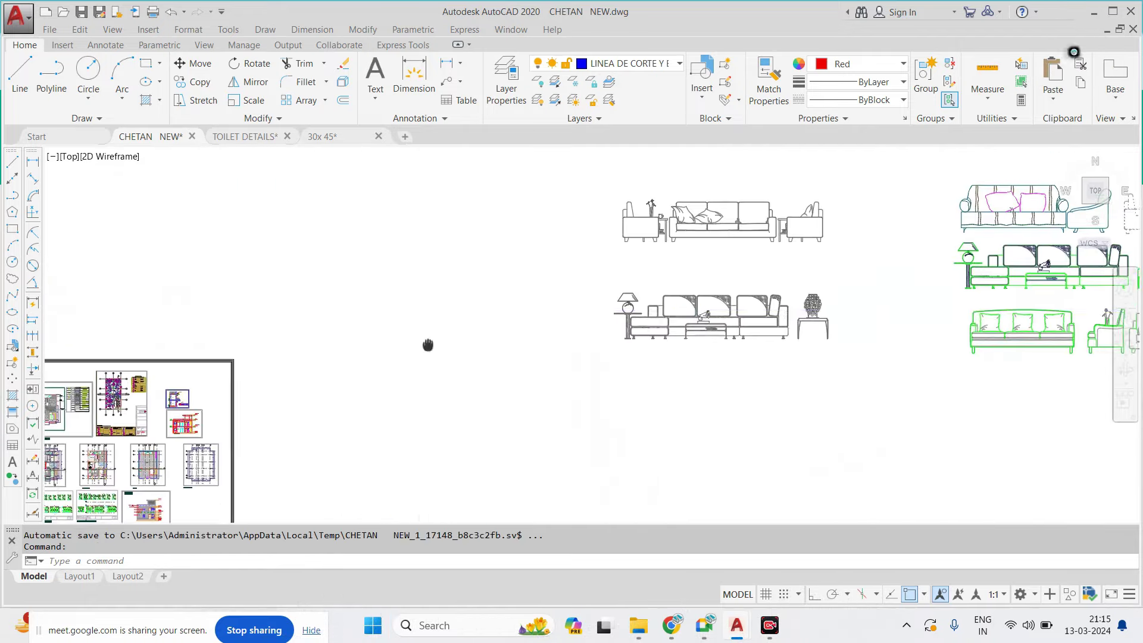
middle_drag(790, 277, 503, 331)
middle_drag(700, 260, 443, 310)
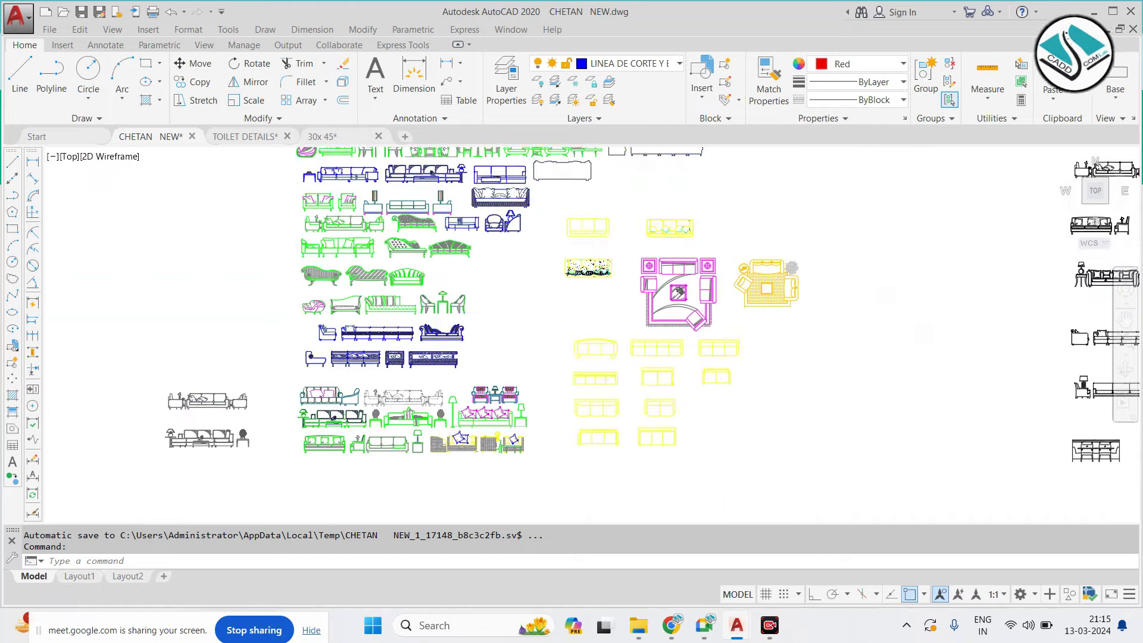
scroll(658, 312, down, 2)
middle_drag(788, 304, 624, 257)
scroll(624, 257, up, 2)
scroll(555, 168, up, 2)
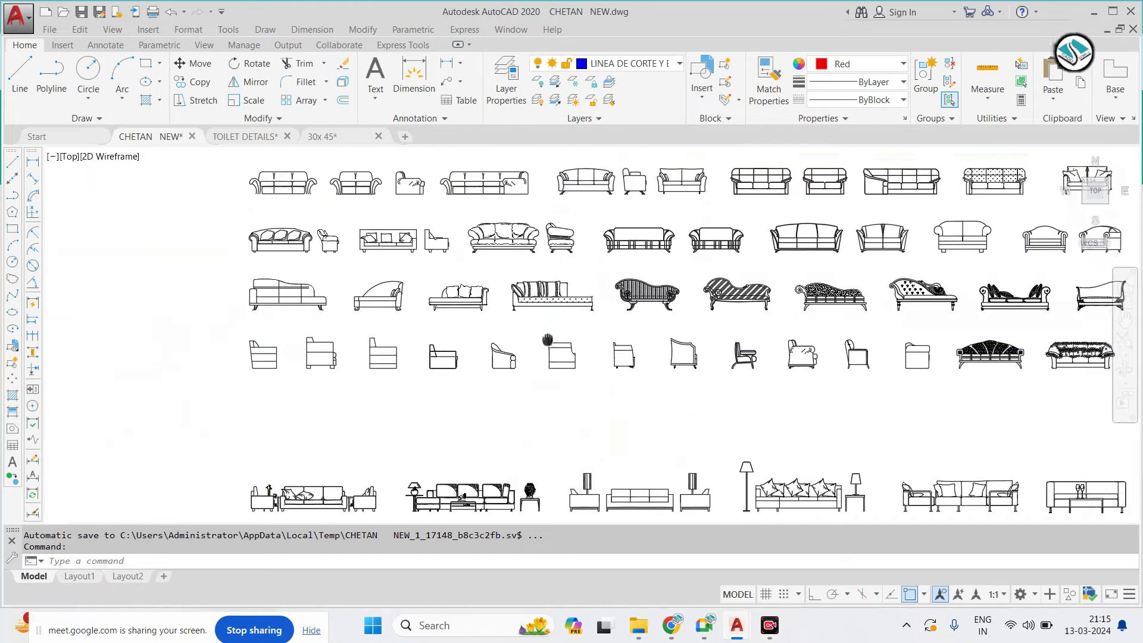
scroll(555, 168, up, 2)
scroll(589, 226, down, 3)
scroll(612, 228, up, 3)
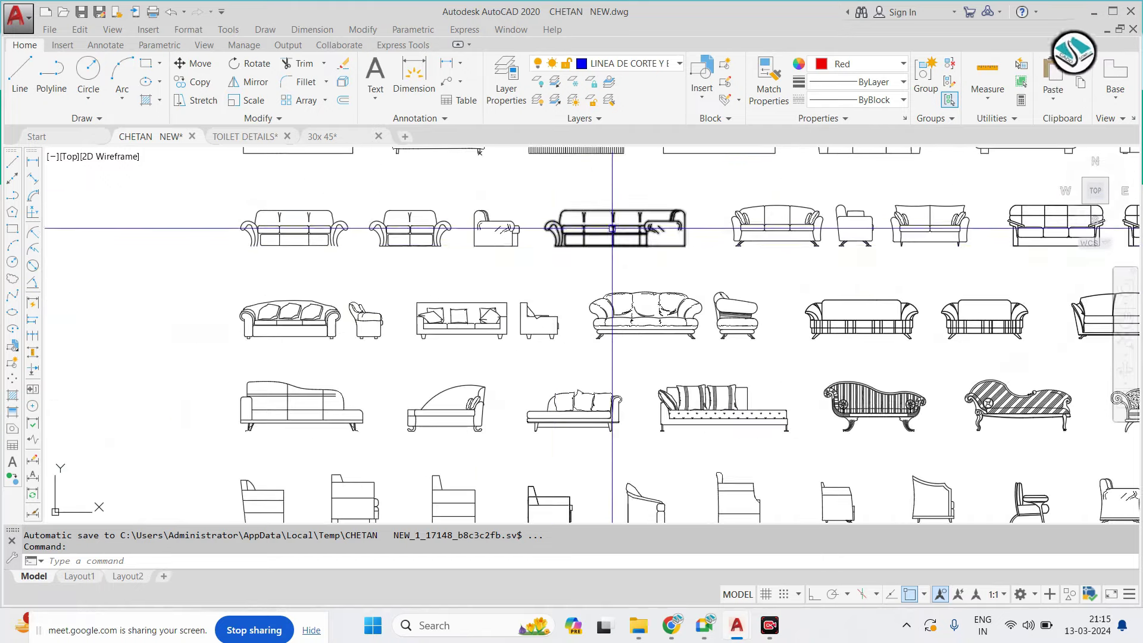
middle_drag(595, 231, 555, 263)
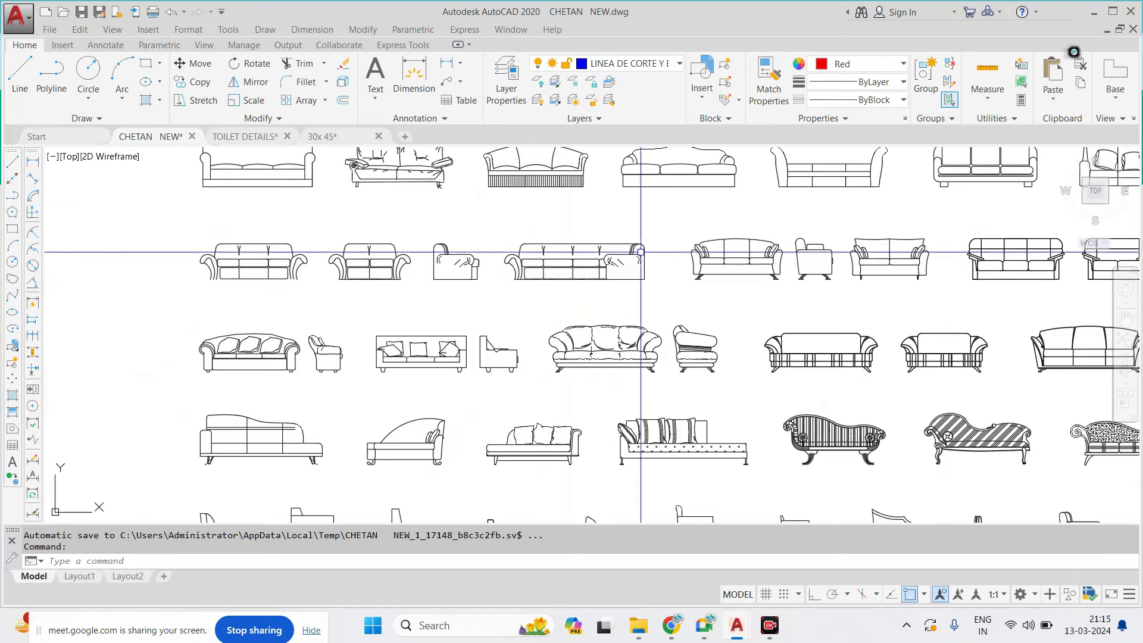
scroll(663, 233, down, 10)
Cancel the pending command and zoom into the living area
key(Escape)
scroll(524, 306, up, 3)
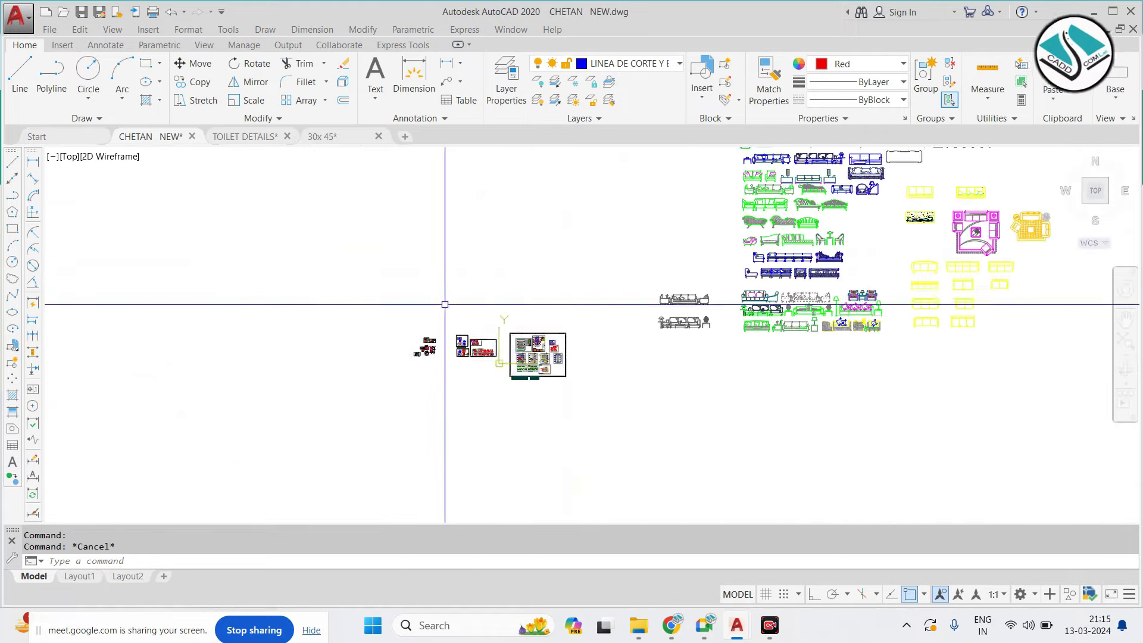
scroll(575, 383, up, 4)
scroll(582, 300, up, 3)
scroll(583, 299, up, 4)
scroll(559, 291, up, 4)
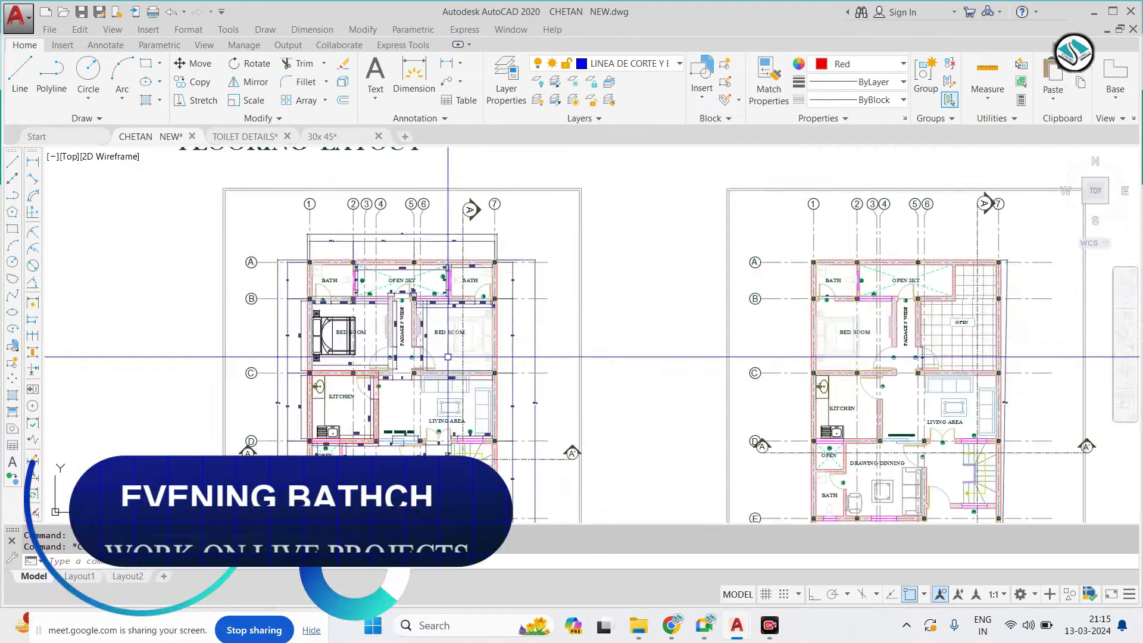
scroll(538, 286, up, 3)
Draw a rectangle between the living area's opposite wall corners
text(rec)
key(Return)
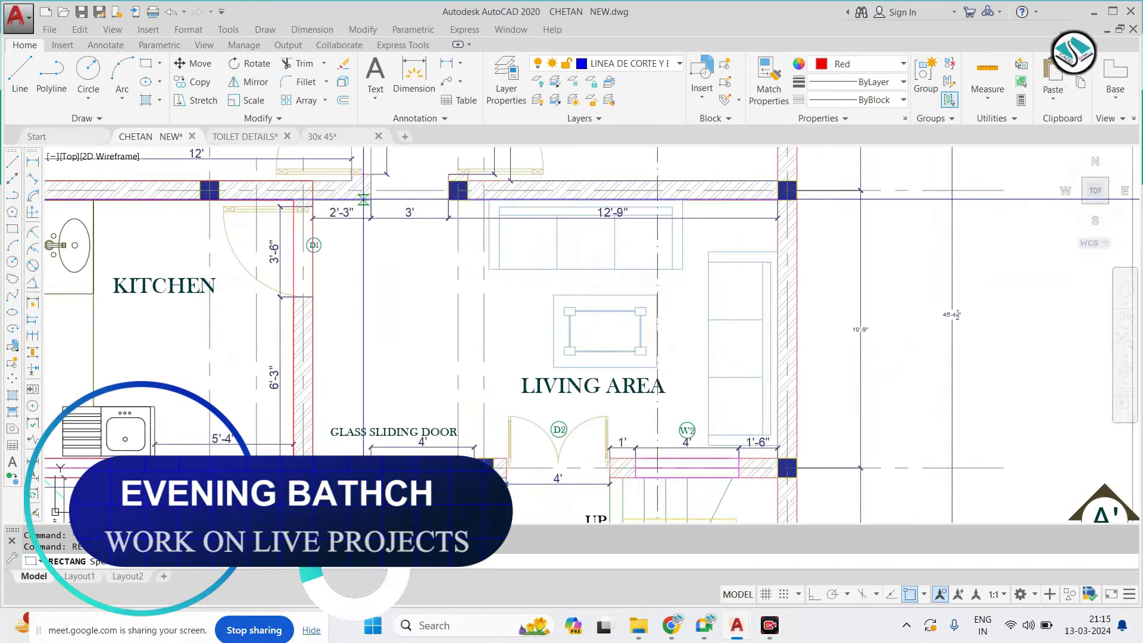
click(313, 199)
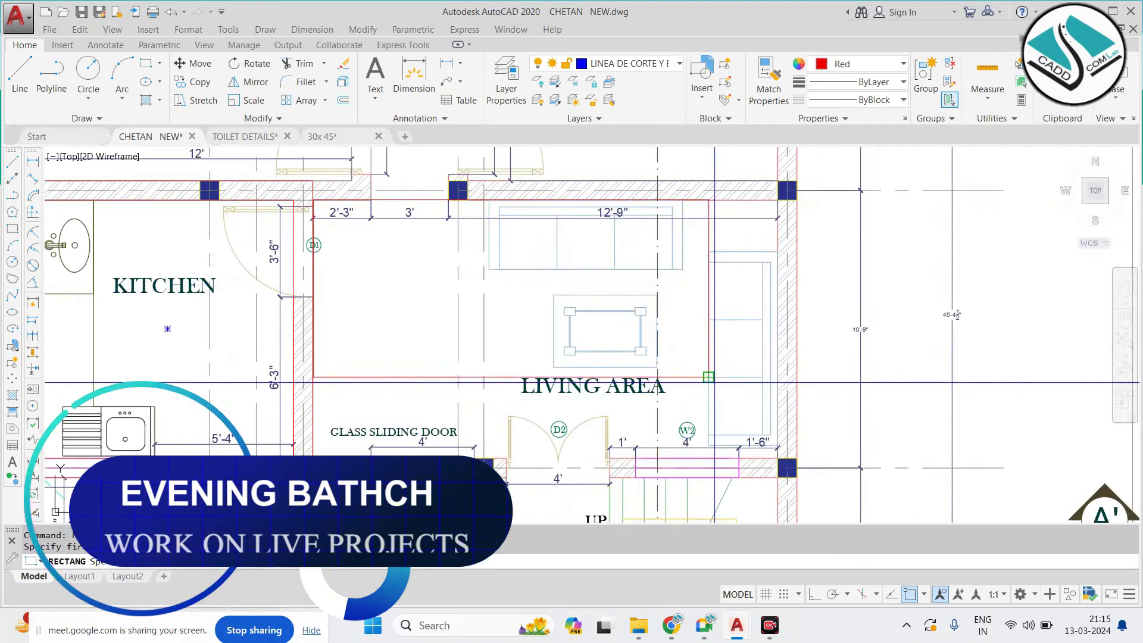
click(778, 458)
key(Return)
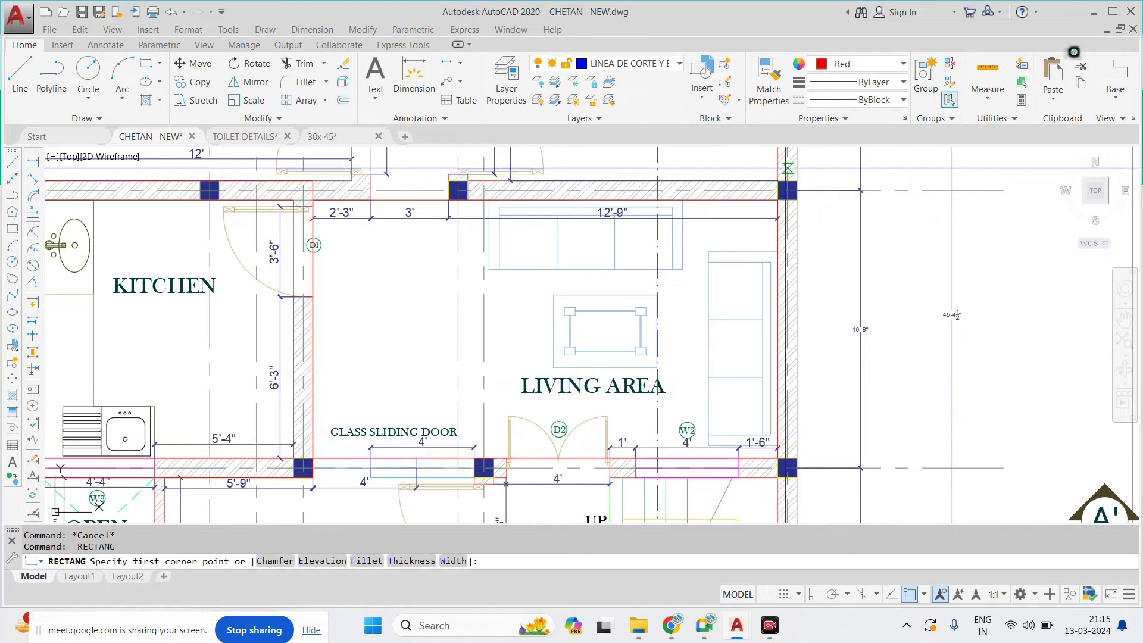
click(327, 427)
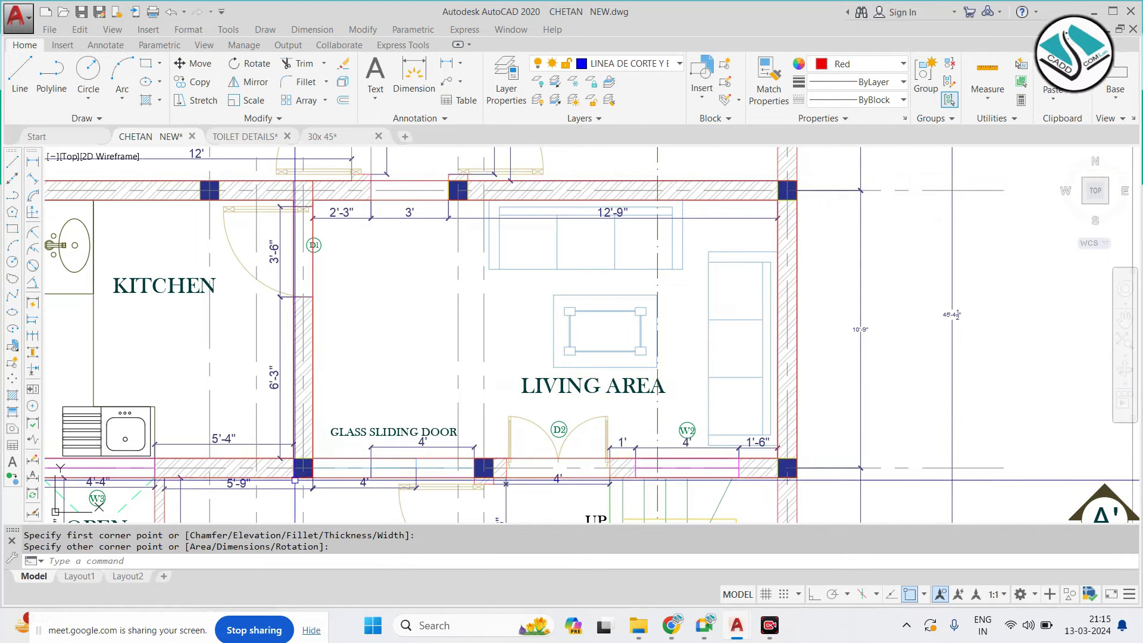
key(Escape)
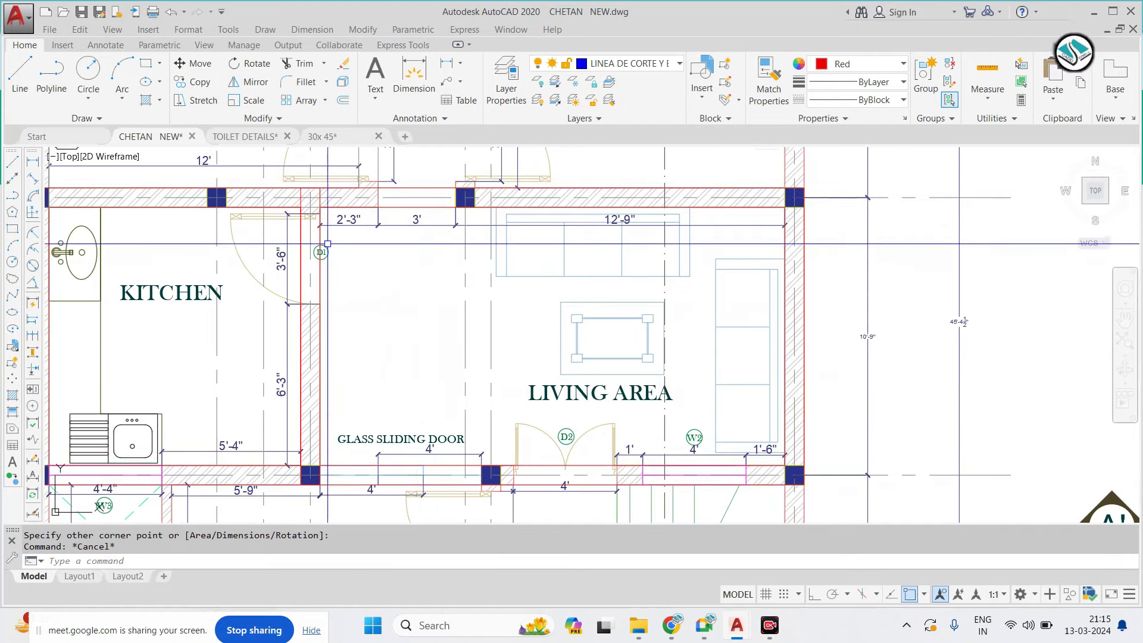
Select the living area outline, the top sofa and the right-side sofa and table
middle_drag(254, 211, 370, 230)
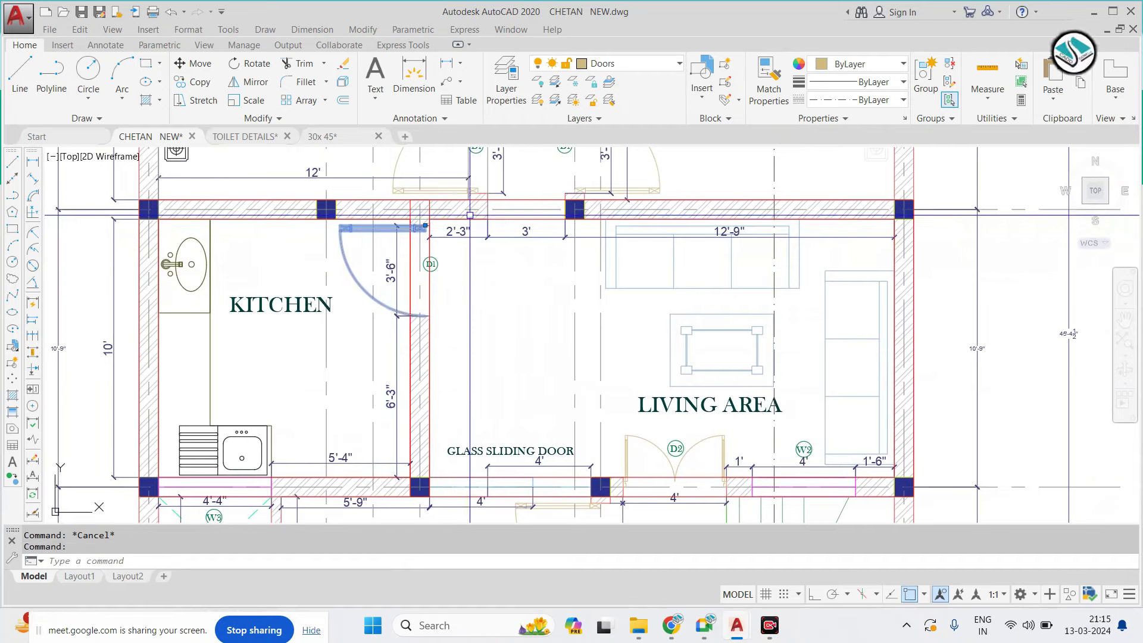
click(411, 262)
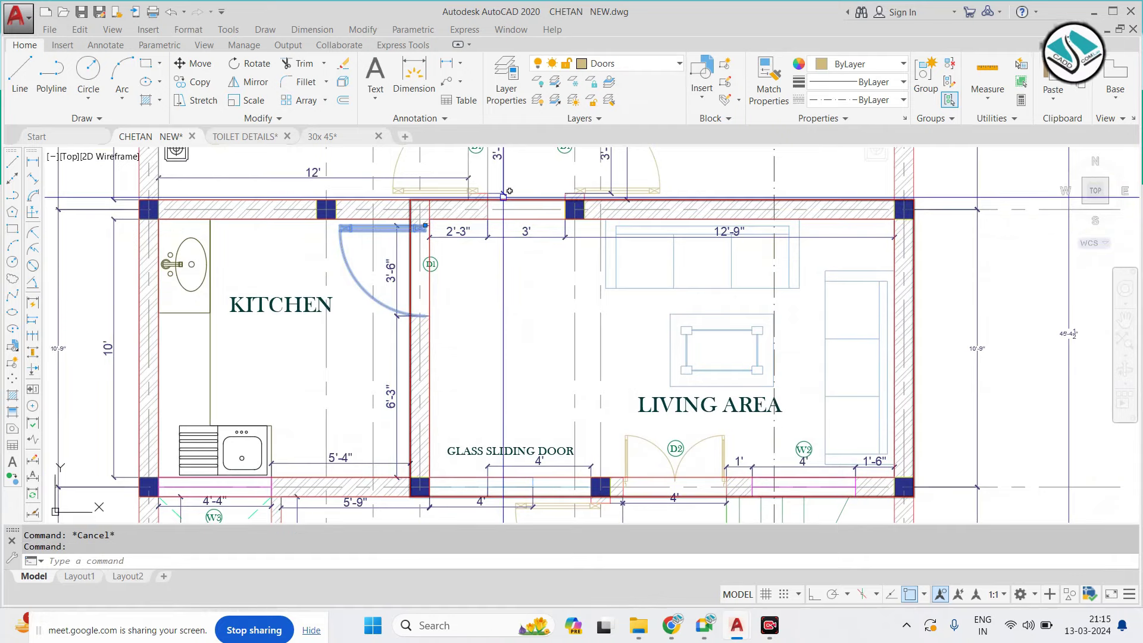
click(655, 250)
click(679, 298)
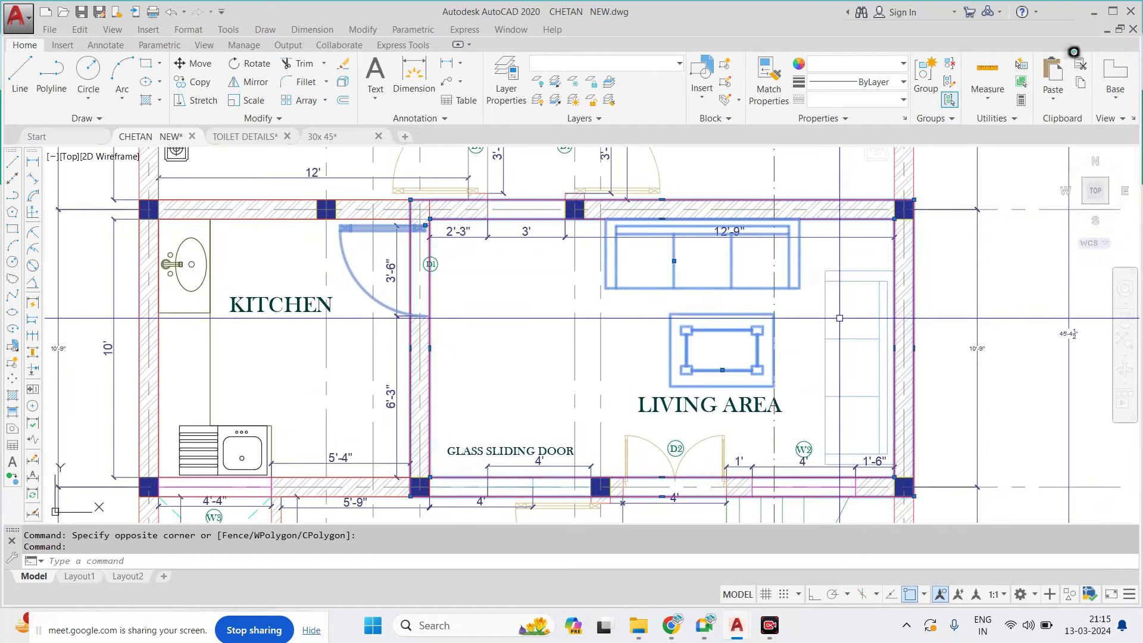
click(857, 357)
middle_drag(714, 417, 691, 328)
scroll(714, 337, up, 2)
Add door D2 and window W2 to the selection
click(690, 384)
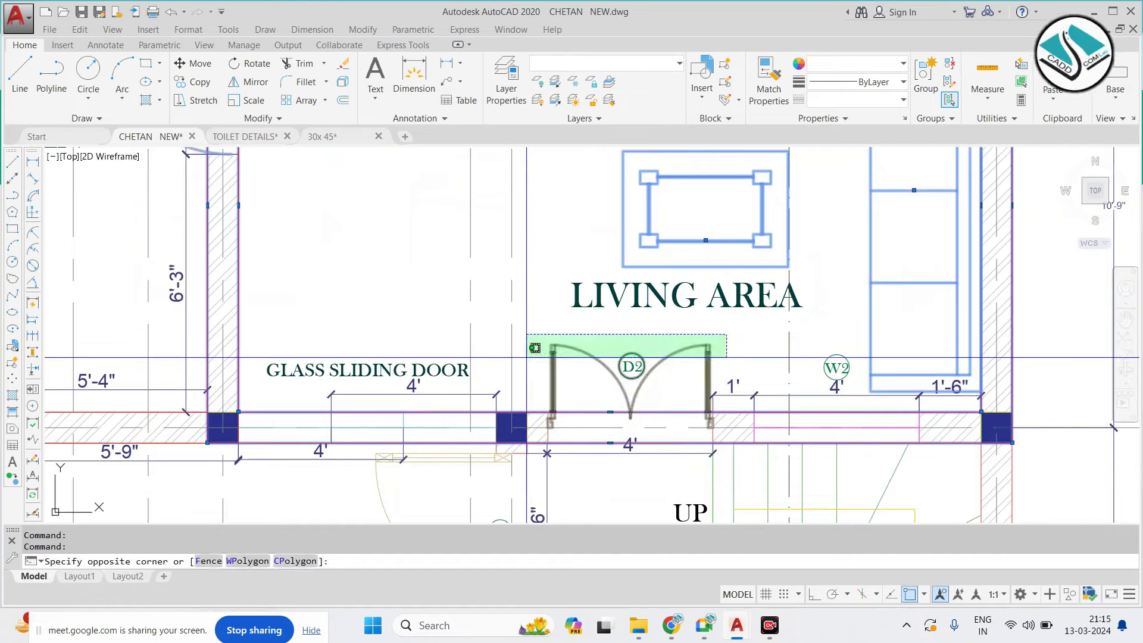
click(530, 344)
scroll(715, 301, down, 4)
scroll(726, 360, up, 4)
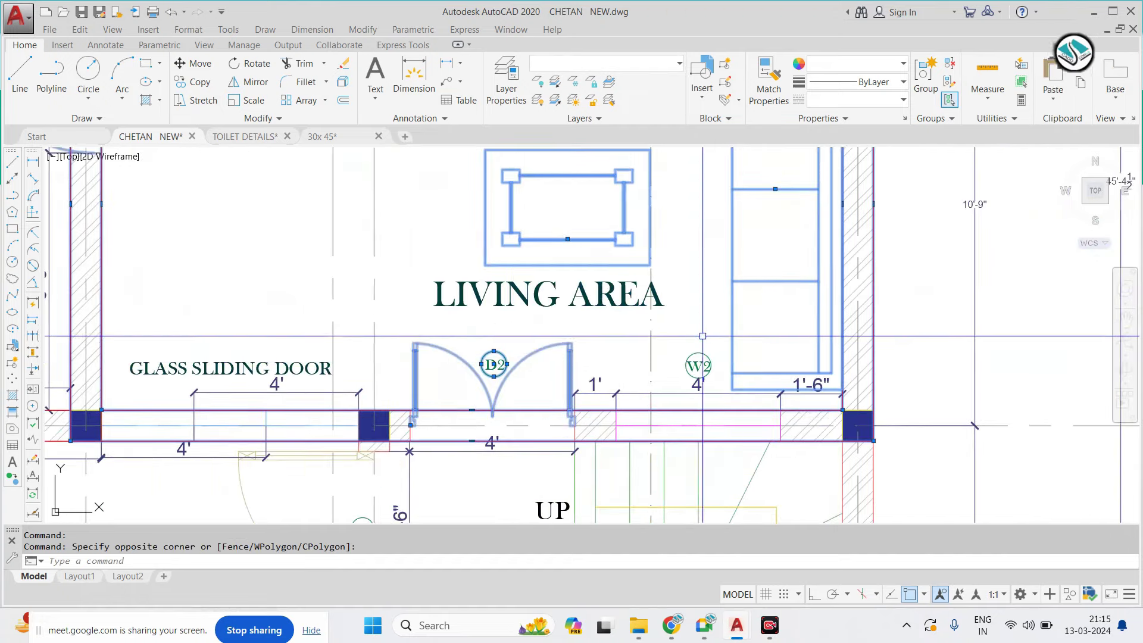
click(717, 351)
click(594, 364)
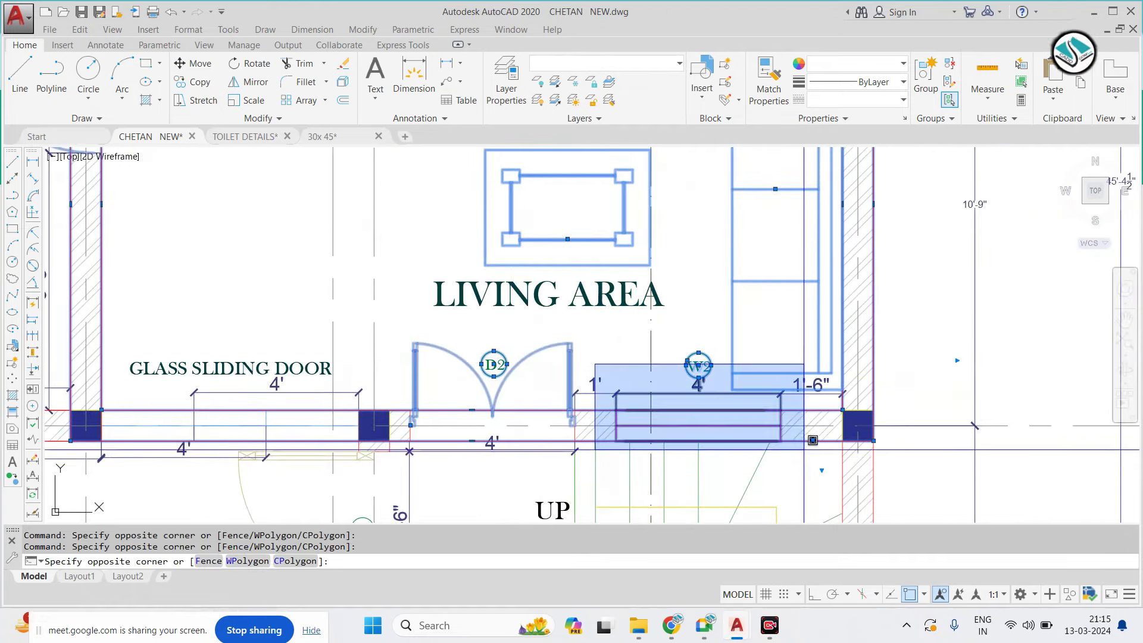
click(786, 447)
scroll(560, 267, down, 4)
middle_drag(560, 266, 538, 305)
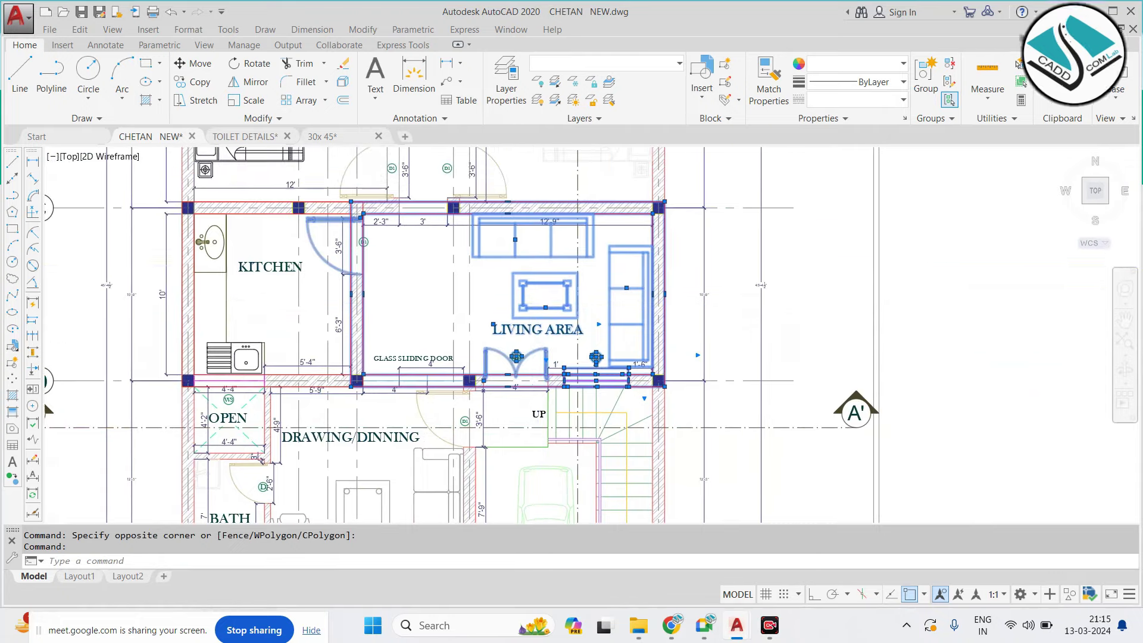
Copy the selected living area and place it away from the existing plans
click(531, 256)
scroll(532, 256, down, 3)
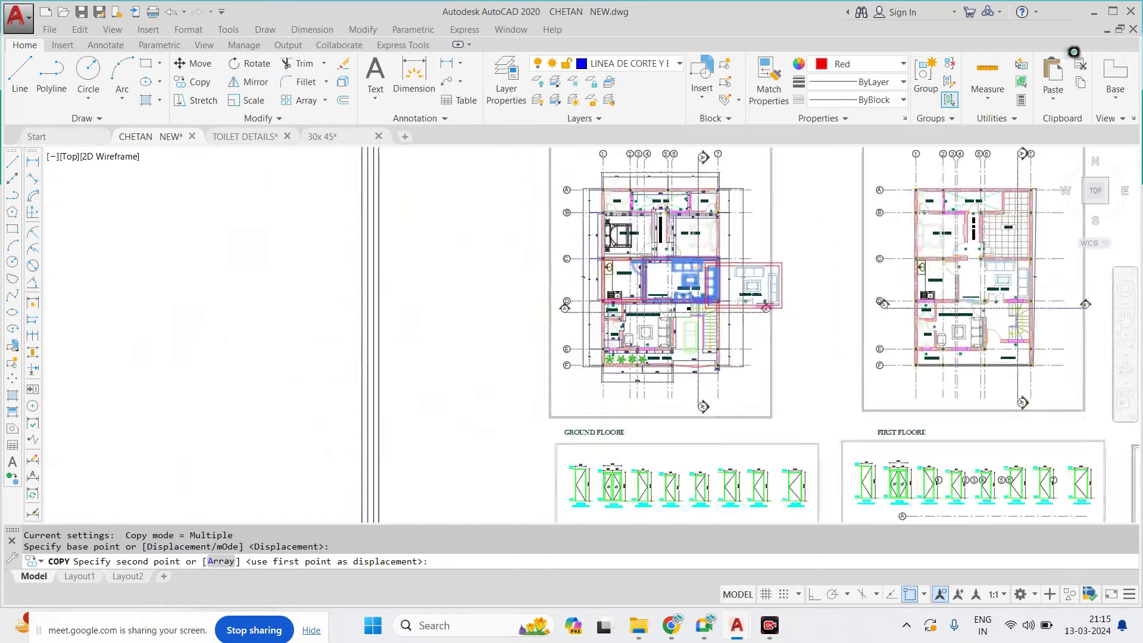
scroll(510, 327, down, 3)
scroll(829, 365, down, 2)
scroll(343, 293, down, 2)
click(343, 292)
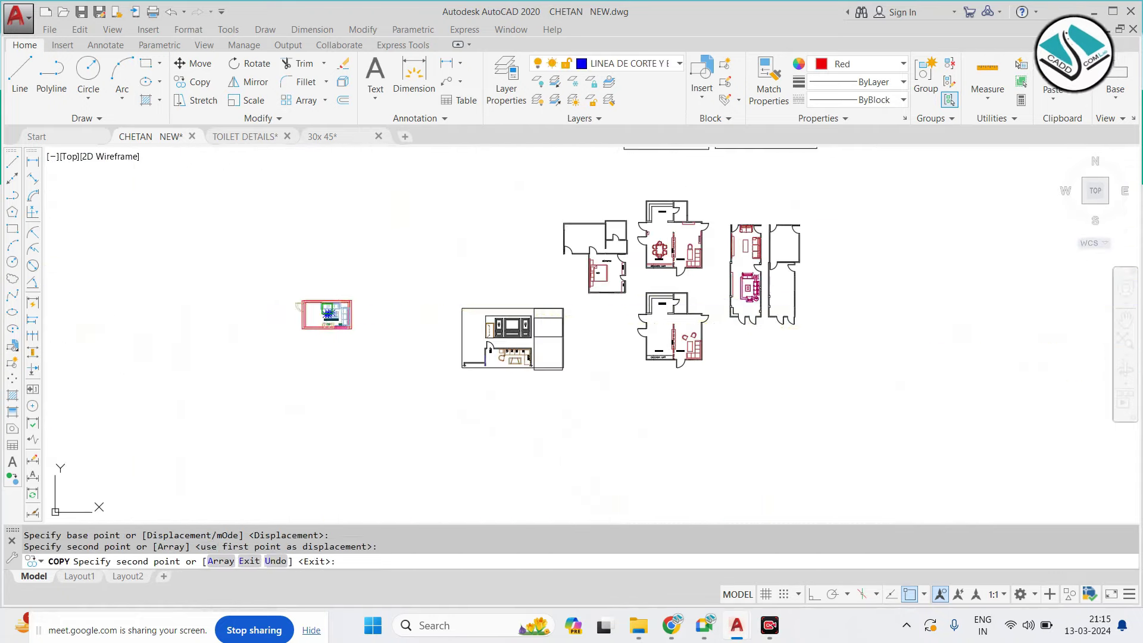
key(Escape)
scroll(275, 212, up, 5)
scroll(321, 265, up, 2)
scroll(323, 268, up, 2)
key(Escape)
key(Escape)
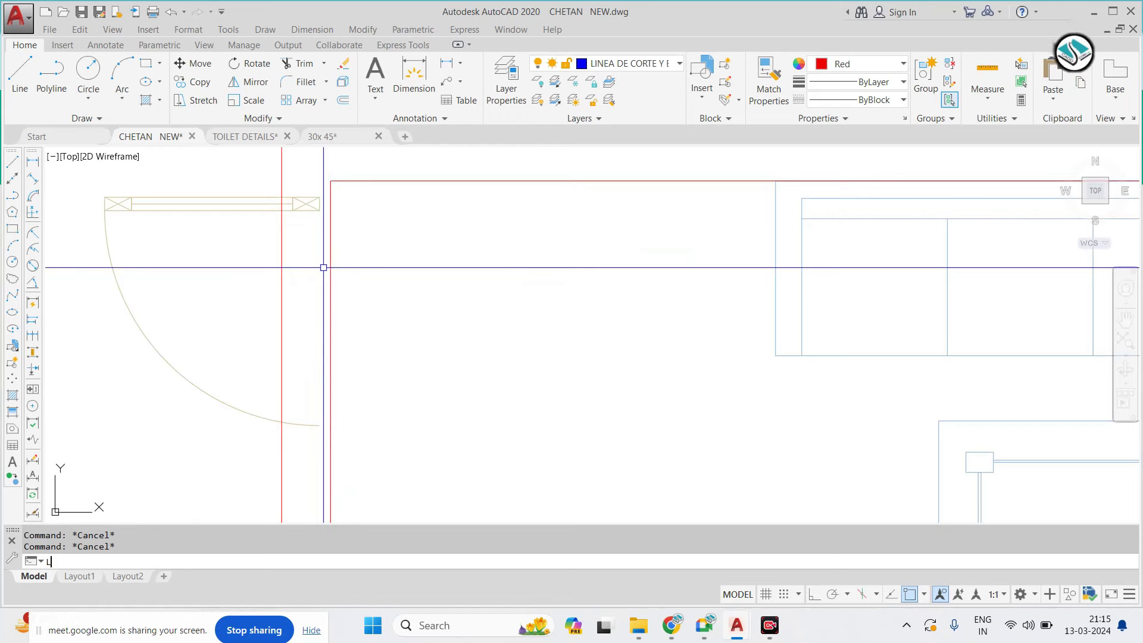
Draw a wall line from the door arc across to the far wall
key(Return)
key(Escape)
scroll(369, 316, up, 2)
text(L)
key(Return)
scroll(269, 387, up, 2)
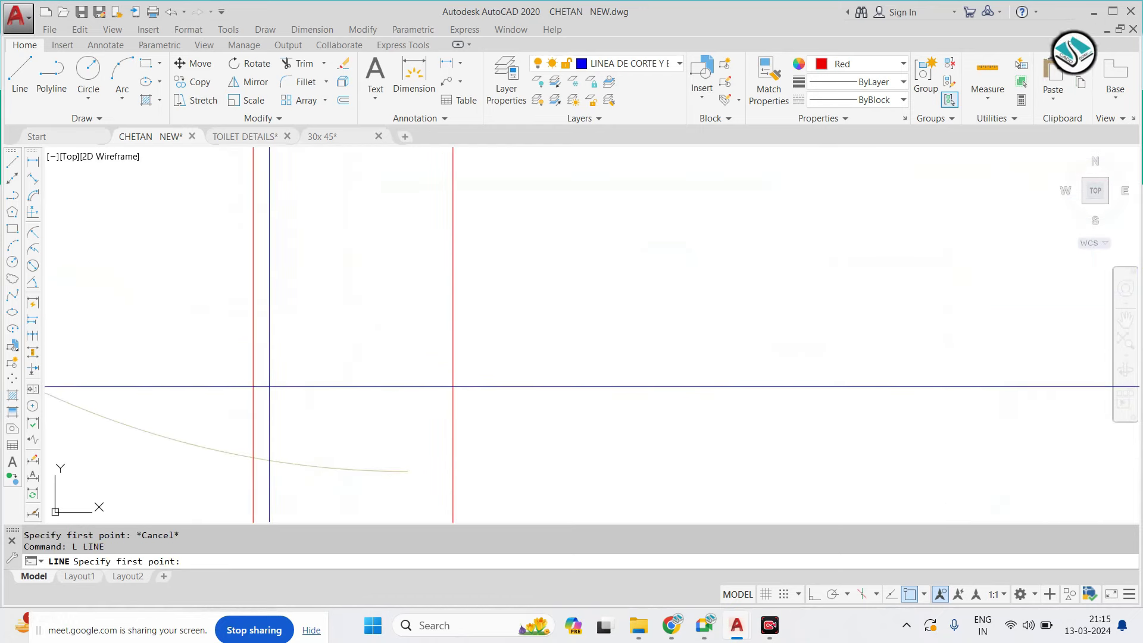
click(252, 459)
scroll(319, 454, up, 2)
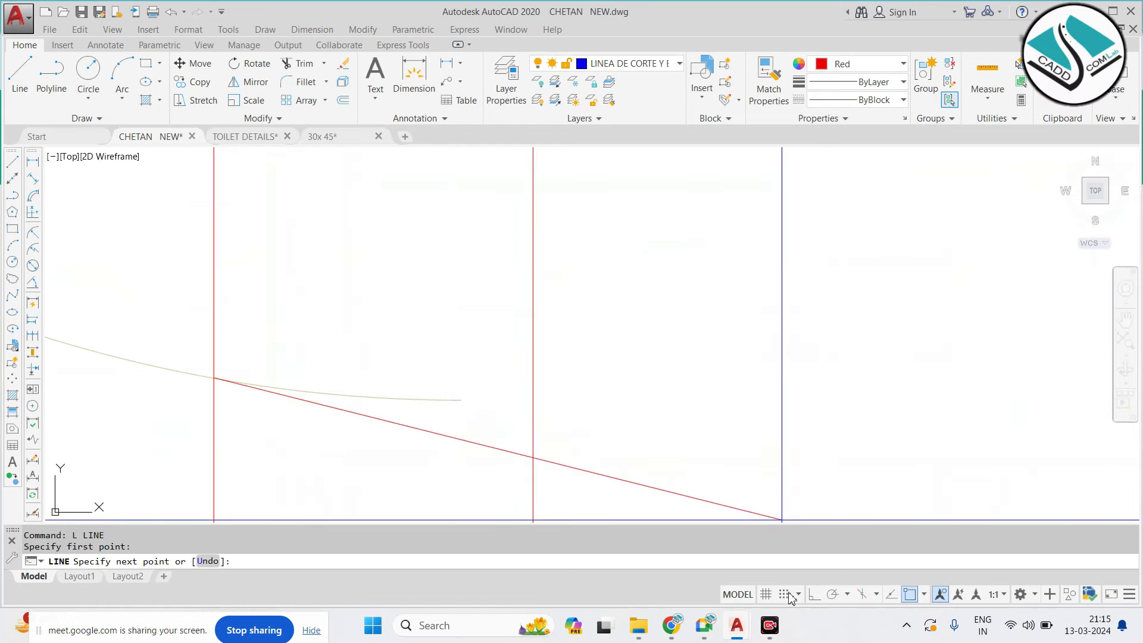
click(732, 381)
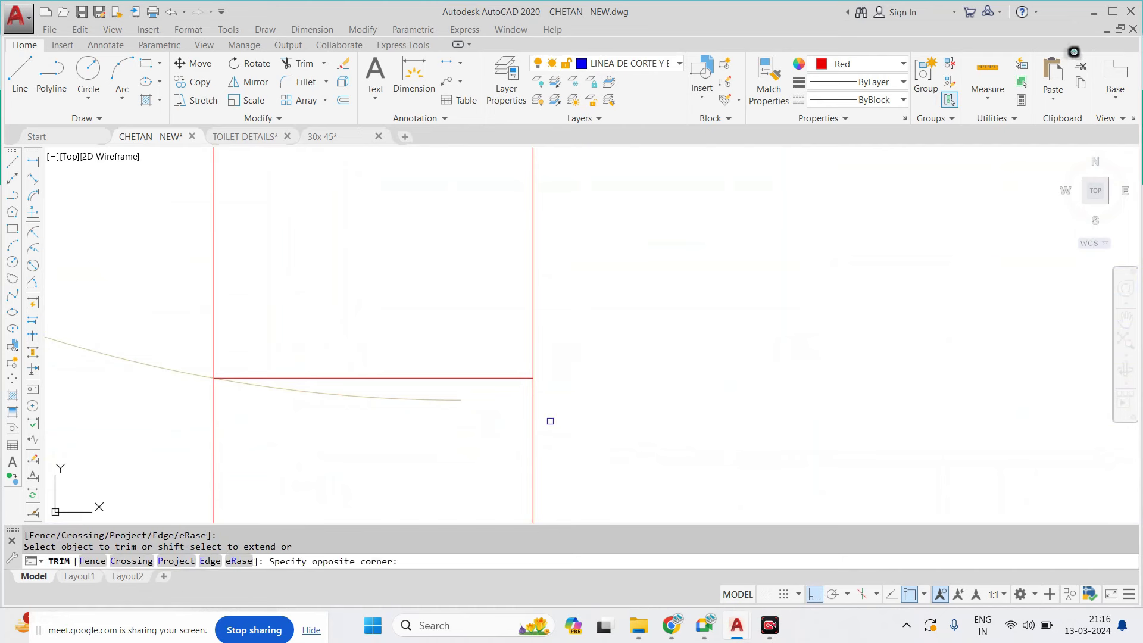
key(Escape)
key(Escape)
text(L)
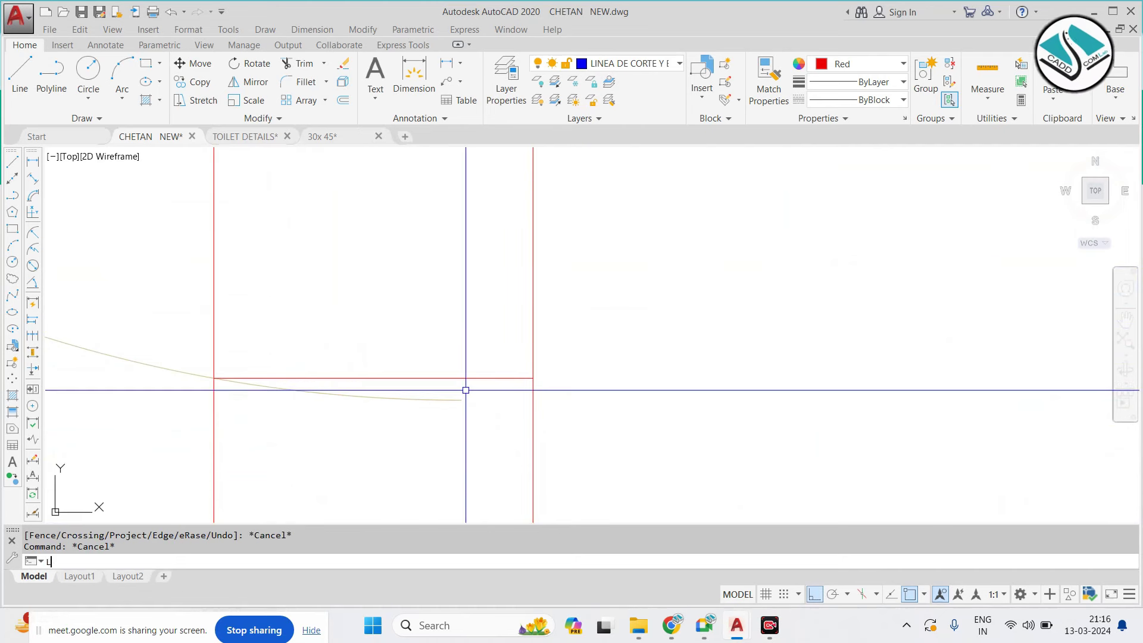
Draw a short line from the door arc's end to the wall, then erase an unwanted line
key(Return)
click(460, 398)
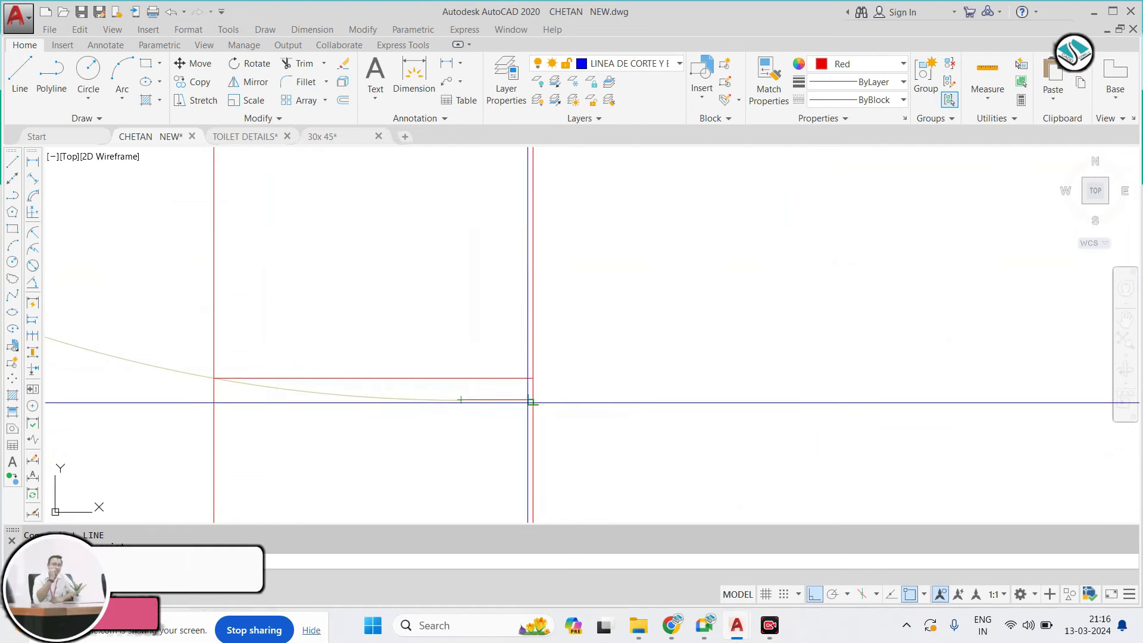
click(531, 399)
key(Escape)
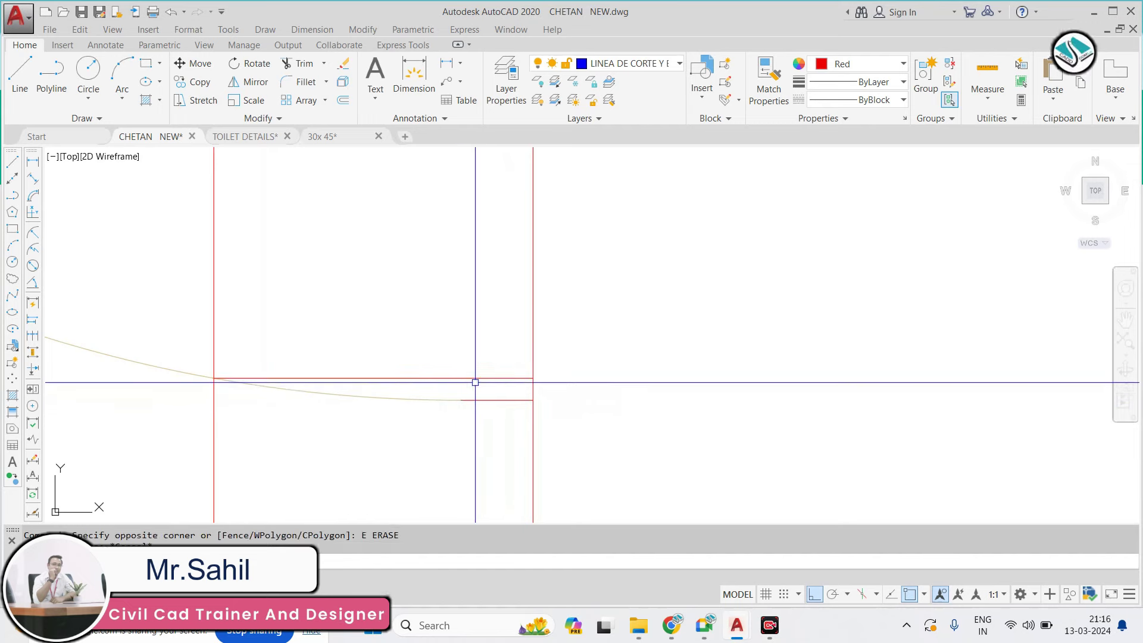
key(Delete)
scroll(505, 323, down, 3)
scroll(462, 266, up, 2)
scroll(462, 263, up, 2)
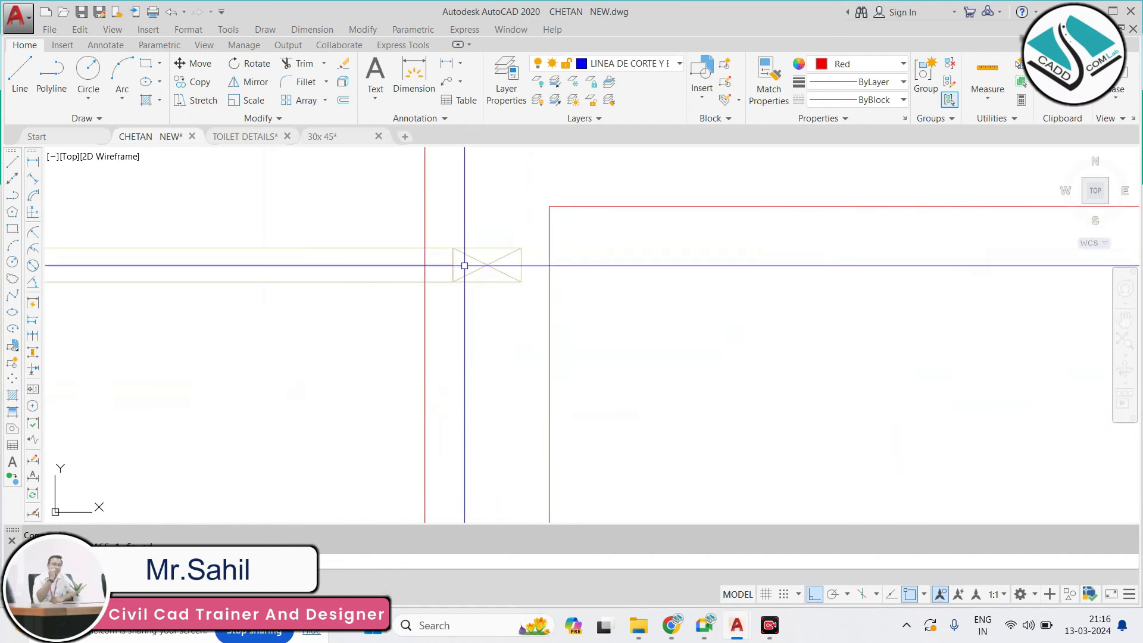
scroll(436, 273, up, 1)
Draw two lines closing the door frame at its lower and upper edges
text(l)
key(Return)
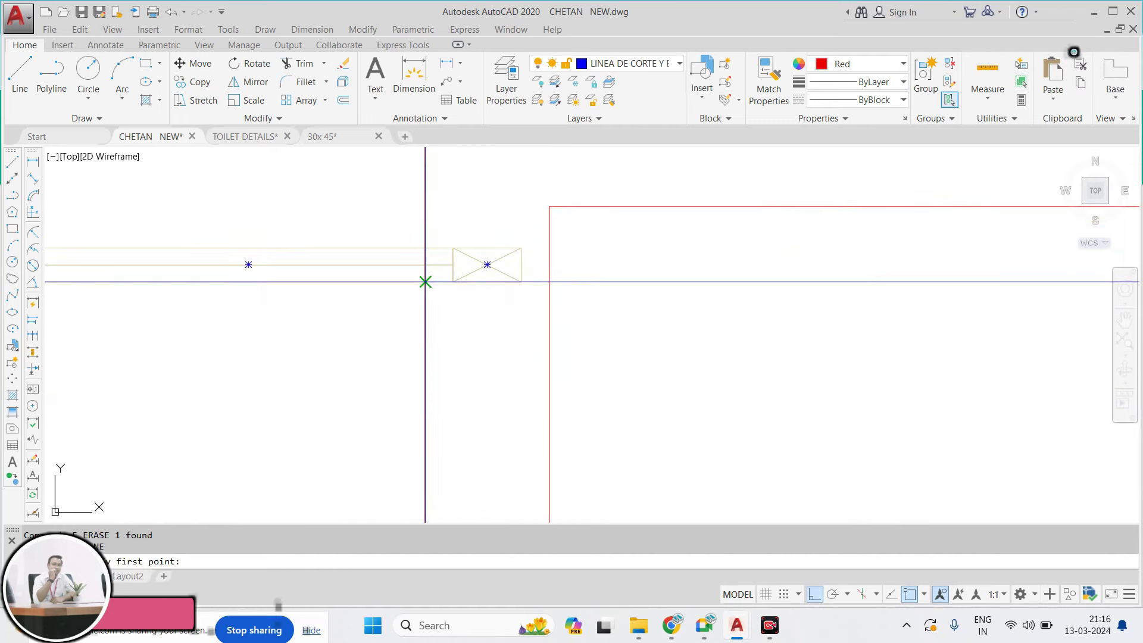
click(424, 282)
click(548, 281)
key(Escape)
key(Return)
click(424, 247)
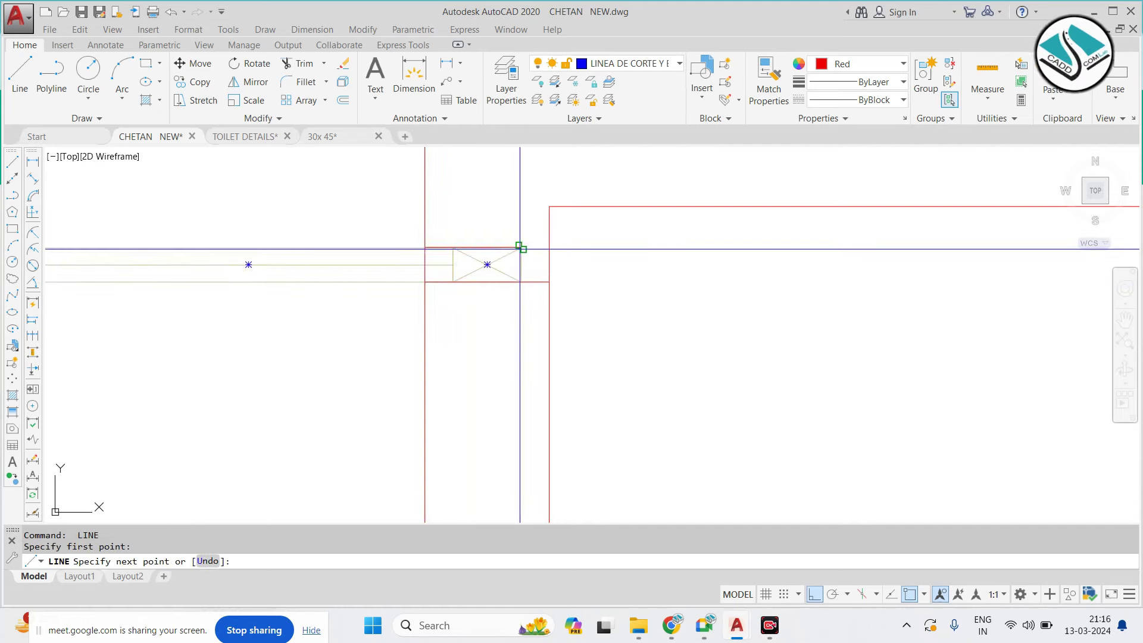
click(549, 247)
key(Escape)
Trim and erase the leftover wall lines at the door opening
text(t)
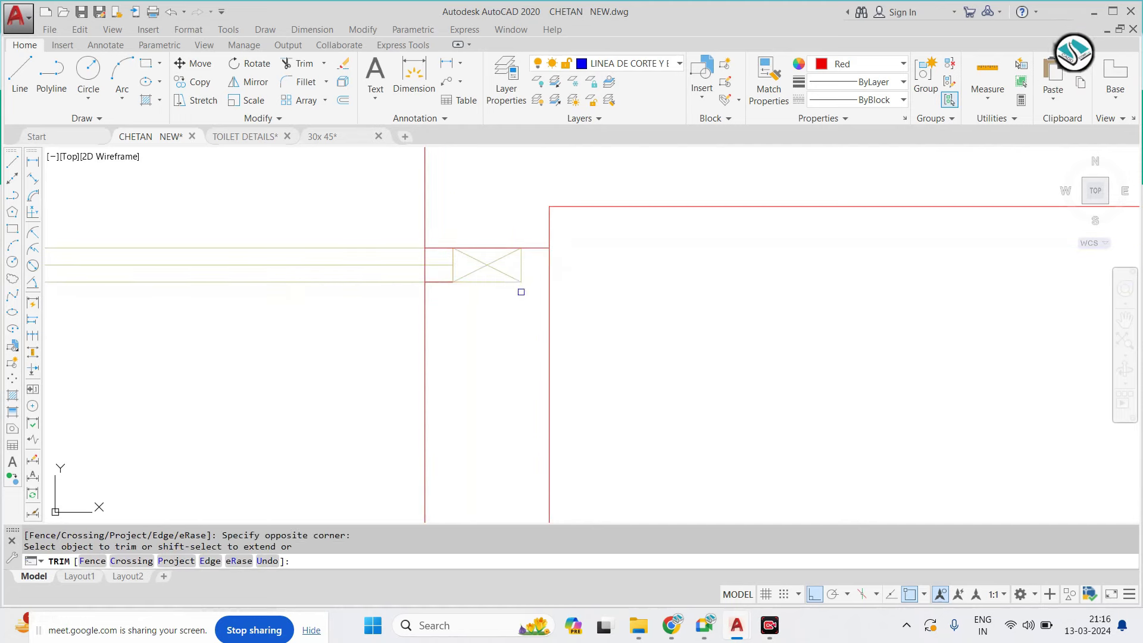
key(Escape)
text(e)
key(Return)
scroll(491, 300, down, 5)
text(t)
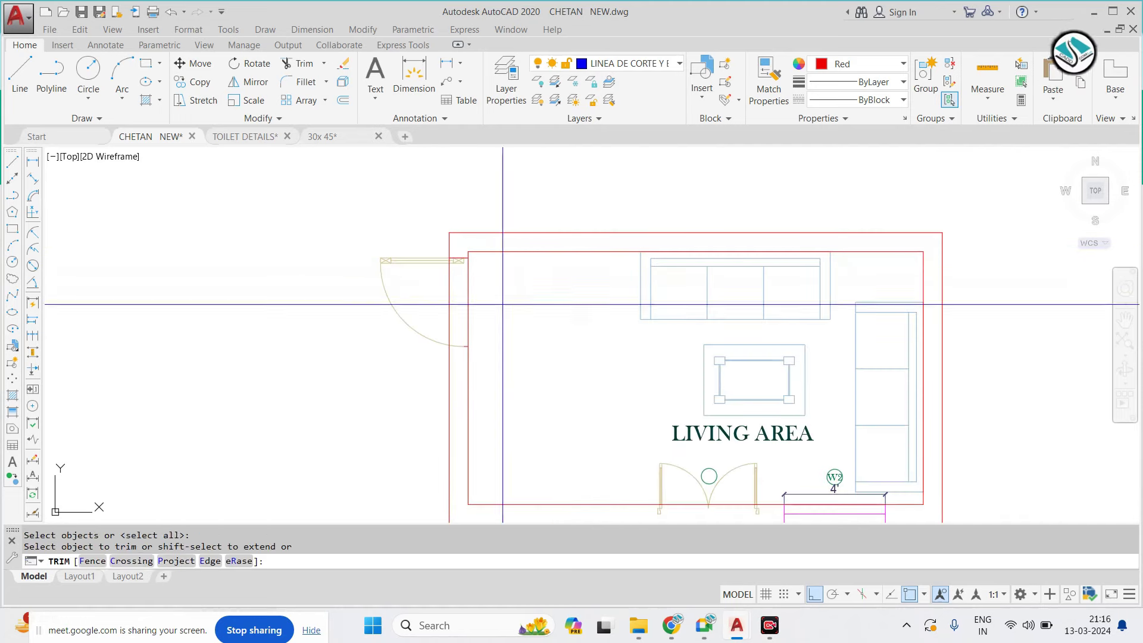
scroll(476, 322, up, 2)
Copy the W3 window tag from the kitchen plan into the living-area copy
scroll(464, 340, down, 5)
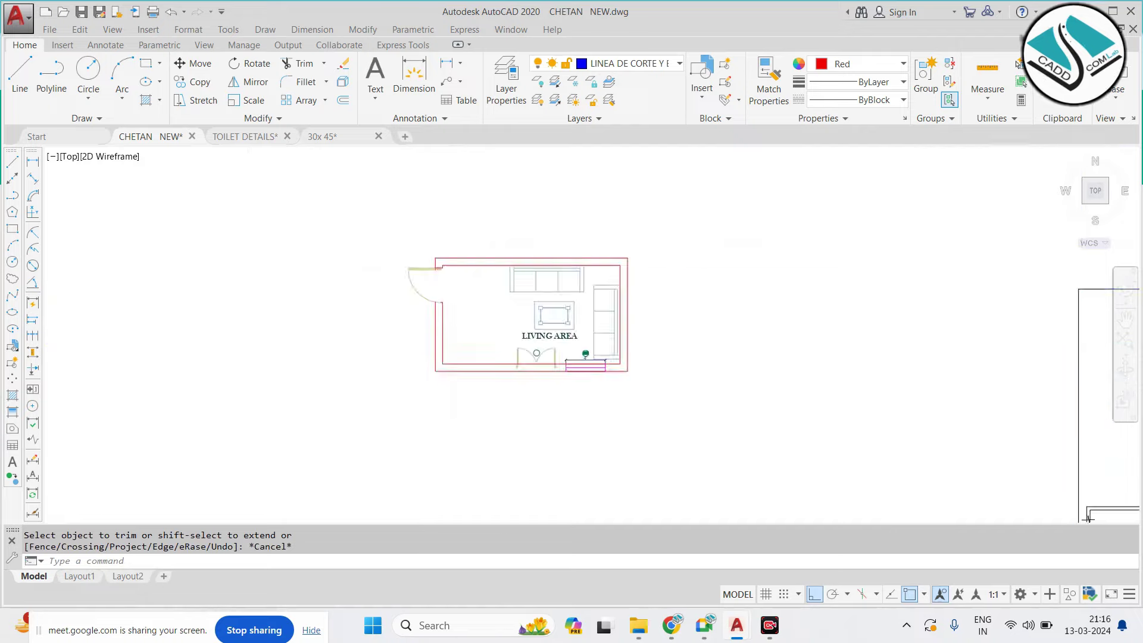
scroll(625, 321, down, 3)
scroll(583, 331, up, 5)
scroll(589, 325, down, 3)
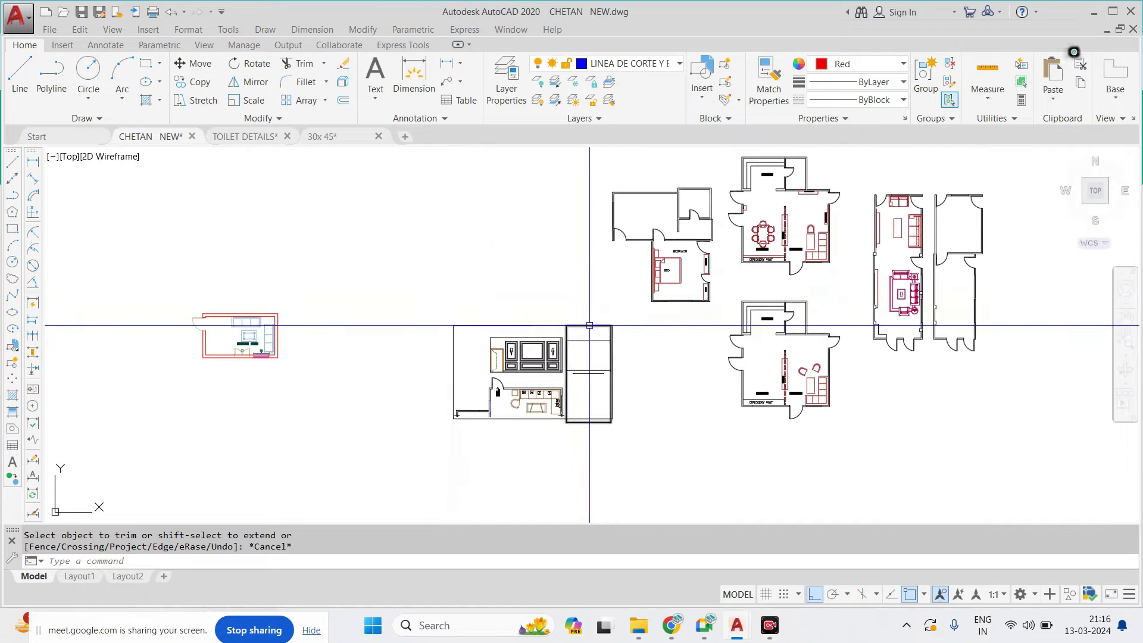
scroll(796, 283, down, 3)
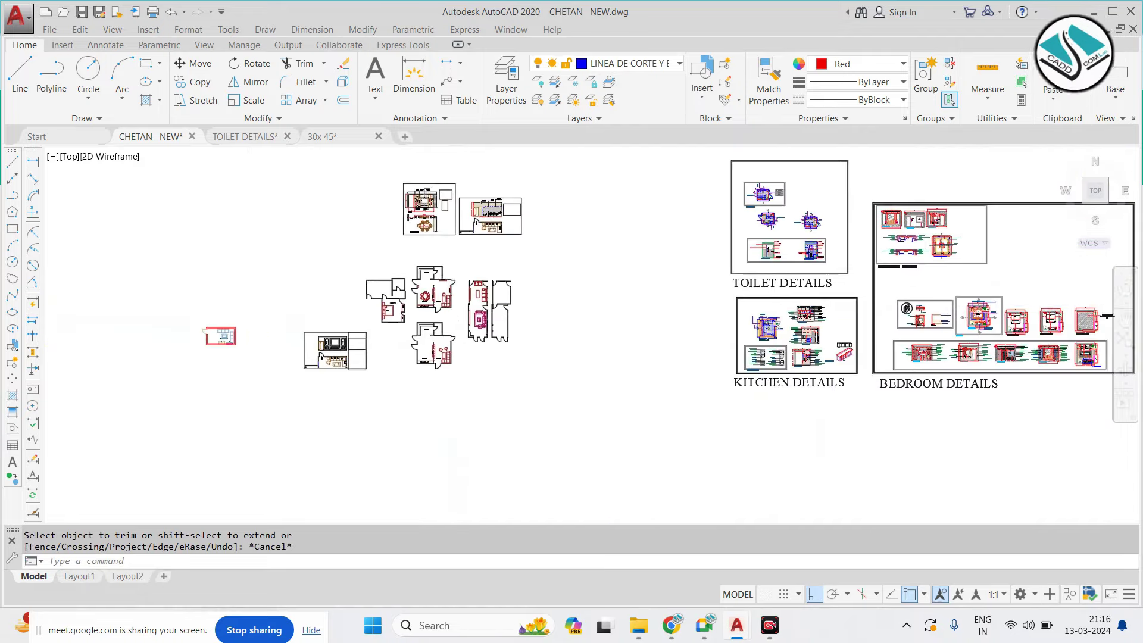
scroll(863, 310, up, 2)
scroll(601, 369, up, 3)
scroll(613, 328, up, 3)
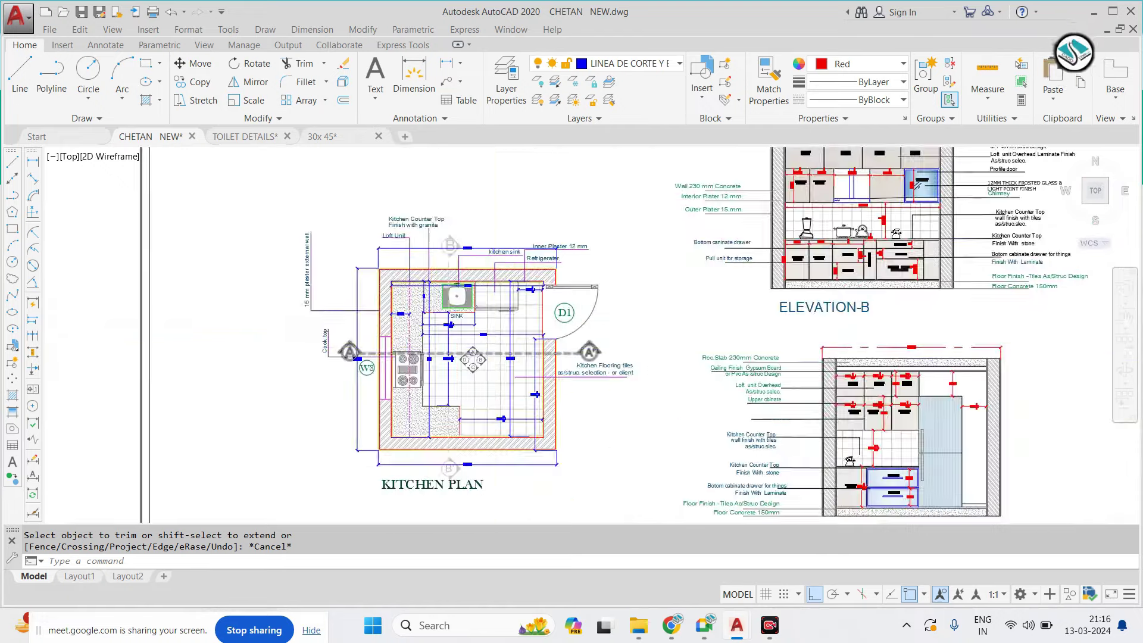
scroll(622, 270, up, 2)
click(622, 270)
scroll(619, 286, down, 5)
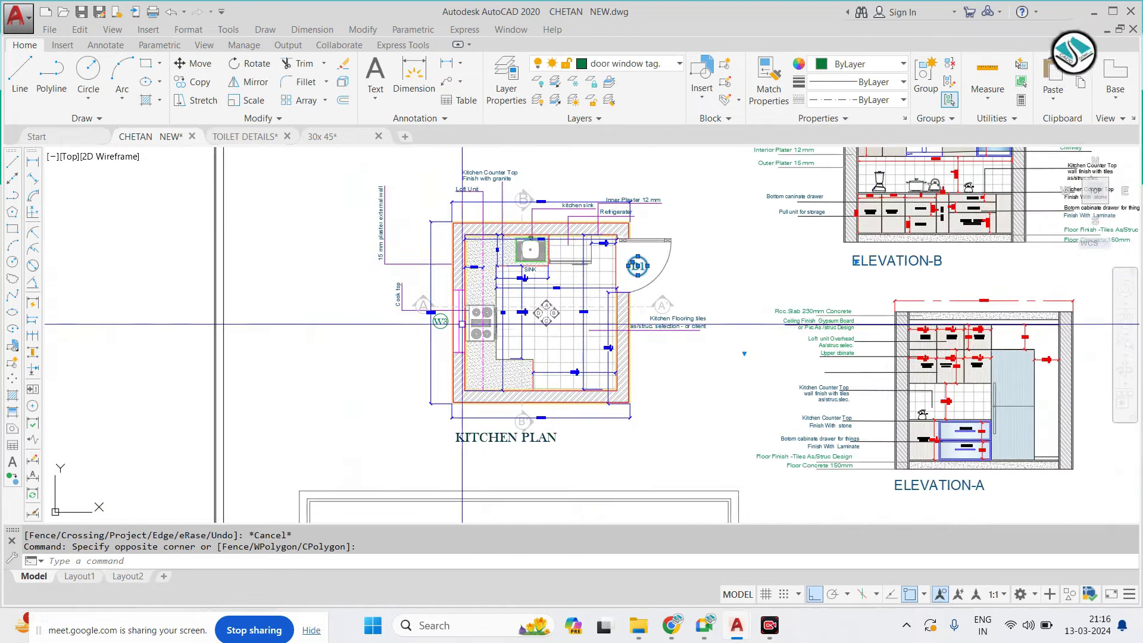
scroll(443, 322, up, 7)
click(417, 339)
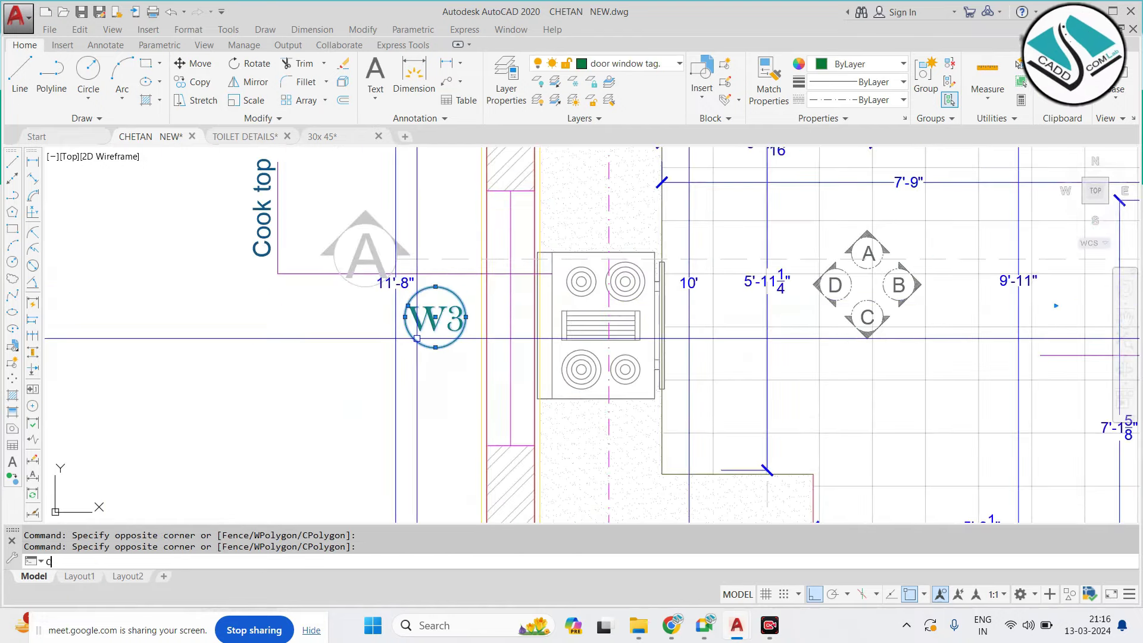
click(617, 291)
Finish the W3 copy and begin a selection window around the D1 door tag
scroll(616, 291, down, 5)
scroll(378, 288, up, 3)
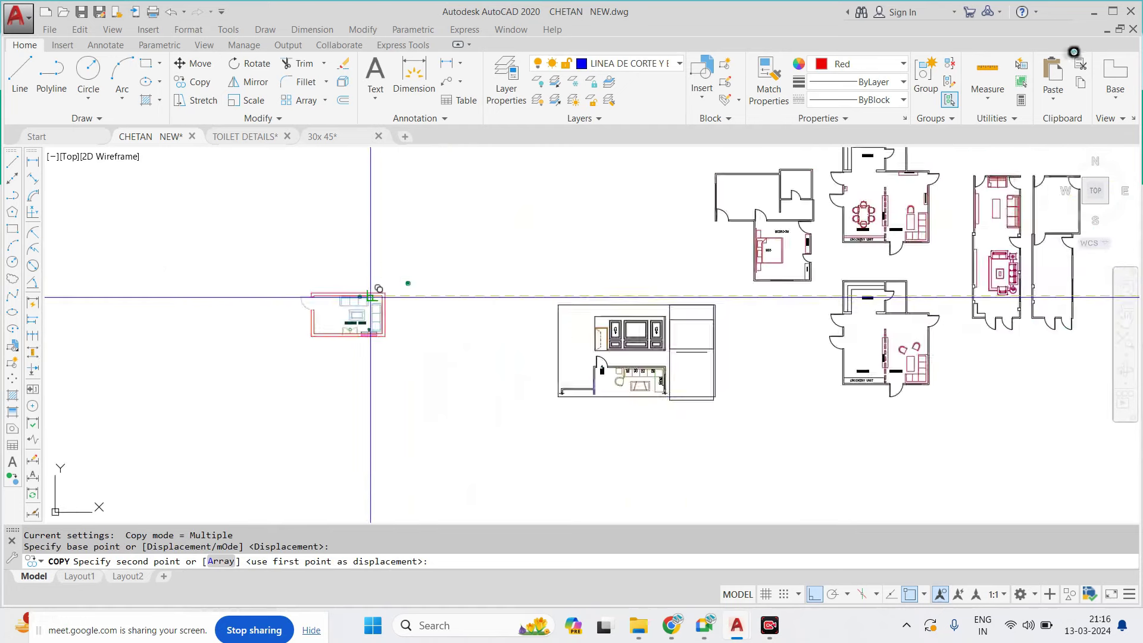
scroll(345, 296, up, 3)
scroll(395, 349, down, 2)
key(Escape)
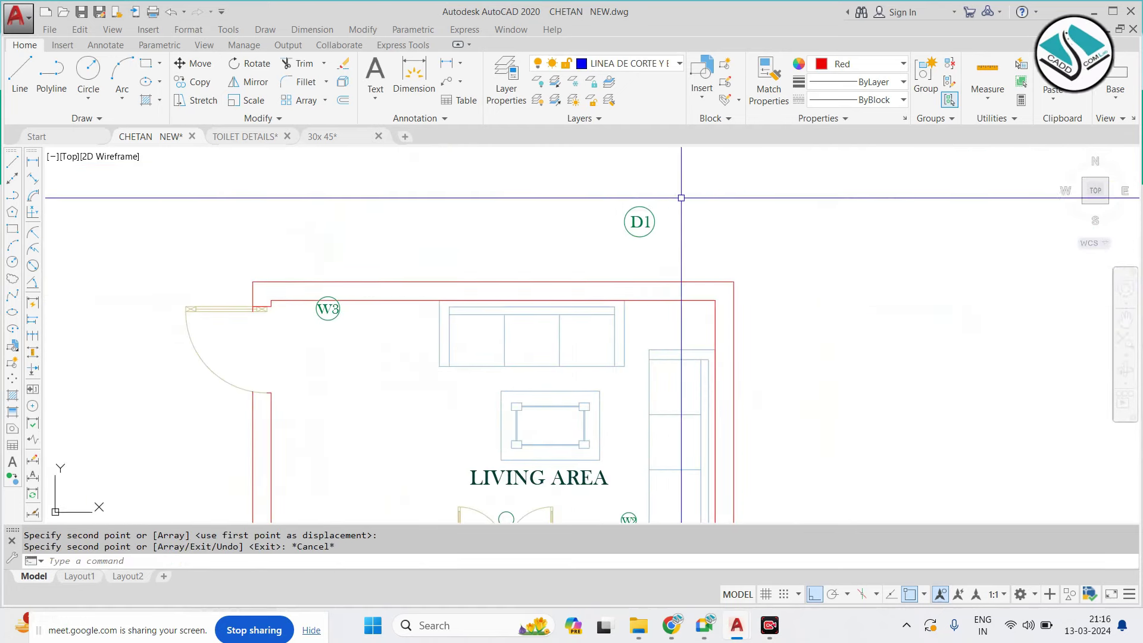
click(679, 195)
Start moving the D1 door tag, then cancel the move
click(581, 250)
text(m)
key(Return)
click(631, 228)
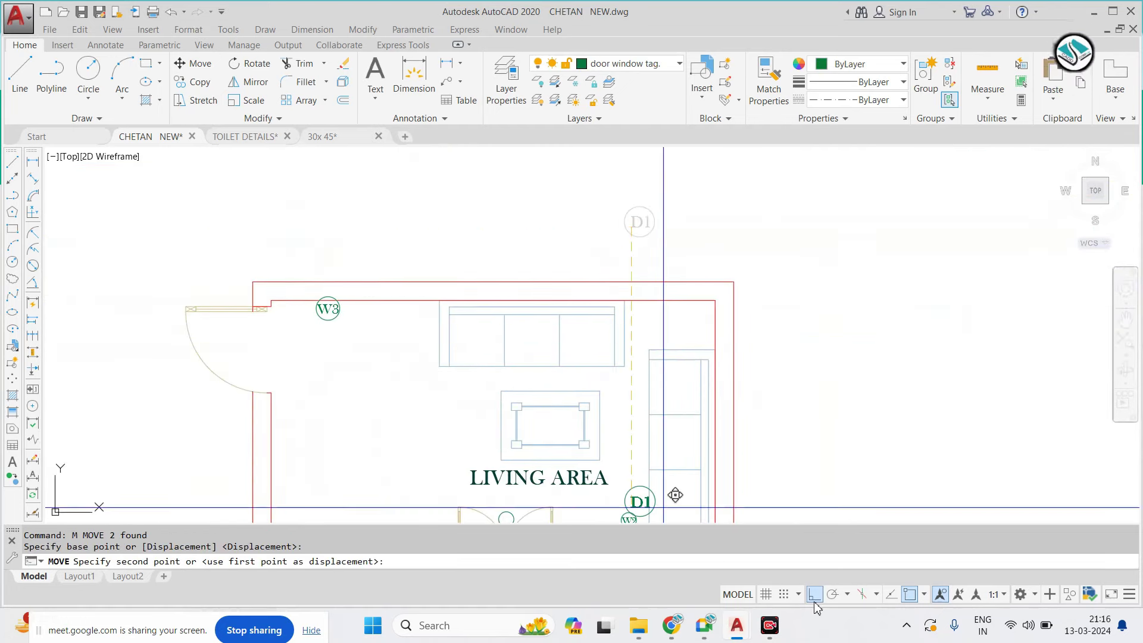
scroll(520, 412, up, 3)
key(Escape)
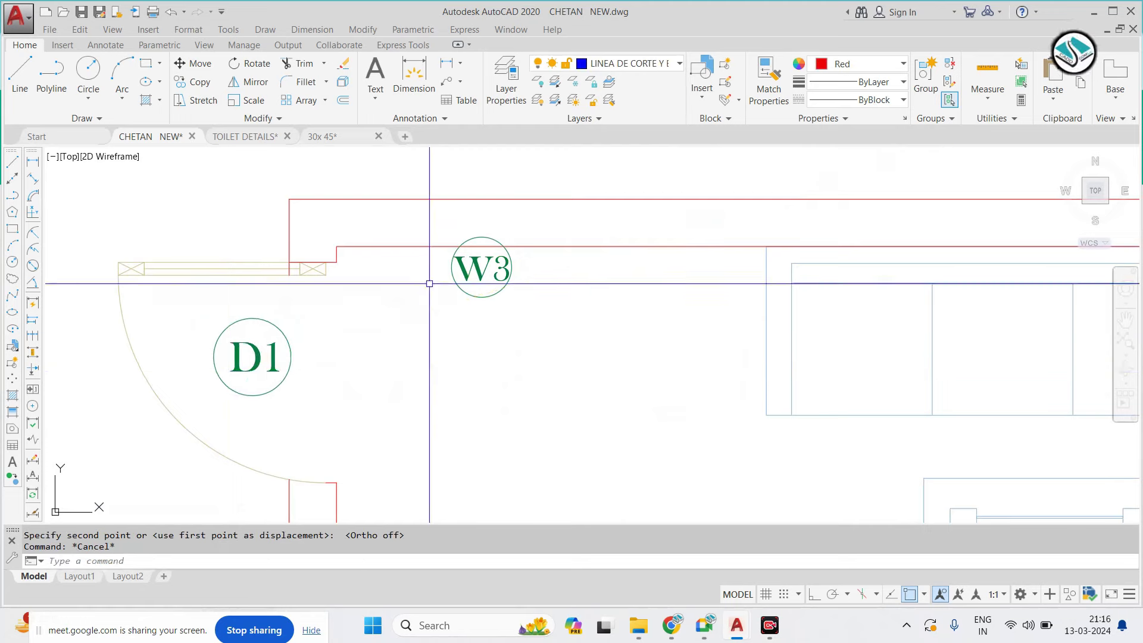
scroll(579, 260, up, 2)
Move the W3 window tag to sit below the lower window
click(579, 261)
click(440, 314)
text(m)
key(Return)
click(512, 257)
scroll(626, 388, down, 3)
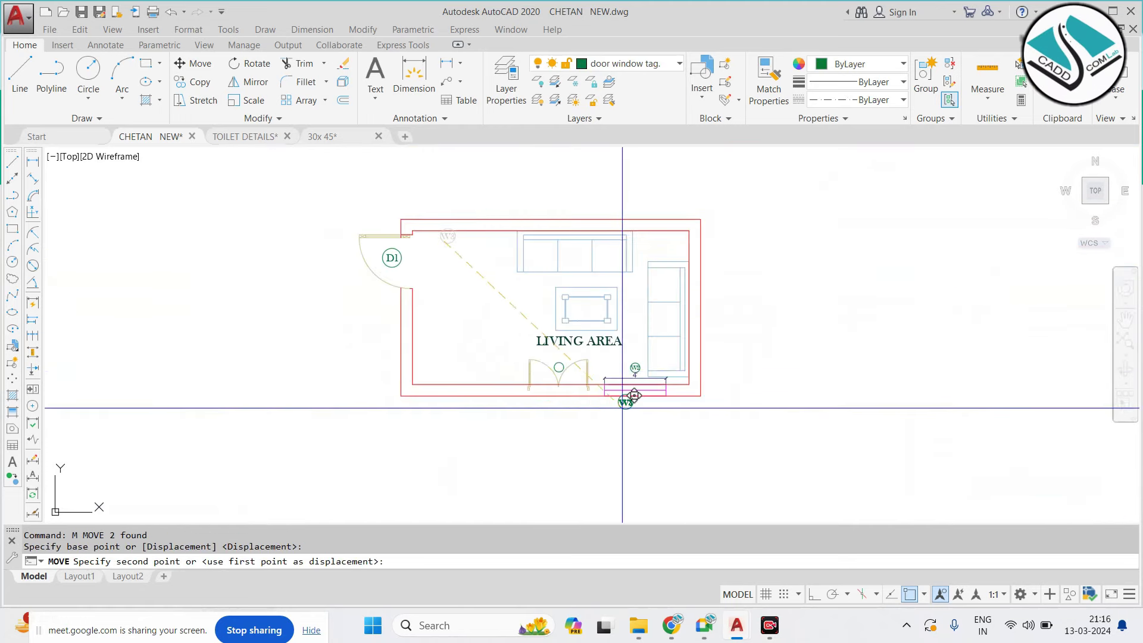
scroll(652, 388, up, 4)
click(666, 377)
key(Escape)
Erase the old W2 tag and the 4' dimension
click(684, 184)
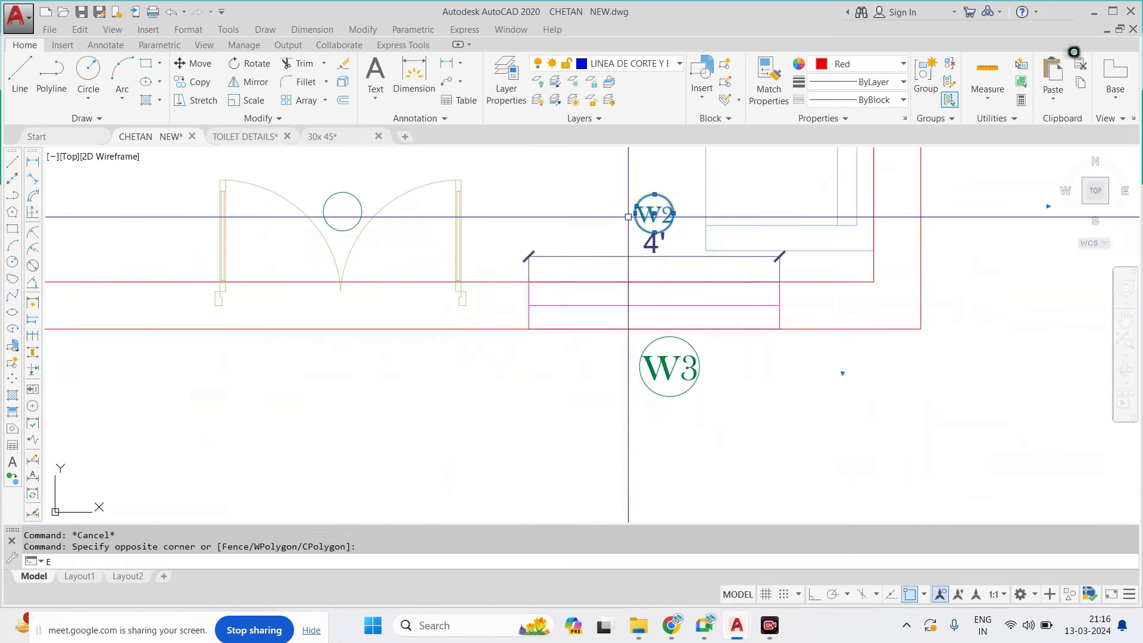
click(655, 235)
text(e)
key(Return)
text(e)
key(Return)
key(Escape)
Copy the D1 door tag to just below the double door
middle_drag(440, 243, 616, 258)
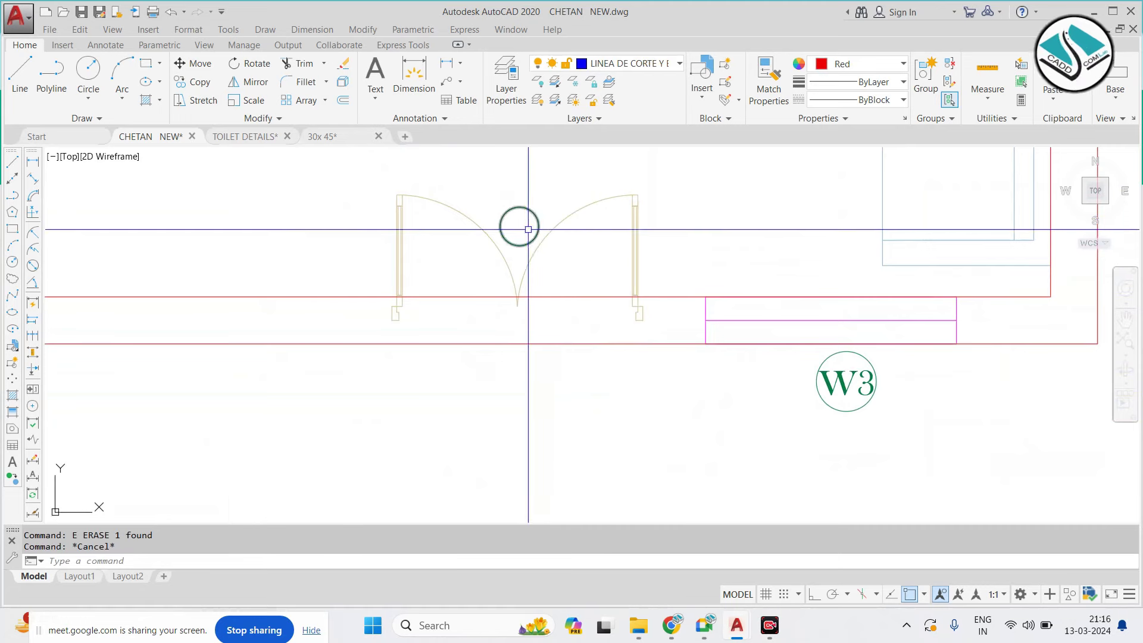
scroll(544, 306, down, 6)
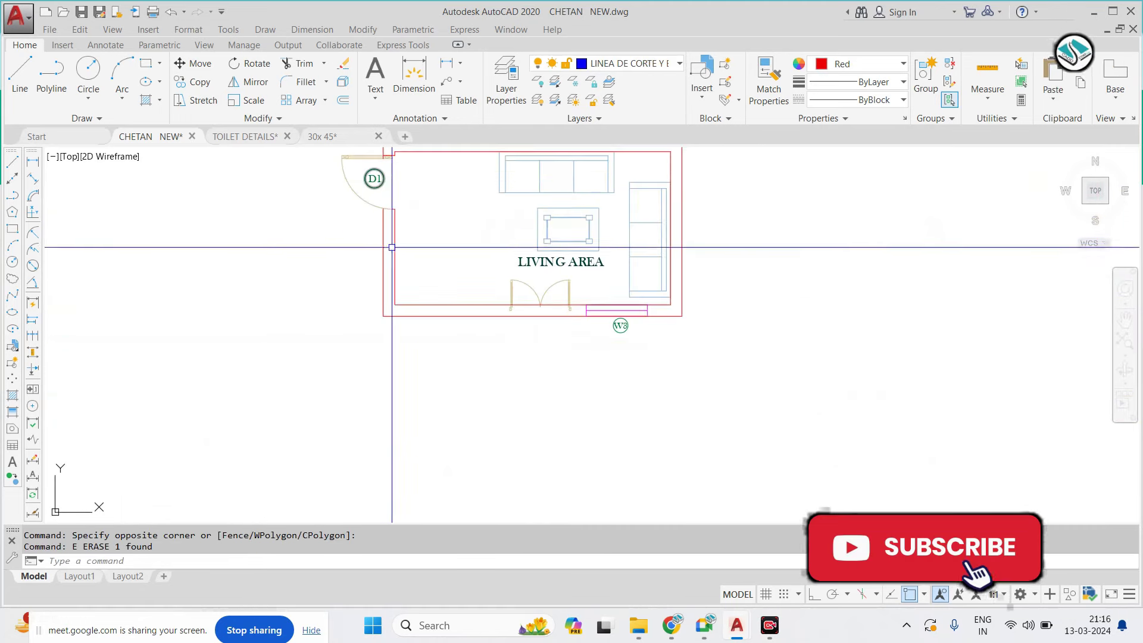
scroll(391, 247, up, 5)
scroll(378, 234, up, 1)
click(365, 234)
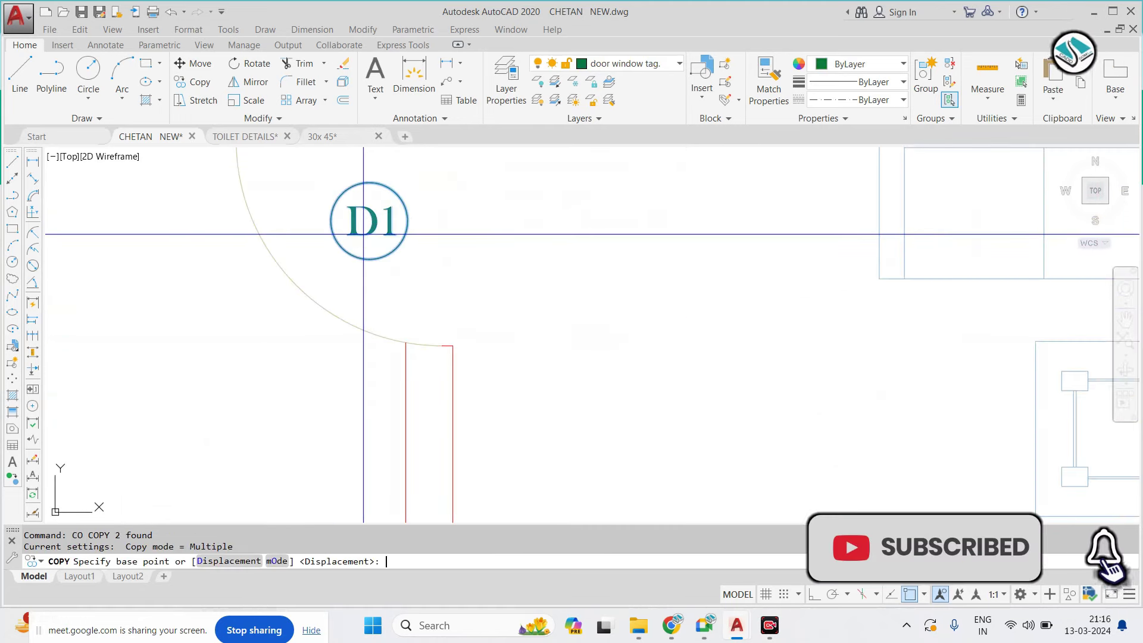
click(363, 235)
scroll(381, 244, down, 5)
scroll(631, 317, up, 3)
scroll(537, 348, up, 2)
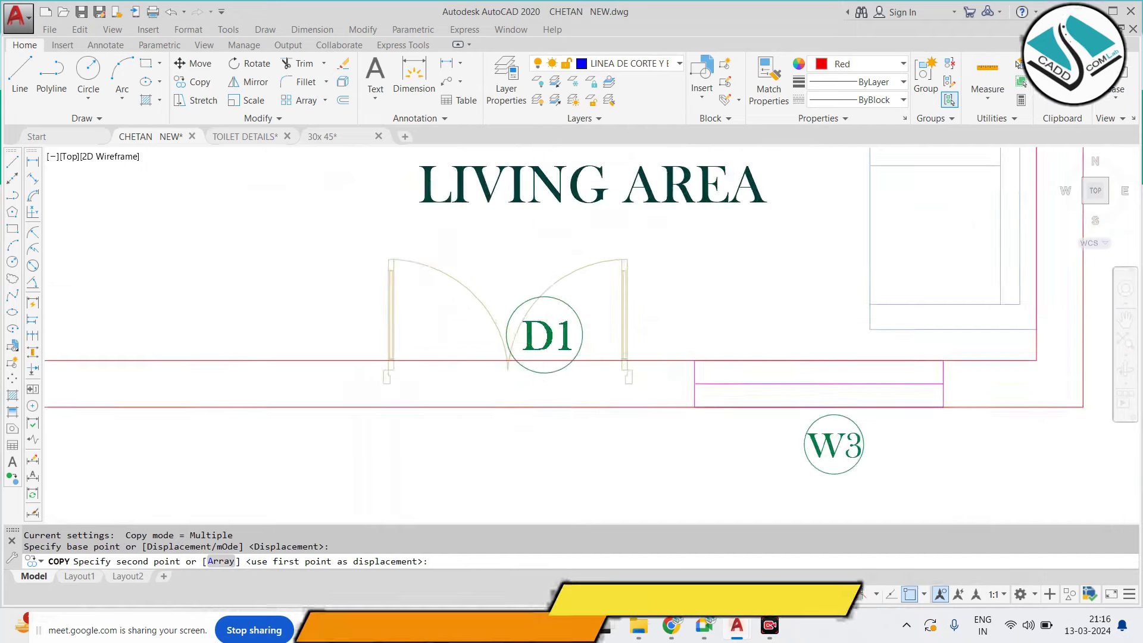
scroll(524, 443, up, 2)
click(492, 471)
key(Escape)
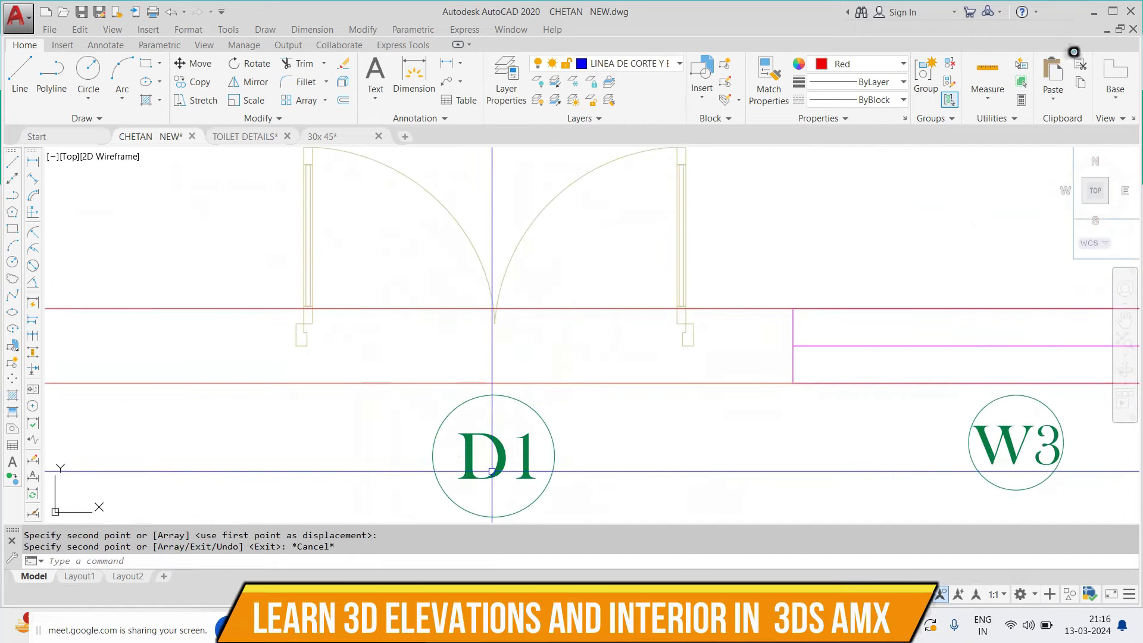
Change the copied tag's text to D2
double_click(495, 460)
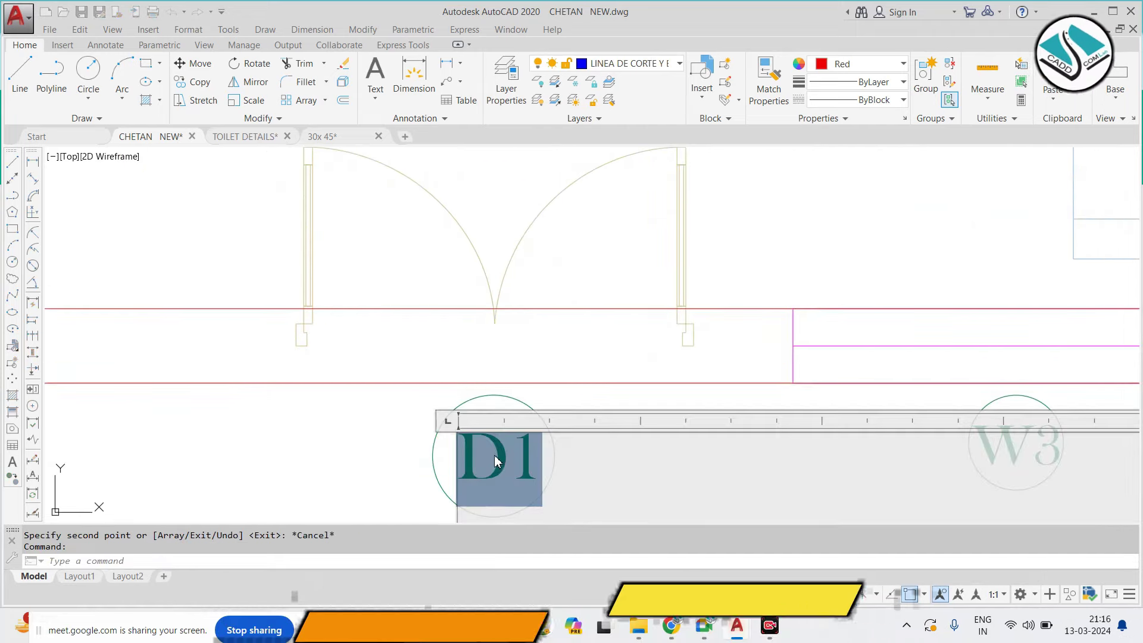
text(D2)
key(Escape)
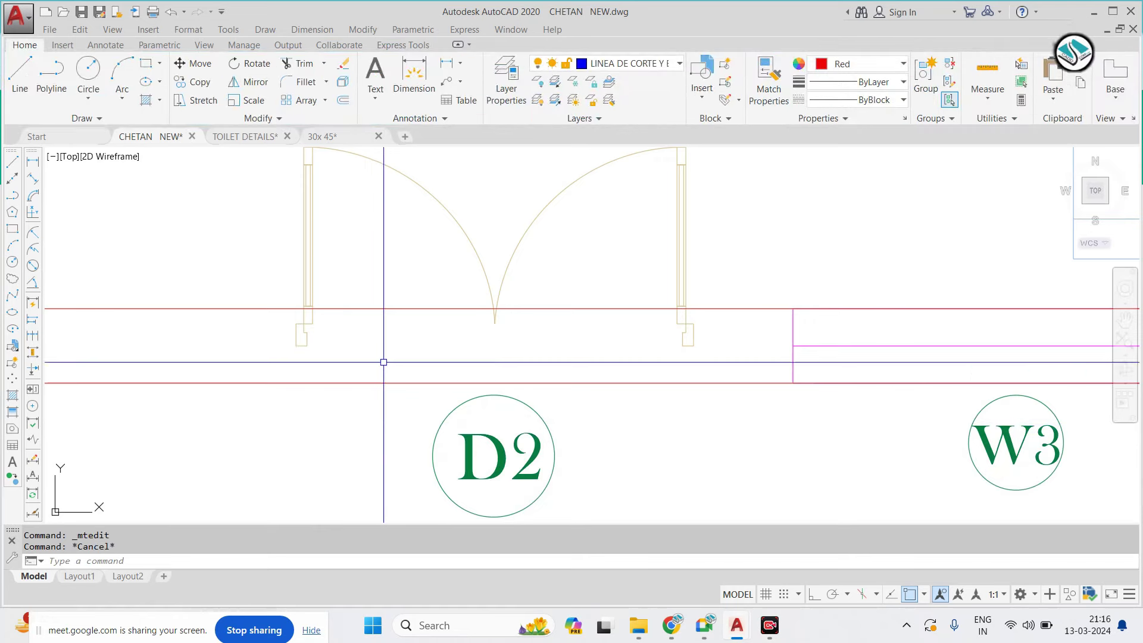
key(Tab)
text(L)
Finish the left door-jamb line at the lower wall line
scroll(331, 338, up, 4)
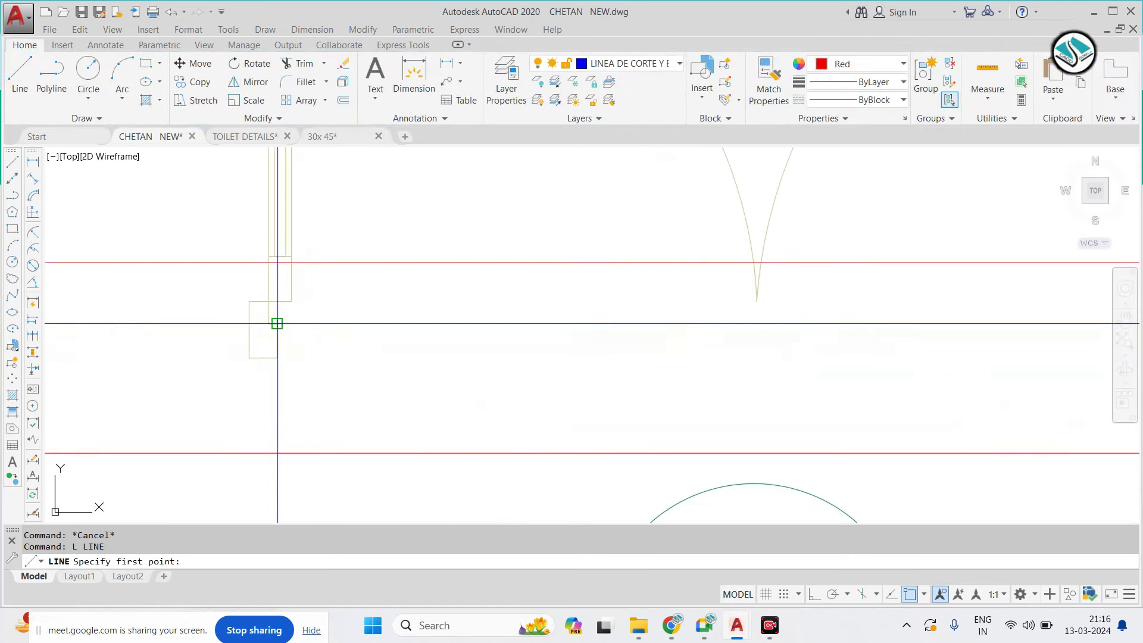
click(249, 300)
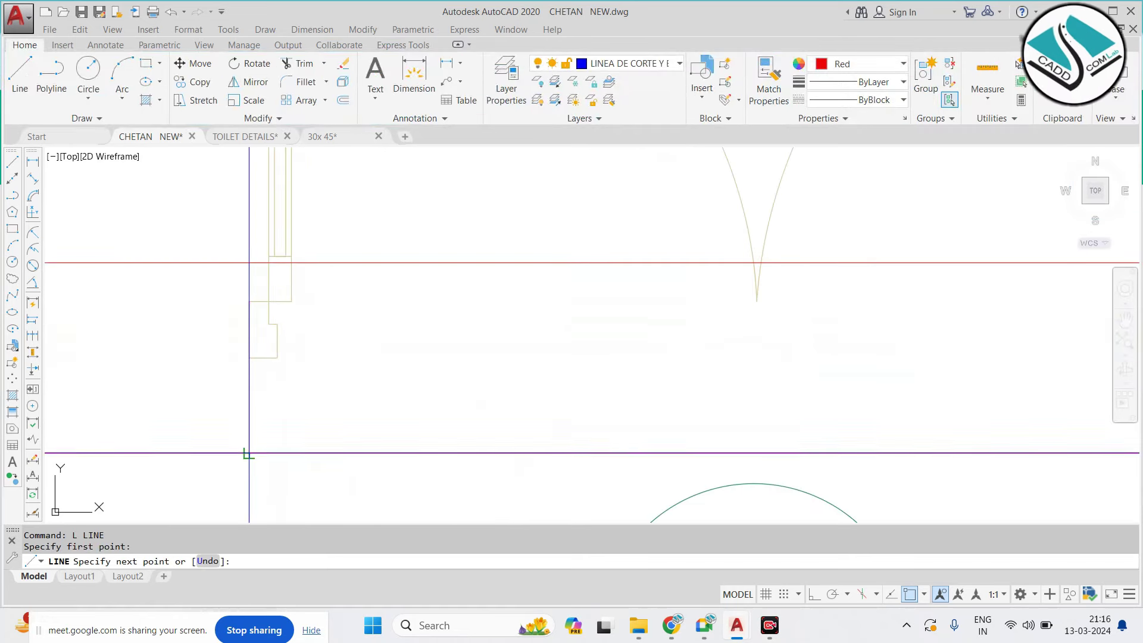
text(ex)
key(Return)
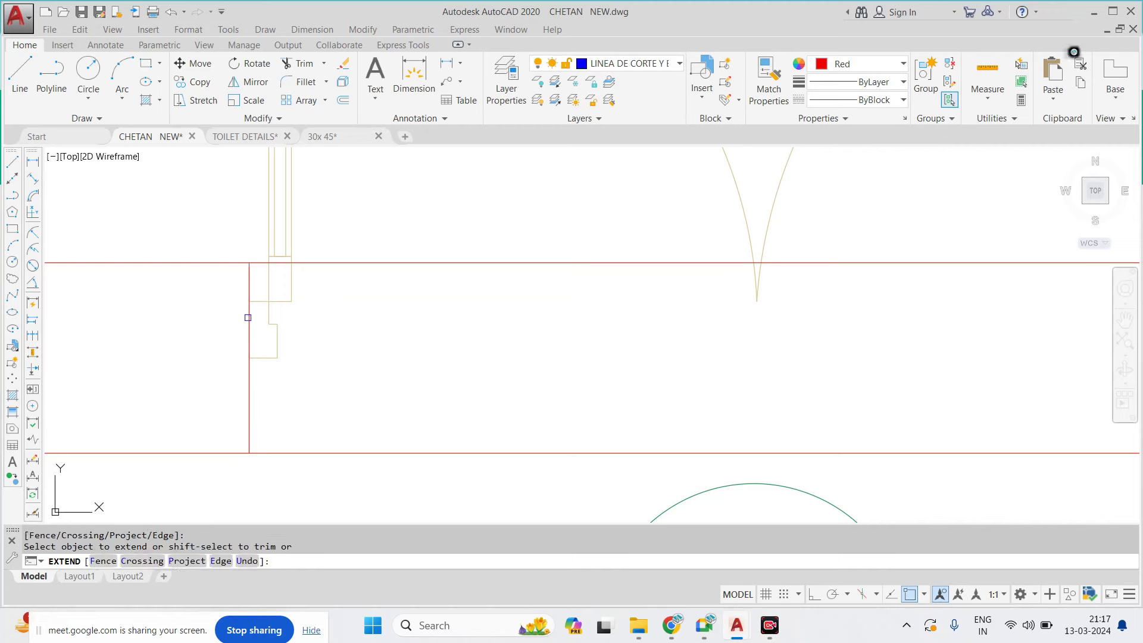
key(Escape)
scroll(248, 318, down, 3)
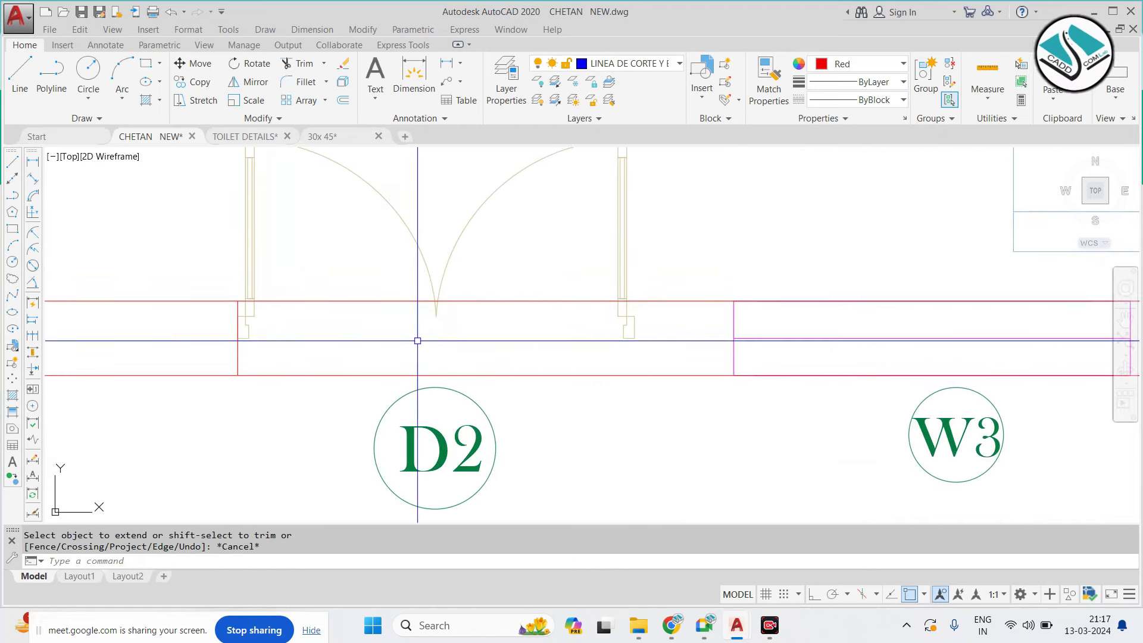
Draw the right door-jamb line and trim the wall lines out of the opening
text(tr)
key(Return)
key(Return)
key(Return)
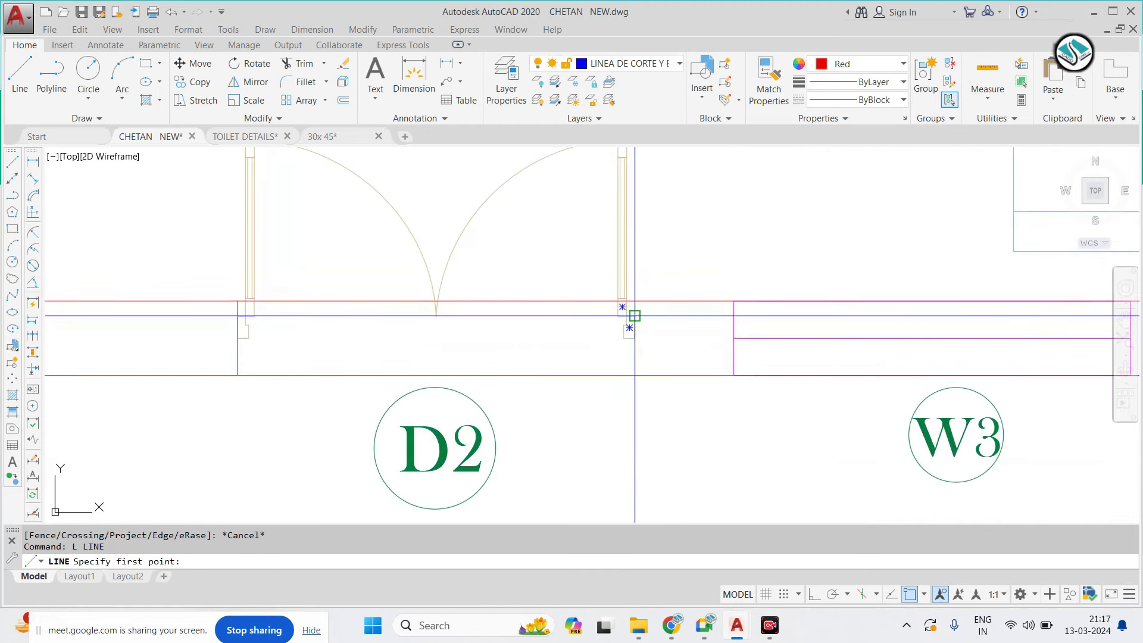
click(635, 316)
key(Escape)
key(Return)
click(635, 370)
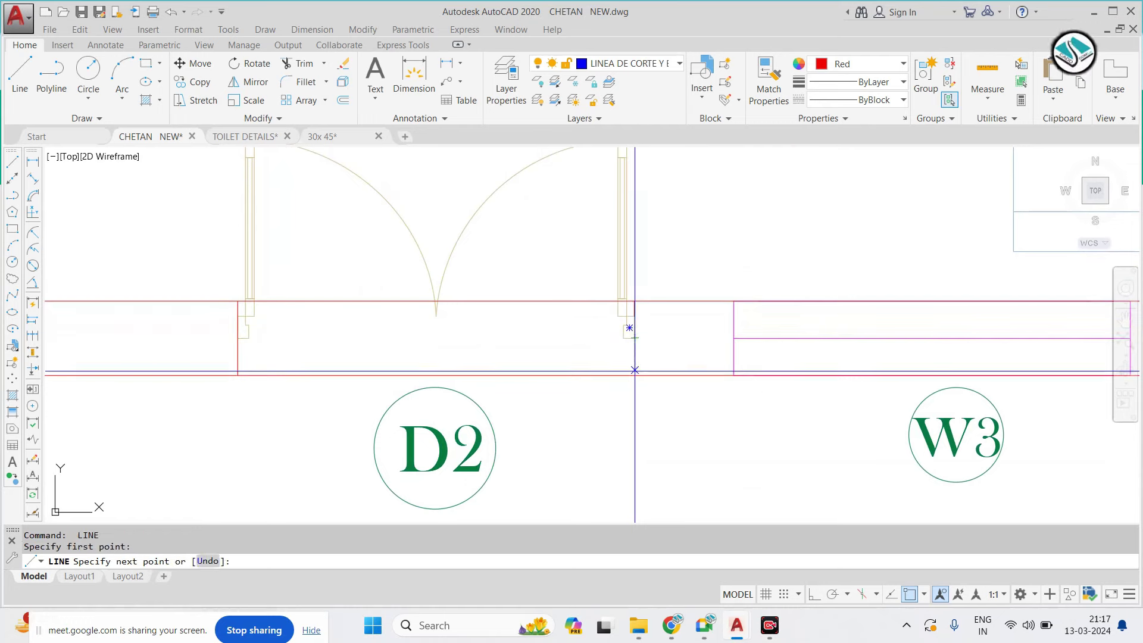
drag(576, 284, 429, 287)
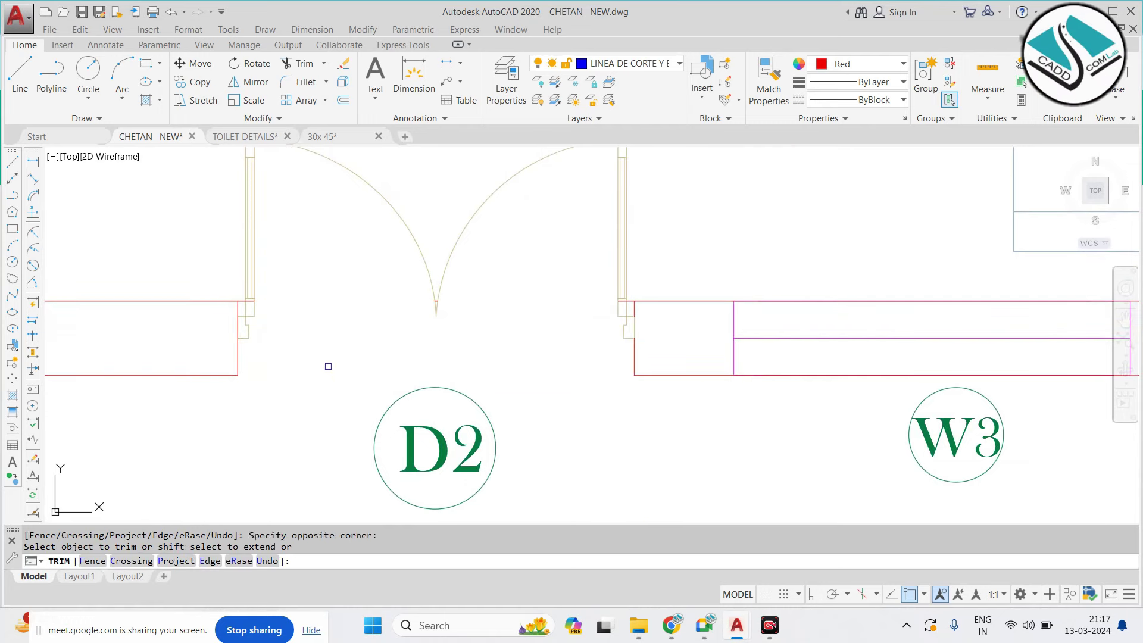
key(Escape)
Trim the leftover wall segment and short stub at the door jambs
scroll(237, 301, up, 5)
key(Return)
key(Return)
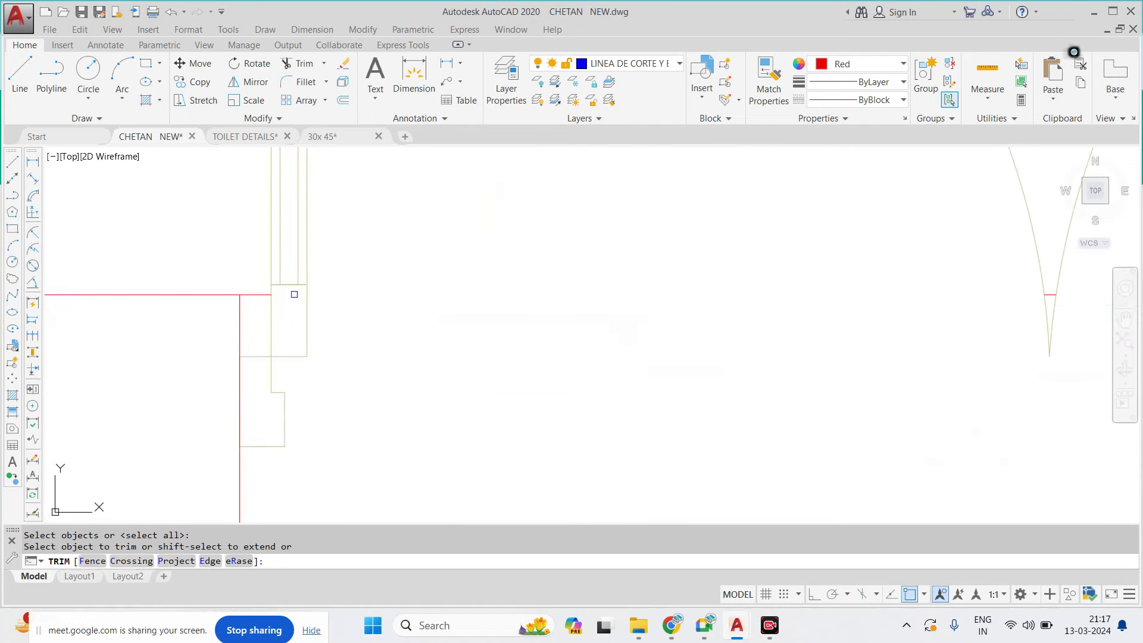
click(264, 297)
scroll(259, 315, down, 5)
scroll(616, 300, up, 4)
click(582, 283)
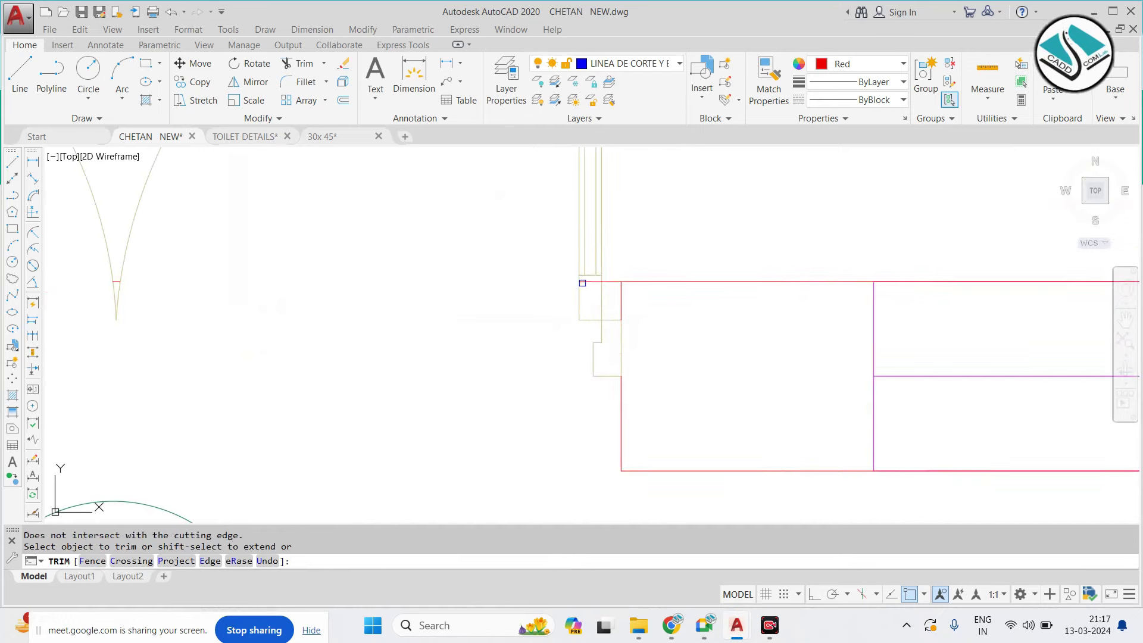
key(Escape)
Move the D2 tag up into the double-door opening
scroll(538, 343, down, 8)
scroll(486, 384, up, 4)
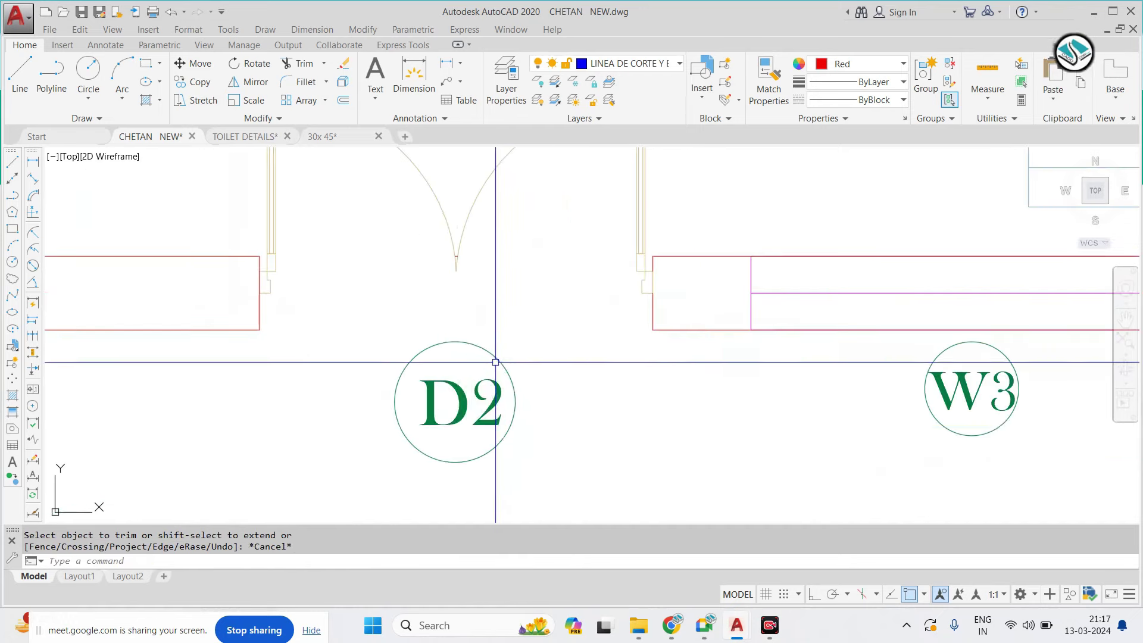
click(556, 472)
click(342, 347)
key(m)
key(Return)
click(563, 420)
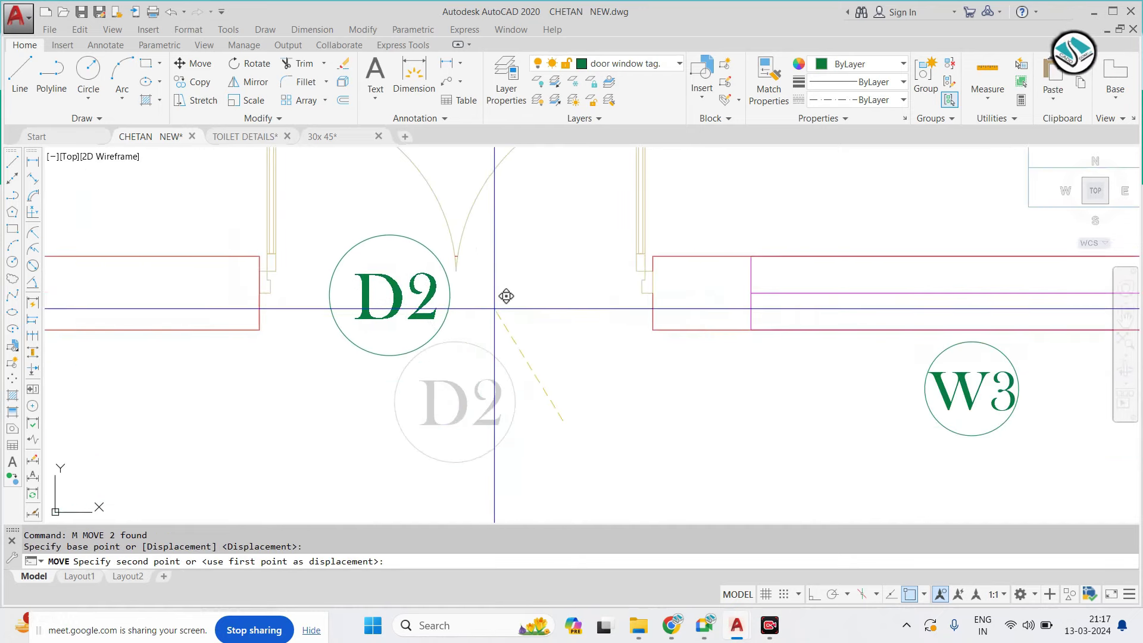
key(Escape)
key(Escape)
scroll(500, 306, down, 4)
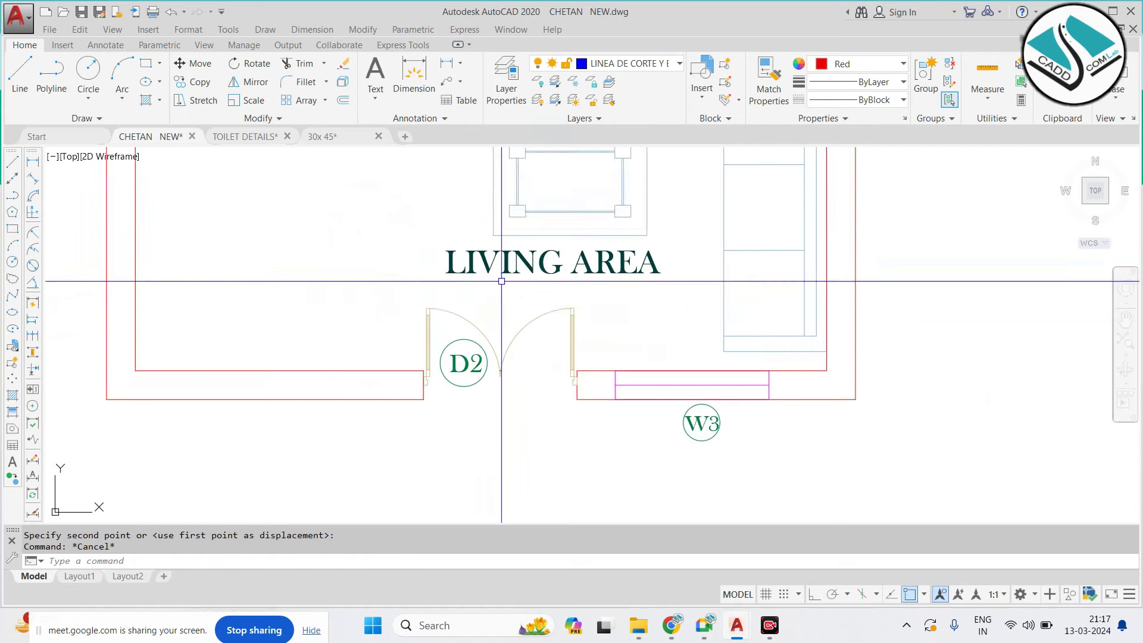
middle_drag(500, 305, 536, 404)
scroll(535, 405, down, 2)
Move the LIVING AREA label further to the left
scroll(532, 406, up, 2)
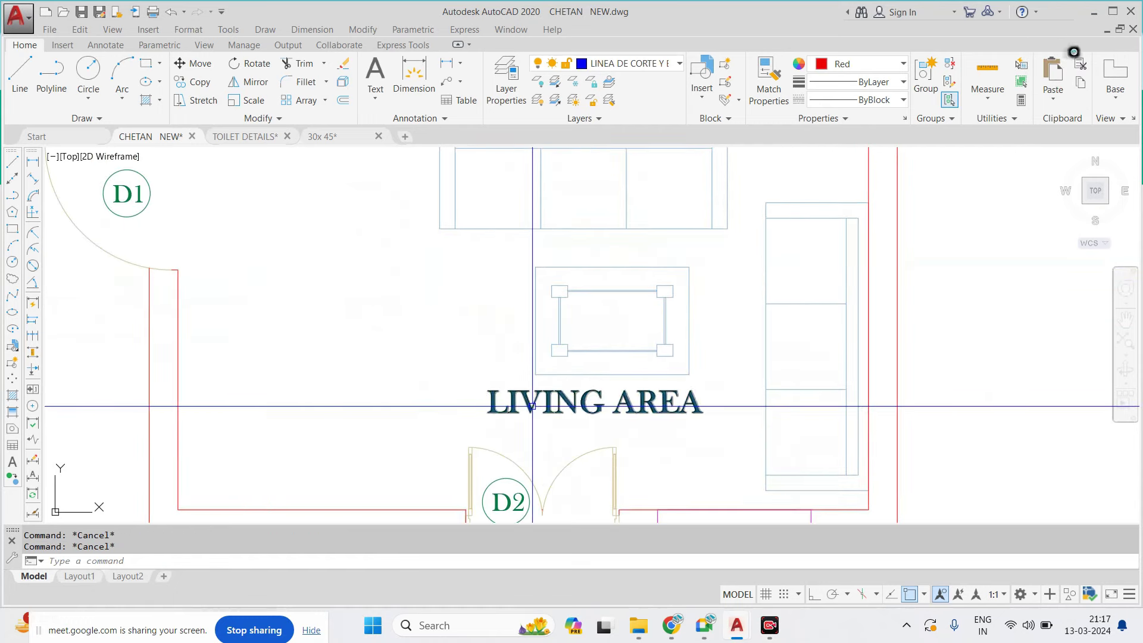
text(m)
key(Return)
click(532, 406)
click(269, 420)
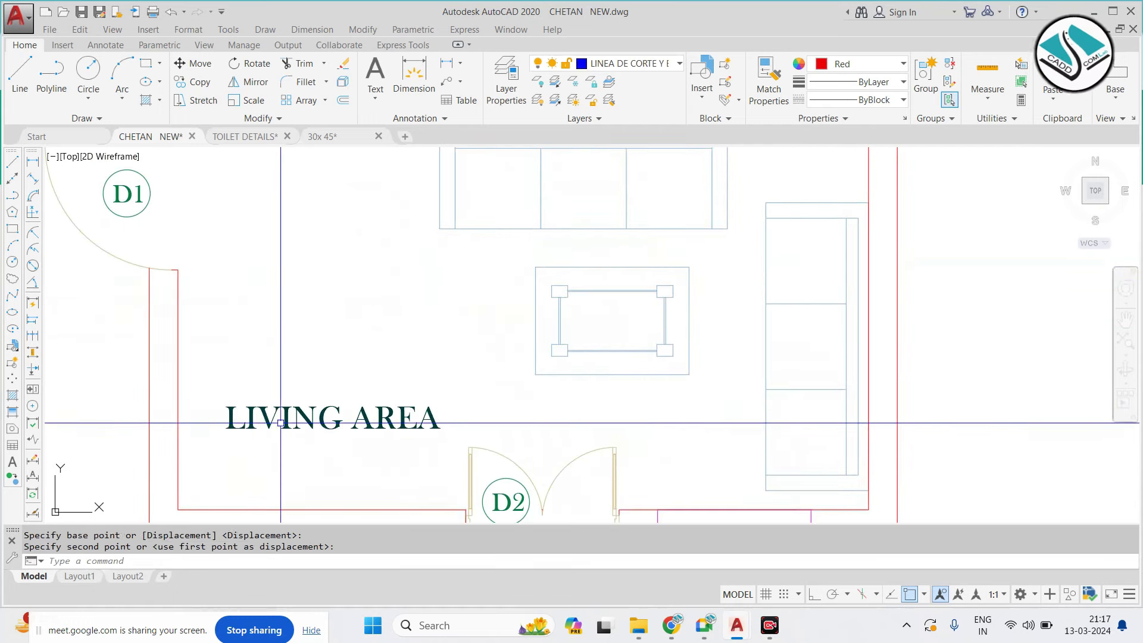
key(Escape)
scroll(447, 330, down, 2)
Draw a line across the D2 doorway, starting from its left jamb
text(l)
key(Return)
scroll(290, 229, up, 4)
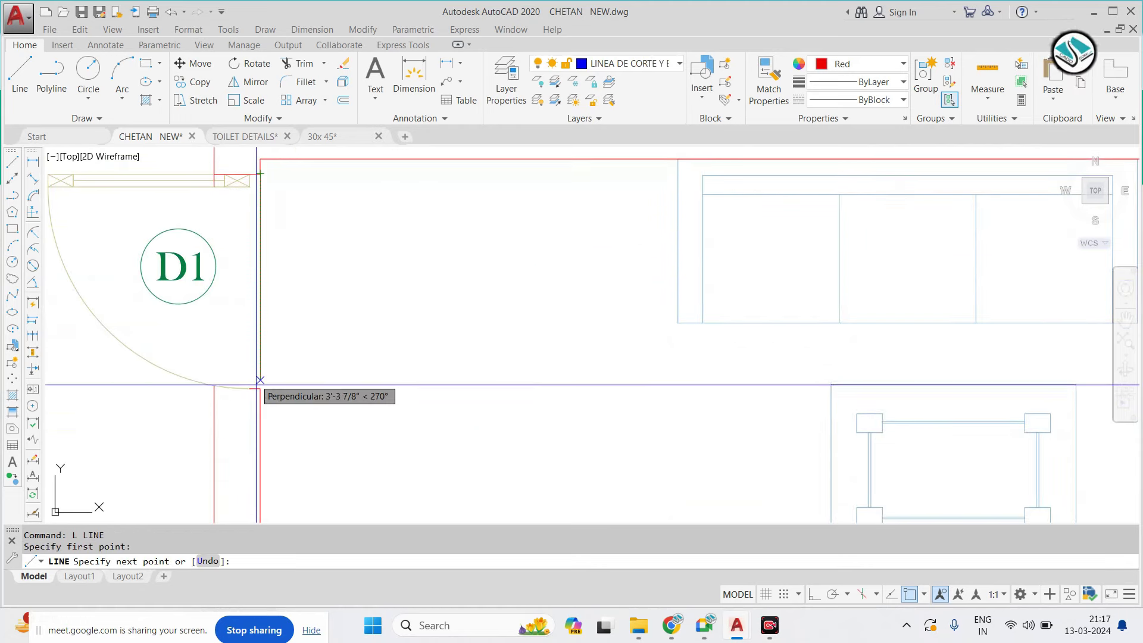
key(Escape)
scroll(260, 388, down, 5)
scroll(383, 383, up, 5)
key(Return)
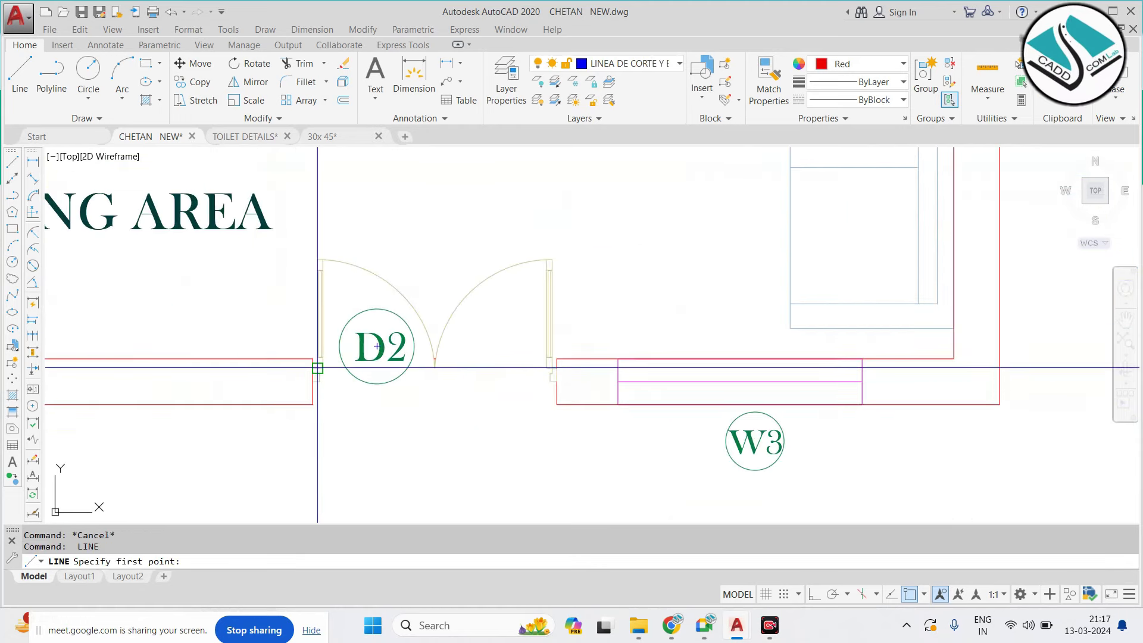
click(308, 358)
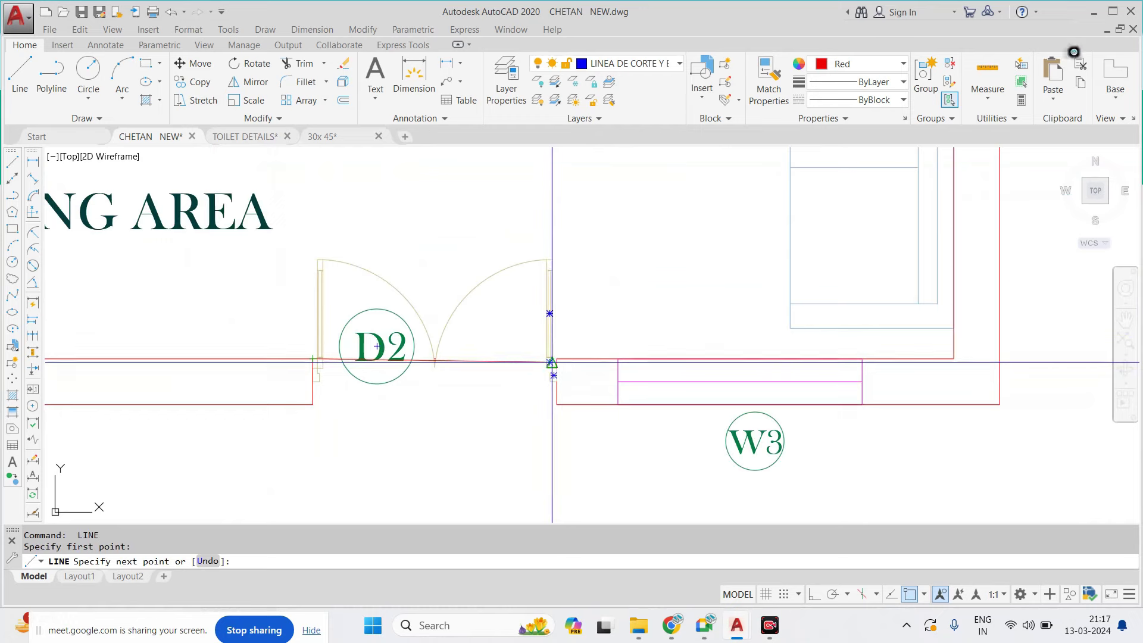
key(Escape)
key(Escape)
scroll(396, 370, up, 1)
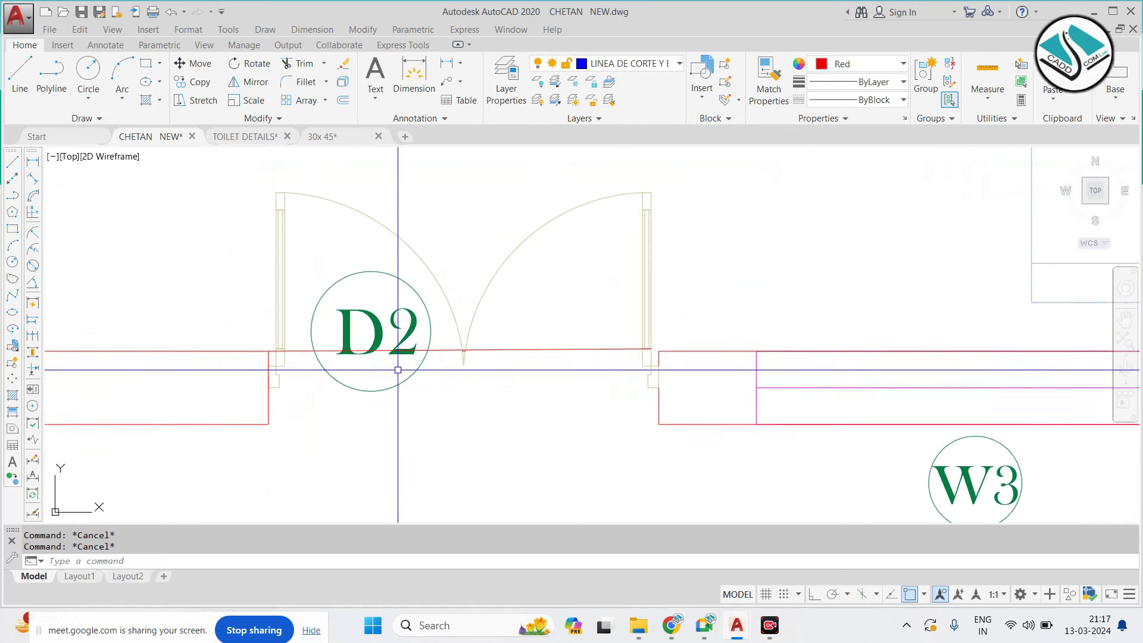
scroll(502, 253, down, 3)
middle_drag(502, 253, 514, 385)
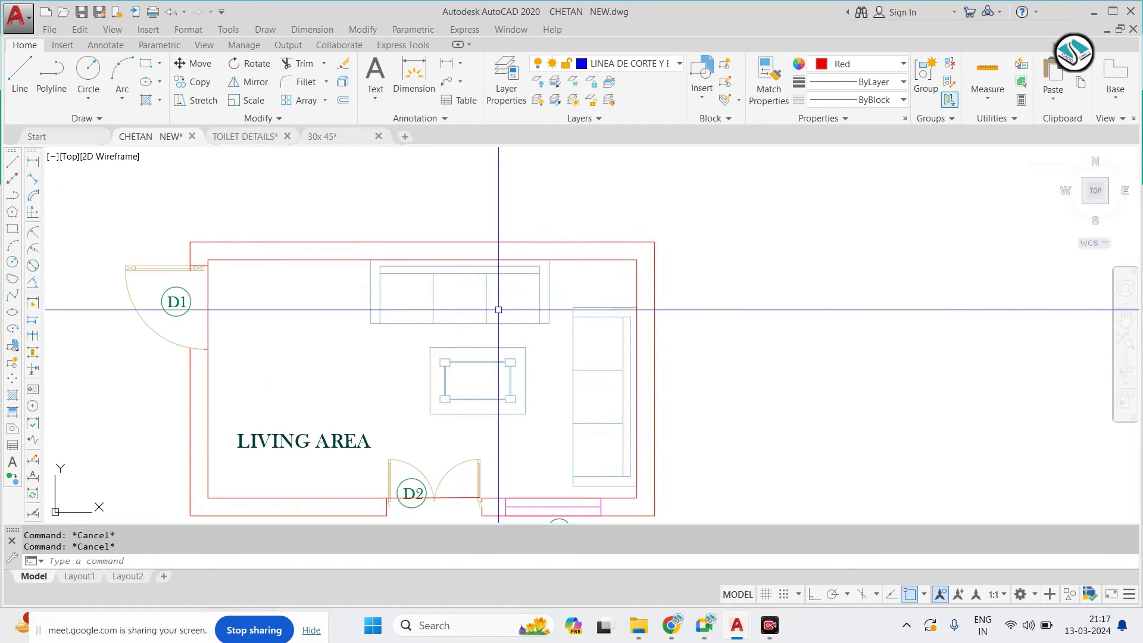
middle_drag(498, 309, 528, 273)
text(H)
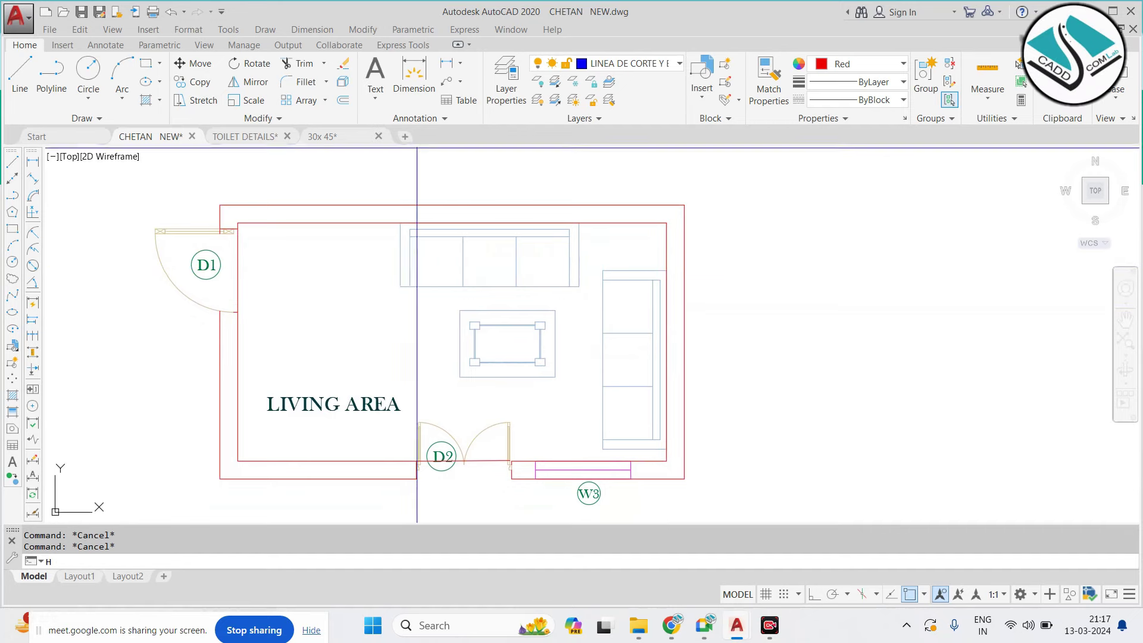
Hatch the top, right, left and lower-left wall bands with ANSI32 at scale 10
key(Return)
click(307, 89)
click(325, 213)
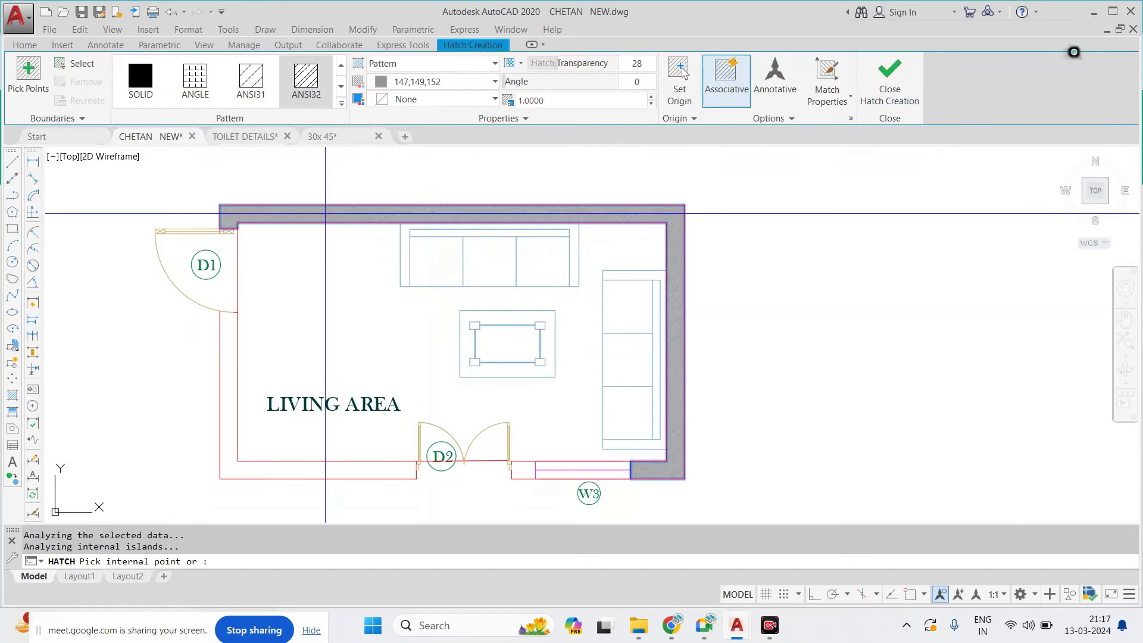
click(294, 470)
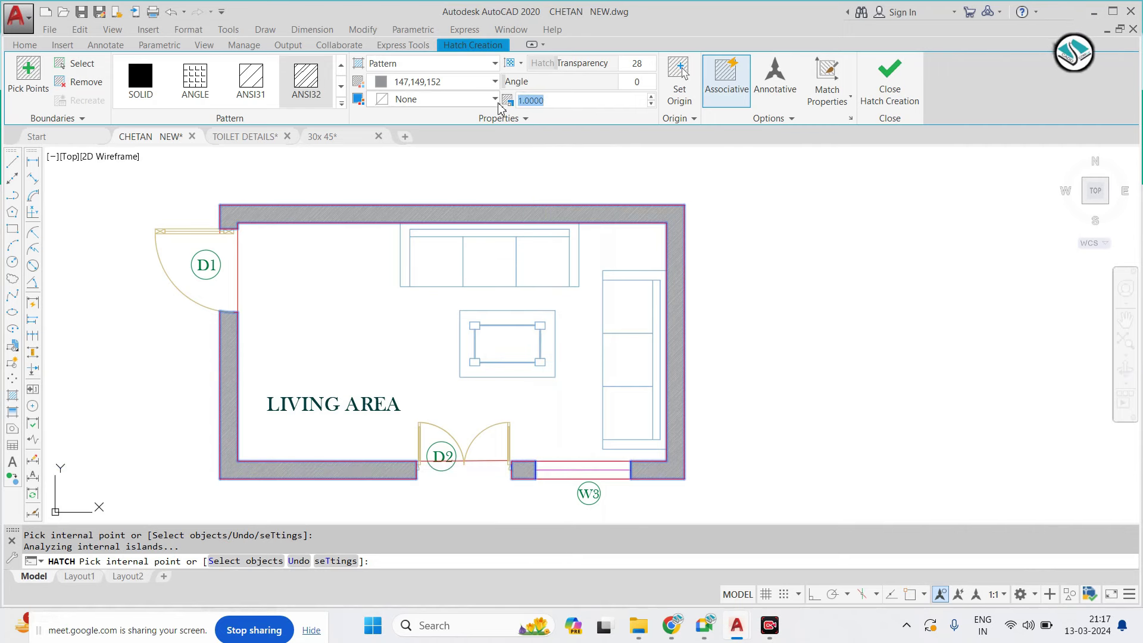
text(10)
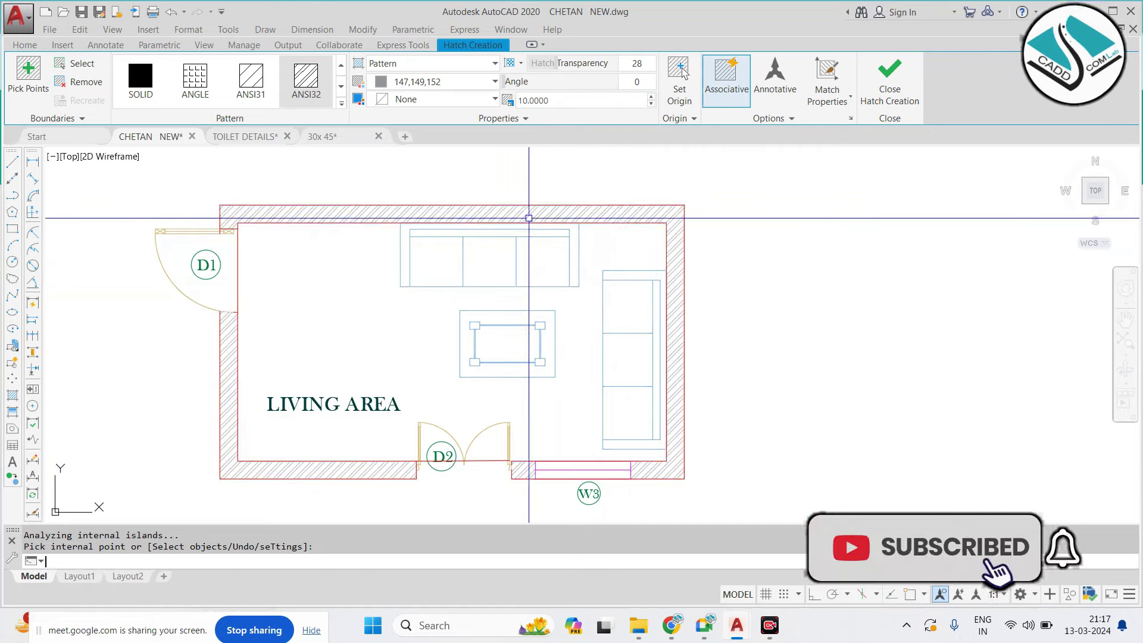
key(Escape)
key(Escape)
scroll(516, 212, up, 3)
Move the LIVING AREA label down below the room plan
scroll(479, 240, down, 4)
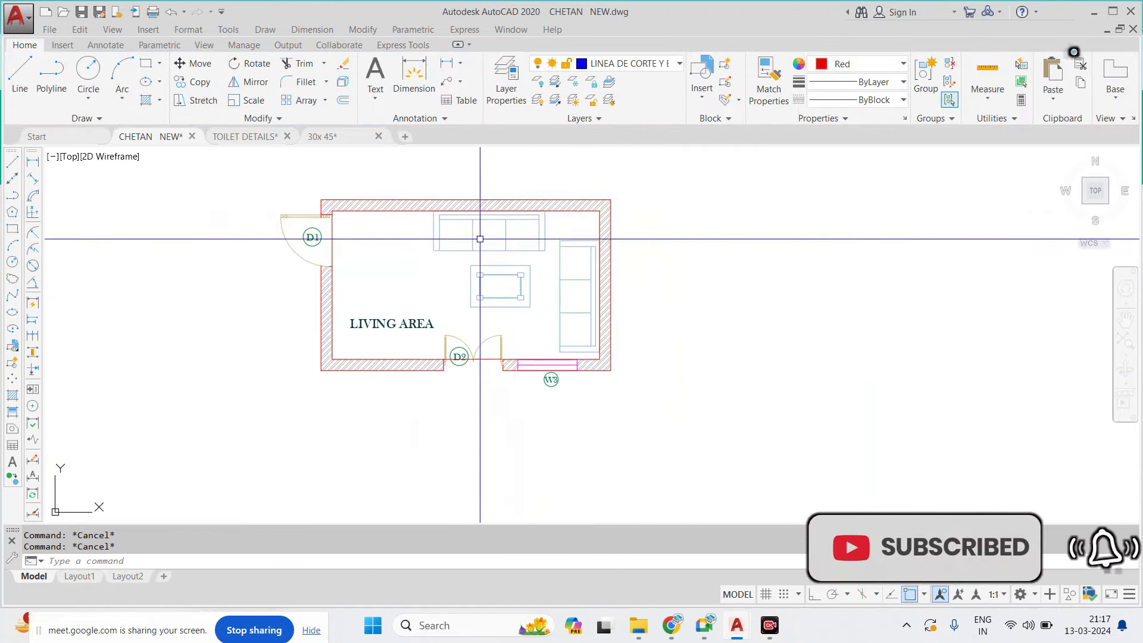
scroll(447, 235, up, 2)
click(365, 378)
text(m)
key(Return)
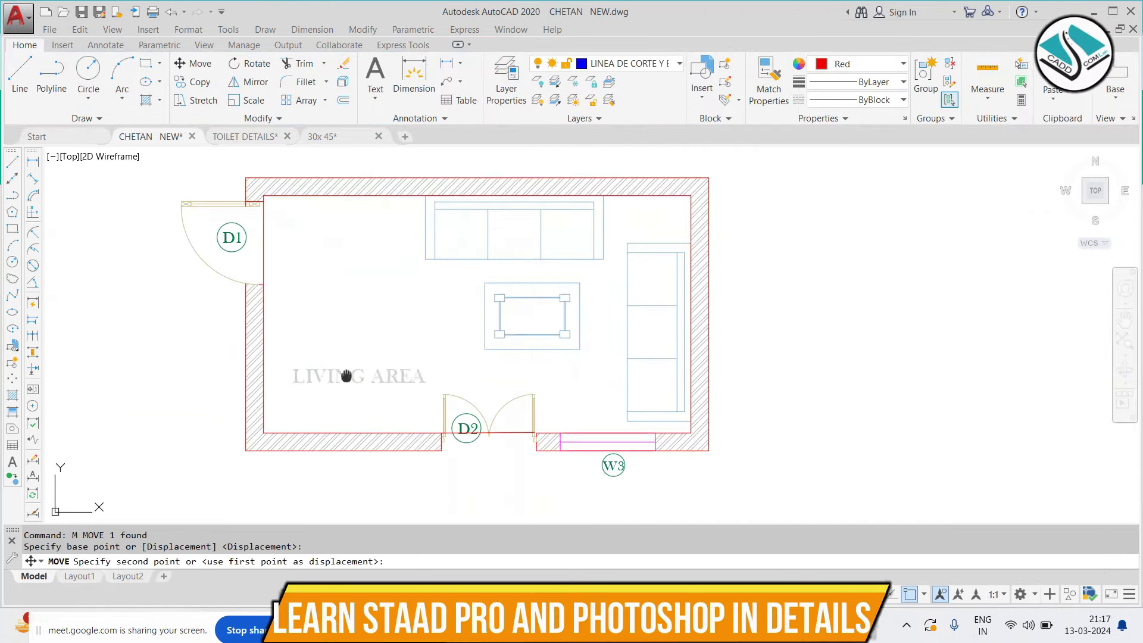
middle_drag(327, 477, 382, 370)
key(Escape)
Add a trial linear dimension across the first back-sofa cushion's width
scroll(394, 357, down, 2)
scroll(481, 170, up, 5)
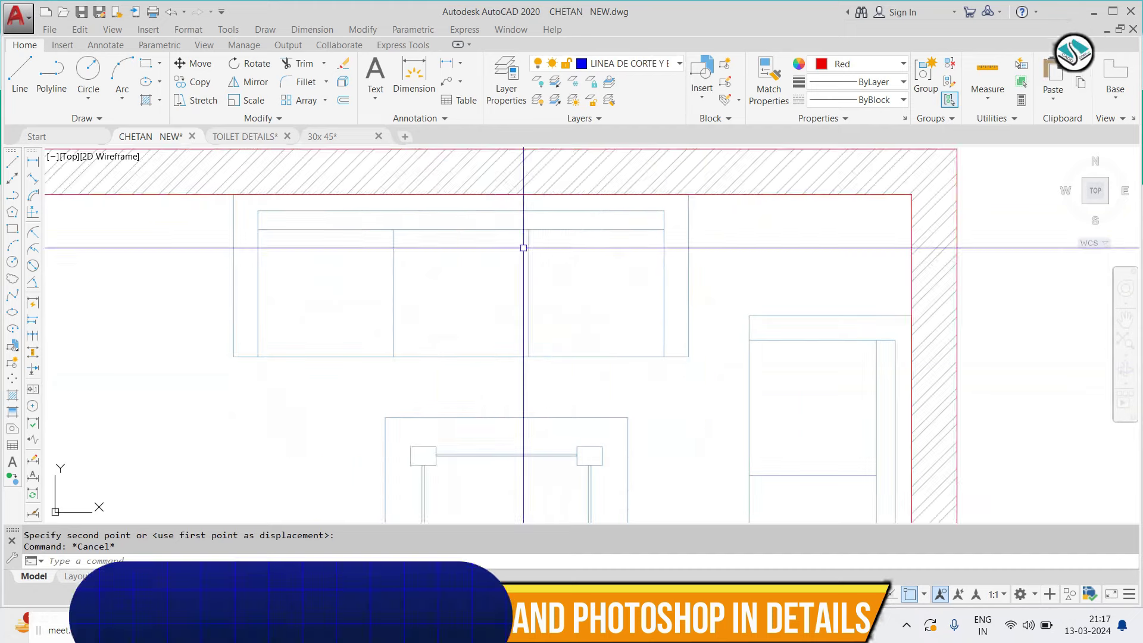
click(312, 30)
click(315, 72)
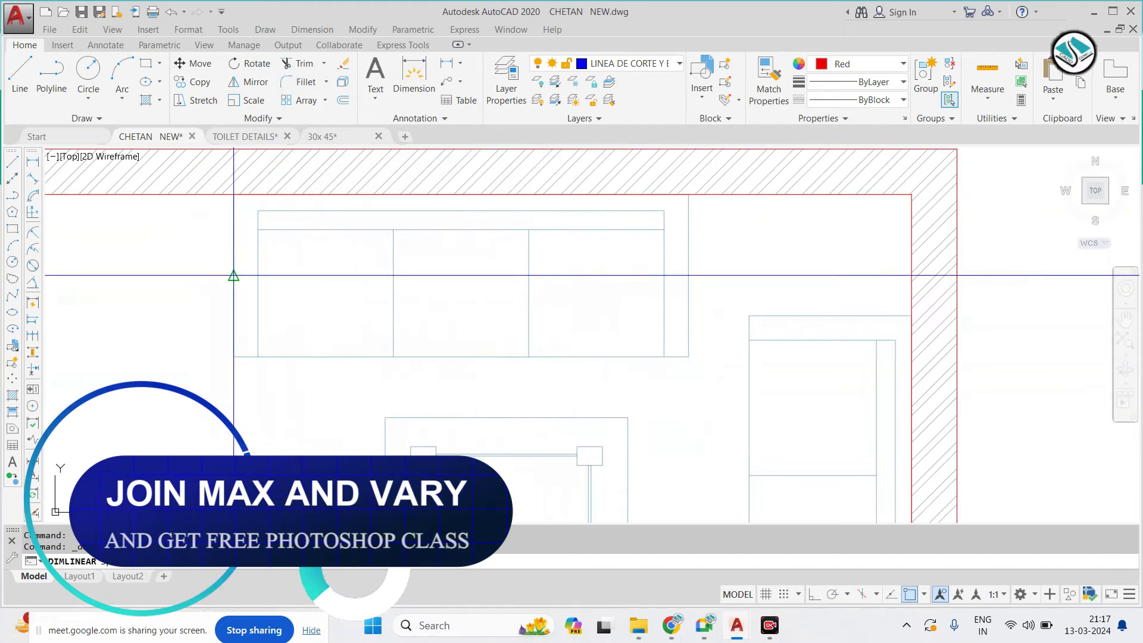
click(688, 274)
key(Escape)
key(Return)
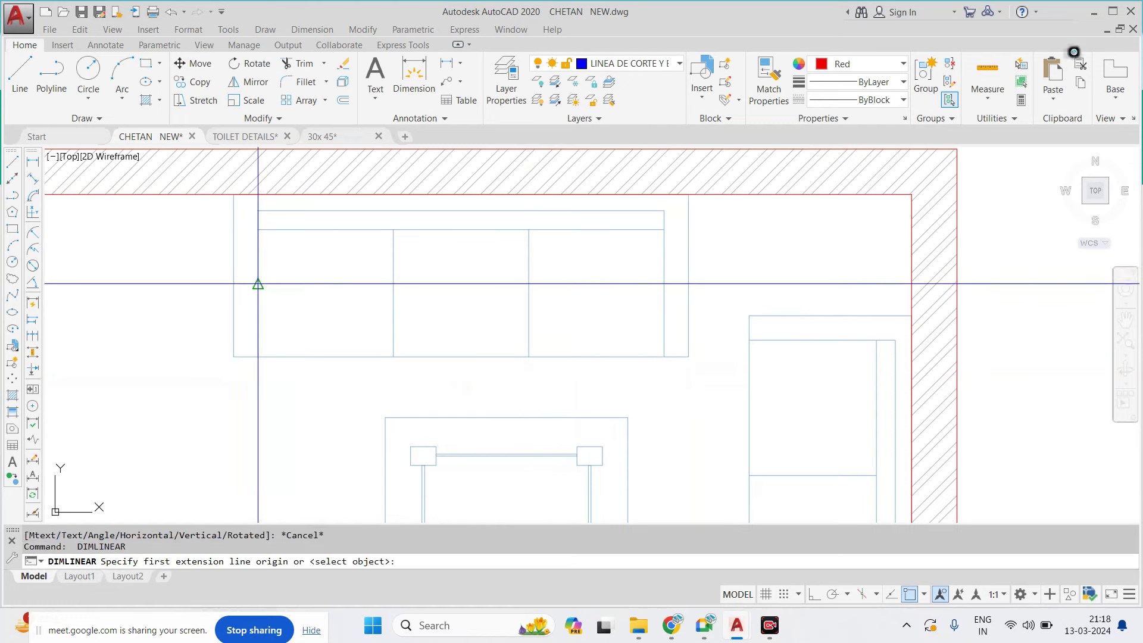
click(257, 281)
click(393, 284)
key(Escape)
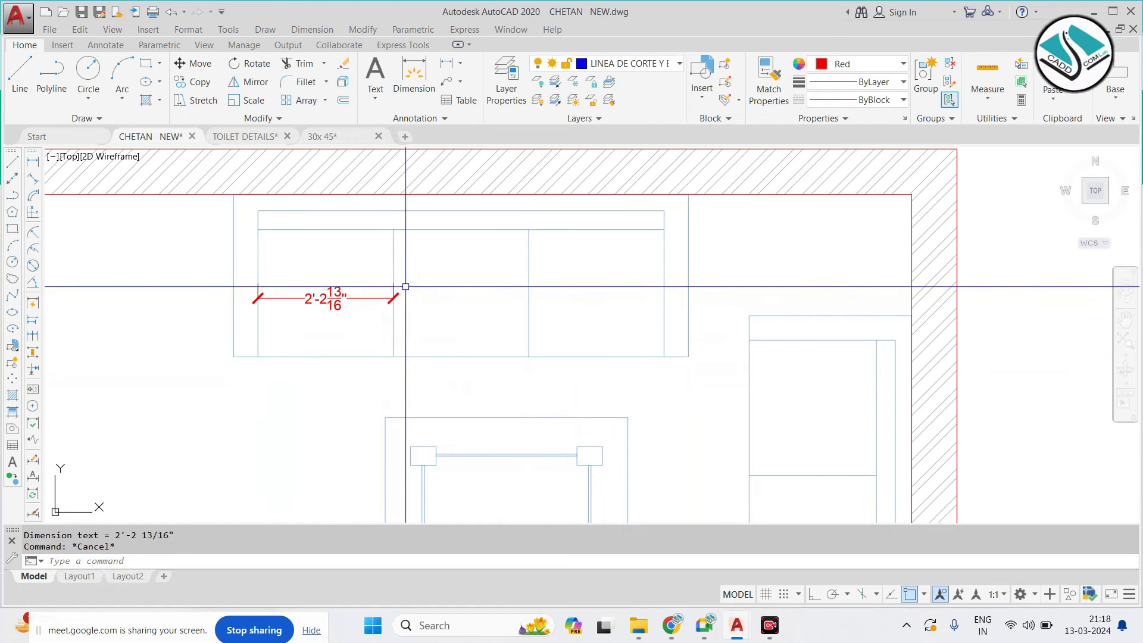
Dimension the middle and third back-sofa cushion widths
key(Return)
click(529, 285)
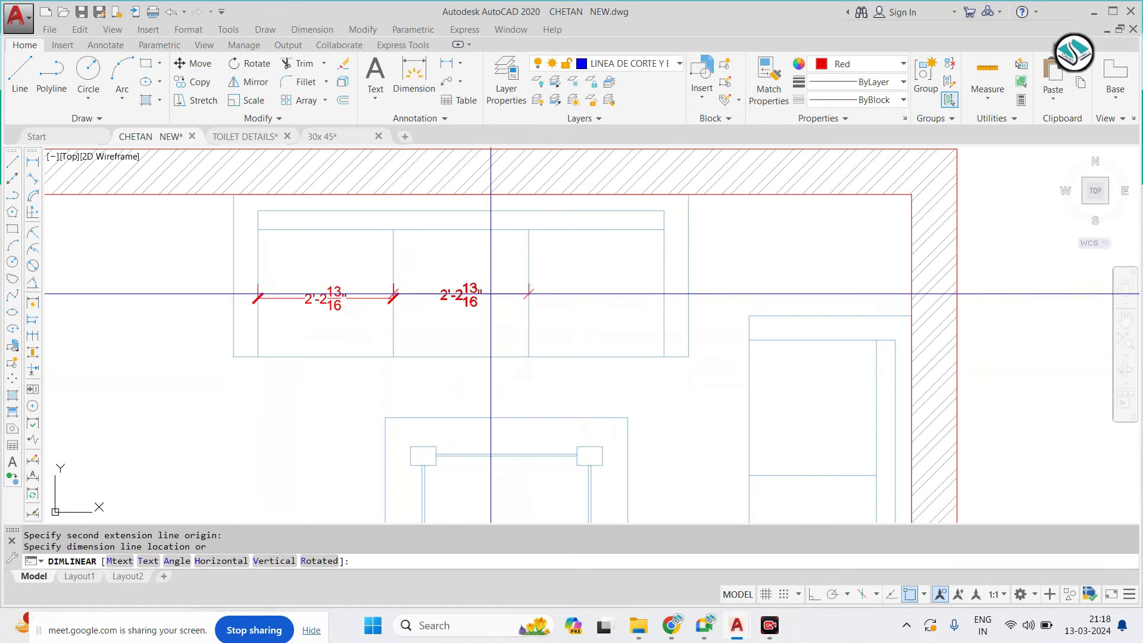
key(Escape)
key(Return)
click(529, 284)
click(664, 269)
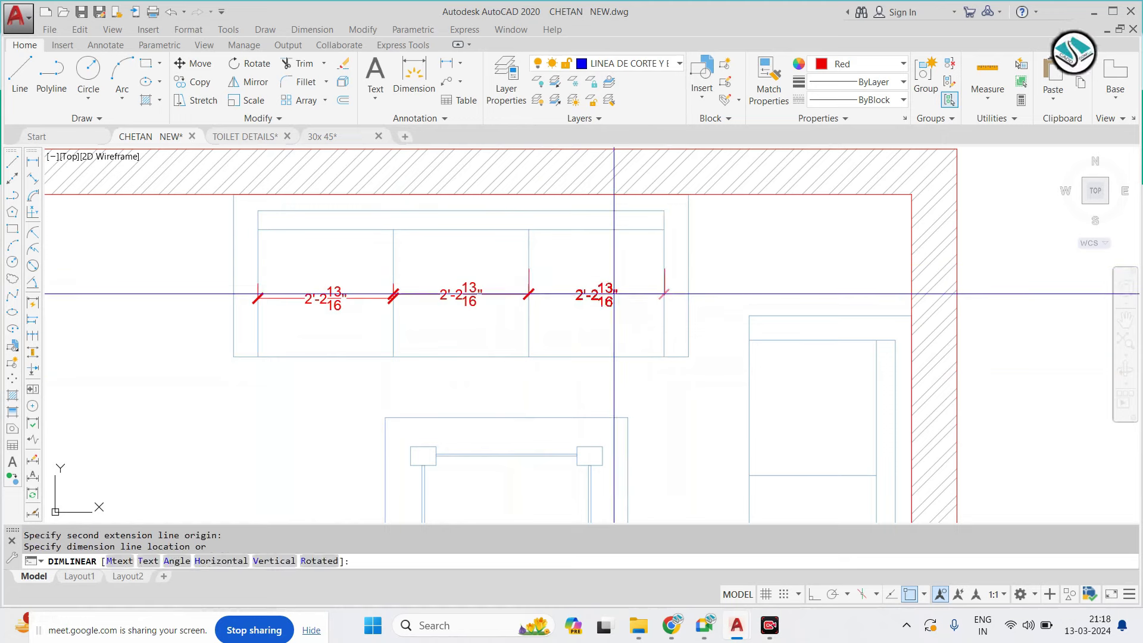
key(Escape)
Add a vertical linear dimension across the first side-sofa cushion
middle_drag(672, 305, 547, 227)
key(Return)
click(682, 265)
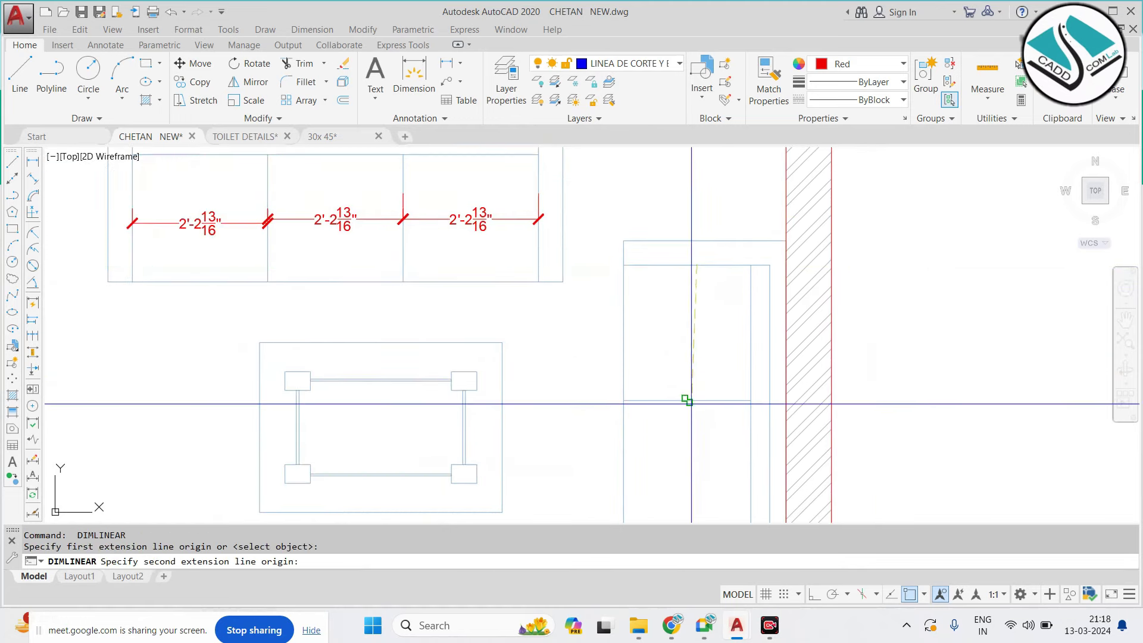
click(682, 400)
click(681, 373)
scroll(646, 278, down, 2)
scroll(655, 270, up, 1)
key(Escape)
Dimension the second side-sofa cushion vertically, abandoning one further attempt
key(Return)
click(655, 270)
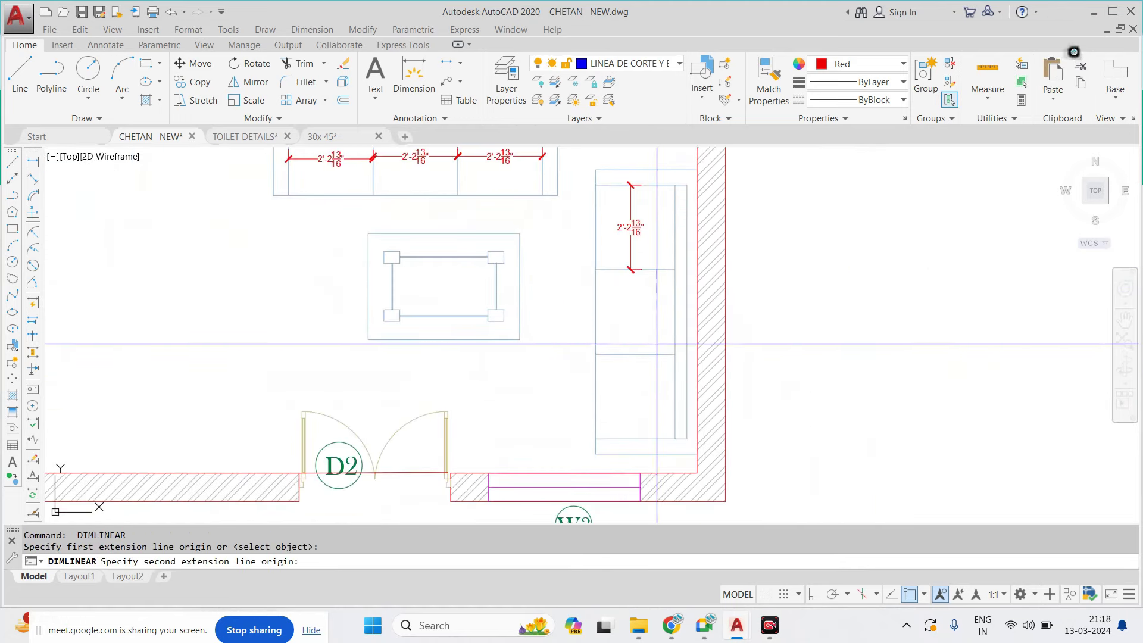
click(655, 355)
click(652, 329)
key(Return)
click(634, 355)
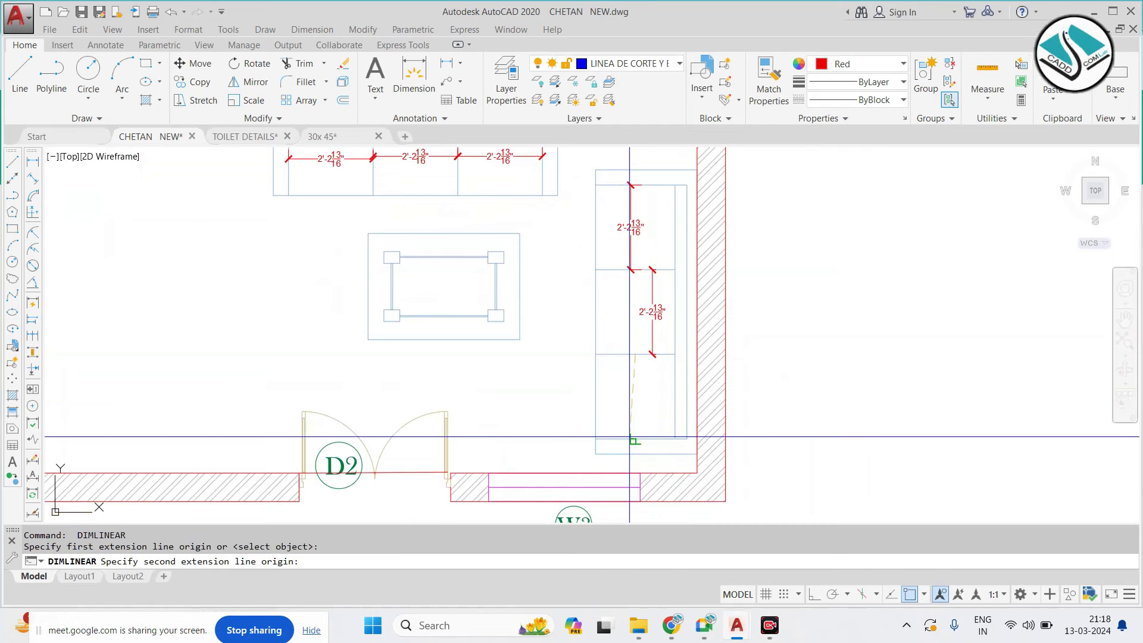
key(Escape)
Erase one of the side-cushion dimensions
click(631, 245)
text(e)
key(Return)
key(Escape)
Erase the rightmost and middle back-cushion dimensions
middle_drag(503, 171, 512, 236)
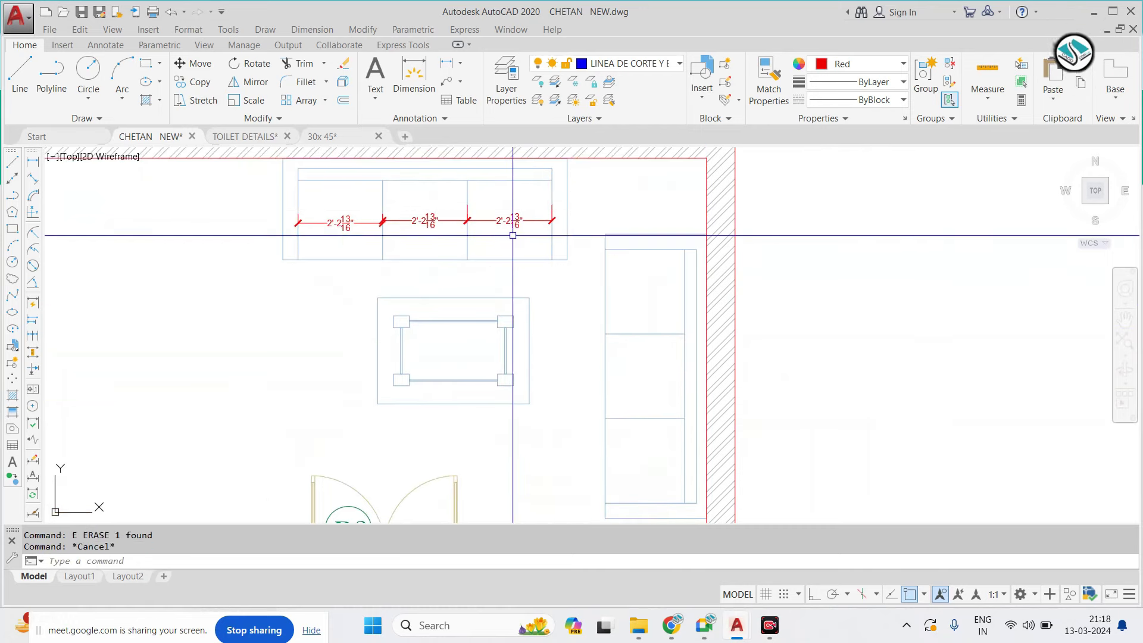
click(506, 221)
key(Delete)
text(E)
click(417, 220)
key(Return)
click(354, 227)
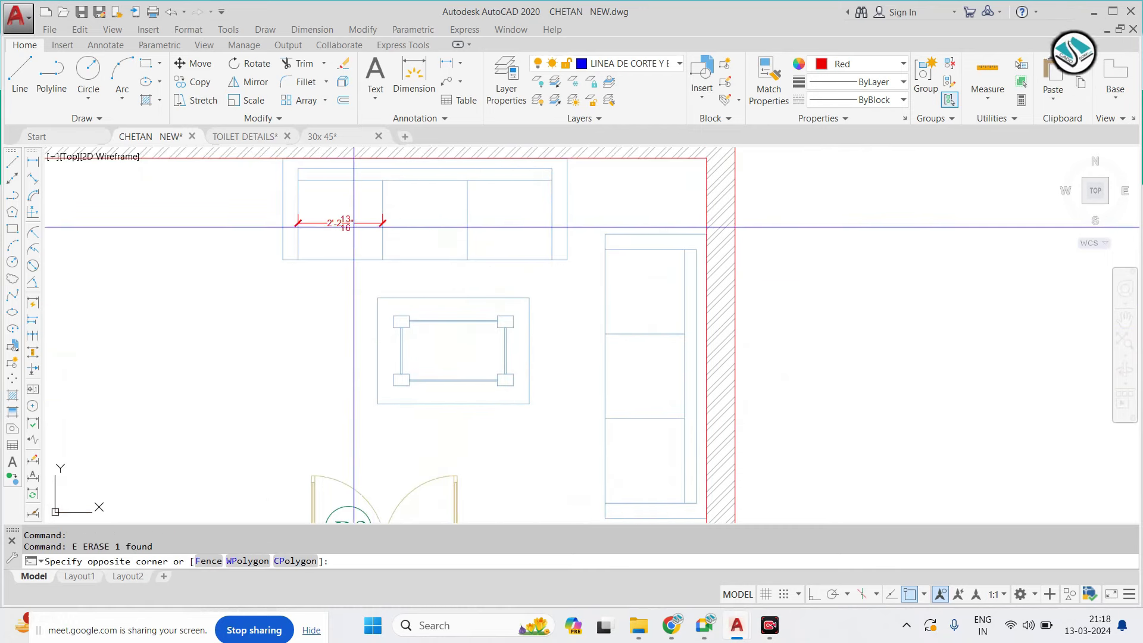
scroll(347, 222, down, 3)
key(Escape)
Window-select the side sofa and begin moving it from its corner
scroll(587, 244, down, 2)
click(605, 263)
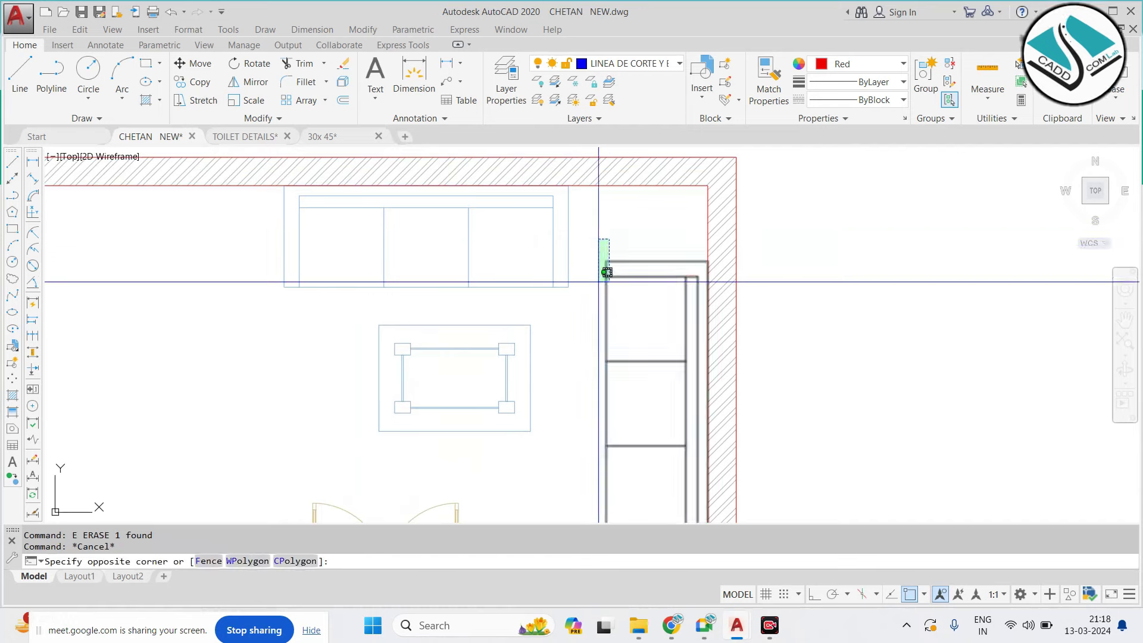
scroll(599, 302, down, 3)
scroll(598, 303, up, 4)
click(613, 264)
text(m)
key(Return)
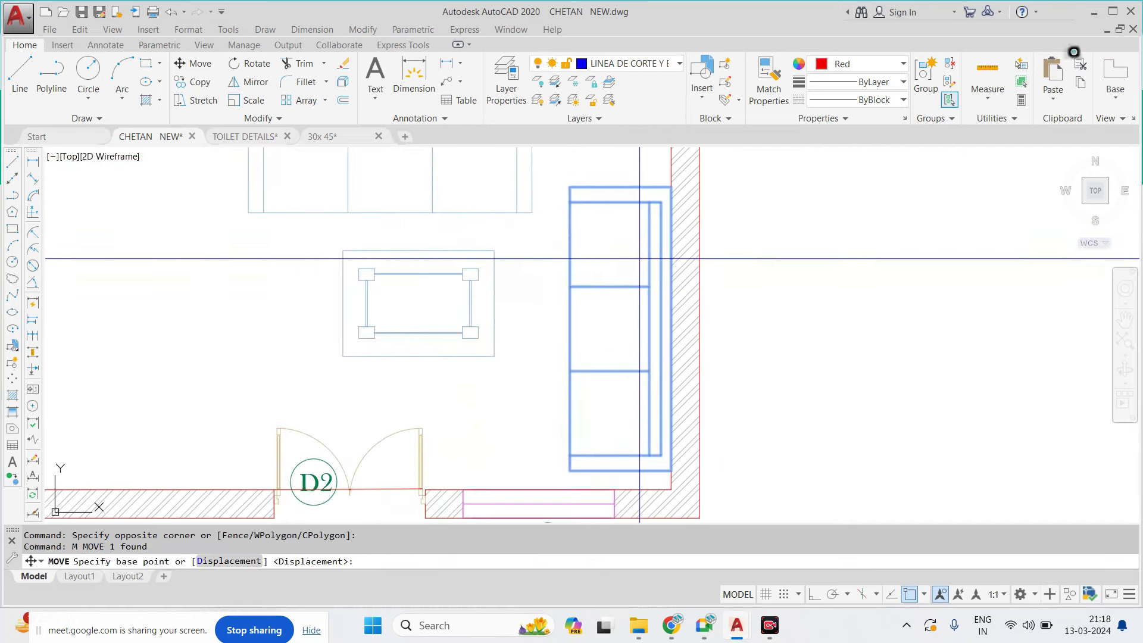
click(670, 191)
Cancel the side-sofa move and zoom over to the other floor plans
key(Escape)
scroll(547, 264, down, 5)
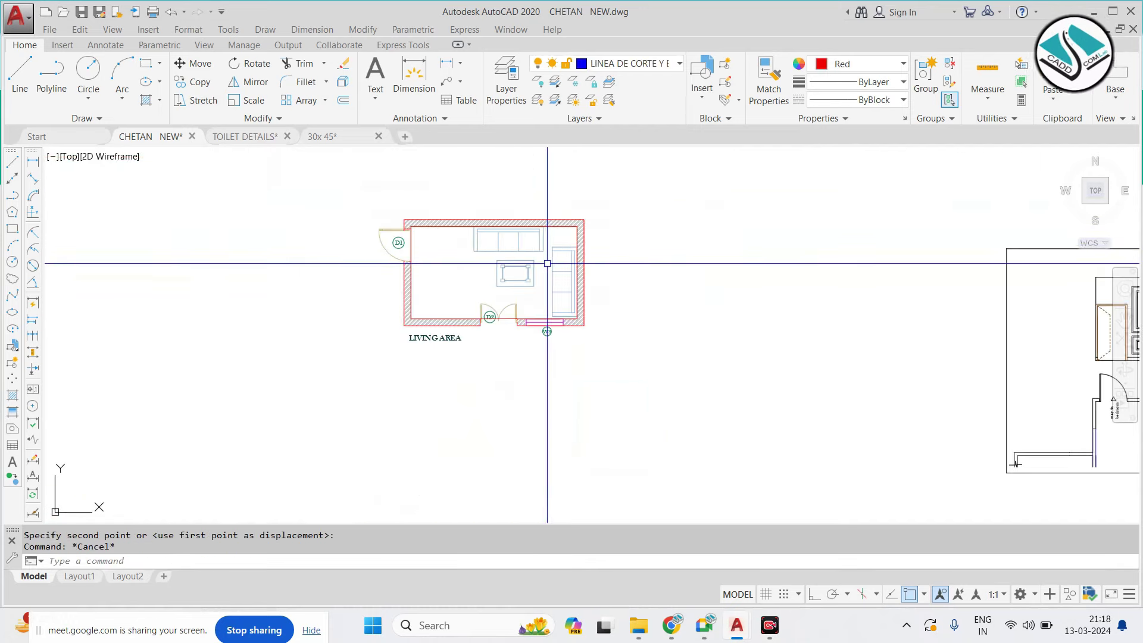
key(Escape)
scroll(536, 253, up, 5)
scroll(595, 245, down, 6)
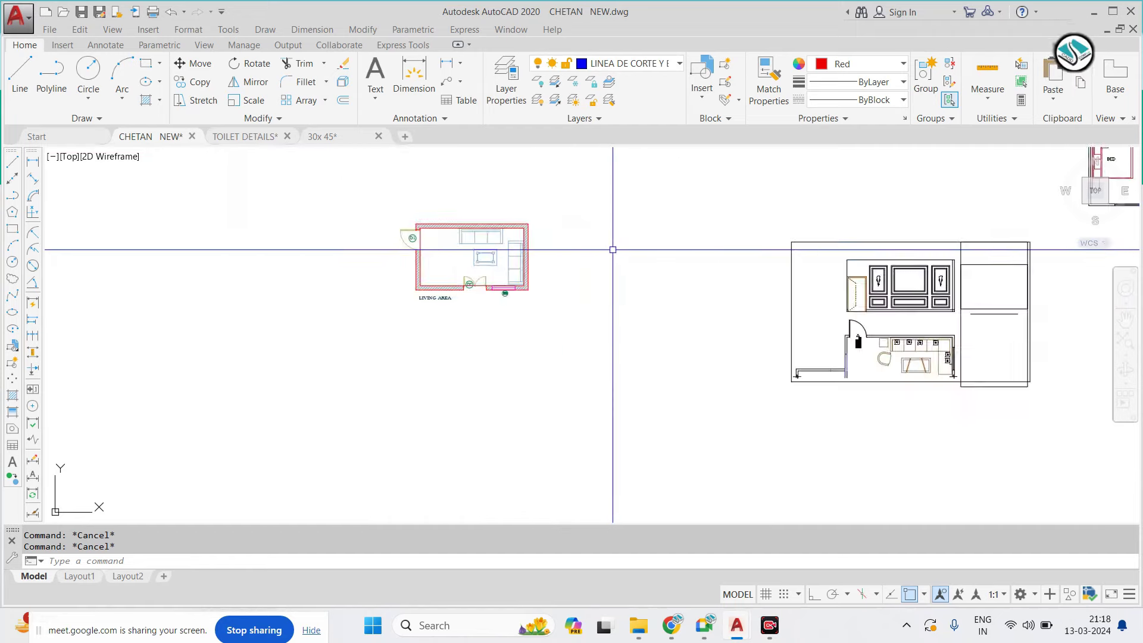
scroll(614, 250, down, 2)
scroll(627, 278, down, 4)
scroll(628, 278, up, 6)
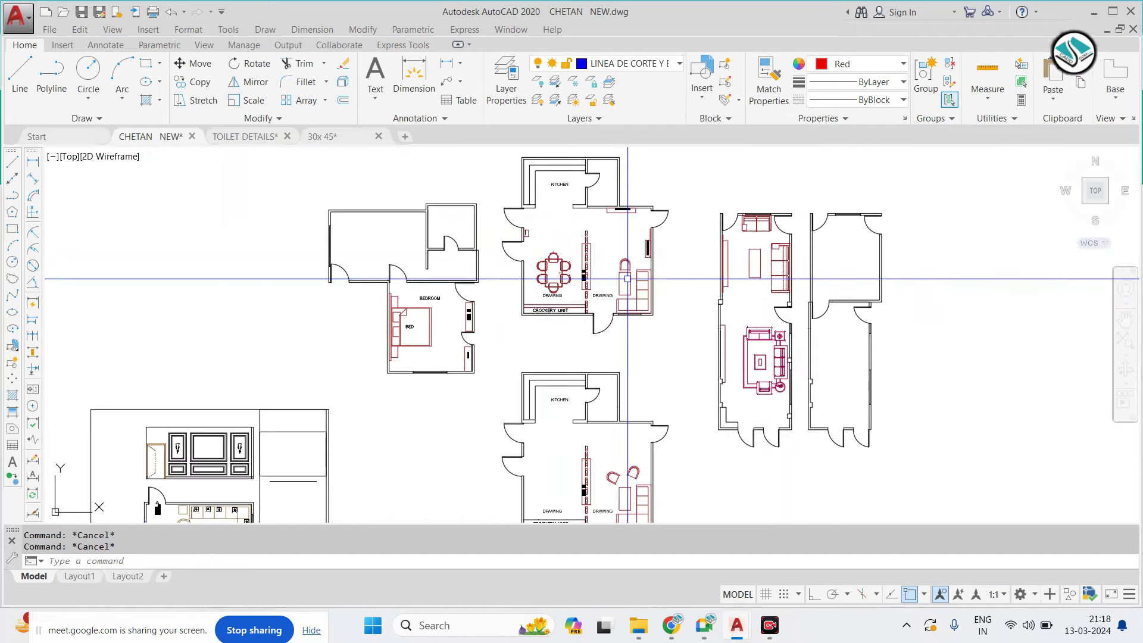
scroll(773, 238, up, 4)
scroll(780, 232, up, 3)
Window-select the other plan's whole sofa set with rug and chairs
click(748, 227)
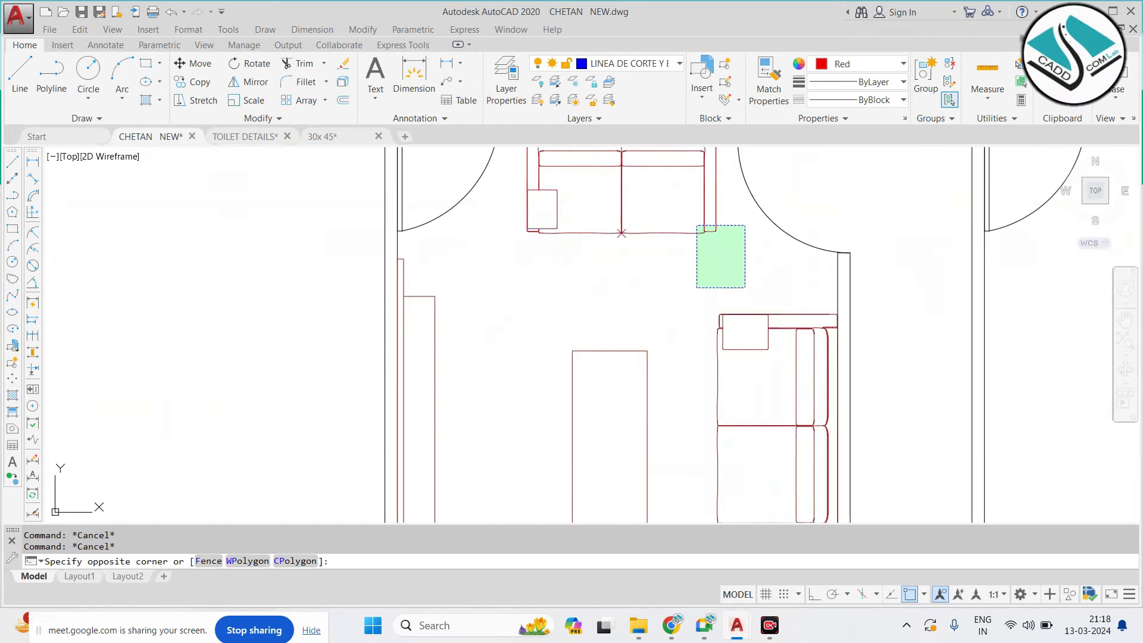
click(665, 326)
scroll(613, 297, down, 5)
scroll(625, 304, up, 5)
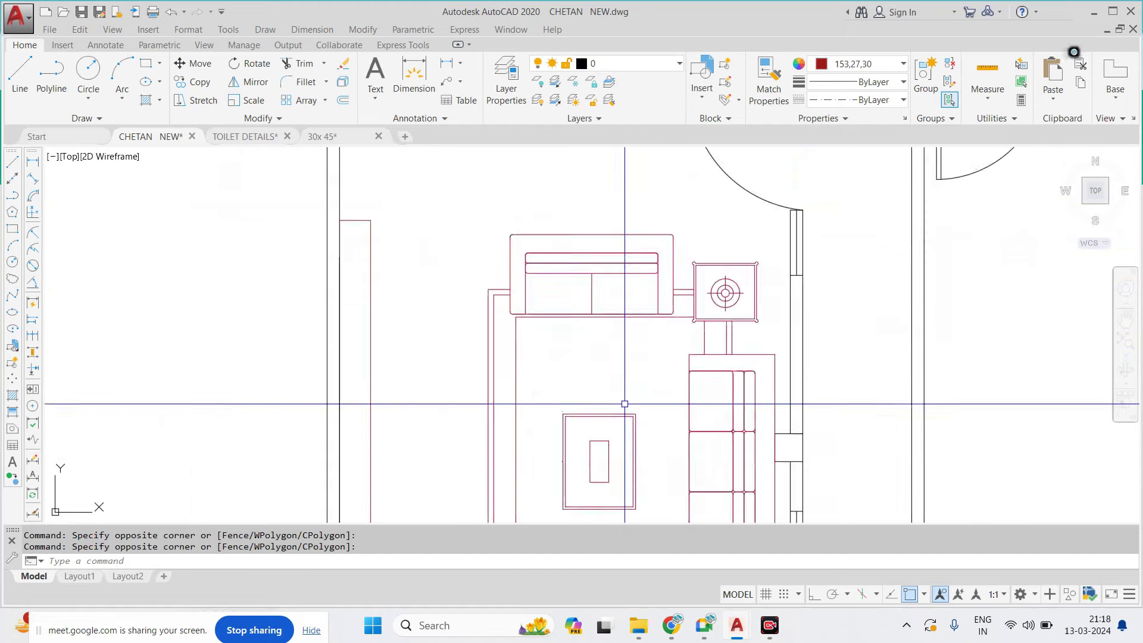
scroll(636, 301, down, 2)
scroll(660, 296, up, 2)
key(Escape)
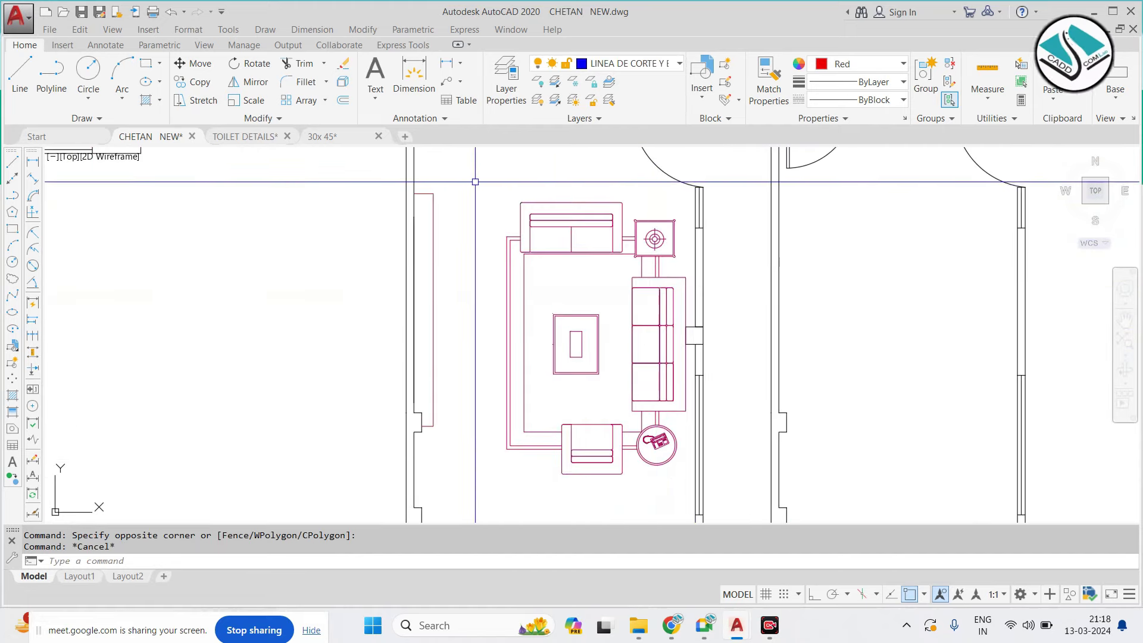
click(475, 182)
click(679, 480)
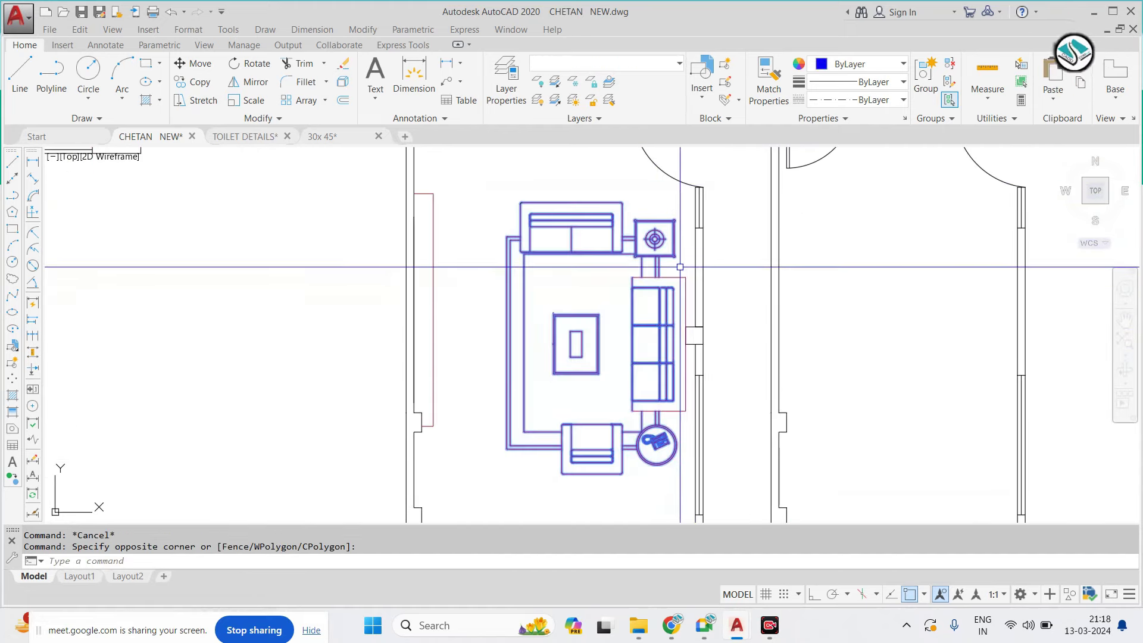
click(622, 383)
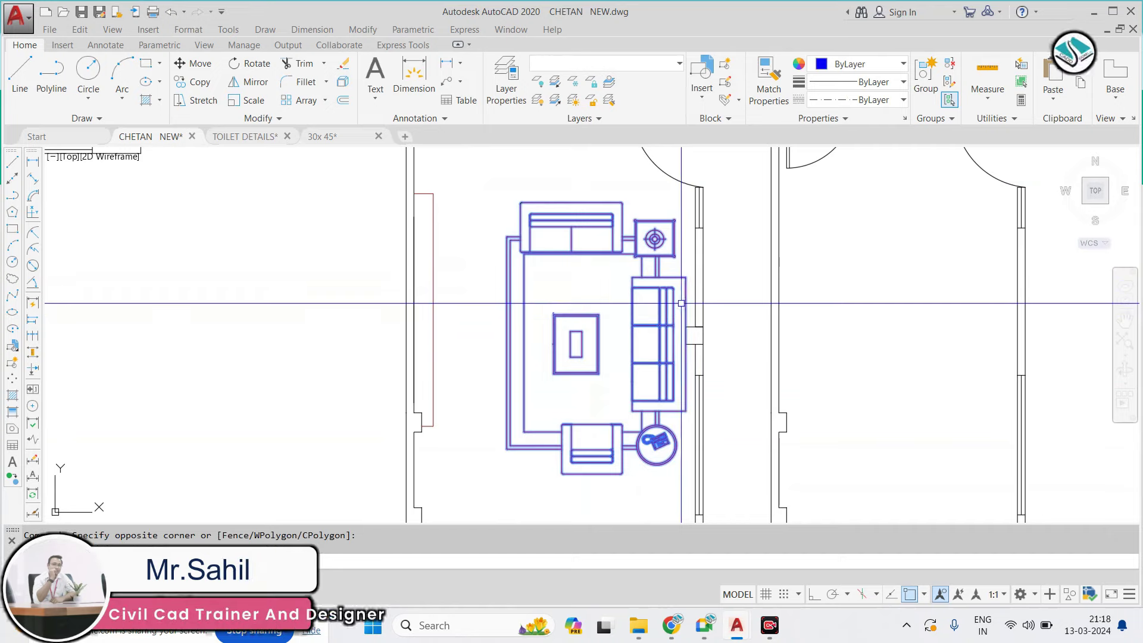
Reselect the sofa set and start copying it from a picked base point
text(c)
key(space)
click(593, 290)
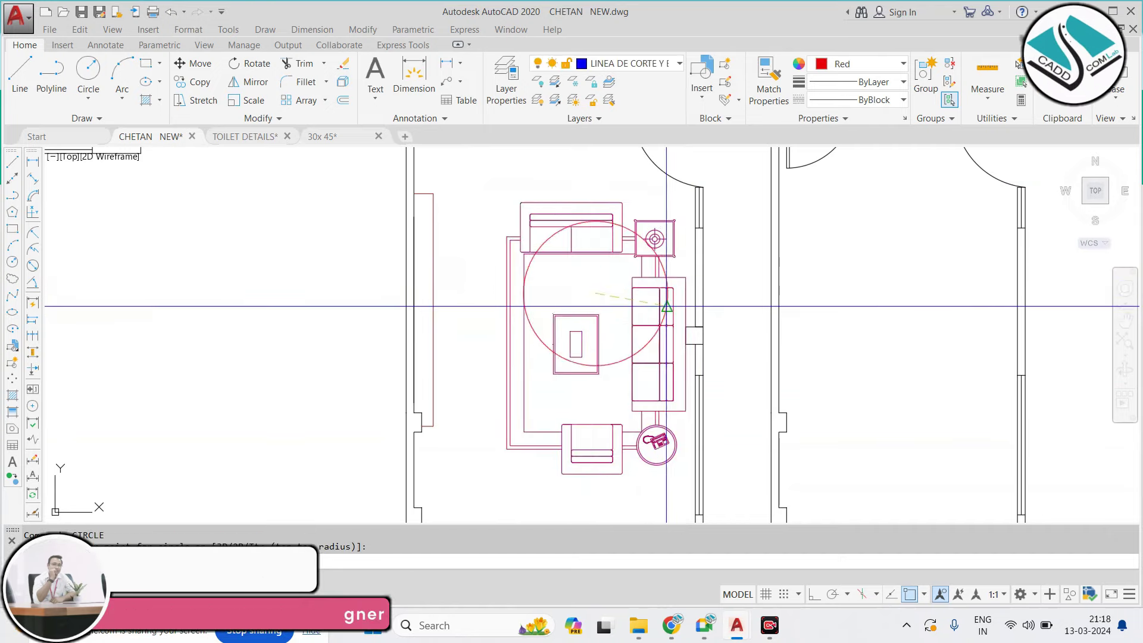
key(Escape)
click(480, 181)
click(700, 455)
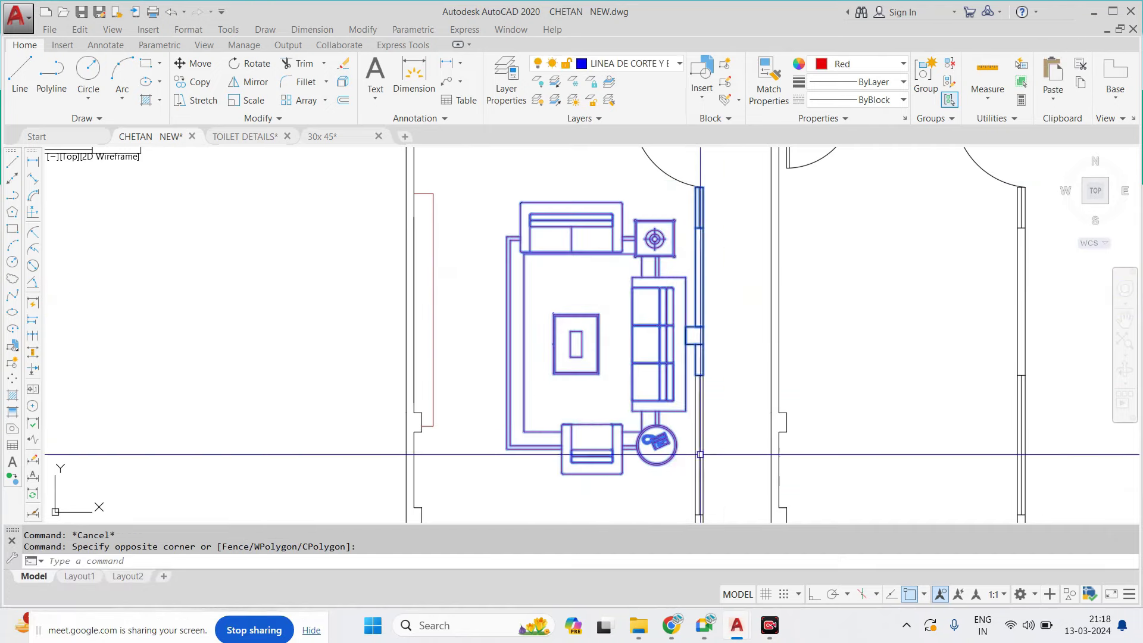
click(669, 420)
scroll(833, 256, down, 8)
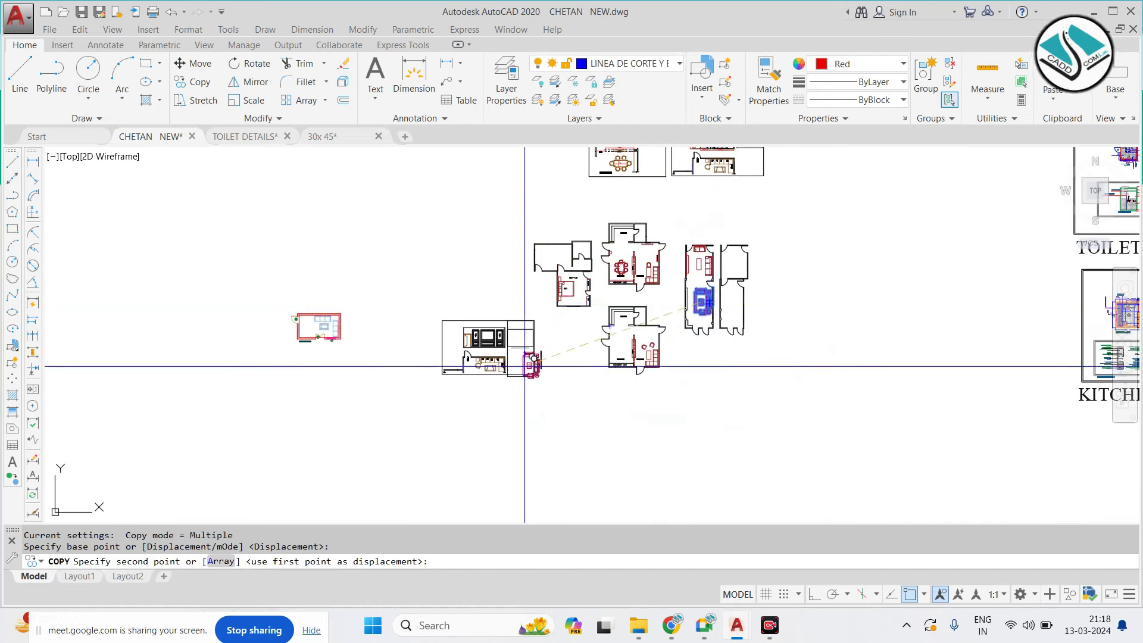
Place the sofa set copy to the left of the living area
scroll(463, 342, up, 5)
scroll(815, 337, down, 5)
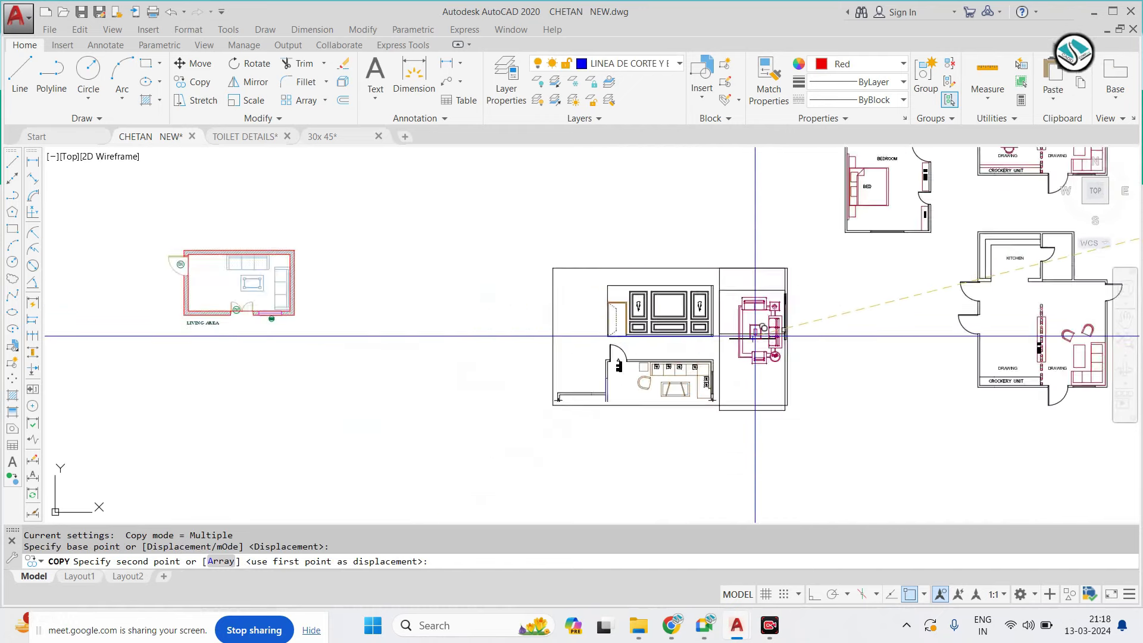
scroll(400, 297, up, 4)
click(298, 333)
key(Escape)
Erase the stray wall pieces that came along with the copy
scroll(310, 280, up, 2)
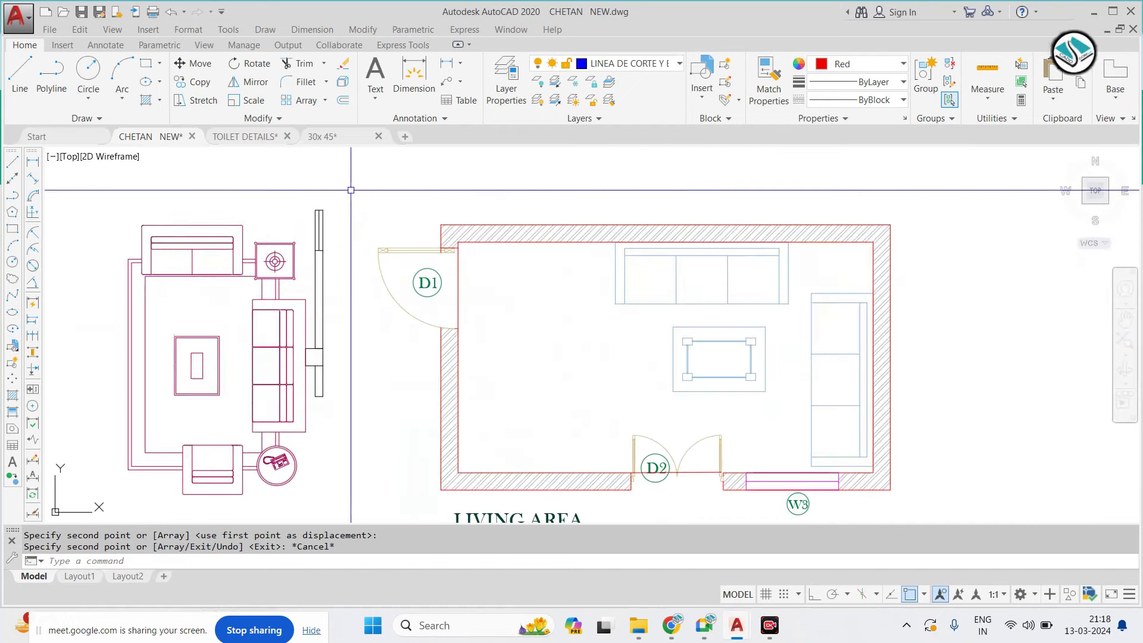
click(350, 186)
click(309, 279)
key(e)
key(Return)
click(350, 311)
click(296, 417)
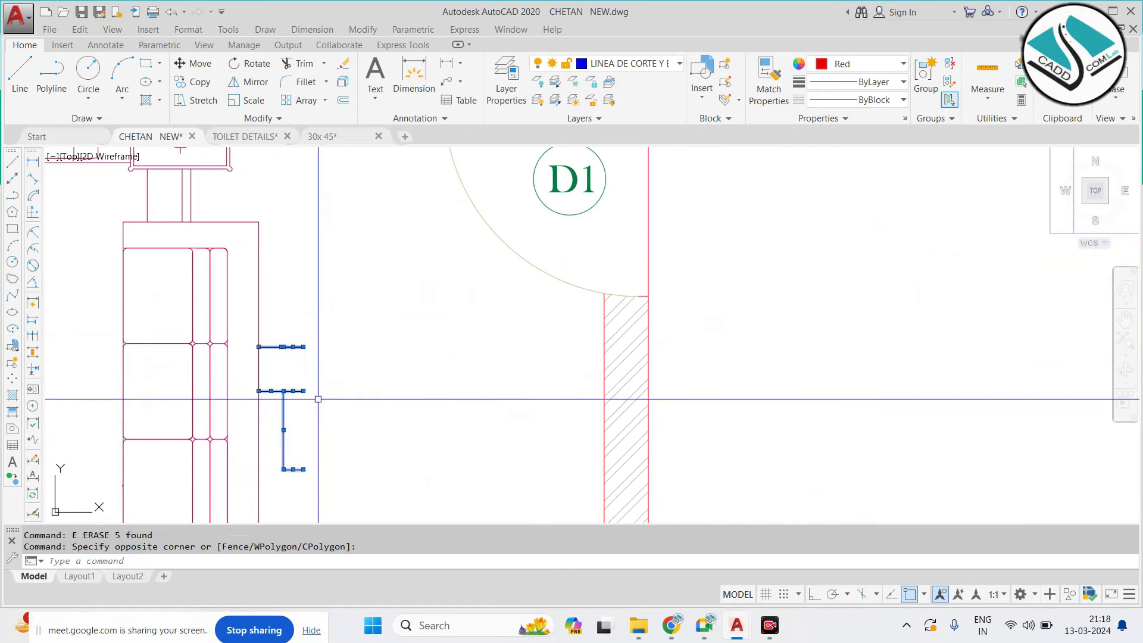
key(e)
key(Return)
Erase the living room's old sofas and table
scroll(617, 325, down, 5)
scroll(618, 326, up, 4)
click(663, 97)
click(357, 466)
key(e)
key(Return)
scroll(544, 281, down, 4)
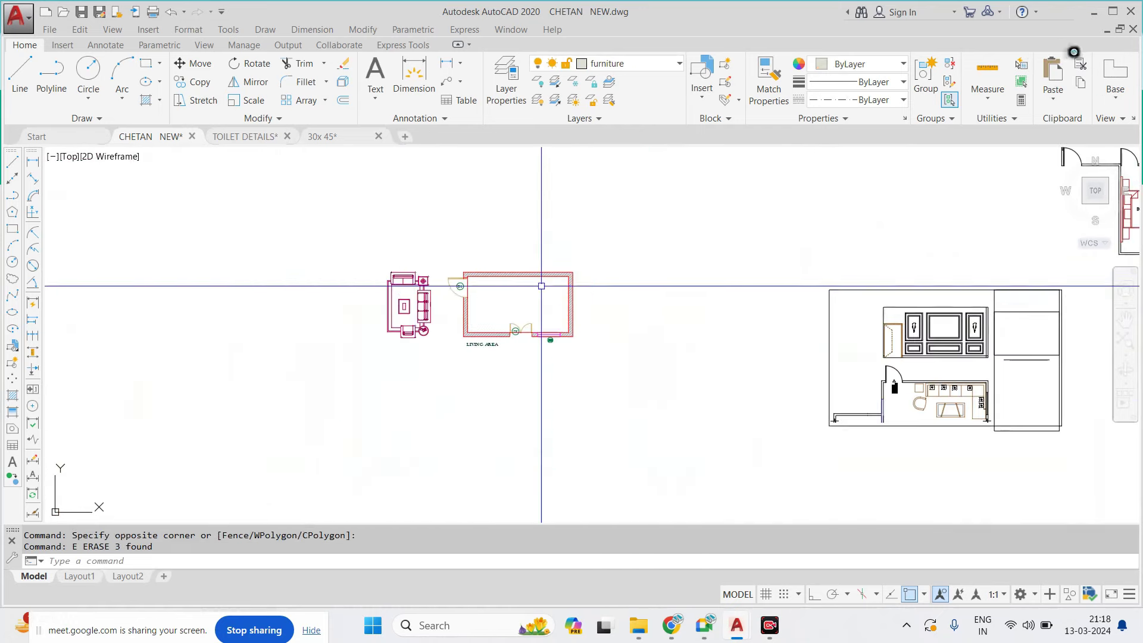
key(Escape)
Group the newly copied sofa set into one object
click(492, 204)
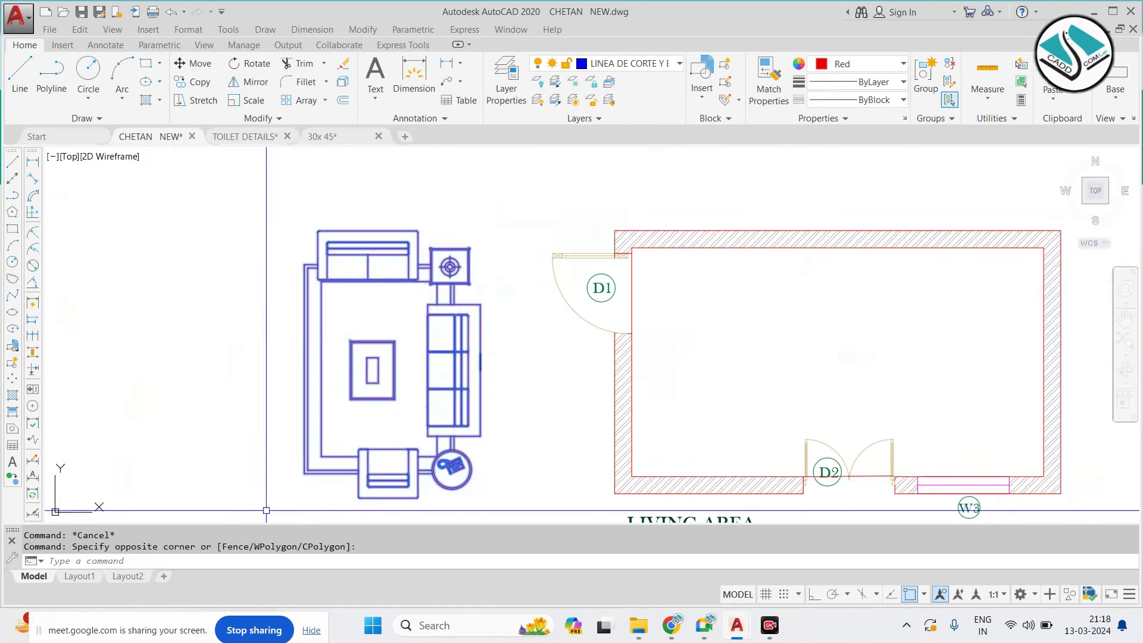
click(917, 76)
click(408, 225)
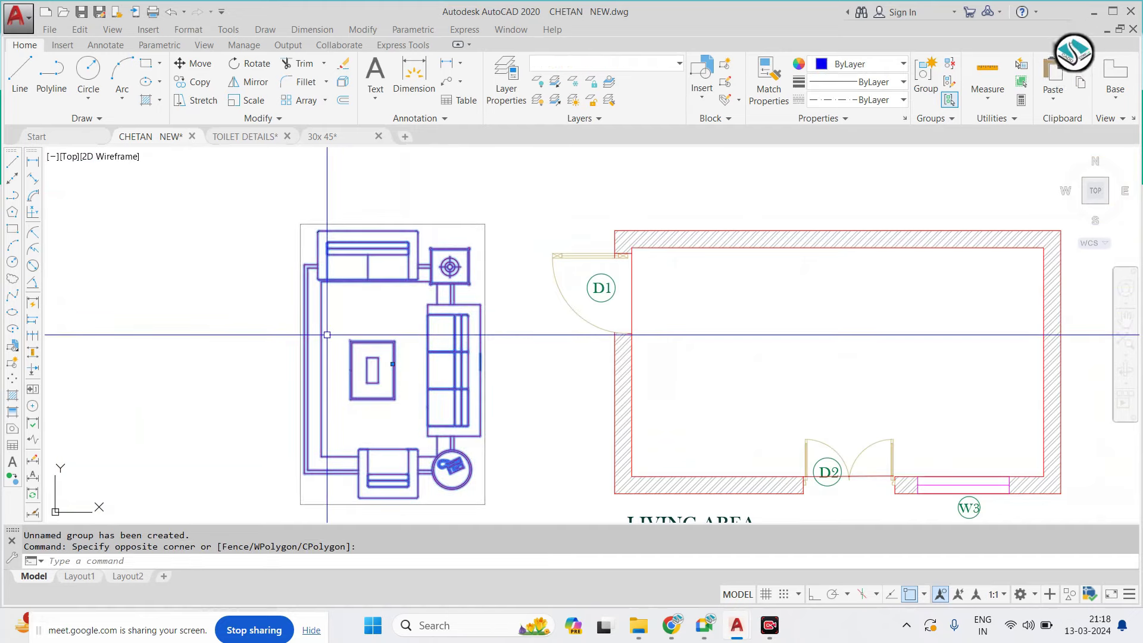
Rotate the furniture 90° about the lamp centre with Ortho on
click(450, 266)
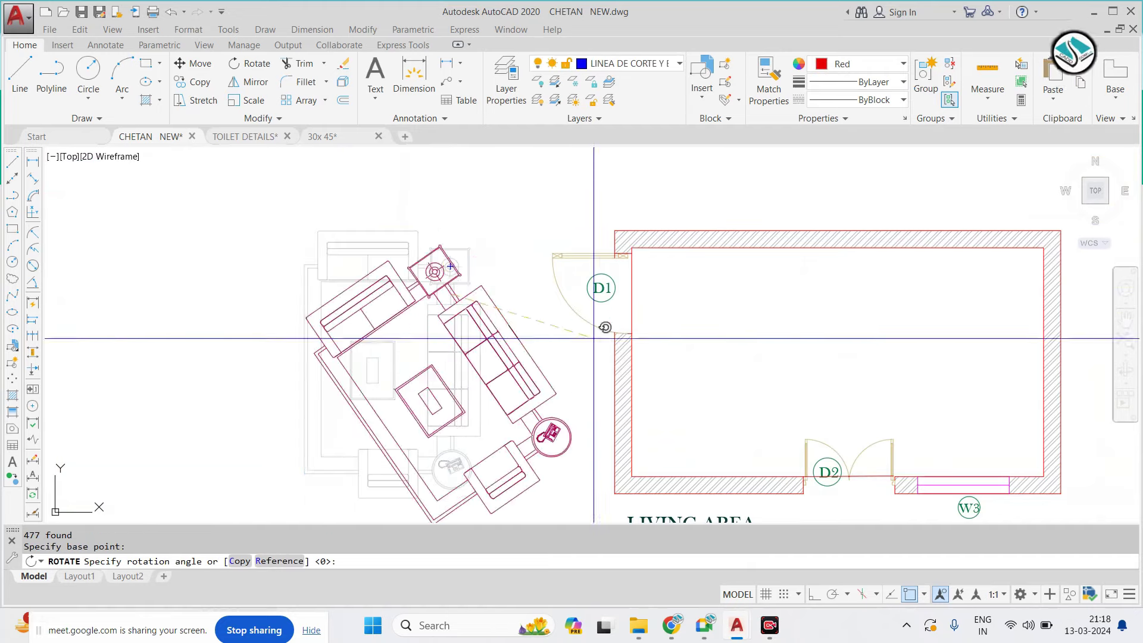
key(F8)
click(459, 179)
Move the furniture group into the living area against its top wall
click(460, 204)
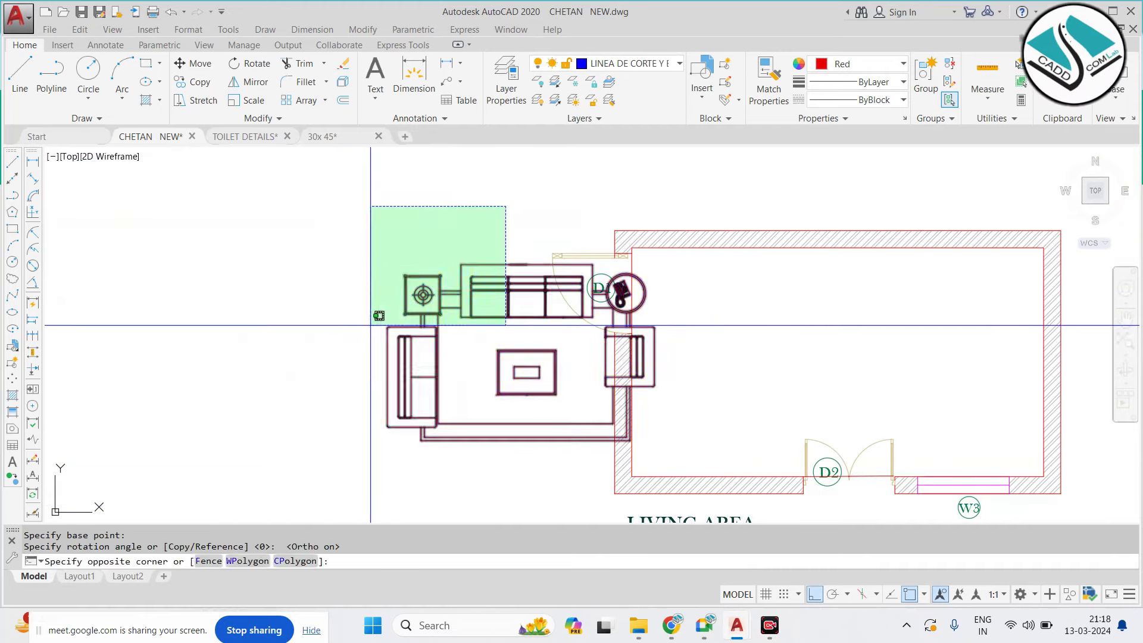
click(371, 319)
text(m)
key(Return)
click(527, 263)
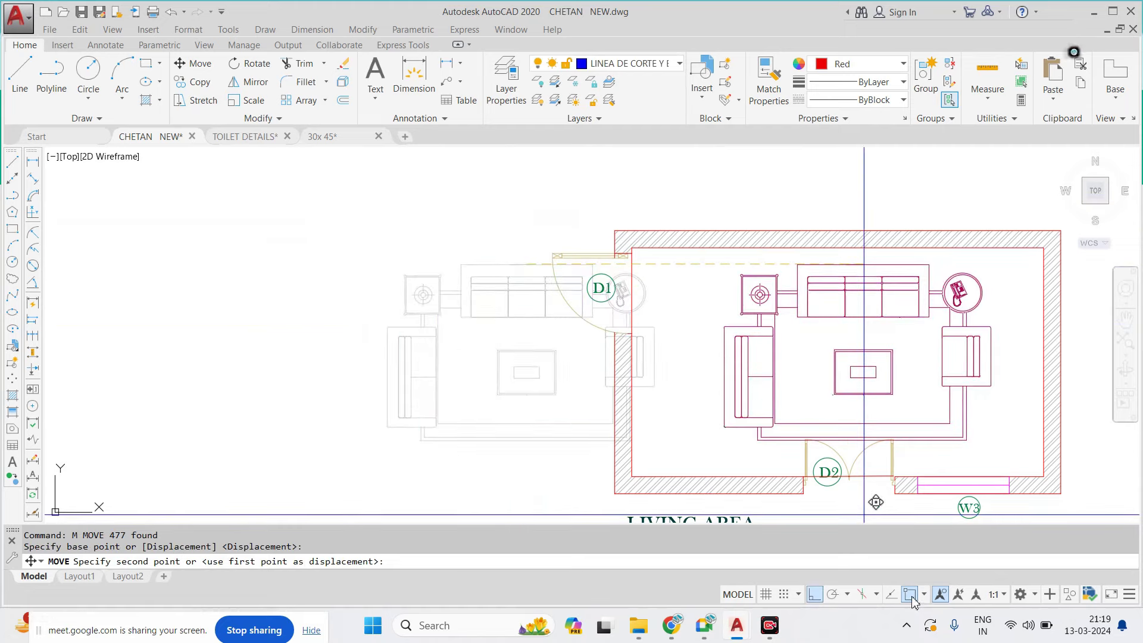
click(814, 594)
scroll(642, 327, up, 2)
scroll(685, 268, down, 3)
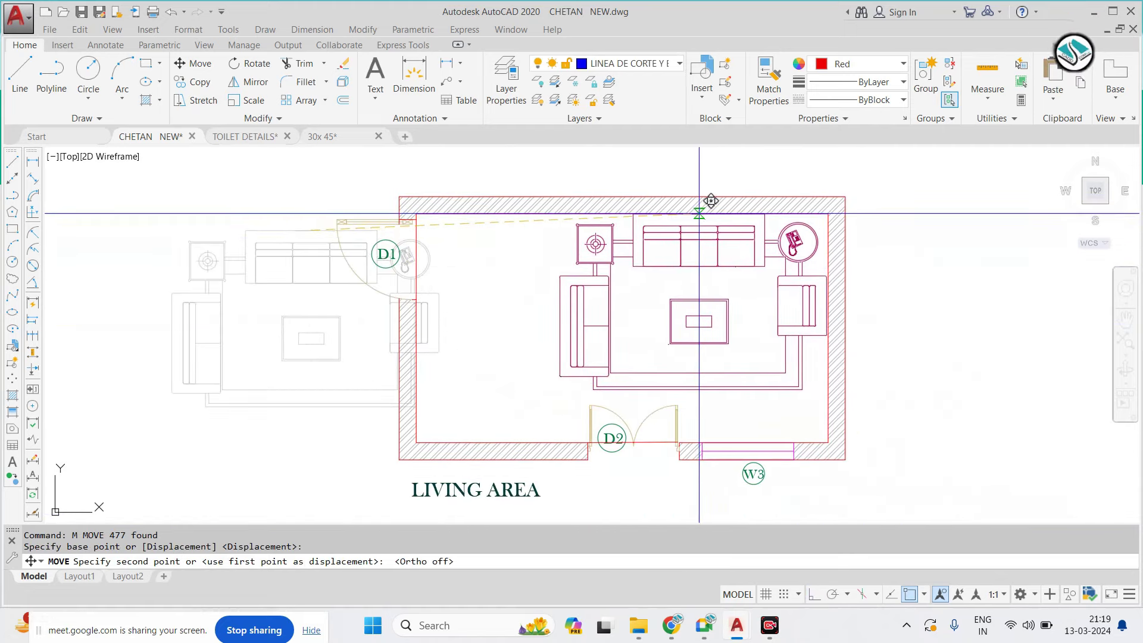
click(699, 213)
key(Escape)
Ungroup the furniture into separate pieces
scroll(642, 330, up, 2)
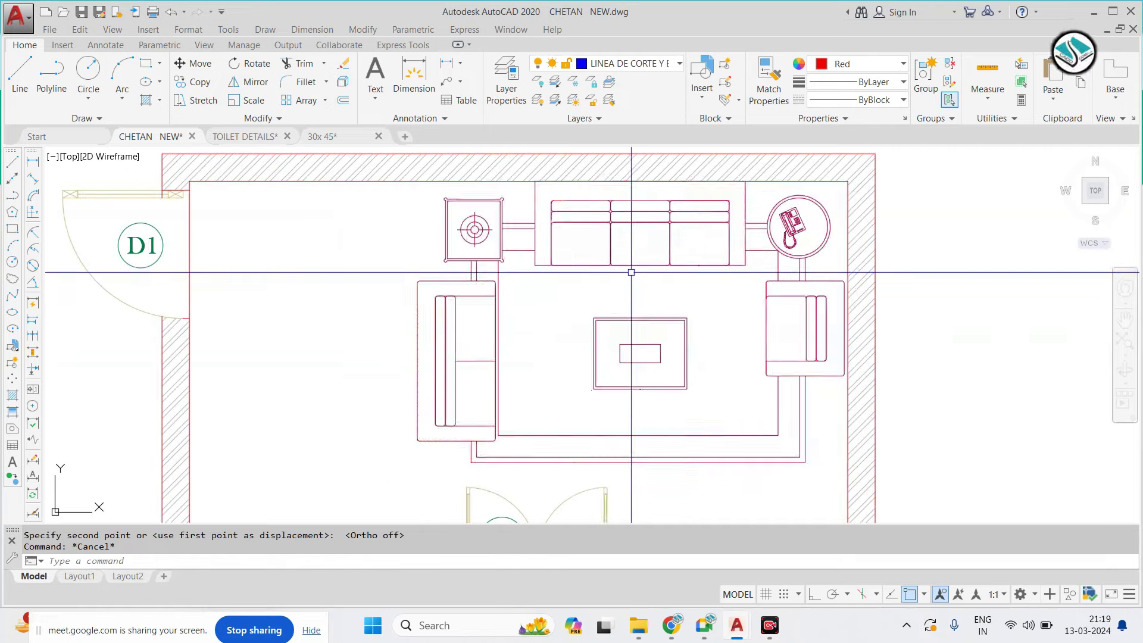
click(952, 65)
scroll(536, 273, down, 1)
scroll(528, 280, down, 2)
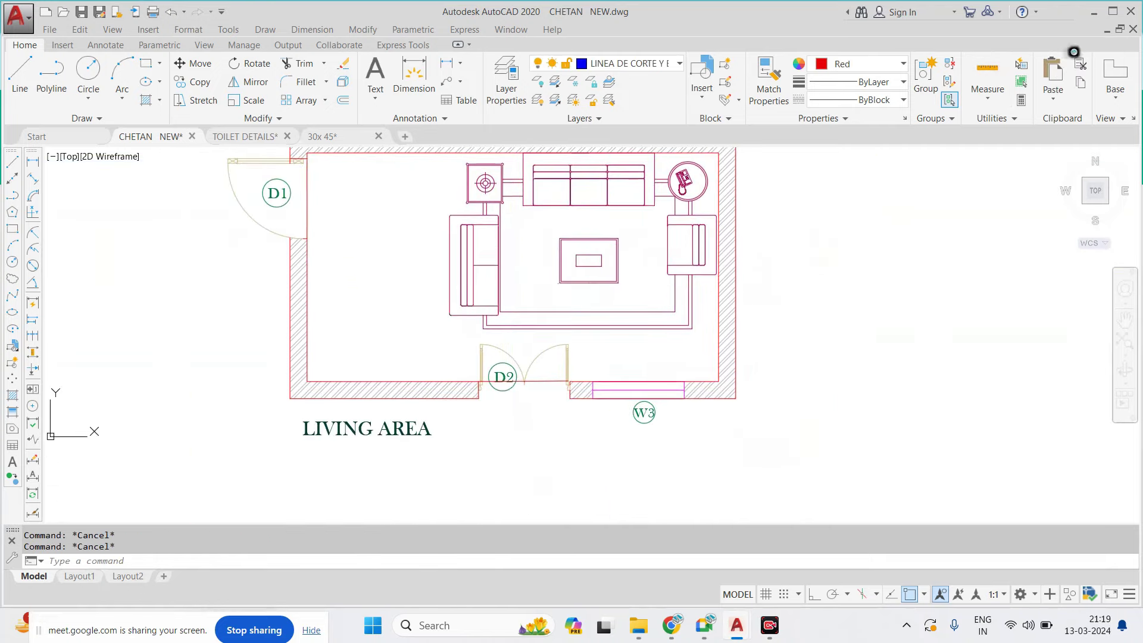
scroll(506, 369, up, 4)
Mirror door D2 about the wall line, keeping the original for now
click(738, 254)
click(510, 301)
text(mi)
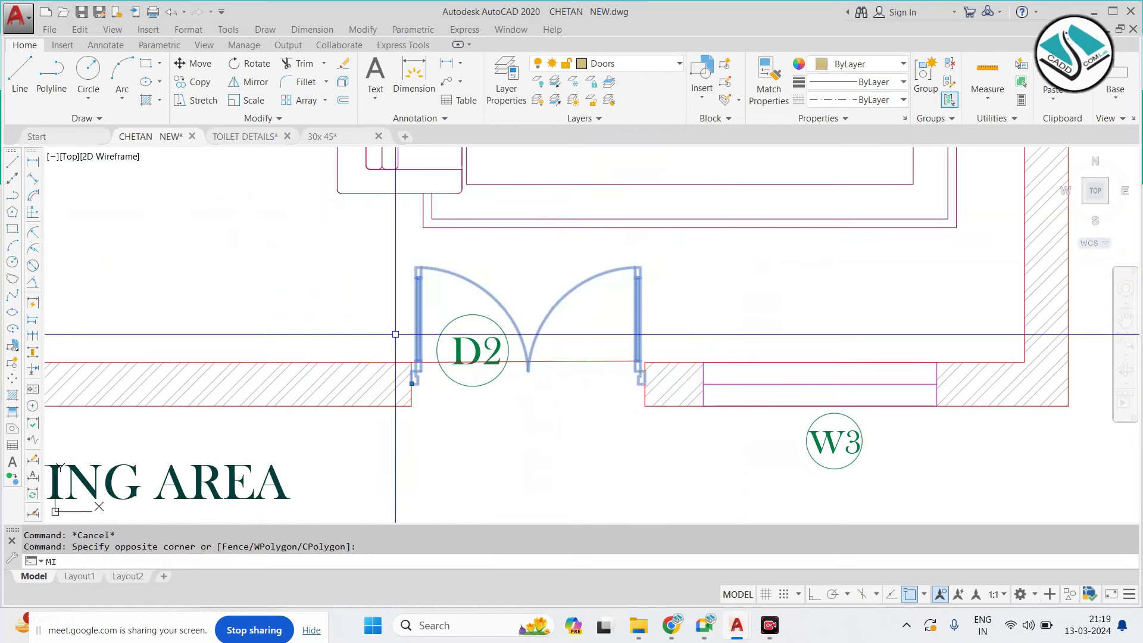
key(Return)
scroll(596, 375, up, 2)
click(669, 389)
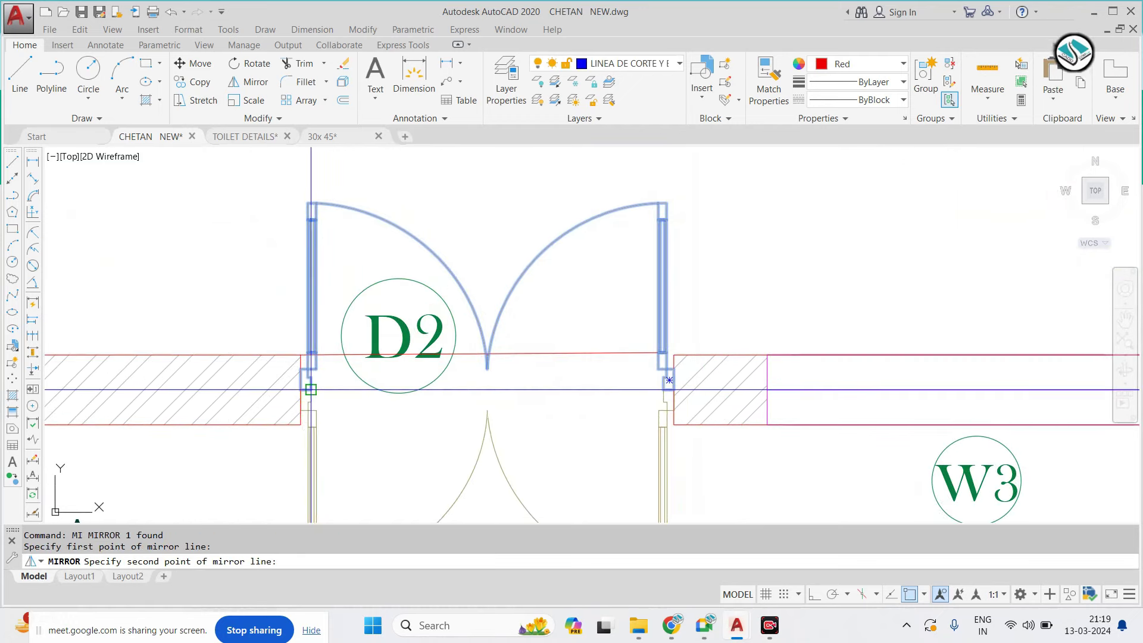
click(302, 390)
key(Return)
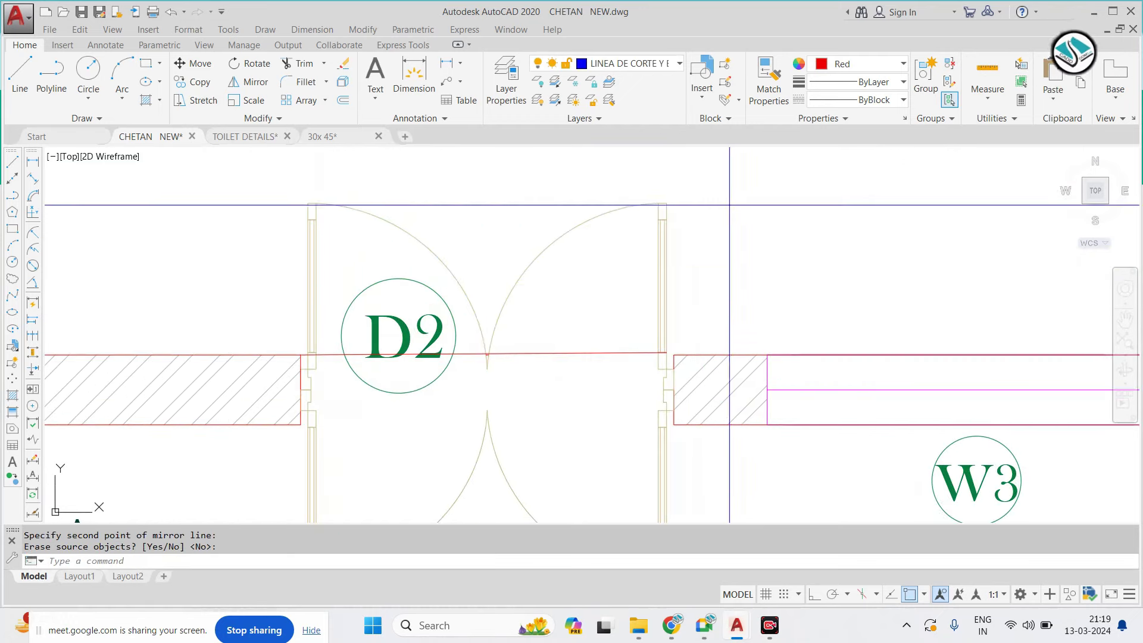
Erase the original inward-swinging D2 door
click(435, 261)
click(388, 312)
text(e)
key(Return)
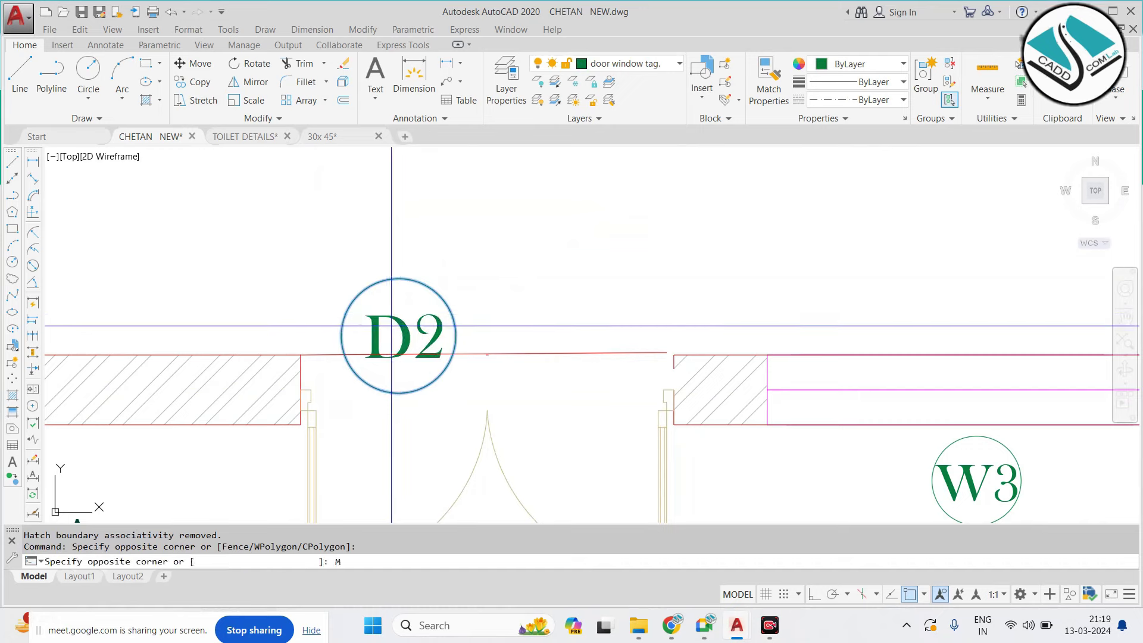
Move the D2 tag and its circle down into the doorway
text(m)
key(Return)
key(Escape)
click(474, 248)
click(350, 319)
text(m)
key(Return)
click(447, 345)
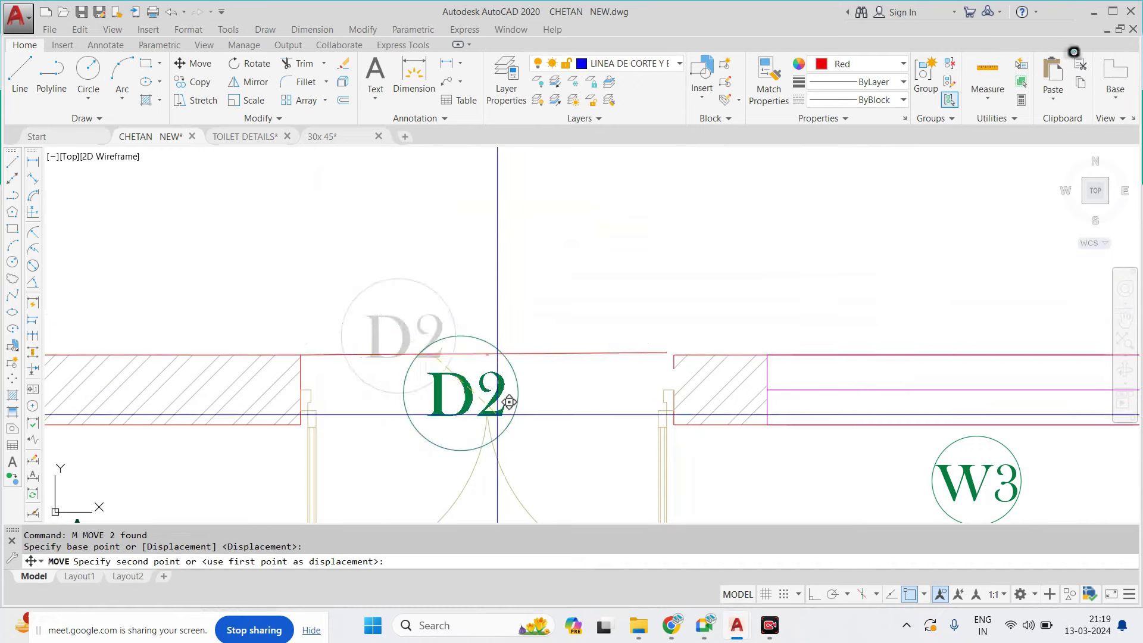
middle_drag(512, 513, 512, 324)
key(Escape)
key(Escape)
Inspect the doorway, abandoning an unfinished extend and wall-line selection
scroll(512, 384, down, 3)
scroll(565, 390, up, 4)
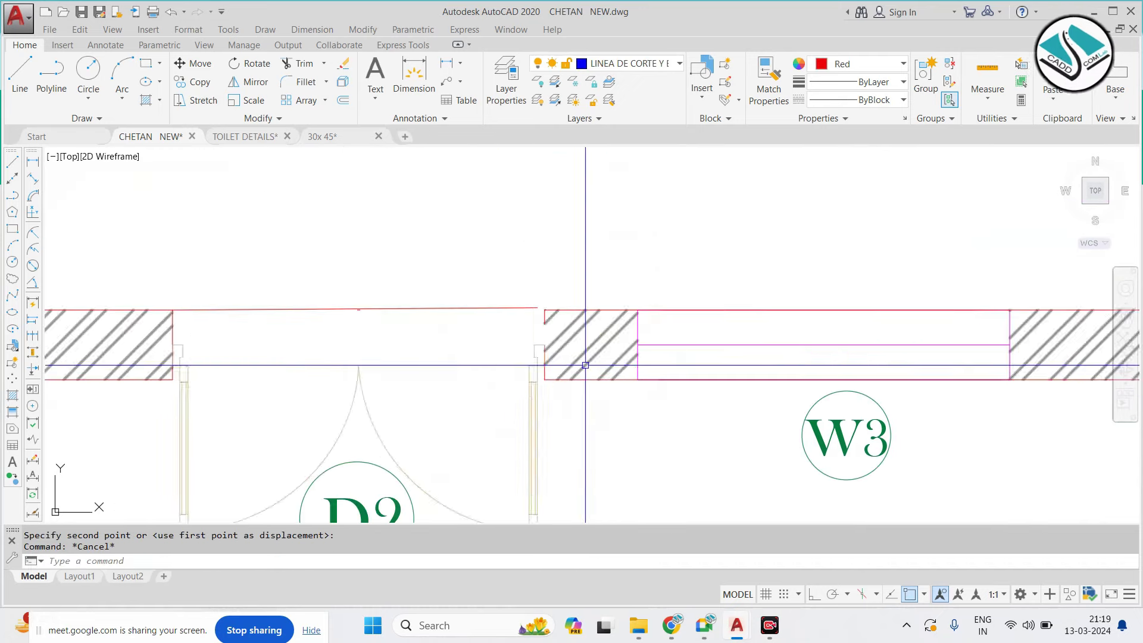
scroll(582, 362, up, 3)
scroll(548, 319, up, 2)
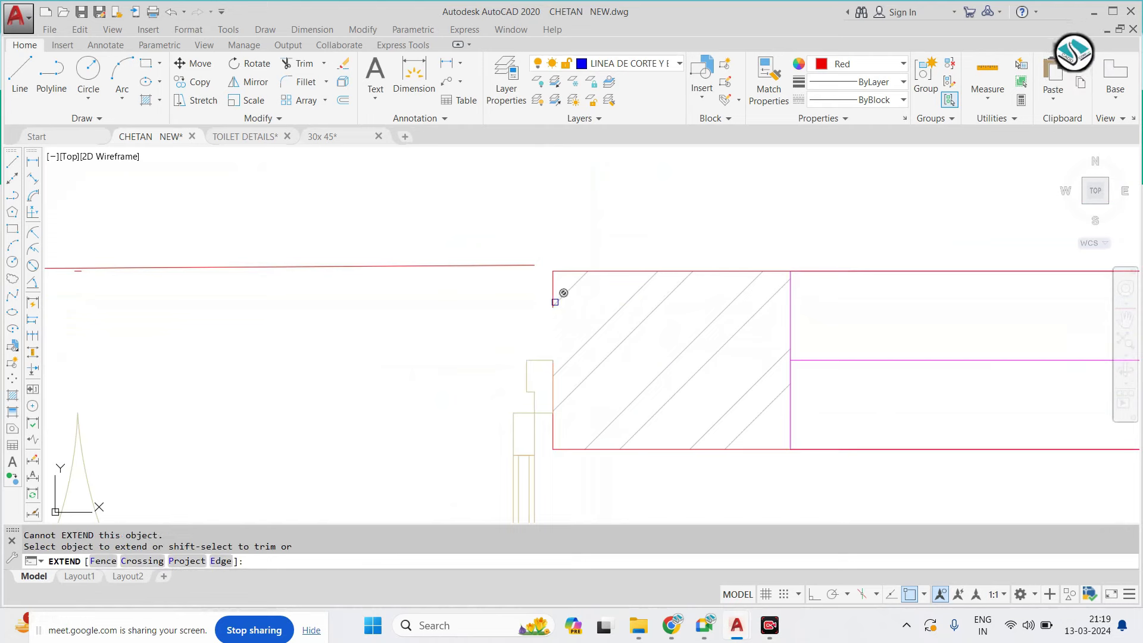
key(Escape)
scroll(552, 301, down, 4)
click(484, 298)
key(Escape)
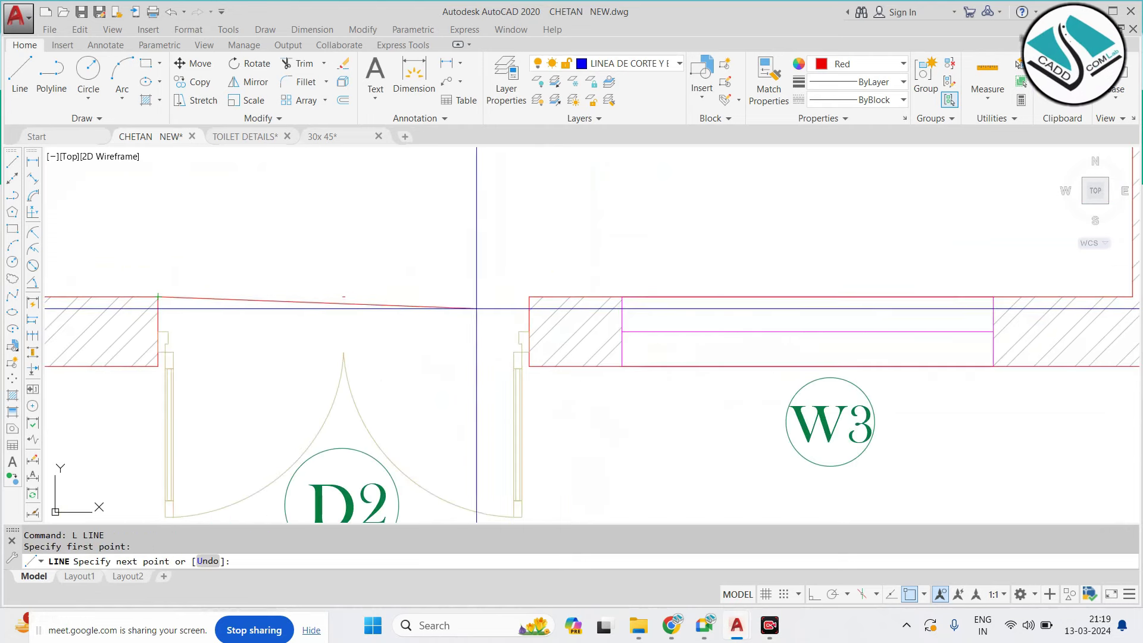
key(Escape)
Erase the stray sloping line in the doorway and view the whole living area
click(316, 273)
click(418, 342)
key(e)
key(Return)
scroll(498, 304, down, 4)
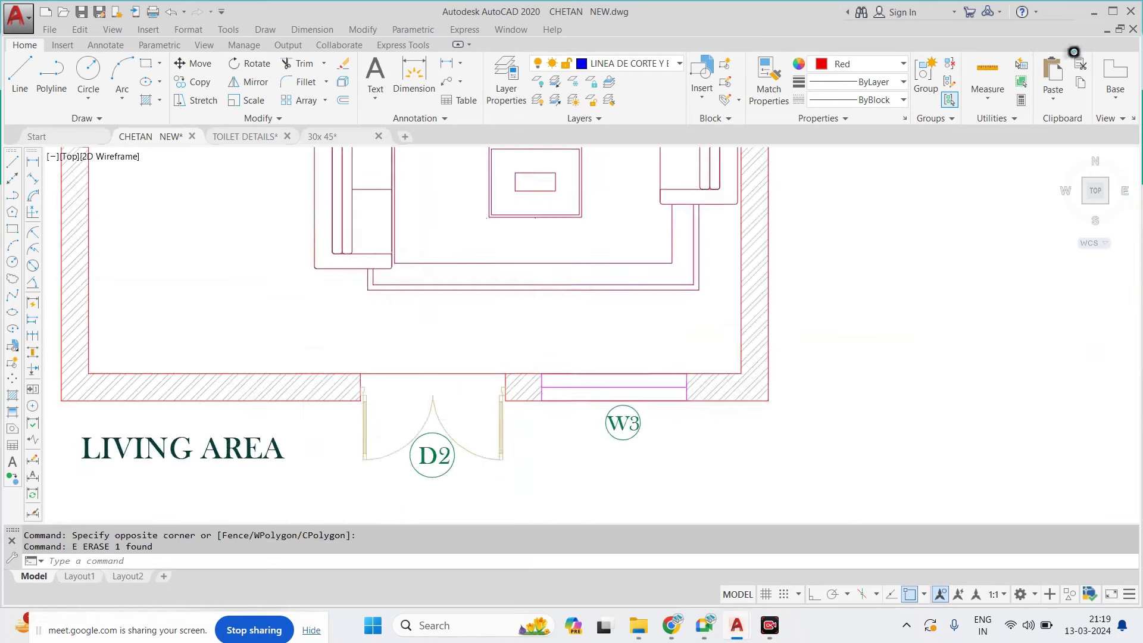
middle_drag(499, 304, 528, 280)
scroll(529, 280, up, 2)
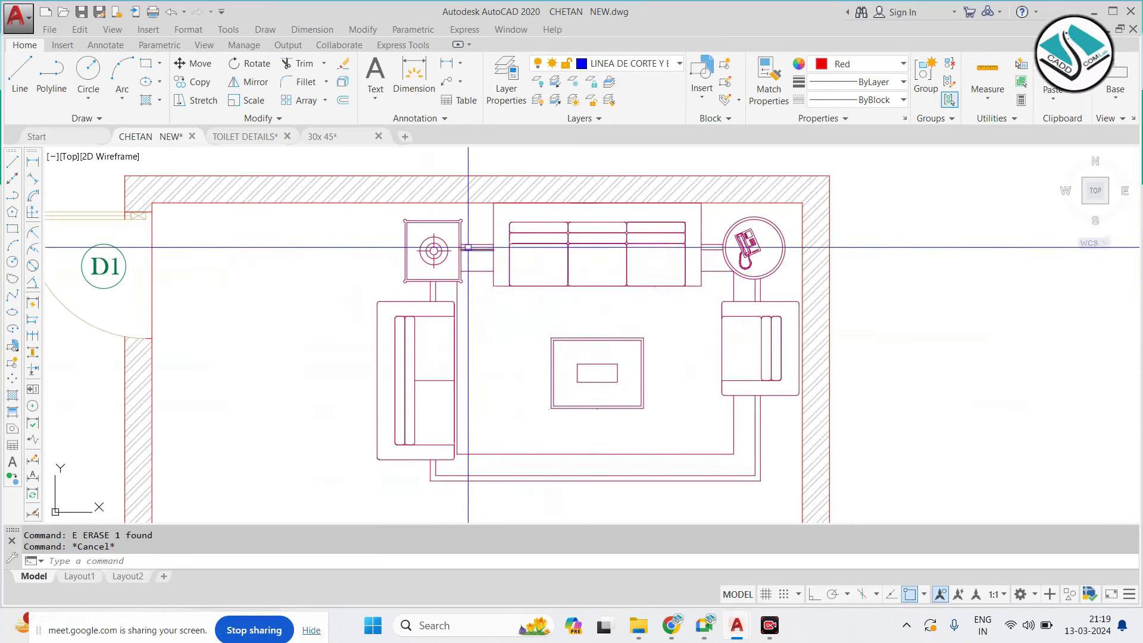
scroll(438, 243, up, 4)
Colour the square lamp table orange
click(334, 162)
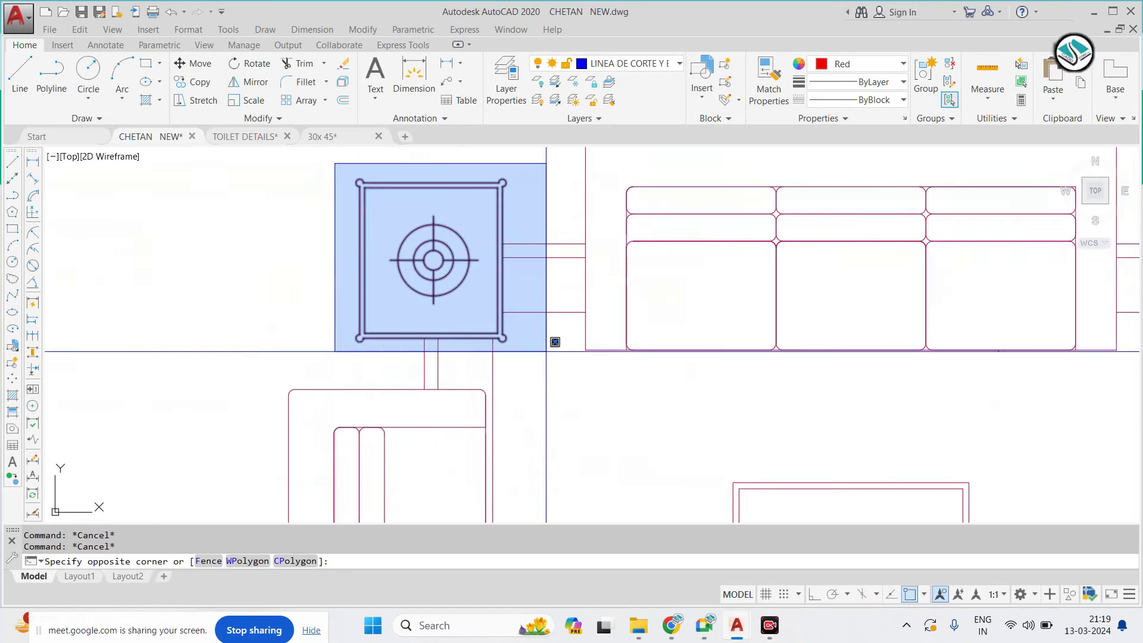
click(568, 335)
click(835, 66)
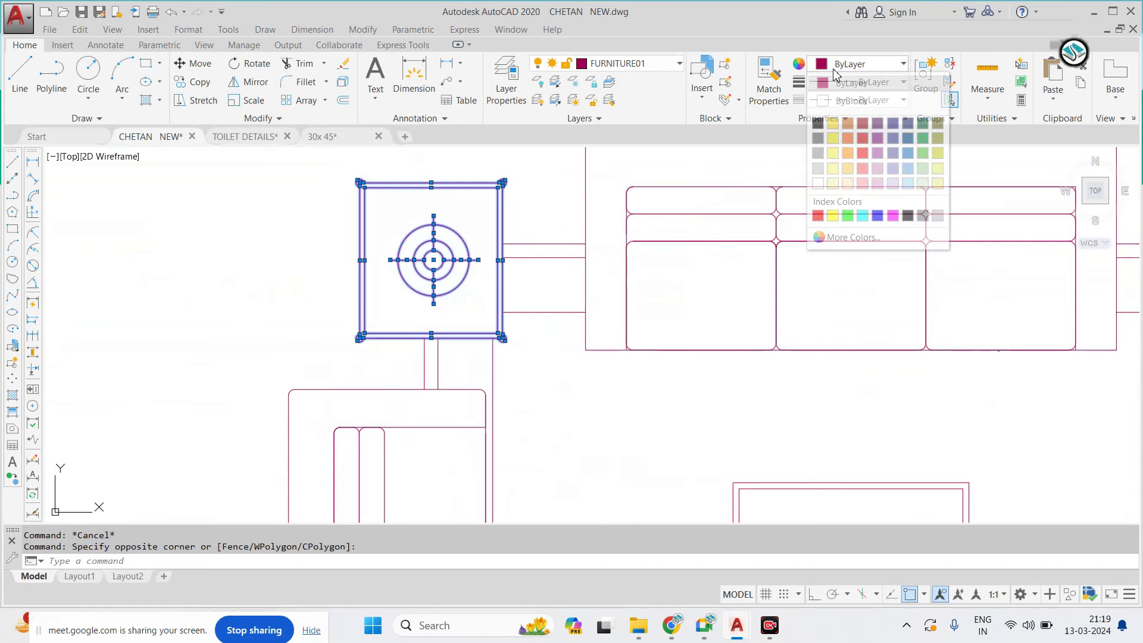
click(848, 139)
scroll(435, 225, down, 3)
key(Escape)
Colour the left armchair red
scroll(446, 255, up, 2)
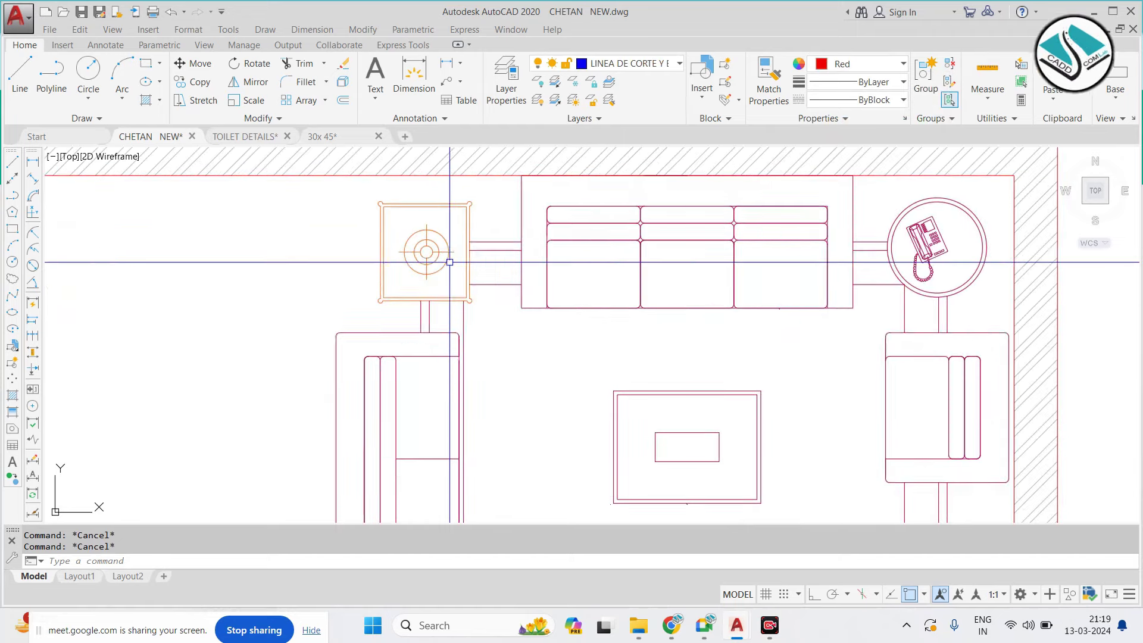
scroll(489, 290, up, 2)
middle_drag(490, 290, 489, 226)
click(288, 242)
middle_drag(501, 489, 513, 403)
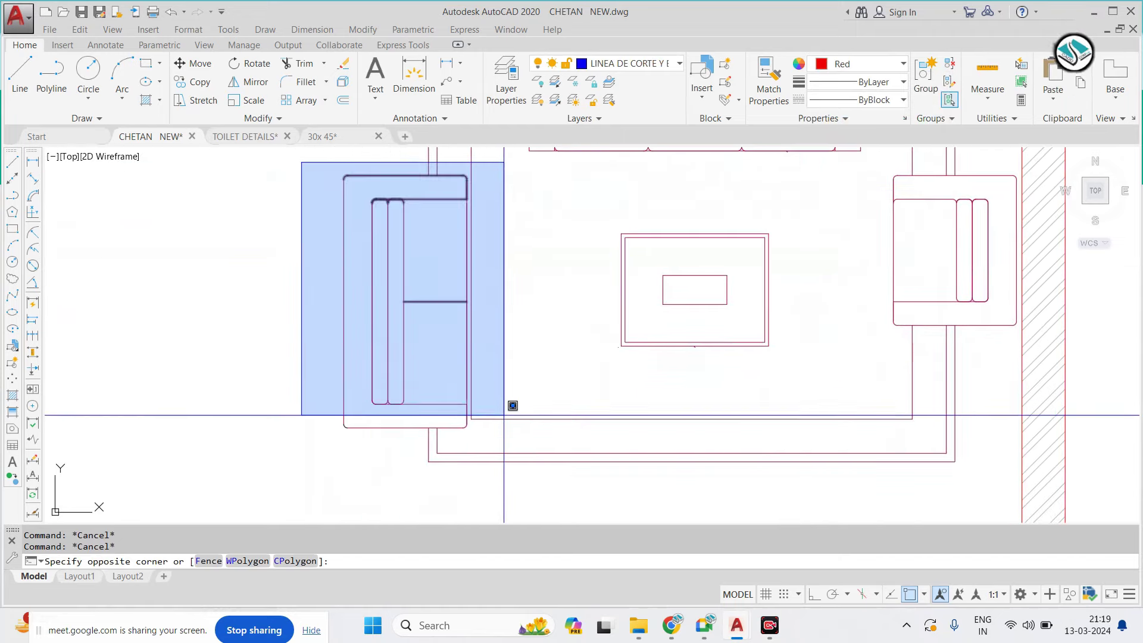
click(503, 440)
scroll(422, 476, down, 2)
click(860, 64)
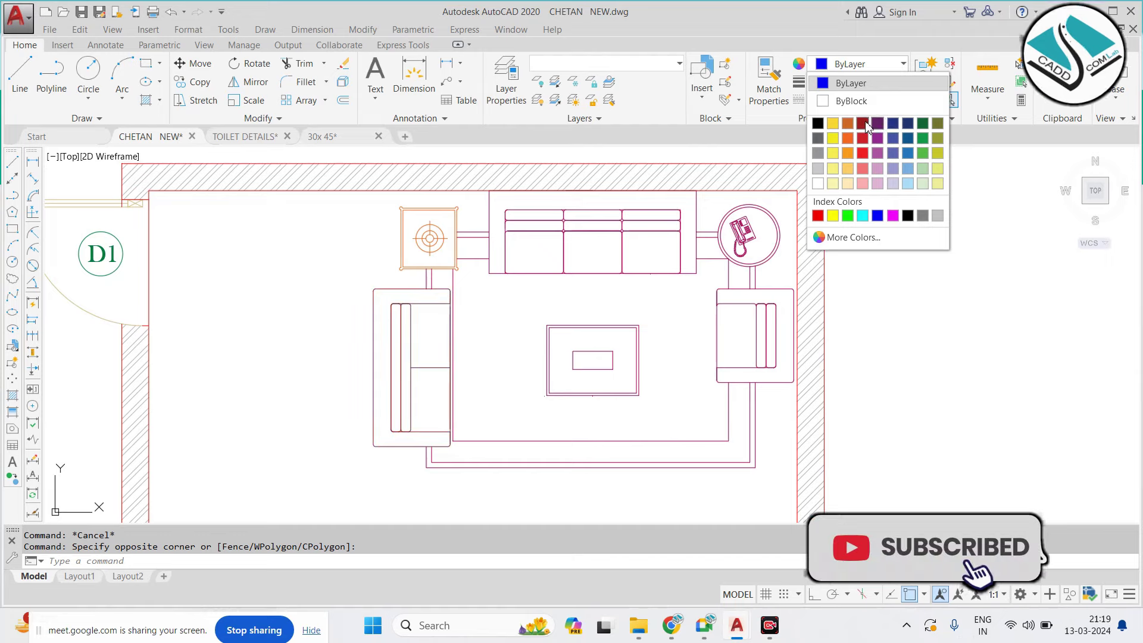
click(818, 215)
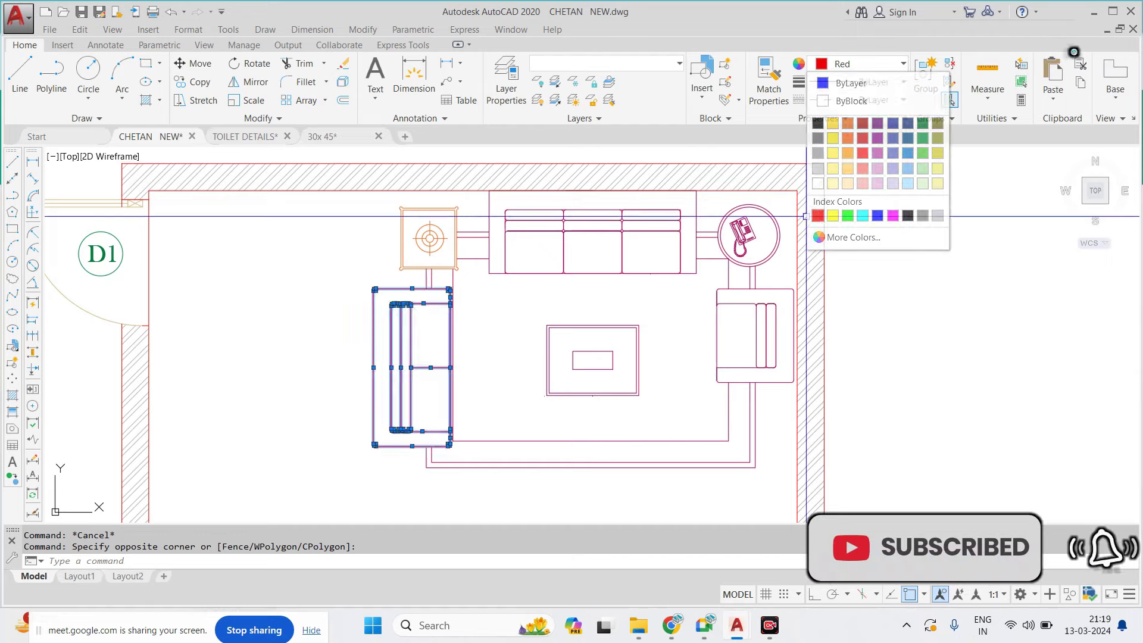
key(Escape)
text(MA)
key(Return)
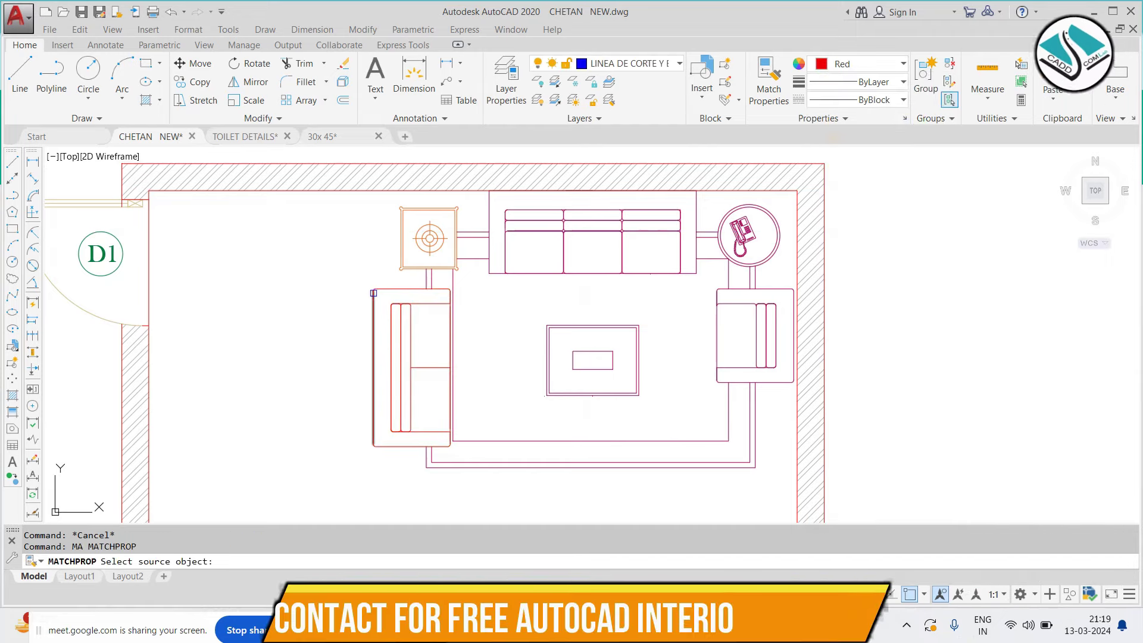
Match the red armchair's properties onto the sofa
click(373, 309)
click(448, 162)
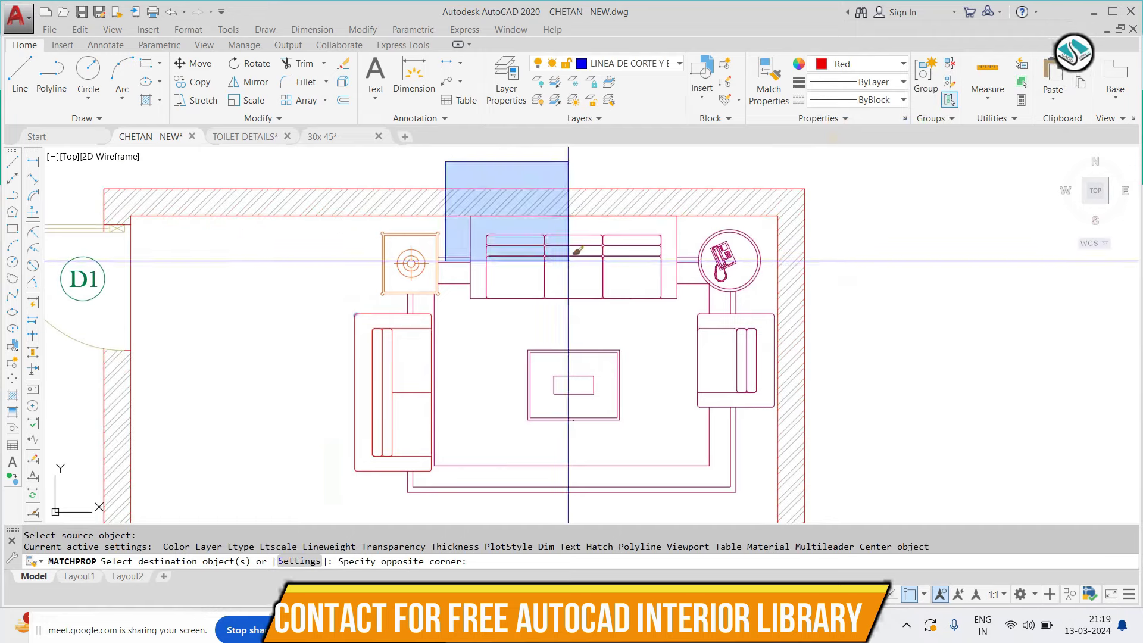
click(566, 255)
scroll(503, 160, up, 4)
click(1015, 222)
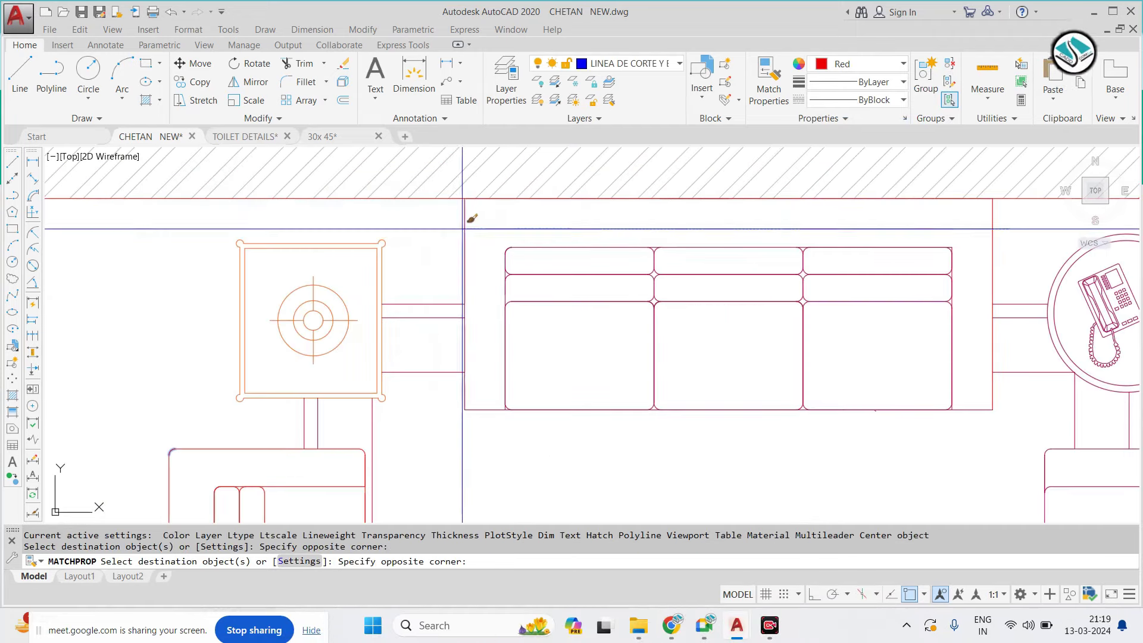
click(470, 217)
click(997, 410)
scroll(635, 257, down, 3)
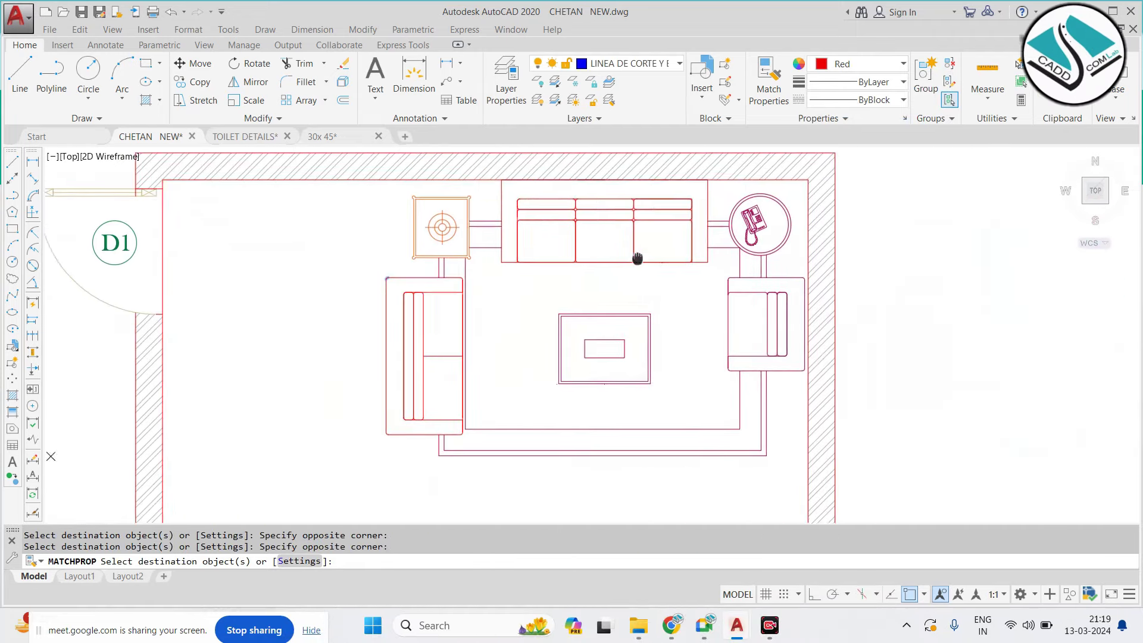
scroll(671, 238, up, 3)
Apply the same red to the right armchair
click(658, 238)
click(817, 419)
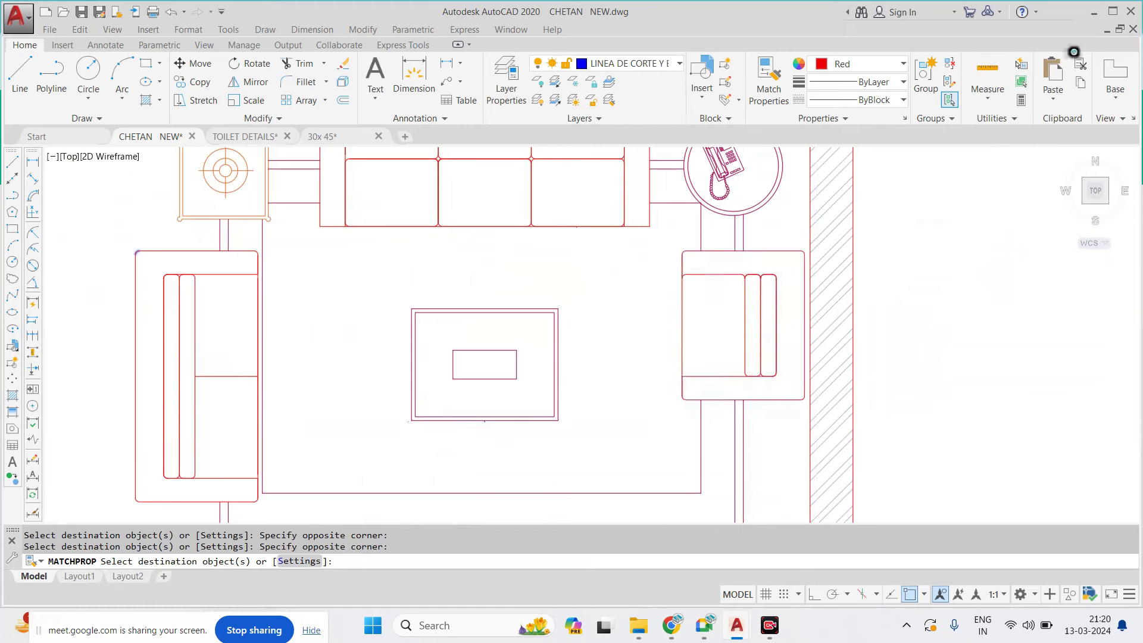
scroll(613, 258, down, 3)
scroll(596, 263, up, 3)
key(Escape)
scroll(587, 273, up, 2)
Colour the centre table blue
click(684, 237)
click(400, 448)
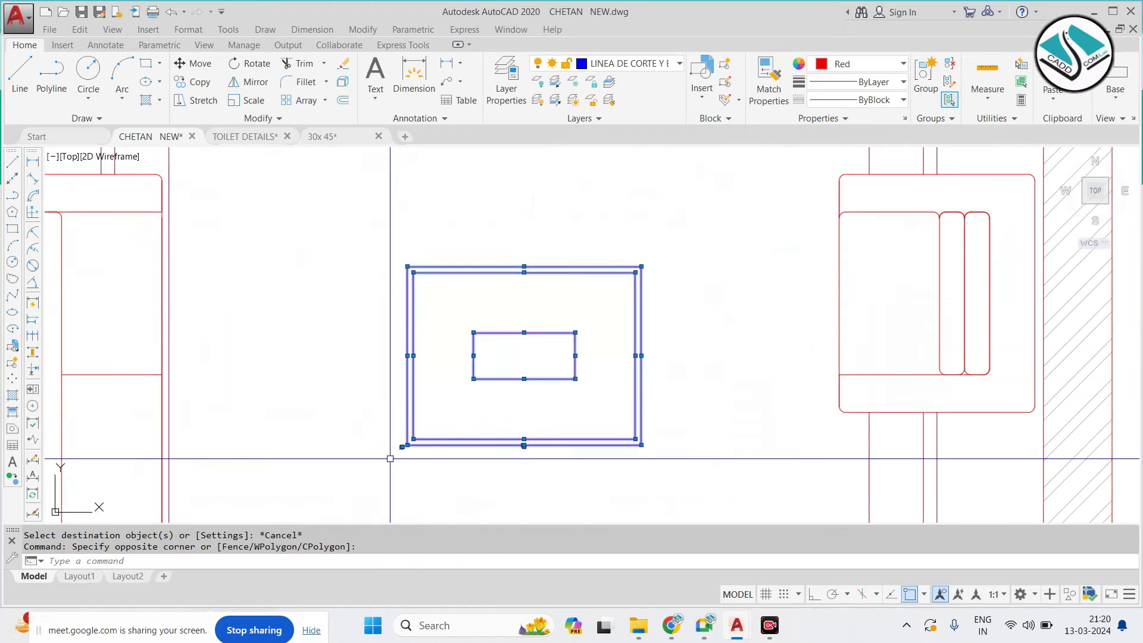
click(866, 64)
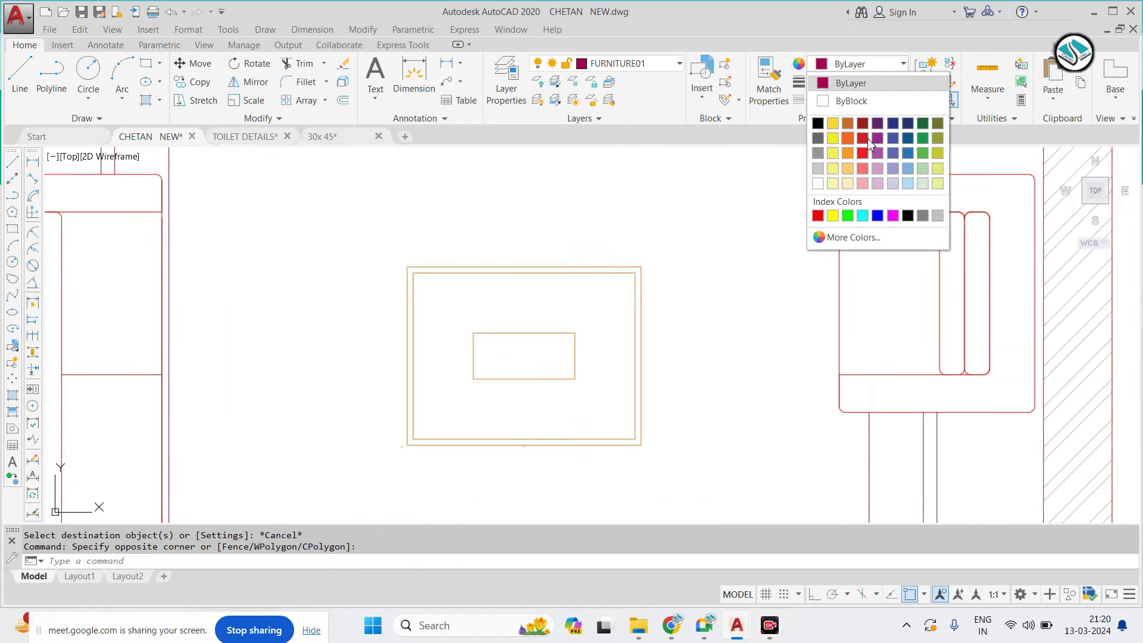
click(882, 215)
scroll(625, 243, down, 5)
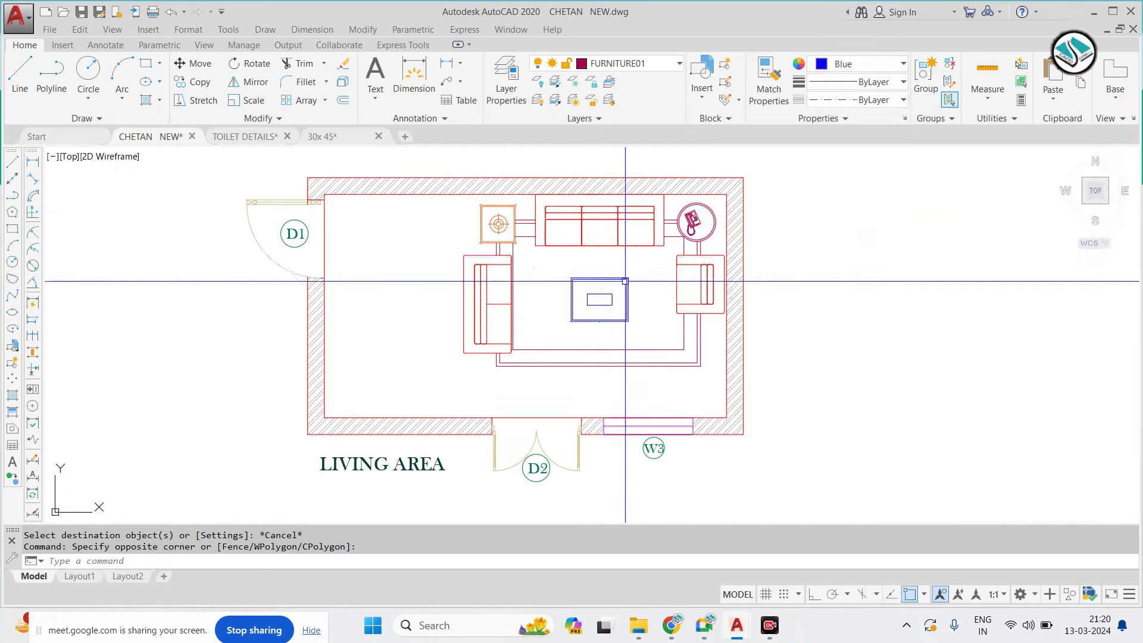
key(Escape)
scroll(594, 263, up, 2)
scroll(617, 305, up, 1)
text(H)
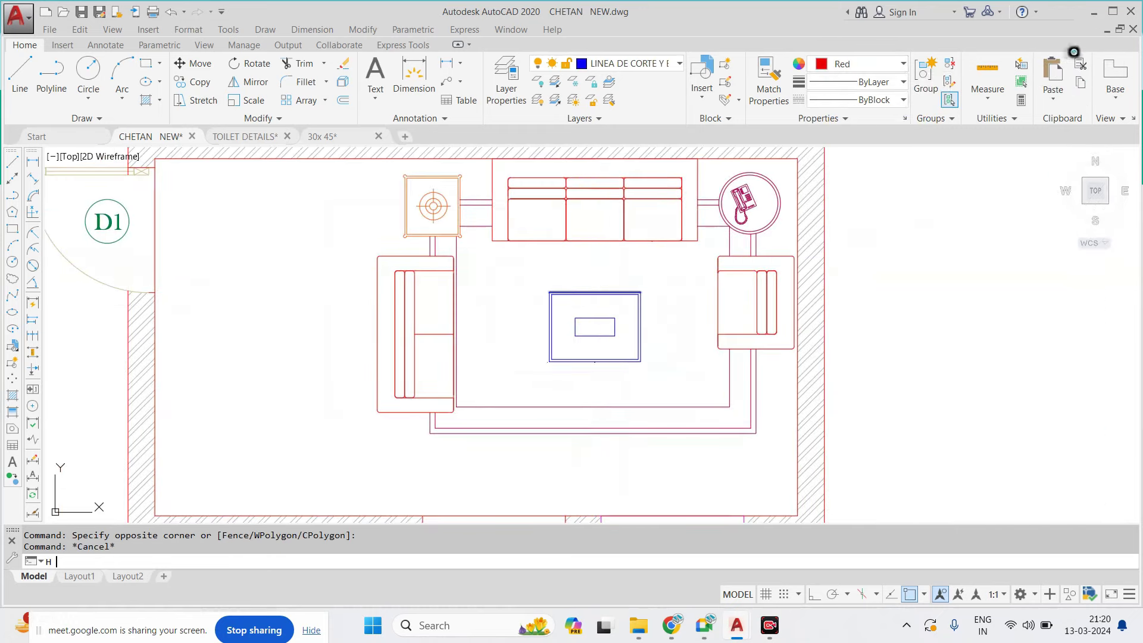
Preview an AR-SAND hatch at scale 1 on the room floor, then cancel it
key(Return)
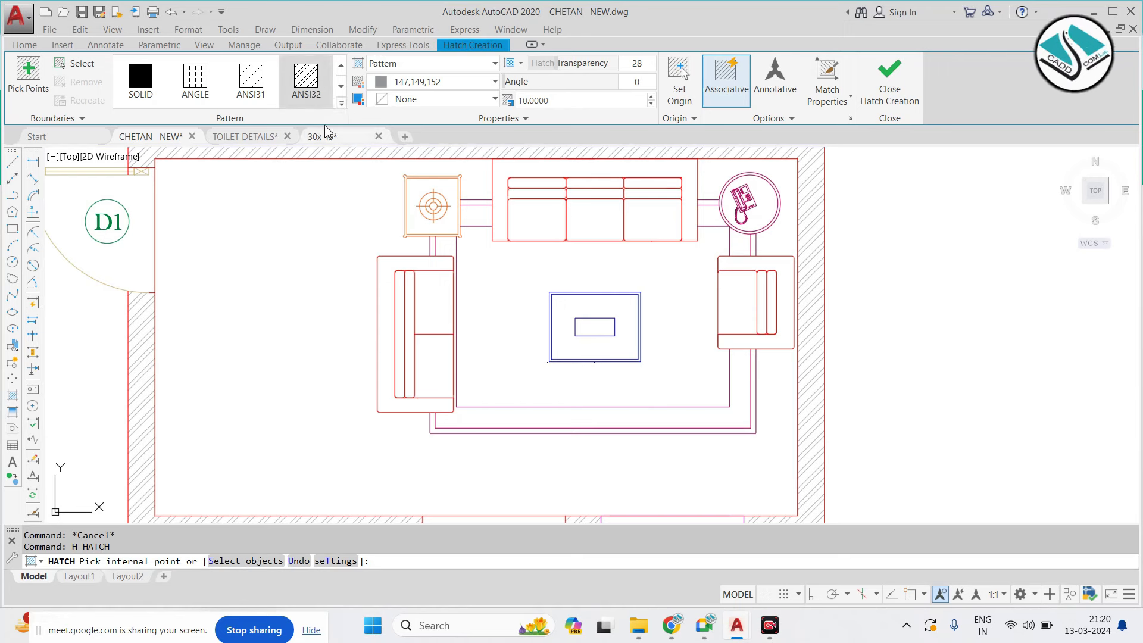
click(343, 105)
scroll(307, 241, down, 1)
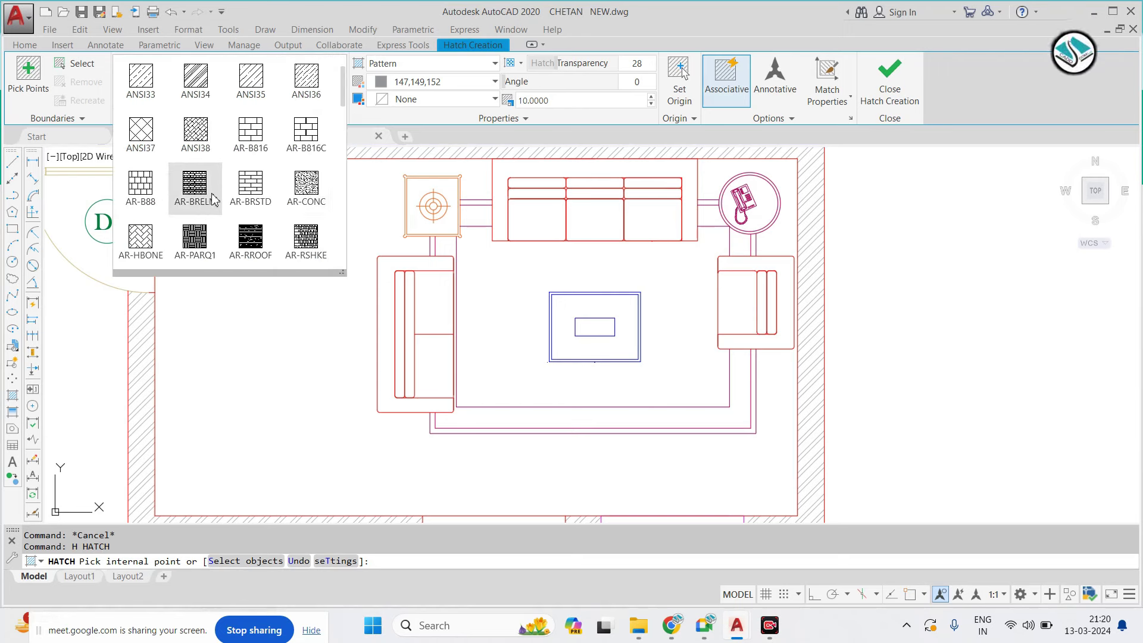
scroll(220, 185, down, 1)
click(140, 238)
click(509, 272)
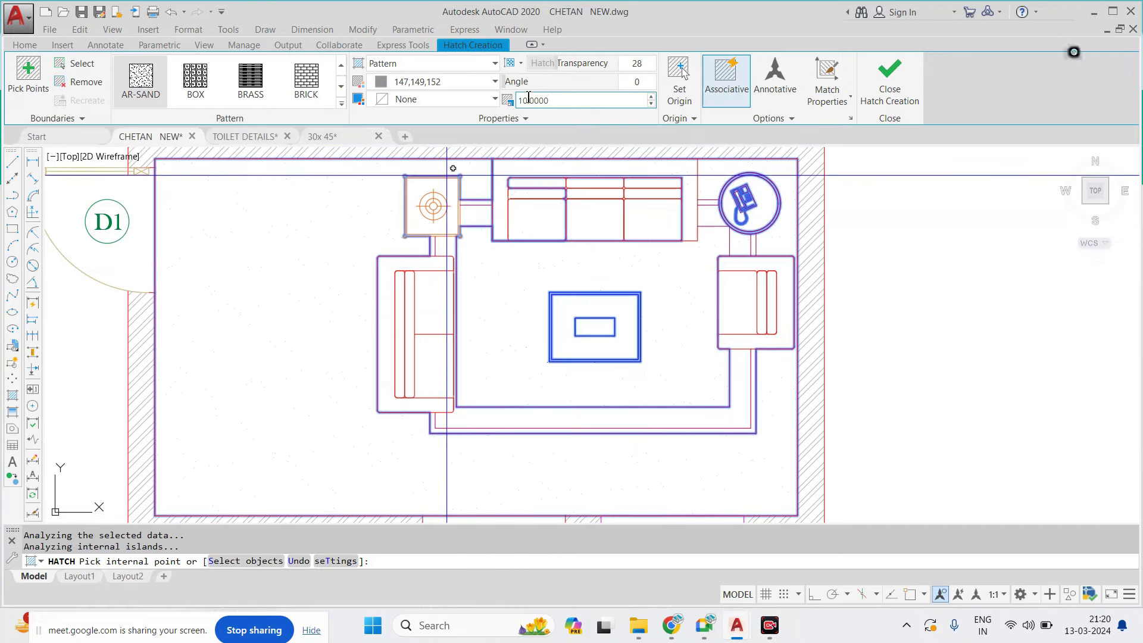
key(Return)
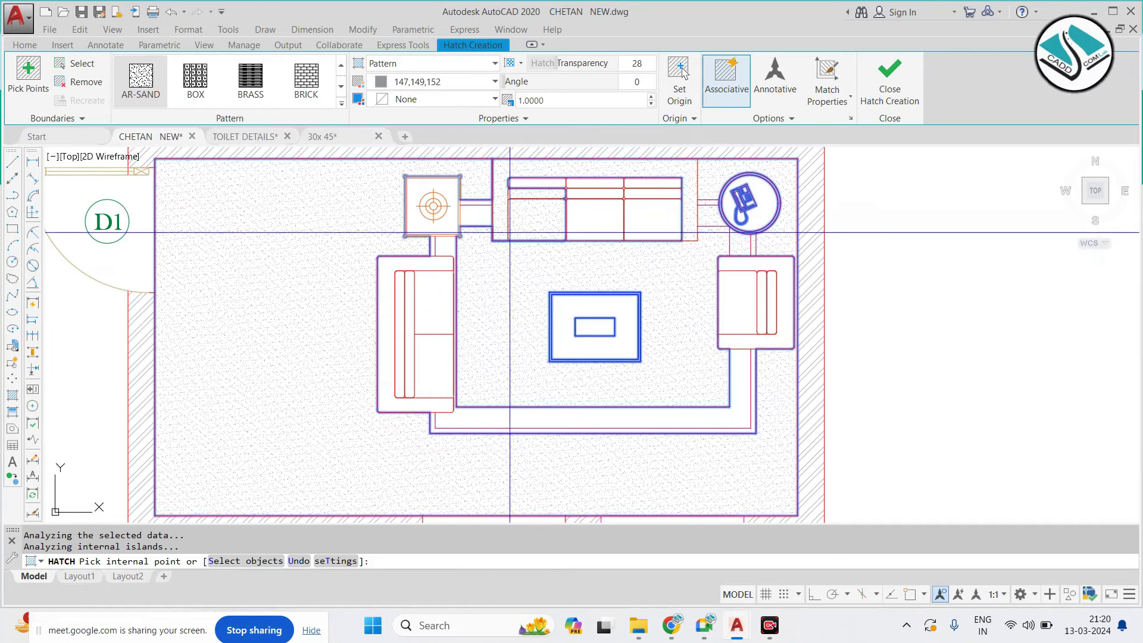
click(97, 82)
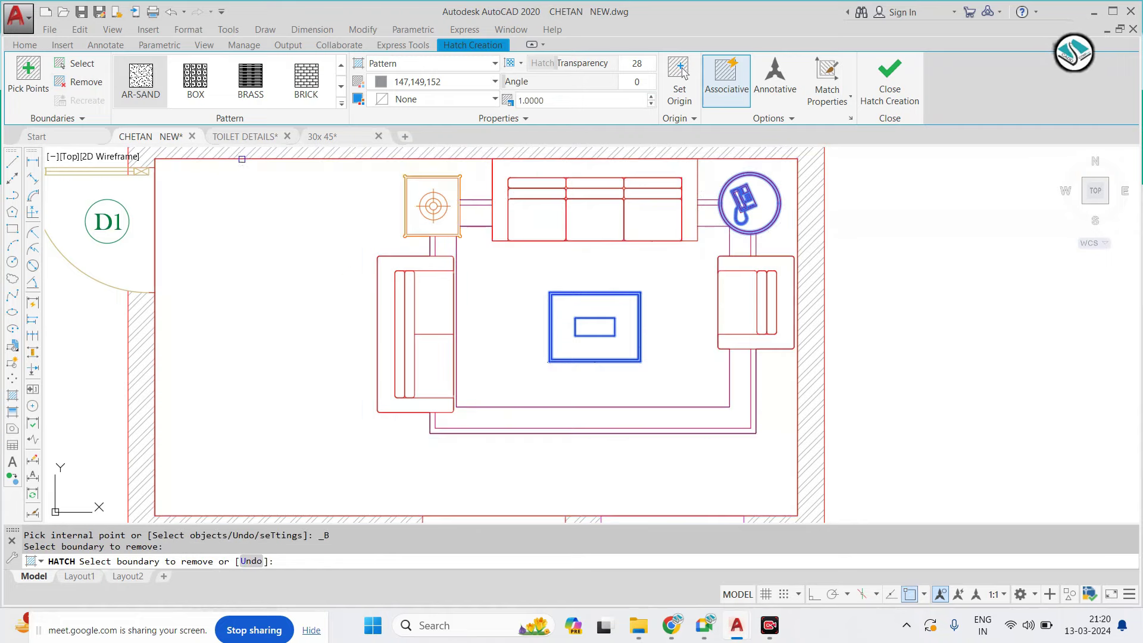
key(Escape)
key(Escape)
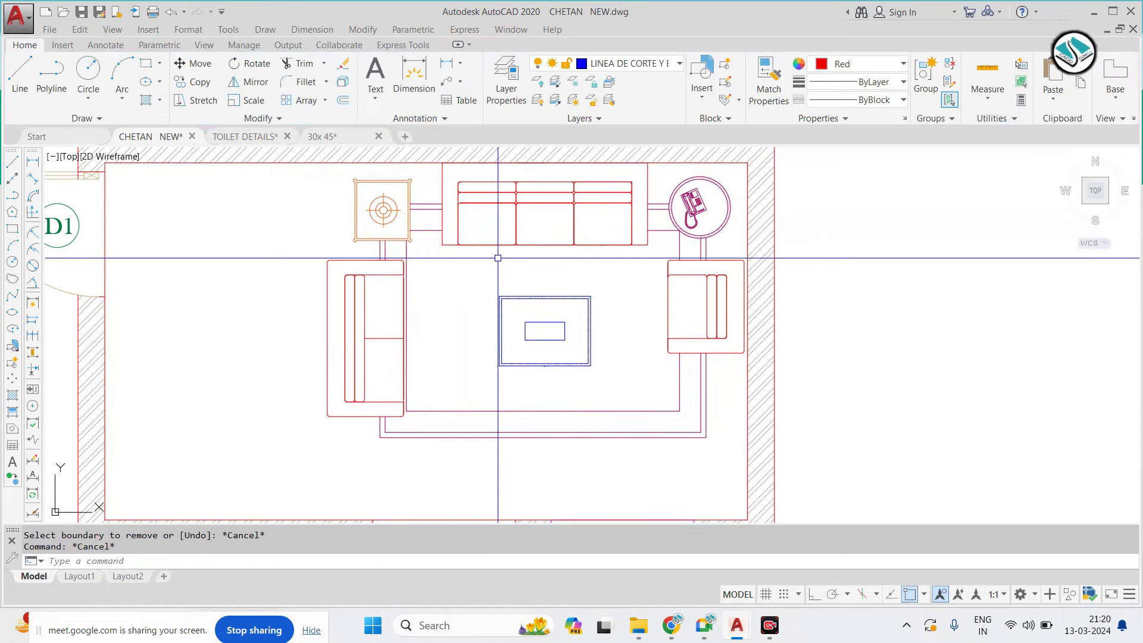
text(BO)
Attempt a boundary pick inside the room, then cancel it
key(Return)
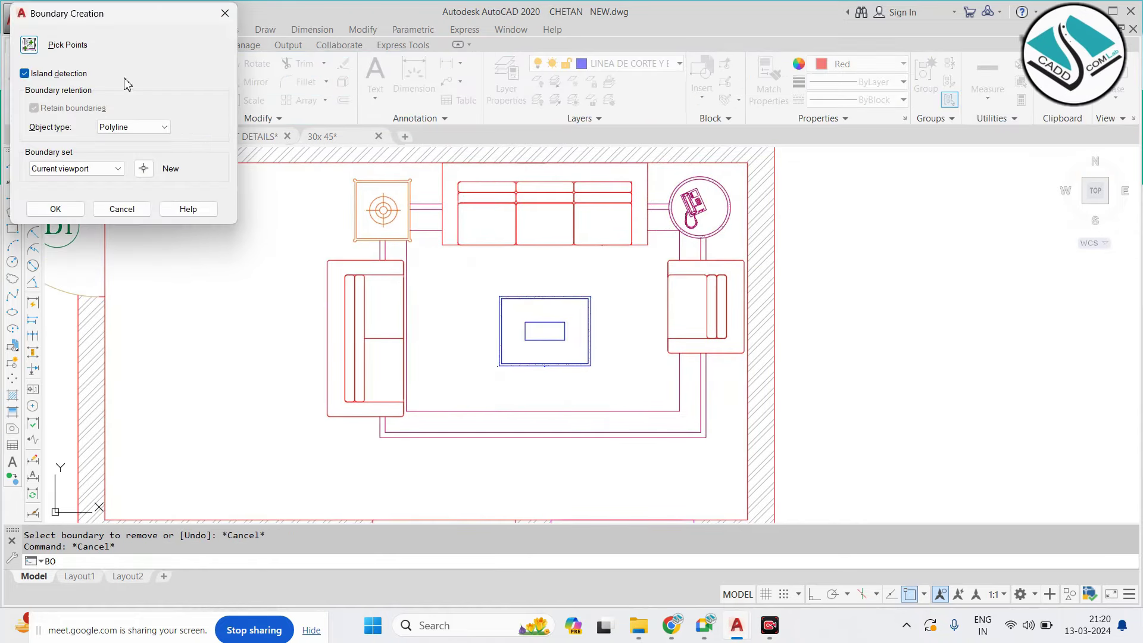
click(35, 48)
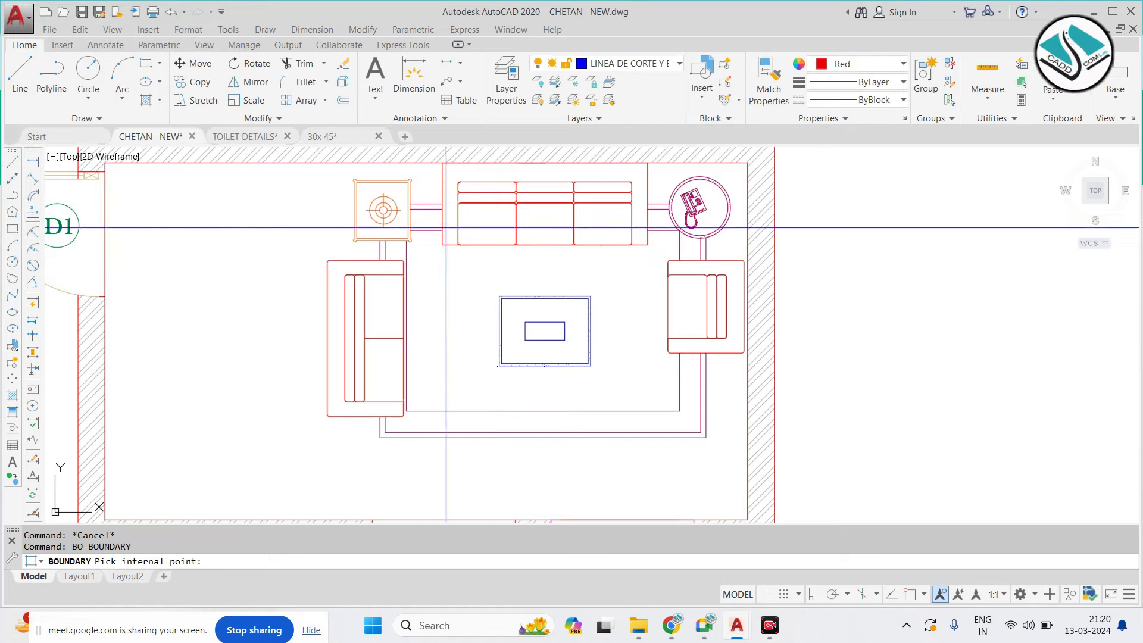
click(425, 227)
key(Escape)
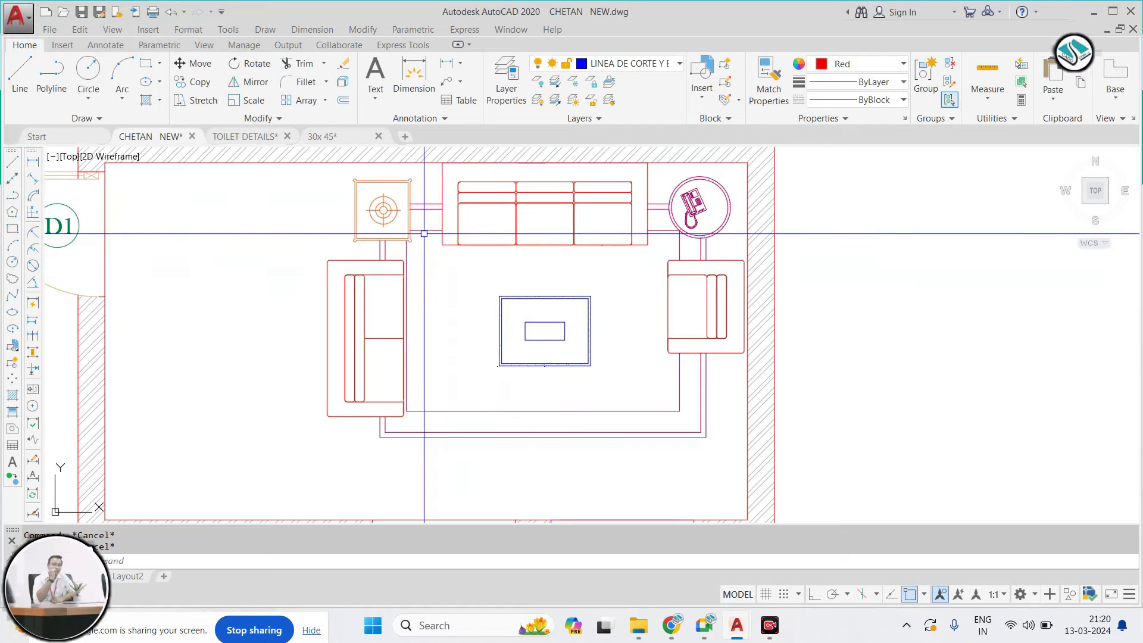
Pan and zoom to bring the sofa and centre table into view
scroll(425, 227, up, 6)
scroll(442, 262, down, 4)
scroll(650, 313, down, 3)
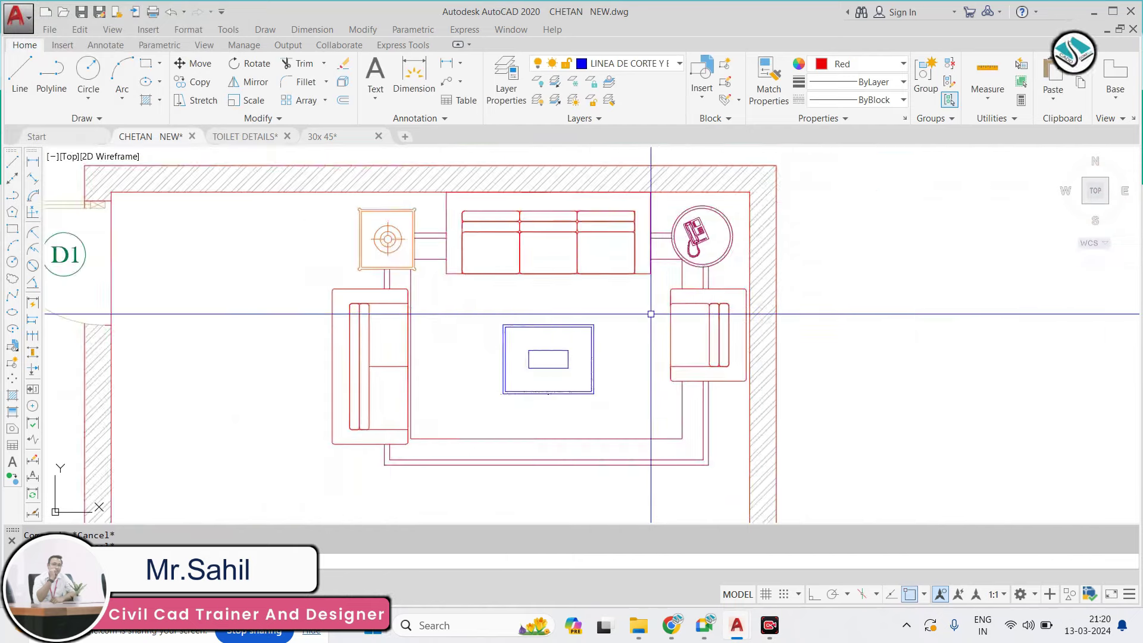
scroll(719, 256, up, 5)
scroll(719, 256, up, 2)
scroll(719, 256, down, 3)
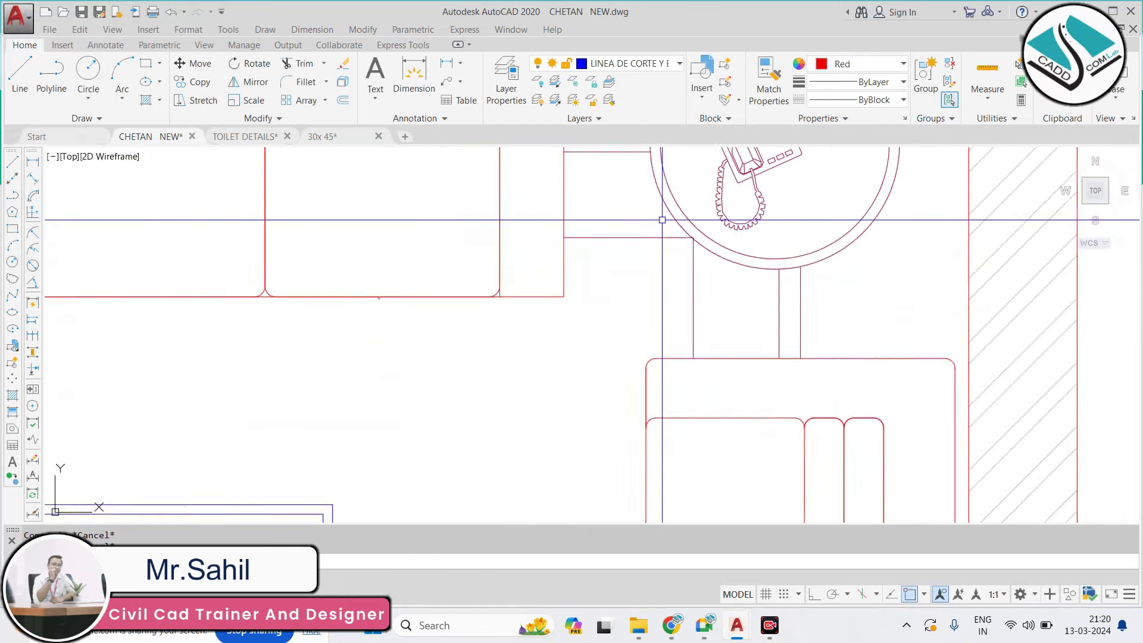
scroll(663, 216, down, 2)
scroll(658, 357, up, 3)
scroll(665, 393, up, 2)
scroll(675, 259, down, 3)
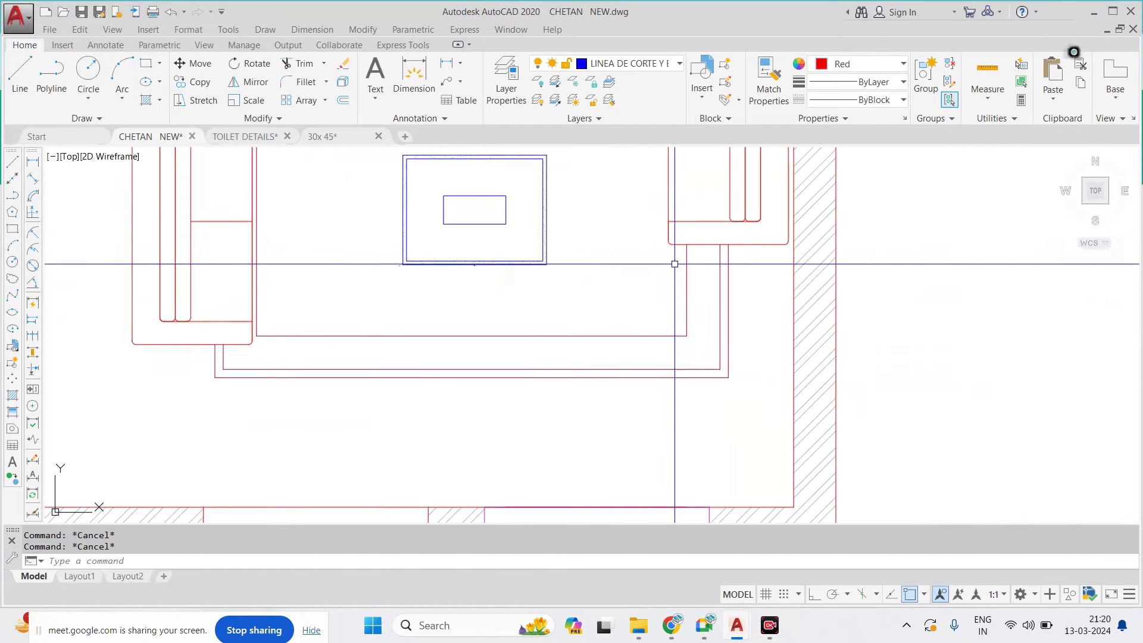
scroll(388, 363, up, 2)
middle_drag(387, 250, 387, 355)
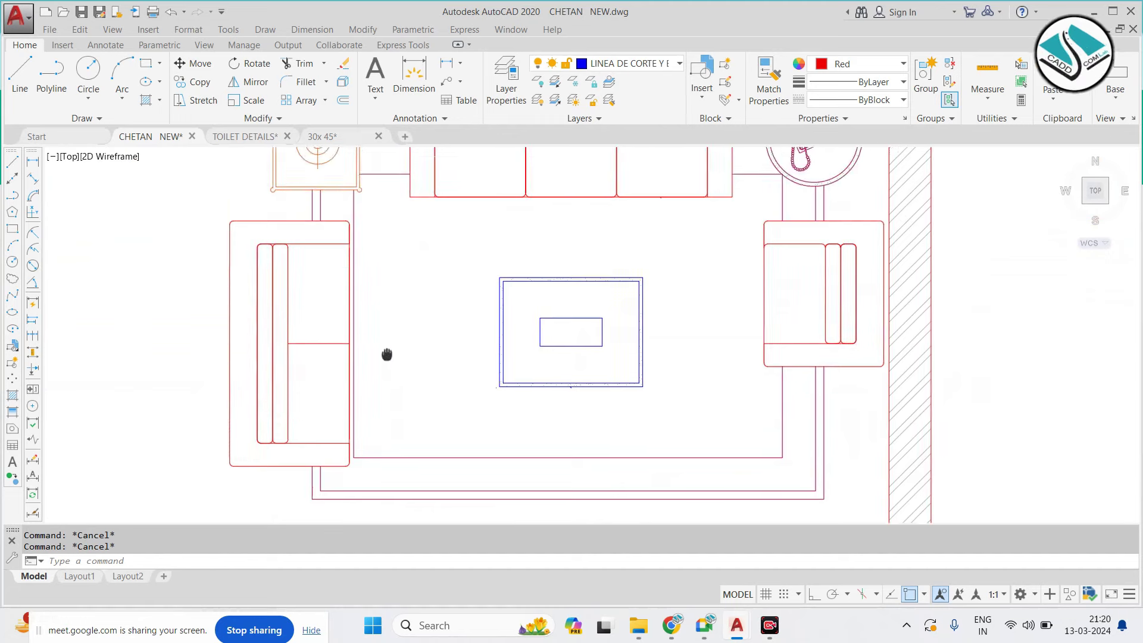
scroll(387, 355, down, 3)
text(BO)
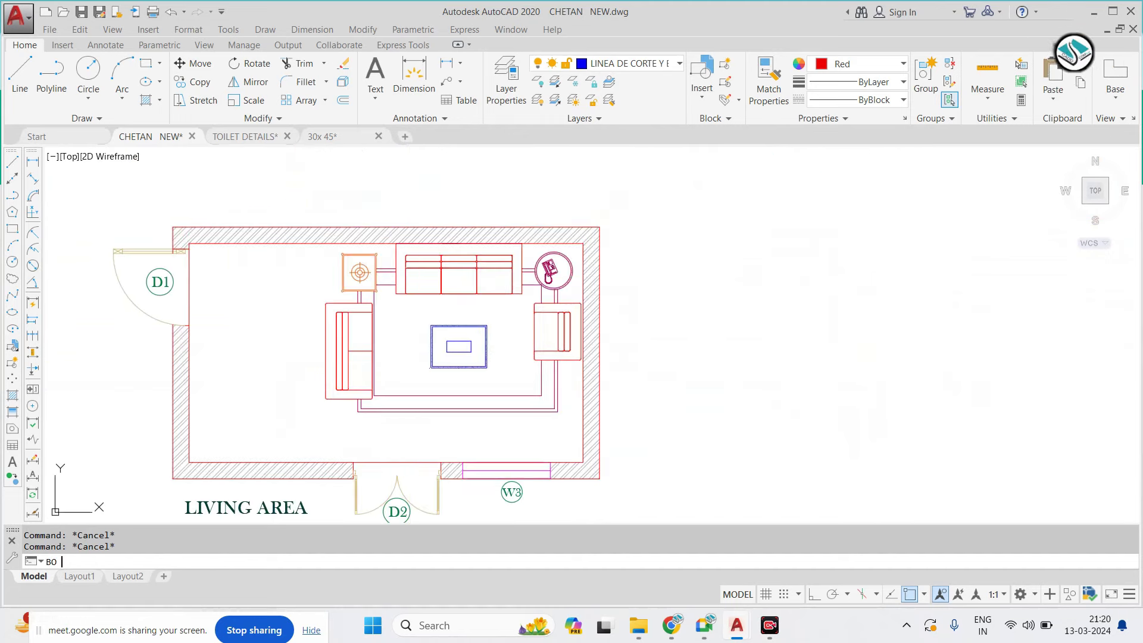
Pick inside the living-room floor to create 24 boundary polylines around floor and furniture
key(Return)
click(31, 46)
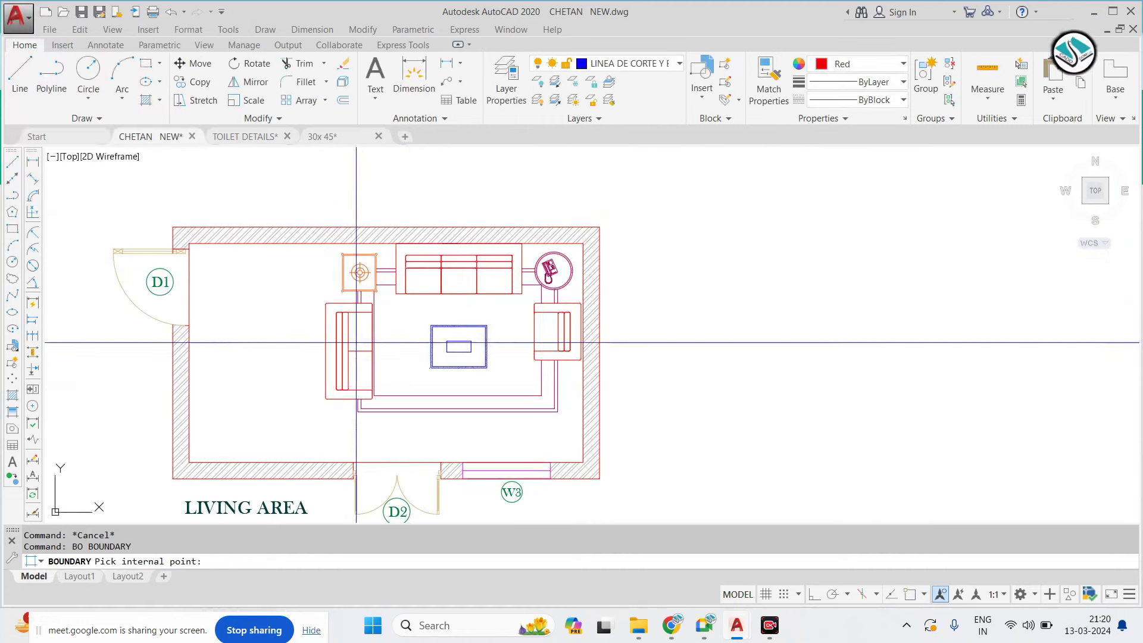
scroll(357, 327, down, 2)
click(382, 337)
scroll(383, 338, up, 5)
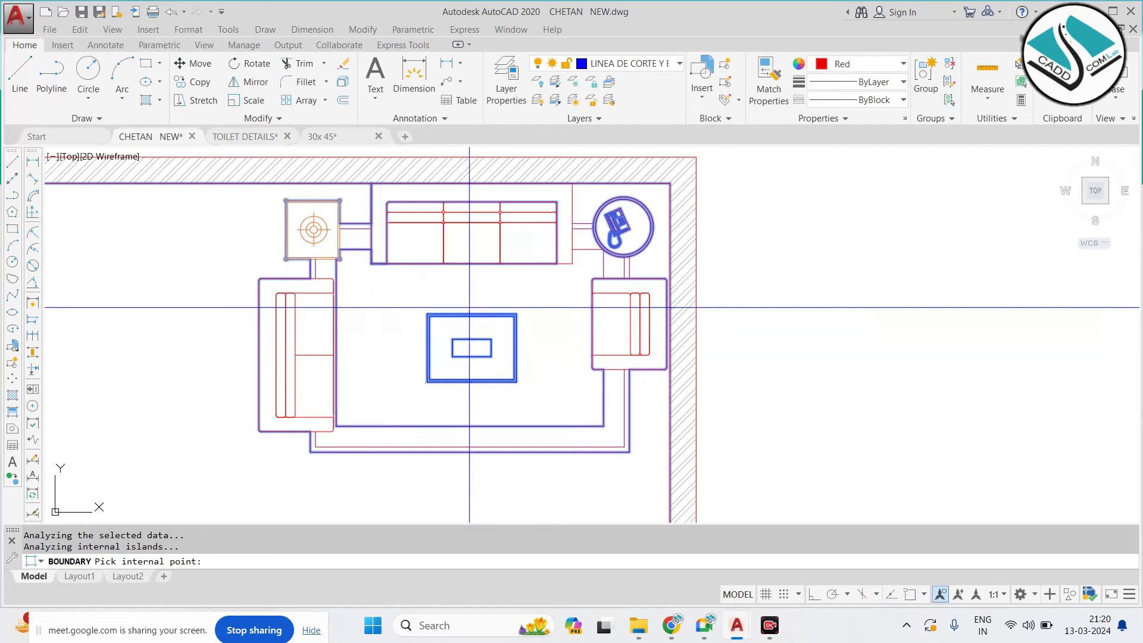
scroll(542, 288, down, 2)
key(Return)
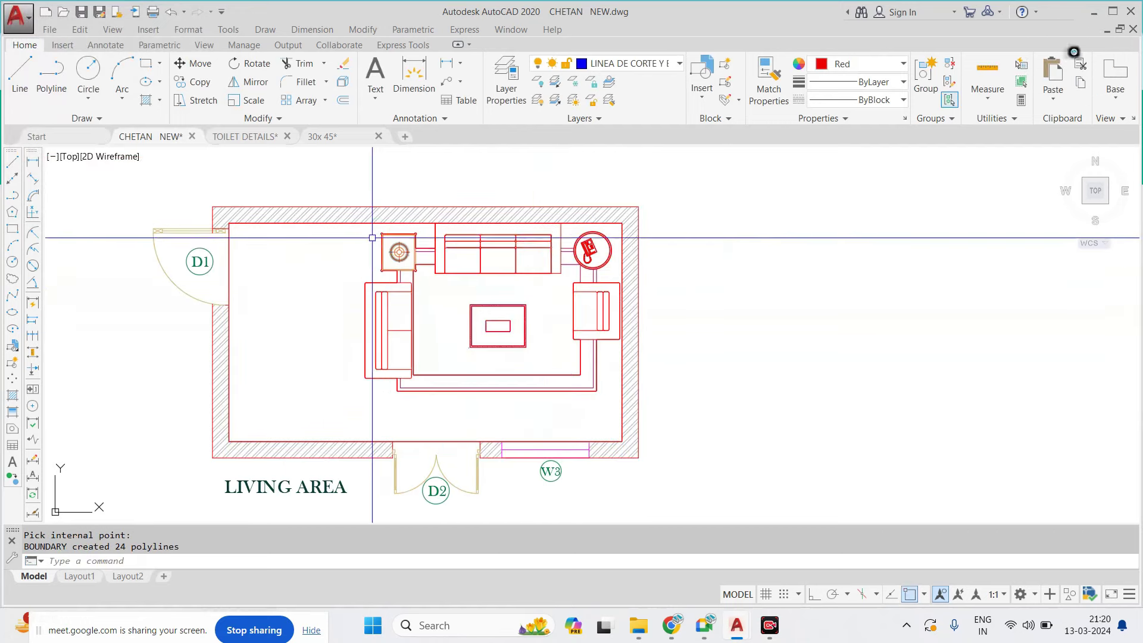
scroll(369, 220, up, 2)
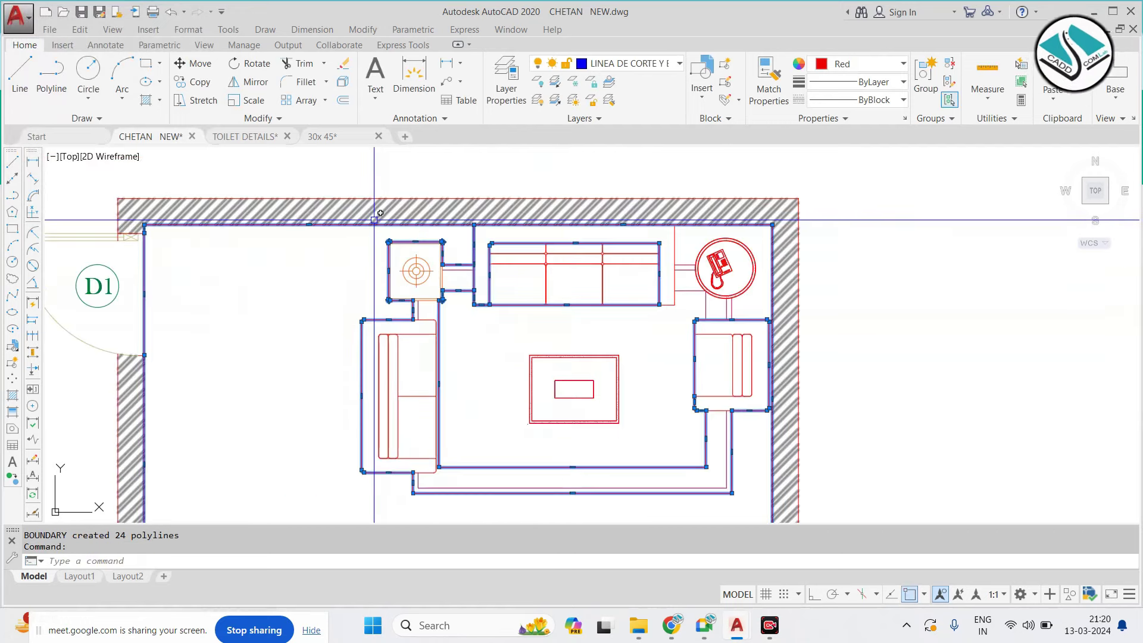
scroll(374, 220, down, 1)
Erase the extra room boundary outline
text(tr)
key(Return)
key(Return)
key(Escape)
click(378, 224)
key(e)
key(Return)
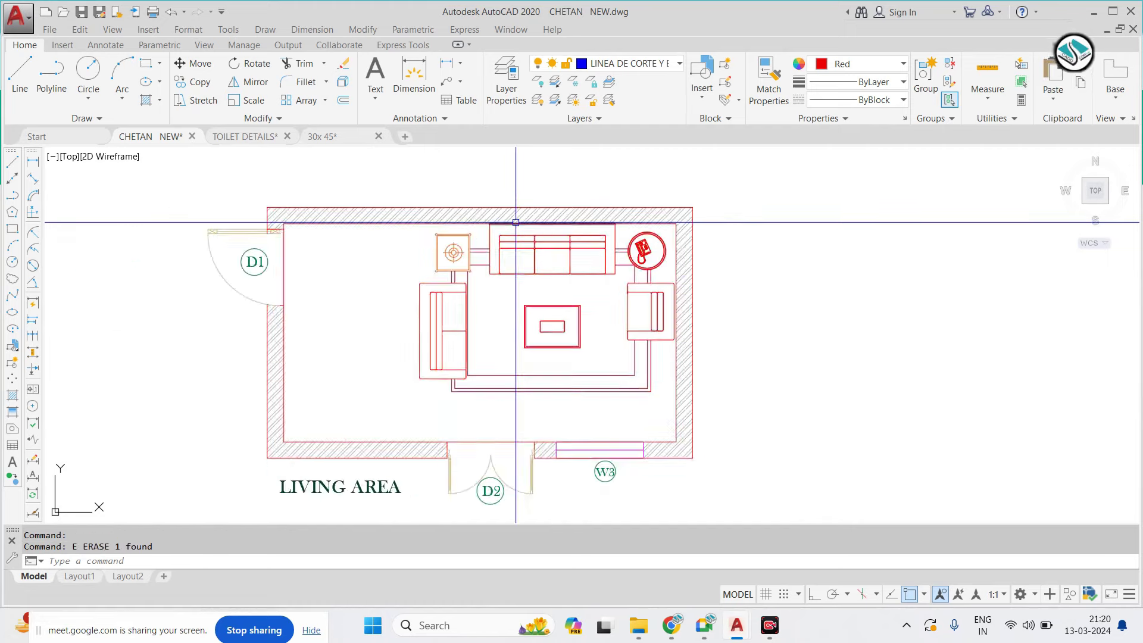
key(Escape)
scroll(515, 222, down, 1)
scroll(418, 261, up, 1)
text(H)
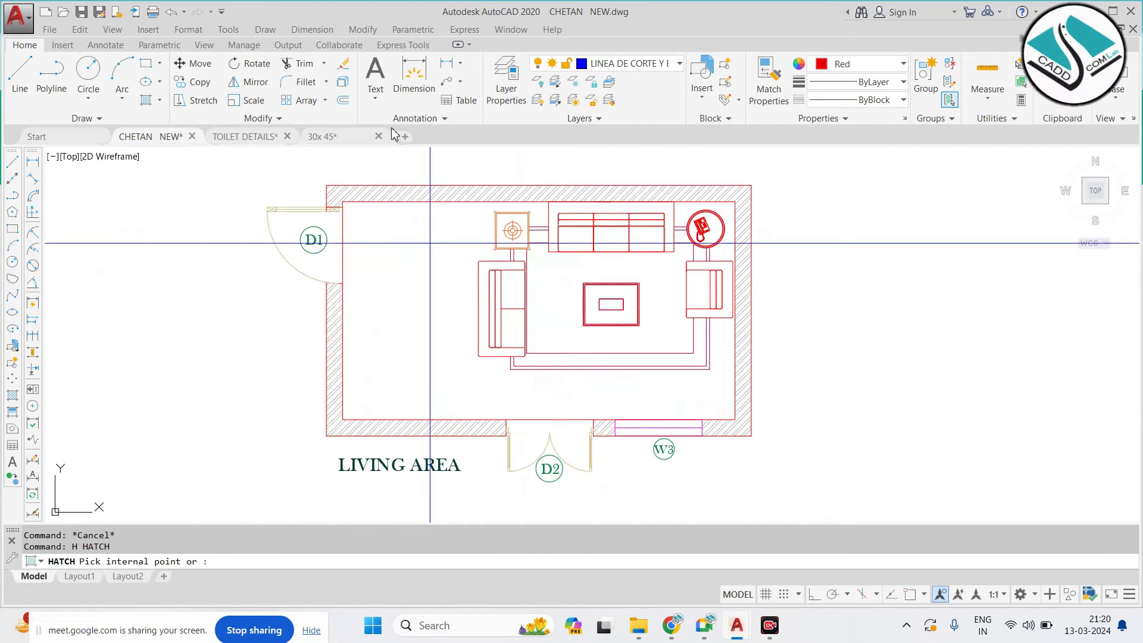
Choose the DOLMIT hatch pattern and pick inside the living-room floor to fill it
click(343, 105)
scroll(272, 191, down, 2)
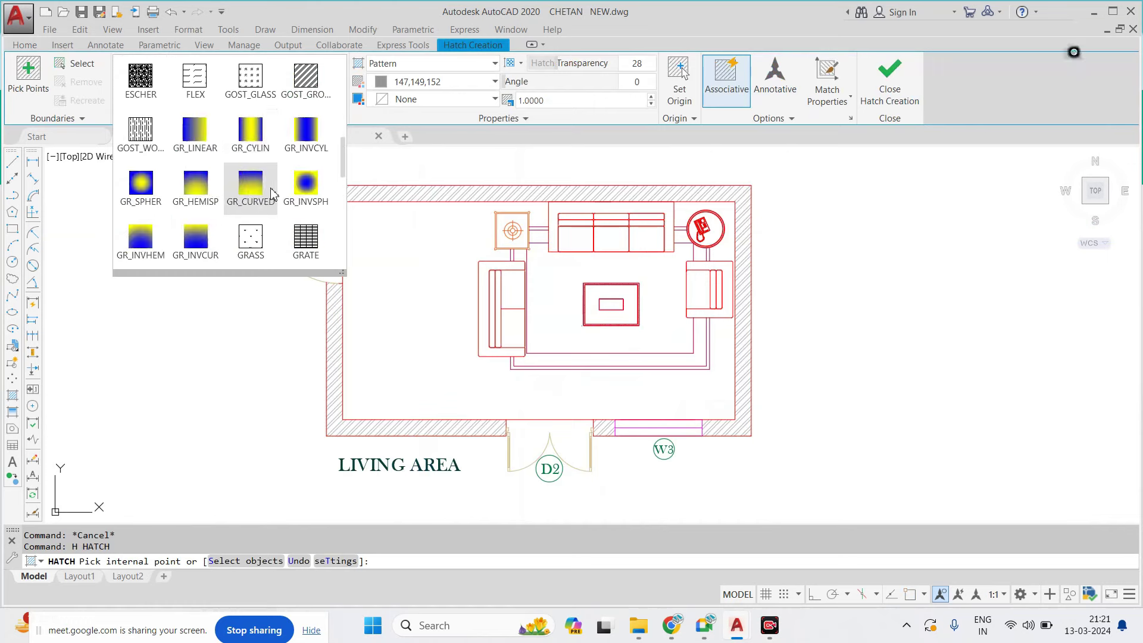
scroll(272, 191, down, 2)
scroll(272, 190, down, 2)
scroll(291, 184, down, 2)
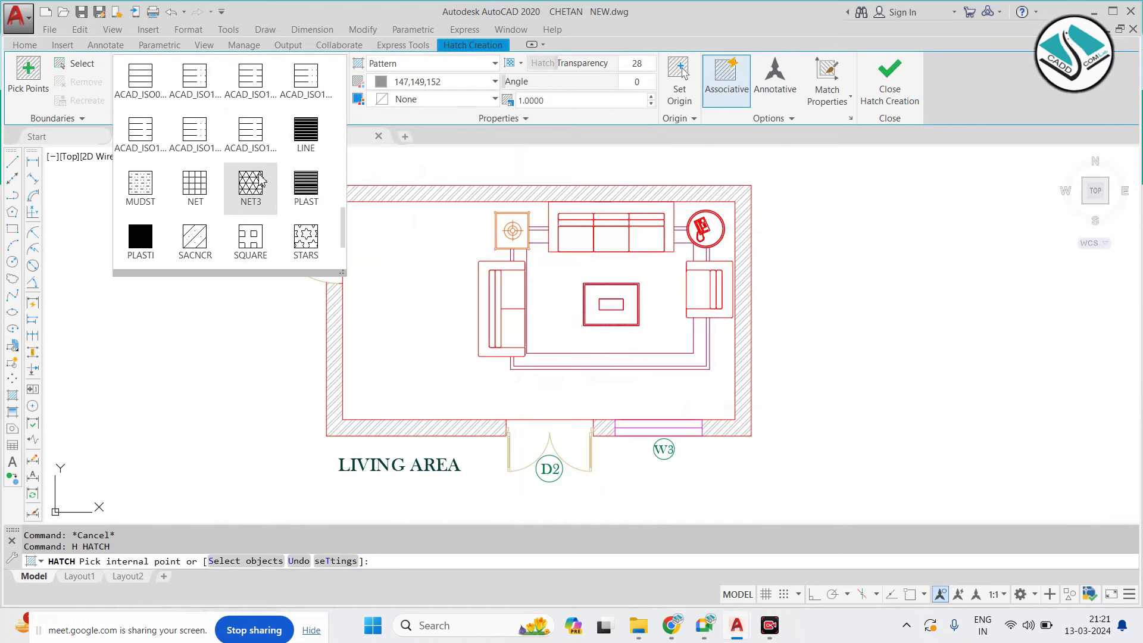
scroll(262, 180, down, 2)
scroll(254, 182, up, 2)
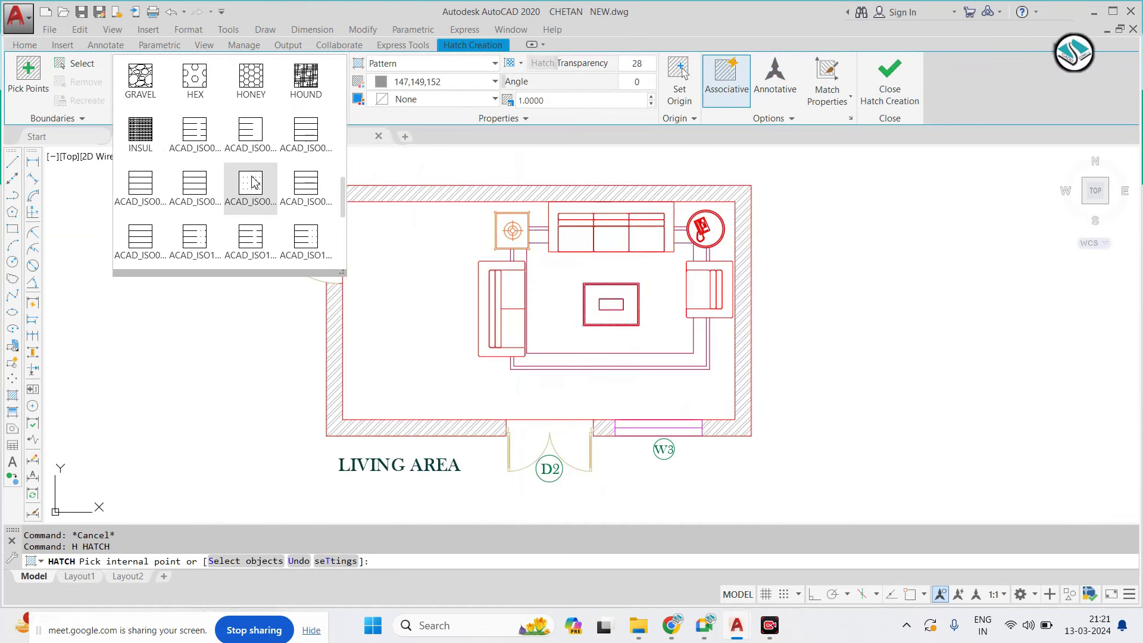
scroll(254, 182, up, 1)
scroll(253, 182, up, 2)
scroll(253, 182, up, 2)
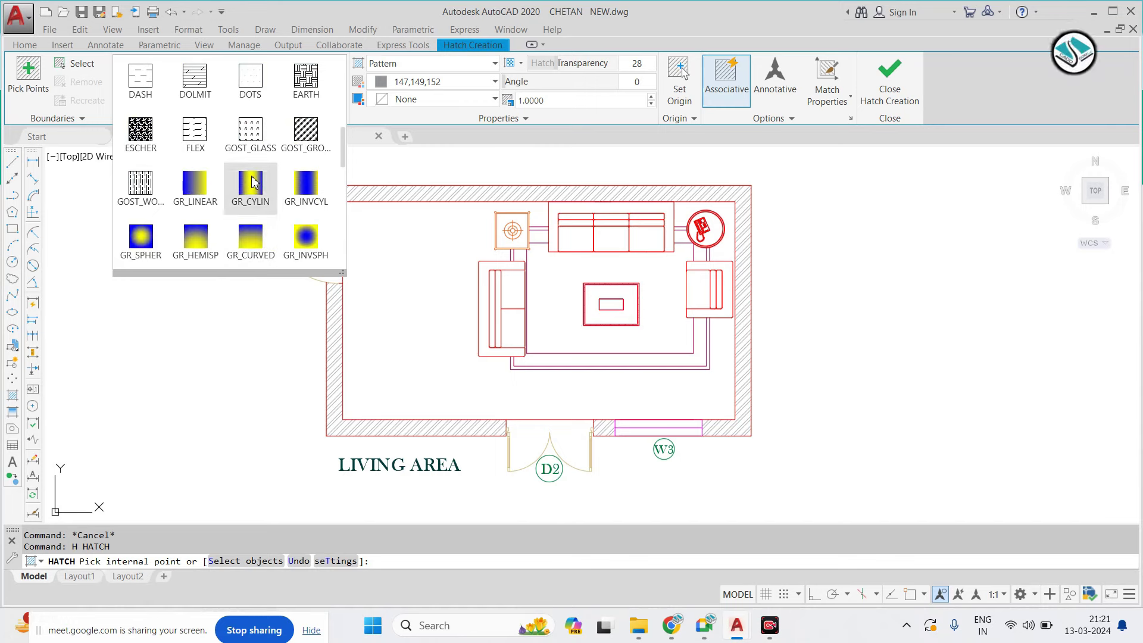
click(191, 87)
click(441, 310)
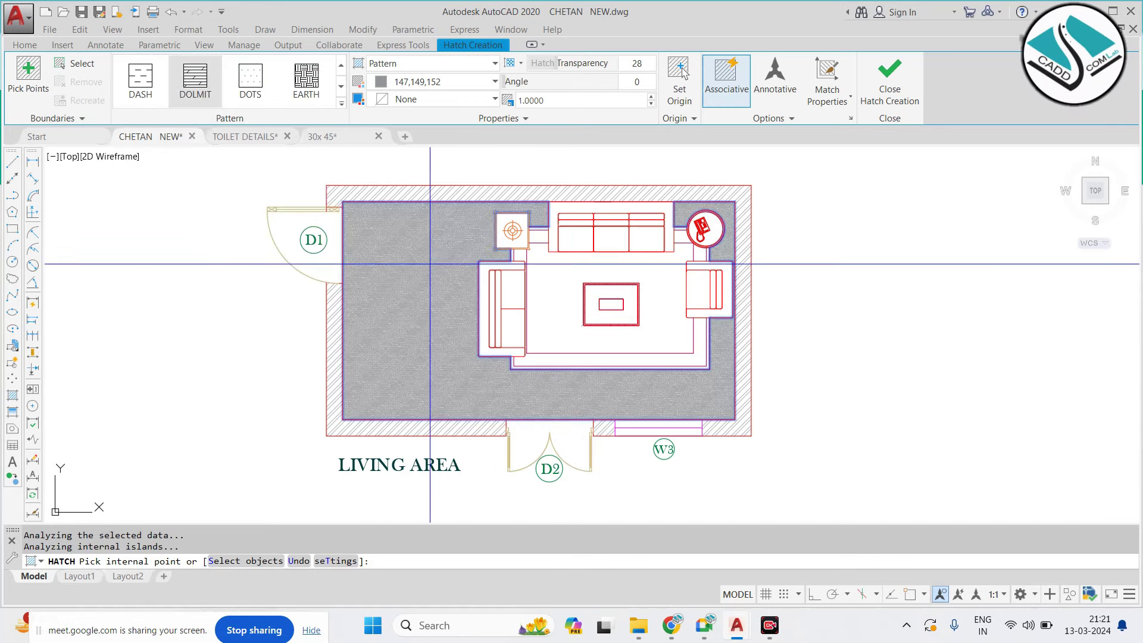
Set the floor hatch scale to 10
click(553, 100)
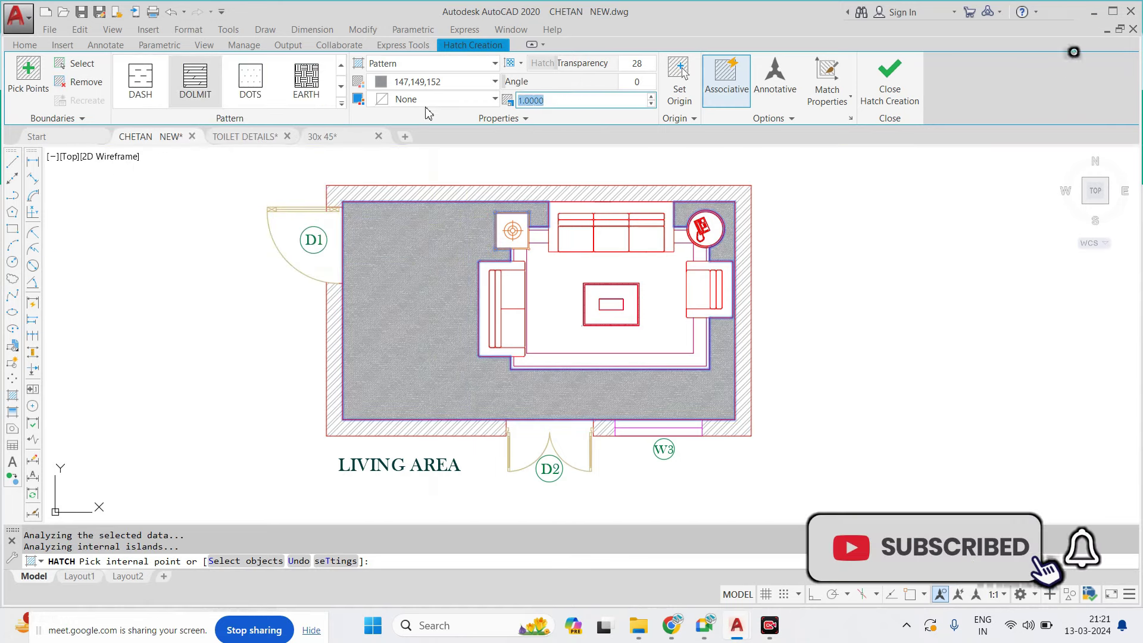
text(5)
key(Return)
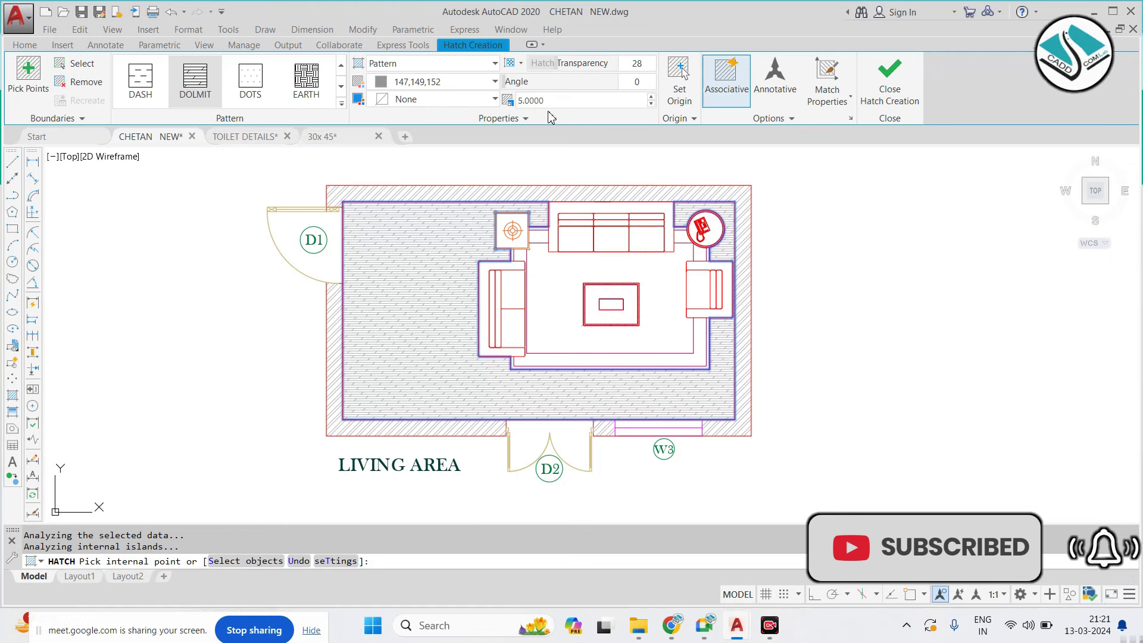
click(552, 100)
text(10)
key(Return)
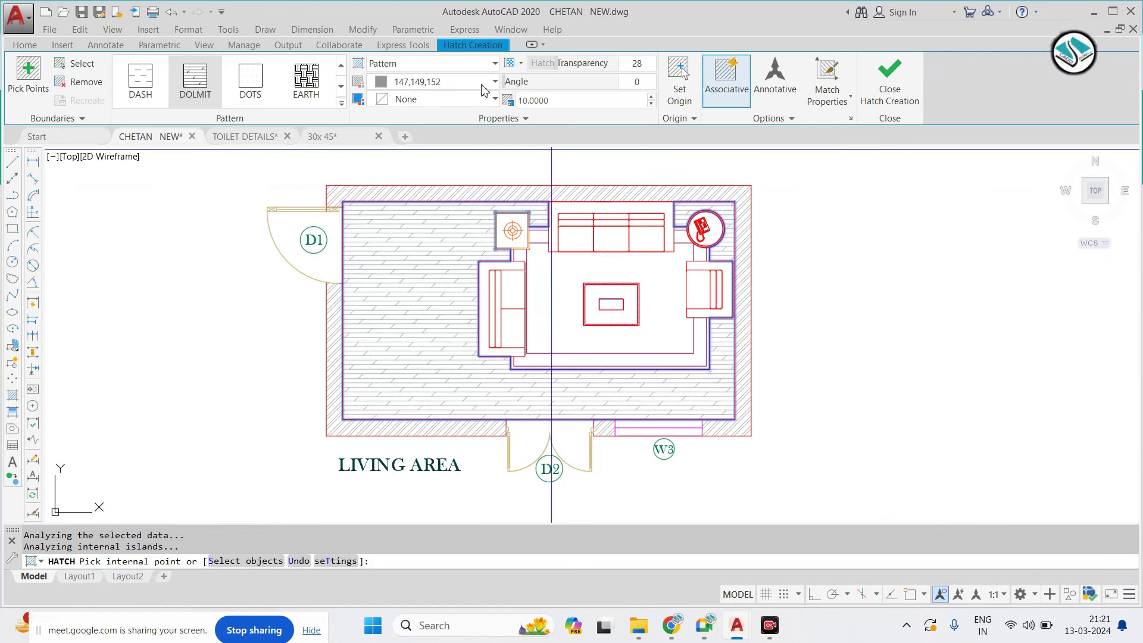
Colour the floor hatch dark blue 41,49,137, raise its transparency to 59, and finish the hatch
click(456, 88)
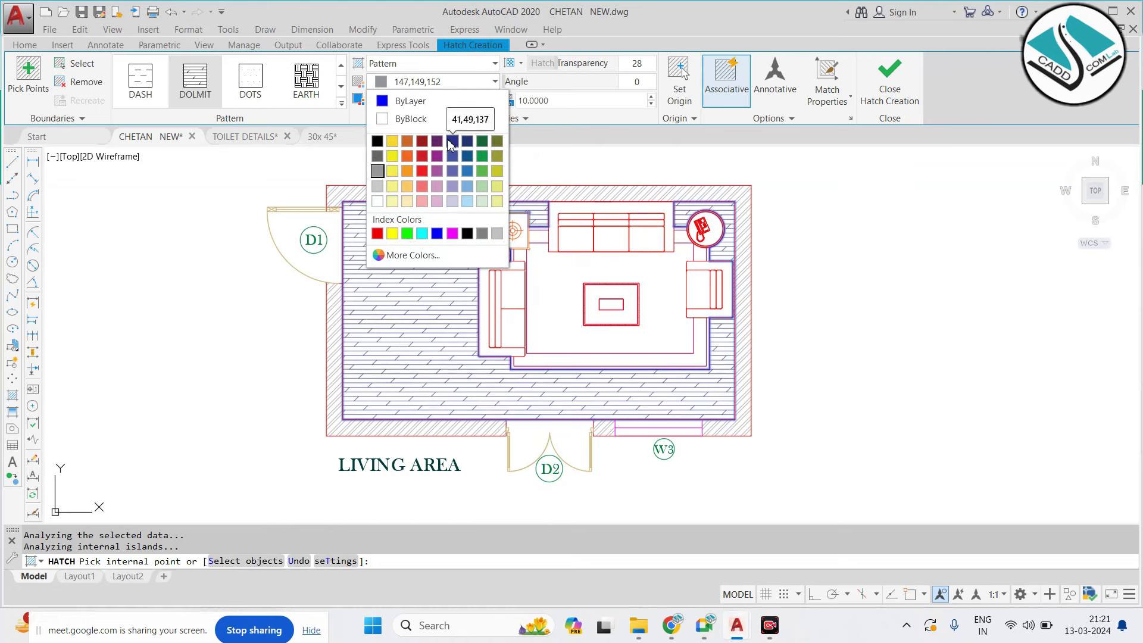
click(451, 142)
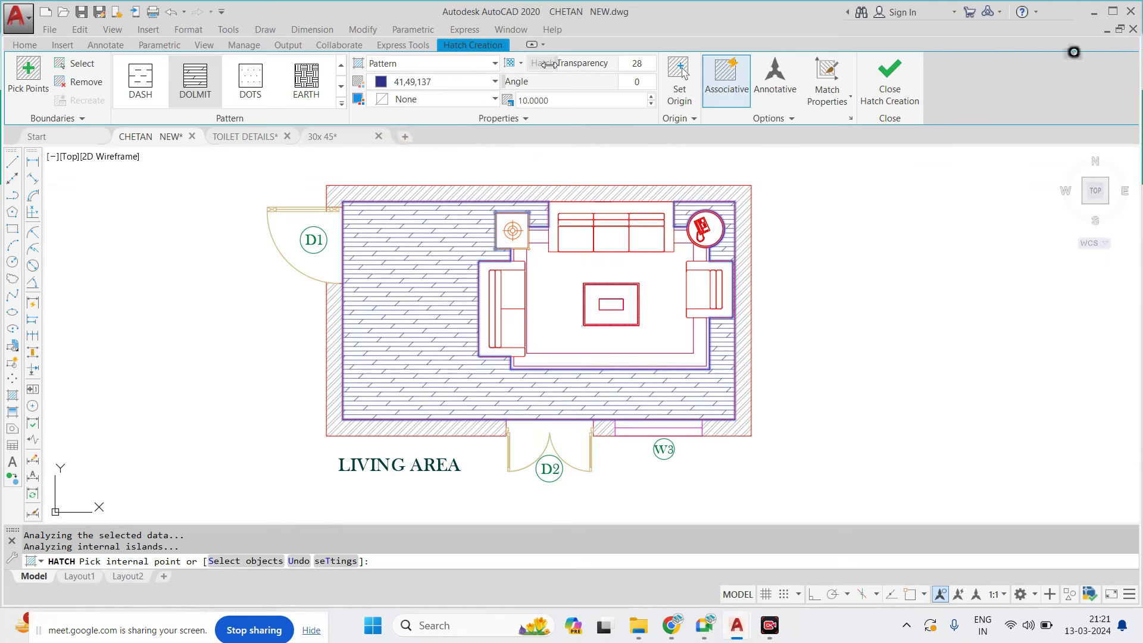
drag(532, 61, 576, 66)
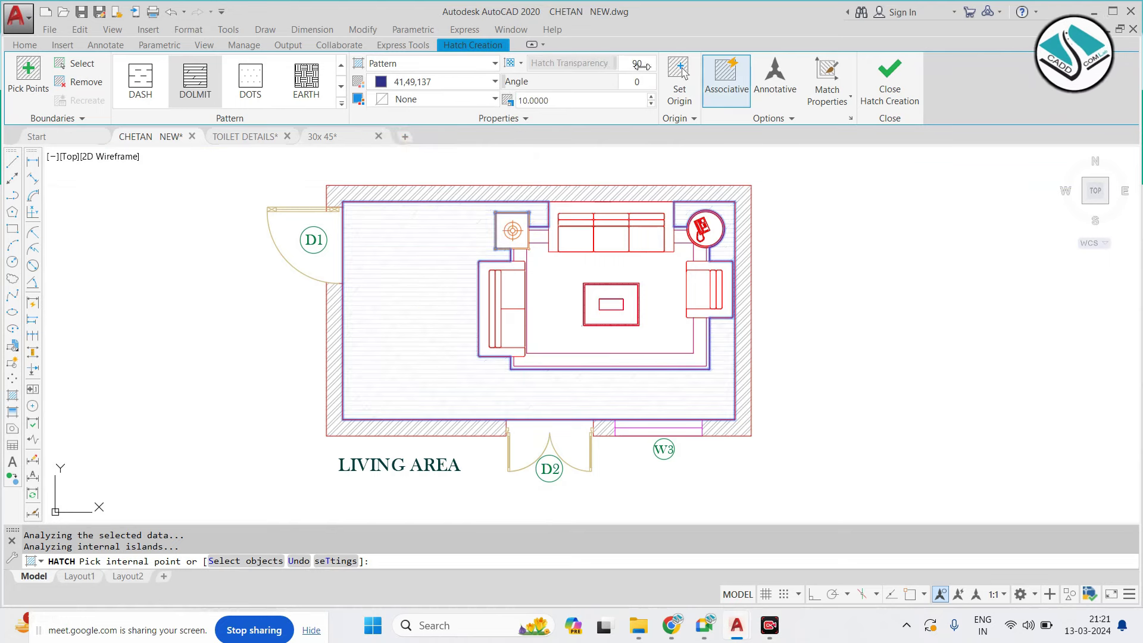
key(Escape)
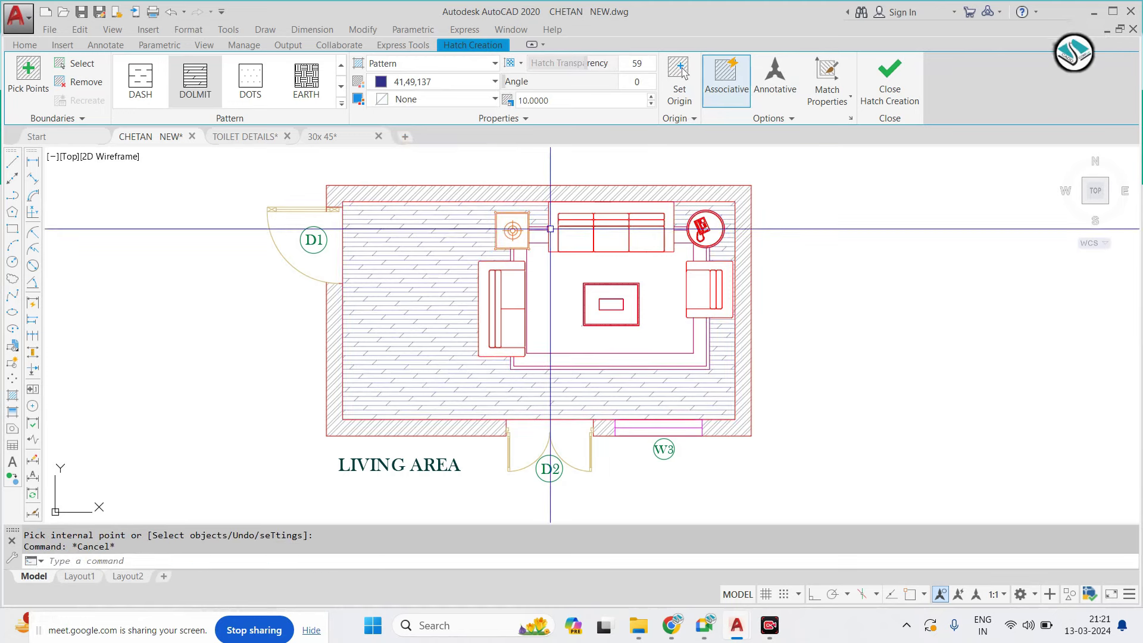
key(Escape)
middle_drag(579, 256, 556, 260)
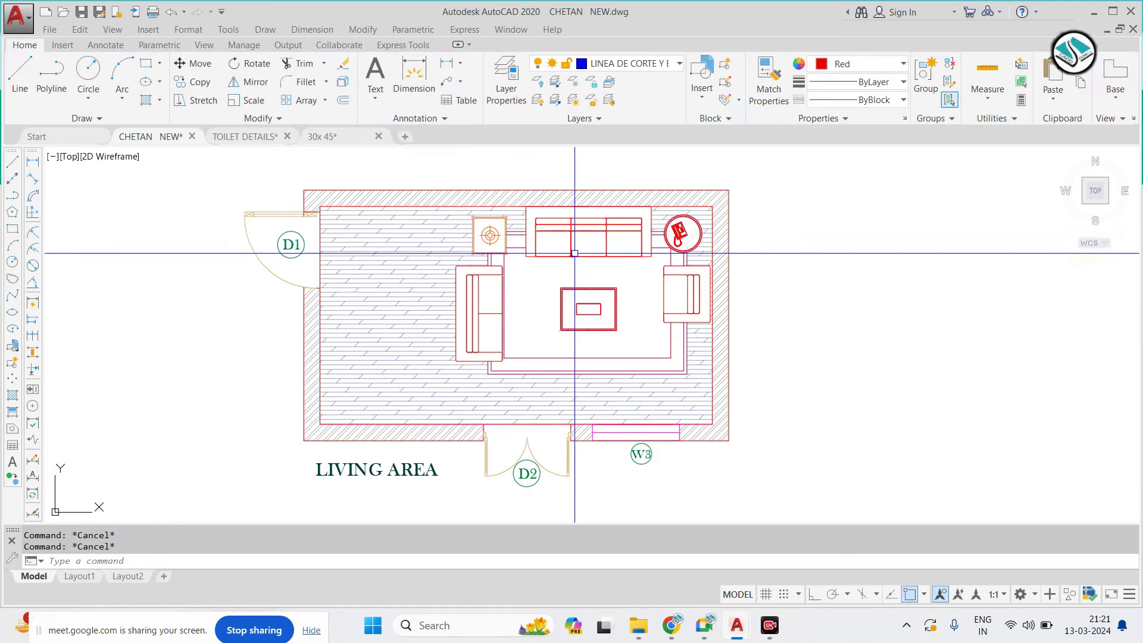
scroll(575, 253, up, 2)
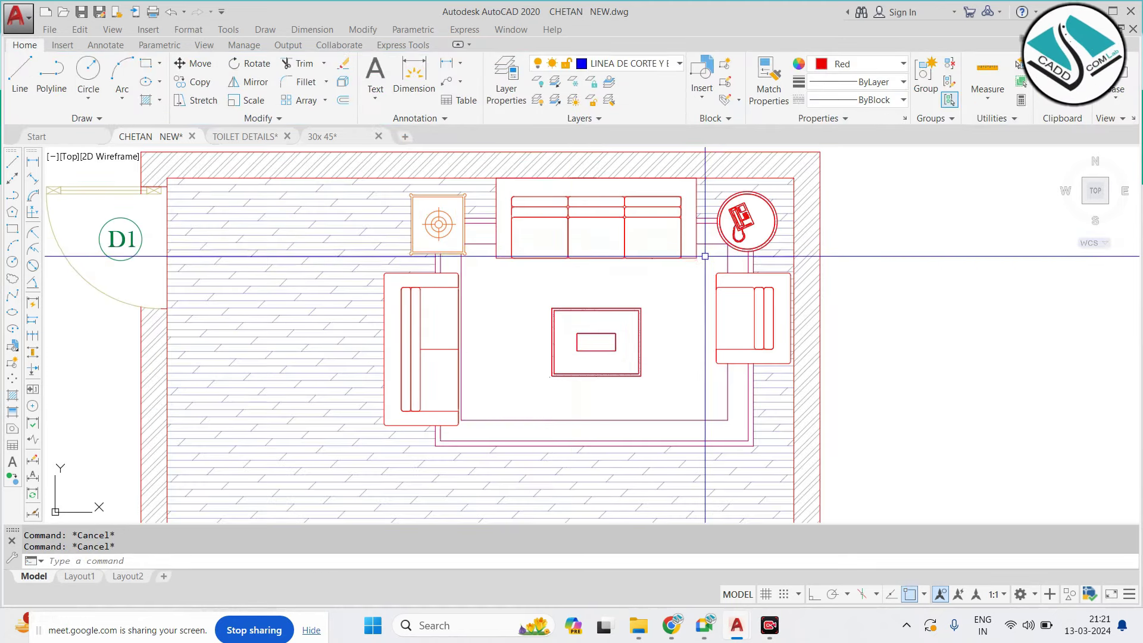
scroll(612, 252, down, 4)
scroll(601, 256, up, 2)
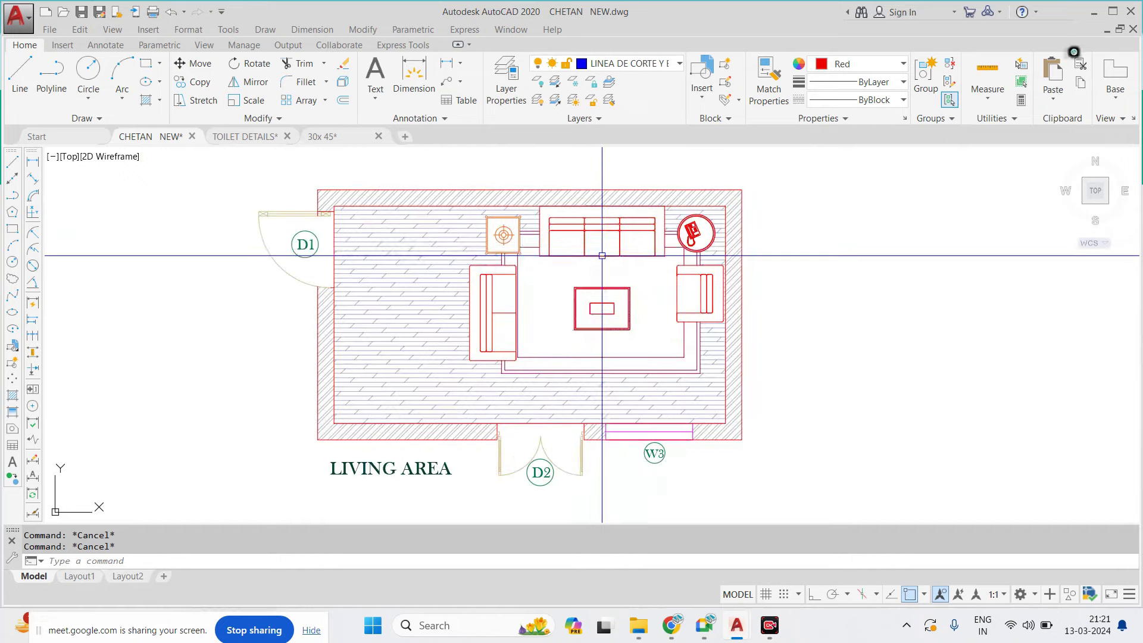
scroll(587, 255, down, 8)
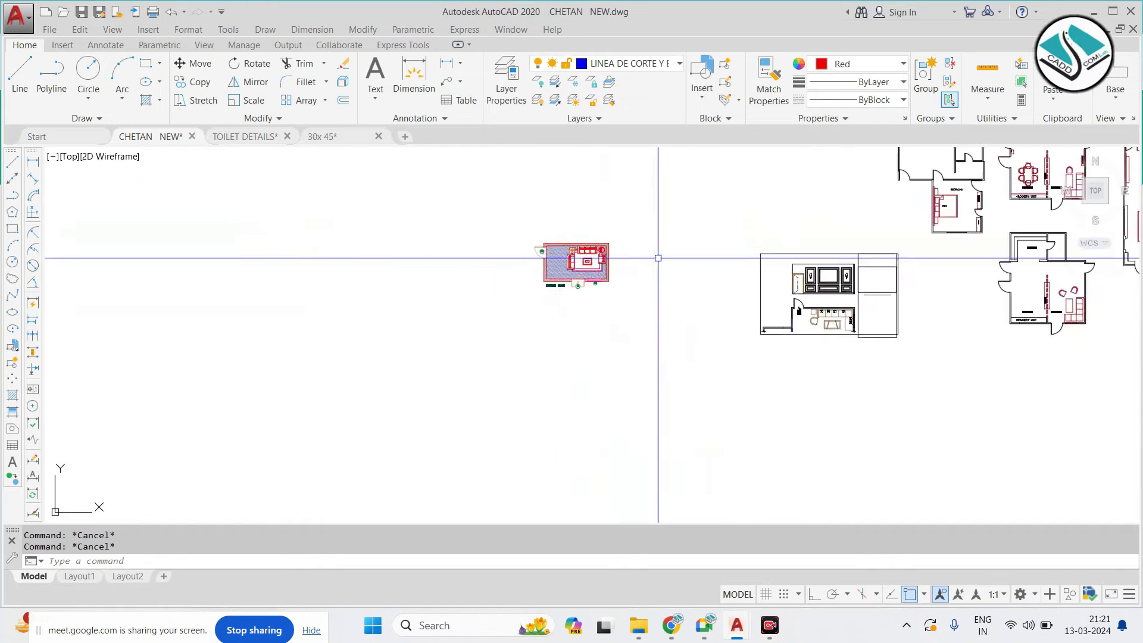
mouse_move(995, 213)
middle_down()
mouse_move(873, 231)
mouse_move(581, 332)
middle_up()
scroll(582, 332, up, 2)
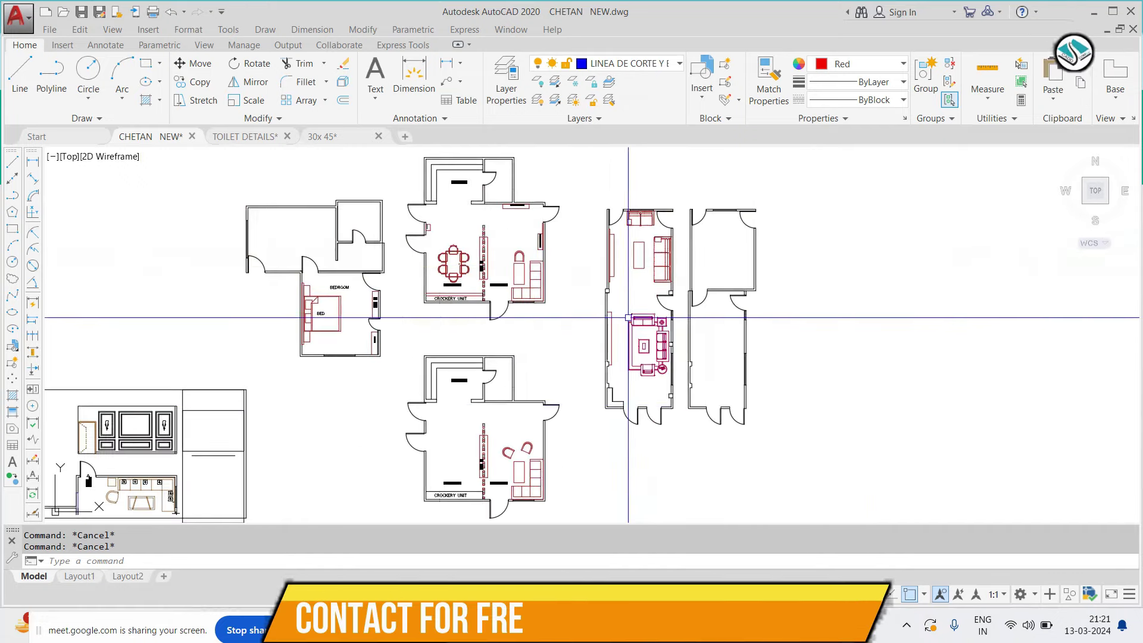
scroll(495, 442, up, 4)
scroll(495, 443, up, 2)
scroll(663, 314, down, 5)
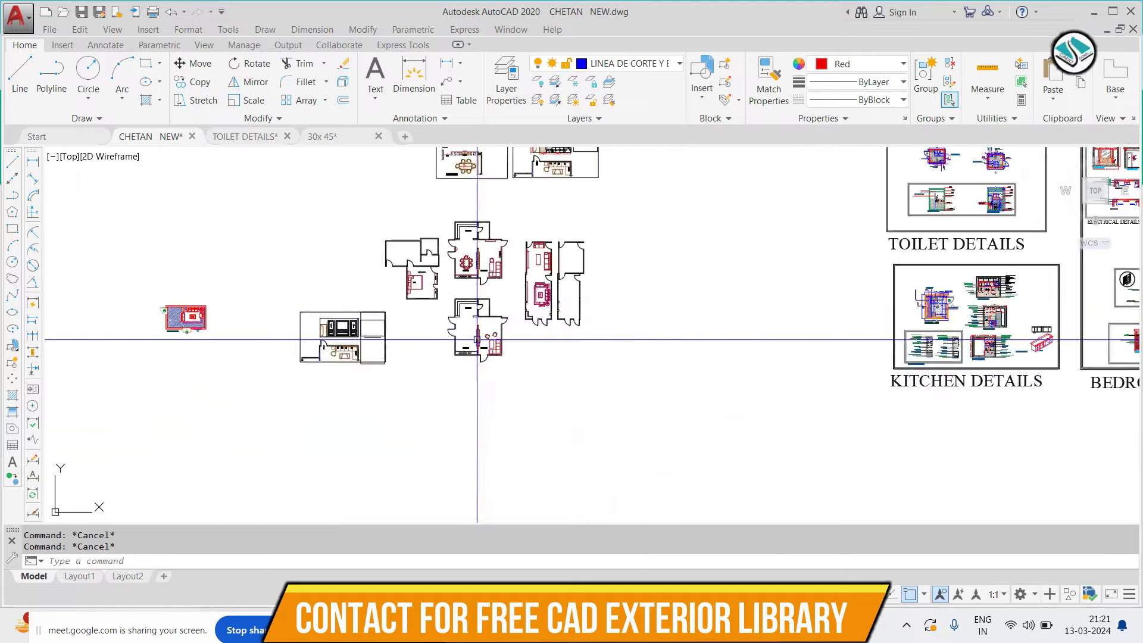
scroll(477, 247, down, 2)
scroll(756, 247, up, 3)
scroll(340, 247, up, 2)
scroll(91, 214, up, 5)
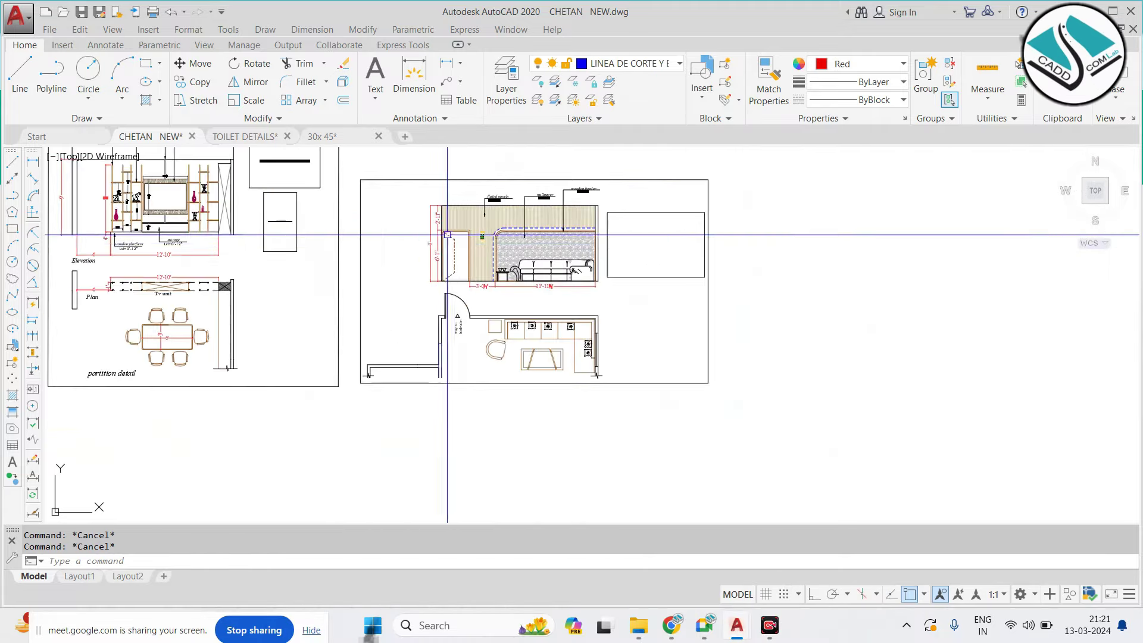
scroll(550, 241, up, 4)
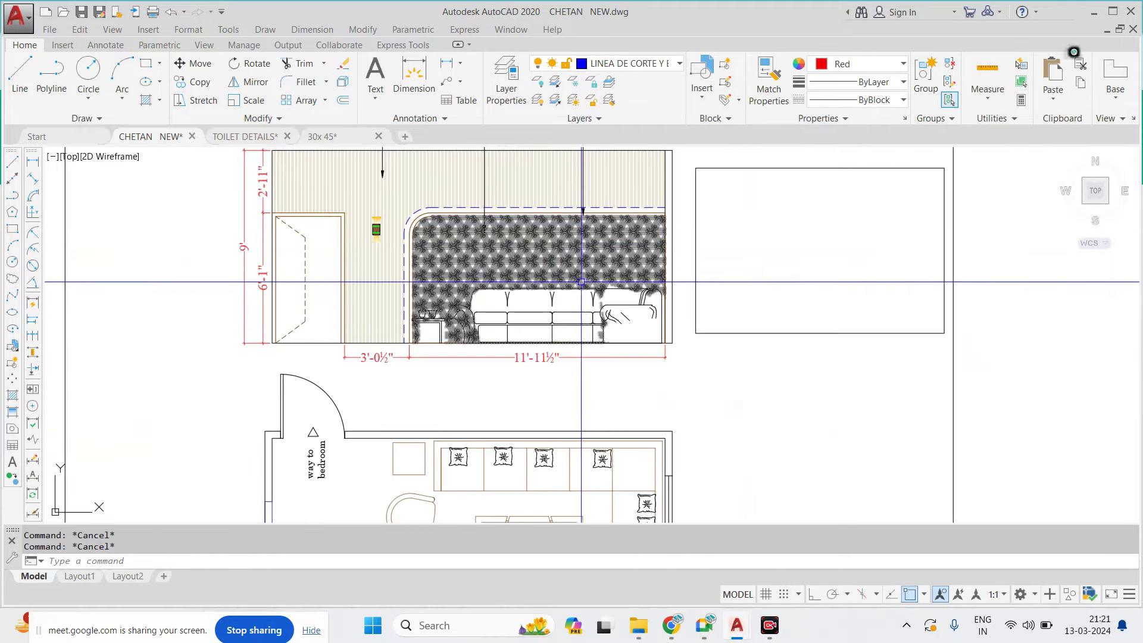
scroll(662, 249, down, 3)
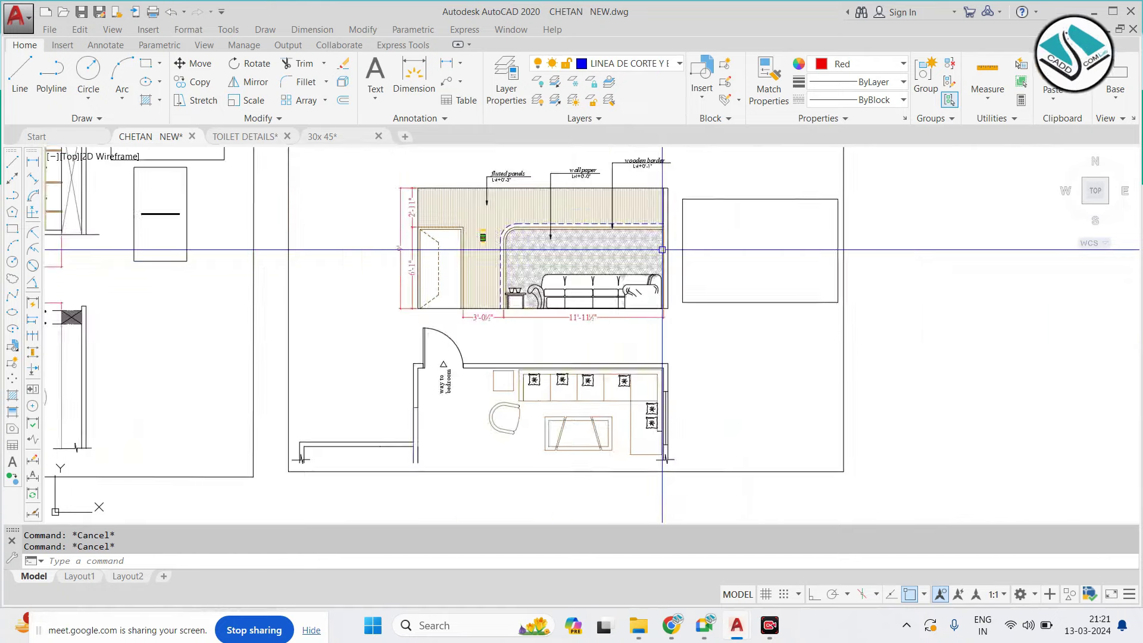
scroll(469, 301, down, 4)
scroll(470, 301, up, 5)
scroll(447, 292, up, 2)
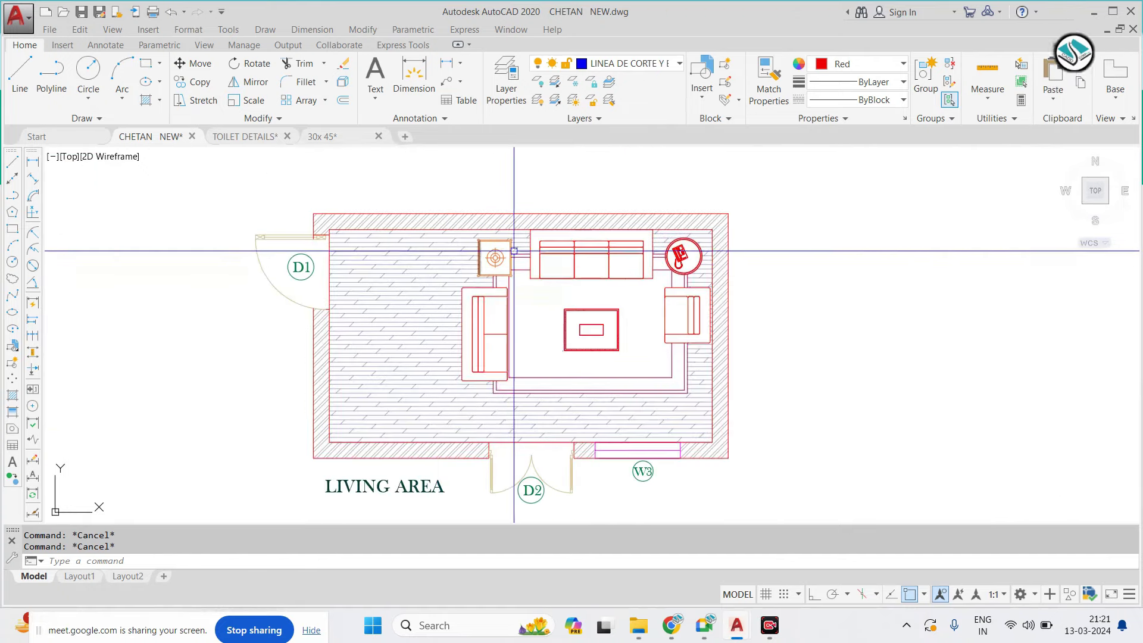
middle_drag(513, 253, 500, 250)
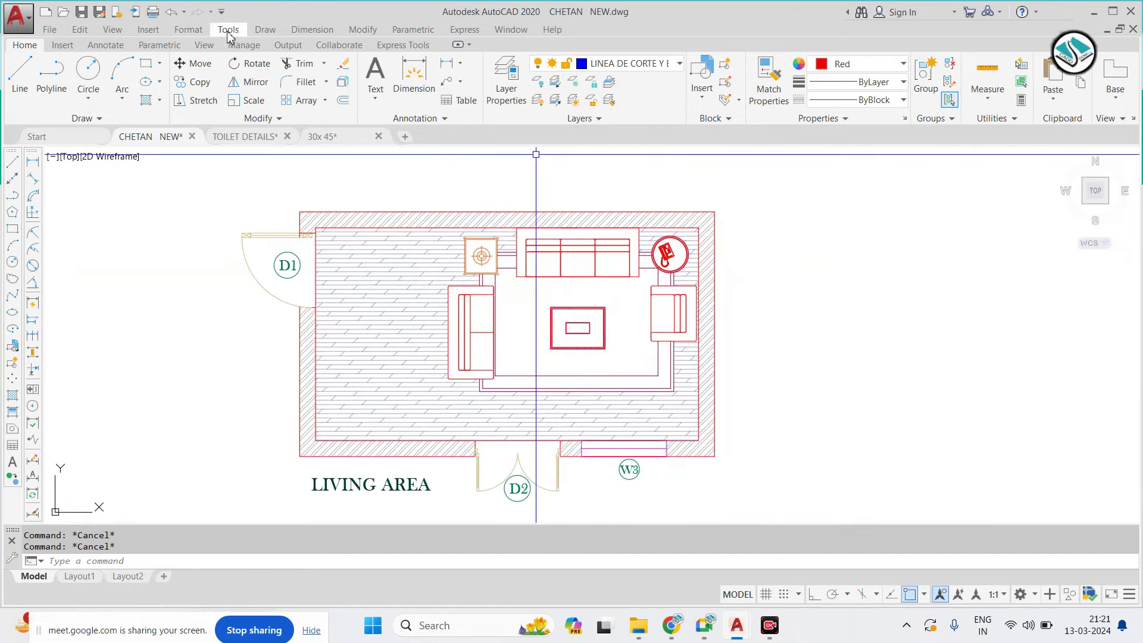
Add a 19'-6" linear dimension across the room's top wall corners, placed above the plan
click(312, 29)
click(322, 70)
scroll(242, 195, up, 4)
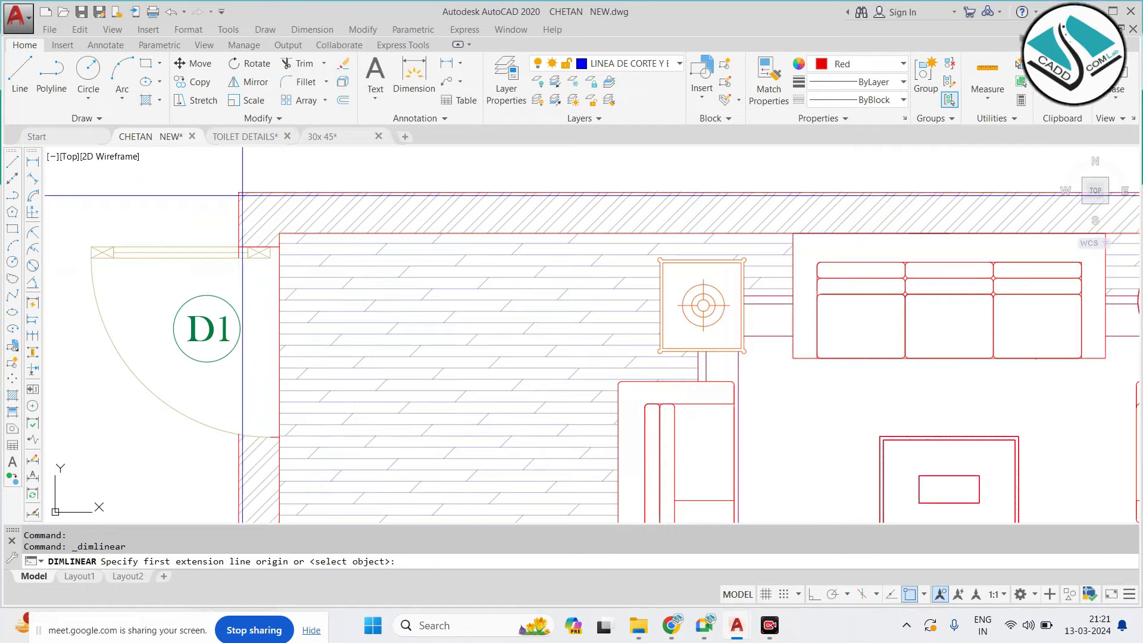
key(Escape)
key(Return)
click(238, 192)
scroll(238, 191, down, 4)
scroll(652, 213, up, 4)
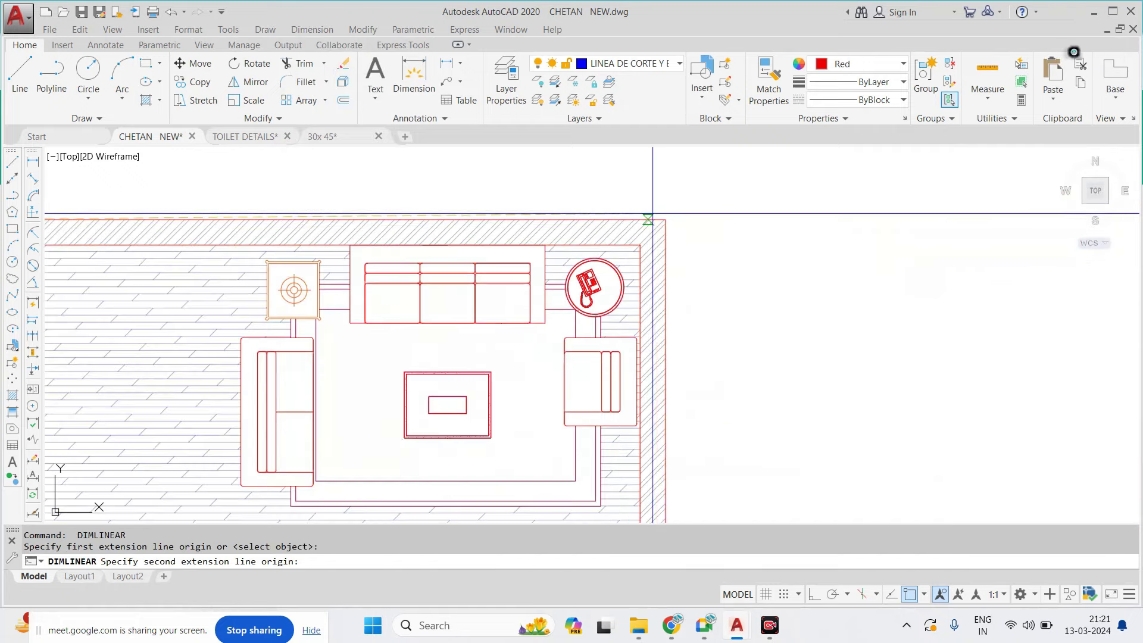
click(666, 219)
scroll(658, 219, down, 2)
click(467, 198)
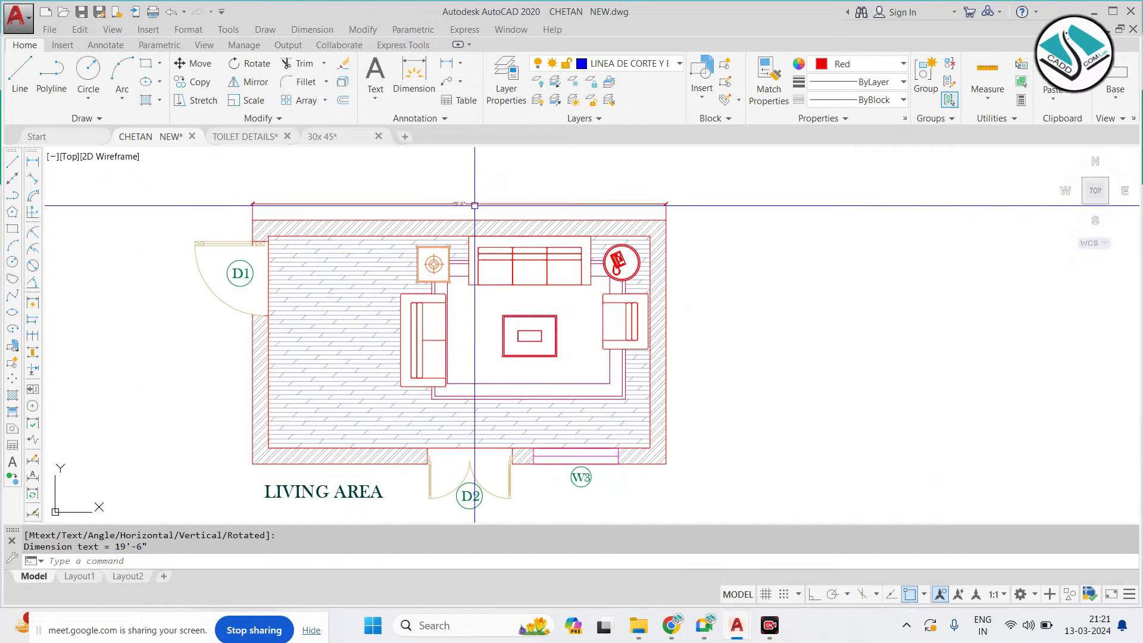
scroll(465, 196, up, 4)
Change the DIM dimension style's arrow size to 3"
text(d)
key(Return)
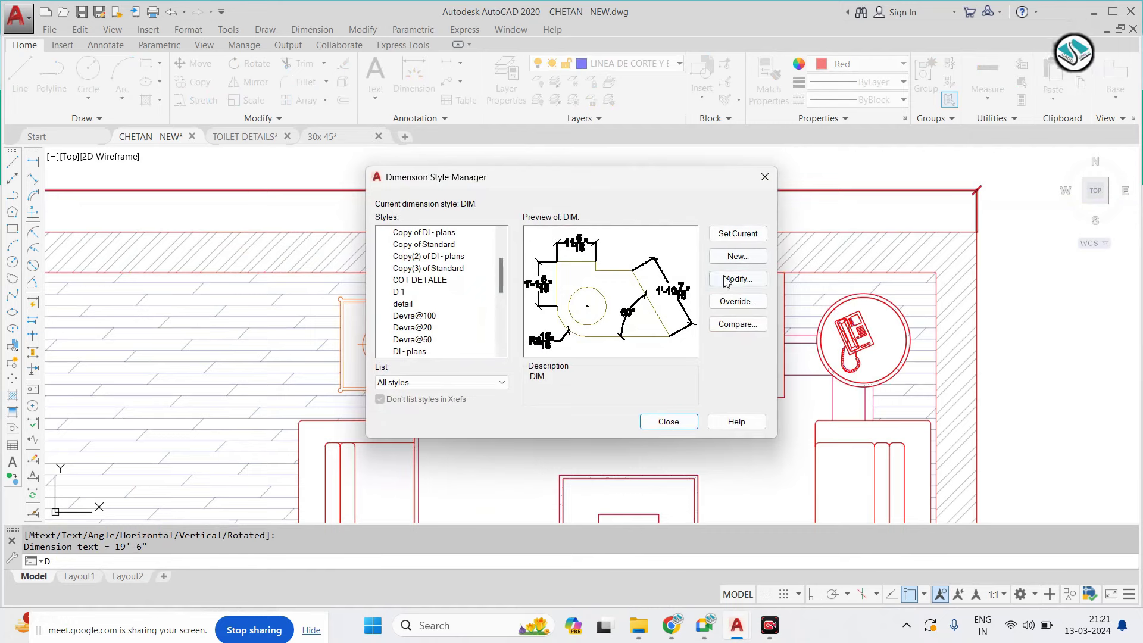
click(725, 280)
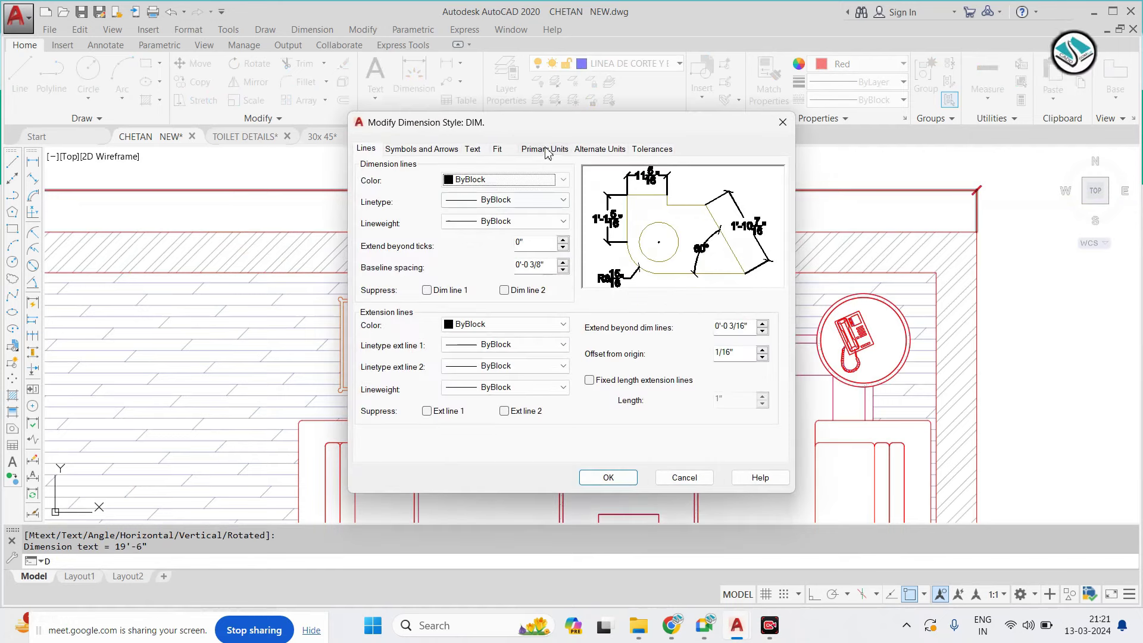
click(544, 149)
click(480, 150)
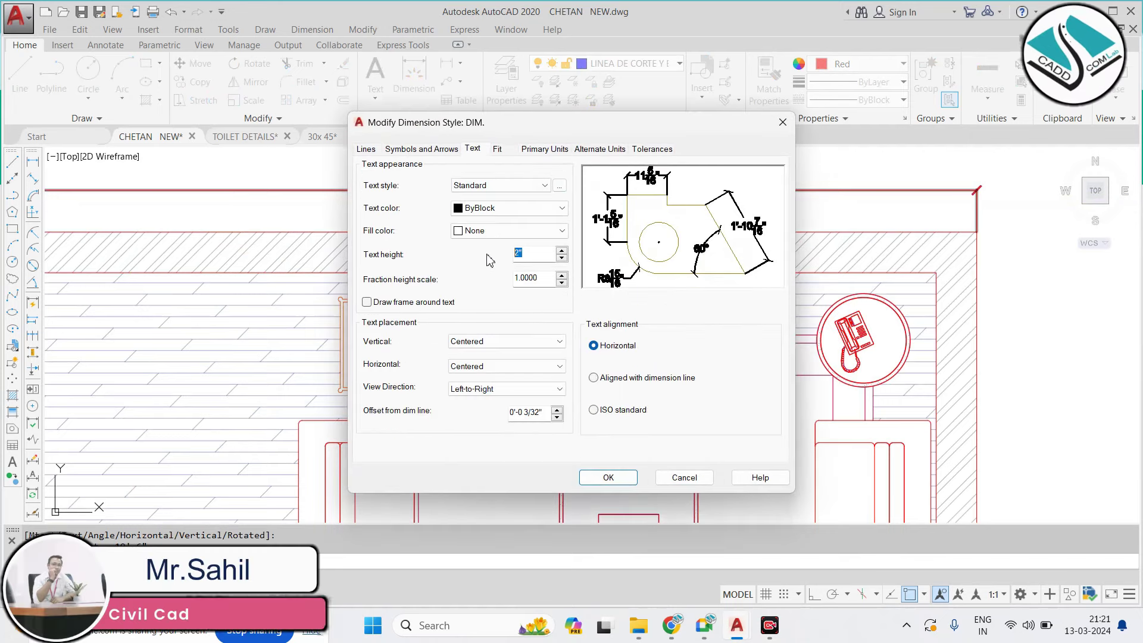
click(420, 150)
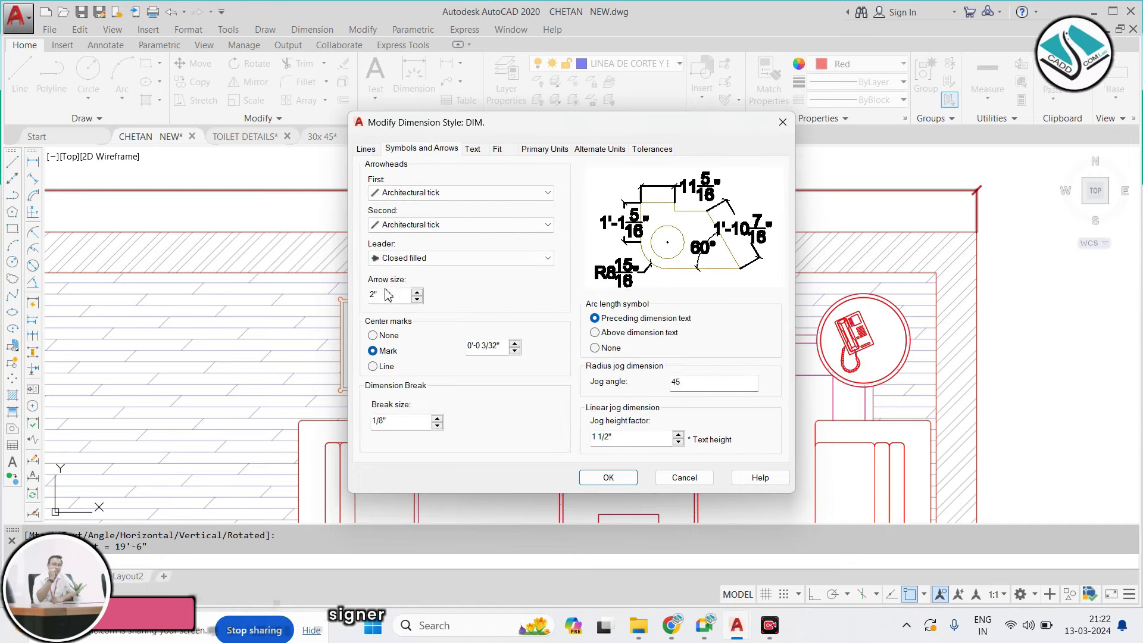
double_click(362, 298)
text(3)
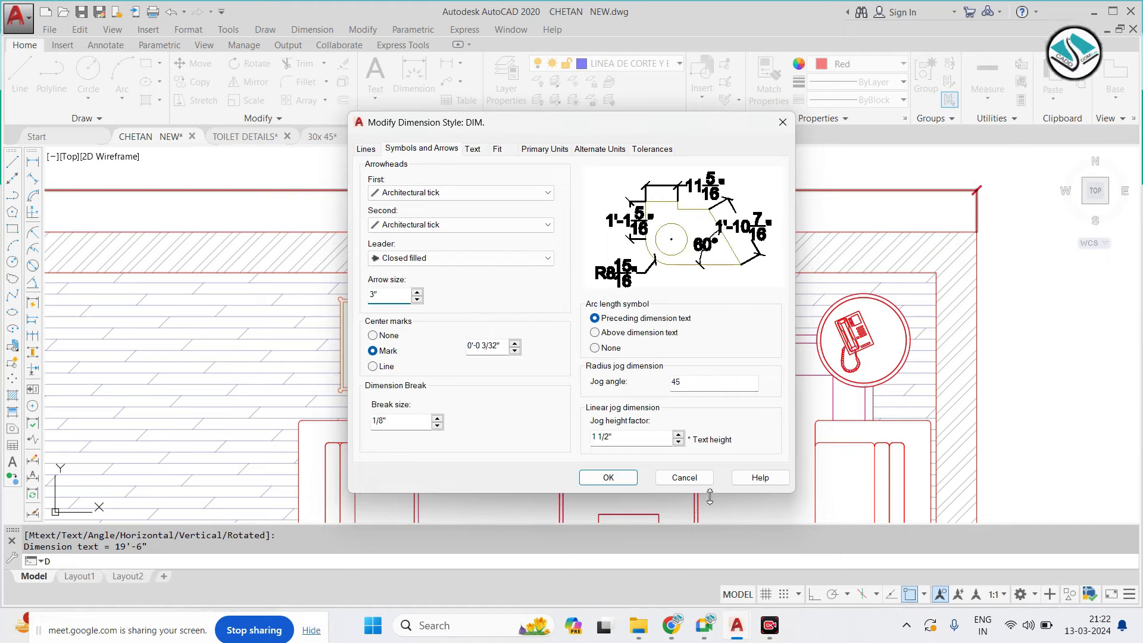
click(628, 479)
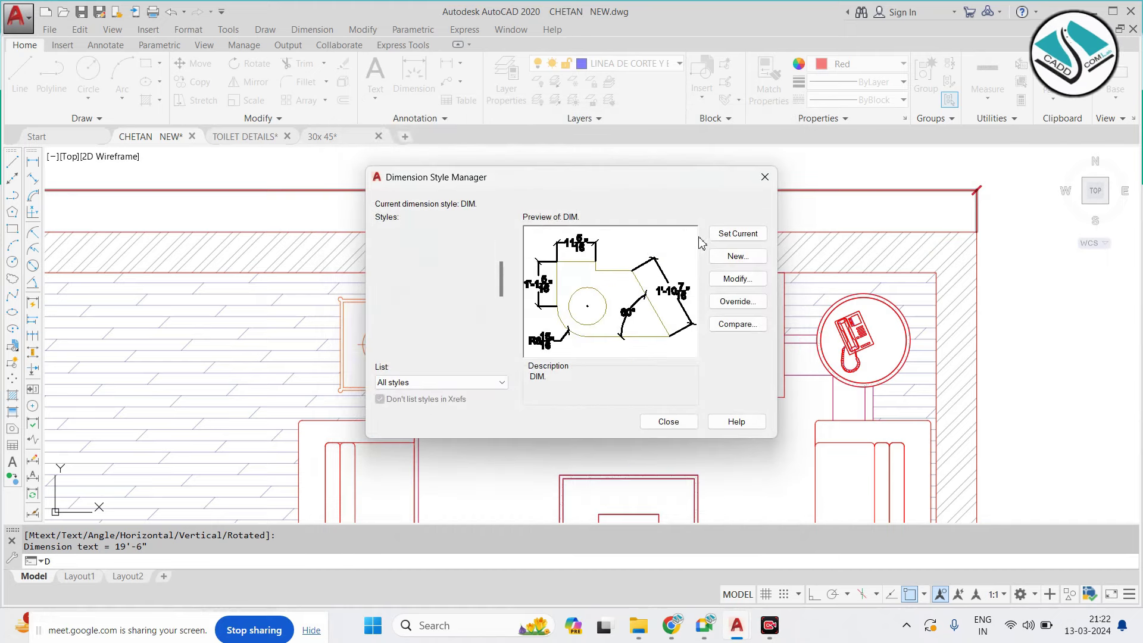
click(669, 421)
scroll(486, 252, down, 3)
key(Escape)
key(Escape)
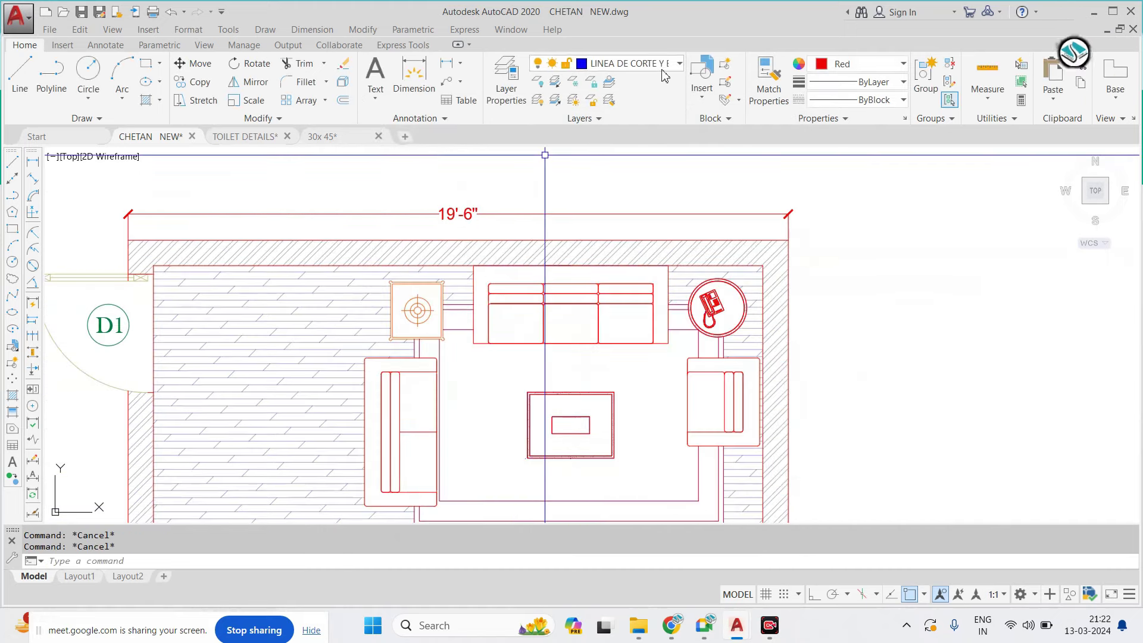
Set the object colour to ByLayer and erase the old 19'-6" width dimension
click(832, 66)
click(854, 88)
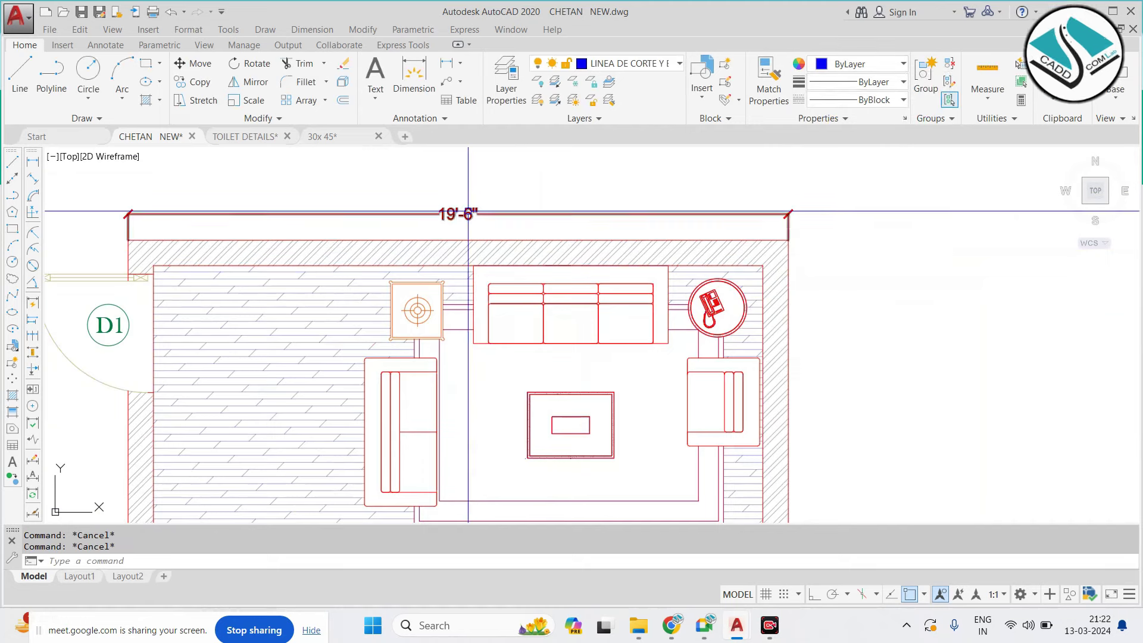
click(810, 200)
click(714, 229)
text(e)
key(Return)
Redraw the 19'-6" linear dimension across the room's top corners
click(312, 29)
click(320, 70)
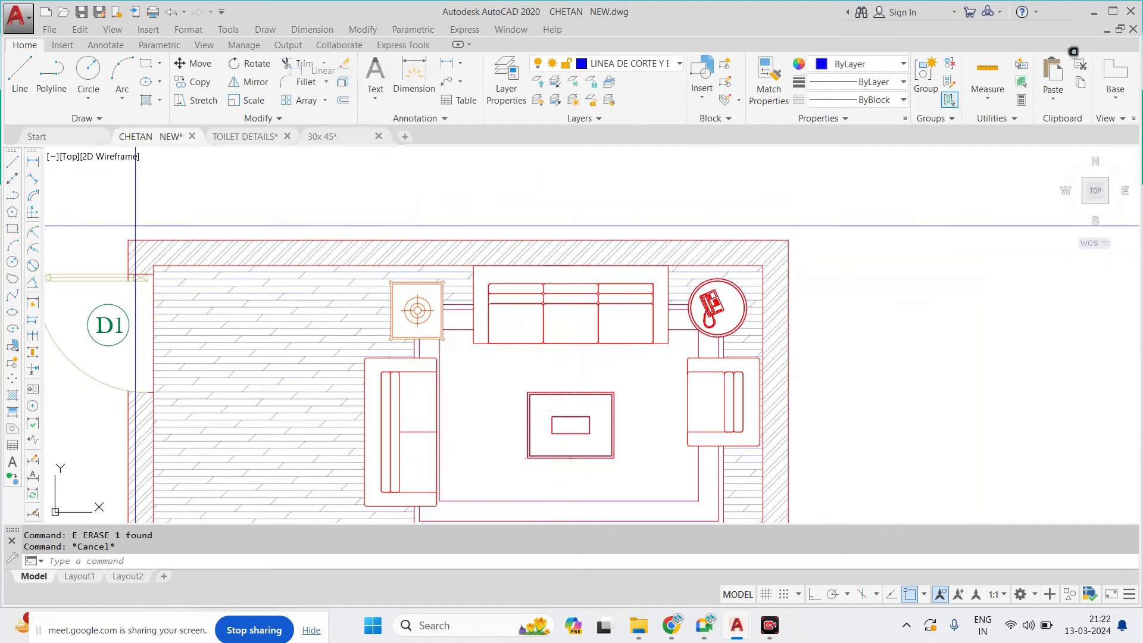
click(128, 241)
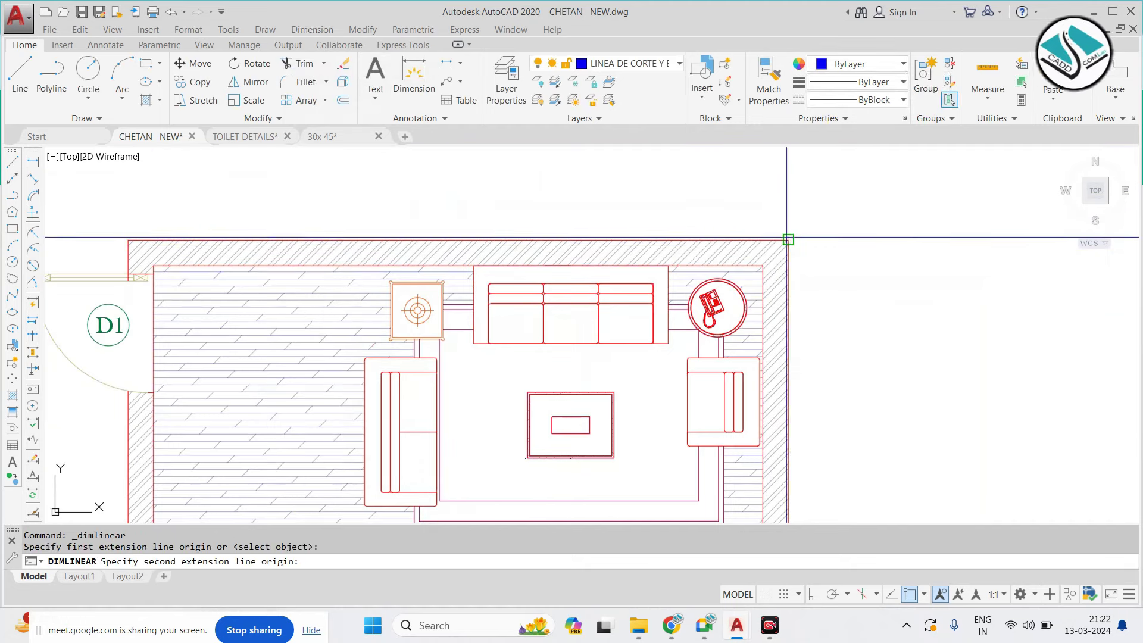
click(768, 239)
click(774, 215)
Add an 11'-6" linear dimension along the room's right wall
key(Escape)
key(Return)
click(788, 240)
middle_drag(774, 417, 662, 189)
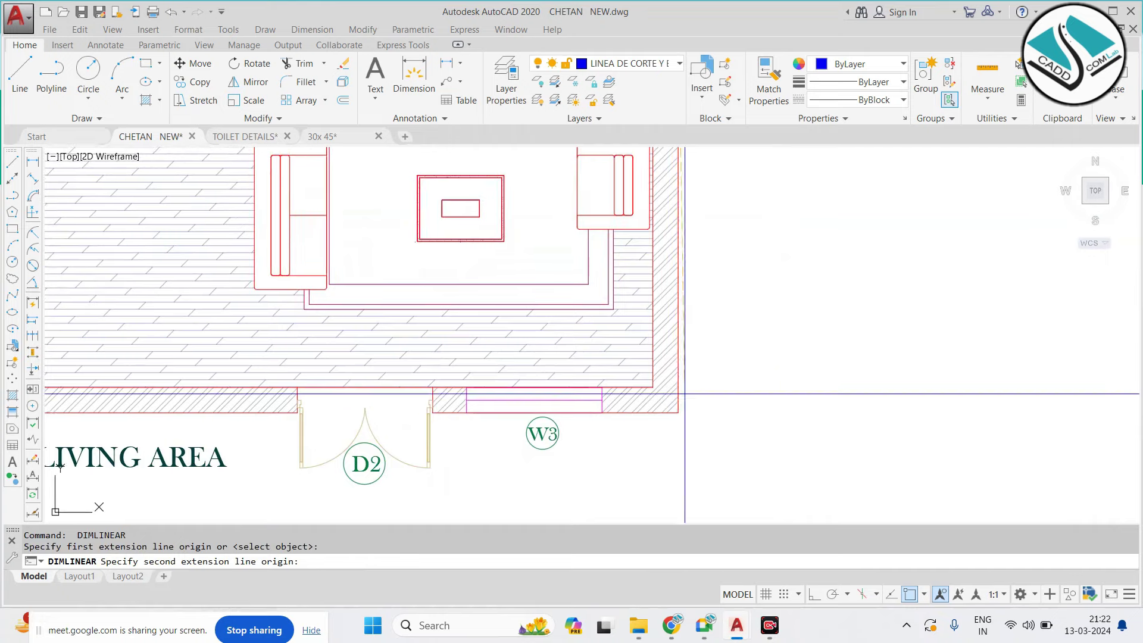
click(677, 411)
click(722, 409)
scroll(690, 316, down, 4)
scroll(575, 234, up, 3)
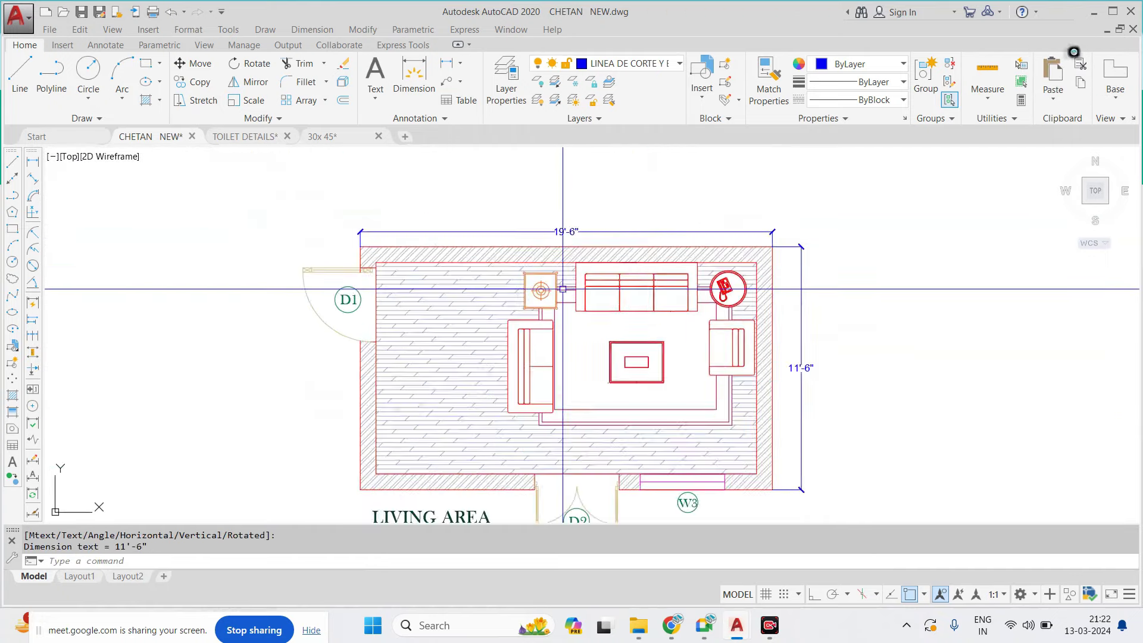
scroll(503, 226, up, 3)
scroll(500, 235, up, 3)
key(Escape)
key(Return)
Dimension the lamp box with 1'-8 3/16" on its left side and 1'-6 9/16" across its top
click(479, 235)
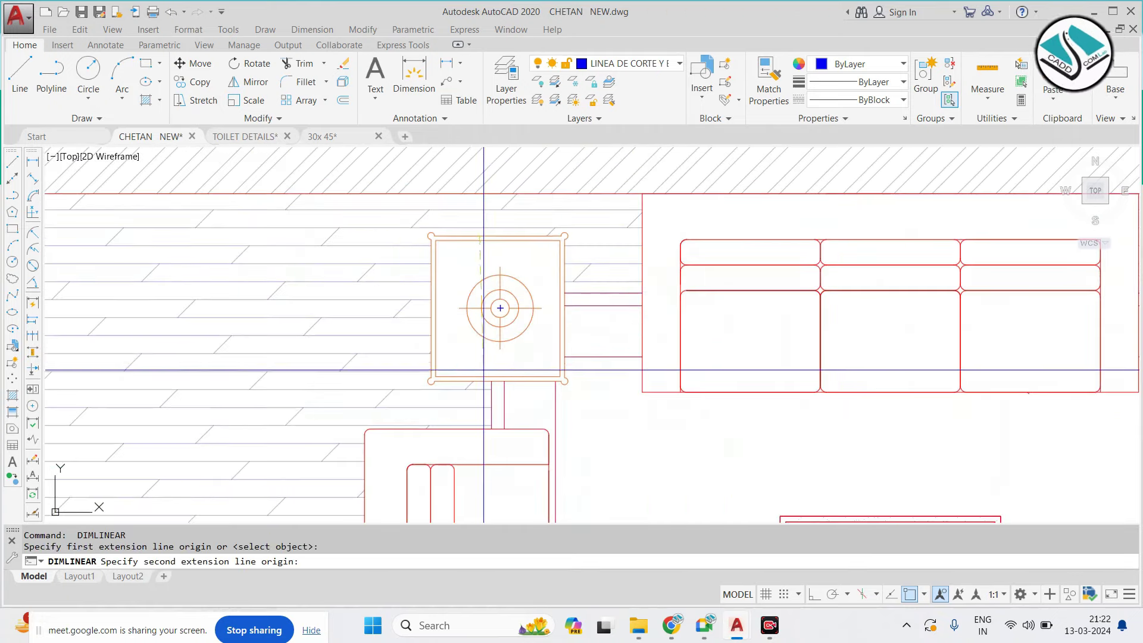
click(479, 381)
click(367, 325)
key(Escape)
key(Return)
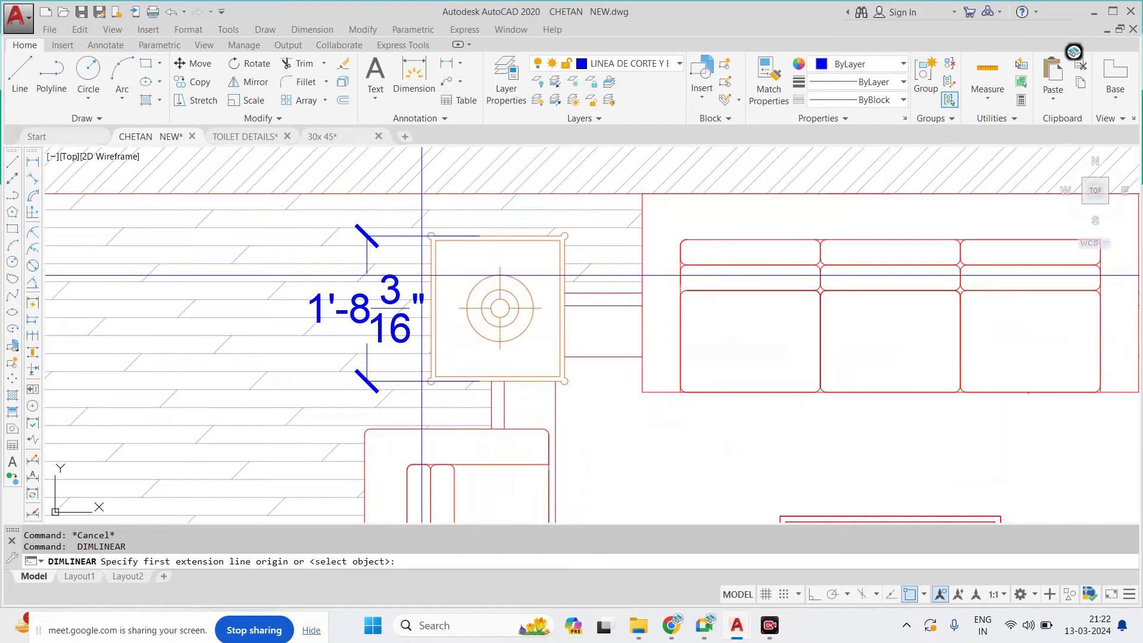
click(431, 276)
click(563, 276)
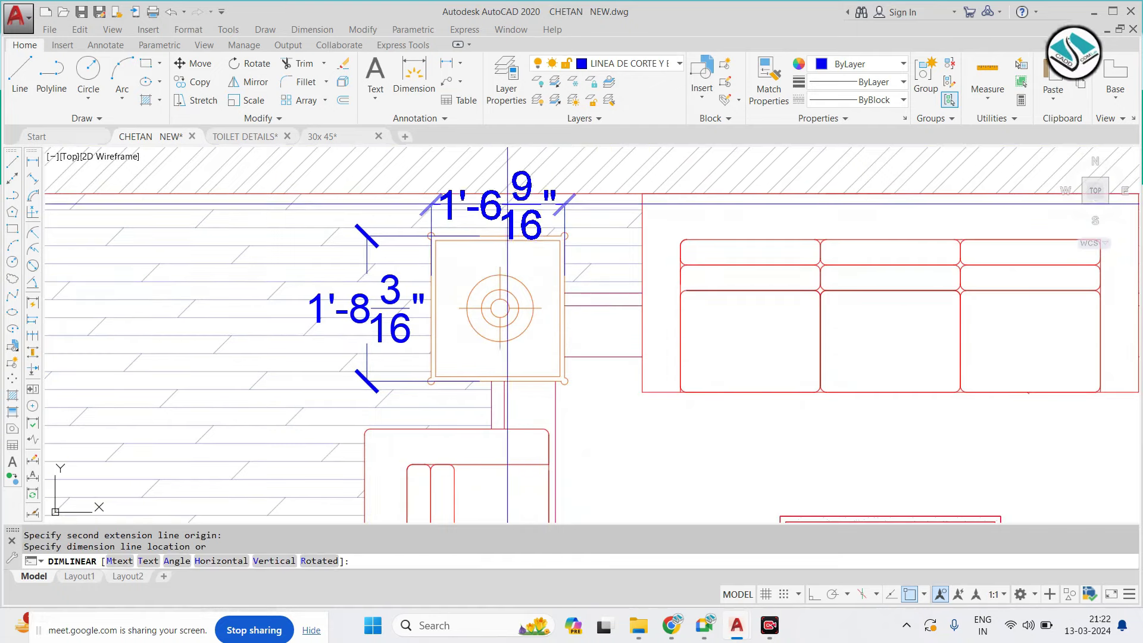
click(500, 192)
Dimension the sofa's 5'-9" length below it
middle_drag(643, 270, 535, 266)
key(Escape)
key(Return)
click(536, 265)
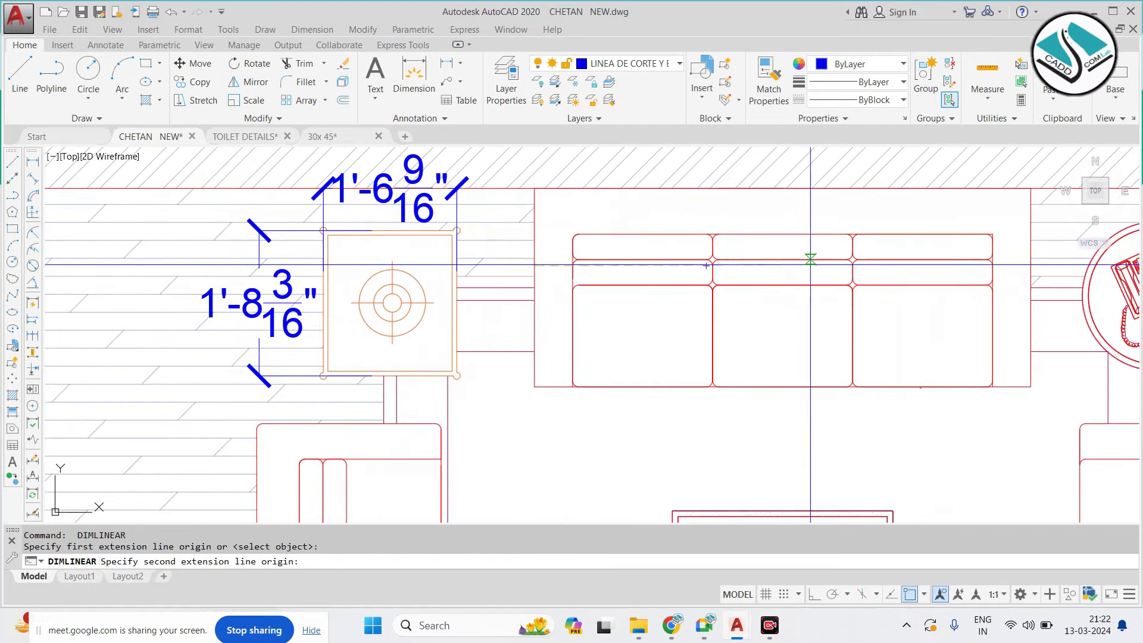
middle_drag(809, 258, 654, 259)
click(875, 268)
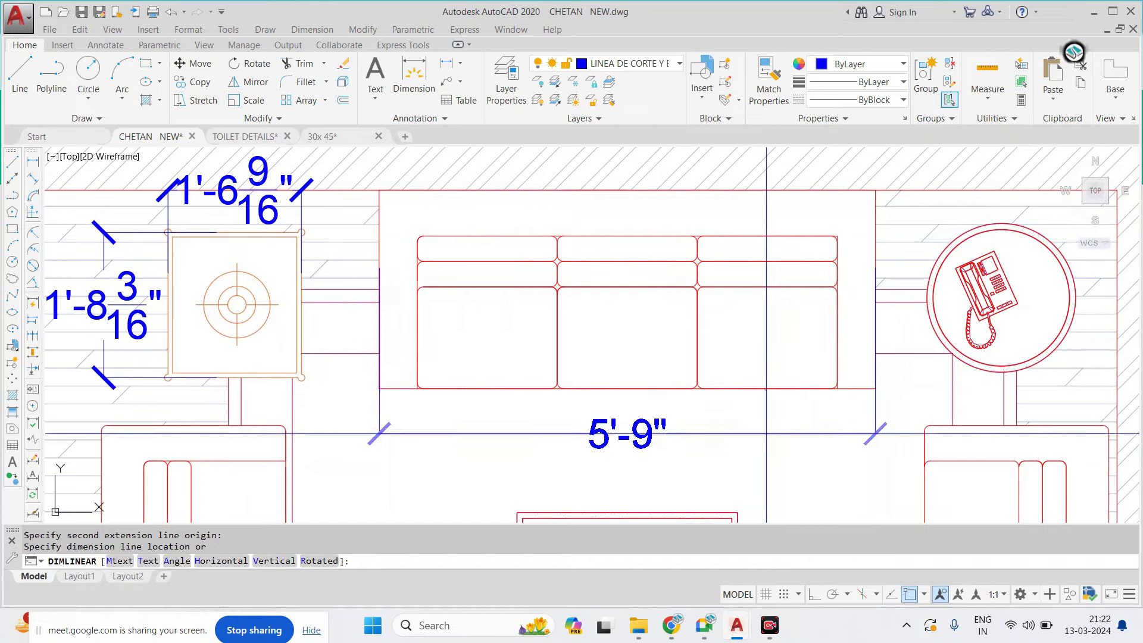
click(821, 434)
Add the 2'-3 13/16" dimension across the sofa's depth
key(Return)
click(775, 191)
click(775, 389)
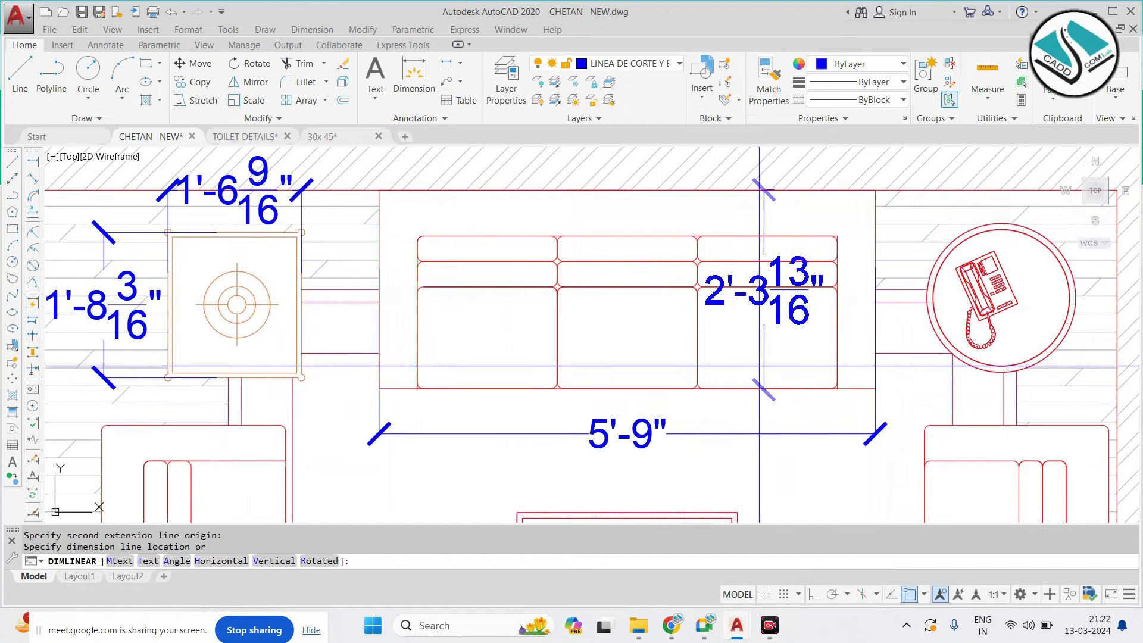
scroll(453, 331, down, 1)
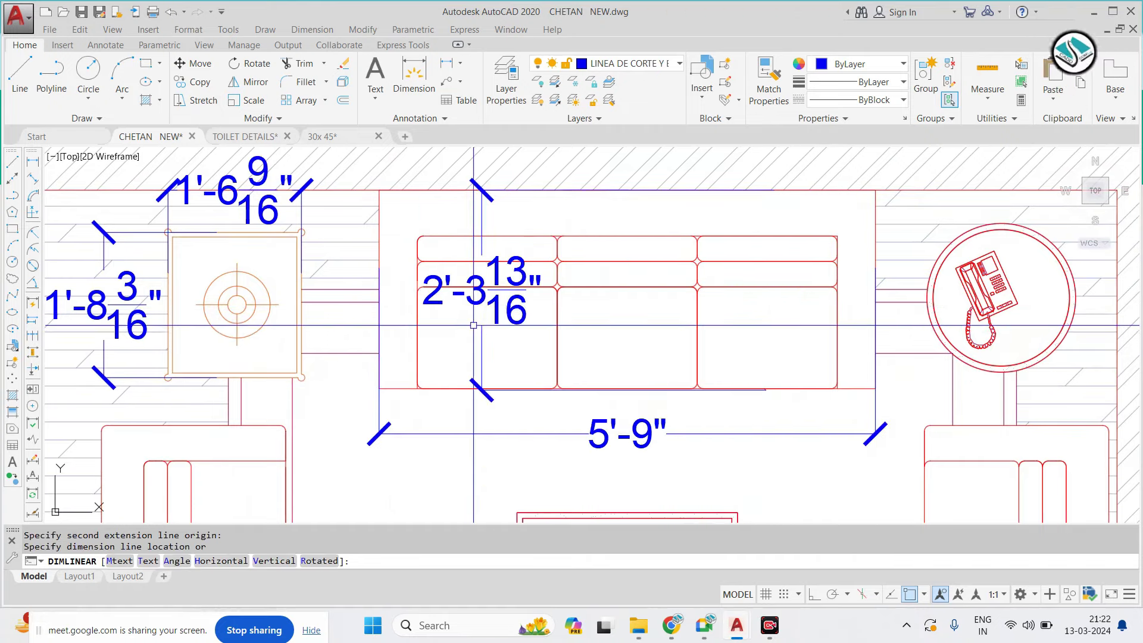
click(428, 331)
scroll(535, 268, down, 3)
scroll(583, 244, up, 4)
Dimension the phone clearances: 2'-9 9/16" above and 2'-8 11/16" to its right
key(Escape)
key(Return)
click(584, 245)
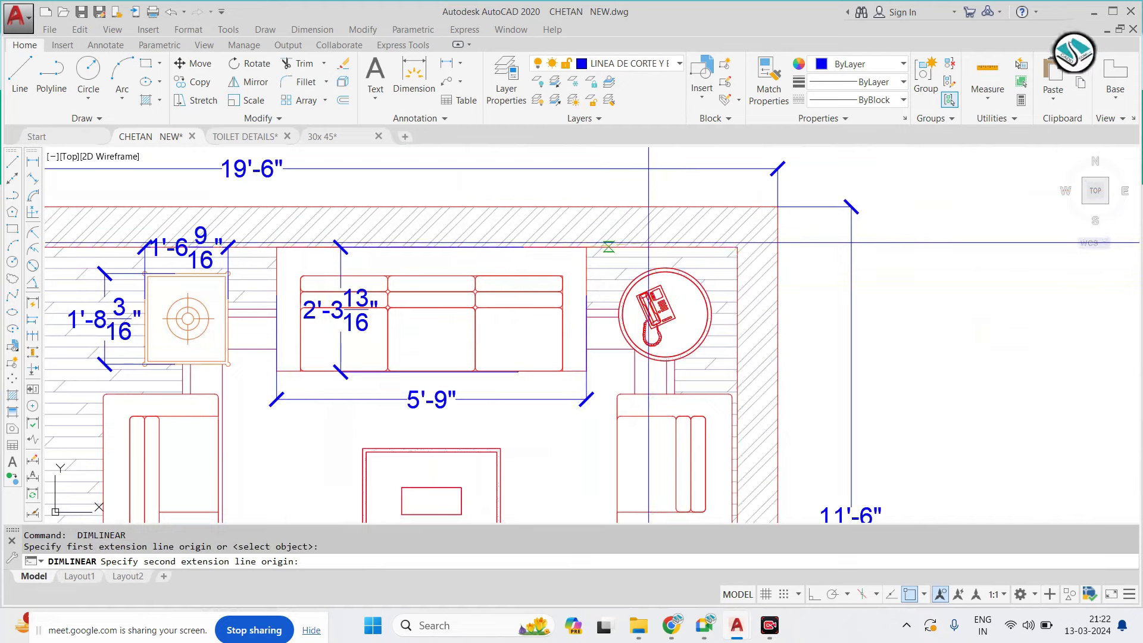
click(737, 247)
key(Return)
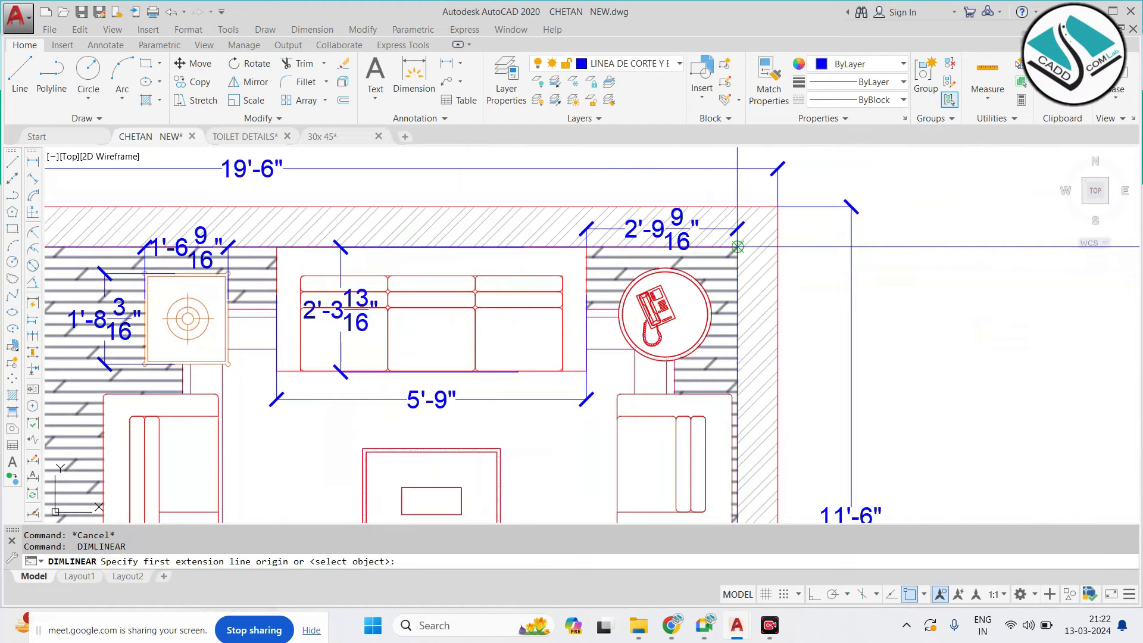
click(738, 379)
key(Escape)
key(Return)
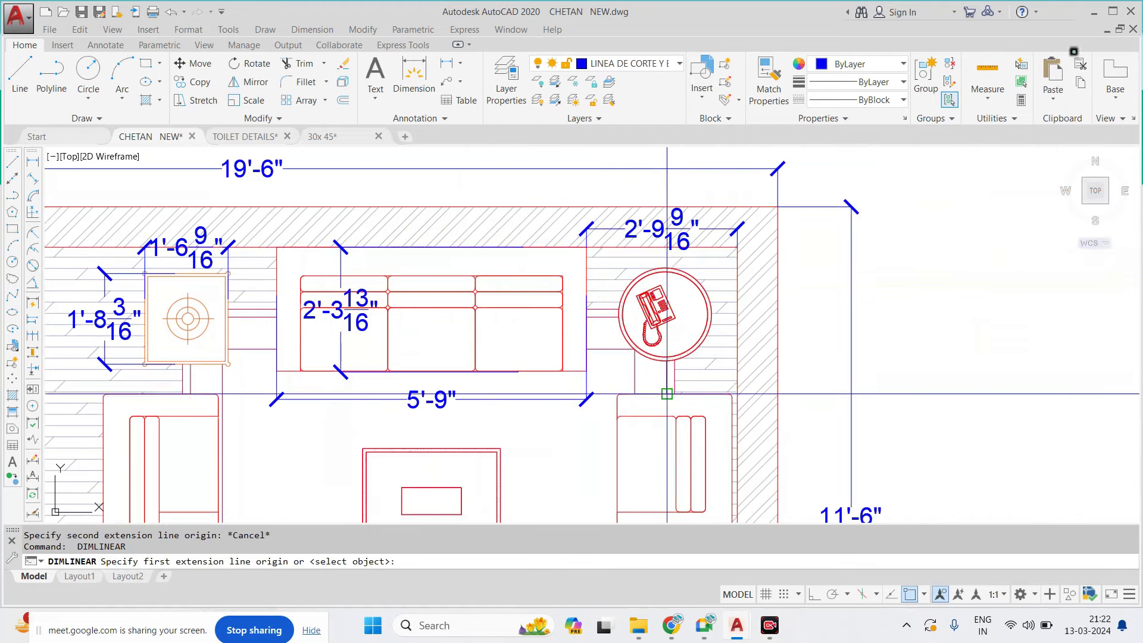
click(657, 247)
click(667, 394)
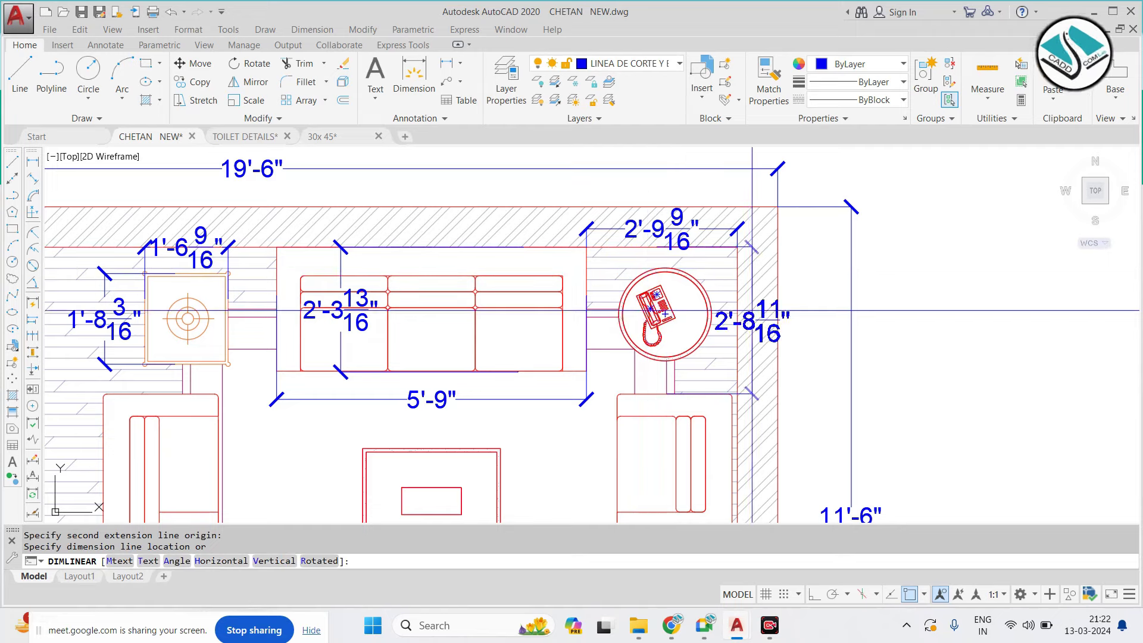
click(806, 297)
scroll(701, 256, down, 2)
scroll(651, 244, up, 5)
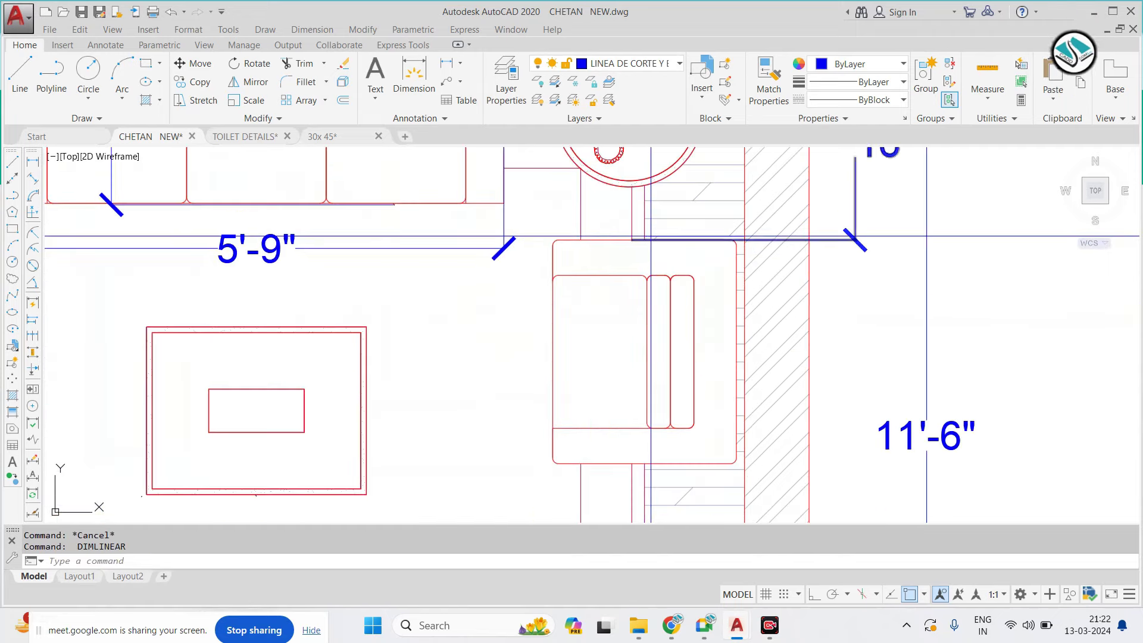
Dimension the right armchair at 2'-7 3/16" and its 2'-2" gap to the table
key(Return)
click(651, 244)
click(644, 463)
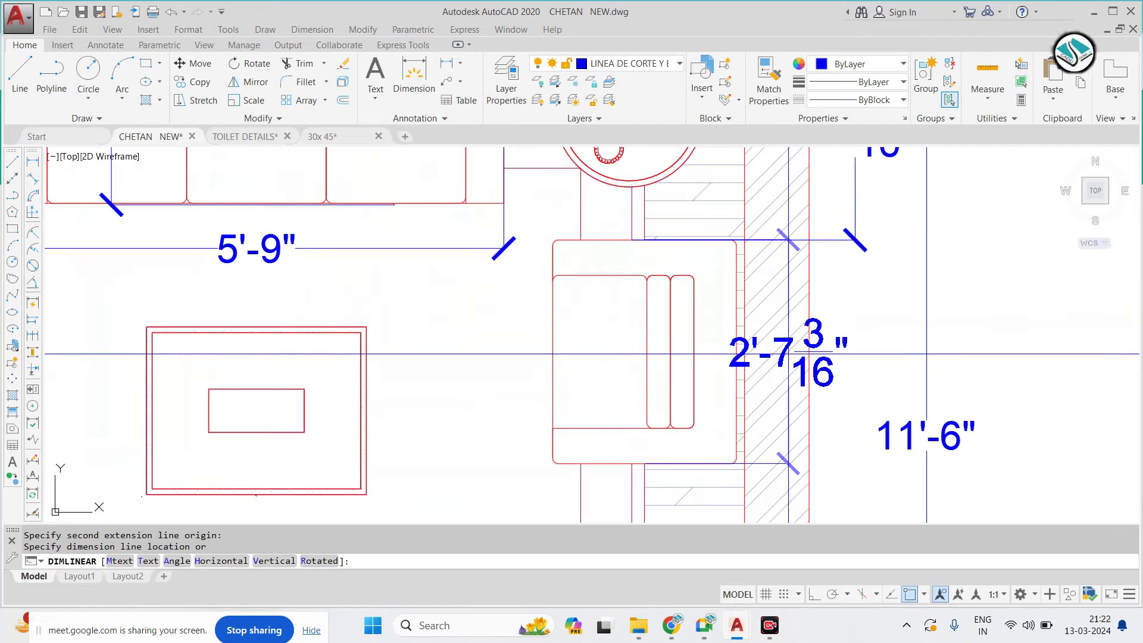
click(856, 239)
key(Return)
click(553, 379)
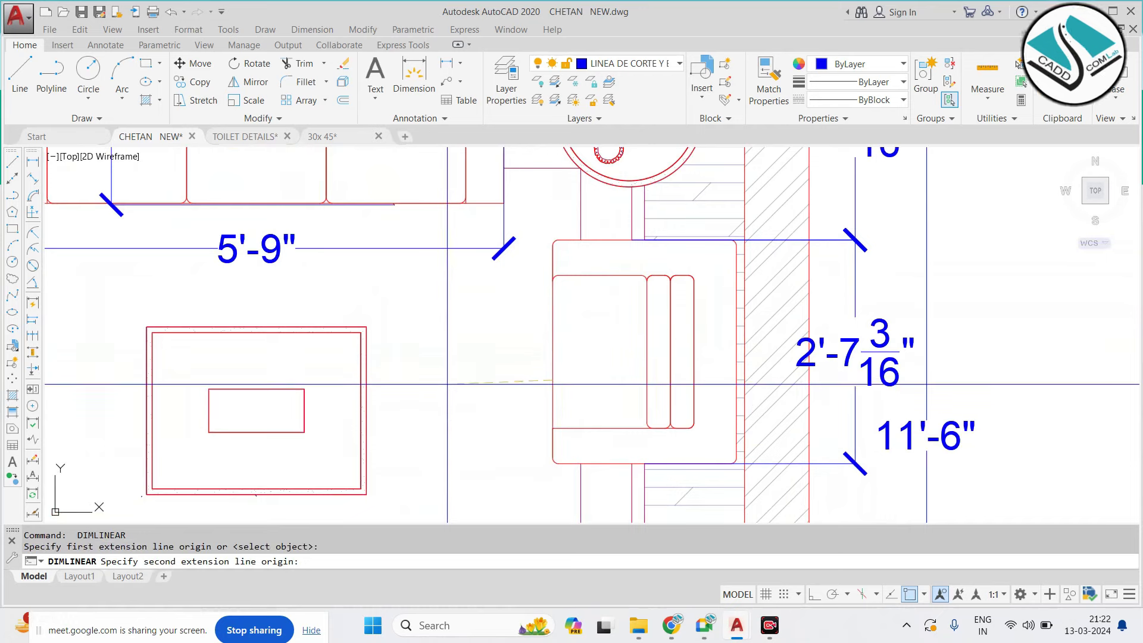
click(366, 385)
click(458, 382)
Add the 1'-5 1/16" sofa-to-table gap and the left armchair's 4'-4 9/16" length
middle_drag(295, 204, 488, 213)
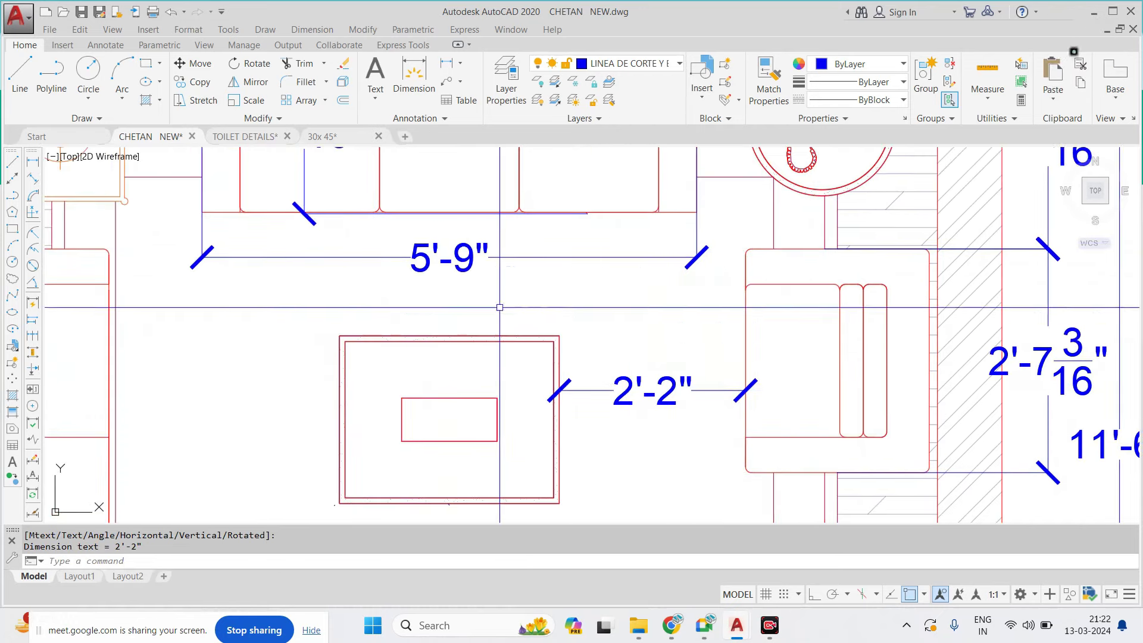
key(Escape)
key(Return)
click(488, 213)
click(488, 336)
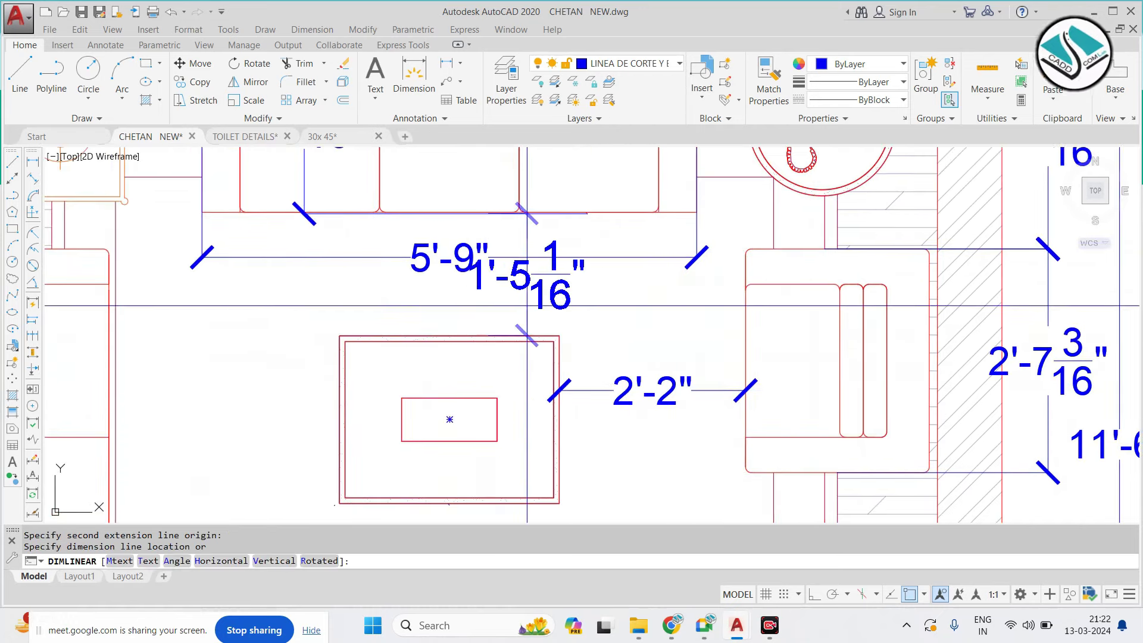
click(557, 324)
scroll(566, 322, down, 5)
key(space)
scroll(444, 292, up, 2)
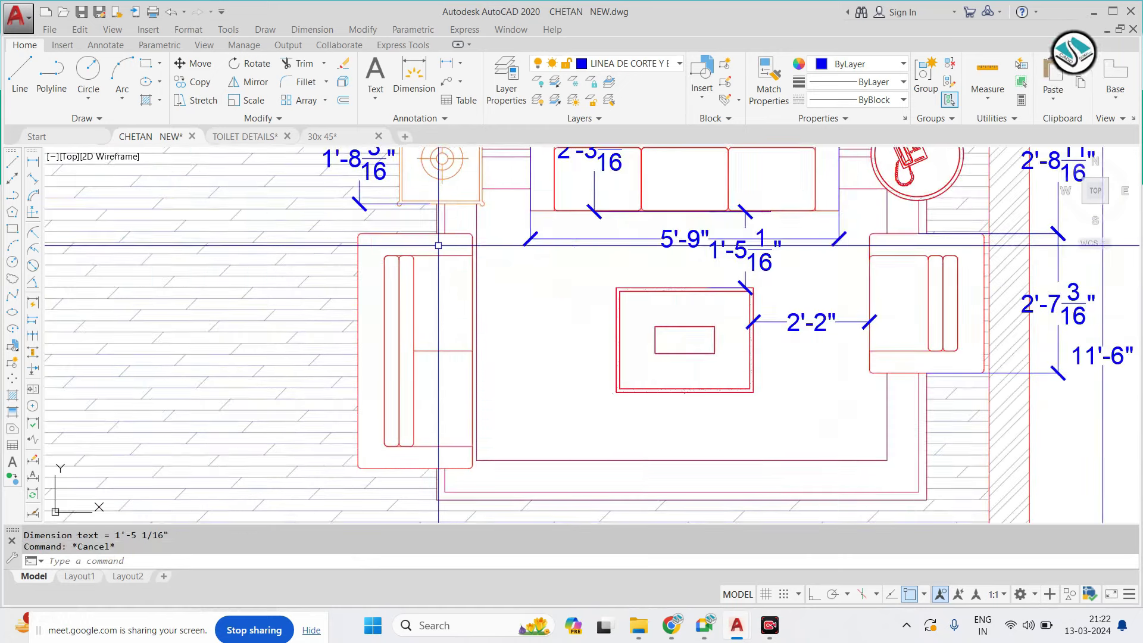
click(443, 233)
click(437, 468)
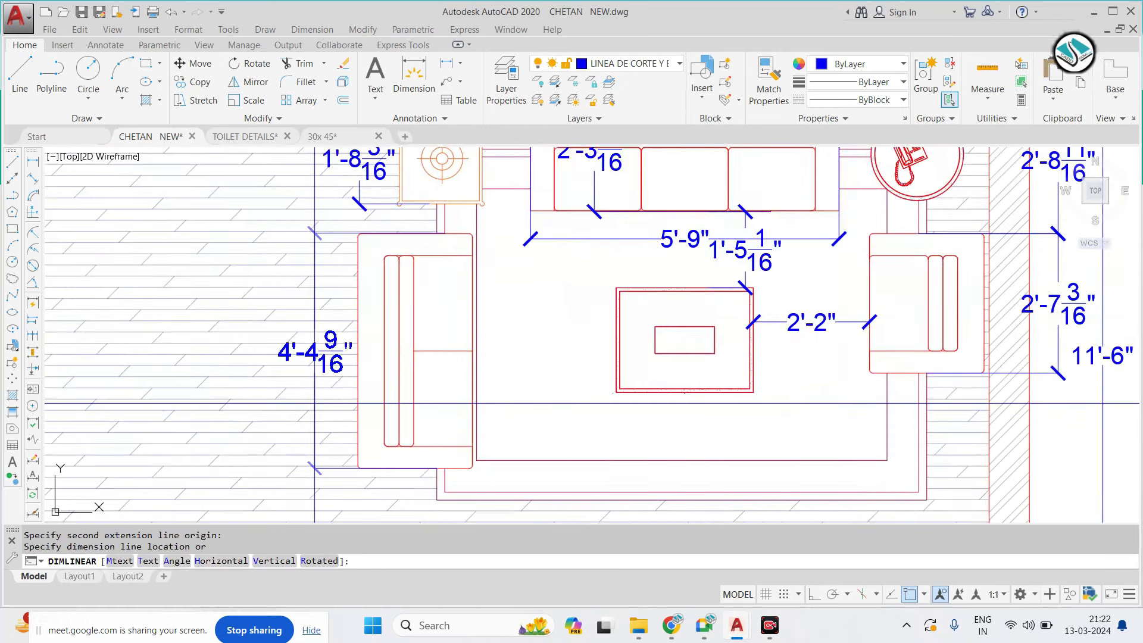
click(324, 297)
Dimension the left armchair's 2'-2 9/16" width and its 2'-7 1/4" gap to the table
key(Escape)
key(space)
click(357, 297)
click(476, 297)
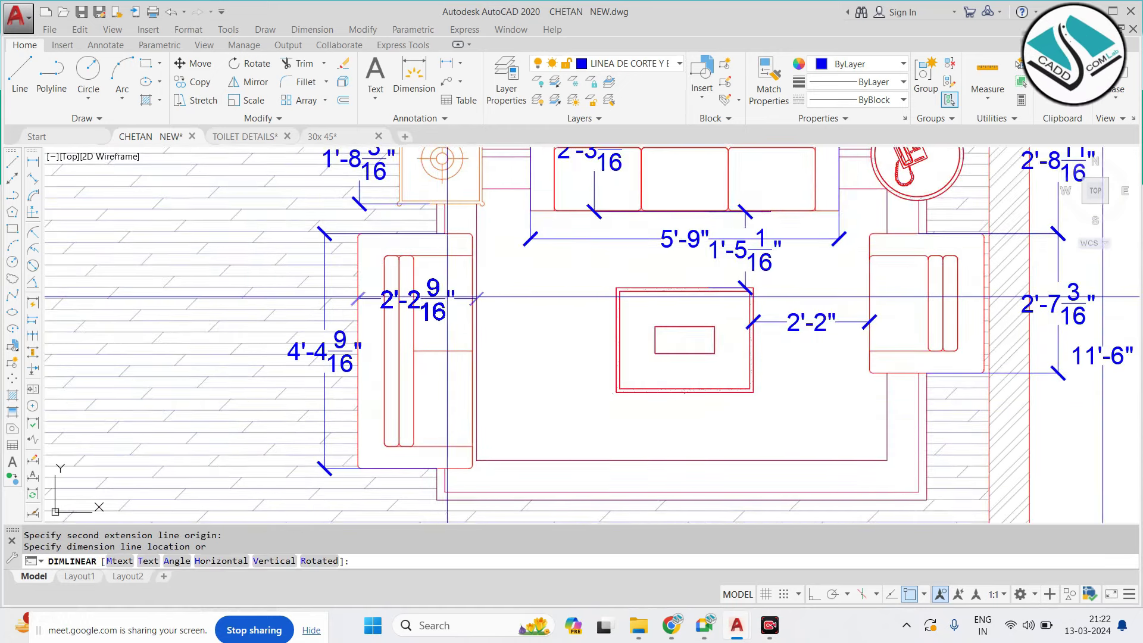
scroll(452, 312, down, 2)
scroll(474, 320, up, 2)
key(Escape)
key(space)
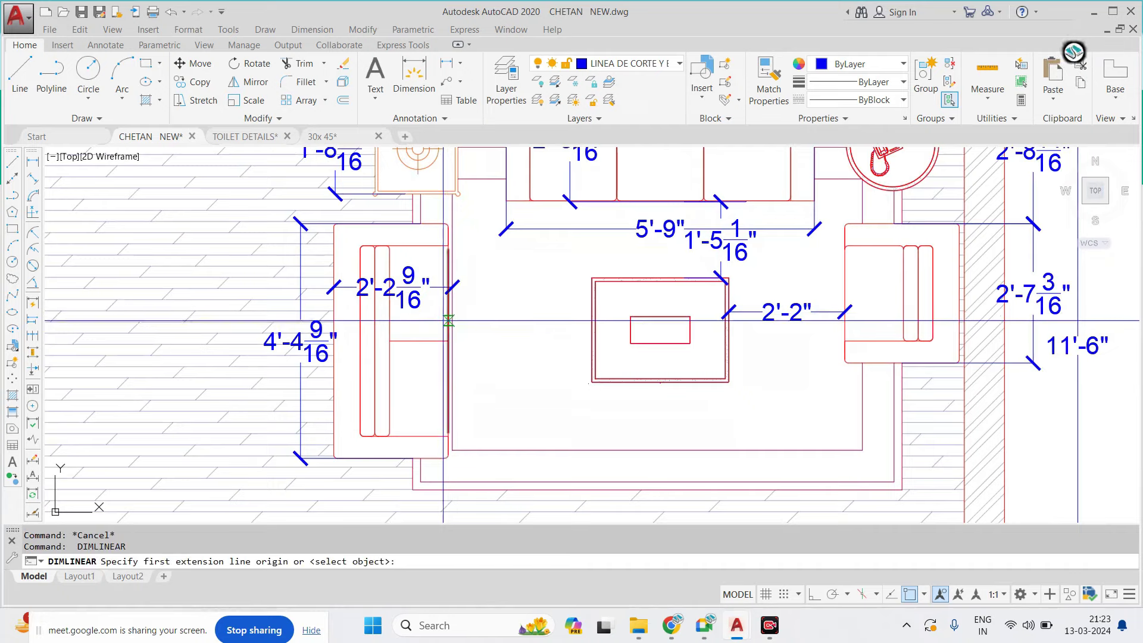
click(449, 327)
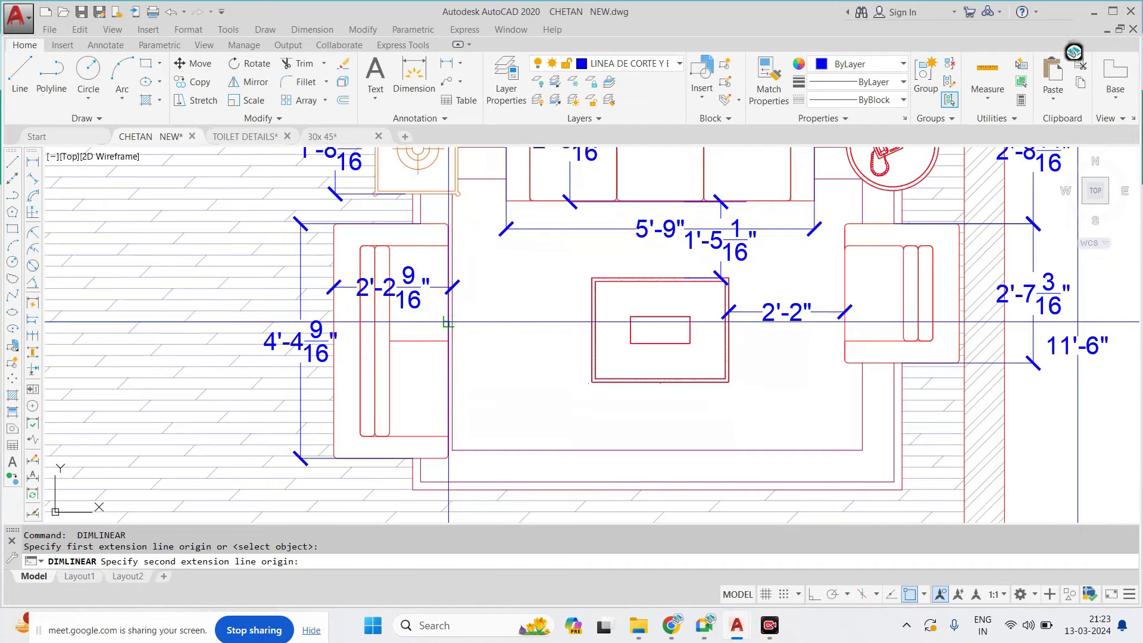
click(591, 325)
click(536, 343)
Place a 4'-3 3/4" dimension below the table
middle_drag(659, 381, 581, 332)
key(space)
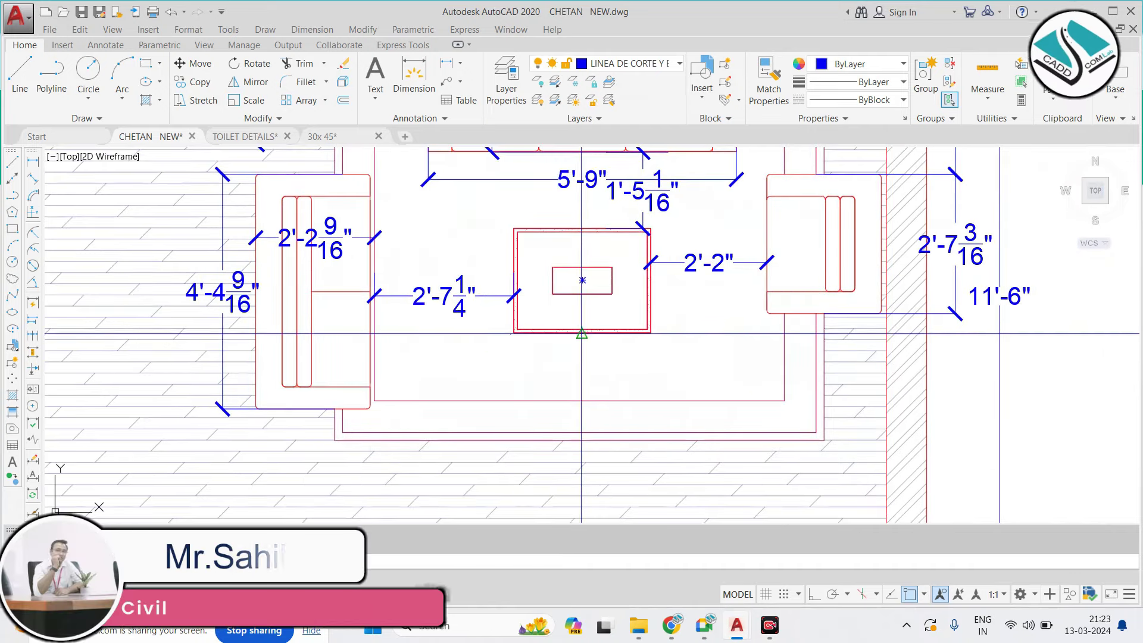
scroll(581, 358, down, 3)
scroll(571, 475, up, 3)
click(572, 470)
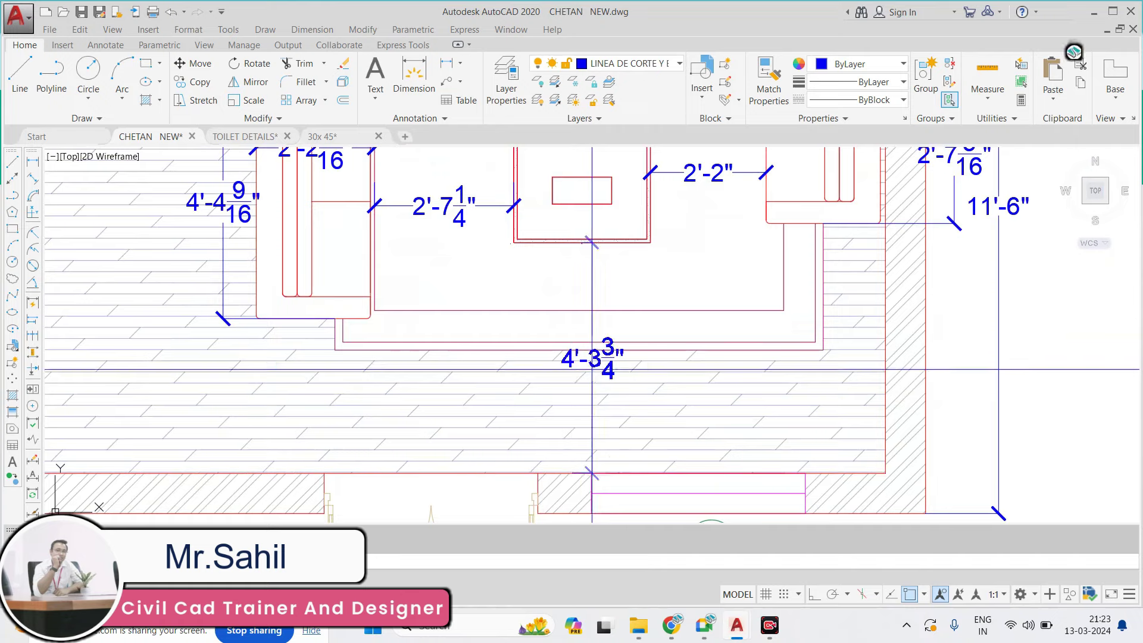
scroll(572, 357, down, 3)
scroll(572, 382, up, 3)
scroll(534, 297, up, 2)
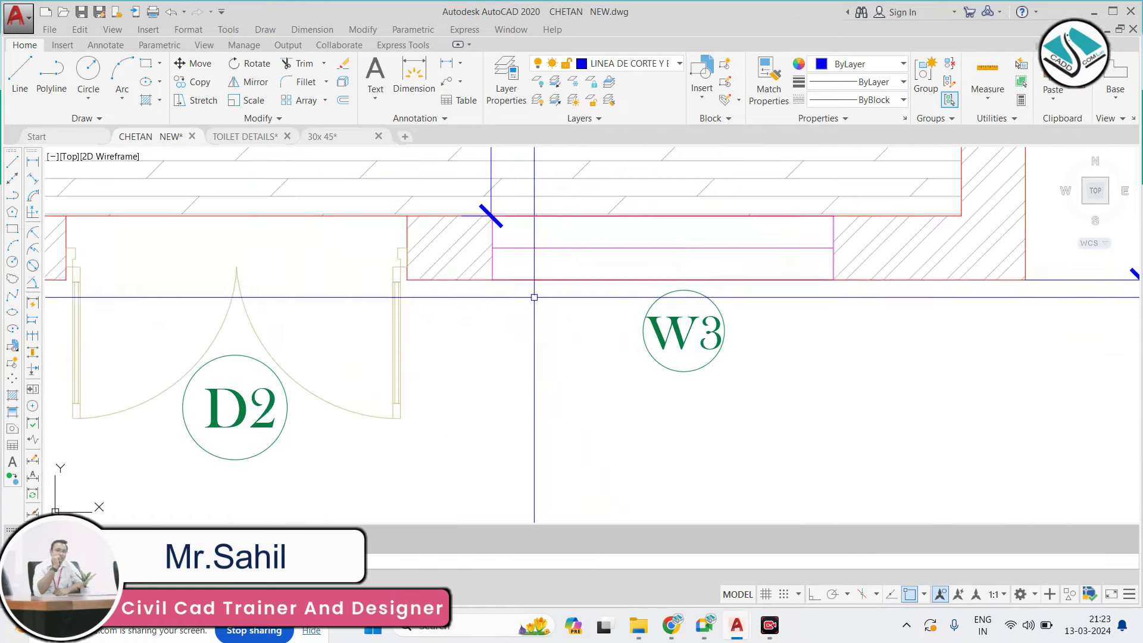
Dimension window W3 at 4' and its 1'-6" offset to the inner wall corner
click(492, 279)
click(834, 279)
click(811, 395)
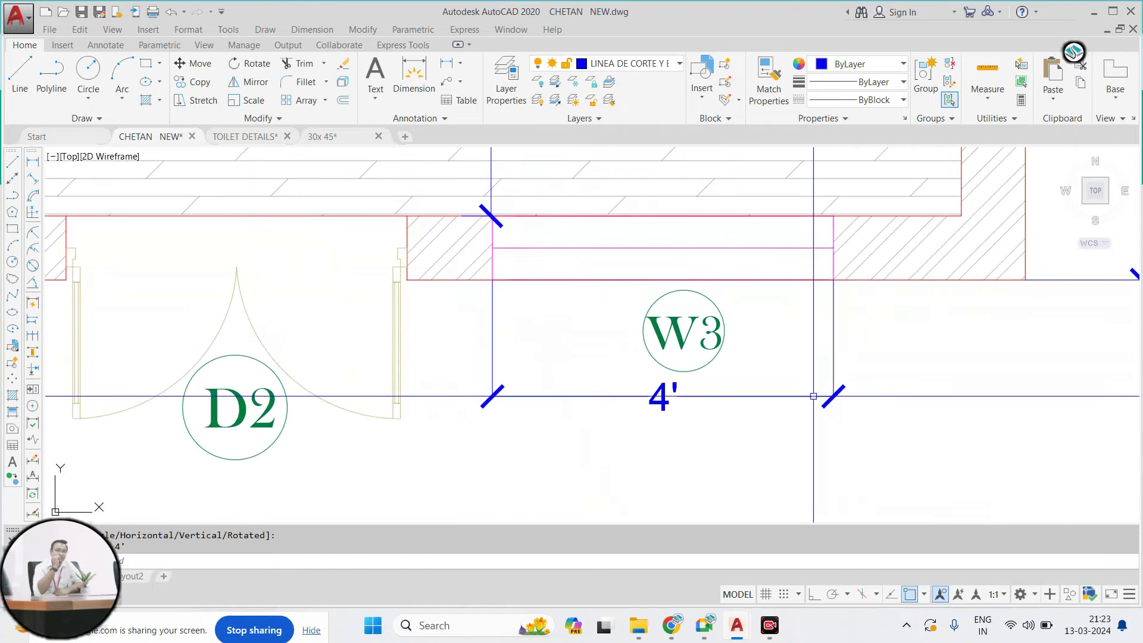
middle_drag(811, 395, 748, 459)
click(770, 279)
click(898, 279)
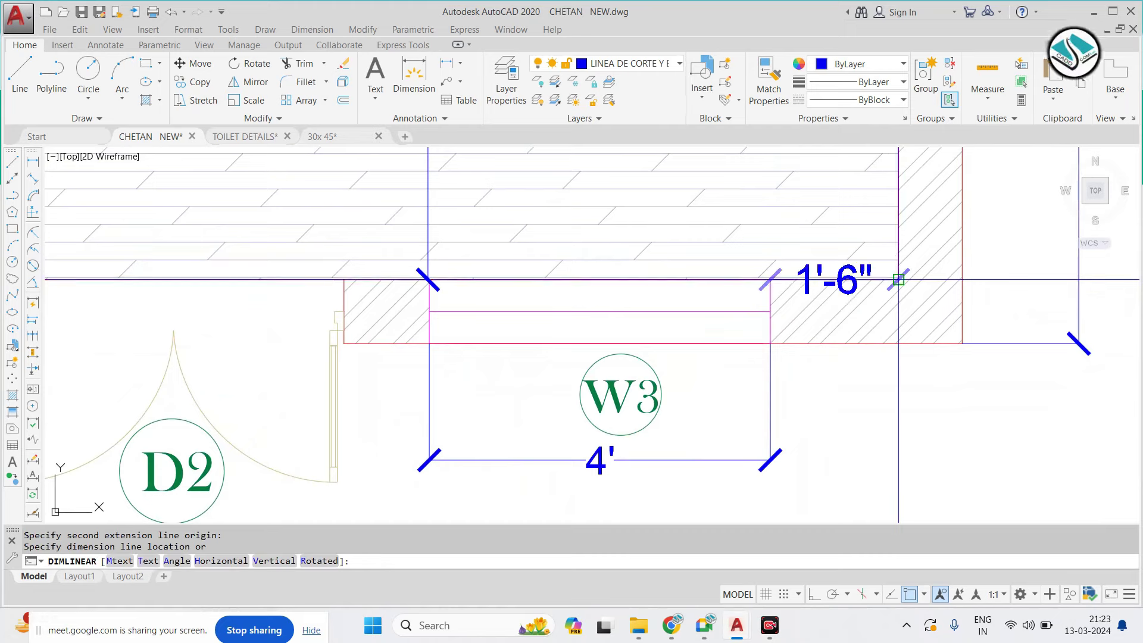
click(768, 459)
scroll(761, 396, down, 6)
scroll(594, 375, up, 2)
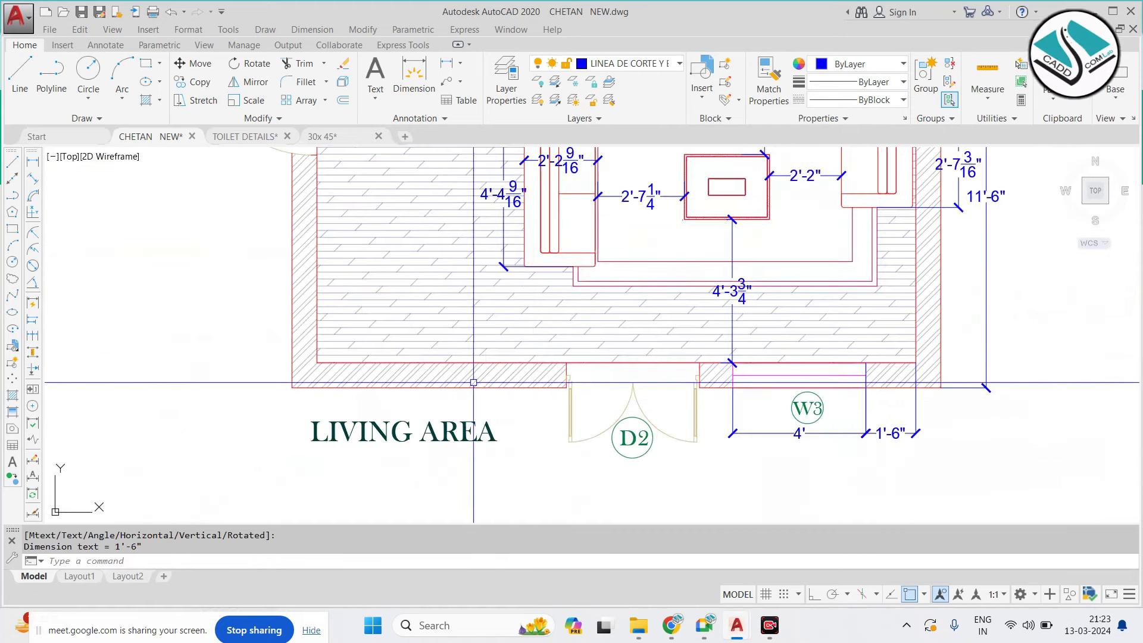
Dimension the lower wall: 7'-6" from the corner to door D2, and D2's 4' opening
key(Escape)
key(Return)
click(316, 363)
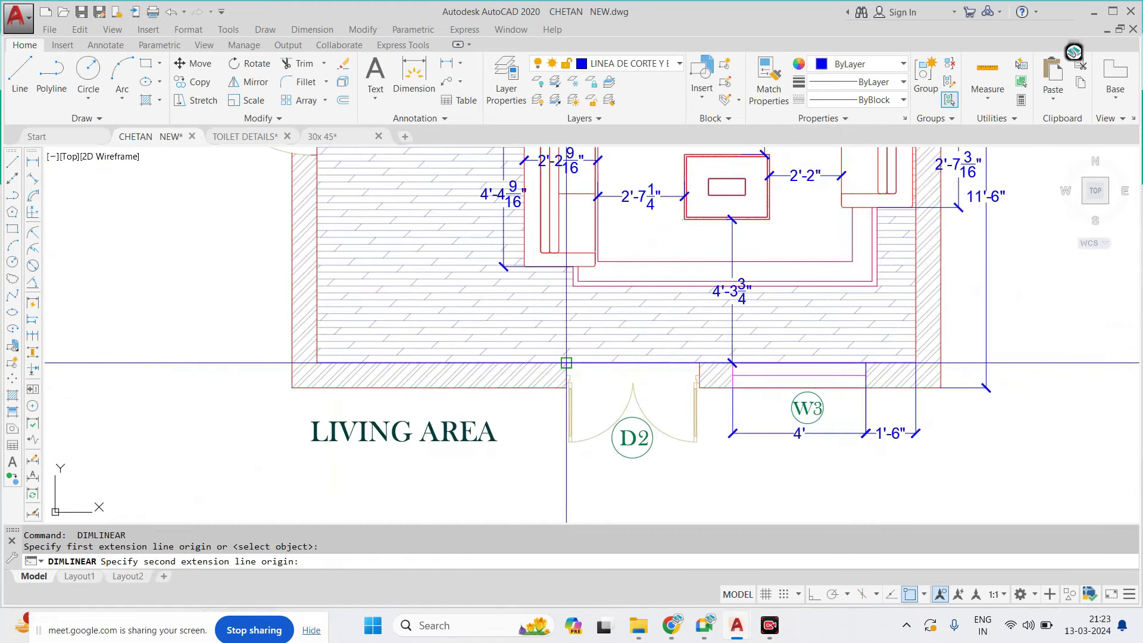
click(566, 363)
click(738, 433)
scroll(662, 370, up, 2)
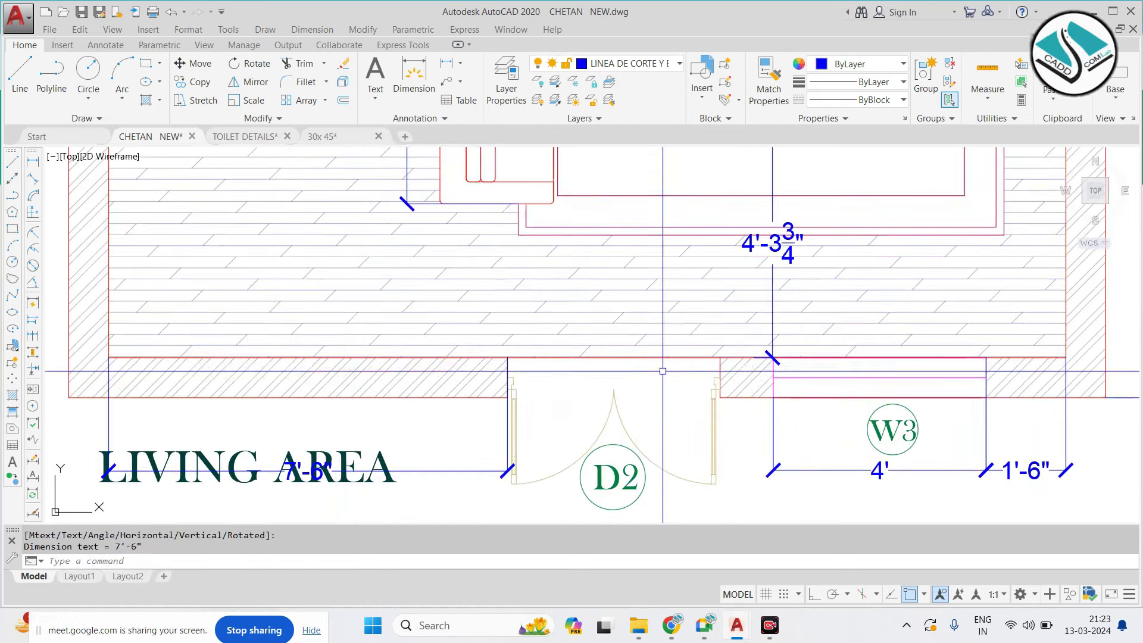
key(Return)
click(507, 357)
click(720, 357)
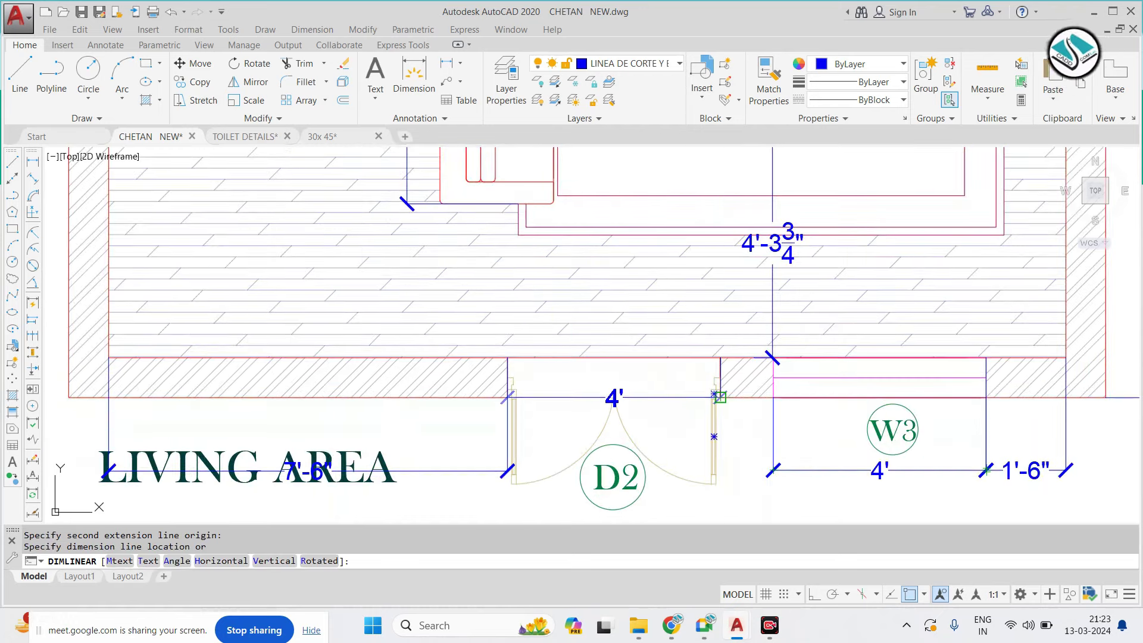
click(720, 397)
scroll(690, 369, down, 4)
Add the room's interior dimensions: 10' along the left wall and 18' across
key(Return)
click(469, 208)
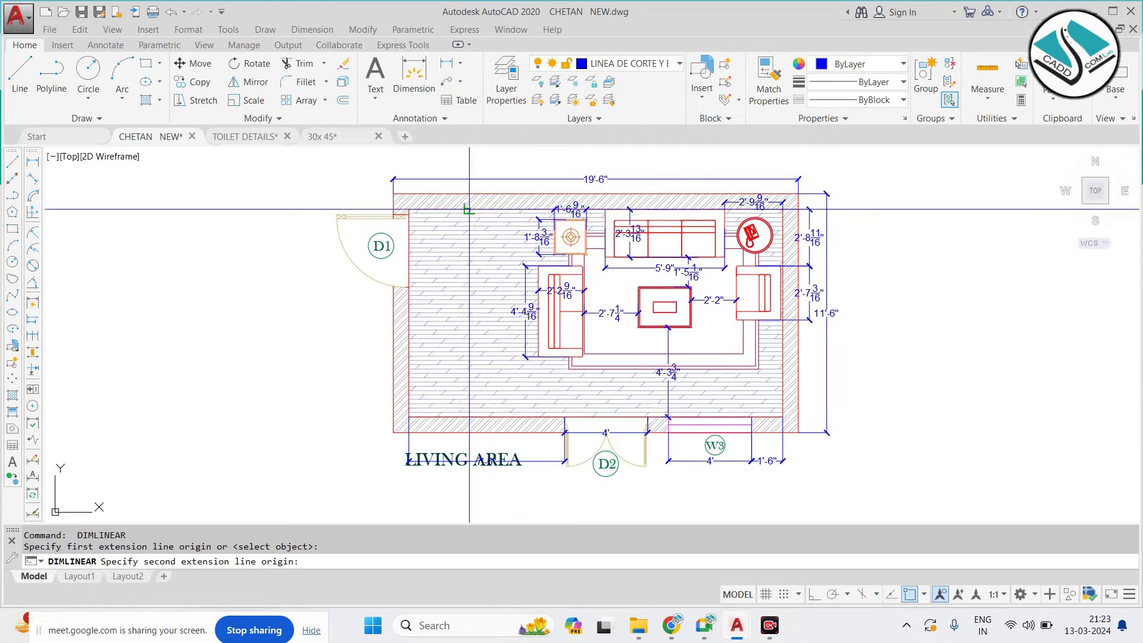
click(469, 417)
click(451, 363)
key(Escape)
key(Return)
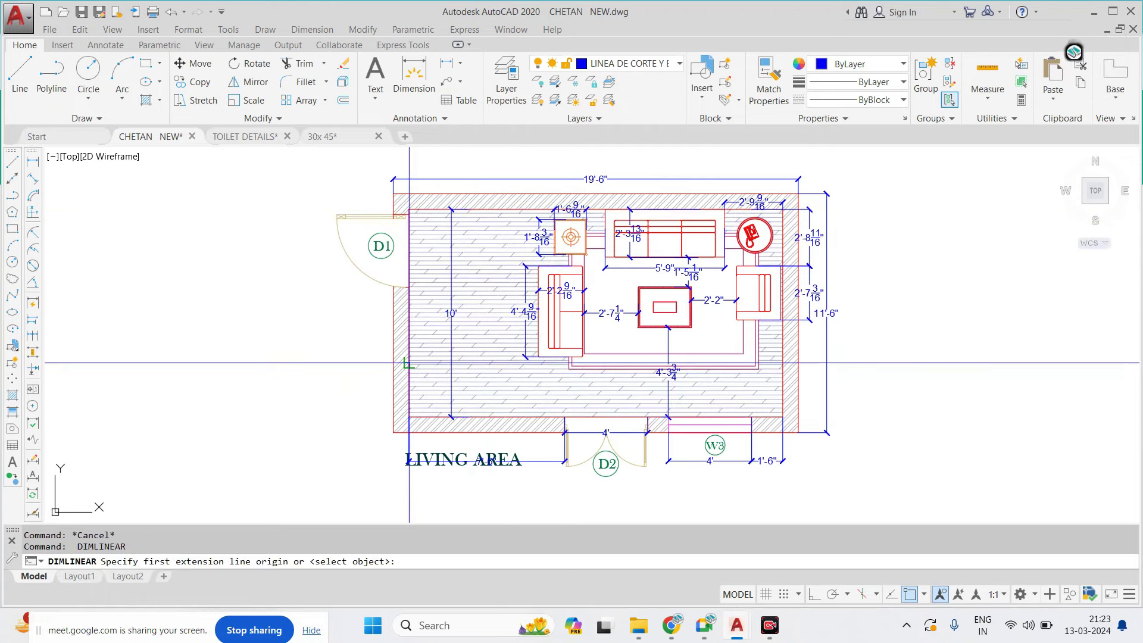
click(409, 363)
click(782, 388)
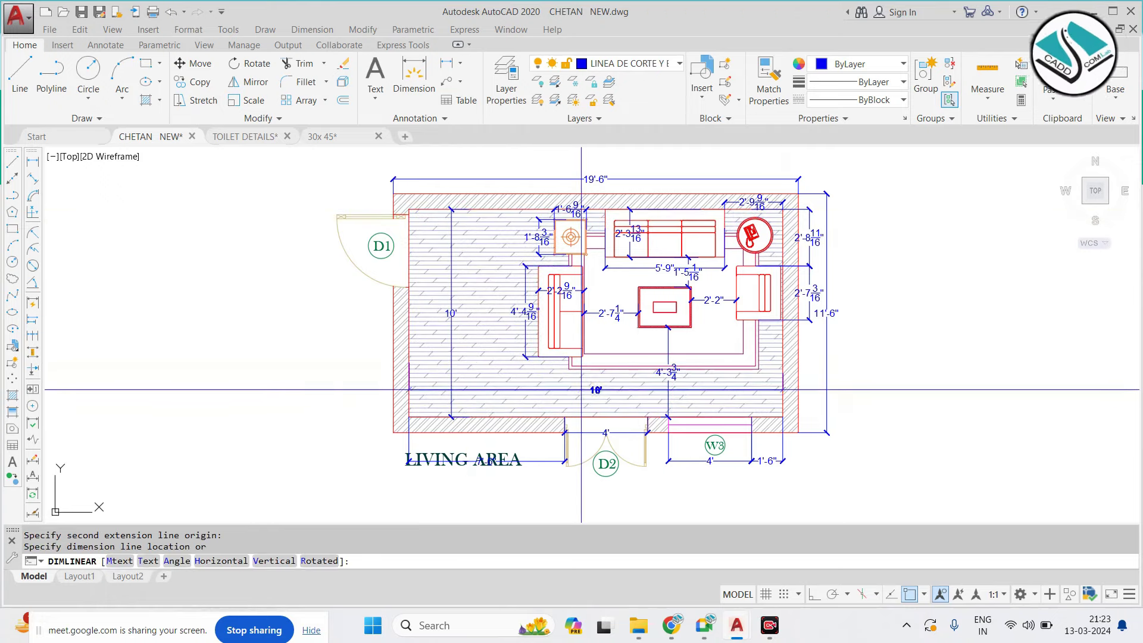
click(581, 389)
scroll(581, 390, down, 2)
scroll(619, 301, up, 3)
scroll(619, 302, down, 1)
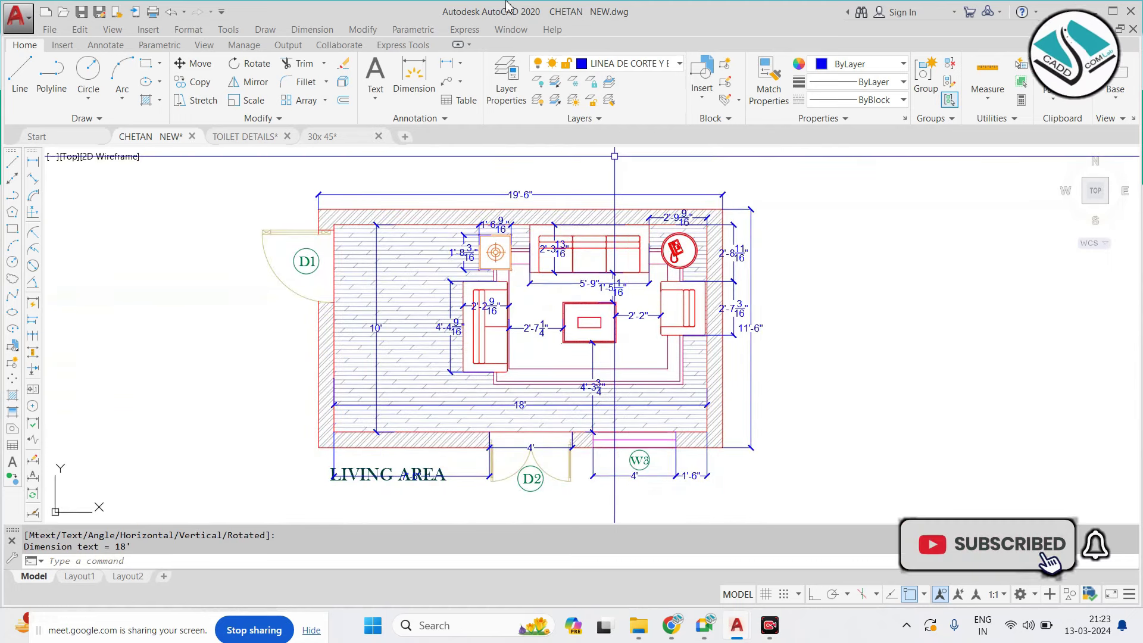
Window-select the A/A' and B section markers on the kitchen plan for copying
scroll(612, 261, down, 2)
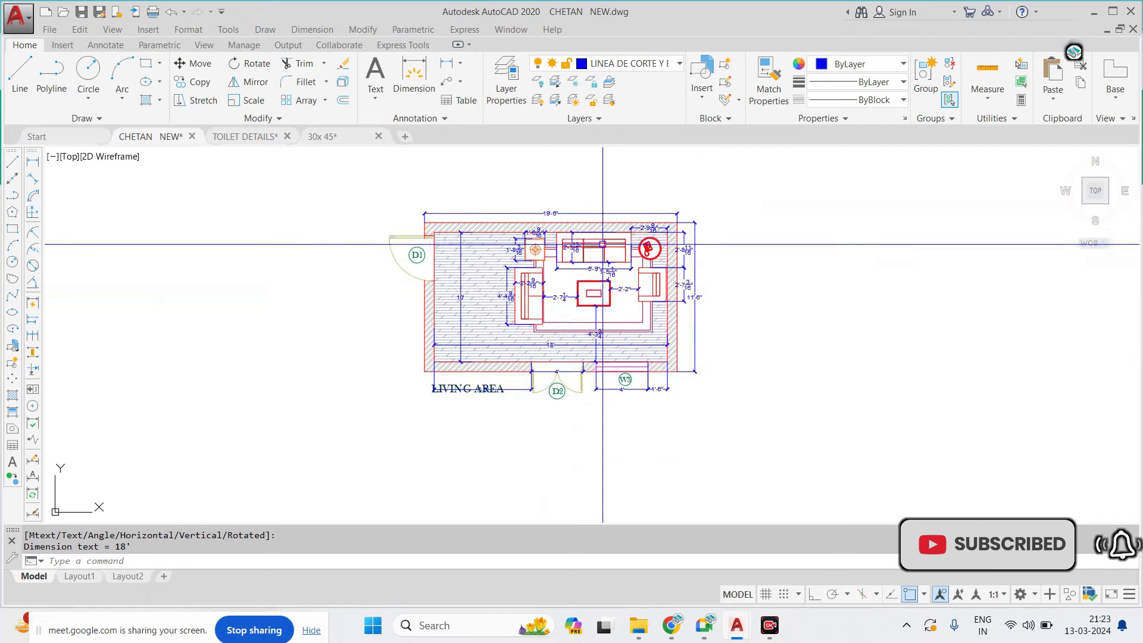
scroll(595, 244, down, 5)
scroll(595, 241, up, 3)
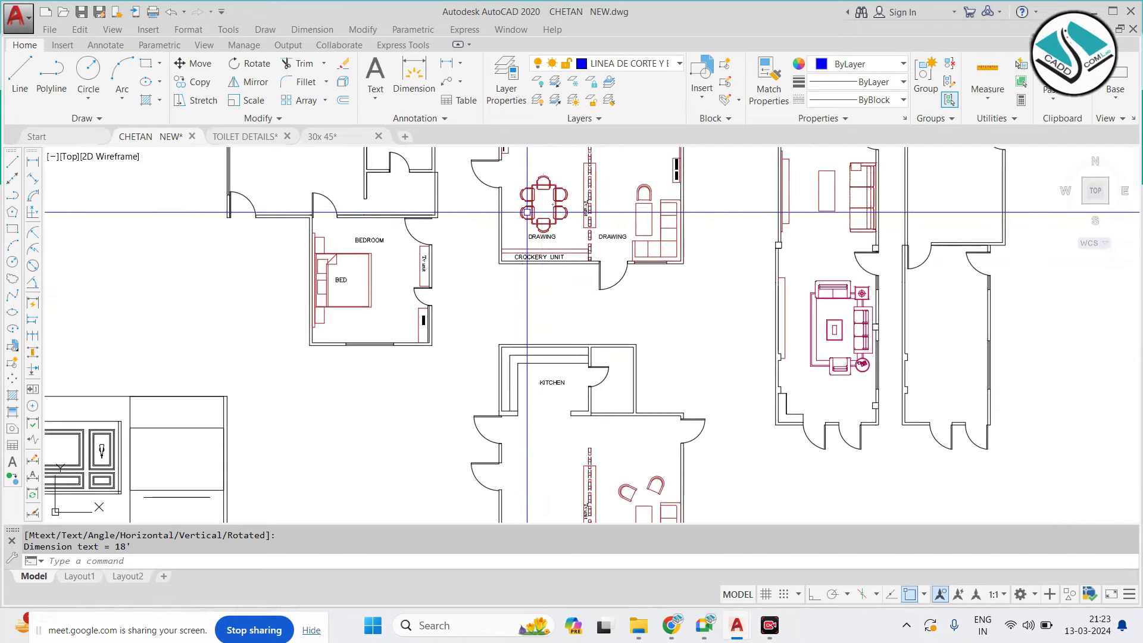
scroll(652, 360, down, 1)
scroll(653, 360, down, 2)
scroll(655, 357, down, 1)
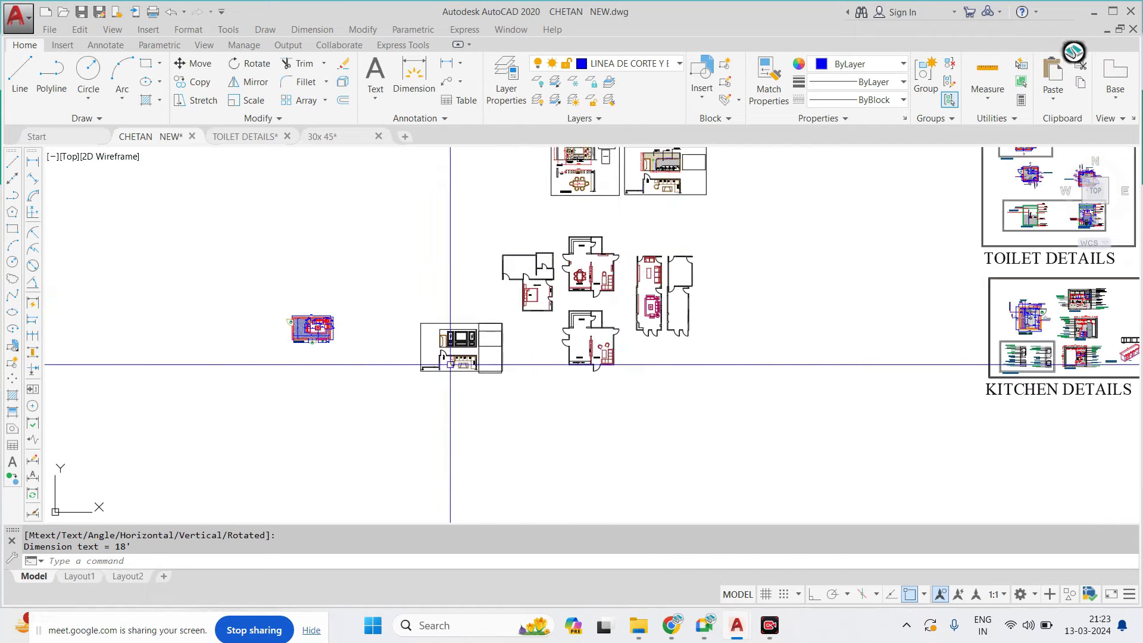
middle_drag(1006, 369, 669, 325)
scroll(670, 325, up, 2)
scroll(669, 325, up, 5)
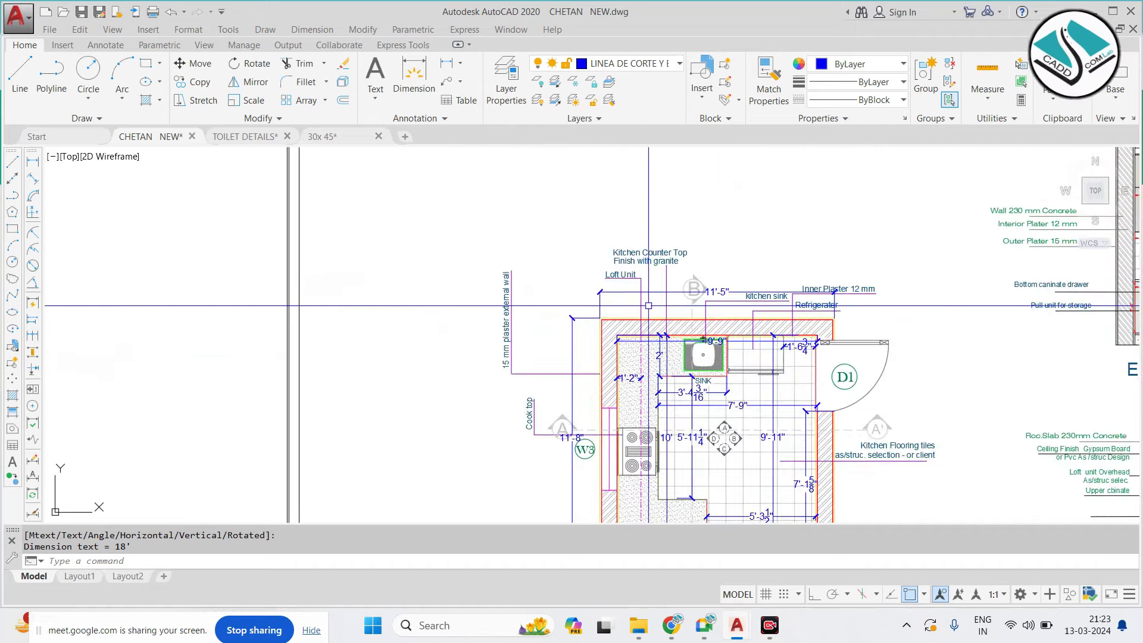
scroll(648, 305, down, 2)
scroll(774, 303, up, 1)
scroll(893, 301, up, 3)
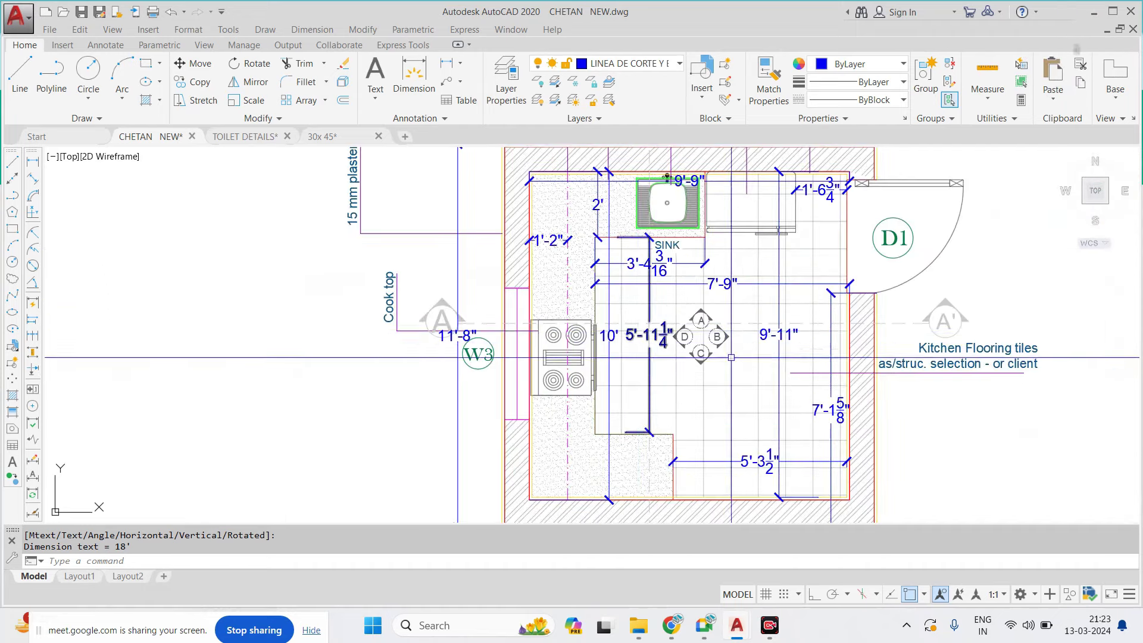
click(988, 299)
scroll(489, 405, down, 2)
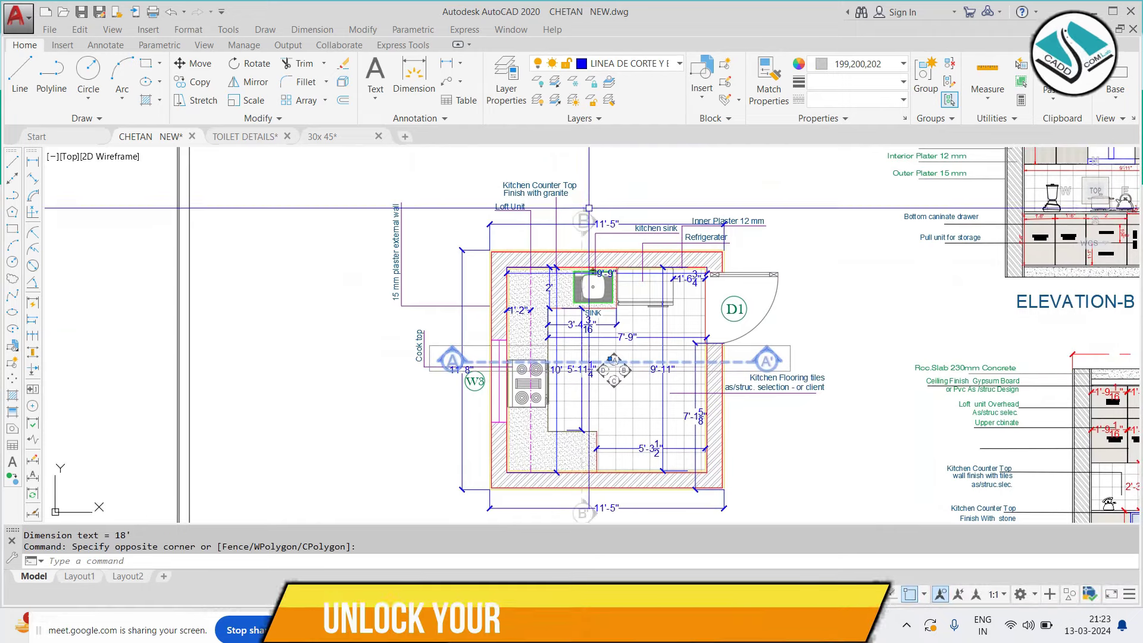
click(557, 276)
text(o)
key(Return)
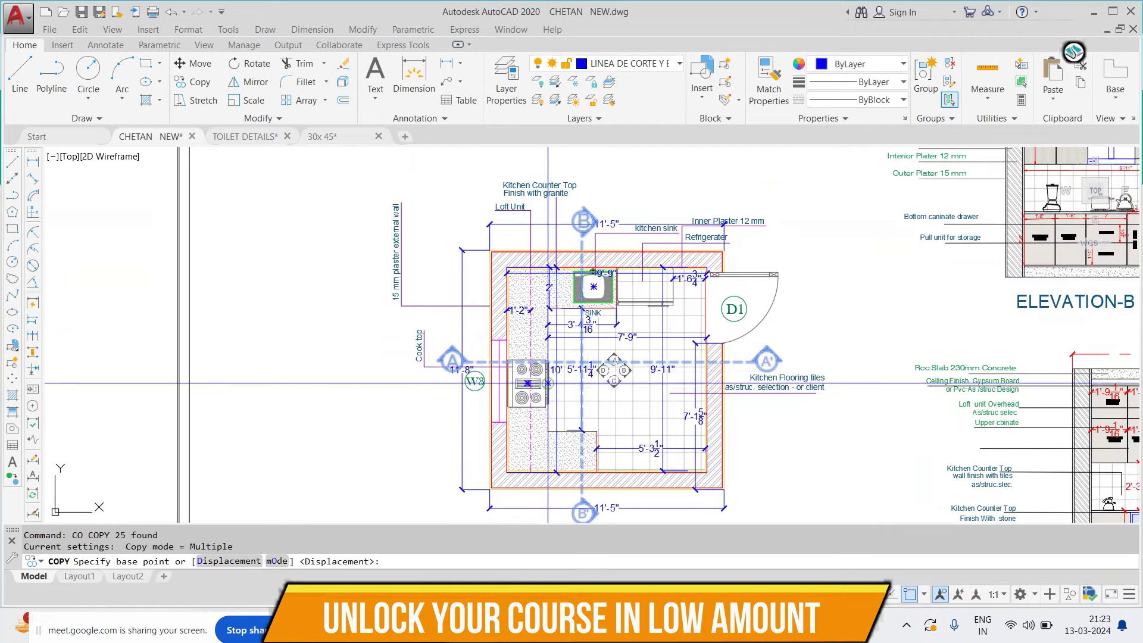
Copy the section markers to a spot beside the living-area plan
click(547, 383)
scroll(288, 365, down, 5)
mouse_move(424, 331)
middle_down()
mouse_move(174, 385)
mouse_move(470, 339)
middle_up()
scroll(476, 336, up, 5)
scroll(479, 322, down, 4)
scroll(476, 333, up, 1)
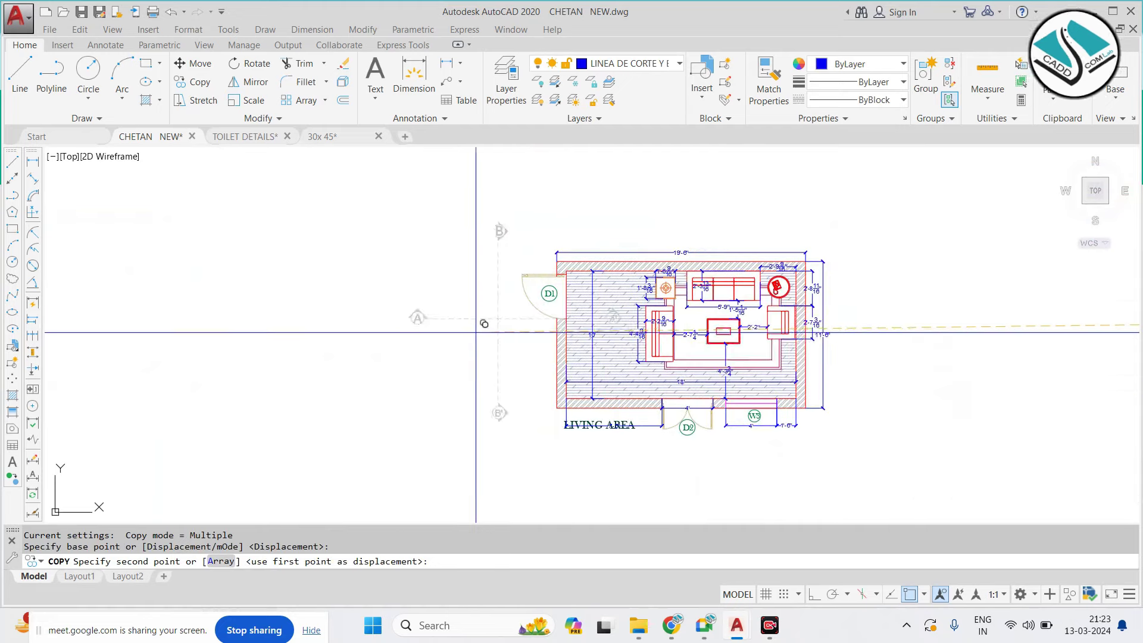
click(374, 348)
key(Escape)
Move the copied B section marker above the living-area plan
drag(429, 235, 381, 357)
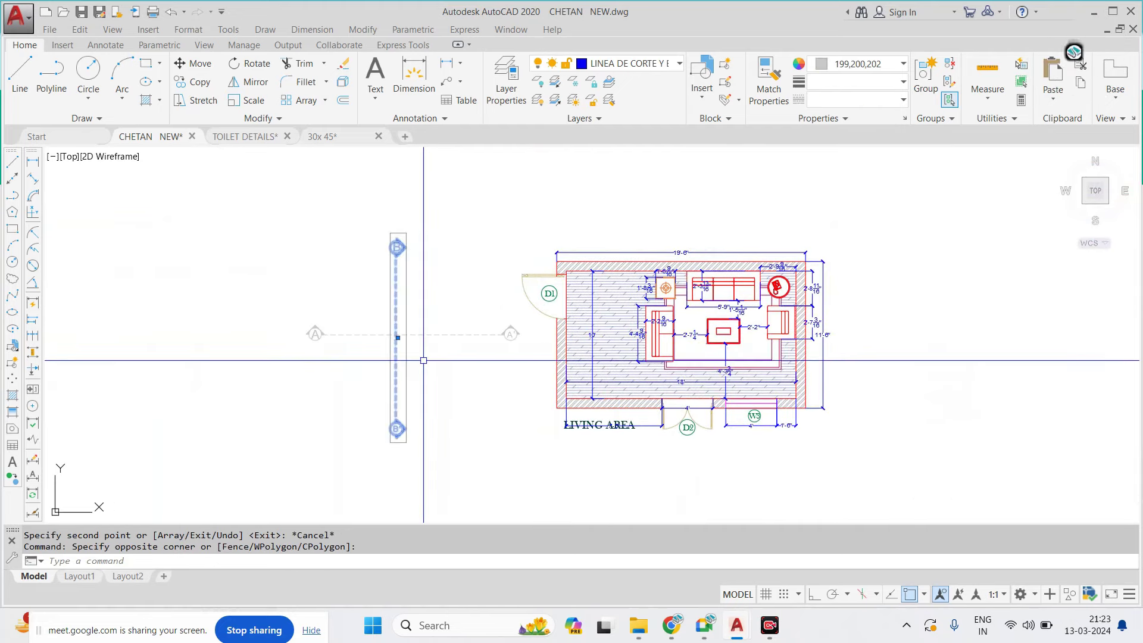
text(m)
key(Return)
click(395, 343)
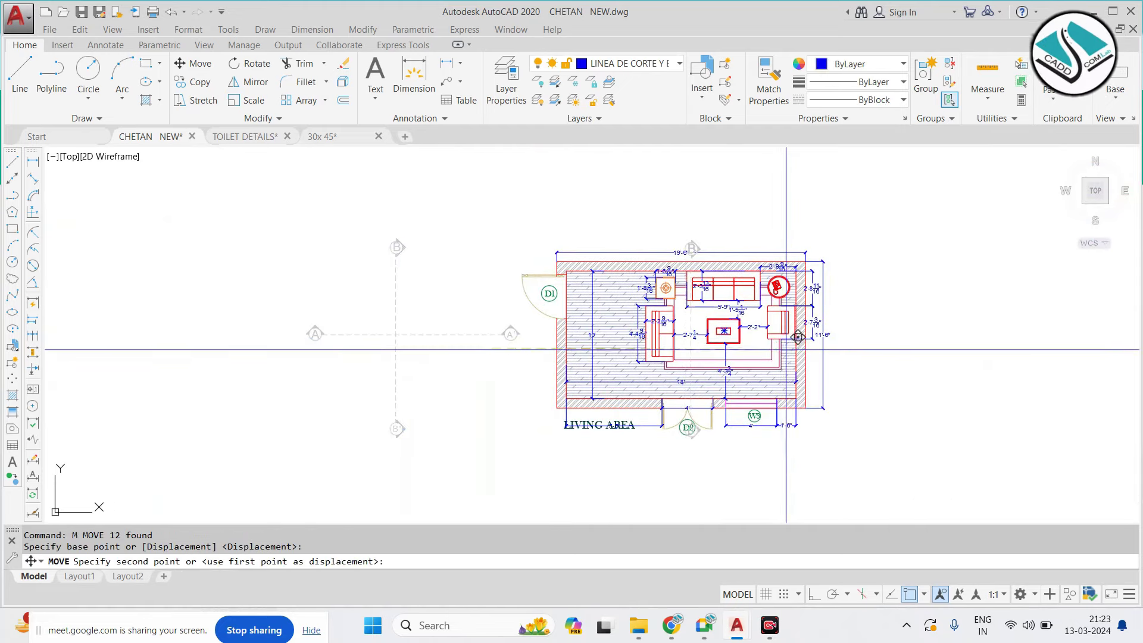
click(514, 331)
drag(529, 320, 253, 381)
key(Return)
click(315, 333)
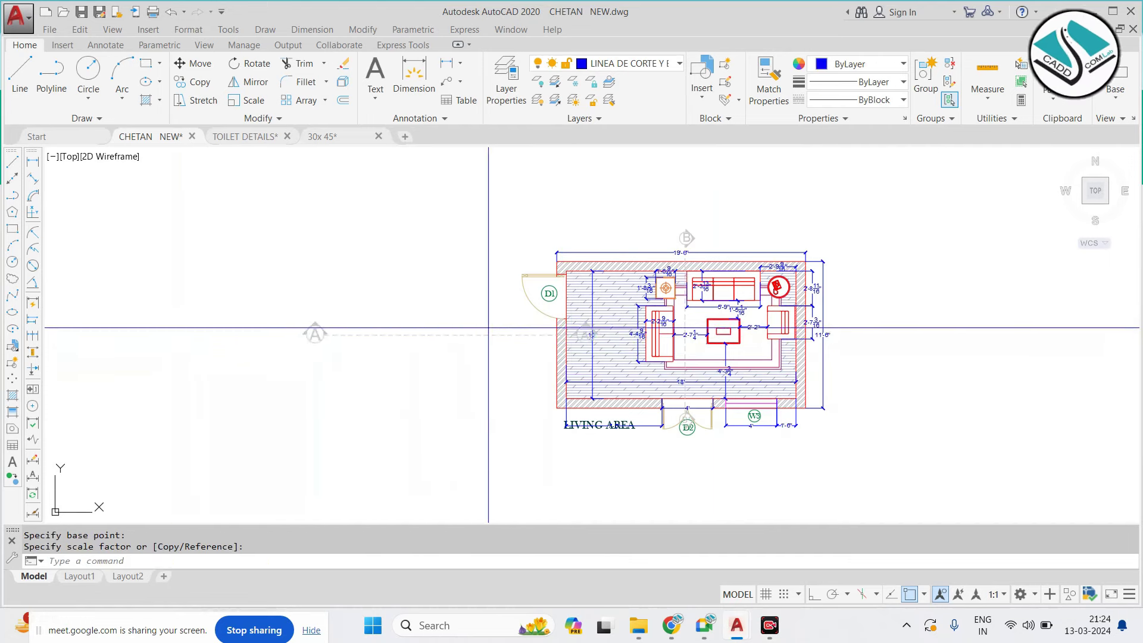
key(Escape)
Move the section line so it crosses the living-area plan
click(434, 331)
text(m)
key(Return)
click(470, 335)
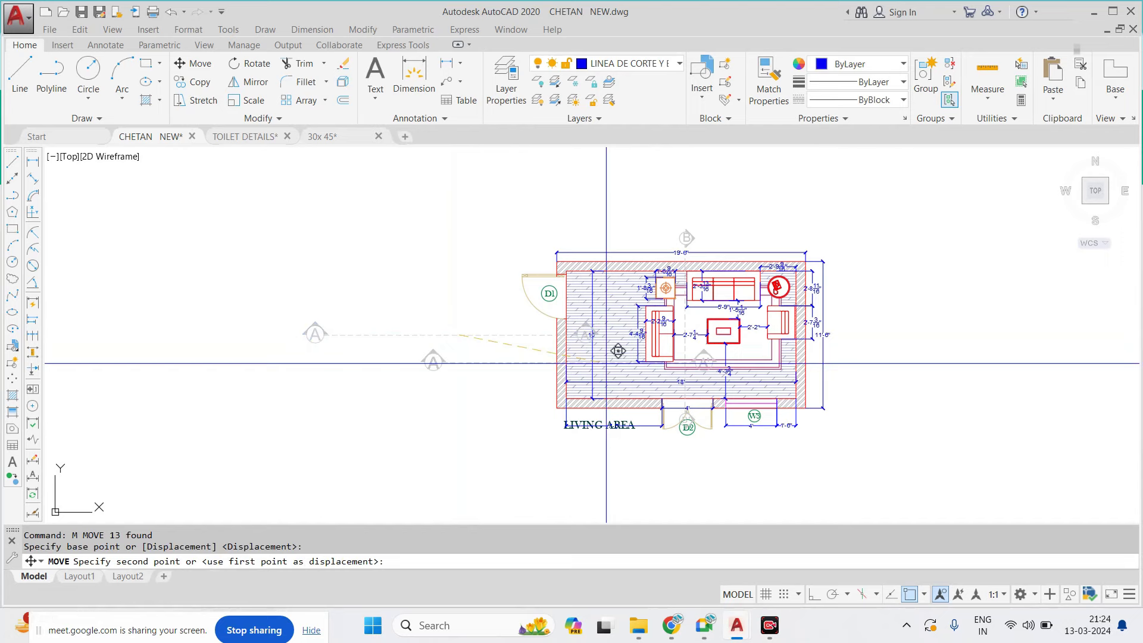
scroll(694, 339, up, 2)
click(700, 331)
text(S)
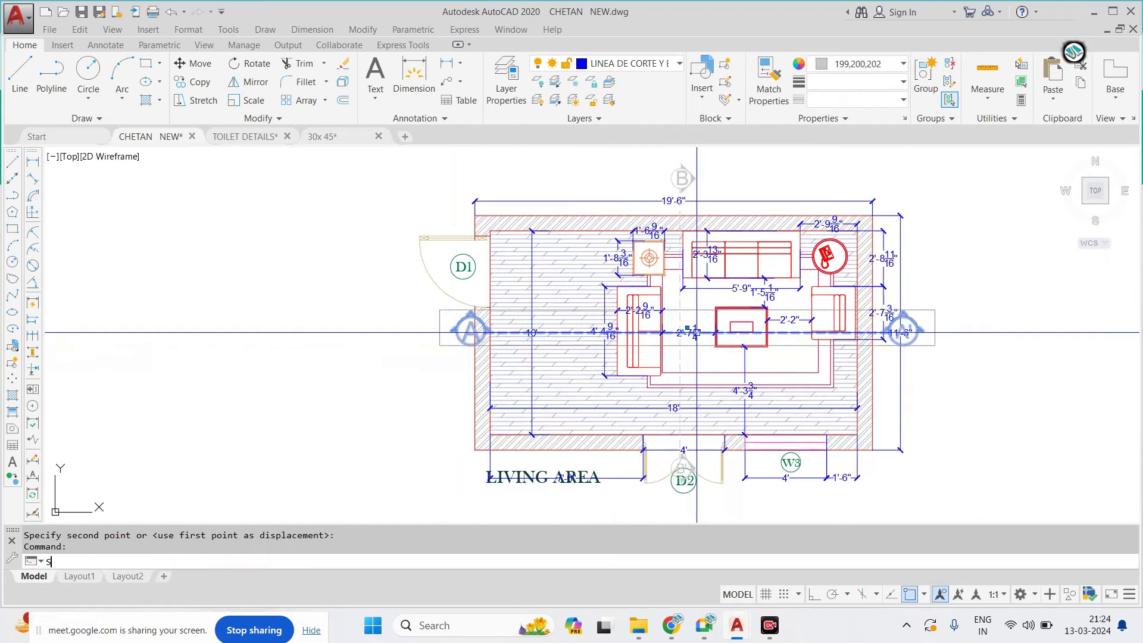
Enlarge the A/A' section markers to suit the living-area plan
text(c)
key(Return)
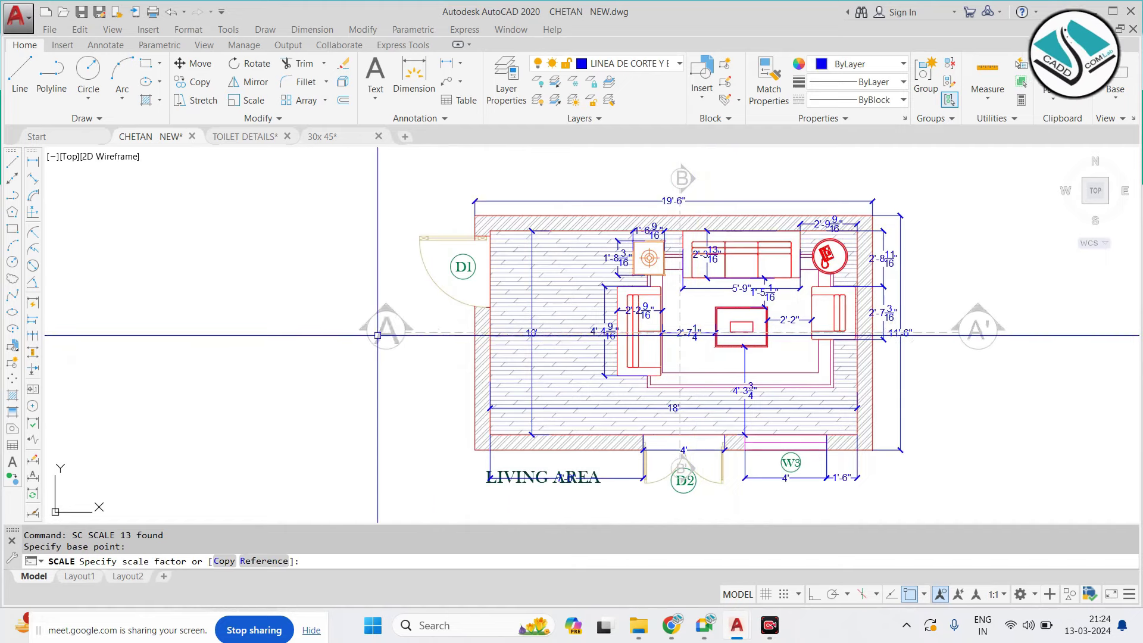
click(350, 336)
text(sc)
key(Return)
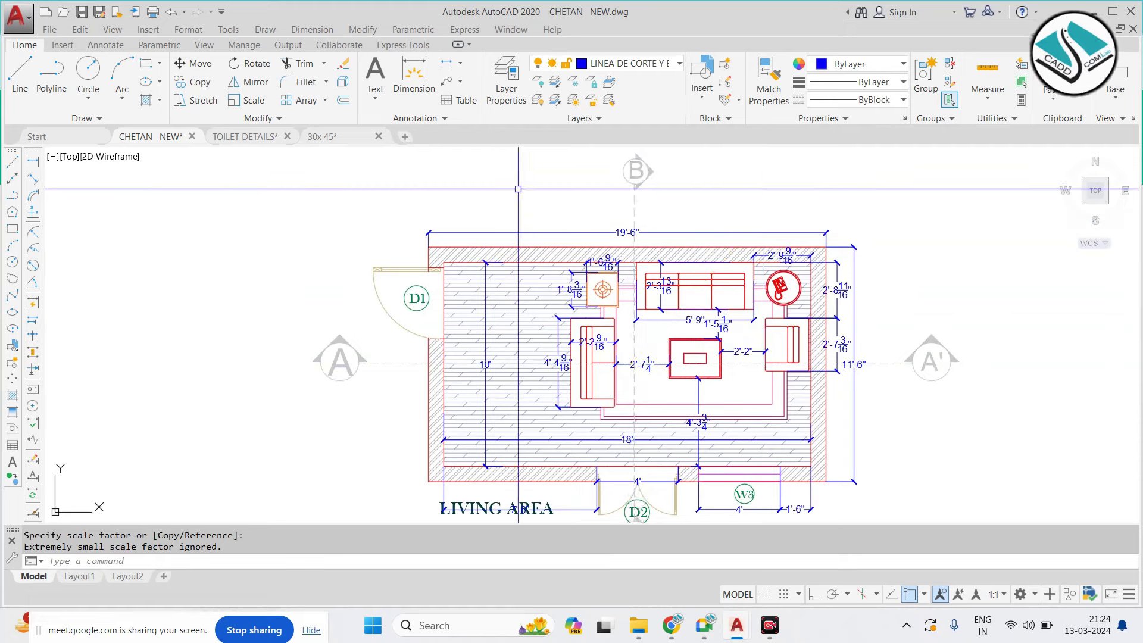
key(Escape)
scroll(685, 238, down, 1)
scroll(638, 262, up, 1)
mouse_move(658, 263)
middle_down()
mouse_move(581, 270)
mouse_move(717, 315)
mouse_move(747, 234)
mouse_move(524, 266)
middle_up()
scroll(717, 315, down, 5)
scroll(760, 217, up, 4)
Copy the Loft Unit and Kitchen Counter Top notes from the kitchen plan to above the living-area plan
scroll(760, 217, down, 2)
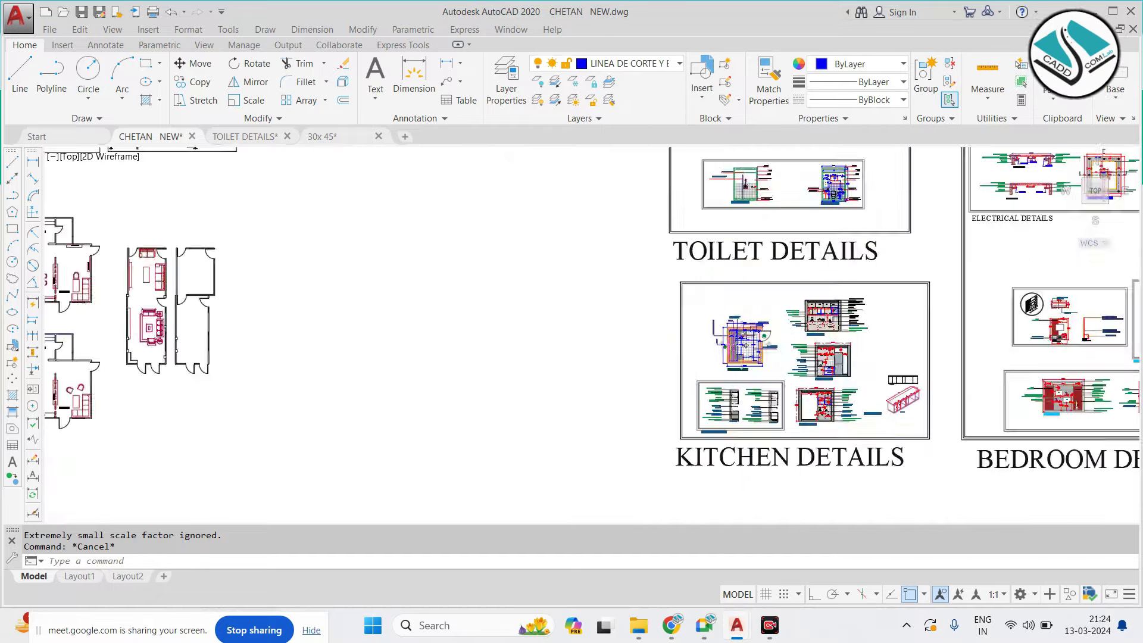
scroll(706, 281, up, 8)
scroll(706, 281, up, 4)
click(811, 191)
click(633, 263)
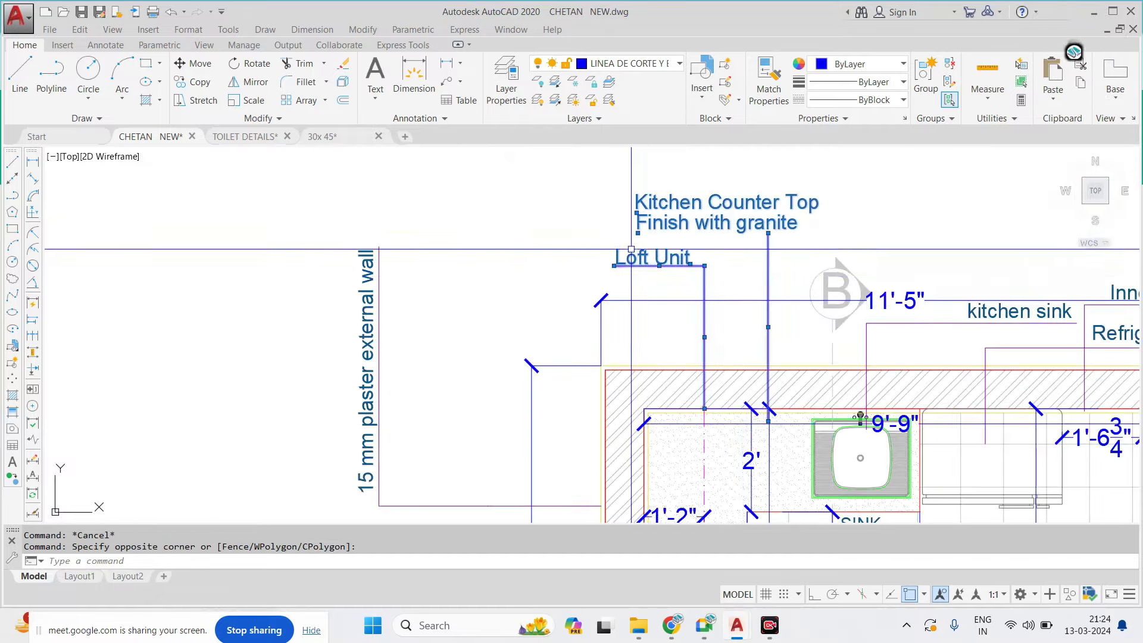
scroll(639, 253, down, 4)
scroll(725, 273, up, 2)
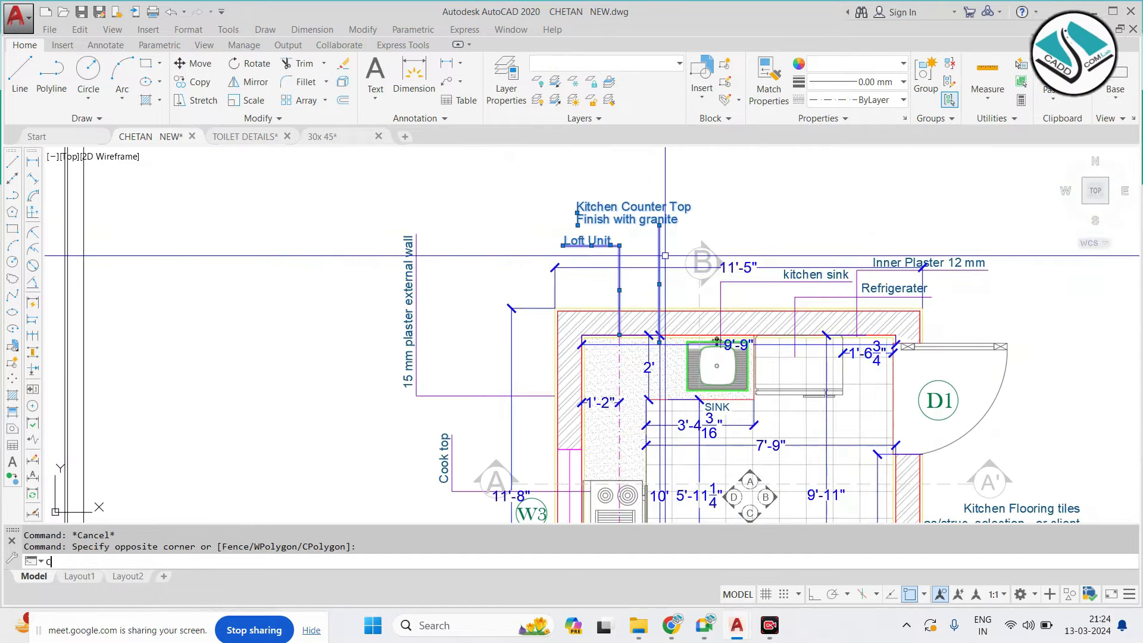
click(717, 342)
scroll(717, 342, down, 6)
scroll(717, 345, down, 2)
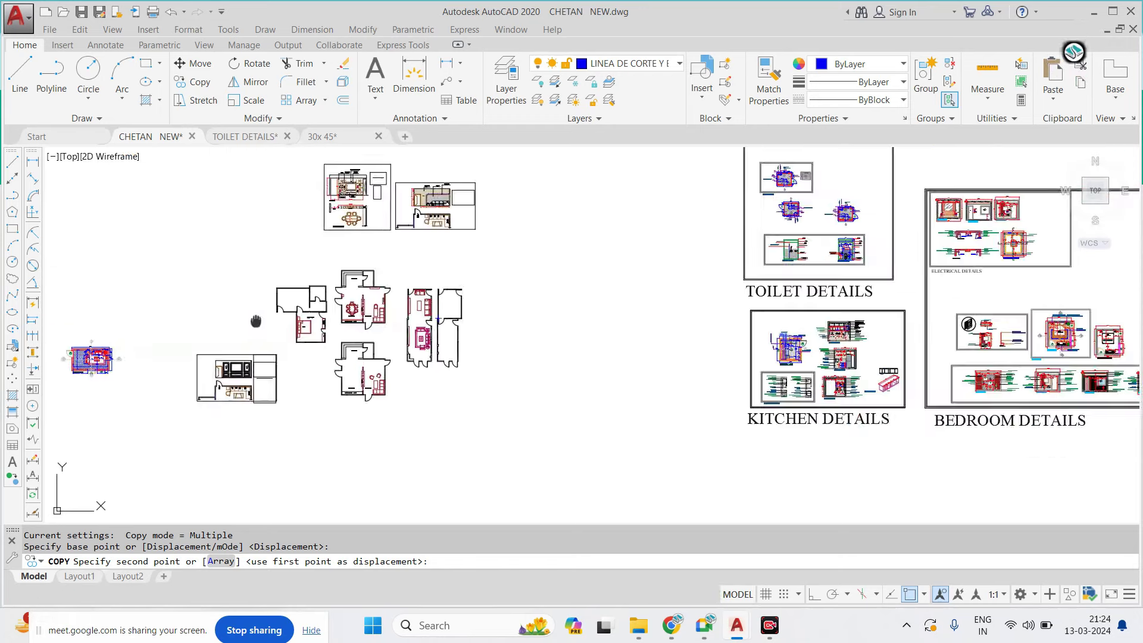
scroll(357, 315, up, 5)
scroll(625, 411, up, 6)
click(418, 236)
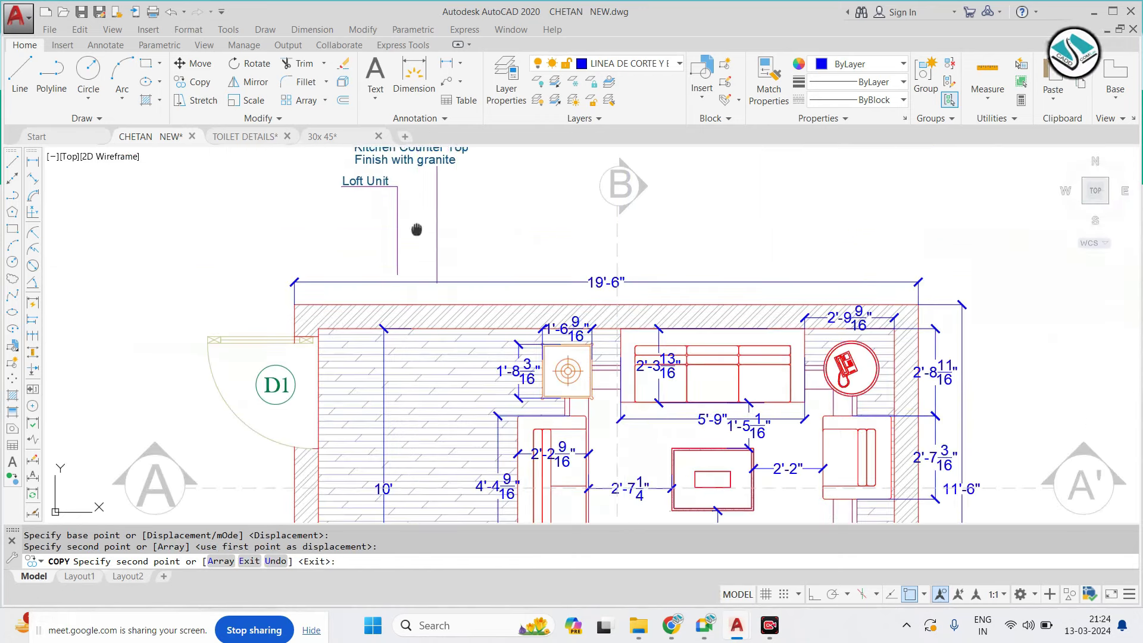
key(Escape)
Move the copied Loft Unit note further left and up
drag(419, 233, 305, 319)
text(m)
key(Return)
click(423, 237)
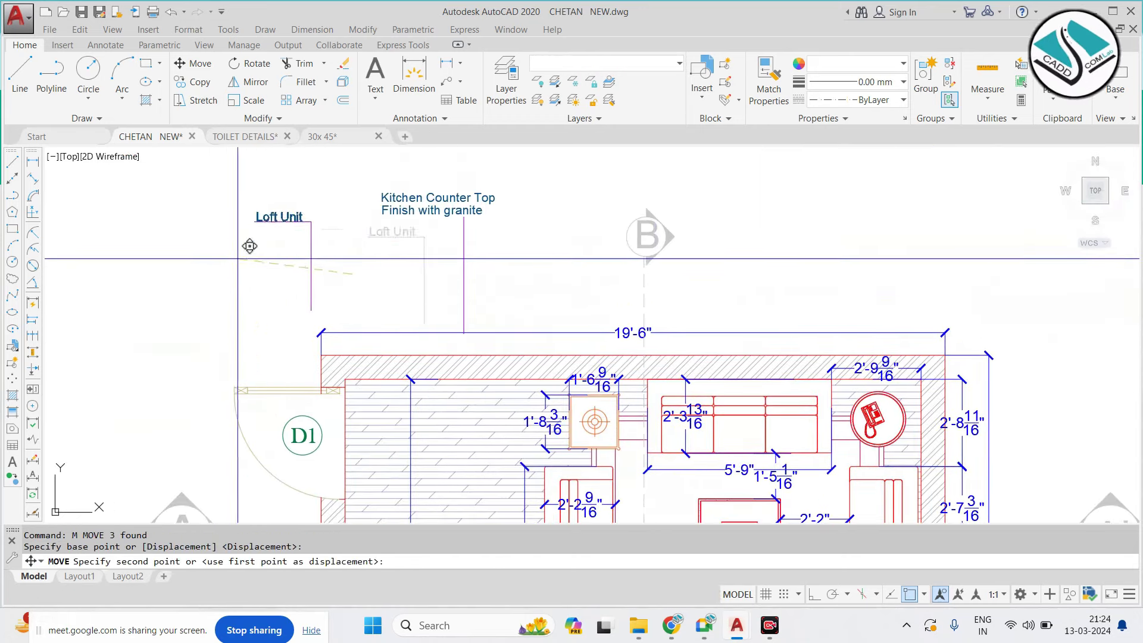
click(288, 225)
key(Escape)
Reposition the copied Kitchen Counter Top note above the living-area plan
click(503, 222)
click(377, 186)
text(m)
key(Return)
click(462, 291)
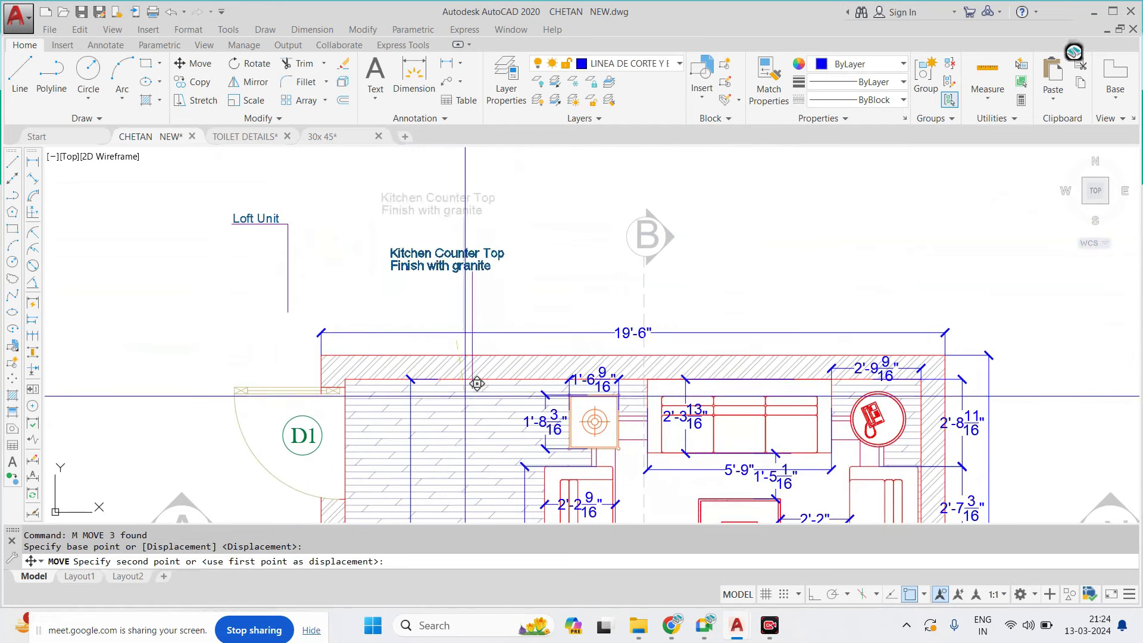
key(Escape)
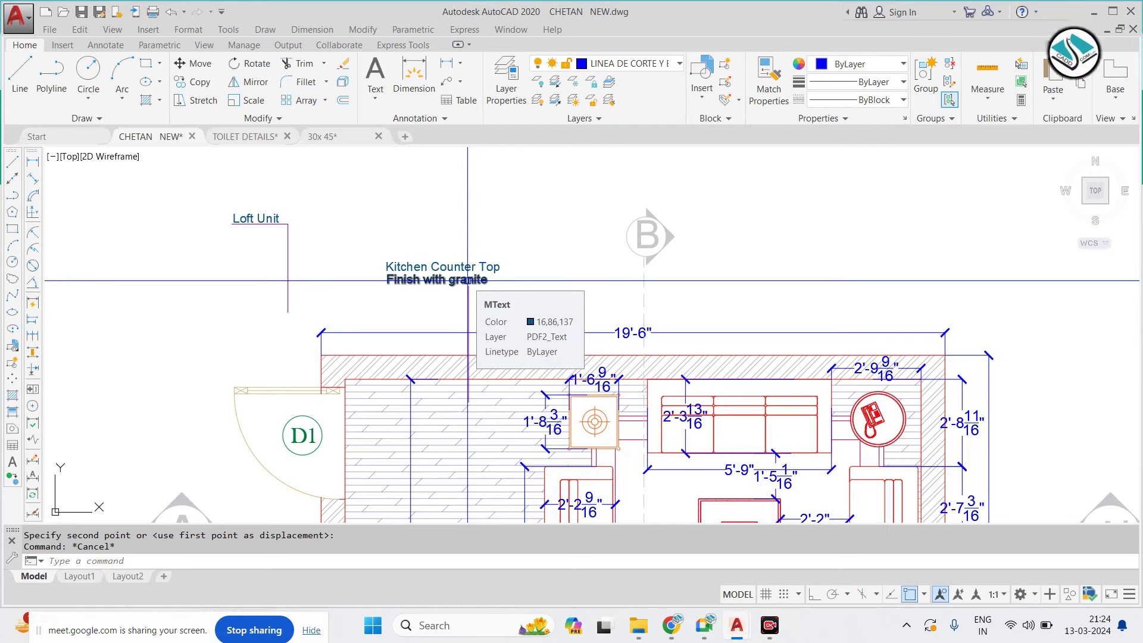
key(Escape)
scroll(471, 269, up, 2)
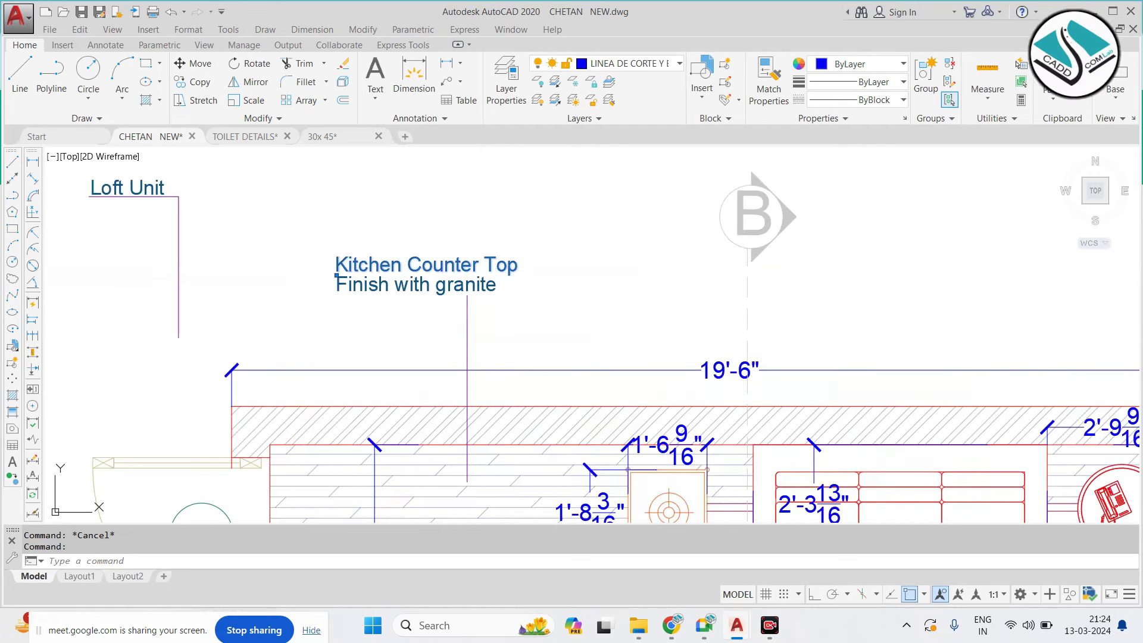
Retype the copied counter-top note as 'Wooden floor - dark glossy -'
key(Caps_Lock)
text(Wooden floor -)
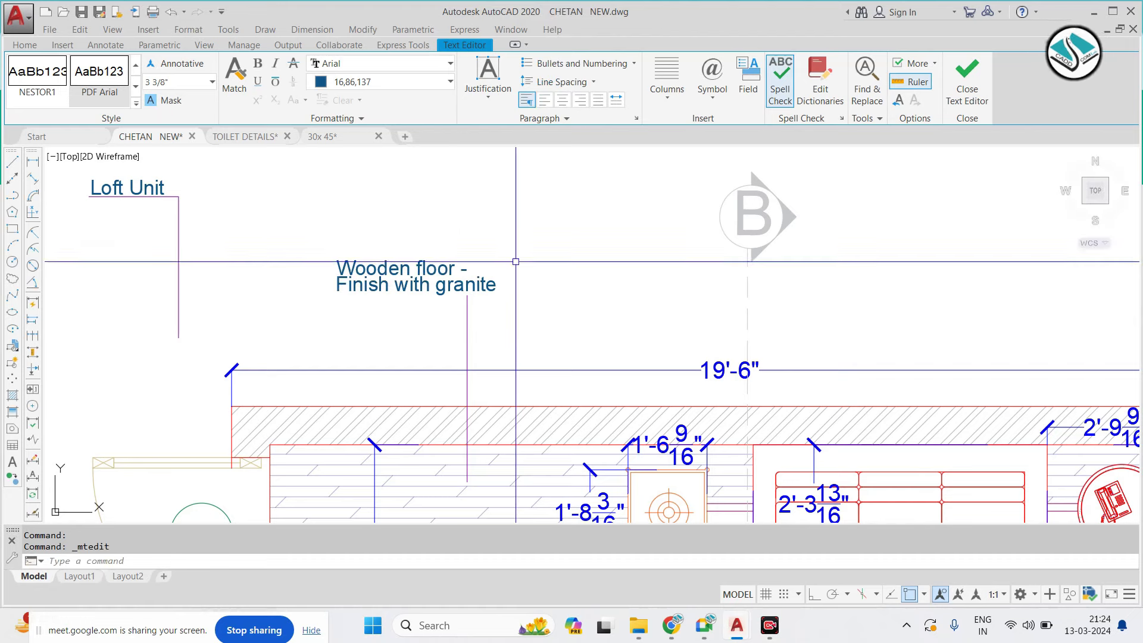
key(Escape)
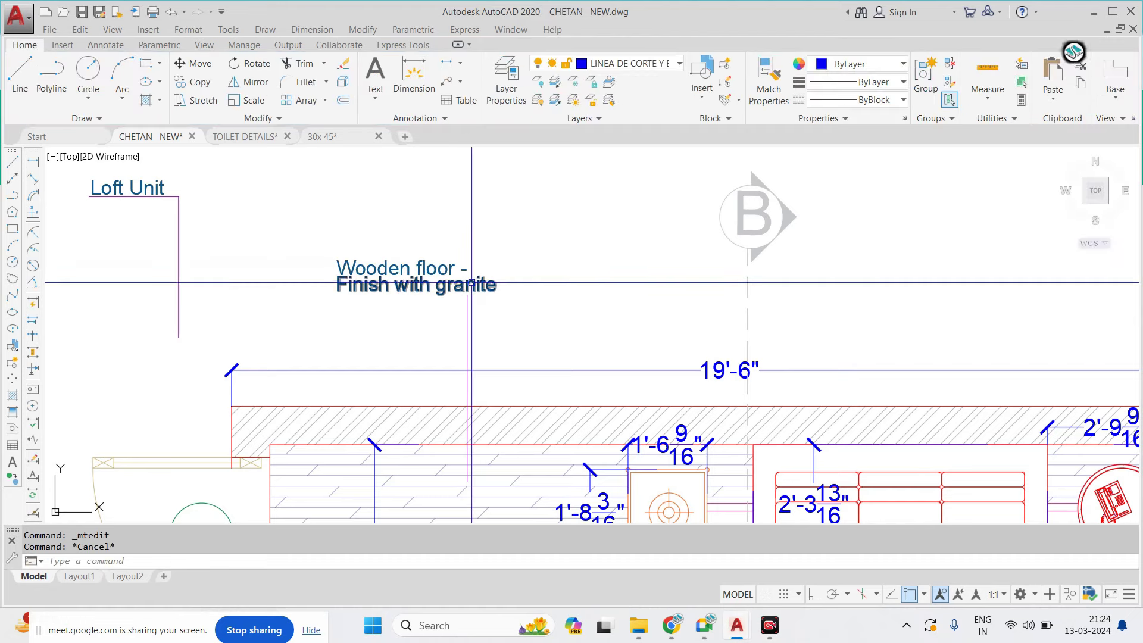
triple_click(475, 285)
text(dark m)
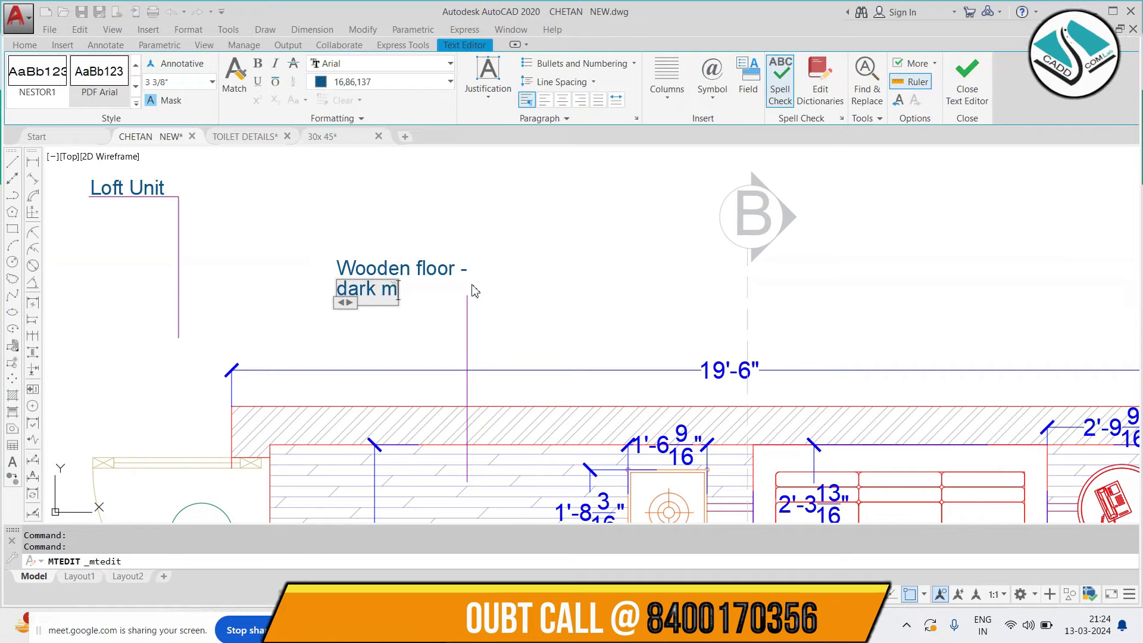
key(BackSpace)
text(glods)
key(BackSpace)
key(BackSpace)
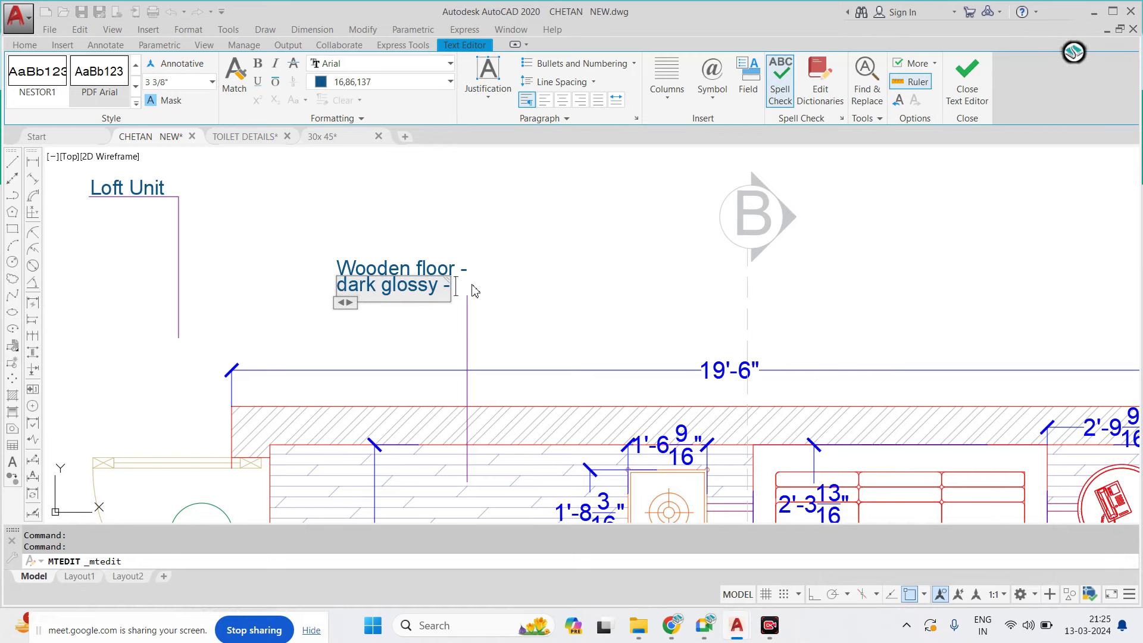
key(Escape)
Move the Loft Unit note above the side table and relabel it 'Side'
scroll(477, 280, down, 3)
scroll(322, 217, down, 1)
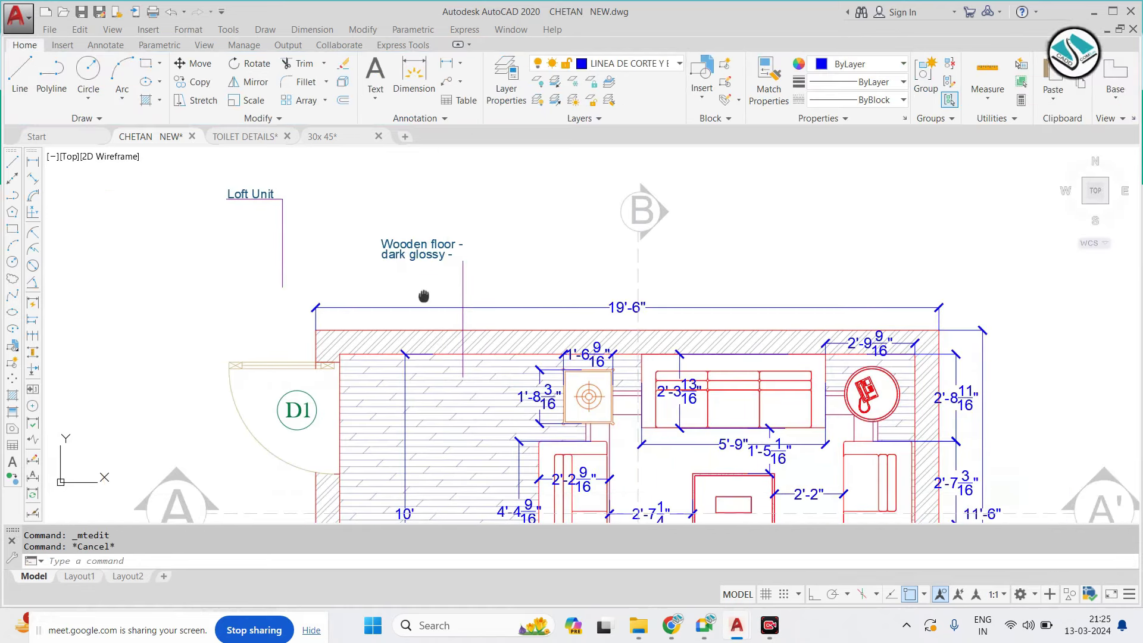
click(282, 250)
click(298, 166)
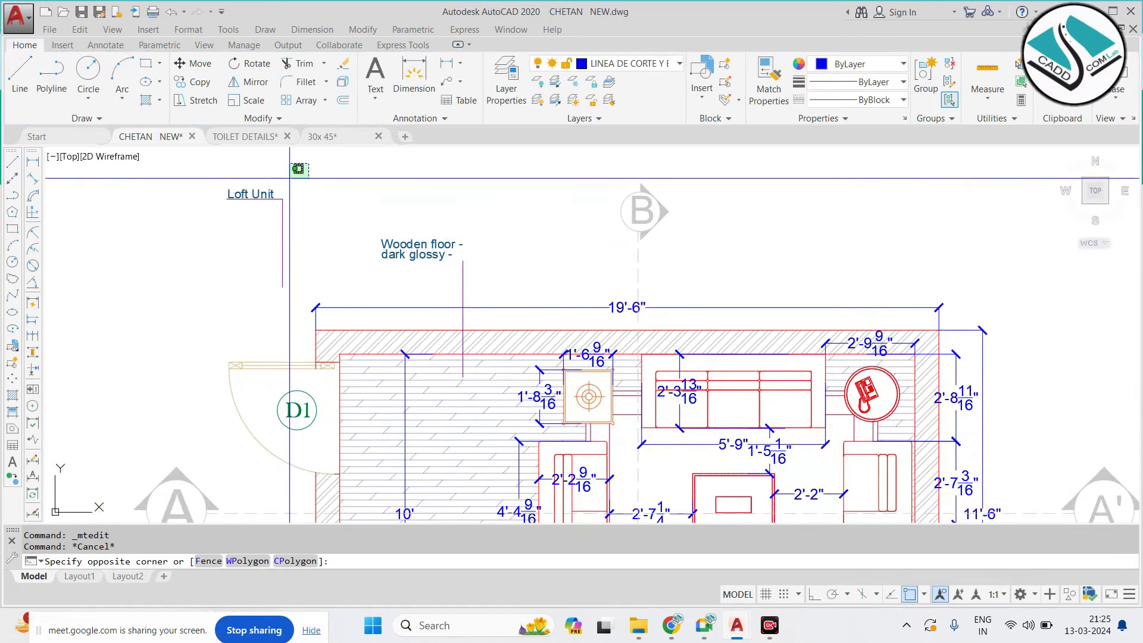
click(170, 239)
text(m)
key(Return)
click(283, 287)
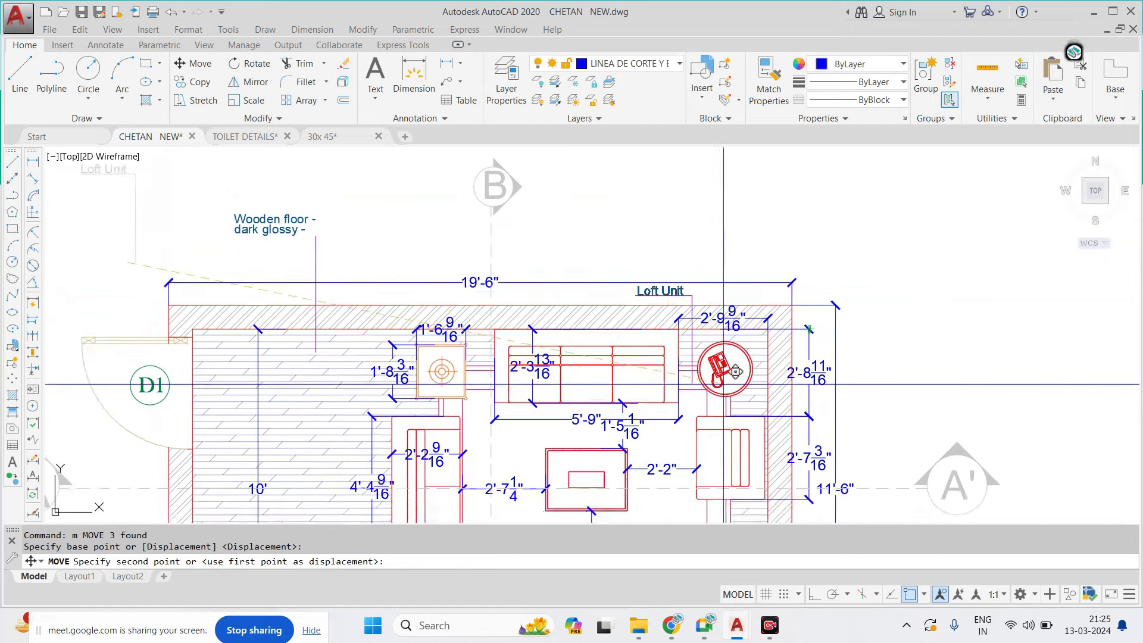
scroll(711, 327, up, 2)
key(Escape)
scroll(715, 173, up, 2)
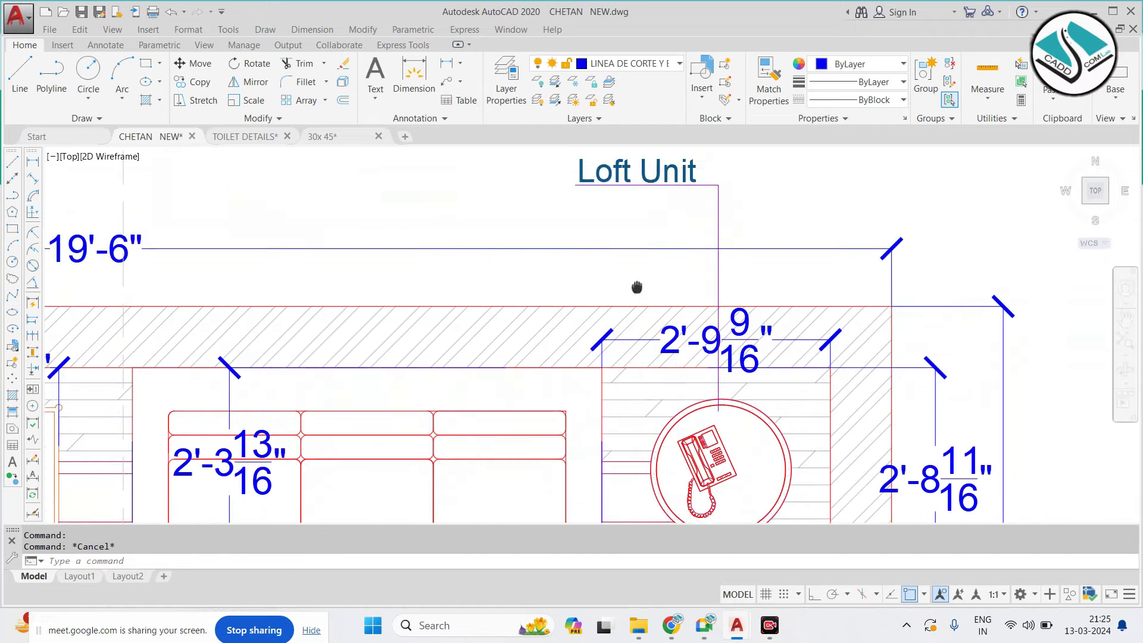
double_click(637, 190)
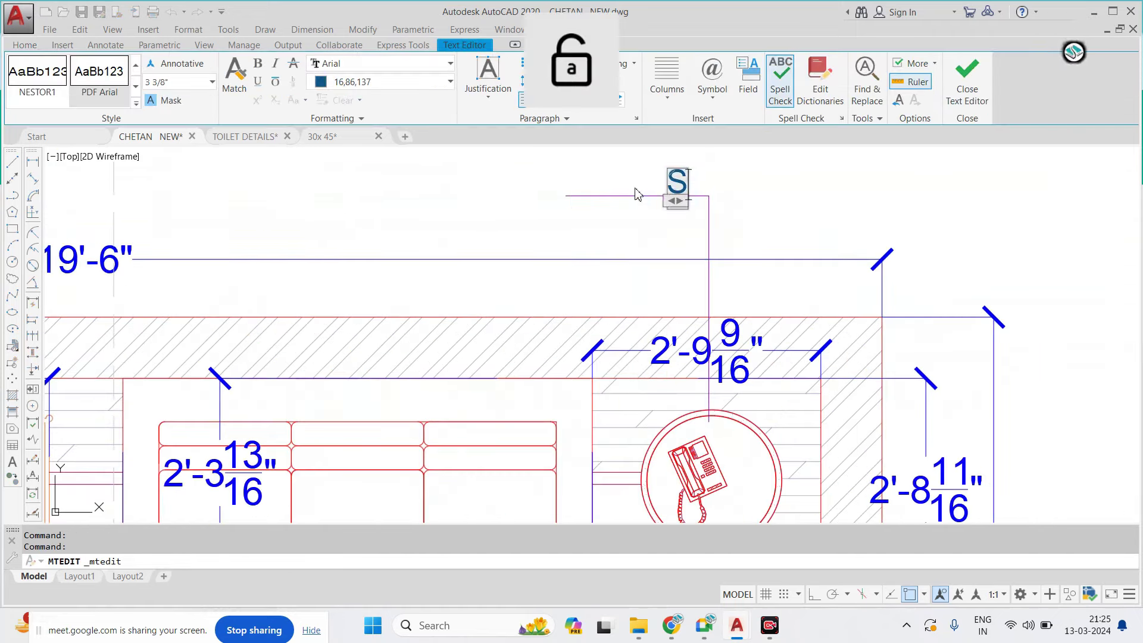
text(table top wit)
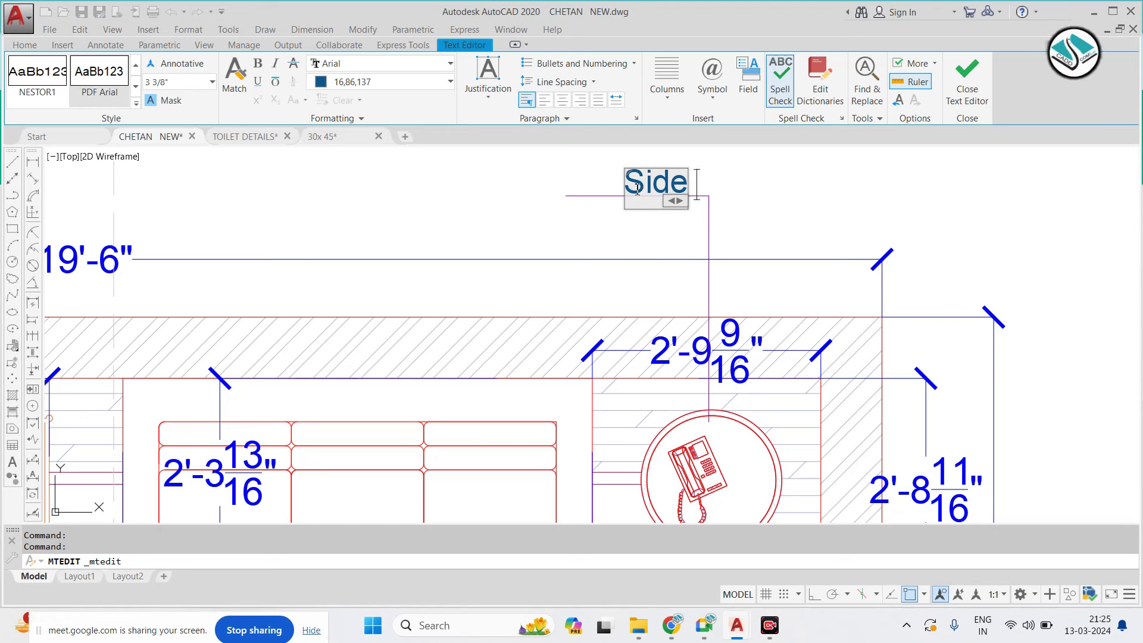
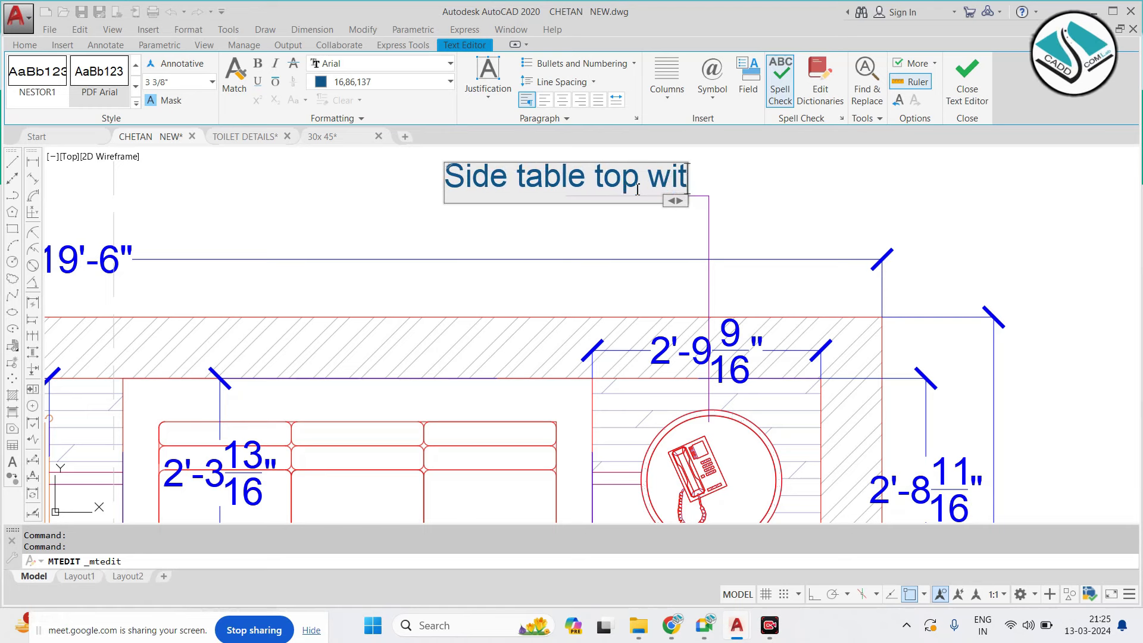
Finish the side table note as 'Side table top with glass base finish with wooden -' and close the editor
text(h glass)
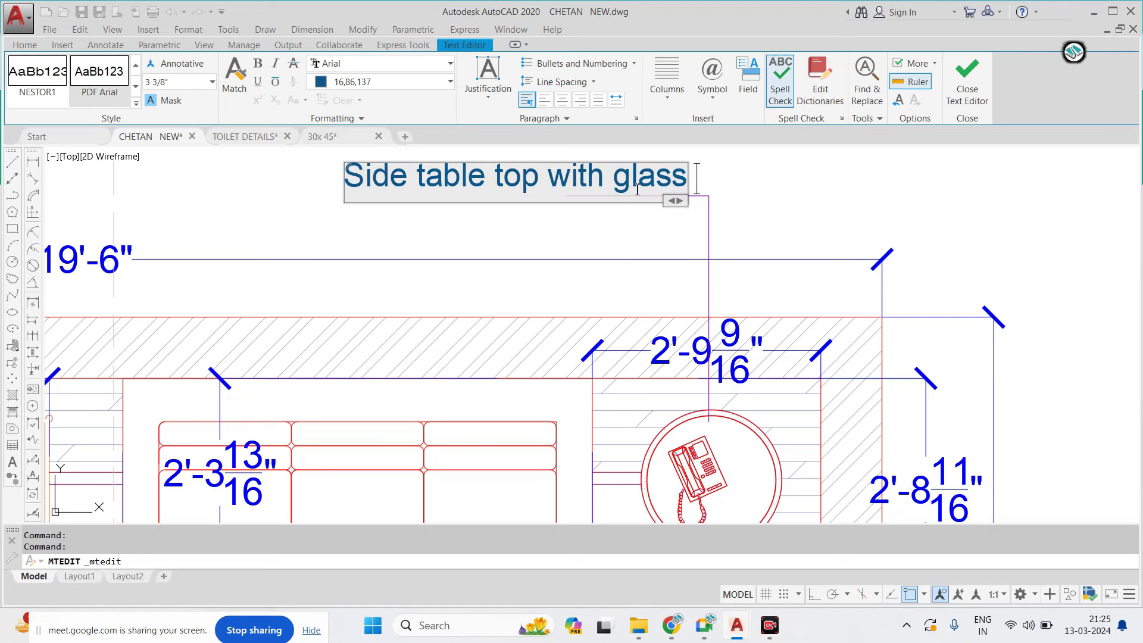
text( base finish with wooden)
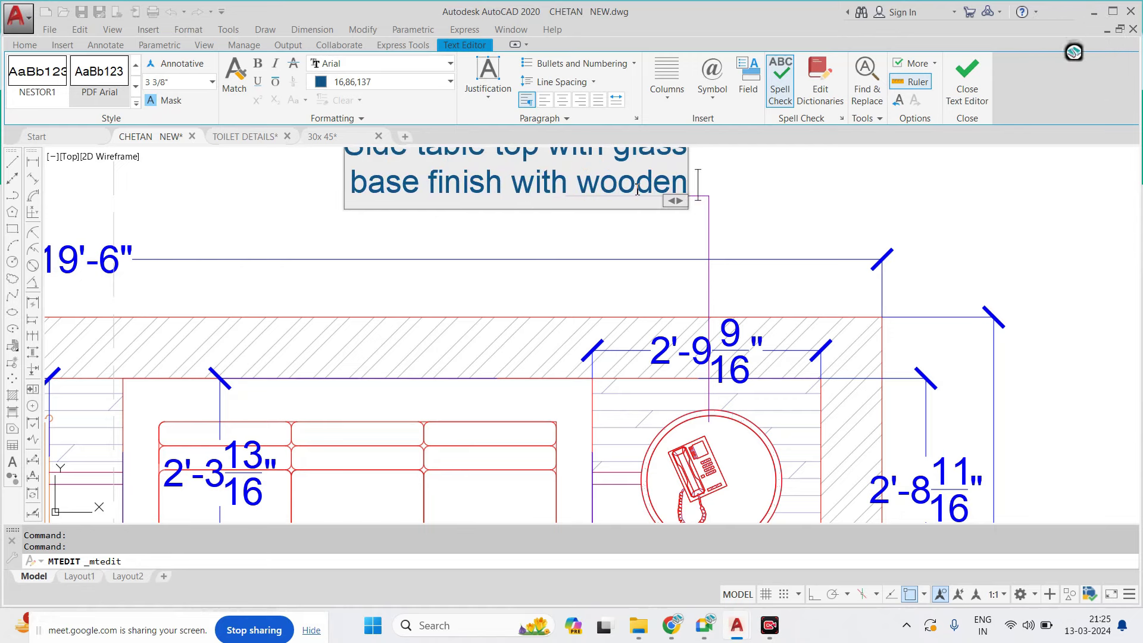
text(-)
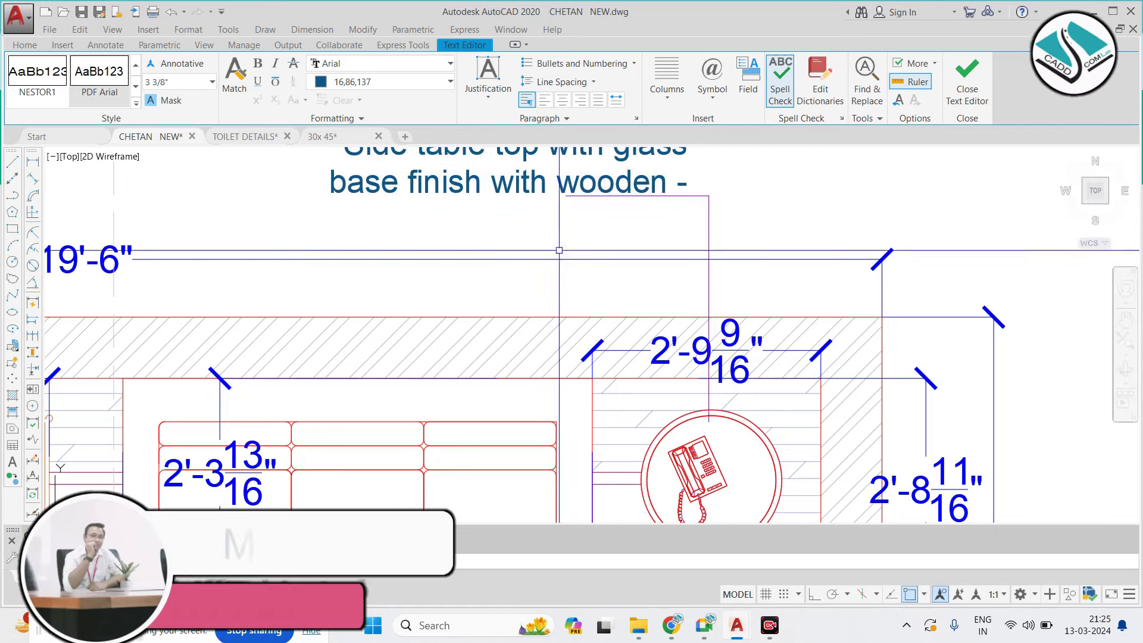
click(696, 184)
scroll(614, 257, down, 5)
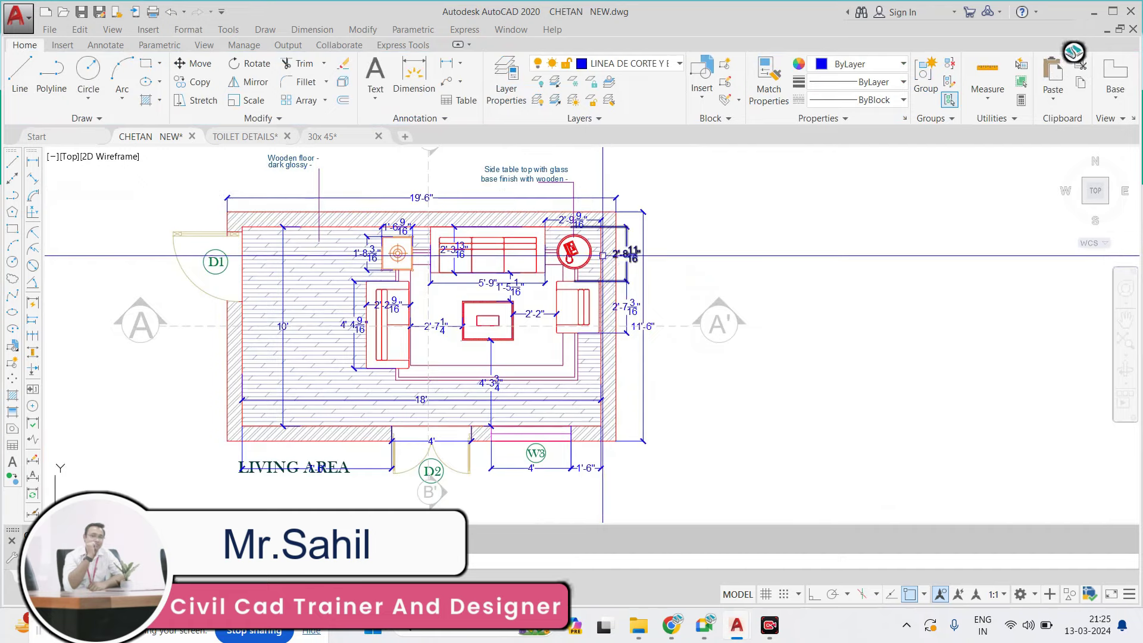
middle_drag(588, 286, 615, 308)
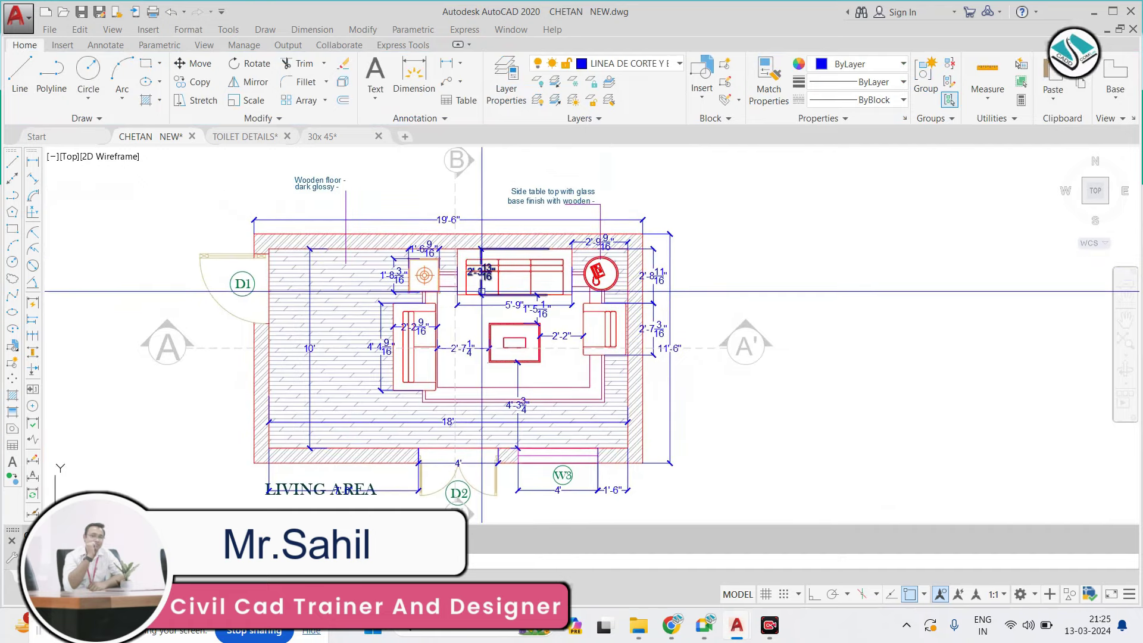
middle_drag(481, 368, 481, 348)
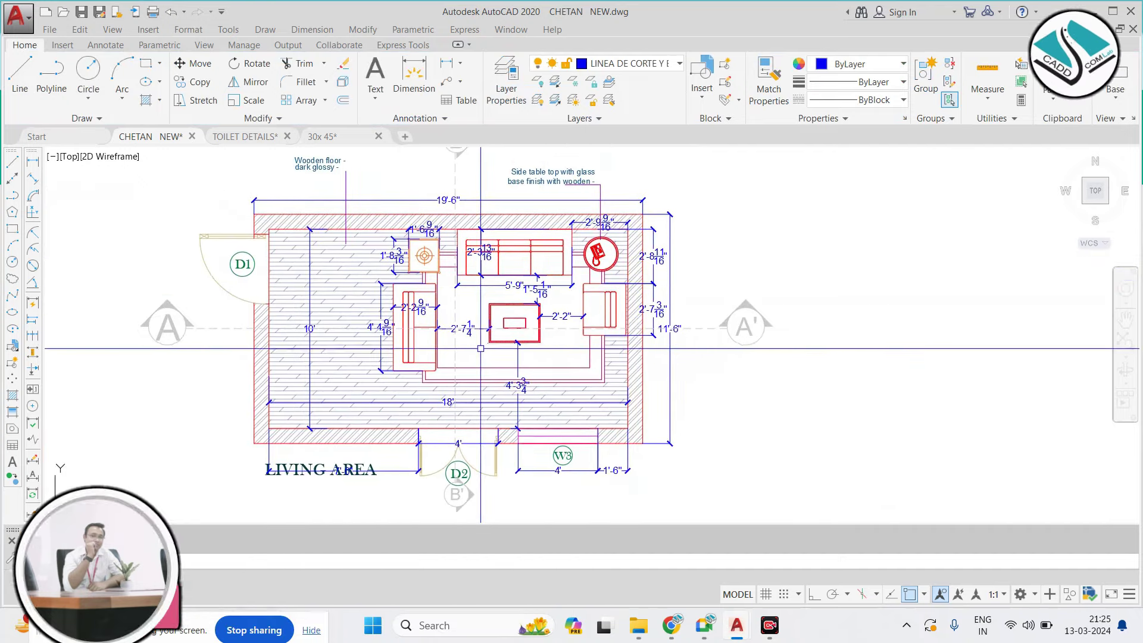
scroll(480, 348, down, 5)
mouse_move(875, 303)
middle_down()
mouse_move(680, 303)
mouse_move(594, 288)
middle_up()
scroll(594, 289, down, 3)
scroll(591, 286, down, 3)
scroll(855, 238, up, 5)
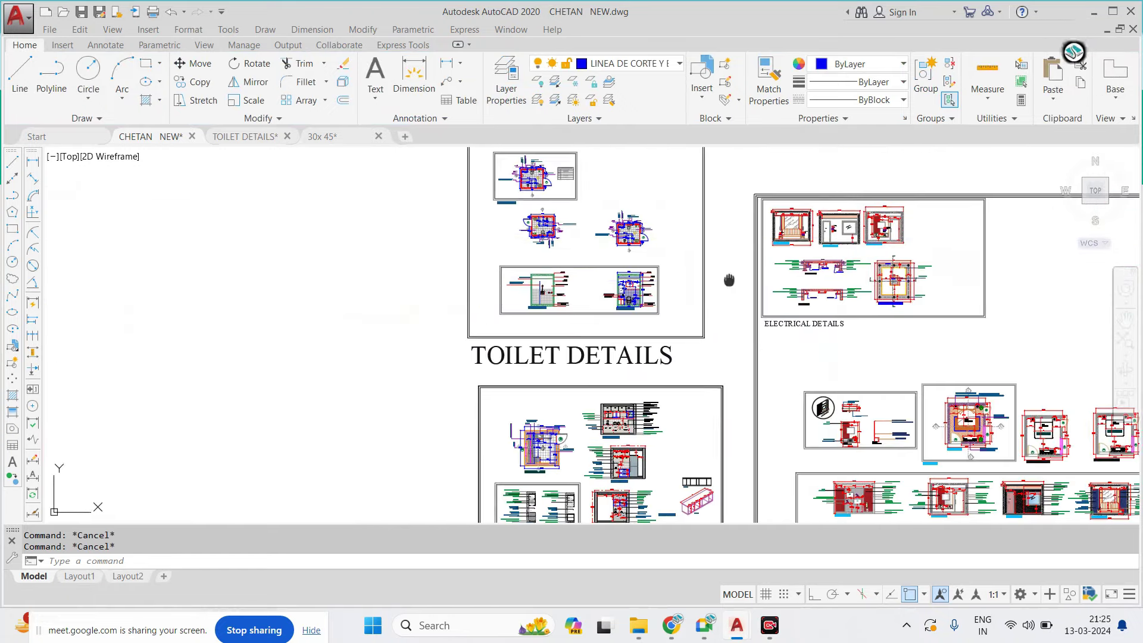
middle_drag(727, 281, 530, 296)
scroll(602, 271, down, 3)
scroll(334, 275, up, 5)
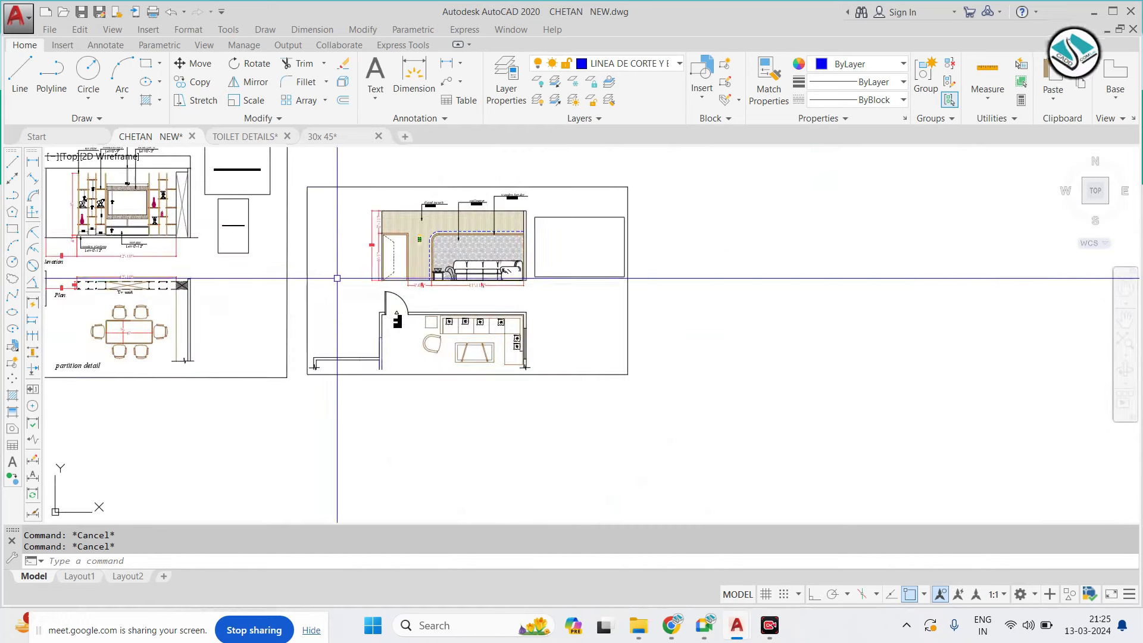
scroll(391, 272, up, 2)
scroll(535, 291, up, 2)
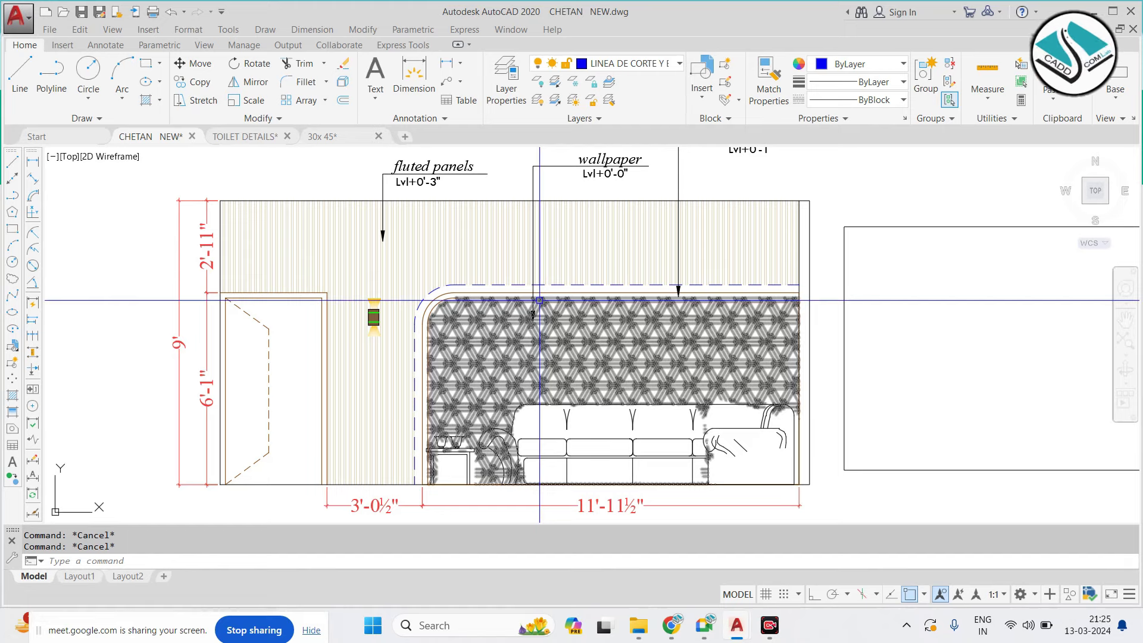
middle_drag(591, 197, 579, 235)
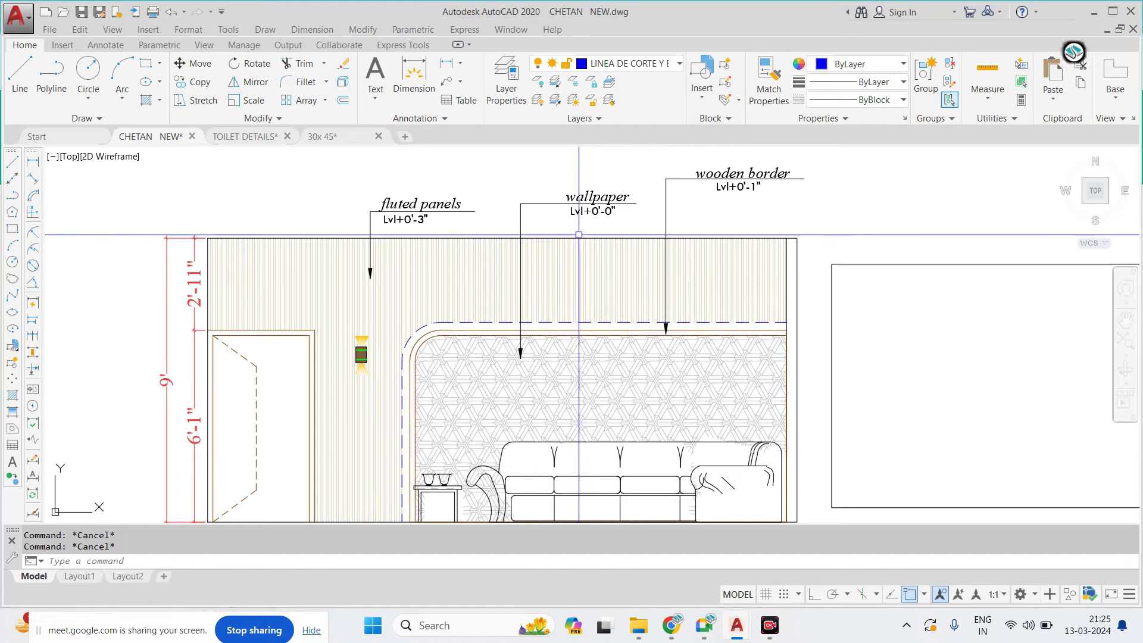
scroll(353, 213, up, 2)
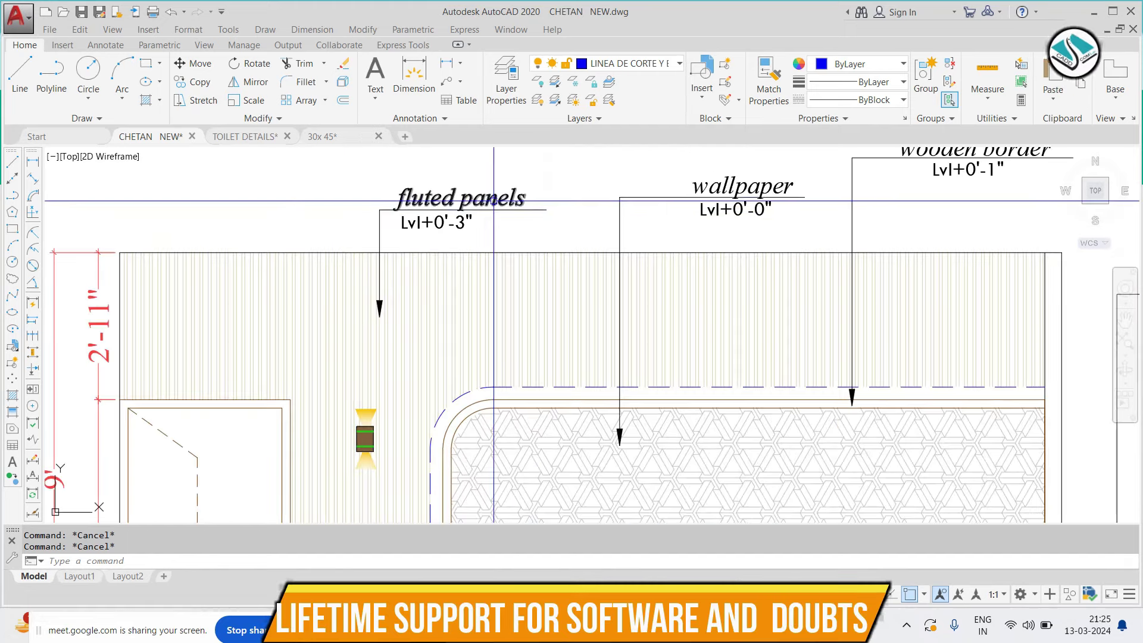
scroll(596, 216, down, 2)
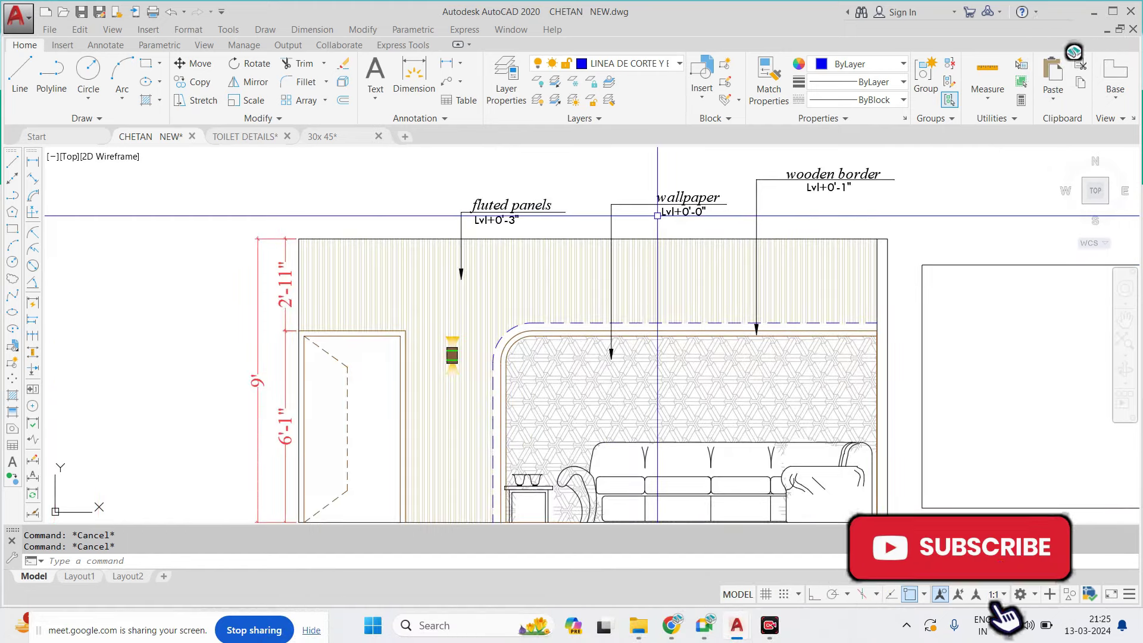
middle_drag(749, 213, 657, 216)
scroll(737, 190, up, 1)
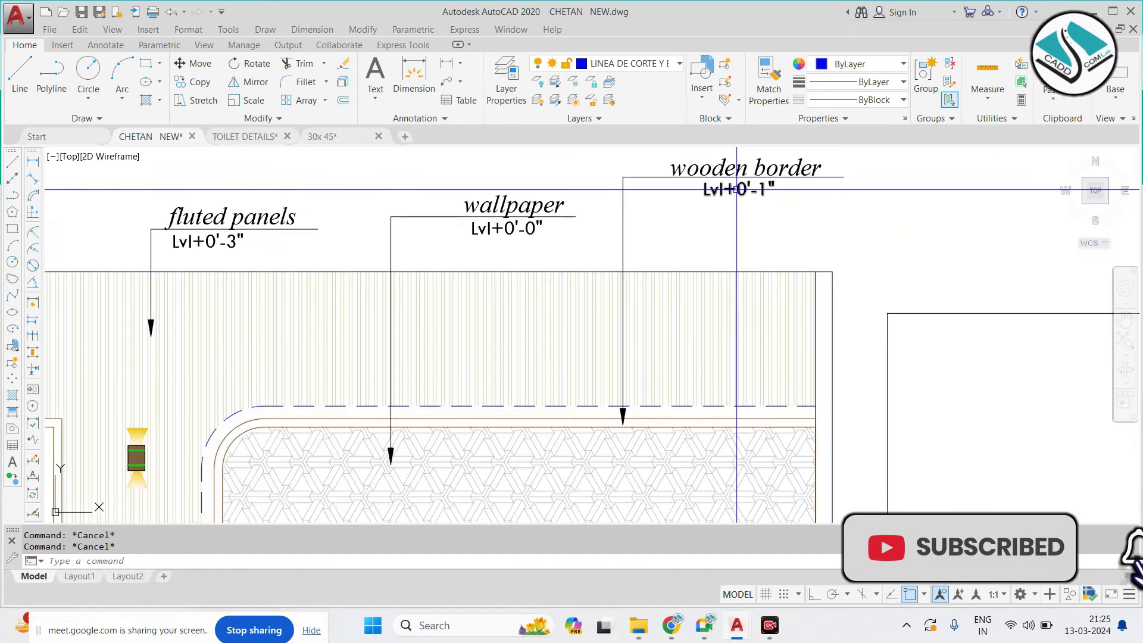
scroll(737, 189, down, 1)
scroll(664, 249, down, 1)
scroll(664, 249, up, 1)
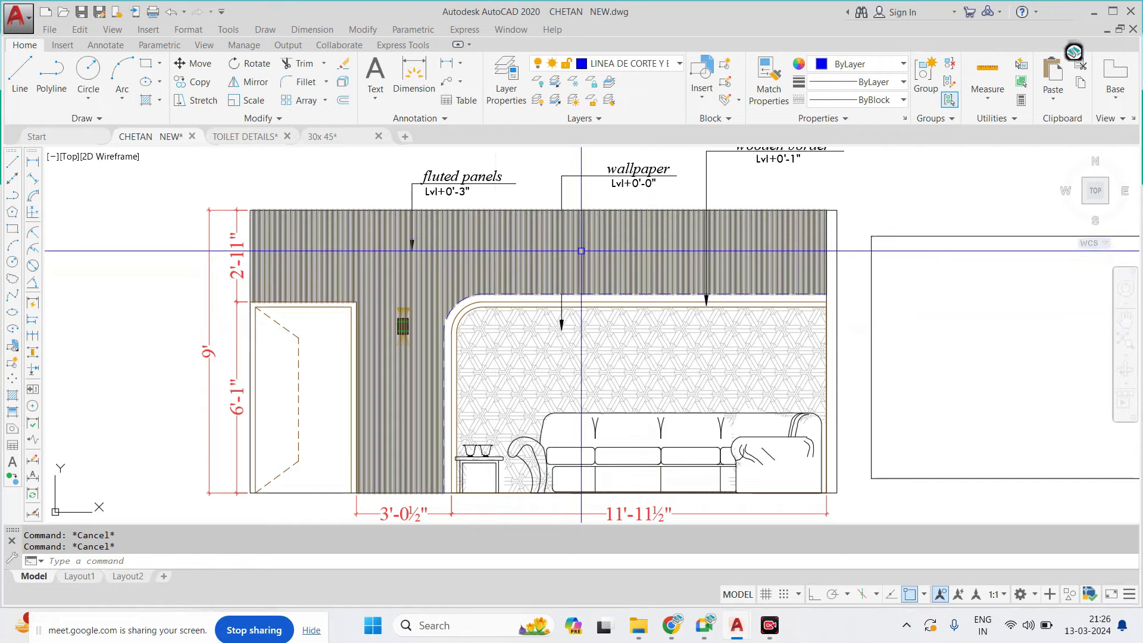
scroll(581, 251, down, 5)
scroll(581, 251, down, 2)
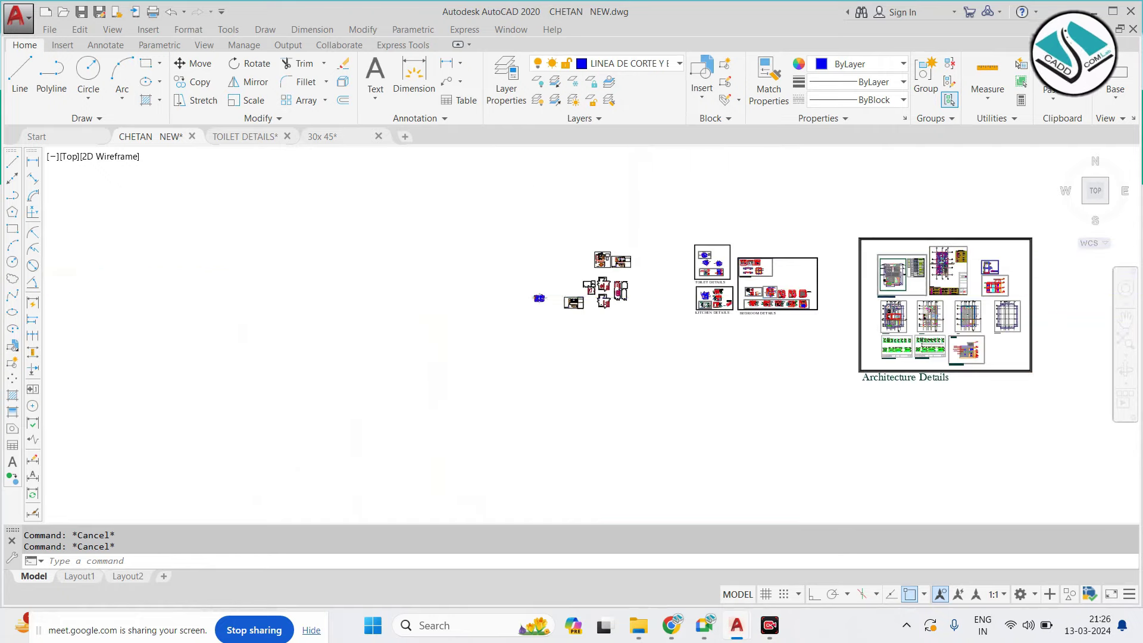
scroll(844, 294, up, 5)
middle_drag(845, 293, 423, 291)
scroll(424, 291, up, 4)
scroll(424, 291, down, 2)
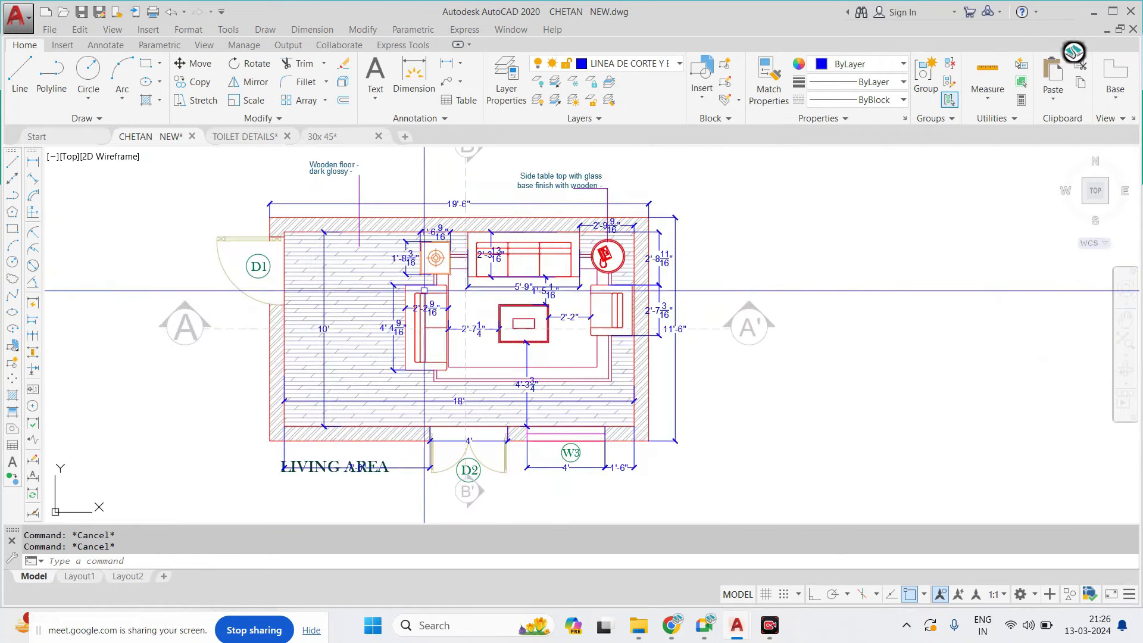
scroll(427, 293, down, 8)
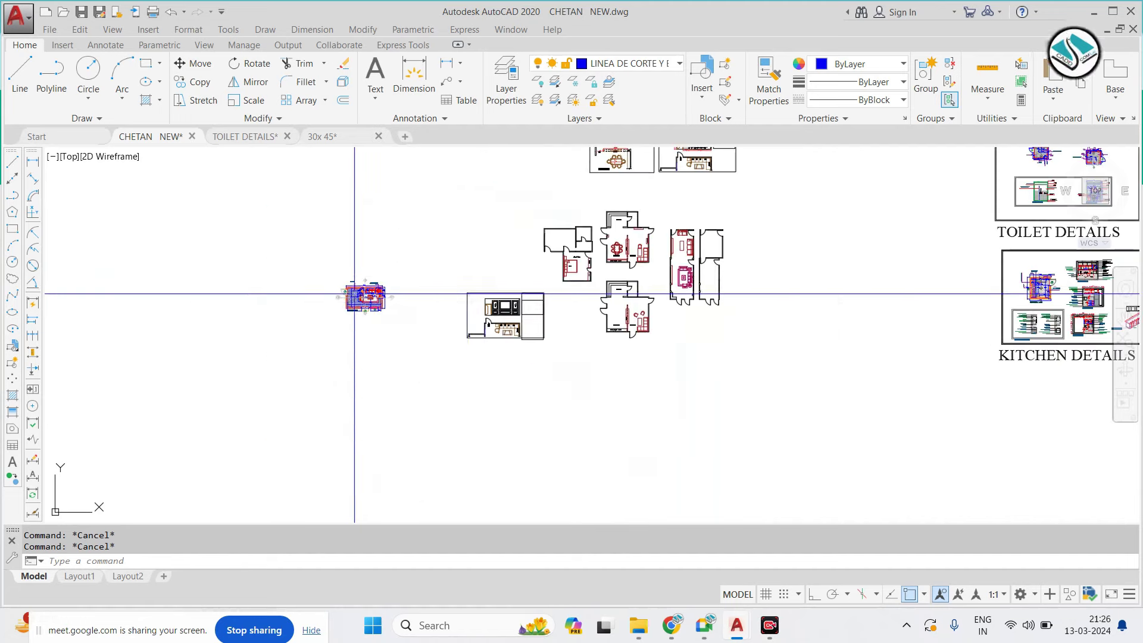
scroll(583, 263, up, 2)
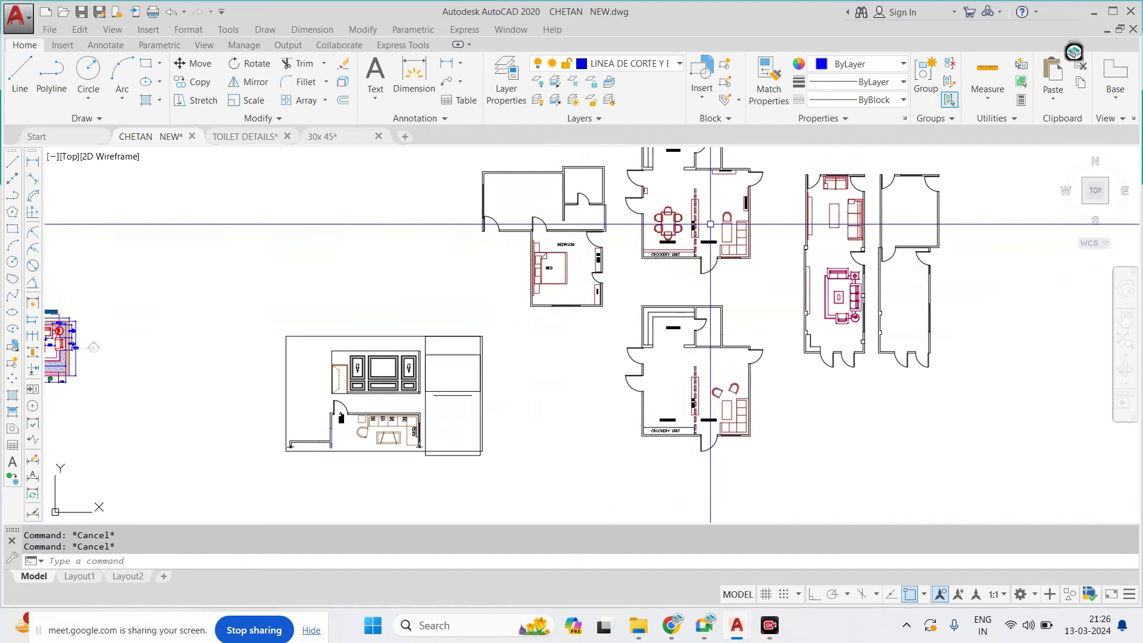
scroll(698, 454, up, 4)
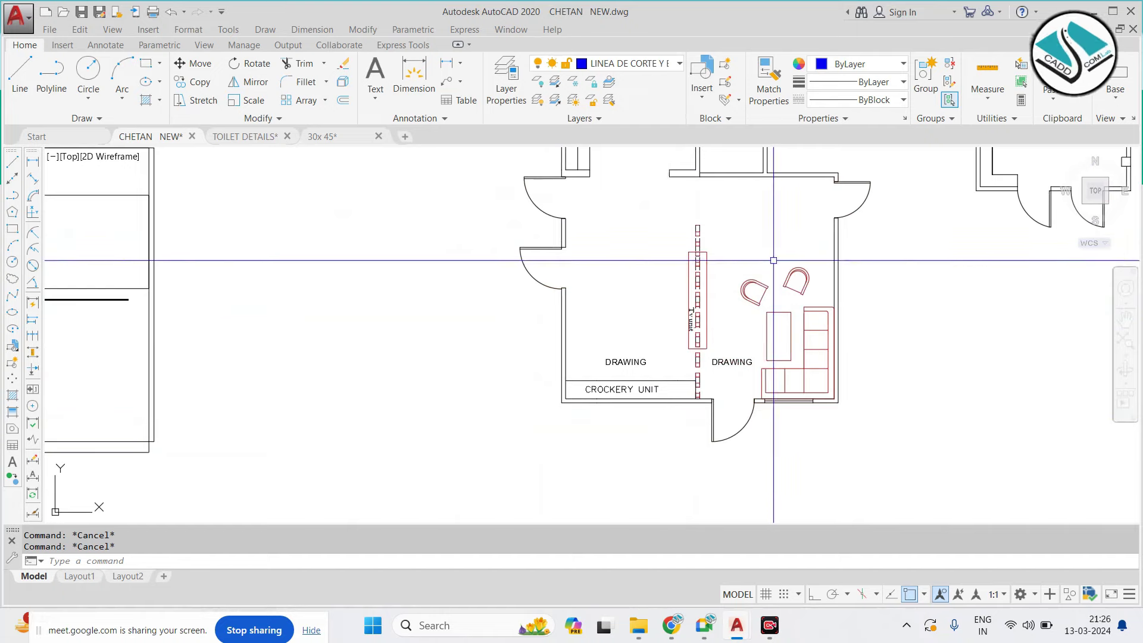
middle_drag(766, 267, 669, 352)
scroll(589, 396, up, 4)
click(567, 396)
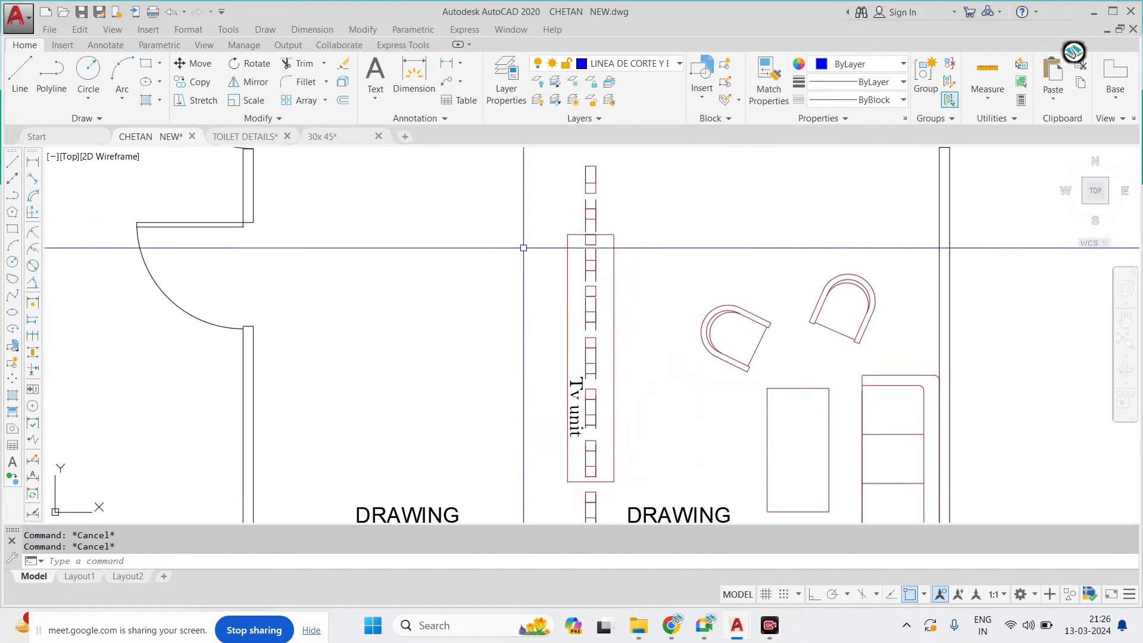
click(492, 377)
key(Escape)
scroll(493, 377, down, 5)
scroll(763, 292, down, 2)
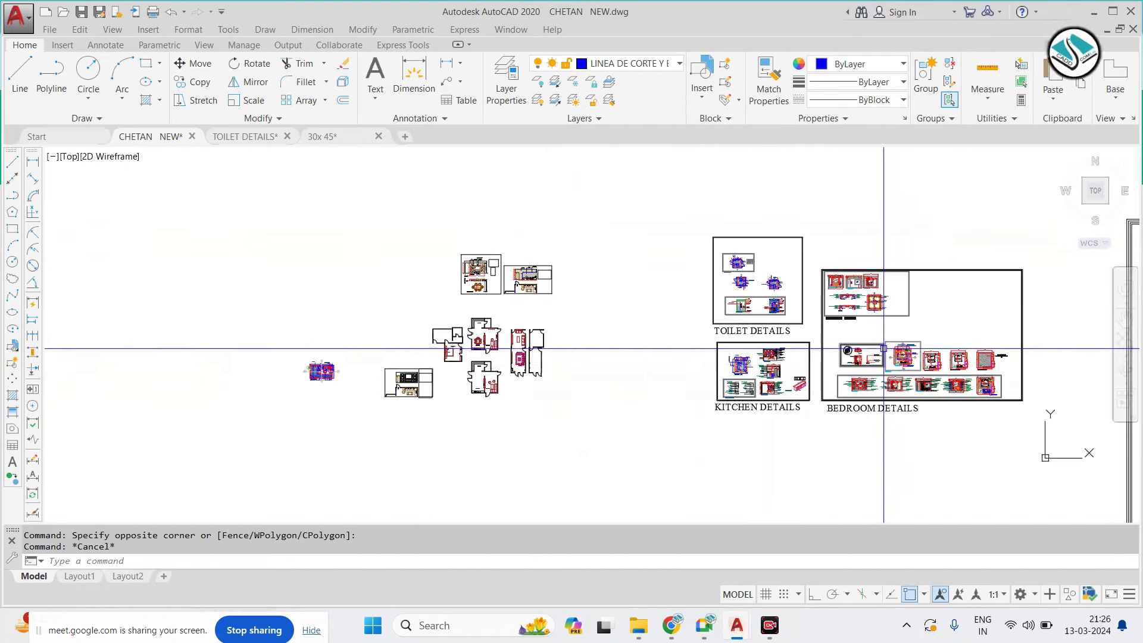
scroll(763, 292, up, 3)
scroll(740, 472, up, 2)
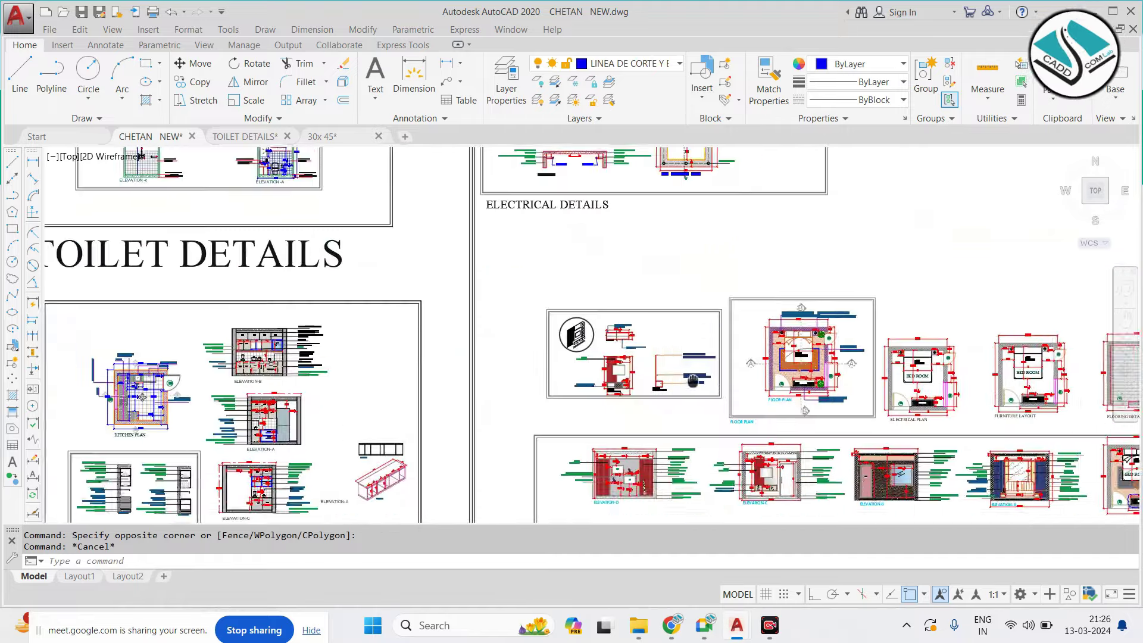
middle_drag(739, 472, 667, 250)
scroll(660, 238, up, 3)
scroll(656, 235, up, 2)
Window-select the wooden TV unit and its tree, leaving out the upper floor hatch
click(661, 253)
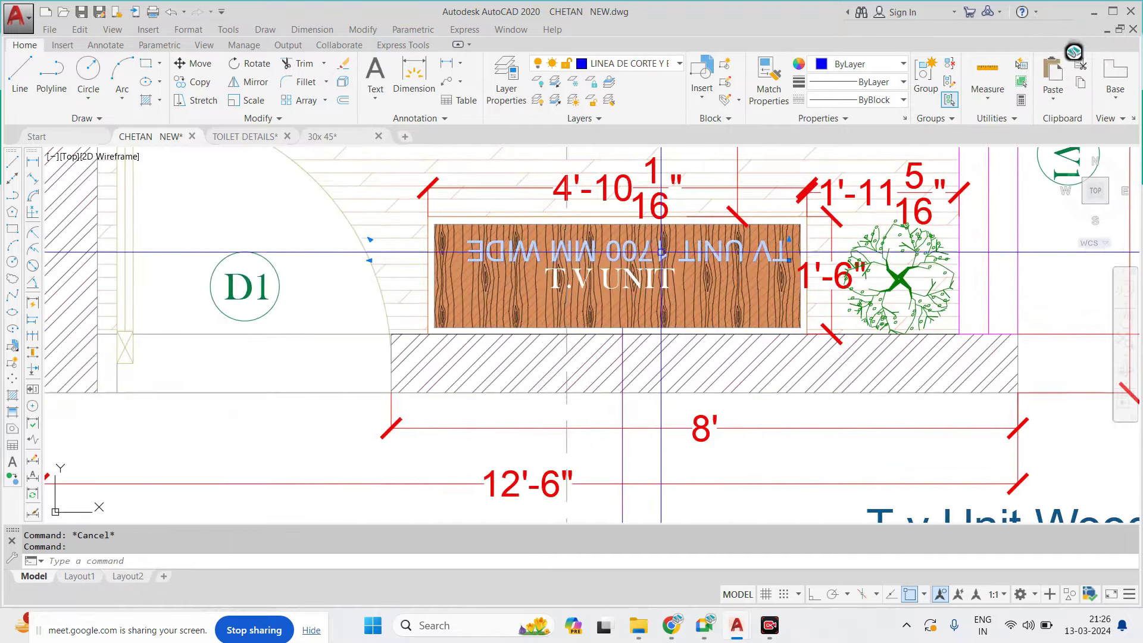
click(410, 207)
click(822, 363)
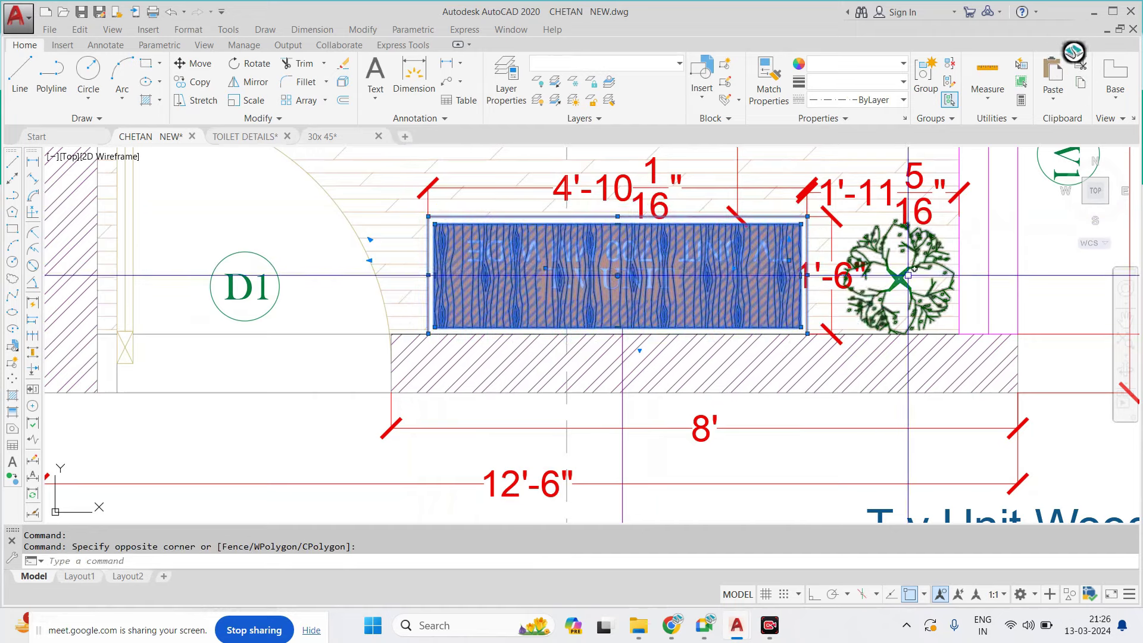
click(952, 226)
click(889, 278)
click(947, 231)
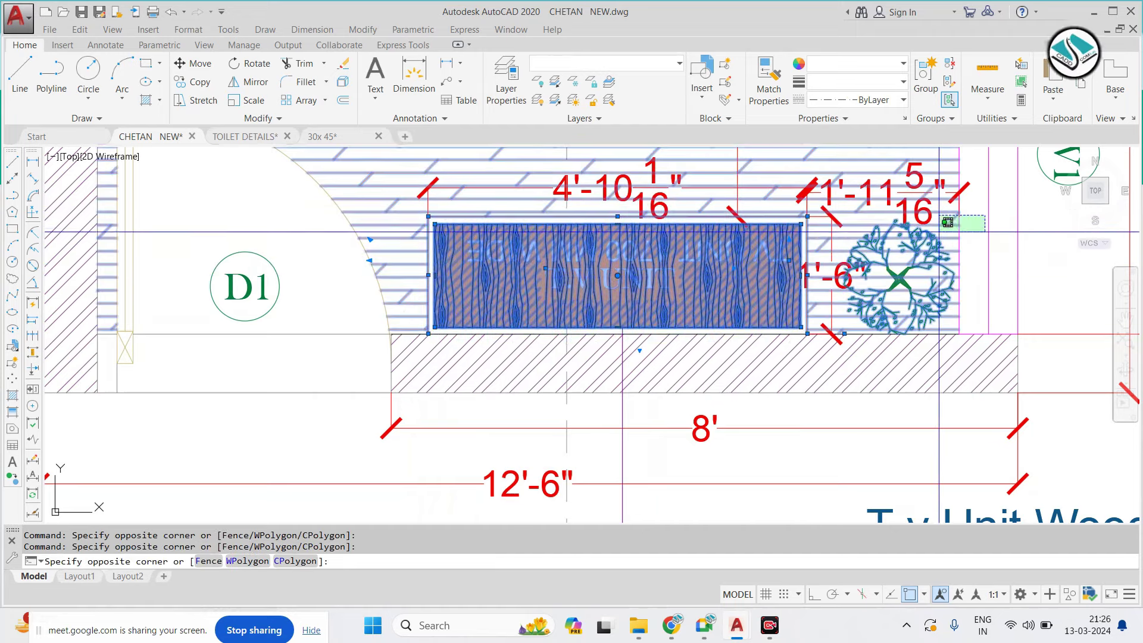
click(847, 274)
text(CO)
Copy the selected TV unit and tree from a picked base point
key(Return)
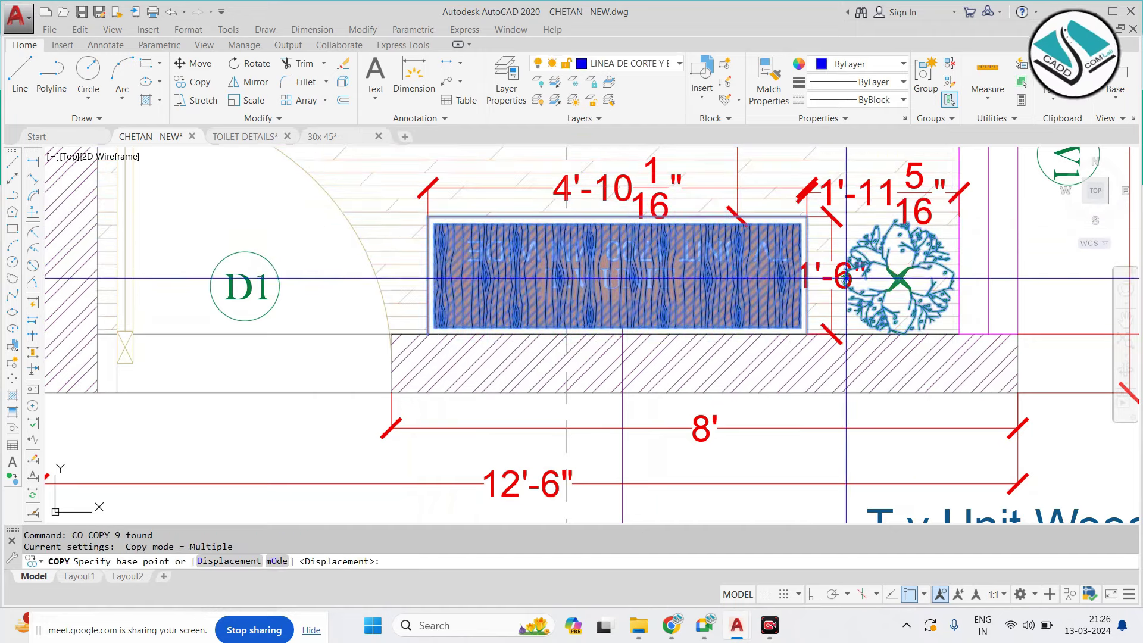
click(844, 275)
scroll(563, 322, down, 5)
scroll(563, 322, down, 3)
scroll(595, 318, up, 2)
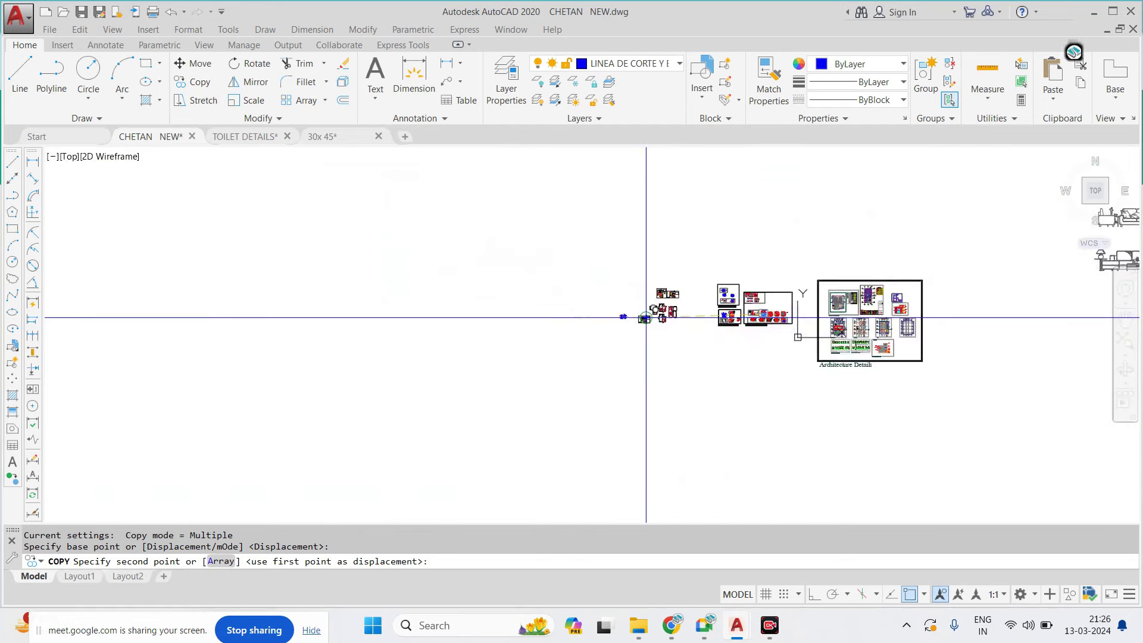
scroll(637, 316, up, 3)
scroll(589, 314, up, 3)
scroll(562, 316, up, 2)
scroll(458, 333, up, 5)
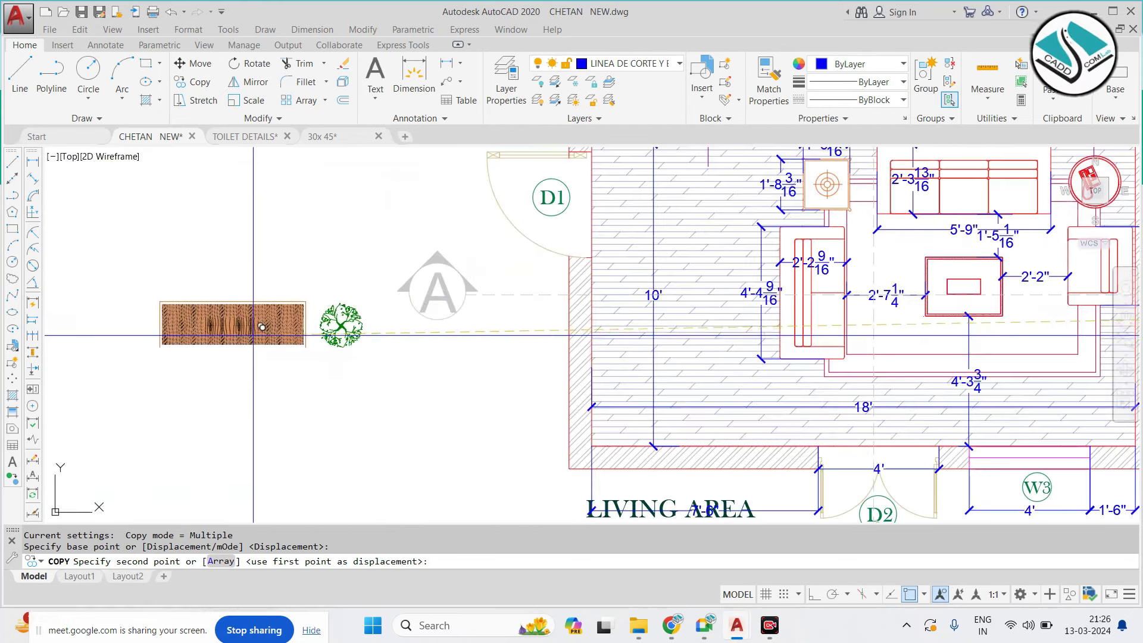
key(Escape)
Erase the stray extra tree copy with the E command
drag(346, 297, 297, 351)
middle_drag(316, 366, 403, 362)
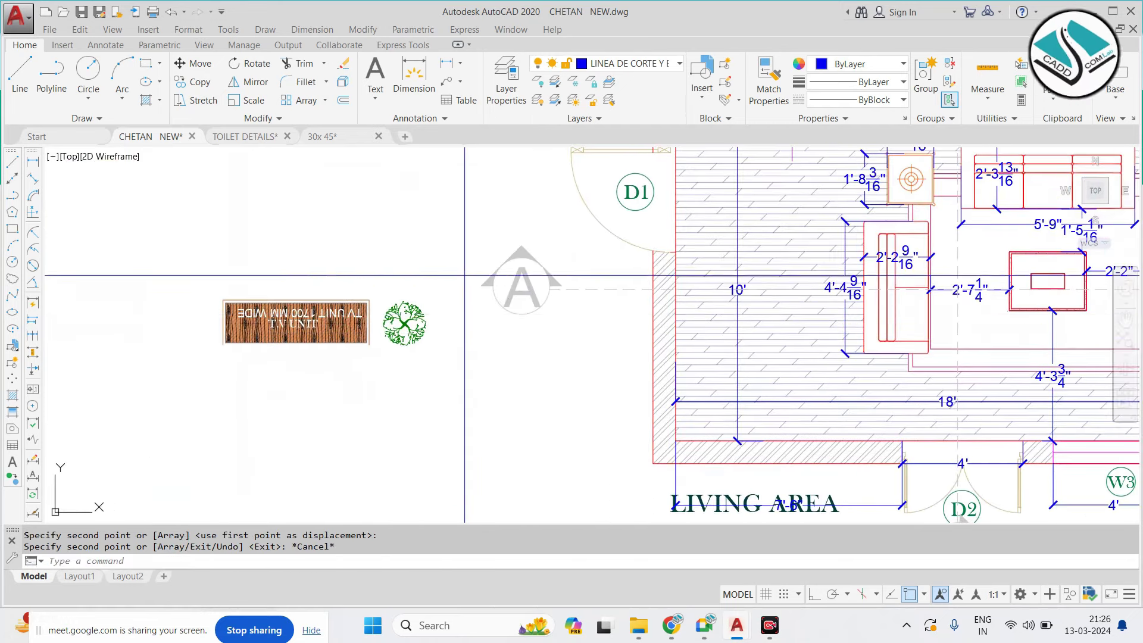
key(Return)
click(404, 324)
click(512, 454)
key(Escape)
text(e)
key(Return)
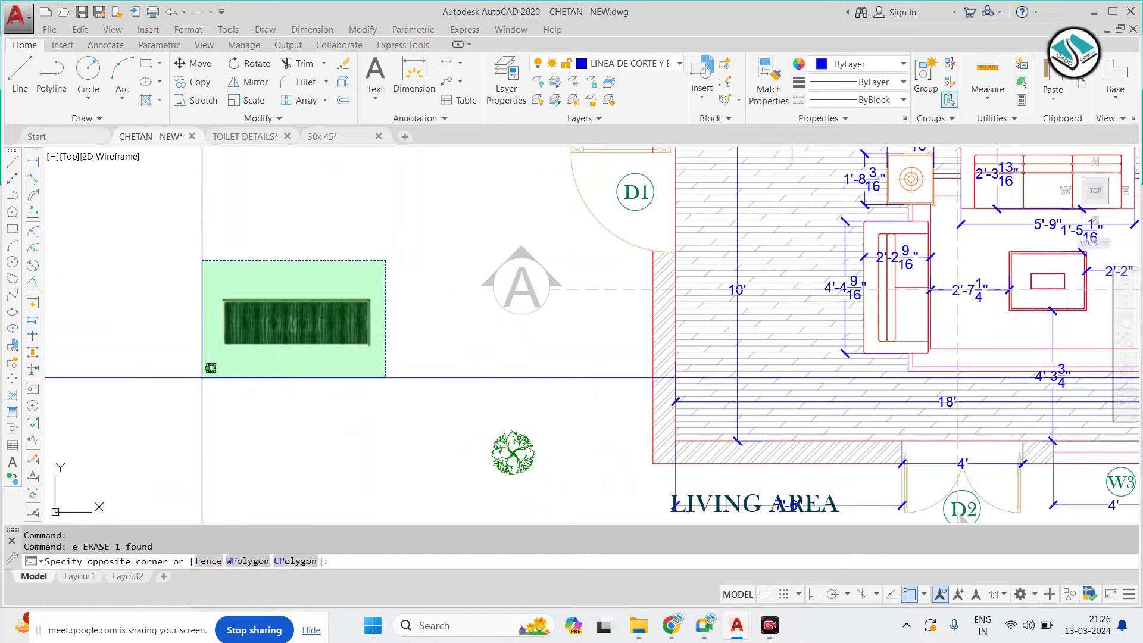
Rotate the TV unit 270° to stand vertical with Ortho on
drag(387, 263, 187, 376)
key(Return)
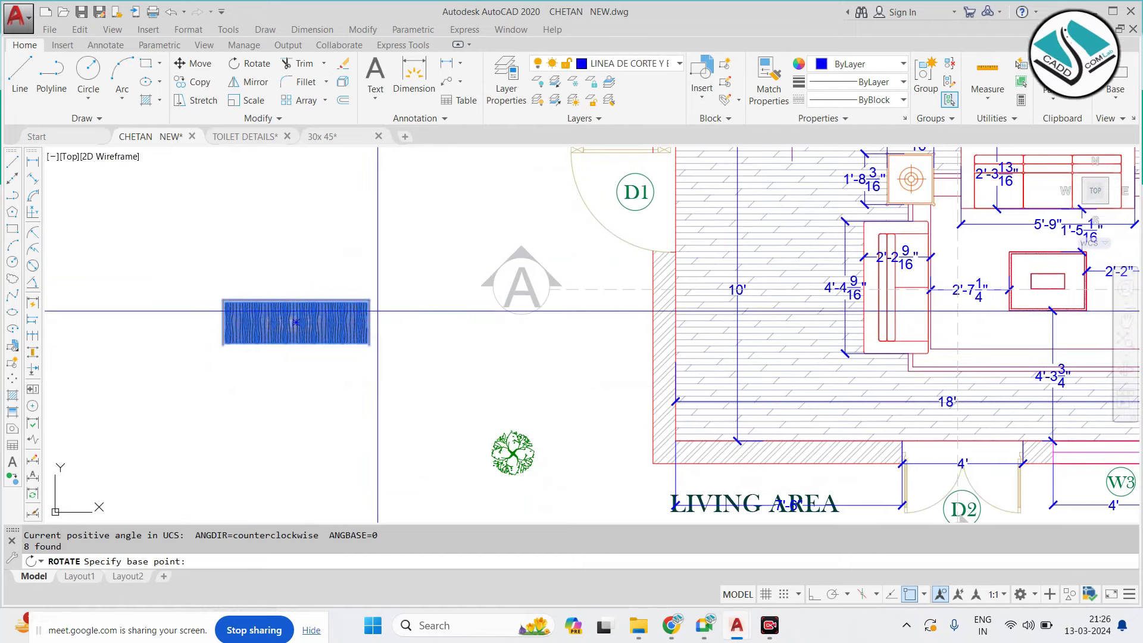
click(370, 300)
click(815, 593)
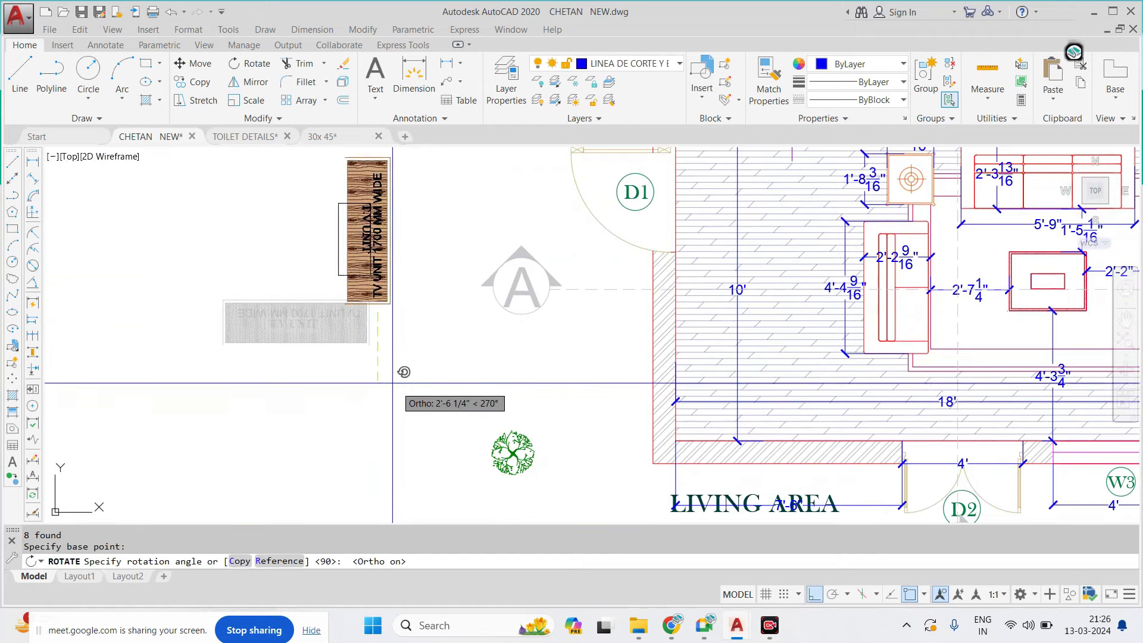
click(396, 369)
Move the rotated TV unit inside the room against the living area's left wall
middle_drag(396, 369, 389, 439)
click(397, 210)
click(275, 394)
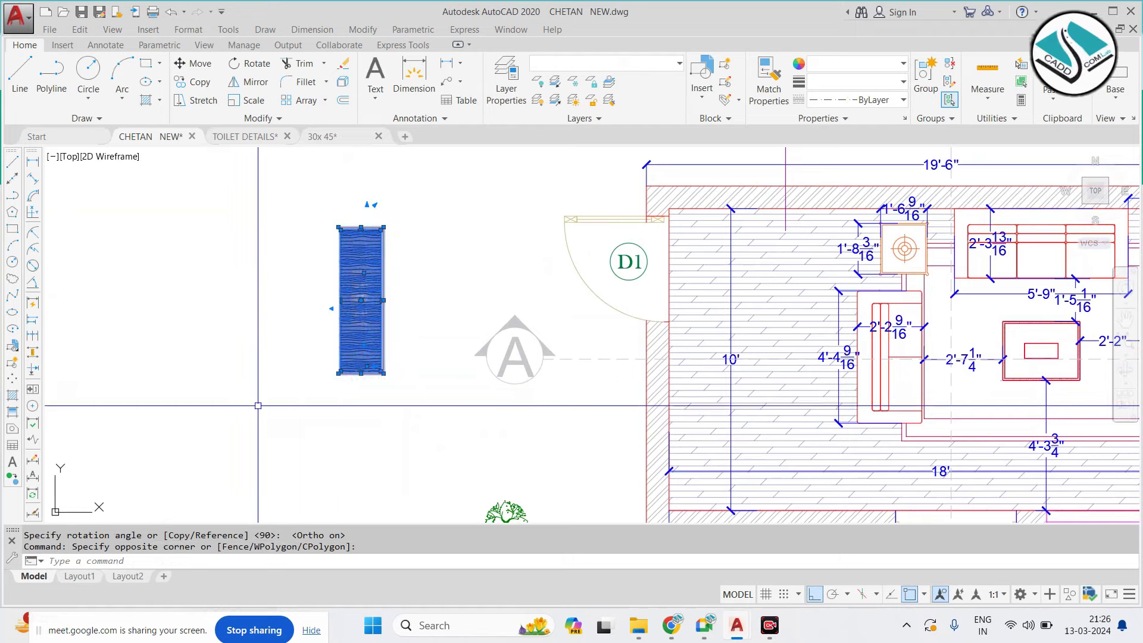
text(m)
key(Return)
click(391, 324)
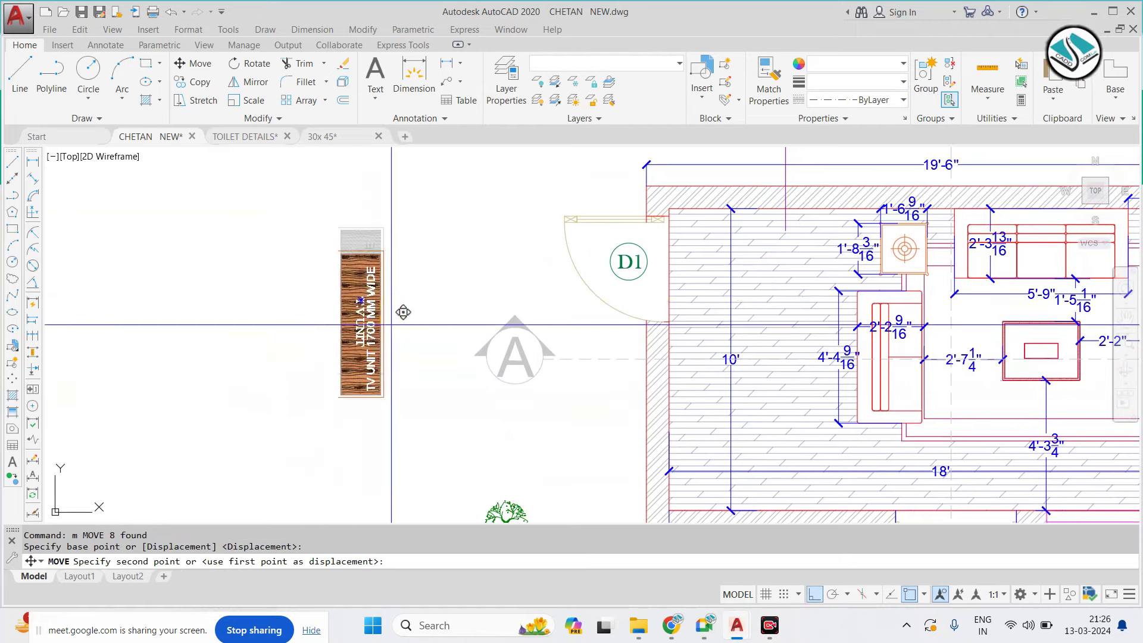
click(814, 593)
middle_drag(733, 331, 524, 298)
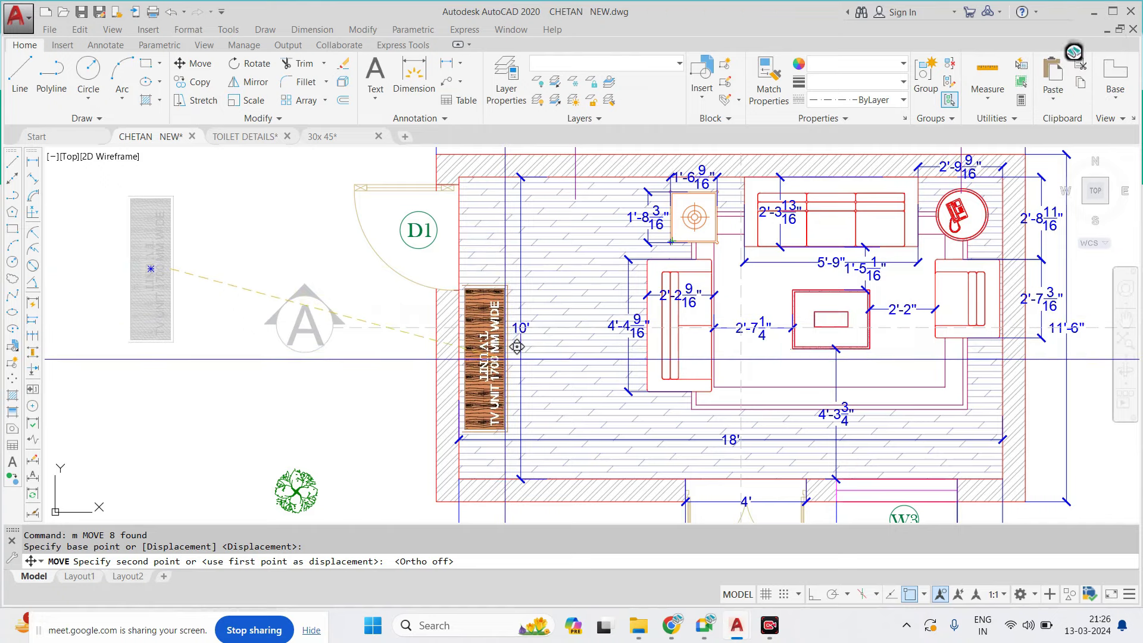
key(Escape)
scroll(516, 346, down, 2)
middle_drag(516, 347, 503, 273)
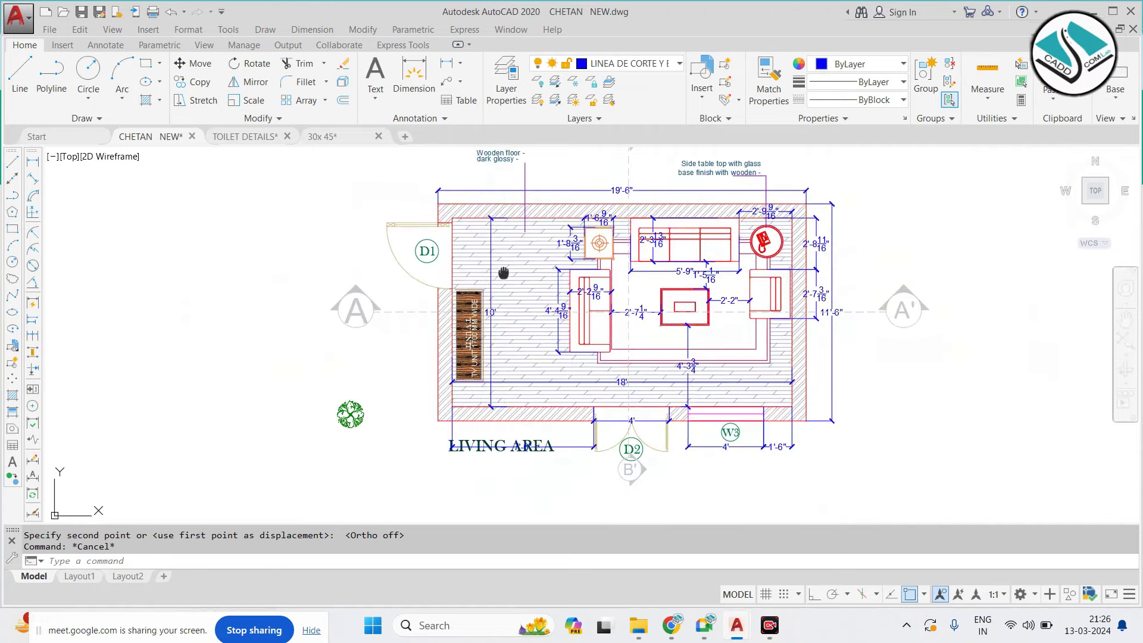
scroll(347, 408, up, 3)
Move the potted plant toward the living area's lower-right corner
click(386, 408)
click(338, 447)
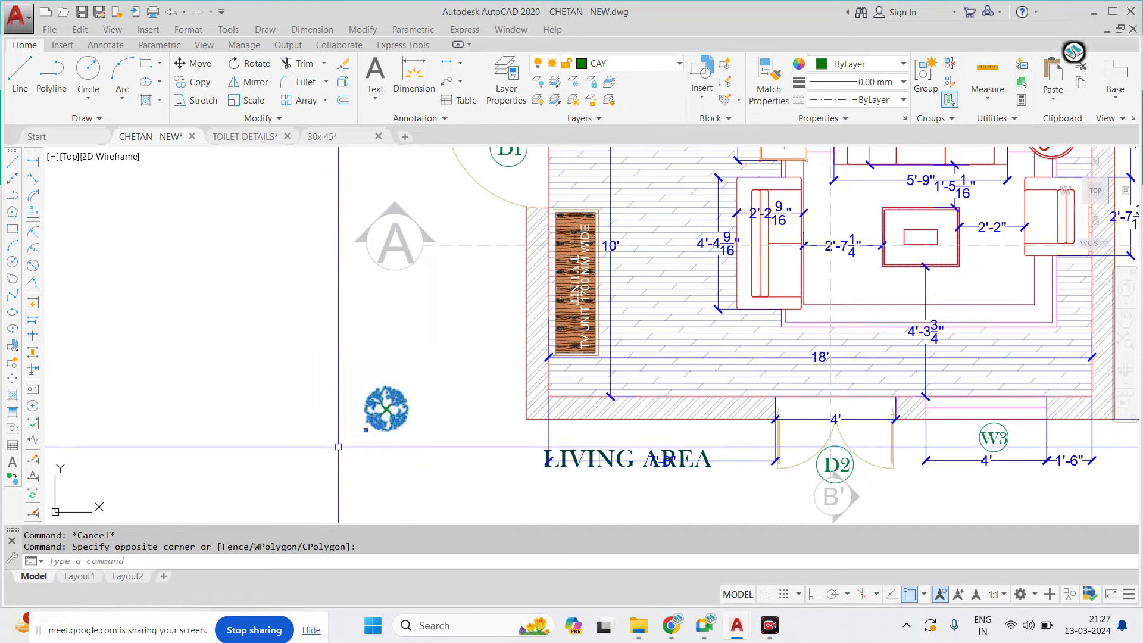
text(m)
key(Return)
click(387, 397)
scroll(605, 383, down, 3)
scroll(626, 373, up, 4)
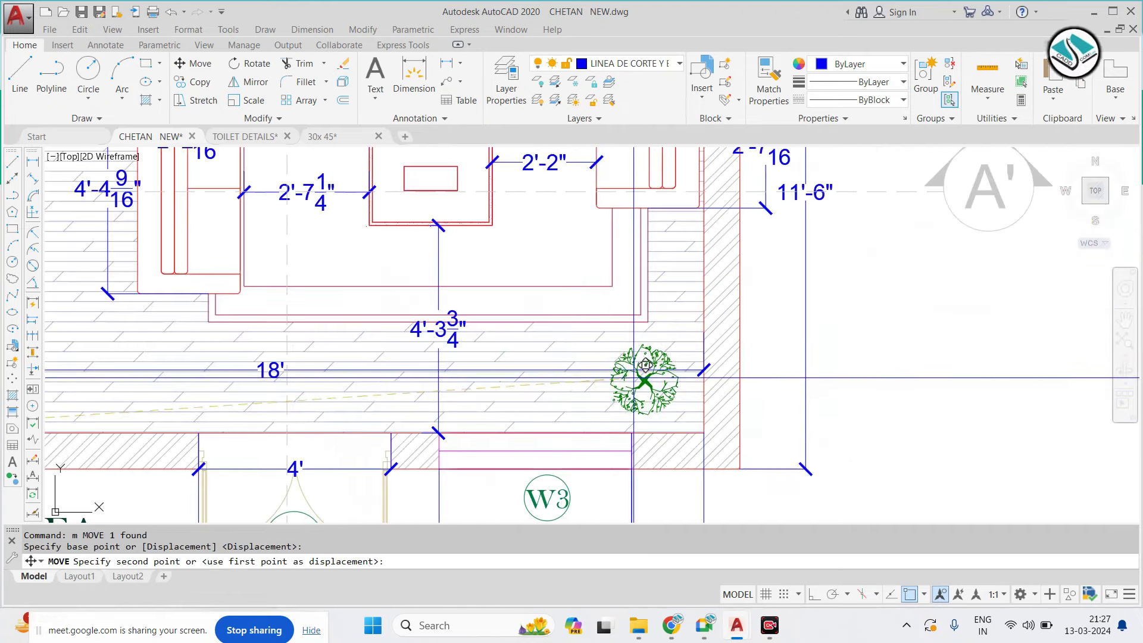
key(Escape)
text(s)
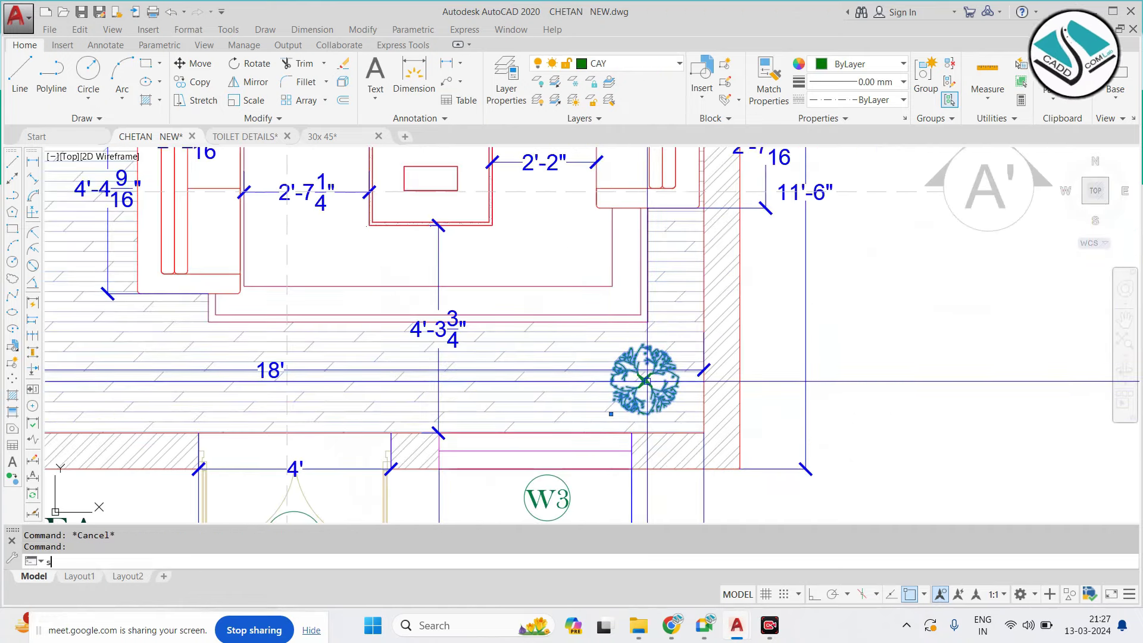
Try resizing the plant from a base point, then cancel
text(c)
key(Return)
click(607, 379)
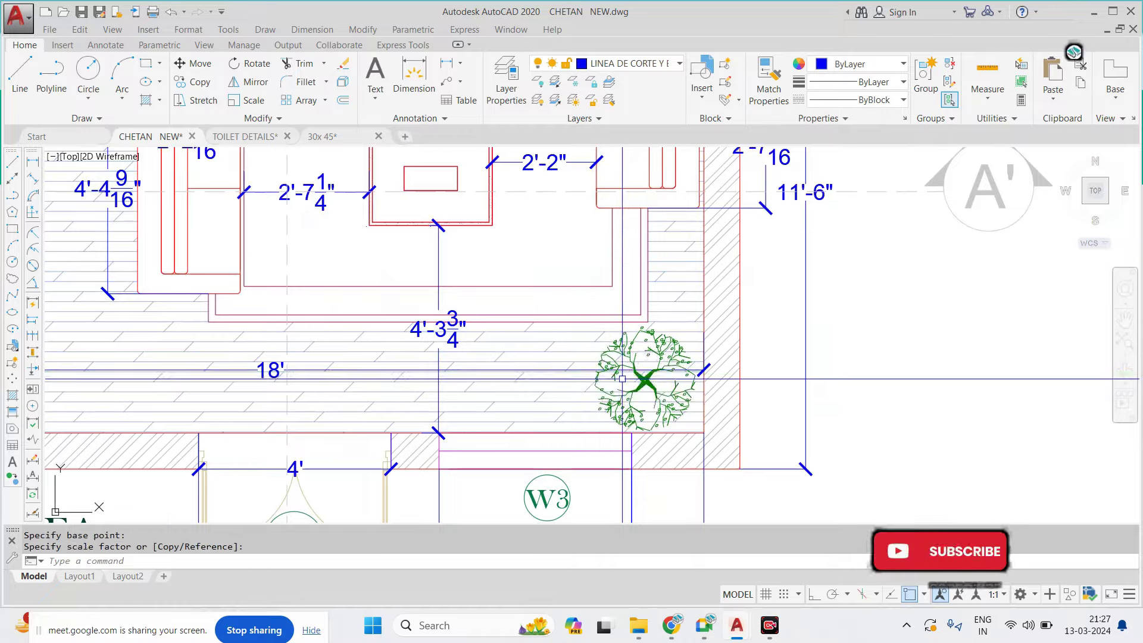
key(Escape)
Copy the plant to the lower-left corner below the TV unit
text(co)
key(Return)
click(645, 377)
scroll(645, 376, down, 5)
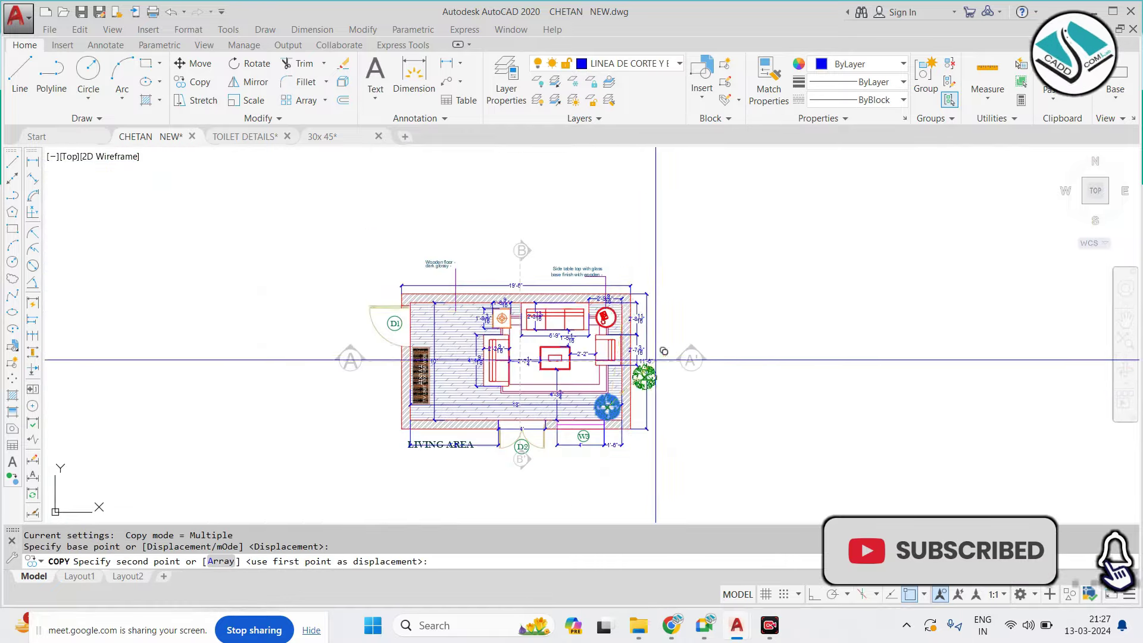
scroll(448, 292, up, 2)
scroll(448, 292, up, 2)
scroll(448, 291, up, 2)
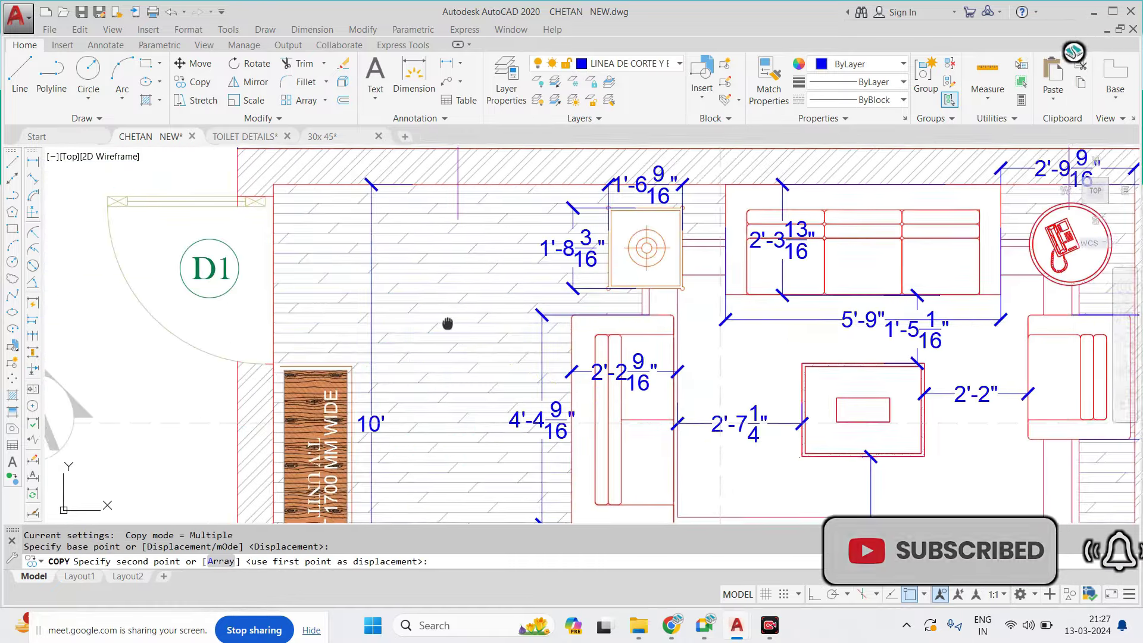
scroll(446, 325, down, 4)
scroll(410, 420, up, 5)
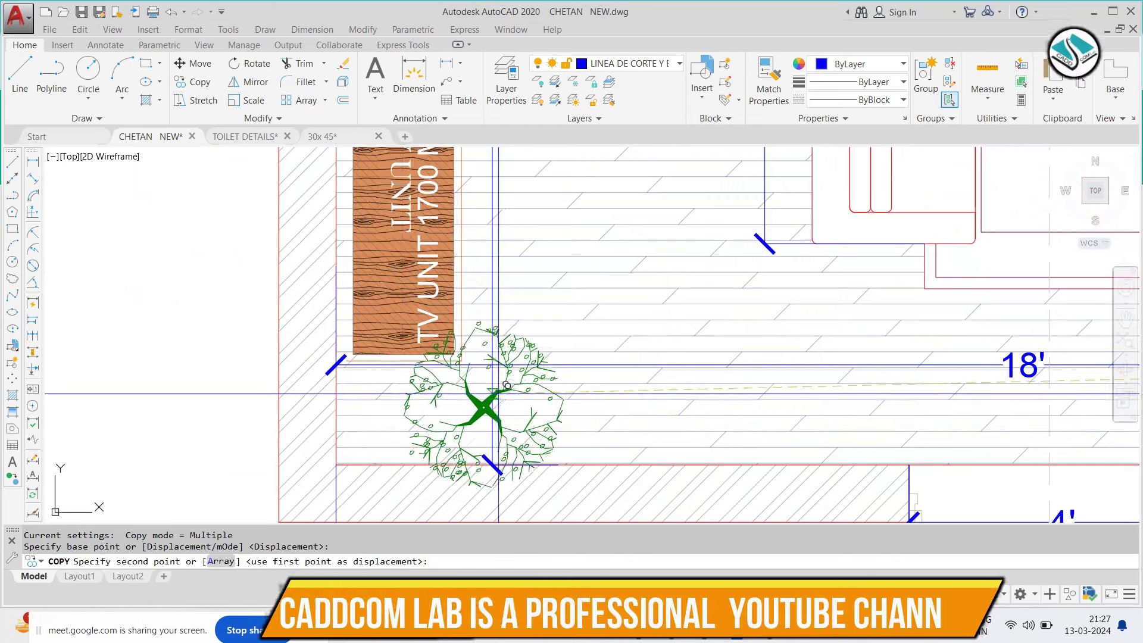
click(415, 396)
key(Escape)
Try SCALE on the plant copy, then cancel it
click(415, 396)
text(sc)
key(Return)
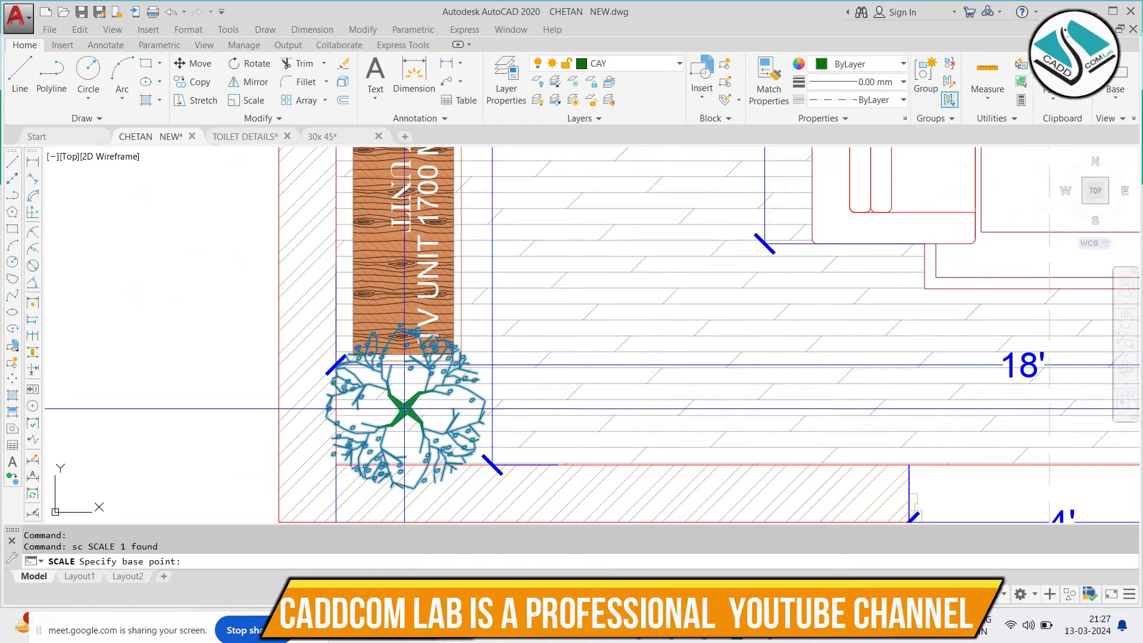
scroll(517, 352, down, 5)
key(Escape)
scroll(520, 329, up, 2)
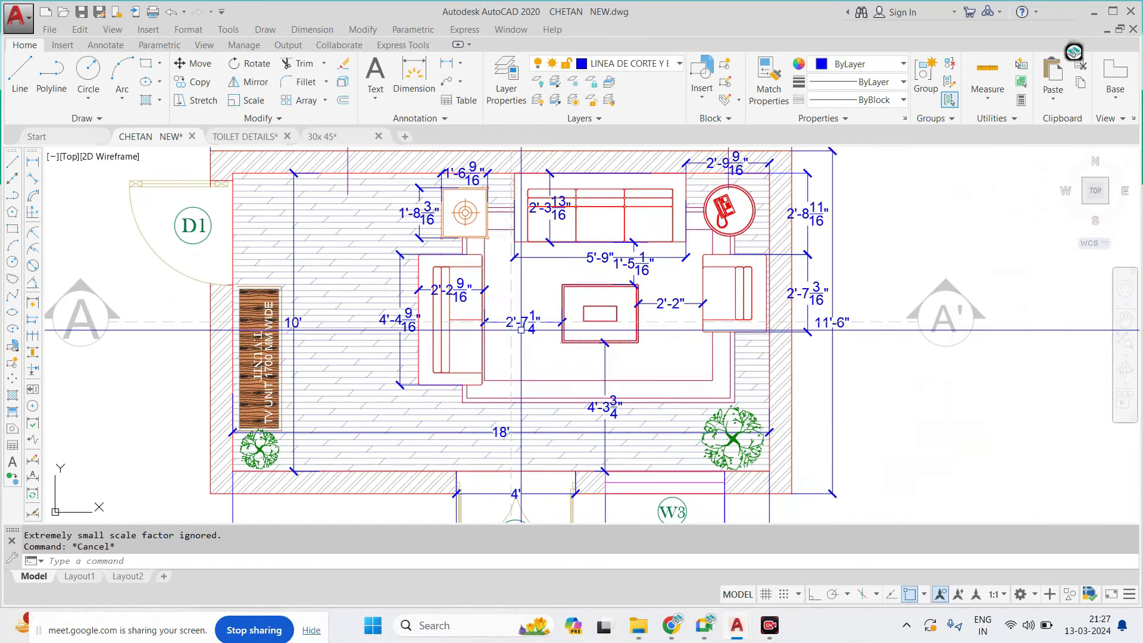
scroll(538, 285, down, 2)
Start a horizontal line from the Wooden floor leader's end, then cancel
scroll(547, 238, down, 1)
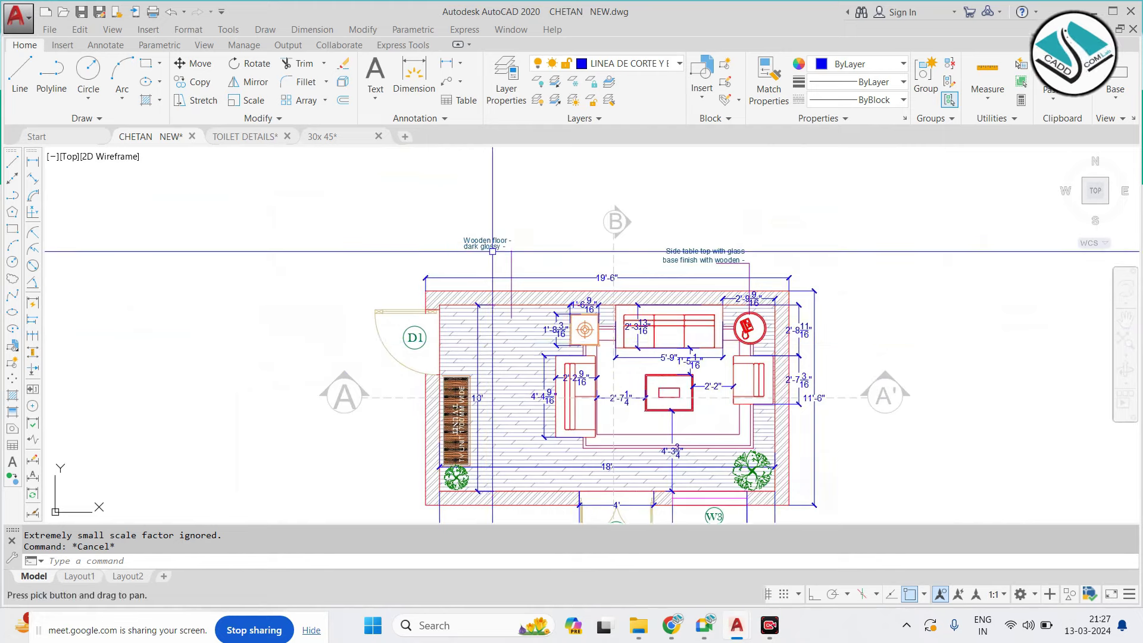
scroll(547, 215, up, 4)
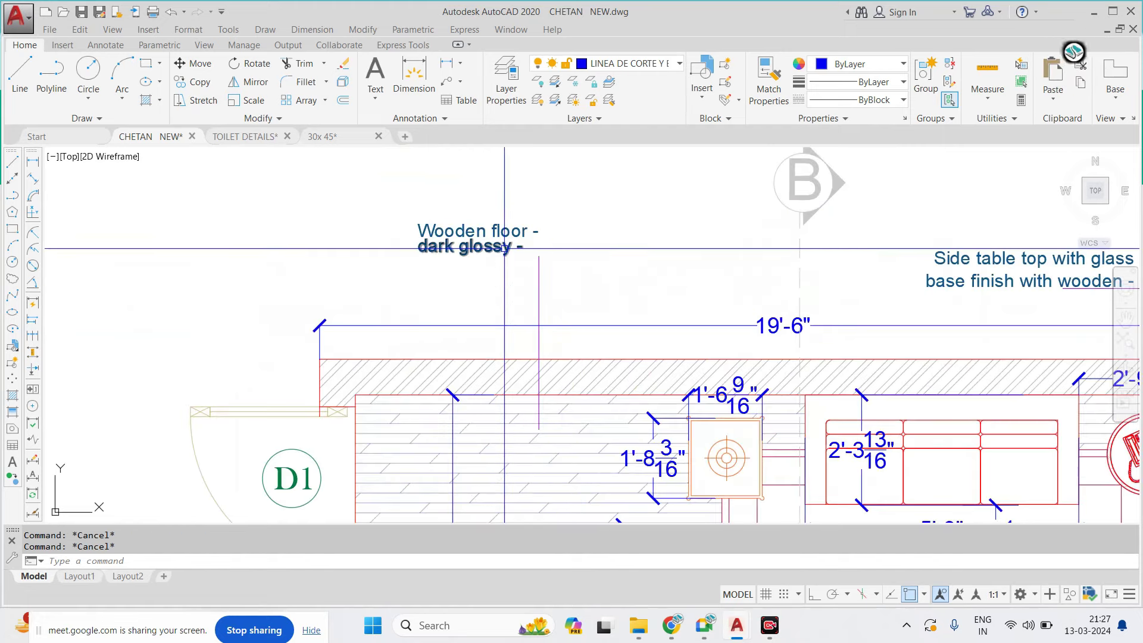
text(l)
key(Return)
scroll(423, 238, up, 4)
click(716, 280)
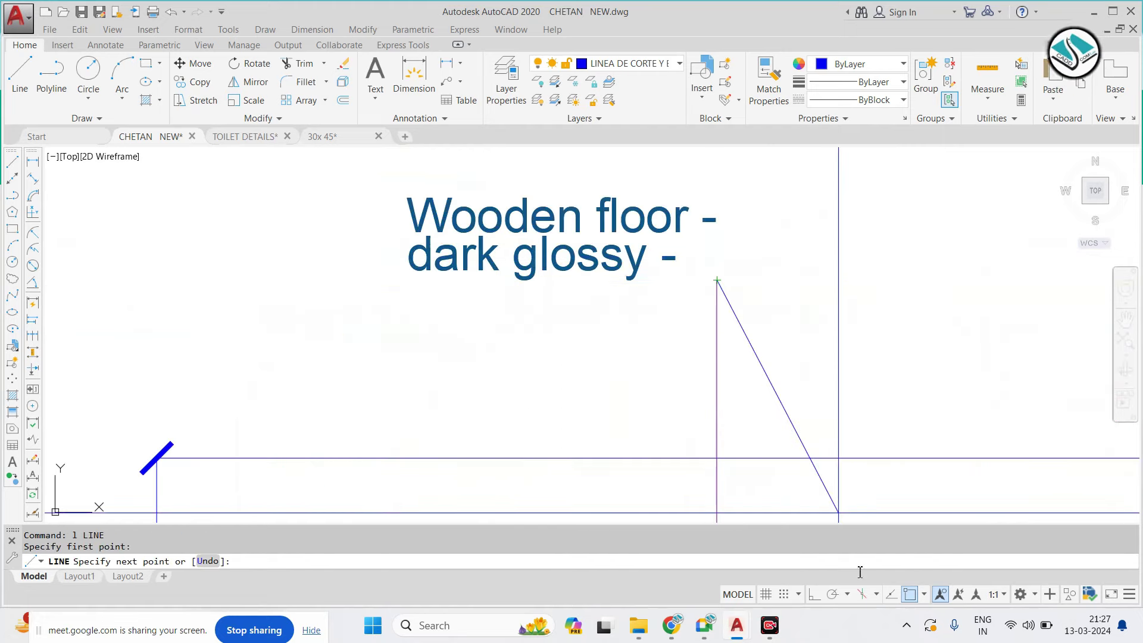
click(814, 594)
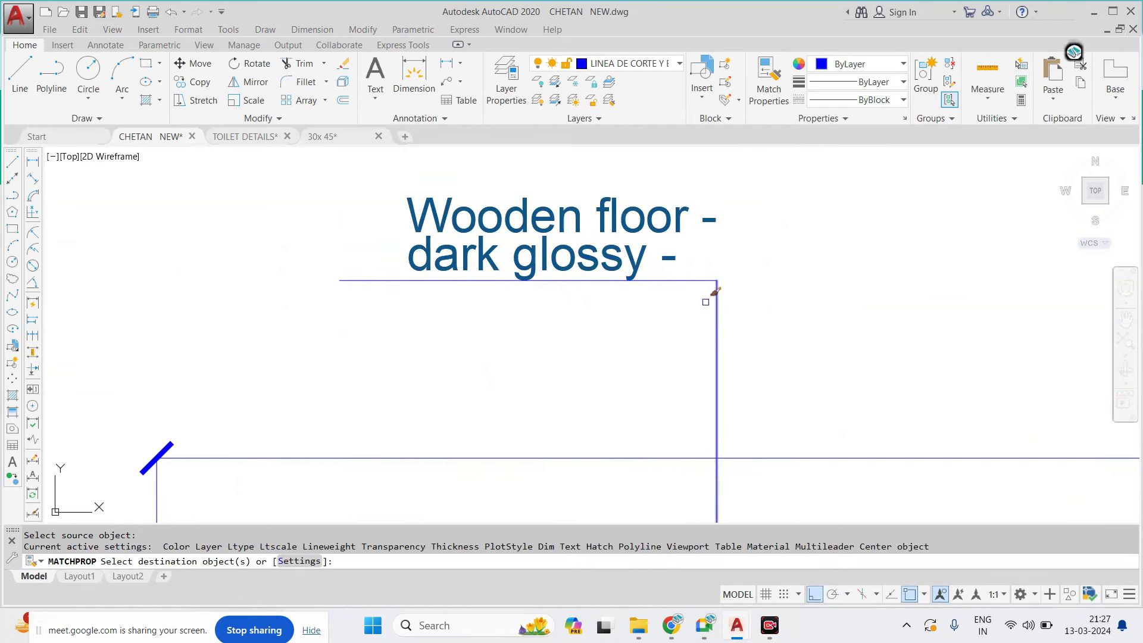
key(Escape)
scroll(594, 249, down, 4)
Copy the 'Wooden floor - dark glossy -' note and leader beside the TV unit
click(546, 257)
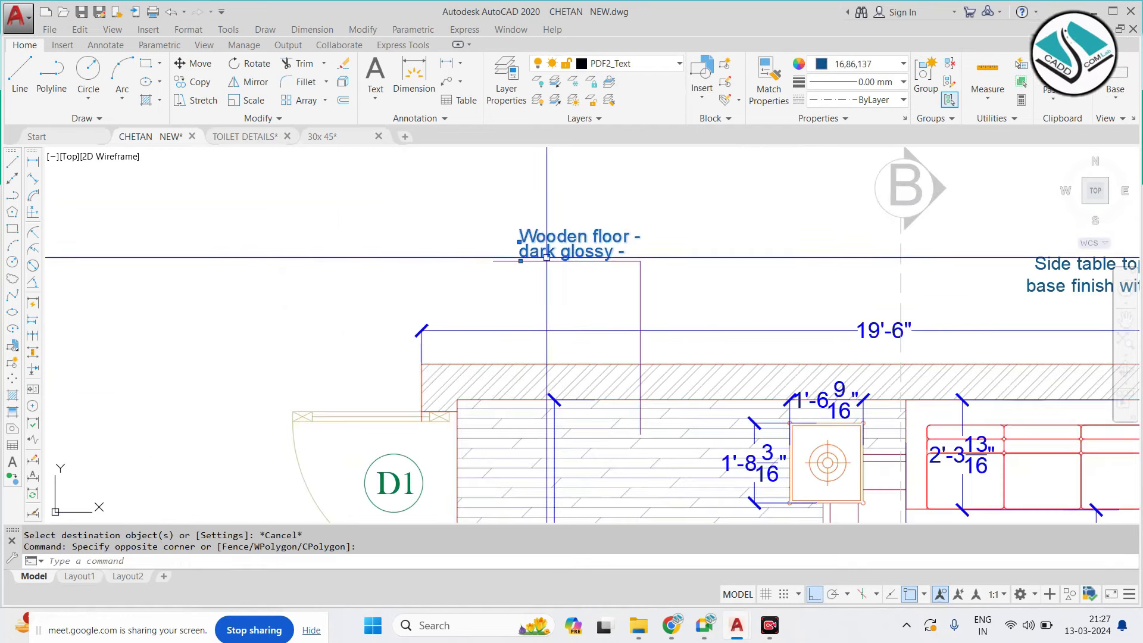
scroll(535, 169, down, 2)
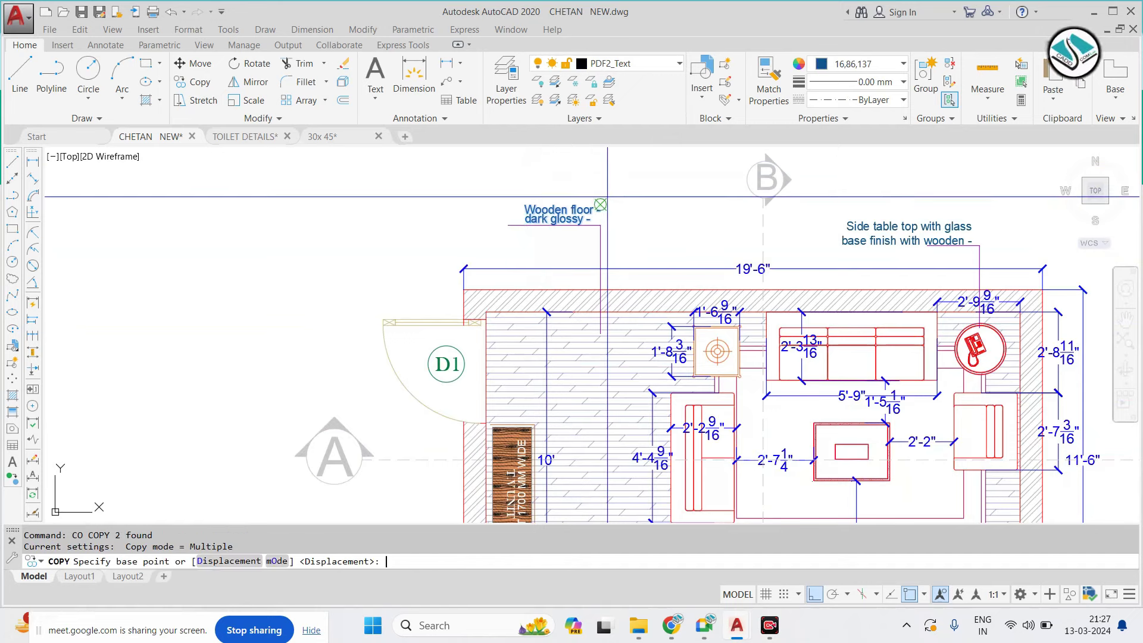
click(585, 242)
key(Escape)
key(Escape)
click(515, 250)
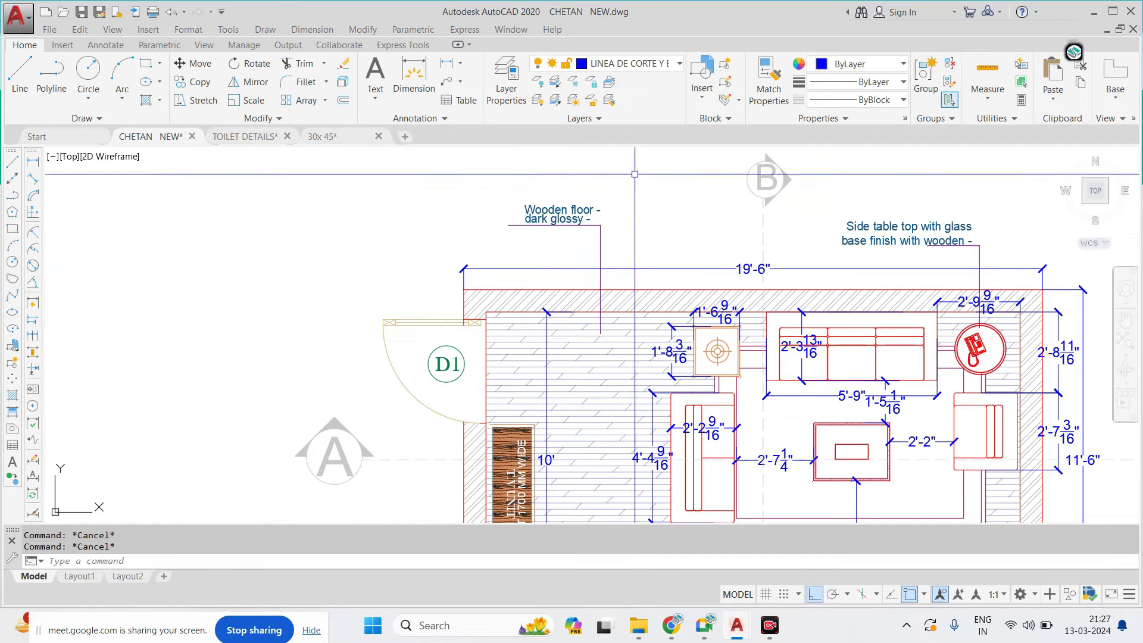
click(551, 232)
click(551, 232)
scroll(551, 233, down, 2)
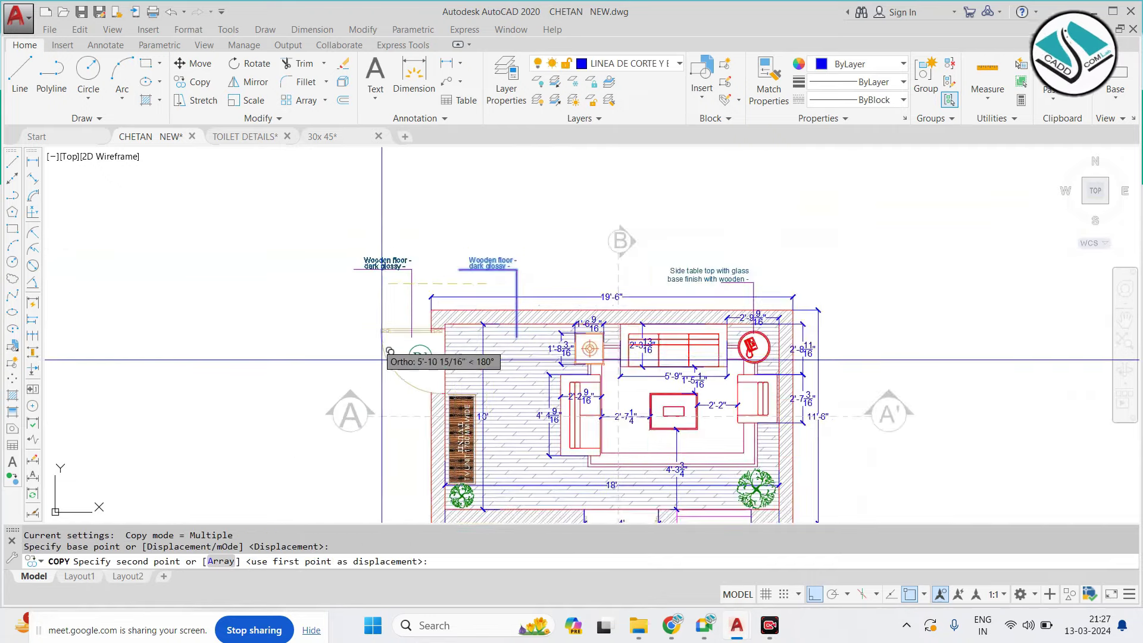
middle_drag(574, 334, 553, 235)
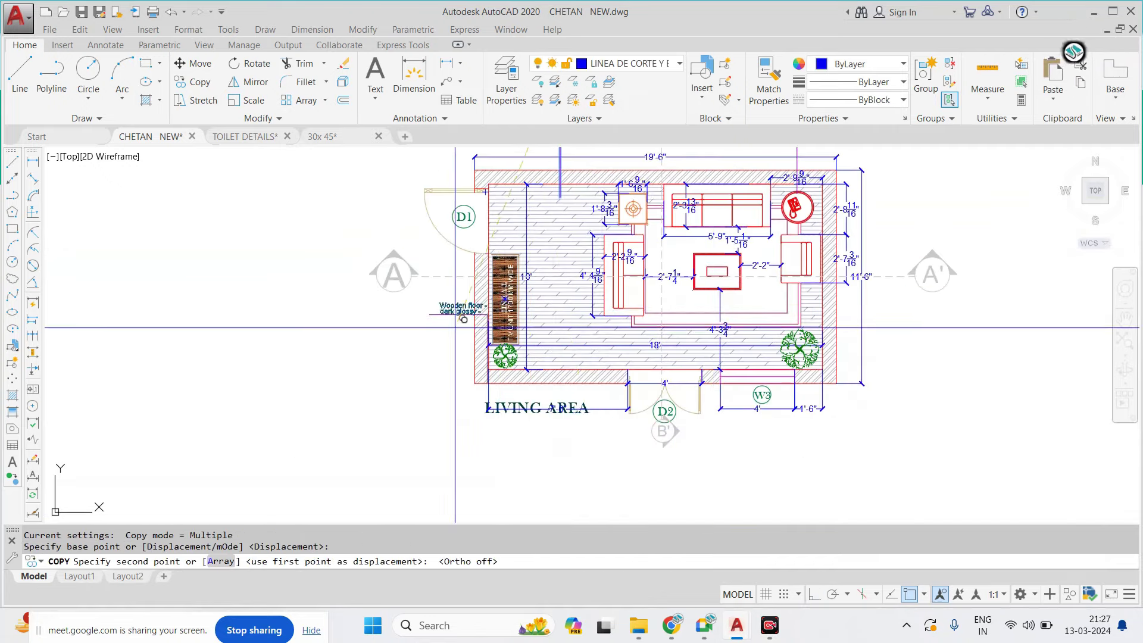
scroll(455, 327, up, 3)
Drop the note copy beside the TV unit, cancelling a stray line command
click(458, 346)
key(Escape)
text(e)
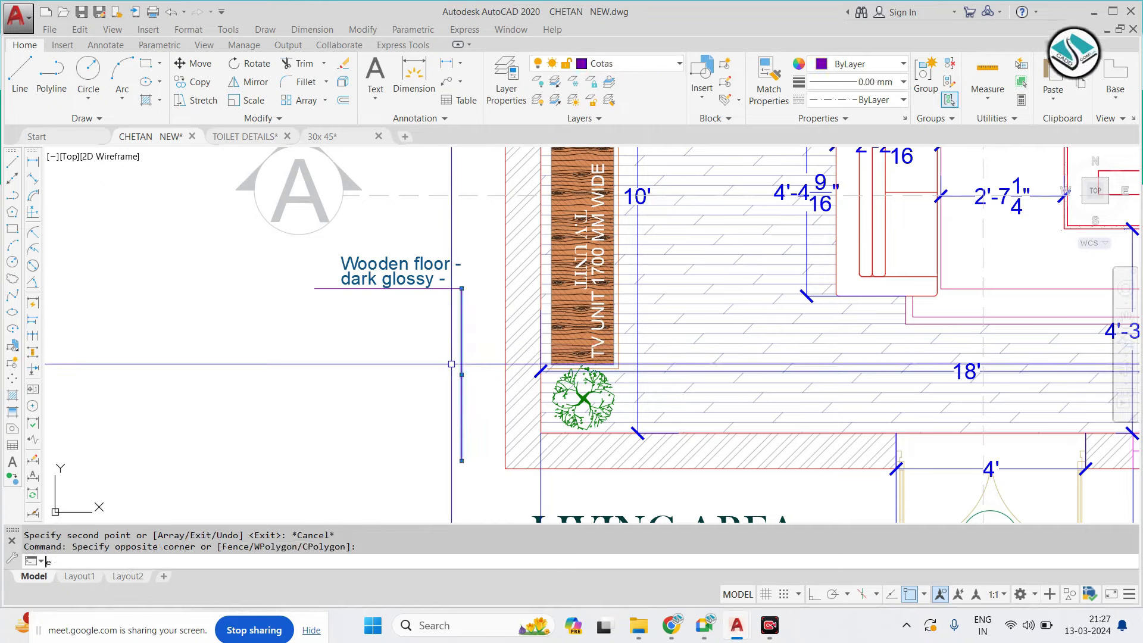
text(l)
key(Return)
scroll(539, 289, up, 2)
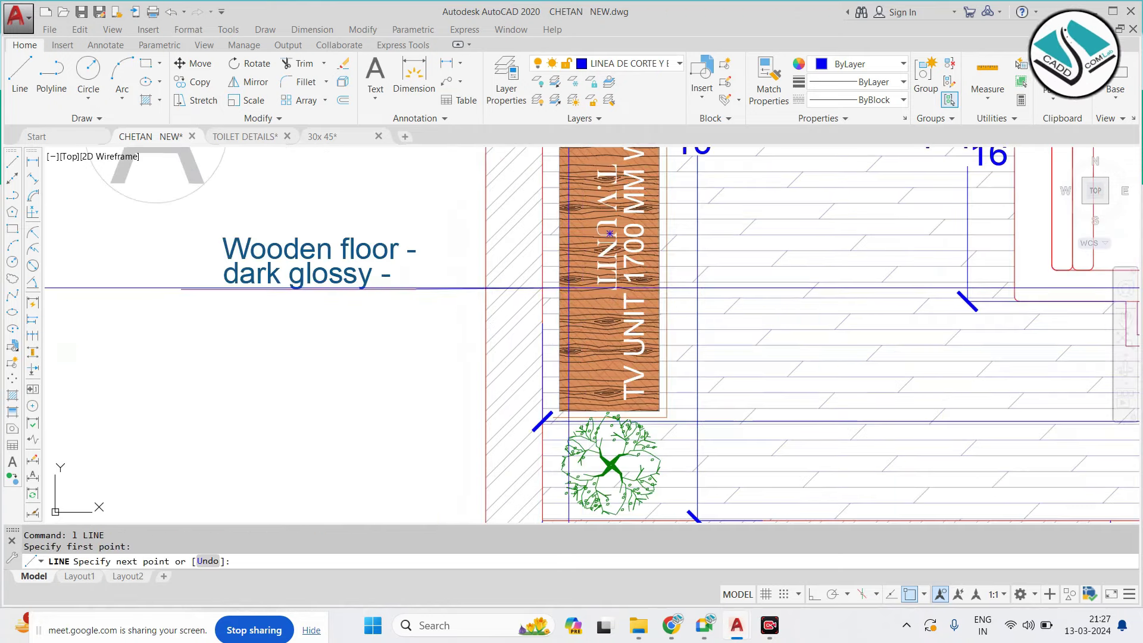
key(Escape)
Change the note's first line from 'Wooden floor -' to 'T.v unit'
double_click(324, 265)
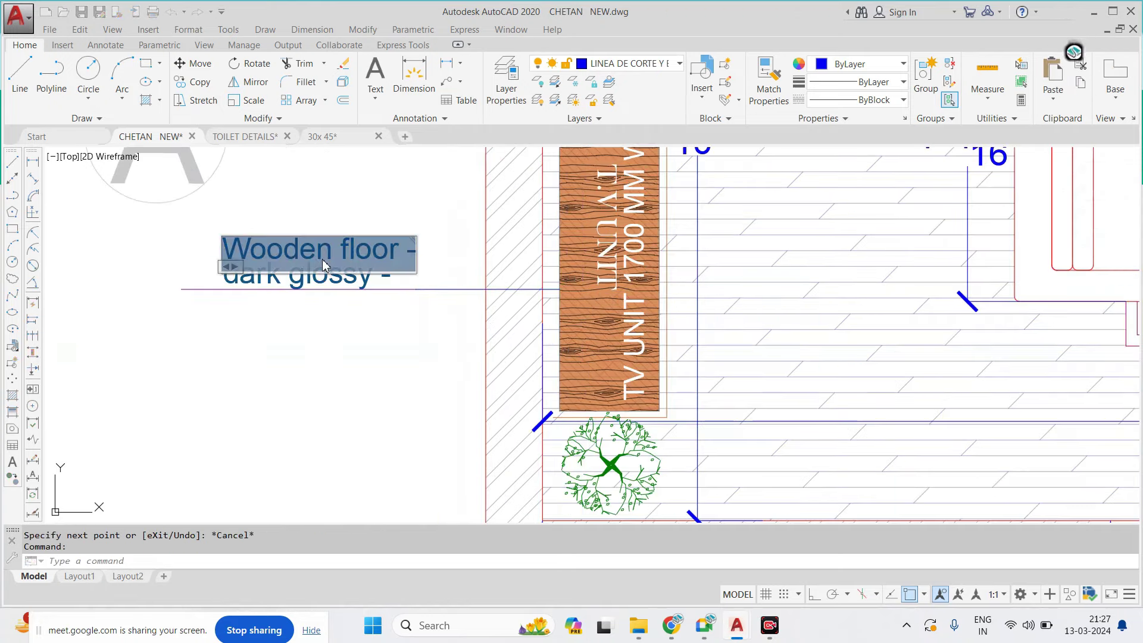
key(Caps_Lock)
key(BackSpace)
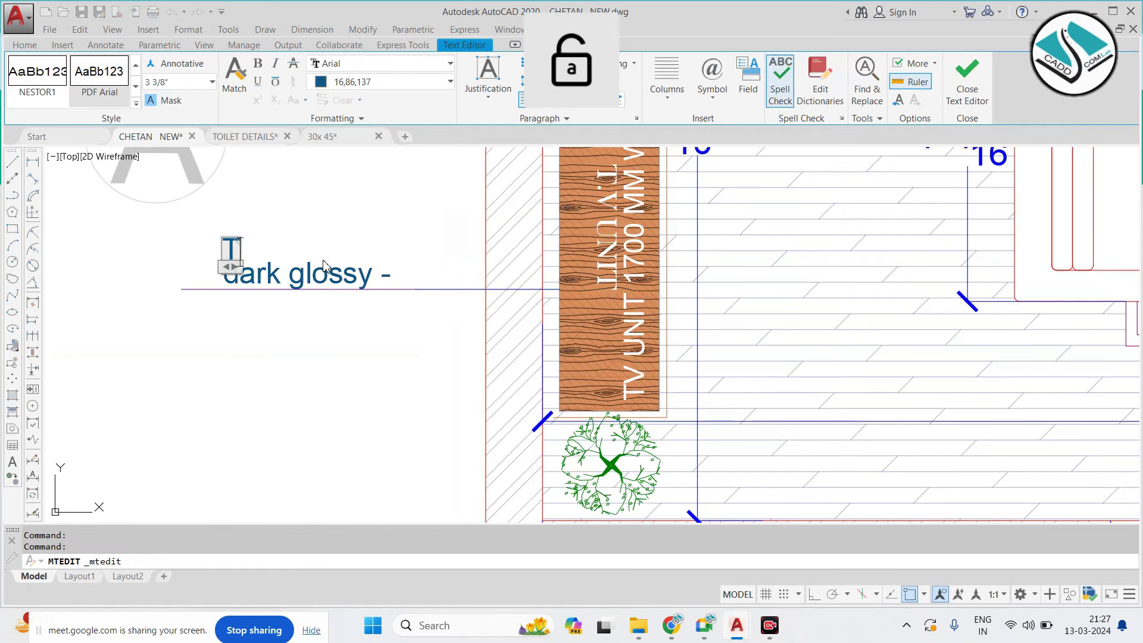
text(.v unit)
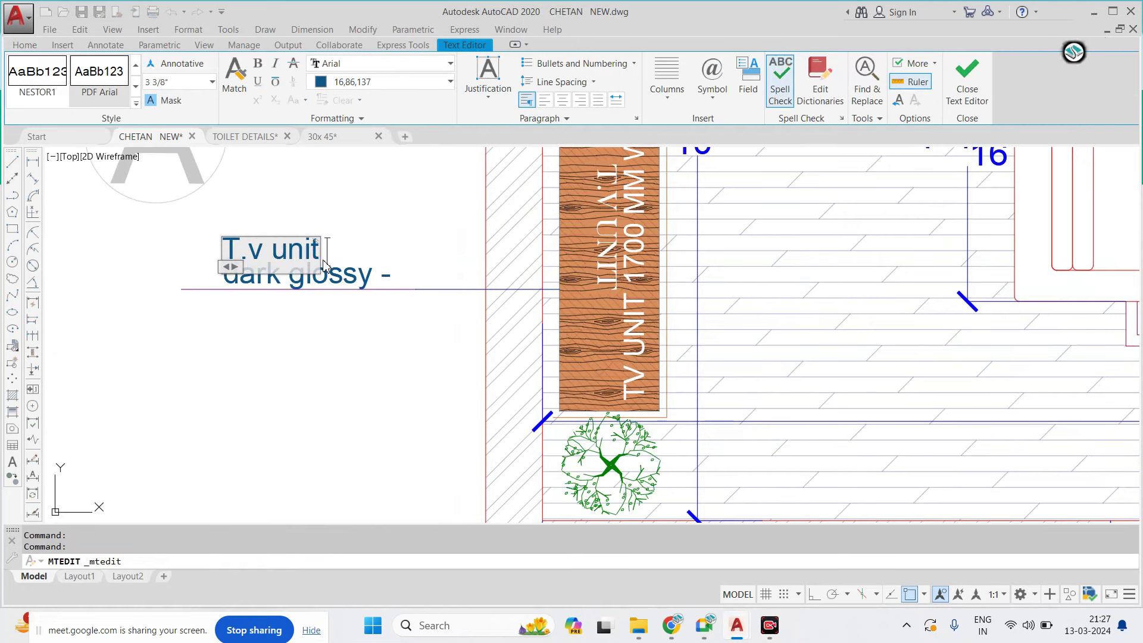
key(Escape)
Change the second line to 'wooden finish with laminate' and close the editor
click(337, 284)
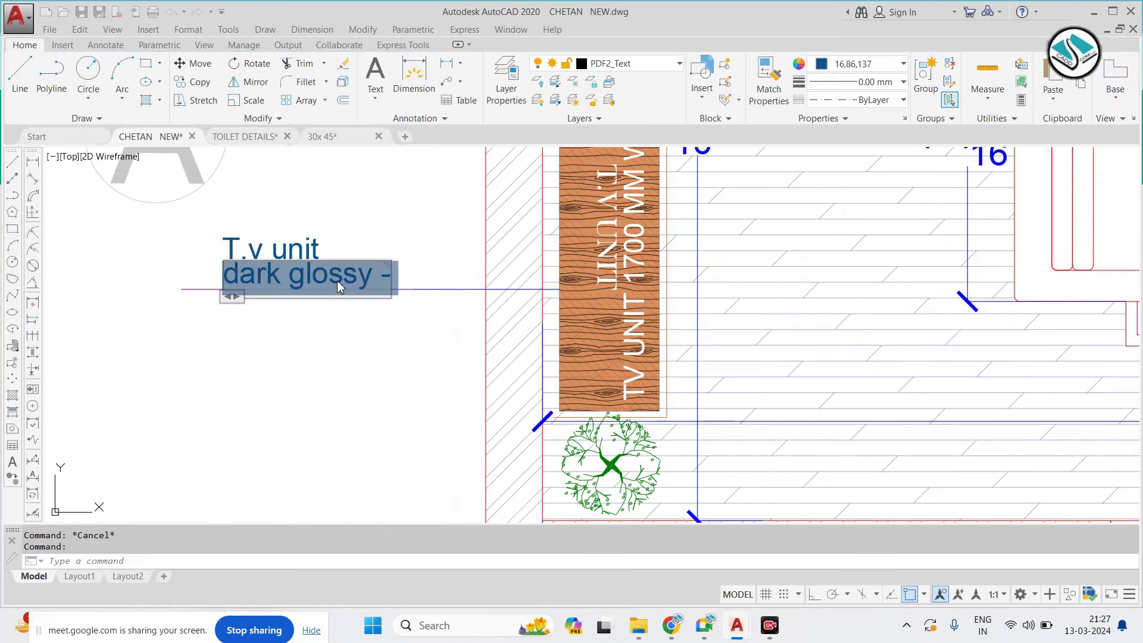
double_click(338, 283)
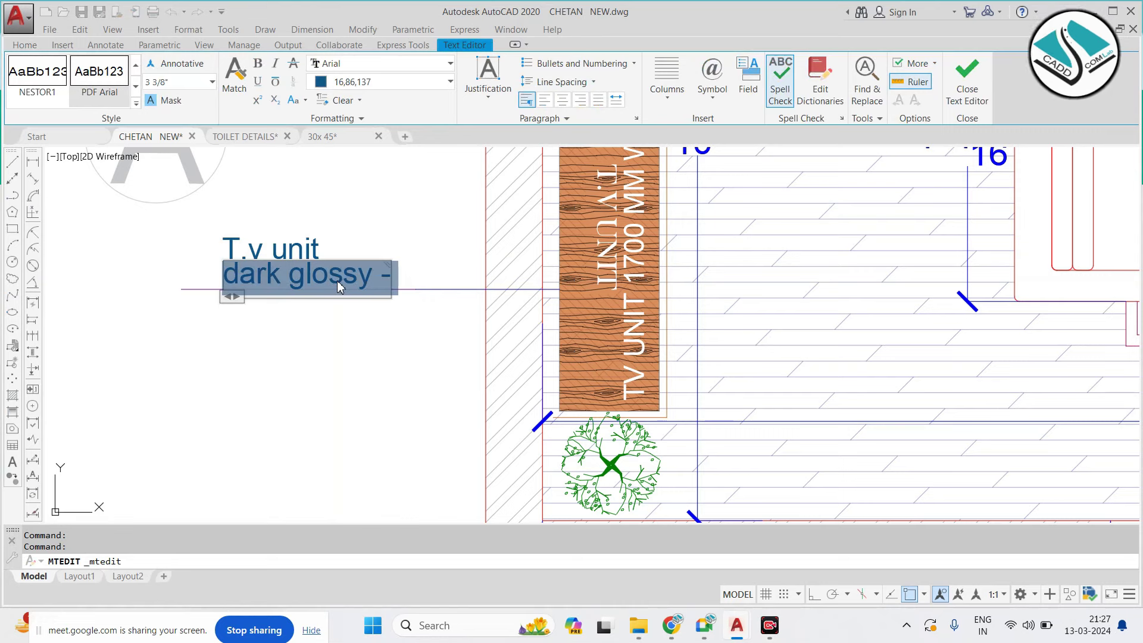
text(wooden  finish with laminate)
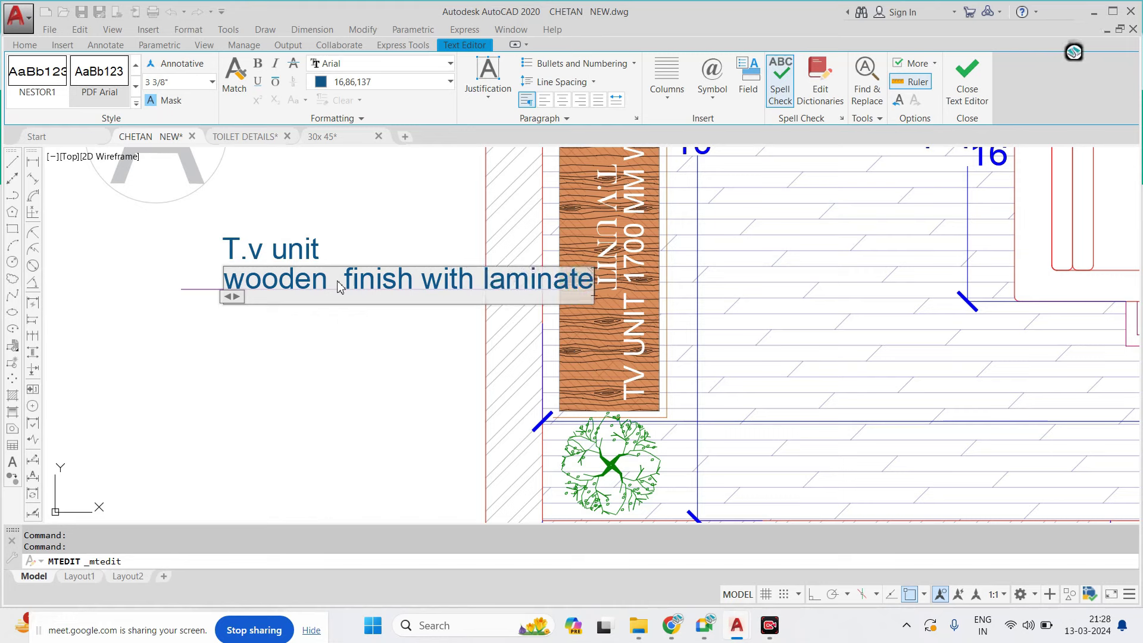
key(Return)
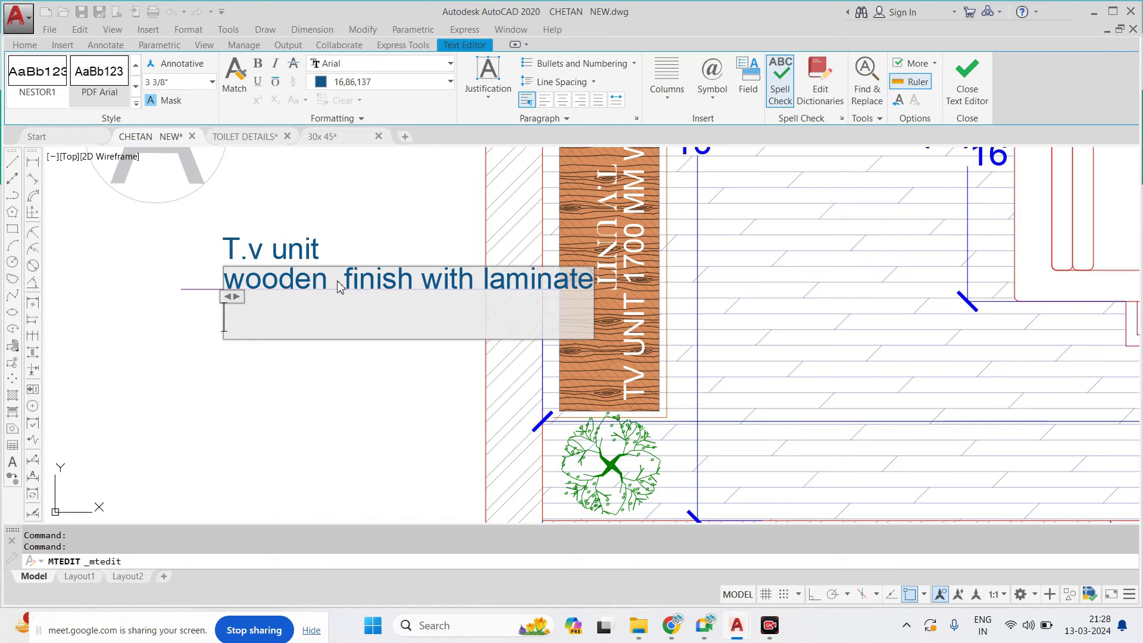
click(319, 257)
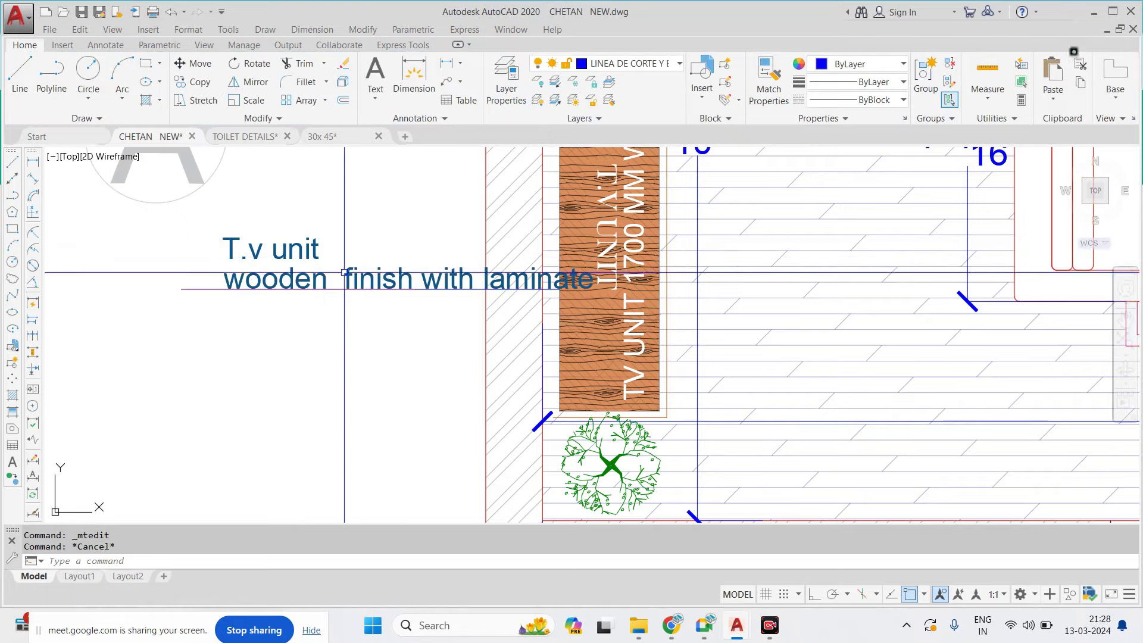
Try moving the edited note from a base point, then cancel
click(344, 272)
text(m)
key(Return)
scroll(344, 272, up, 2)
click(404, 272)
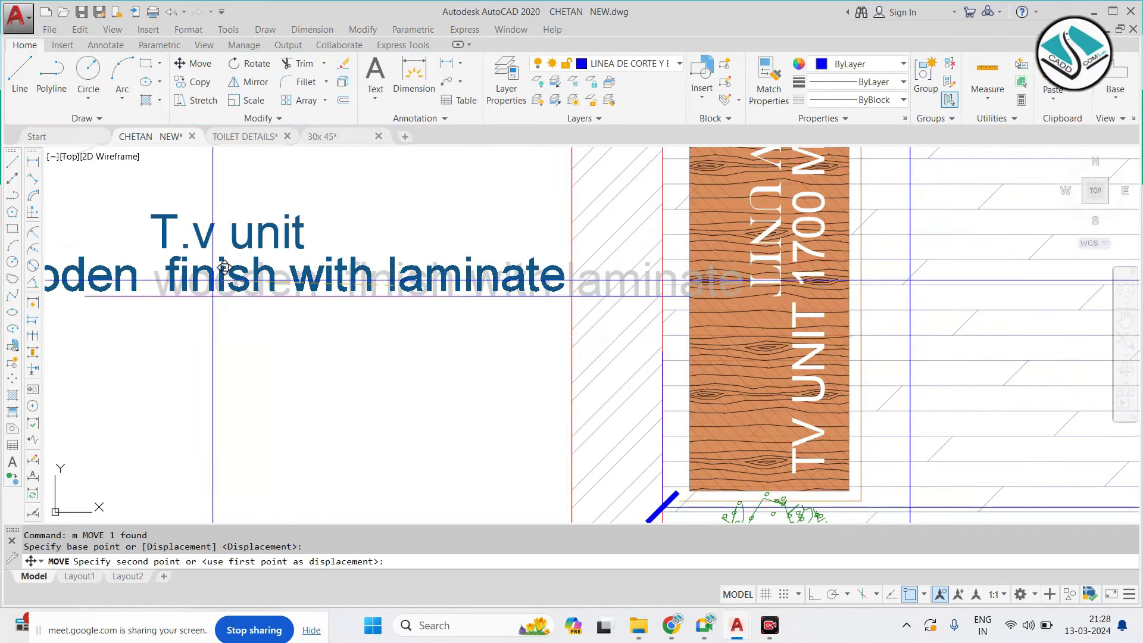
key(Escape)
Zoom out and pan to review the living-area plan
scroll(661, 312, down, 5)
scroll(661, 312, down, 2)
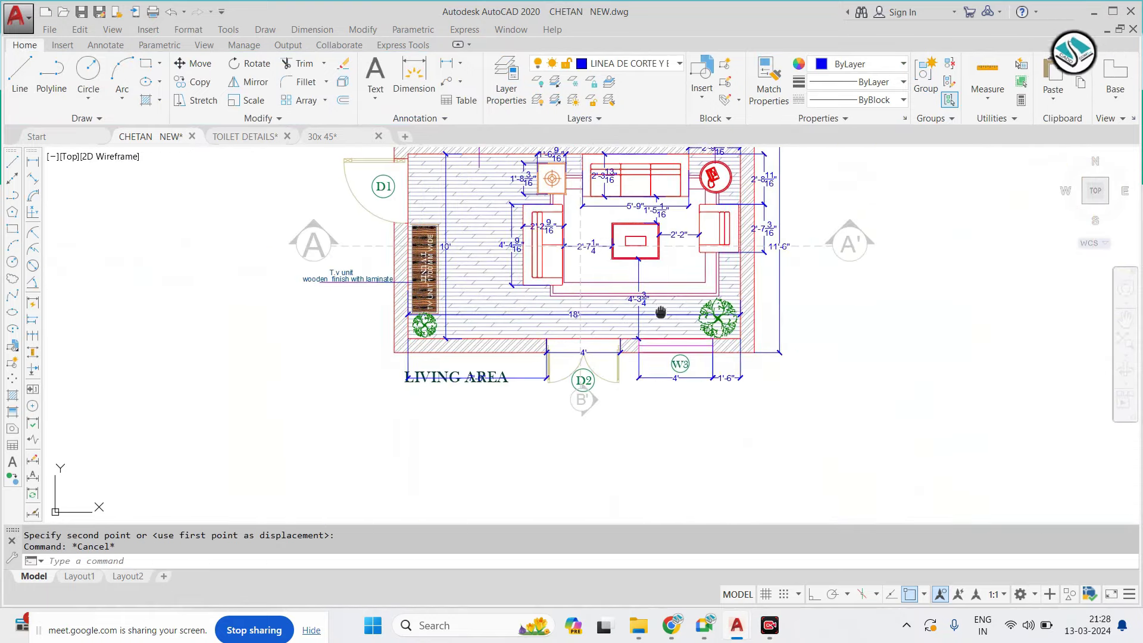
middle_drag(661, 311, 541, 305)
scroll(523, 249, up, 2)
key(Escape)
scroll(445, 331, down, 2)
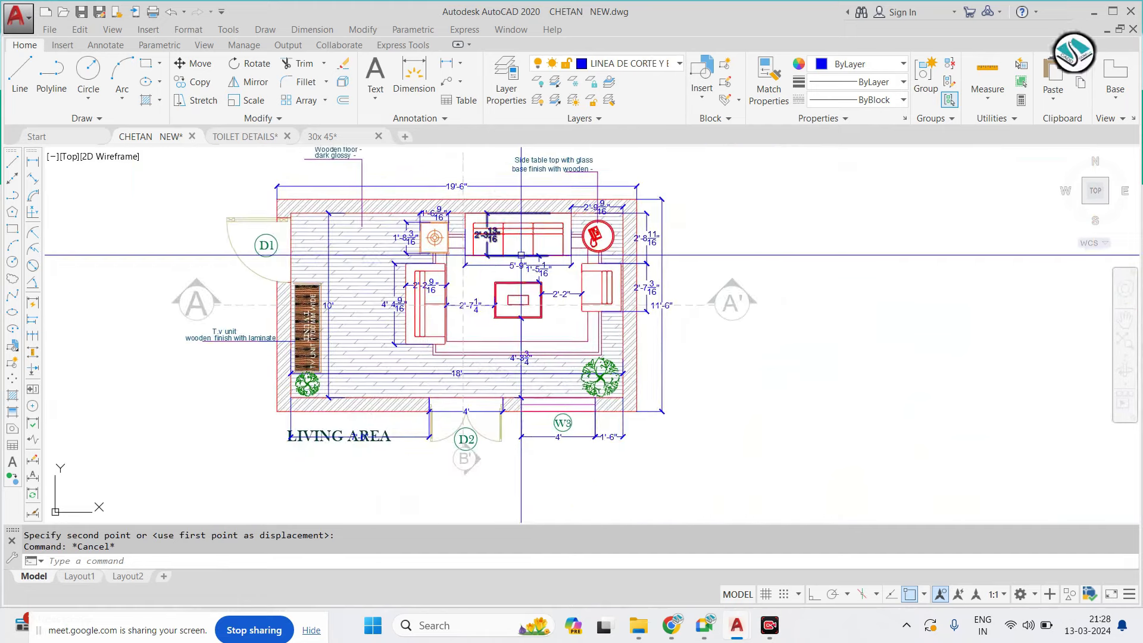
scroll(554, 300, up, 2)
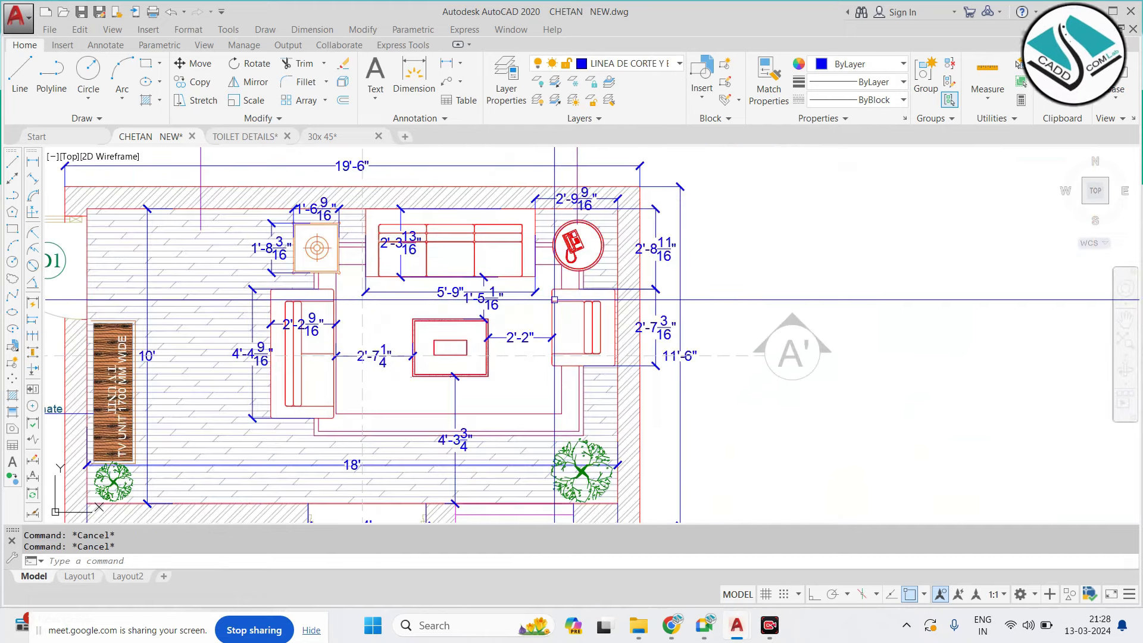
scroll(554, 300, down, 3)
Pan and zoom across the sheets to the sofa wall elevation's fluted panels note
scroll(524, 316, down, 4)
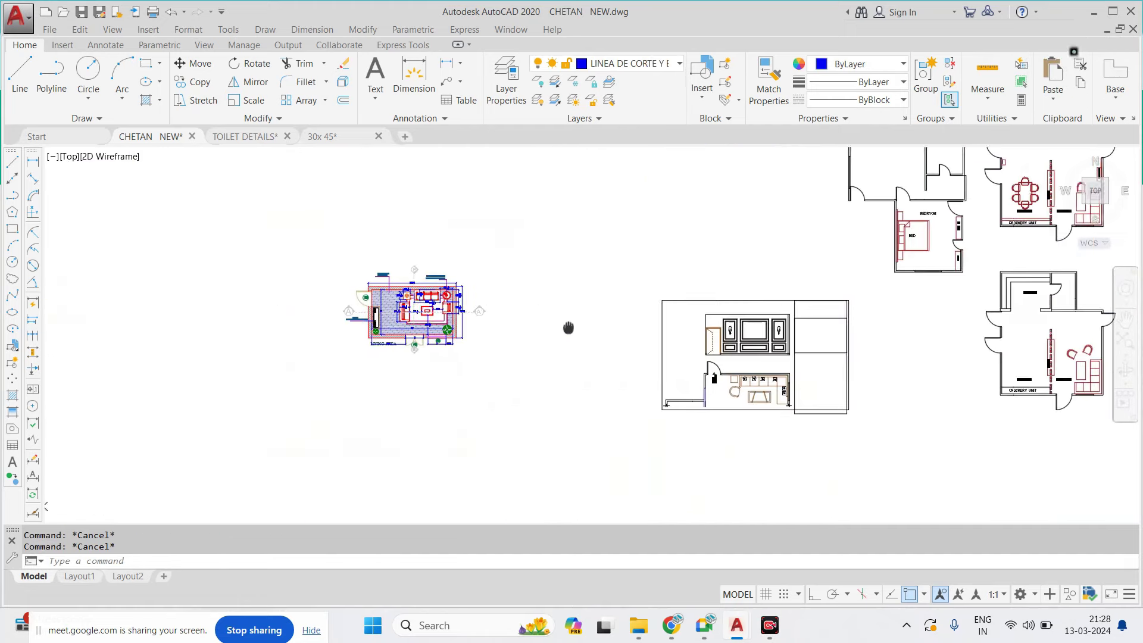
scroll(509, 326, down, 2)
scroll(536, 321, down, 2)
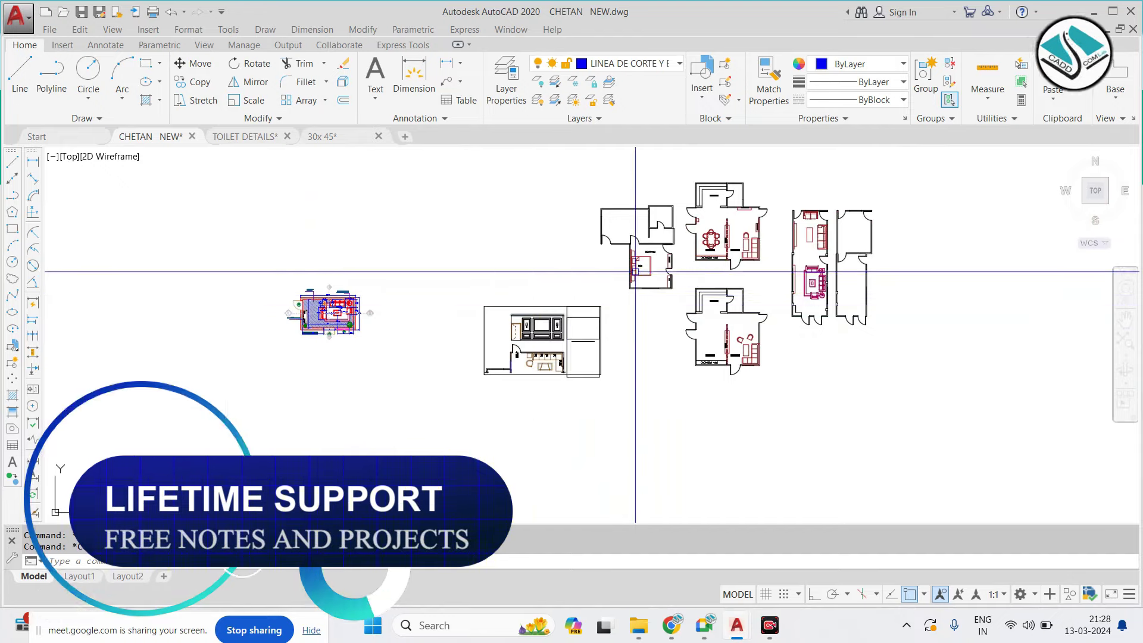
middle_drag(612, 255, 434, 310)
scroll(434, 309, up, 2)
scroll(434, 309, down, 1)
middle_drag(429, 133, 430, 209)
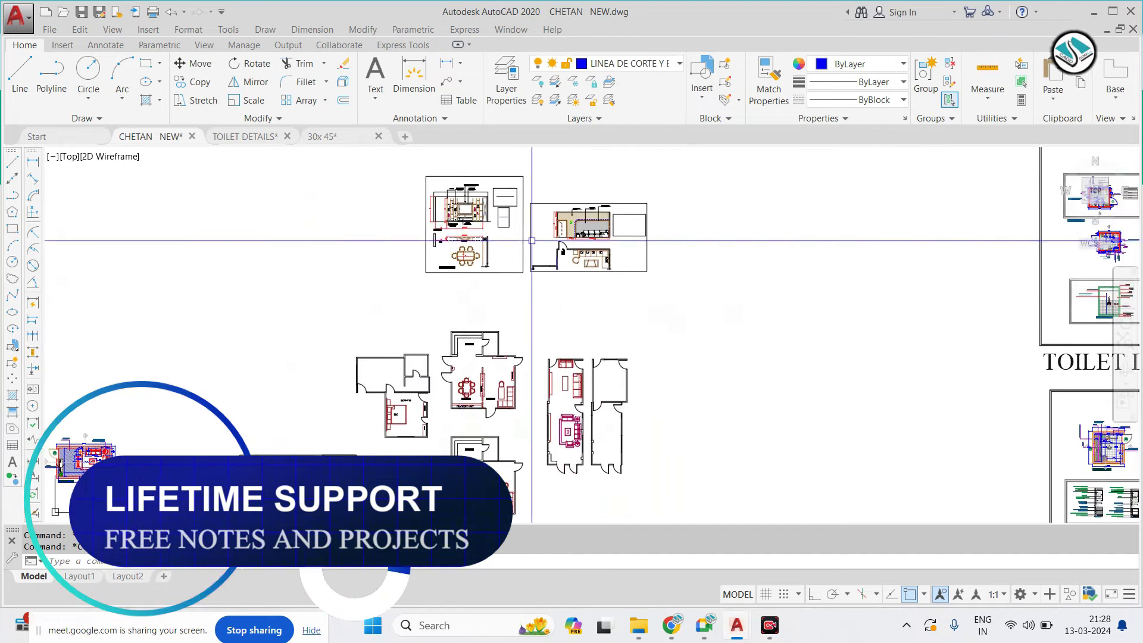
scroll(430, 209, up, 4)
scroll(631, 237, down, 2)
mouse_move(786, 250)
middle_down()
mouse_move(635, 266)
mouse_move(671, 291)
middle_up()
scroll(416, 163, up, 5)
scroll(368, 191, up, 3)
middle_drag(368, 191, 738, 149)
scroll(523, 185, up, 2)
scroll(536, 202, down, 2)
scroll(553, 225, down, 3)
scroll(595, 268, up, 3)
scroll(588, 272, up, 2)
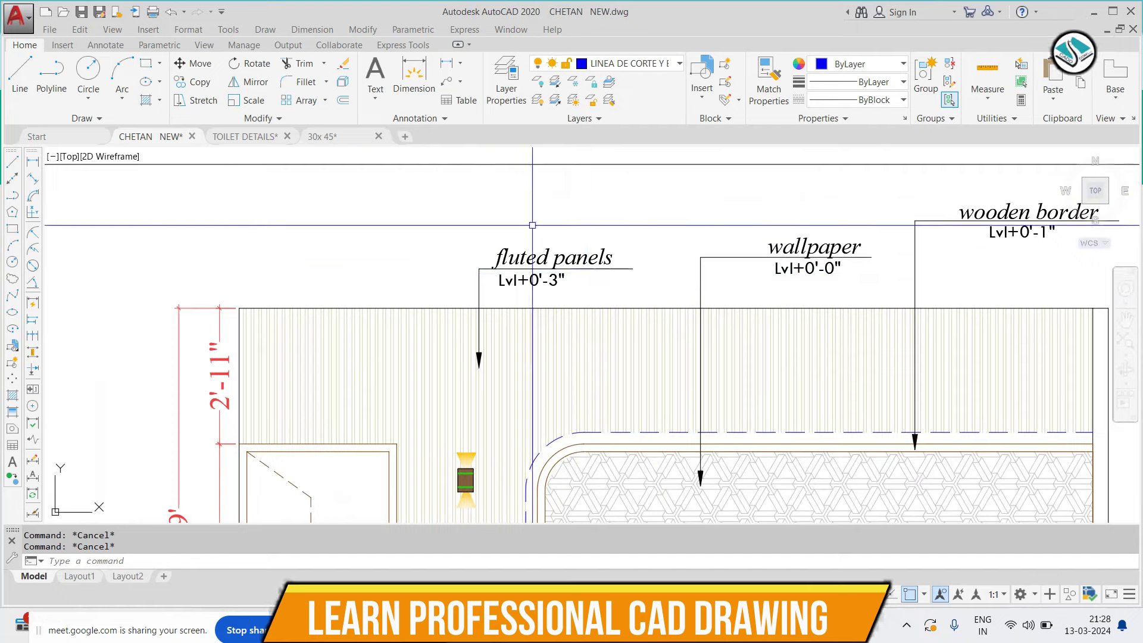
Window-select the 'fluted panels Lvl+0'-3"' multileader together with its text
click(548, 256)
click(447, 216)
middle_drag(508, 273, 458, 221)
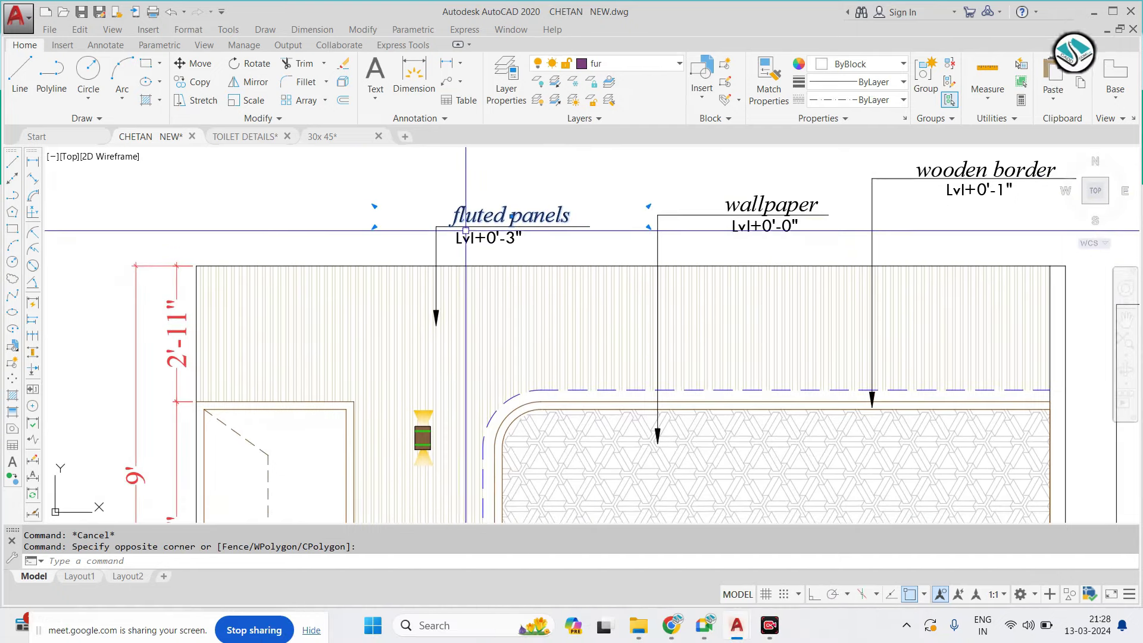
key(Escape)
scroll(435, 222, up, 2)
scroll(435, 221, down, 2)
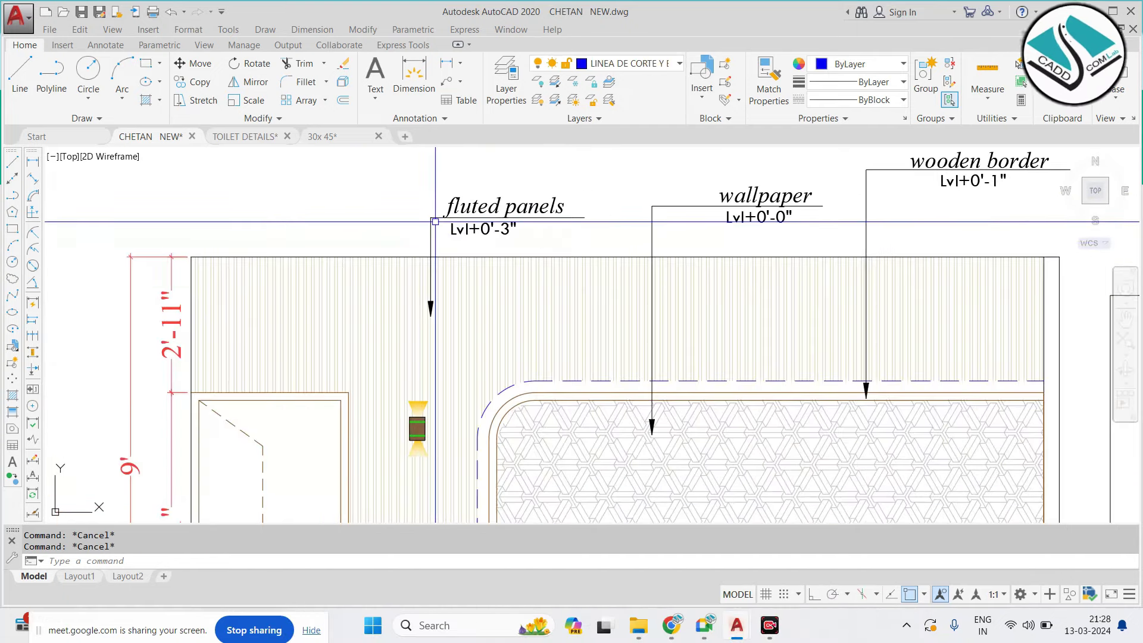
scroll(435, 222, up, 2)
click(458, 227)
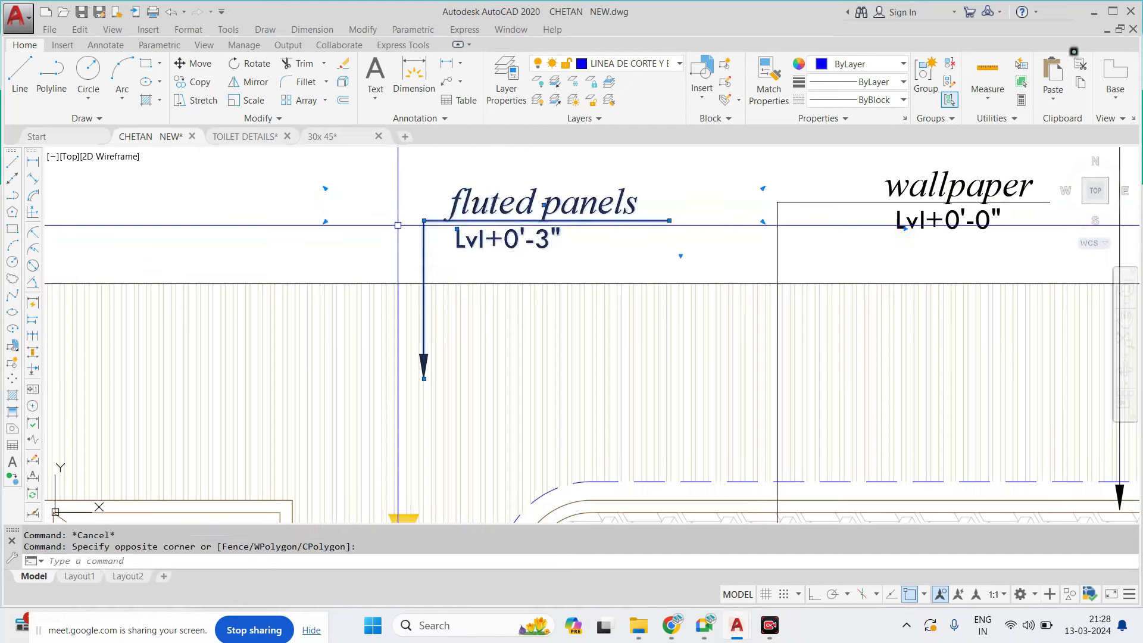
key(Escape)
click(551, 168)
click(390, 243)
text(CO)
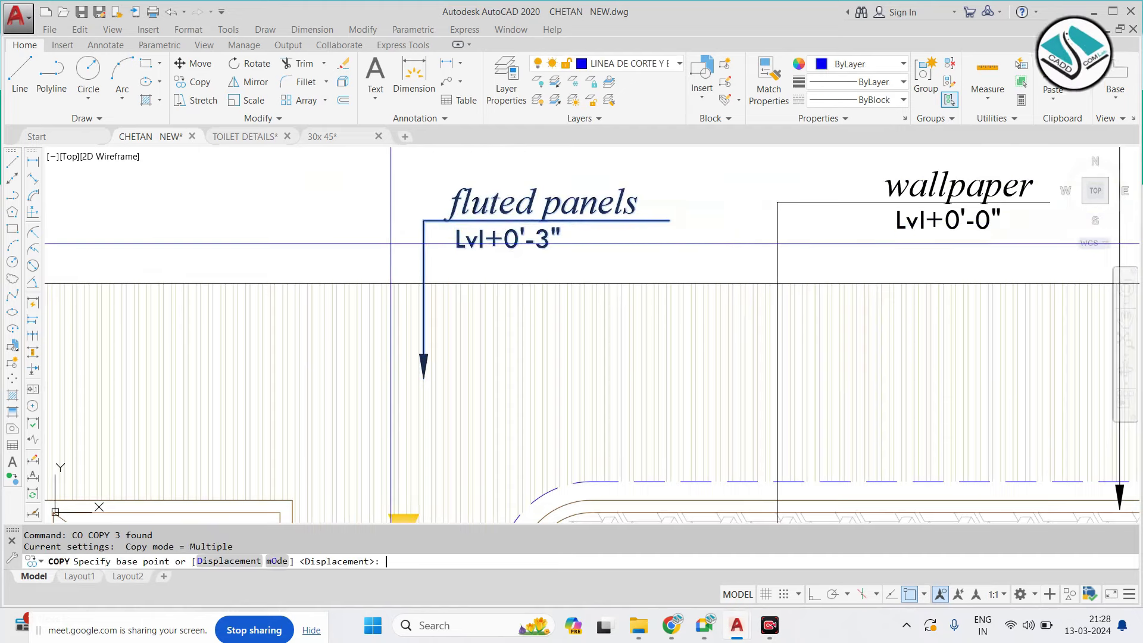
Copy the fluted panels note to beside the living area's right wall
click(430, 365)
scroll(431, 365, down, 3)
scroll(417, 360, down, 5)
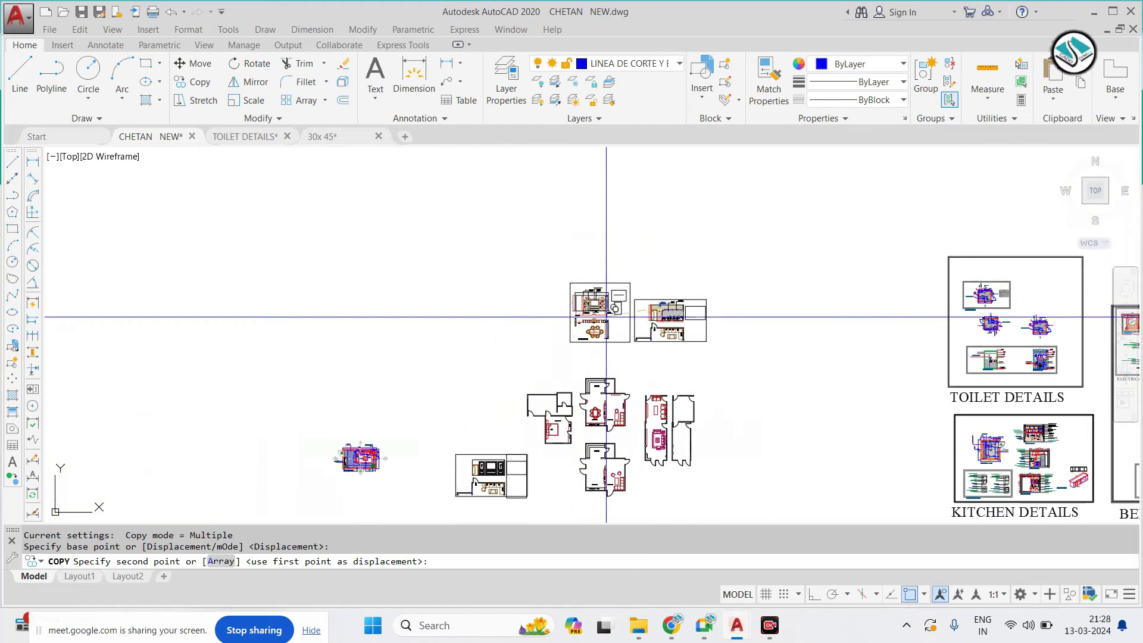
scroll(394, 355, down, 2)
scroll(410, 351, up, 5)
scroll(428, 340, up, 6)
scroll(416, 339, up, 1)
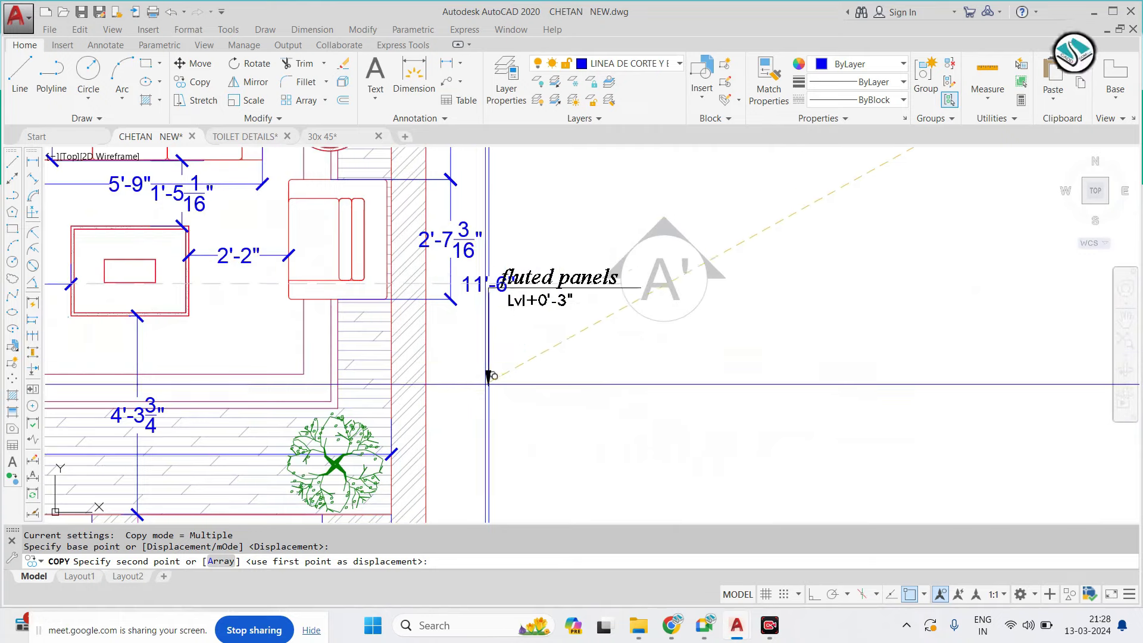
click(444, 417)
scroll(446, 417, up, 5)
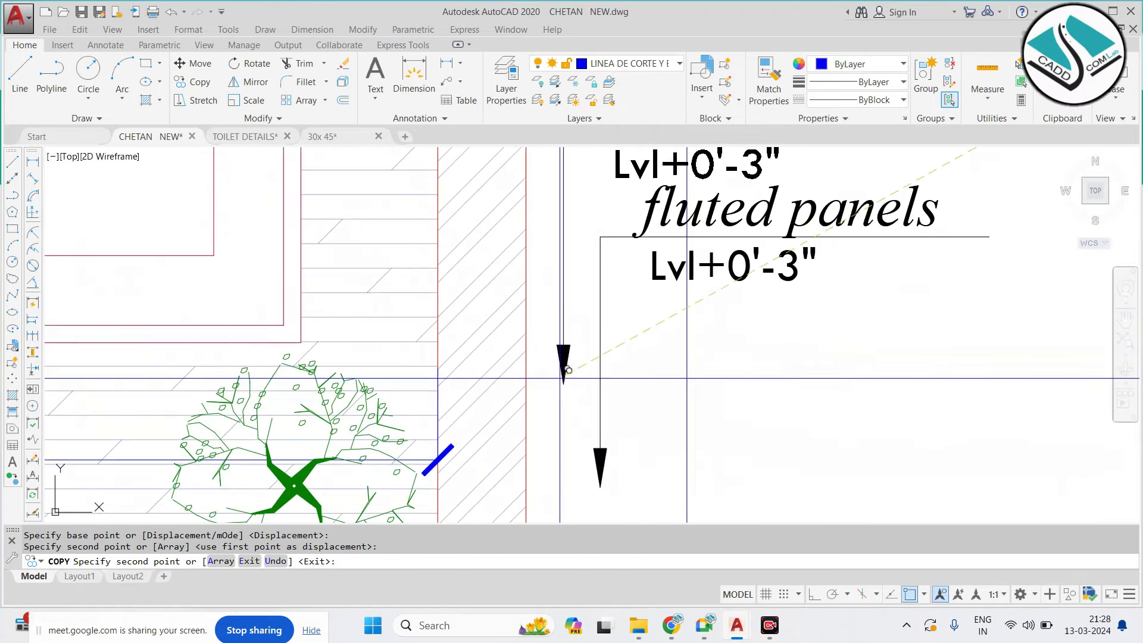
key(Escape)
Stretch the copied leader's arrowhead onto the hatched right wall
click(599, 479)
click(599, 487)
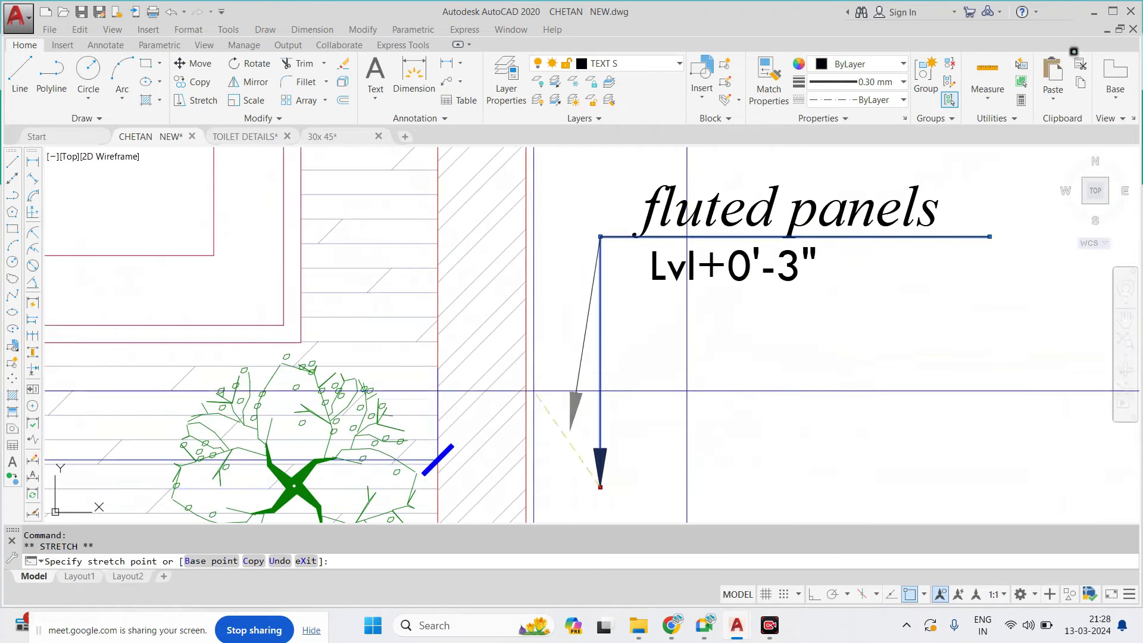
click(439, 237)
key(Escape)
scroll(441, 238, down, 1)
scroll(524, 268, down, 5)
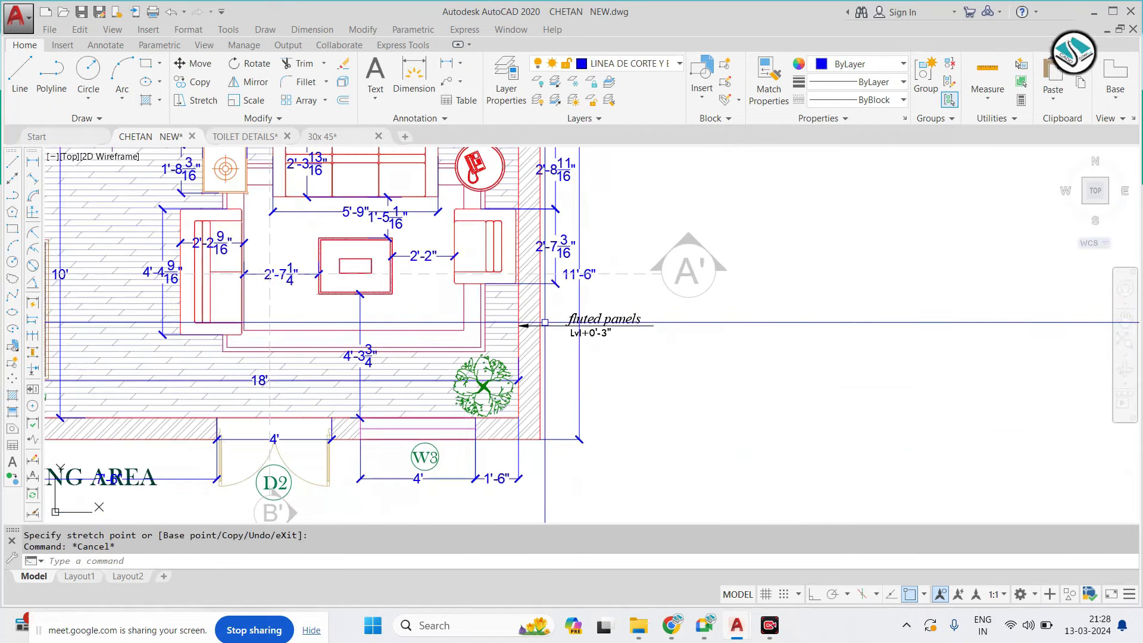
text(rec)
key(Return)
scroll(521, 408, up, 4)
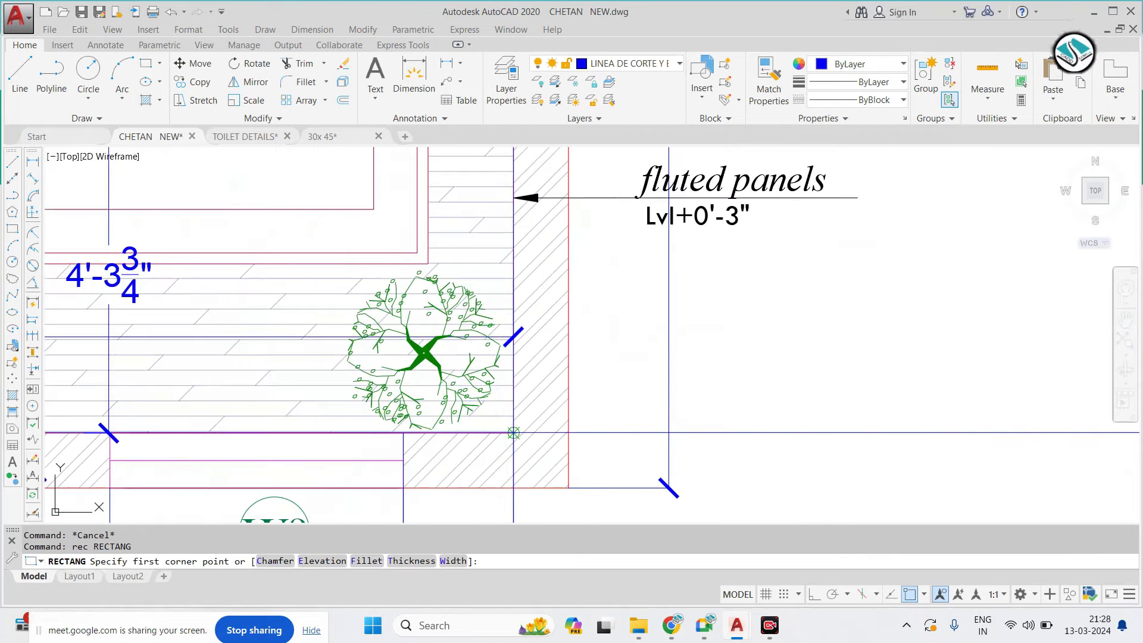
click(513, 433)
scroll(485, 447, down, 4)
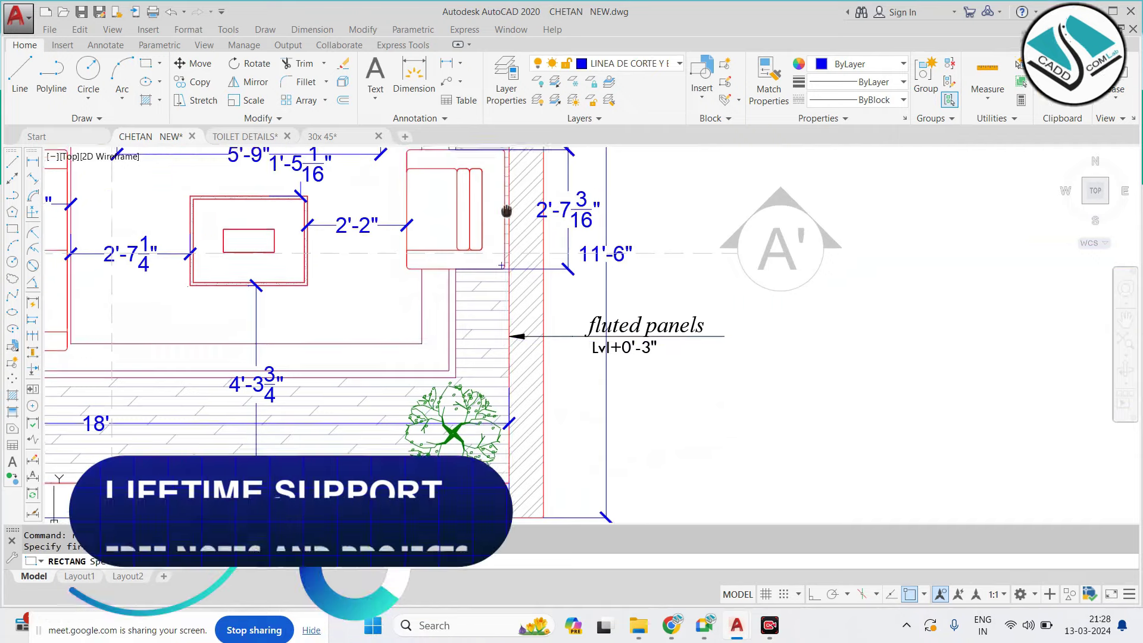
middle_drag(485, 268, 494, 429)
scroll(485, 180, up, 2)
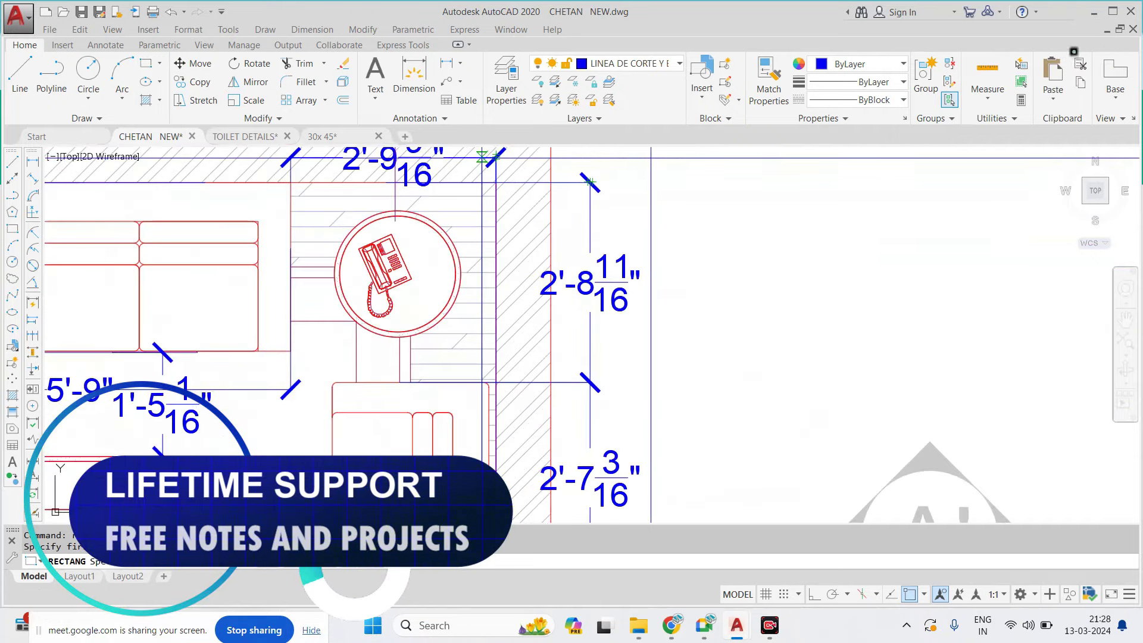
scroll(589, 182, up, 2)
middle_drag(515, 179, 514, 316)
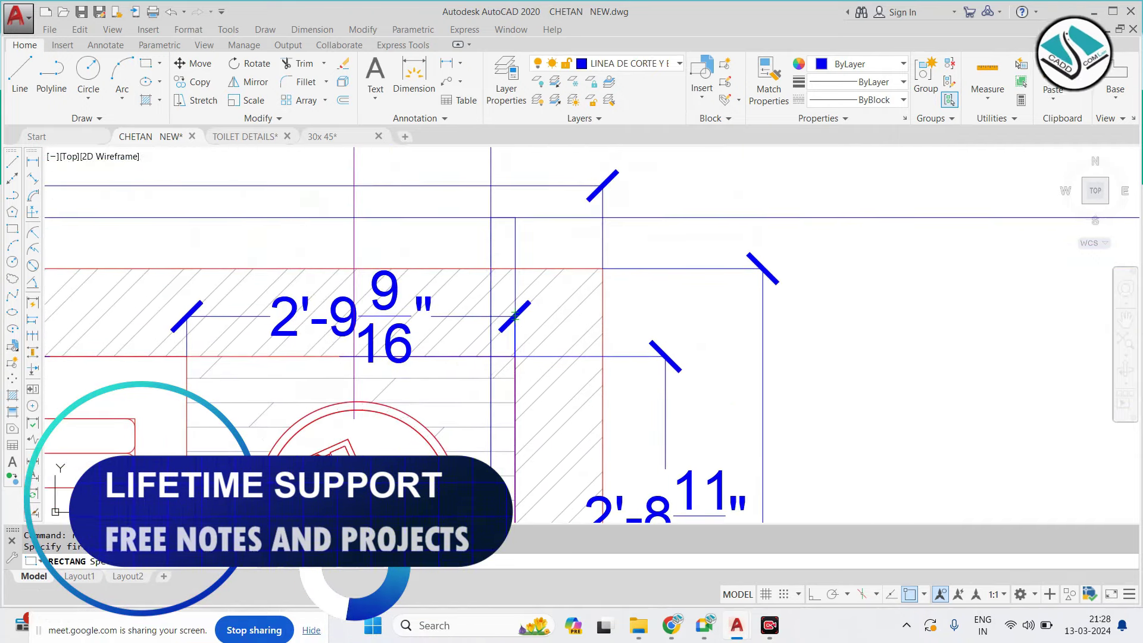
click(515, 316)
key(Escape)
scroll(515, 315, down, 5)
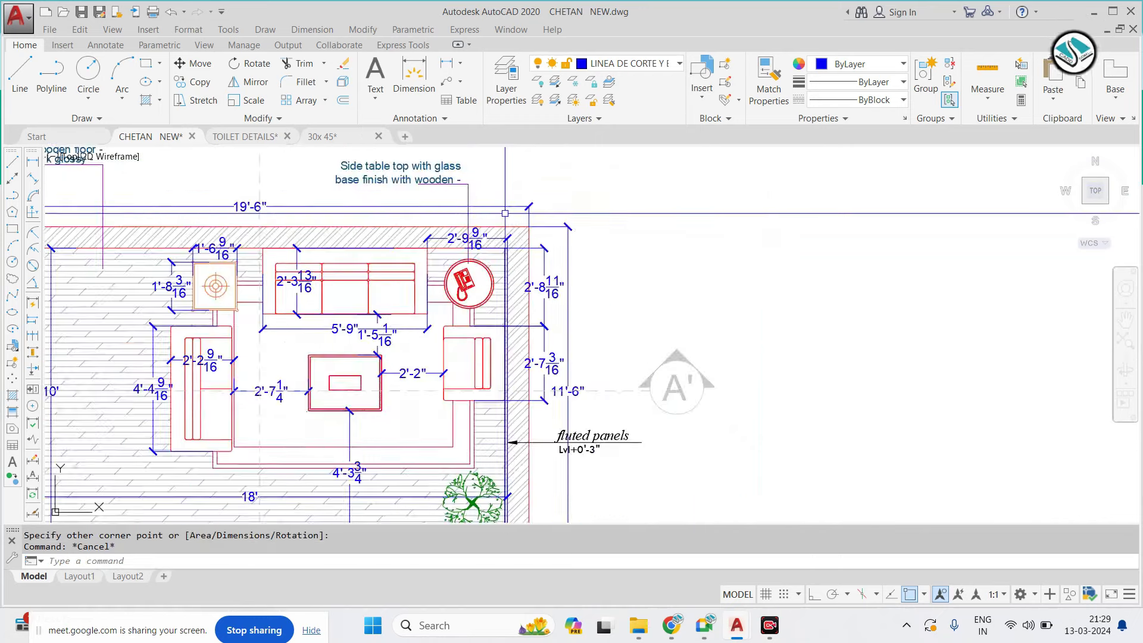
scroll(515, 315, down, 2)
scroll(536, 286, up, 4)
scroll(536, 286, up, 2)
scroll(498, 265, down, 1)
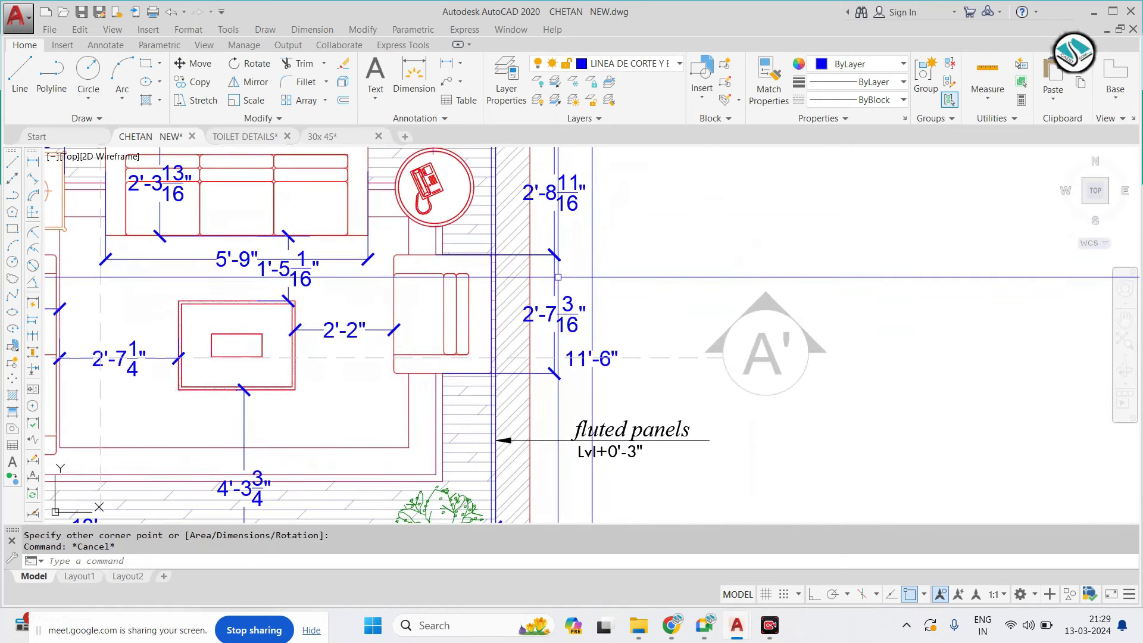
key(Escape)
scroll(498, 265, down, 3)
scroll(497, 272, up, 3)
scroll(496, 271, up, 2)
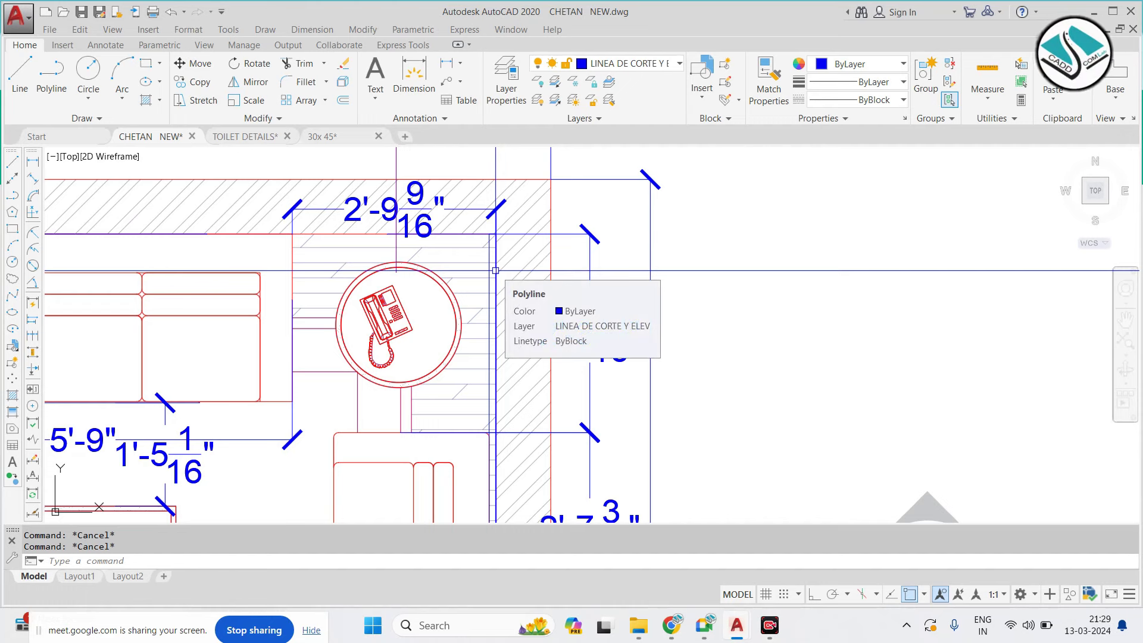
text(gd)
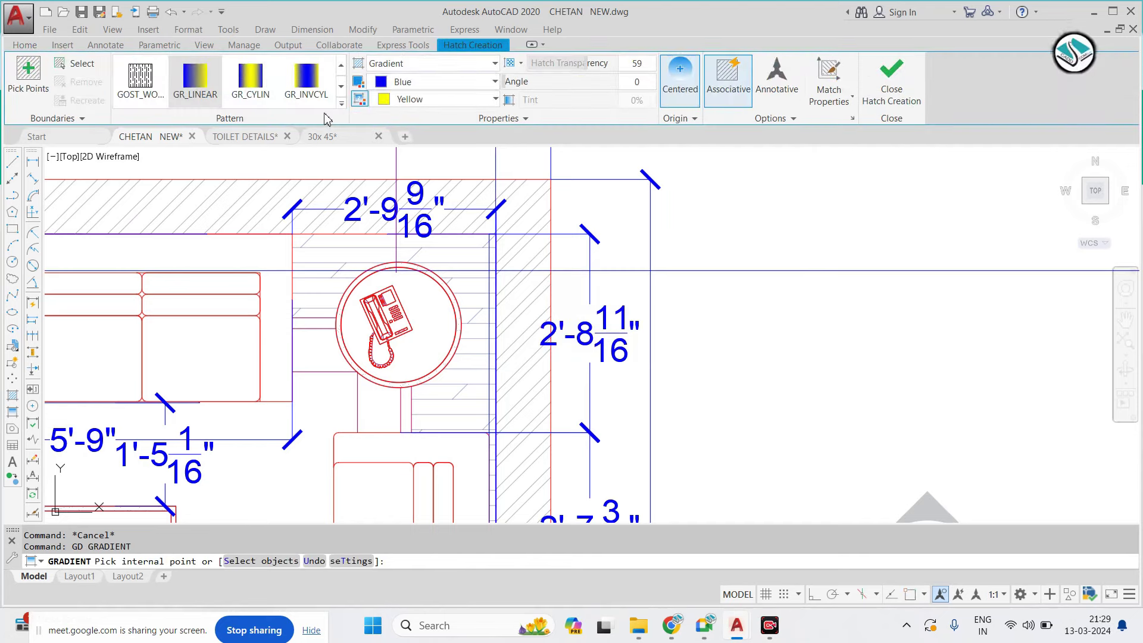
Set both gradient colours to grey 99,100,102 and fill the right-wall fluted-panel strip
click(422, 84)
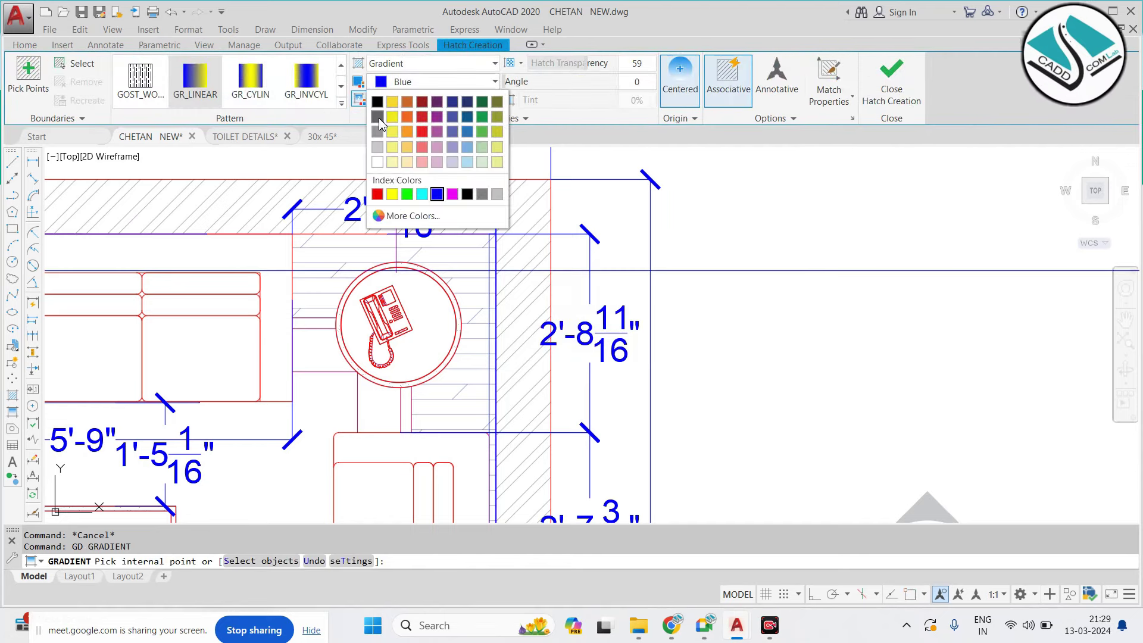
click(377, 118)
click(428, 99)
click(377, 136)
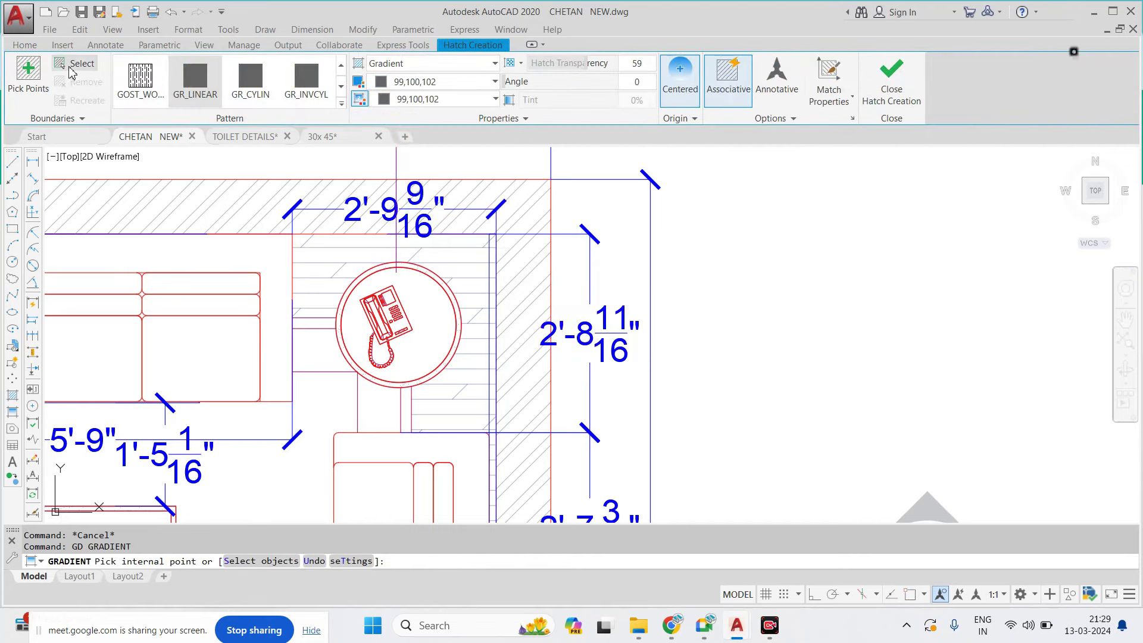
scroll(489, 248, down, 5)
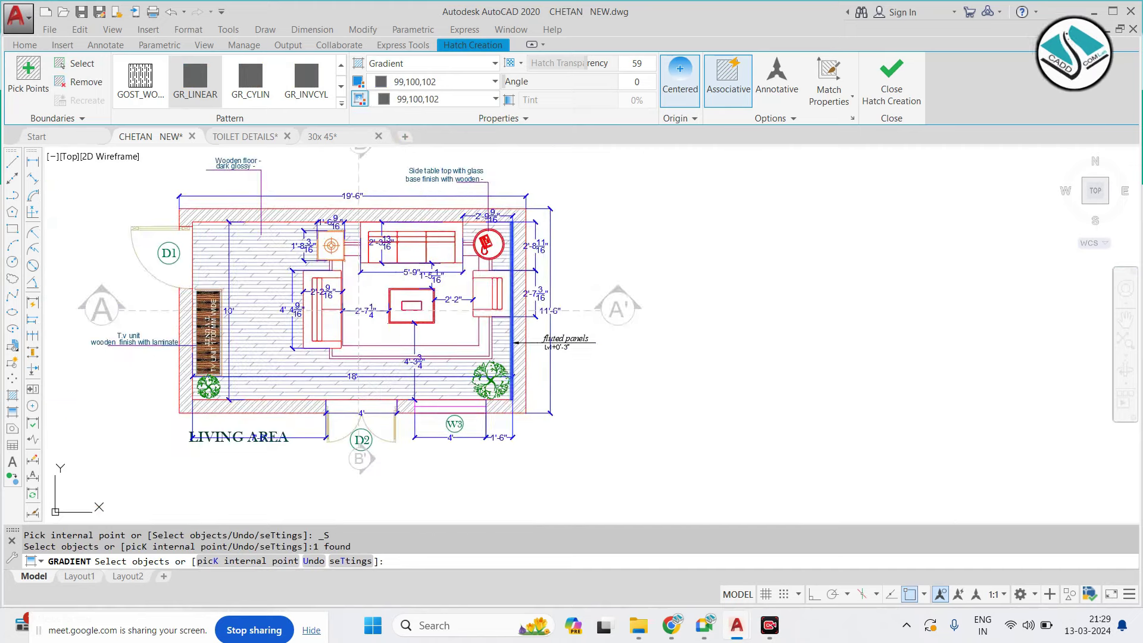
key(Escape)
key(Escape)
scroll(602, 333, up, 3)
scroll(602, 334, up, 3)
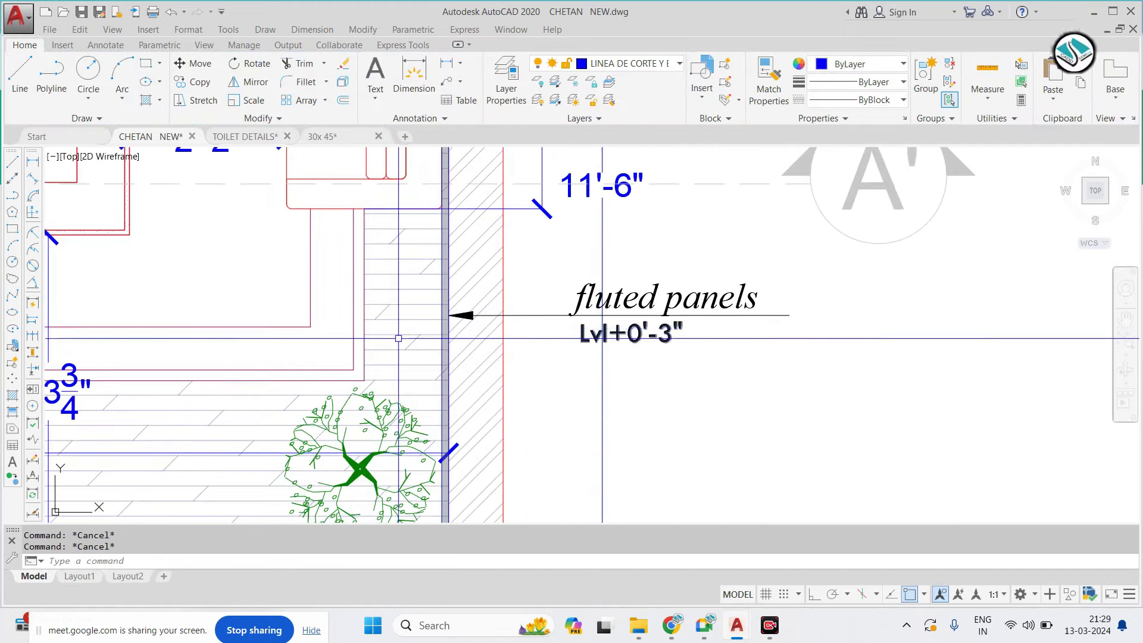
Move the LIVING AREA title down below the 7'-6" dimension
scroll(398, 338, down, 5)
scroll(527, 339, down, 2)
scroll(554, 342, down, 3)
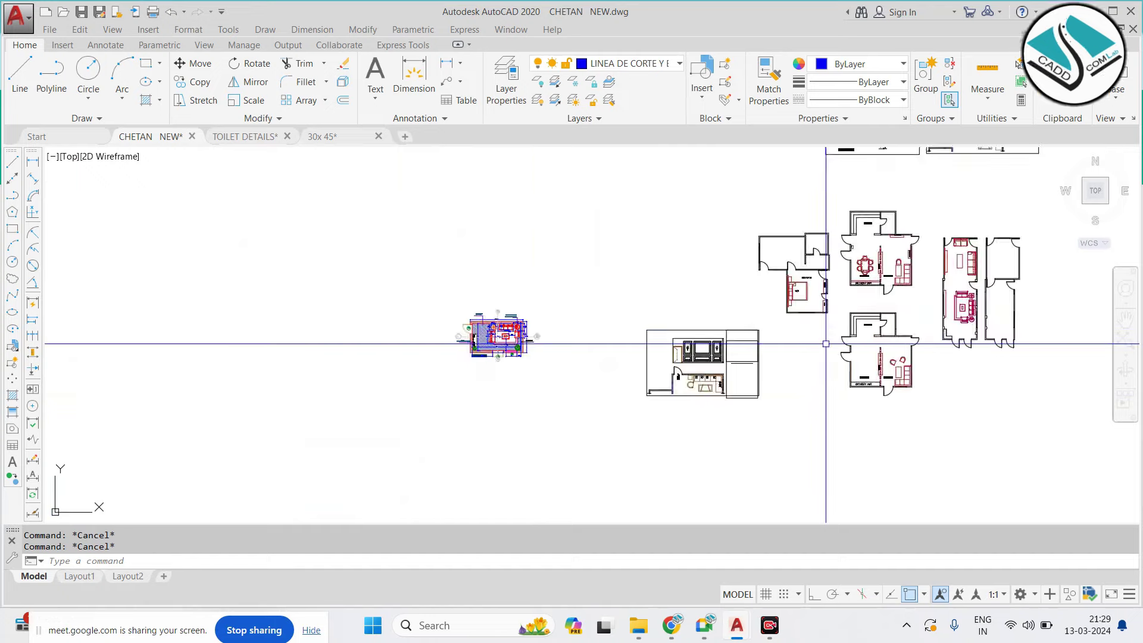
scroll(576, 350, up, 4)
scroll(486, 370, up, 1)
scroll(522, 303, up, 4)
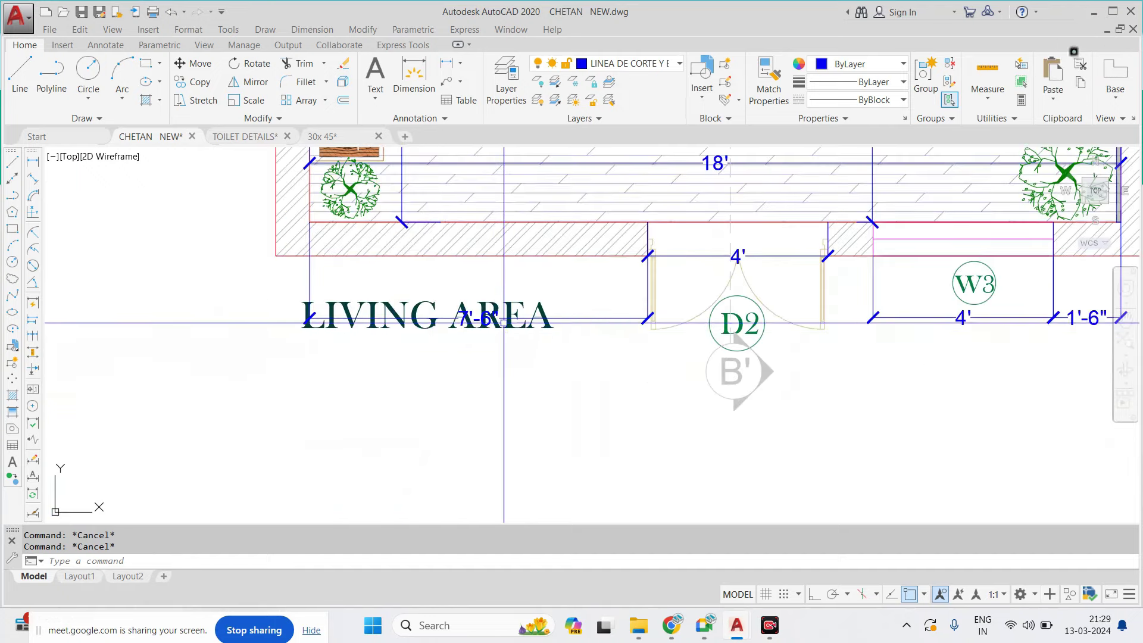
drag(522, 303, 504, 332)
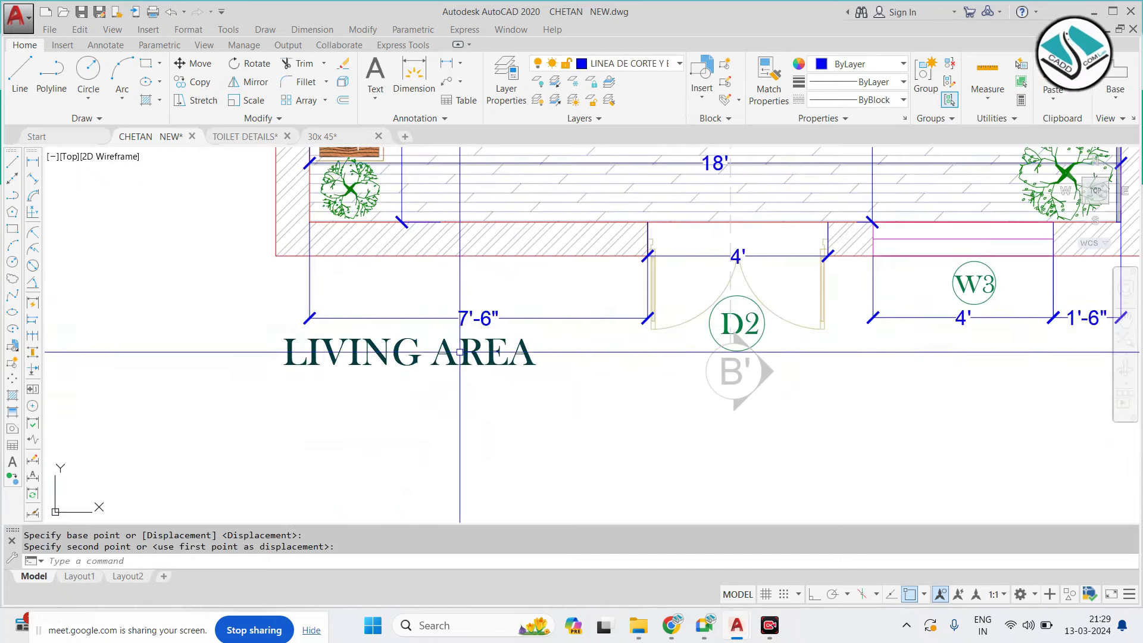
scroll(581, 250, down, 4)
middle_drag(581, 250, 566, 283)
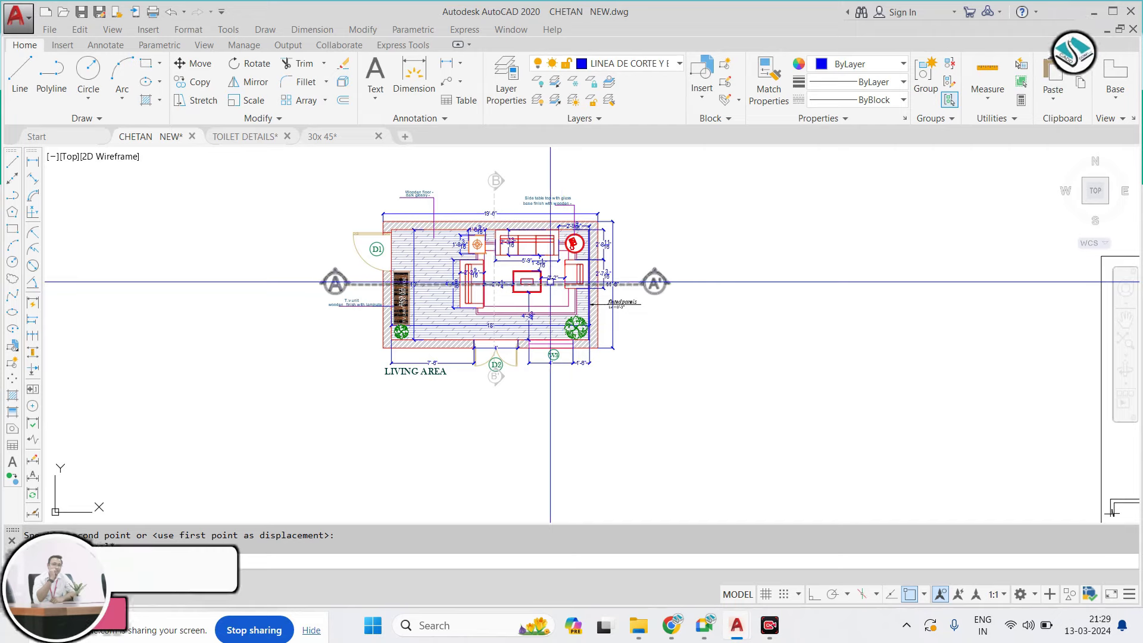
Draw a rectangle around the whole plan and offset it 6 outward as a double frame
text(rec)
key(Return)
click(319, 174)
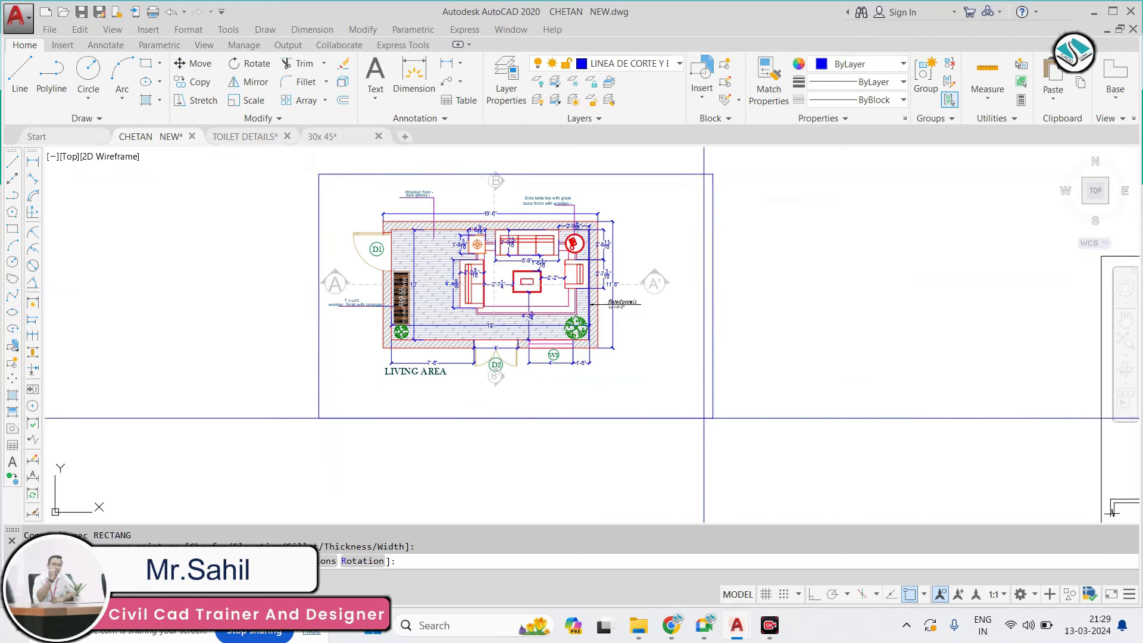
click(676, 381)
text(6)
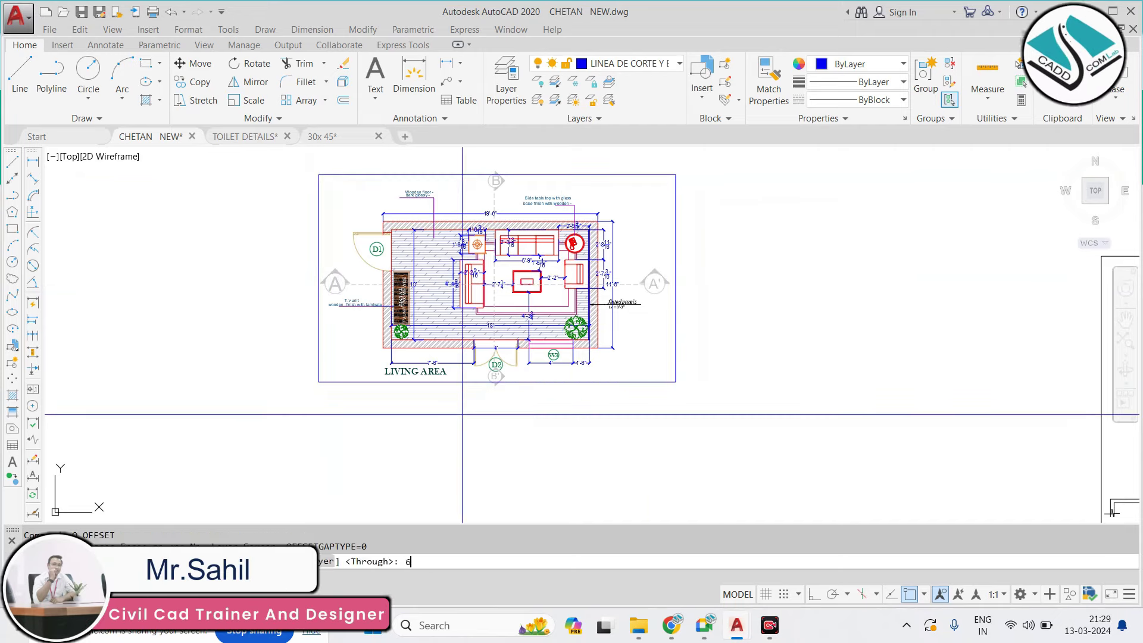
key(Return)
click(583, 381)
click(595, 410)
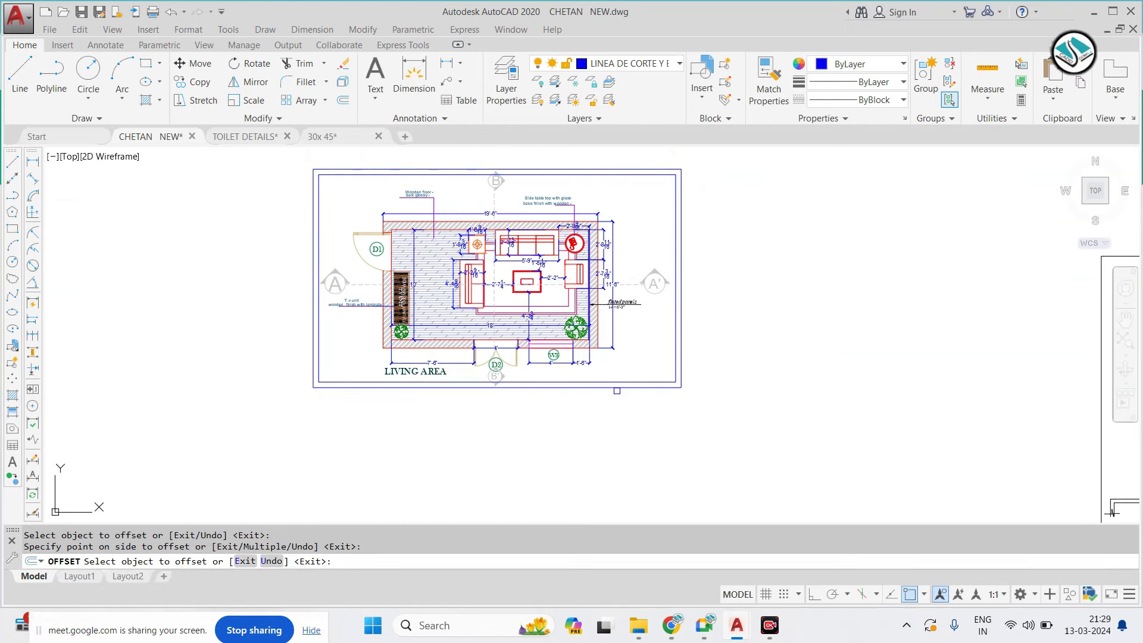
key(Escape)
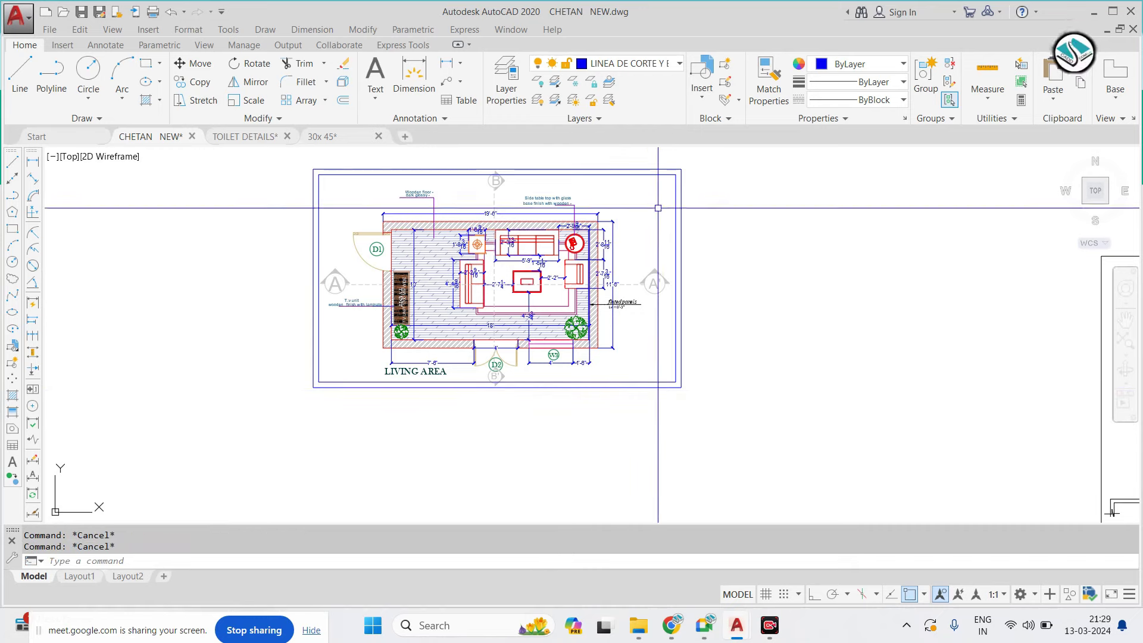
click(712, 158)
Copy the framed living-area plan to the left of the original
click(191, 452)
text(o)
key(Return)
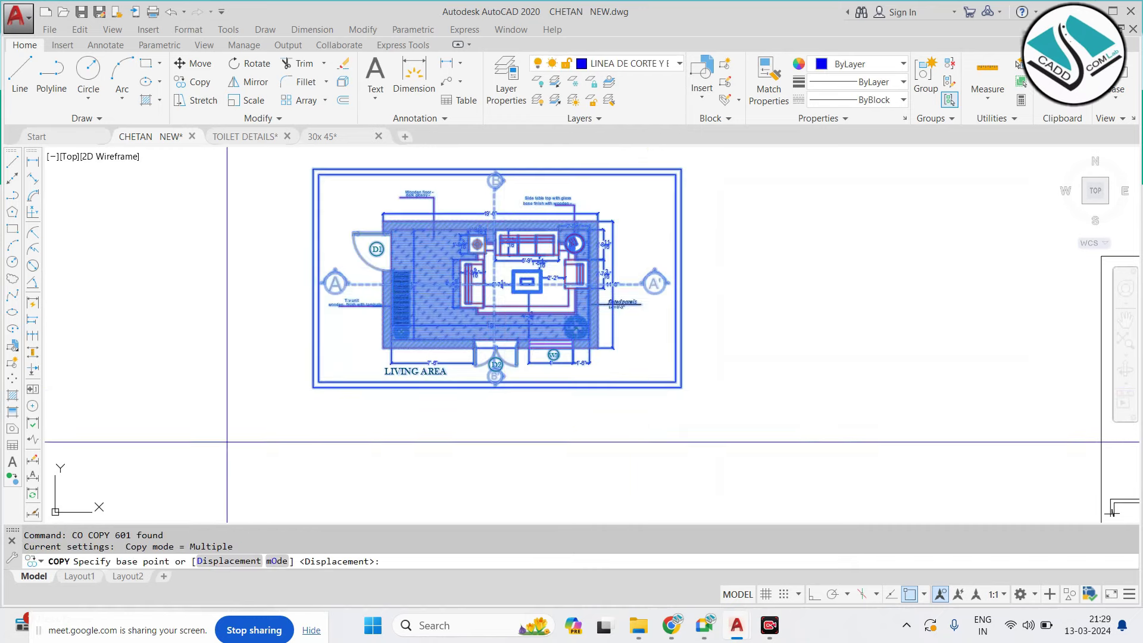
click(495, 376)
scroll(666, 304, down, 4)
click(268, 335)
key(Escape)
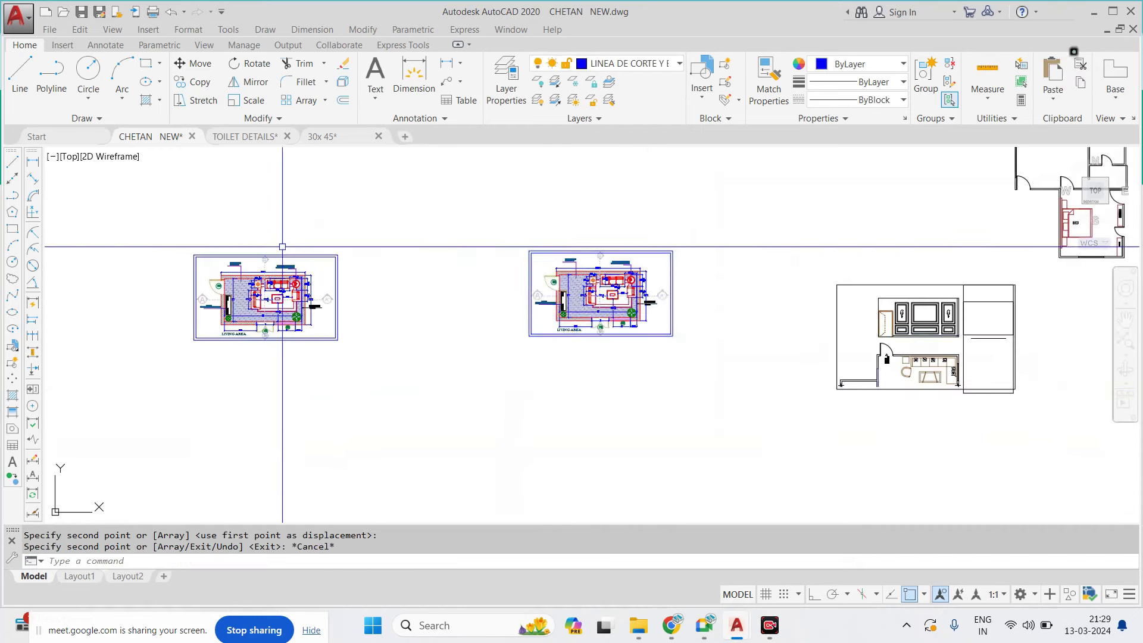
Erase the copy's inner and outer border rectangles
scroll(285, 243, up, 4)
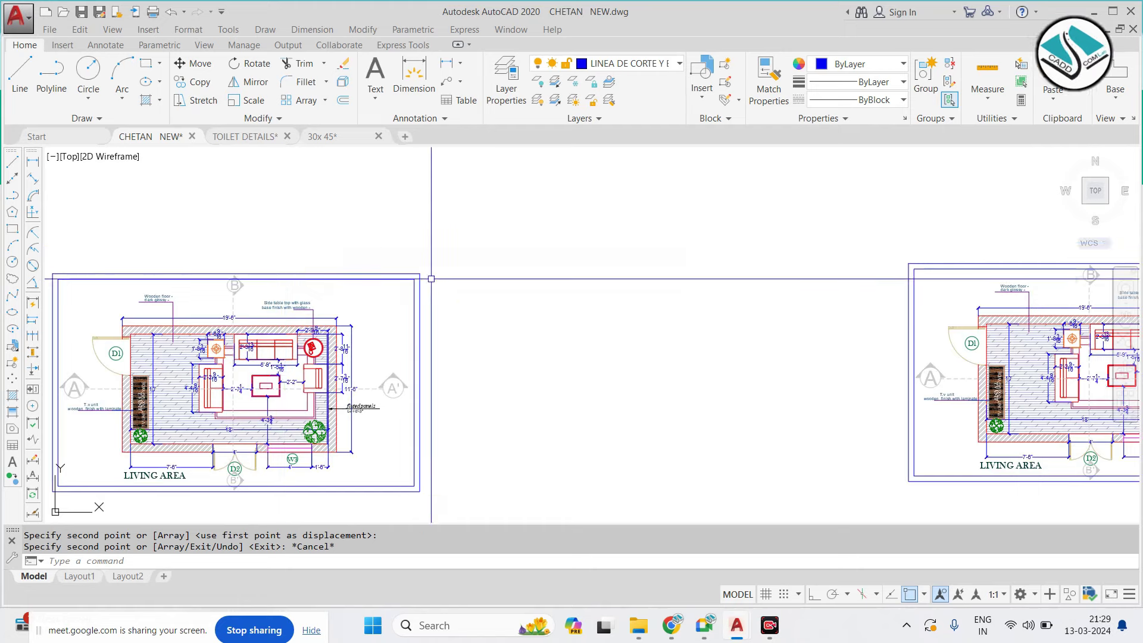
scroll(284, 243, up, 3)
click(452, 310)
click(411, 286)
text(e)
key(Return)
Drop vertical construction lines through the original plan's wall edges
scroll(399, 296, down, 5)
scroll(400, 296, up, 4)
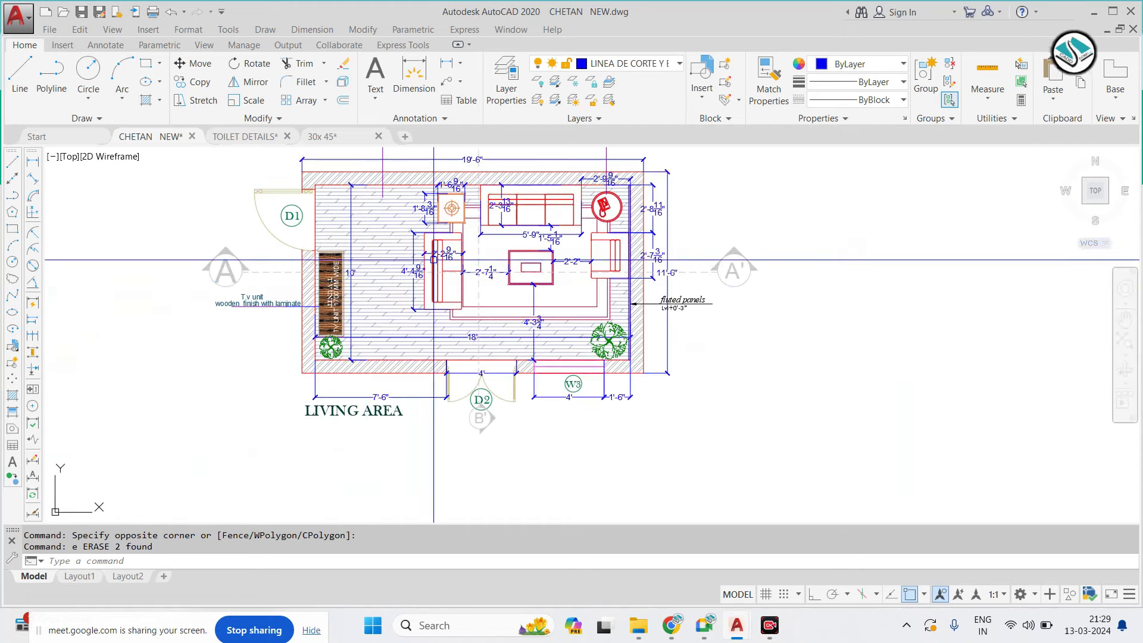
scroll(312, 158, up, 6)
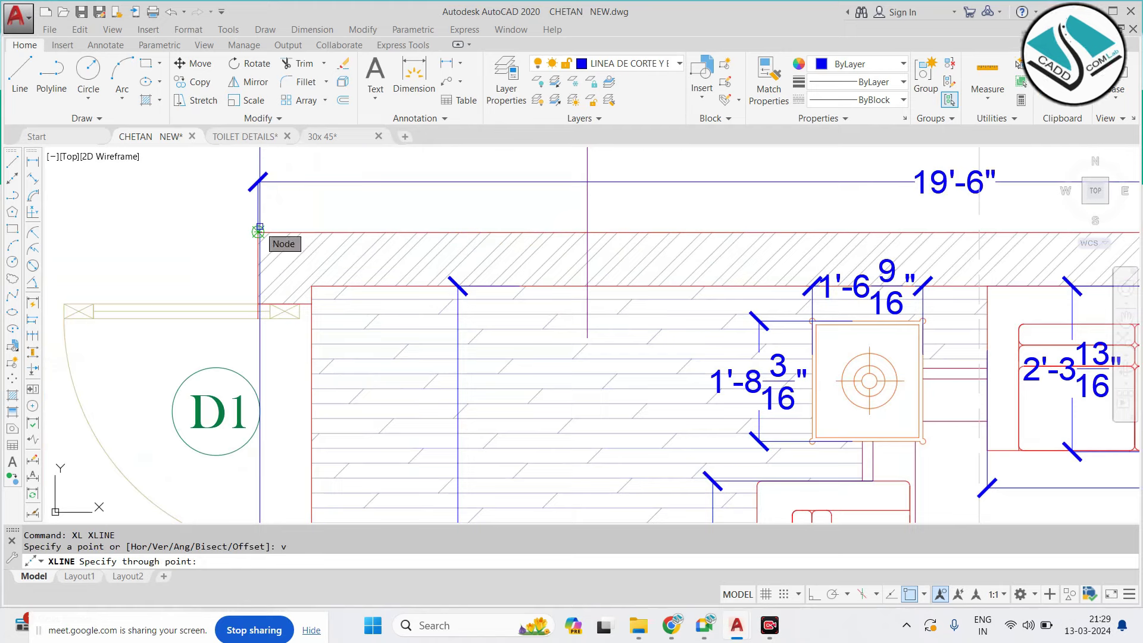
scroll(260, 260, down, 5)
scroll(600, 260, up, 5)
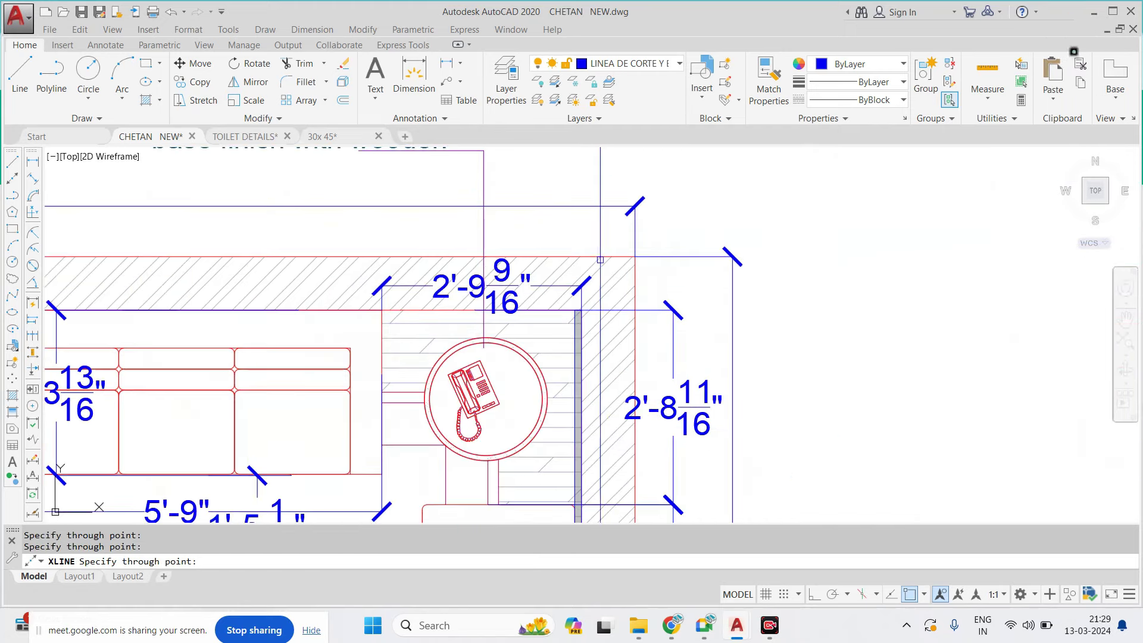
scroll(633, 257, down, 6)
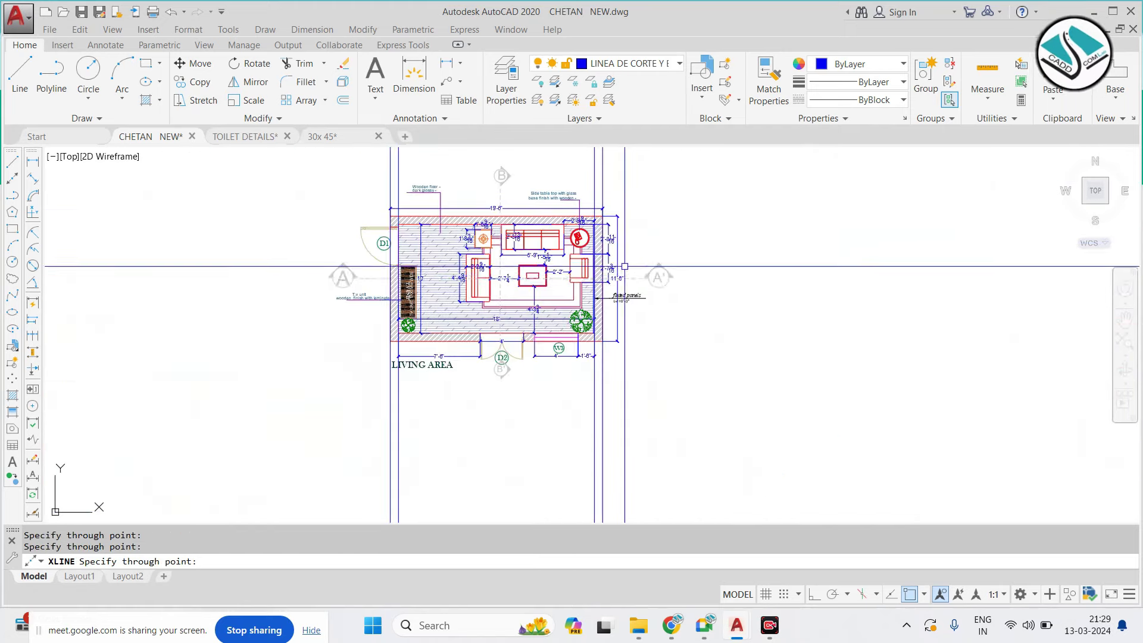
key(Escape)
text(l)
key(Return)
Draw a horizontal line below the plan and trim its ends outside the elevation outline
click(357, 401)
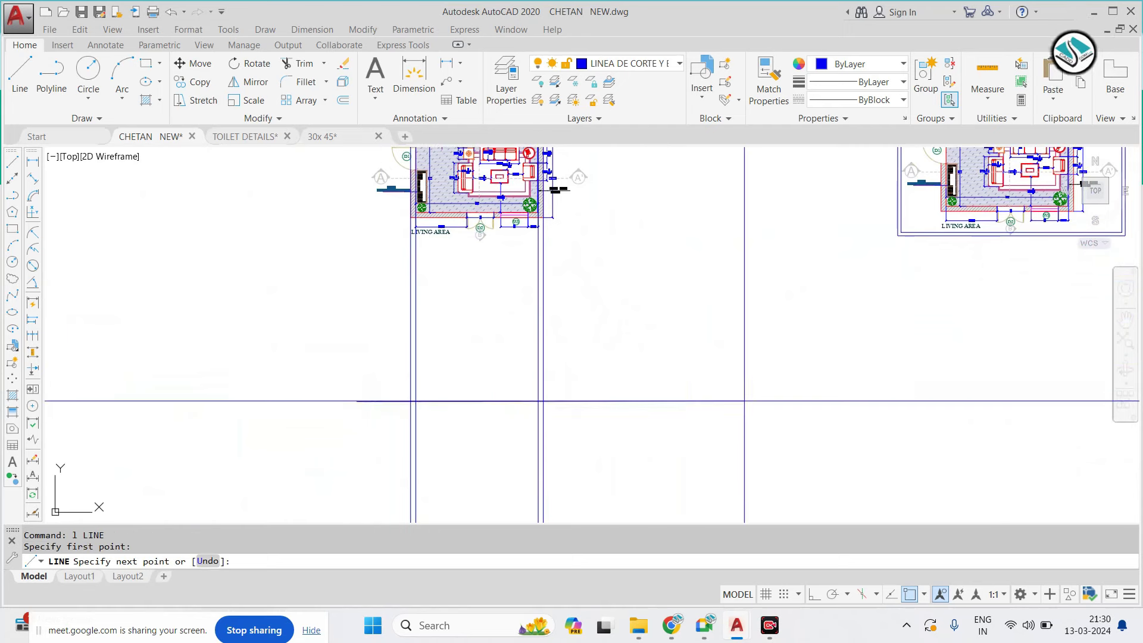
click(814, 594)
click(719, 411)
key(Escape)
text(tr)
key(Return)
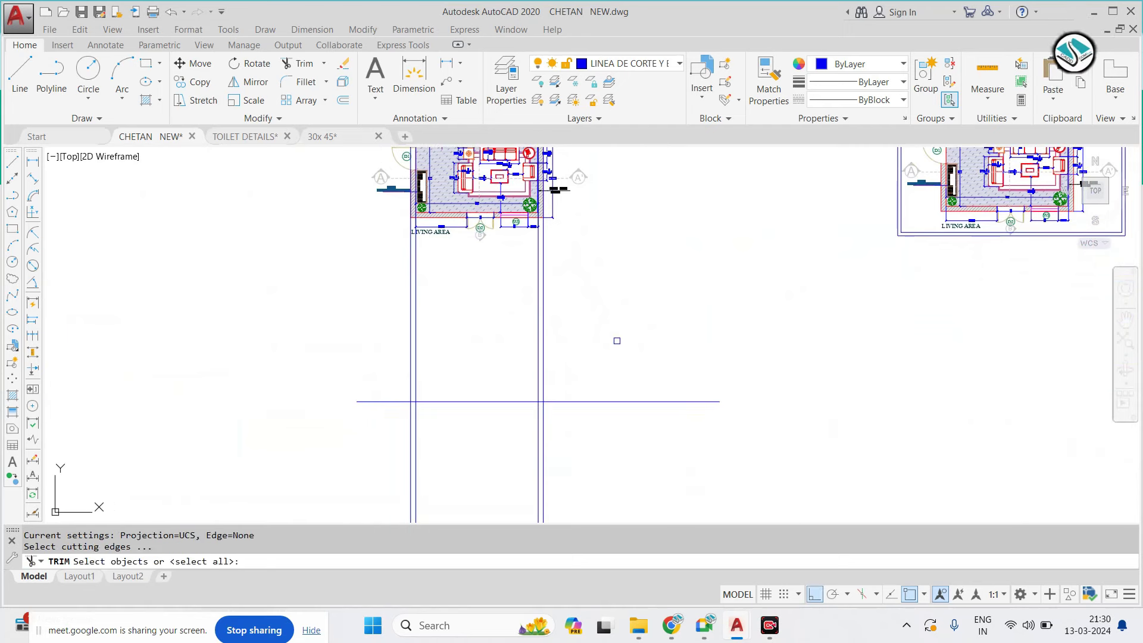
key(Return)
click(635, 434)
click(321, 477)
click(380, 397)
click(380, 444)
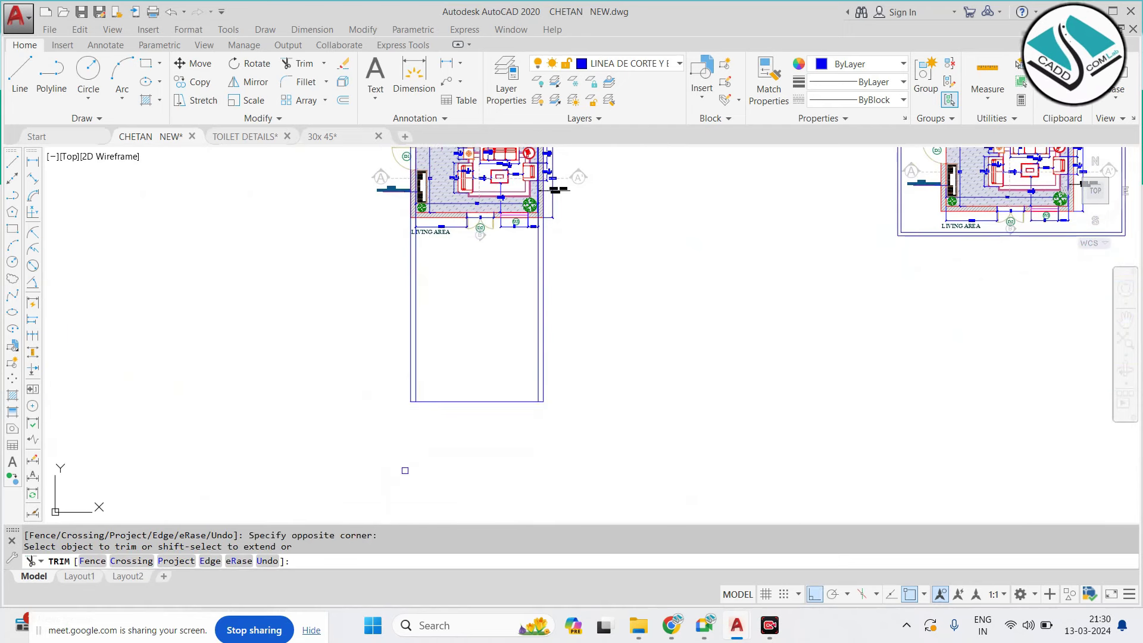
Offset the elevation's bottom line inward at a trial distance of 6
text(o)
key(Return)
text(6)
key(Return)
scroll(448, 397, up, 2)
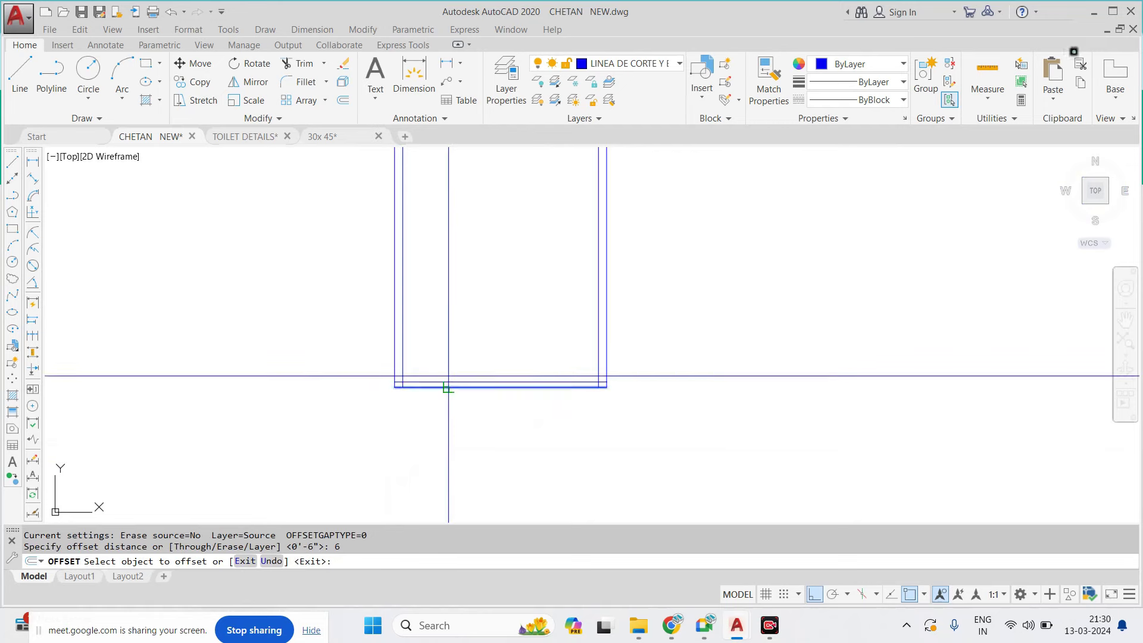
key(Return)
key(Return)
scroll(462, 338, up, 4)
click(457, 352)
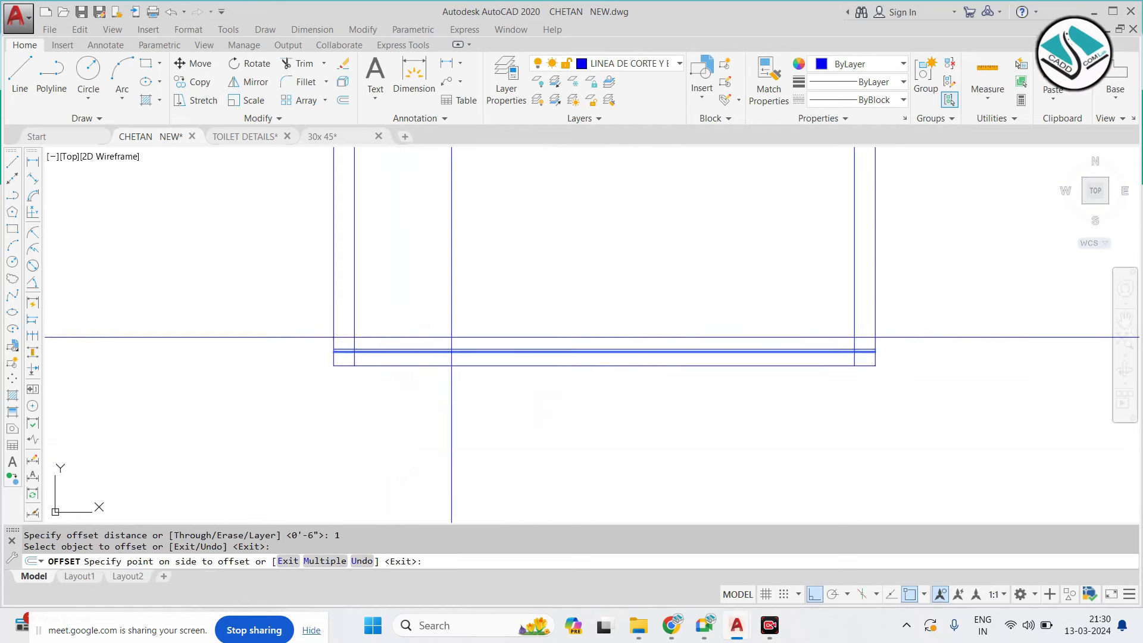
key(Escape)
key(Escape)
Offset the lower line 3 toward the inner side
key(Return)
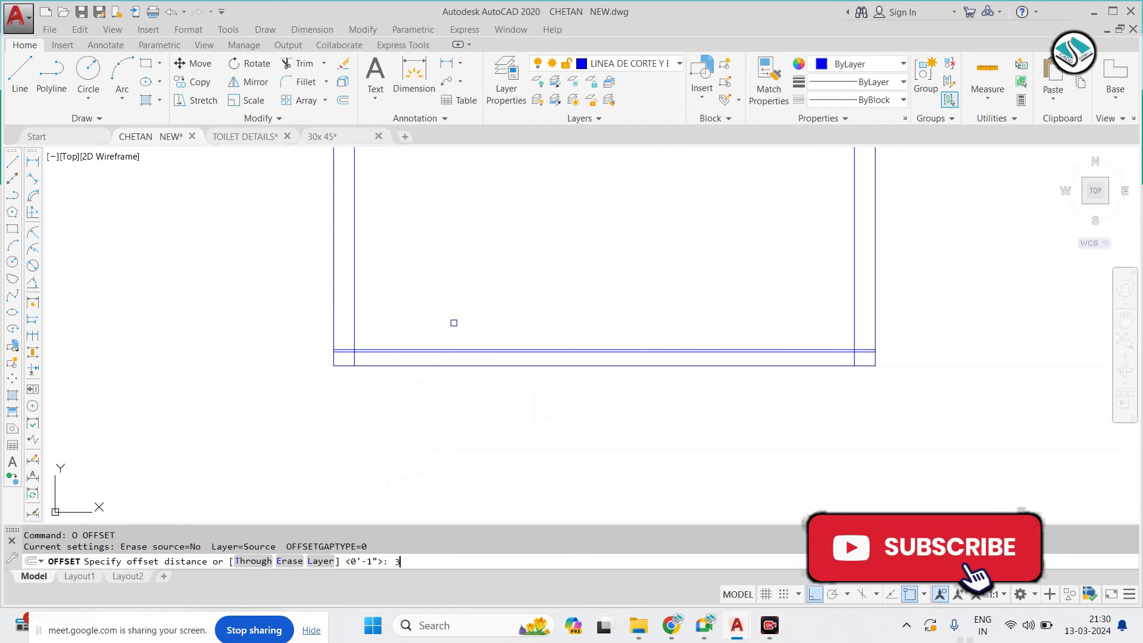
text(3)
key(Return)
scroll(461, 333, up, 2)
scroll(457, 365, up, 2)
click(457, 366)
click(458, 356)
scroll(461, 358, down, 5)
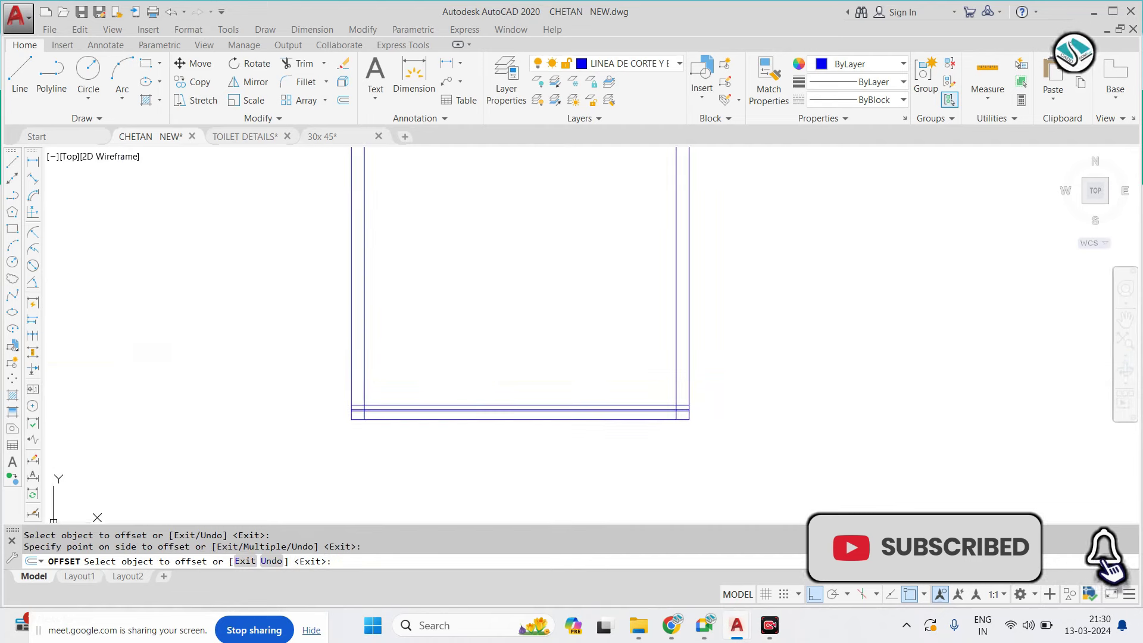
key(Escape)
Offset the bottom line 10' upward to set the band's height
text(o)
key(Return)
text(10')
key(Return)
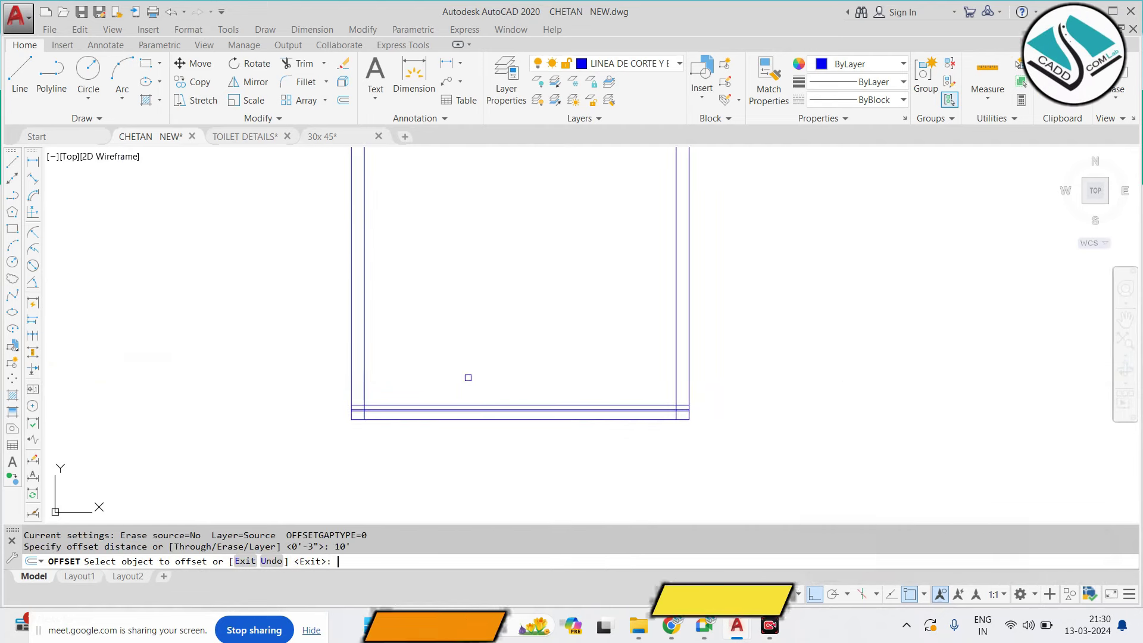
scroll(497, 417, up, 2)
click(499, 403)
click(515, 344)
key(Return)
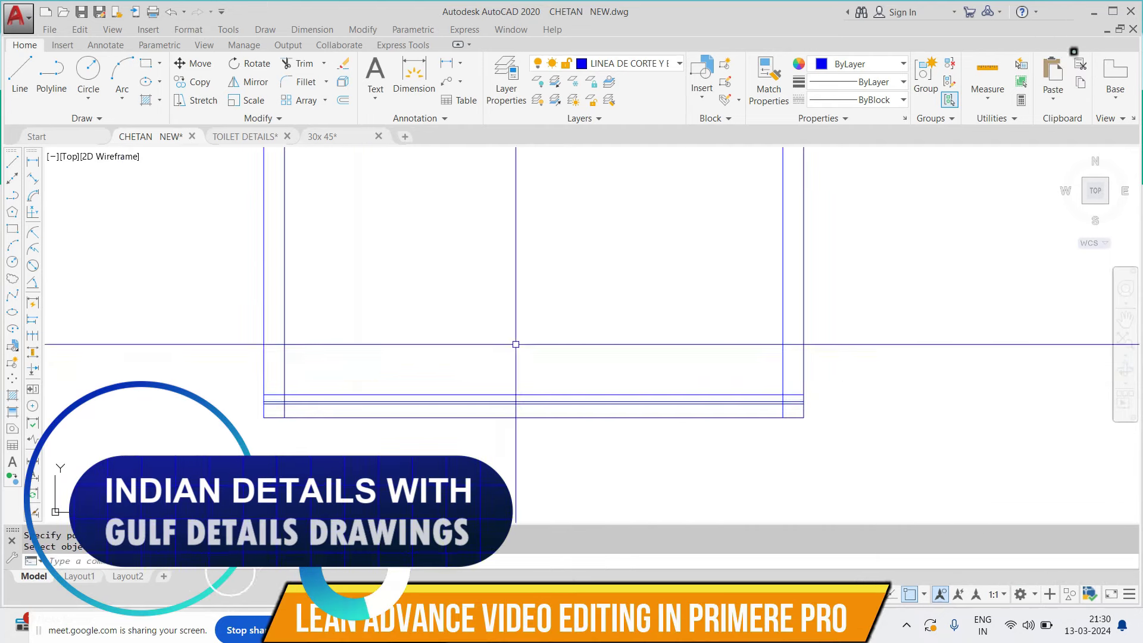
scroll(524, 378, down, 2)
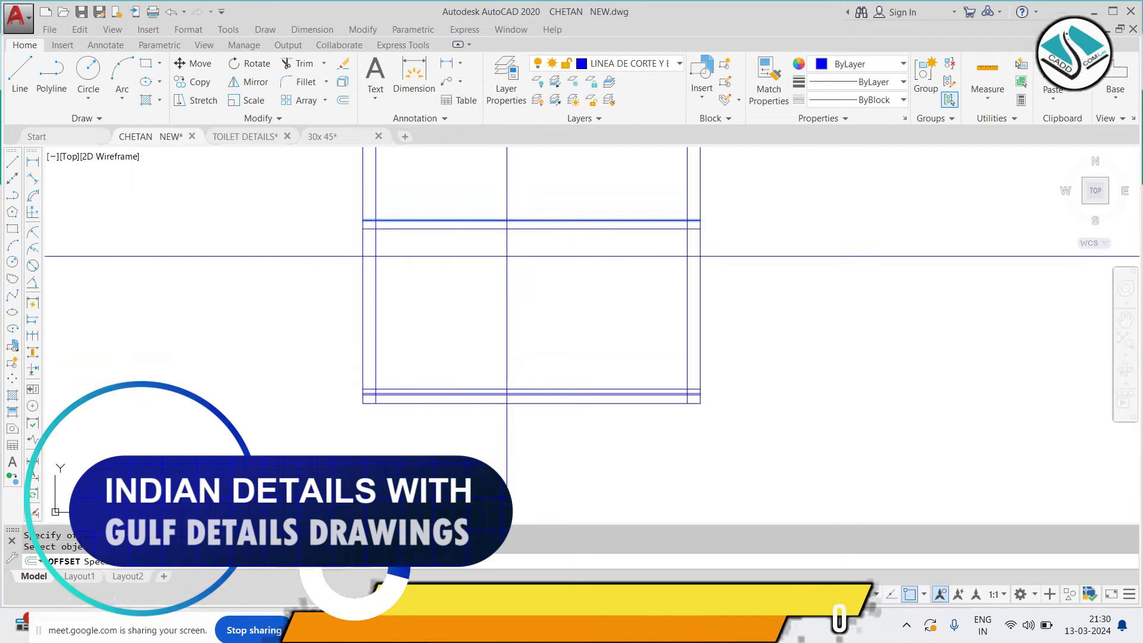
Offset the new upper line 1' further up to form the top band
text(o)
key(Return)
text(1')
key(Return)
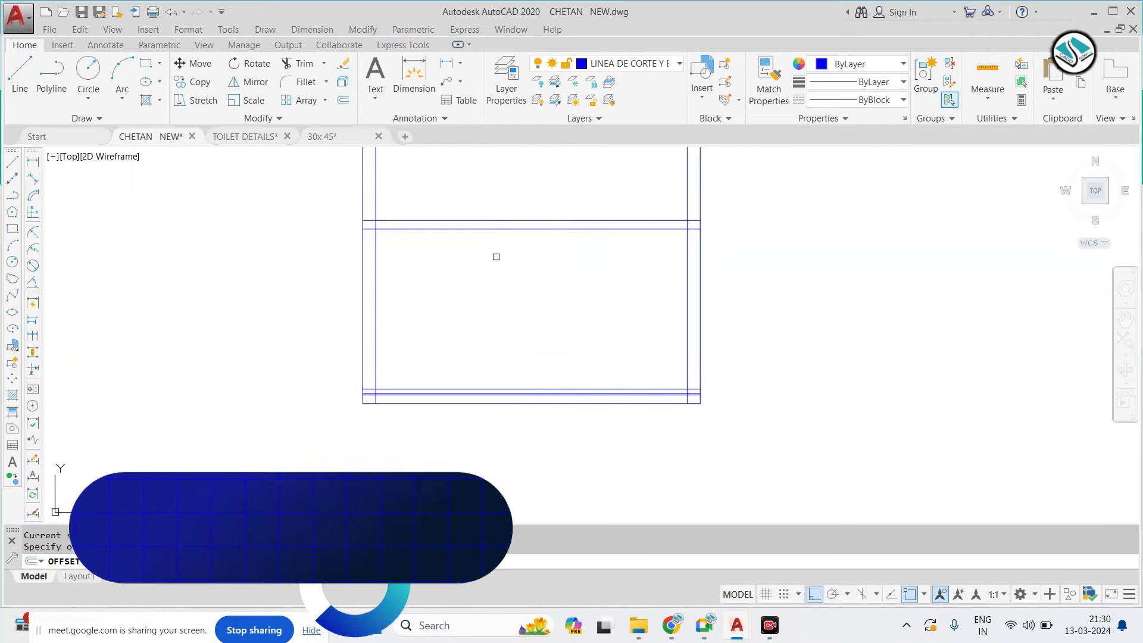
click(483, 230)
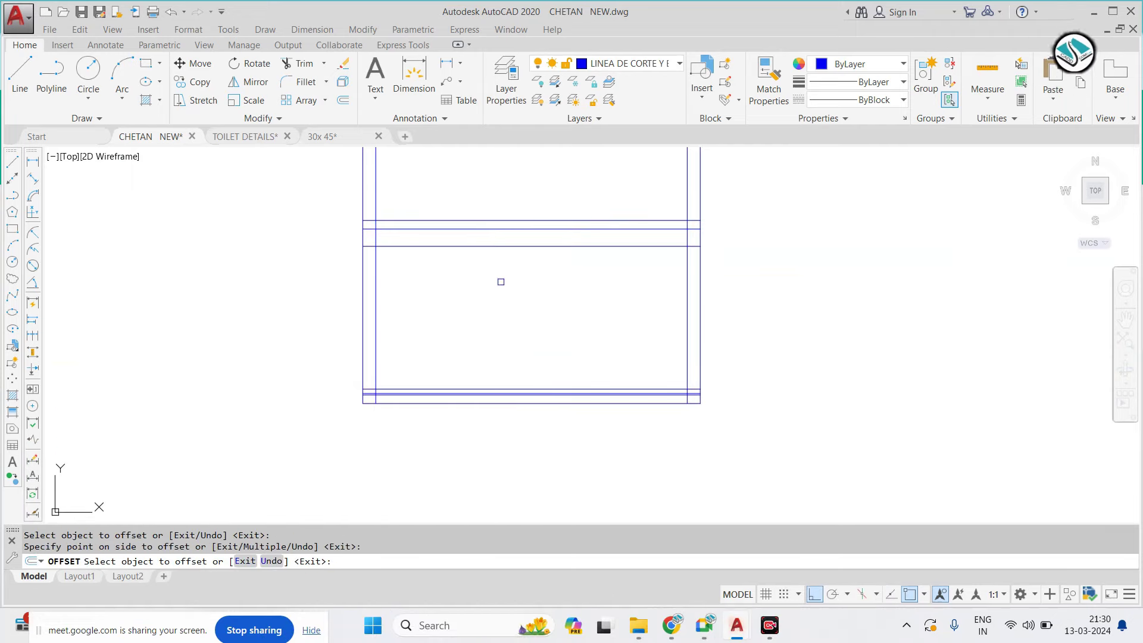
click(500, 275)
key(Escape)
Trim the vertical line ends overshooting above the band
text(tr)
key(Return)
key(Return)
drag(750, 194, 369, 226)
scroll(382, 219, up, 5)
middle_drag(395, 340, 389, 365)
click(389, 365)
scroll(389, 366, down, 3)
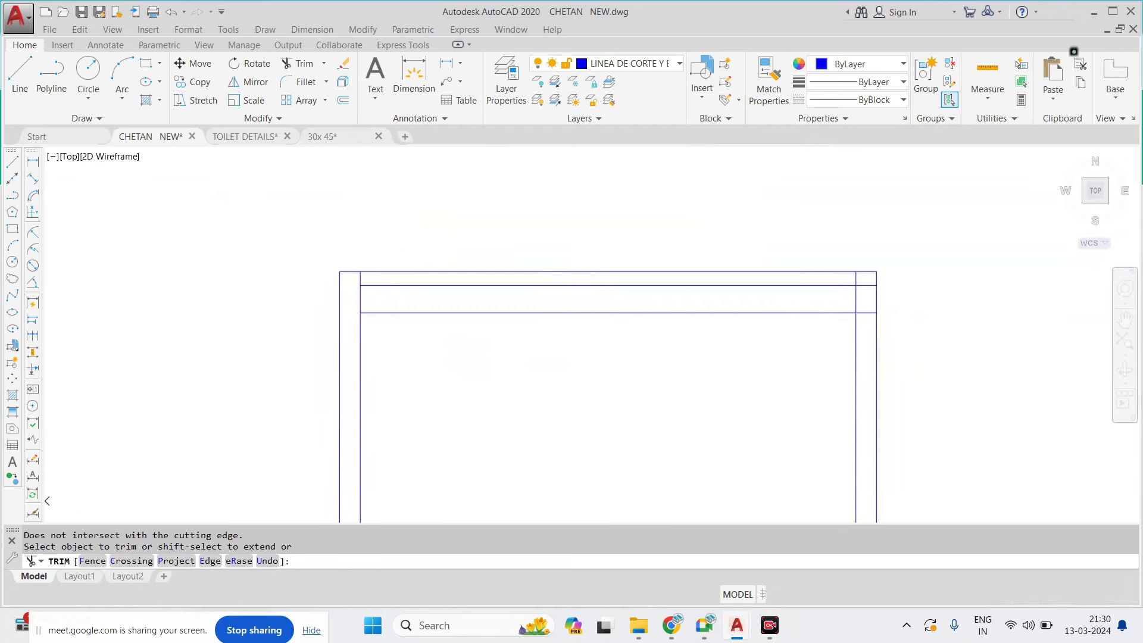
scroll(916, 235, up, 5)
scroll(812, 396, down, 5)
scroll(899, 485, up, 5)
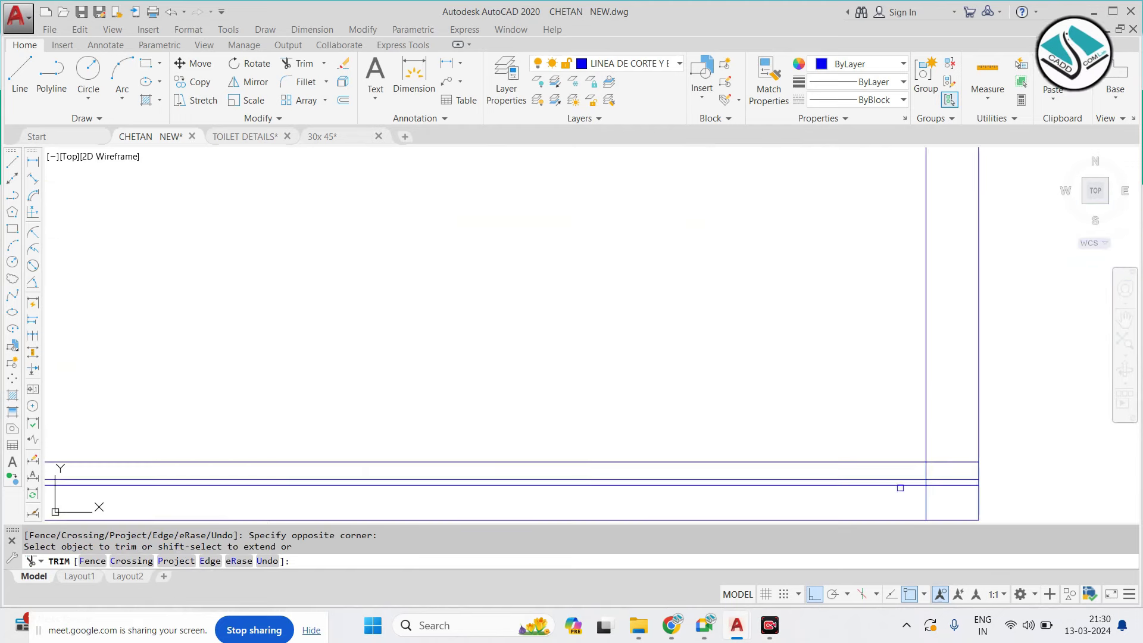
Trim the remaining stray line ends on the rectangle's right side
middle_drag(898, 484, 796, 305)
scroll(757, 378, up, 3)
scroll(757, 378, down, 3)
click(584, 331)
scroll(268, 298, up, 3)
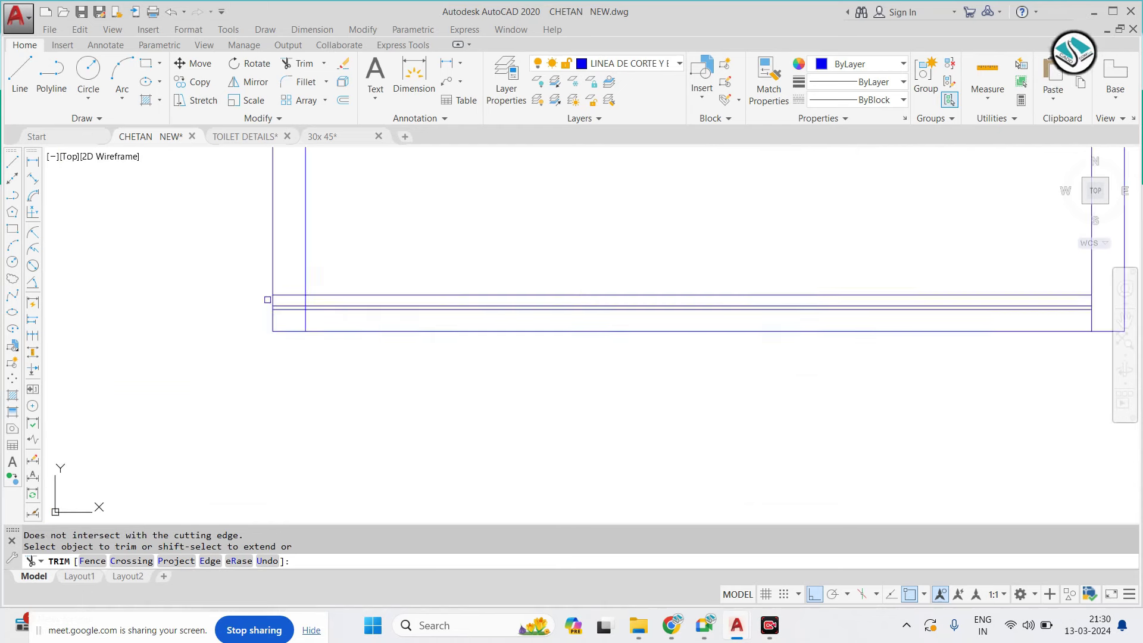
click(337, 216)
click(319, 344)
scroll(432, 366, down, 2)
scroll(479, 292, down, 2)
scroll(465, 271, up, 1)
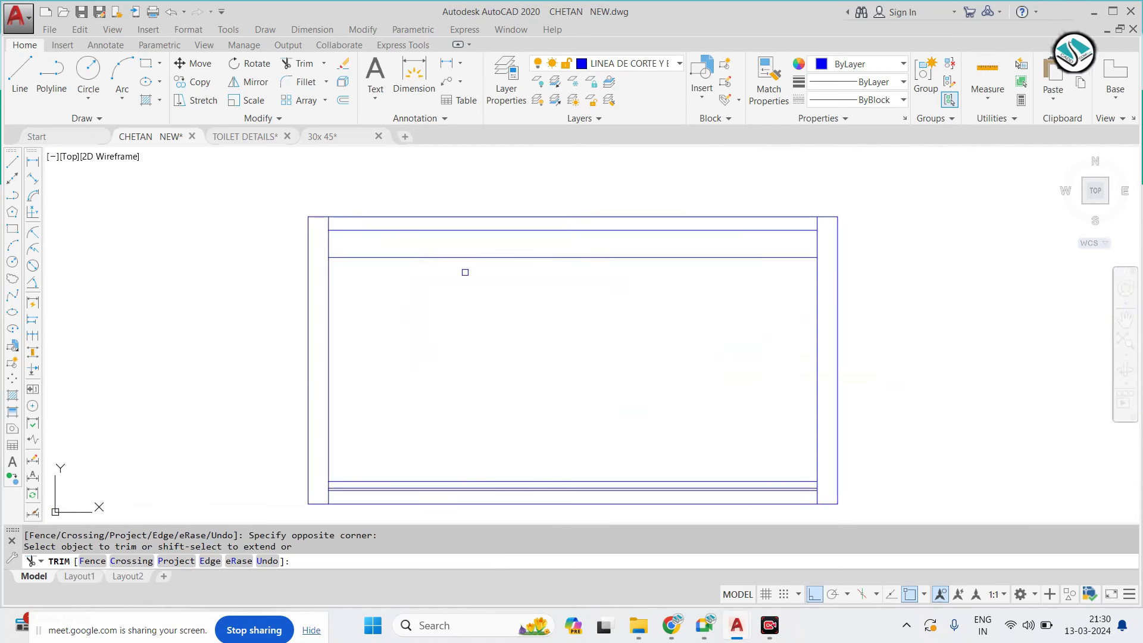
key(Escape)
Offset the band's lower line 1" downward
text(o 1)
key(Return)
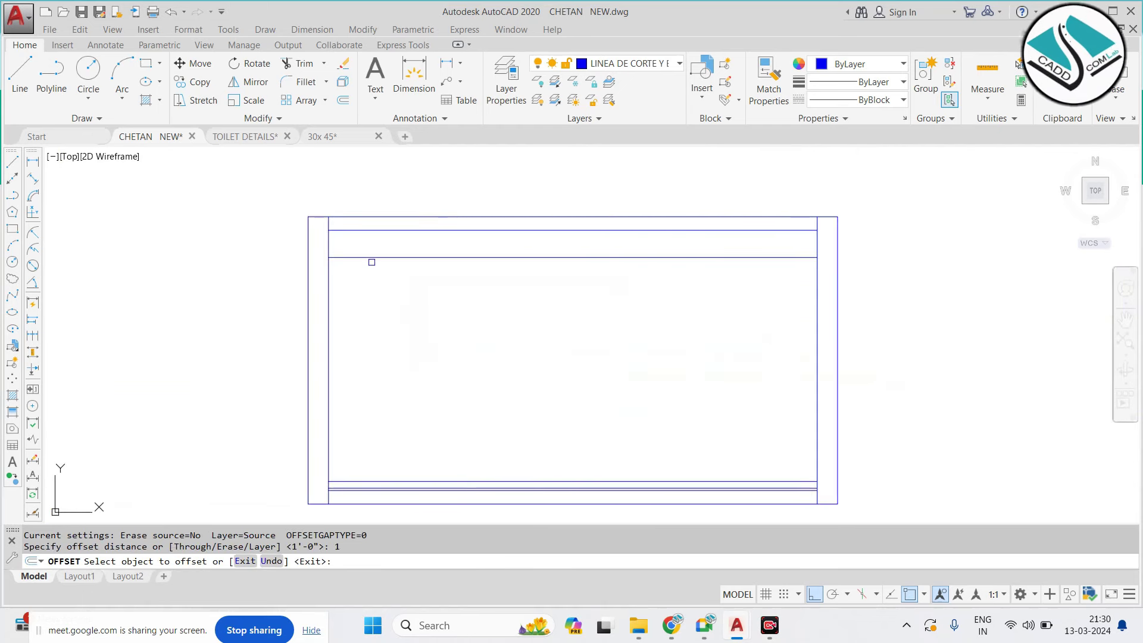
click(399, 255)
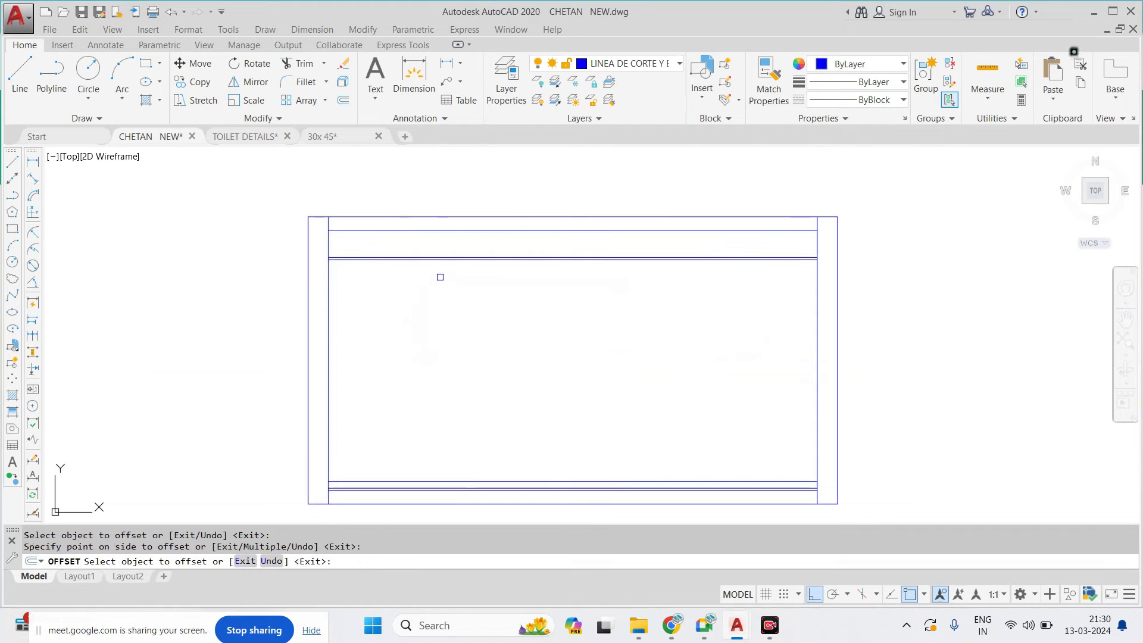
click(563, 279)
key(Escape)
scroll(495, 319, down, 3)
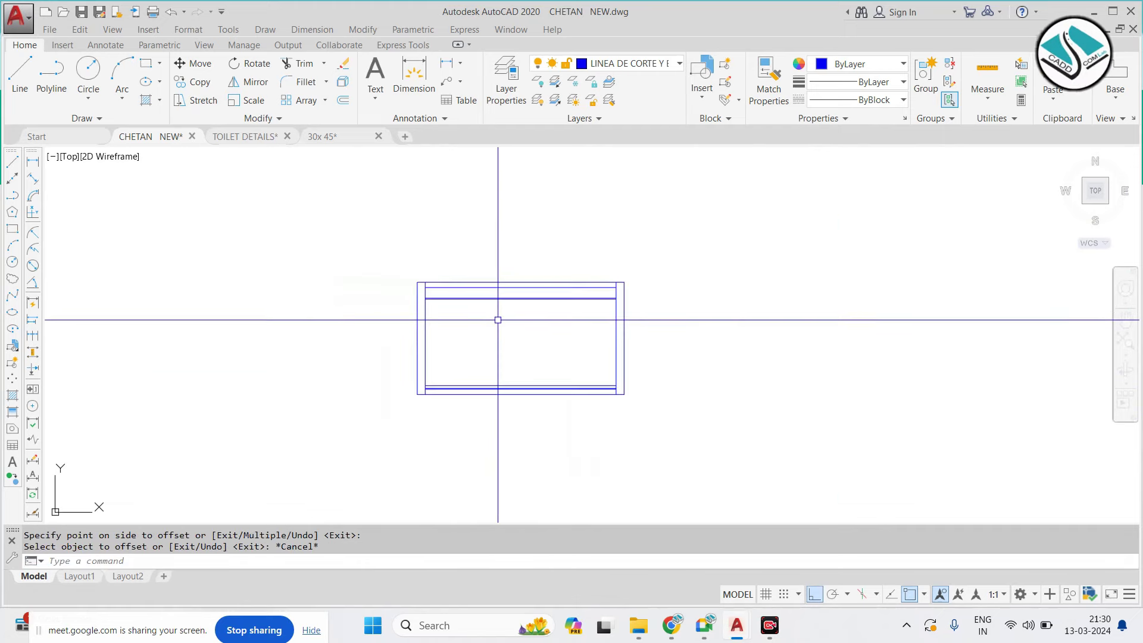
scroll(525, 281, down, 3)
scroll(486, 333, up, 5)
scroll(486, 333, up, 2)
mouse_move(263, 362)
middle_down()
mouse_move(322, 307)
mouse_move(365, 235)
middle_up()
scroll(365, 235, down, 2)
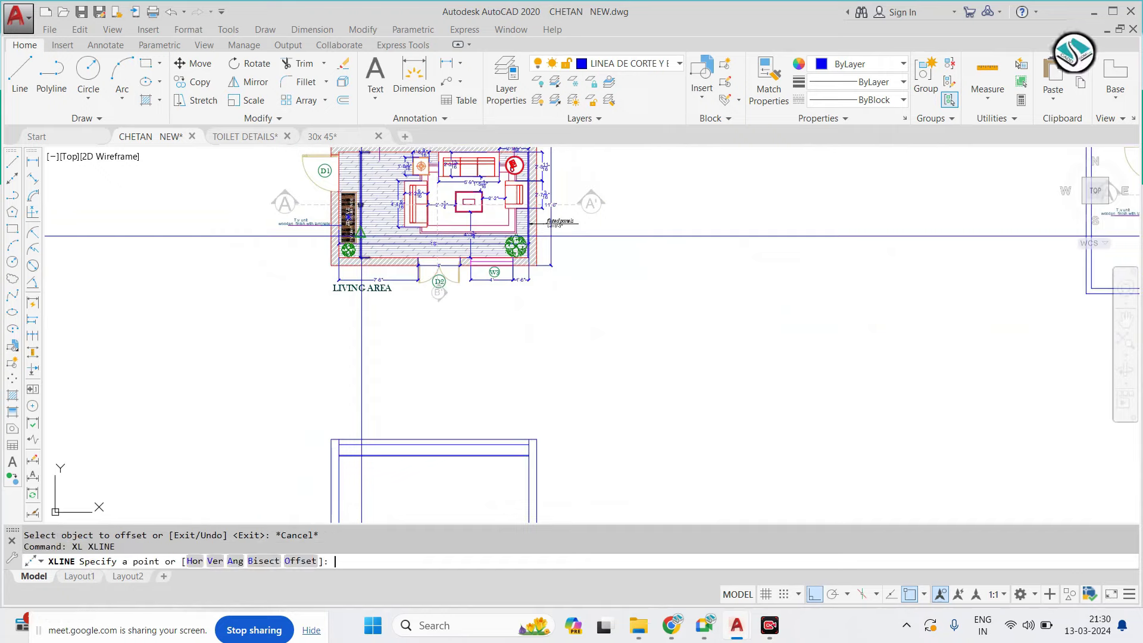
text(v)
key(Return)
scroll(353, 298, down, 1)
key(Escape)
scroll(409, 238, down, 3)
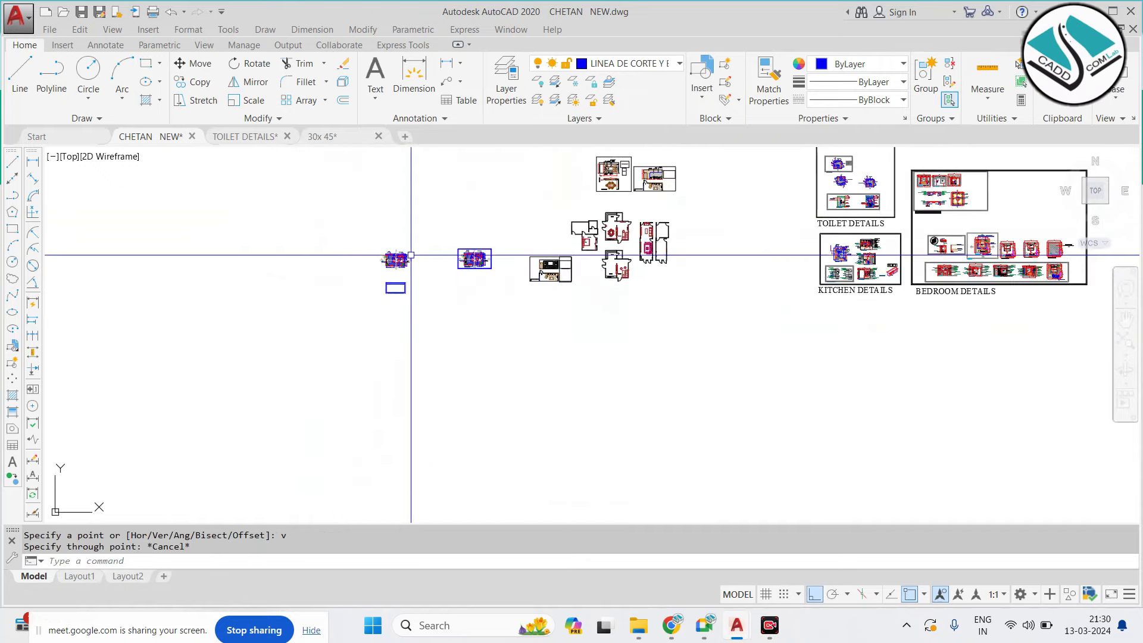
scroll(655, 238, up, 1)
scroll(865, 223, up, 3)
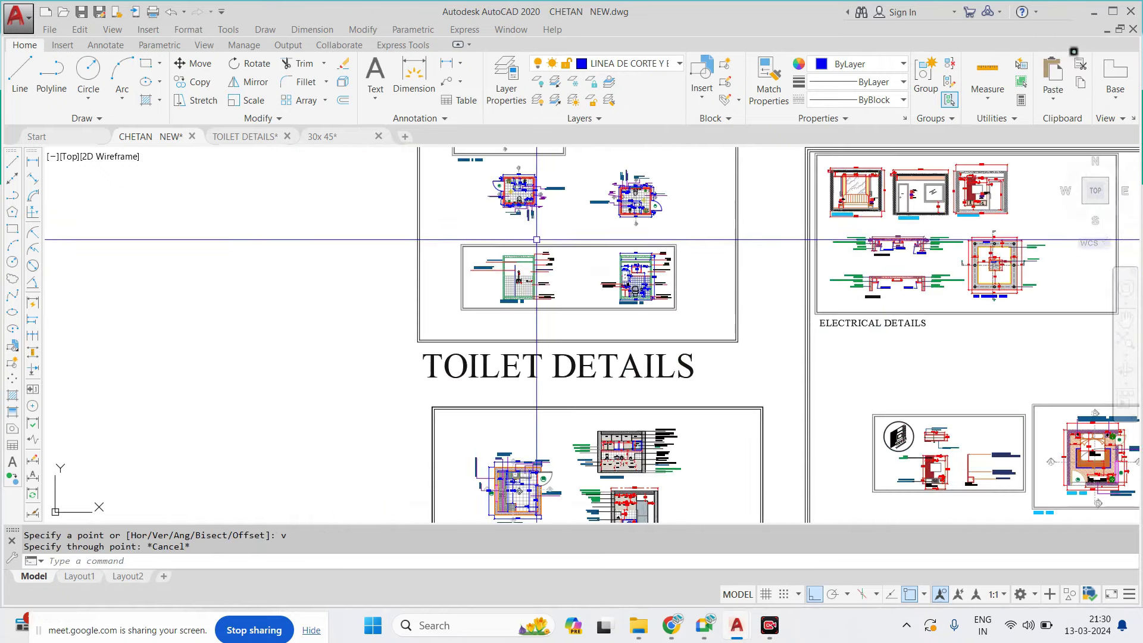
scroll(537, 239, up, 5)
scroll(524, 232, up, 1)
scroll(512, 223, up, 3)
click(508, 221)
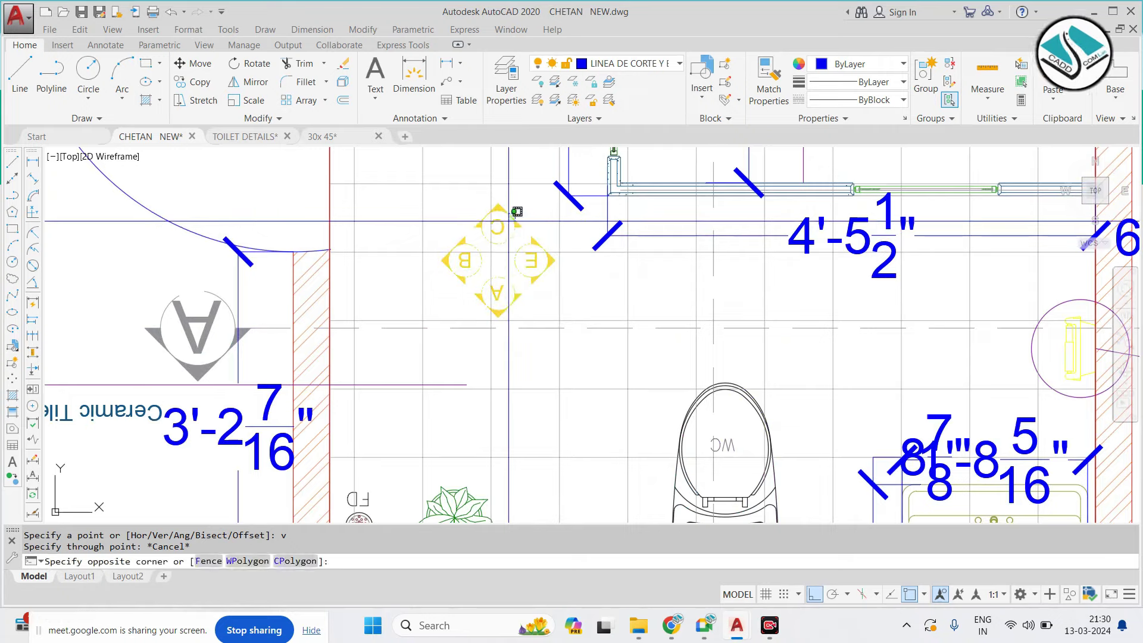
key(Escape)
scroll(481, 256, down, 8)
key(Escape)
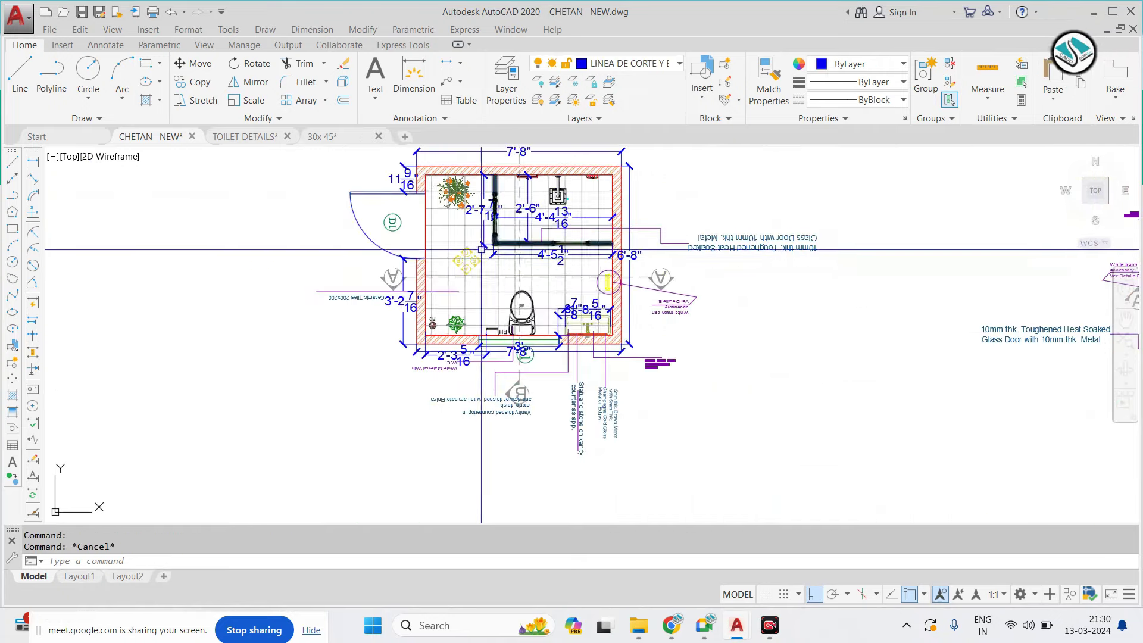
scroll(480, 257, up, 5)
text(CO)
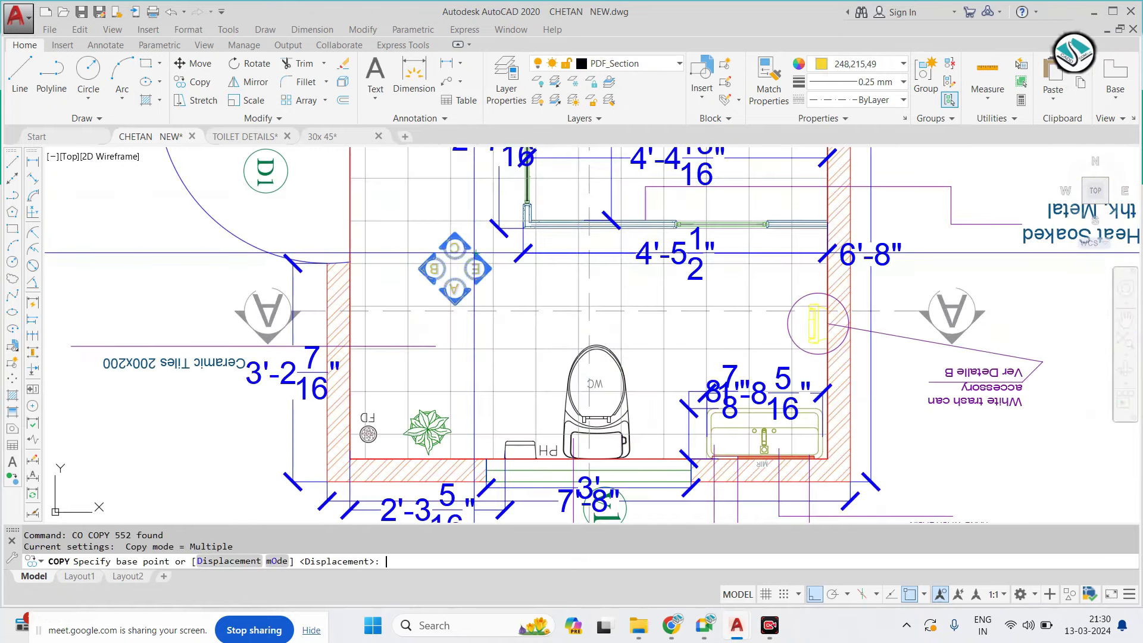
click(456, 270)
scroll(590, 306, down, 5)
scroll(371, 326, down, 3)
scroll(503, 331, down, 2)
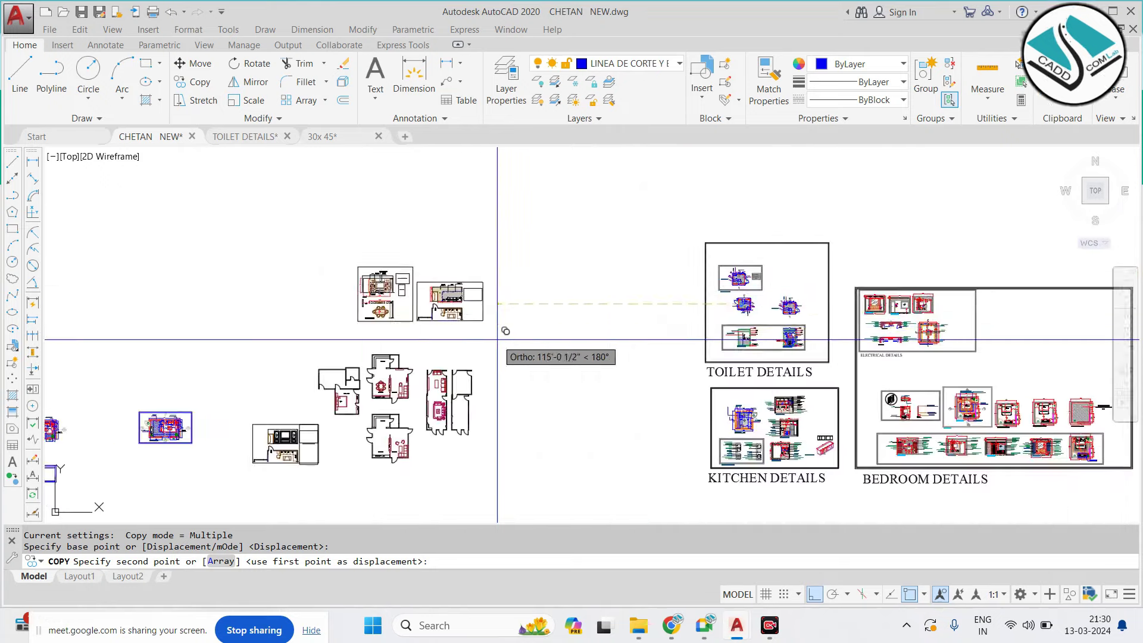
scroll(603, 313, up, 5)
scroll(589, 321, up, 3)
key(F8)
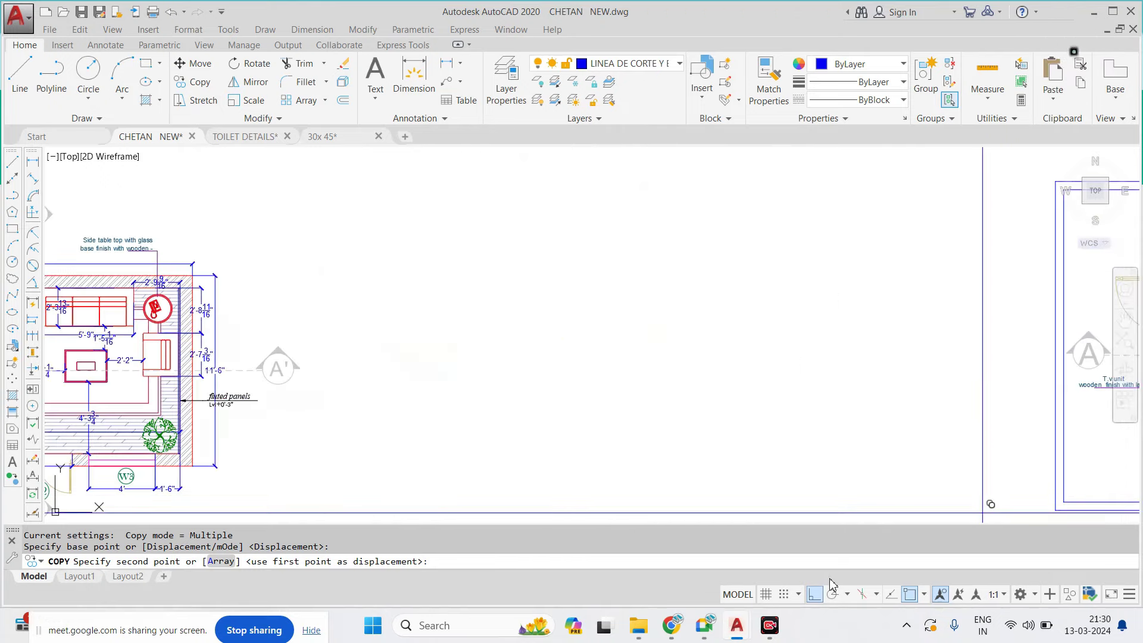
scroll(592, 318, down, 5)
scroll(655, 327, up, 4)
scroll(658, 333, up, 3)
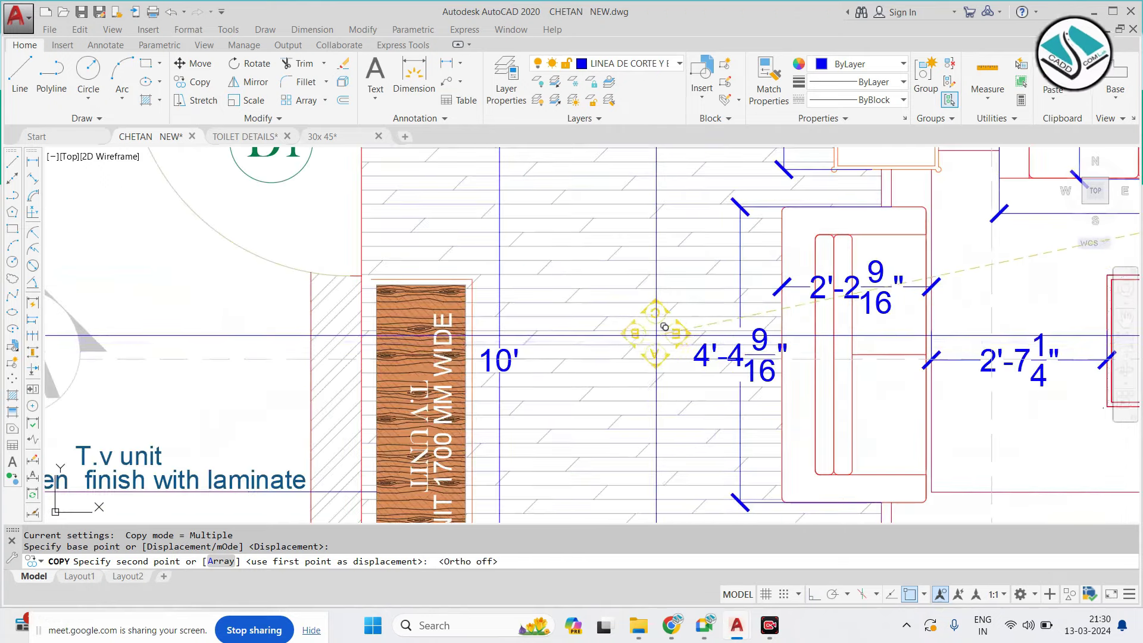
click(659, 339)
key(Escape)
text(sc)
key(Return)
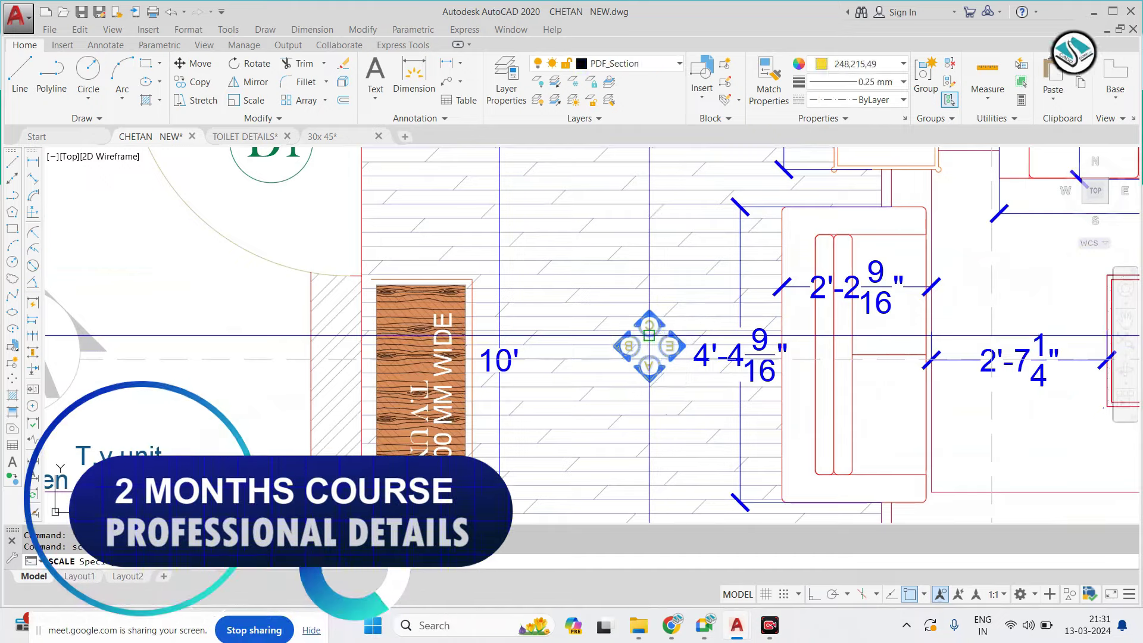
click(648, 337)
click(619, 263)
scroll(619, 297, down, 3)
scroll(619, 321, up, 3)
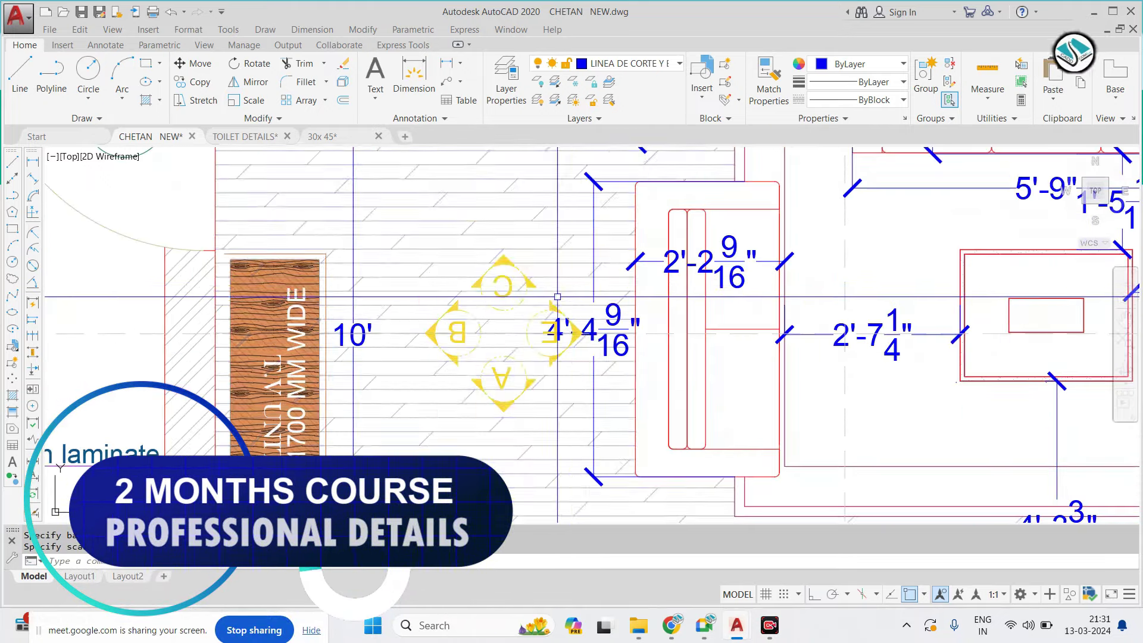
scroll(619, 322, up, 2)
scroll(528, 284, down, 5)
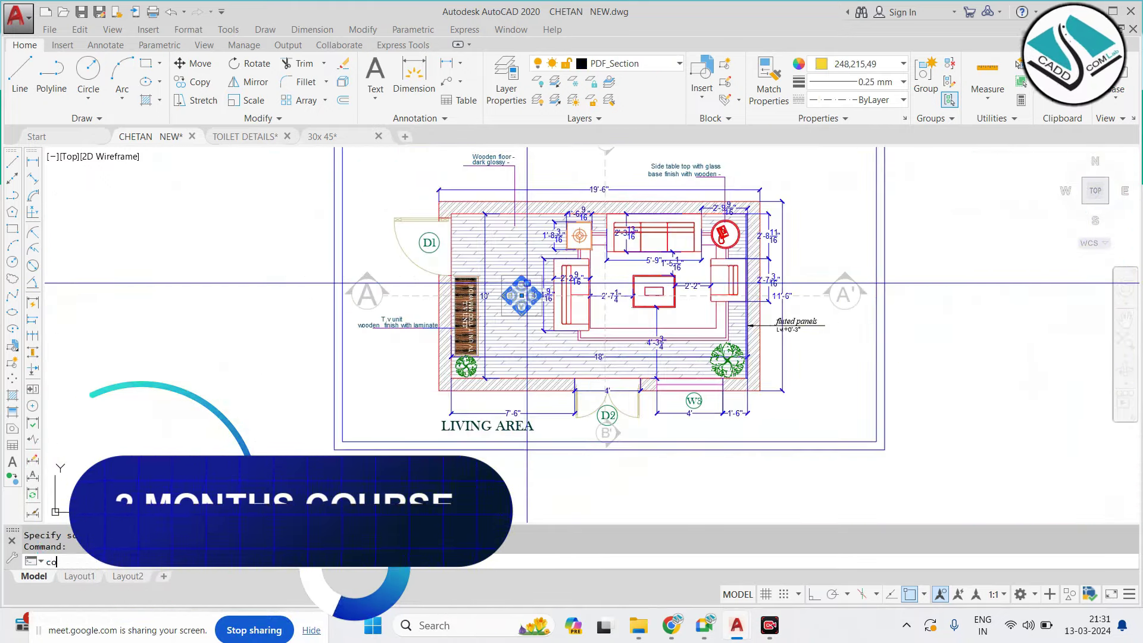
text(co)
key(Return)
click(527, 283)
scroll(526, 283, down, 5)
scroll(446, 328, up, 5)
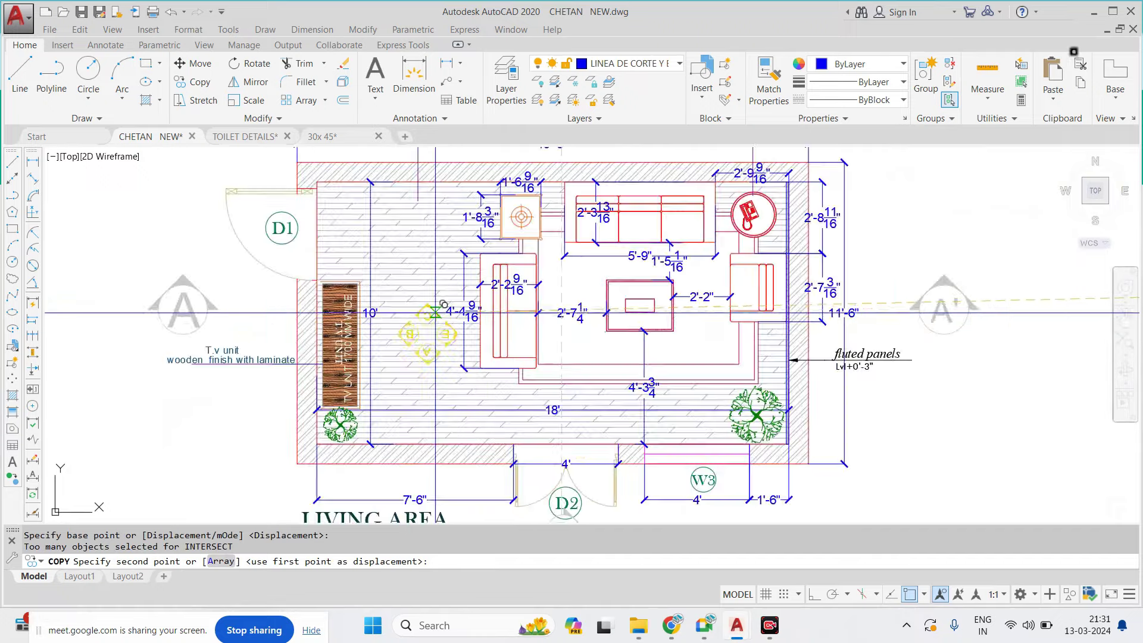
scroll(416, 327, up, 3)
click(405, 327)
scroll(445, 285, down, 6)
key(Escape)
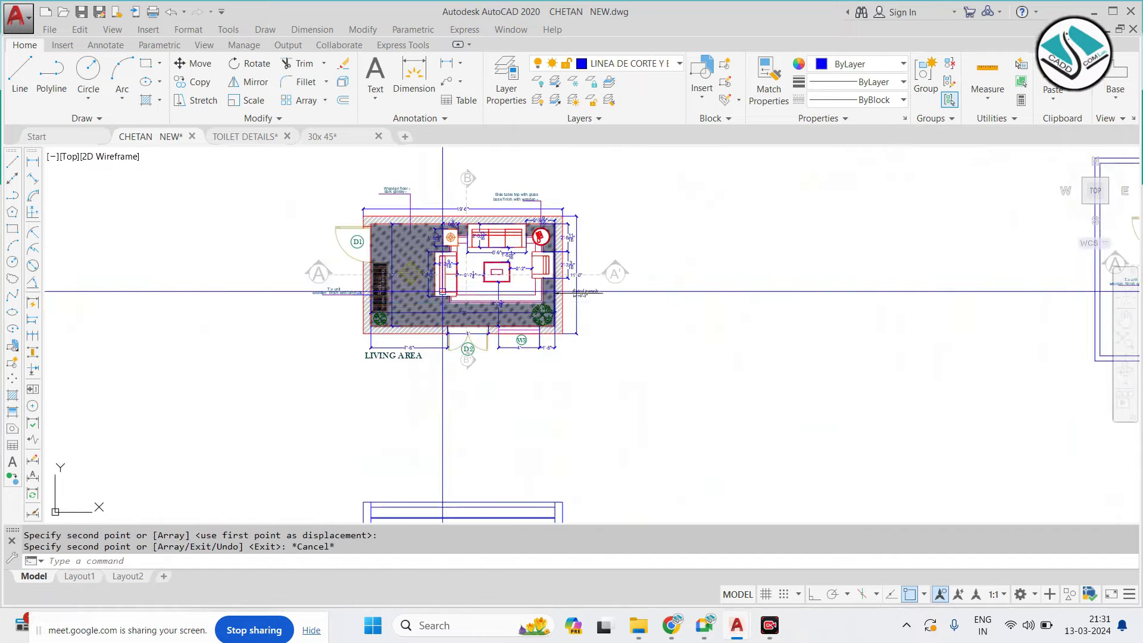
scroll(441, 274, up, 2)
scroll(450, 232, down, 2)
scroll(450, 231, up, 5)
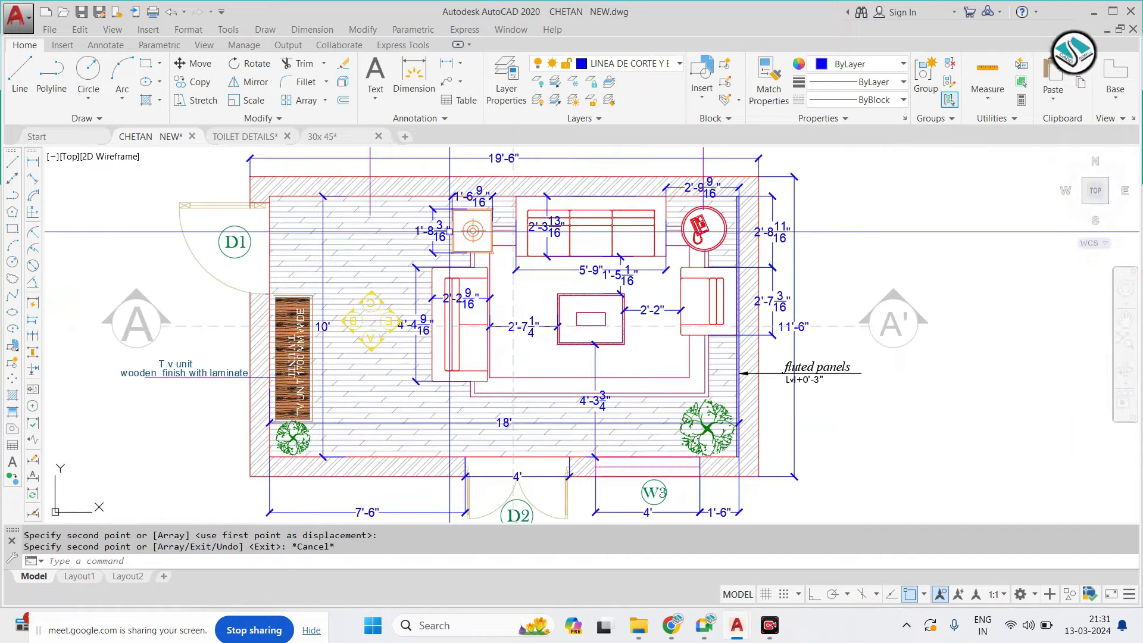
scroll(357, 220, down, 1)
scroll(339, 211, down, 2)
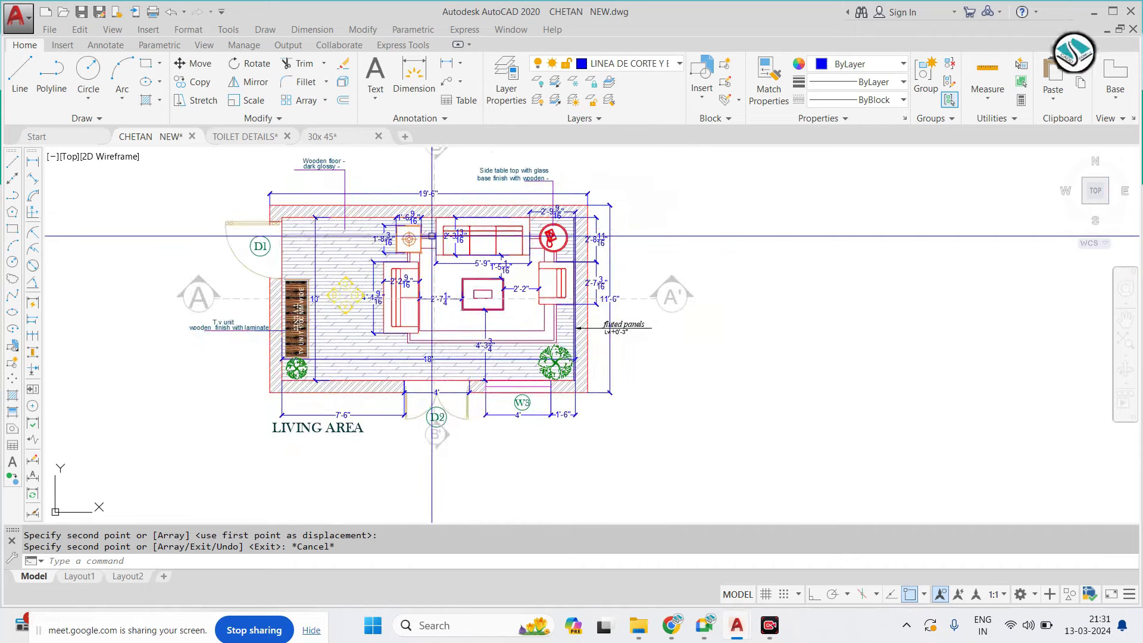
scroll(315, 245, up, 5)
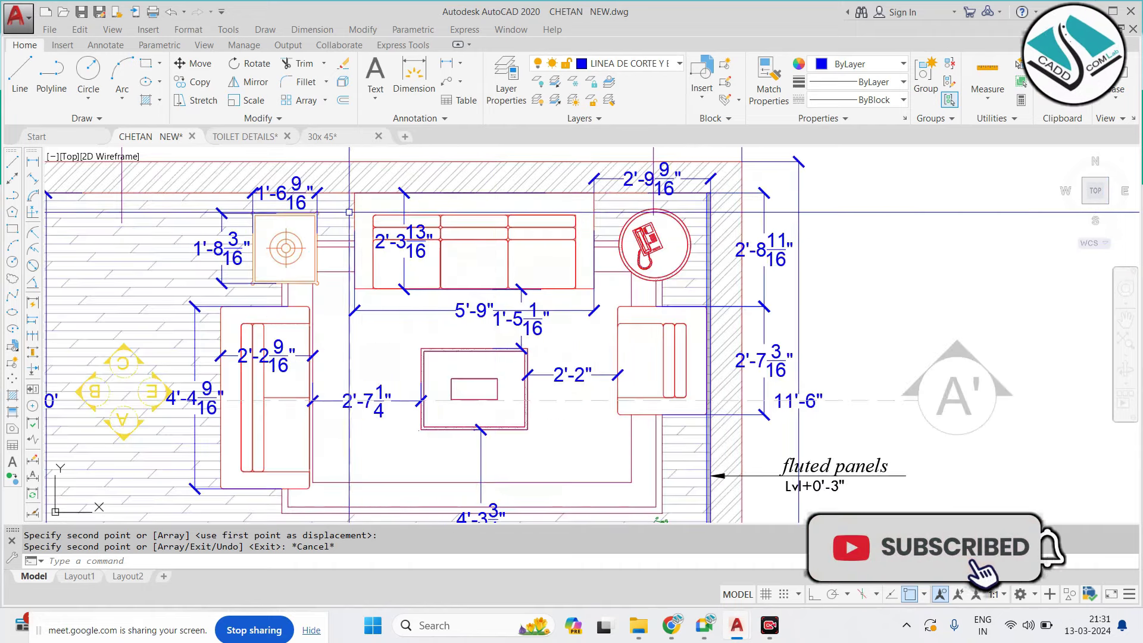
scroll(357, 238, down, 4)
scroll(401, 230, down, 2)
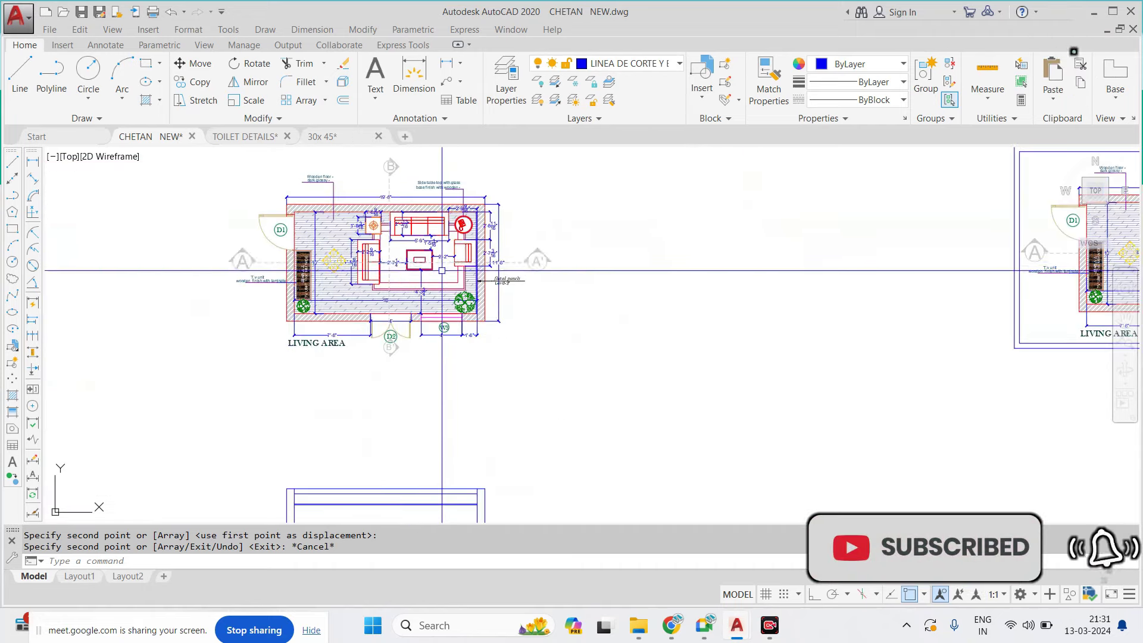
scroll(287, 206, up, 2)
scroll(464, 243, up, 2)
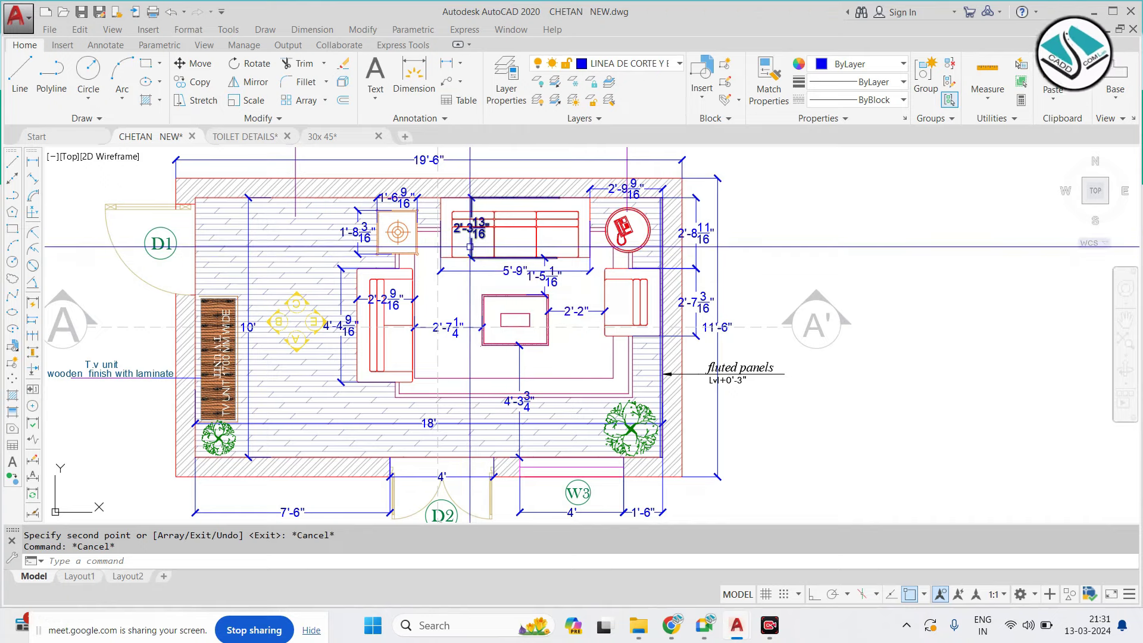
scroll(655, 369, up, 3)
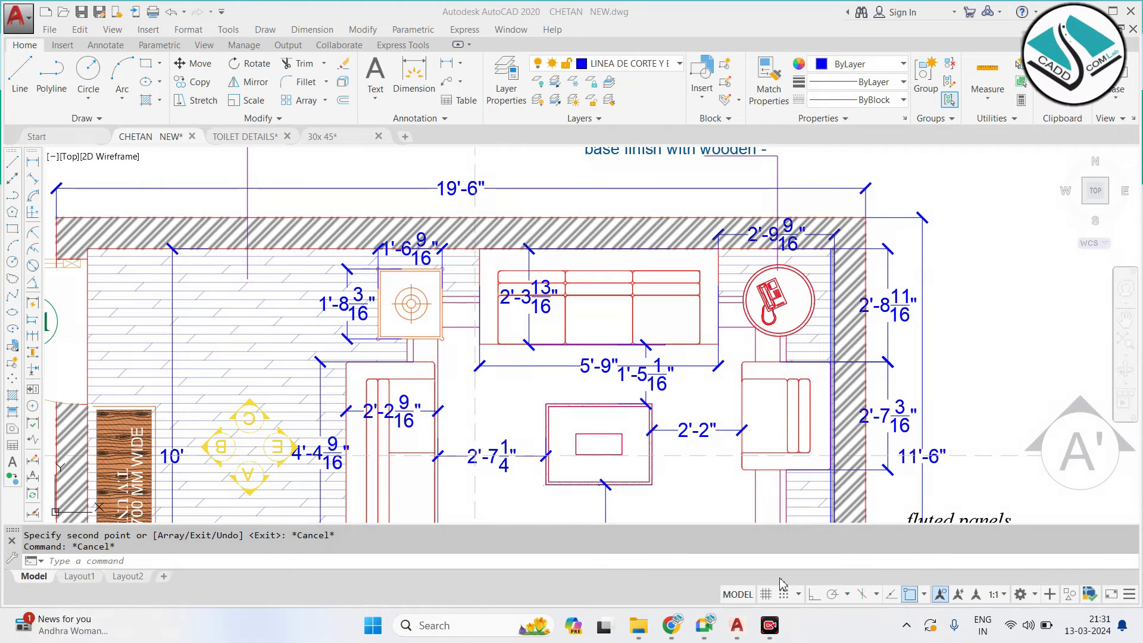
scroll(771, 476, down, 4)
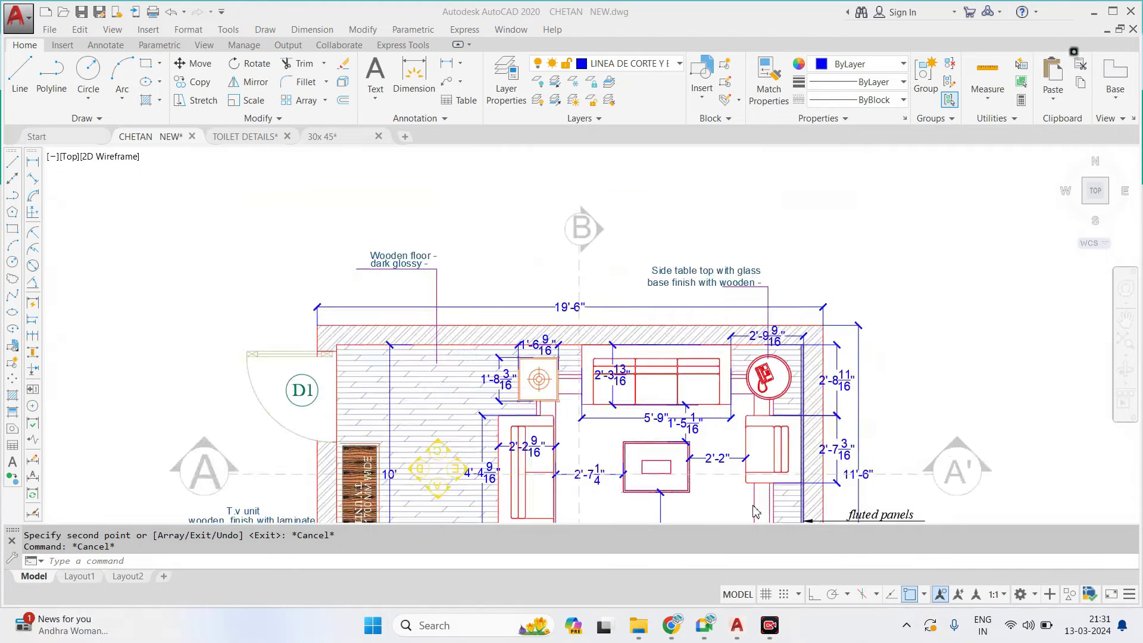
key(Escape)
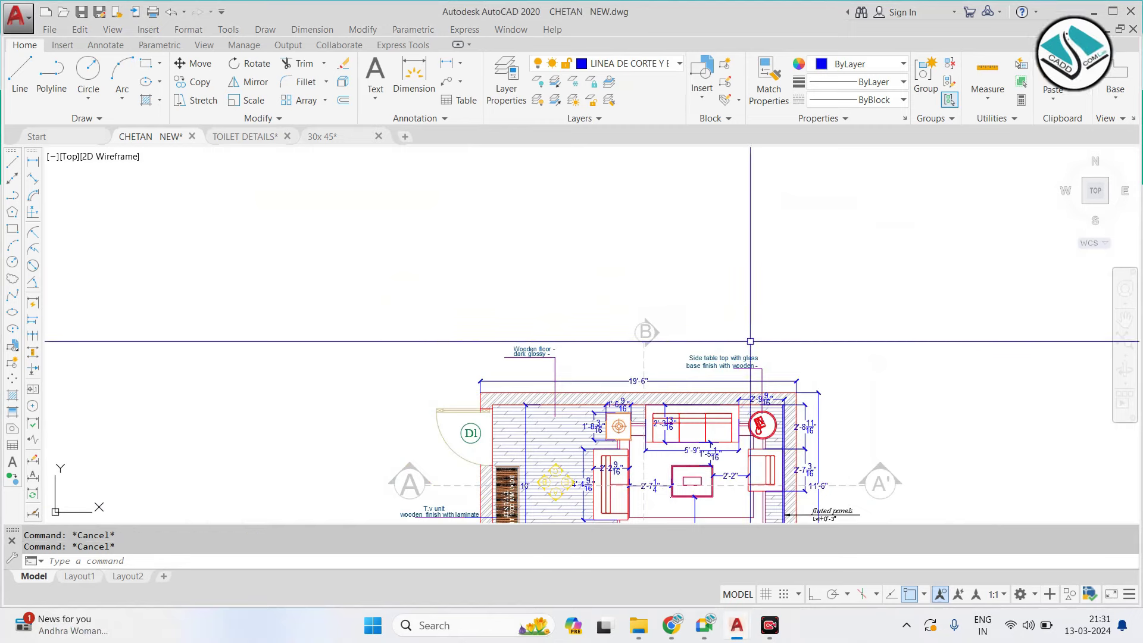
middle_drag(655, 471, 618, 327)
scroll(618, 328, up, 2)
scroll(618, 327, up, 2)
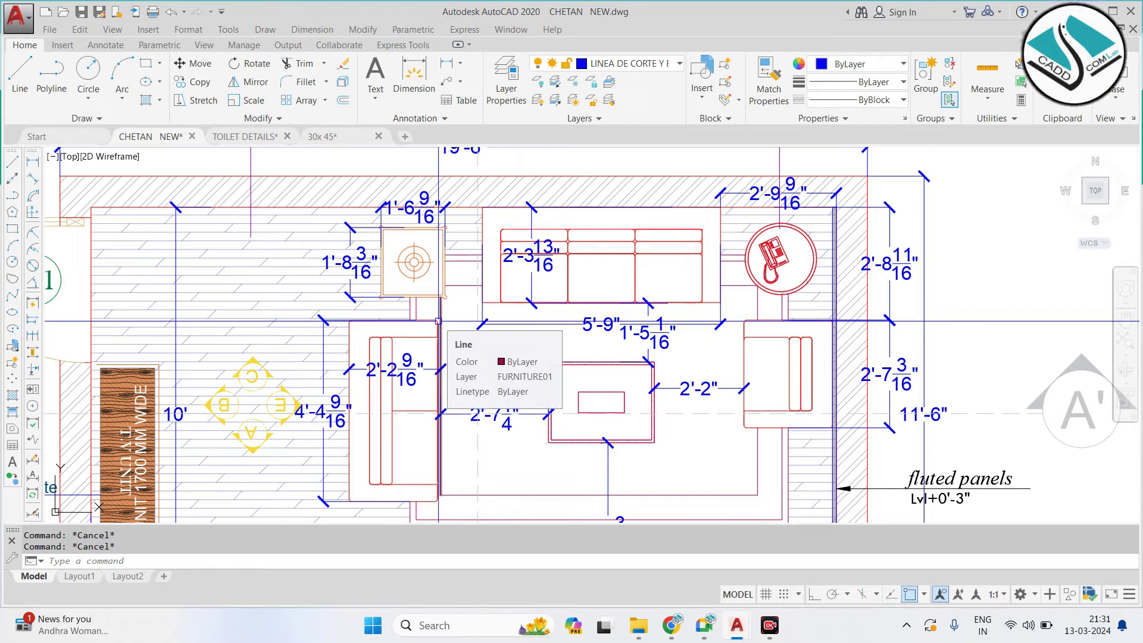
scroll(438, 321, down, 1)
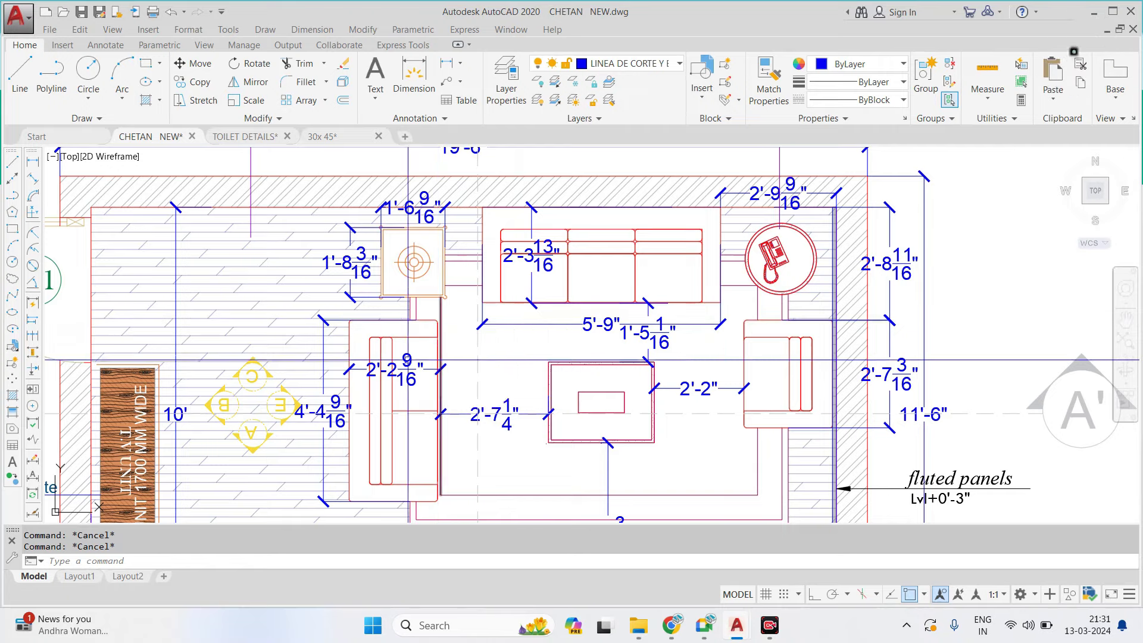
scroll(434, 331, down, 2)
scroll(422, 351, up, 3)
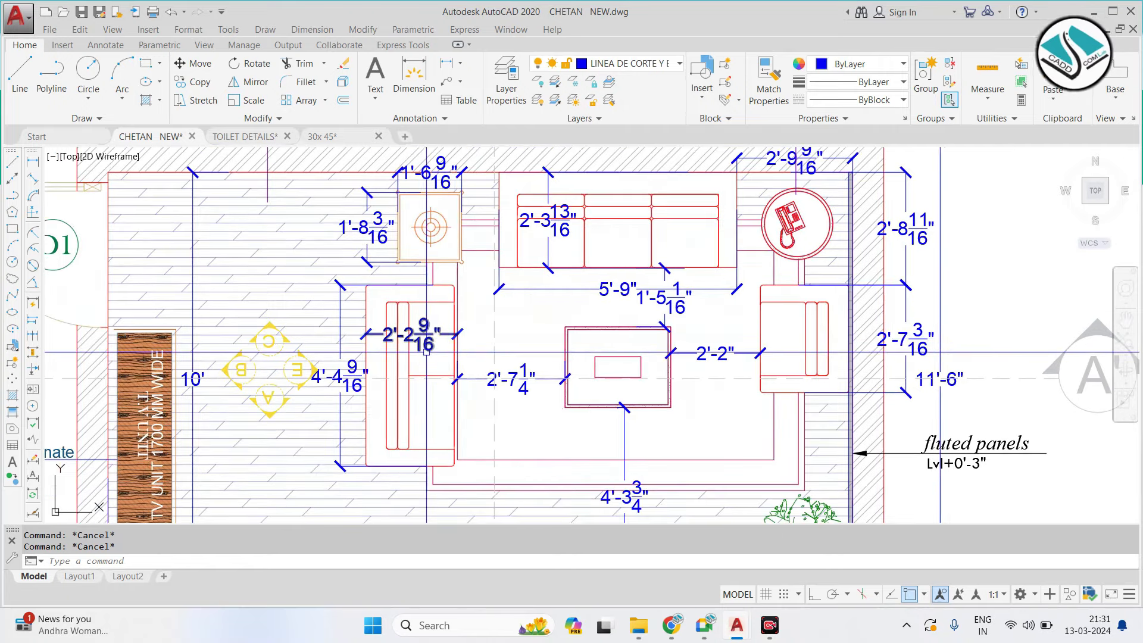
scroll(427, 351, down, 1)
scroll(383, 311, down, 3)
scroll(676, 268, down, 2)
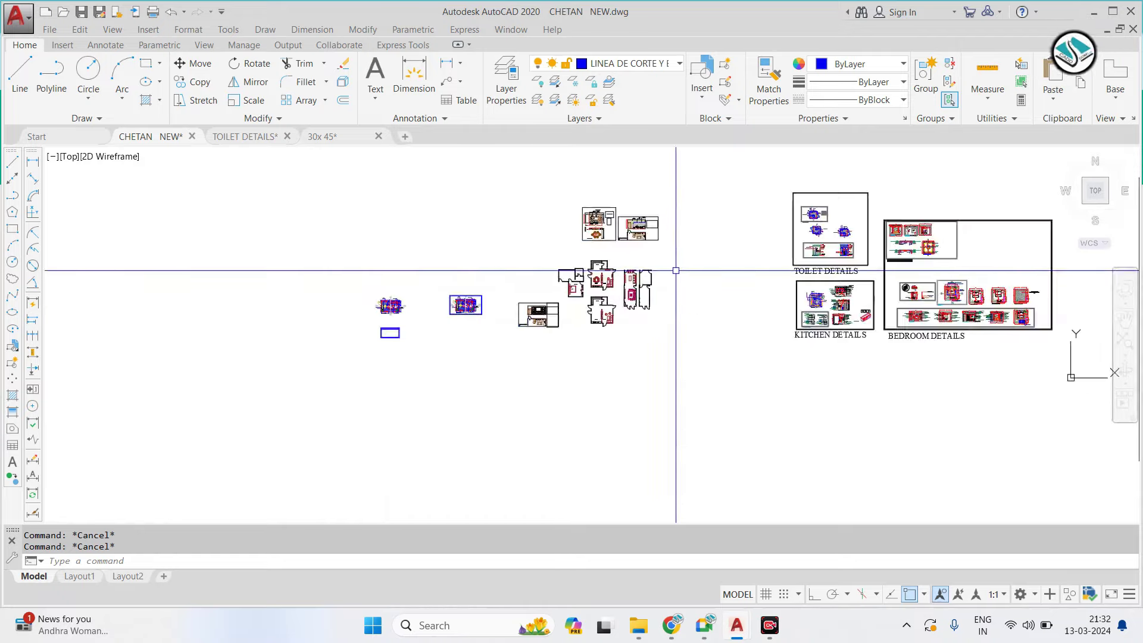
scroll(638, 201, up, 3)
scroll(639, 201, up, 2)
middle_drag(605, 327, 565, 458)
scroll(604, 331, up, 3)
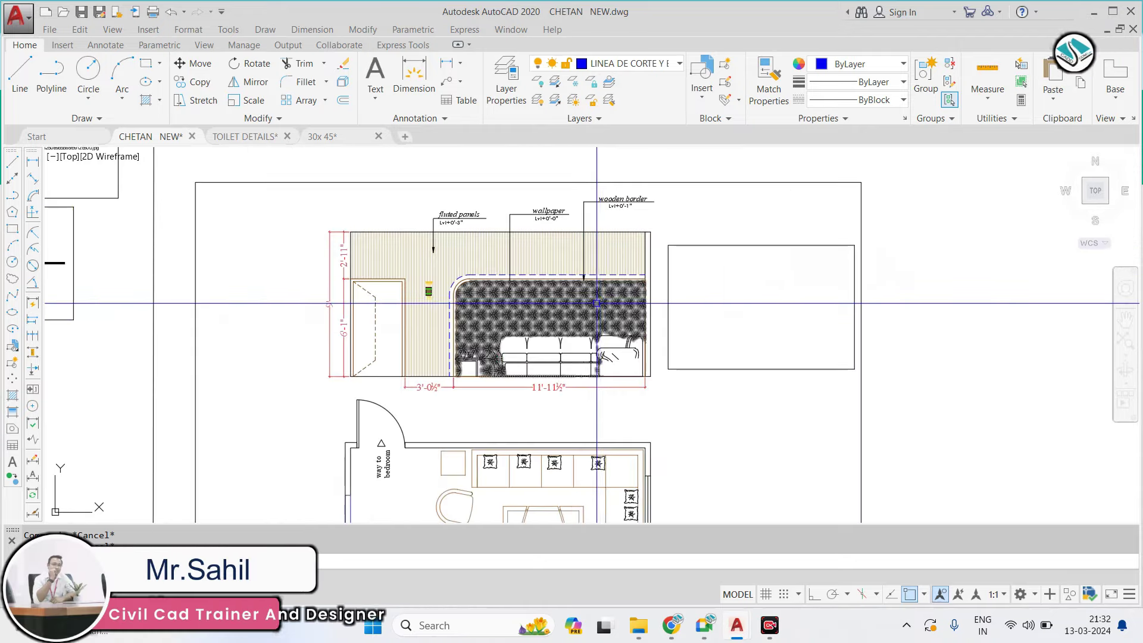
scroll(632, 331, up, 2)
scroll(632, 331, down, 2)
scroll(552, 297, up, 2)
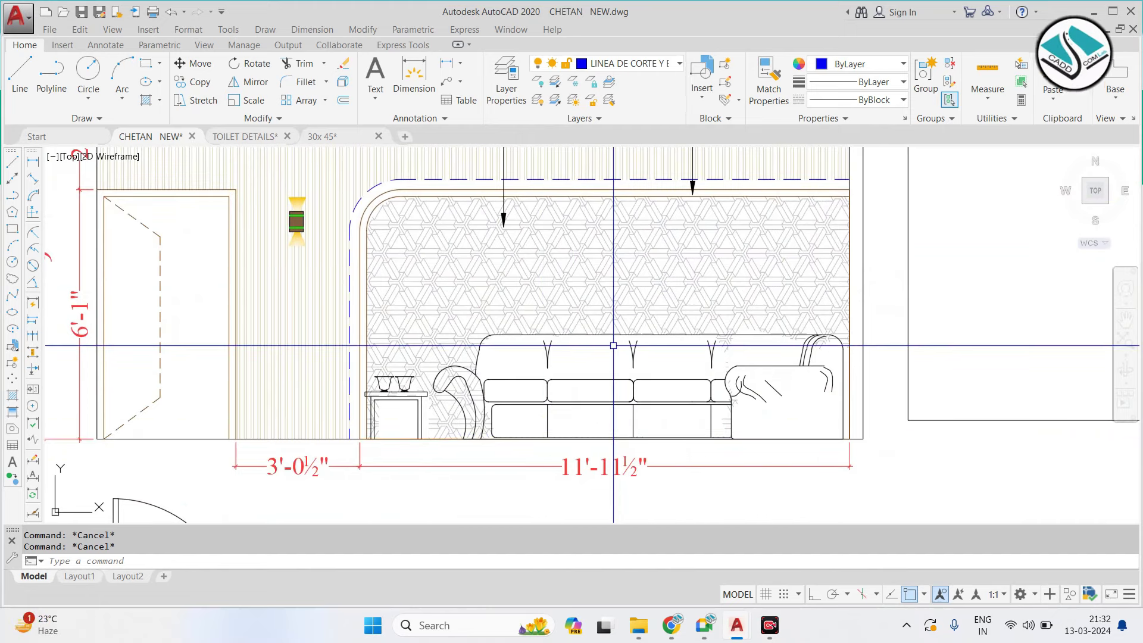
scroll(613, 344, down, 3)
scroll(613, 347, up, 3)
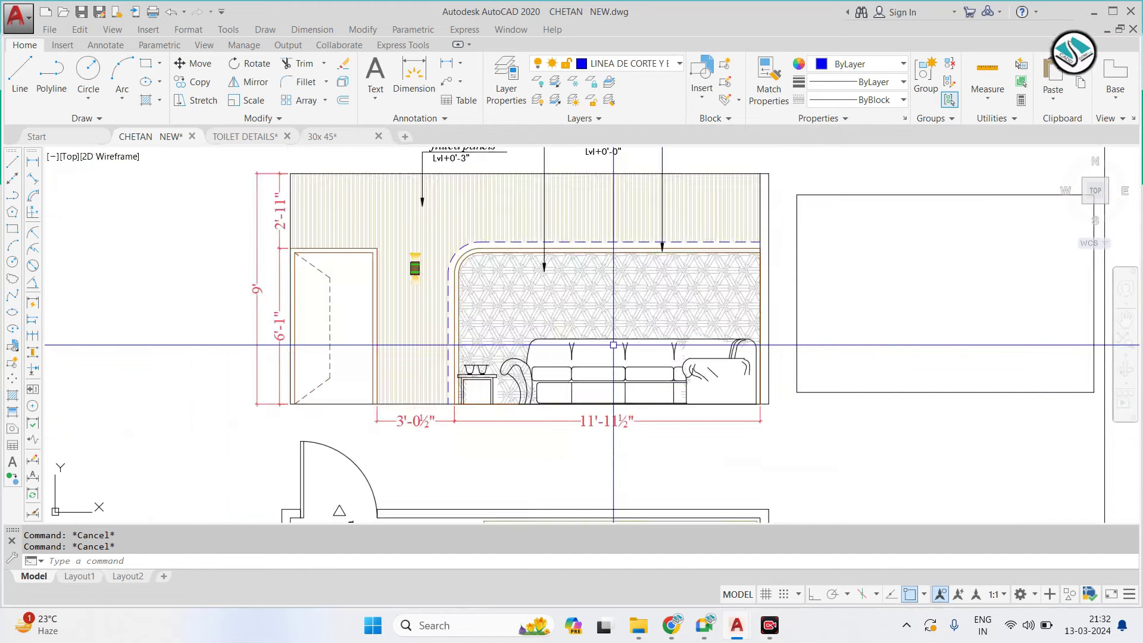
scroll(613, 348, down, 4)
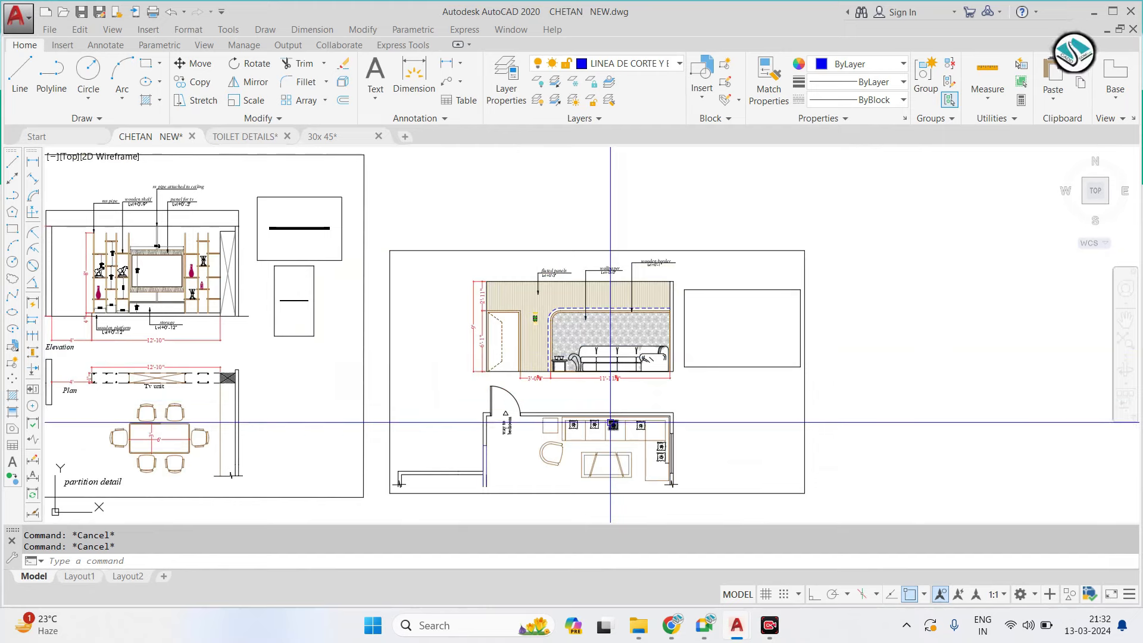
scroll(597, 375, up, 6)
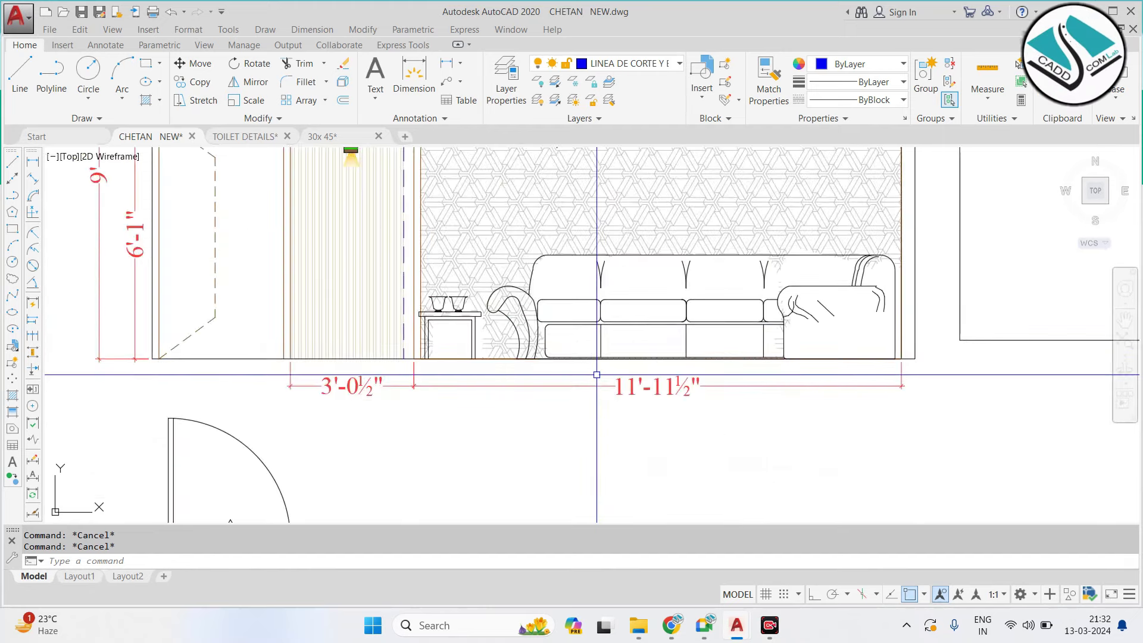
scroll(597, 374, up, 2)
scroll(596, 374, down, 5)
scroll(543, 350, up, 5)
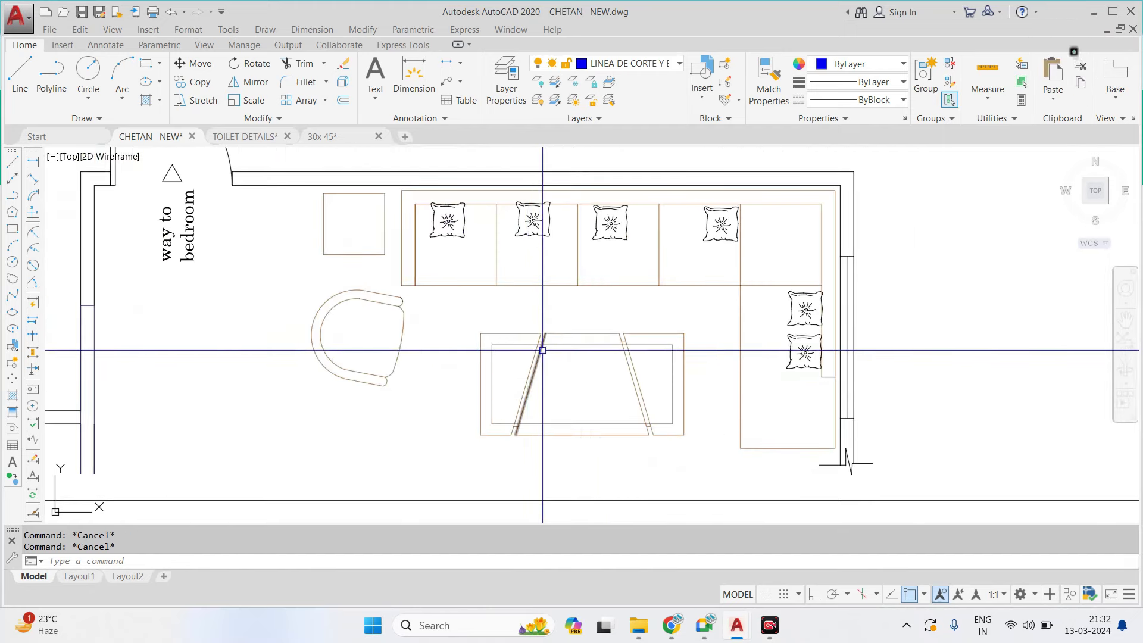
middle_drag(524, 279, 539, 322)
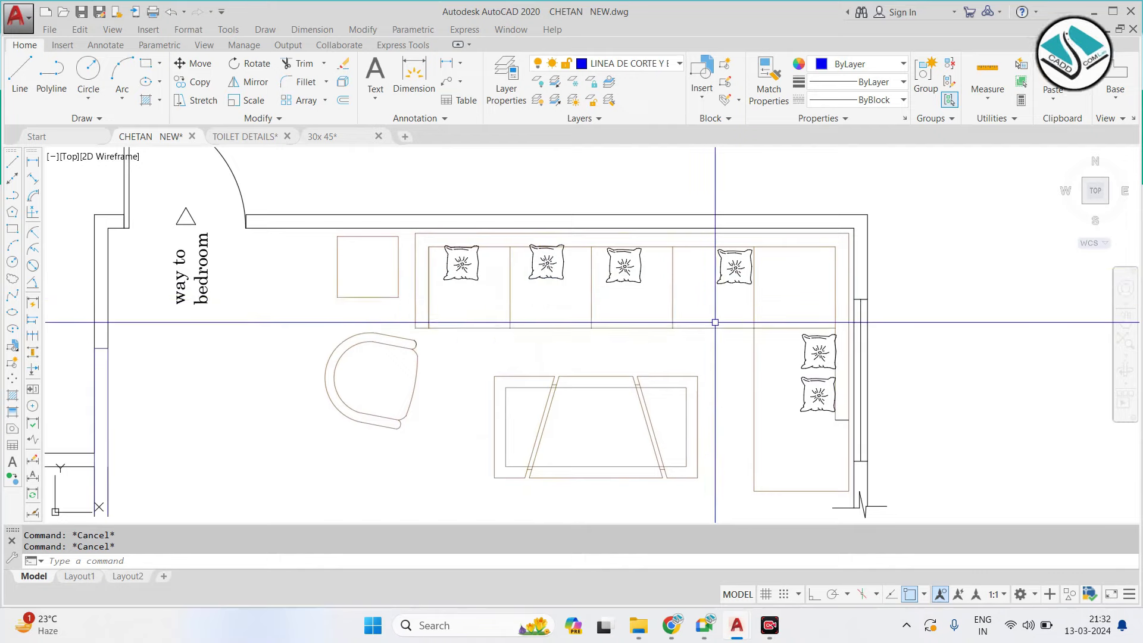
scroll(684, 286, up, 2)
scroll(590, 262, down, 5)
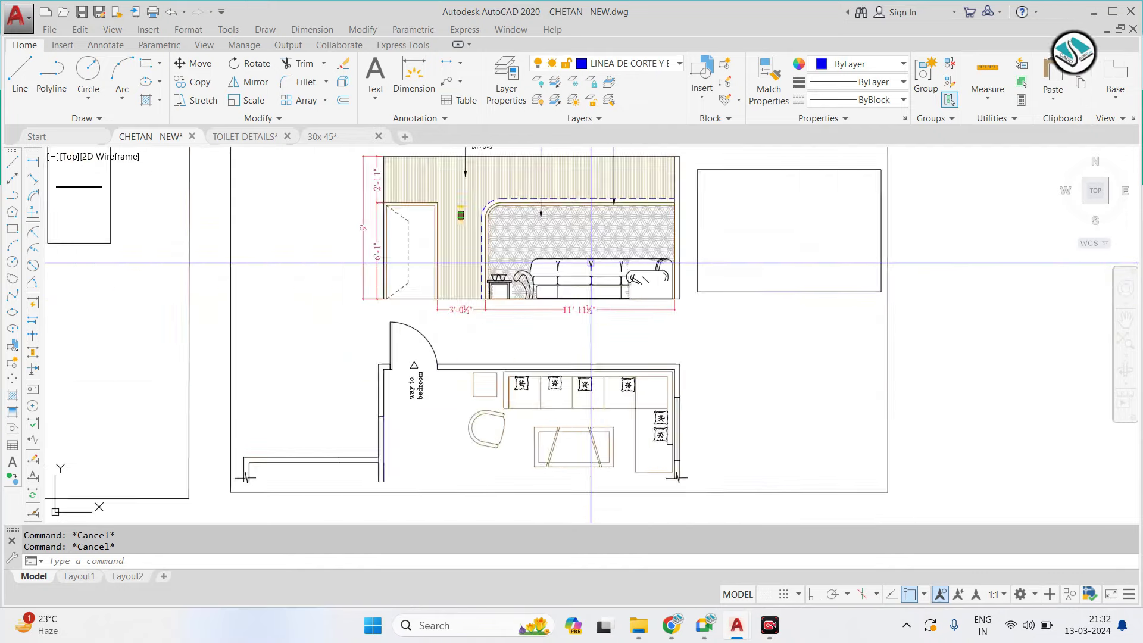
scroll(591, 262, up, 4)
scroll(632, 281, down, 4)
scroll(595, 395, up, 3)
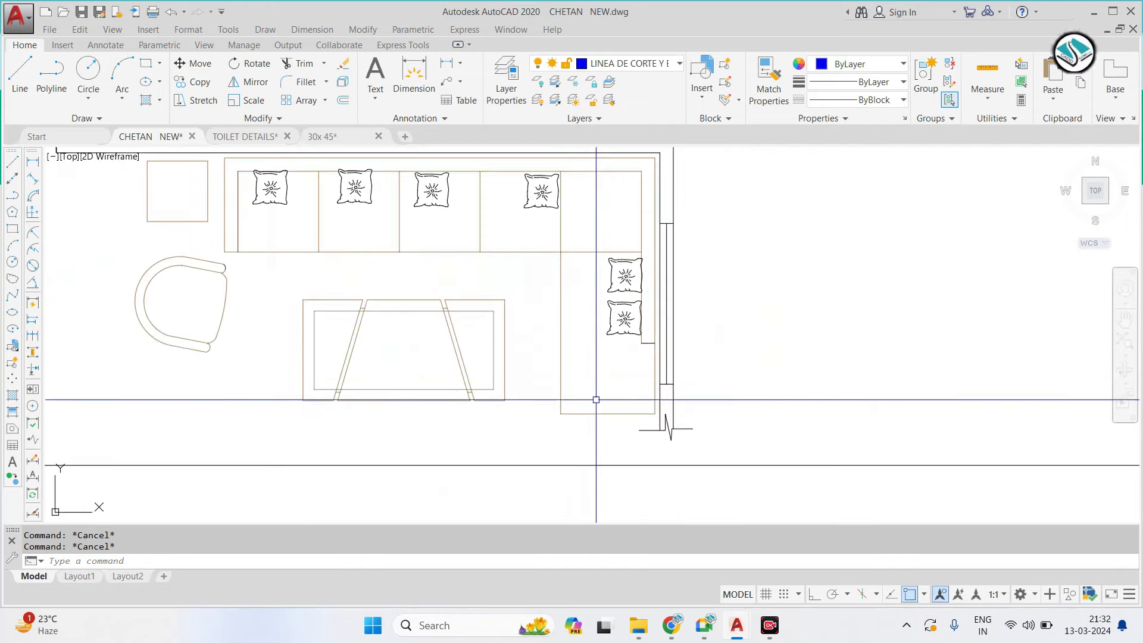
scroll(595, 396, down, 3)
scroll(598, 291, up, 4)
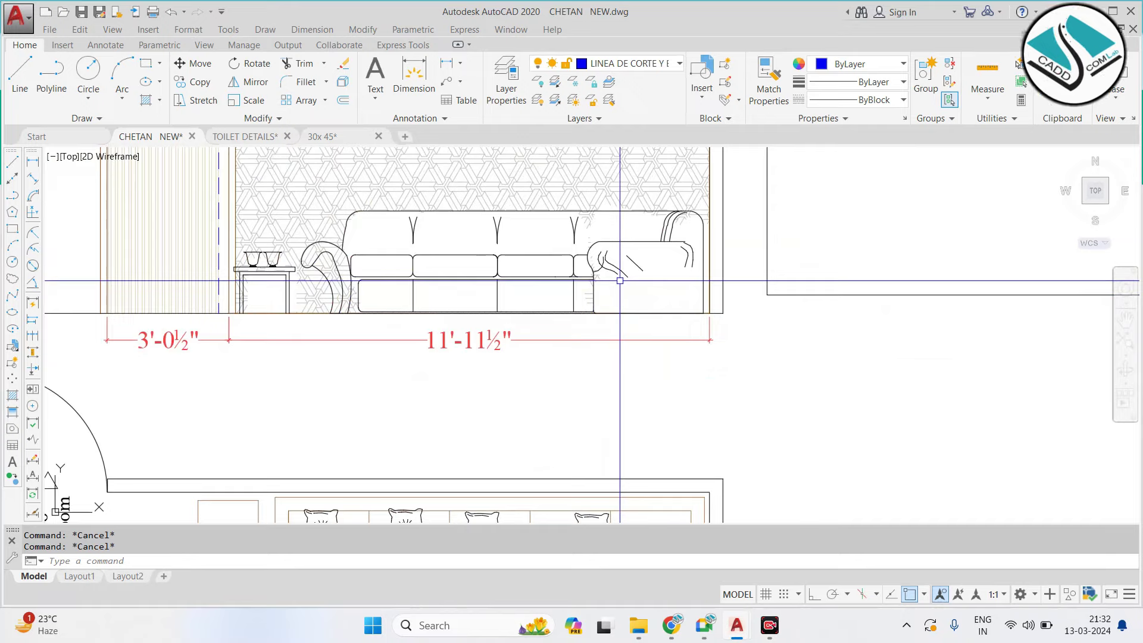
scroll(510, 242, down, 4)
scroll(415, 242, up, 4)
scroll(306, 243, up, 2)
scroll(413, 351, down, 6)
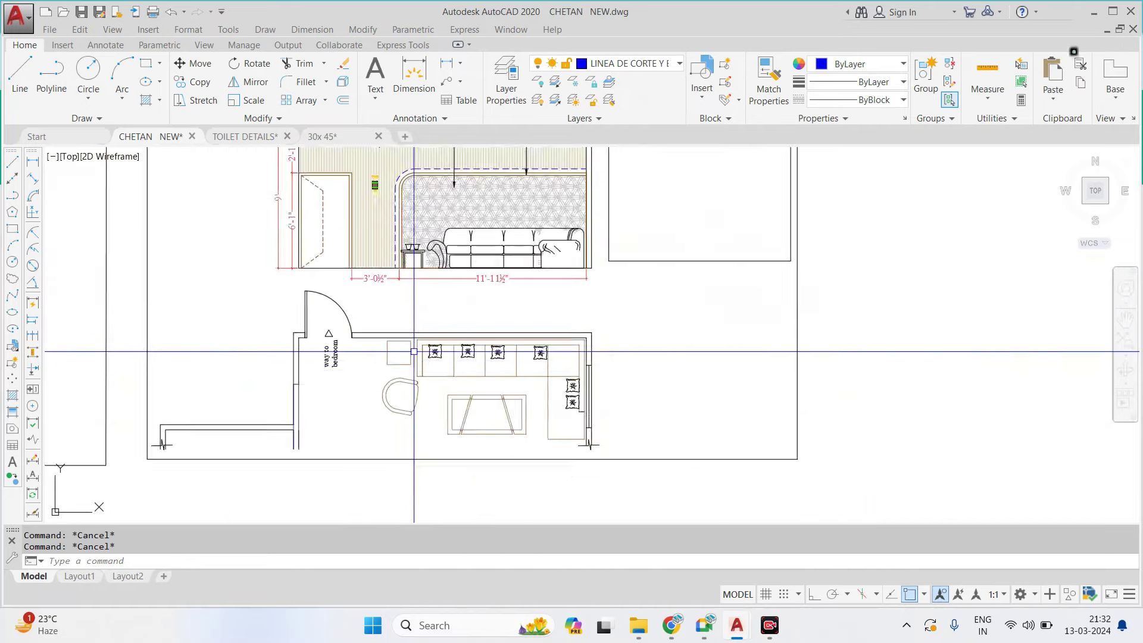
scroll(414, 351, up, 3)
scroll(580, 278, down, 10)
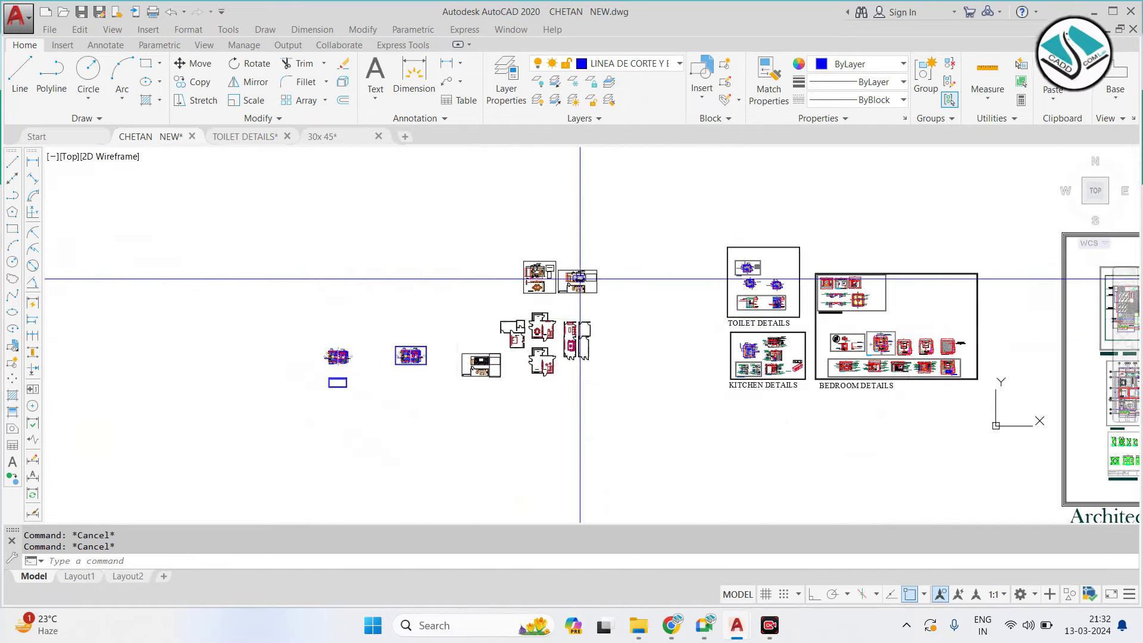
scroll(390, 350, up, 5)
scroll(391, 322, up, 2)
middle_drag(149, 333, 405, 334)
Drop vertical XLINE construction lines from the sofa and side-table edges into the elevation area
scroll(385, 335, up, 5)
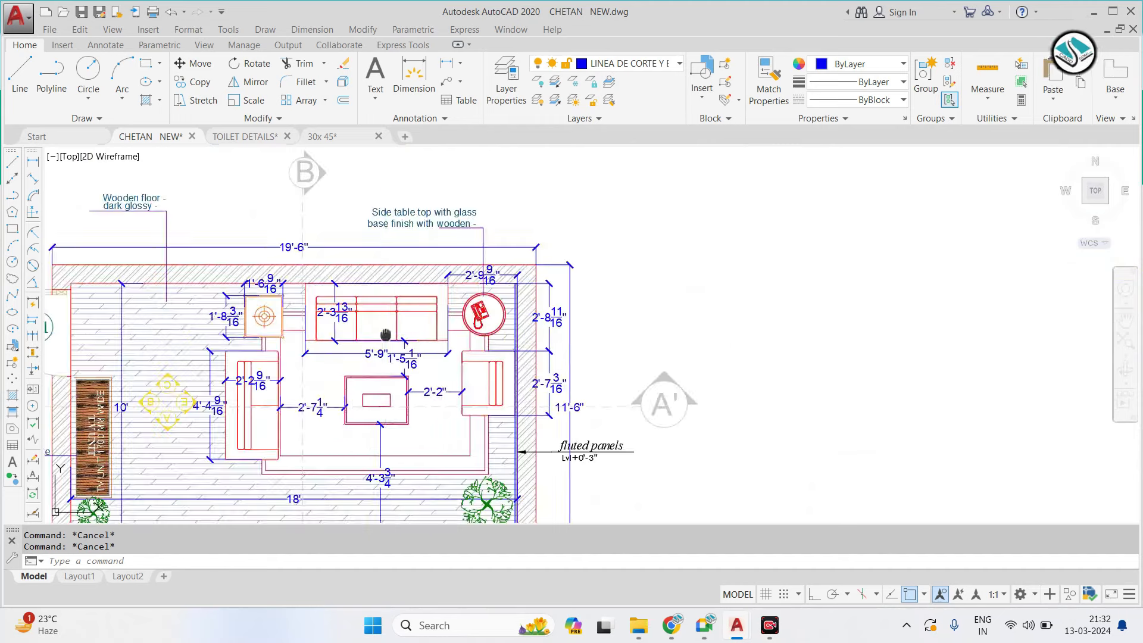
scroll(236, 421, up, 2)
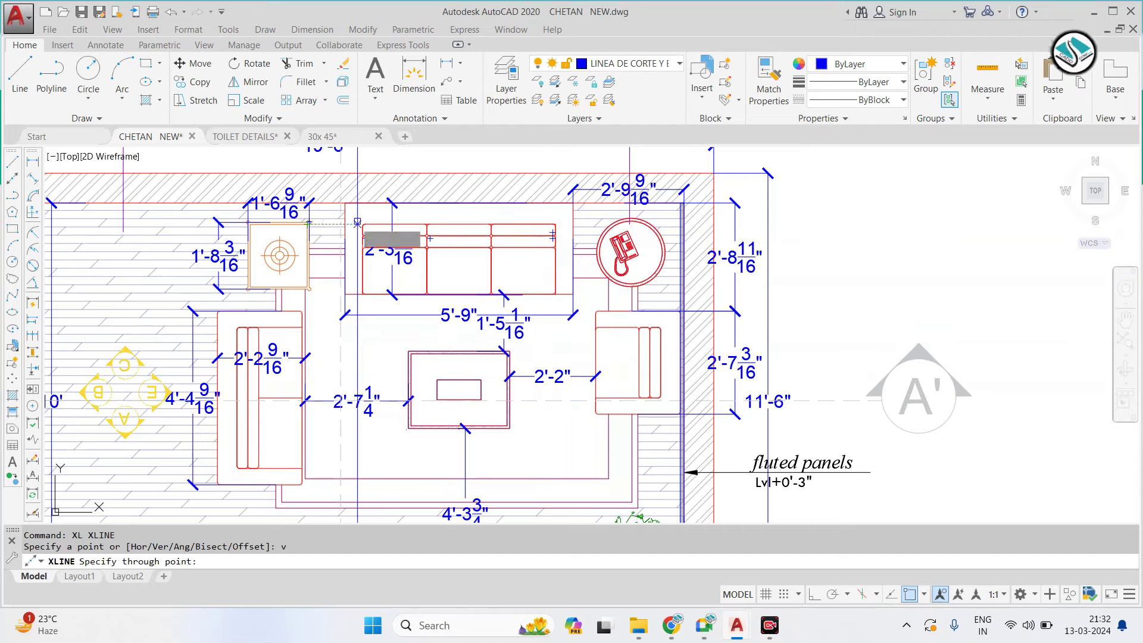
scroll(357, 223, up, 2)
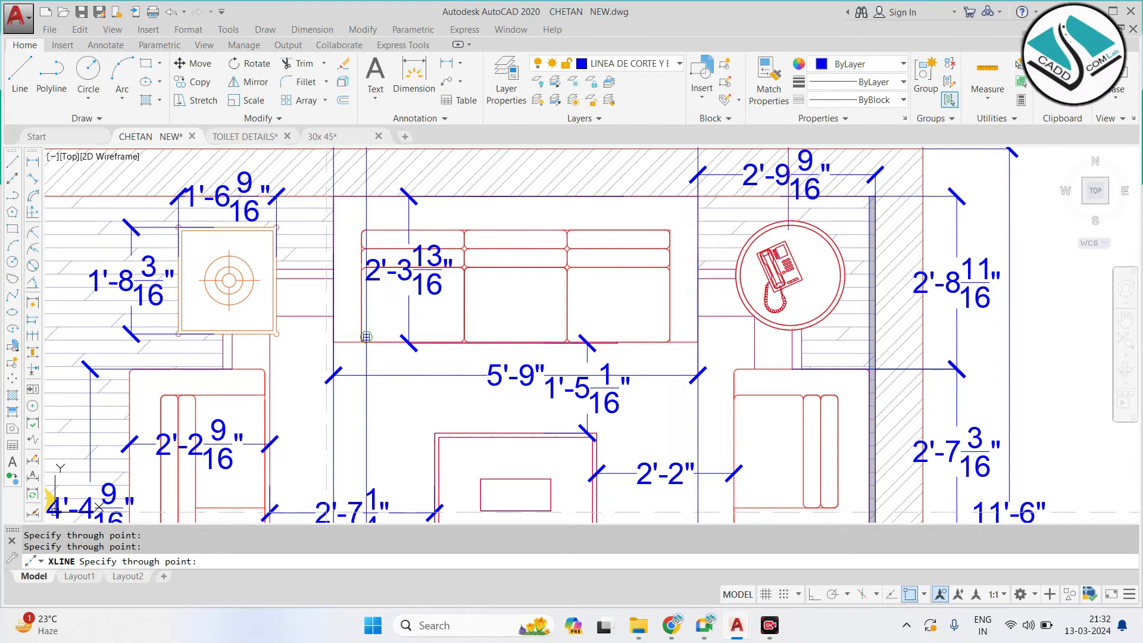
scroll(372, 237, up, 2)
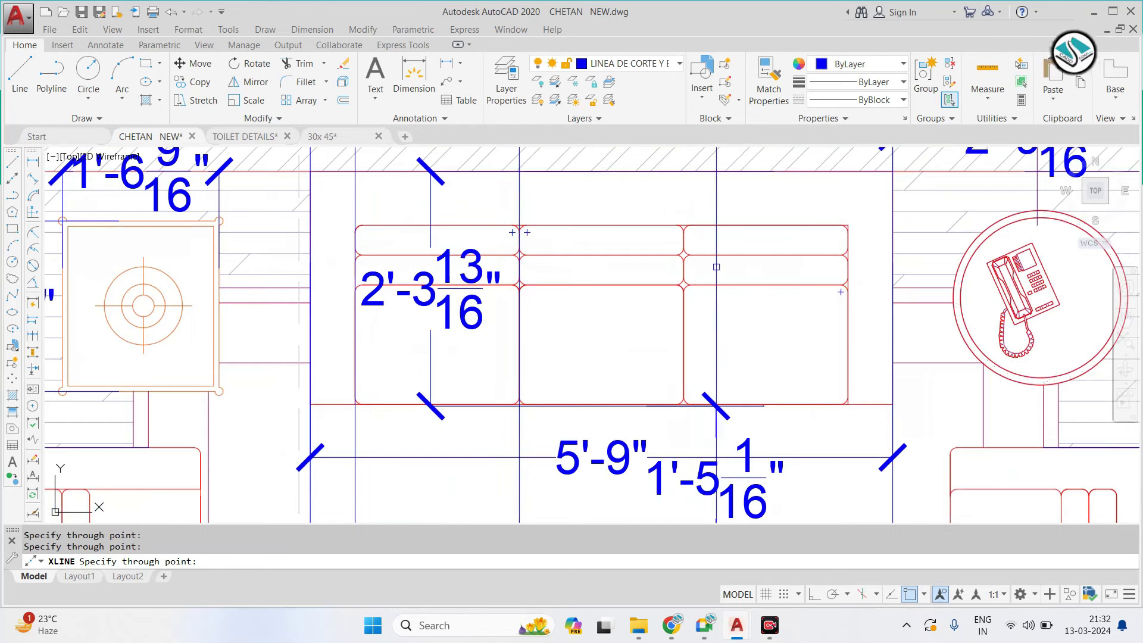
scroll(561, 243, down, 3)
scroll(562, 243, down, 3)
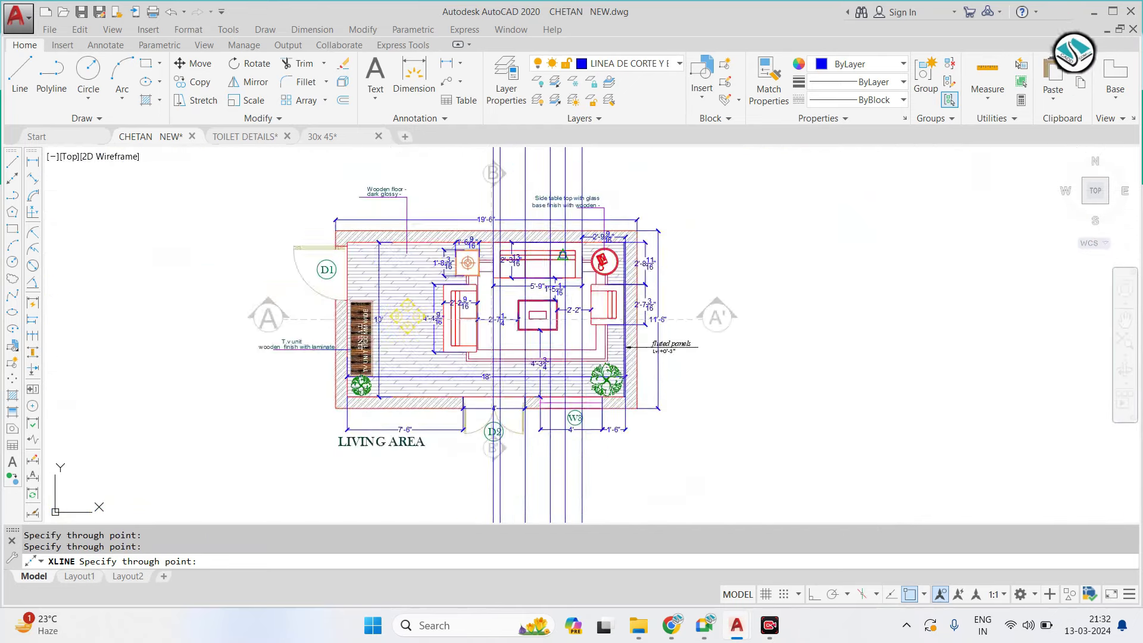
key(Escape)
scroll(571, 358, up, 5)
click(743, 321)
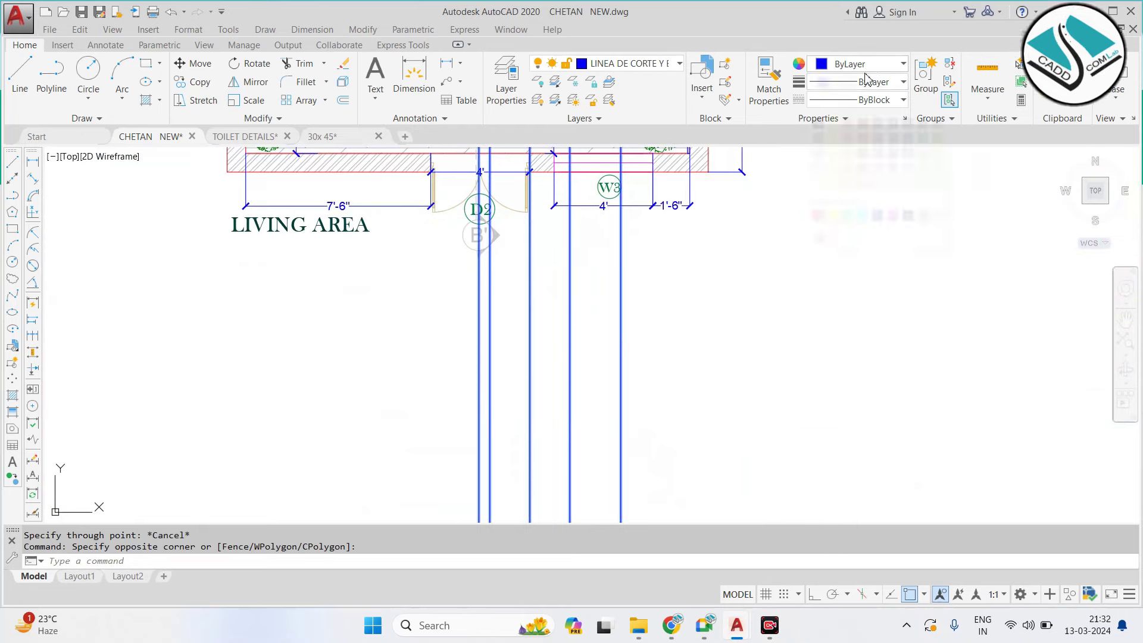
key(Escape)
key(Escape)
scroll(556, 350, down, 2)
scroll(576, 208, up, 5)
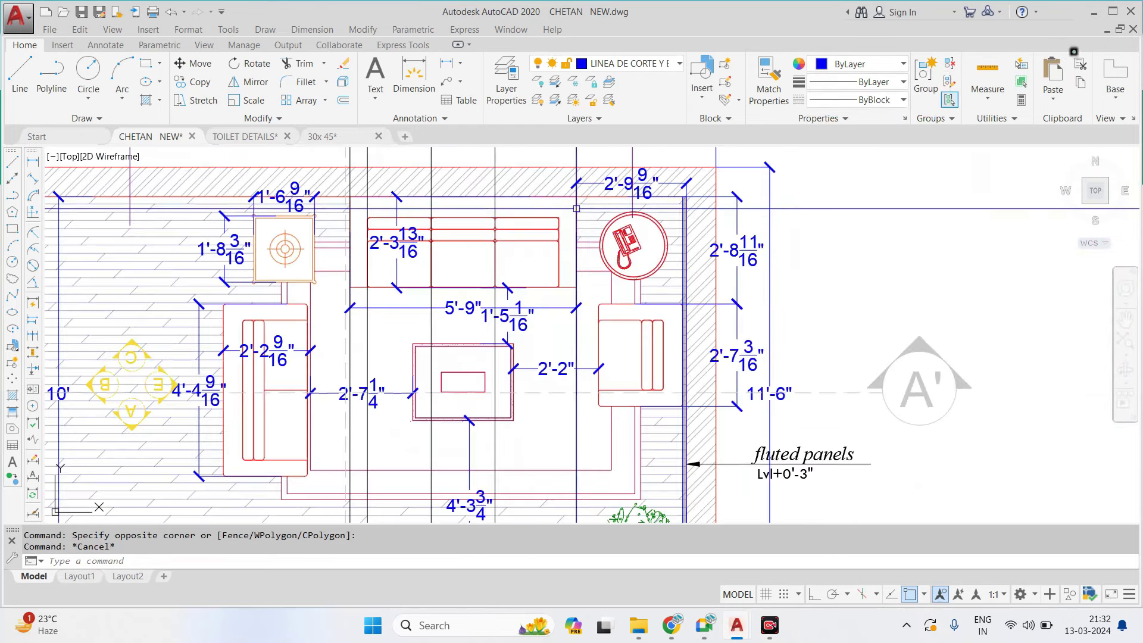
text(v)
key(Return)
scroll(573, 214, up, 2)
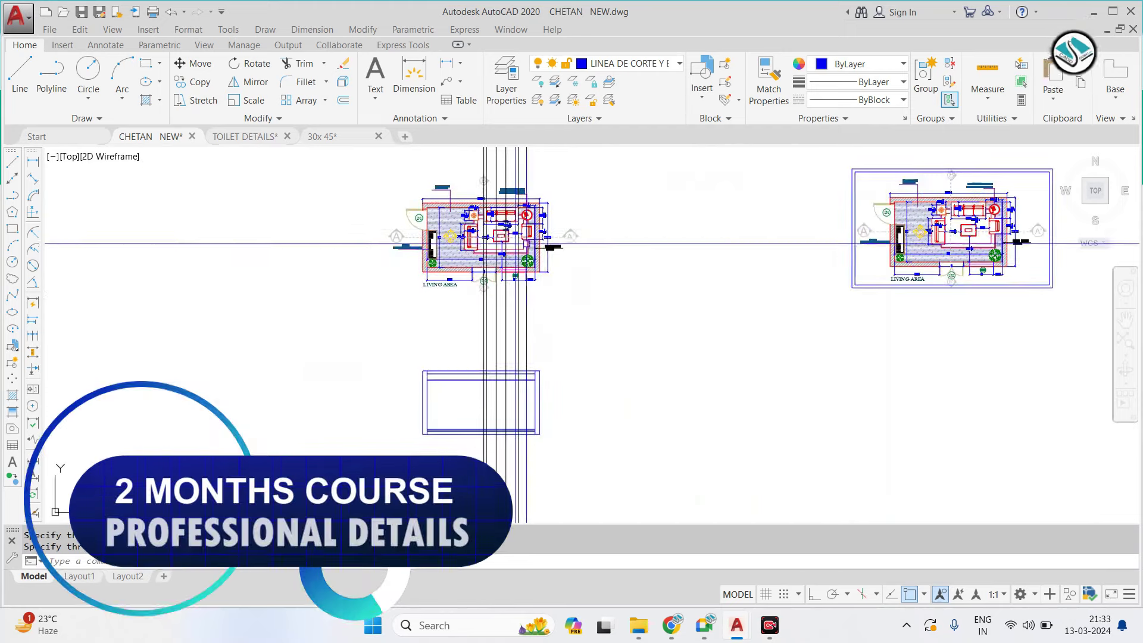
Pan to the furniture block library and try window-selecting the upper grey sofa set
scroll(497, 408, down, 5)
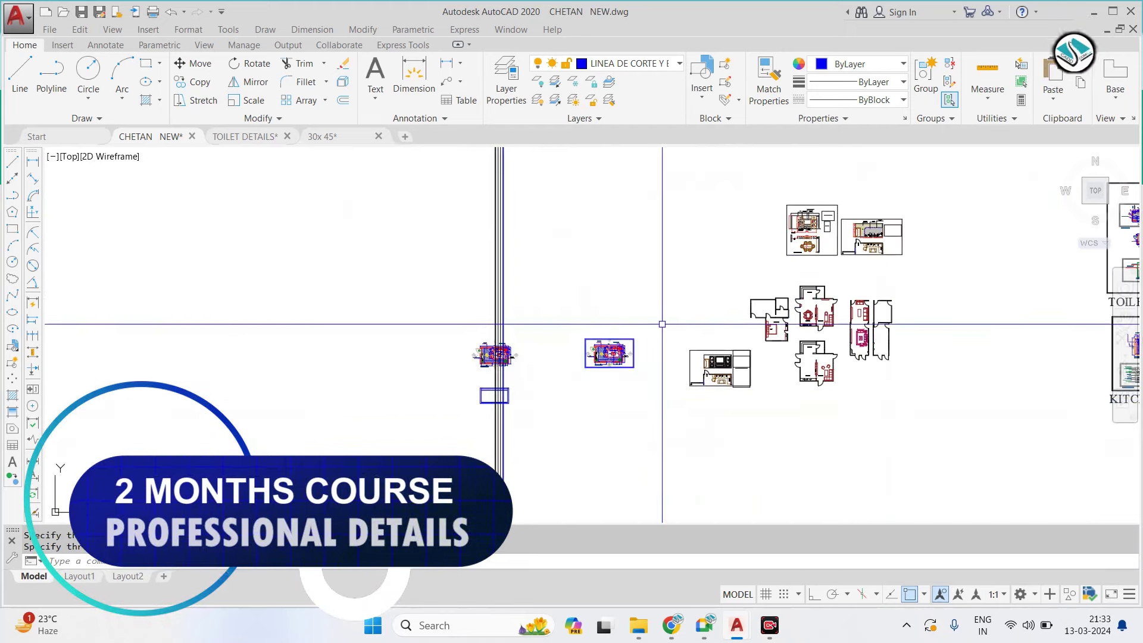
scroll(656, 322, down, 2)
middle_drag(656, 321, 252, 321)
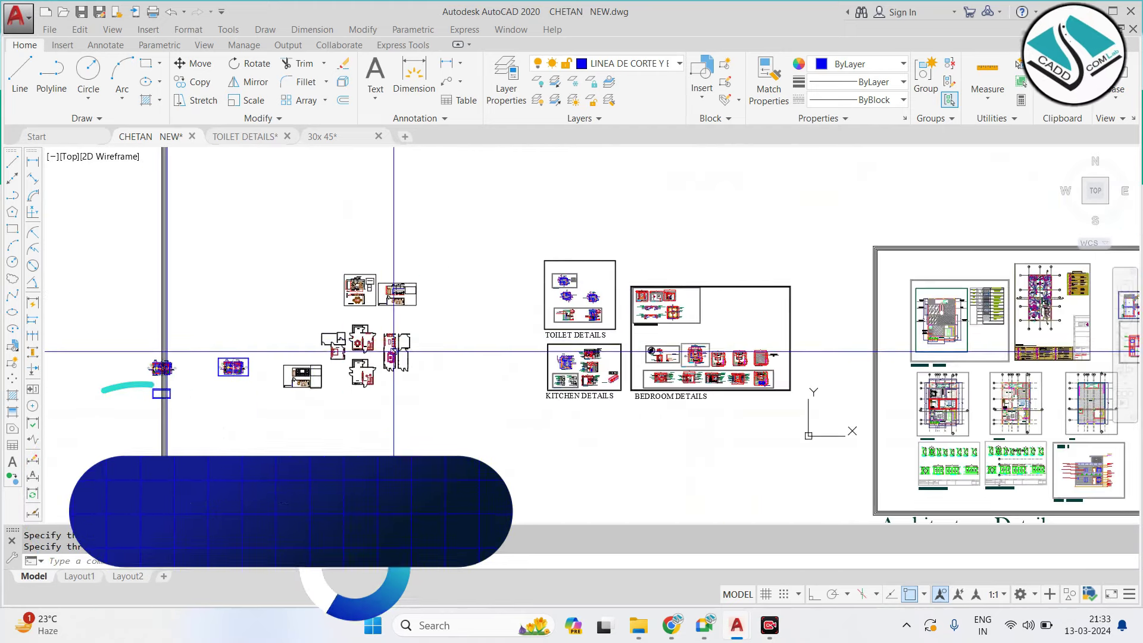
scroll(808, 409, down, 2)
middle_drag(807, 408, 587, 344)
scroll(587, 344, down, 2)
scroll(536, 280, down, 2)
middle_drag(717, 345, 455, 345)
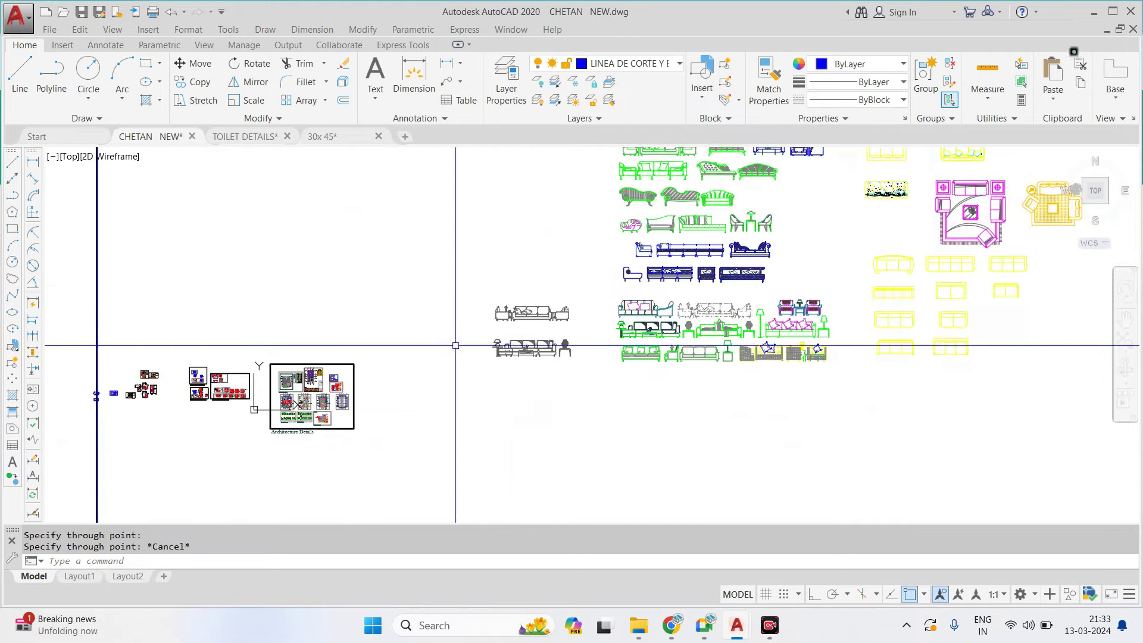
scroll(664, 296, up, 3)
scroll(668, 316, up, 3)
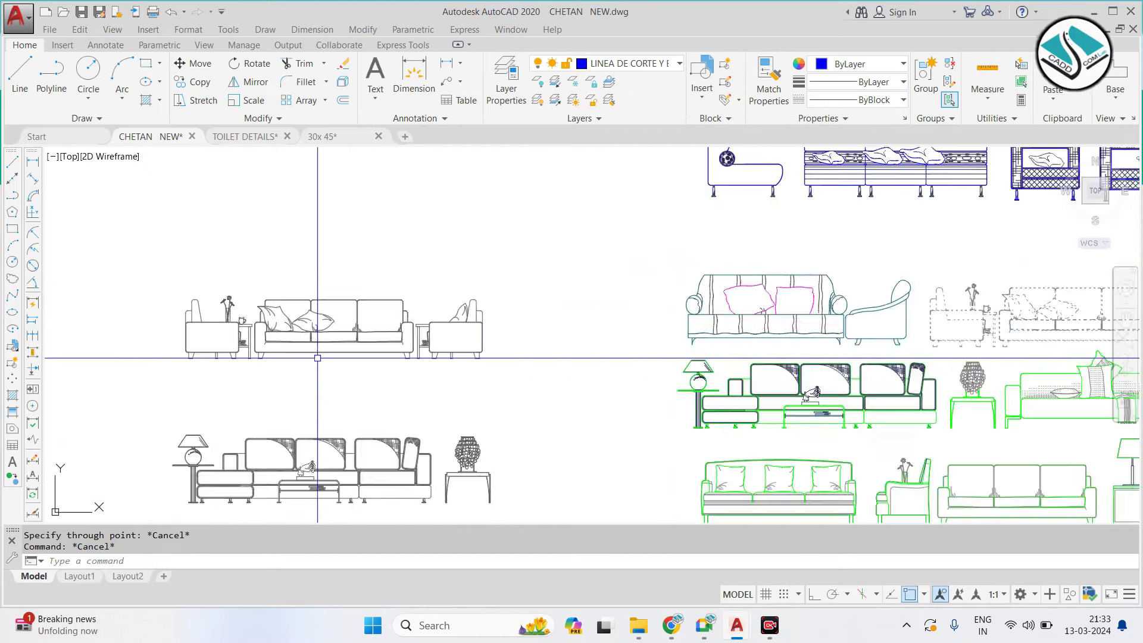
scroll(314, 357, up, 3)
scroll(585, 284, down, 1)
click(625, 225)
click(230, 344)
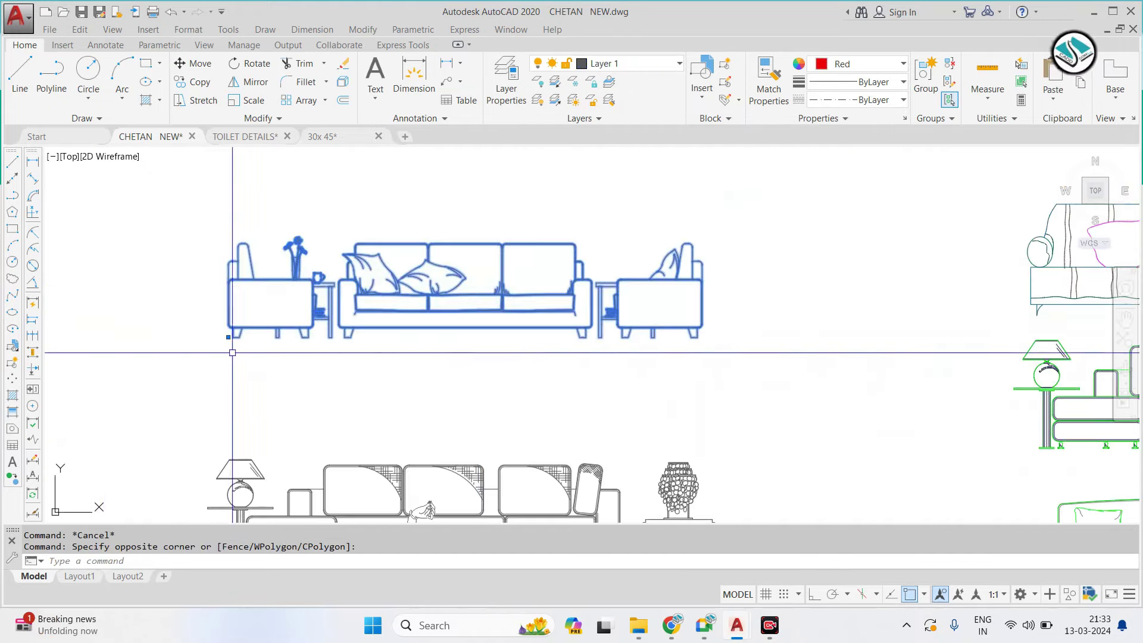
scroll(467, 357, down, 3)
scroll(468, 358, up, 3)
key(Escape)
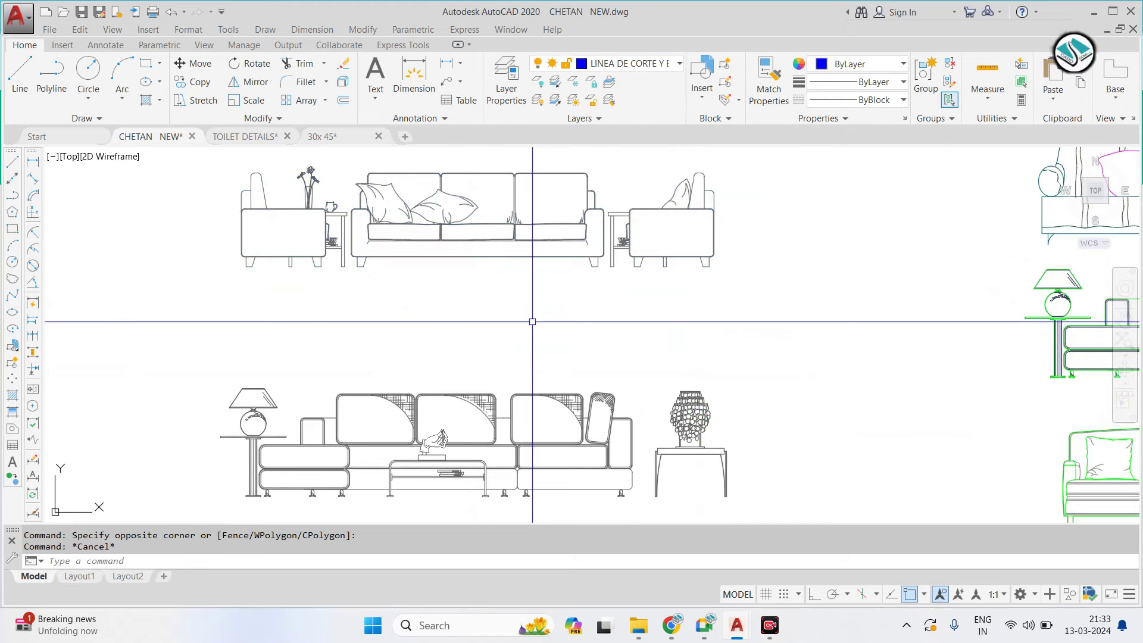
Copy the grey sofa set next to the living-room drawings
scroll(524, 315, down, 2)
scroll(520, 301, up, 2)
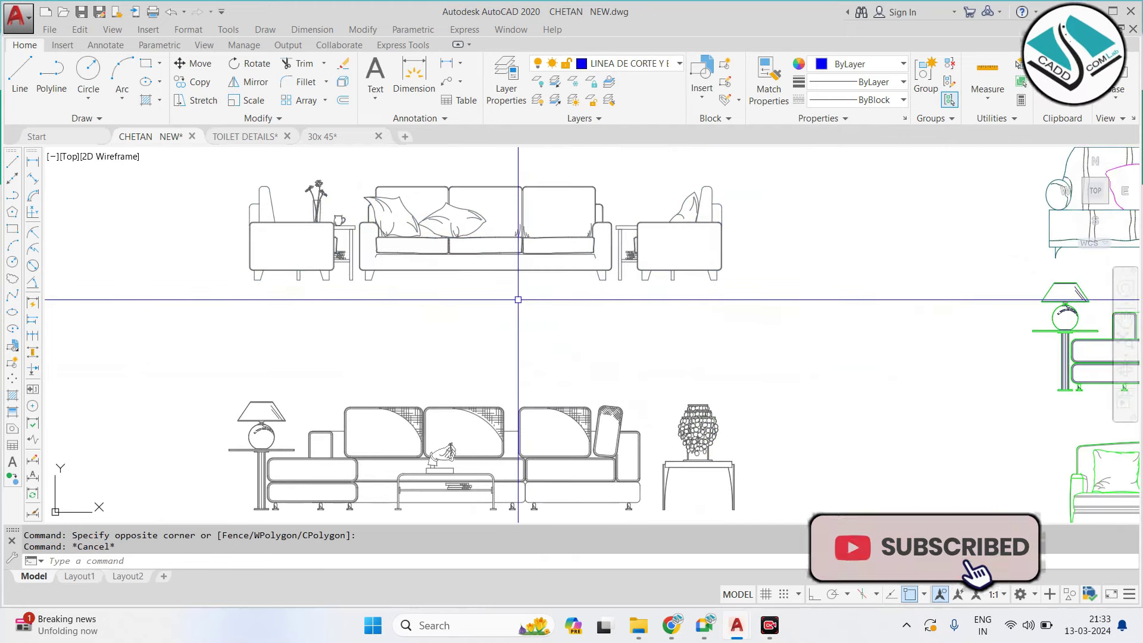
scroll(518, 299, down, 2)
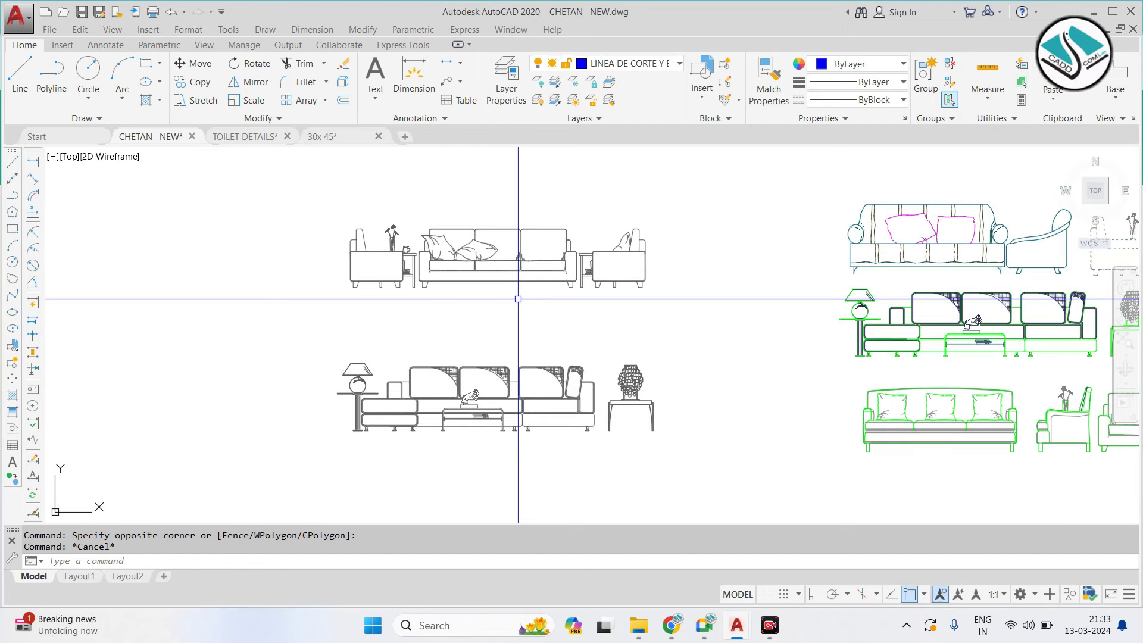
scroll(491, 353, up, 2)
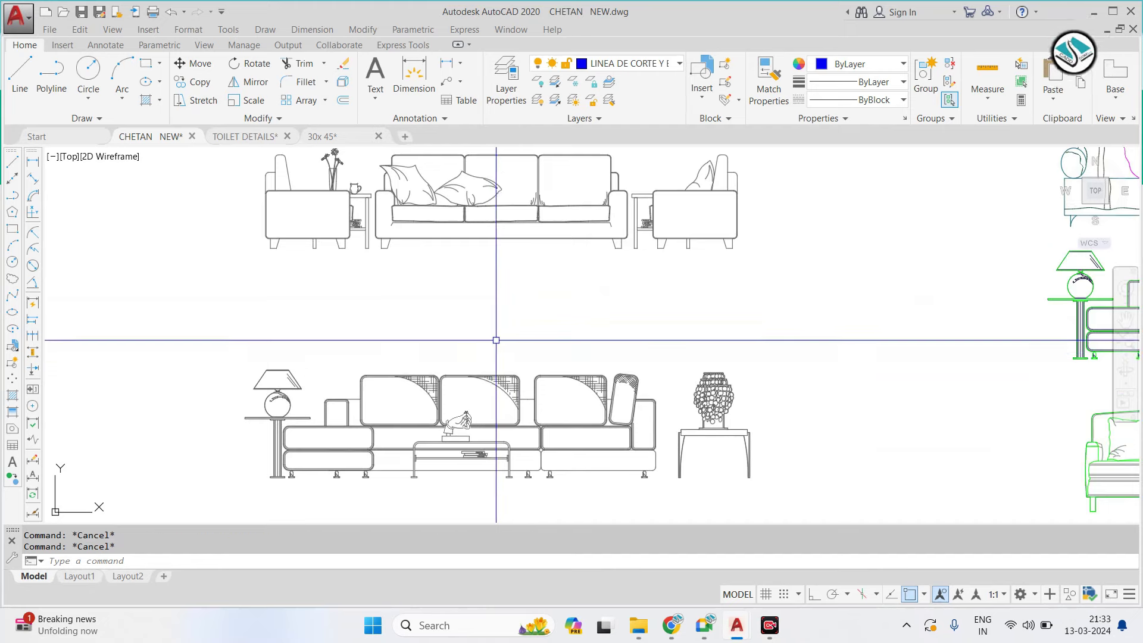
middle_drag(484, 281, 477, 343)
click(769, 192)
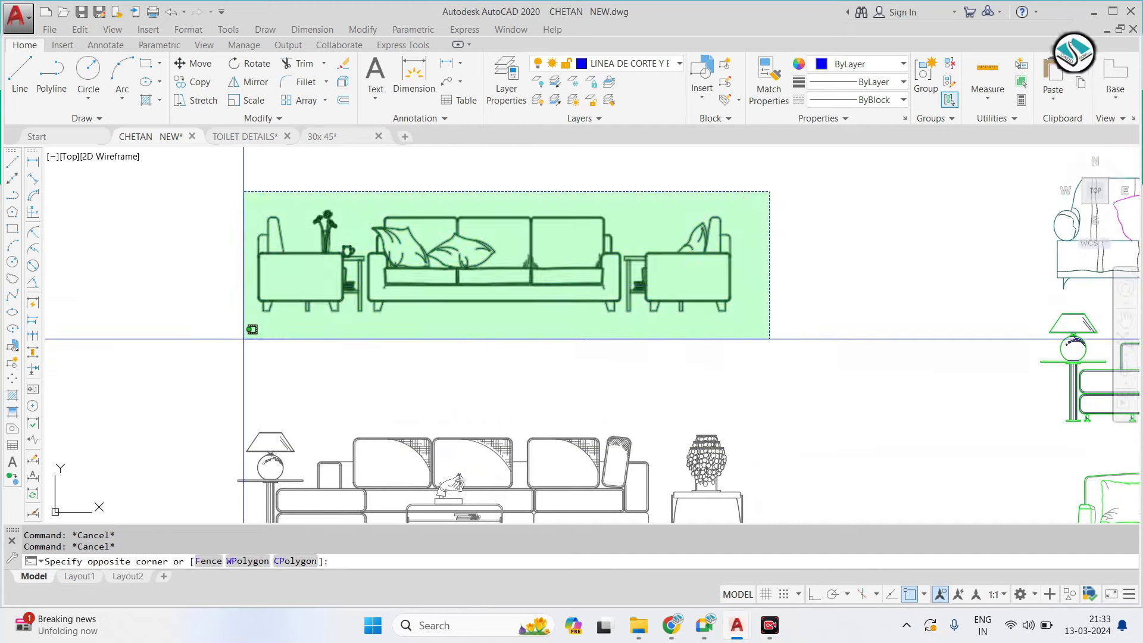
click(244, 338)
key(Return)
click(402, 337)
scroll(658, 306, down, 3)
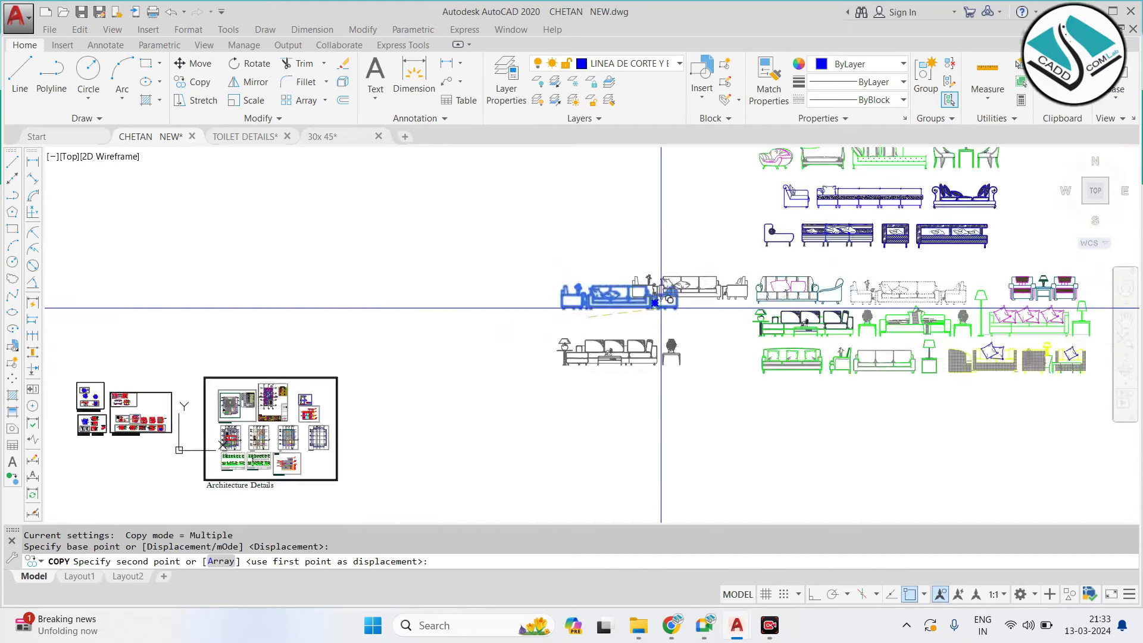
scroll(536, 321, down, 3)
scroll(548, 326, up, 3)
scroll(549, 327, up, 4)
click(548, 315)
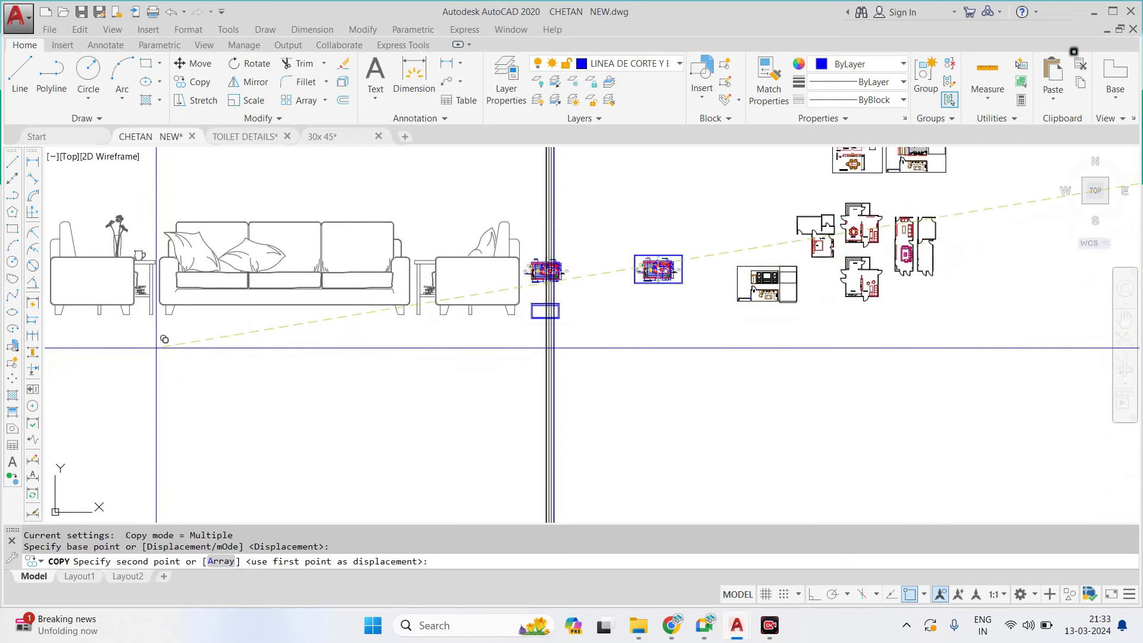
key(Escape)
Scale the copied sofa set down to suit the living-room drawings
click(420, 203)
click(320, 264)
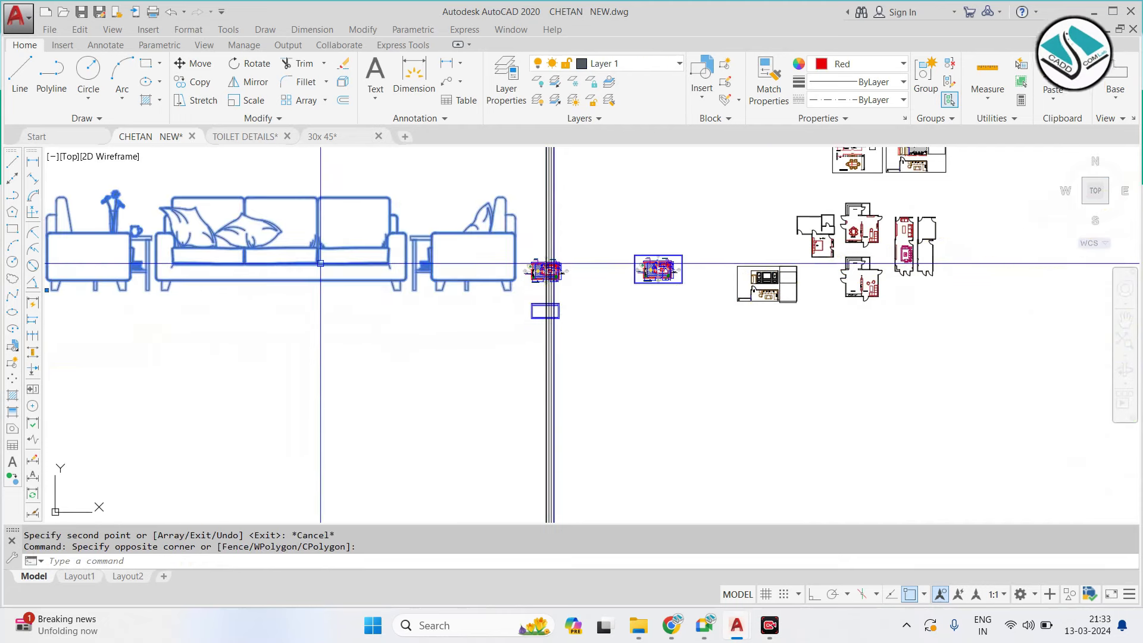
text(sc)
key(Return)
scroll(542, 308, up, 4)
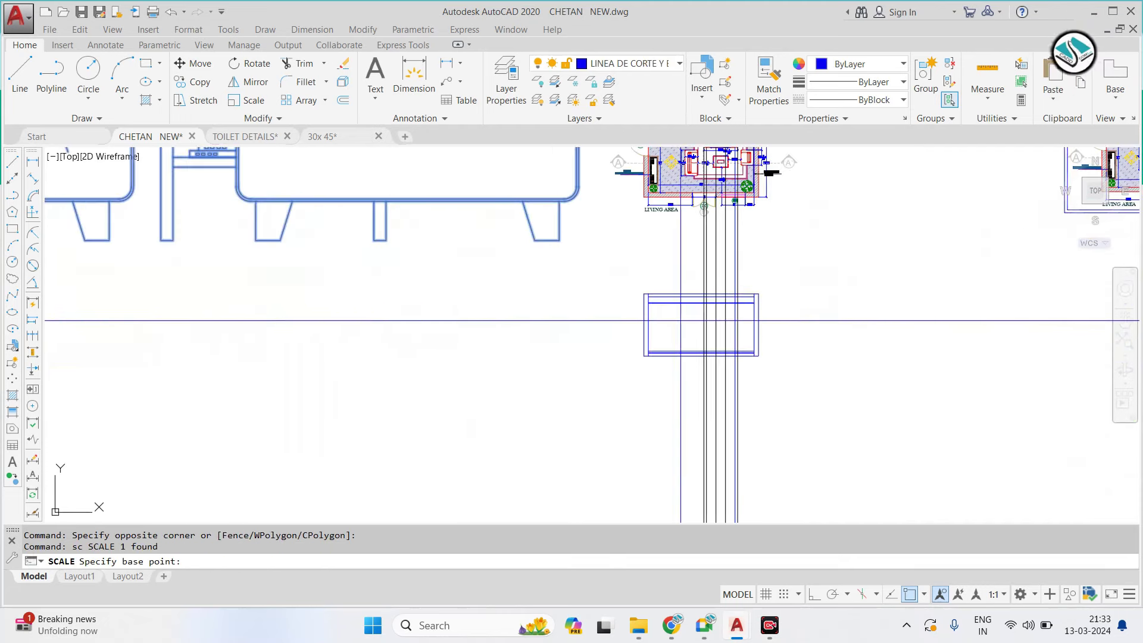
scroll(543, 308, up, 2)
click(496, 362)
click(409, 360)
Select the resized sofa, abandon a move, and pan to the living-room sofa elevation
click(613, 217)
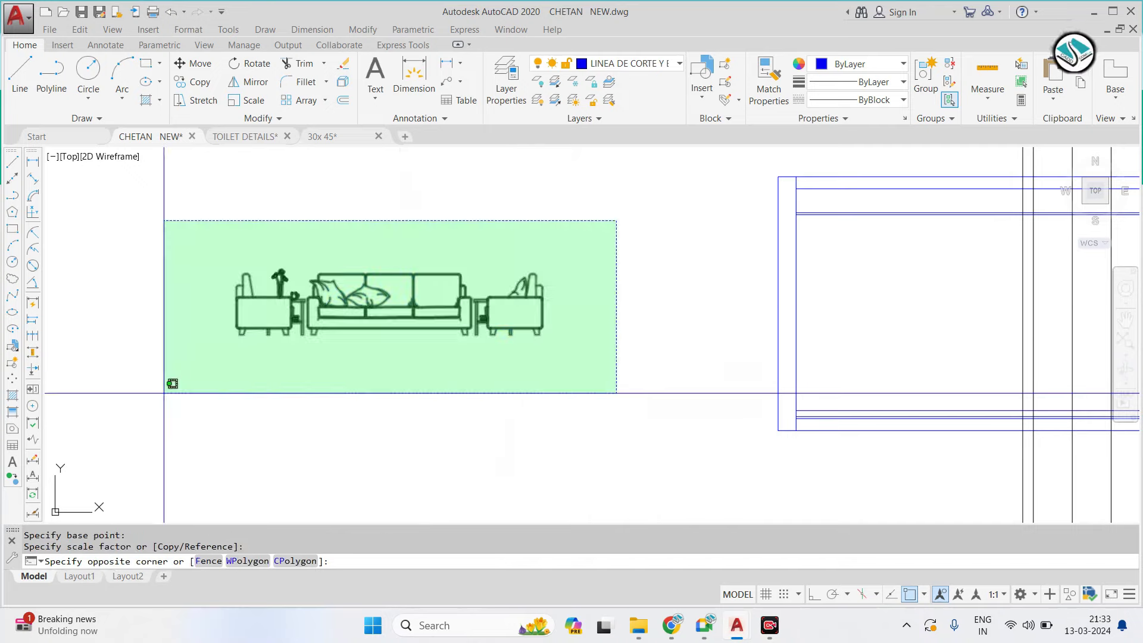
click(171, 383)
text(m)
key(Return)
click(205, 320)
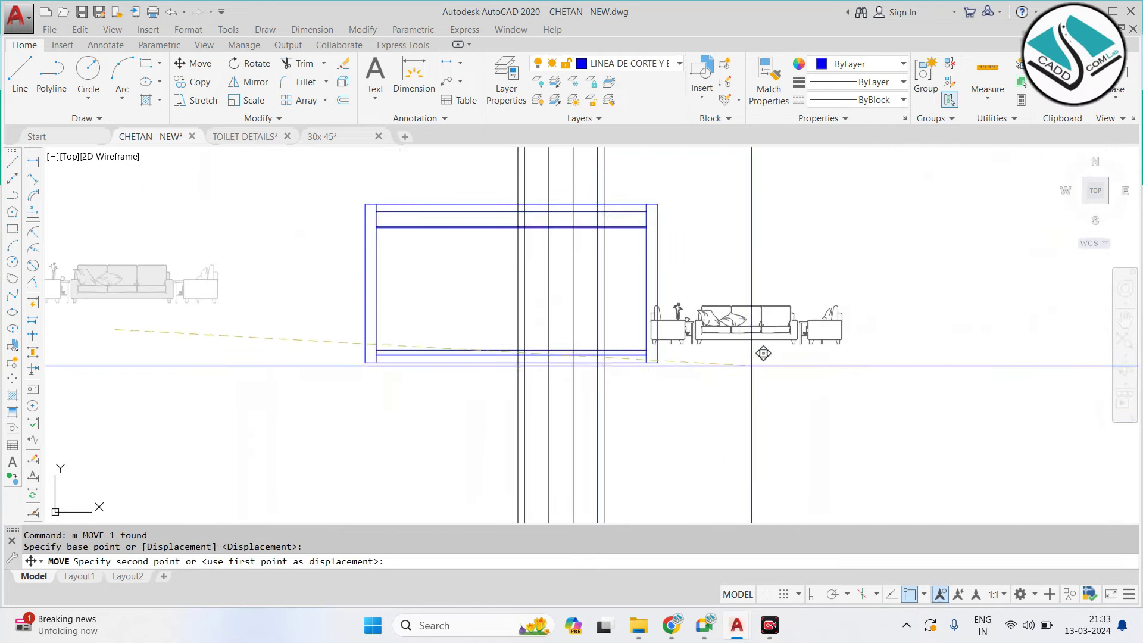
key(Escape)
scroll(487, 342, down, 5)
scroll(650, 237, up, 2)
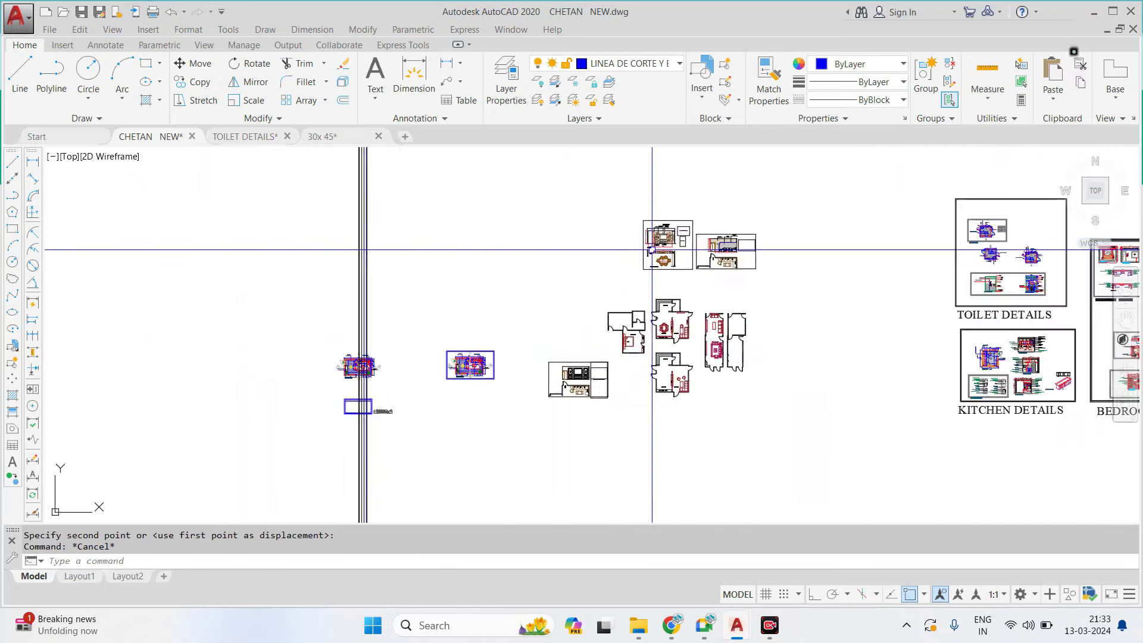
scroll(774, 220, up, 6)
middle_drag(774, 296, 238, 365)
Add a vertical linear dimension of 2'-6½" for the overall sofa height
scroll(613, 336, up, 5)
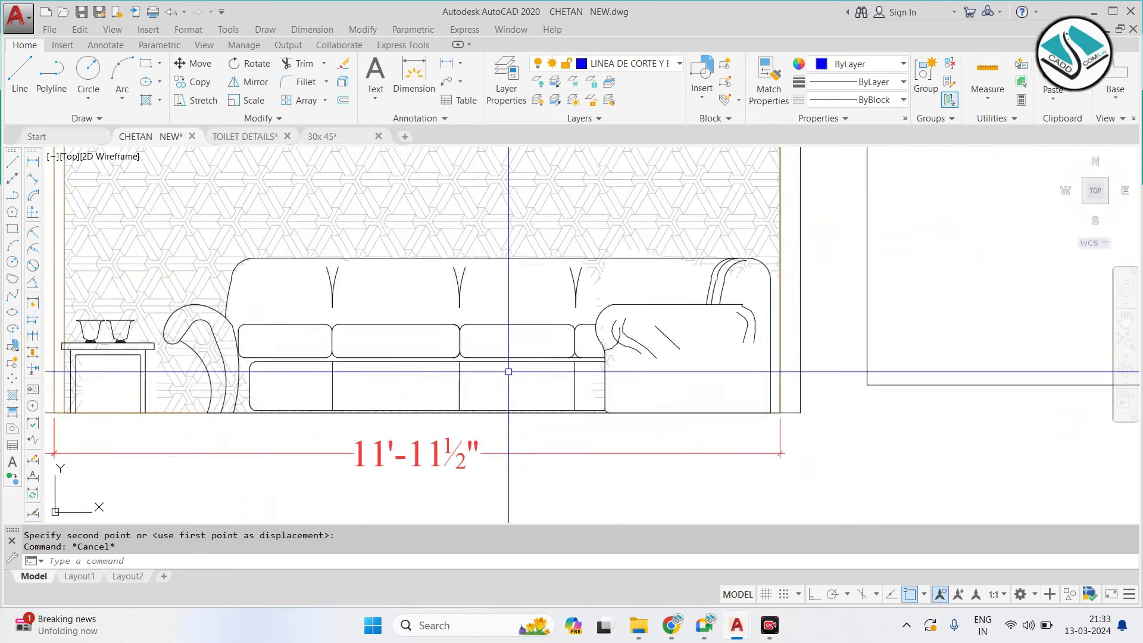
click(312, 30)
click(319, 71)
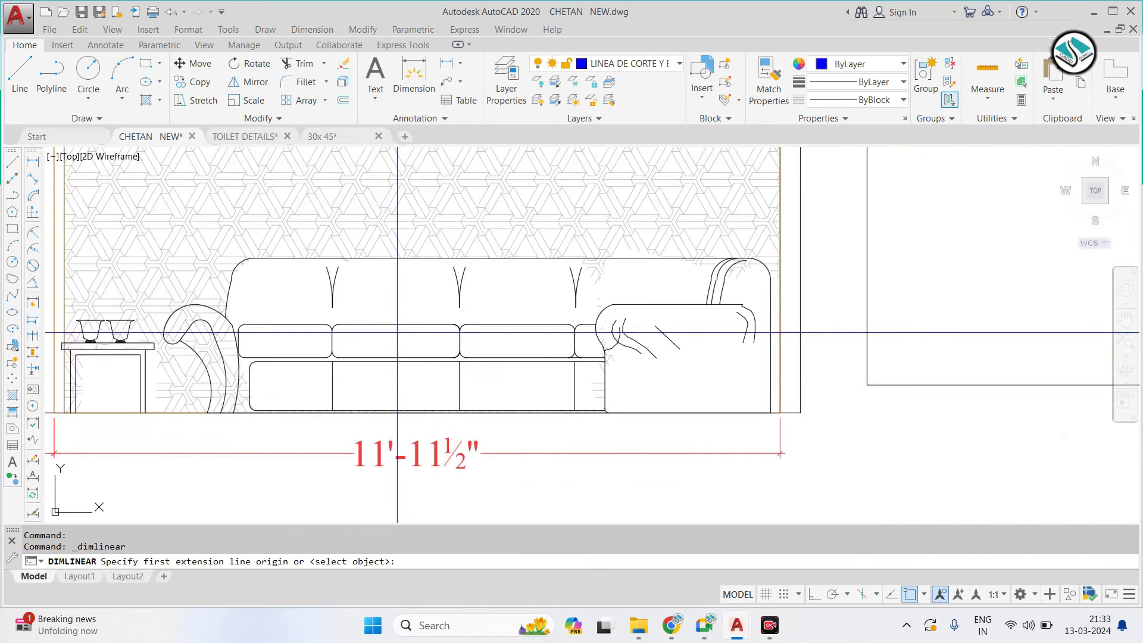
click(398, 329)
click(397, 258)
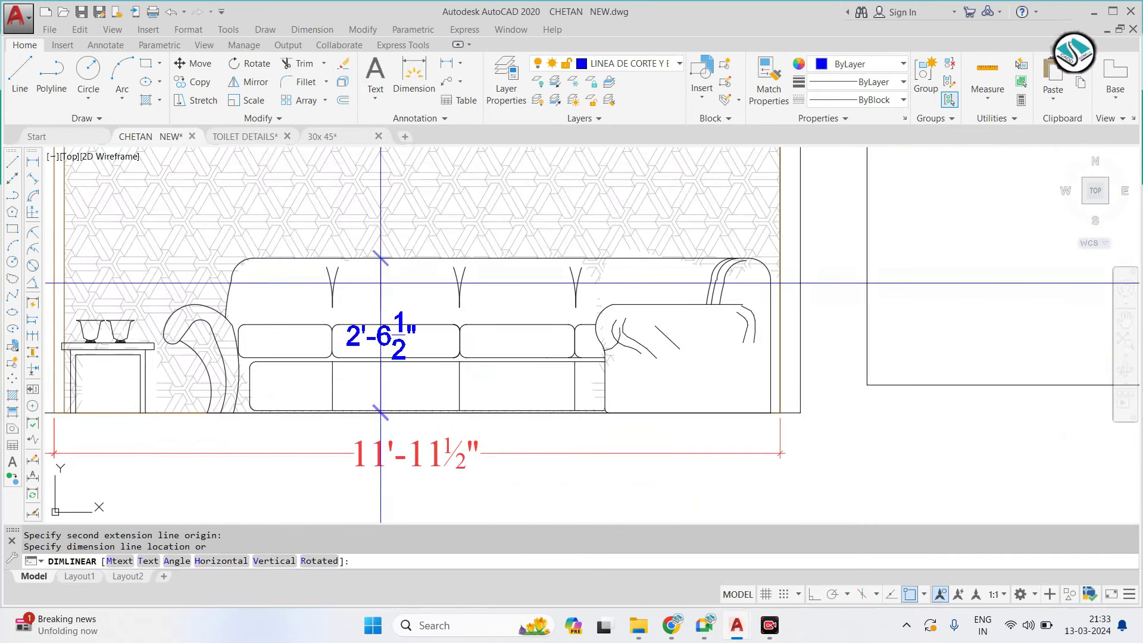
click(380, 336)
Add a second linear dimension of 1'-5 7/16" for the sofa seat height
scroll(429, 316, down, 2)
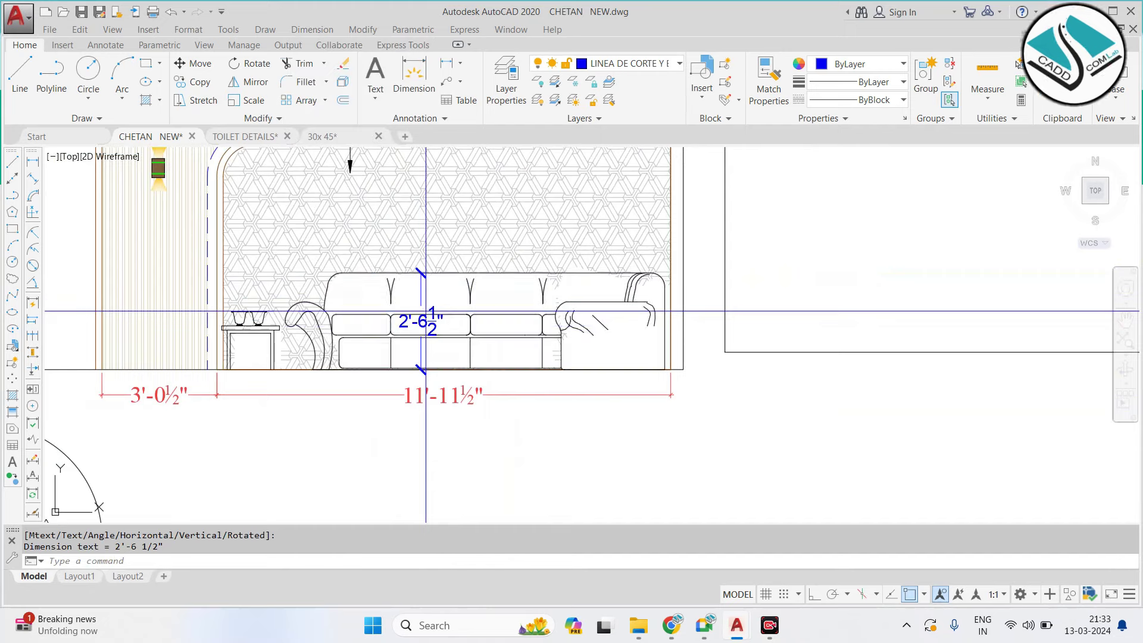
click(432, 320)
key(Escape)
key(Escape)
scroll(425, 321, up, 5)
click(314, 35)
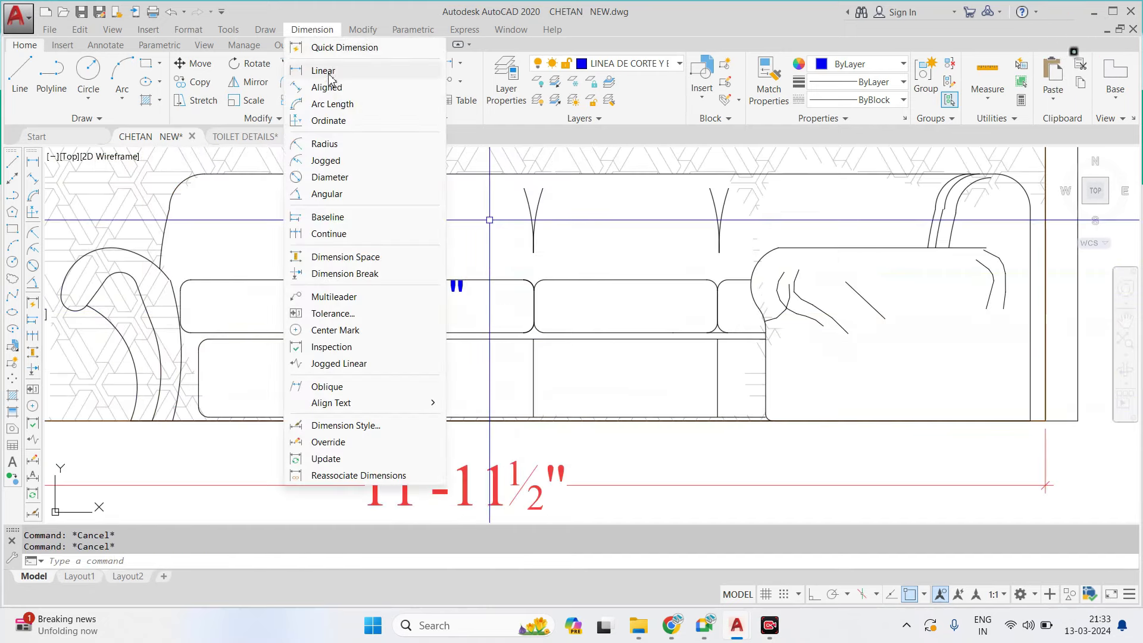
click(319, 71)
click(590, 414)
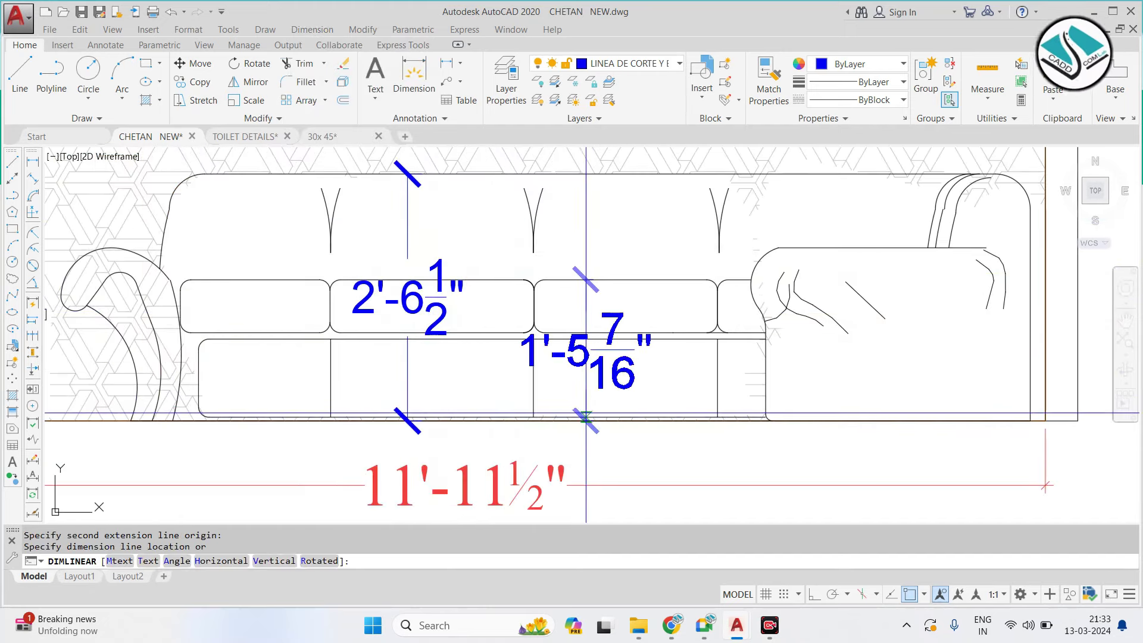
key(Escape)
scroll(644, 281, down, 3)
scroll(644, 282, down, 3)
Offset the bottom horizontal line 2'6" upward
scroll(644, 282, down, 2)
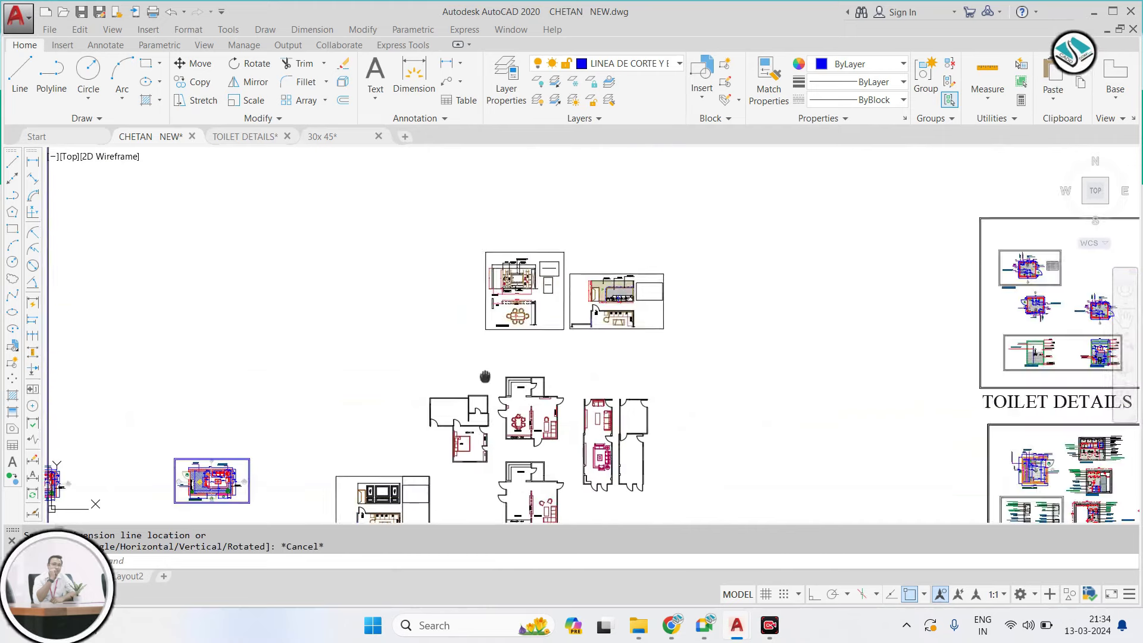
scroll(342, 365, up, 3)
scroll(301, 345, up, 3)
scroll(655, 399, up, 4)
scroll(654, 398, up, 3)
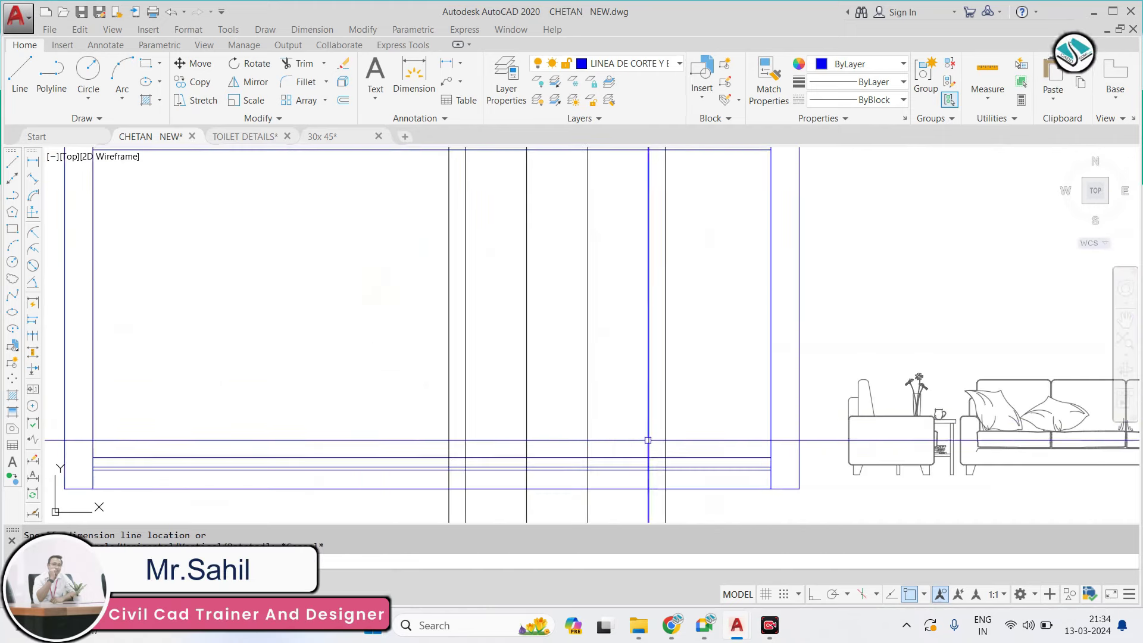
text(o)
key(Return)
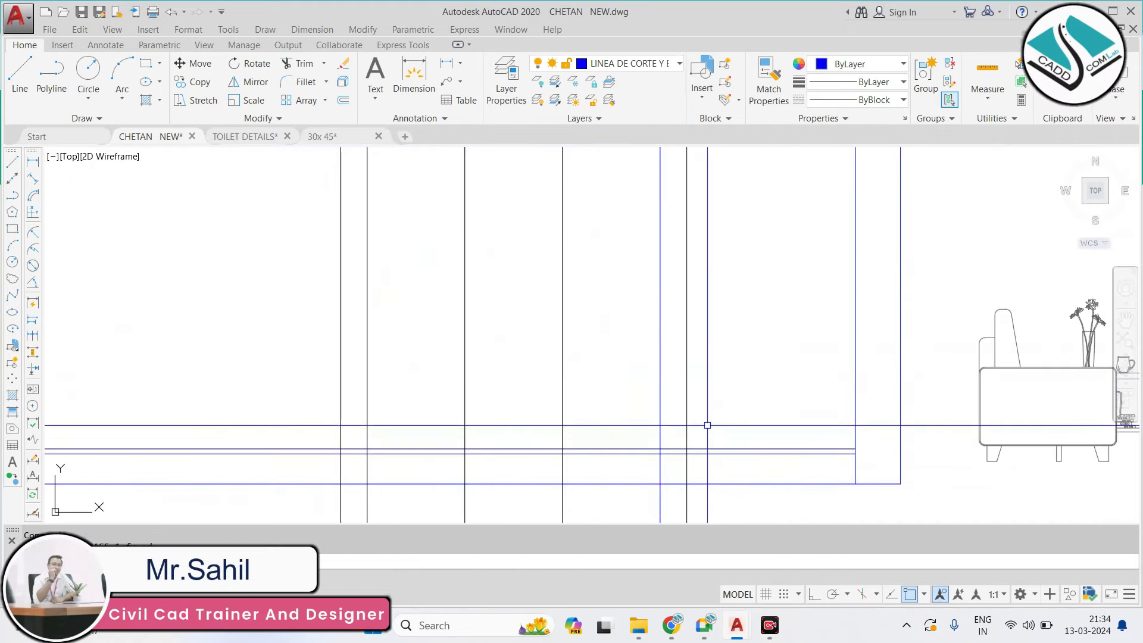
text(2'6)
text(")
key(Return)
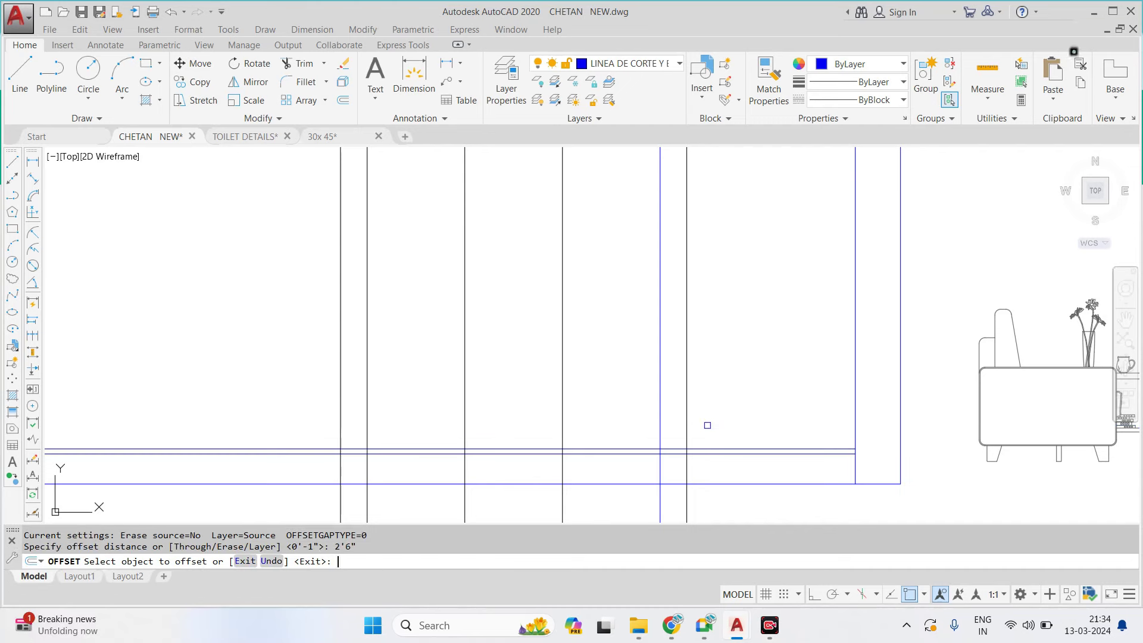
click(716, 452)
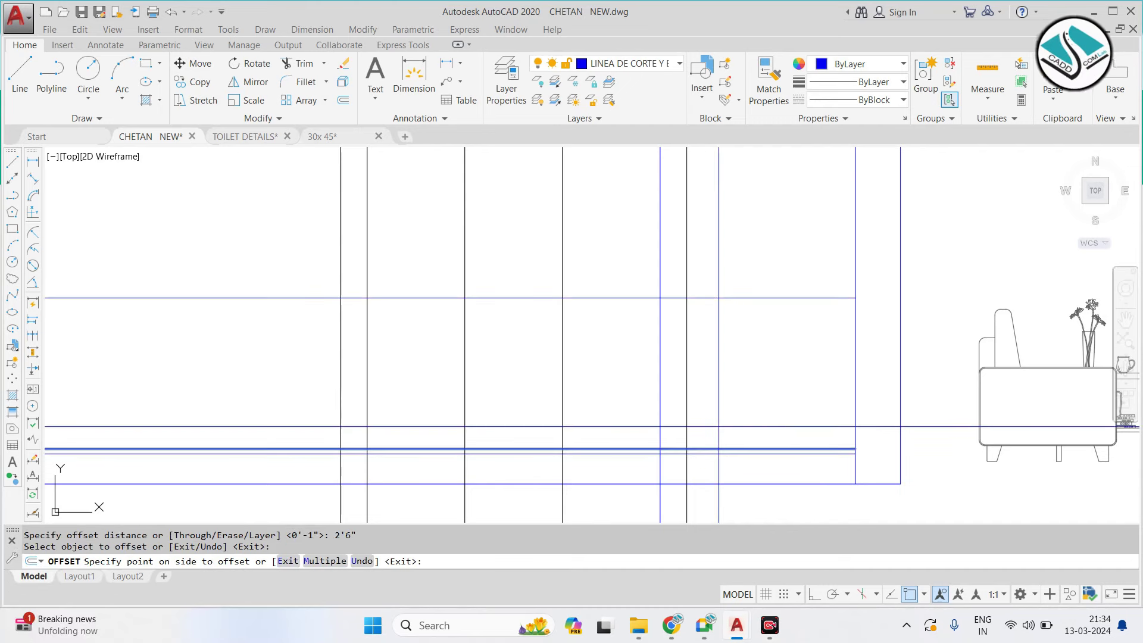
click(729, 382)
Offset two horizontal lines by 1'6" to create new horizontal lines
text(tr)
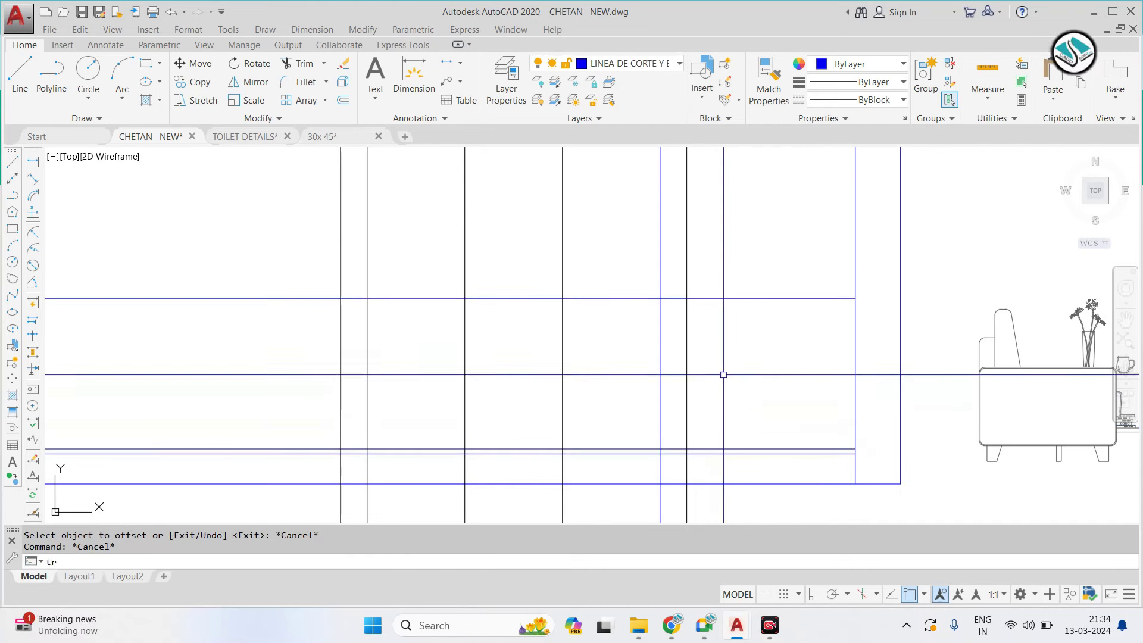
key(Escape)
text(o)
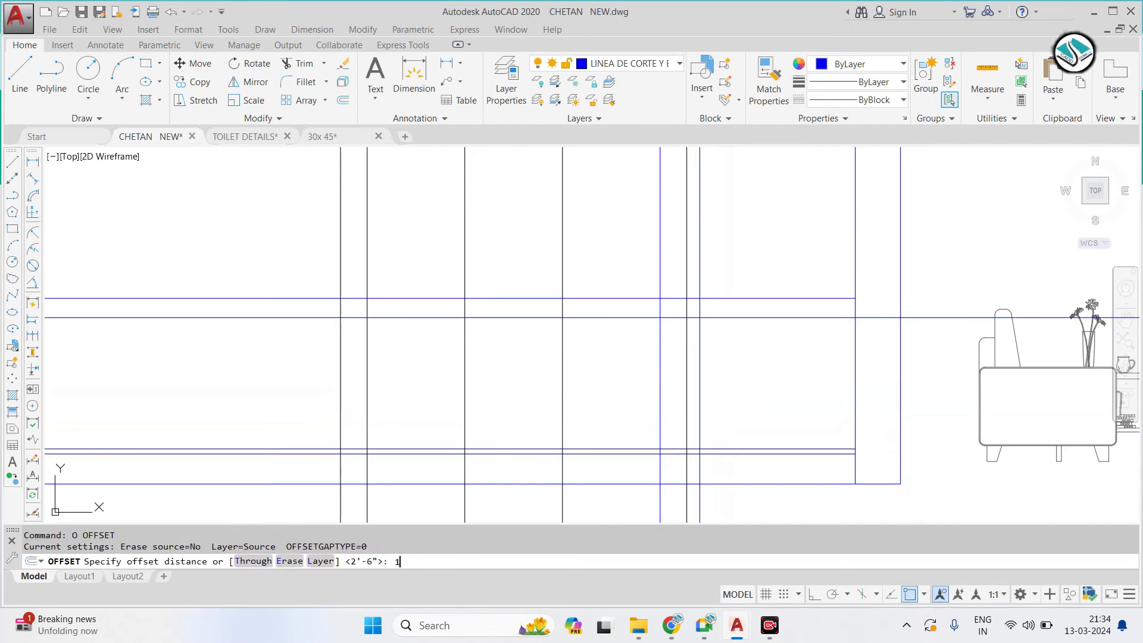
text(")
key(Return)
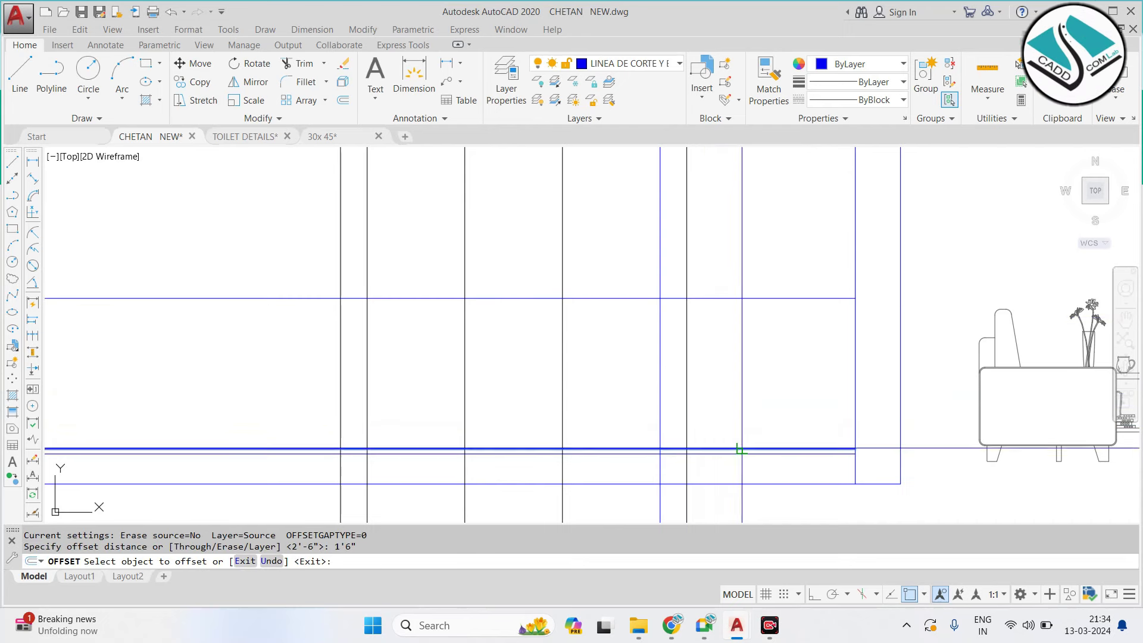
click(738, 297)
click(735, 423)
click(726, 359)
click(717, 421)
key(Escape)
key(Escape)
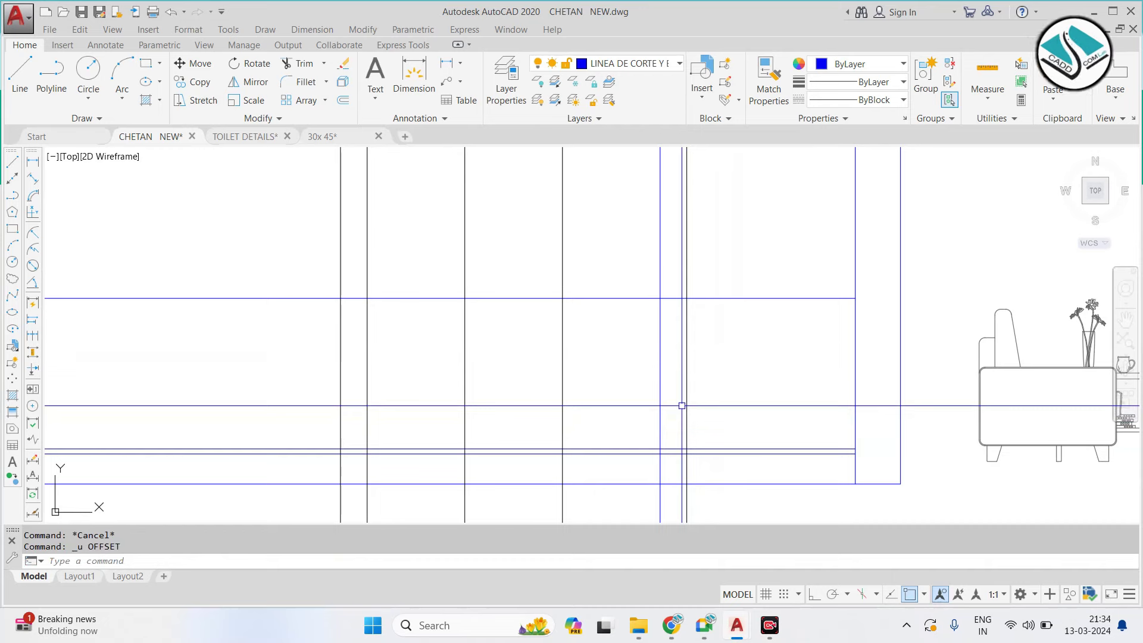
Trim the vertical lines above the new horizontal line using crossing windows
key(Return)
click(268, 231)
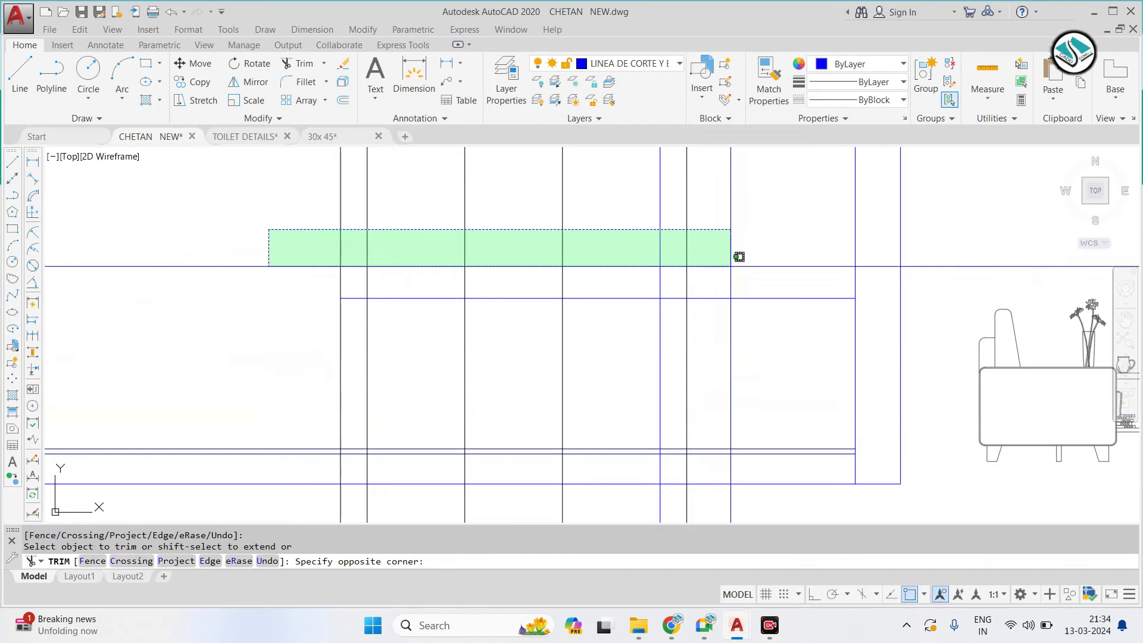
click(736, 265)
middle_drag(661, 378, 670, 299)
scroll(702, 315, up, 5)
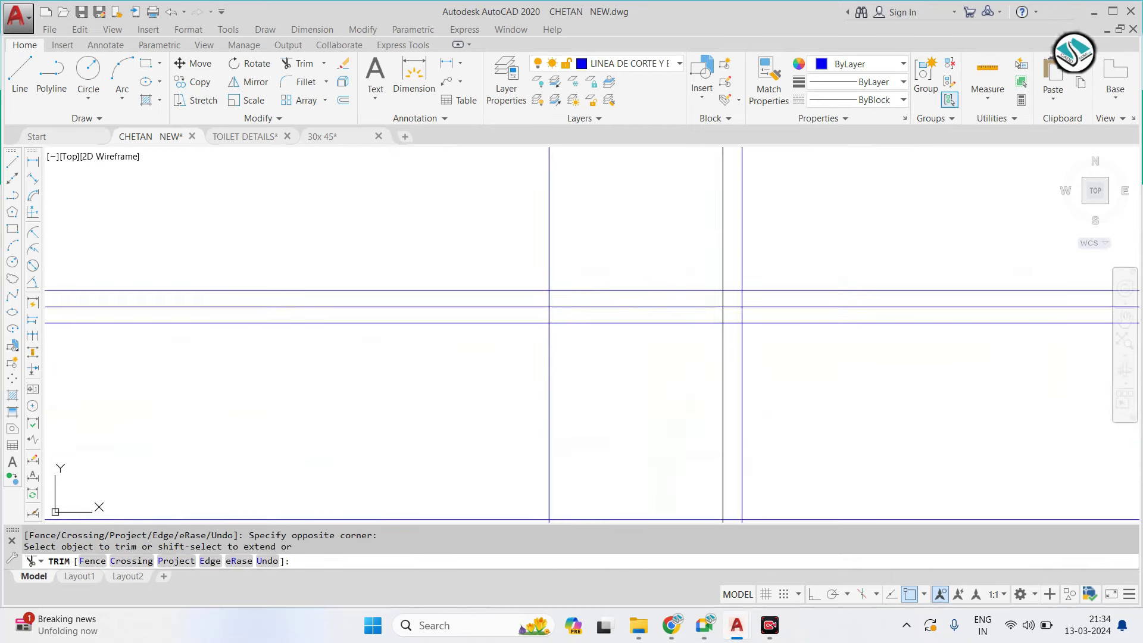
click(1027, 319)
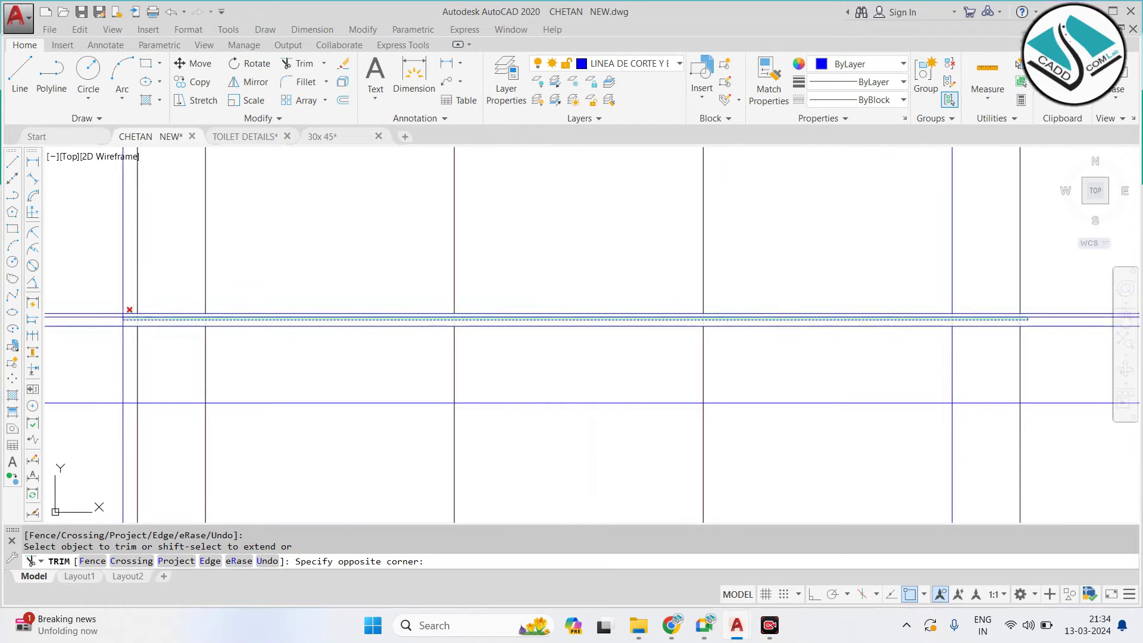
key(Escape)
scroll(462, 296, down, 3)
Erase the six leftover stray lines
click(713, 406)
click(237, 477)
text(e)
key(Return)
Explode the sofa elevation block into separate lines
scroll(602, 387, down, 3)
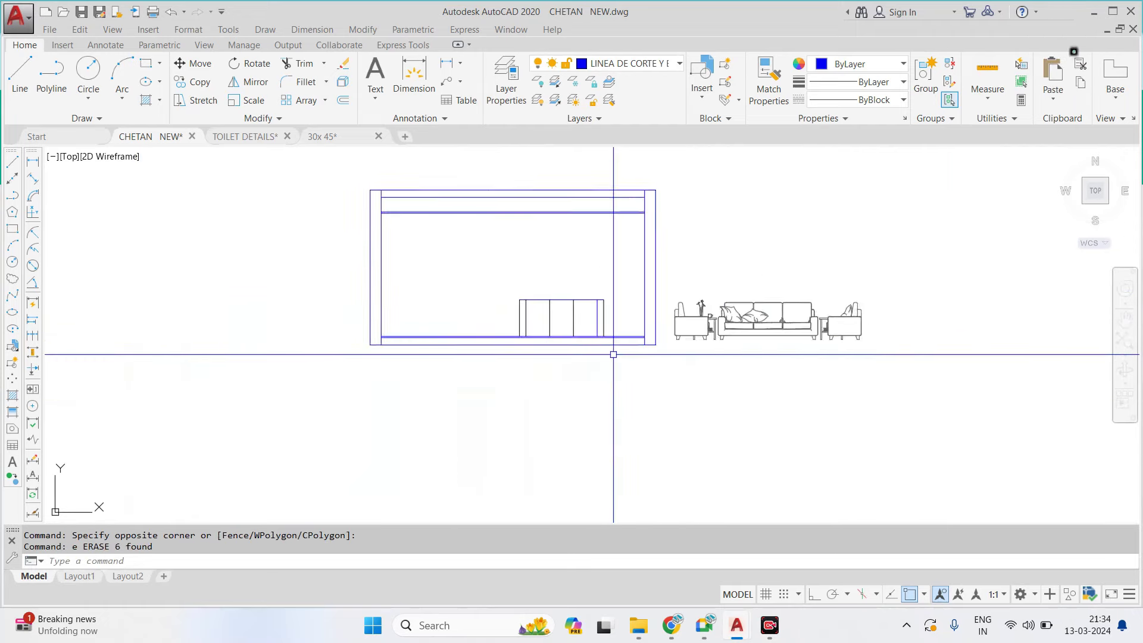
scroll(612, 352, up, 4)
mouse_move(694, 347)
middle_down()
mouse_move(580, 330)
mouse_move(584, 344)
middle_up()
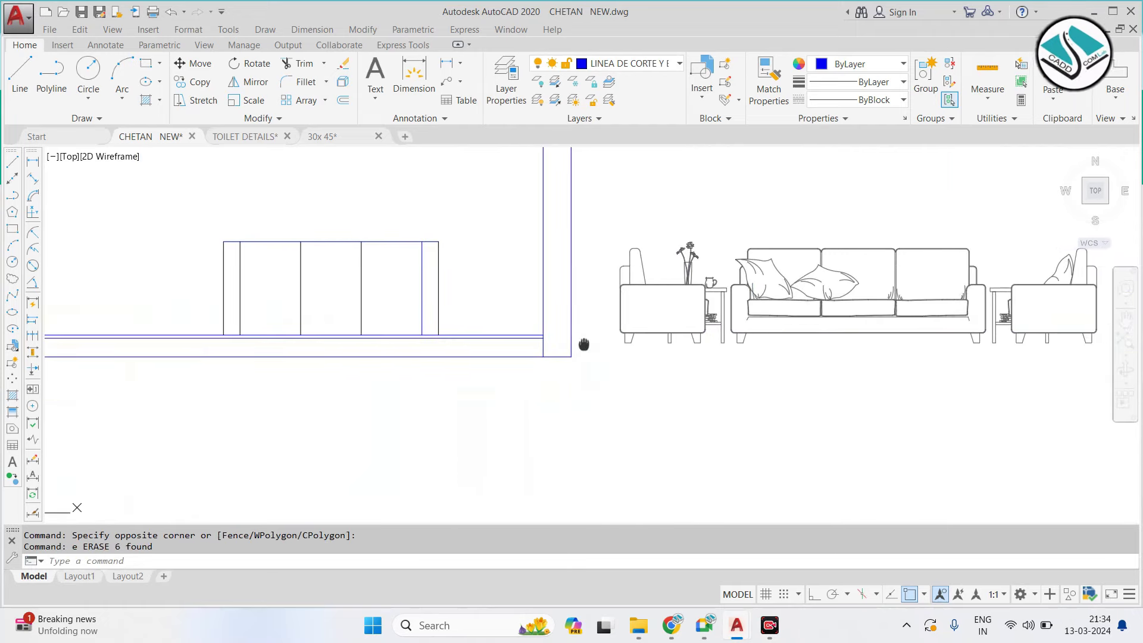
scroll(590, 342, up, 2)
scroll(888, 327, down, 2)
click(844, 225)
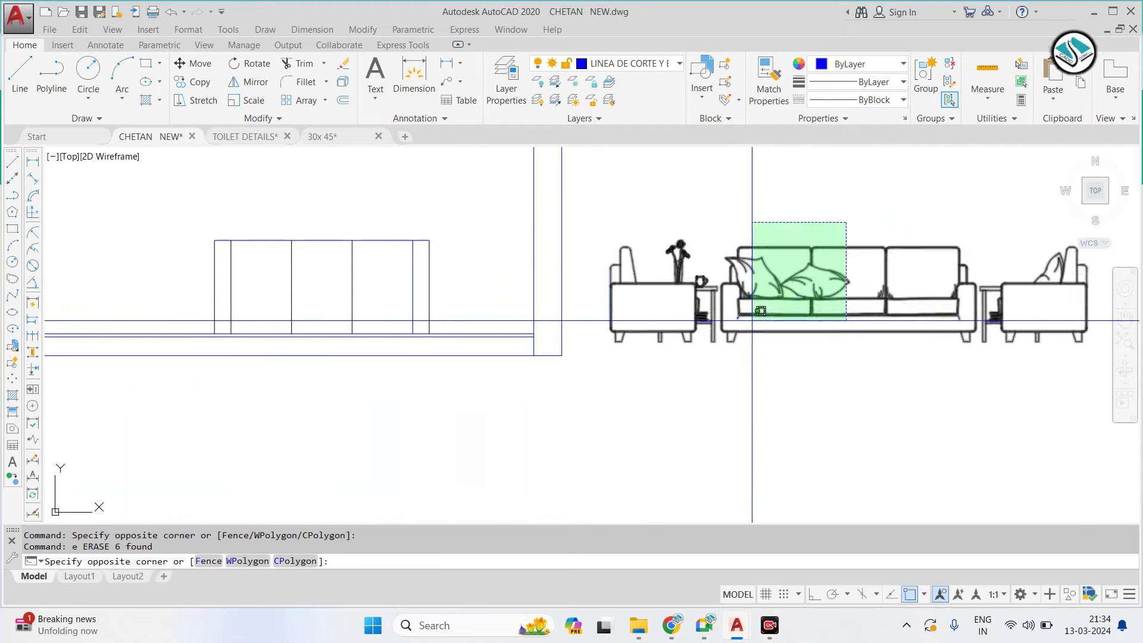
click(752, 321)
text(x)
key(Return)
scroll(716, 268, up, 2)
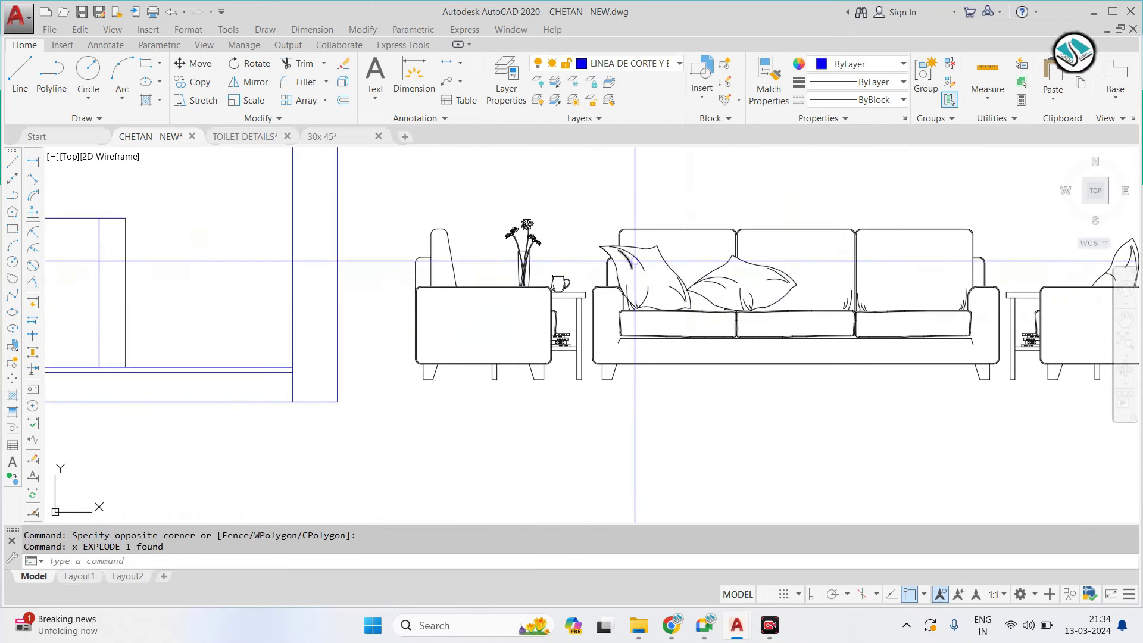
scroll(716, 268, down, 3)
scroll(357, 268, up, 2)
text(1')
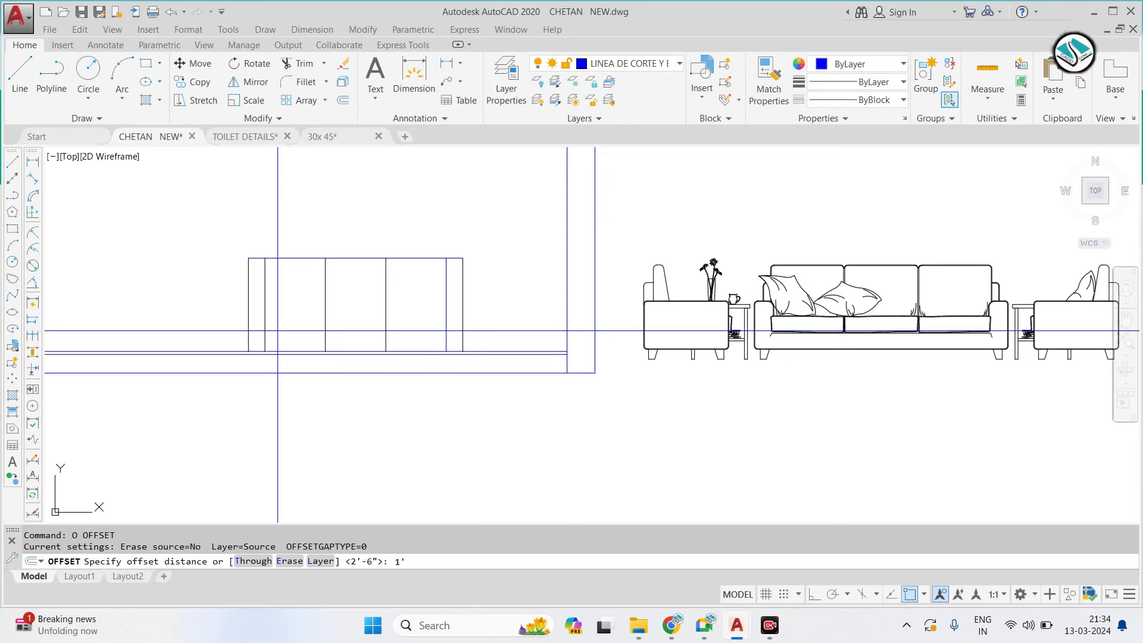
Offset the floor line 1'5" upward, after abandoning a 1' offset
key(Return)
scroll(309, 339, up, 3)
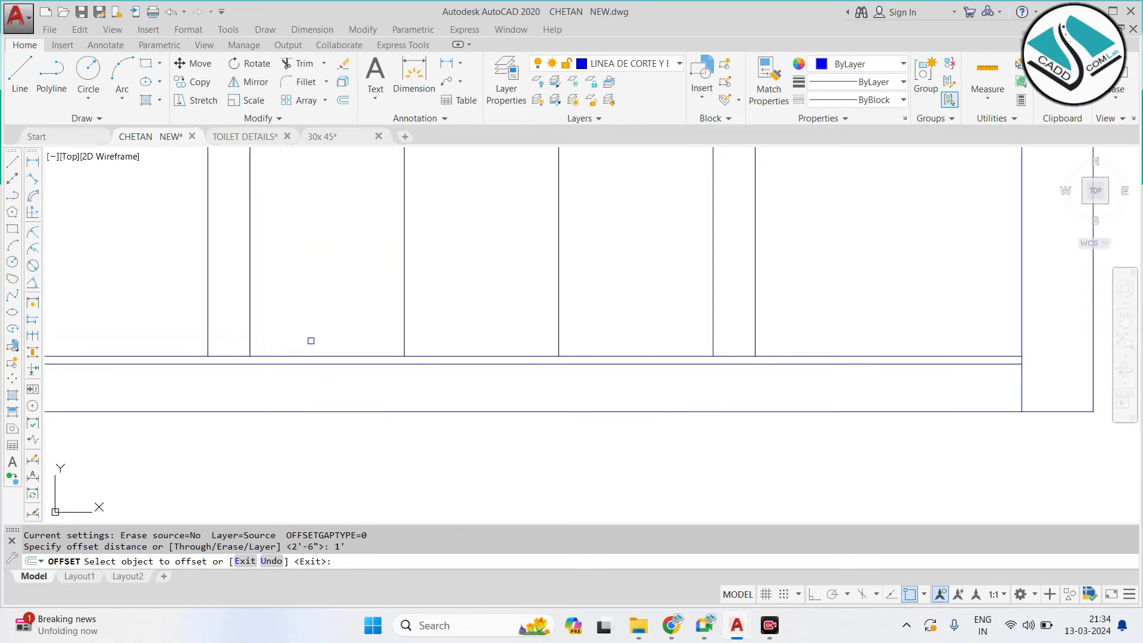
click(309, 357)
scroll(315, 354, down, 1)
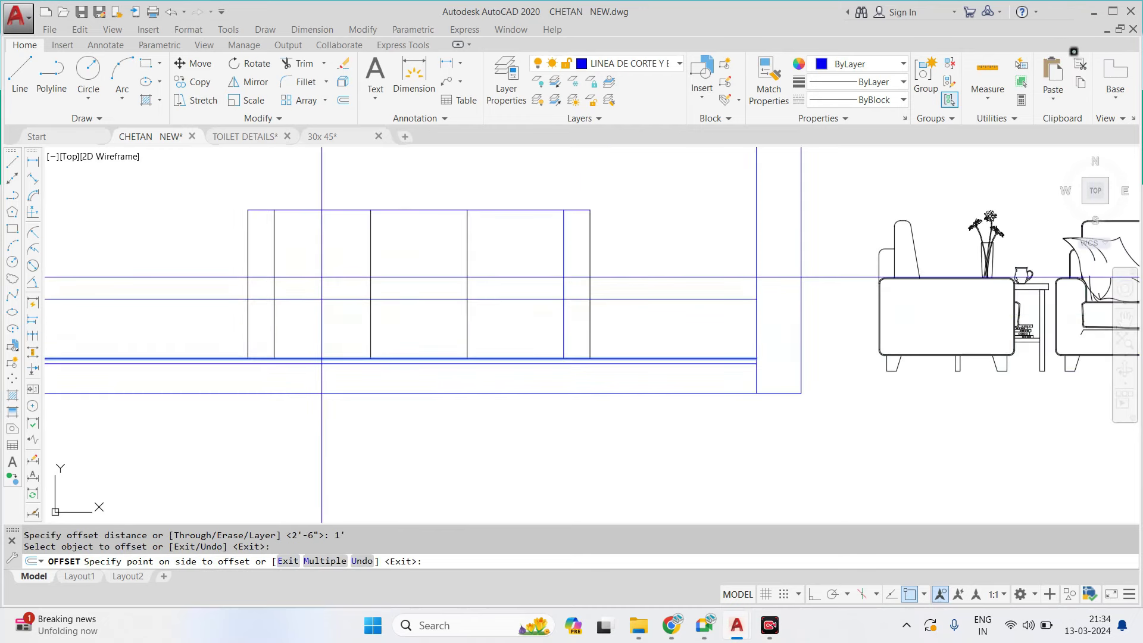
key(Escape)
text(o)
key(Return)
text(1'5")
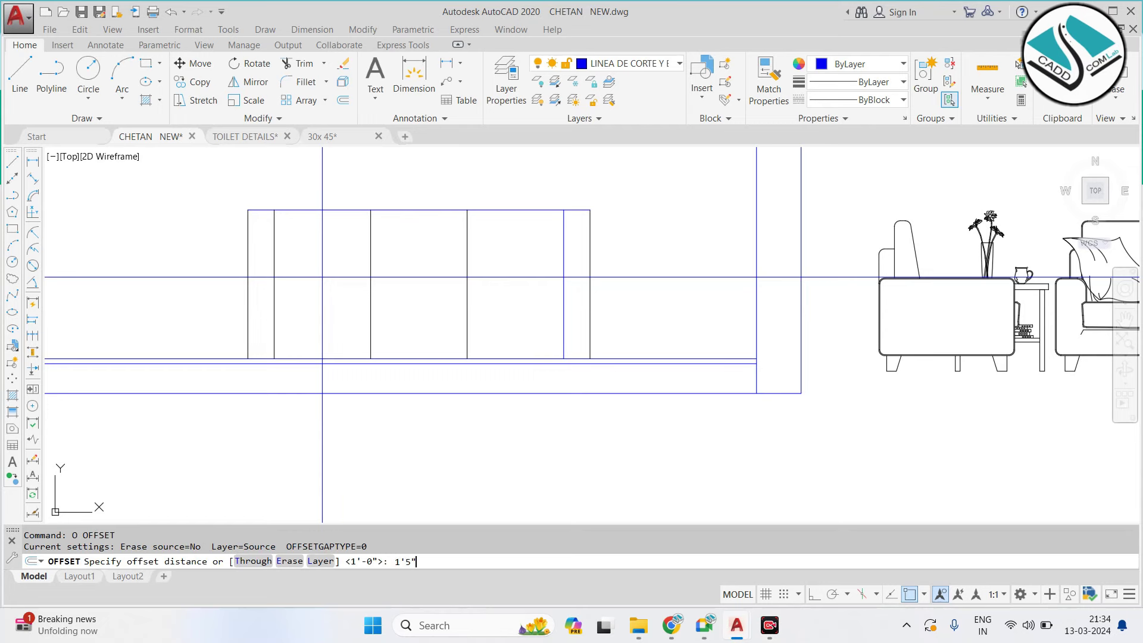
key(Return)
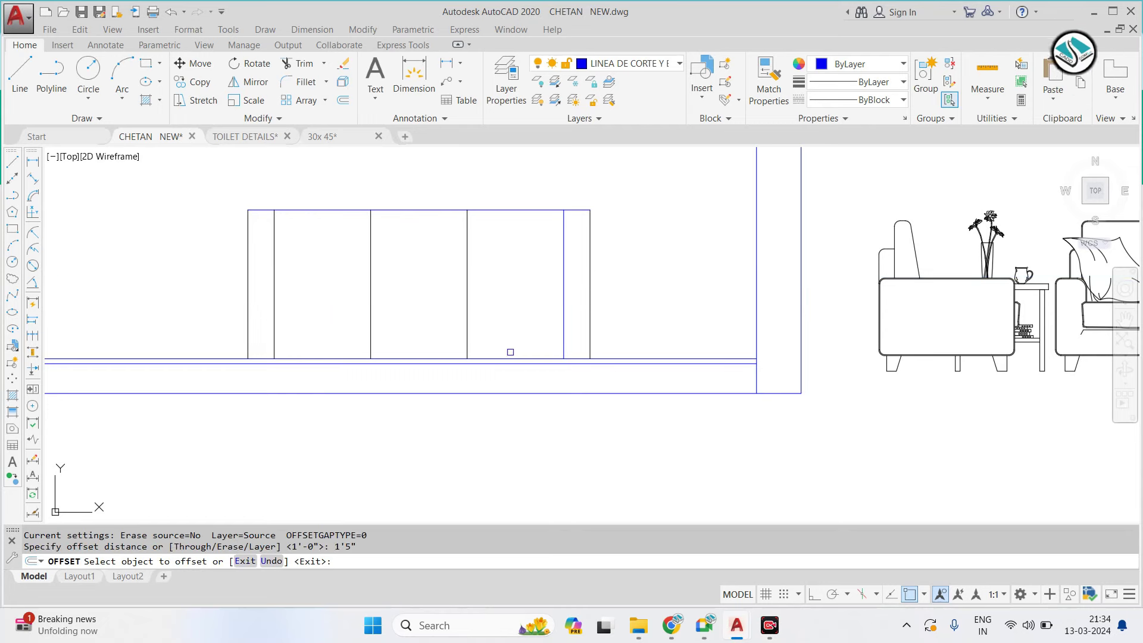
click(510, 360)
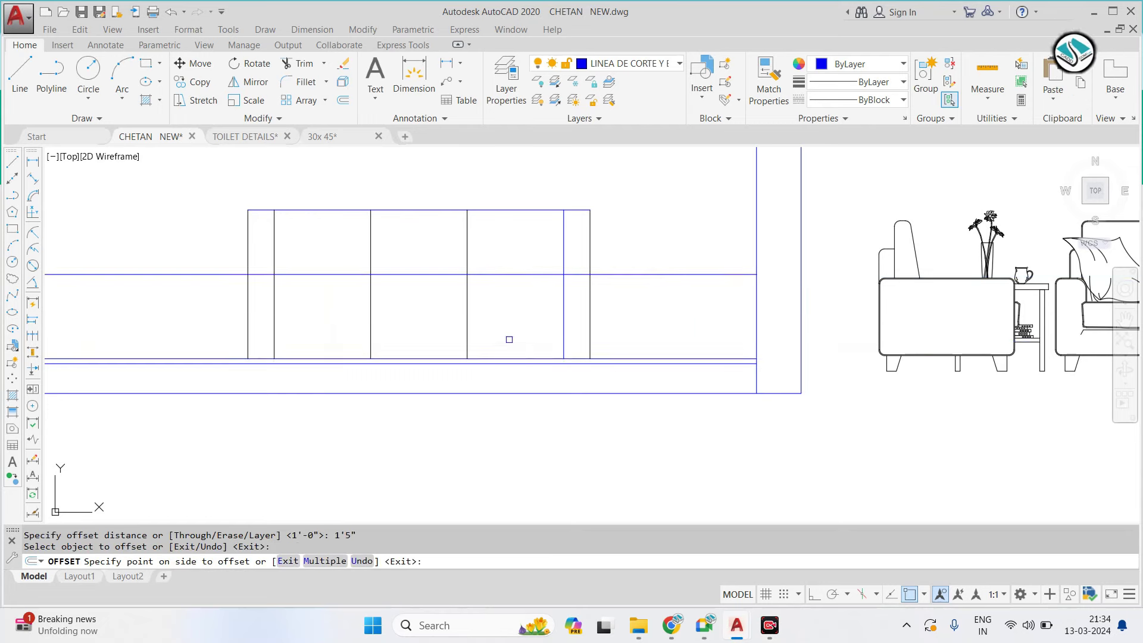
click(509, 339)
scroll(465, 340, down, 4)
key(Escape)
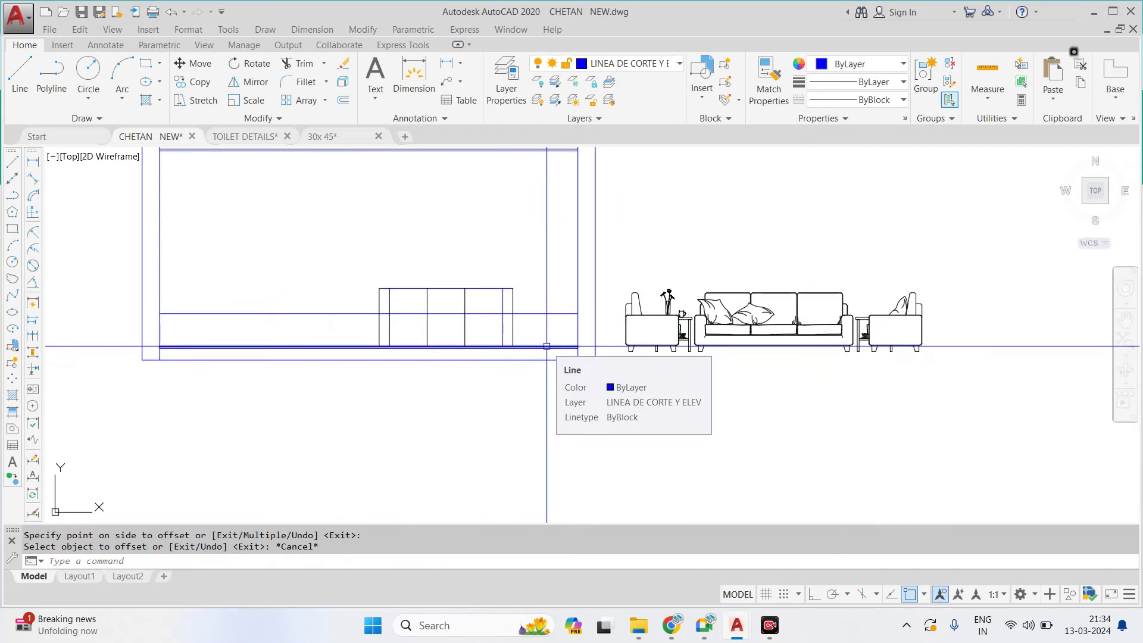
Erase the extra horizontal line
scroll(547, 346, up, 2)
click(554, 283)
click(540, 322)
text(e)
key(Return)
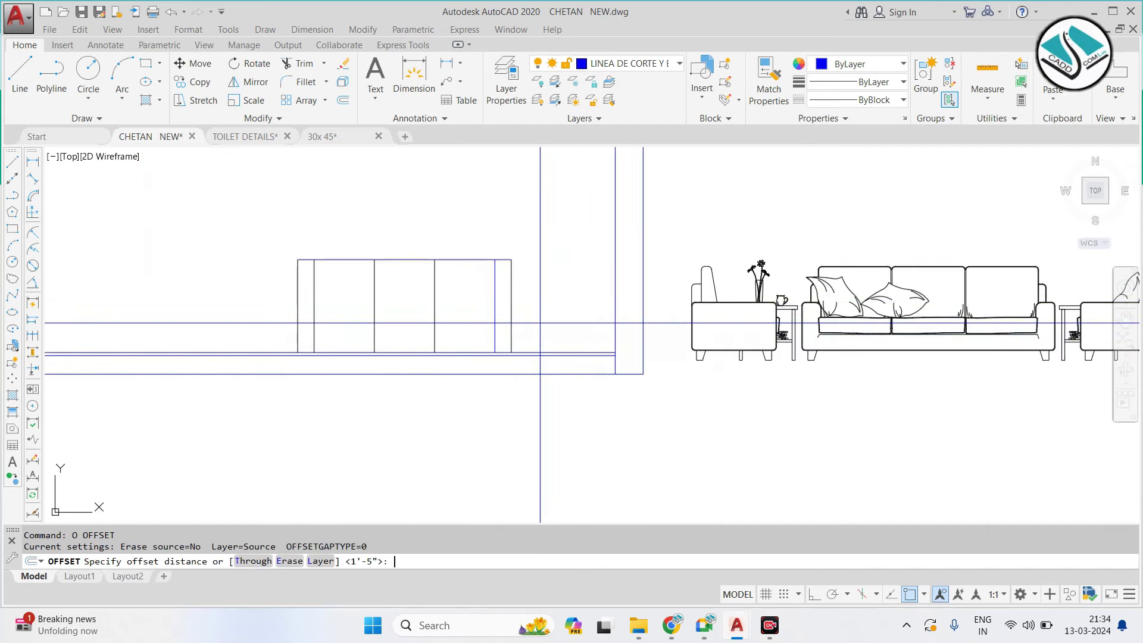
Offset a horizontal line by 9" across the elevation
text(9)
key(Return)
scroll(538, 322, up, 2)
click(556, 363)
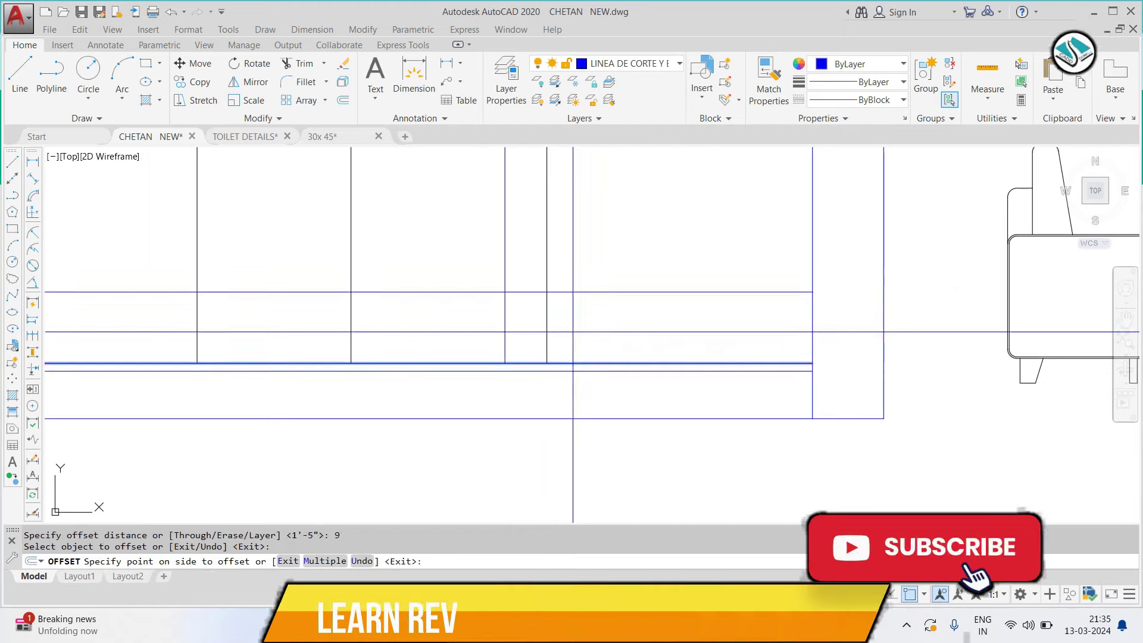
scroll(563, 334, down, 3)
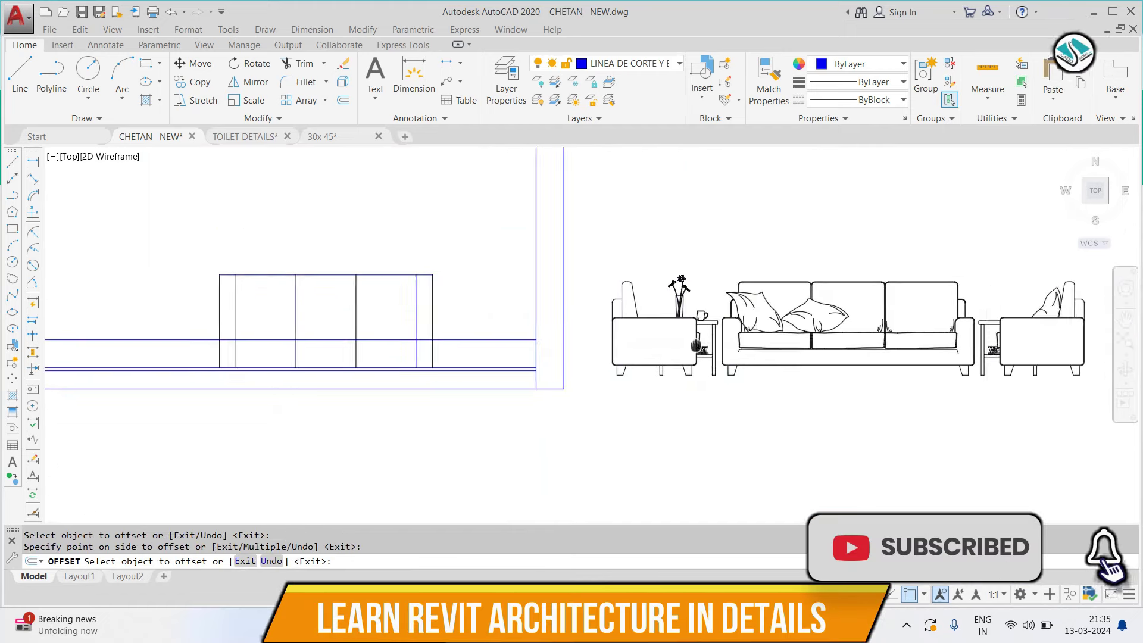
scroll(811, 352, up, 4)
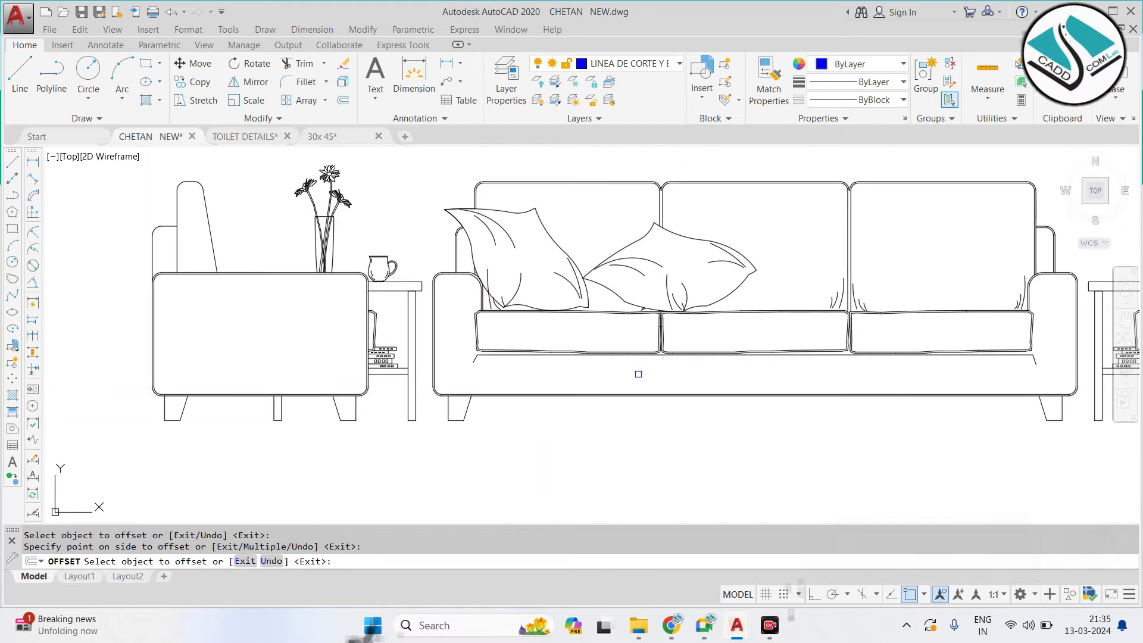
scroll(640, 374, down, 3)
key(Escape)
Erase the unwanted horizontal line
scroll(485, 324, up, 2)
click(485, 324)
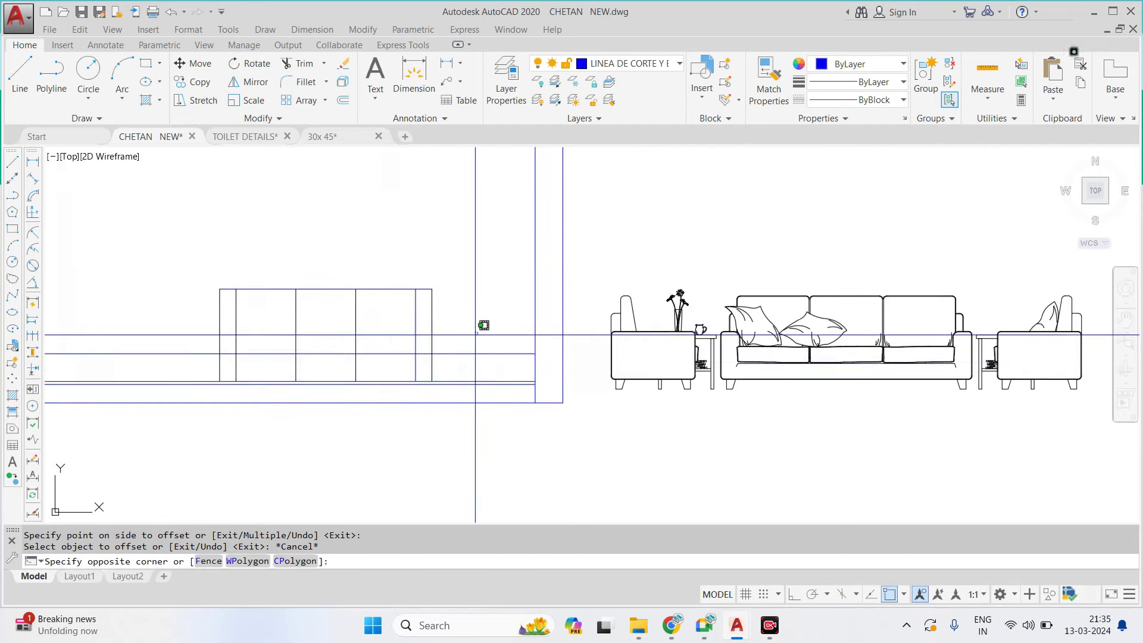
click(444, 357)
text(e)
key(Return)
key(Escape)
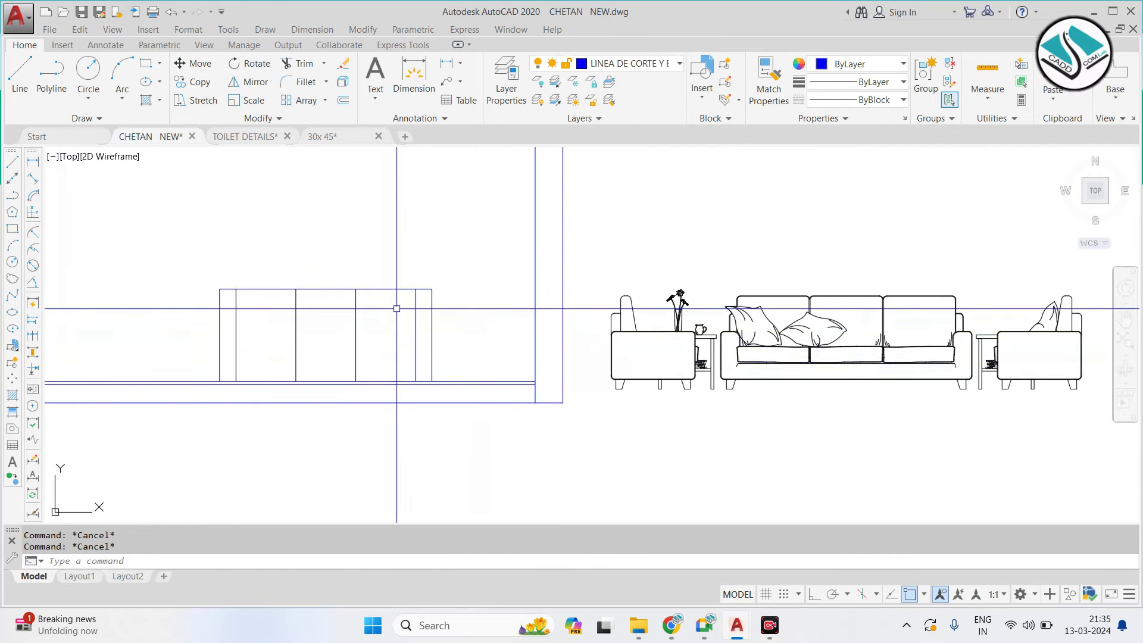
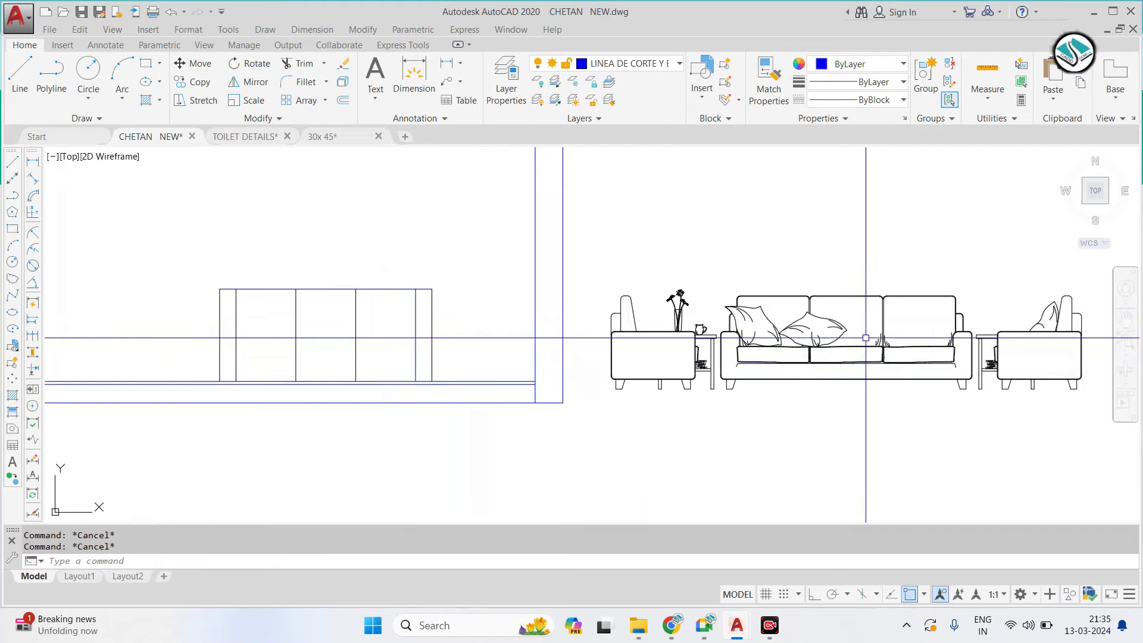
Window-select the sofa and attempt to move it, then cancel the selection
scroll(1011, 318, up, 4)
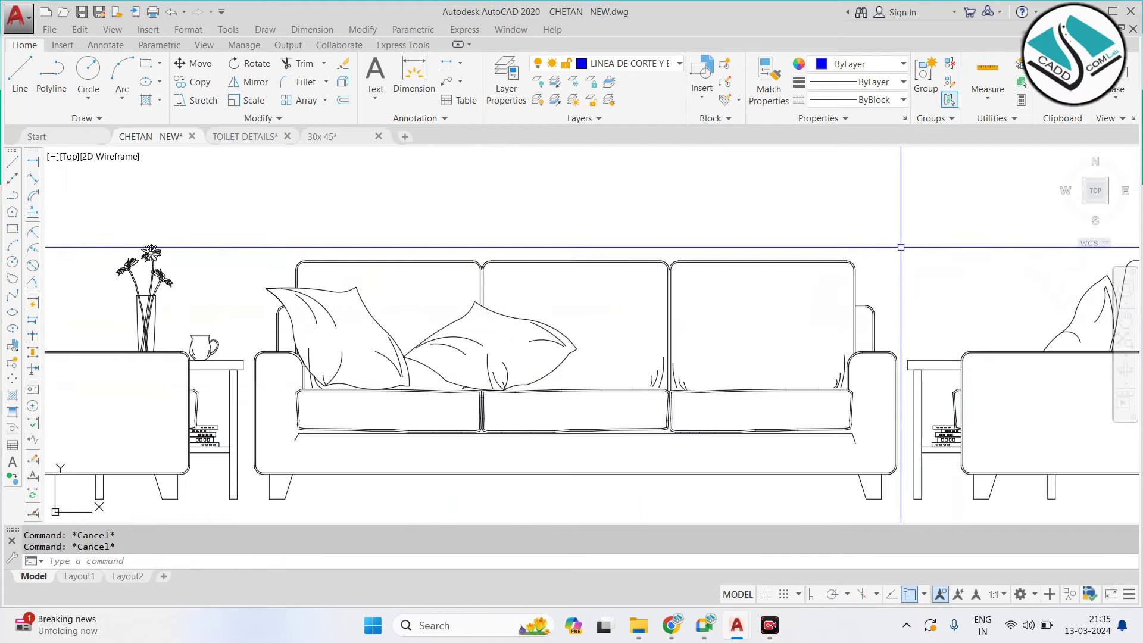
click(1042, 190)
click(396, 467)
scroll(435, 381, down, 2)
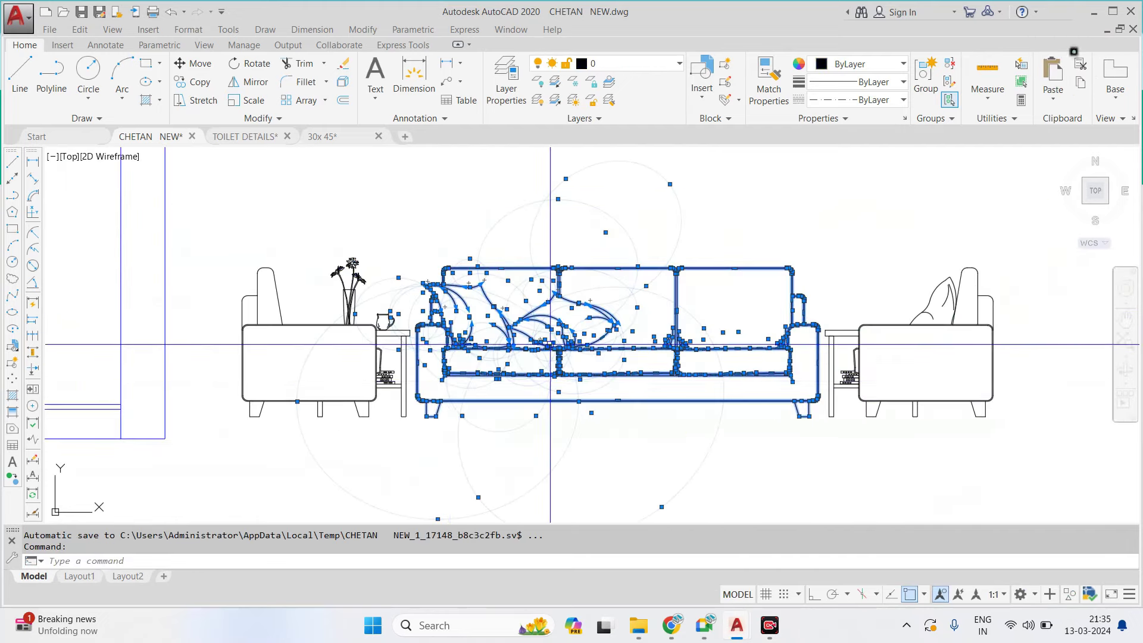
text(m)
key(Return)
click(558, 339)
scroll(558, 339, down, 2)
key(Escape)
click(564, 339)
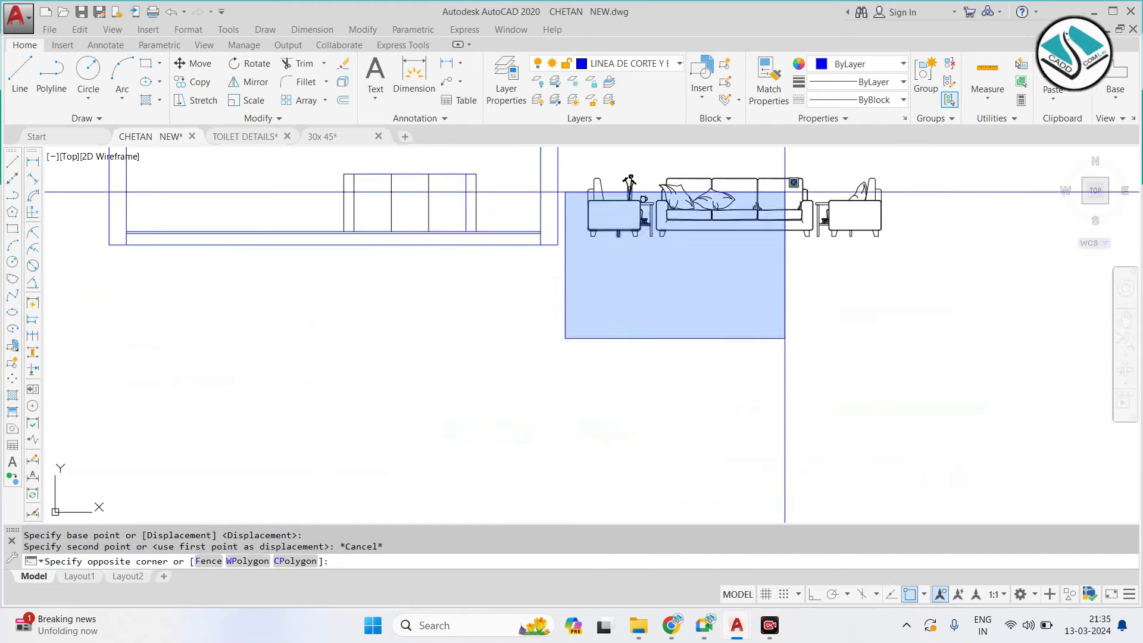
key(Escape)
scroll(806, 200, up, 4)
Crossing-select the sofa and start a MOVE from a base point, then cancel it
click(789, 163)
middle_drag(788, 163, 938, 136)
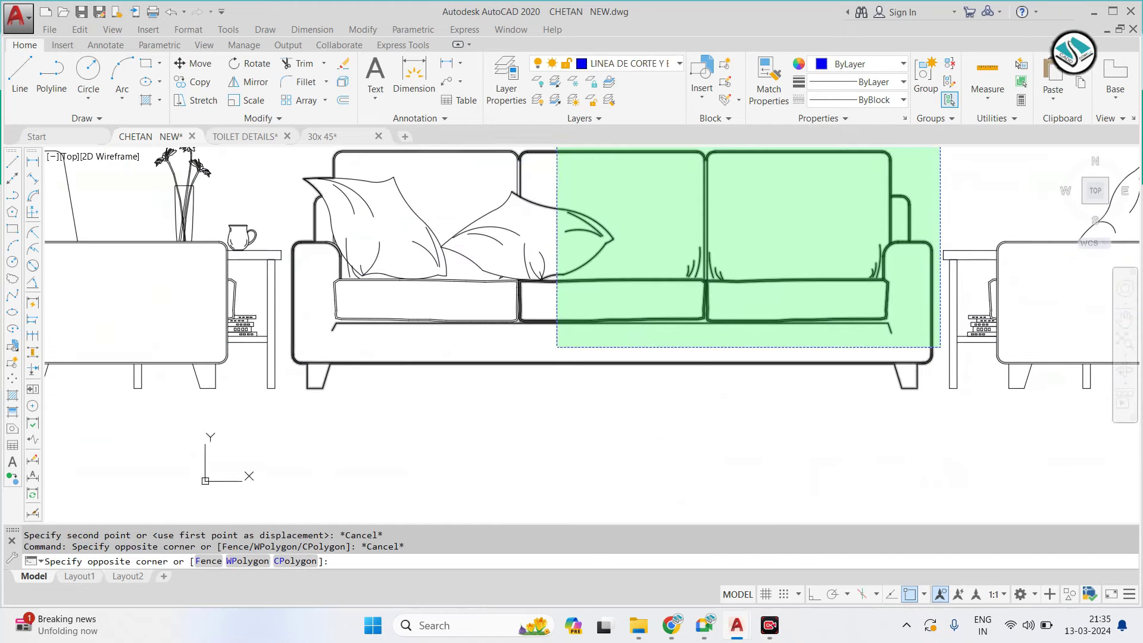
click(285, 443)
text(m)
key(Return)
click(413, 375)
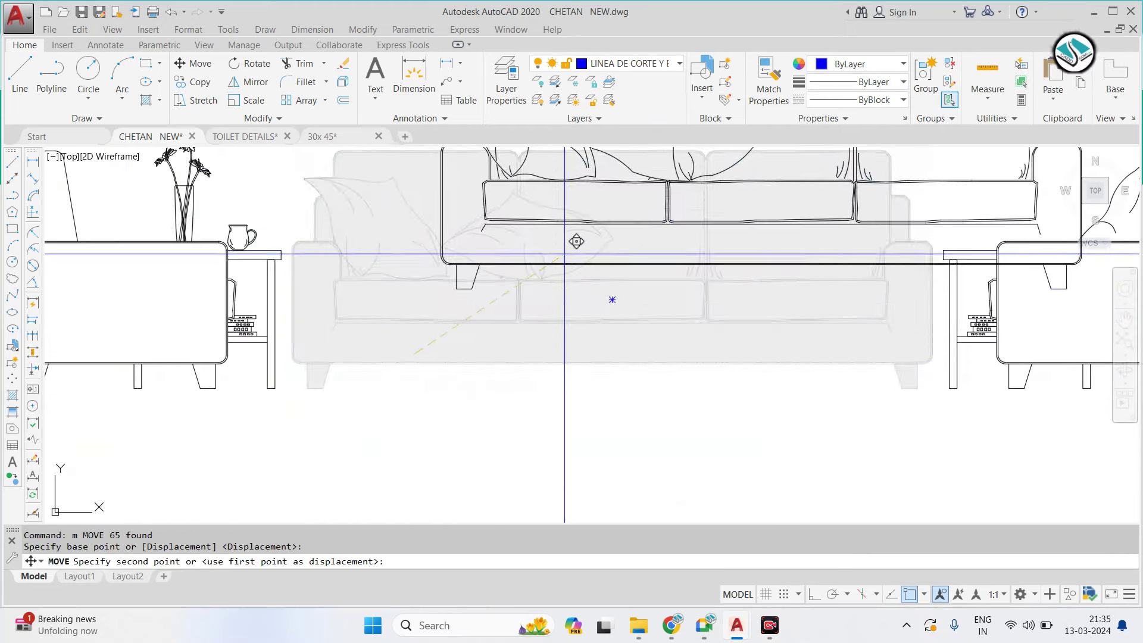
scroll(419, 407, down, 5)
key(Escape)
Copy the rectangular outline lines to a spot beside the sofa on the same baseline
scroll(418, 407, up, 3)
click(625, 199)
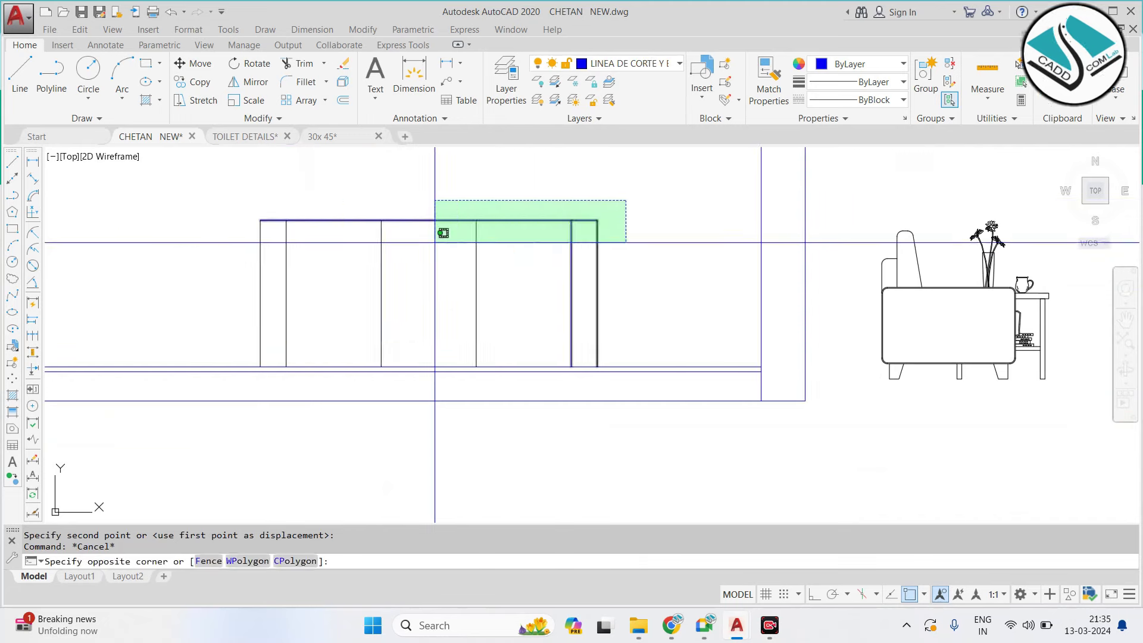
click(442, 232)
key(Return)
scroll(417, 274, down, 4)
click(417, 274)
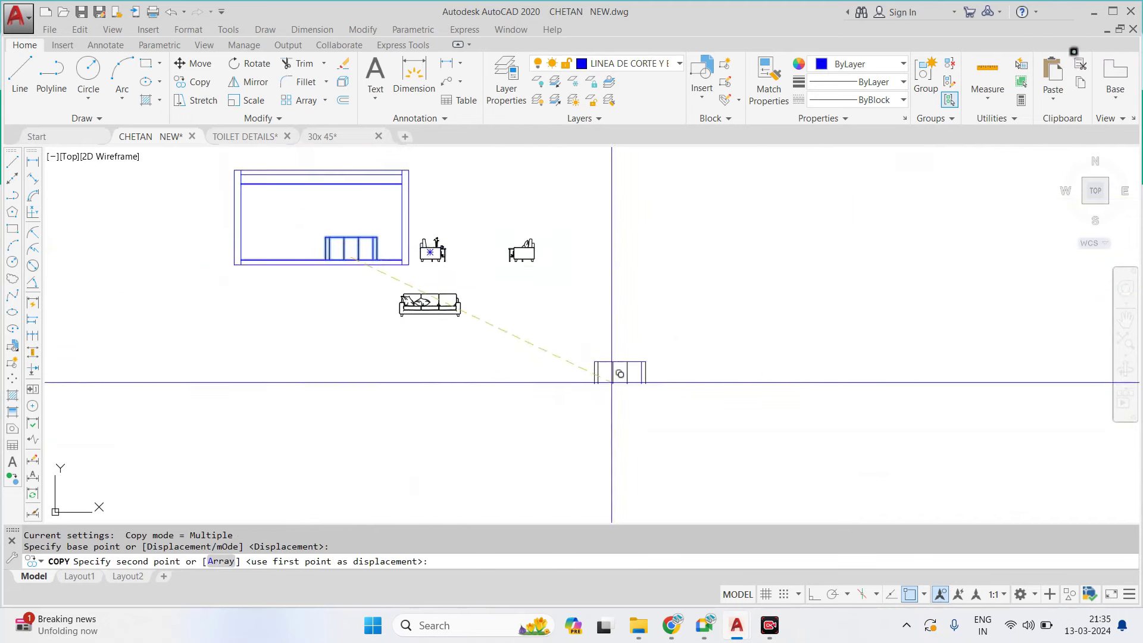
scroll(565, 301, up, 3)
click(566, 300)
key(Escape)
scroll(566, 301, up, 2)
scroll(595, 334, up, 2)
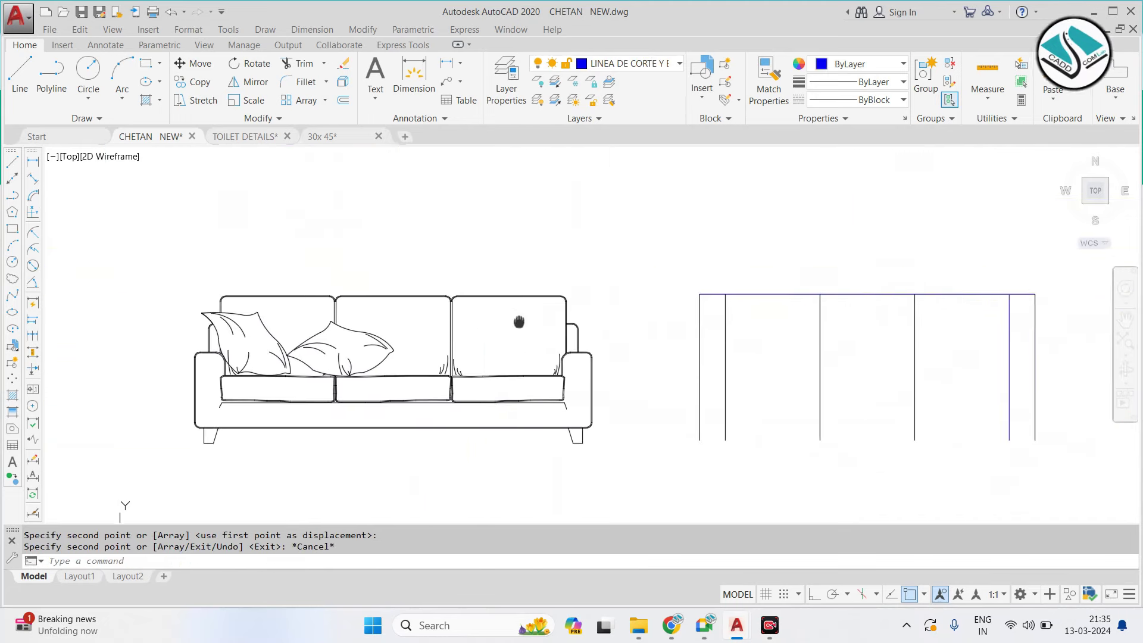
scroll(638, 383, down, 3)
scroll(629, 380, up, 5)
scroll(628, 379, down, 3)
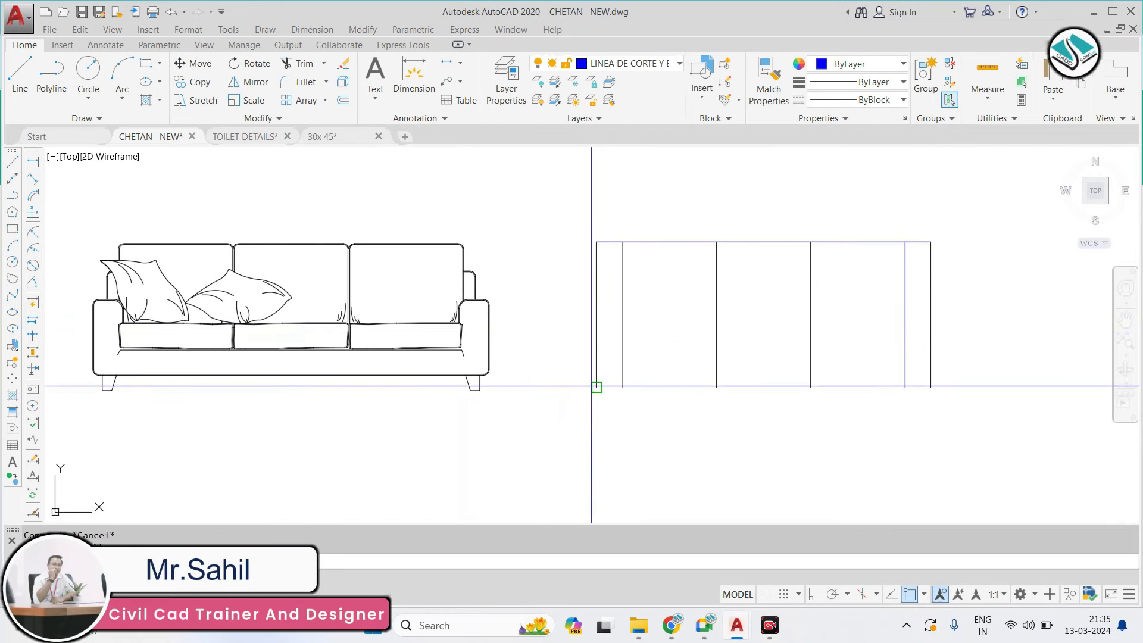
Select the sofa and start scaling it about its left-edge midpoint
click(931, 387)
key(Escape)
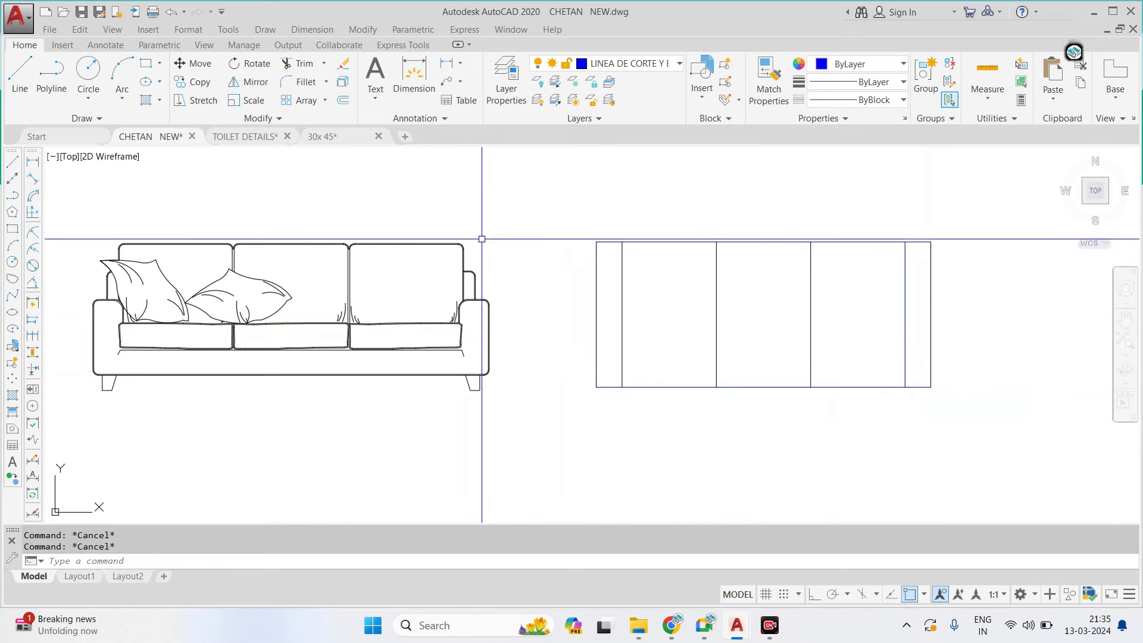
middle_drag(484, 232, 553, 234)
click(616, 207)
click(74, 428)
text(s)
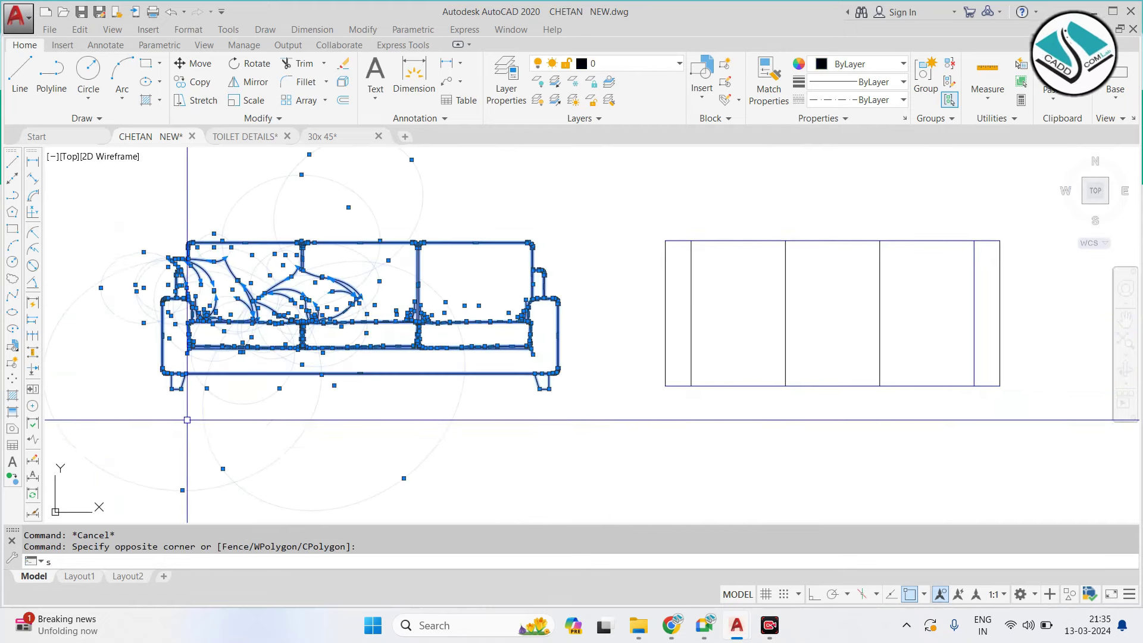
text(c)
key(Return)
scroll(189, 333, up, 2)
click(277, 338)
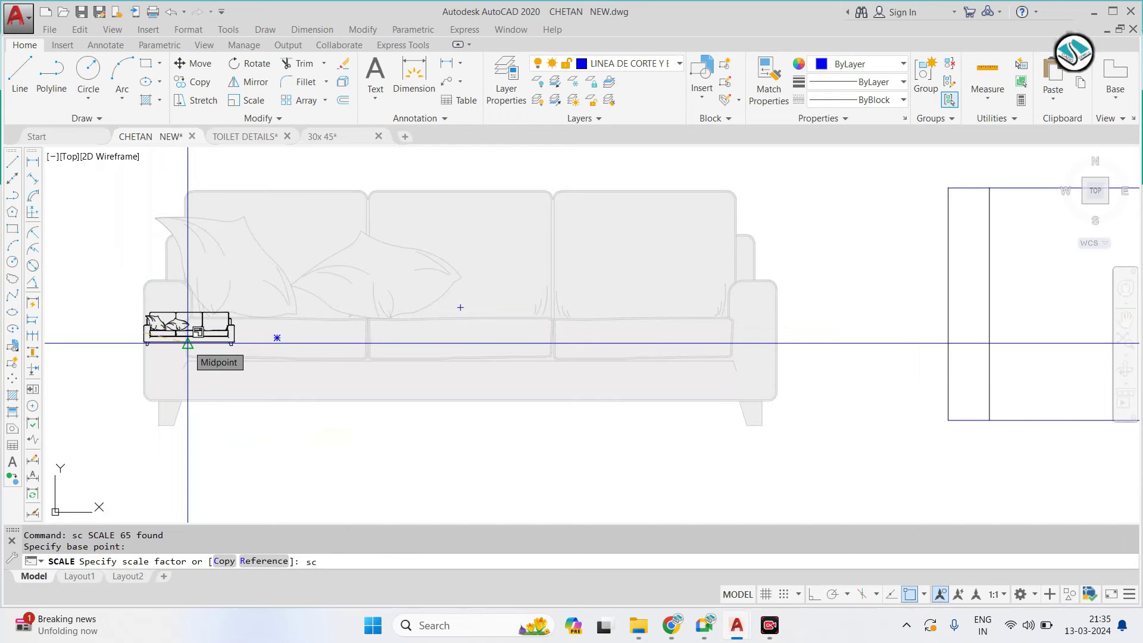
Scale by Reference: map the sofa's full width onto the rectangle's left-to-right width
key(BackSpace)
text(r)
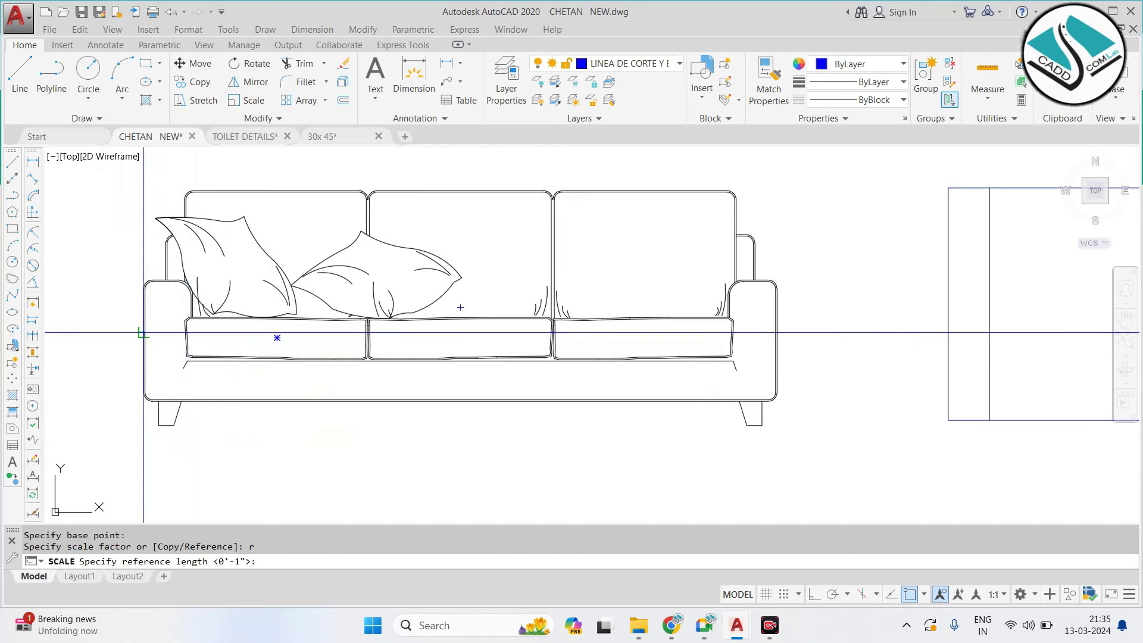
click(144, 332)
click(776, 332)
text(p)
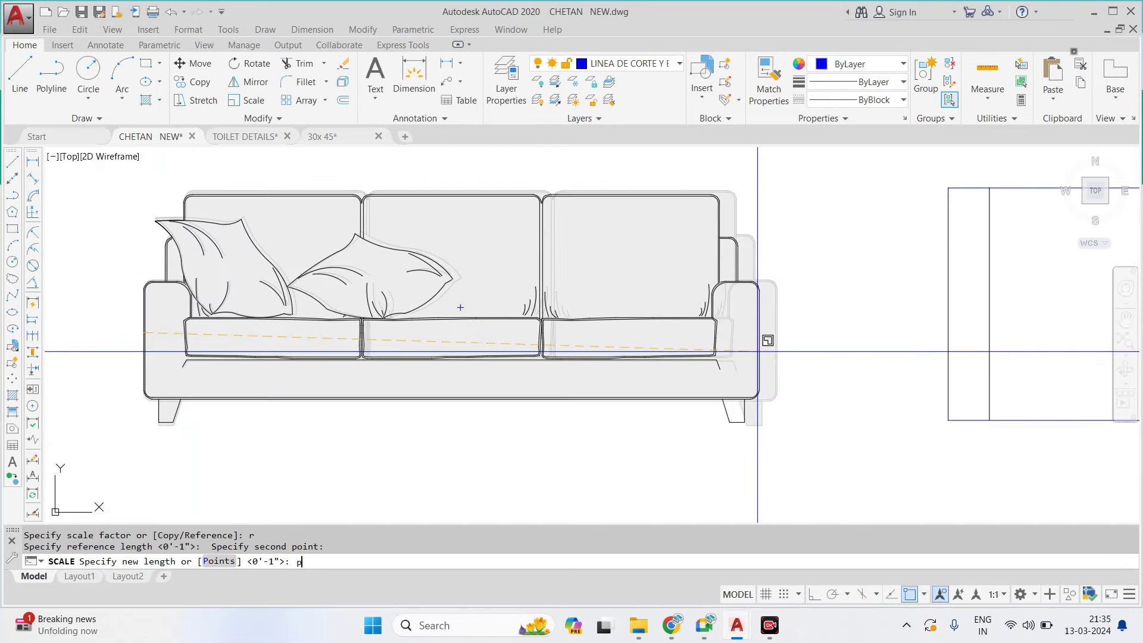
key(Return)
scroll(518, 351, down, 3)
scroll(619, 339, up, 2)
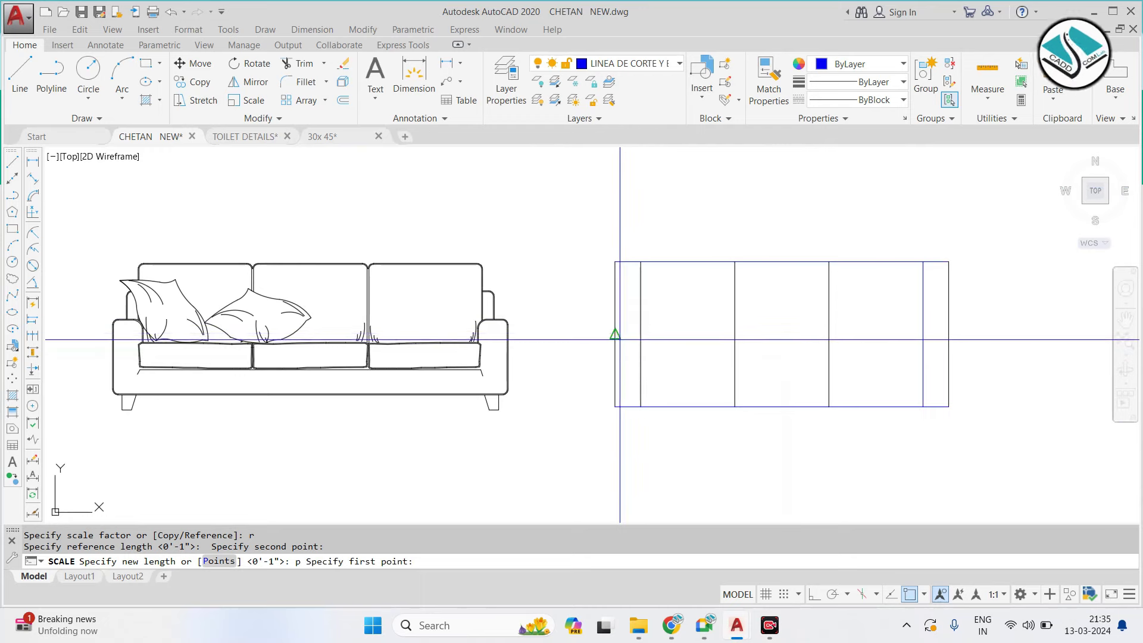
click(615, 334)
click(949, 334)
key(Escape)
Reselect the resized sofa with a selection window
scroll(462, 286, down, 2)
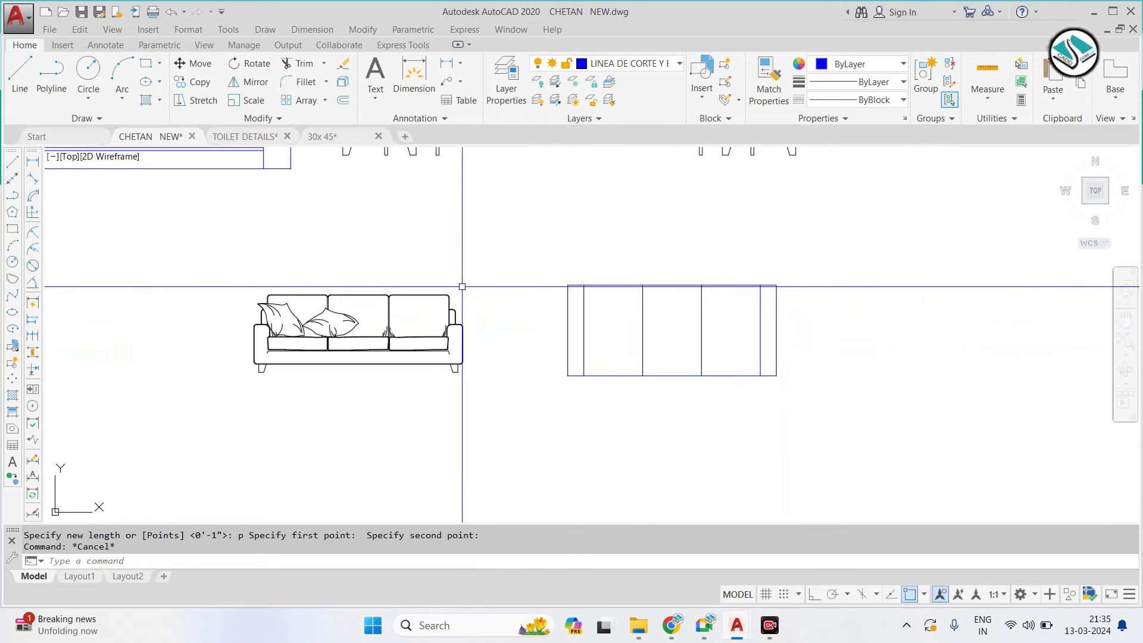
scroll(476, 280, up, 2)
click(523, 266)
click(413, 334)
Move the sofa from its right-edge midpoint over onto the rectangular outline
text(m)
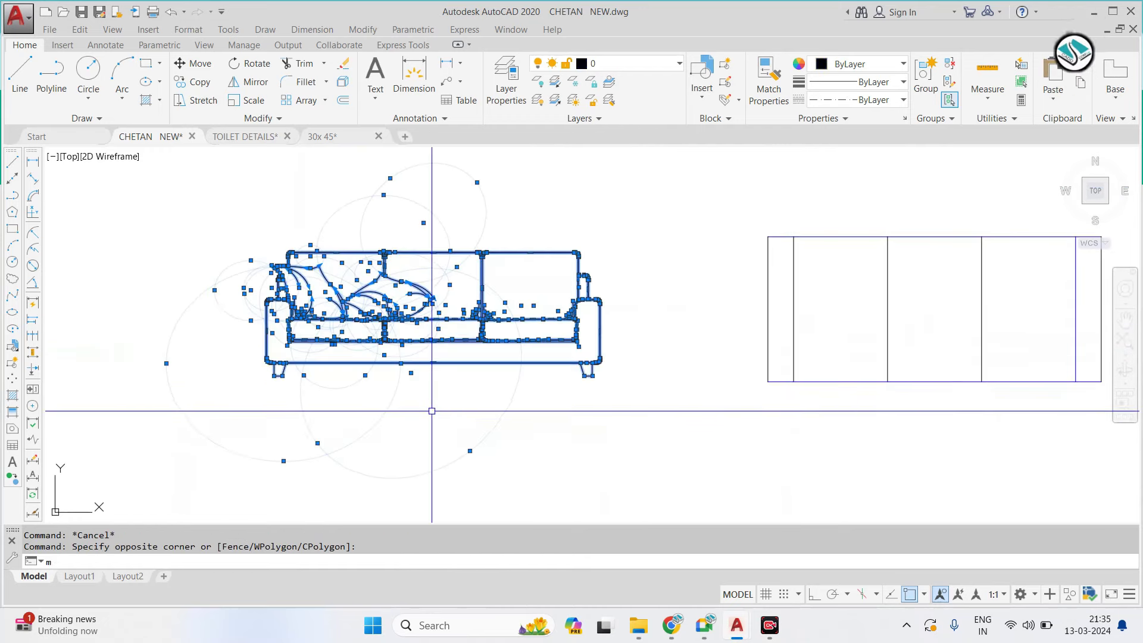
key(Return)
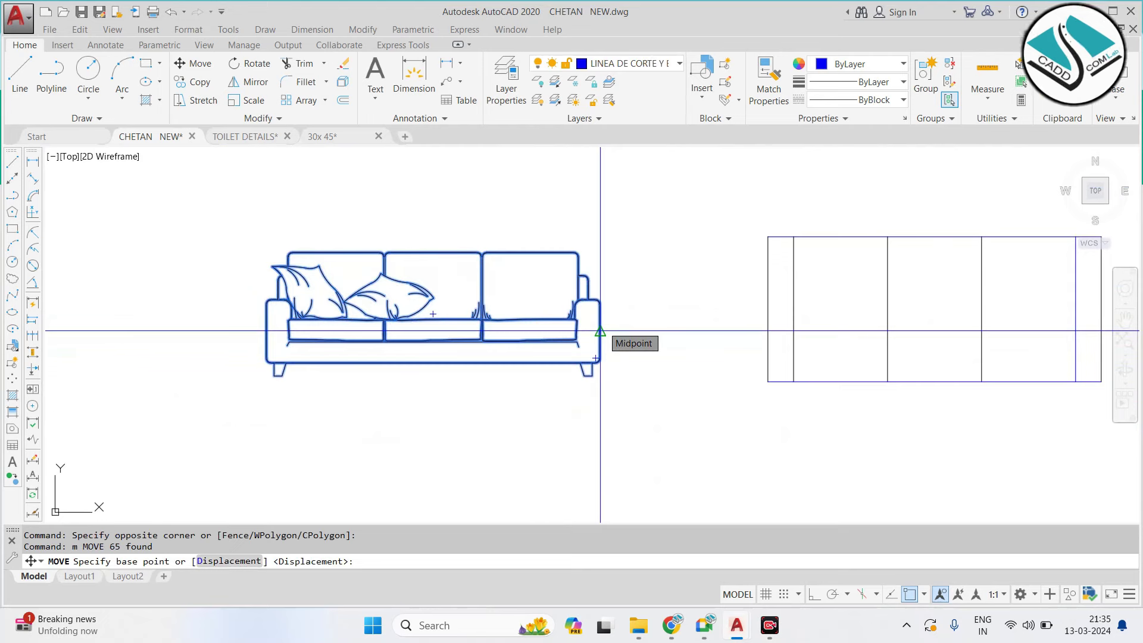
click(600, 331)
middle_drag(727, 311, 522, 324)
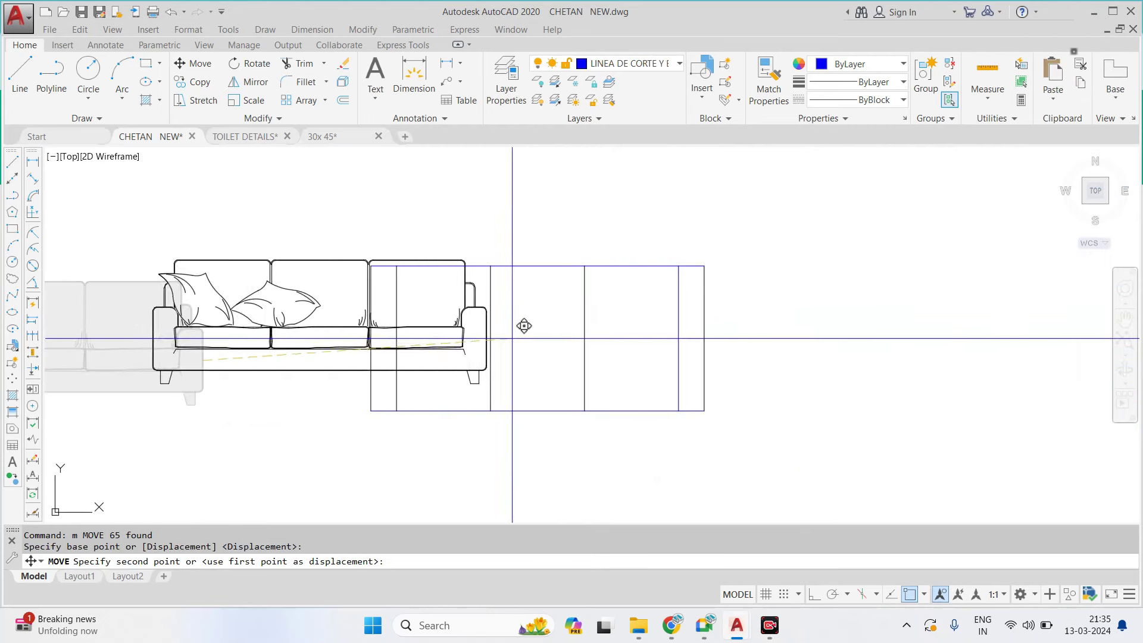
click(704, 359)
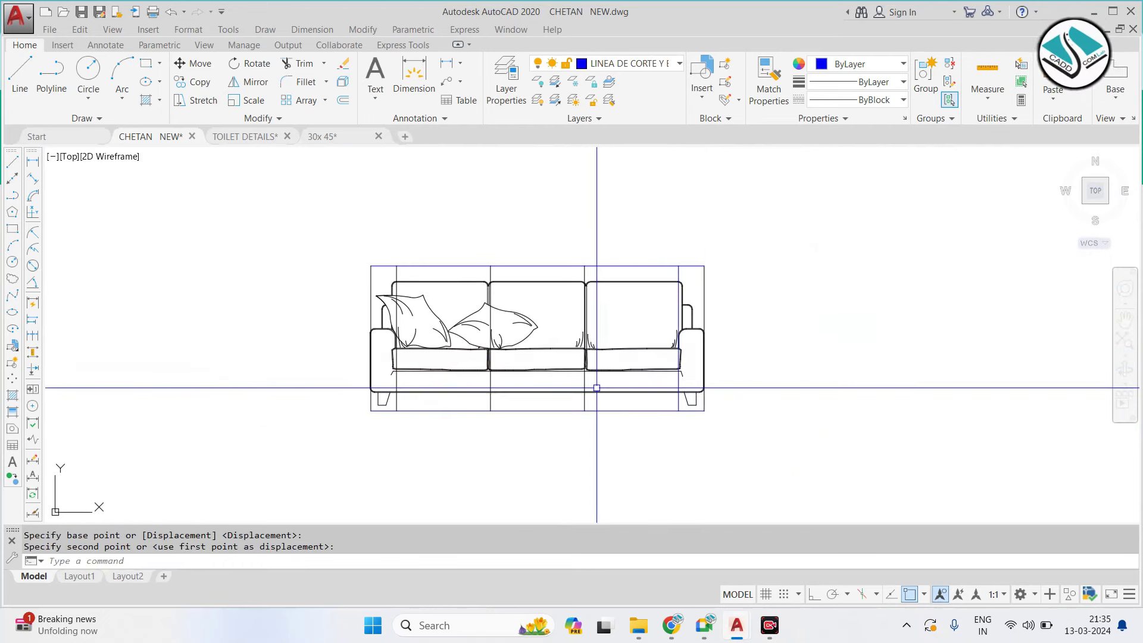
key(Escape)
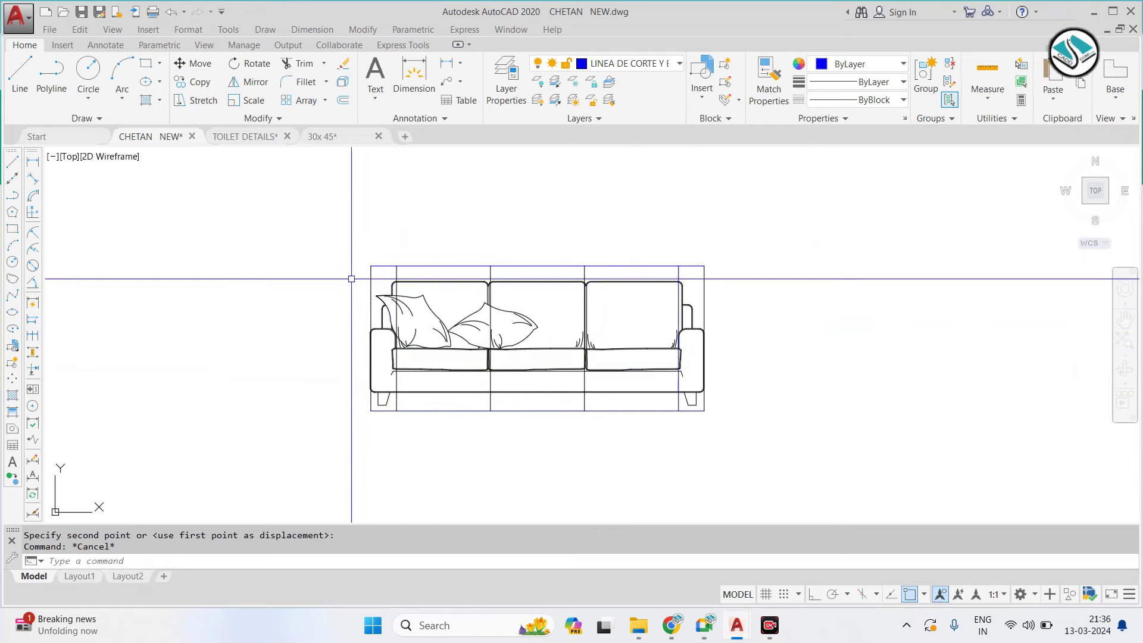
Move the sofa again so its leg bottoms align with the outline's bottom edge
click(351, 278)
click(807, 402)
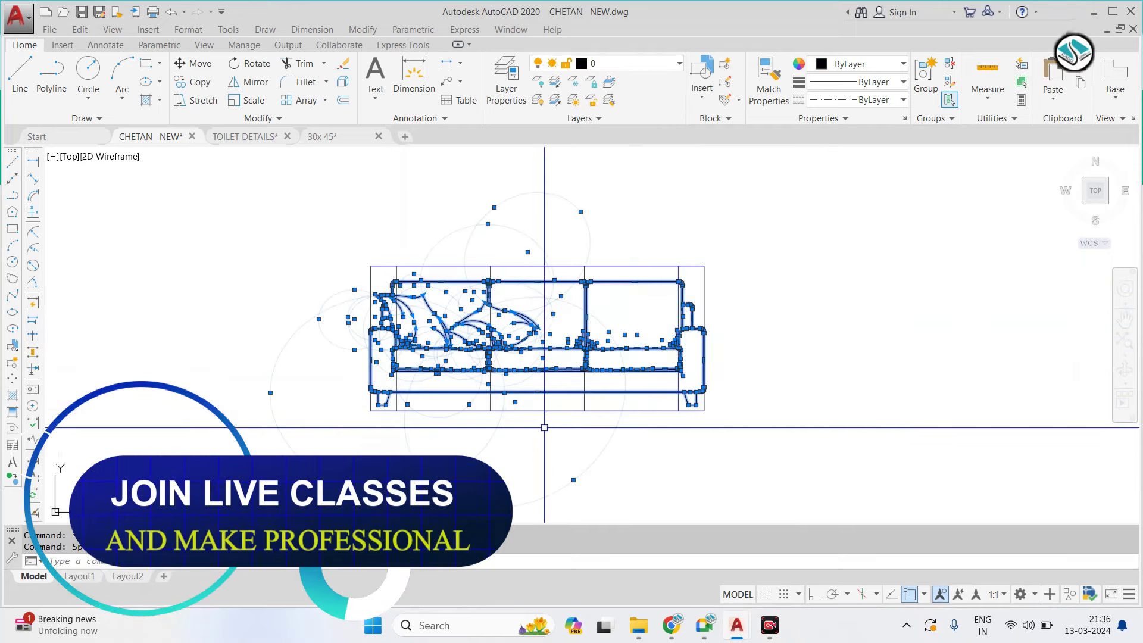
scroll(564, 422, up, 3)
scroll(565, 423, up, 1)
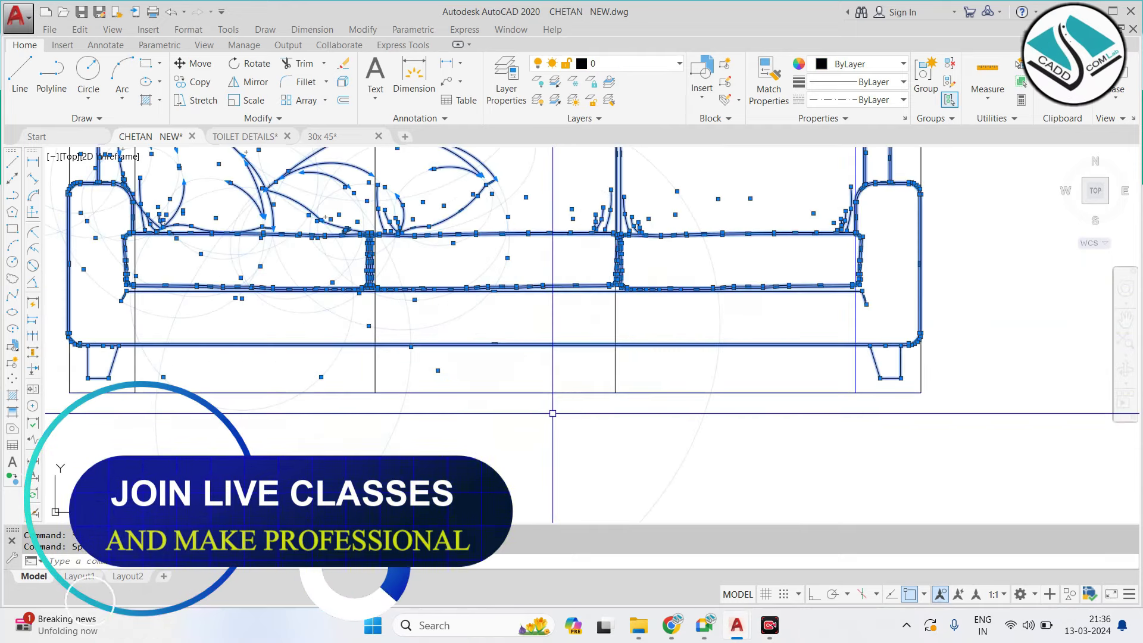
text(m)
key(Return)
scroll(208, 375, up, 2)
scroll(205, 363, up, 3)
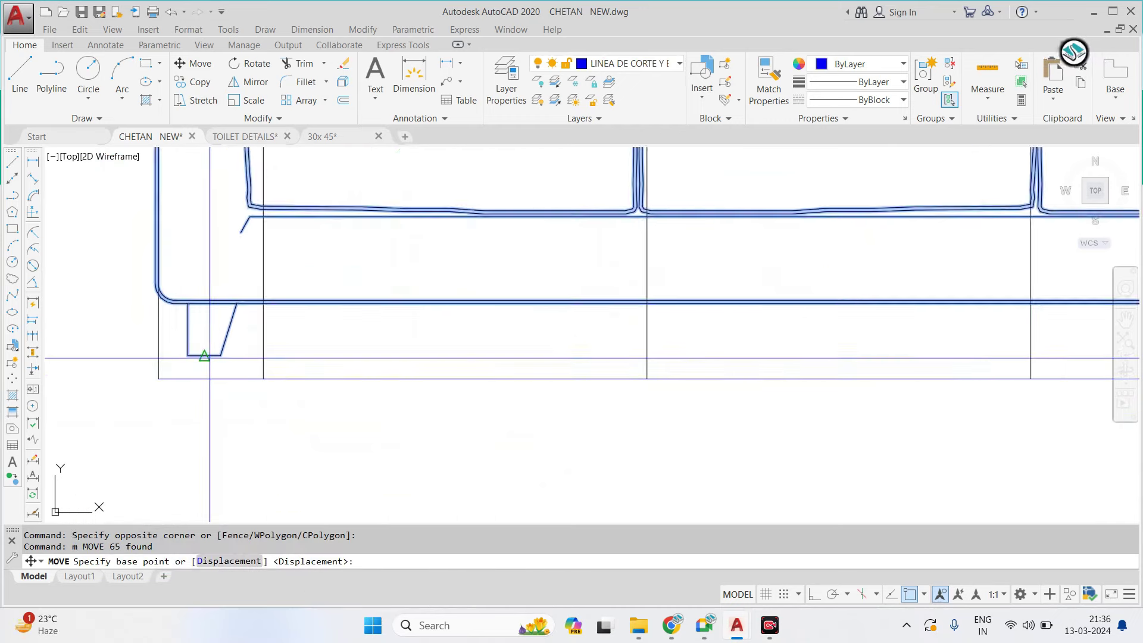
click(204, 356)
click(337, 389)
scroll(670, 277, down, 5)
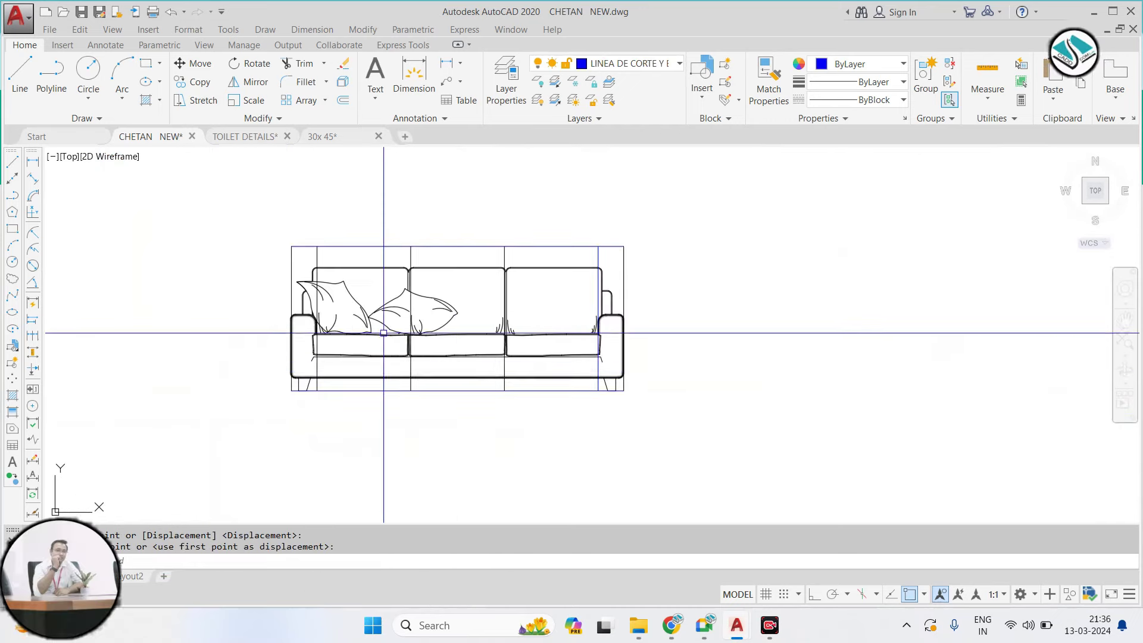
scroll(661, 271, up, 2)
middle_drag(657, 248, 855, 298)
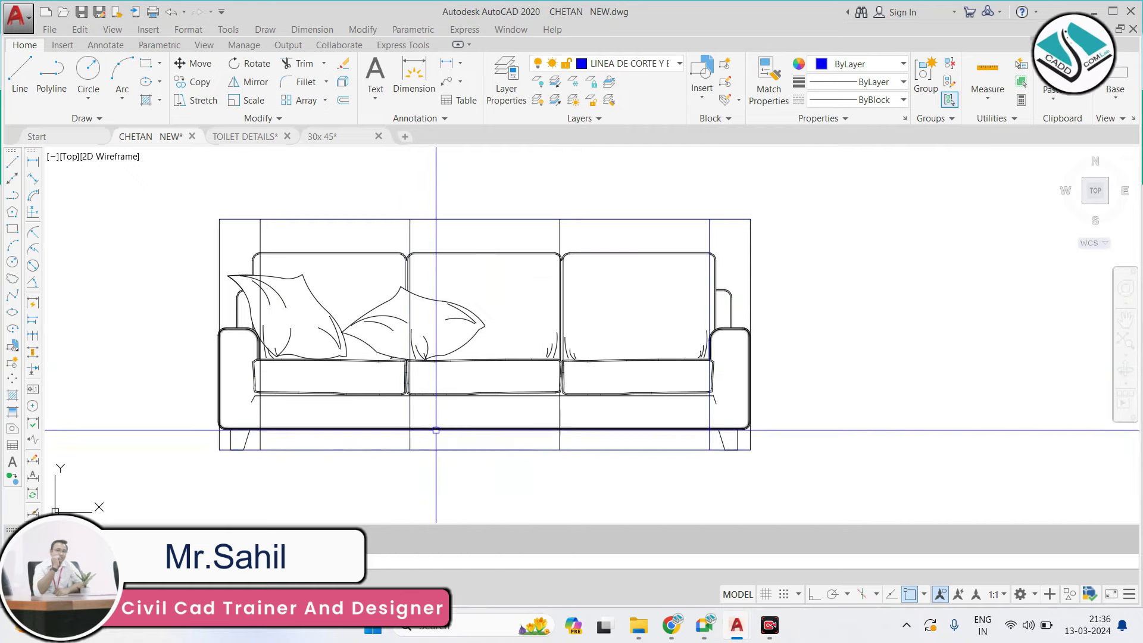
Erase the seven vertical outline lines with a crossing selection
click(831, 180)
click(182, 181)
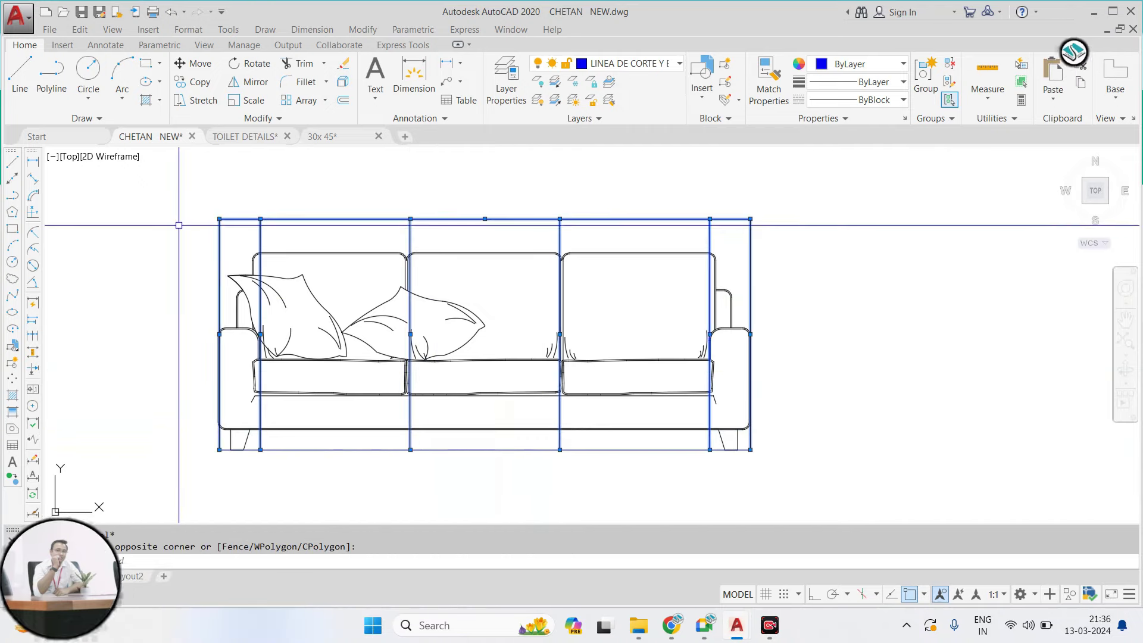
text(e)
key(Return)
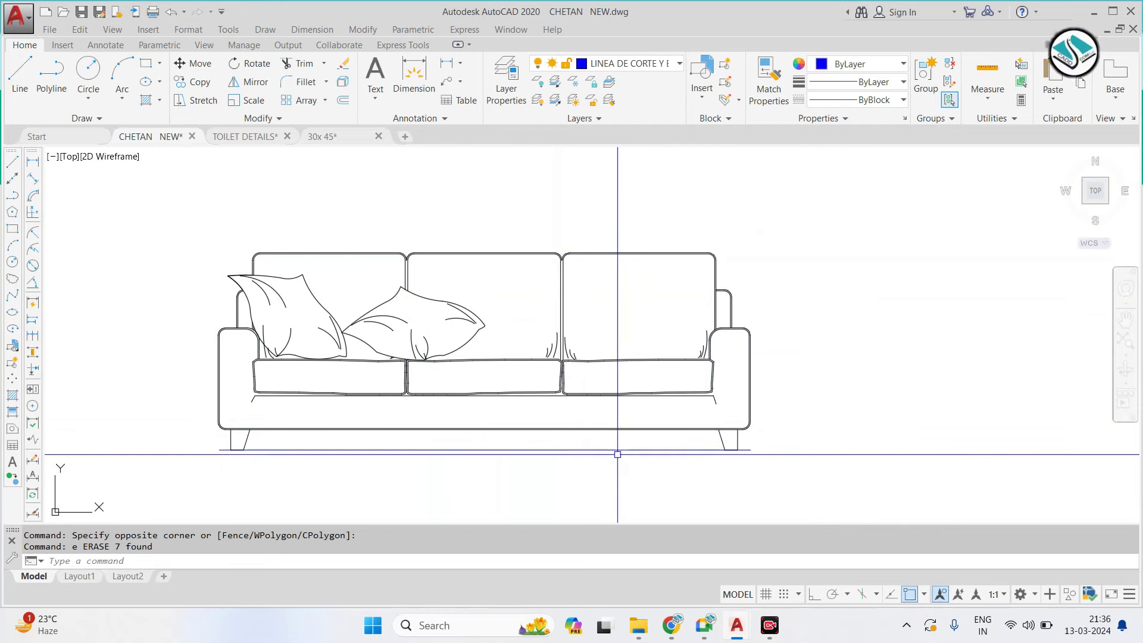
Erase the floor line running under the sofa
click(604, 450)
text(e)
key(Return)
key(Escape)
scroll(592, 339, down, 3)
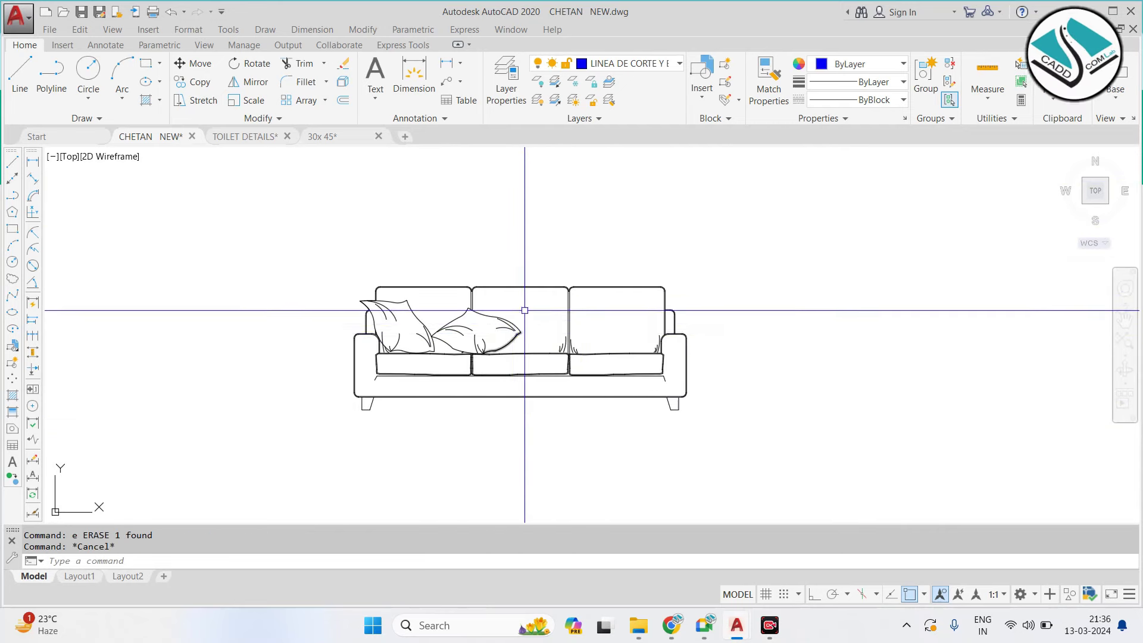
scroll(525, 310, up, 4)
Try measuring across the sofa top with linear dimensions, cancelling each attempt
click(312, 29)
click(326, 69)
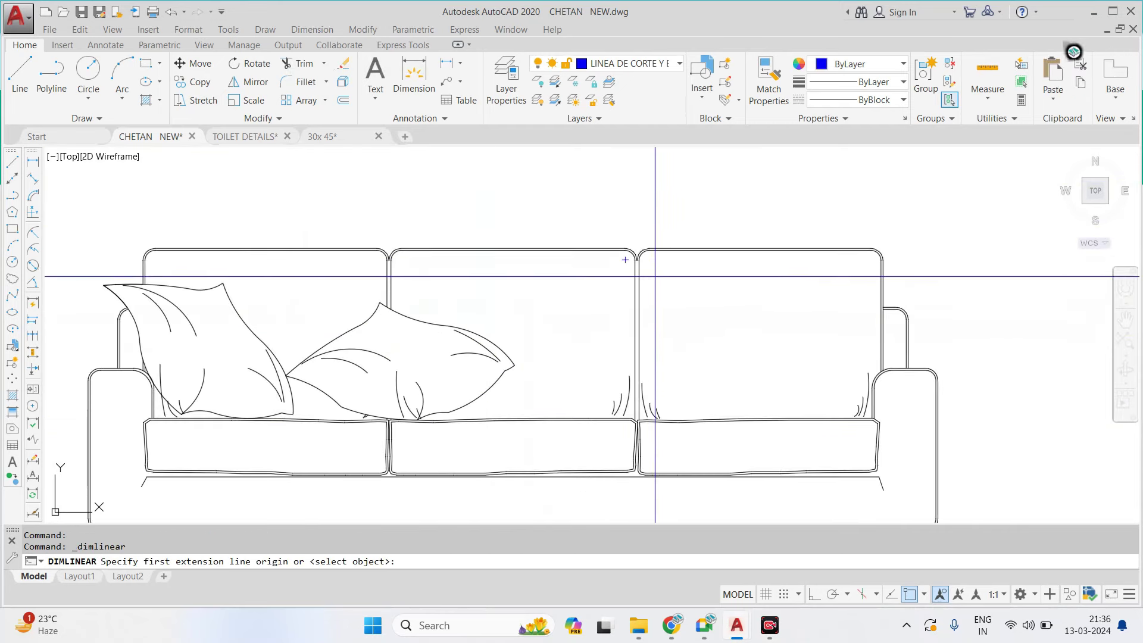
click(874, 289)
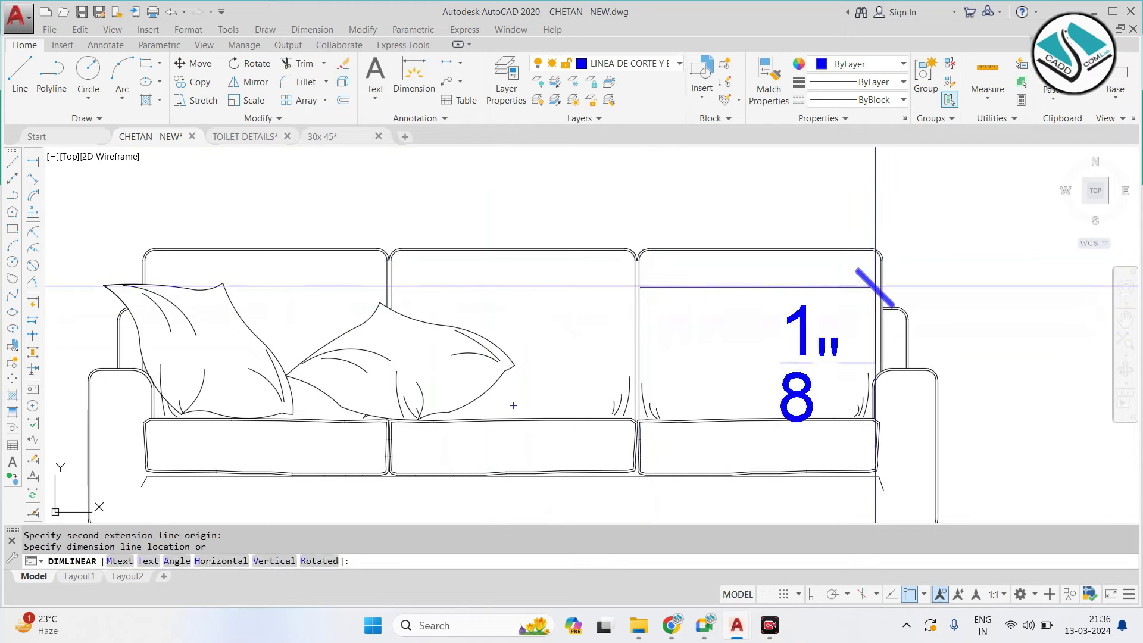
key(Escape)
key(Return)
click(638, 289)
click(390, 292)
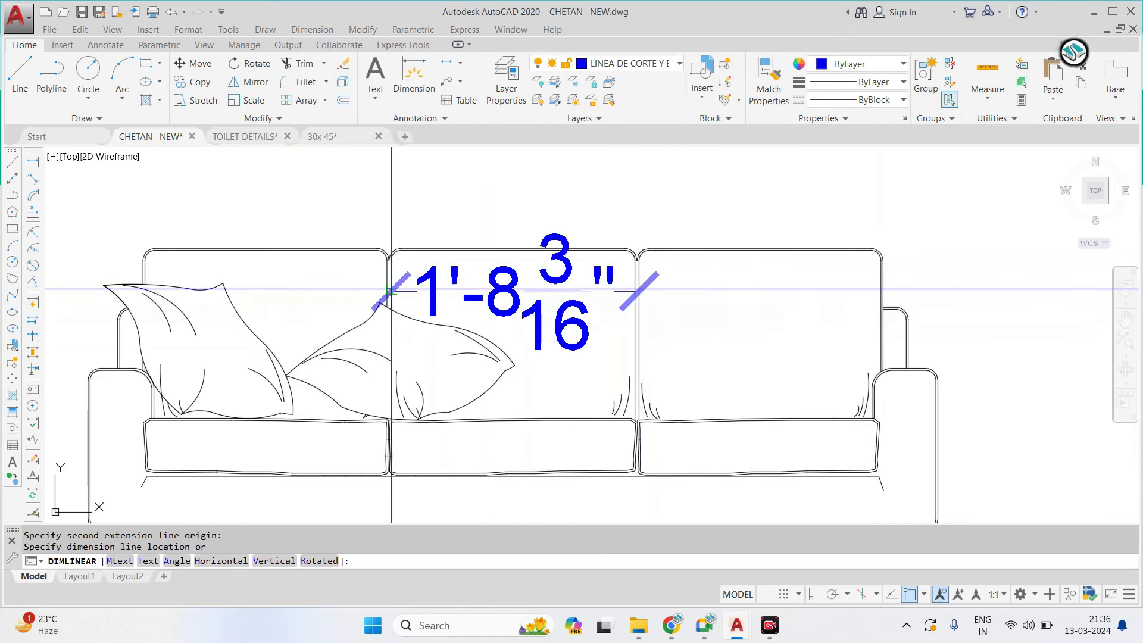
key(Escape)
key(Return)
Start one more sofa dimension and abandon it unfinished
click(390, 292)
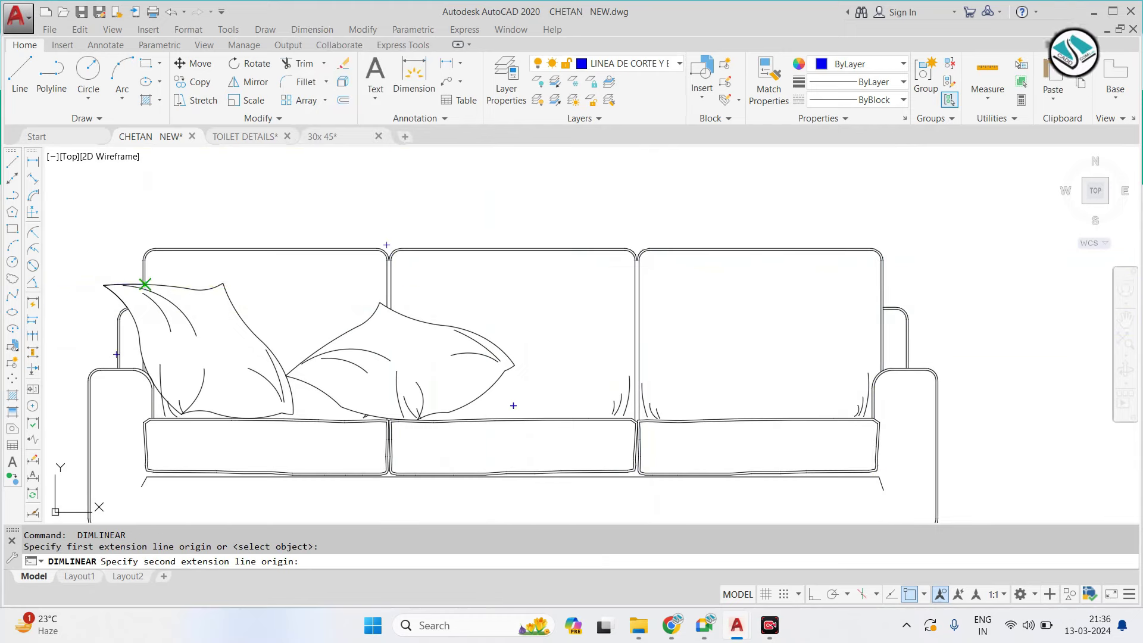
click(145, 283)
scroll(595, 281, down, 6)
scroll(612, 281, up, 2)
key(Escape)
Move the sofa from its bottom corner onto the elevation's floor corner
click(791, 228)
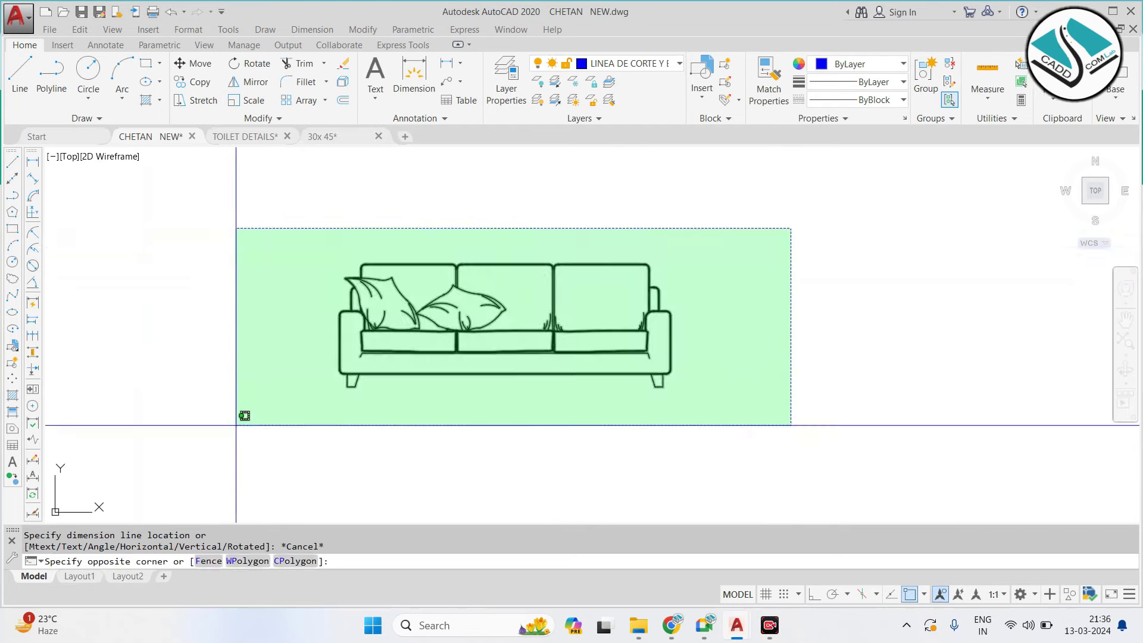
click(244, 415)
text(m)
key(Return)
scroll(685, 390, up, 3)
click(564, 388)
scroll(565, 388, down, 5)
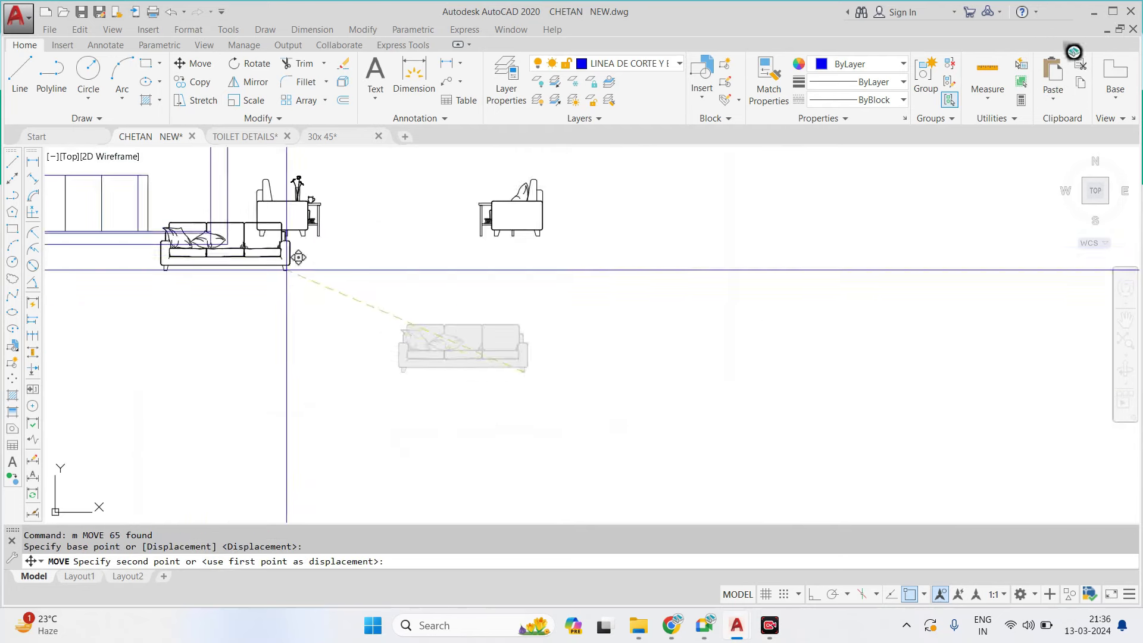
scroll(464, 297, up, 5)
middle_drag(393, 316, 384, 432)
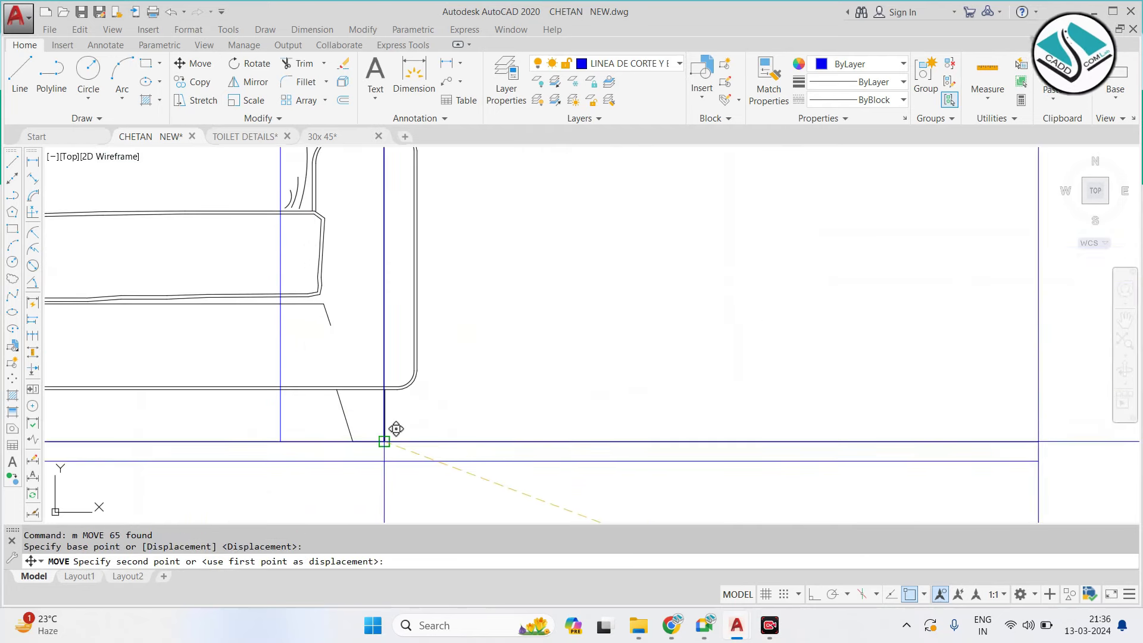
click(383, 433)
scroll(417, 417, down, 5)
middle_drag(476, 387, 564, 335)
Erase the six lines above the sofa and one remaining stray line
click(660, 188)
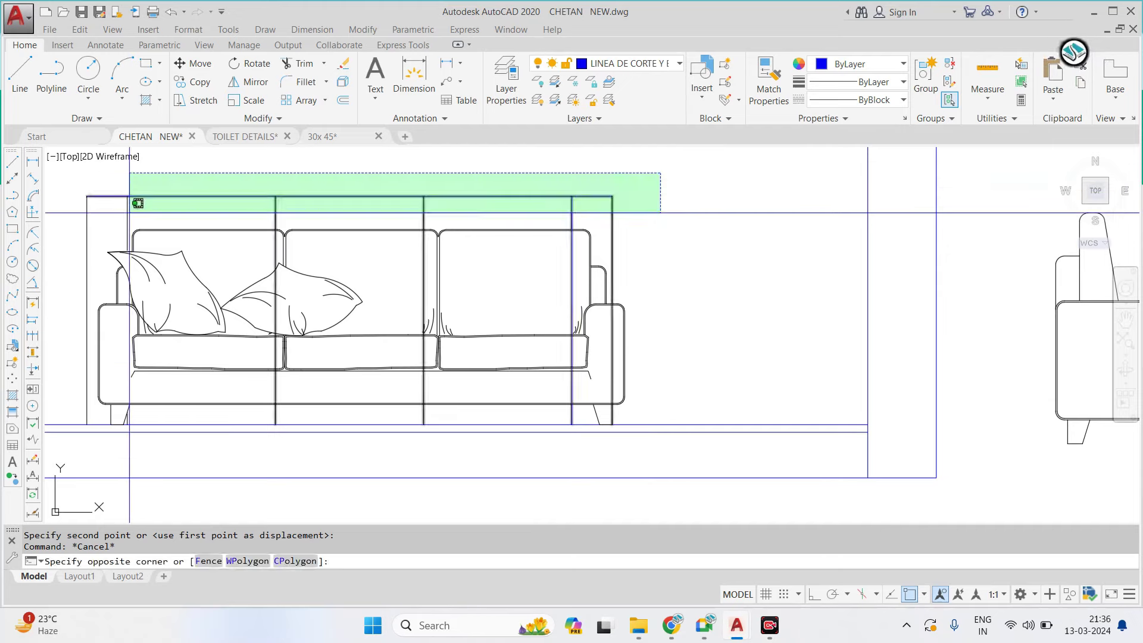
click(110, 207)
text(e)
key(Return)
key(Escape)
click(108, 201)
click(462, 321)
text(e)
key(Return)
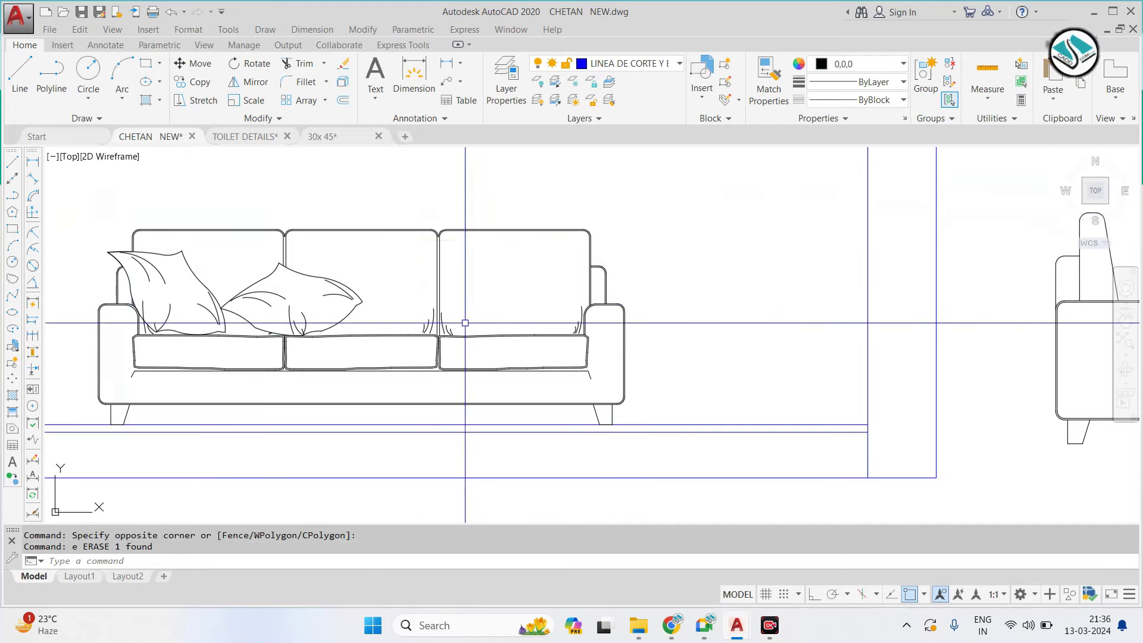
key(Escape)
scroll(462, 321, down, 5)
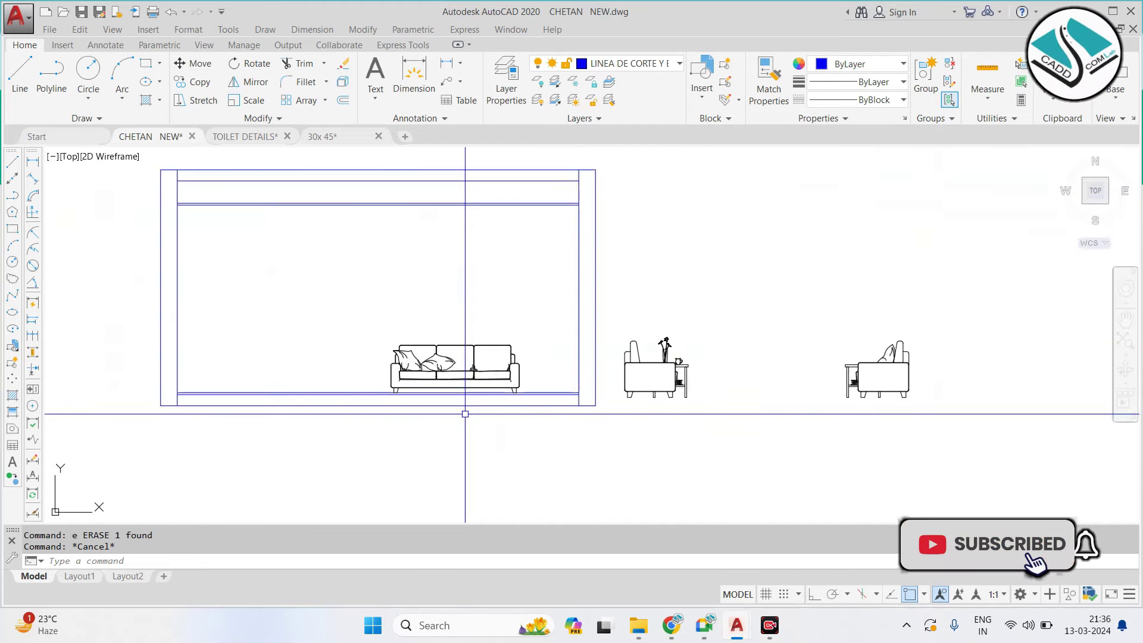
scroll(465, 414, up, 4)
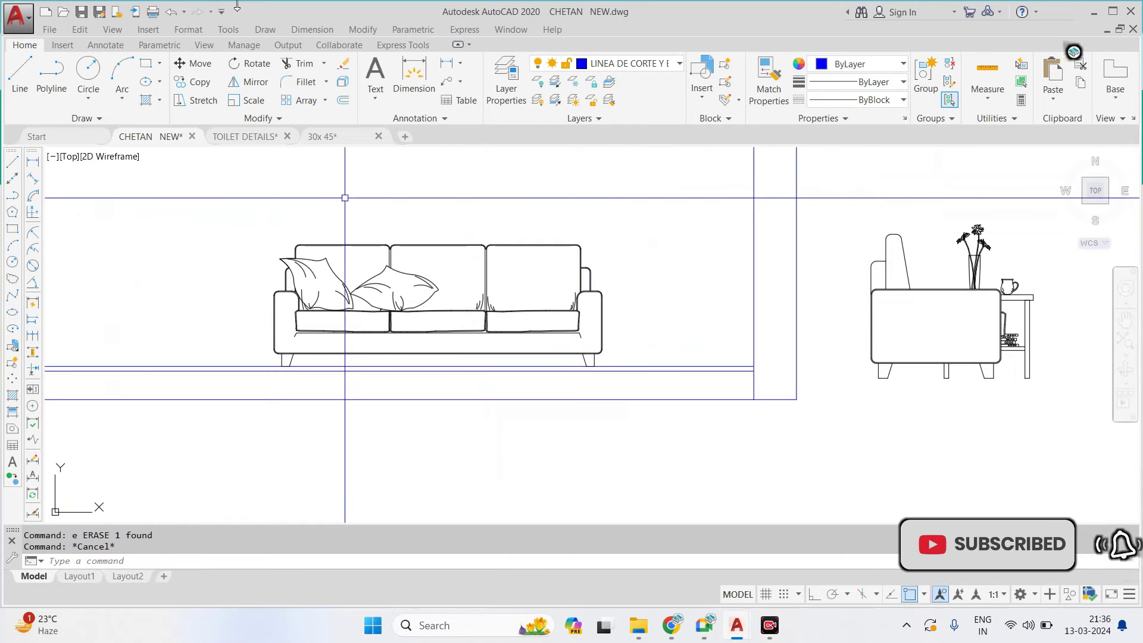
Measure the sofa's height from back top to floor with a linear dimension, then cancel
click(312, 29)
click(315, 70)
scroll(488, 205, up, 4)
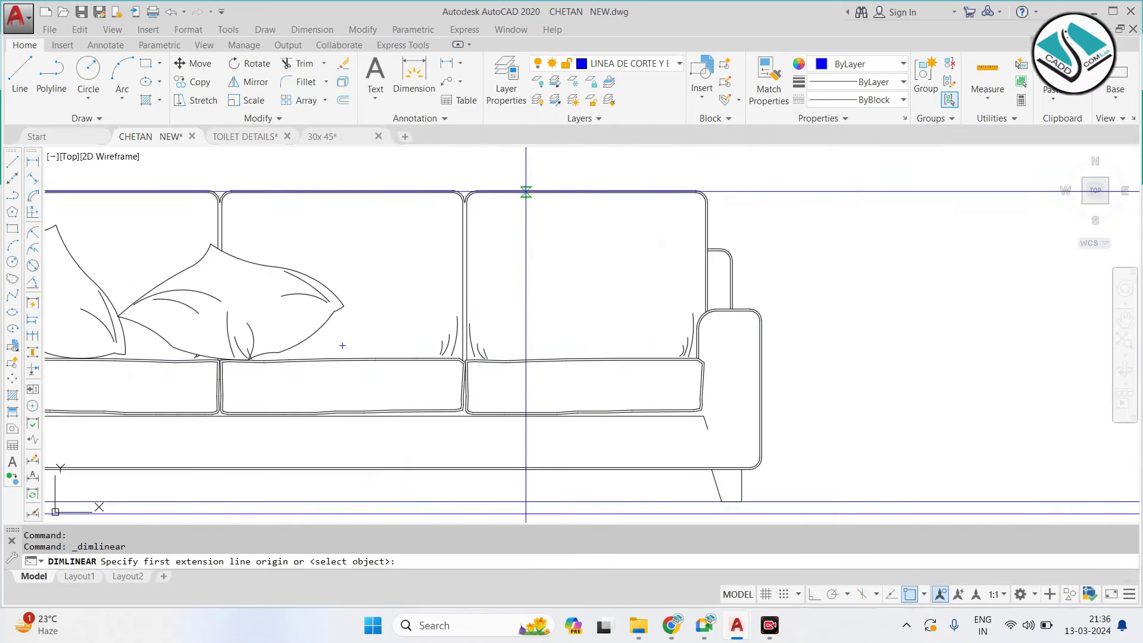
click(526, 192)
scroll(512, 427, up, 2)
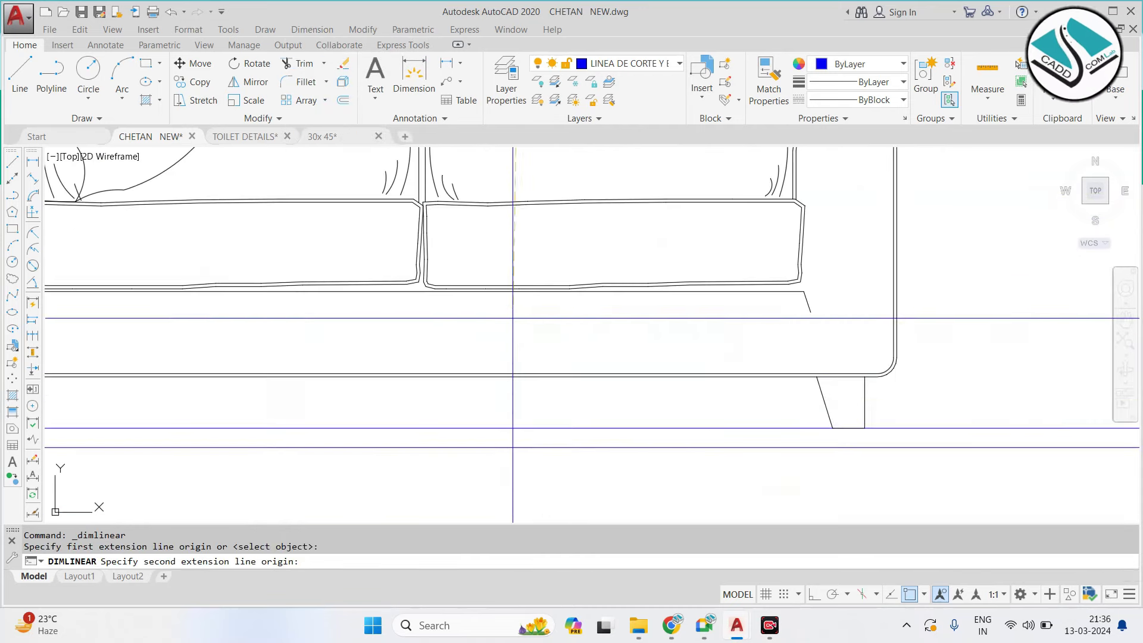
click(514, 427)
scroll(509, 410, down, 3)
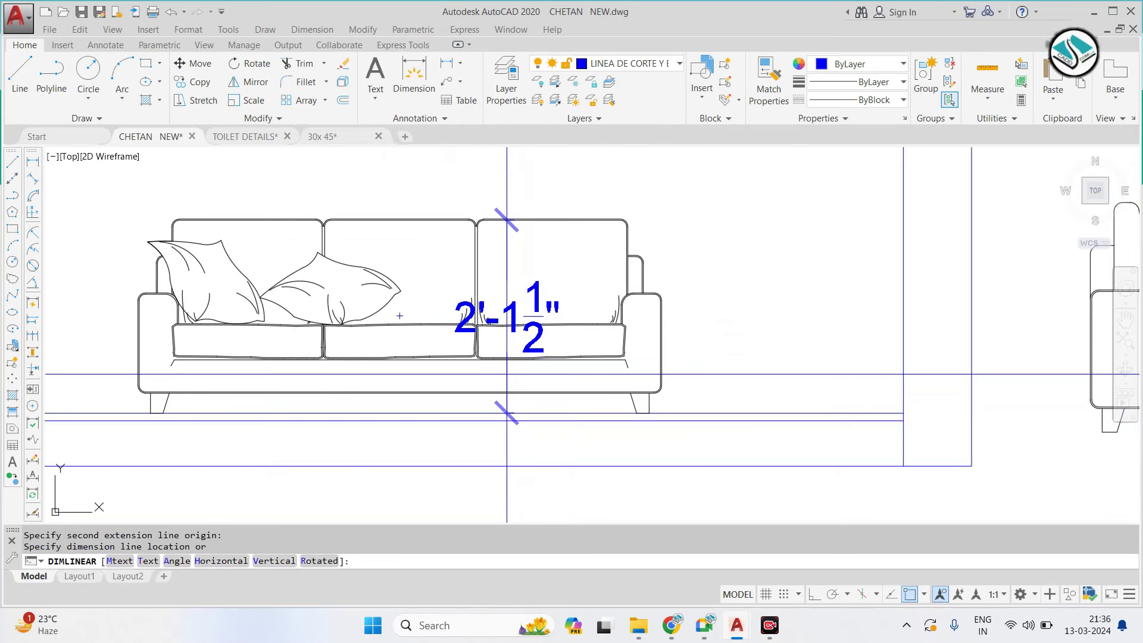
key(Escape)
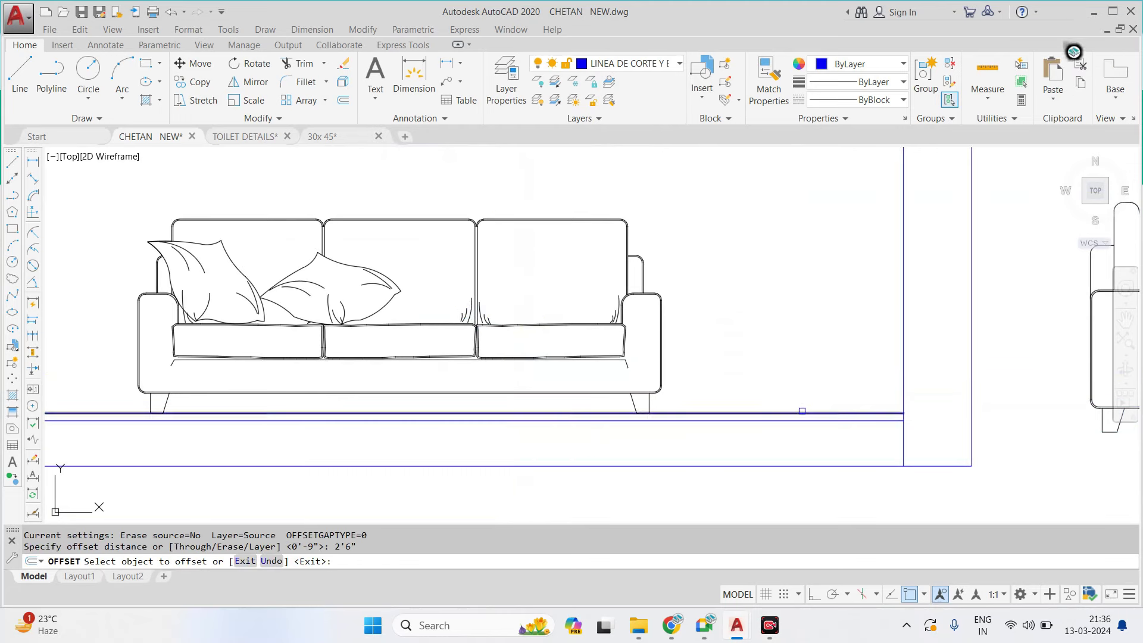
Offset the floor line 2'-6" upward above the sofa
click(802, 410)
click(783, 357)
key(Escape)
key(Escape)
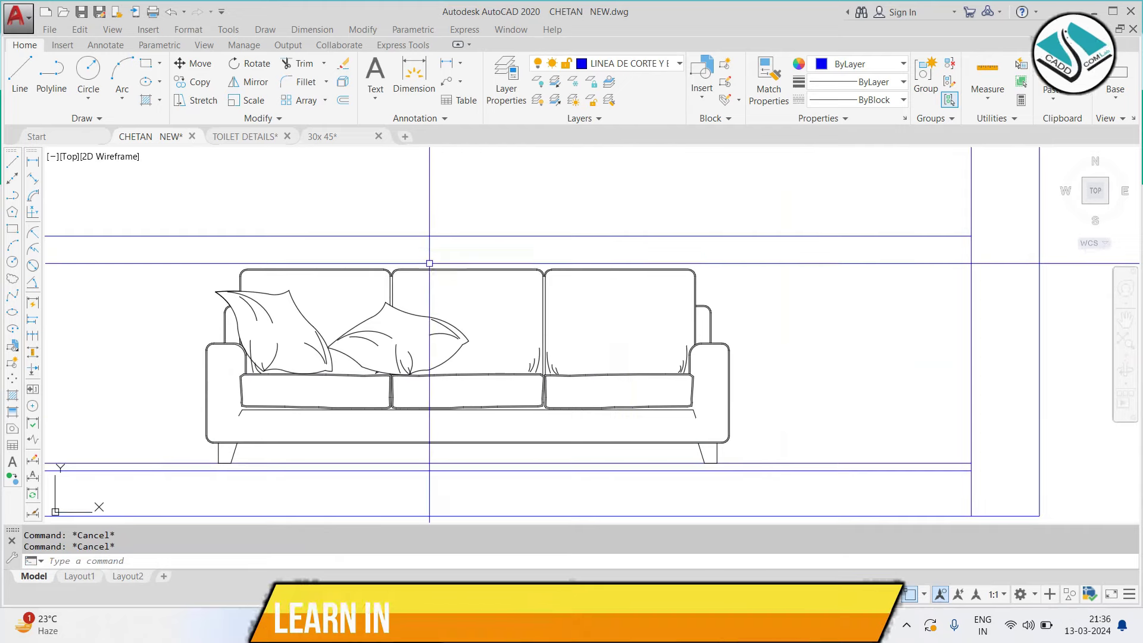
click(429, 263)
key(Escape)
Stretch the top of the sofa back up to the new guide line
text(s)
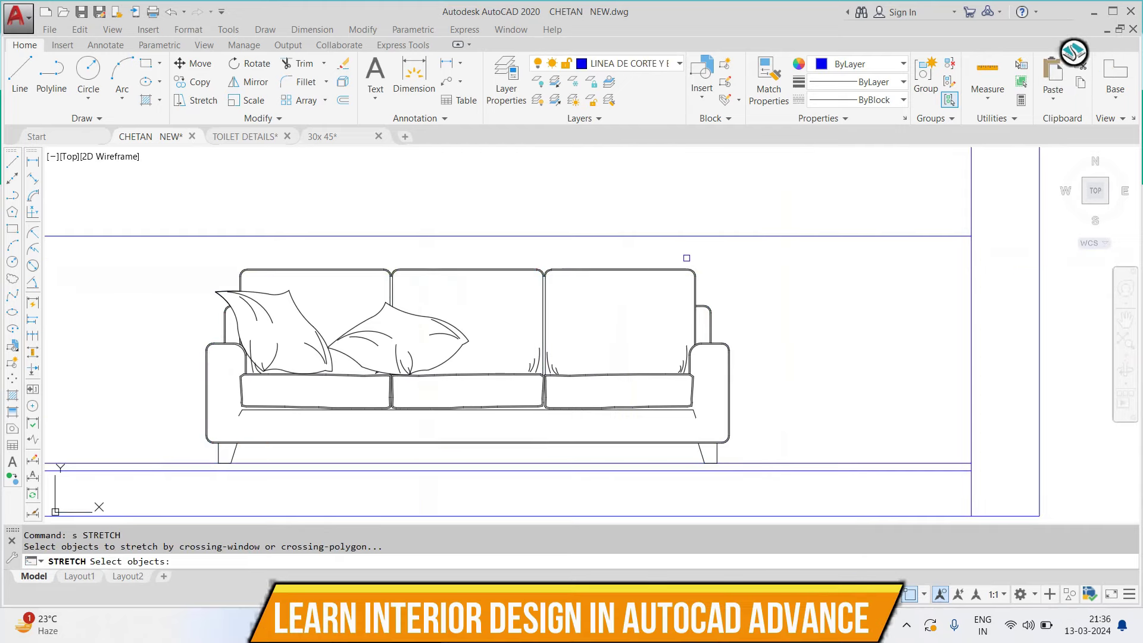
click(159, 265)
key(Return)
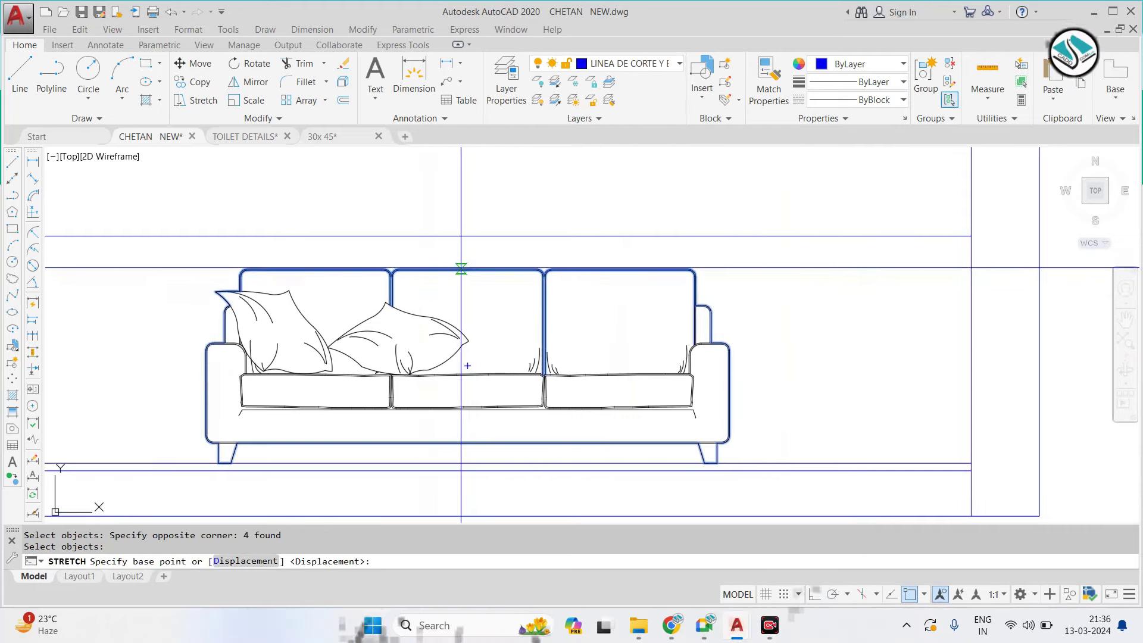
click(461, 268)
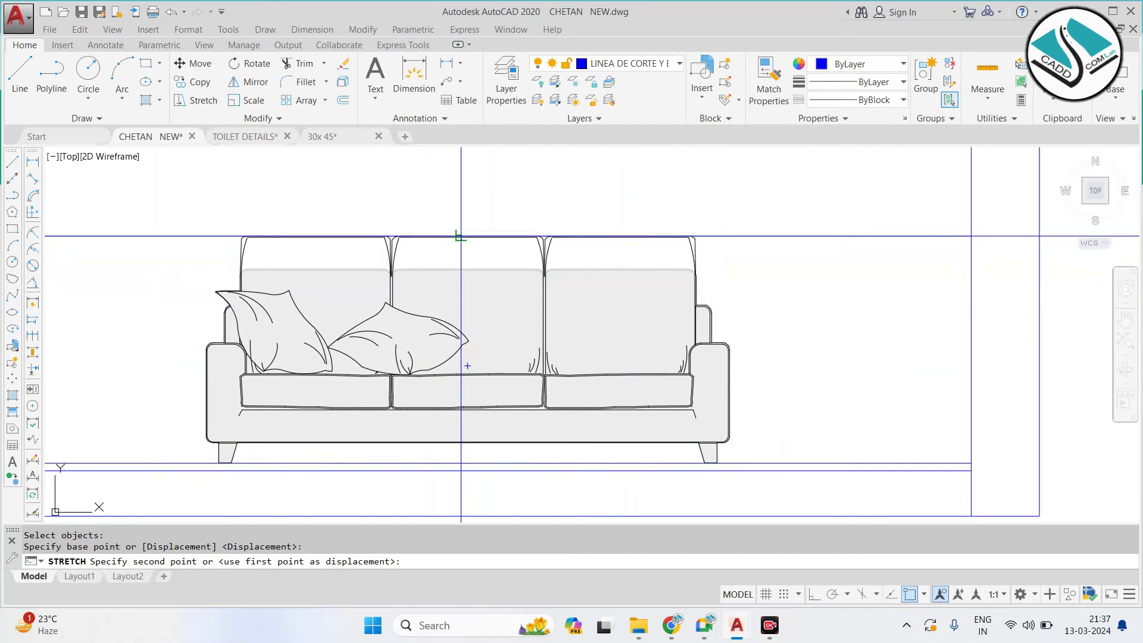
key(Escape)
click(819, 268)
key(Escape)
Trim the construction lines around the sofa elevation using all lines as cutting edges
scroll(669, 335, down, 2)
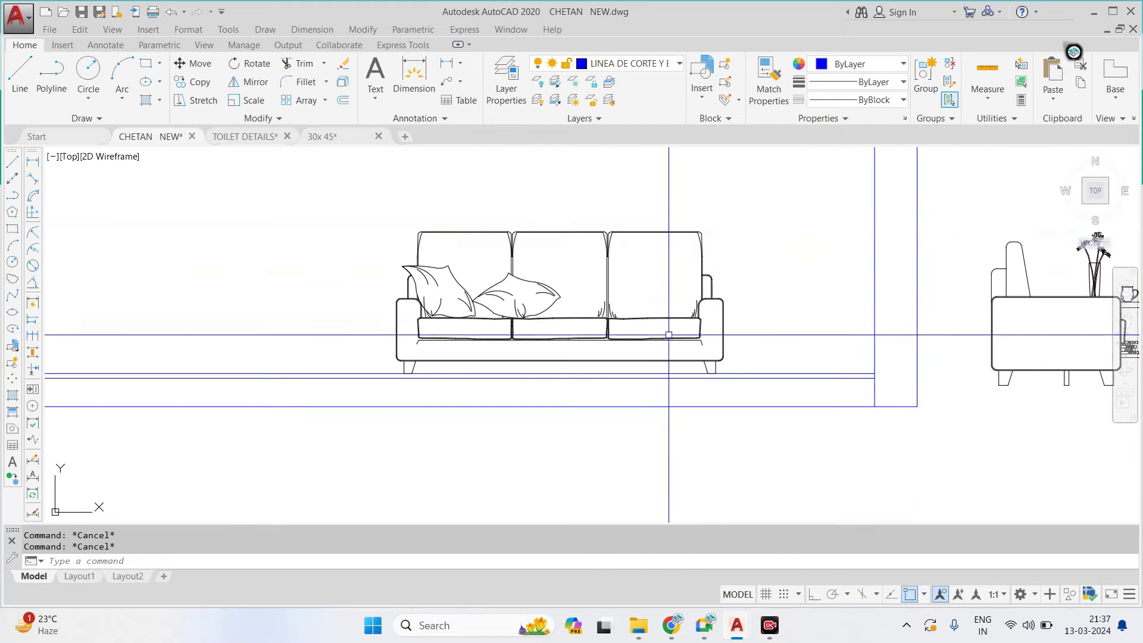
scroll(668, 335, down, 4)
scroll(595, 345, down, 3)
scroll(619, 244, down, 1)
middle_drag(605, 216, 563, 417)
scroll(558, 201, up, 5)
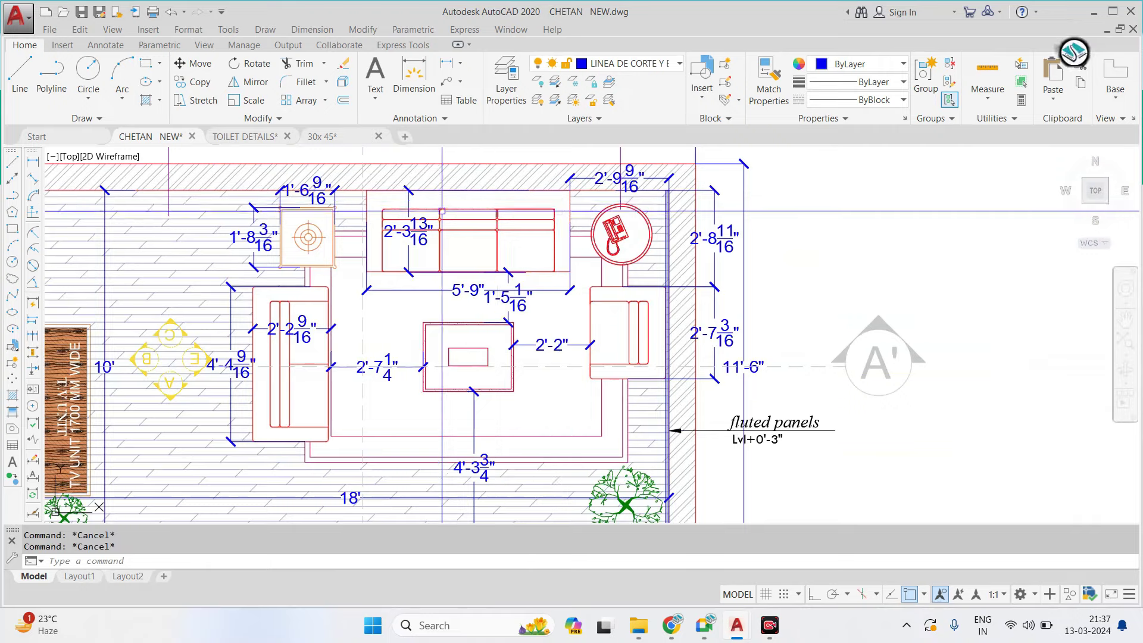
scroll(265, 218, up, 3)
scroll(265, 216, up, 3)
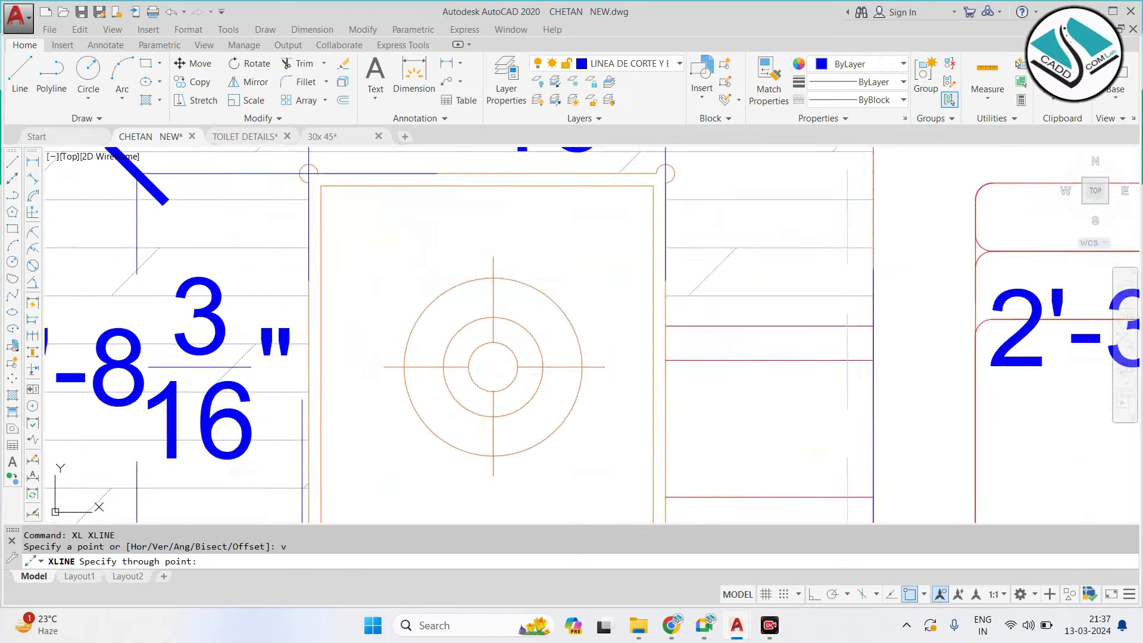
scroll(313, 215, up, 2)
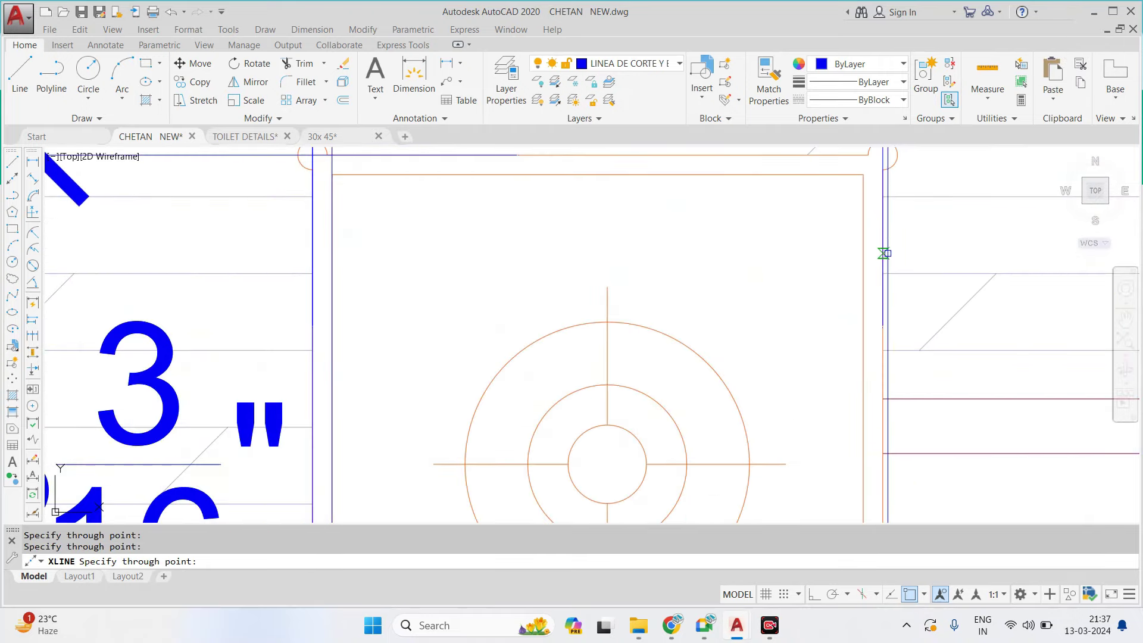
scroll(876, 249, down, 5)
key(Escape)
scroll(595, 297, down, 3)
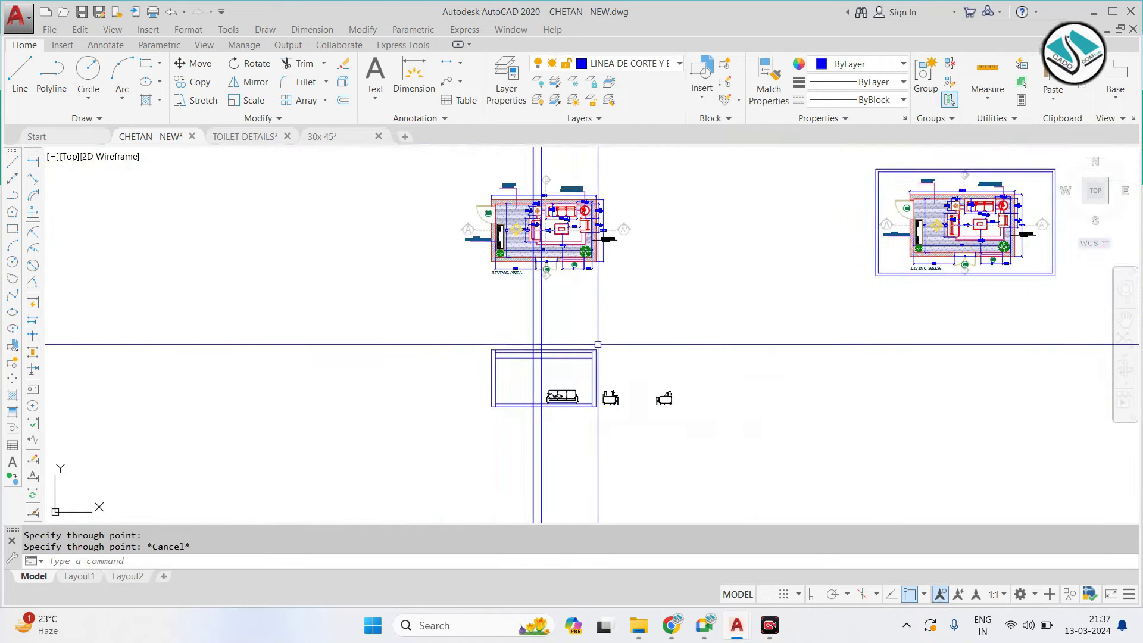
scroll(595, 297, up, 5)
key(Return)
scroll(502, 314, up, 4)
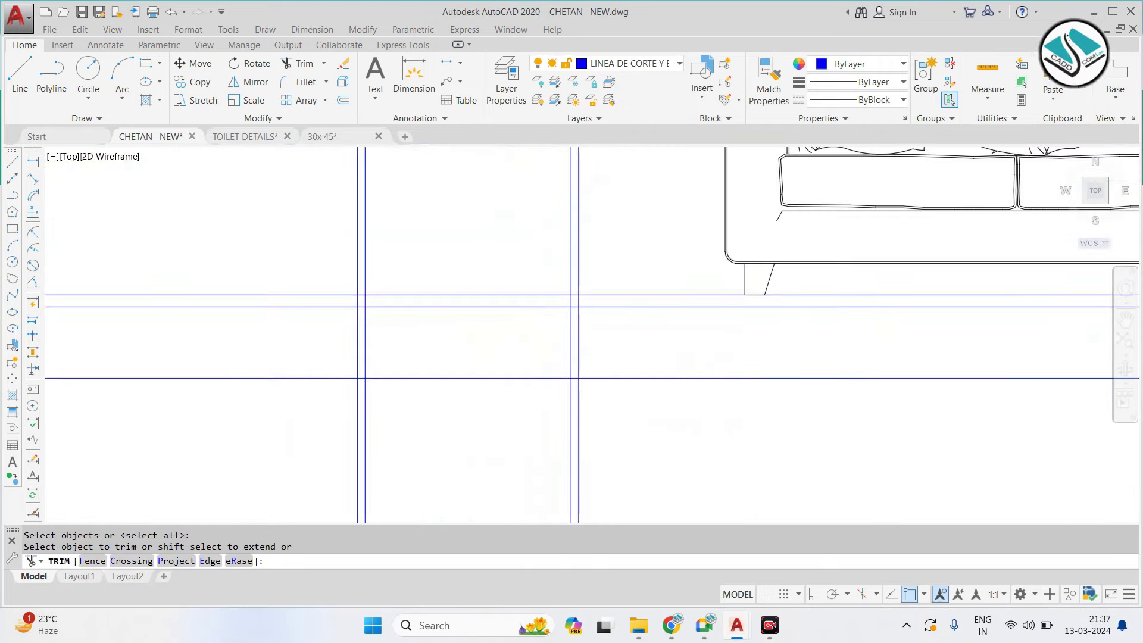
scroll(535, 298, up, 2)
click(929, 278)
click(300, 278)
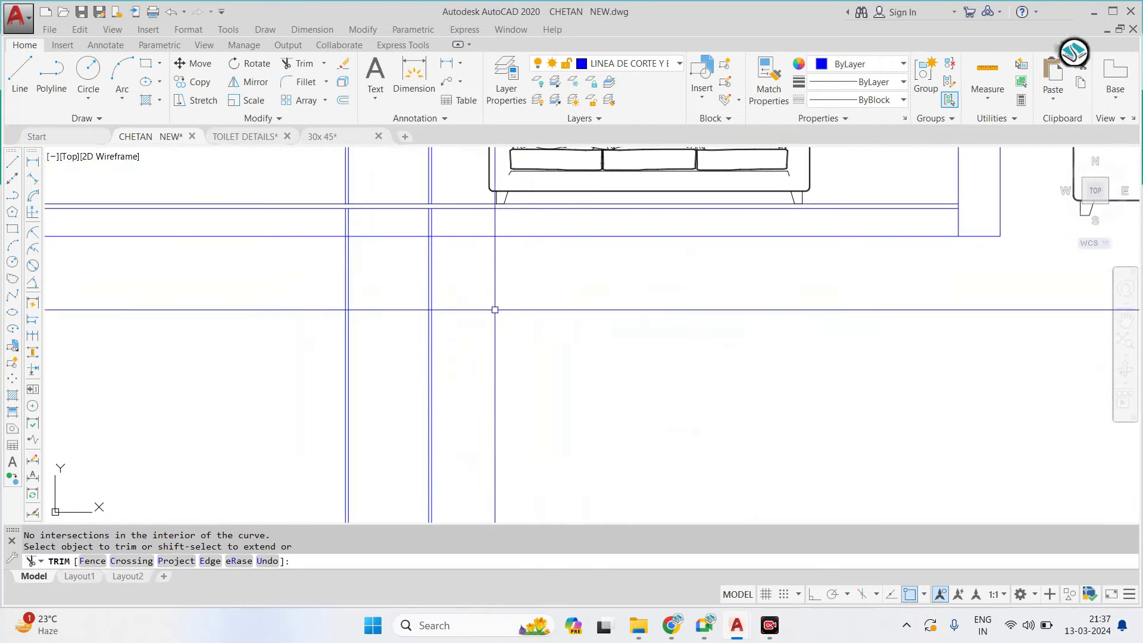
key(Escape)
Erase the four leftover construction lines around the sofa
click(275, 359)
text(e)
key(Return)
key(Escape)
scroll(548, 300, up, 3)
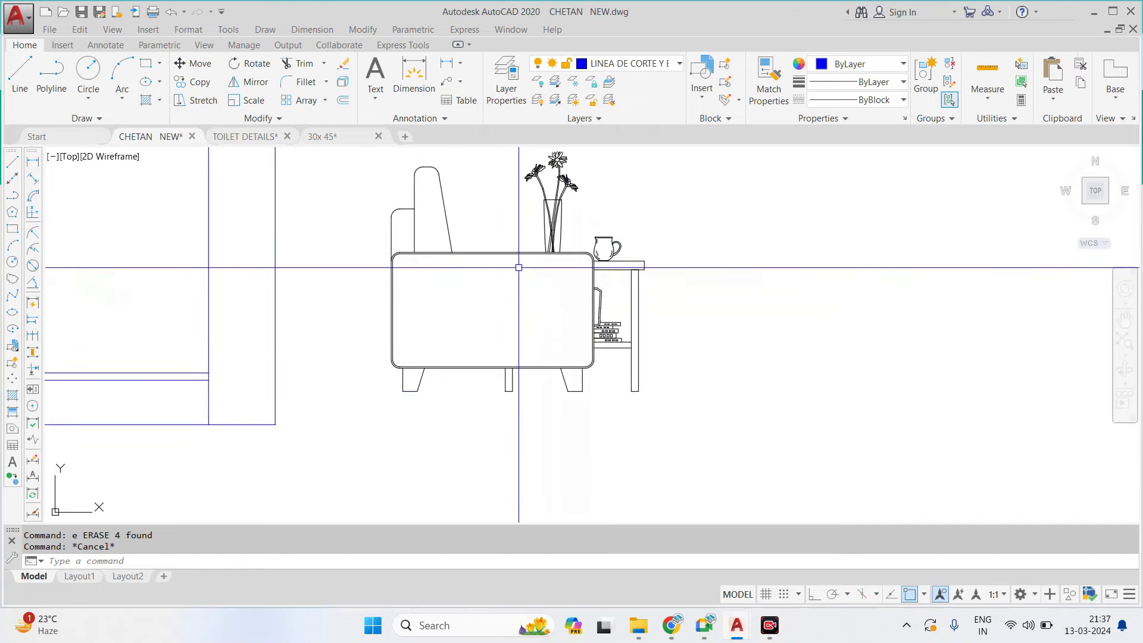
scroll(503, 284, down, 5)
scroll(444, 276, down, 4)
Select the table lamp and side table in the furniture library
key(Escape)
scroll(444, 275, down, 4)
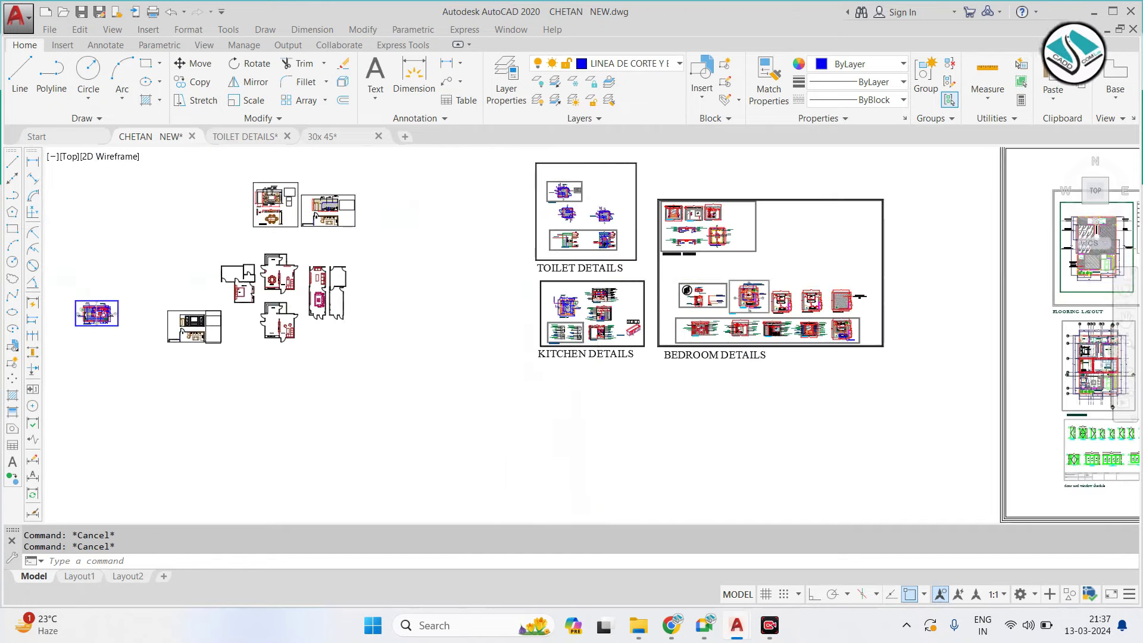
middle_drag(684, 285, 177, 256)
scroll(880, 204, up, 3)
scroll(643, 301, up, 3)
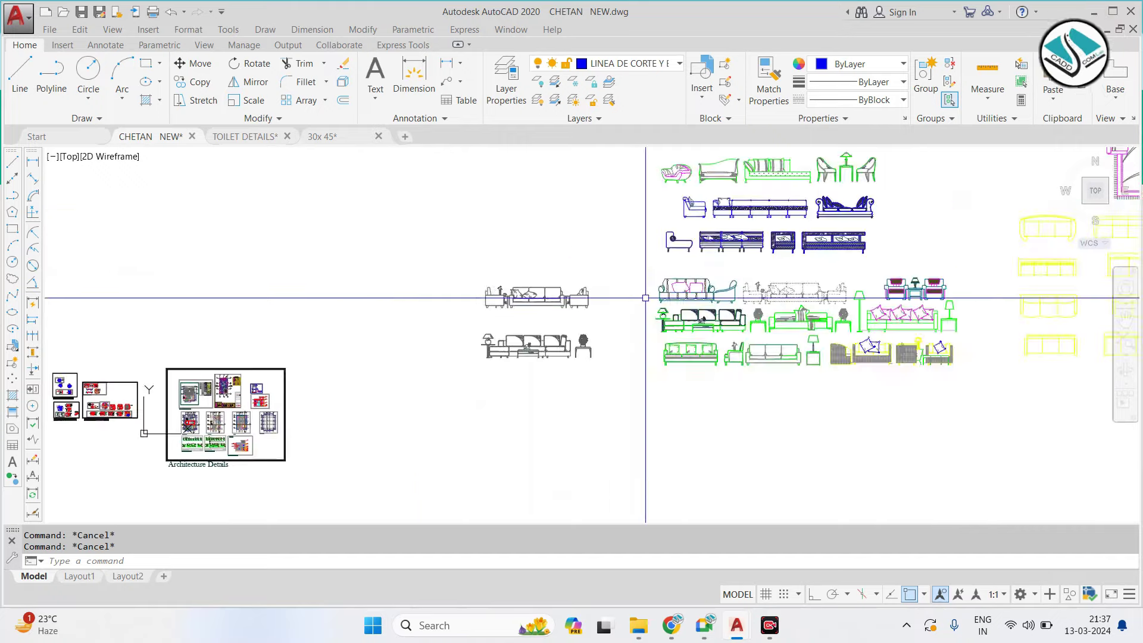
scroll(539, 366, up, 3)
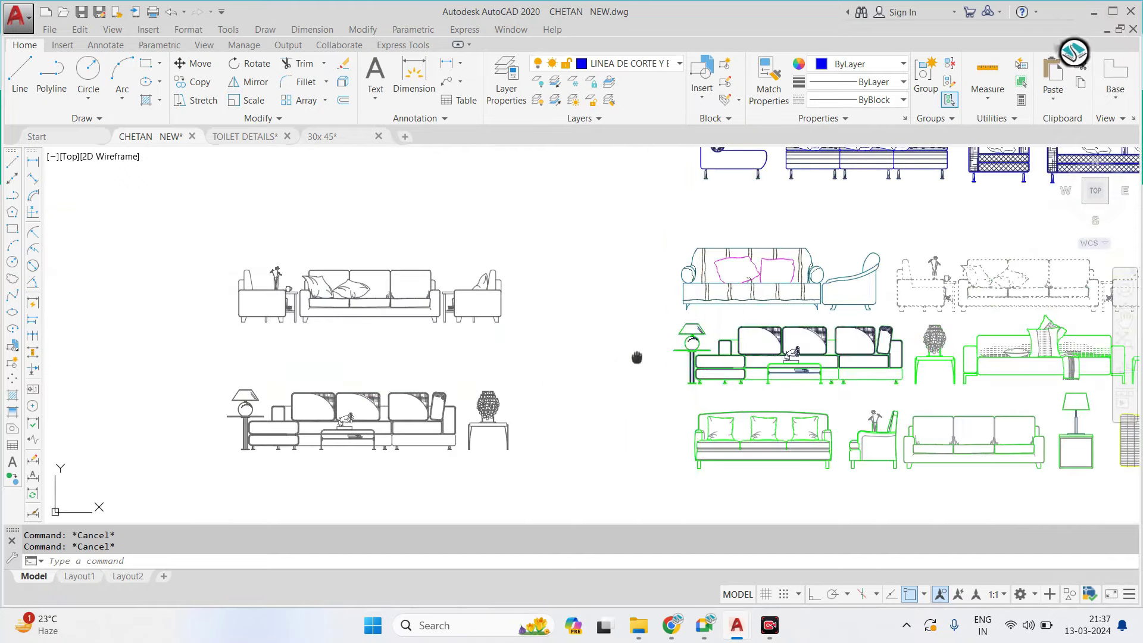
middle_drag(636, 358, 650, 377)
scroll(650, 377, up, 3)
scroll(645, 351, up, 2)
scroll(626, 325, up, 1)
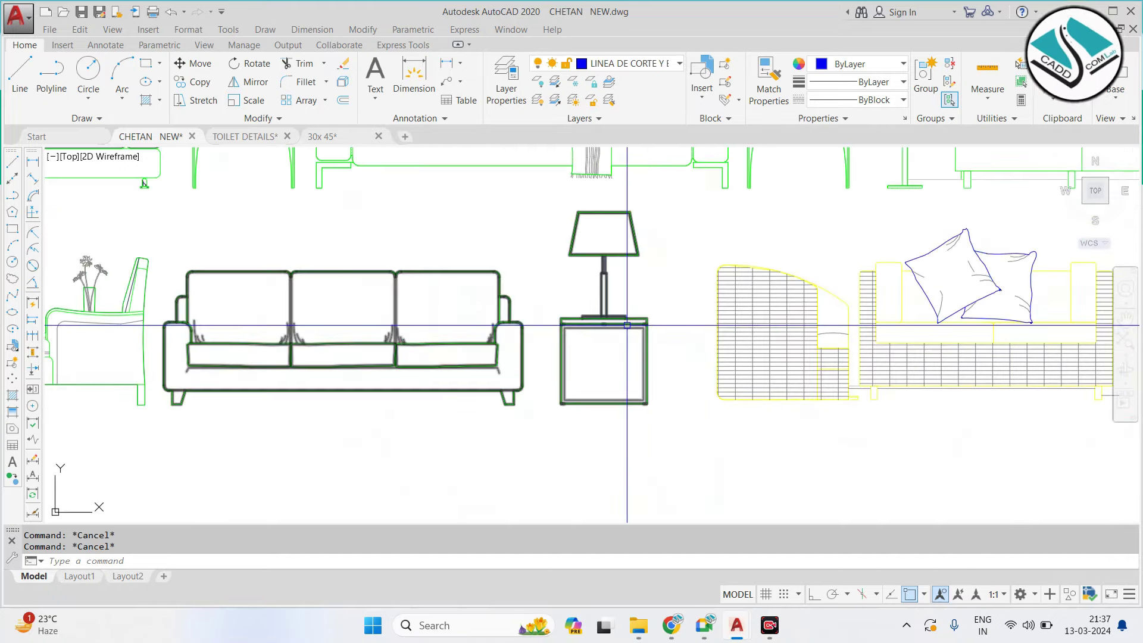
click(679, 198)
text(x)
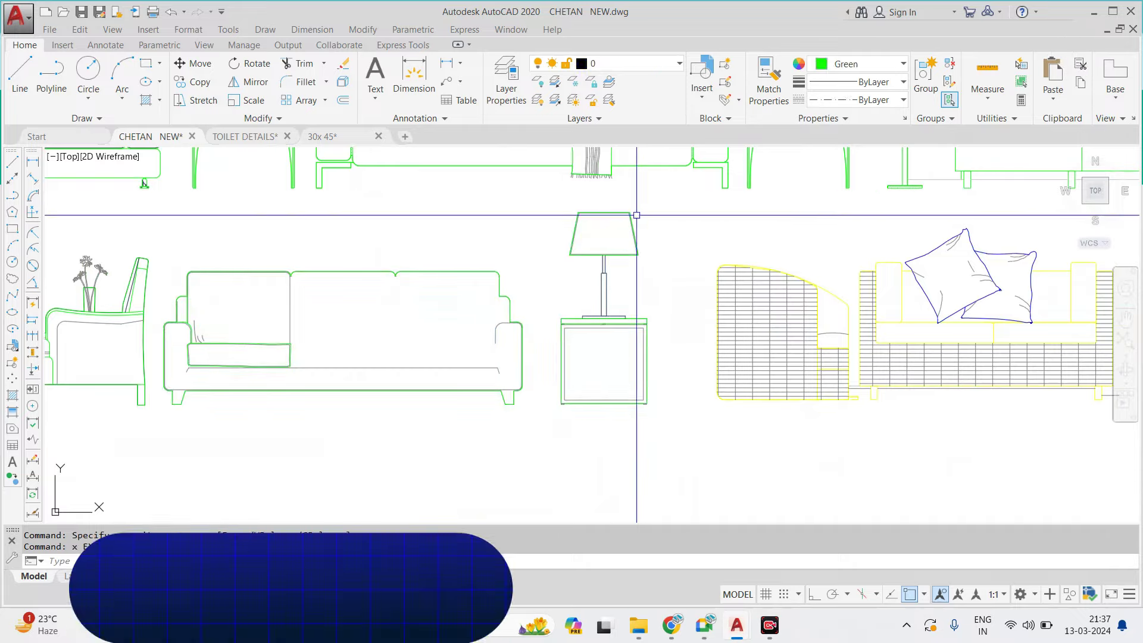
click(567, 405)
Copy the lamp and side table next to the living room elevation
scroll(624, 312, down, 3)
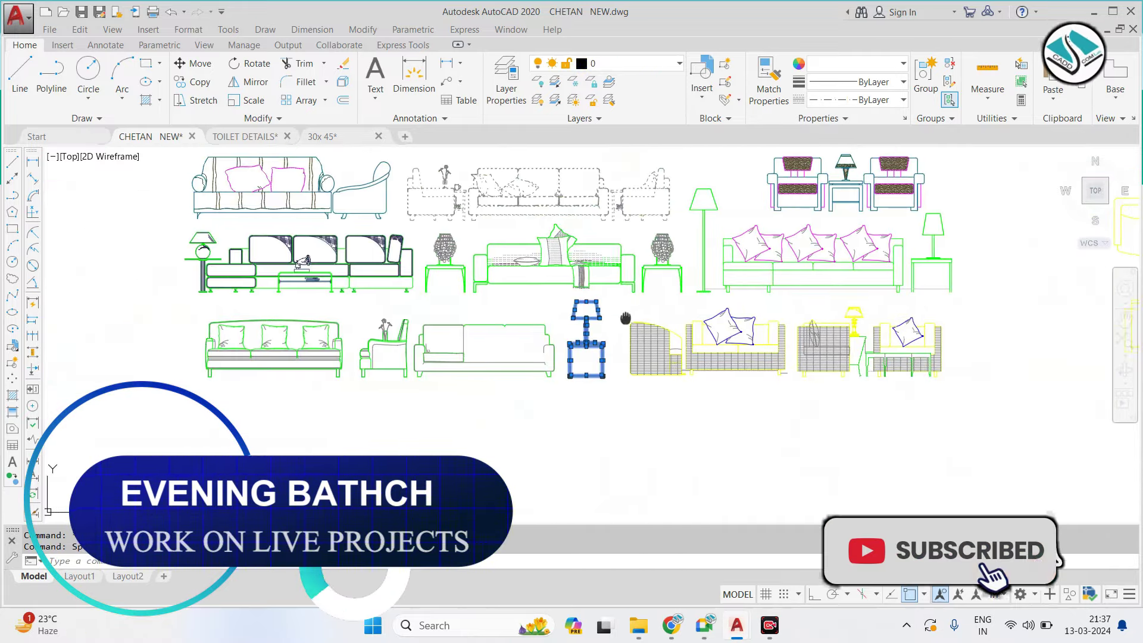
scroll(625, 312, up, 2)
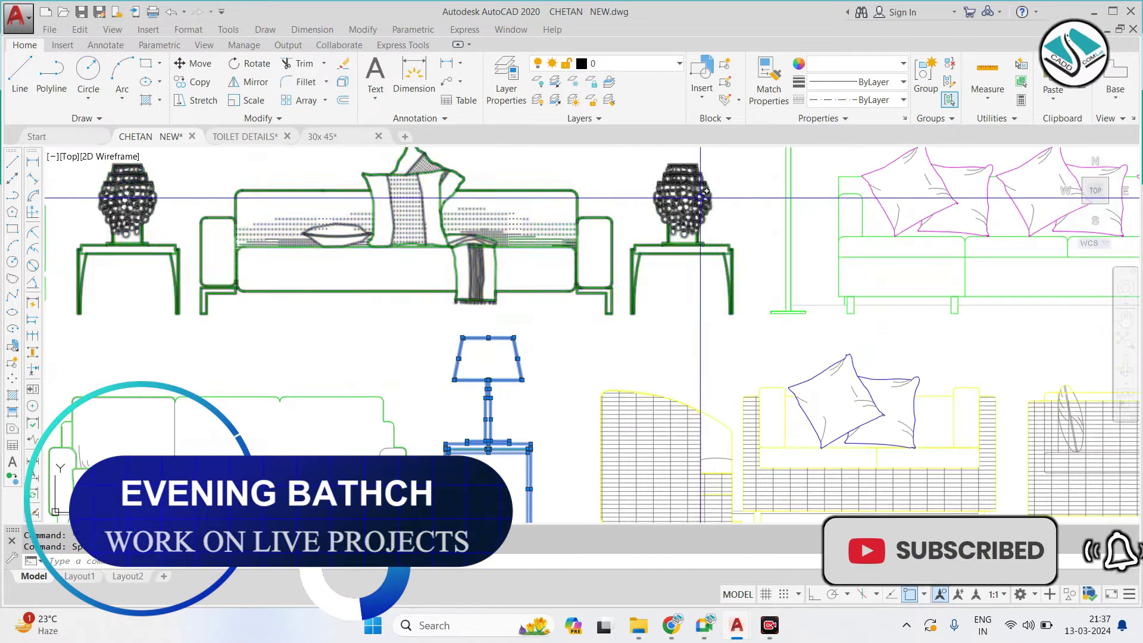
scroll(602, 261, down, 4)
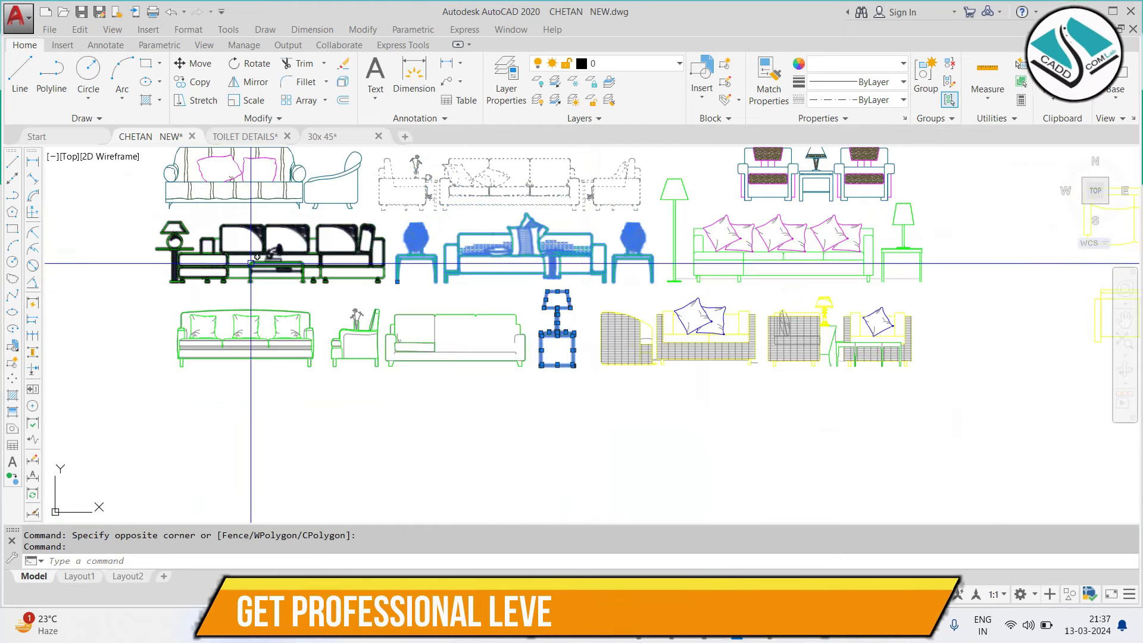
click(414, 255)
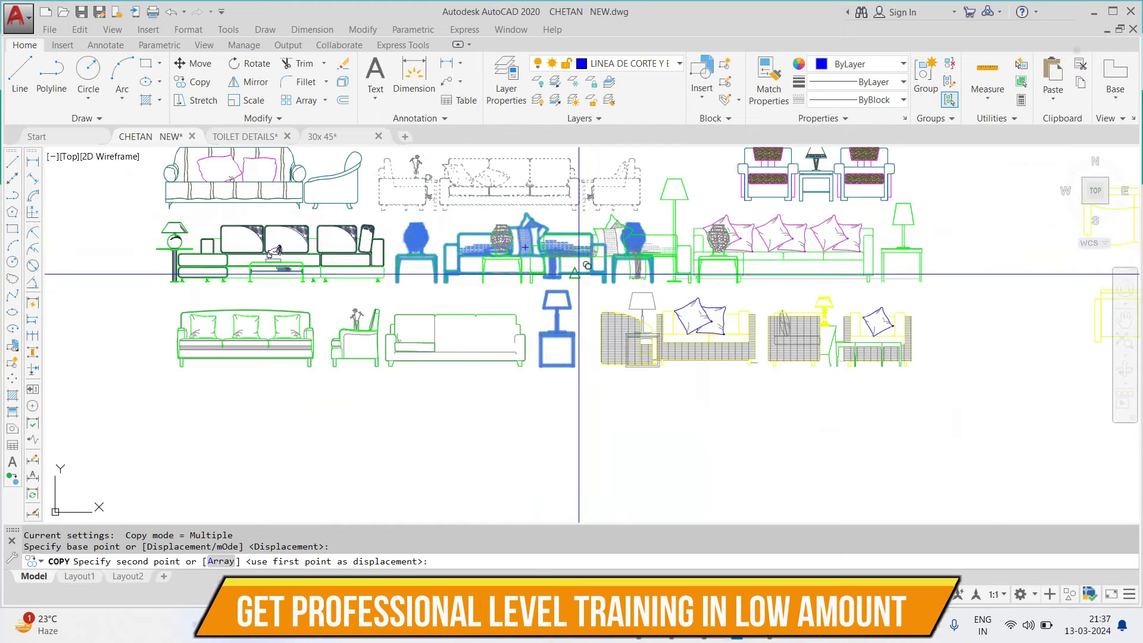
scroll(616, 262, down, 2)
scroll(612, 262, down, 2)
scroll(274, 309, down, 2)
scroll(250, 339, up, 3)
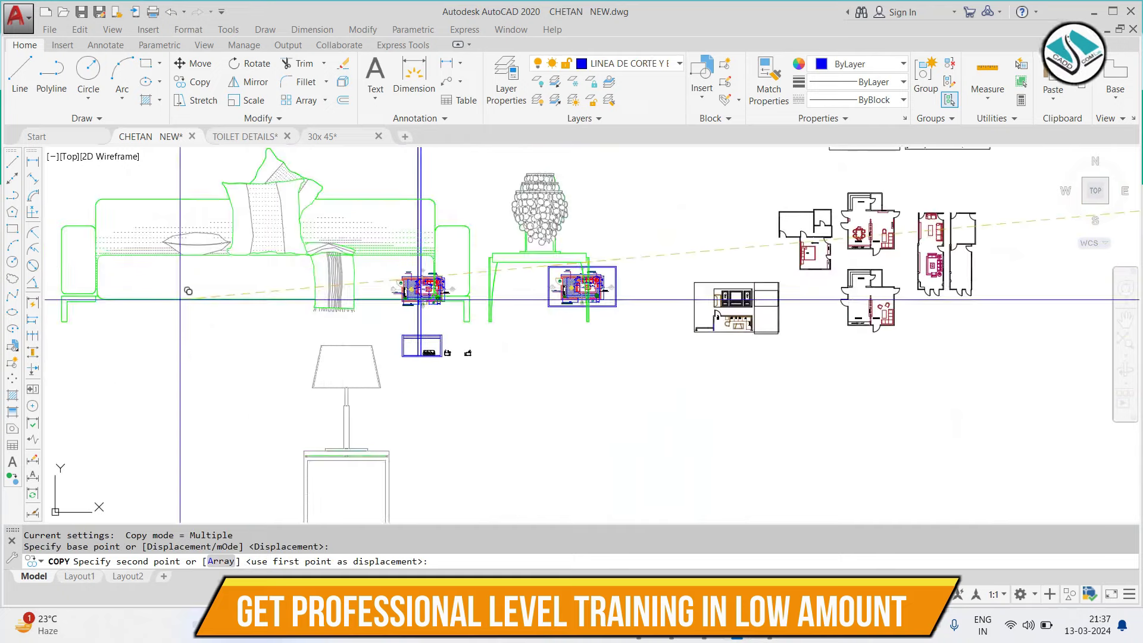
scroll(416, 279, down, 3)
scroll(461, 262, up, 3)
scroll(461, 263, down, 2)
click(461, 262)
key(Escape)
Window-select the copied lamp and side table and start the SCALE command
click(426, 256)
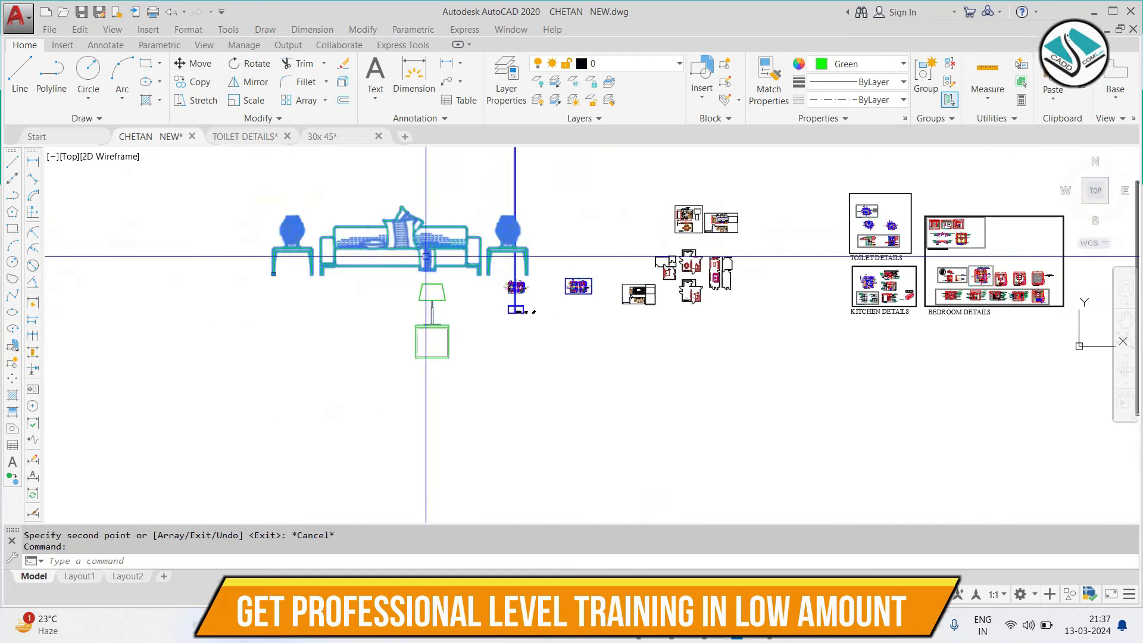
click(397, 190)
click(492, 322)
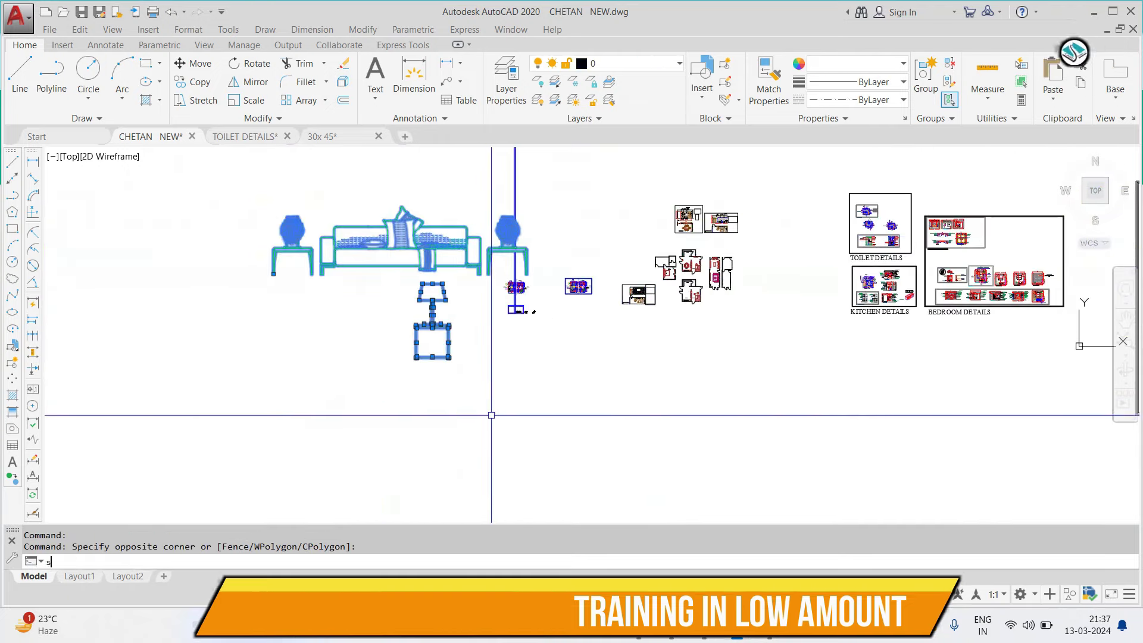
text(sc)
key(Return)
scroll(532, 316, up, 5)
scroll(428, 301, up, 4)
Select the lamp and side table and begin a move, then abandon it
middle_drag(426, 186, 541, 271)
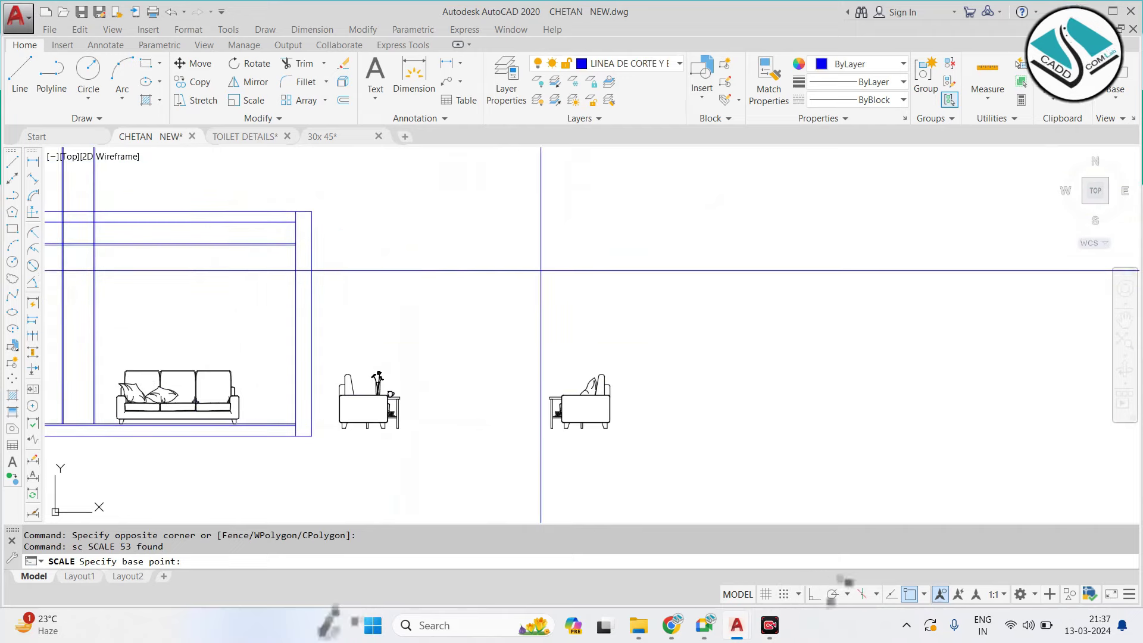
click(453, 308)
middle_drag(418, 287, 567, 279)
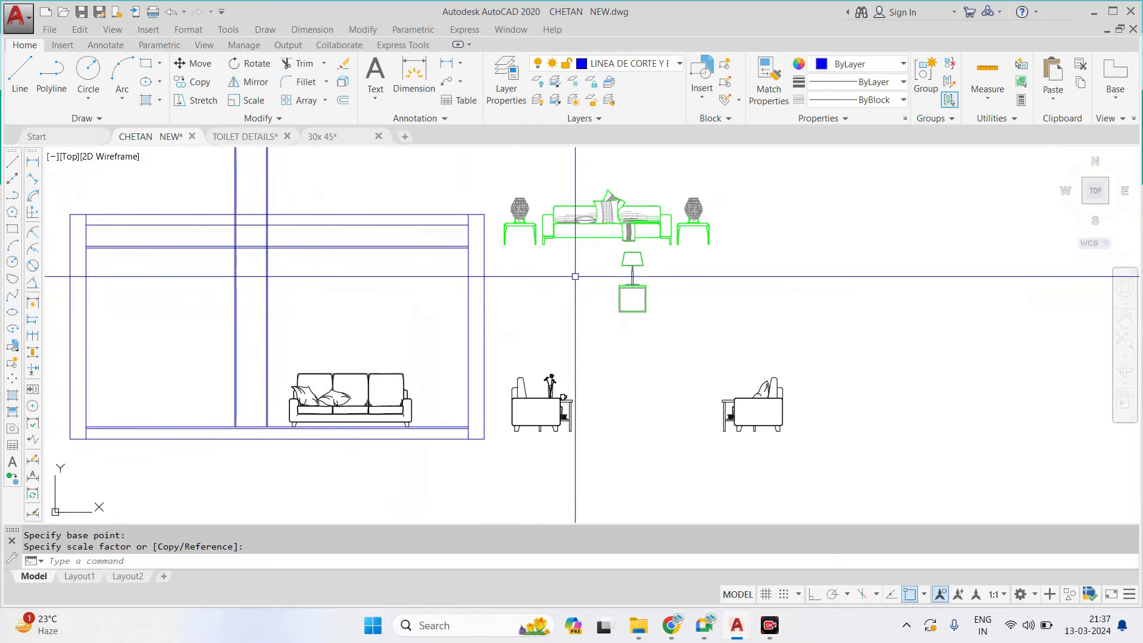
scroll(622, 266, up, 4)
click(748, 224)
click(548, 400)
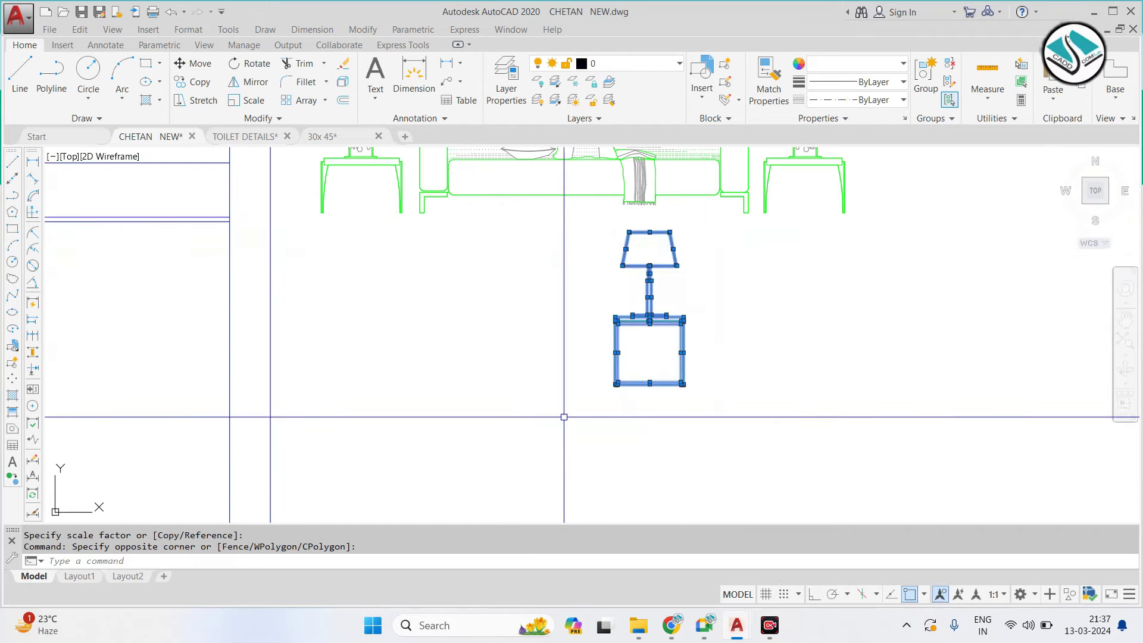
text(m)
key(Return)
click(615, 366)
scroll(538, 295, down, 3)
scroll(538, 296, up, 5)
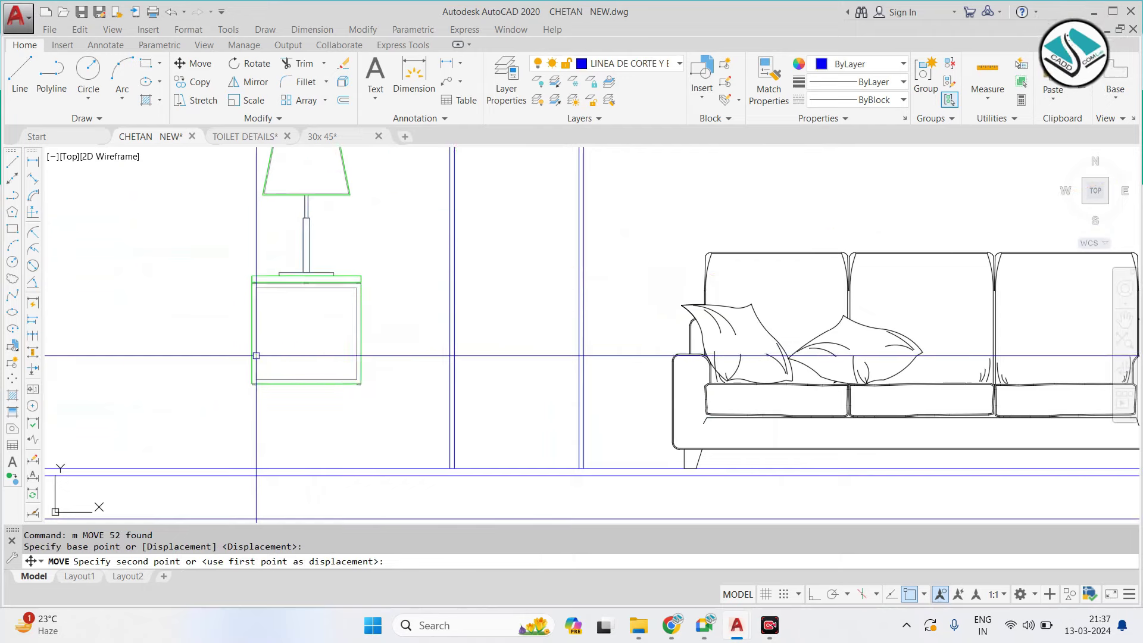
key(Escape)
Scale the lamp and side table by reference to match the elevation's target height
middle_drag(348, 253, 425, 253)
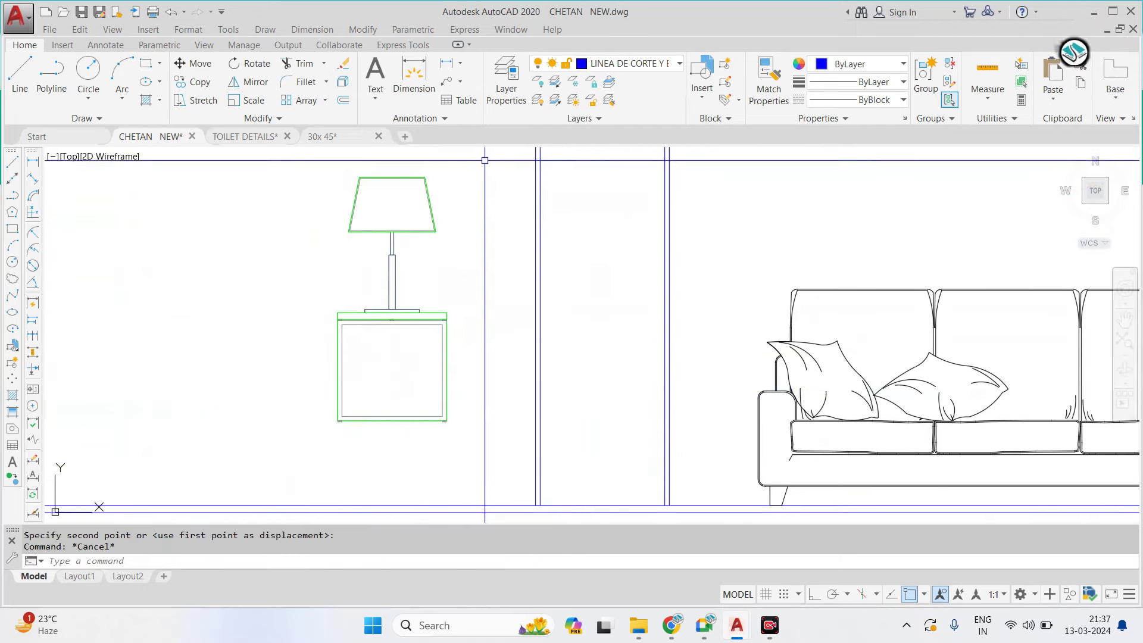
click(485, 160)
click(281, 449)
middle_drag(396, 404, 406, 366)
text(sc)
key(Return)
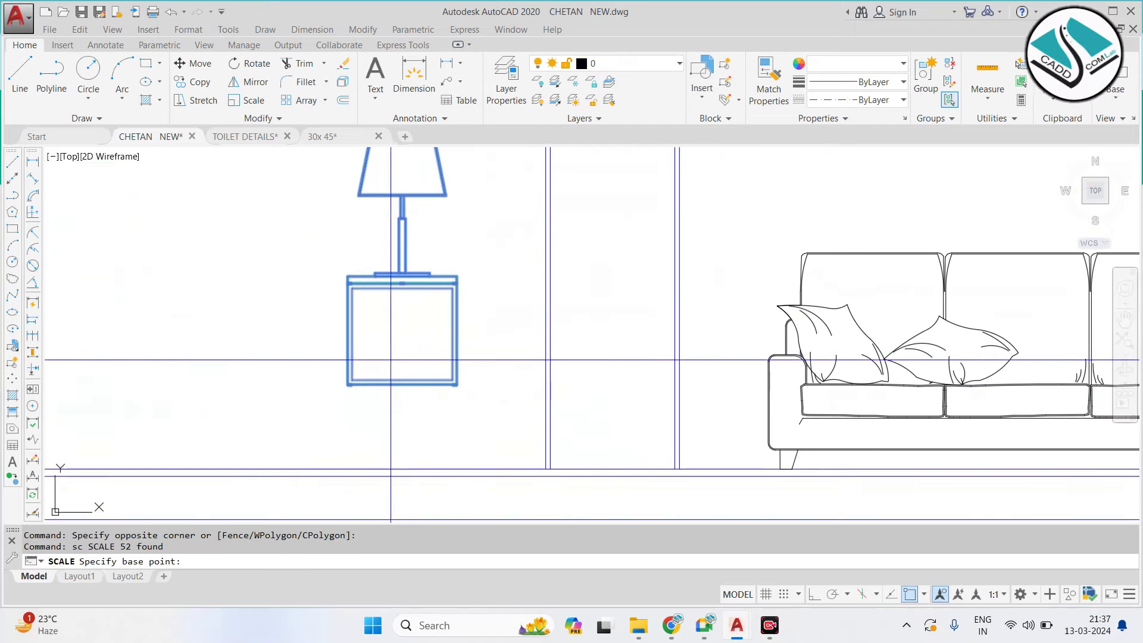
scroll(391, 359, down, 6)
click(338, 375)
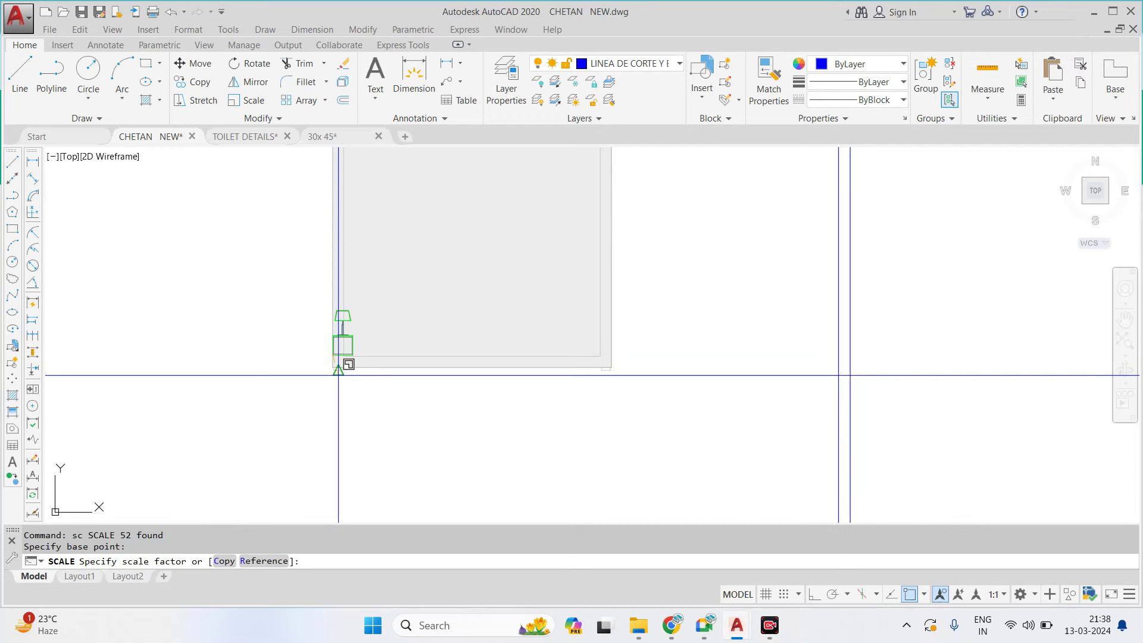
text(r)
key(Return)
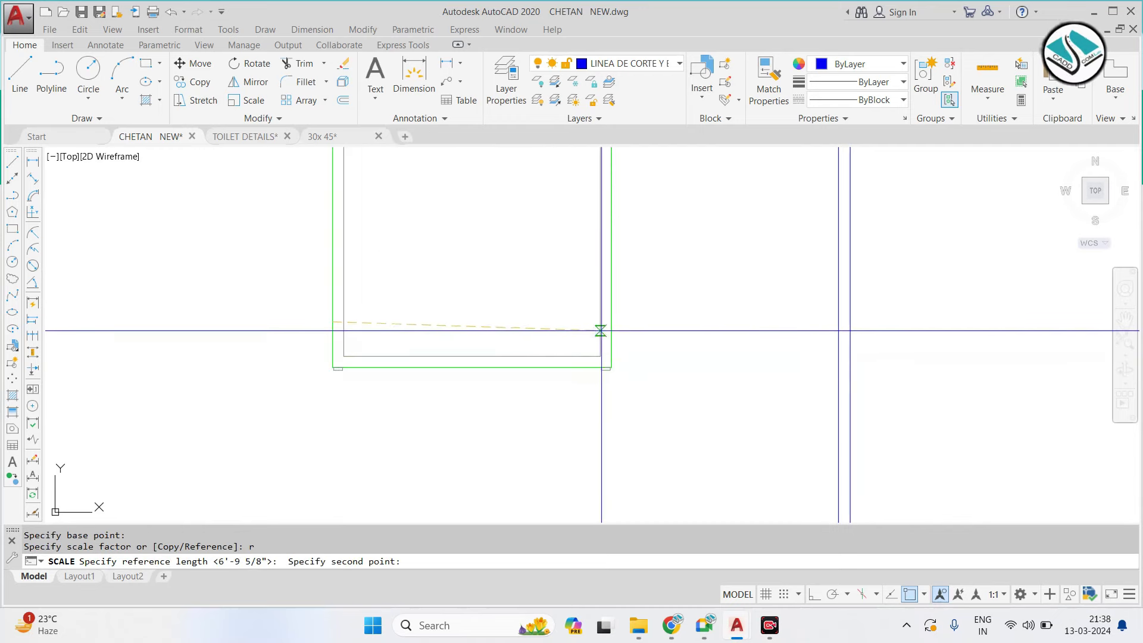
click(614, 327)
key(Return)
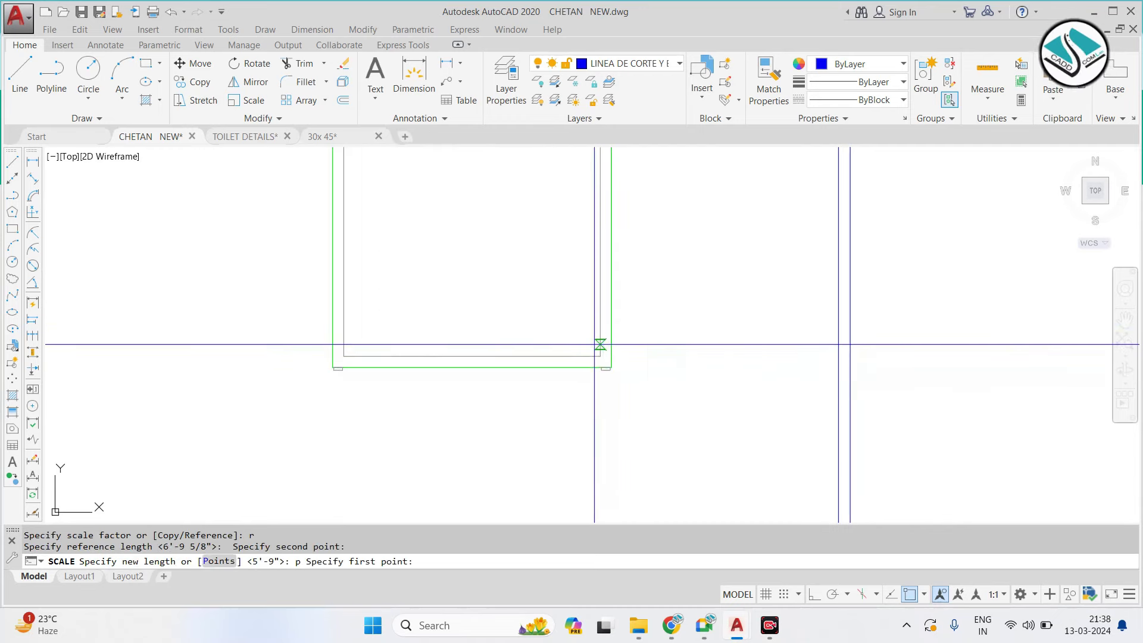
middle_drag(600, 344, 602, 386)
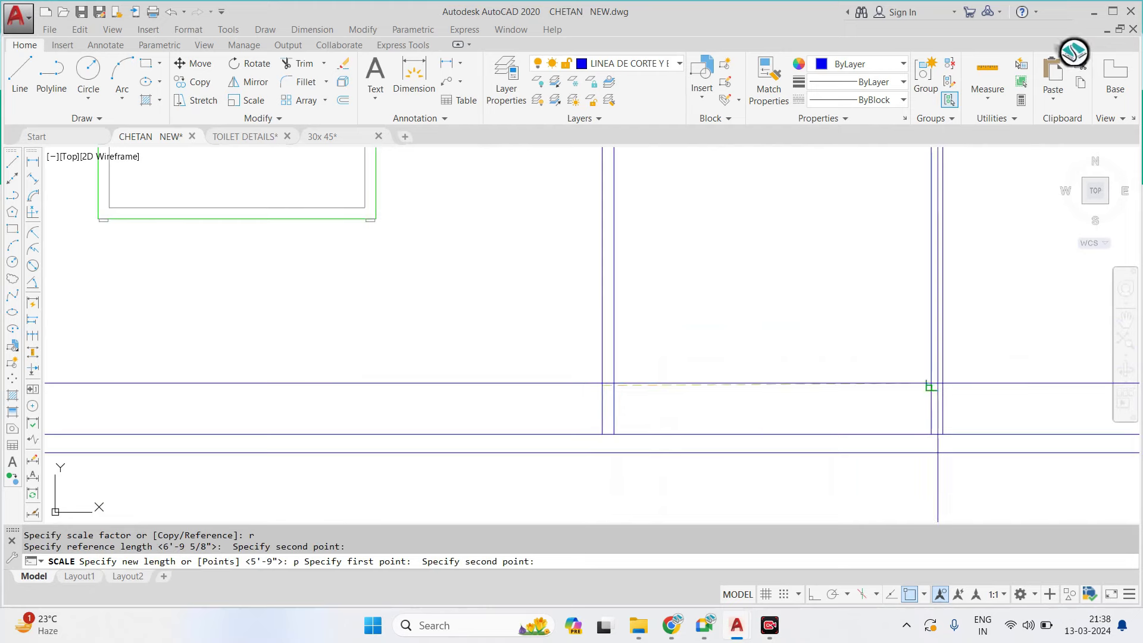
click(930, 386)
Move the side table onto the floor line beside the sofa
scroll(595, 297, down, 3)
click(403, 176)
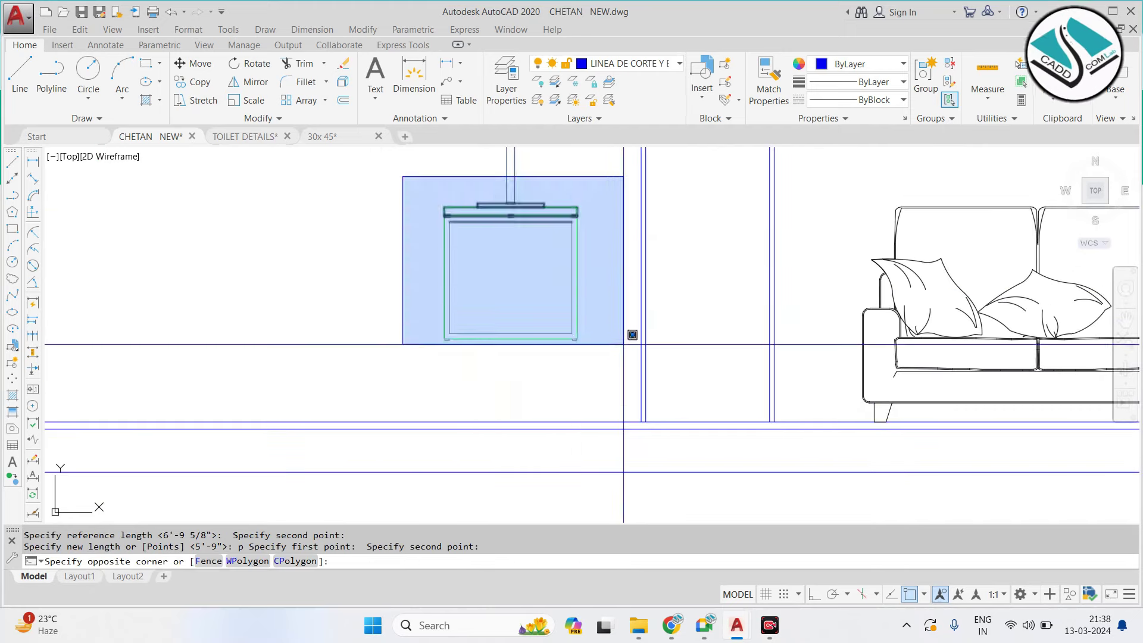
click(623, 344)
scroll(491, 330, up, 5)
text(m)
key(Return)
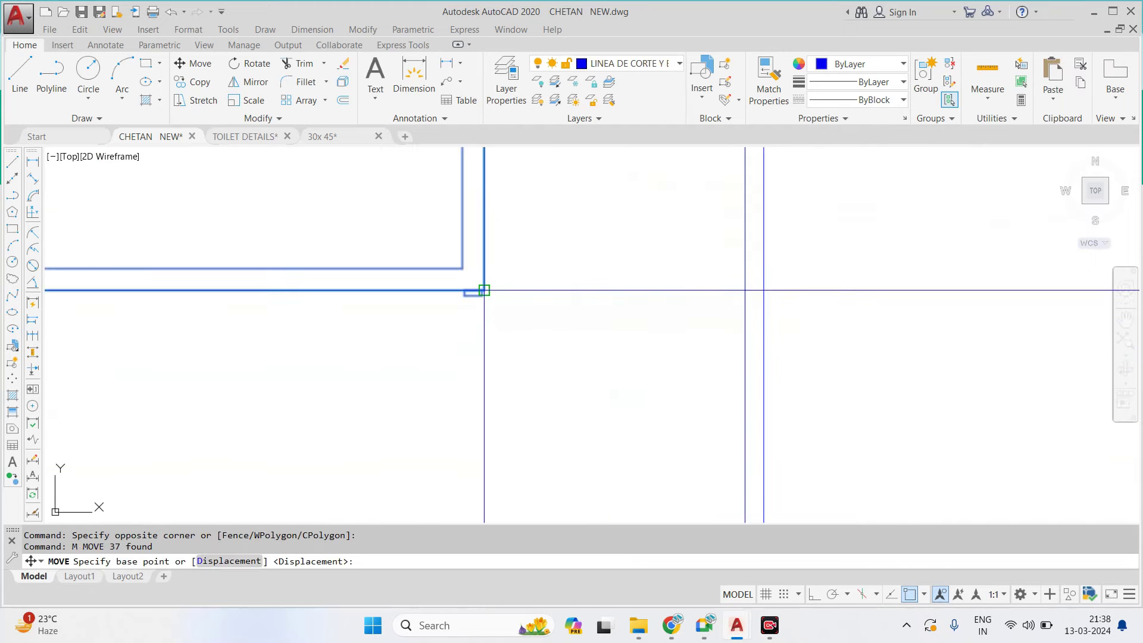
click(483, 289)
scroll(651, 357, down, 3)
scroll(727, 398, up, 4)
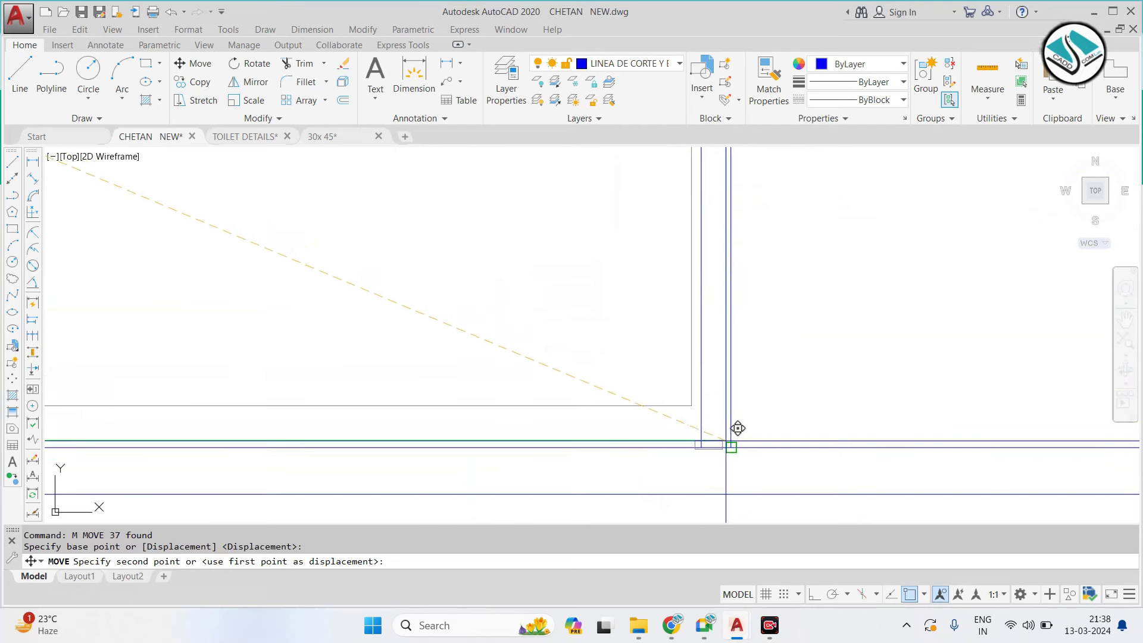
scroll(741, 426, up, 4)
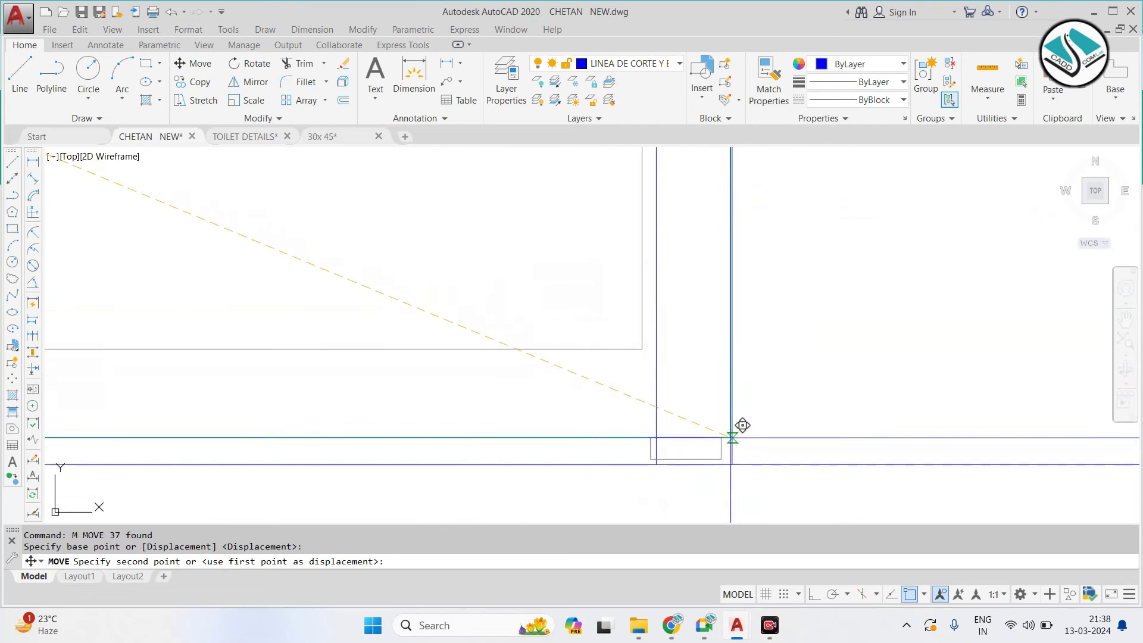
scroll(743, 425, up, 2)
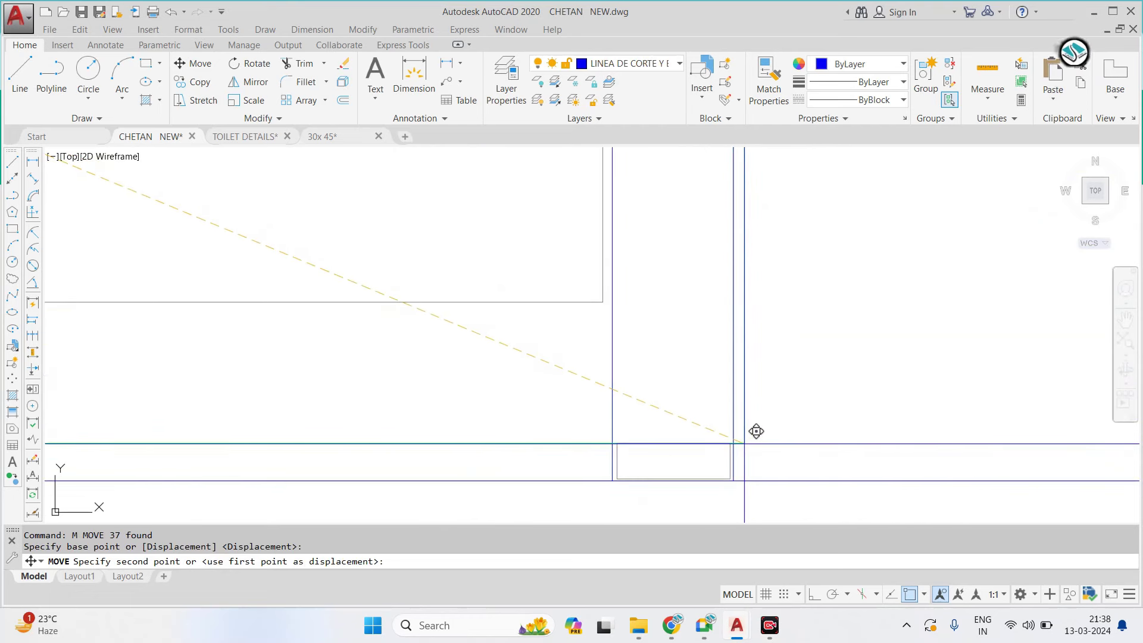
key(Escape)
Begin a crossing window over the four stray lines
scroll(704, 409, down, 3)
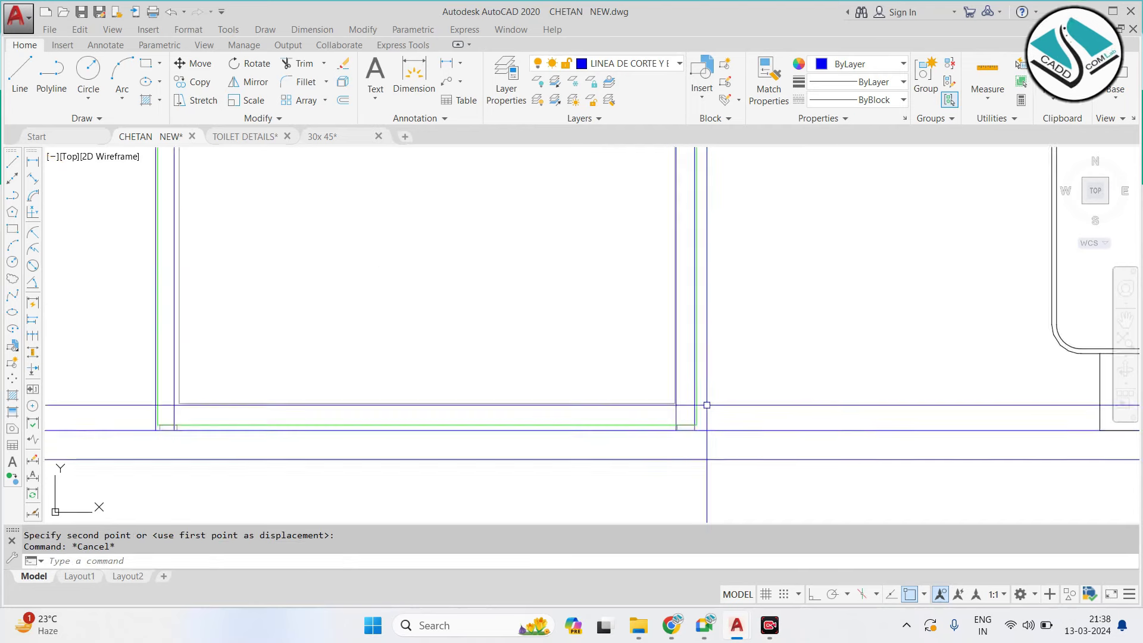
scroll(704, 408, up, 2)
click(699, 222)
Erase the four stray lines
click(503, 281)
text(e)
key(Return)
scroll(548, 289, down, 3)
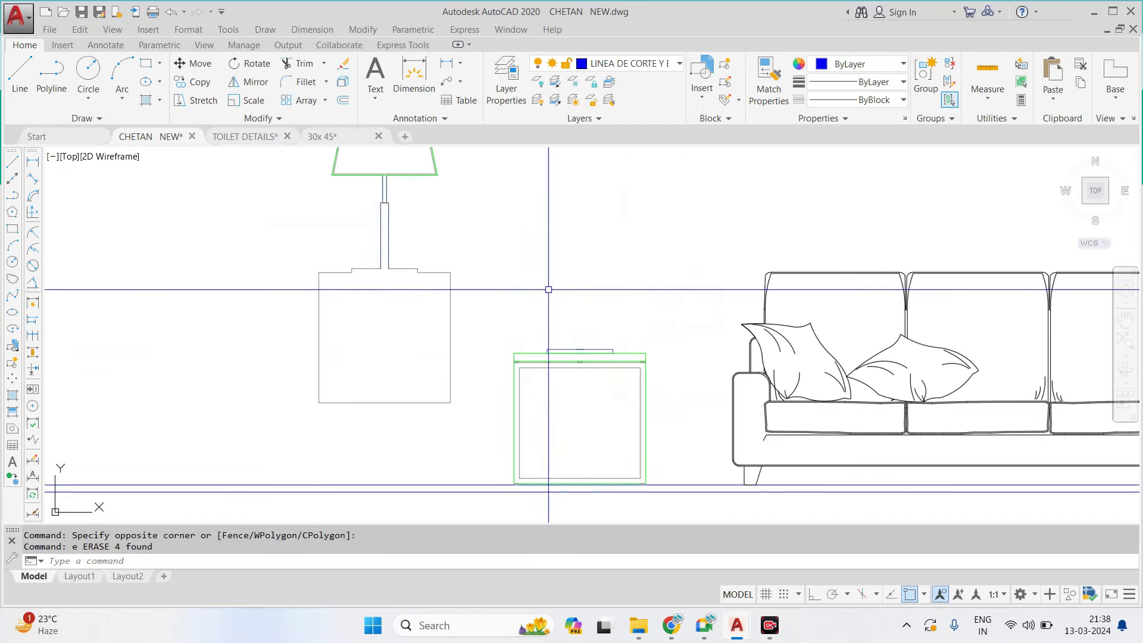
key(Escape)
scroll(538, 280, down, 1)
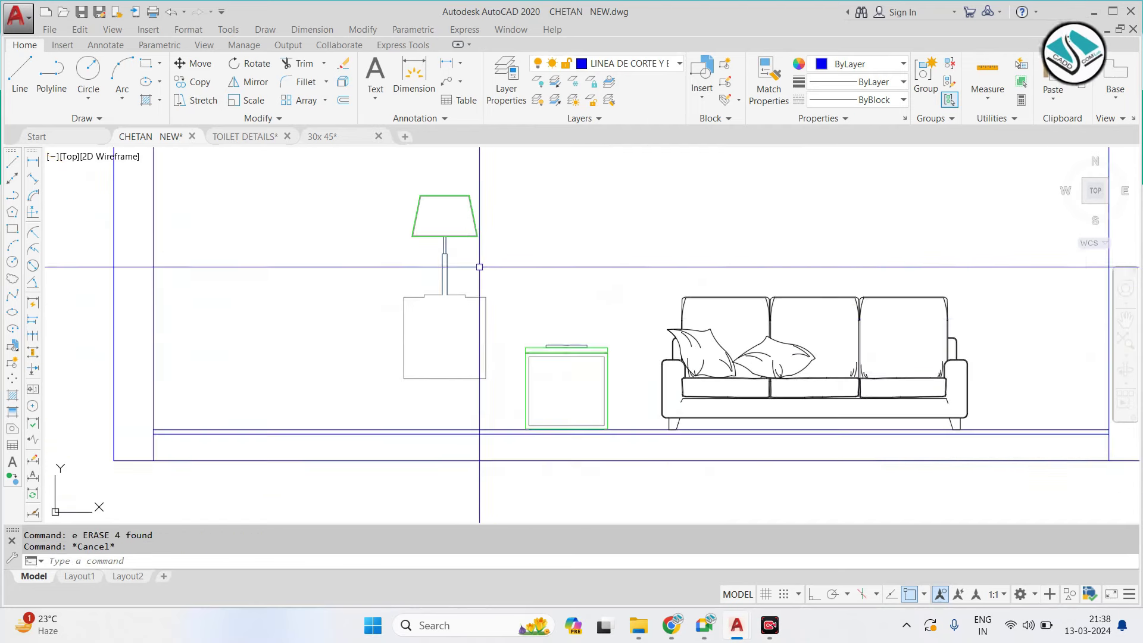
Explode the lamp into separate lines, then cancel an EXTEND attempt
key(Escape)
scroll(454, 316, up, 4)
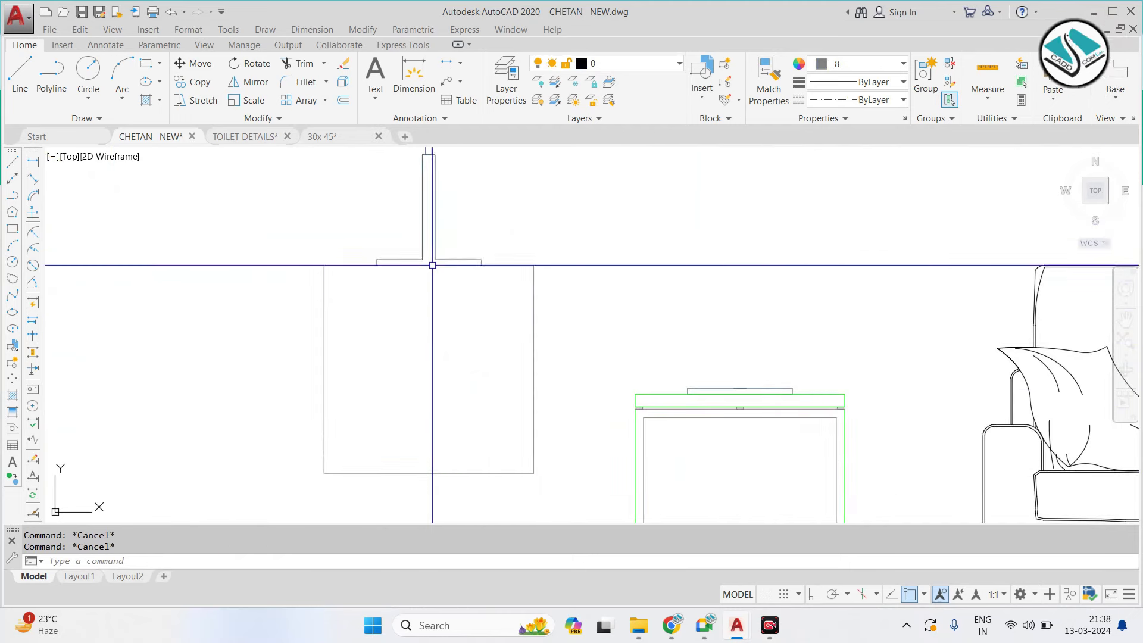
text(x)
key(Return)
scroll(426, 263, up, 2)
text(ex)
key(Return)
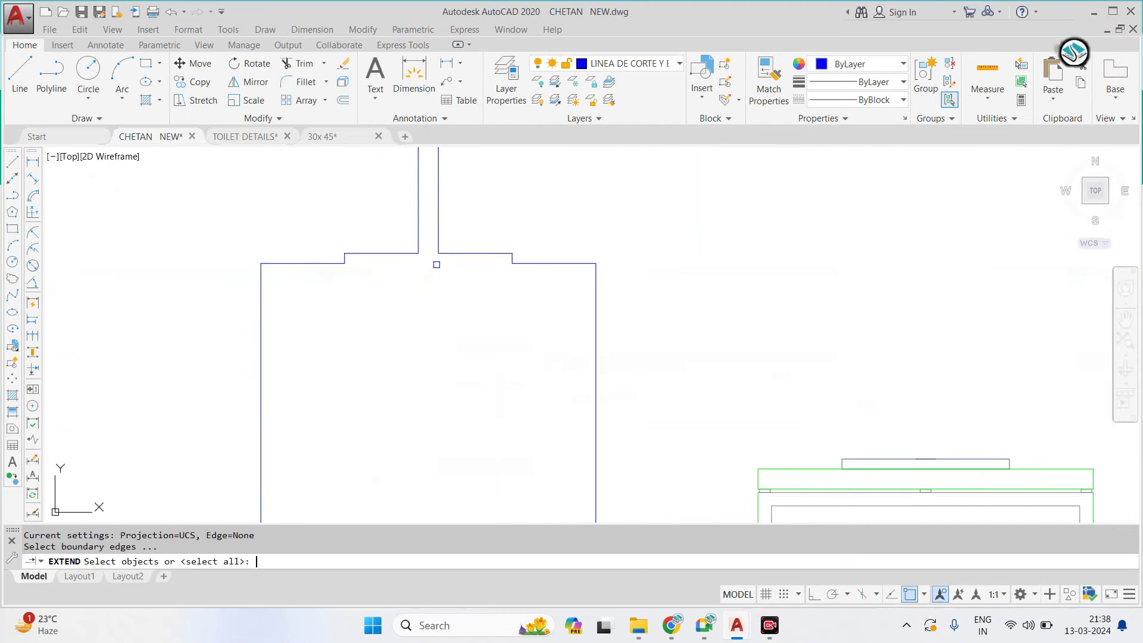
key(Escape)
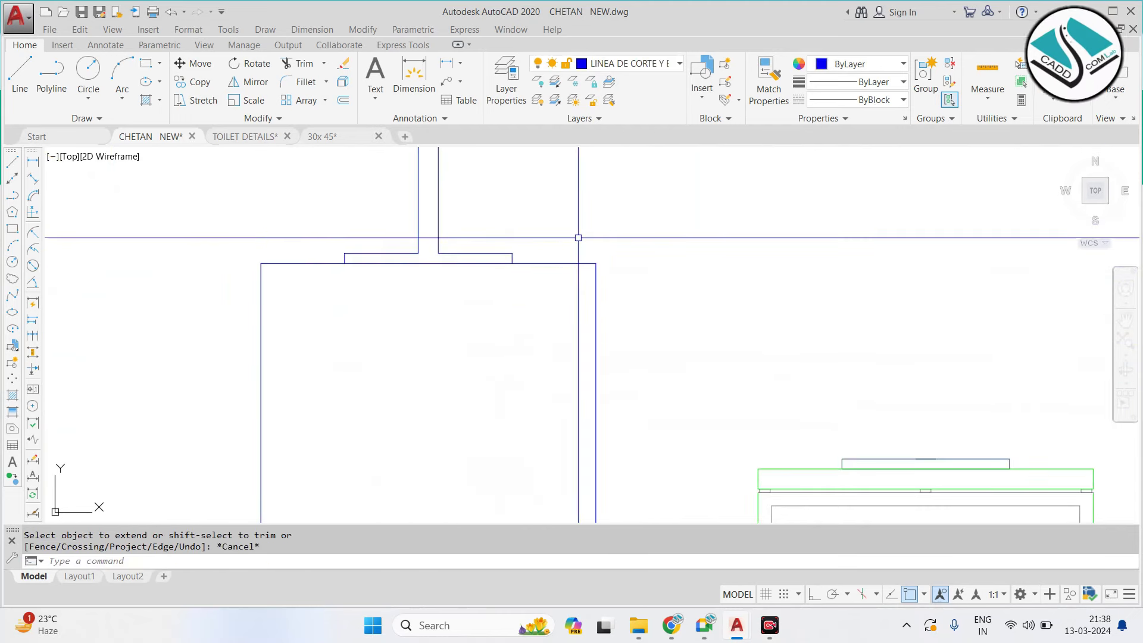
Erase the top and right edges of the rectangle beneath the lamp
click(617, 222)
click(586, 315)
text(e)
key(Return)
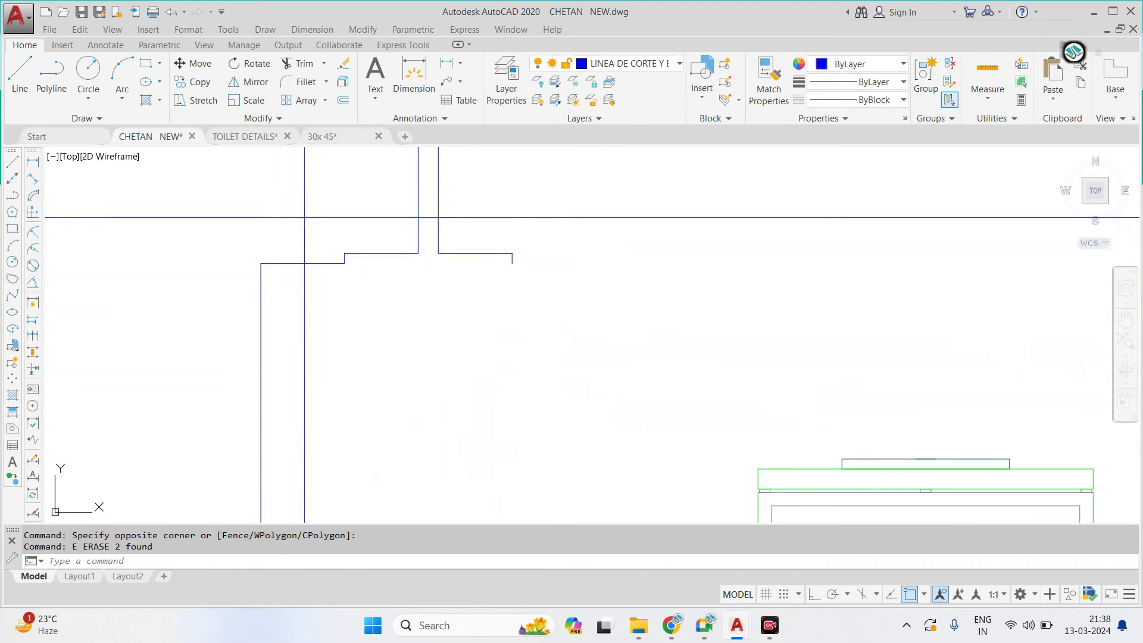
Draw a short horizontal line from the snapped corner at the lamp base
text(l)
key(Return)
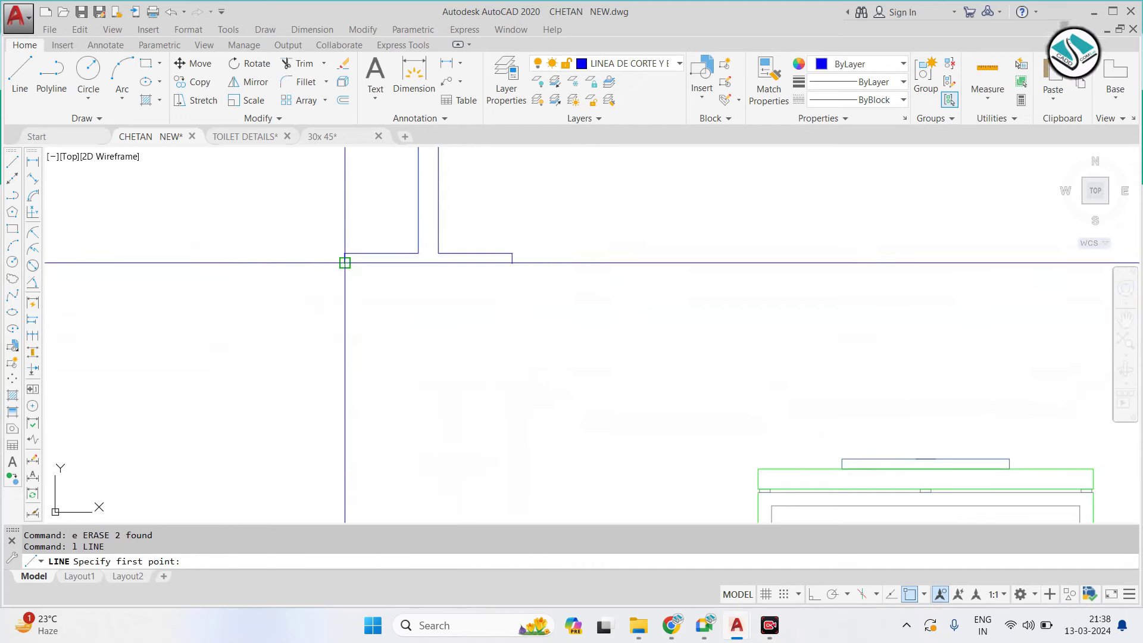
click(344, 263)
click(512, 263)
key(Escape)
scroll(512, 262, down, 5)
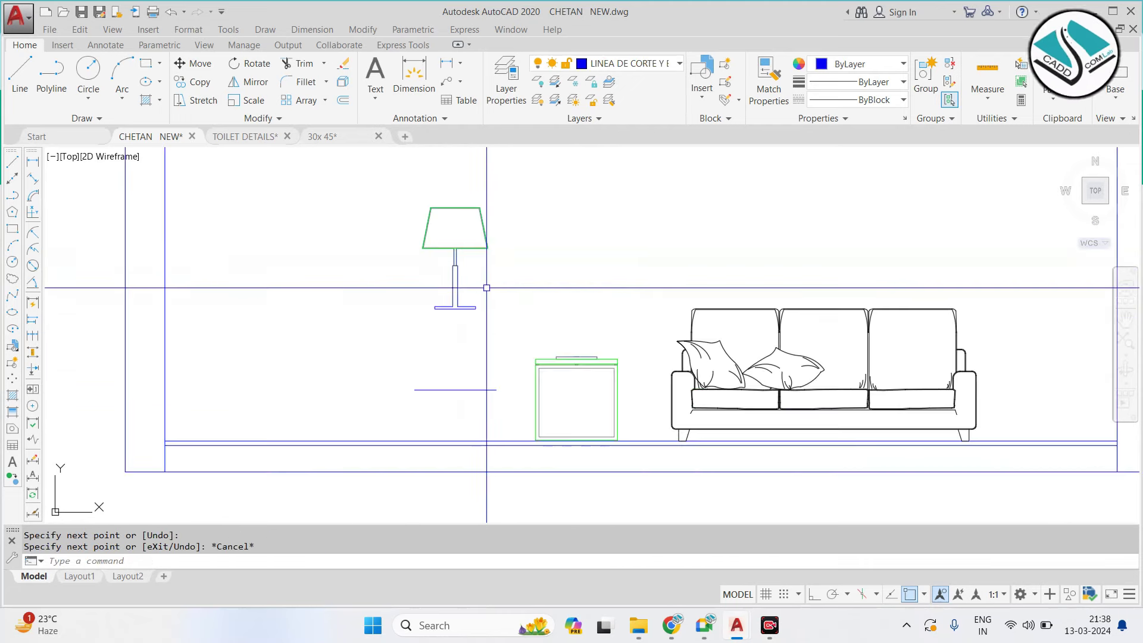
Erase the leftover stray line and group the lamp's lines into one object
click(438, 390)
click(499, 174)
text(e)
click(417, 316)
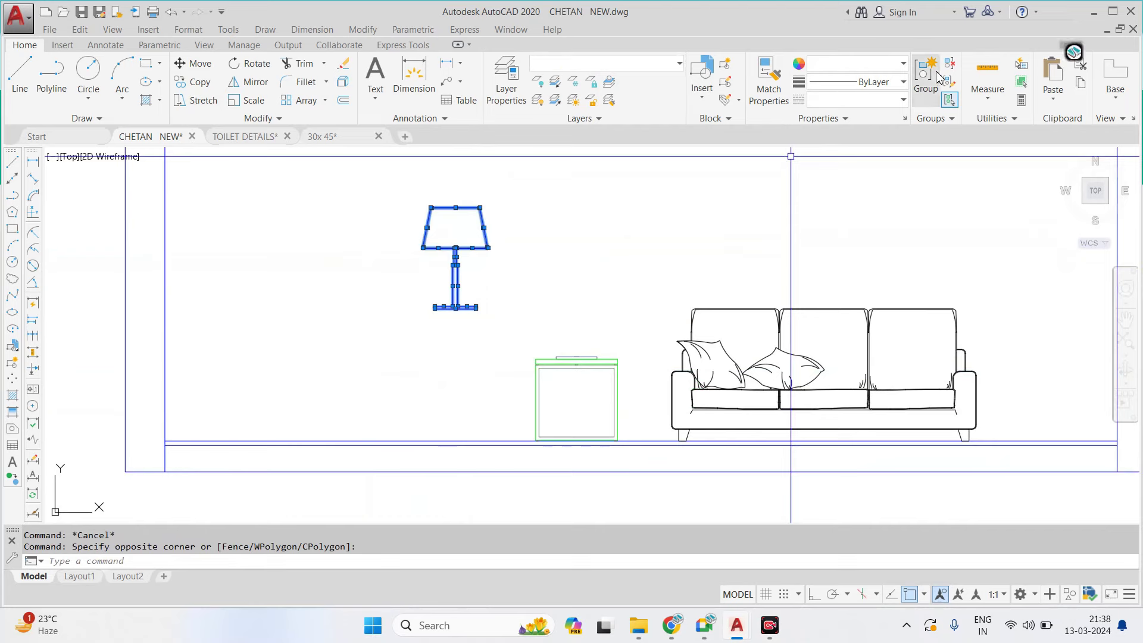
click(791, 156)
Move the lamp by its base midpoint onto the side table top
text(m)
key(Return)
scroll(452, 288, up, 3)
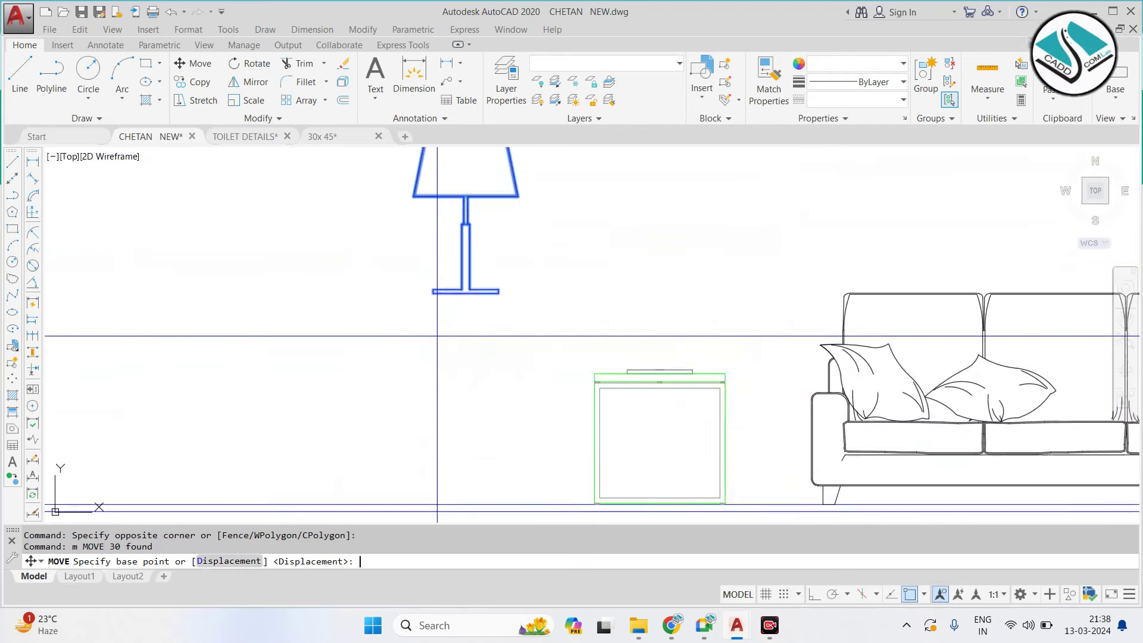
scroll(483, 271, up, 2)
click(483, 271)
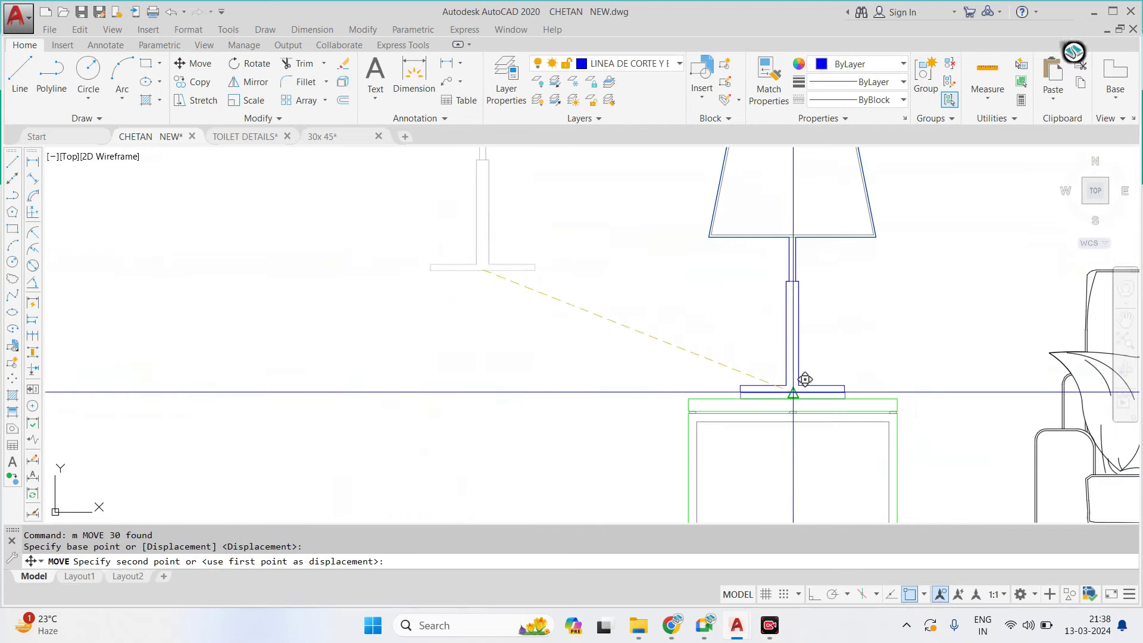
click(793, 392)
key(Escape)
scroll(793, 391, down, 3)
scroll(591, 312, down, 3)
scroll(590, 312, up, 4)
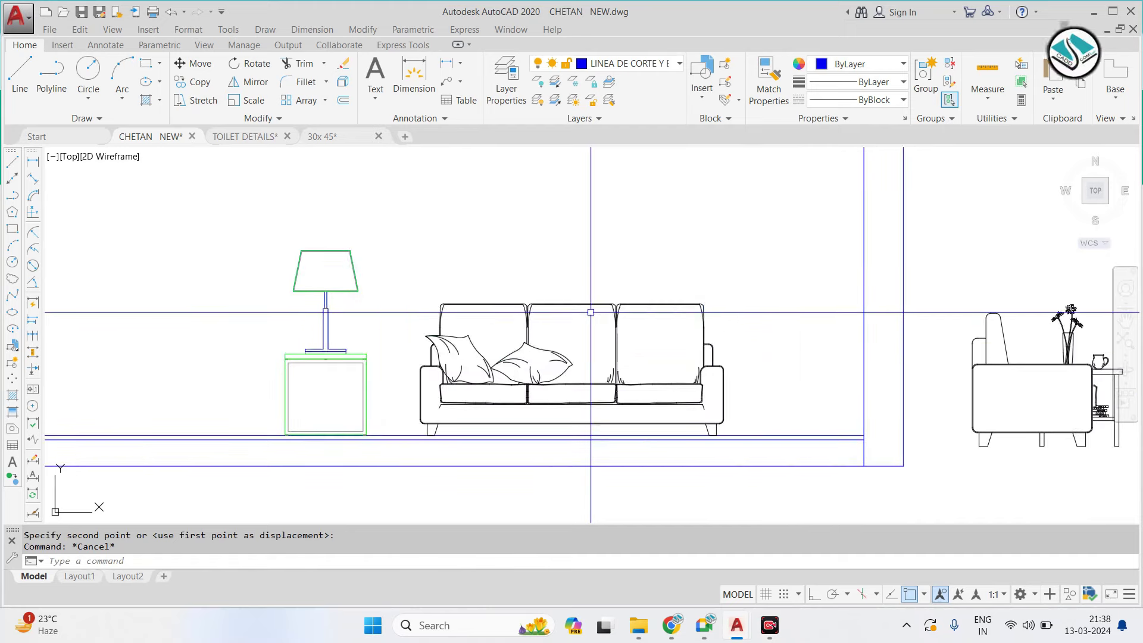
Draw a horizontal line across the side table
key(Escape)
scroll(298, 345, up, 2)
scroll(312, 354, up, 2)
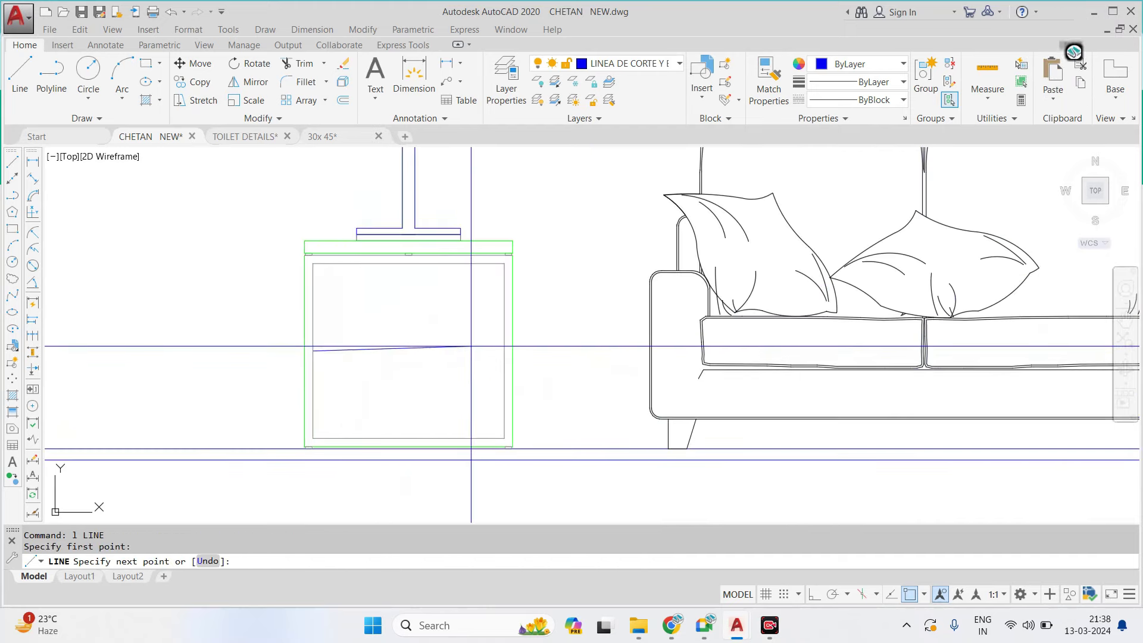
key(Escape)
key(Escape)
key(Escape)
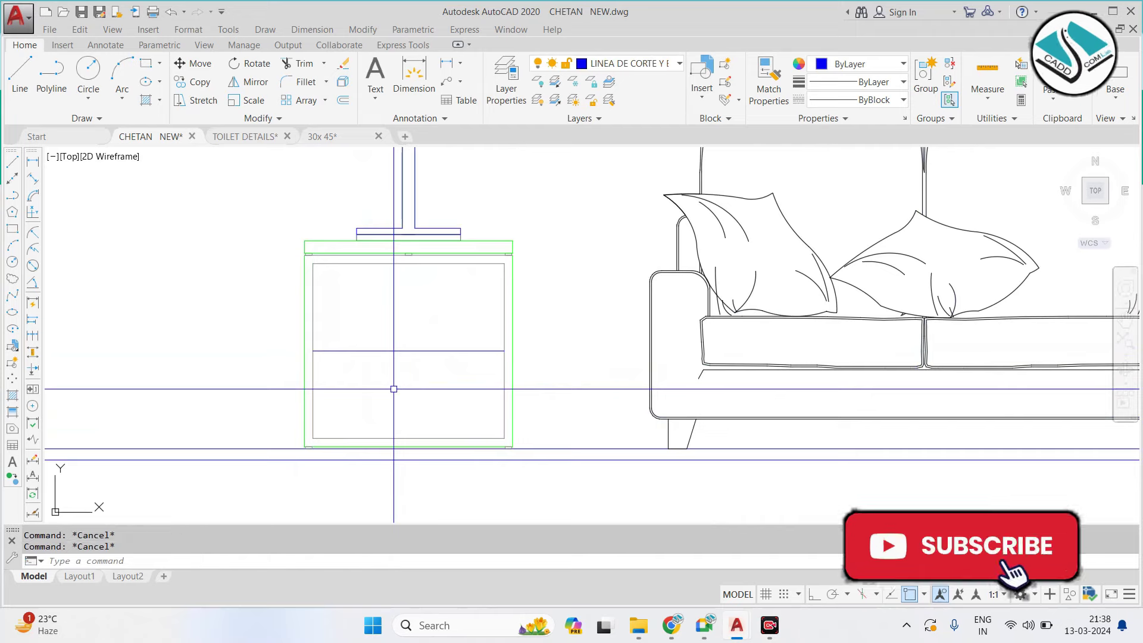
Offset the drawer line by 0.5 to form the drawer division
text(o)
key(Return)
text(.5)
key(Return)
scroll(391, 388, up, 2)
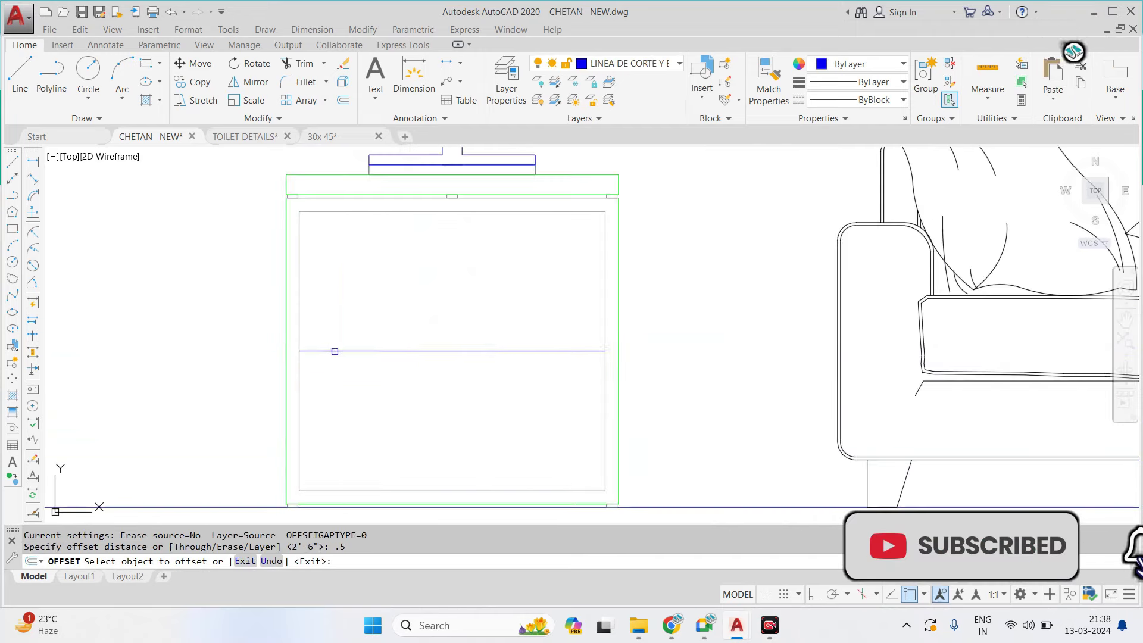
scroll(334, 352, up, 2)
click(332, 350)
click(332, 355)
key(Escape)
Erase the middle drawer line
click(336, 374)
click(343, 345)
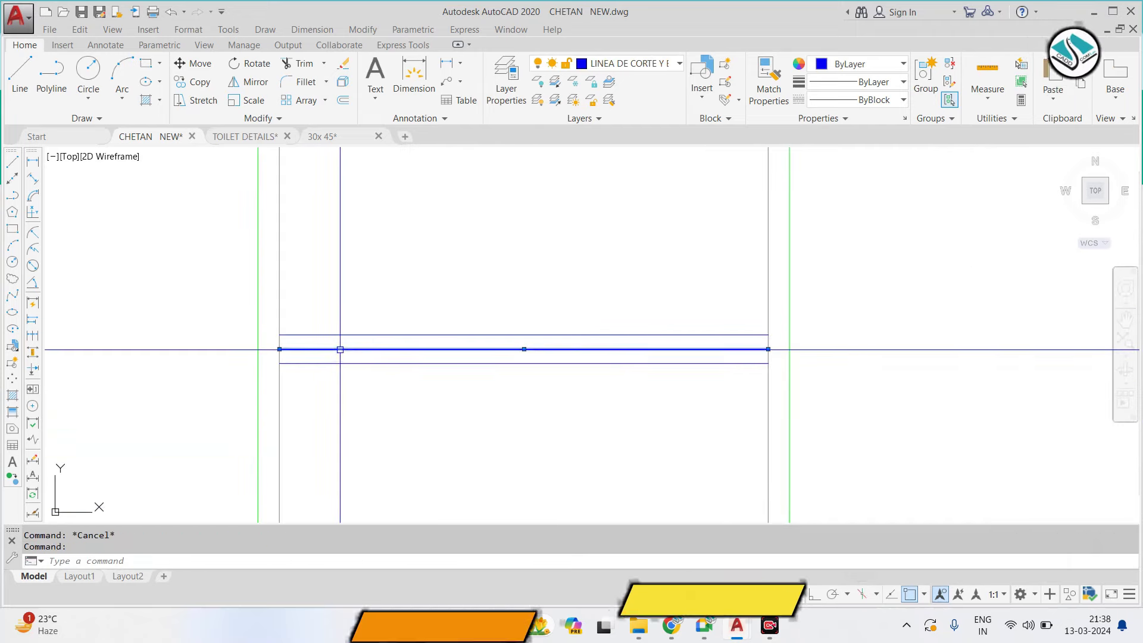
text(e)
key(Return)
scroll(469, 339, down, 3)
Draw a small circular knob on the drawer front
text(c)
key(Return)
scroll(431, 321, up, 3)
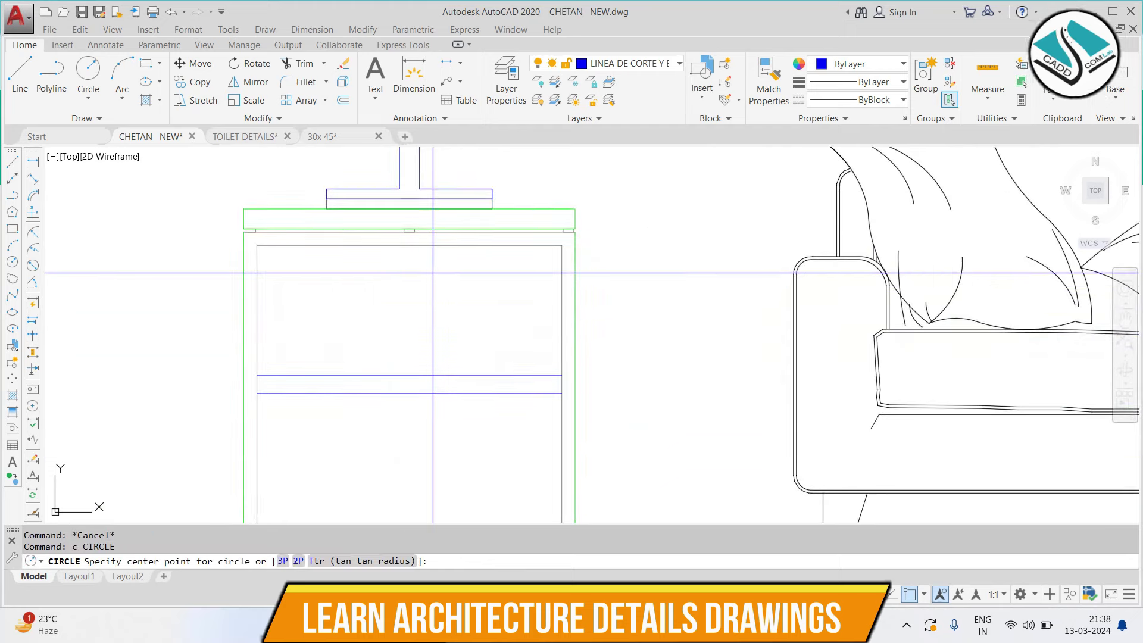
click(405, 317)
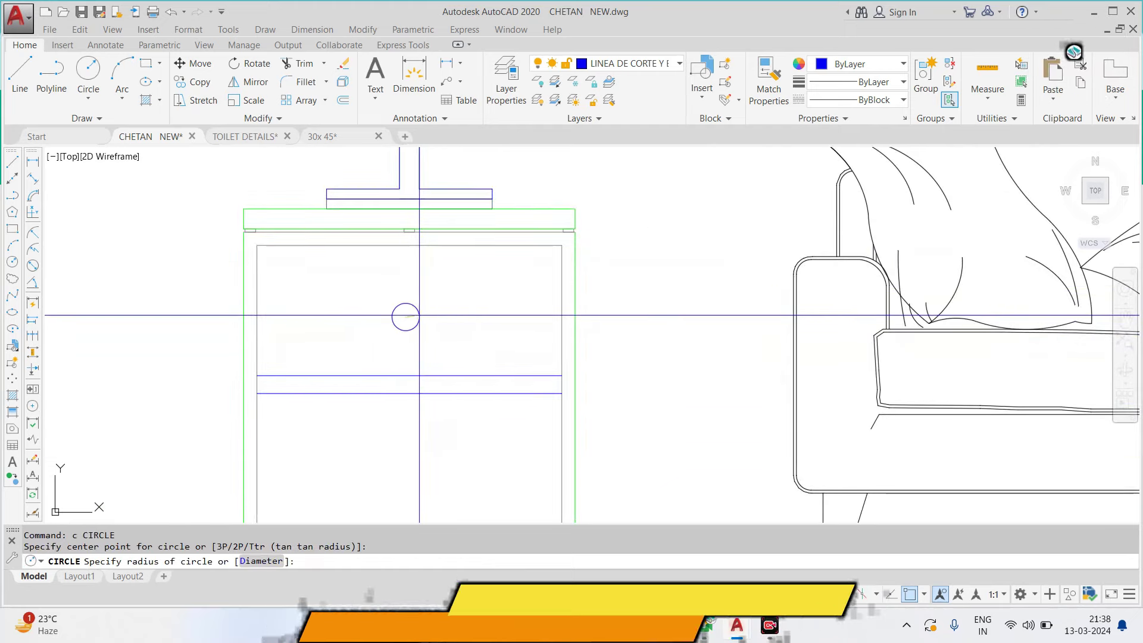
click(419, 317)
scroll(360, 342, down, 10)
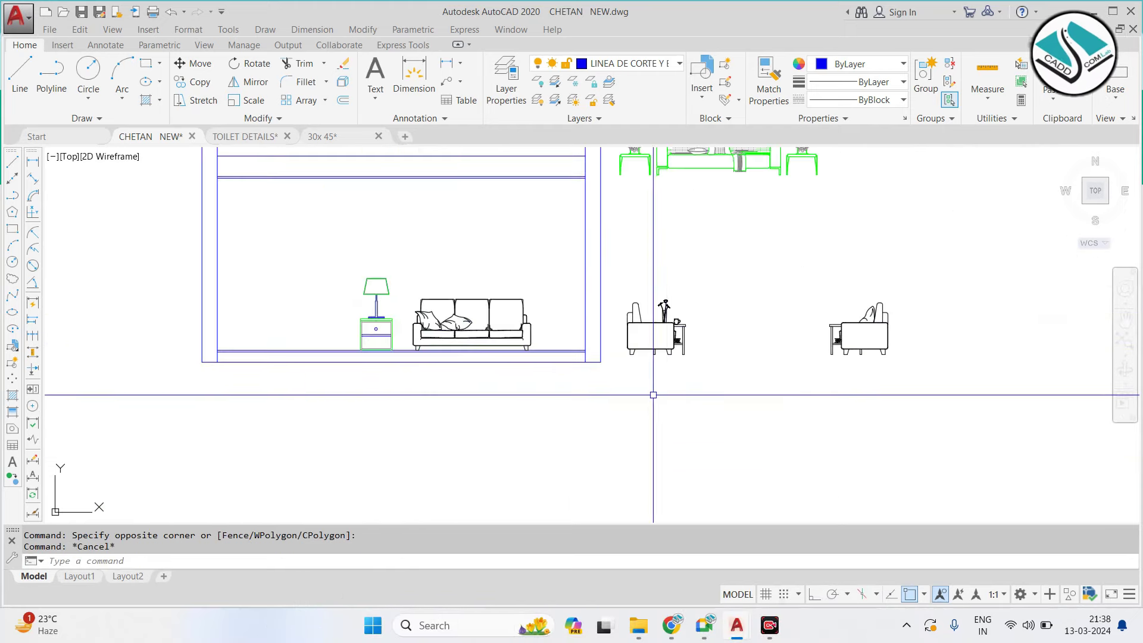
key(Escape)
Window-select the lamp and try grouping it, declining the duplicate group
scroll(339, 280, up, 4)
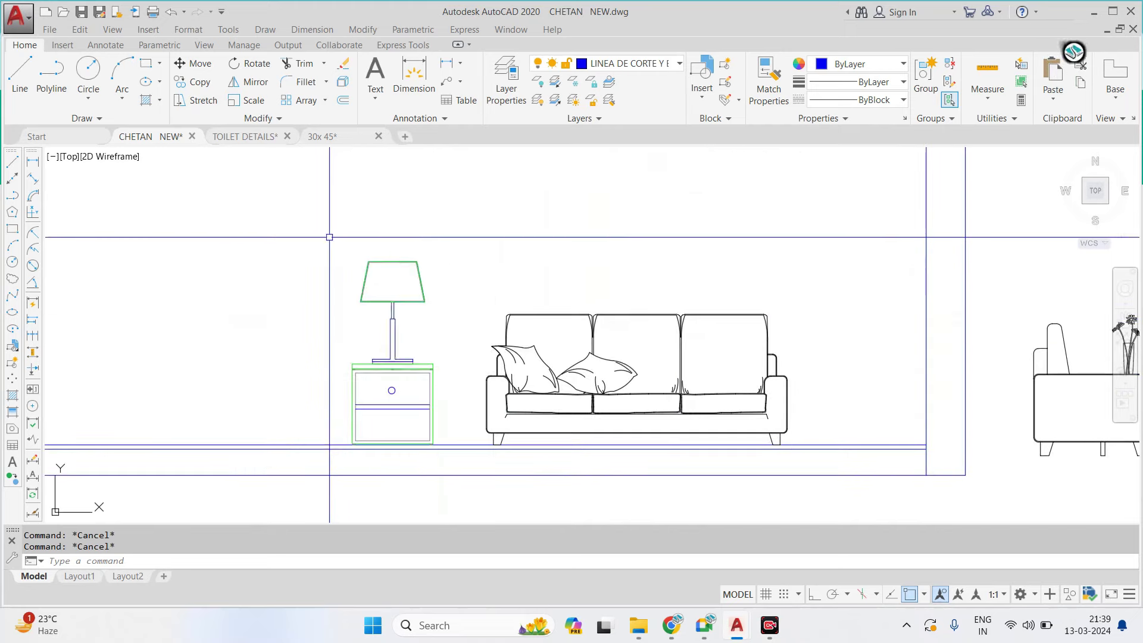
click(330, 237)
scroll(417, 345, up, 5)
scroll(424, 374, up, 2)
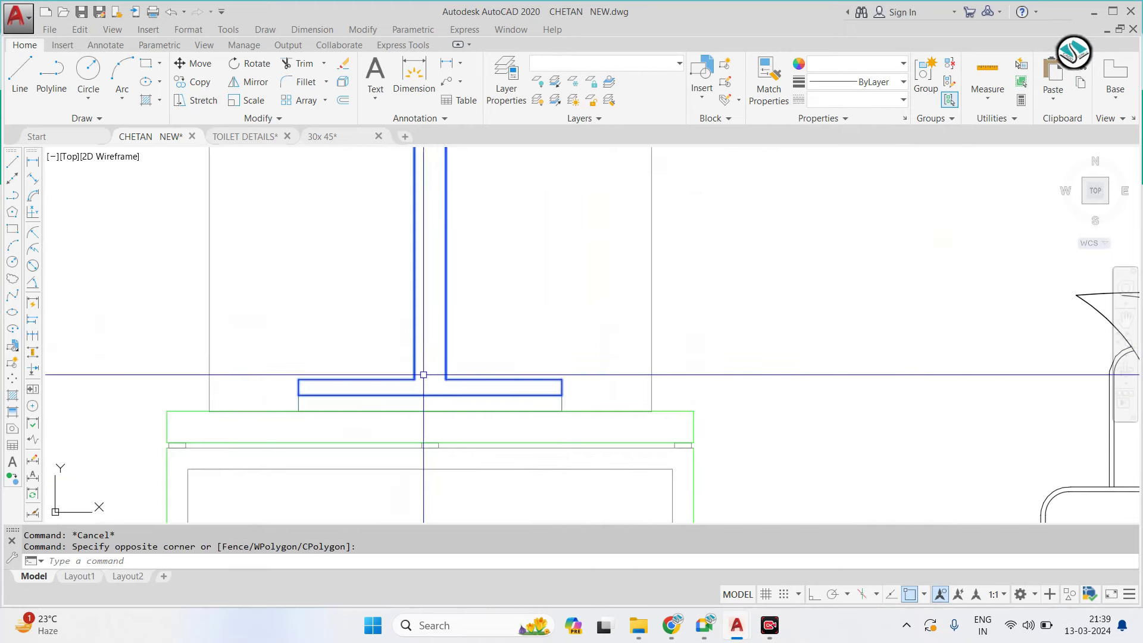
click(925, 75)
key(Escape)
scroll(449, 277, down, 4)
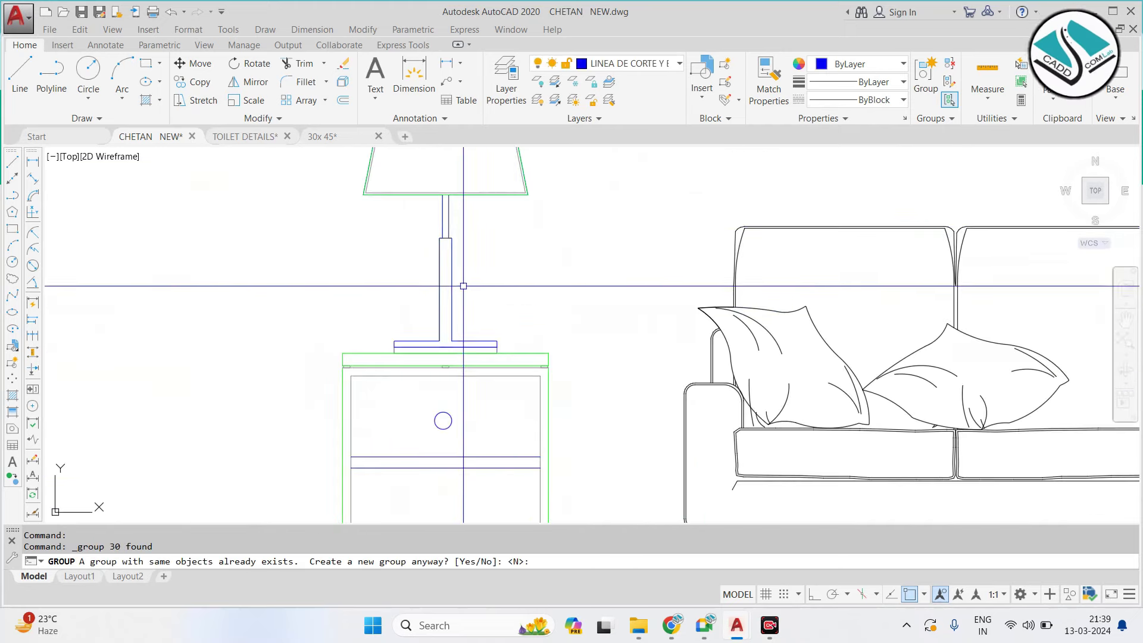
Rescale the lamp about its base point
text(c)
key(Return)
scroll(423, 272, up, 2)
click(458, 270)
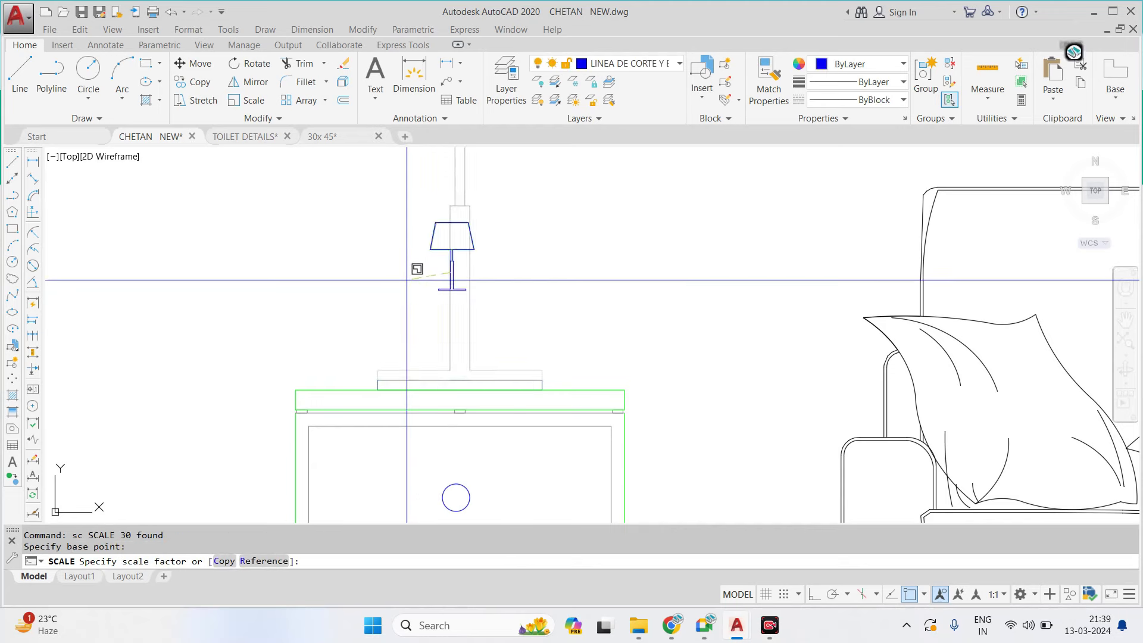
click(492, 293)
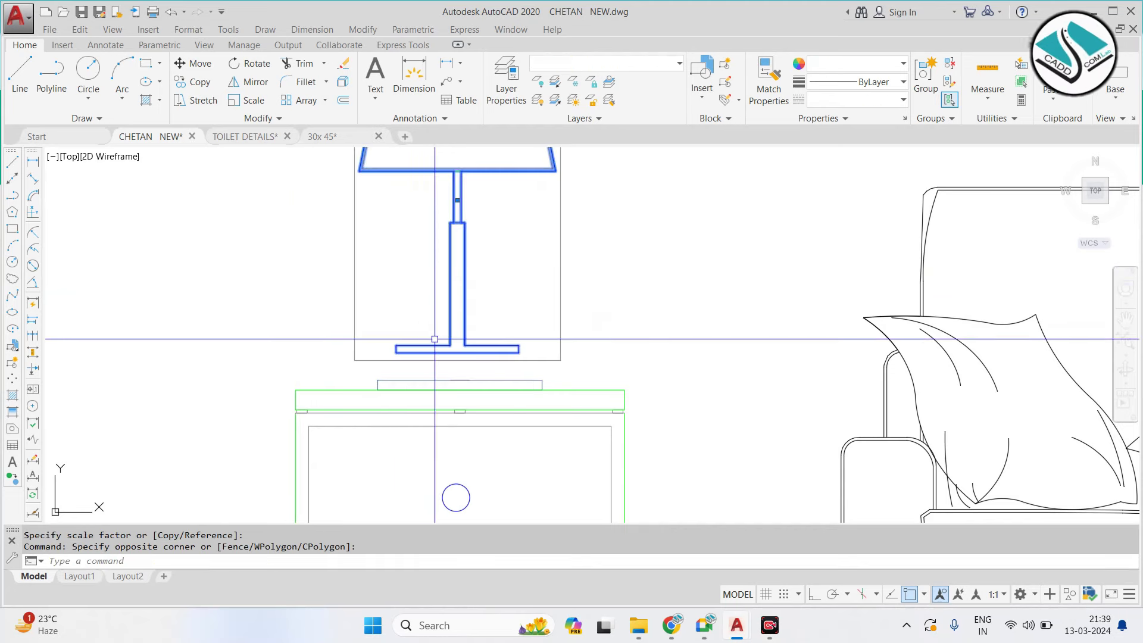
scroll(416, 324, up, 3)
Move the lamp down so its base sits on the side table top
text(m)
key(Return)
click(403, 325)
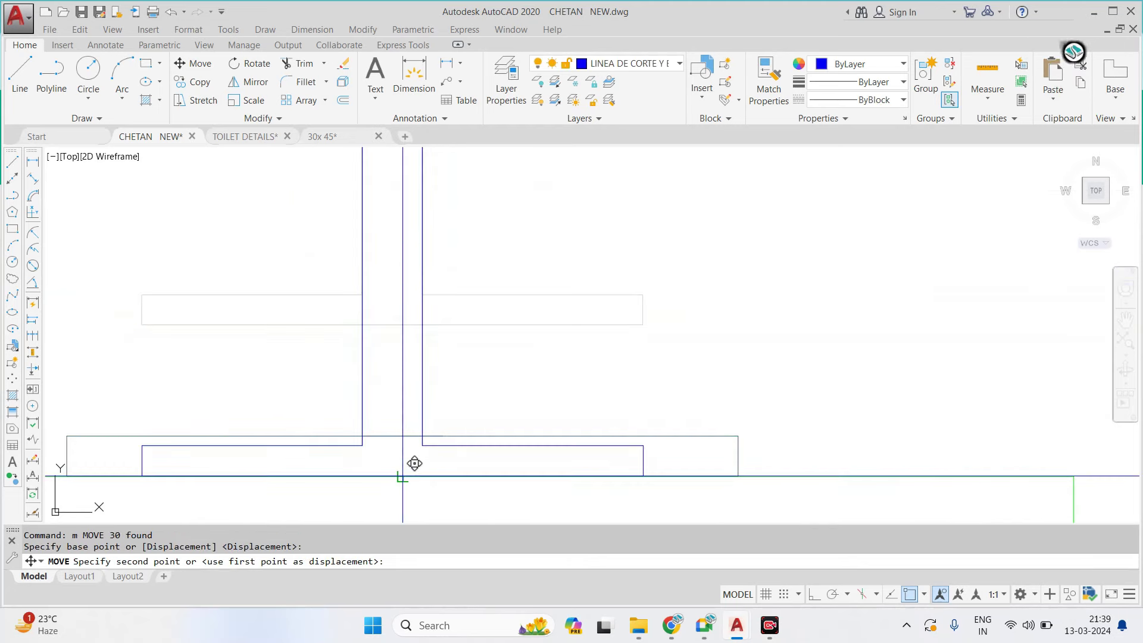
key(Escape)
drag(709, 408, 658, 396)
scroll(374, 430, down, 2)
key(Escape)
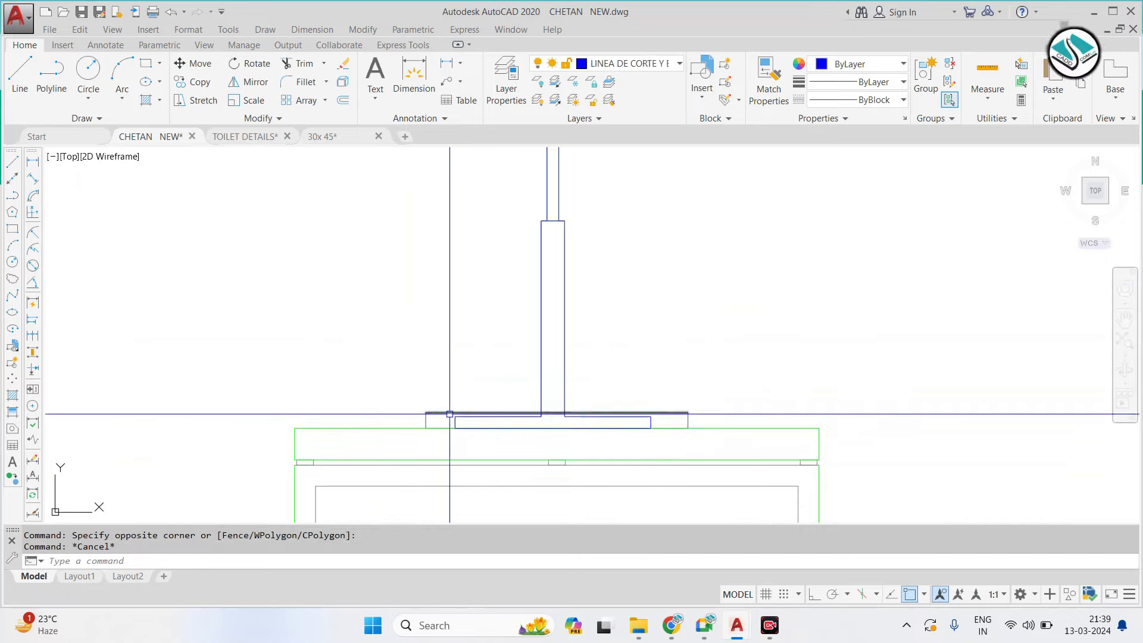
Remove the extra outline line beneath the lamp base
click(433, 415)
text(e)
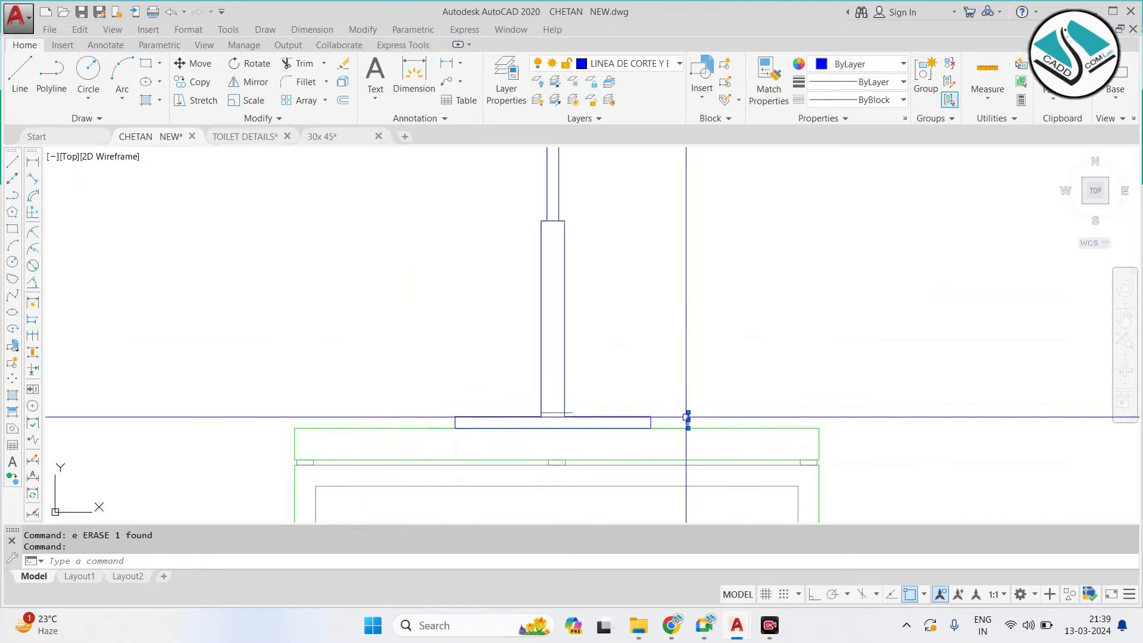
key(Escape)
key(Escape)
scroll(688, 417, down, 3)
scroll(605, 362, down, 3)
Pan and zoom to bring the second armchair in the elevation into view
scroll(610, 361, down, 4)
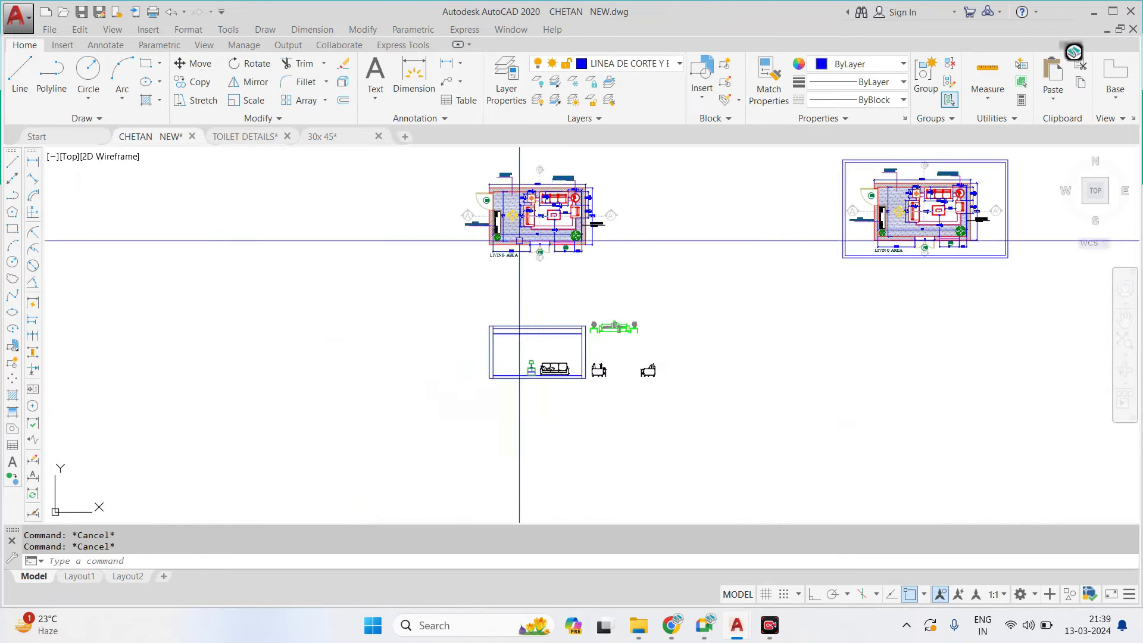
scroll(598, 225, up, 6)
middle_drag(569, 307, 474, 250)
scroll(544, 227, up, 2)
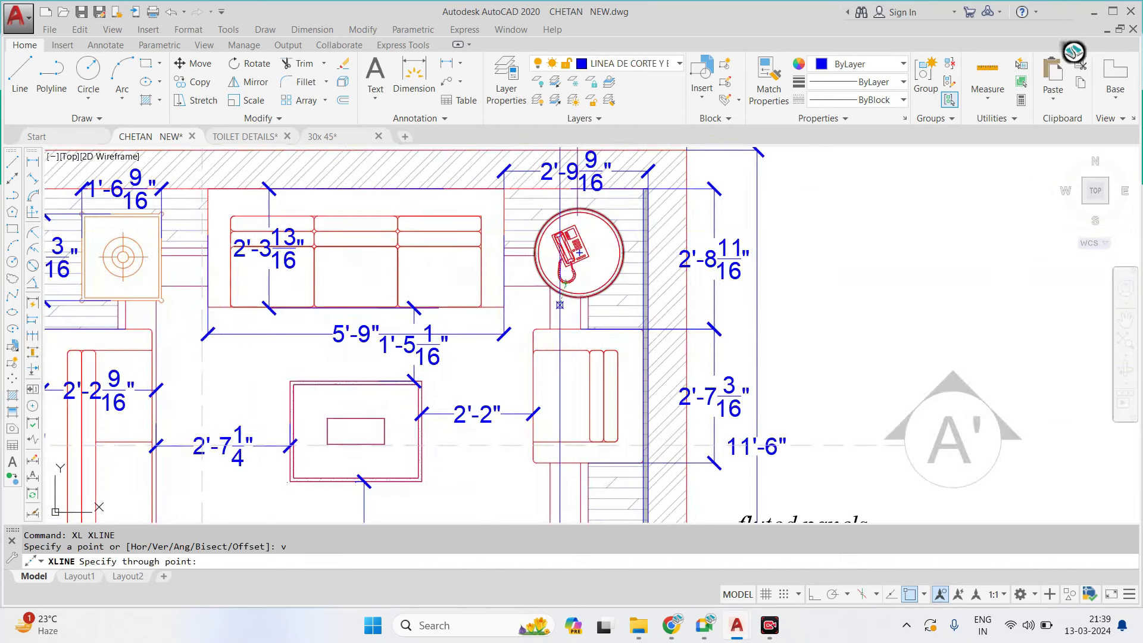
scroll(533, 380, up, 2)
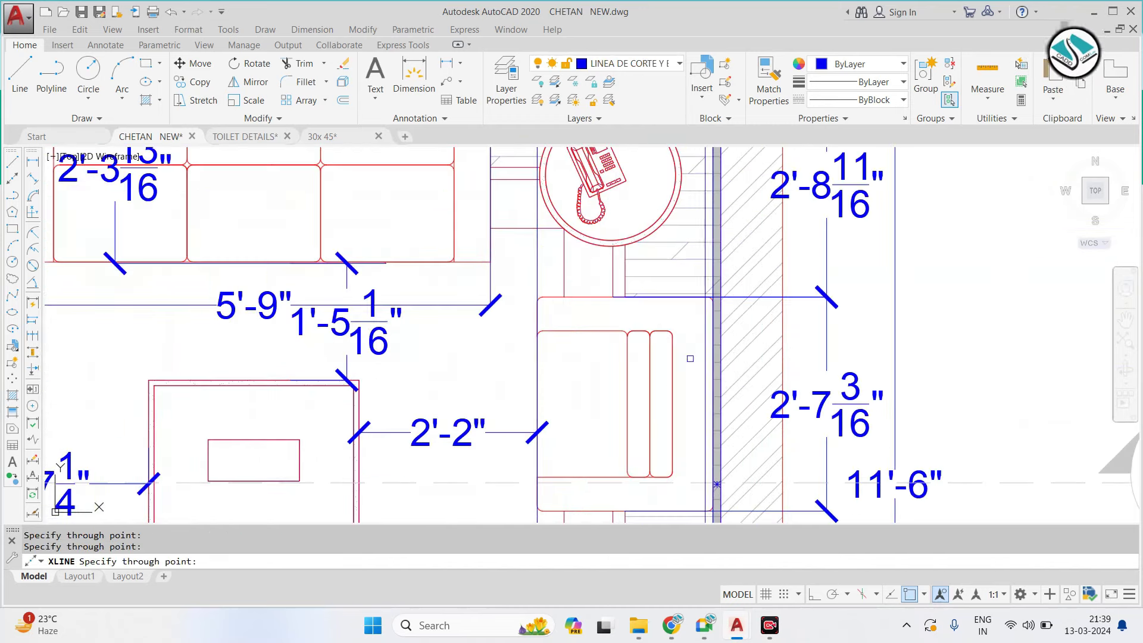
scroll(689, 359, down, 5)
key(Escape)
scroll(566, 365, down, 3)
scroll(538, 364, up, 5)
scroll(538, 364, up, 1)
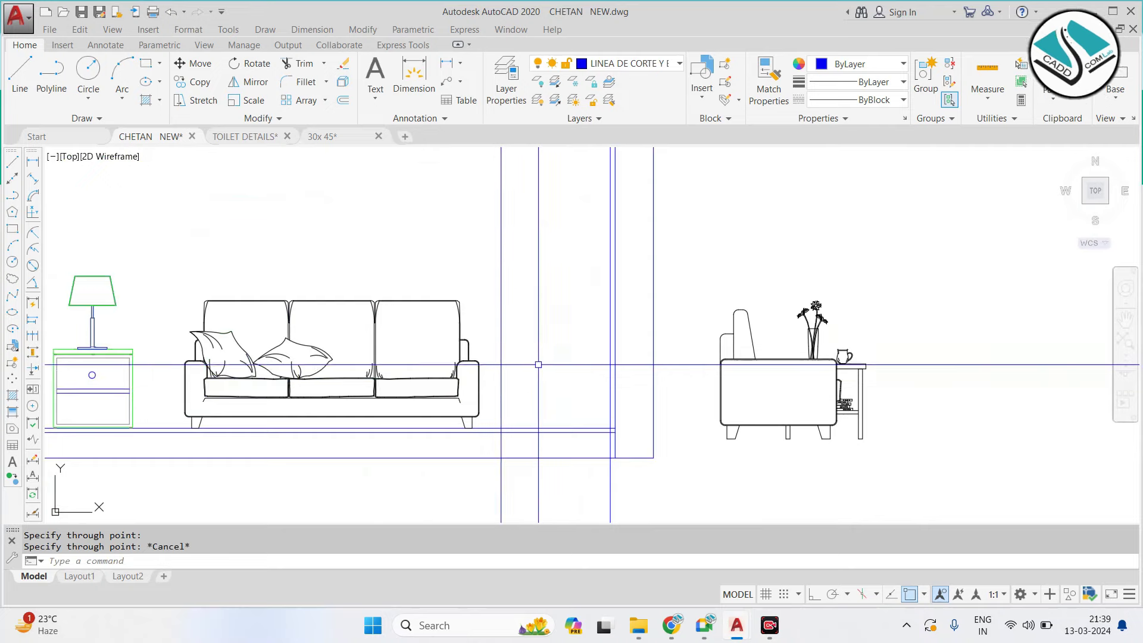
scroll(538, 365, down, 2)
middle_drag(538, 364, 485, 341)
Move the selected armchair higher in the drawing
click(626, 273)
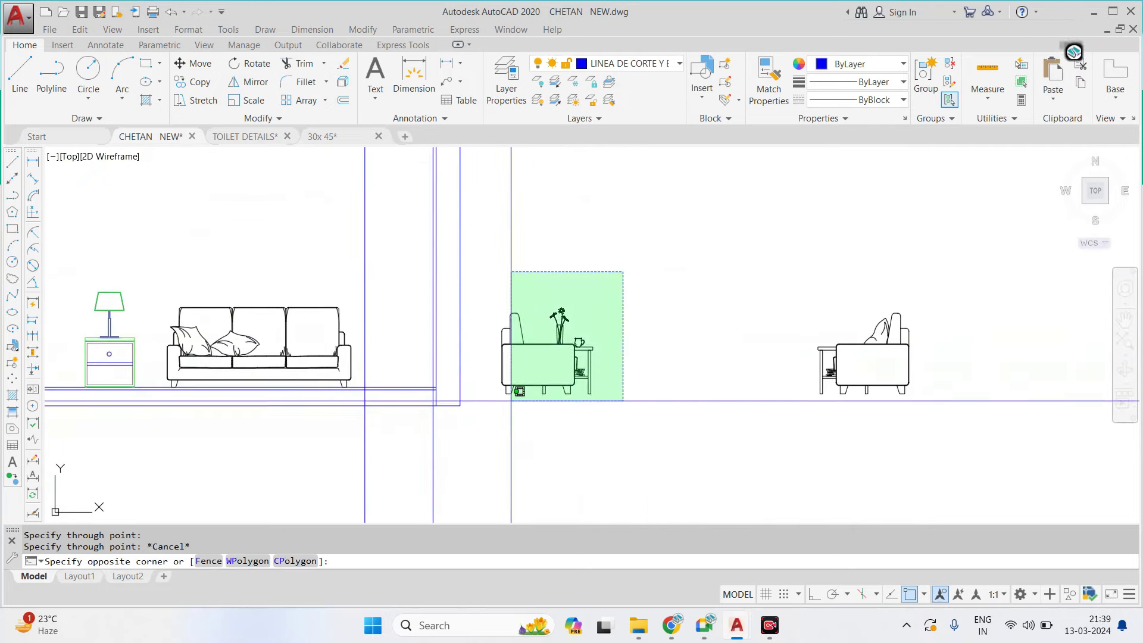
click(480, 420)
text(m)
key(Return)
click(545, 404)
click(636, 223)
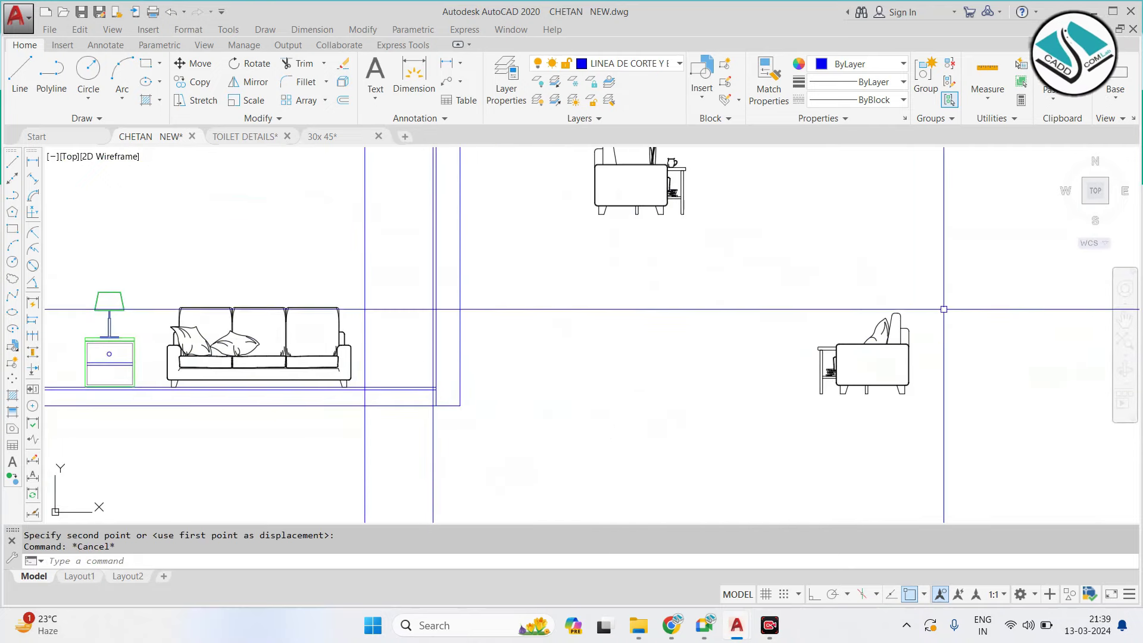
Select the right-hand armchair and start a move, then cancel it
click(977, 295)
click(739, 443)
text(m)
key(Return)
click(798, 423)
key(Escape)
scroll(625, 394, up, 5)
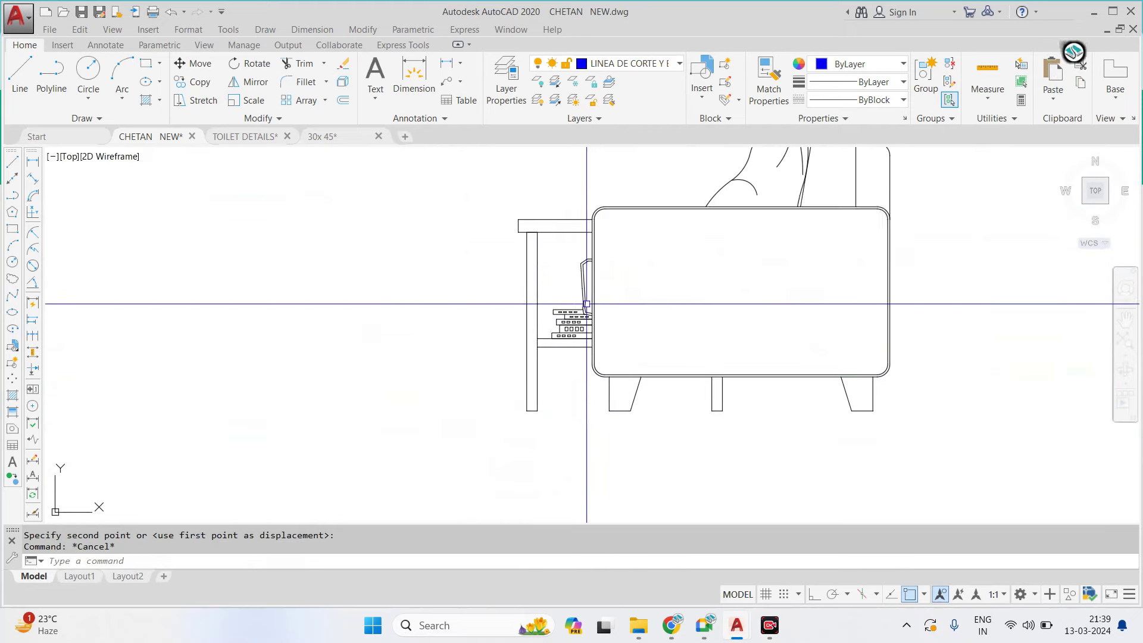
Erase the side table with its books and the leftover small rectangles
click(575, 202)
click(484, 390)
text(e)
key(Return)
scroll(582, 327, up, 5)
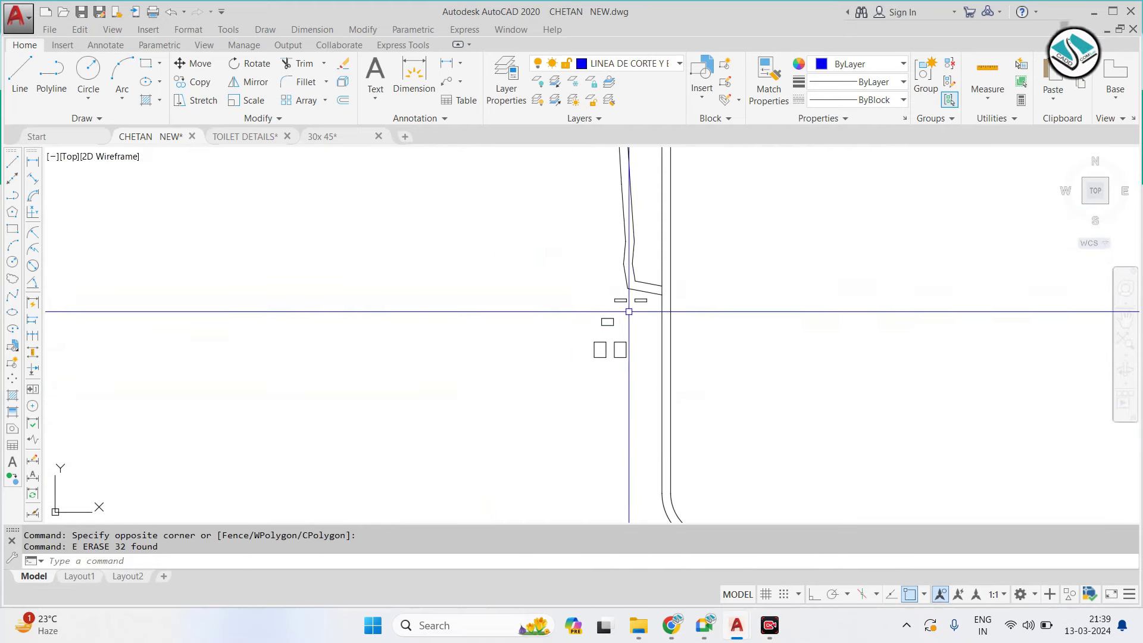
click(540, 270)
click(663, 395)
text(e)
key(Return)
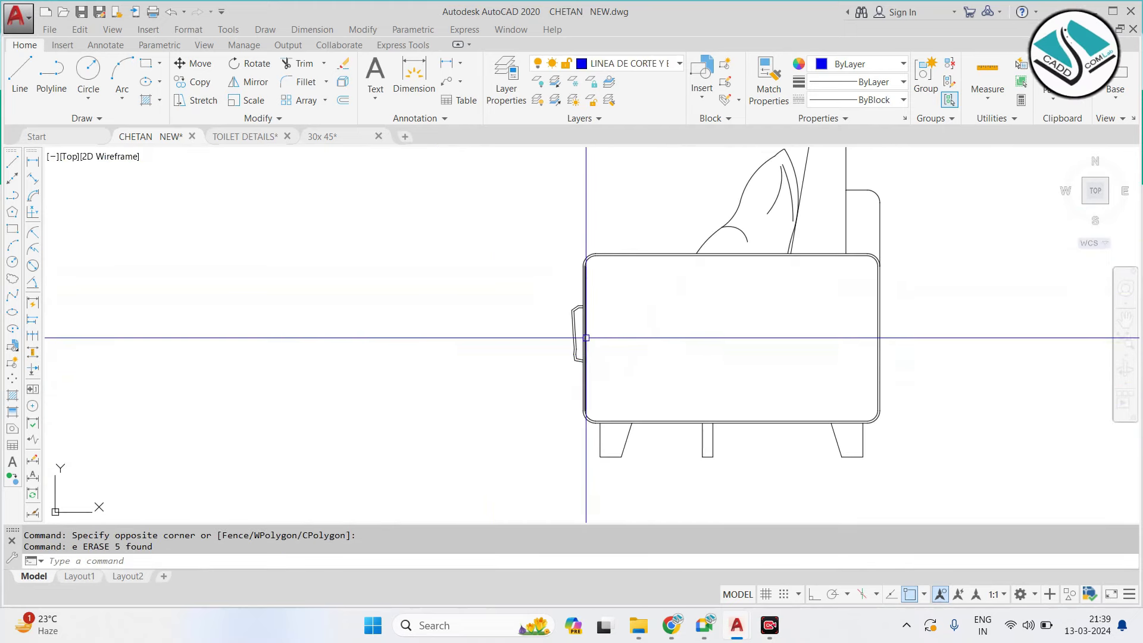
Erase the chair's side handle lines, then restore them
scroll(598, 384, down, 4)
scroll(595, 383, up, 6)
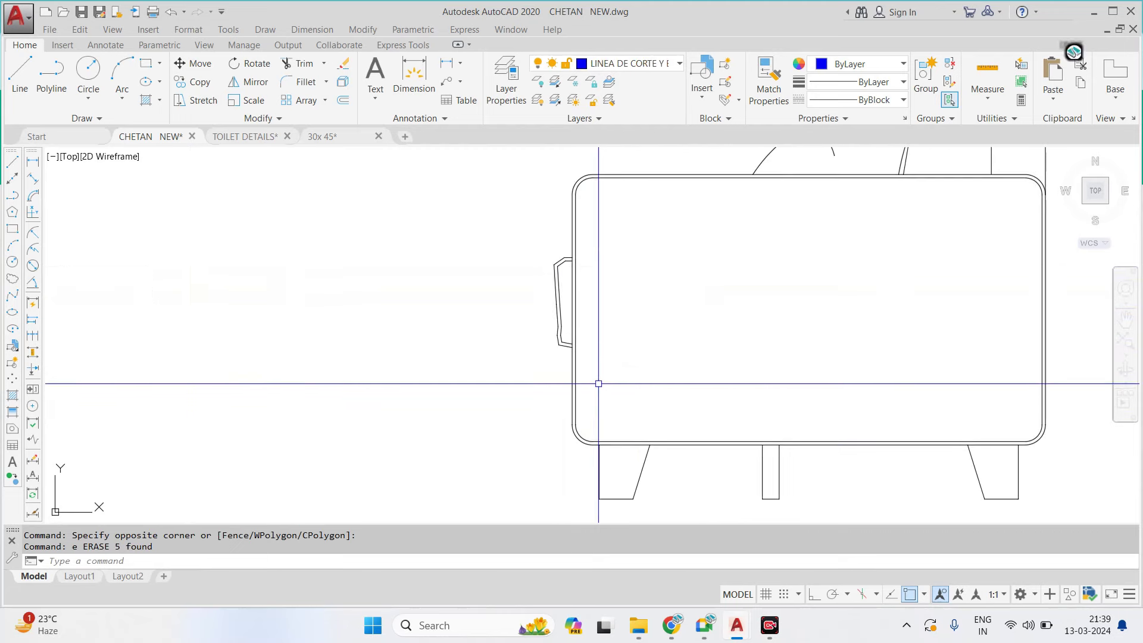
click(567, 234)
click(550, 280)
text(e)
key(Return)
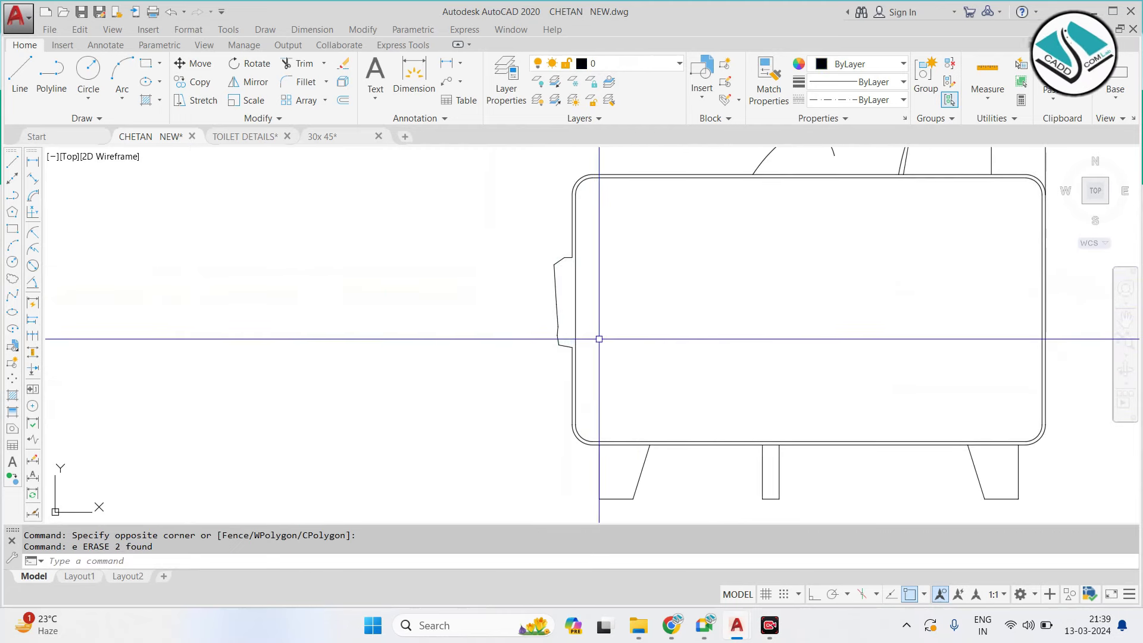
key(Escape)
scroll(582, 274, down, 6)
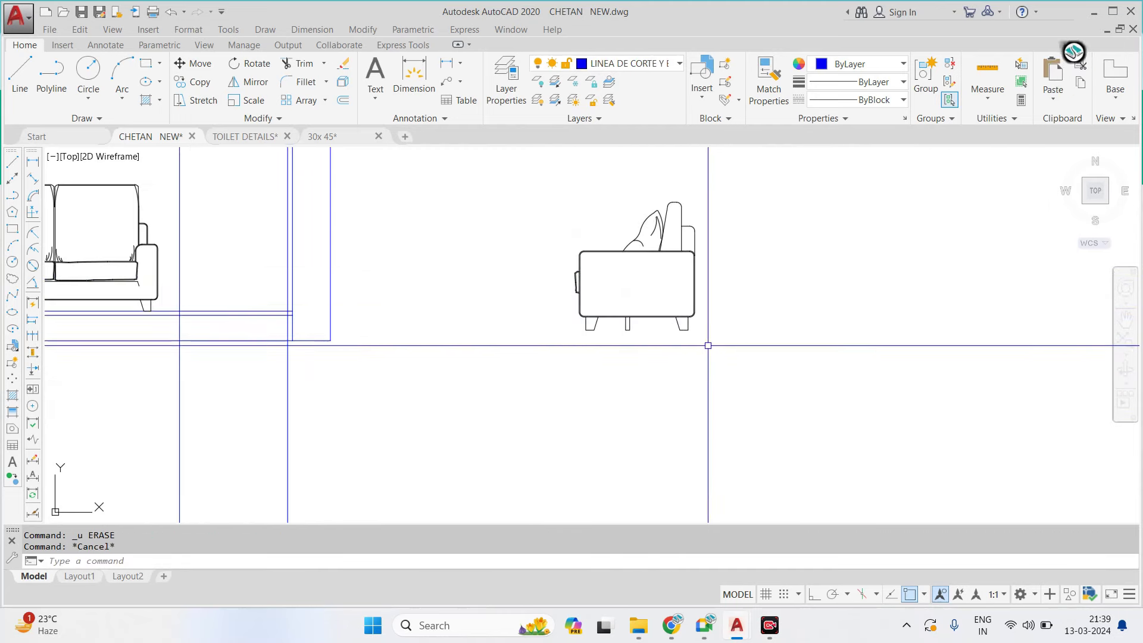
scroll(649, 314, up, 4)
Begin selecting the plain armchair
click(642, 344)
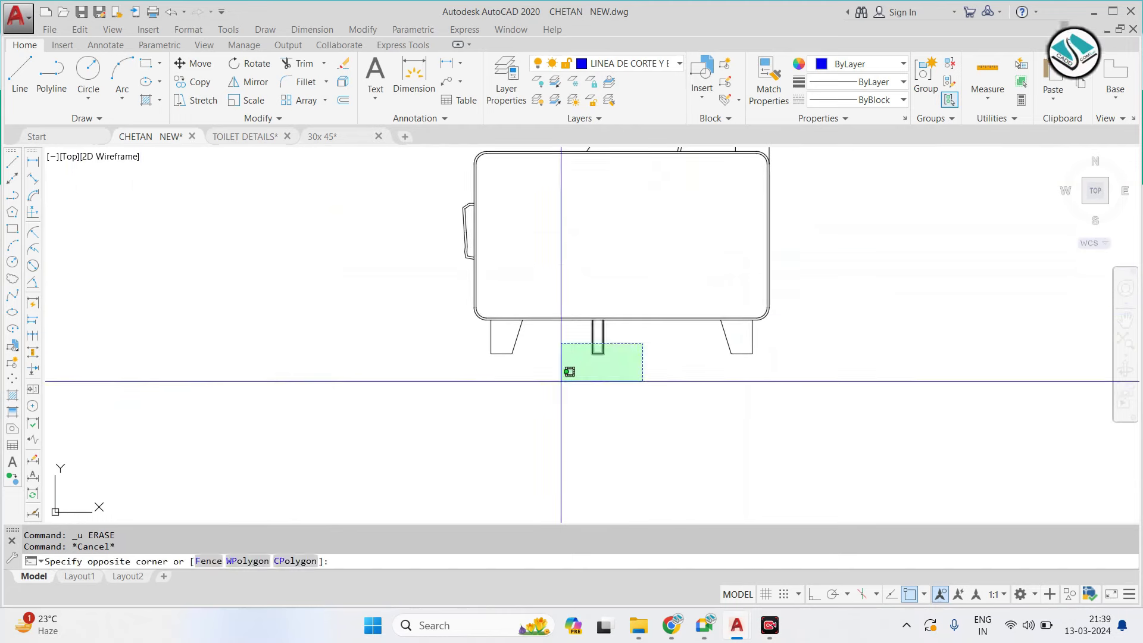
text(e)
scroll(596, 380, down, 3)
click(670, 302)
Scale the armchair by reference so its width spans the space up to the wall corner
click(566, 384)
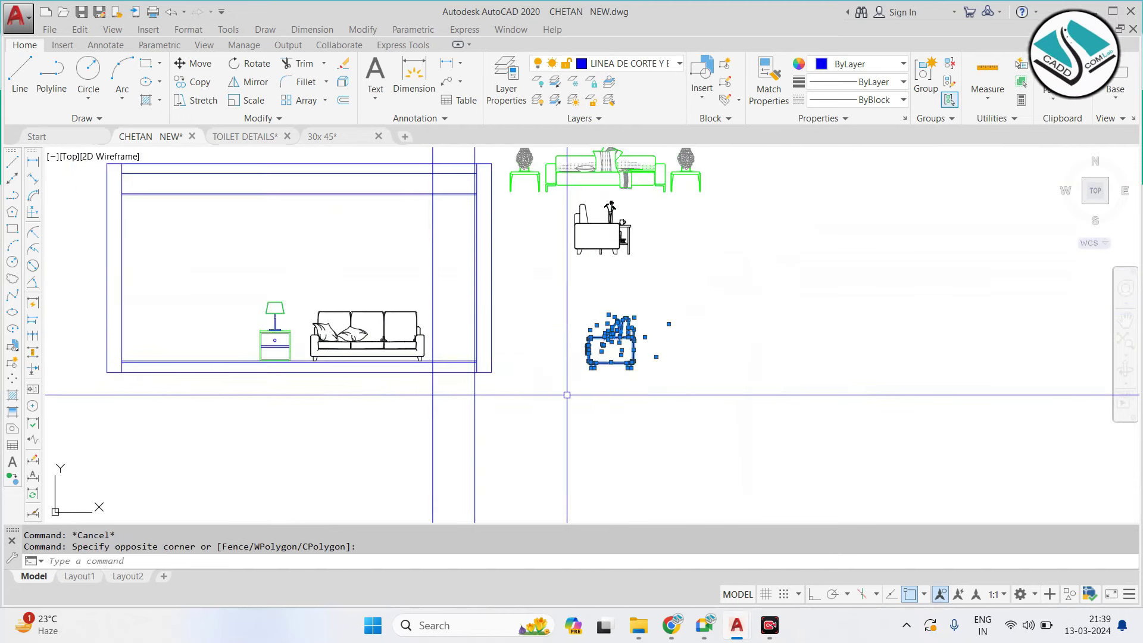
text(sc)
key(Return)
scroll(567, 345, up, 3)
scroll(589, 369, up, 4)
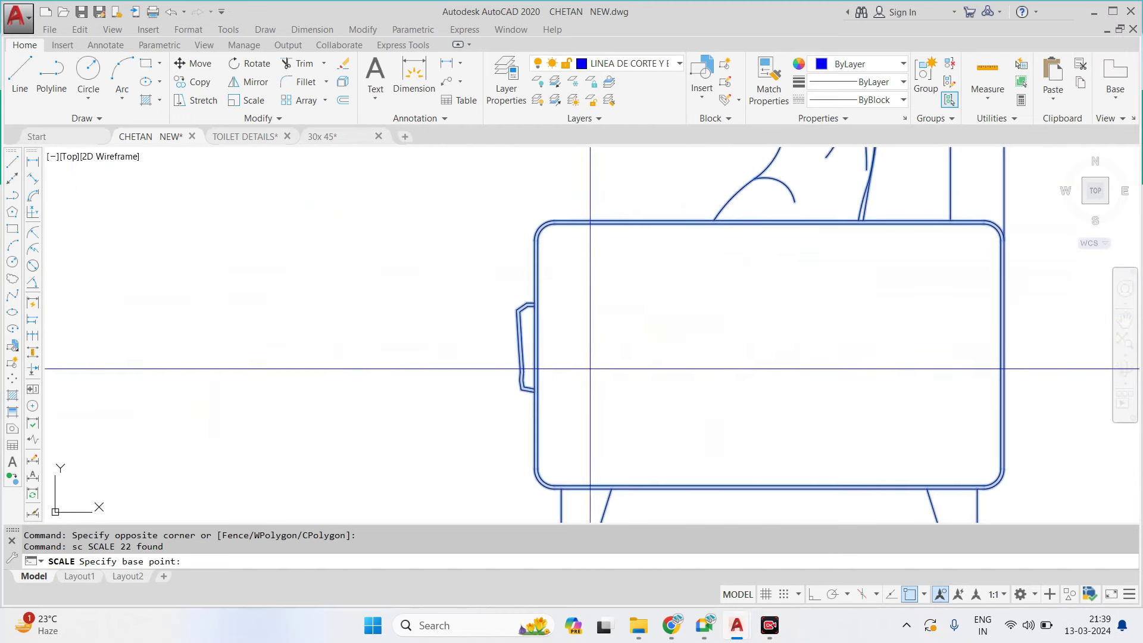
click(535, 293)
text(r)
key(Return)
scroll(529, 294, up, 3)
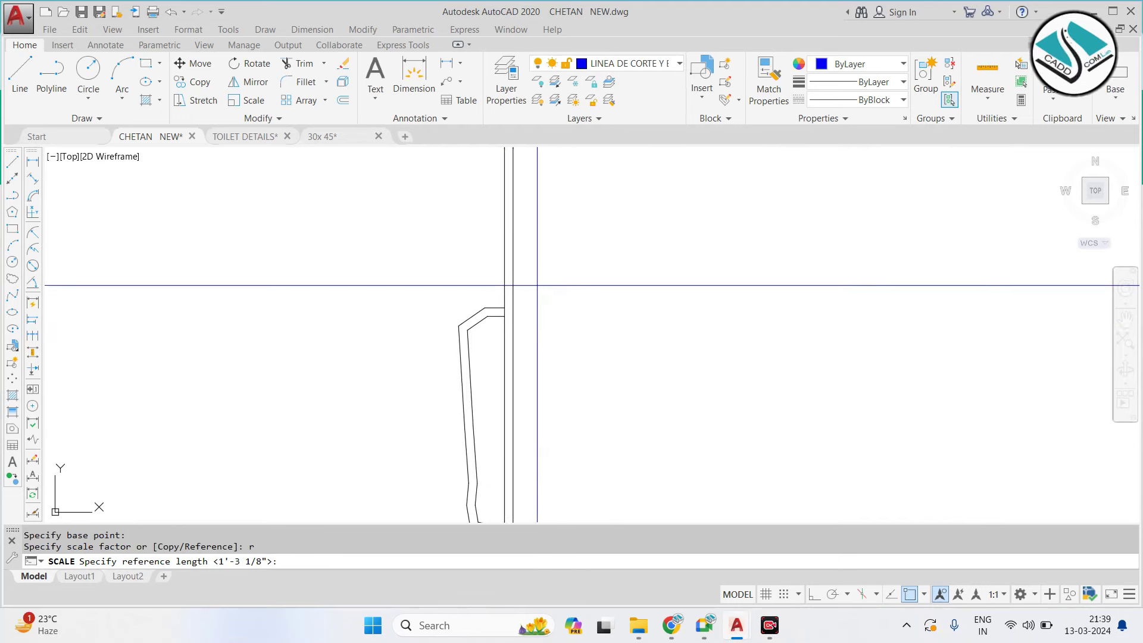
scroll(529, 294, up, 1)
click(505, 273)
scroll(632, 272, up, 3)
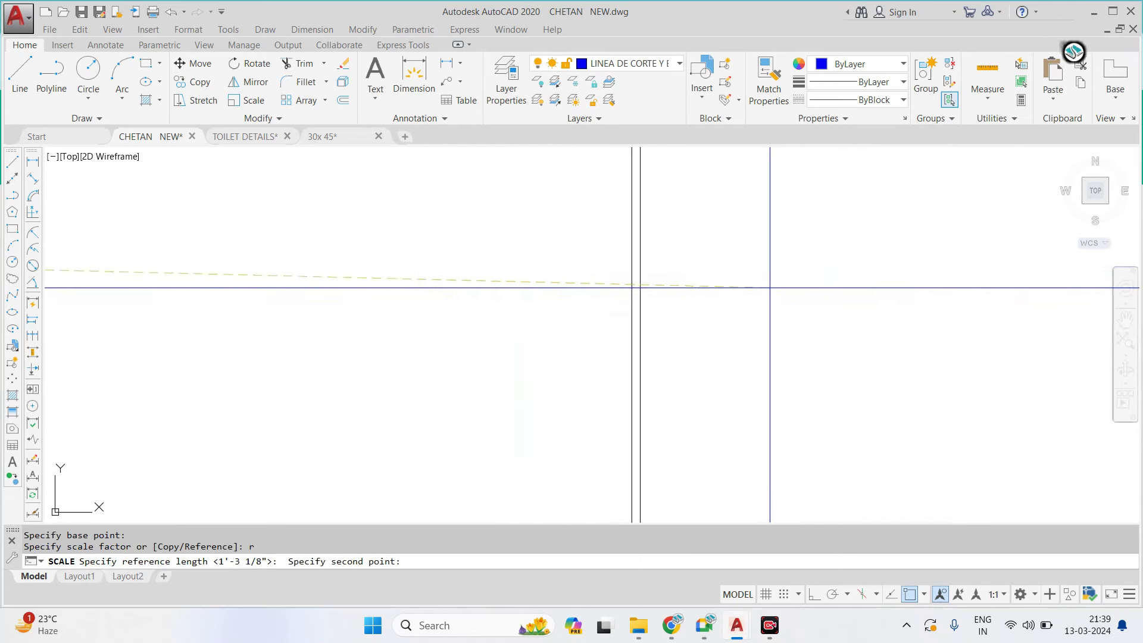
click(639, 256)
scroll(639, 256, down, 3)
scroll(650, 309, down, 2)
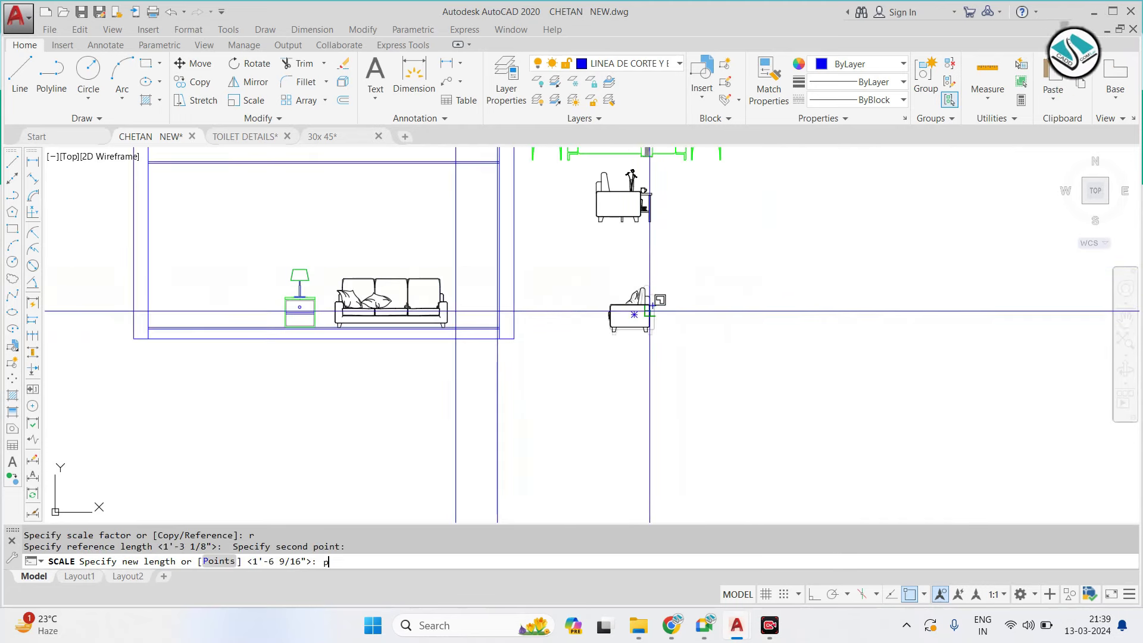
scroll(468, 302, up, 5)
click(419, 272)
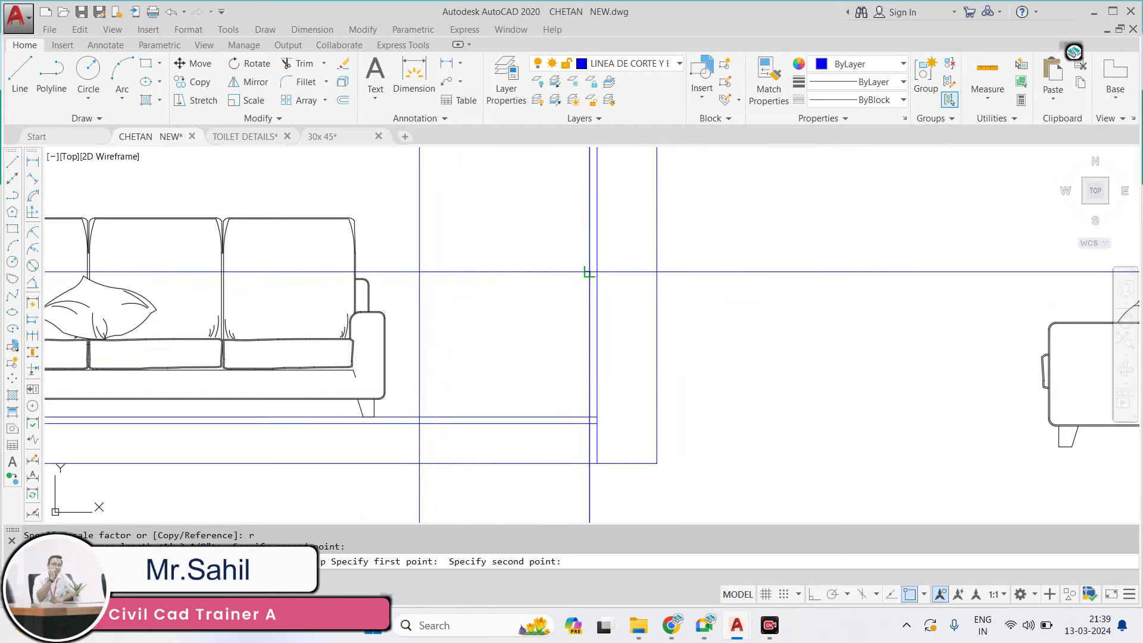
click(589, 272)
scroll(492, 292, down, 3)
Group the resized armchair's parts into one object
drag(794, 292, 618, 406)
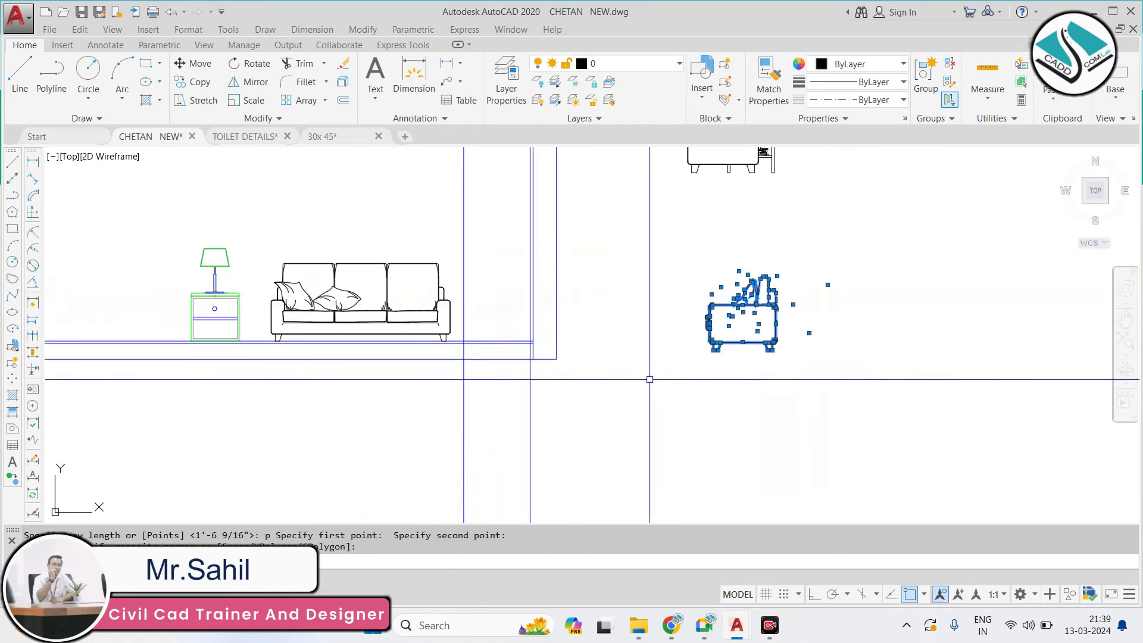
click(925, 84)
scroll(625, 292, up, 5)
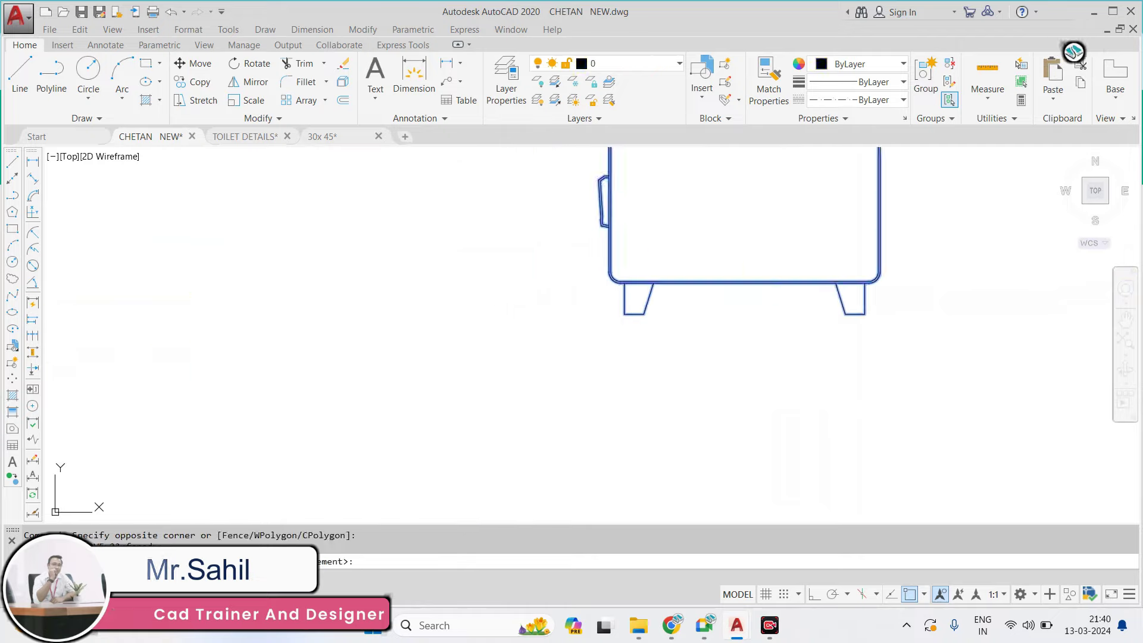
scroll(625, 291, up, 2)
Move the armchair group beside the sofa on the floor line
text(m)
key(Return)
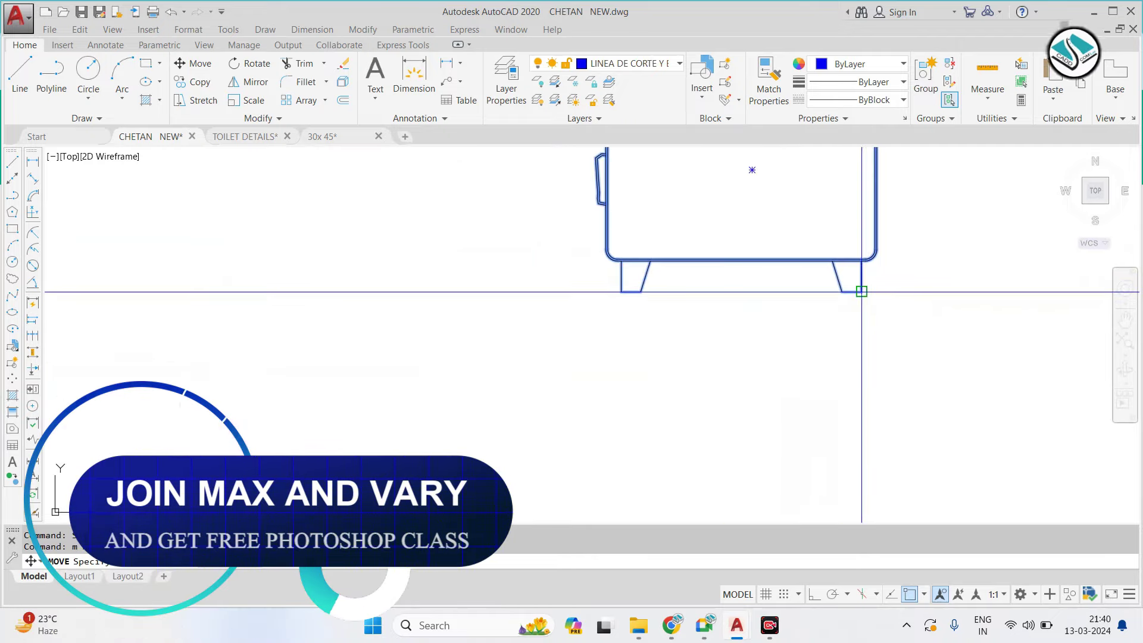
click(856, 290)
scroll(856, 290, down, 6)
scroll(493, 241, up, 3)
scroll(538, 281, up, 2)
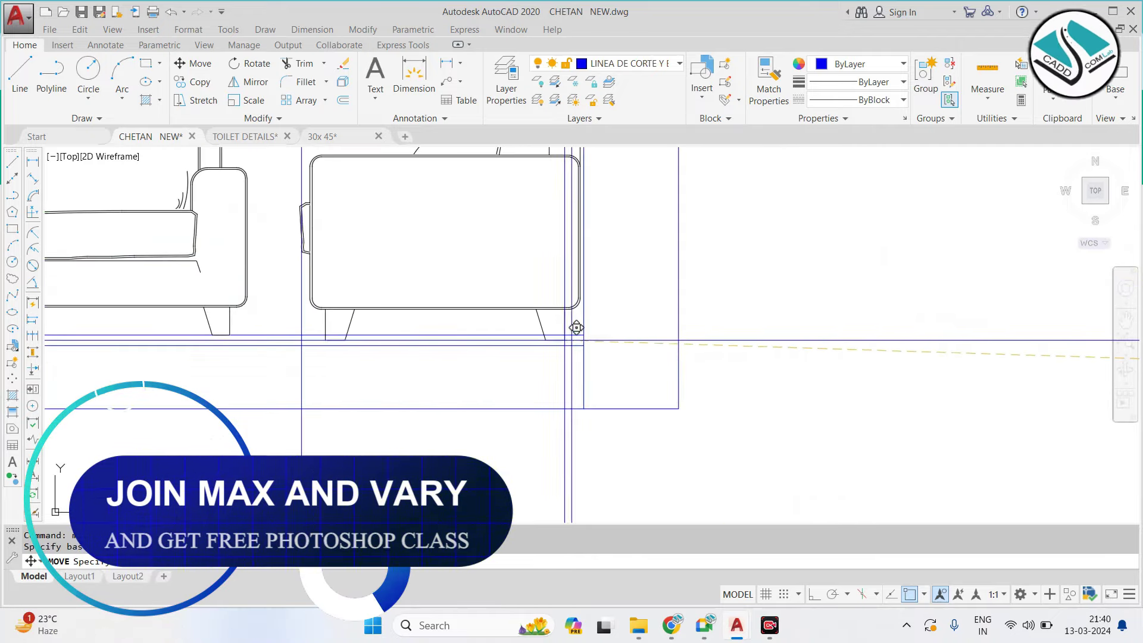
scroll(574, 327, up, 2)
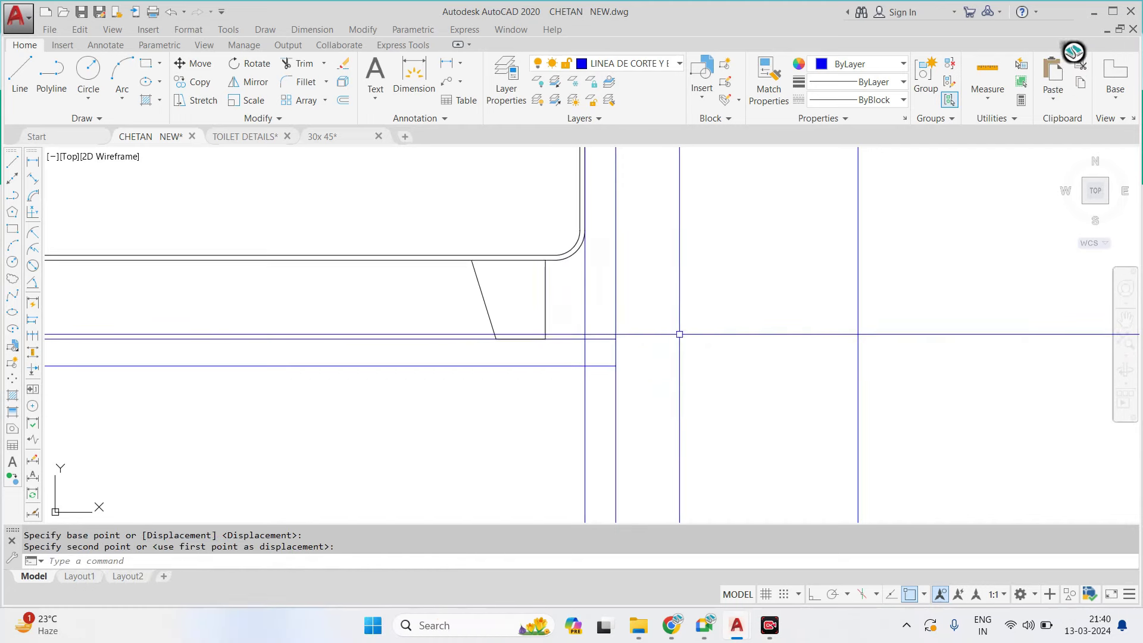
key(Escape)
scroll(627, 241, down, 5)
text(e)
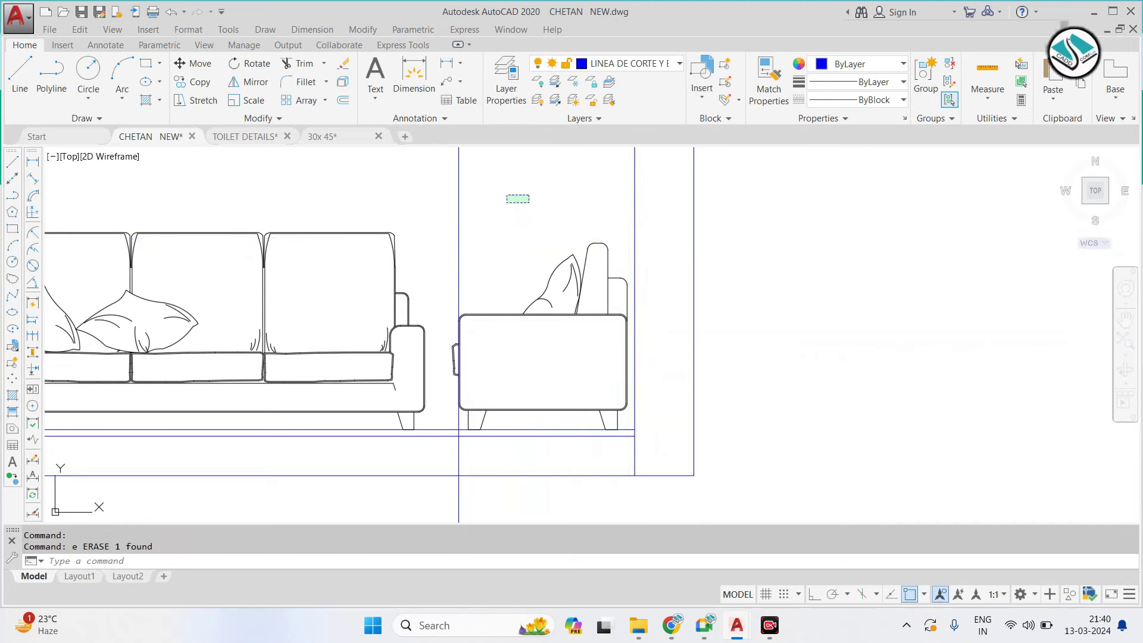
click(540, 234)
scroll(540, 238, down, 3)
key(Escape)
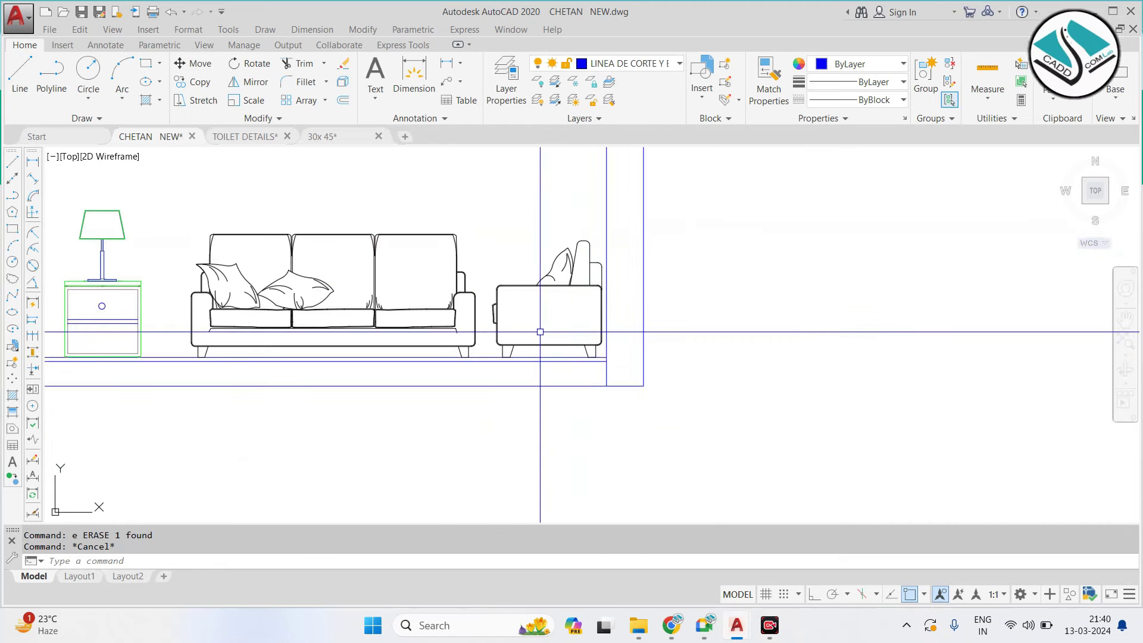
Draw a horizontal guide line from the sofa's top corner past the armchair
text(l)
key(Return)
scroll(499, 237, up, 2)
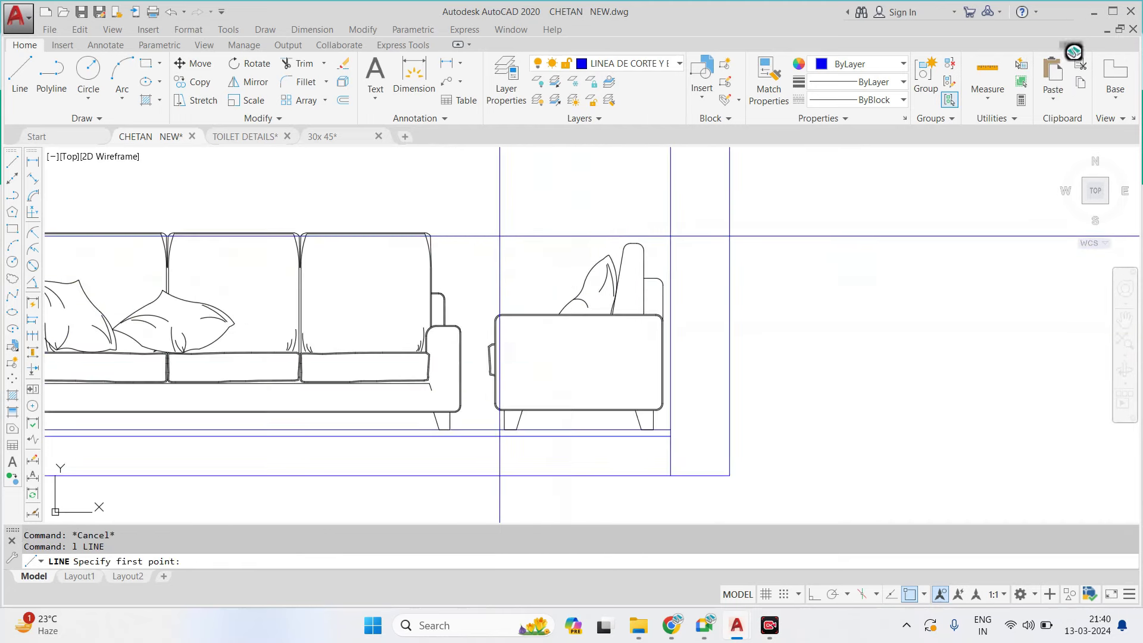
text(l)
key(Return)
scroll(477, 238, up, 4)
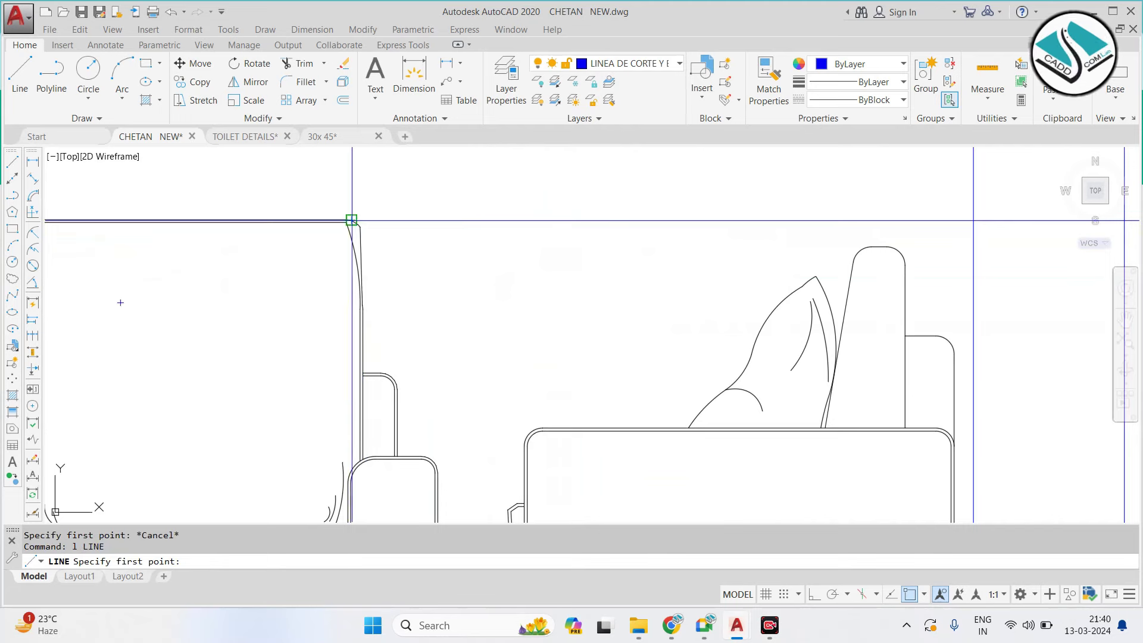
click(351, 220)
middle_drag(912, 315, 829, 314)
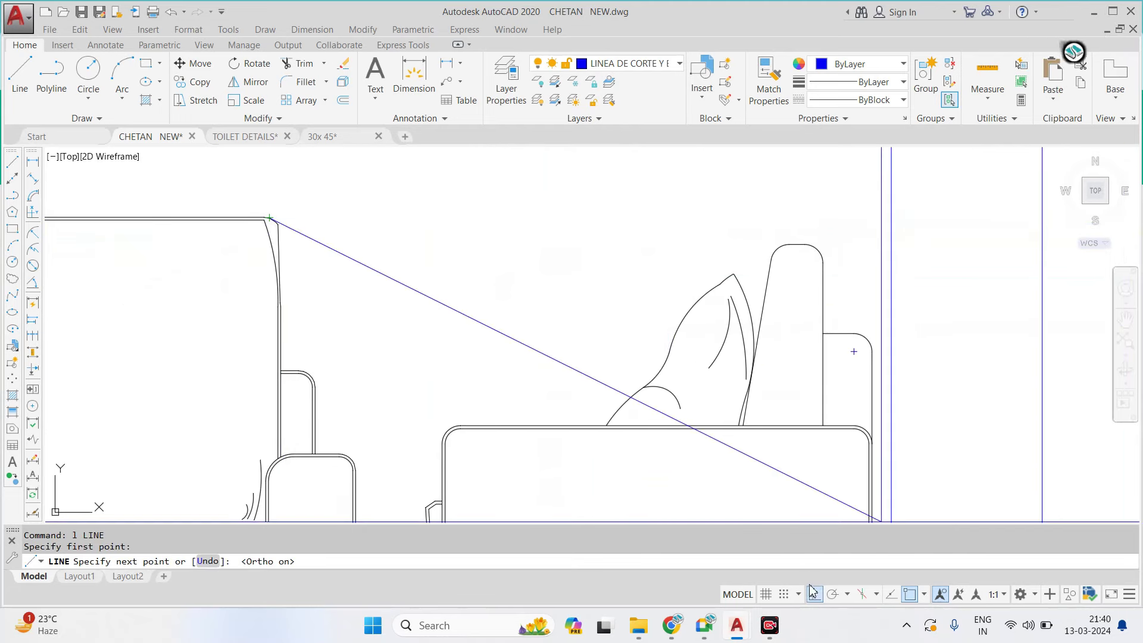
middle_drag(765, 292, 594, 294)
click(791, 216)
key(Escape)
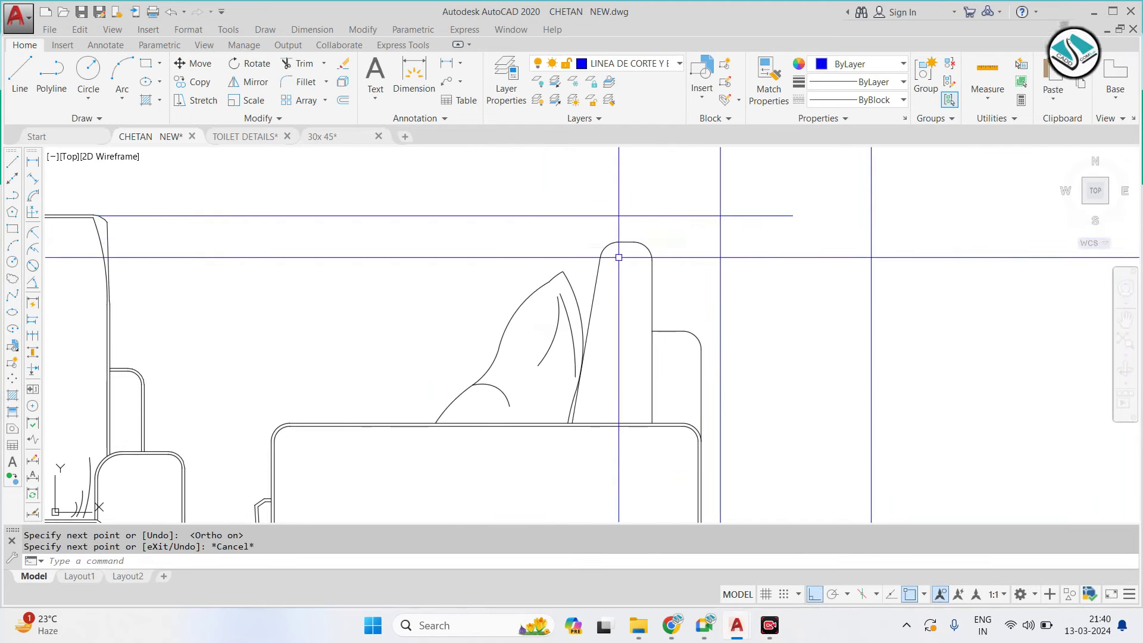
Explode the armchair group and stretch its armrest up to the sofa-top guide line
click(628, 241)
click(949, 63)
key(Escape)
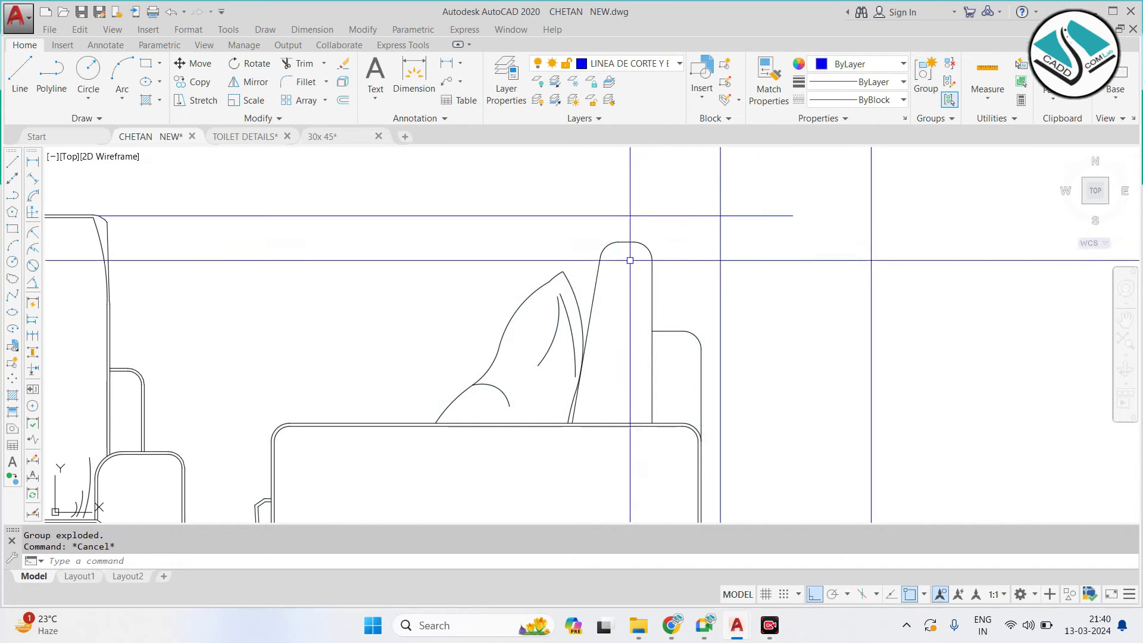
text(s)
click(682, 228)
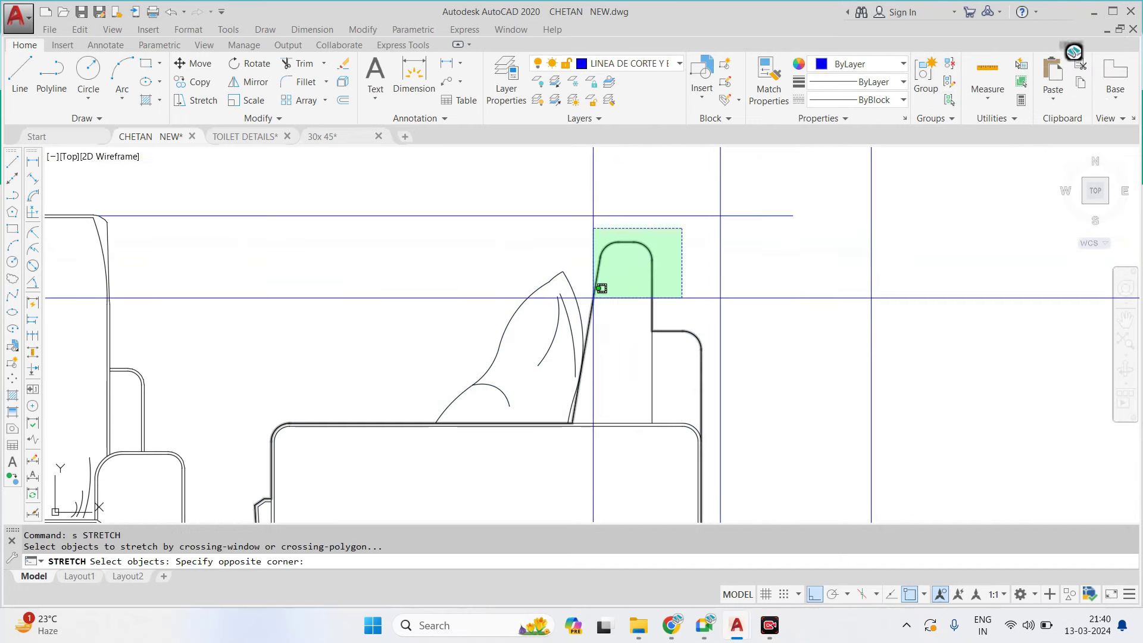
click(593, 297)
click(618, 242)
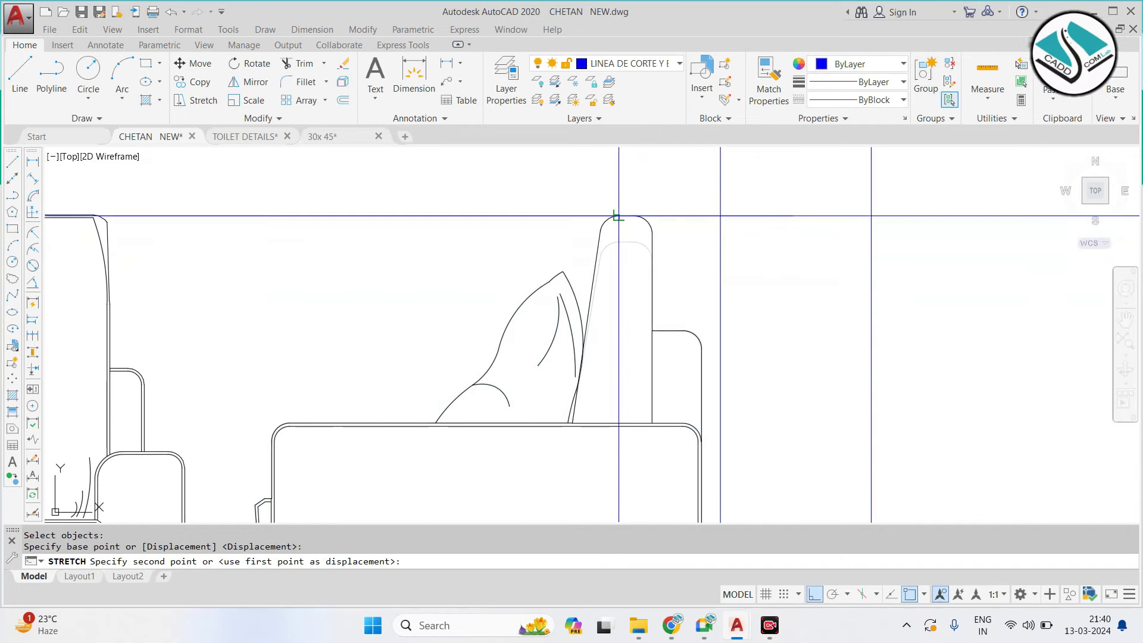
click(618, 215)
key(Return)
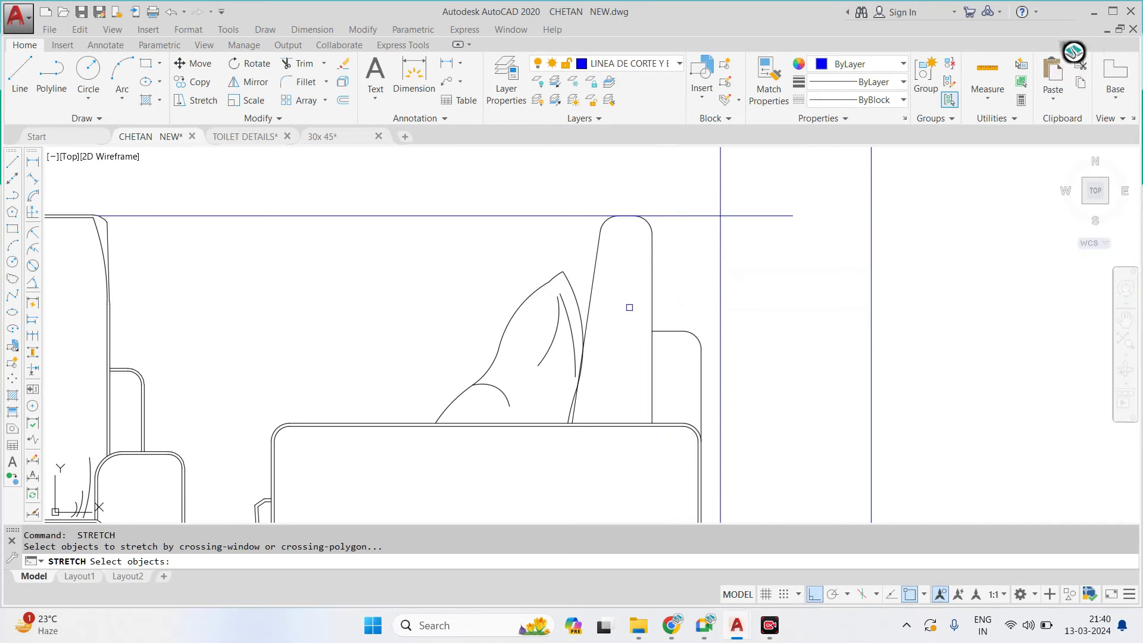
Attempt a second stretch on the armchair outline, then cancel it unchanged
click(629, 307)
click(712, 381)
click(701, 319)
click(675, 355)
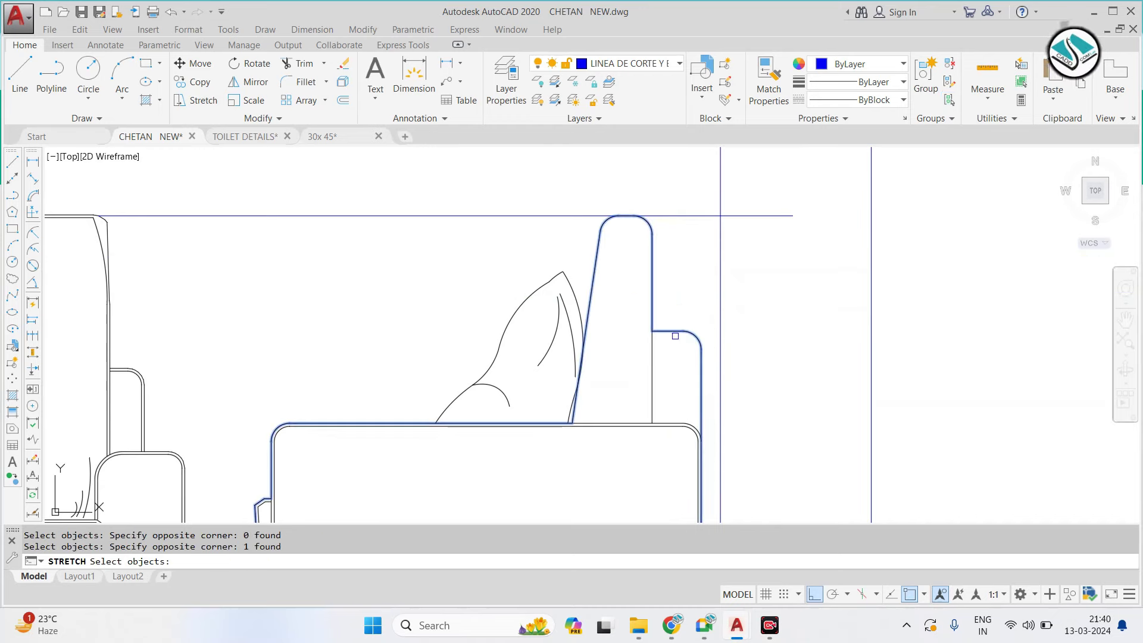
key(Return)
click(684, 314)
key(Escape)
scroll(683, 313, down, 5)
Clear the selection and pan between the living area plan and the sofa wall elevation
click(579, 276)
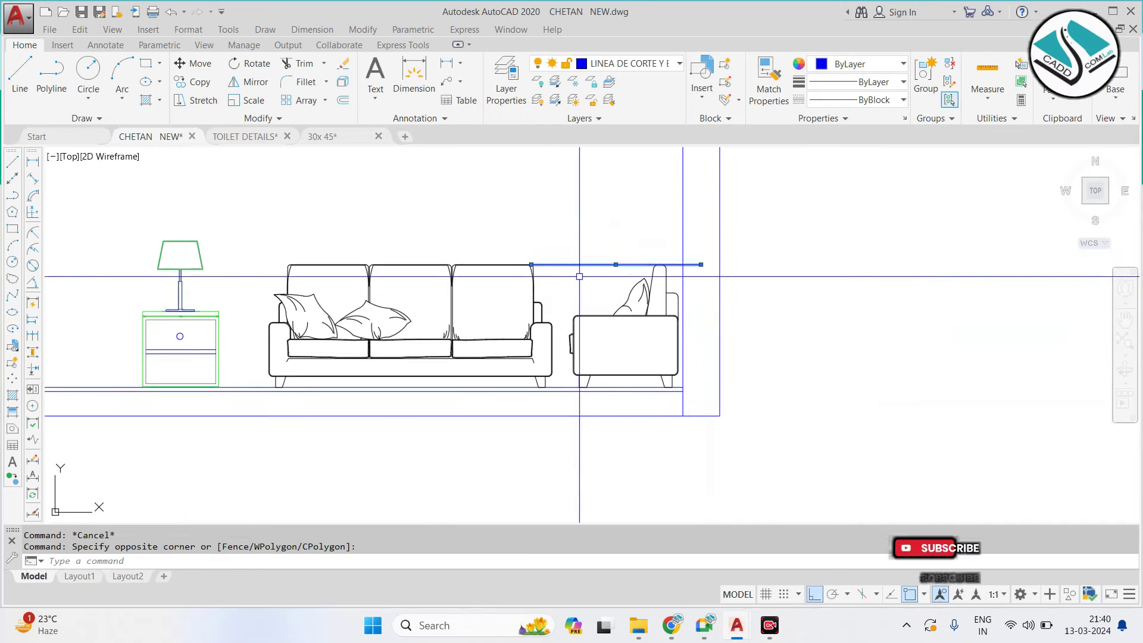
key(Escape)
scroll(685, 274, down, 2)
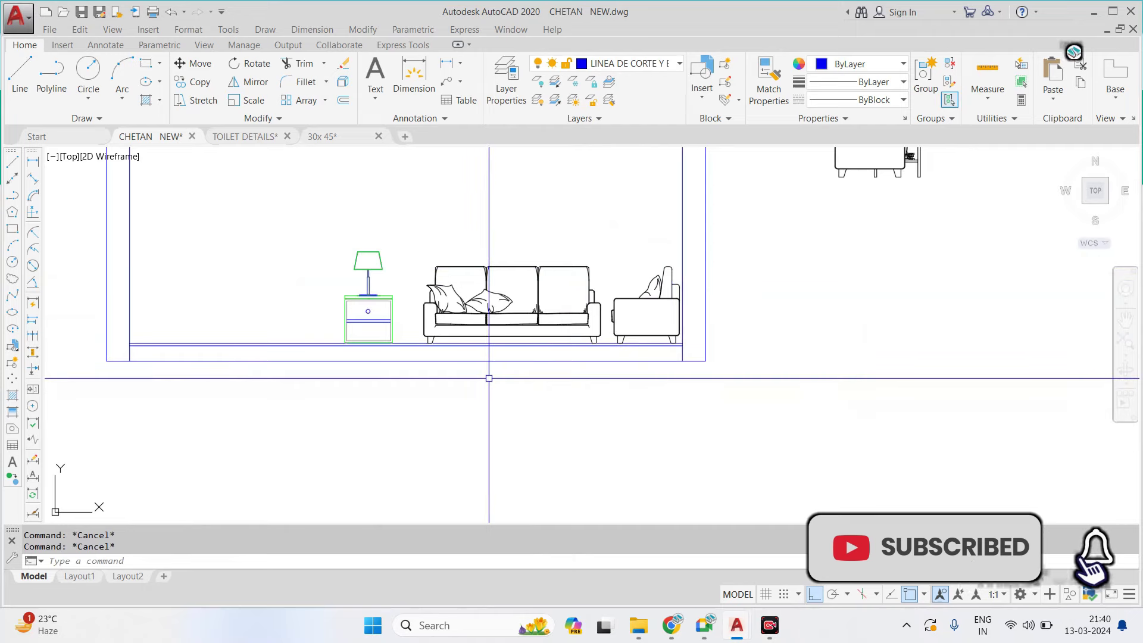
scroll(454, 382, down, 3)
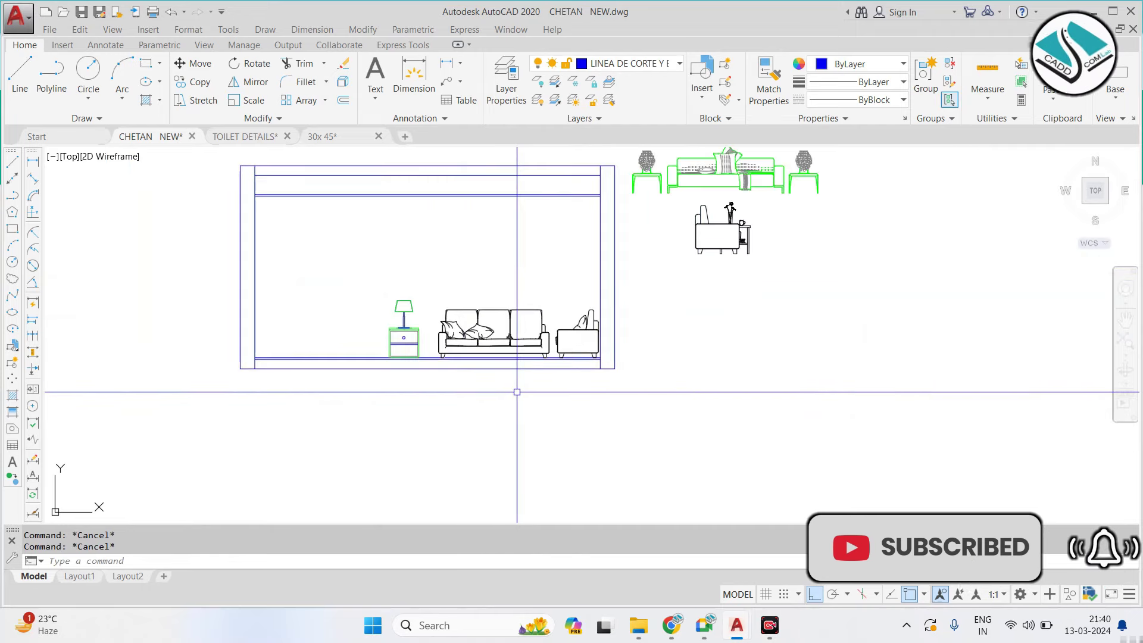
middle_drag(518, 388, 500, 337)
scroll(494, 298, up, 4)
scroll(487, 234, up, 2)
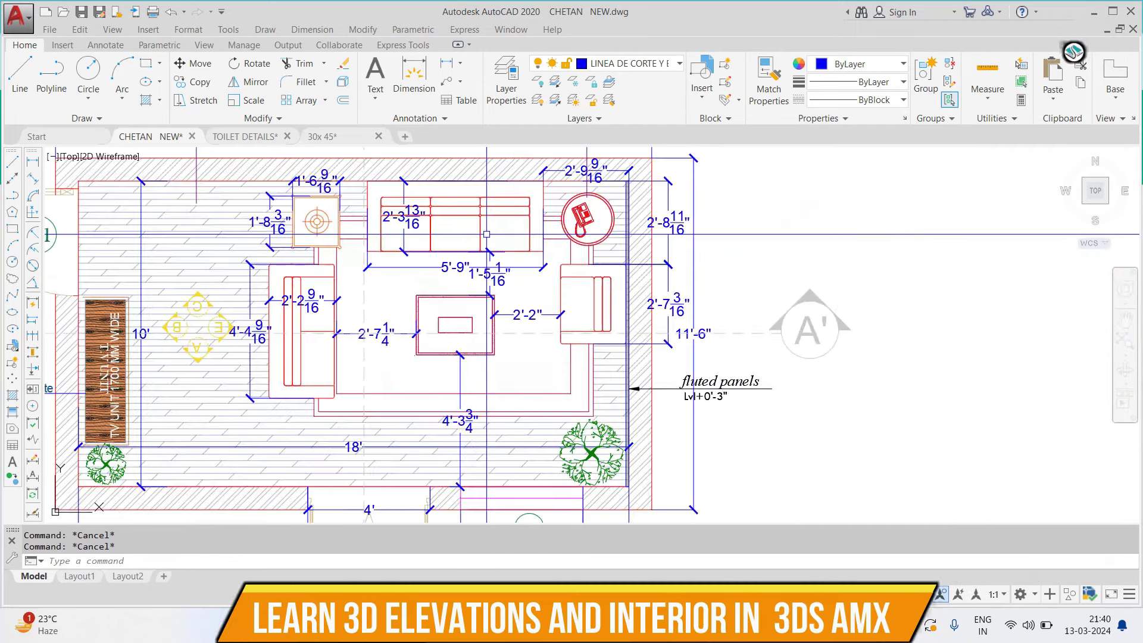
scroll(485, 234, down, 2)
scroll(486, 234, down, 1)
scroll(474, 410, up, 1)
mouse_move(482, 333)
middle_down()
mouse_move(474, 409)
mouse_move(473, 390)
middle_up()
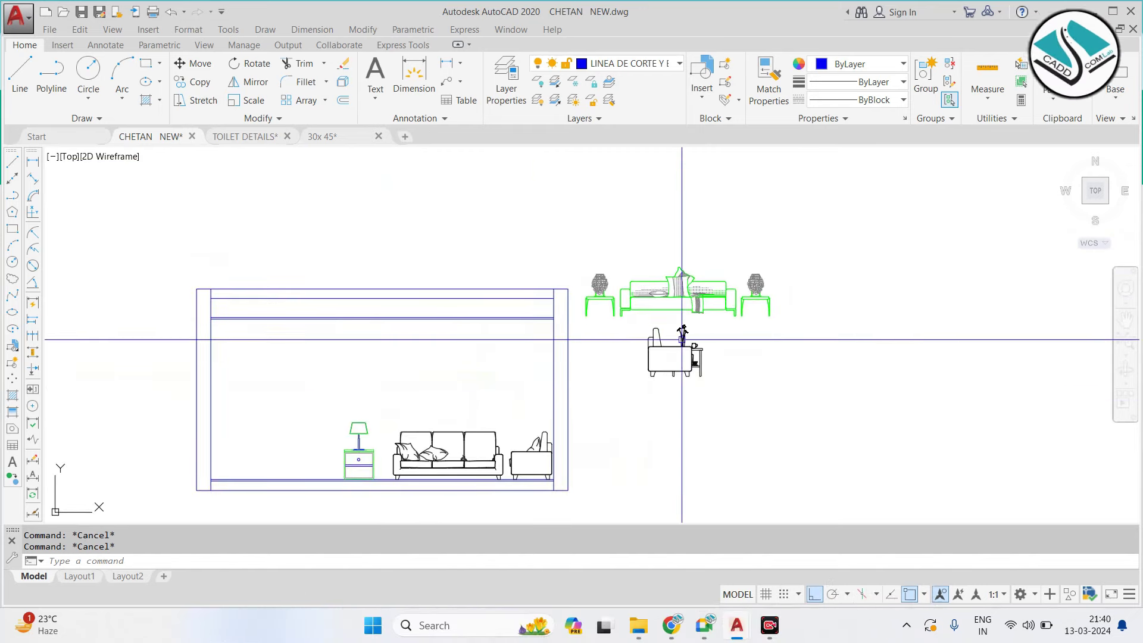
scroll(622, 333, up, 1)
scroll(559, 256, down, 4)
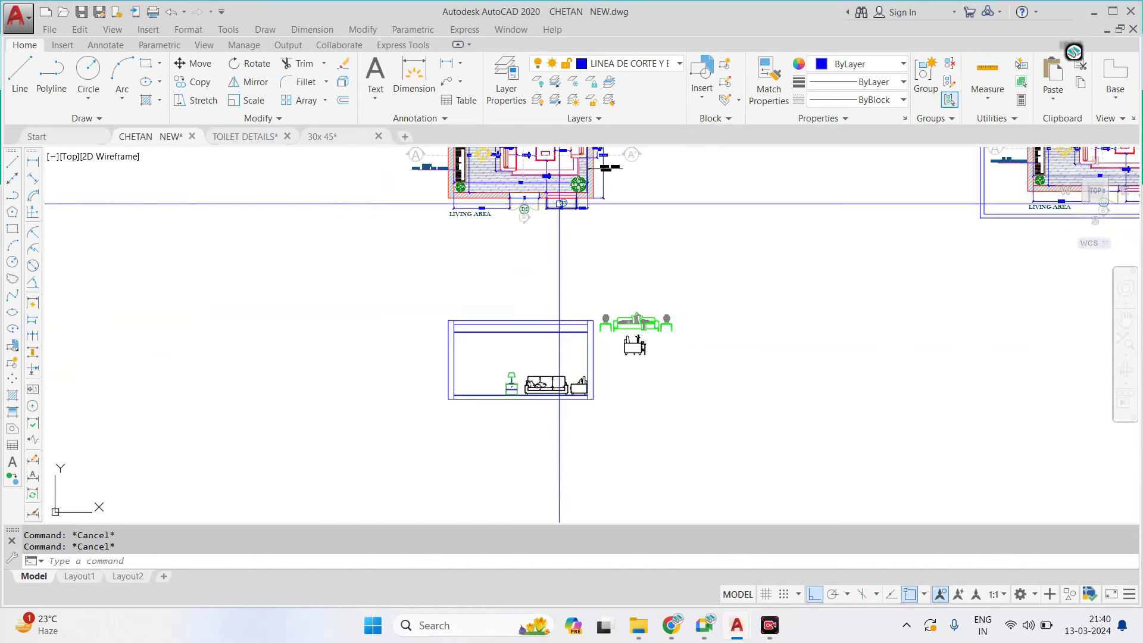
Project vertical construction lines from the living area plan down into the elevation
middle_drag(553, 238, 534, 302)
scroll(530, 202, up, 3)
scroll(601, 220, up, 4)
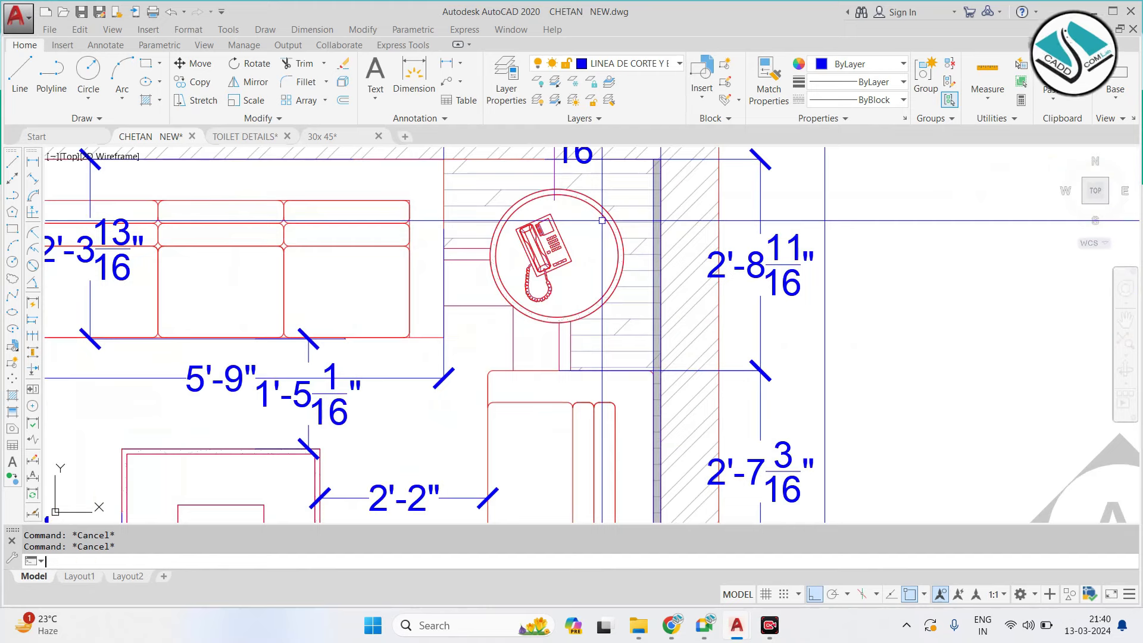
text(XLv)
key(Return)
scroll(531, 241, up, 2)
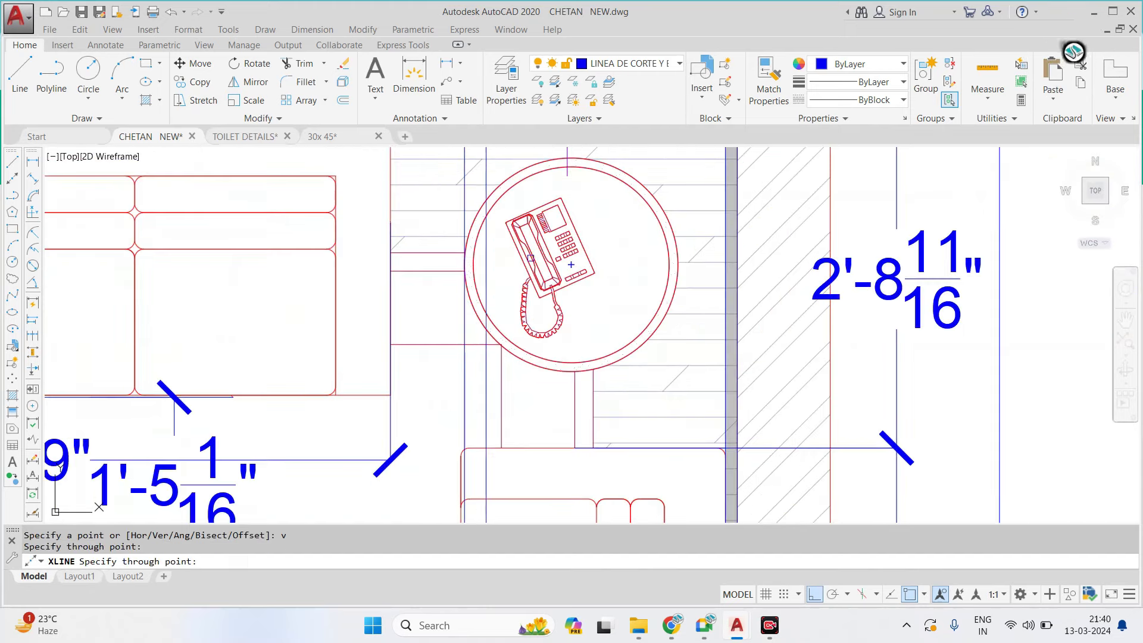
scroll(523, 209, down, 5)
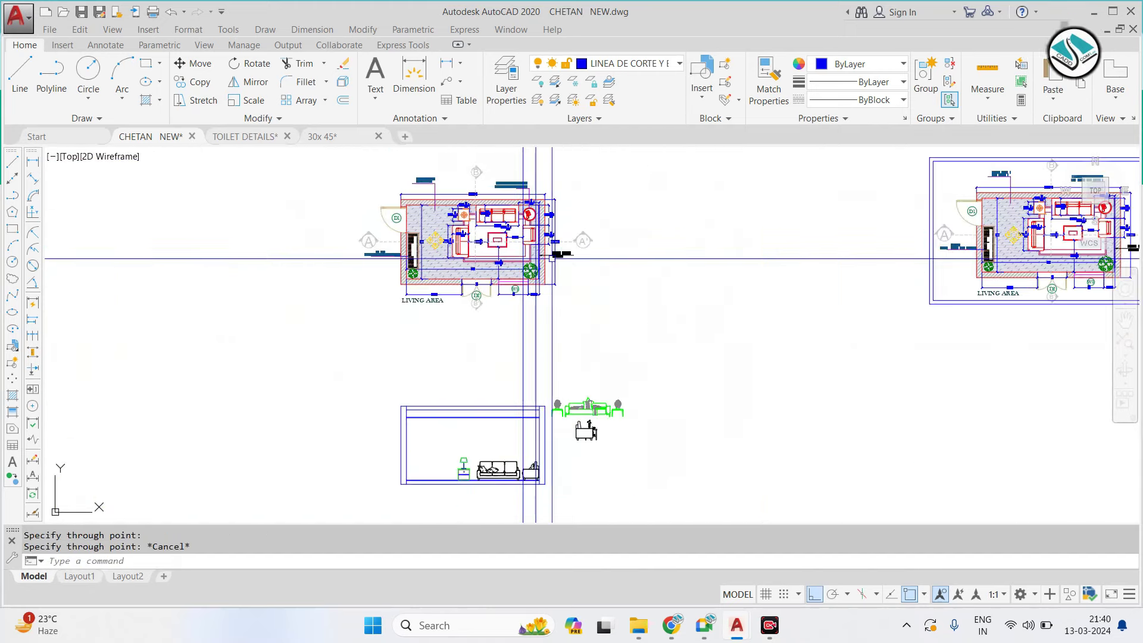
middle_drag(522, 306, 522, 247)
scroll(404, 334, up, 4)
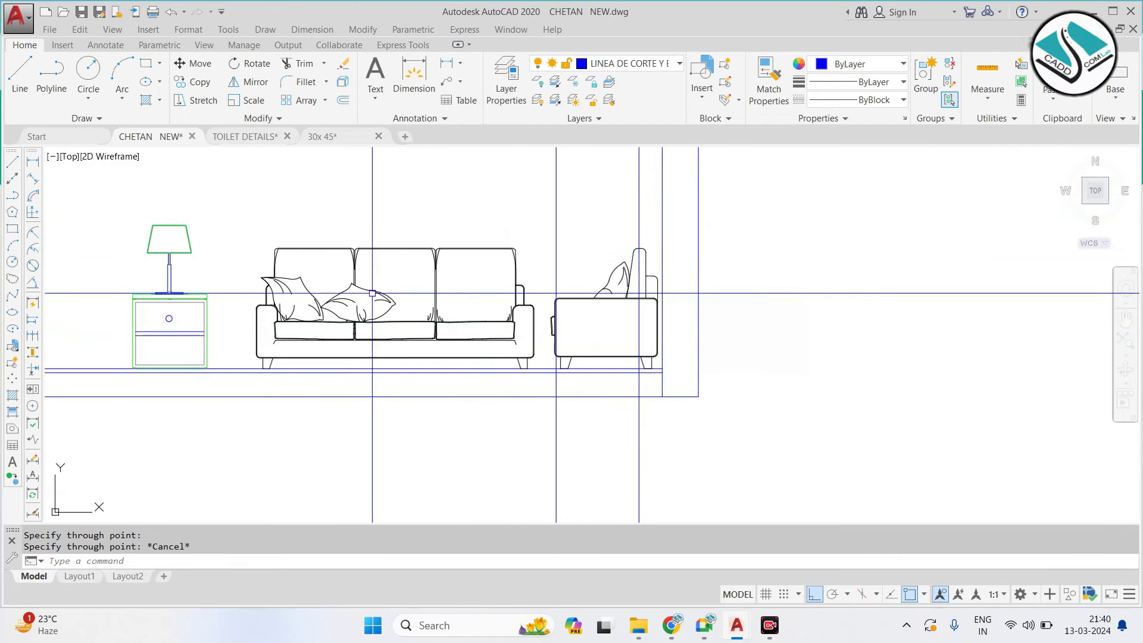
Place a horizontal construction line through the nightstand's top corner
text(XLh)
key(Return)
scroll(144, 305, up, 5)
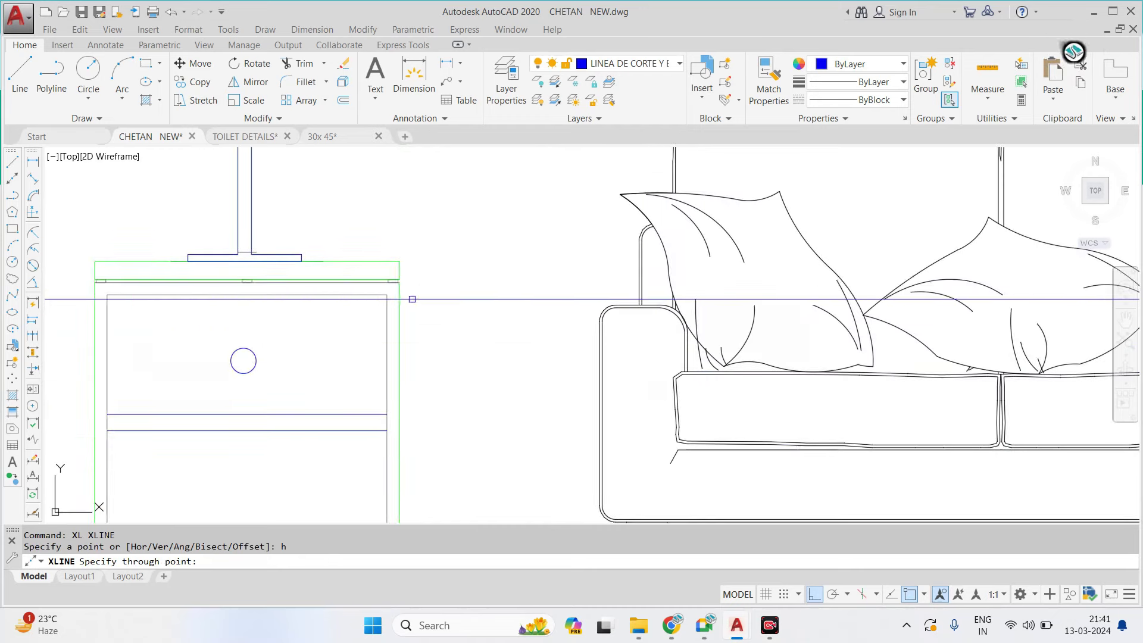
click(387, 294)
scroll(387, 294, down, 3)
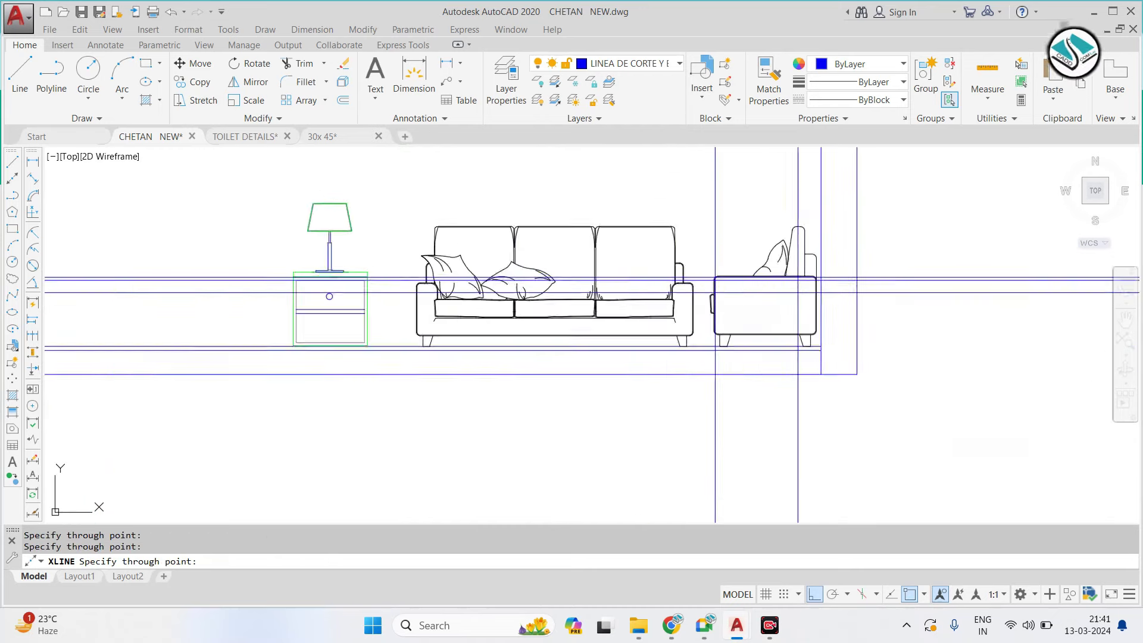
scroll(387, 294, down, 2)
key(Escape)
scroll(527, 288, up, 2)
scroll(527, 288, up, 3)
scroll(527, 287, down, 3)
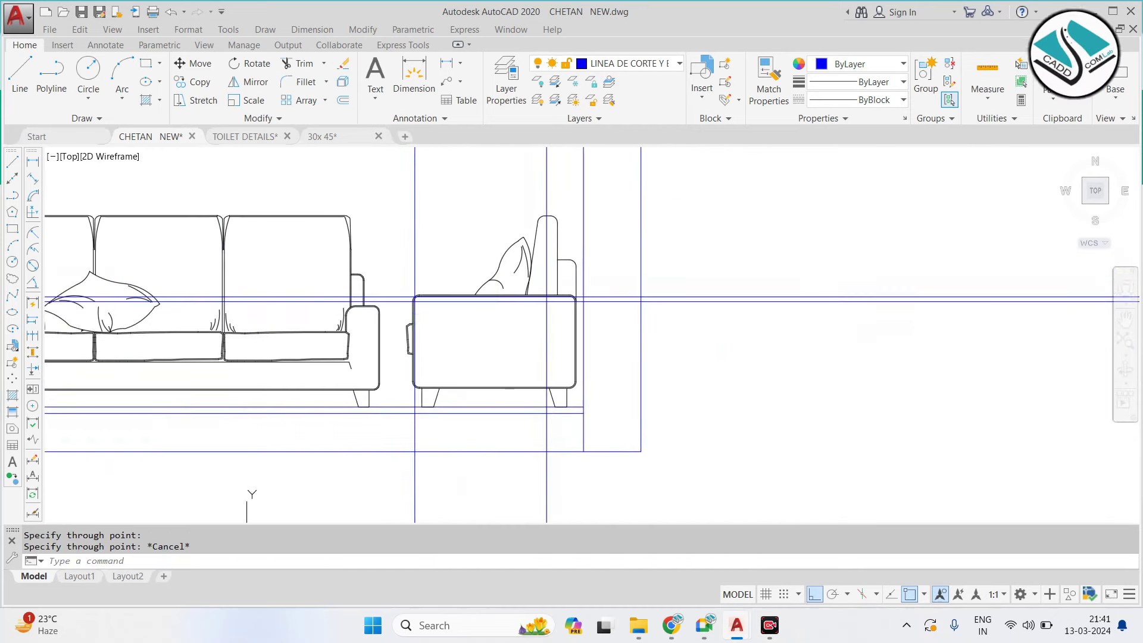
scroll(480, 311, up, 3)
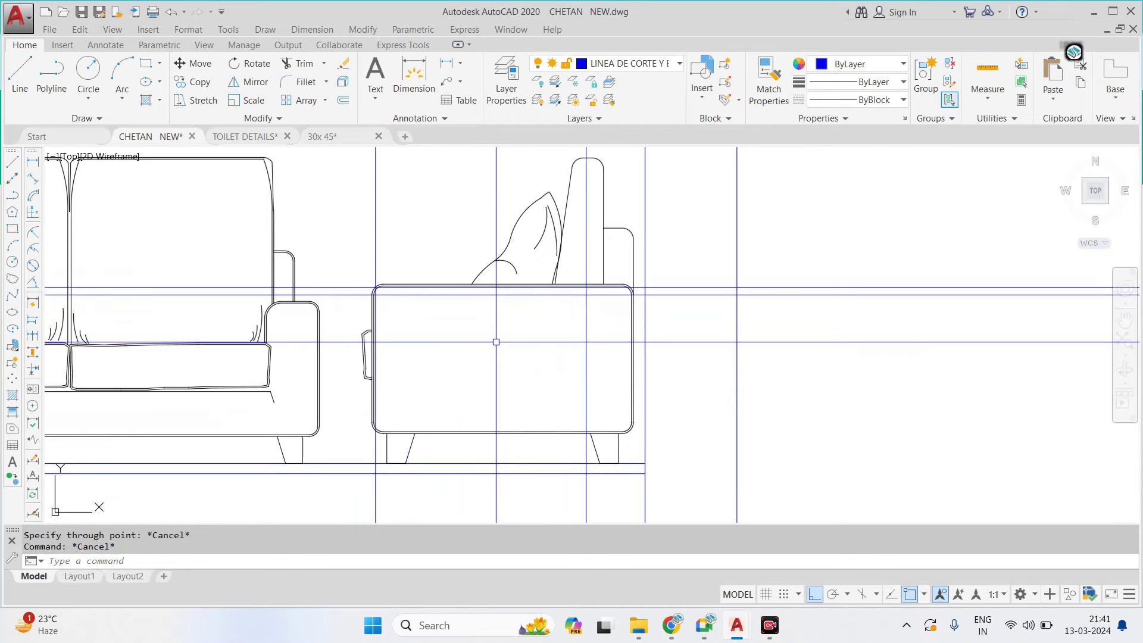
text(tr)
Trim the excess guide lines at the corner
key(Return)
scroll(379, 302, up, 5)
scroll(348, 236, up, 3)
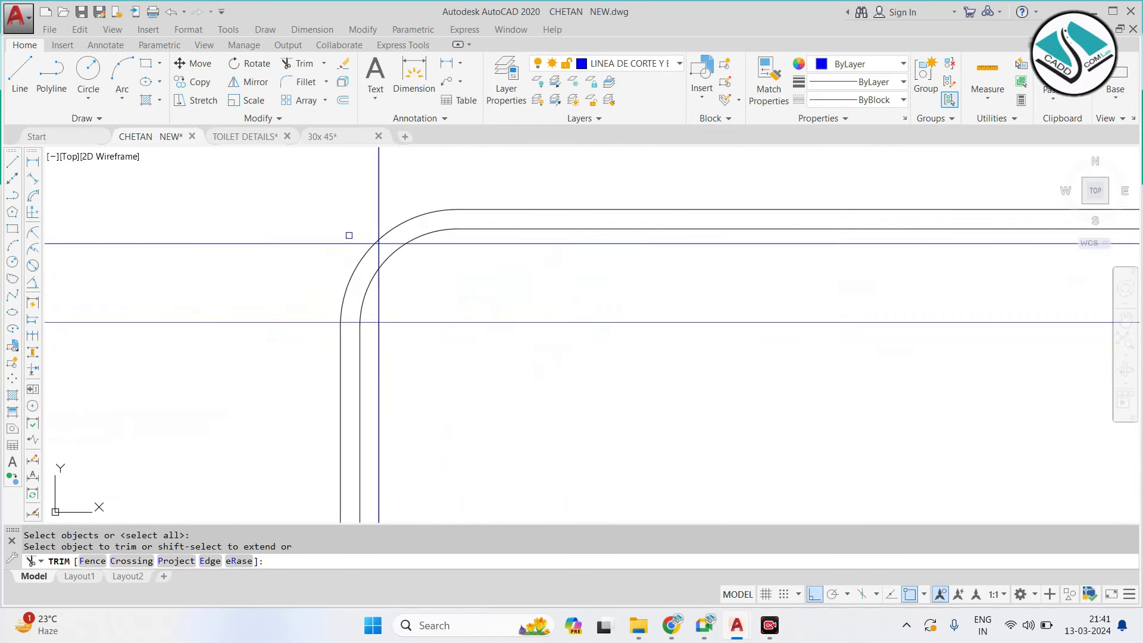
click(315, 281)
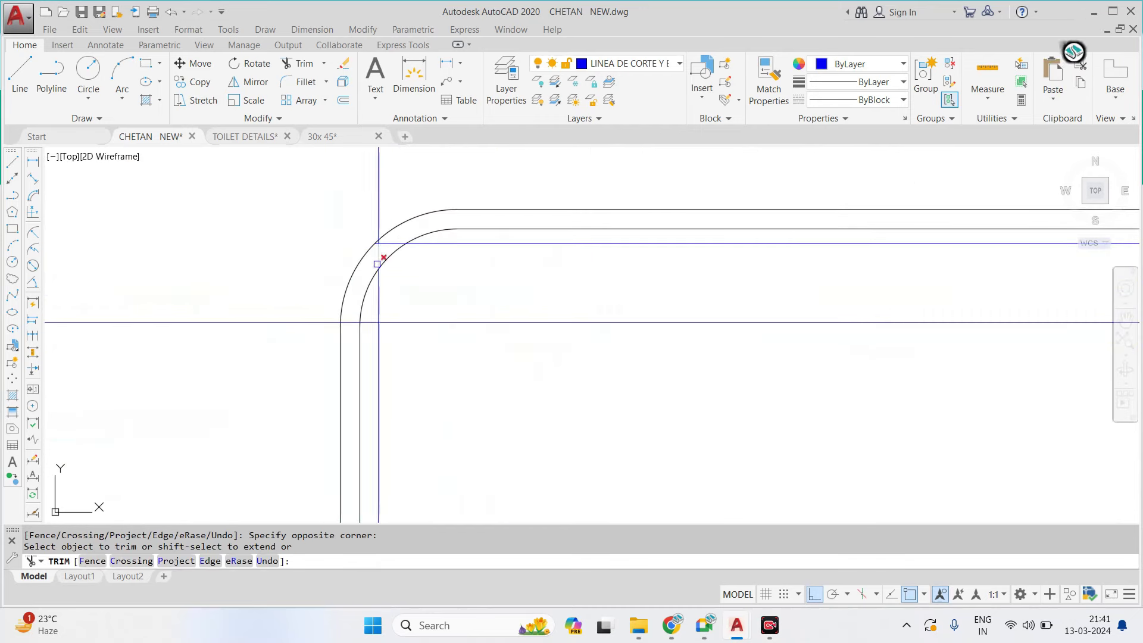
scroll(381, 266, down, 2)
scroll(379, 266, up, 3)
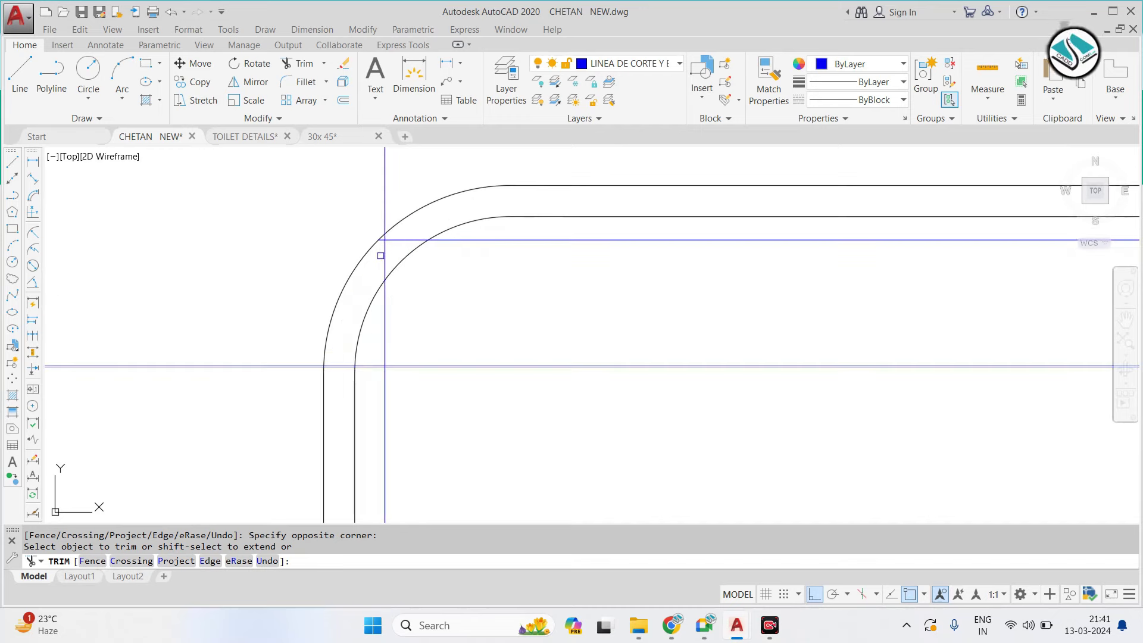
scroll(386, 254, down, 3)
scroll(754, 308, up, 2)
scroll(755, 308, up, 2)
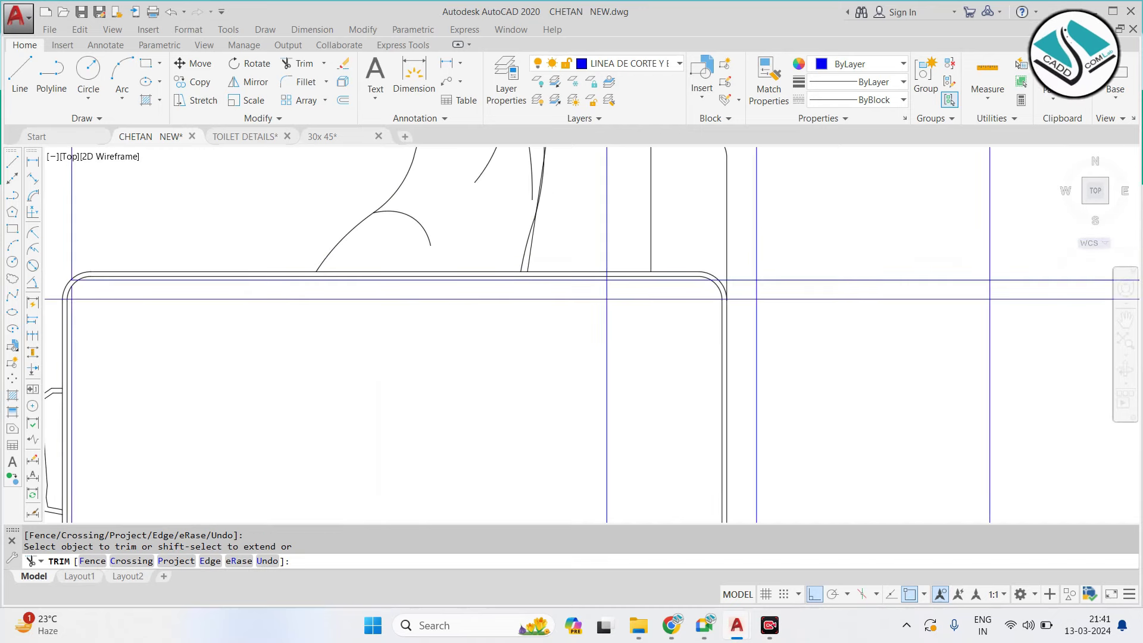
scroll(670, 301, up, 2)
scroll(678, 304, down, 3)
scroll(681, 333, up, 1)
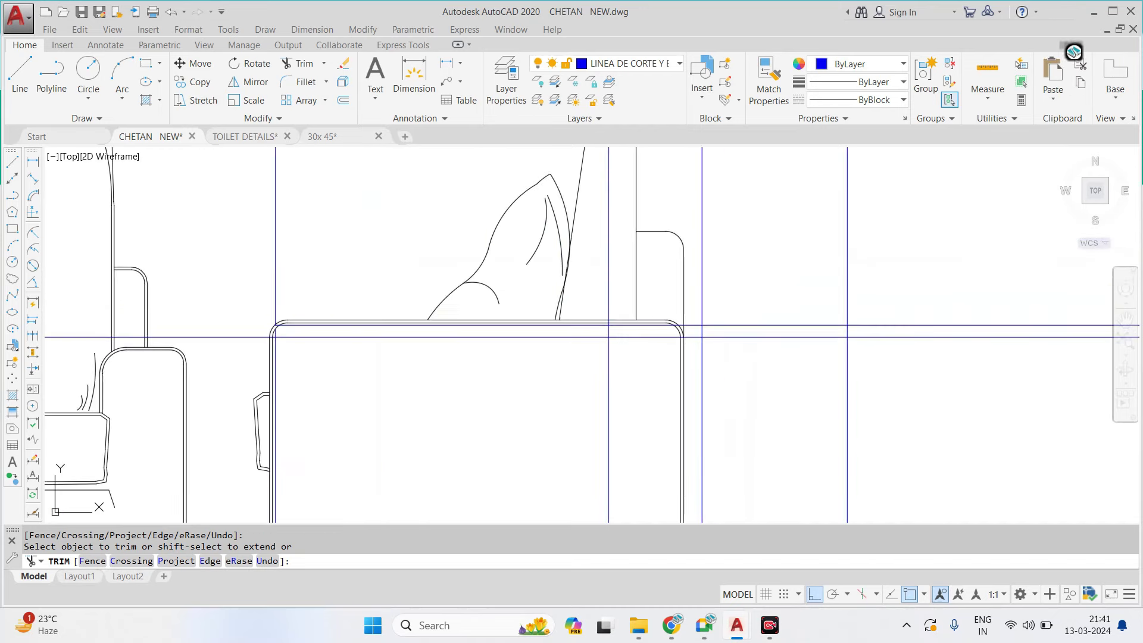
scroll(679, 336, up, 1)
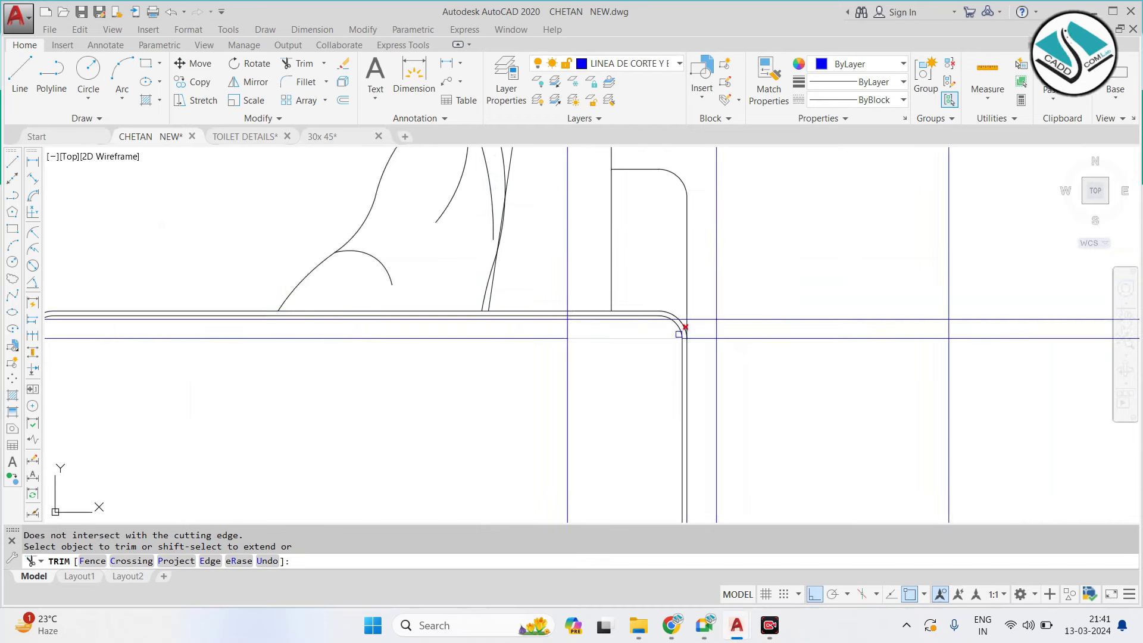
scroll(681, 327, down, 3)
scroll(656, 323, up, 2)
scroll(591, 315, up, 2)
scroll(590, 314, up, 3)
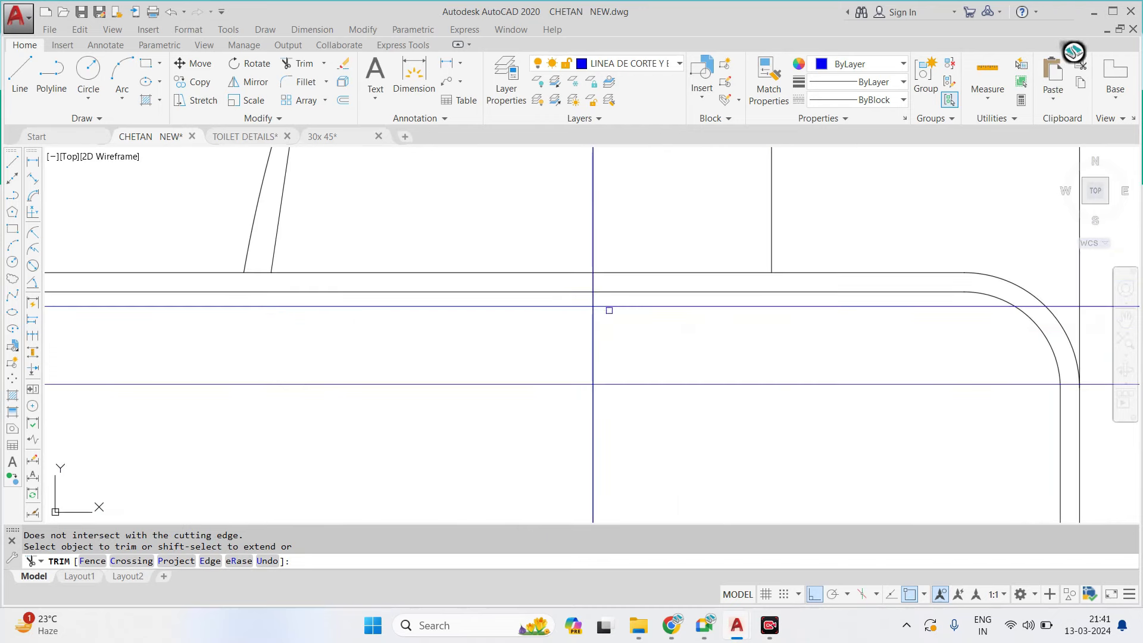
scroll(609, 309, down, 4)
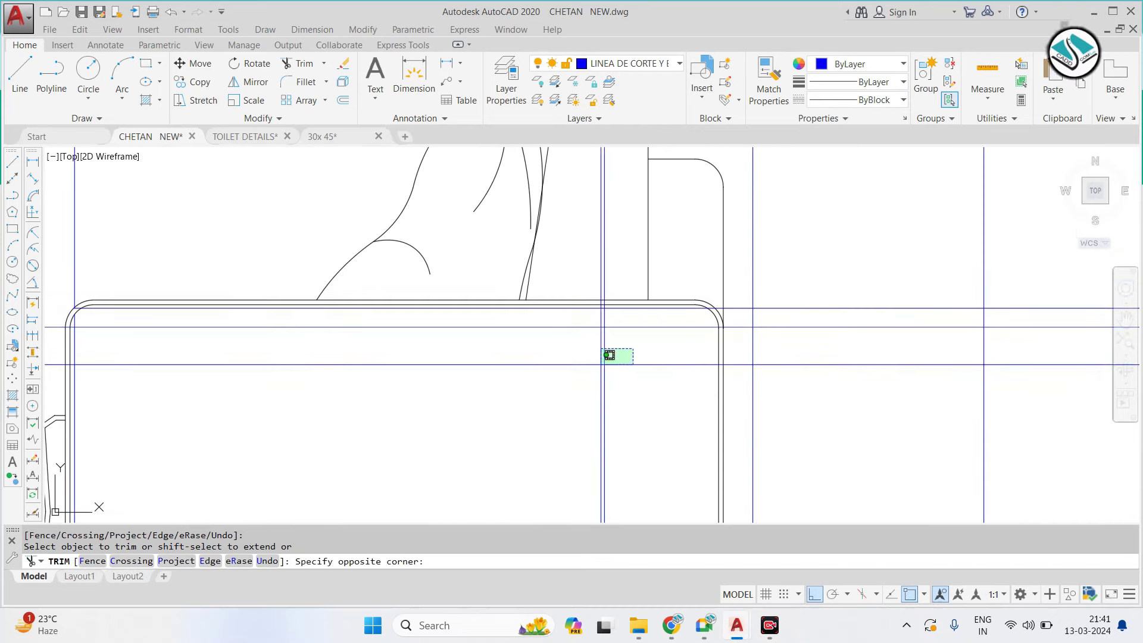
key(Escape)
Erase the stray horizontal guide line near the armchair's top edge
click(570, 326)
text(e)
key(Return)
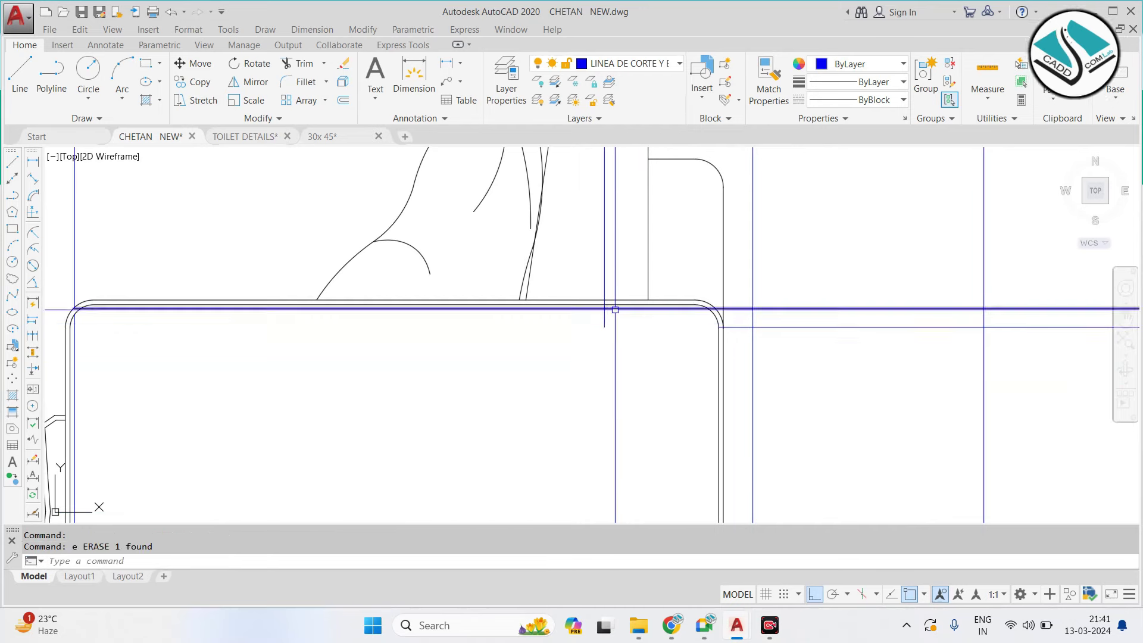
scroll(811, 295, down, 4)
scroll(785, 291, down, 1)
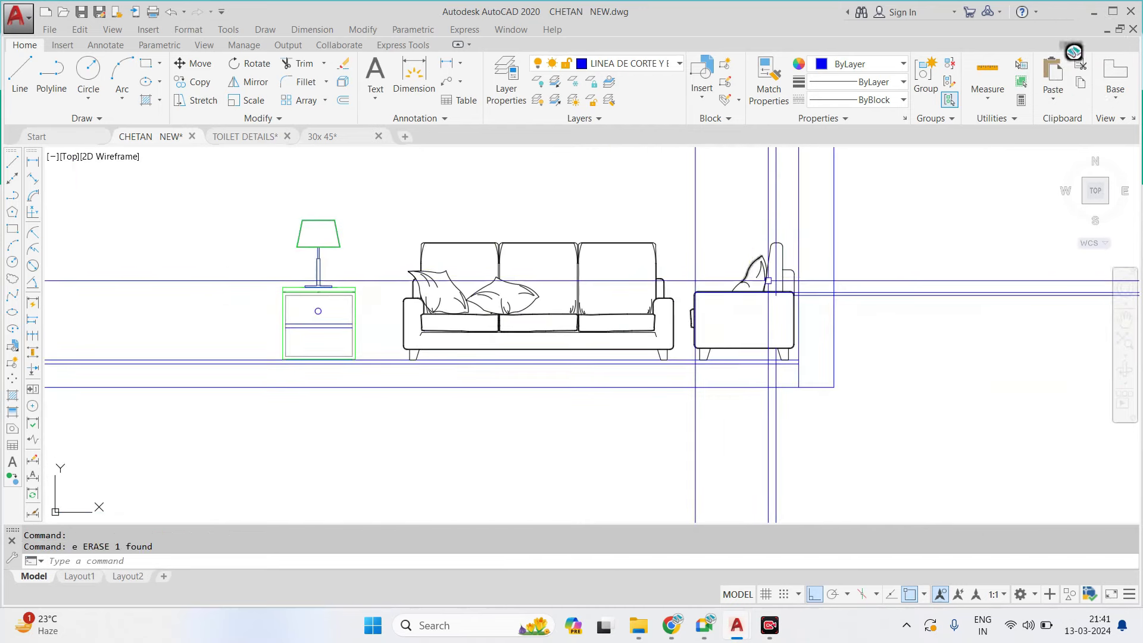
scroll(753, 289, up, 2)
middle_drag(714, 289, 700, 286)
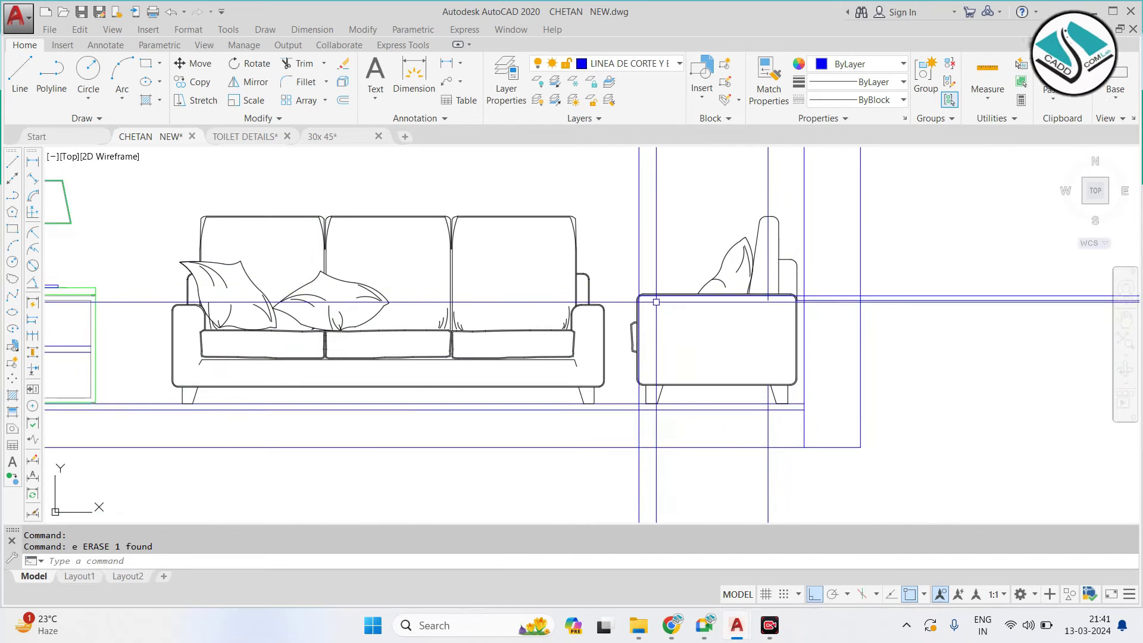
scroll(656, 301, up, 3)
scroll(655, 298, up, 2)
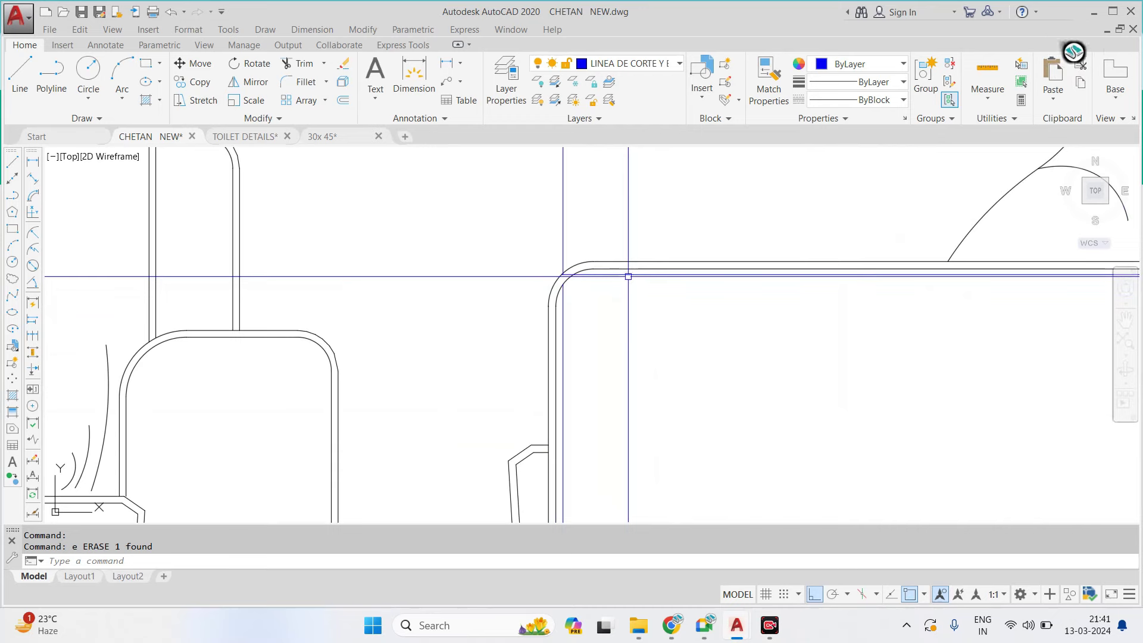
Offset a guide line 1 unit above the armchair top
text(1)
key(Return)
click(627, 275)
click(645, 316)
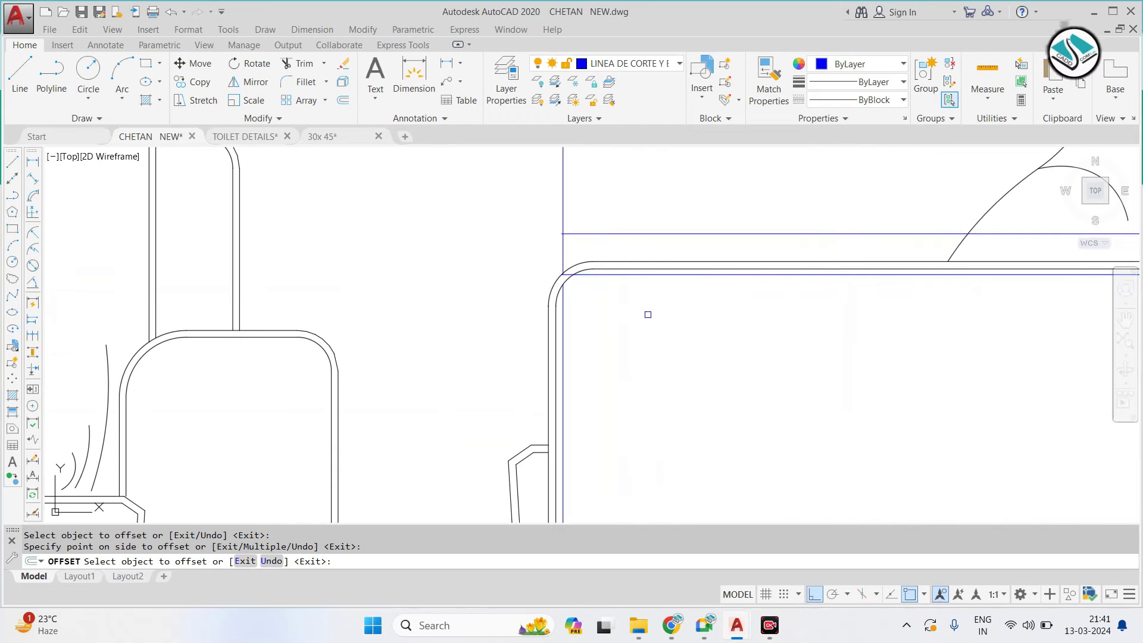
scroll(645, 316, down, 2)
middle_drag(645, 316, 559, 314)
key(Escape)
Cancel the trim and undo the earlier construction-line changes
key(Return)
key(Return)
scroll(558, 314, up, 2)
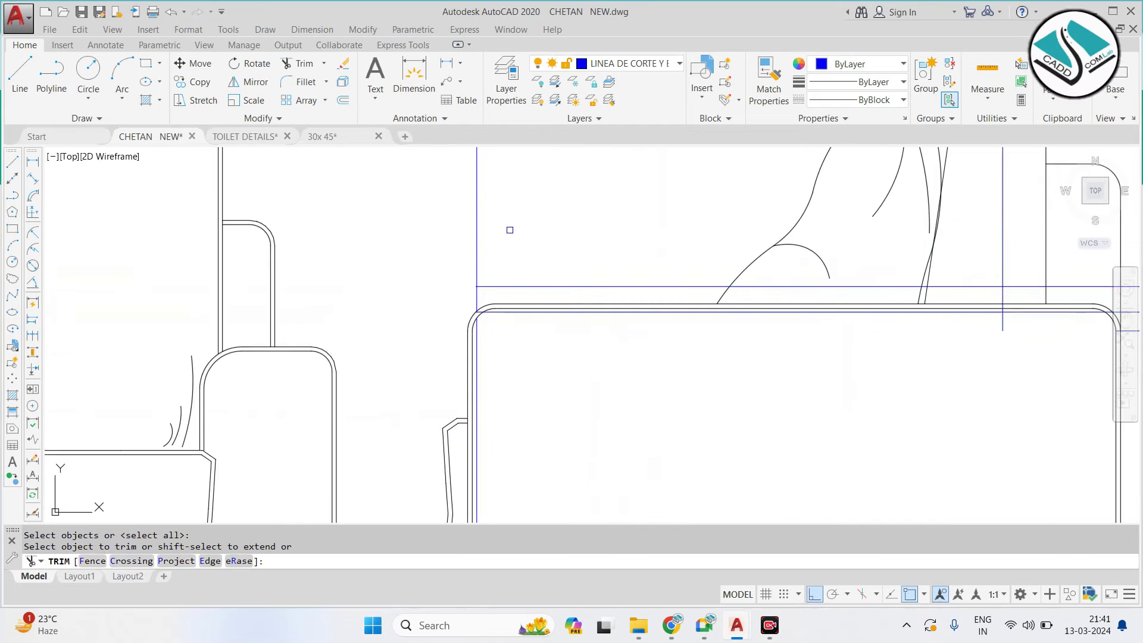
key(Escape)
key(ctrl+z)
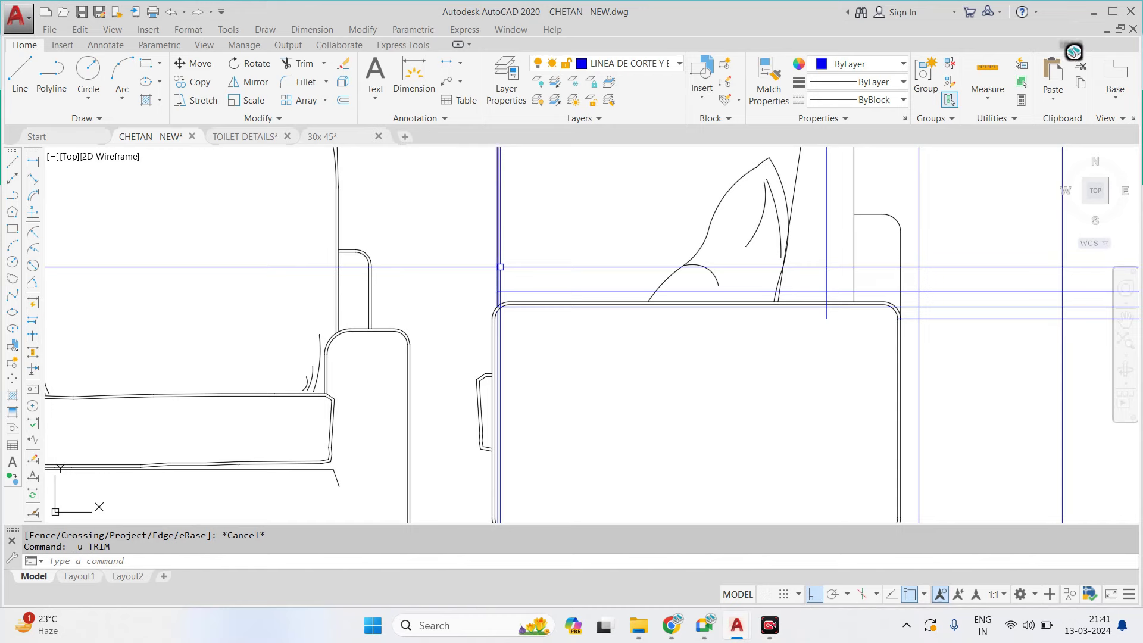
text(z)
key(ctrl+z)
key(ctrl+z)
key(ctrl+z)
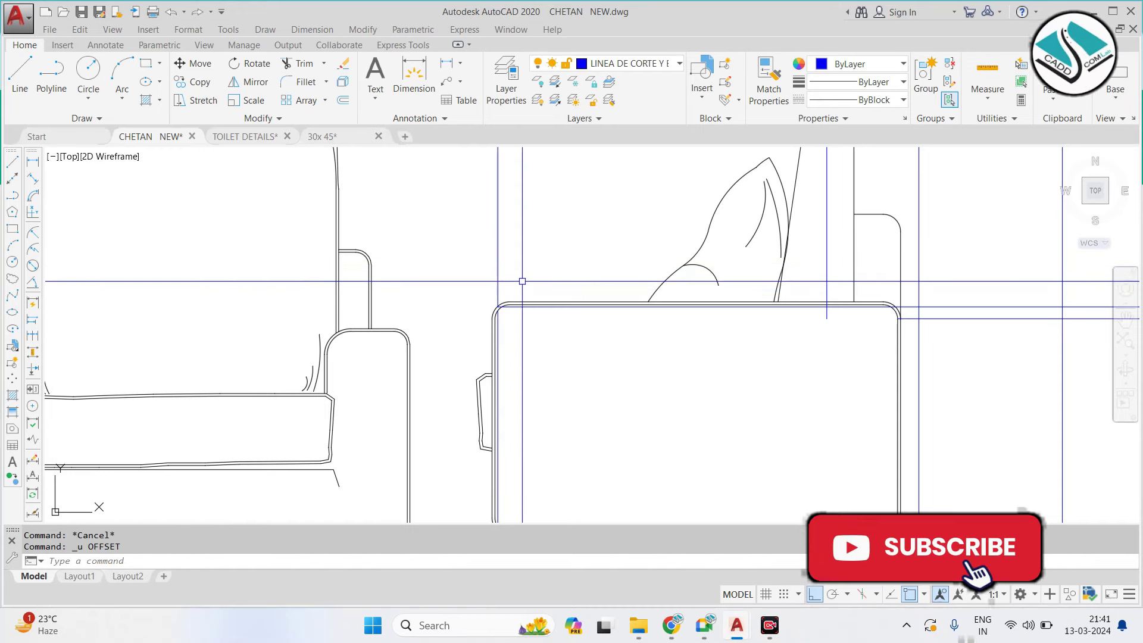
Offset the armchair's top edge 1 unit inward
text(o)
key(Return)
text(1)
key(Return)
scroll(518, 299, up, 5)
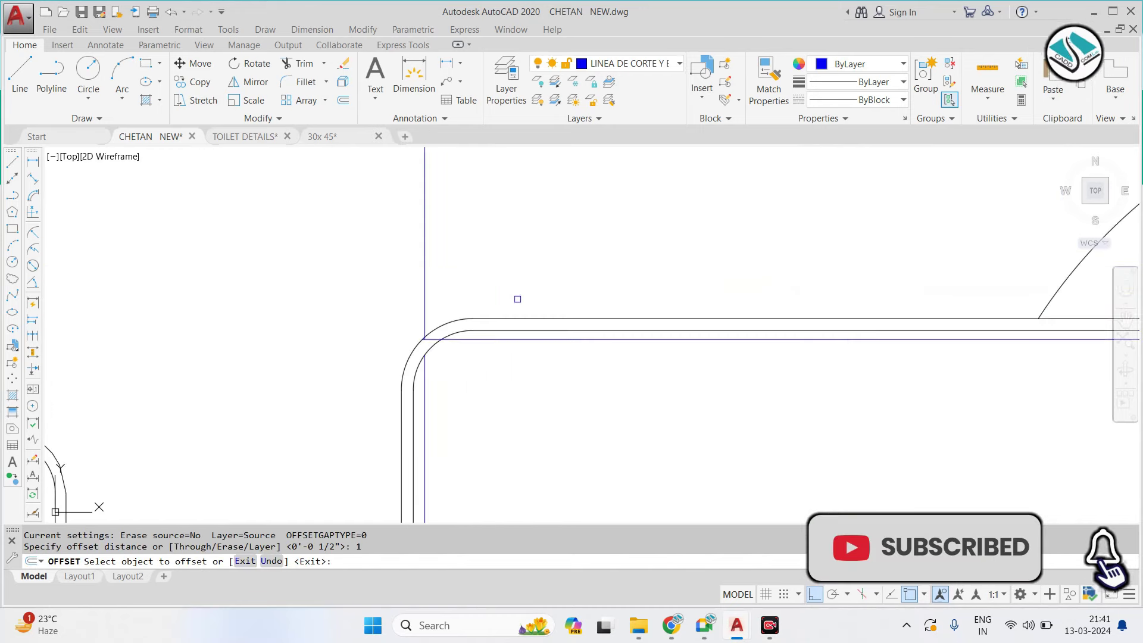
click(492, 341)
key(Escape)
scroll(561, 421, down, 4)
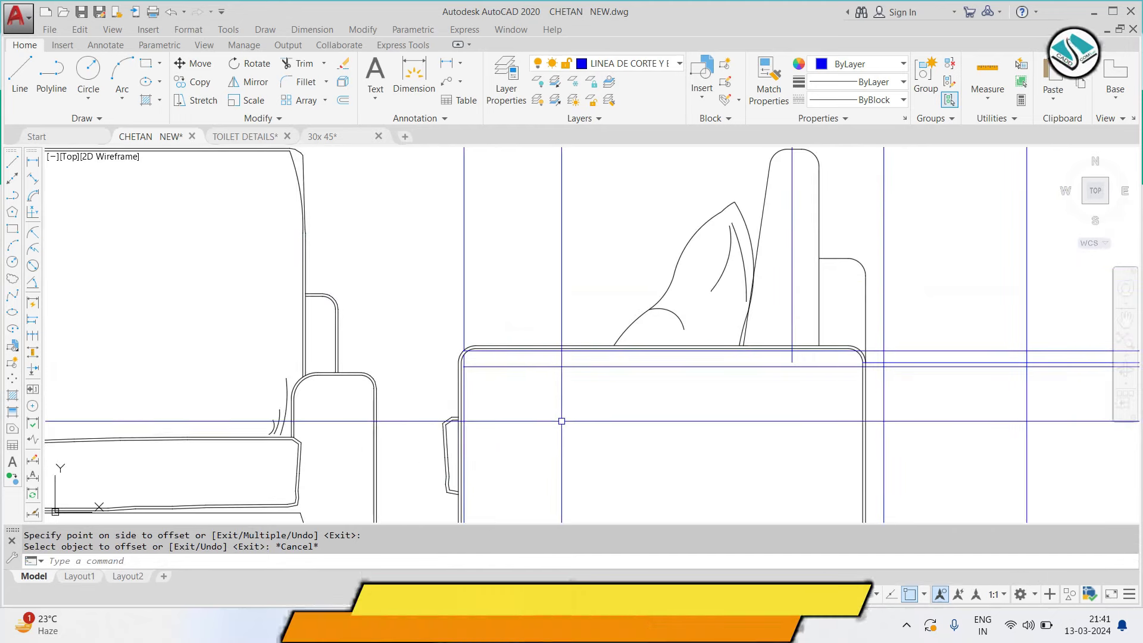
key(Escape)
Erase a stray construction line beside the armchair
key(Return)
scroll(487, 365, up, 2)
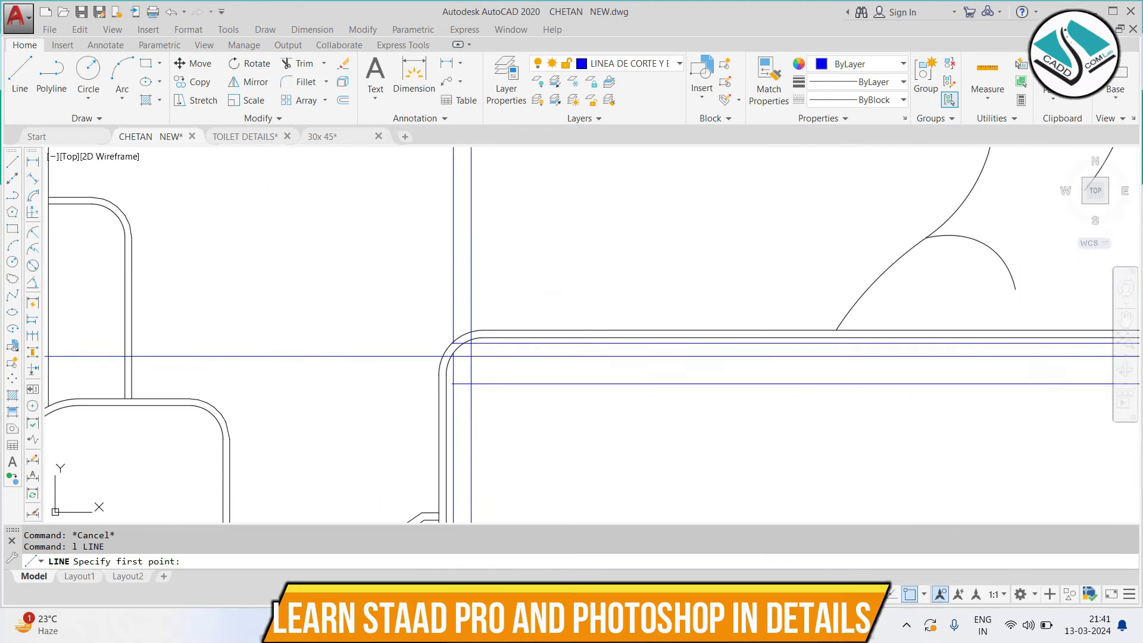
key(Escape)
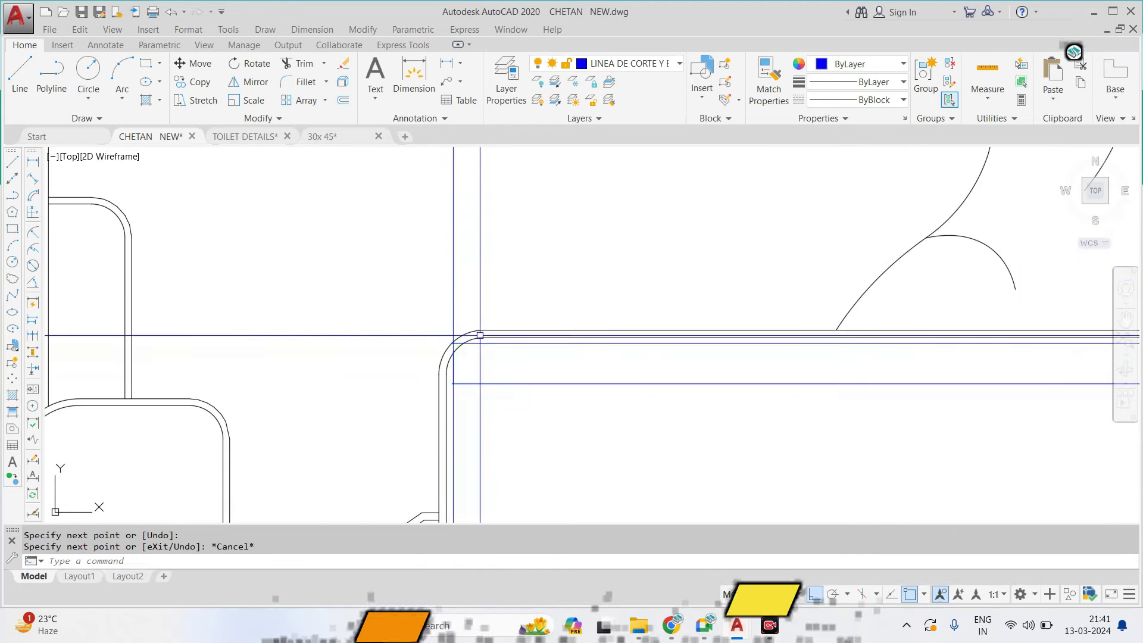
click(458, 301)
click(405, 273)
text(e)
key(Return)
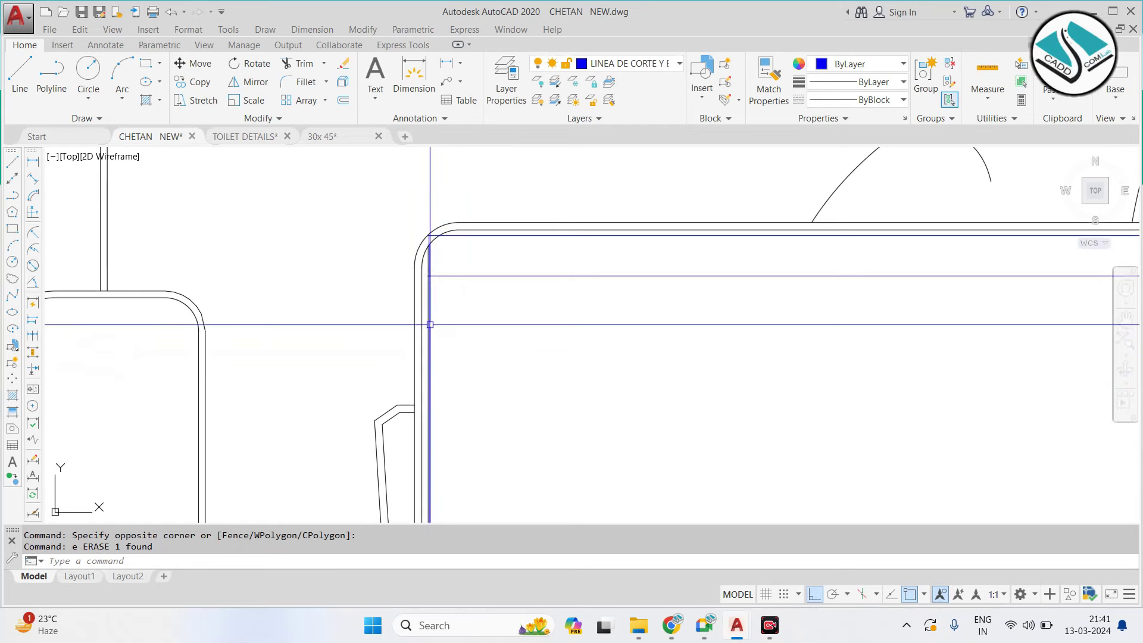
Trim the line piece between the arcs at the armchair's rounded corner
scroll(483, 316, down, 2)
middle_drag(694, 311, 456, 304)
scroll(952, 268, up, 2)
click(988, 242)
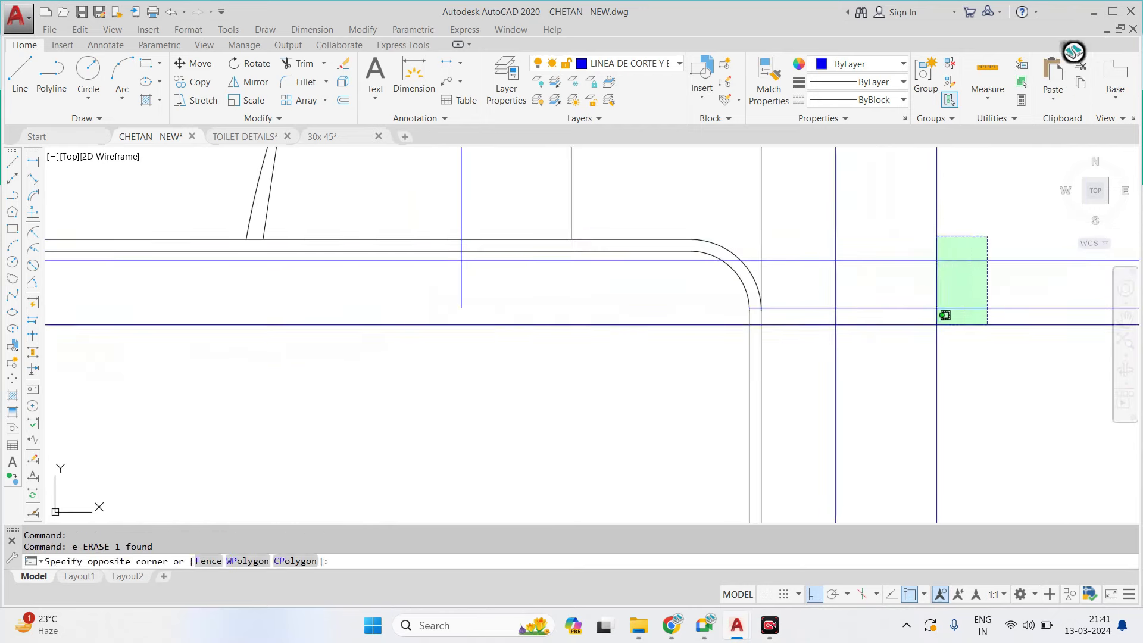
key(Escape)
scroll(783, 267, up, 2)
key(Return)
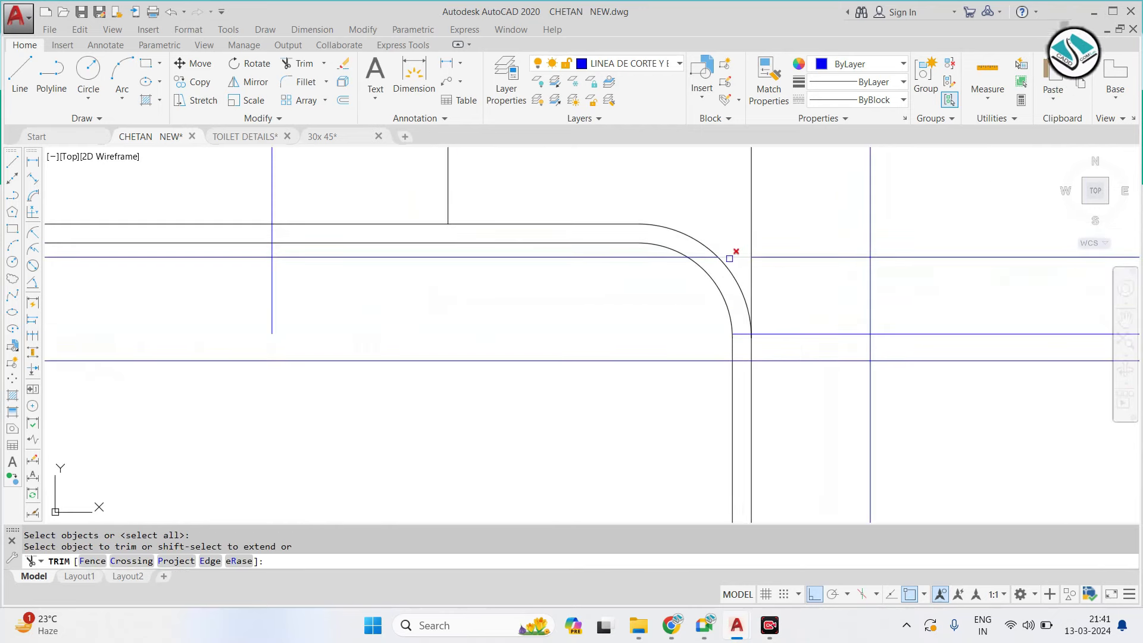
scroll(698, 256, up, 2)
click(698, 256)
scroll(765, 423, down, 3)
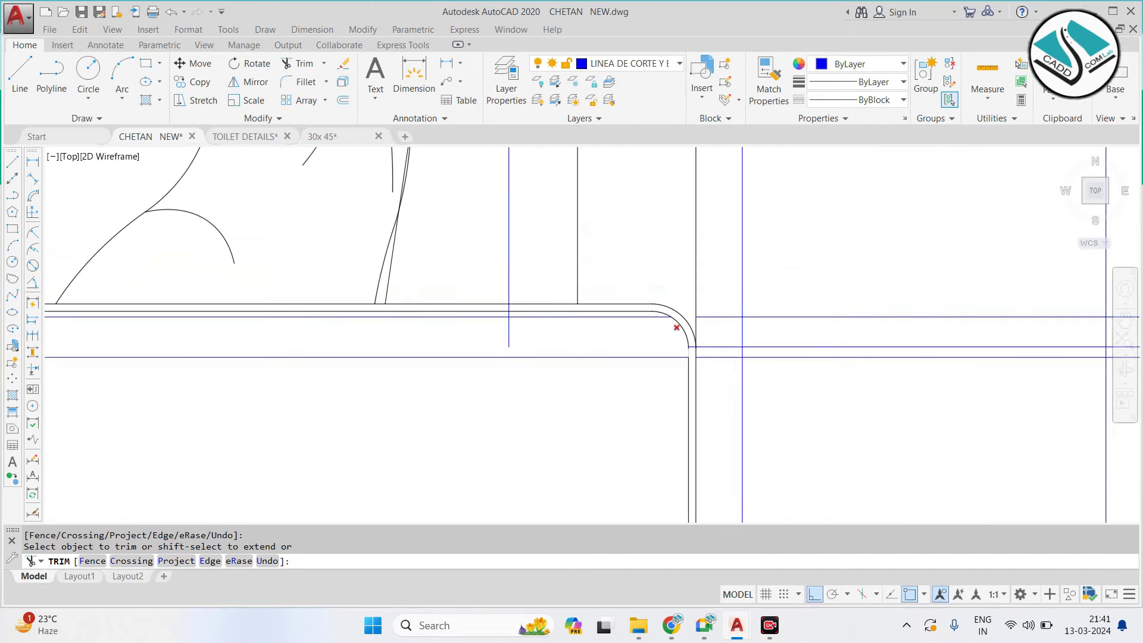
Erase the leftover construction lines and the vertical construction line
click(829, 280)
click(807, 374)
key(e)
key(Return)
drag(536, 250, 509, 269)
text(e)
key(Return)
Zoom and pan the view toward the upper furniture set
scroll(683, 290, down, 3)
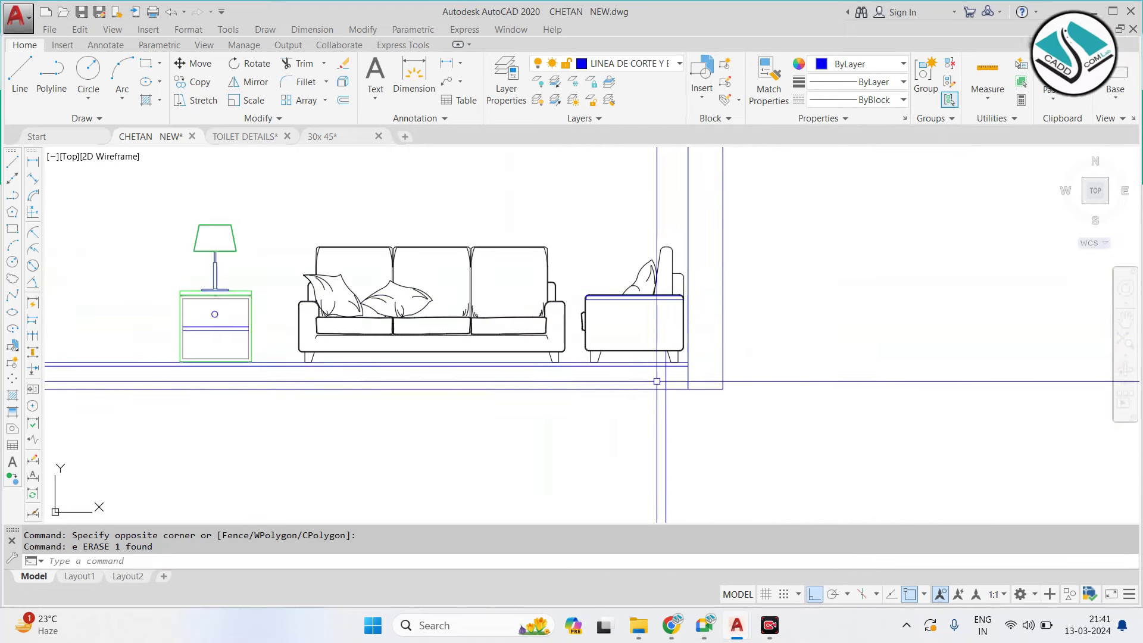
scroll(626, 315, up, 2)
scroll(613, 290, up, 4)
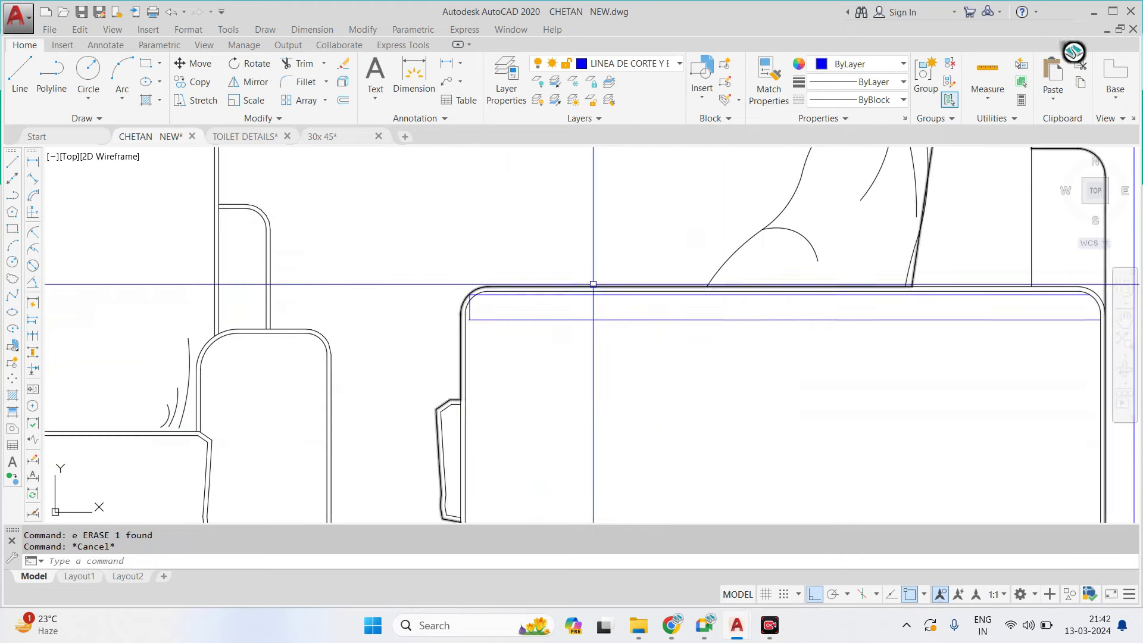
scroll(474, 292, down, 2)
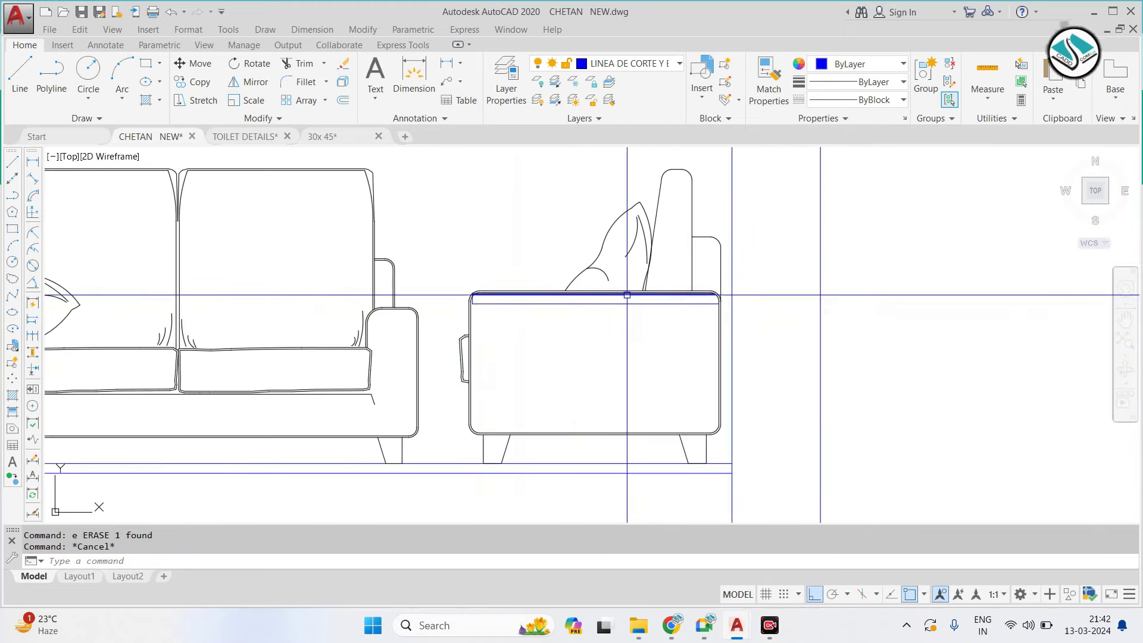
scroll(575, 294, down, 3)
scroll(658, 222, down, 2)
middle_drag(658, 222, 592, 245)
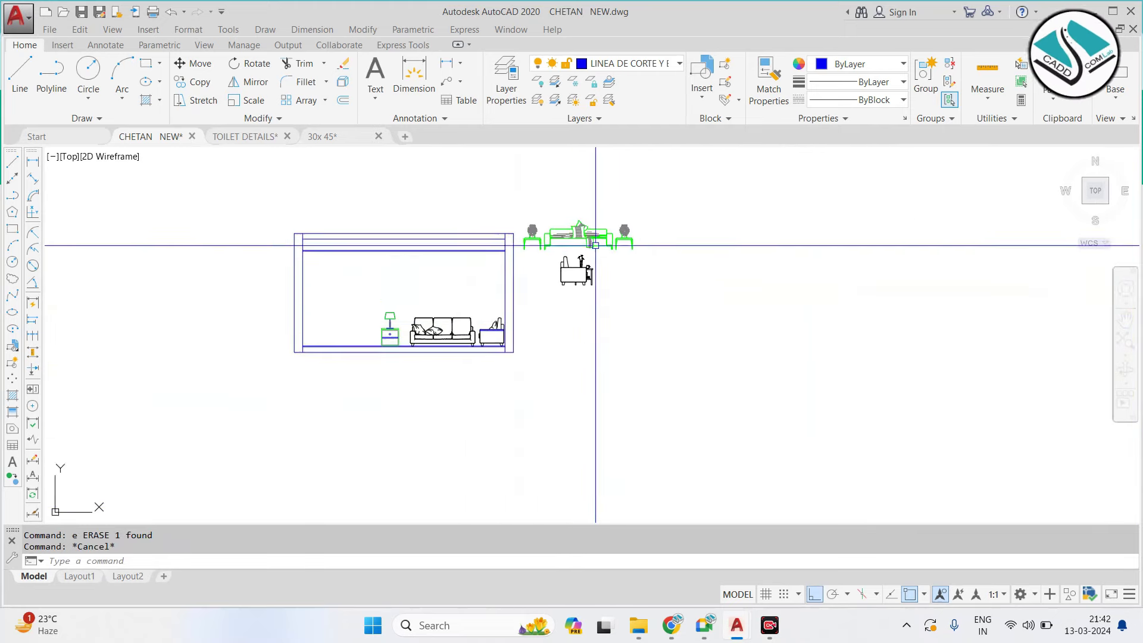
scroll(591, 244, up, 4)
scroll(567, 315, down, 4)
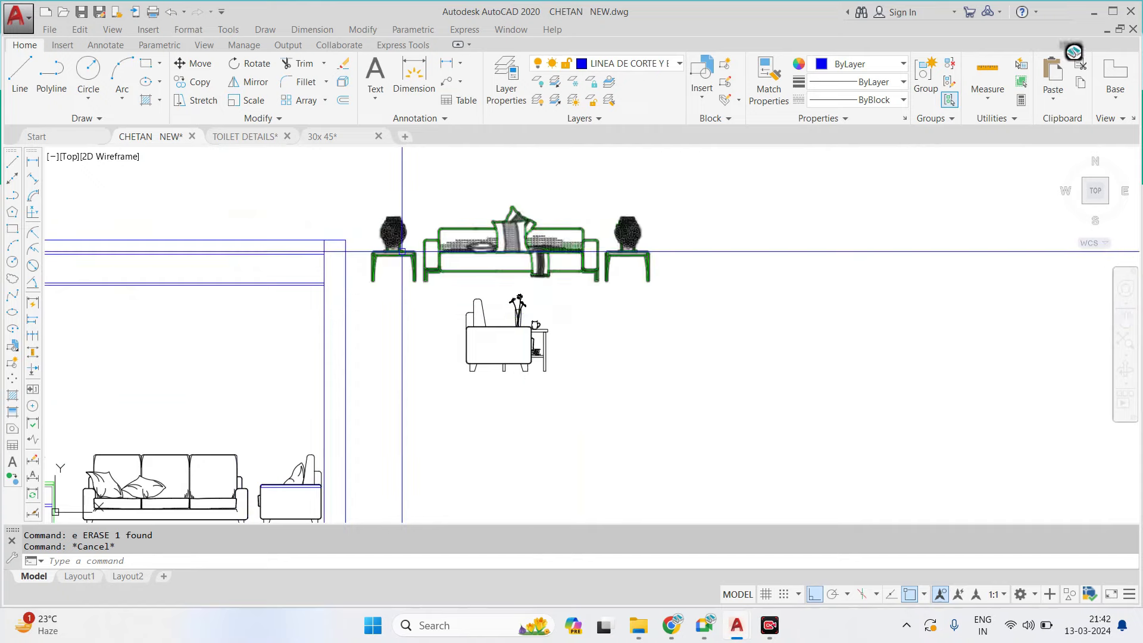
Explode the furniture block into separate pieces
scroll(396, 235, up, 5)
scroll(361, 336, up, 3)
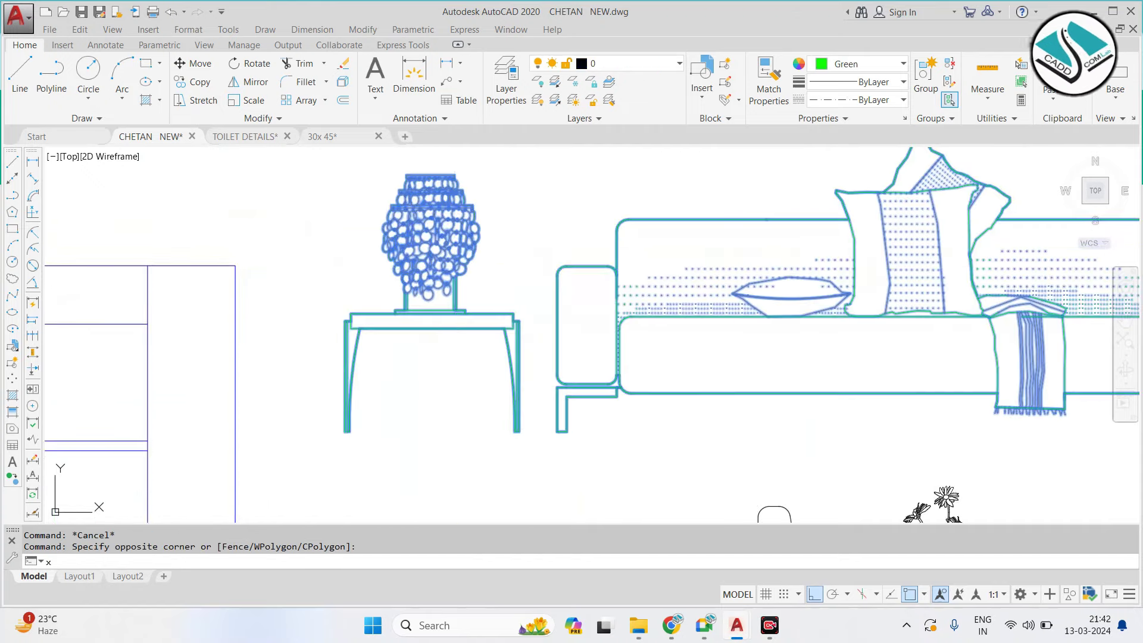
key(x)
key(Return)
Select all the vase's pieces and group them together
click(501, 259)
scroll(363, 226, up, 1)
scroll(363, 286, up, 3)
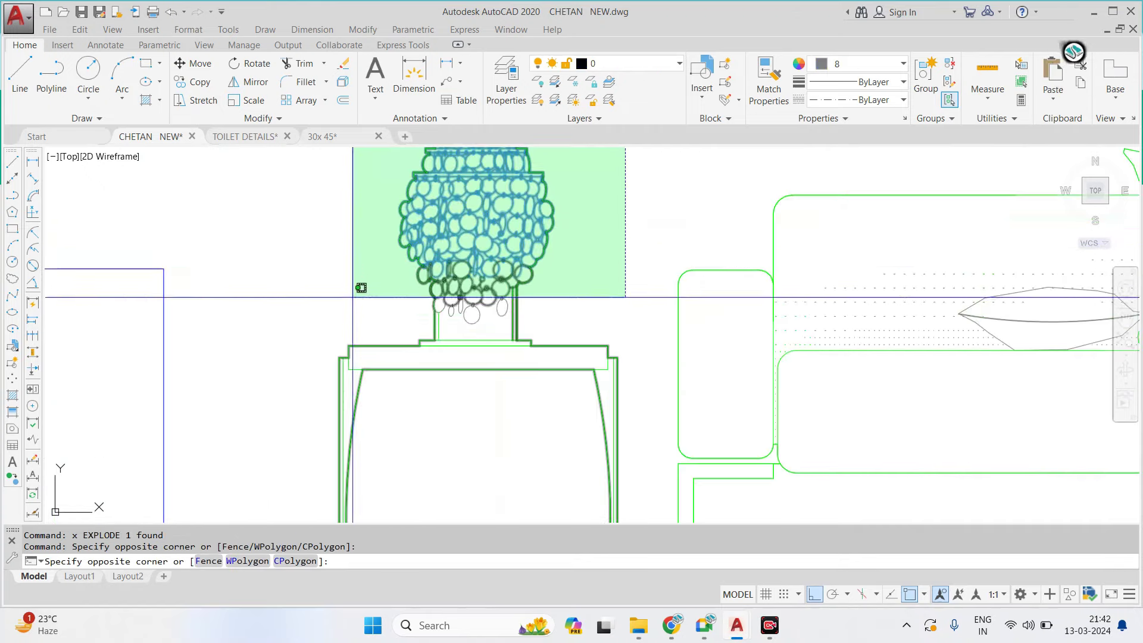
scroll(417, 315, up, 3)
scroll(453, 339, up, 2)
scroll(401, 293, down, 2)
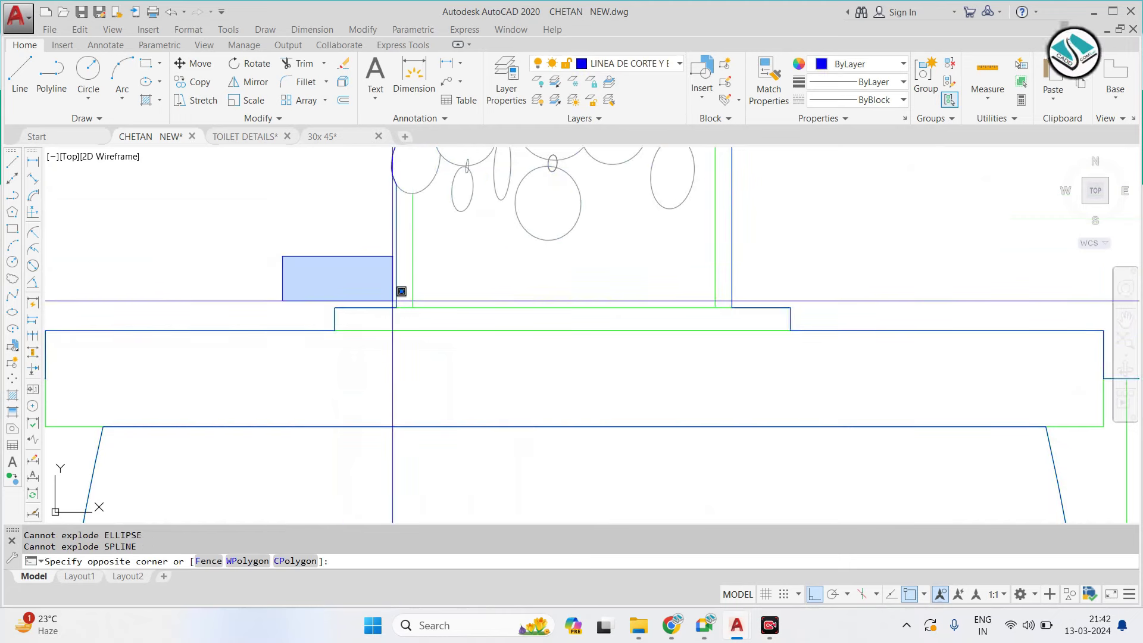
scroll(824, 377, down, 2)
scroll(681, 357, down, 2)
click(681, 357)
scroll(651, 330, down, 2)
click(709, 230)
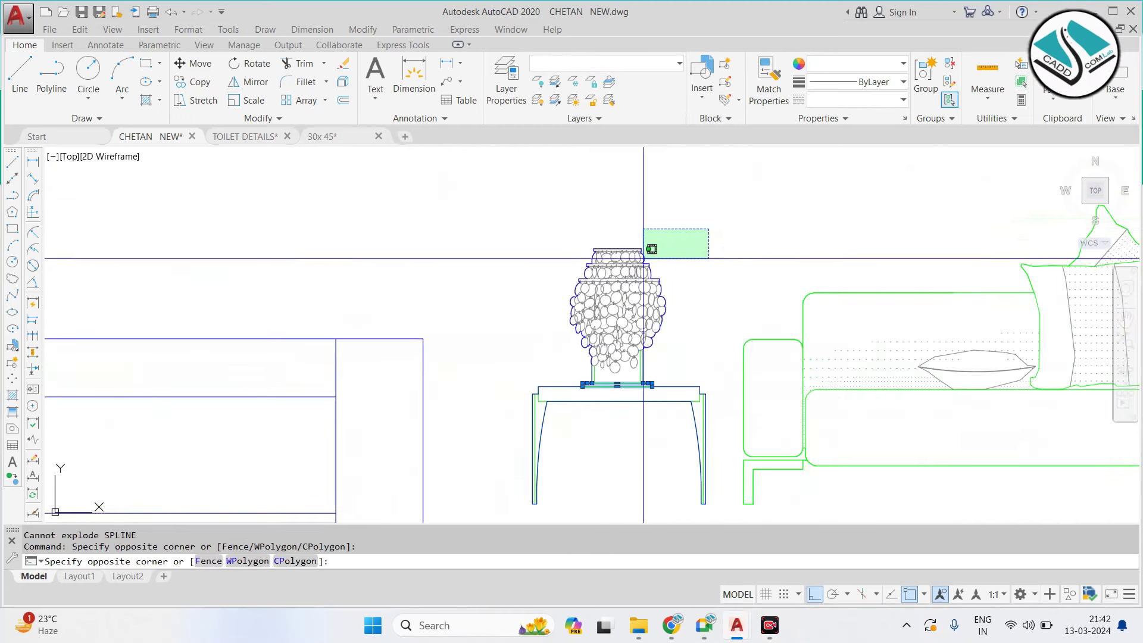
click(552, 377)
scroll(631, 374, up, 2)
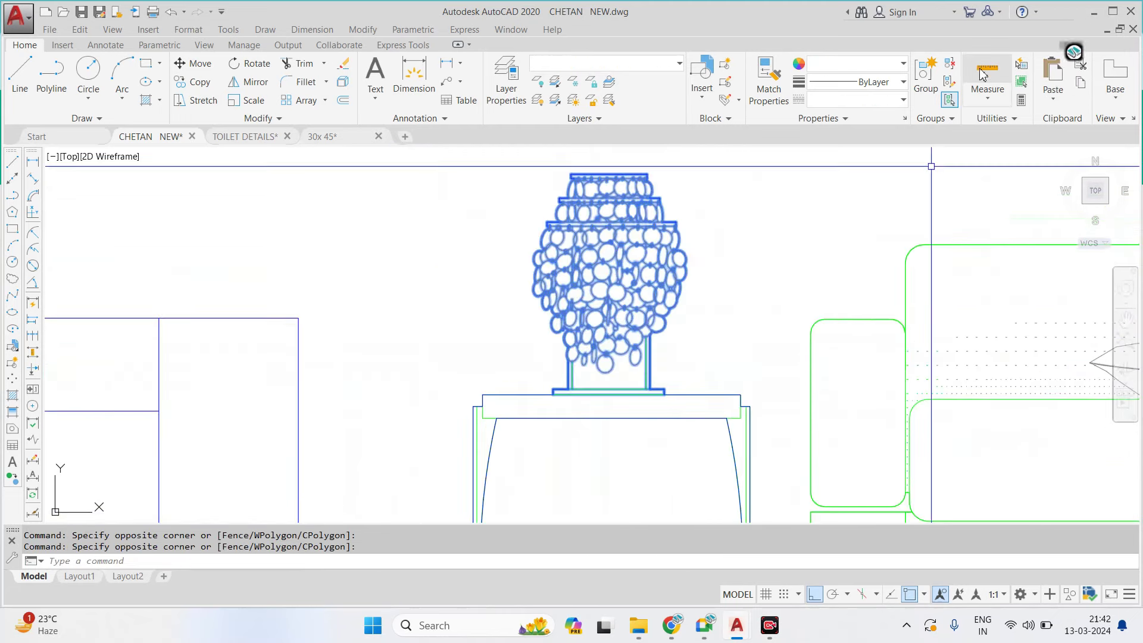
click(925, 74)
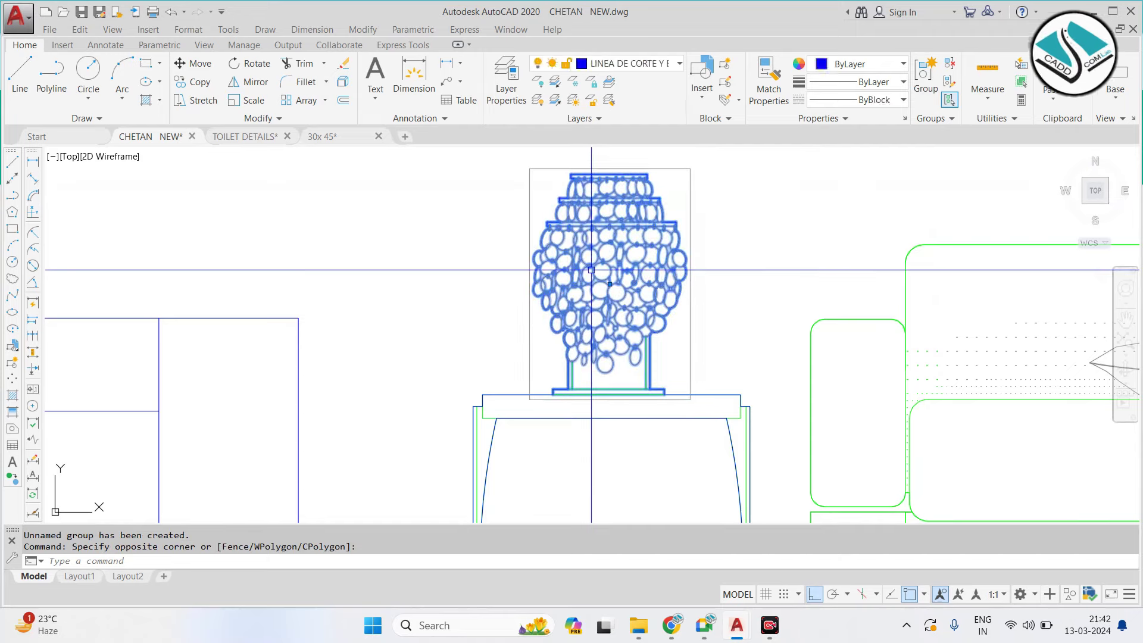
text(CO)
Copy the grouped vase onto the armchair
scroll(577, 406, up, 4)
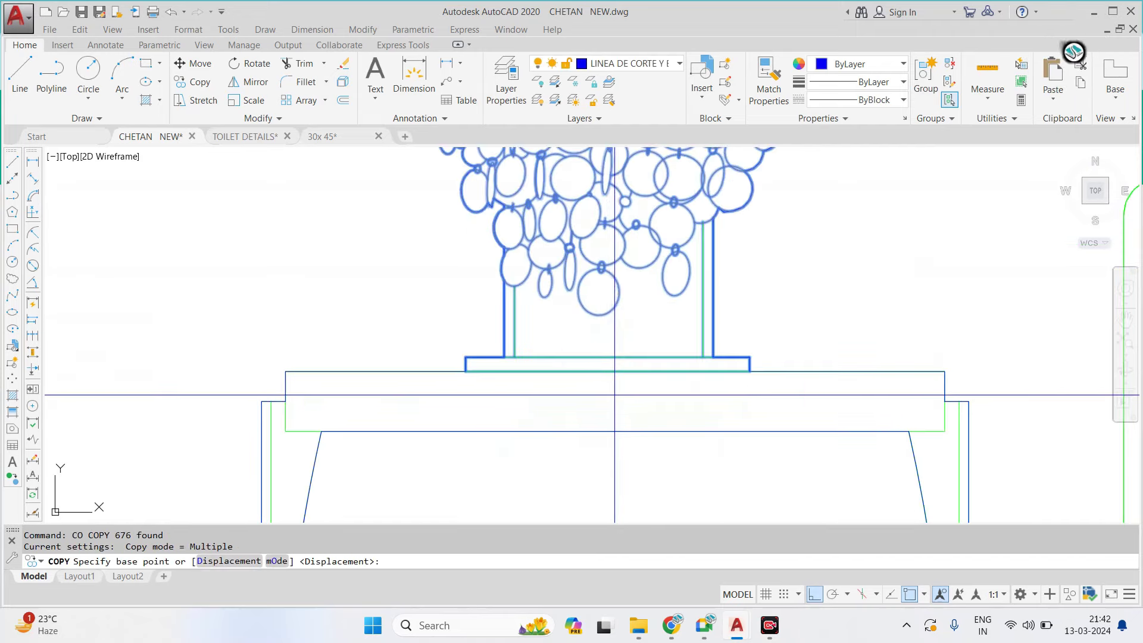
click(612, 376)
scroll(611, 377, down, 5)
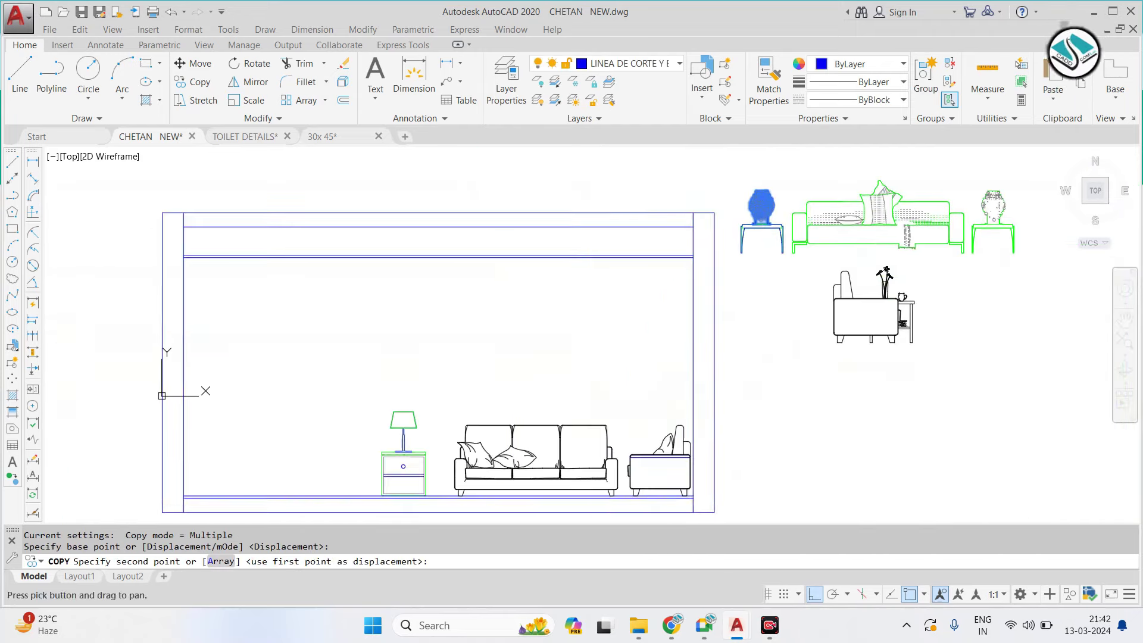
scroll(676, 489, up, 8)
scroll(655, 381, up, 2)
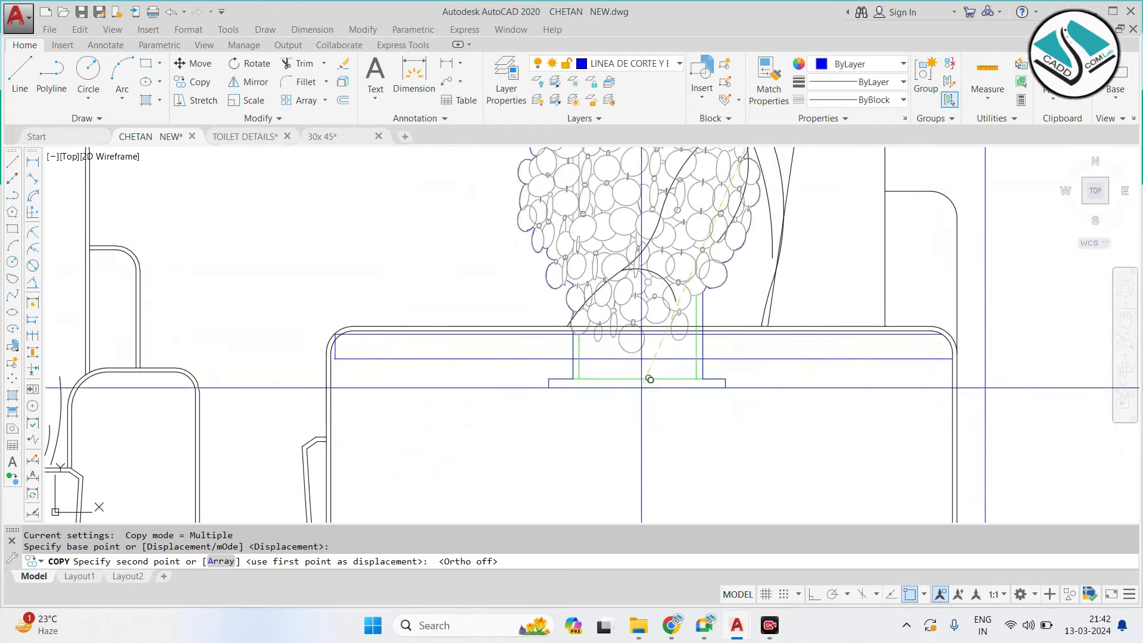
click(654, 334)
scroll(654, 333, down, 5)
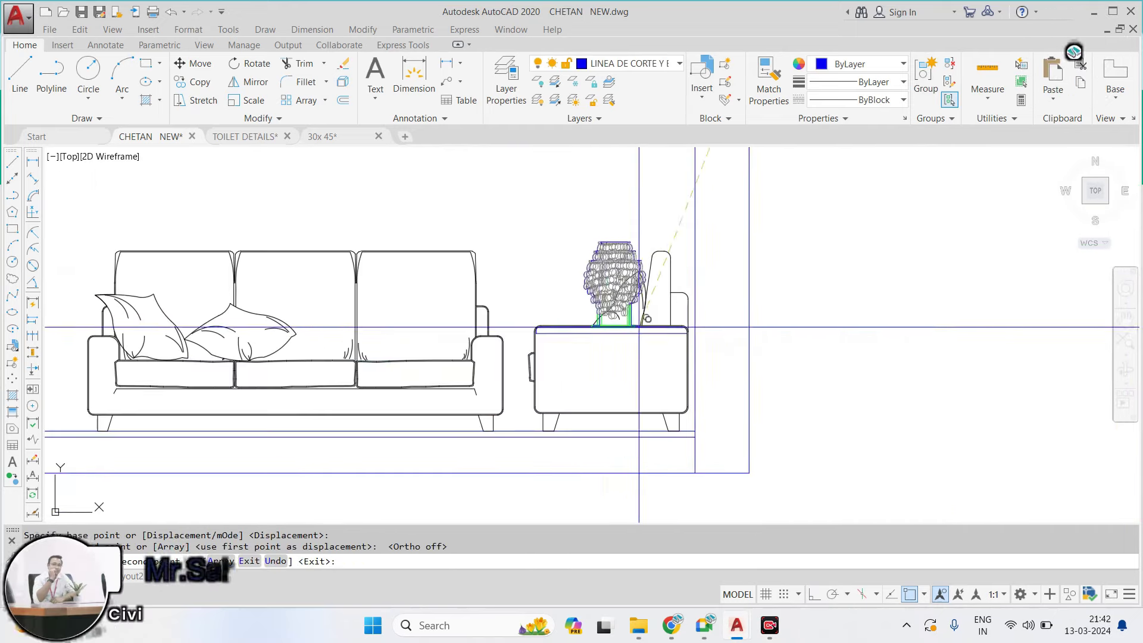
key(Escape)
Erase the long horizontal guide line, the corner's inner arc and the blue horizontal line
scroll(653, 326, up, 5)
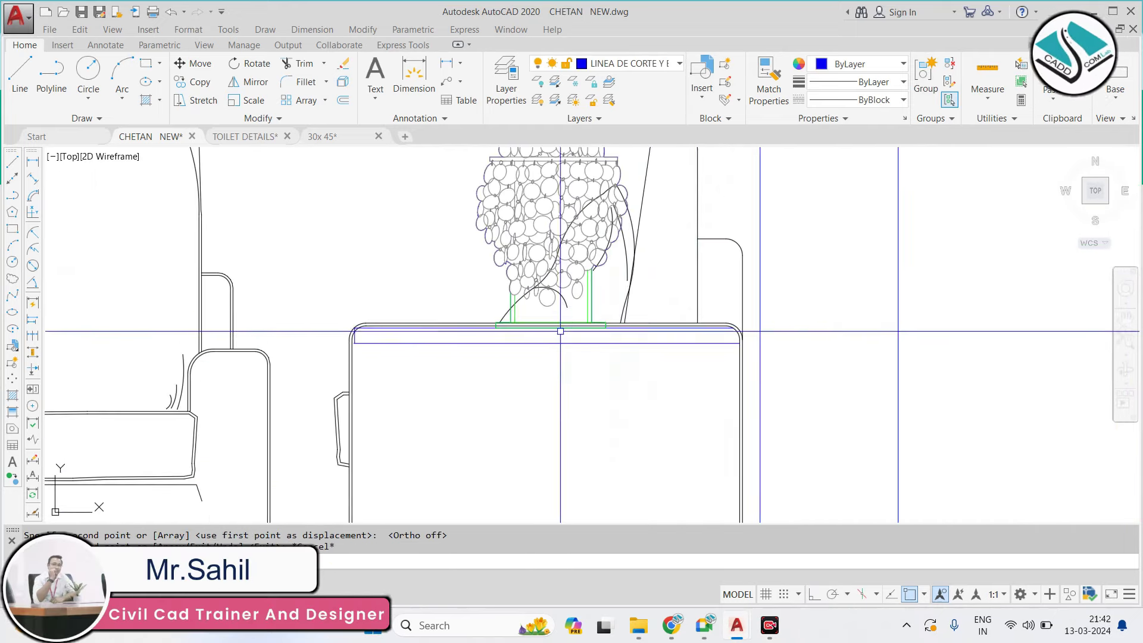
scroll(524, 363, up, 3)
click(256, 347)
text(e)
key(Return)
click(136, 315)
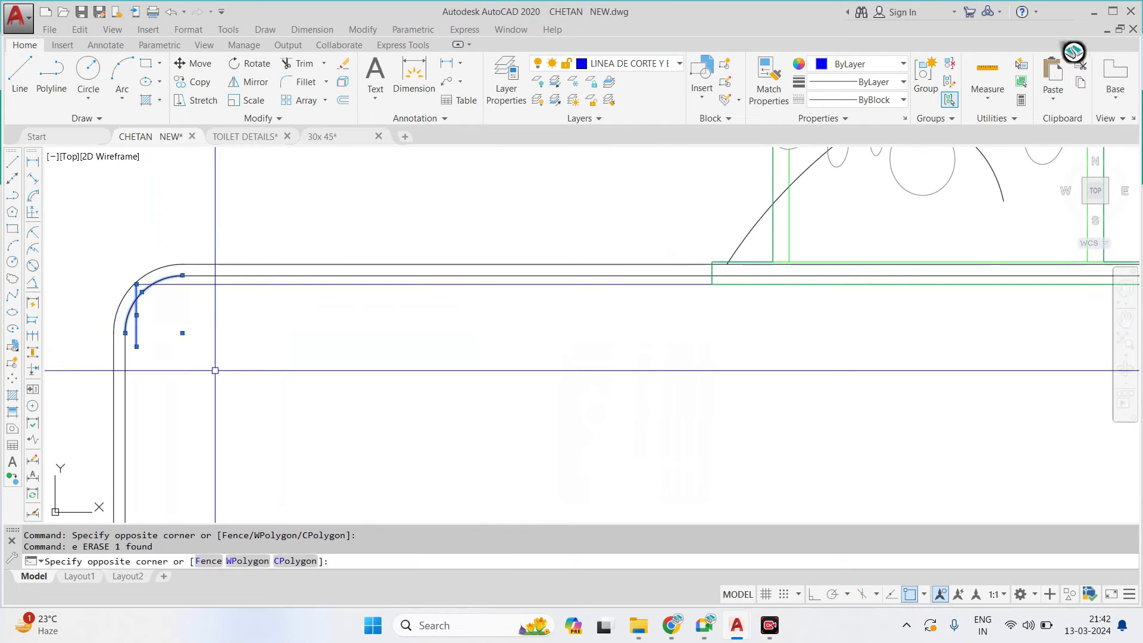
text(e)
key(Return)
text(e)
key(Return)
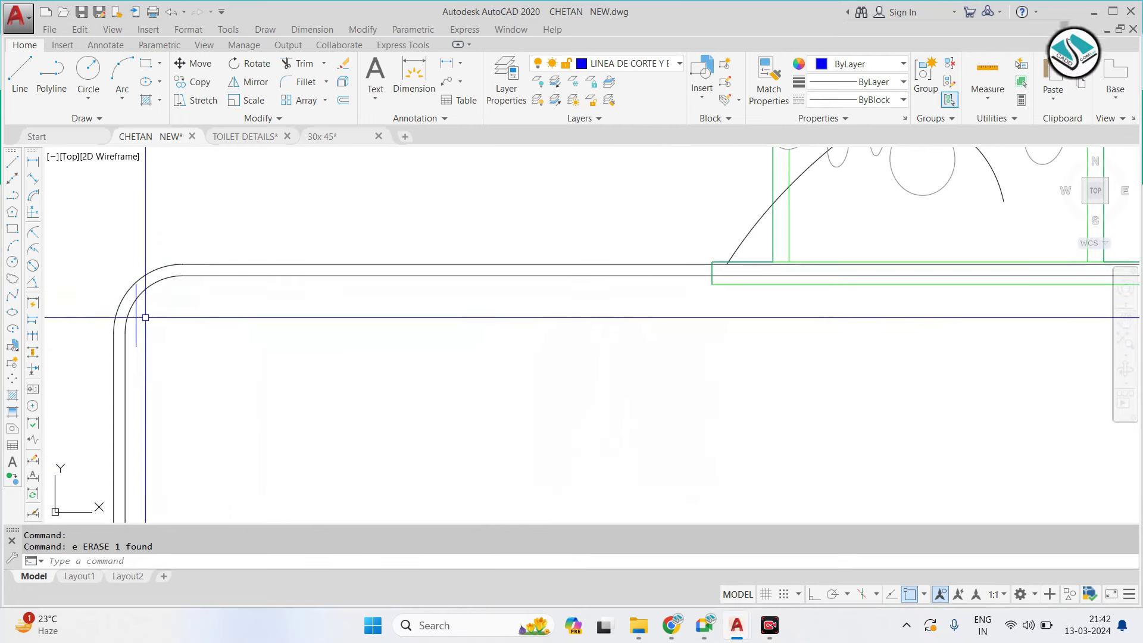
key(Escape)
key(Escape)
Window-select the vase sitting on the armchair and erase it
scroll(175, 320, down, 5)
middle_drag(400, 316, 537, 314)
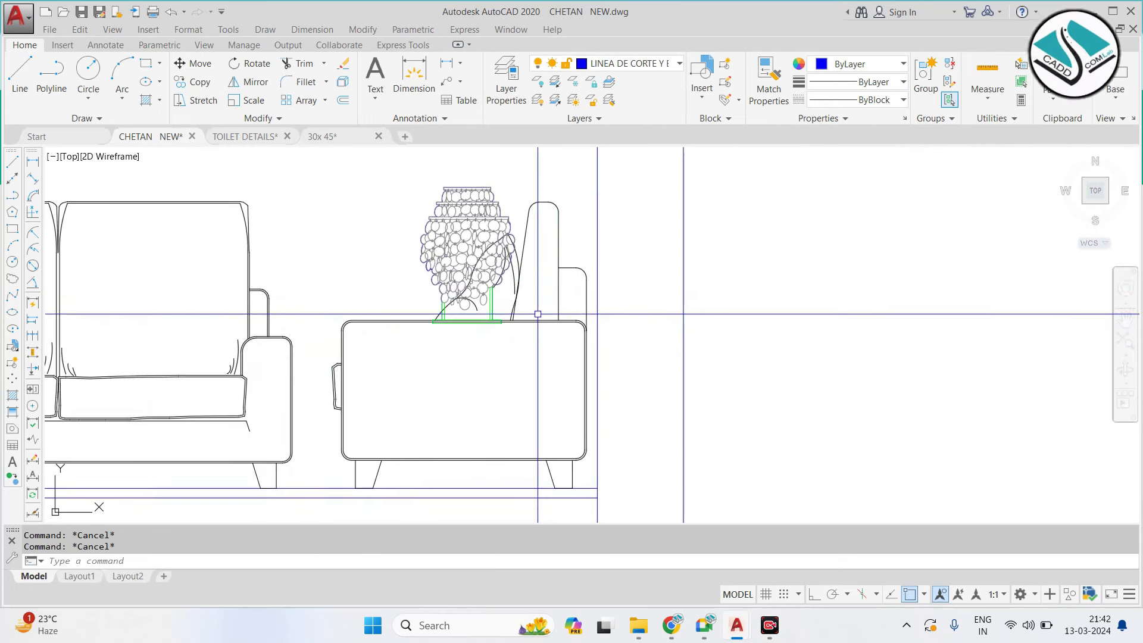
scroll(496, 309, down, 2)
middle_drag(632, 337, 770, 350)
drag(771, 350, 744, 256)
scroll(770, 333, up, 3)
scroll(595, 298, down, 3)
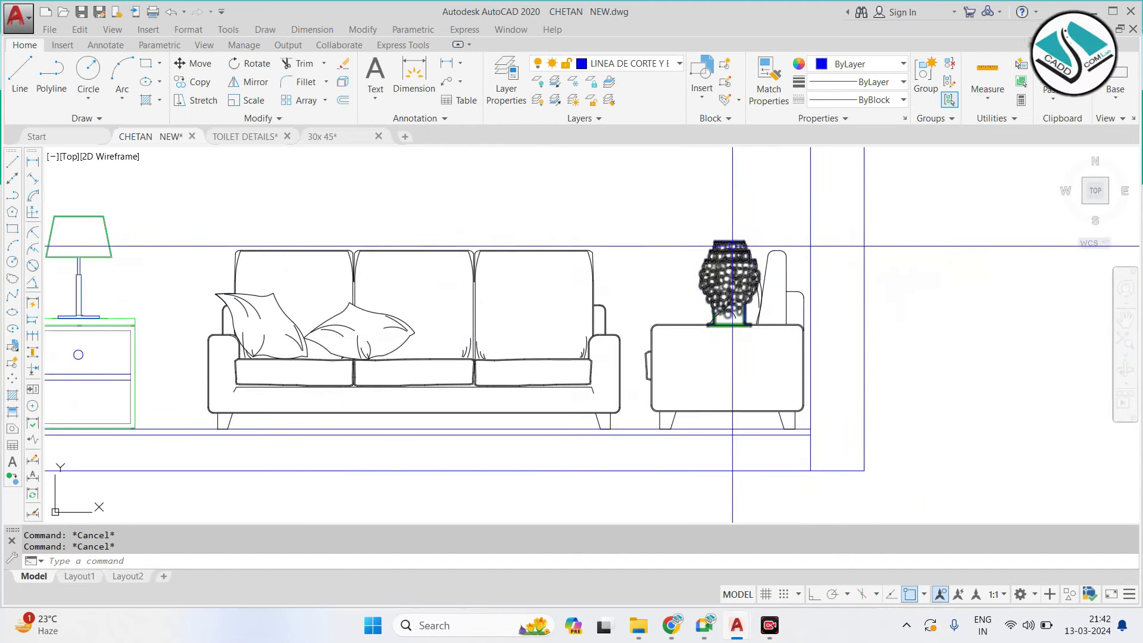
text(e)
key(Return)
key(Escape)
scroll(522, 283, down, 2)
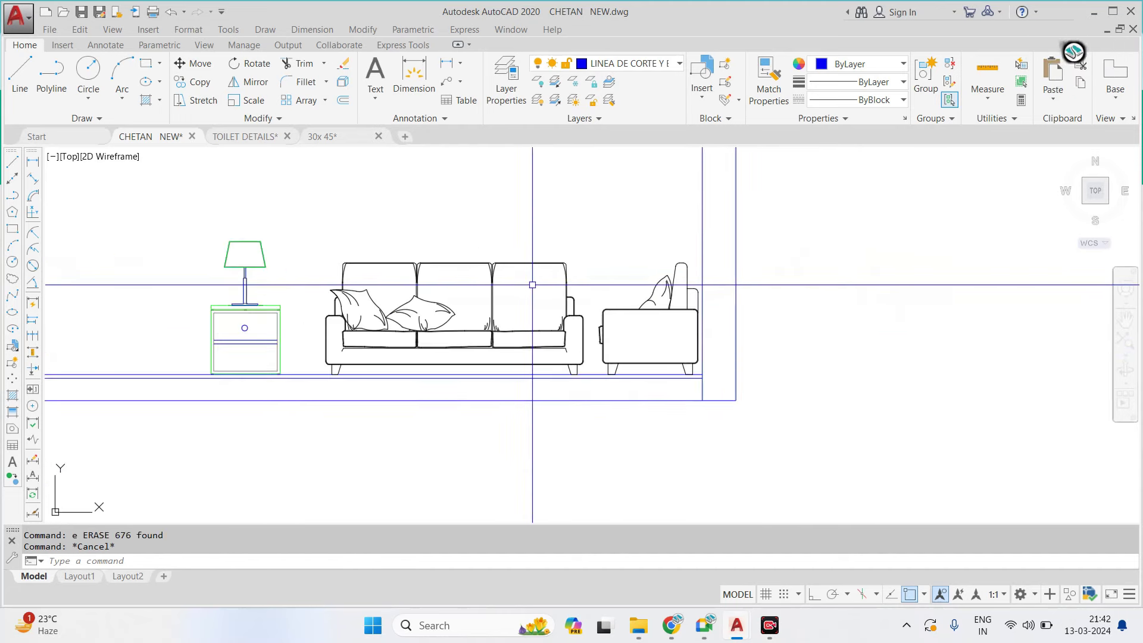
scroll(357, 268, down, 2)
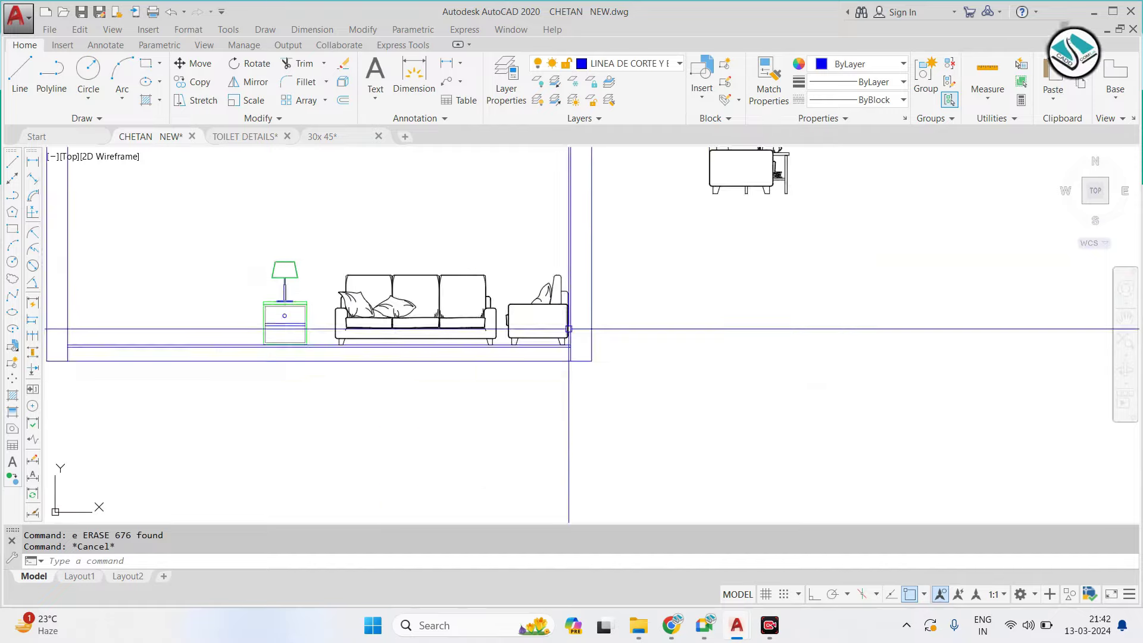
middle_drag(417, 298, 671, 242)
scroll(671, 242, up, 4)
scroll(581, 319, down, 4)
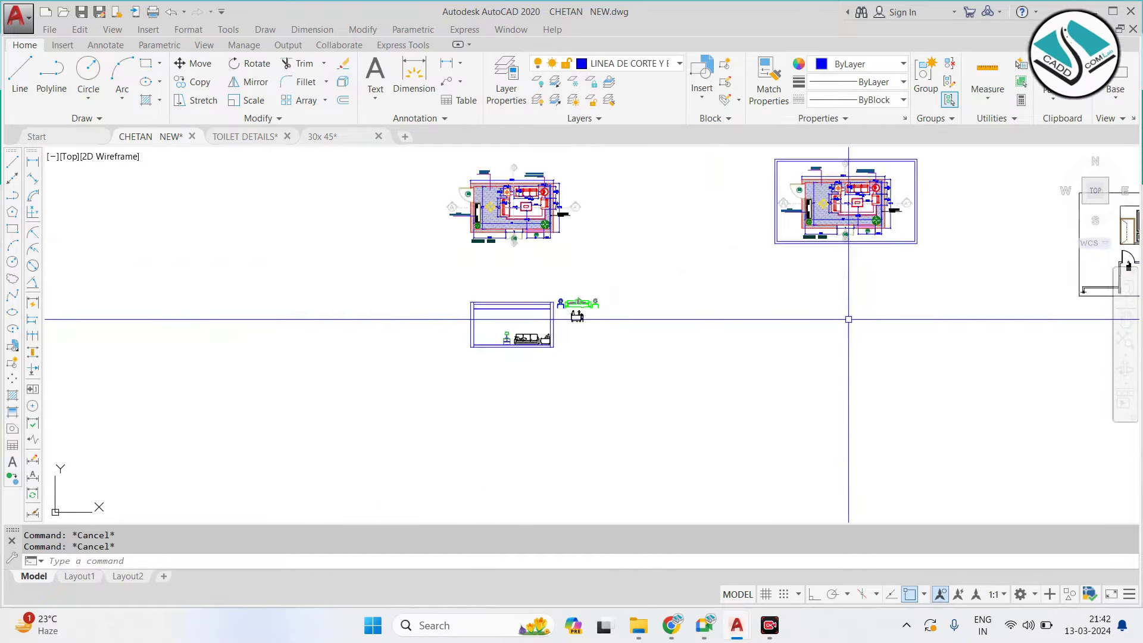
scroll(730, 344, up, 2)
scroll(822, 344, down, 3)
scroll(474, 345, up, 3)
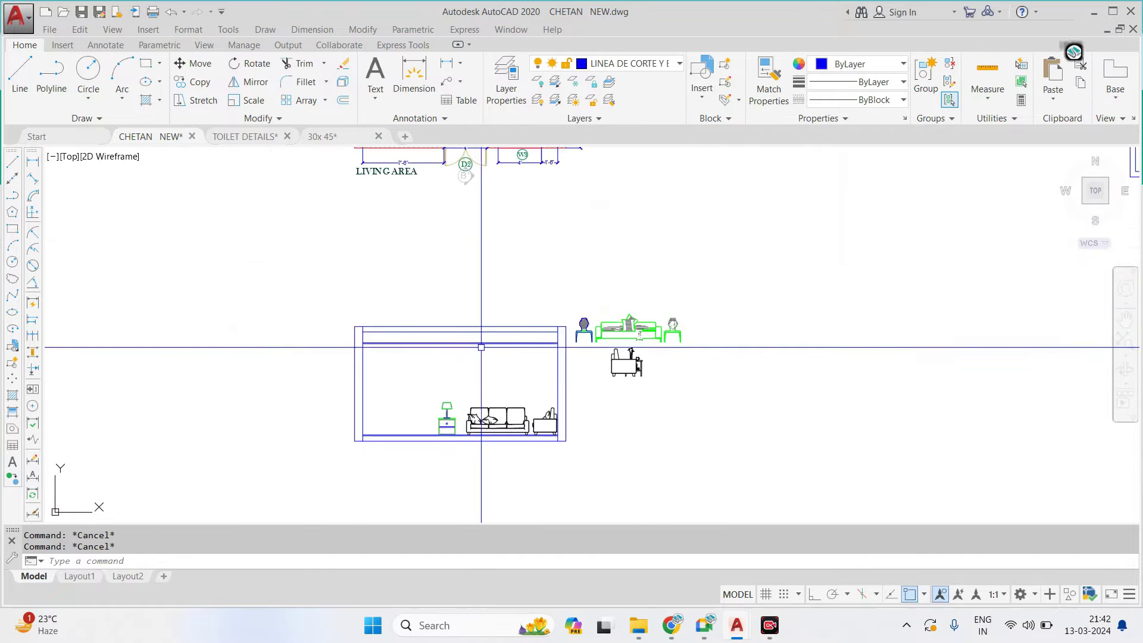
scroll(510, 334, down, 4)
scroll(564, 334, up, 4)
scroll(520, 346, up, 3)
scroll(521, 346, down, 3)
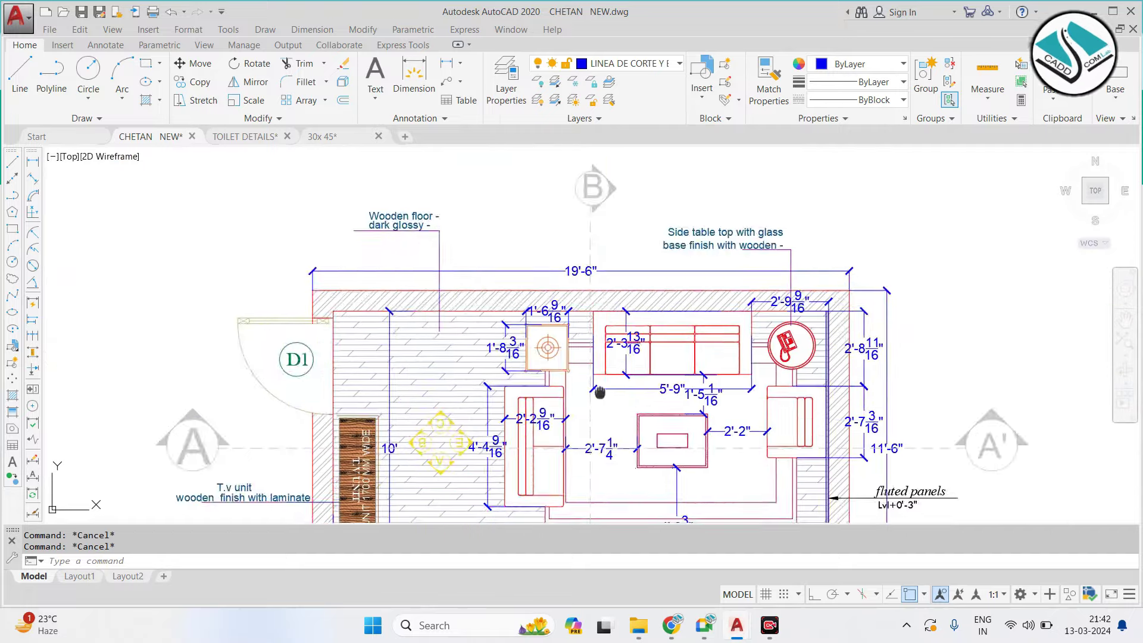
scroll(524, 298, up, 3)
scroll(529, 291, up, 2)
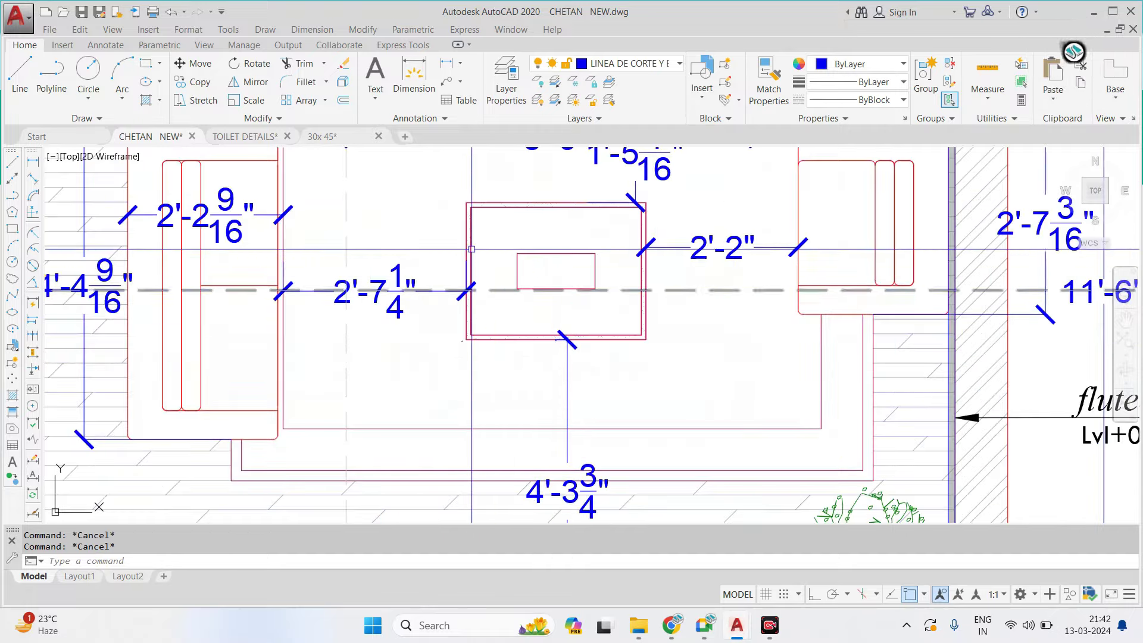
scroll(472, 249, down, 5)
scroll(500, 266, down, 5)
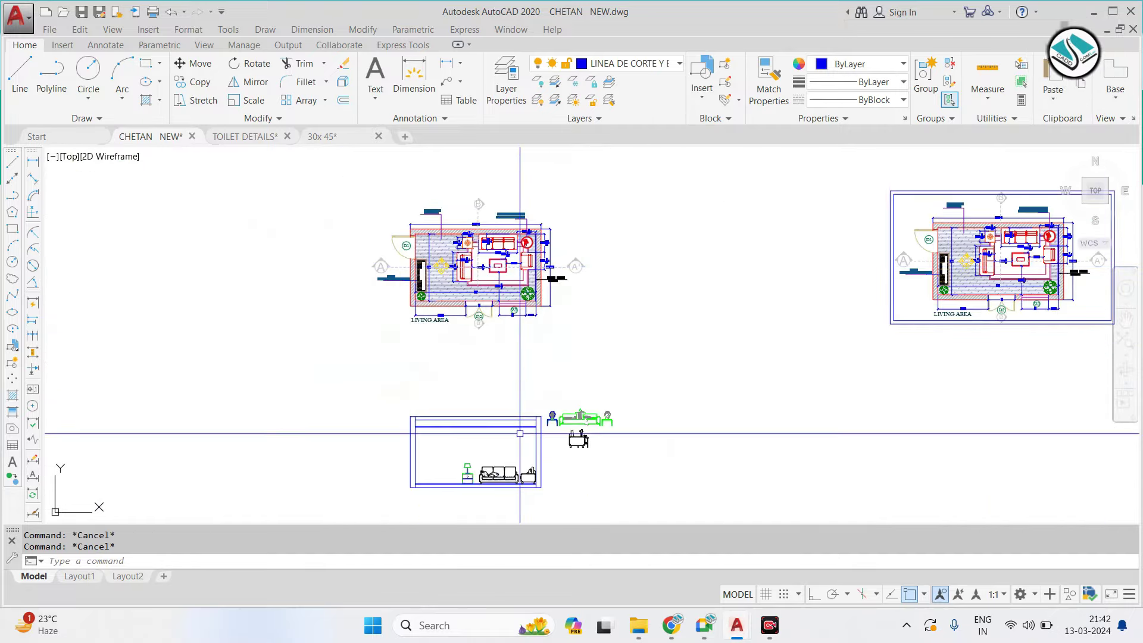
scroll(505, 395, down, 5)
scroll(919, 225, up, 3)
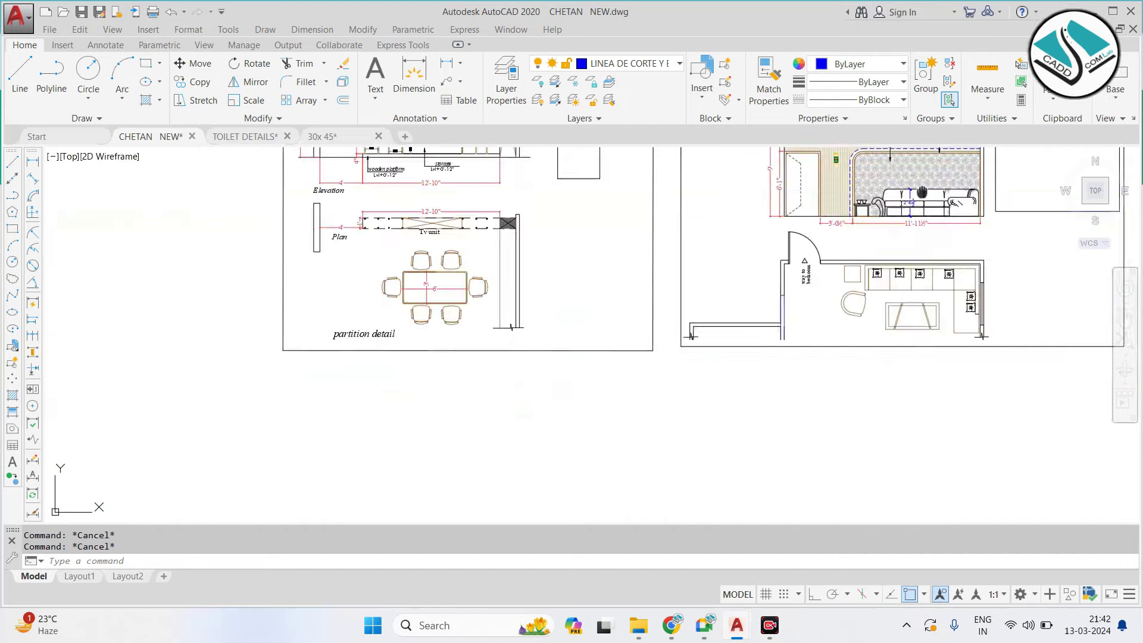
scroll(716, 269, up, 3)
middle_drag(716, 269, 688, 341)
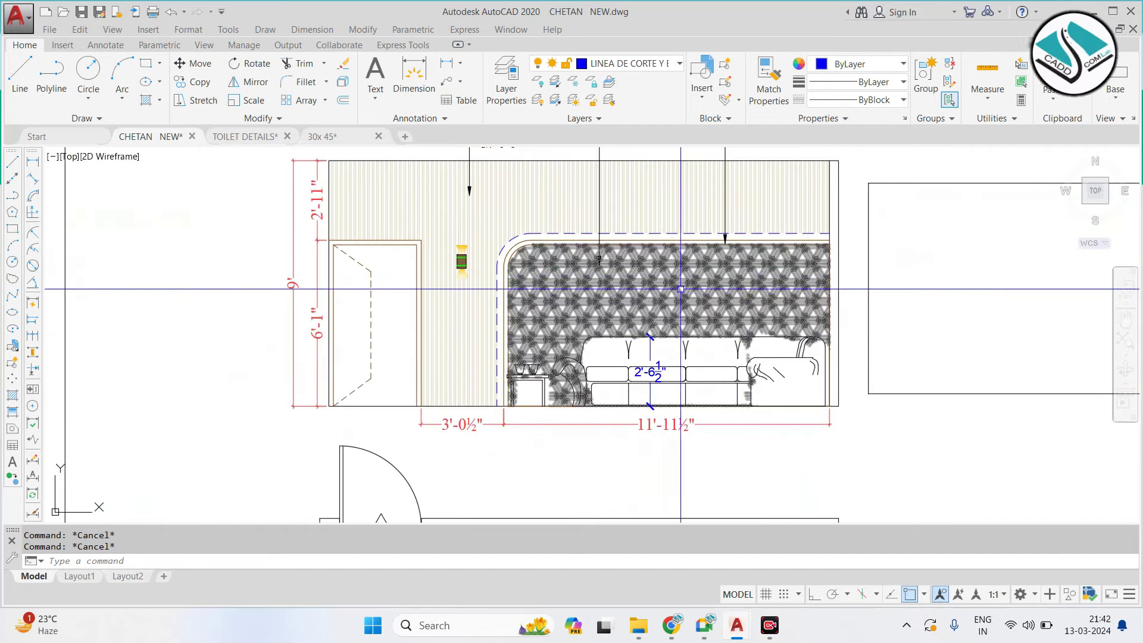
scroll(685, 286, down, 5)
scroll(309, 471, up, 3)
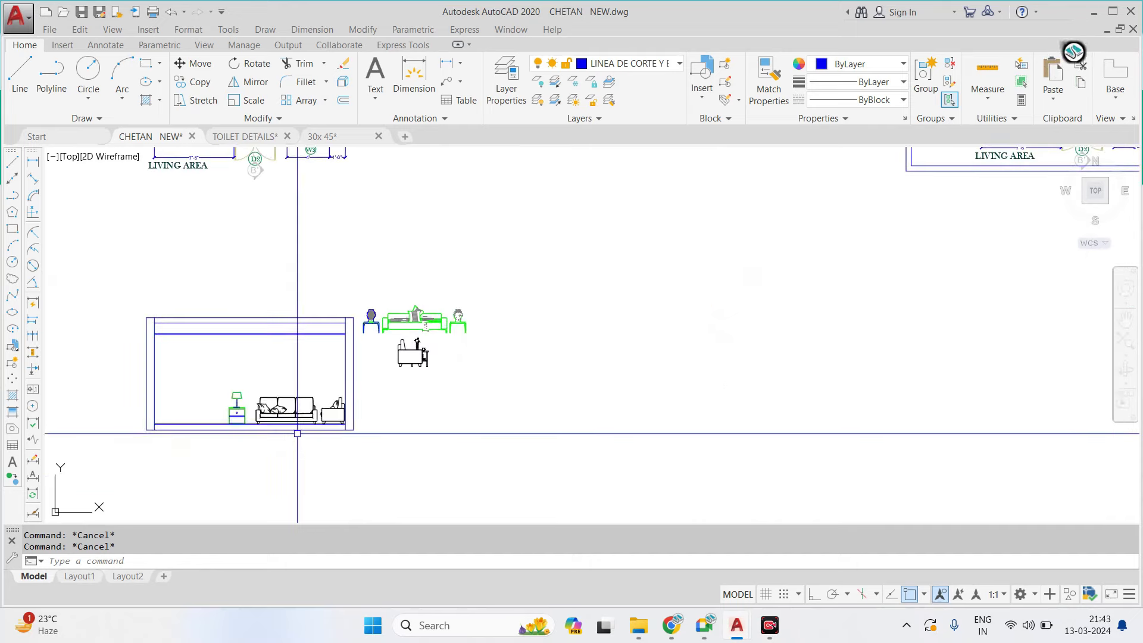
scroll(382, 396, down, 1)
scroll(365, 395, down, 3)
scroll(362, 394, up, 3)
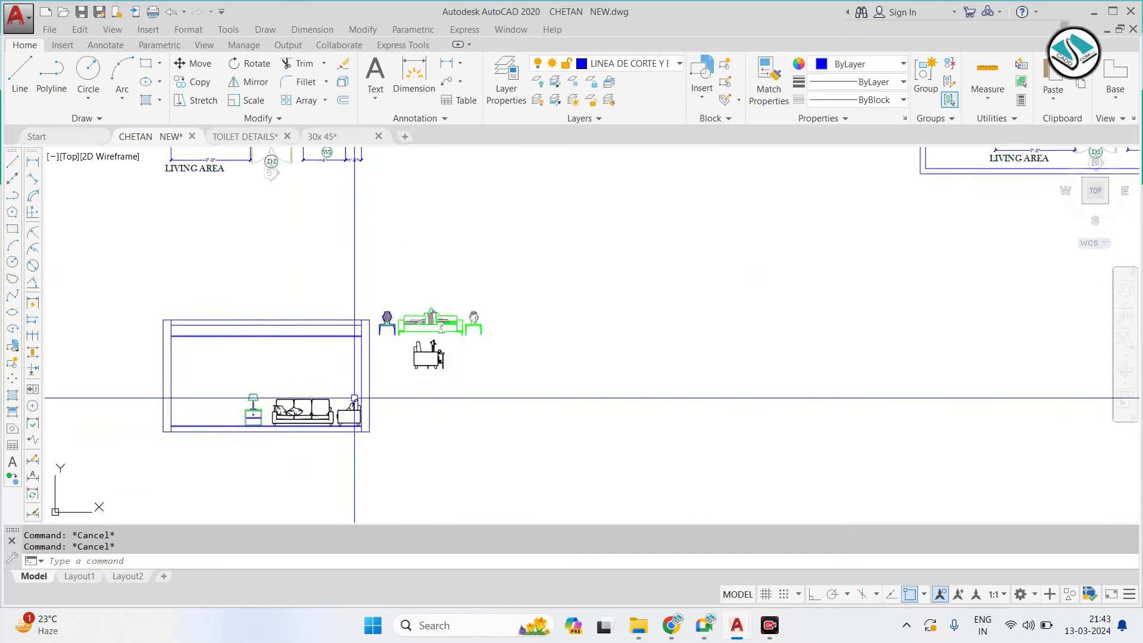
scroll(667, 242, down, 5)
scroll(714, 250, up, 5)
mouse_move(758, 274)
middle_down()
mouse_move(667, 269)
mouse_move(572, 316)
middle_up()
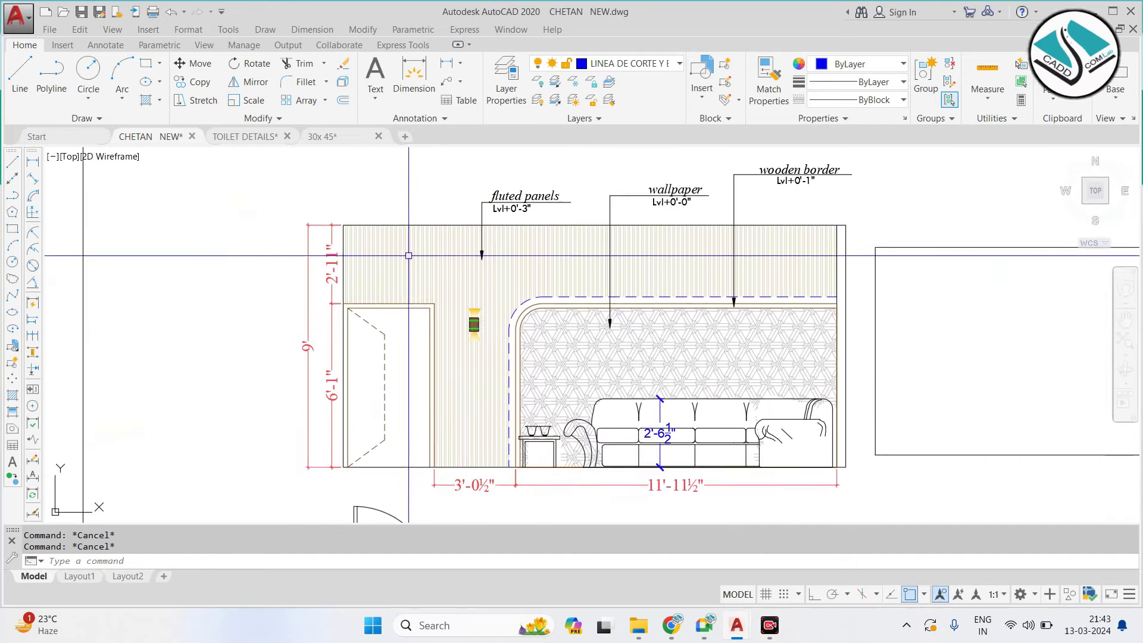
scroll(459, 403, down, 5)
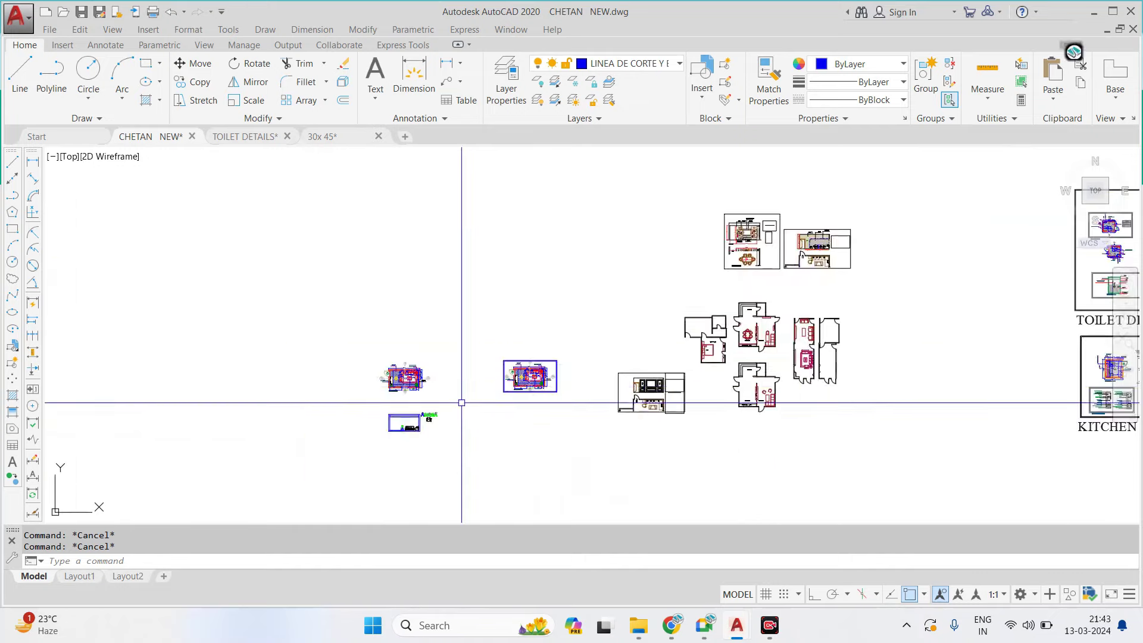
scroll(357, 413, up, 3)
scroll(503, 342, up, 2)
scroll(799, 271, up, 1)
middle_drag(799, 271, 582, 293)
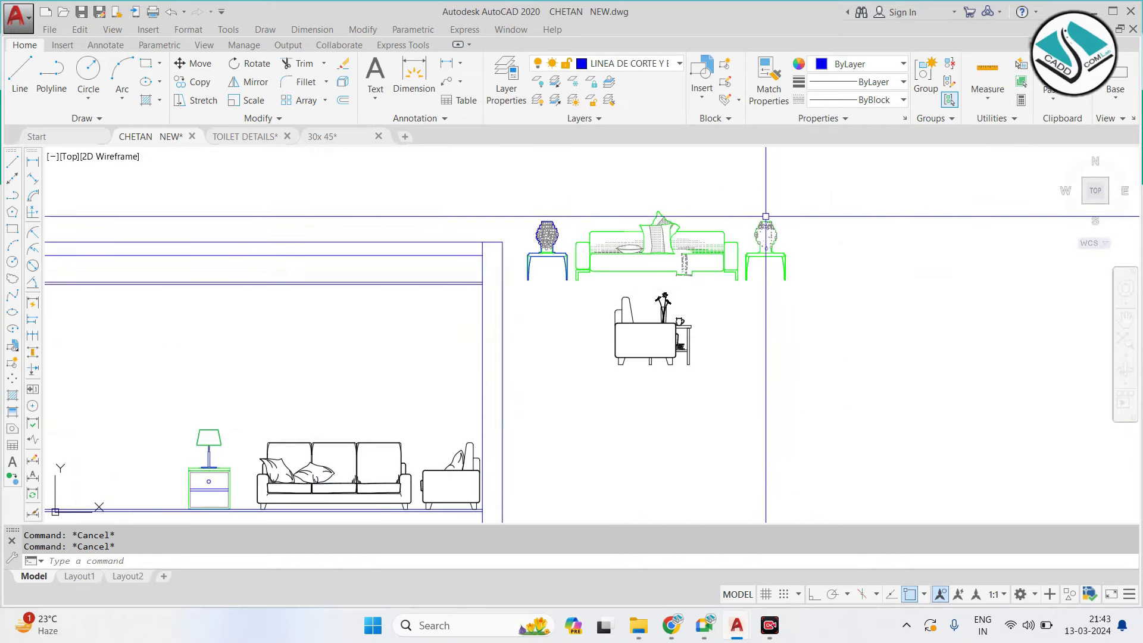
click(787, 200)
click(551, 390)
text(m)
key(Return)
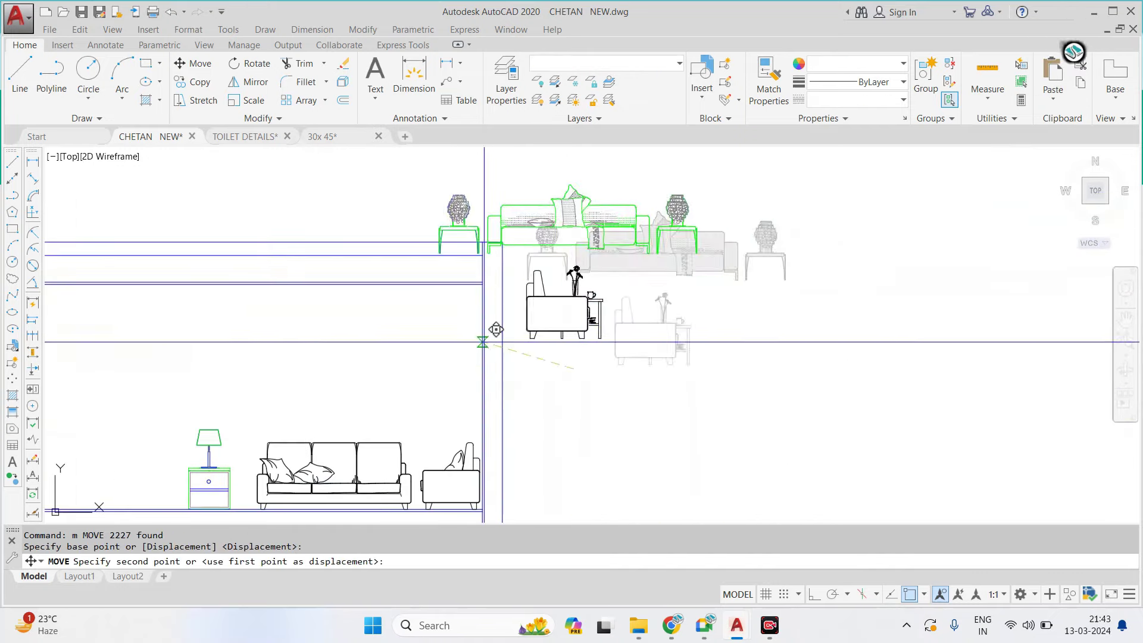
scroll(493, 332, down, 3)
key(Escape)
scroll(392, 375, up, 5)
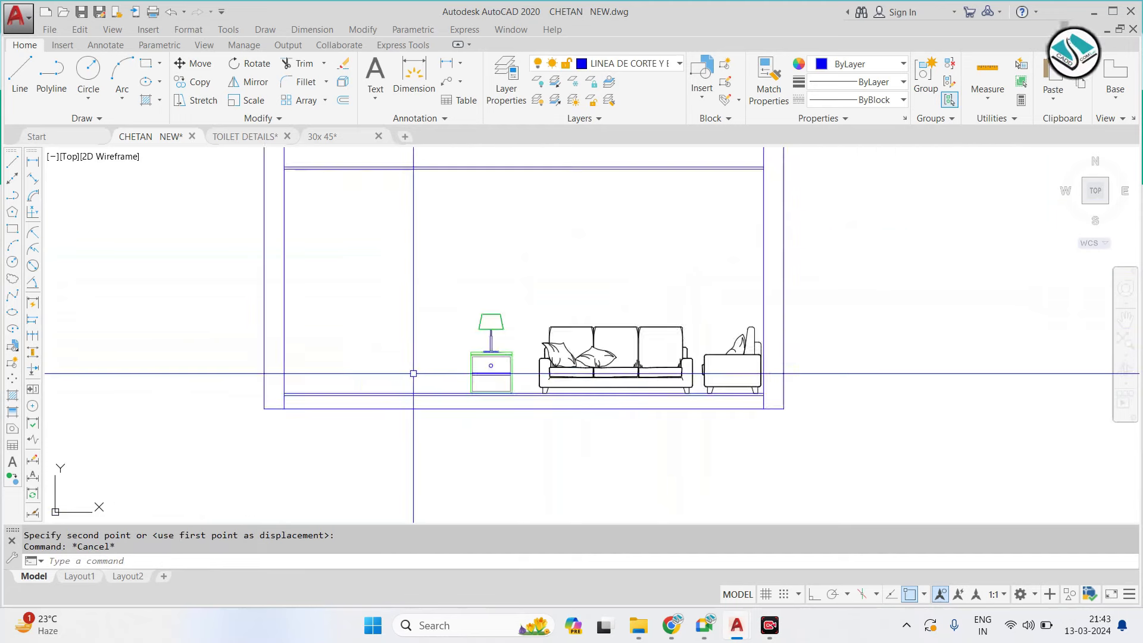
scroll(392, 375, down, 2)
scroll(410, 330, down, 2)
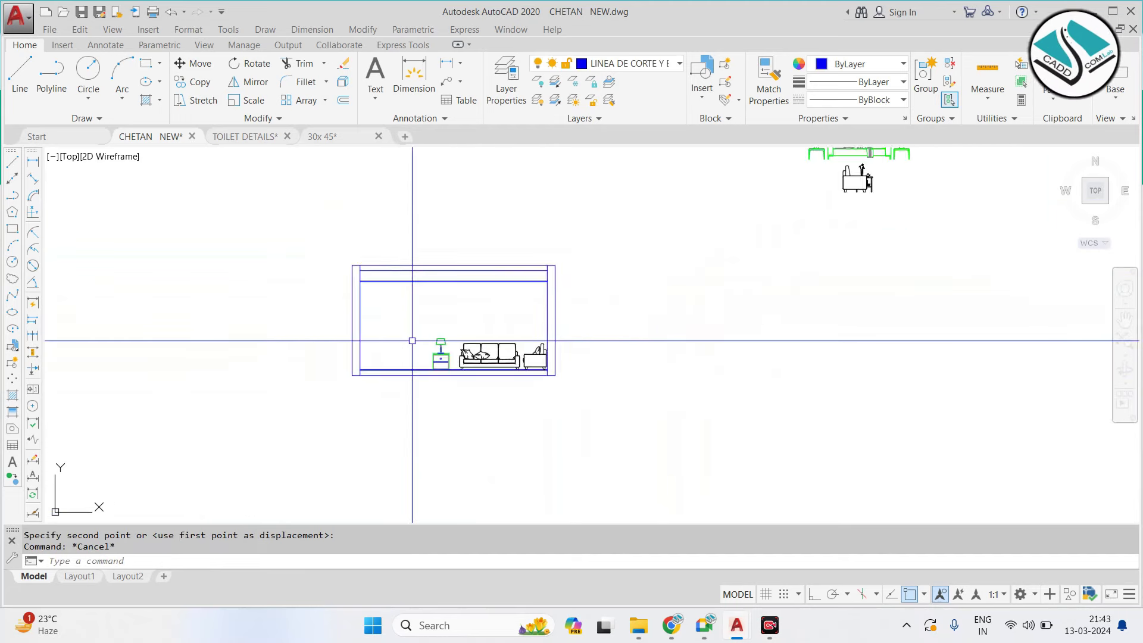
scroll(403, 336, up, 2)
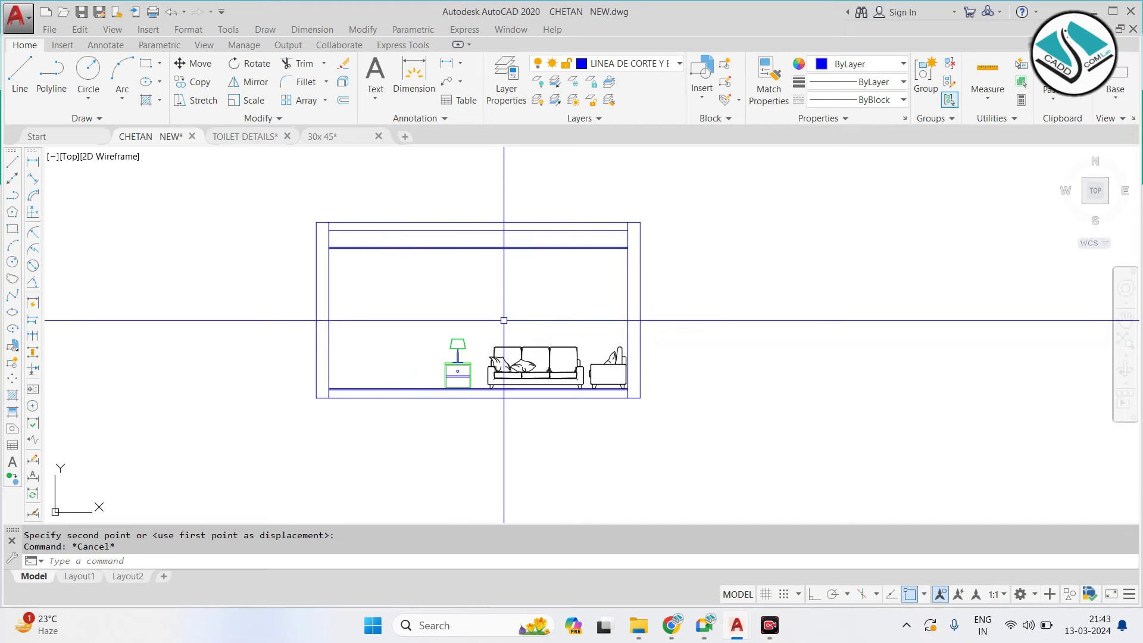
scroll(504, 320, down, 3)
scroll(454, 230, up, 5)
Copy the LIVING AREA label to a spot beneath the elevation
text(c)
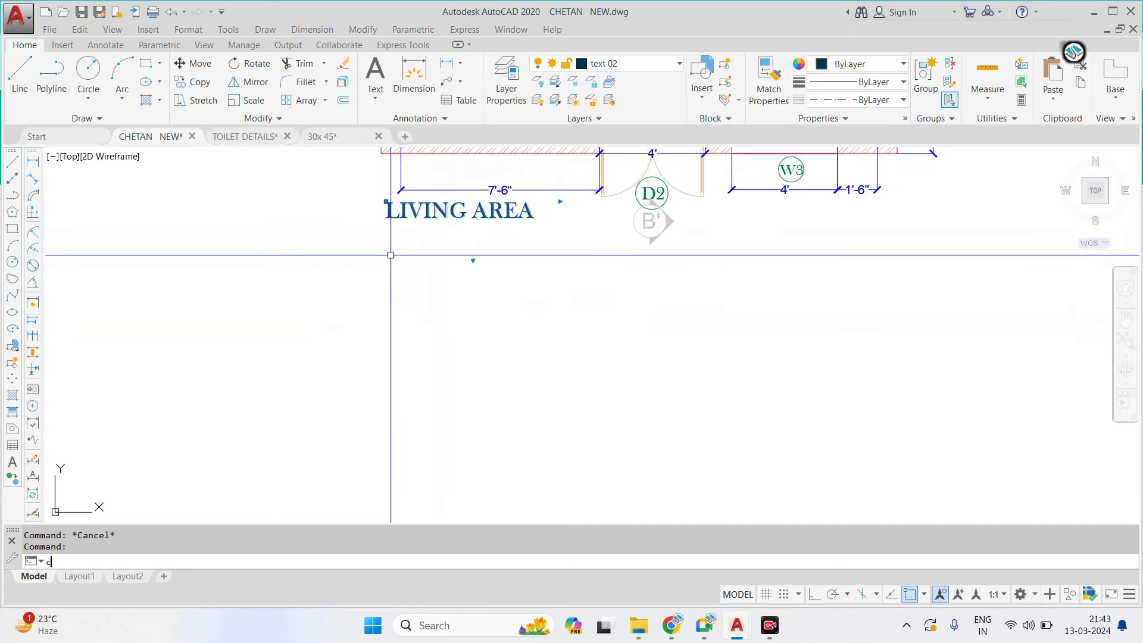
click(390, 254)
scroll(391, 254, down, 3)
scroll(727, 285, up, 2)
scroll(393, 381, up, 2)
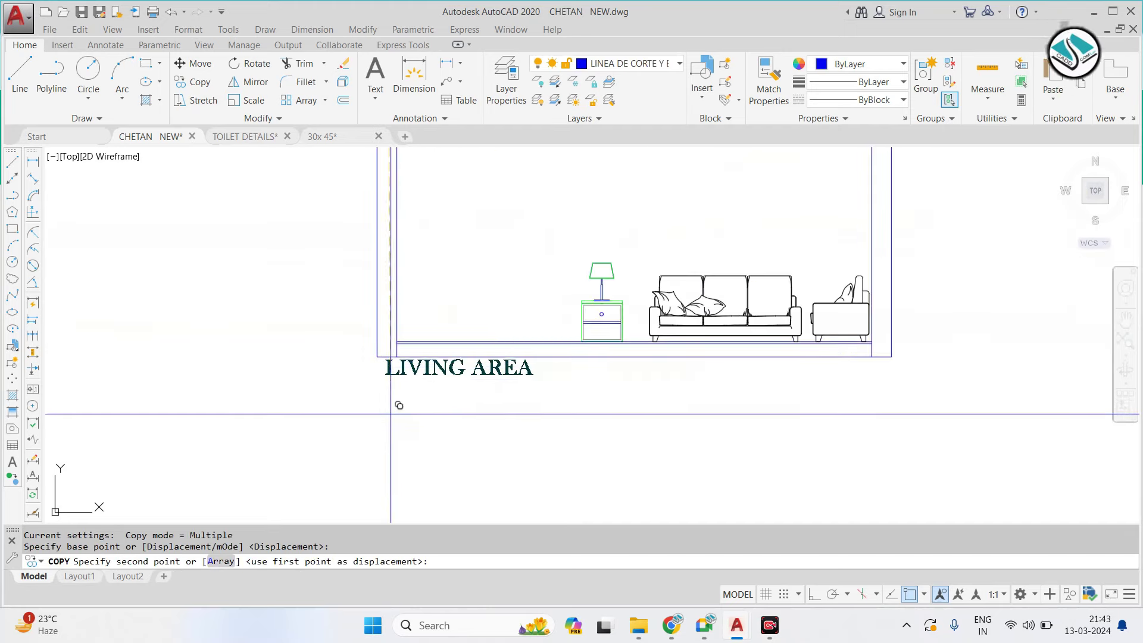
scroll(383, 426, up, 1)
key(Escape)
click(411, 382)
key(Escape)
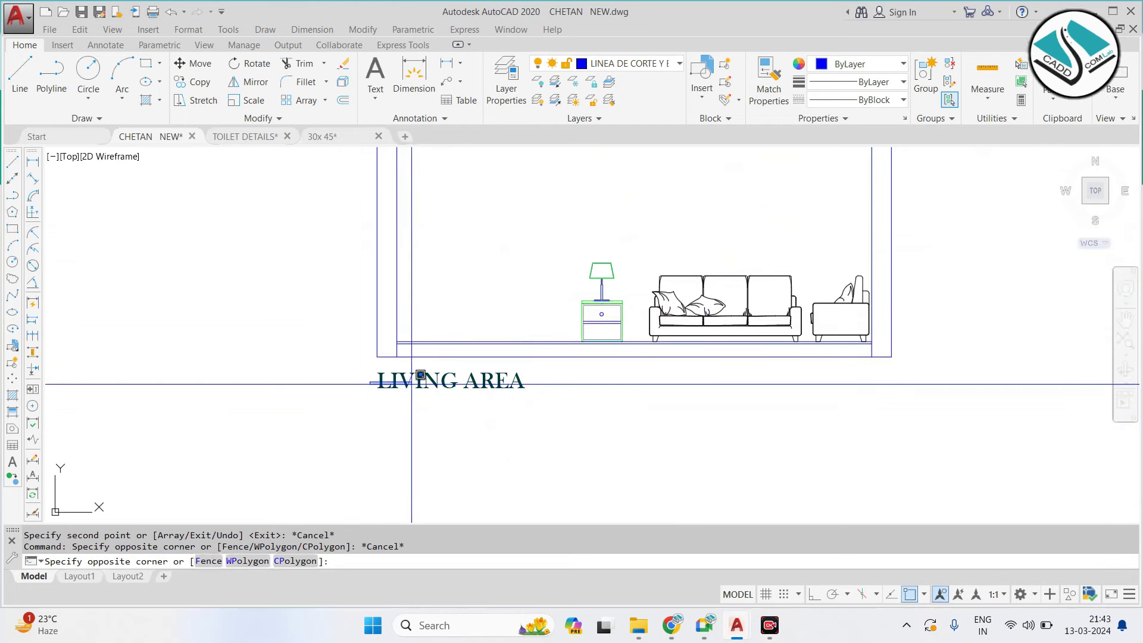
Retype the copied label's text to read ELEVATION A
double_click(413, 384)
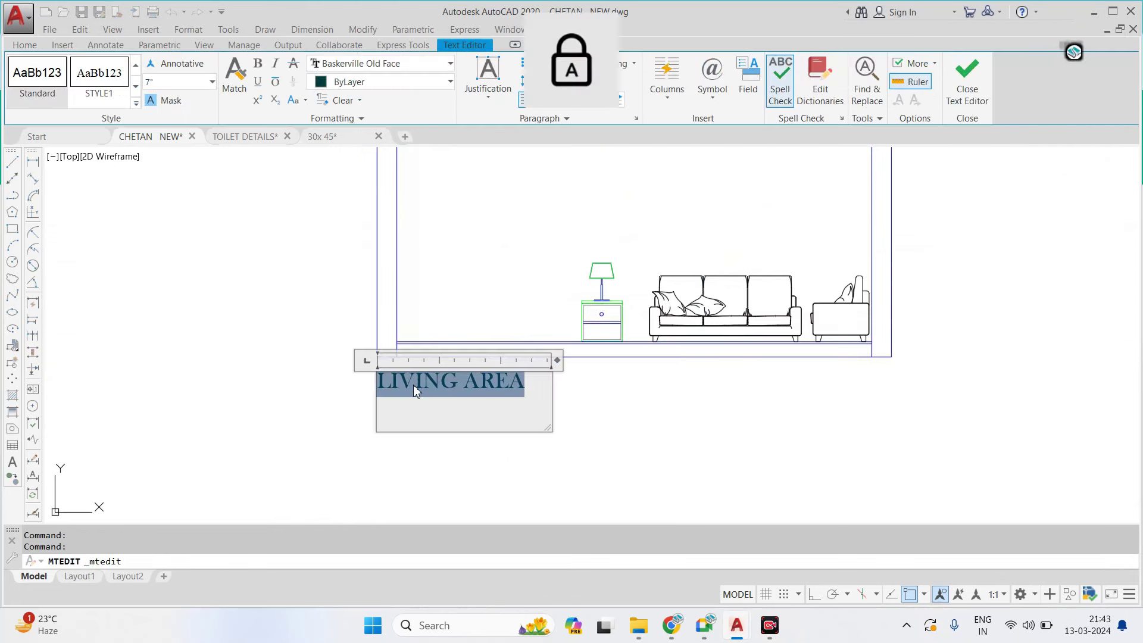
key(BackSpace)
text(ELEAVTINB)
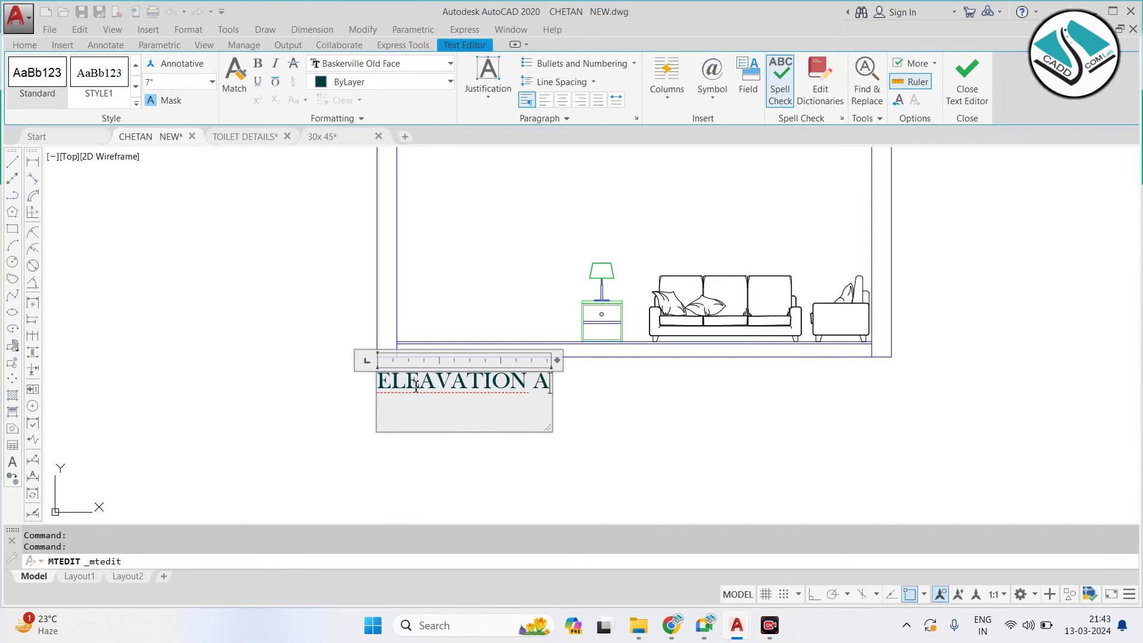
key(Escape)
scroll(442, 431, down, 2)
scroll(441, 431, down, 4)
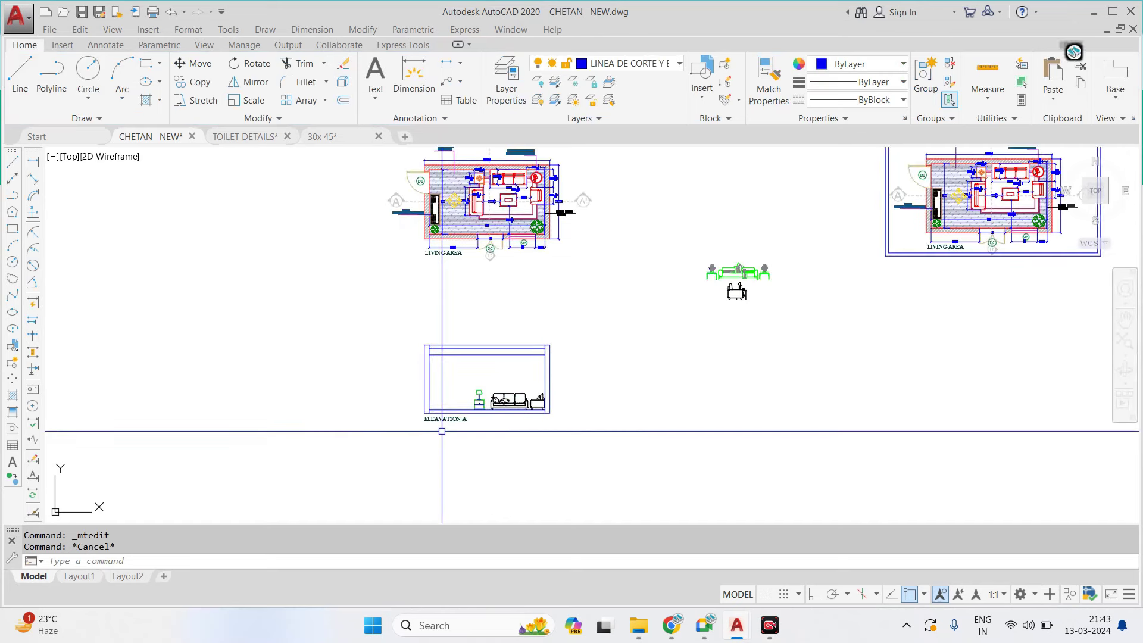
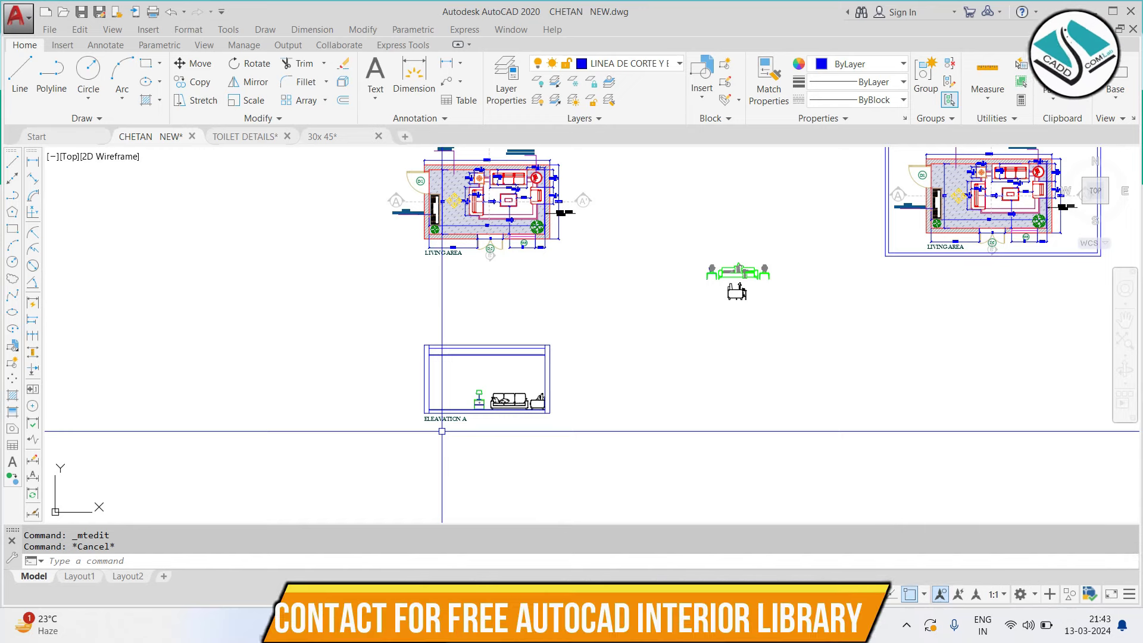
Copy the living-area plan to a spot further left of the other plans
scroll(482, 196, up, 5)
scroll(478, 273, down, 8)
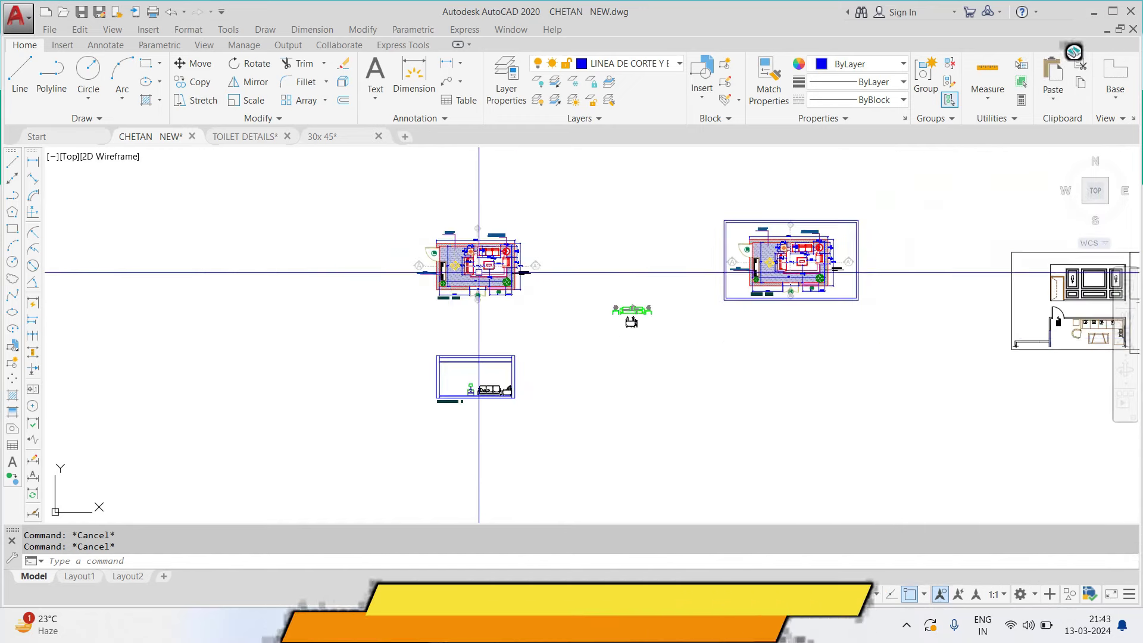
scroll(470, 262, up, 2)
scroll(524, 257, up, 4)
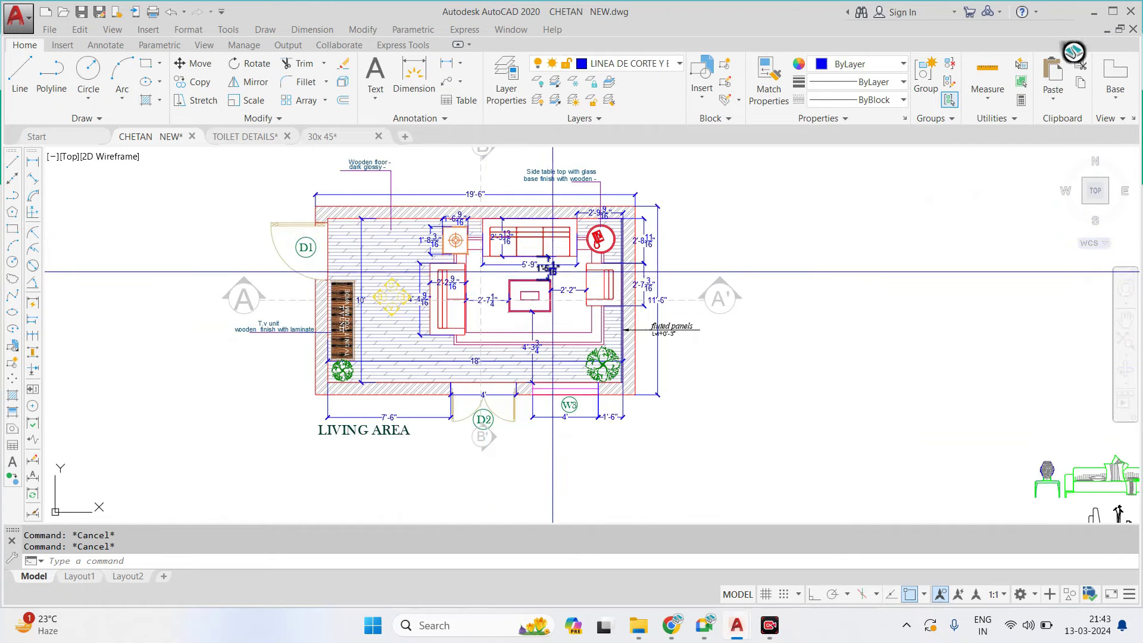
middle_drag(503, 280, 446, 272)
scroll(553, 268, up, 2)
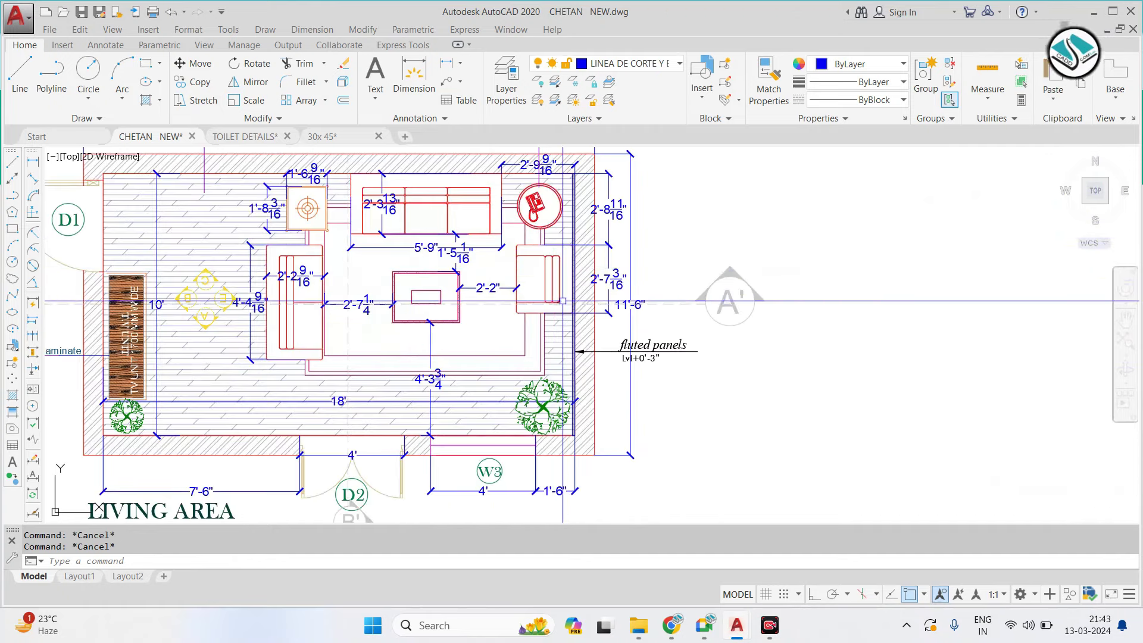
scroll(527, 287, down, 3)
scroll(524, 288, up, 3)
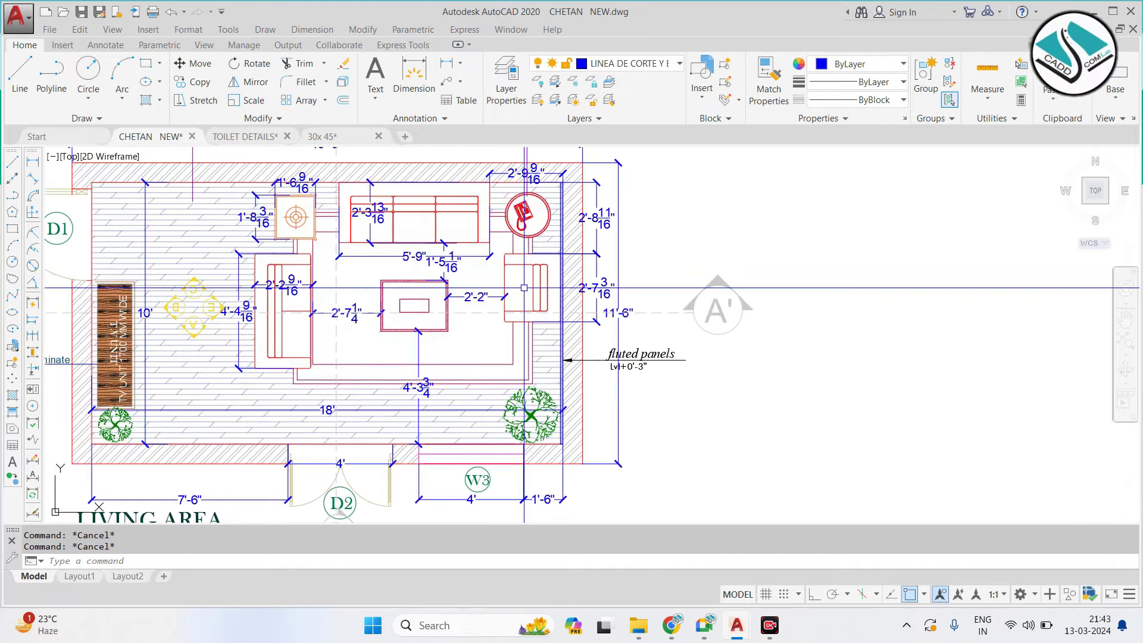
scroll(524, 287, down, 5)
click(598, 231)
click(317, 382)
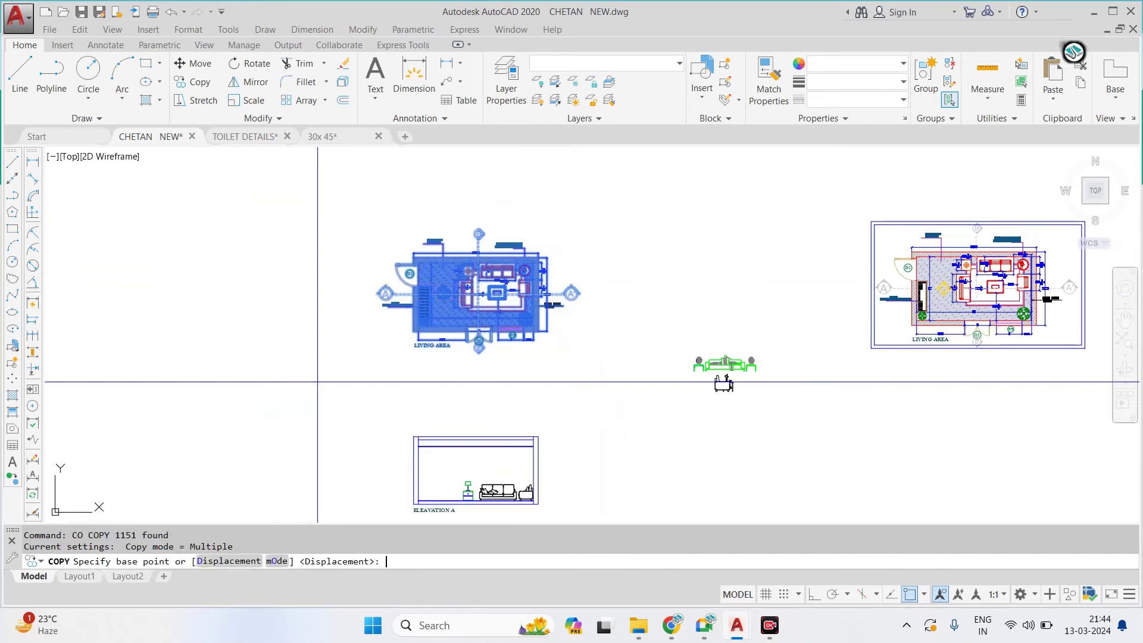
click(317, 382)
scroll(318, 382, down, 2)
click(193, 393)
key(Escape)
Rotate the copied plan 270° about its corner so it stands vertically
click(370, 270)
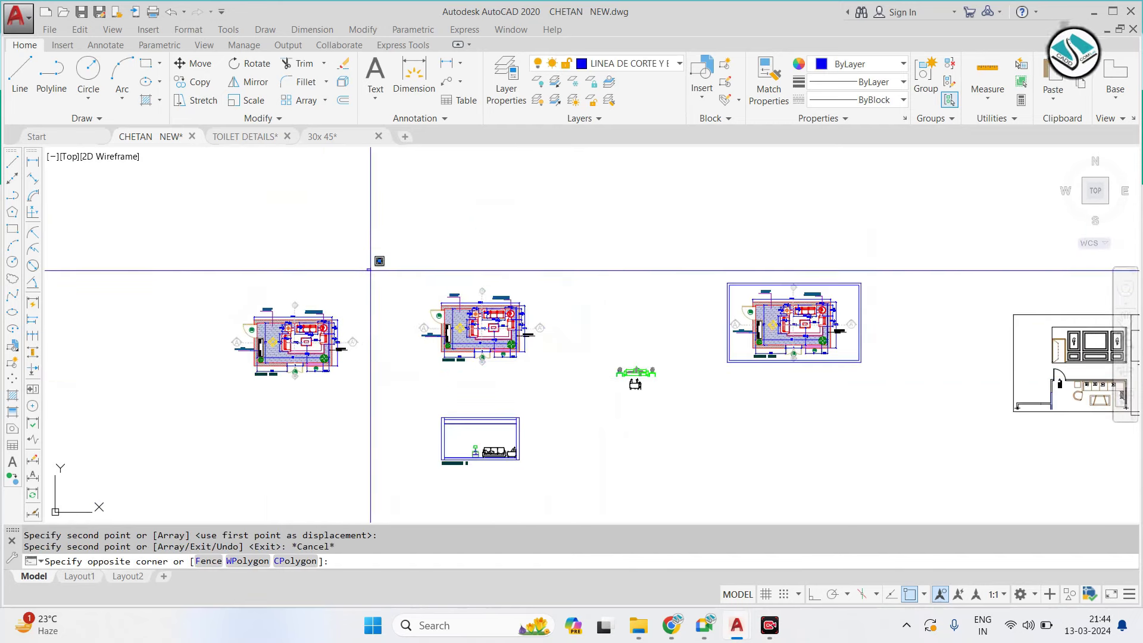
click(172, 416)
click(294, 348)
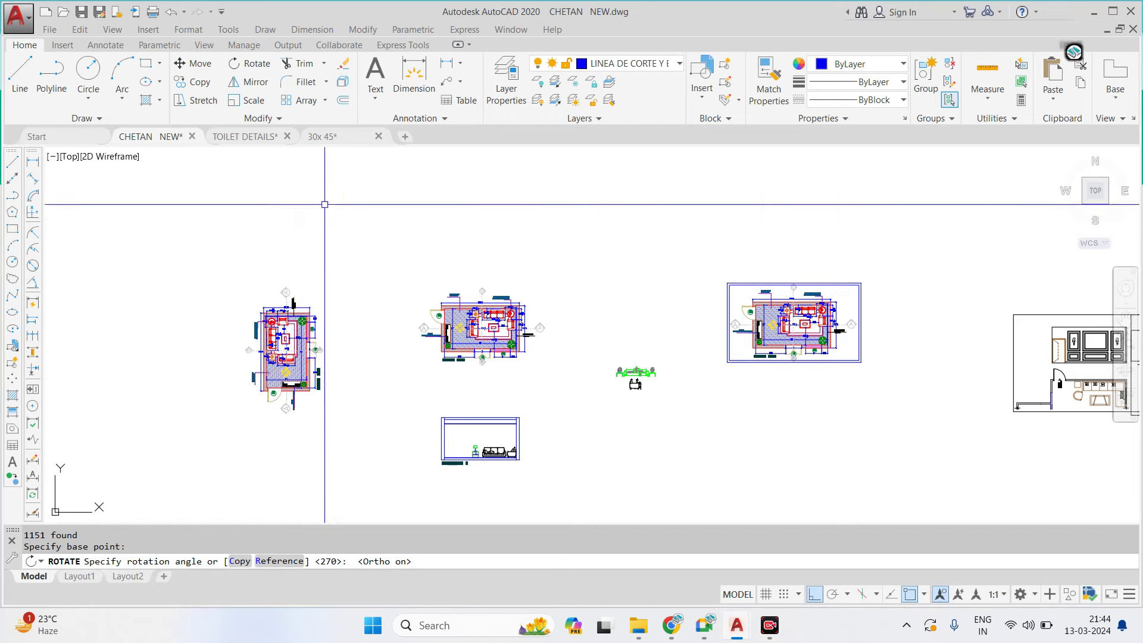
click(351, 220)
click(360, 247)
key(Escape)
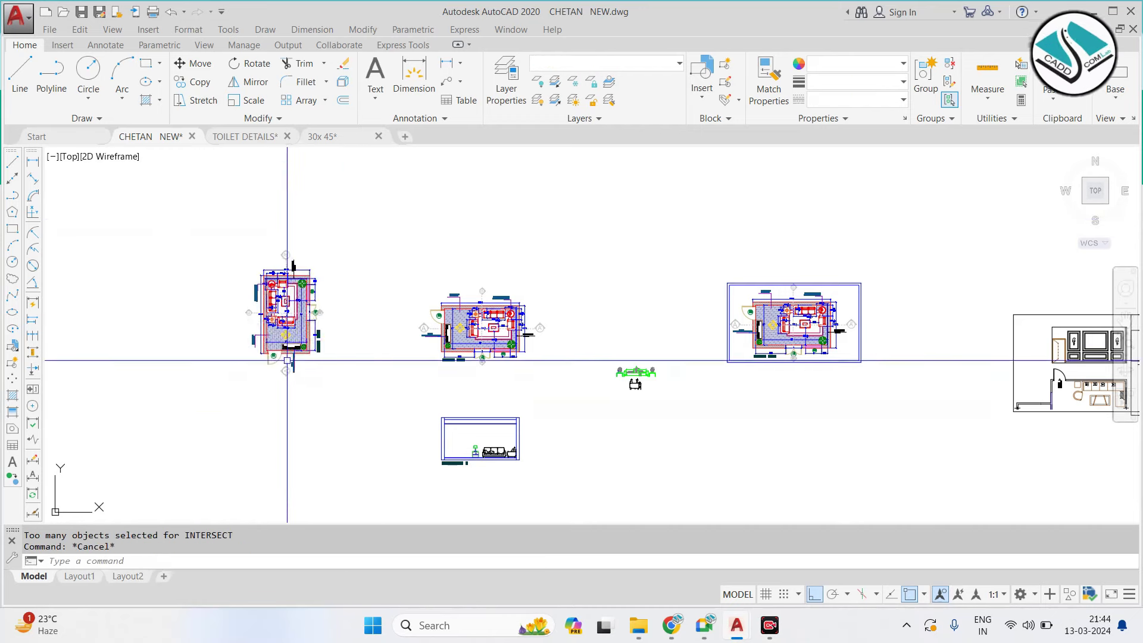
scroll(278, 349, up, 5)
Draw vertical construction lines through the rotated plan's wall corner and wall edge
scroll(245, 154, up, 4)
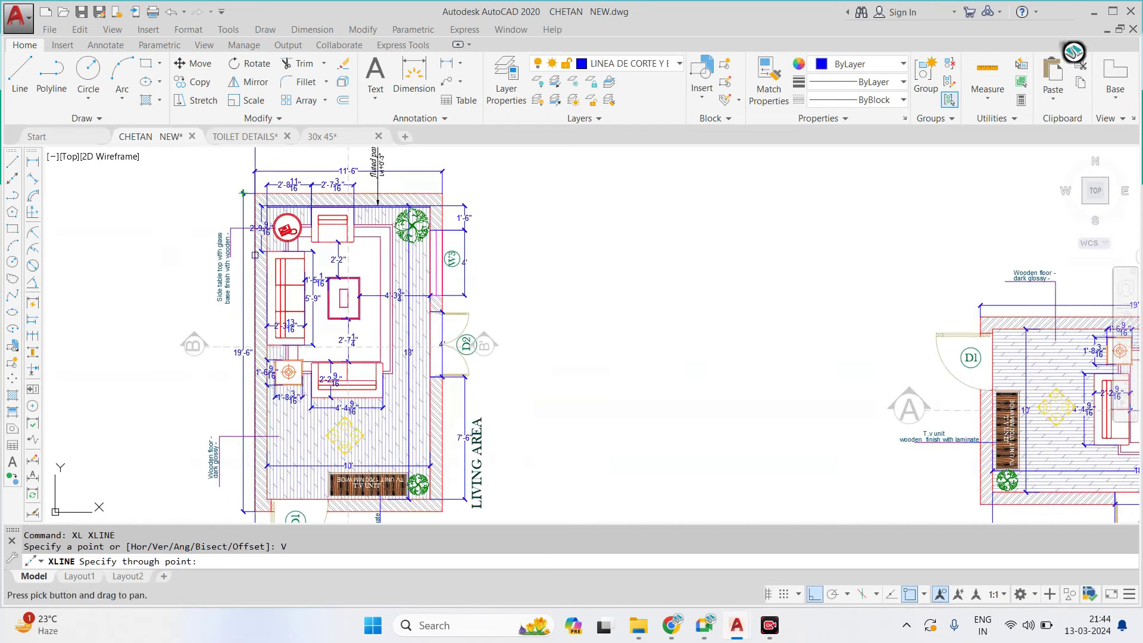
scroll(245, 154, up, 6)
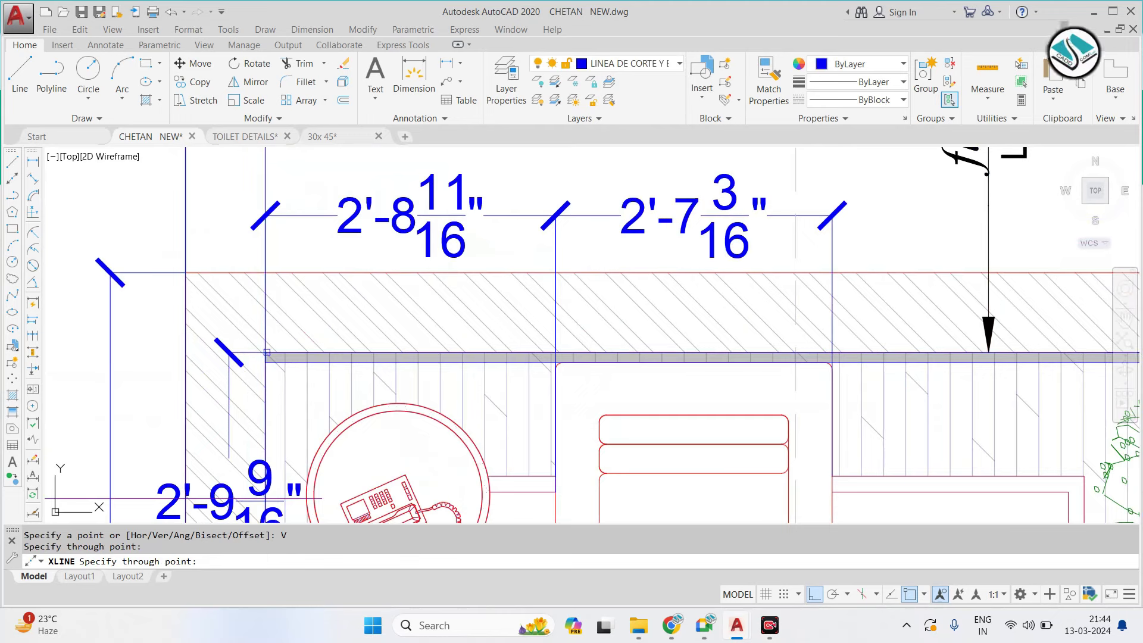
click(266, 352)
scroll(267, 352, down, 5)
scroll(693, 319, up, 5)
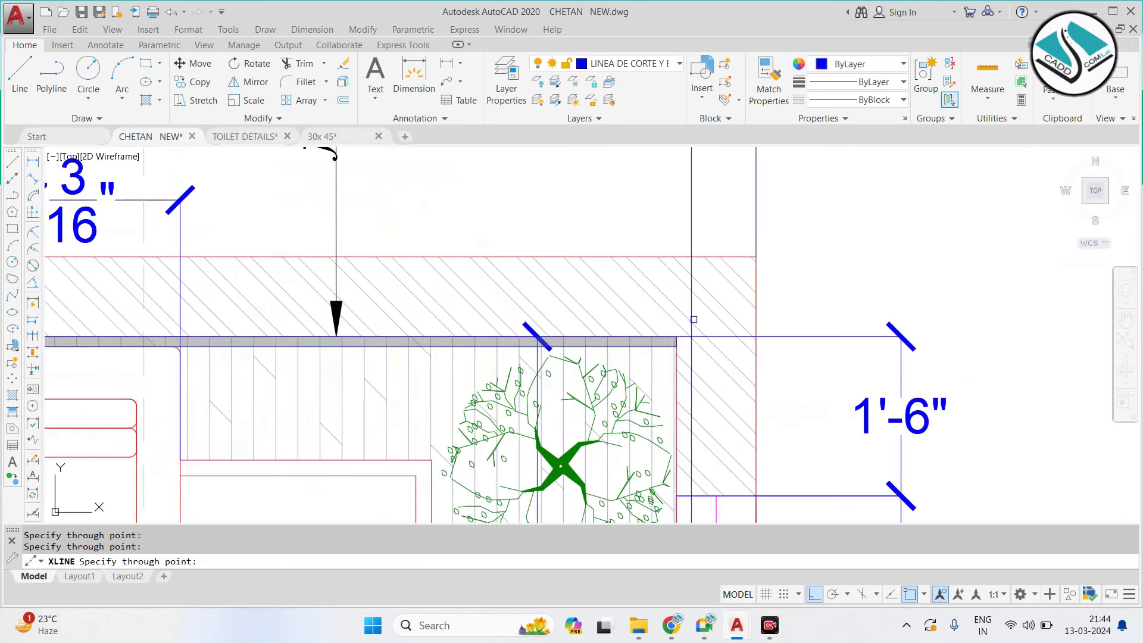
click(755, 257)
key(Escape)
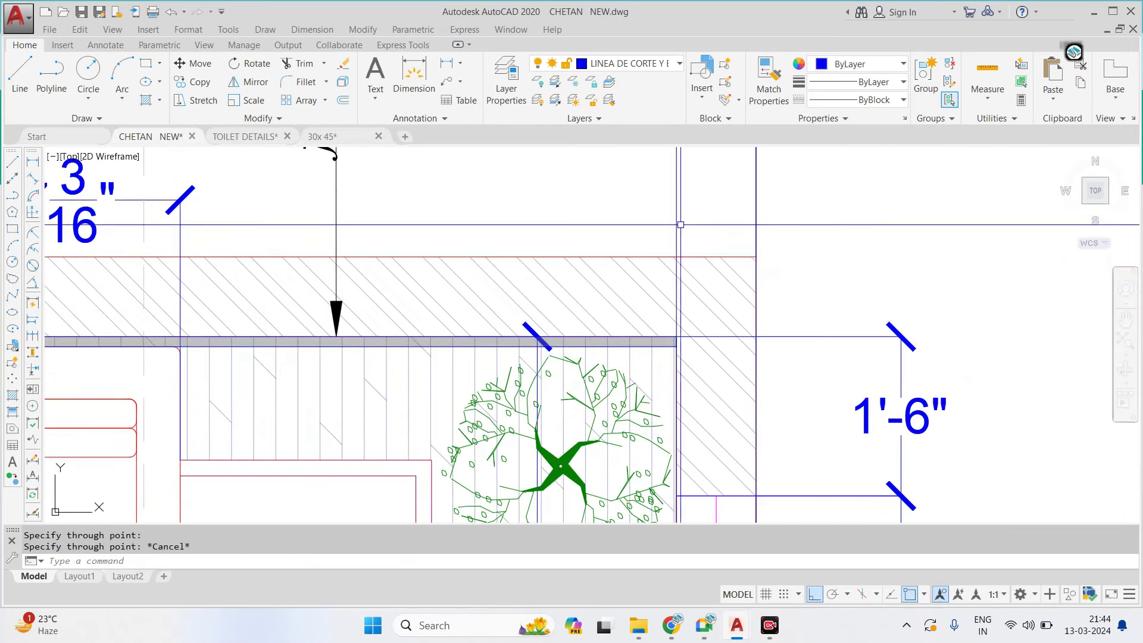
key(Escape)
key(Escape)
scroll(668, 218, down, 5)
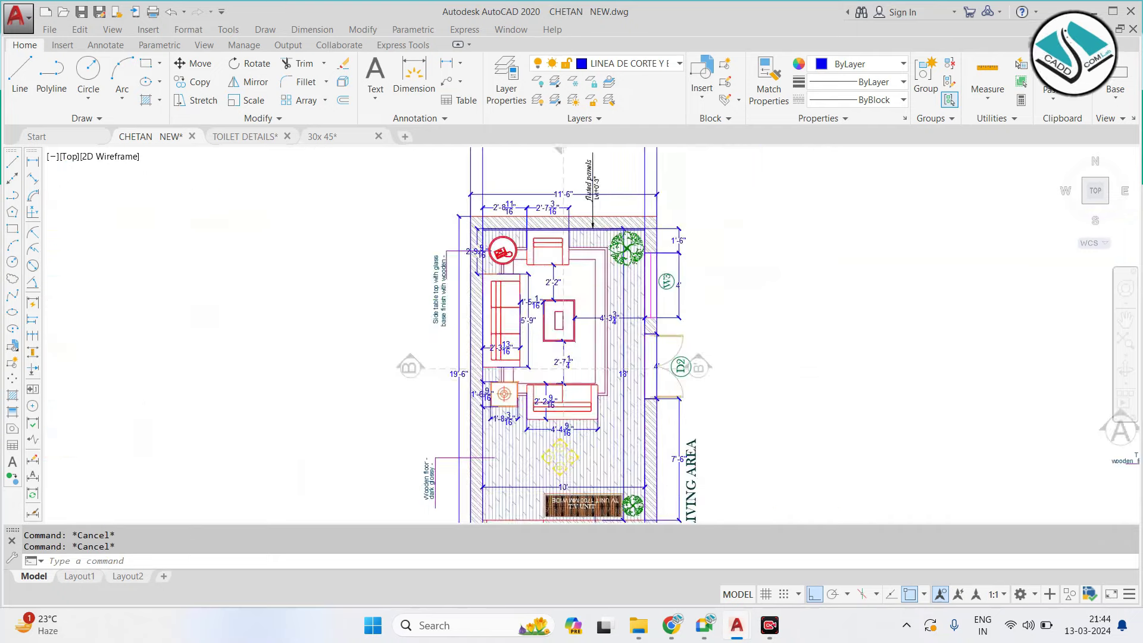
scroll(549, 335, down, 2)
scroll(549, 334, up, 4)
Add a horizontal construction line at Elevation A's height
text(h)
key(Return)
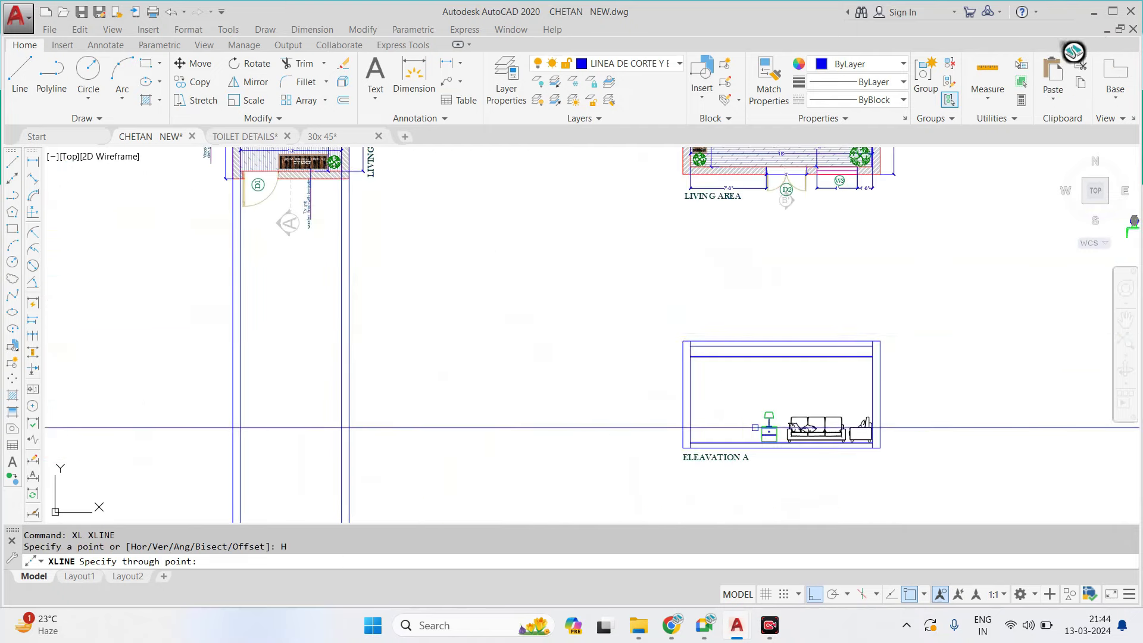
scroll(719, 454, up, 8)
scroll(531, 389, up, 2)
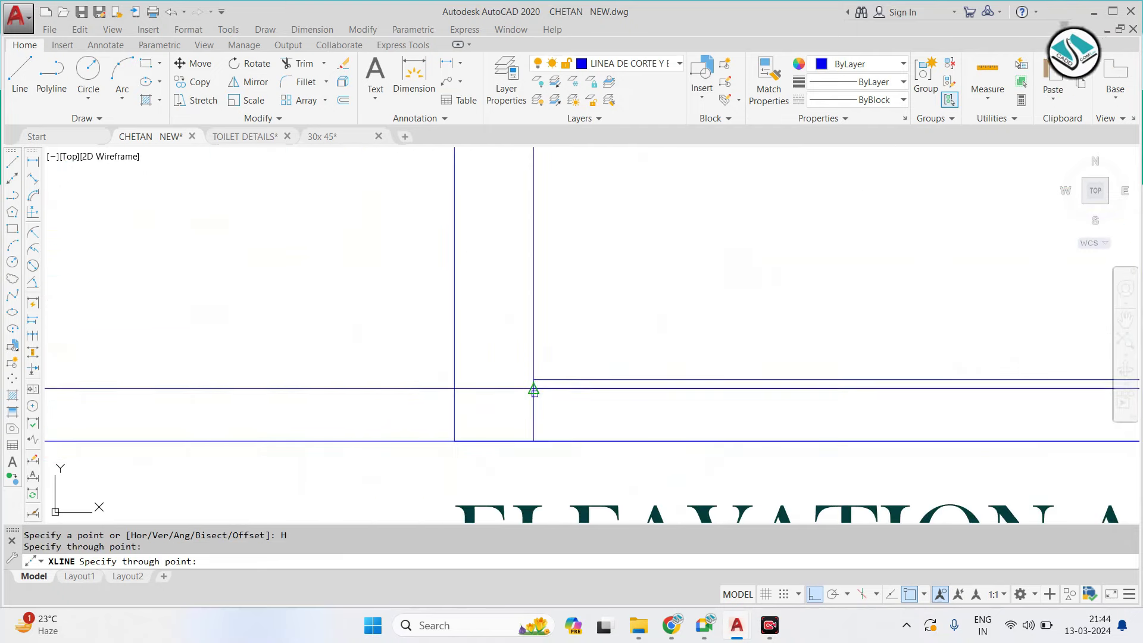
scroll(533, 379, down, 3)
scroll(539, 298, up, 3)
scroll(553, 316, up, 3)
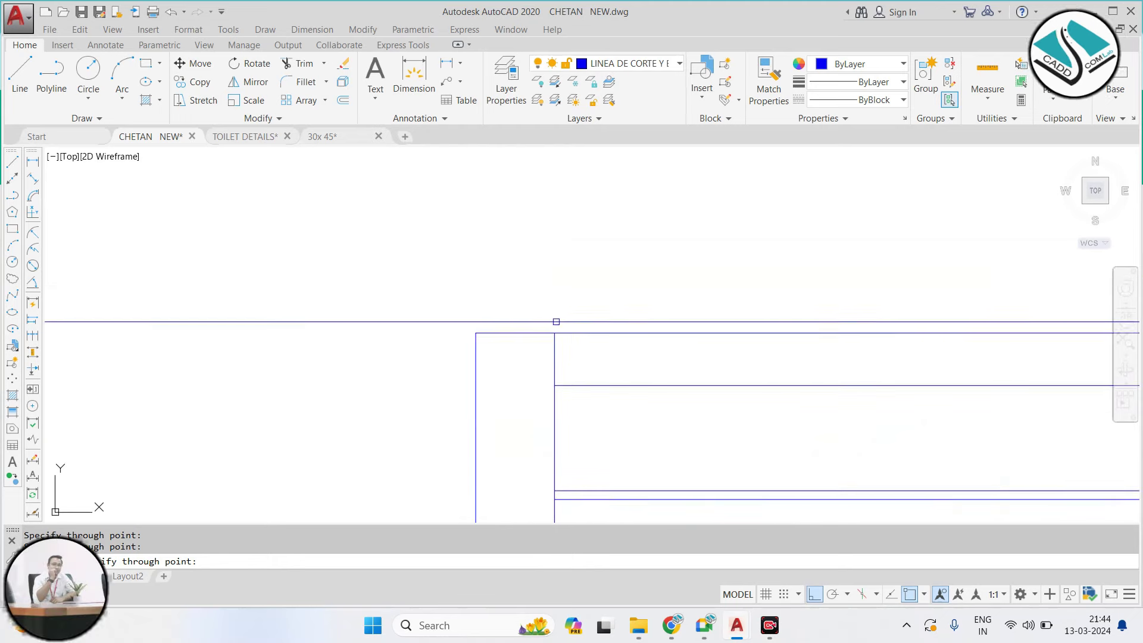
click(558, 385)
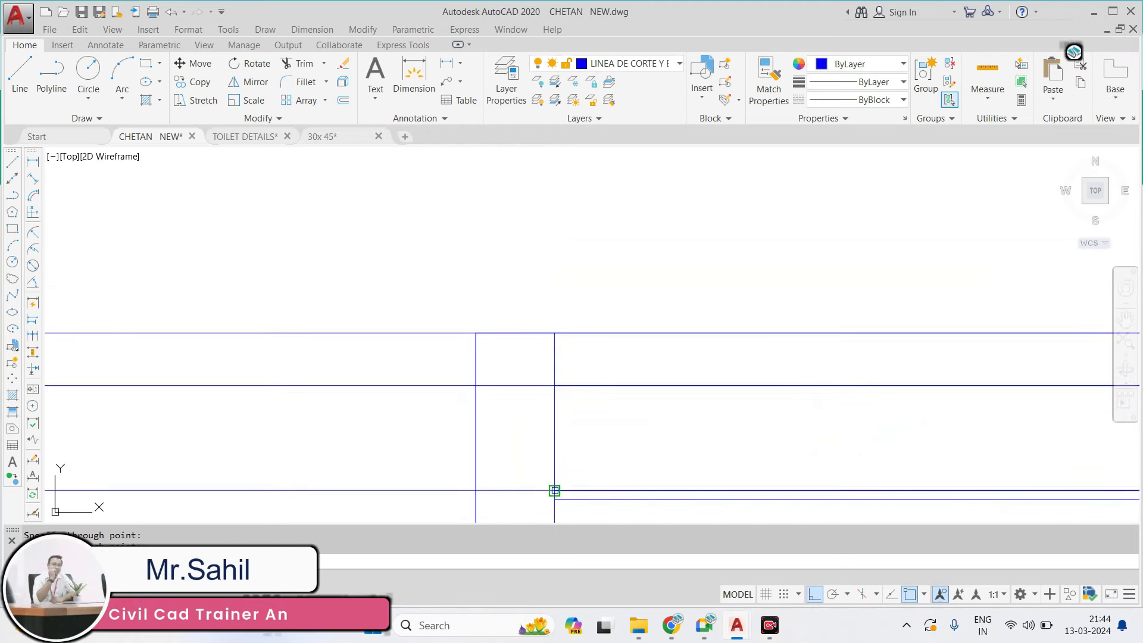
key(Escape)
scroll(554, 499, down, 3)
scroll(583, 345, down, 2)
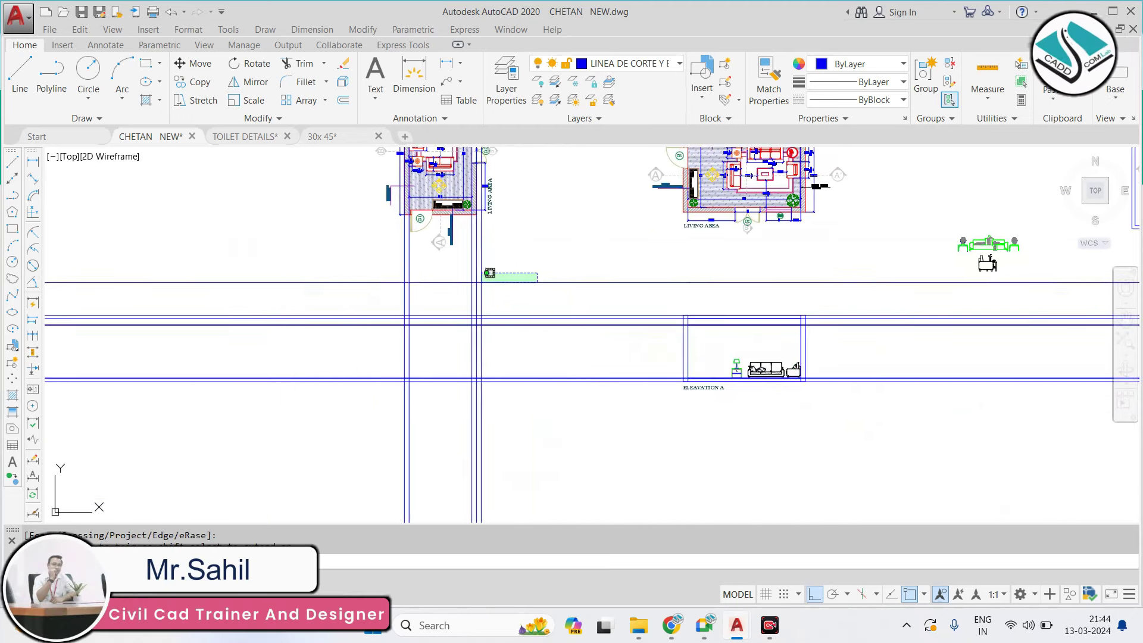
Trim the construction lines above, left of, between and below the new frame
click(489, 272)
click(537, 273)
click(317, 285)
click(355, 284)
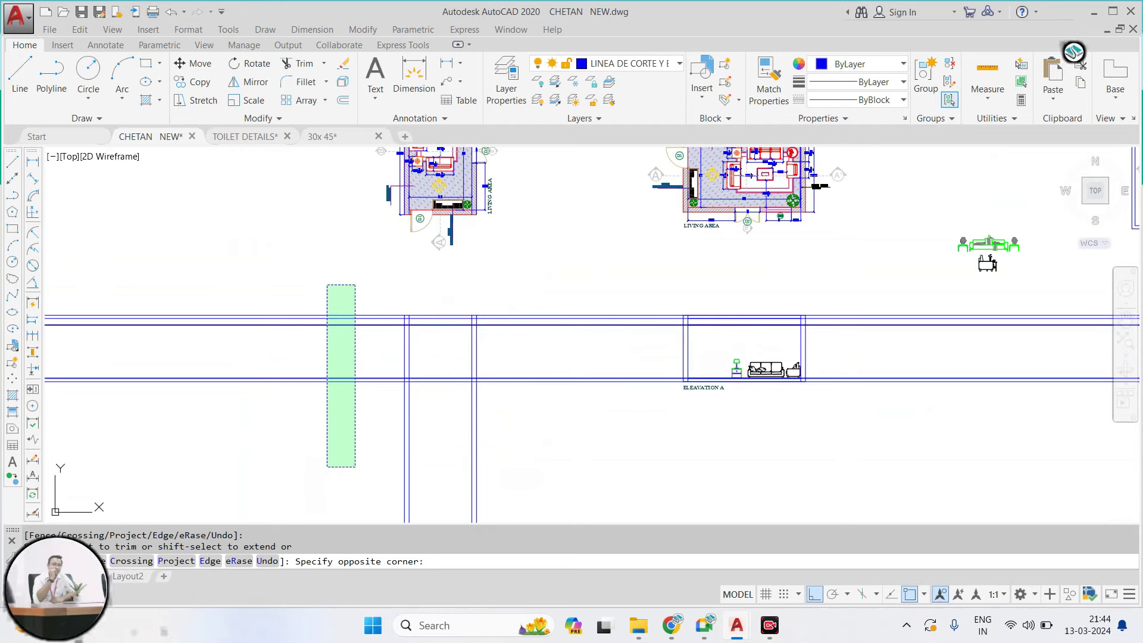
click(327, 467)
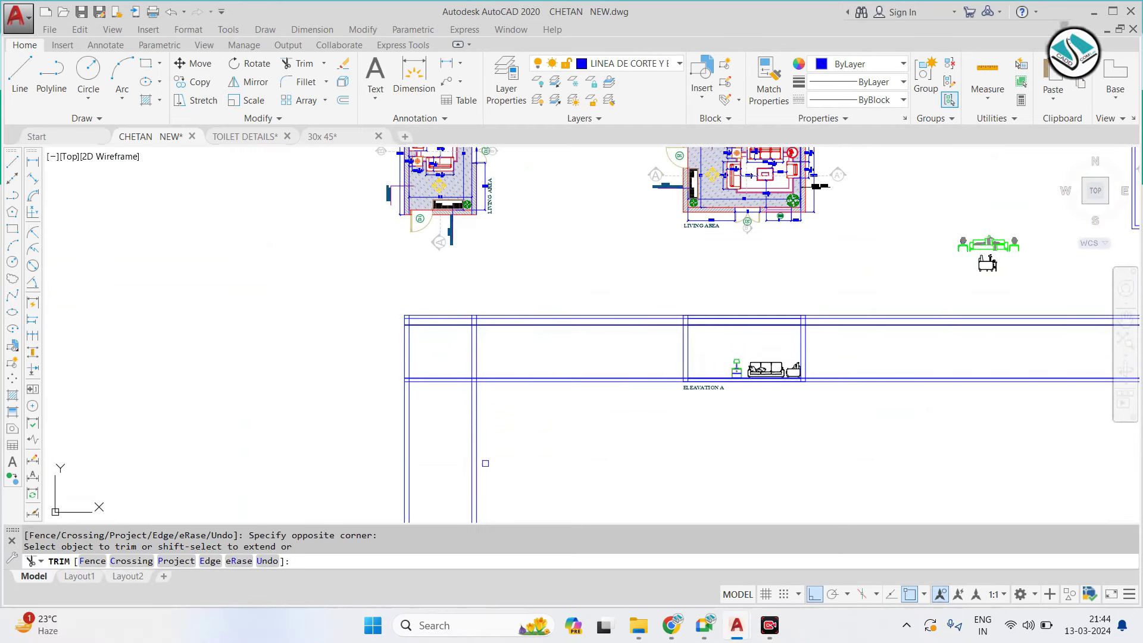
click(541, 285)
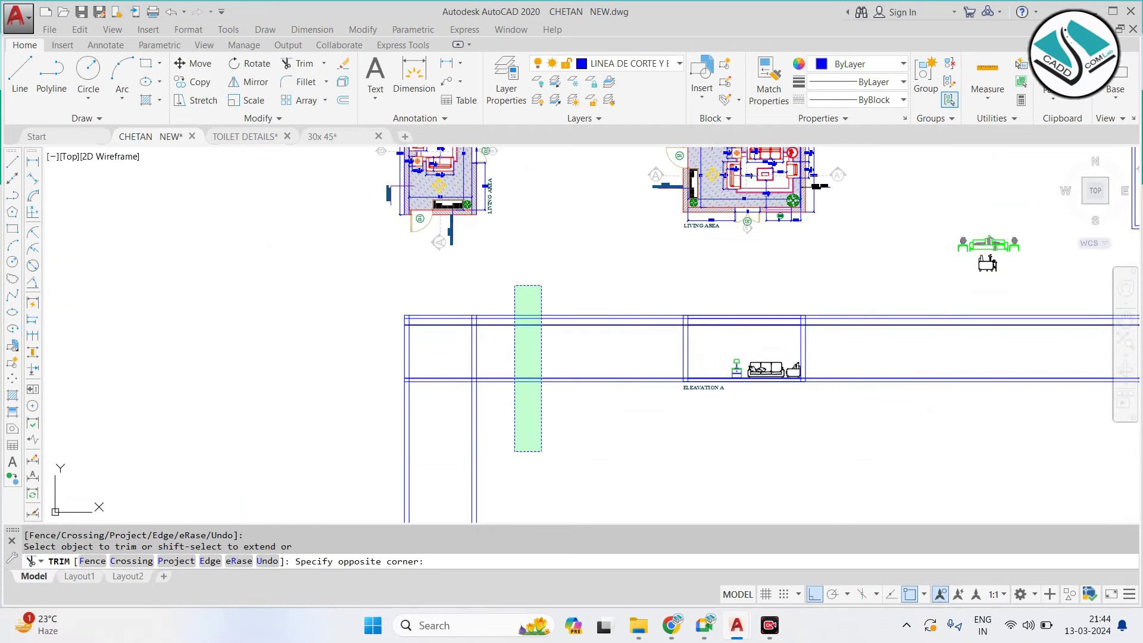
click(515, 451)
click(501, 399)
click(292, 436)
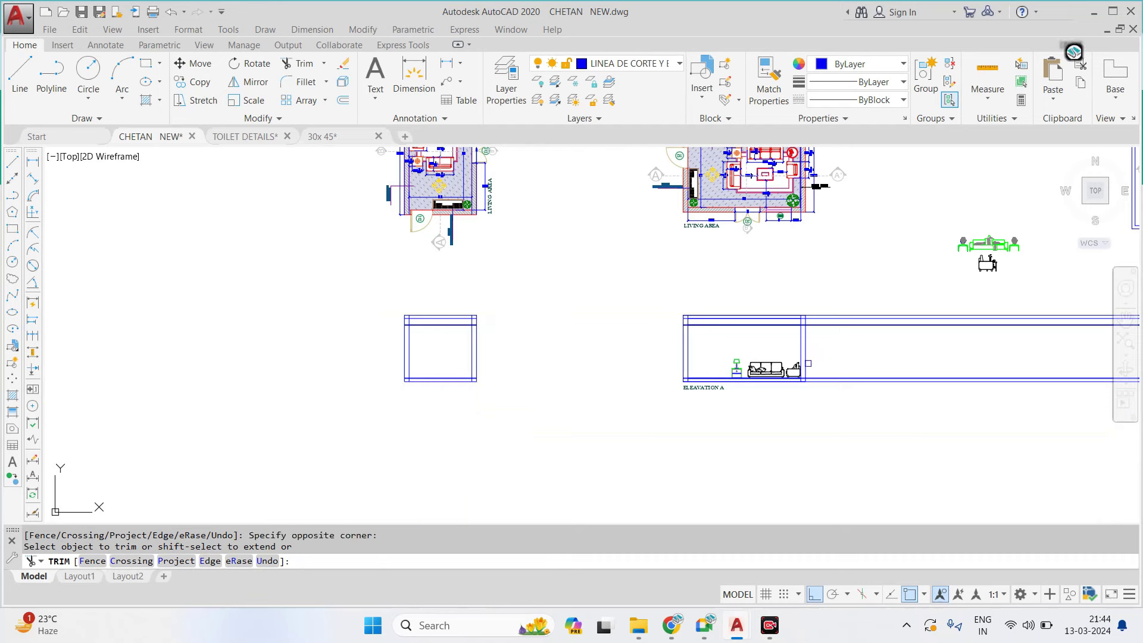
Erase the leftover construction lines on the right
key(Escape)
click(1113, 390)
click(880, 306)
key(e)
key(Return)
Trim the overshooting lines at the frame corners, using all lines as edges
text(t)
key(Return)
key(Return)
scroll(409, 316, up, 3)
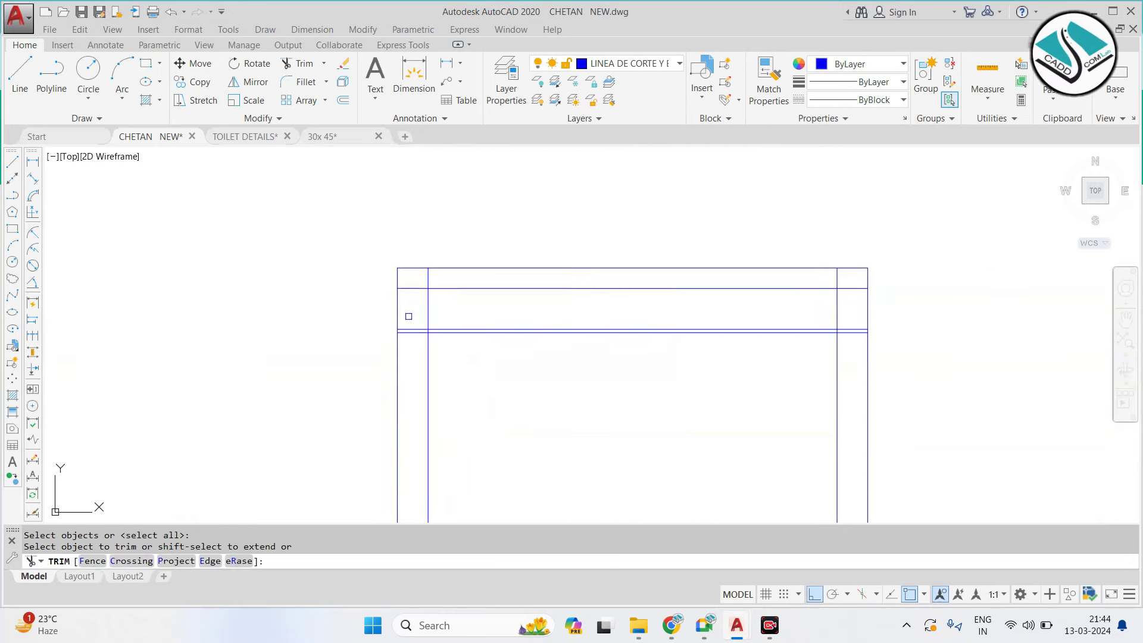
click(536, 333)
click(594, 392)
scroll(594, 392, up, 2)
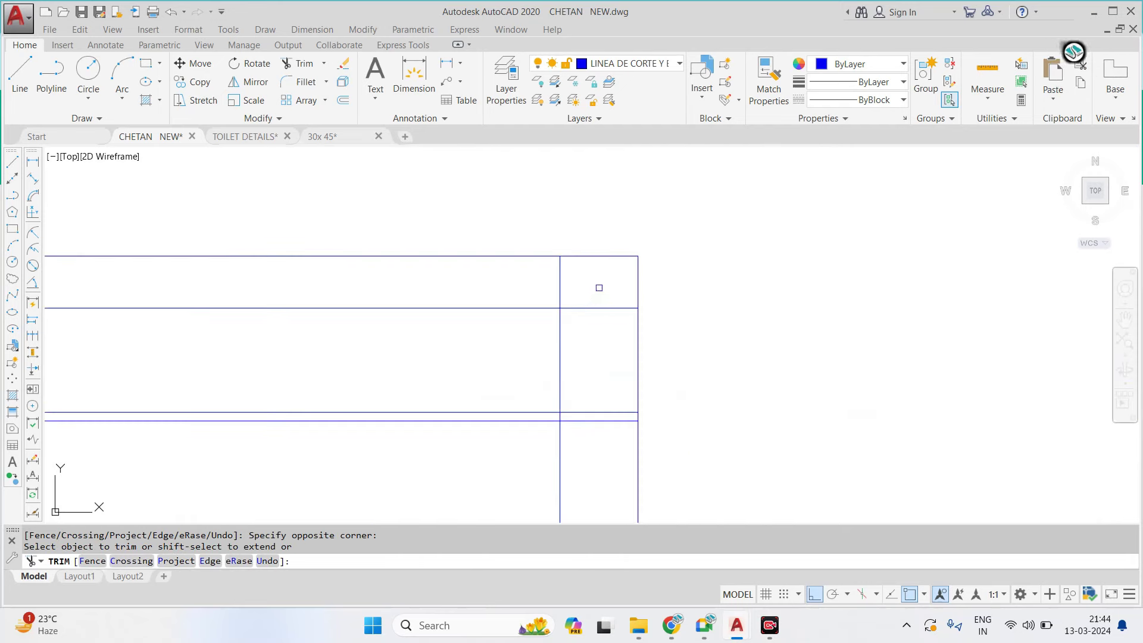
scroll(655, 458, up, 5)
scroll(715, 399, down, 5)
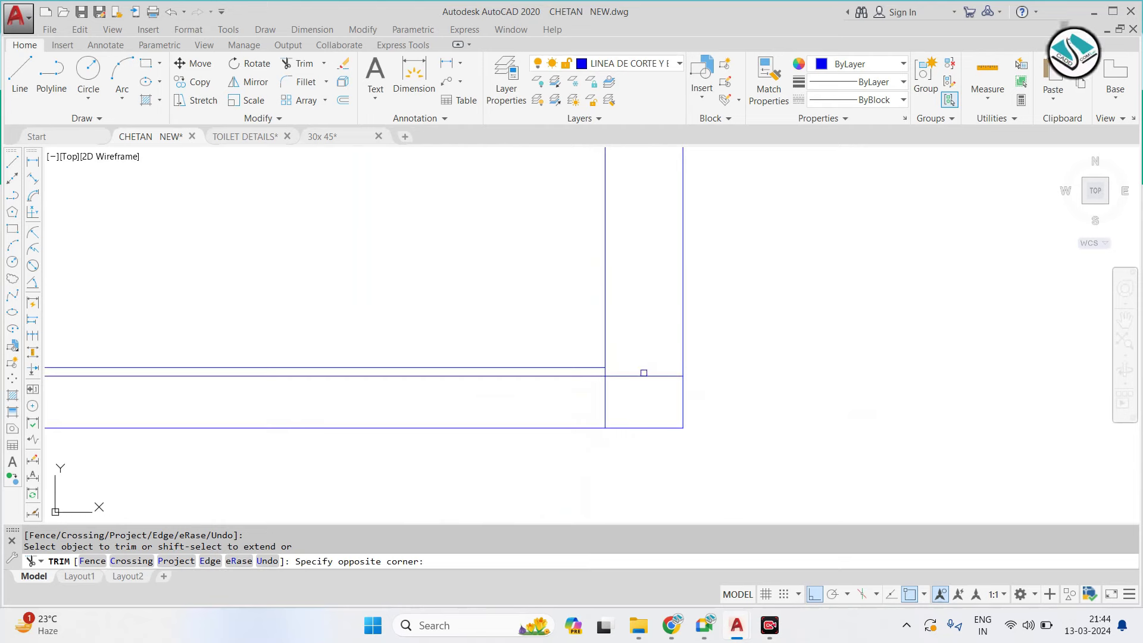
click(637, 379)
scroll(637, 379, up, 5)
scroll(460, 351, down, 5)
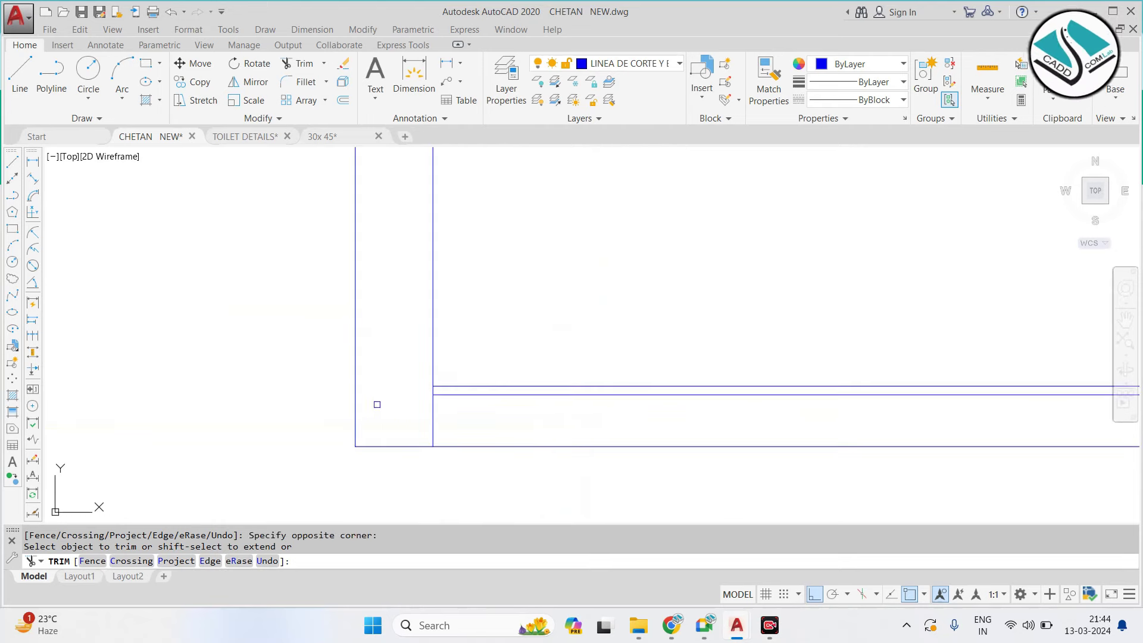
scroll(377, 405, down, 5)
scroll(732, 400, up, 5)
key(Escape)
text(co)
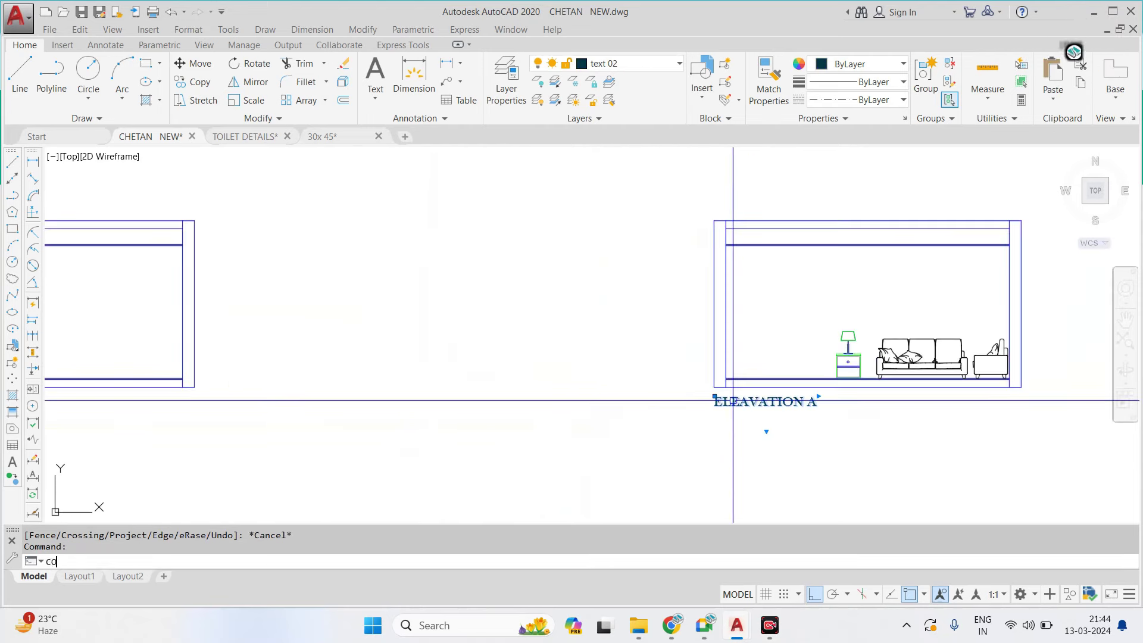
Copy the ELEVATION A title beneath the new frame and retitle it 'ELEVATION- B'
key(Return)
click(732, 400)
scroll(574, 428, down, 2)
scroll(354, 392, up, 5)
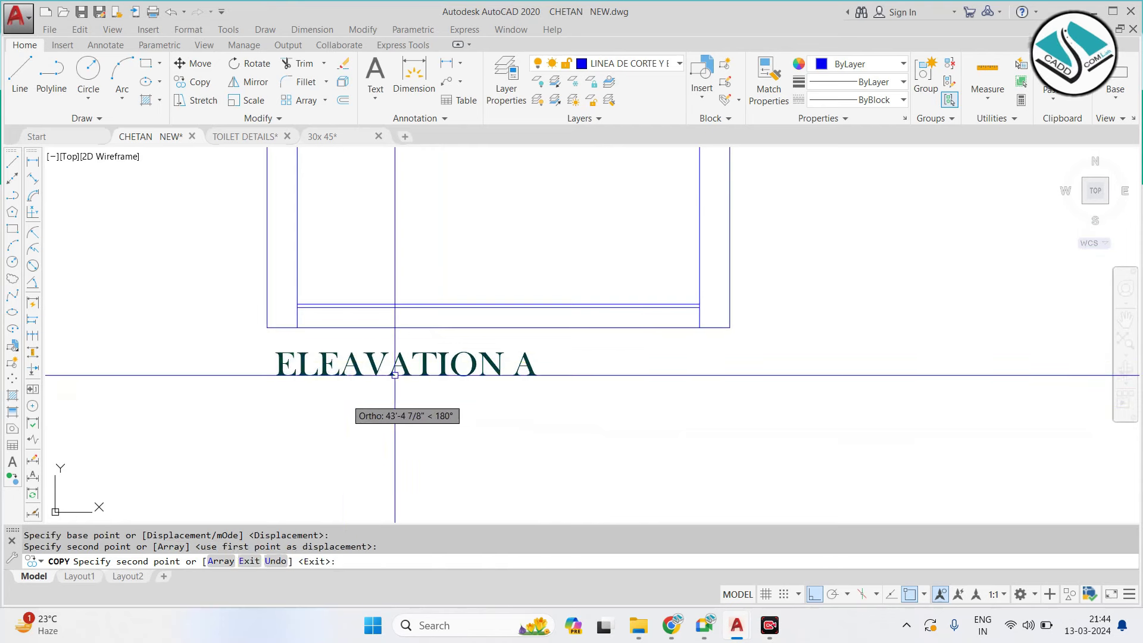
key(Escape)
double_click(348, 365)
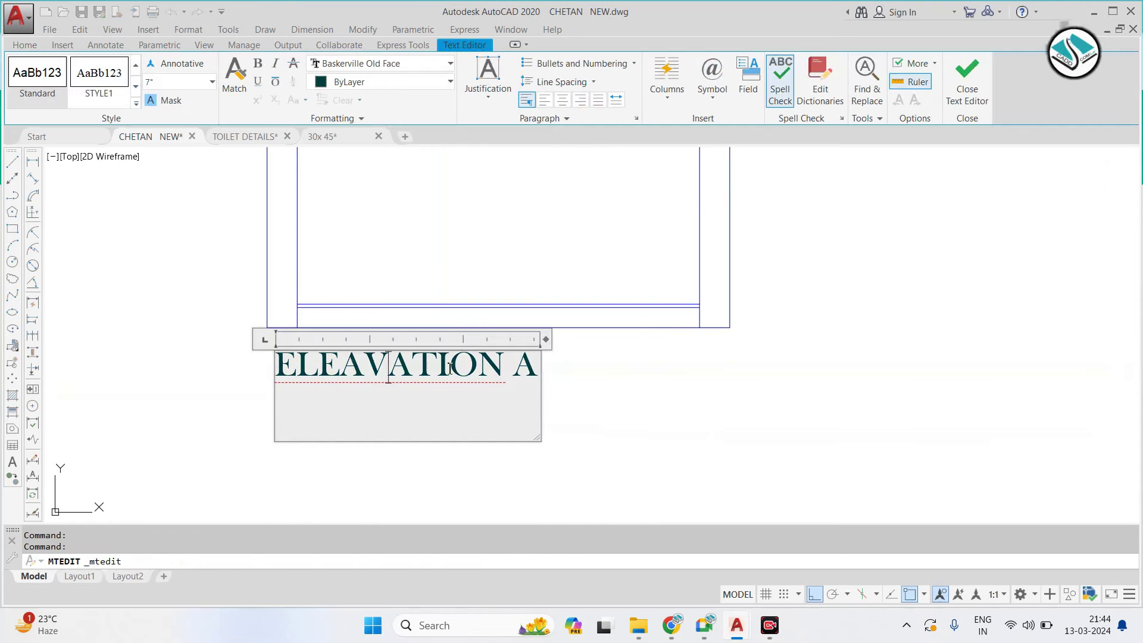
text(A)
key(ctrl+a)
text(E)
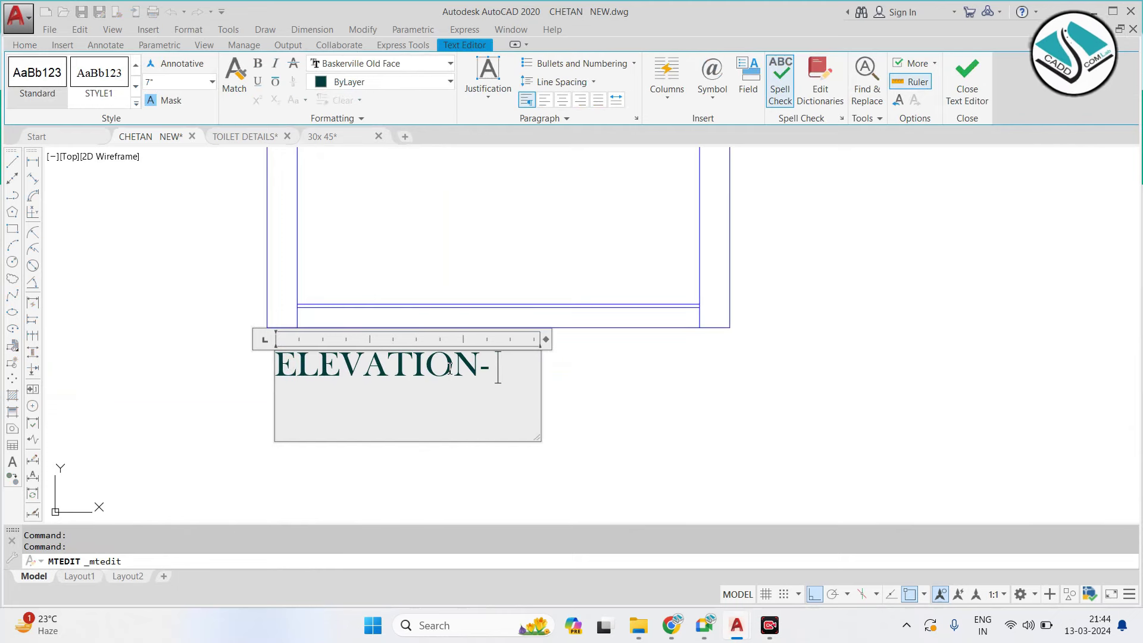
text(B)
key(Escape)
scroll(456, 348, down, 2)
scroll(456, 348, down, 5)
Erase the four stray projection lines below Elevation B
middle_drag(464, 156, 464, 275)
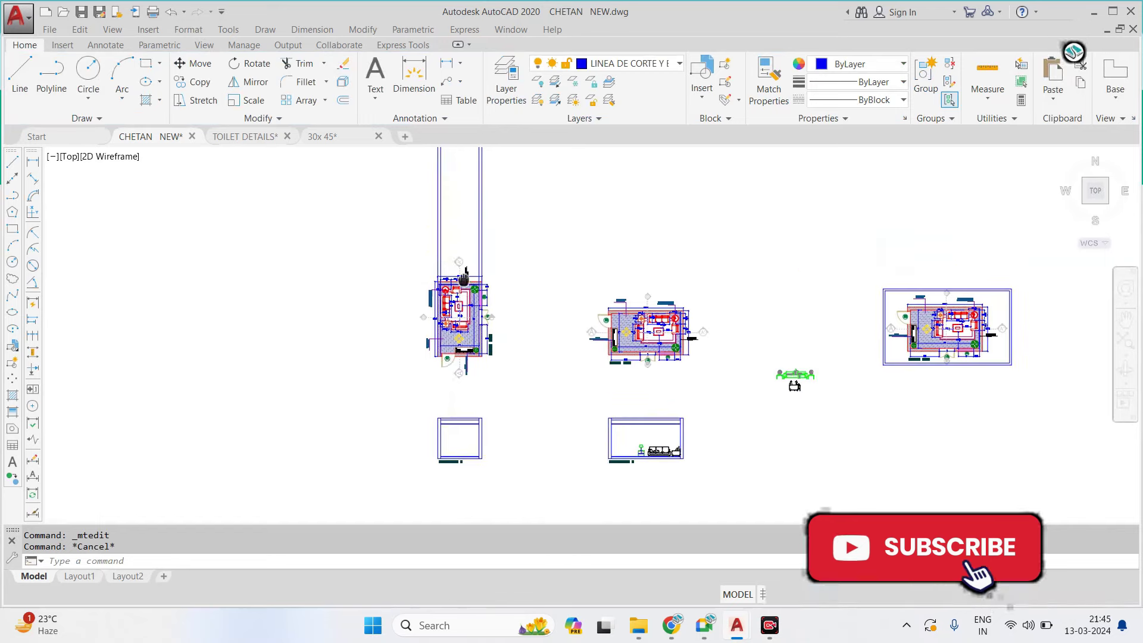
scroll(464, 275, up, 4)
click(539, 194)
click(357, 158)
text(e)
key(Return)
scroll(464, 306, up, 5)
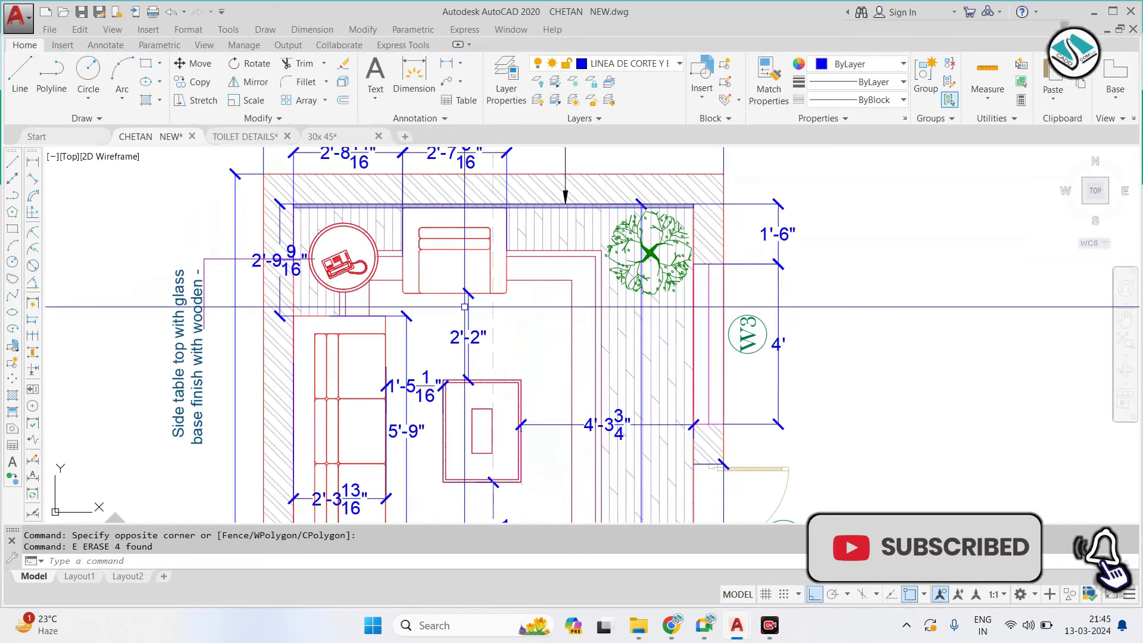
Start a vertical construction line, then cancel it
text(l)
key(Return)
text(v)
key(Return)
scroll(417, 250, up, 2)
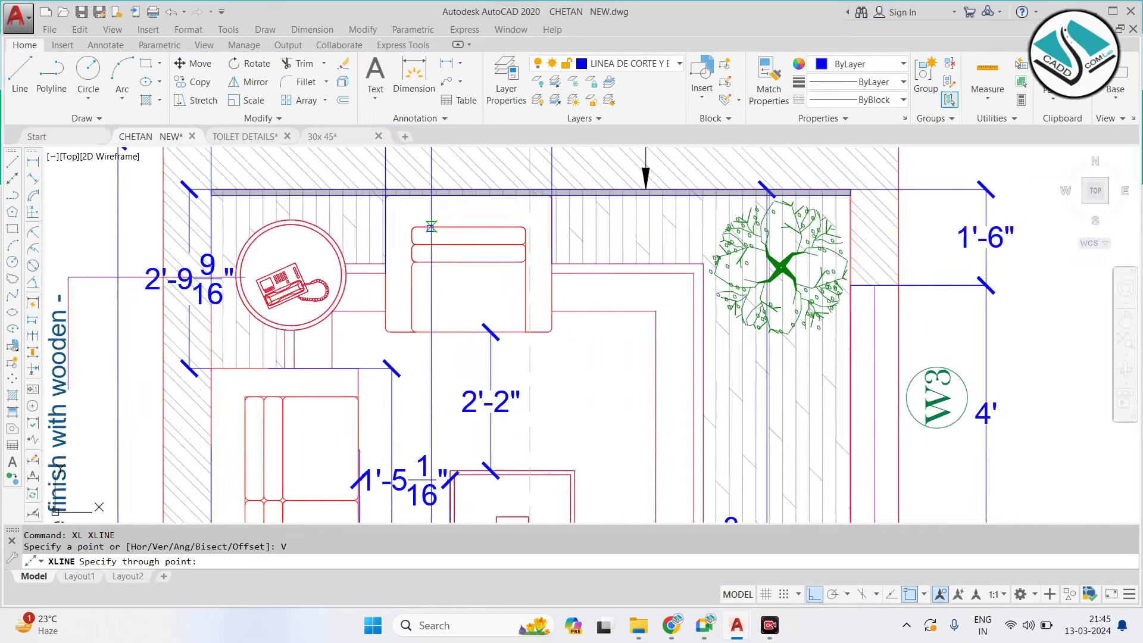
scroll(368, 257, up, 2)
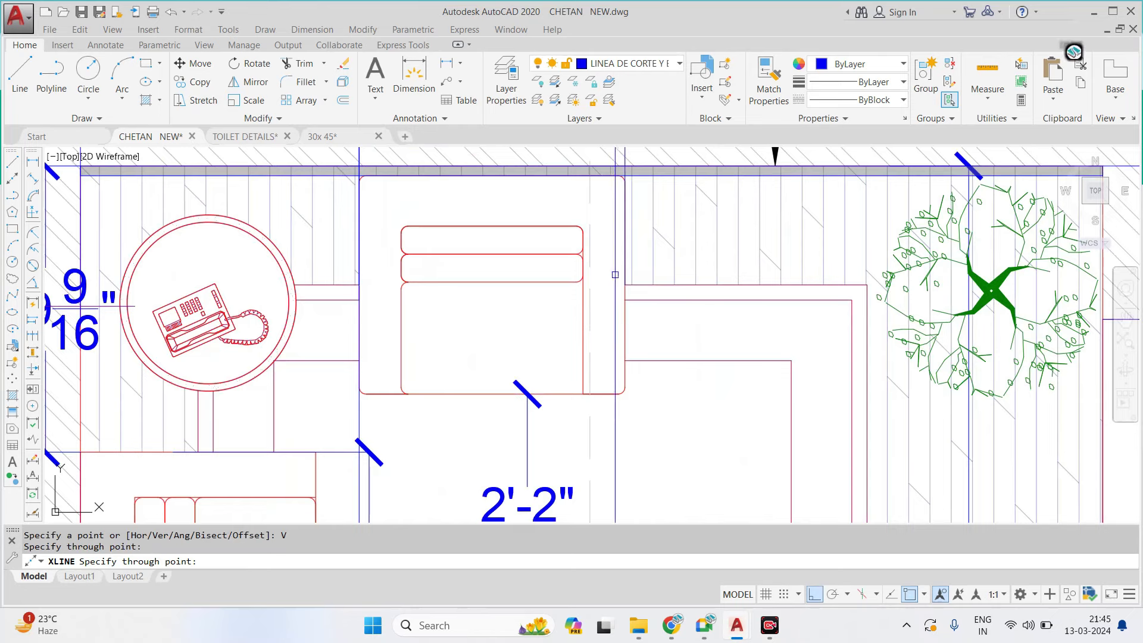
scroll(515, 210, down, 5)
scroll(452, 298, up, 4)
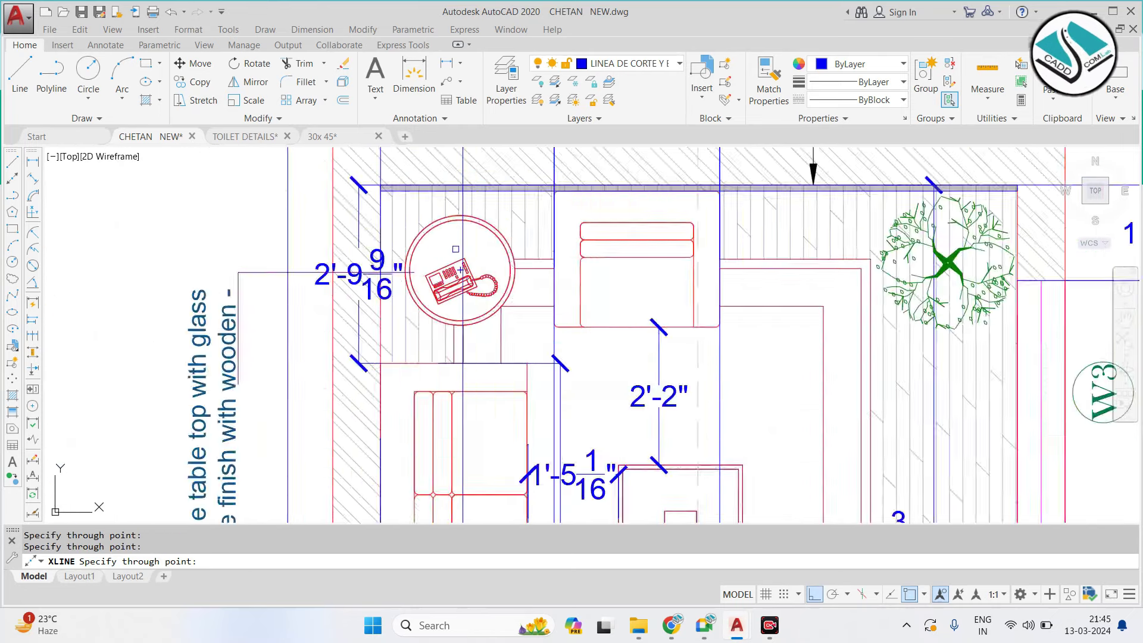
scroll(378, 263, up, 2)
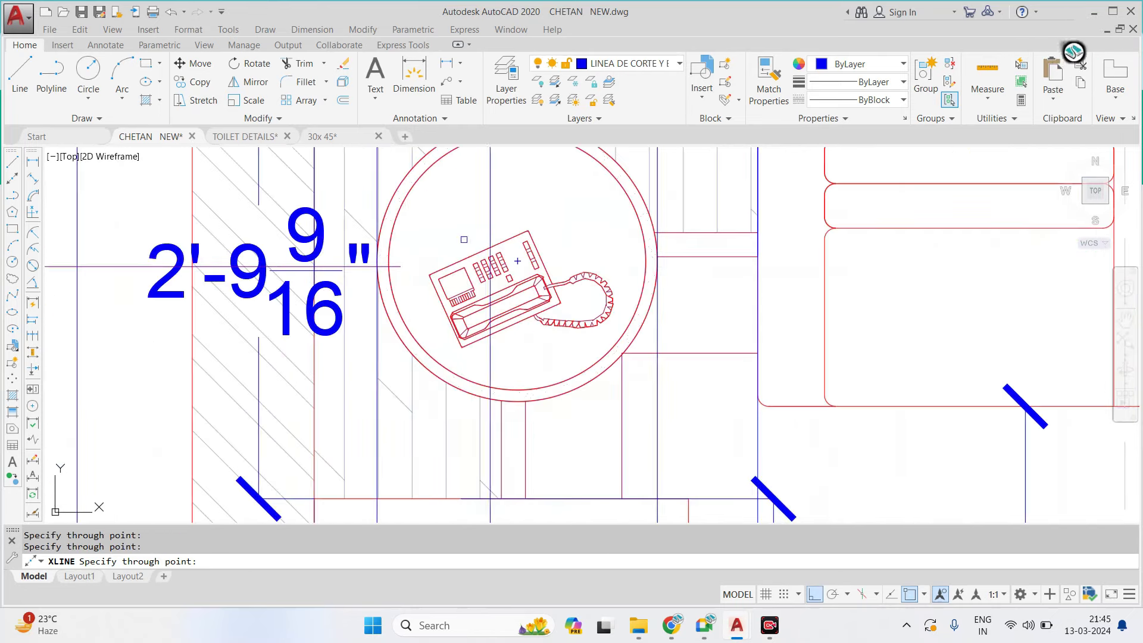
scroll(463, 240, down, 5)
key(Escape)
scroll(512, 375, down, 3)
scroll(539, 333, up, 4)
scroll(538, 311, up, 1)
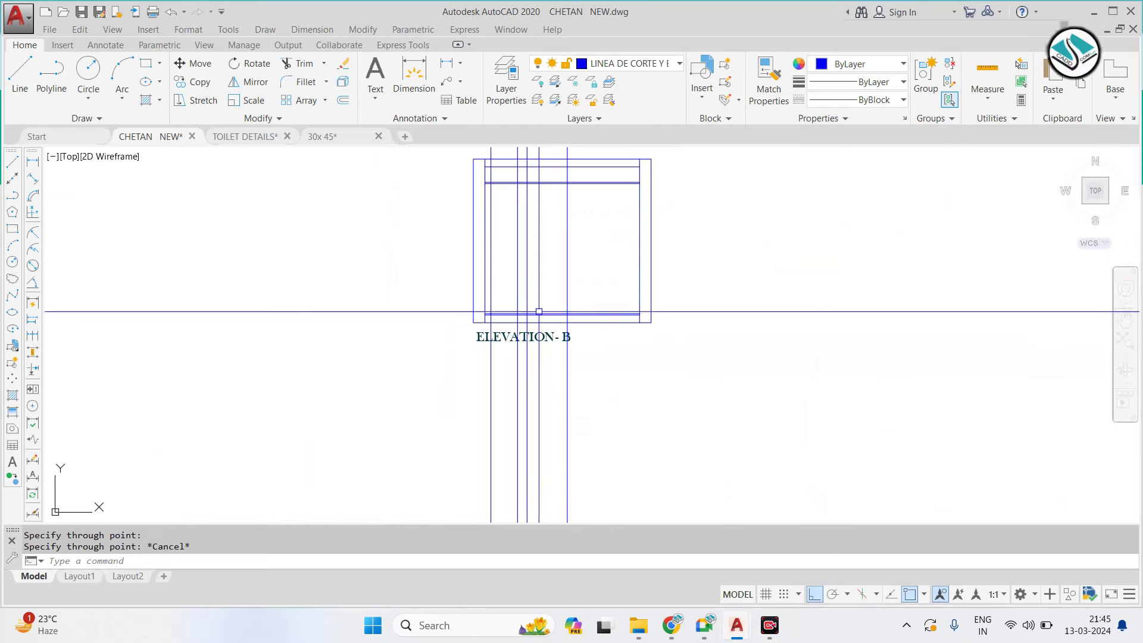
scroll(539, 310, up, 5)
scroll(519, 313, up, 2)
scroll(709, 327, up, 1)
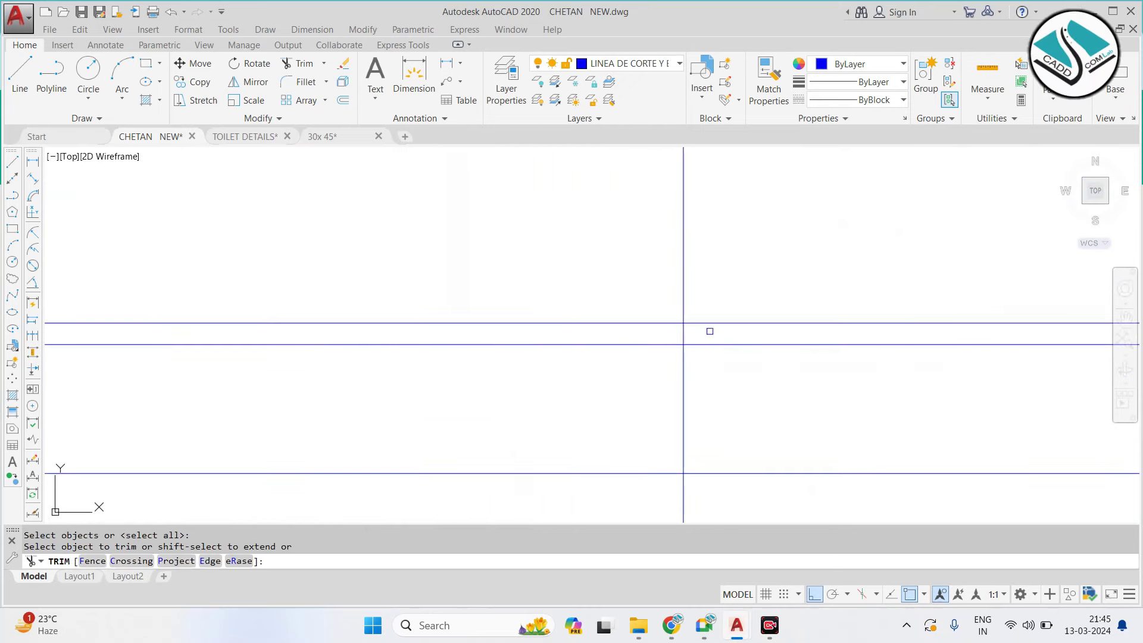
scroll(655, 327, down, 2)
Try trimming, then select the remaining leftover lines for erasing before cancelling
click(631, 331)
scroll(495, 324, up, 1)
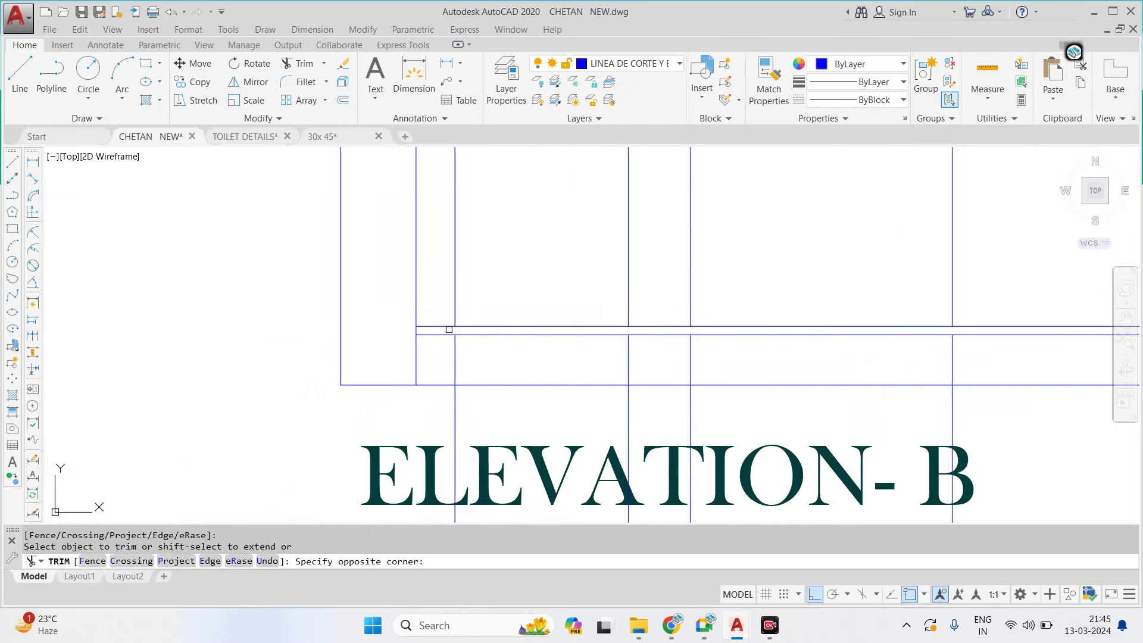
scroll(448, 329, down, 5)
key(Escape)
click(638, 387)
click(365, 444)
text(E)
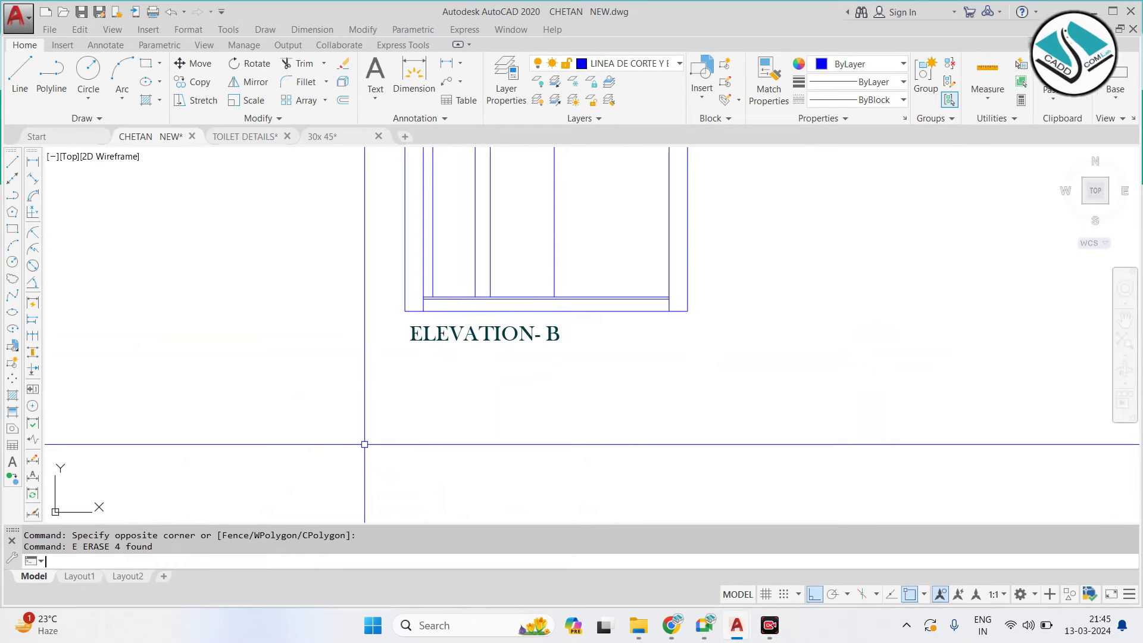
key(Escape)
scroll(459, 383, down, 1)
scroll(459, 375, down, 5)
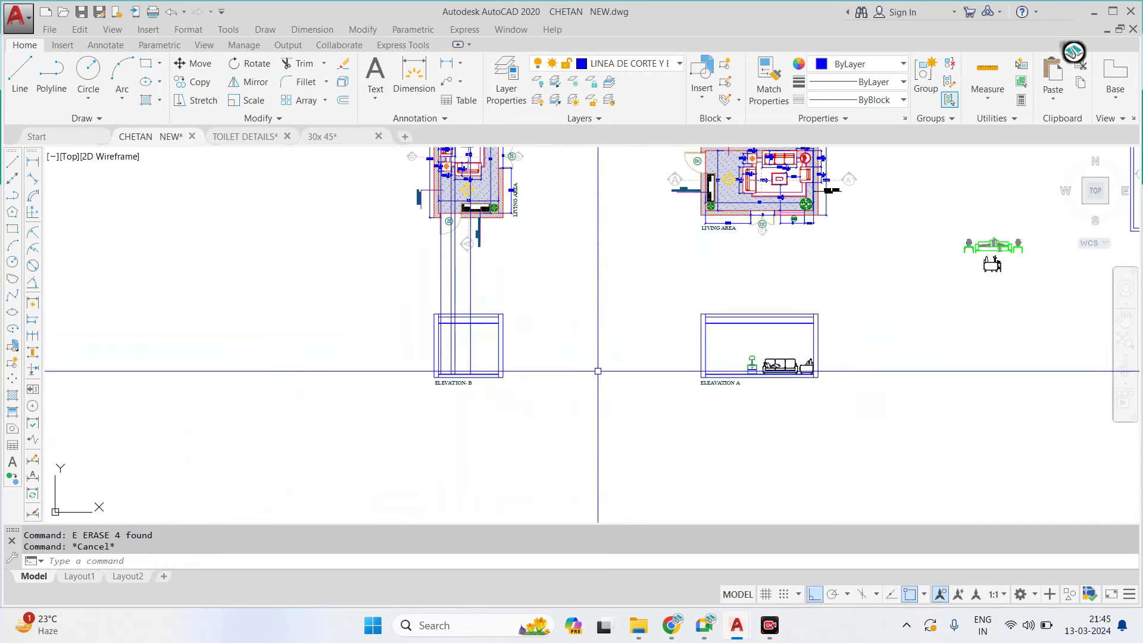
scroll(708, 357, up, 2)
scroll(710, 355, up, 2)
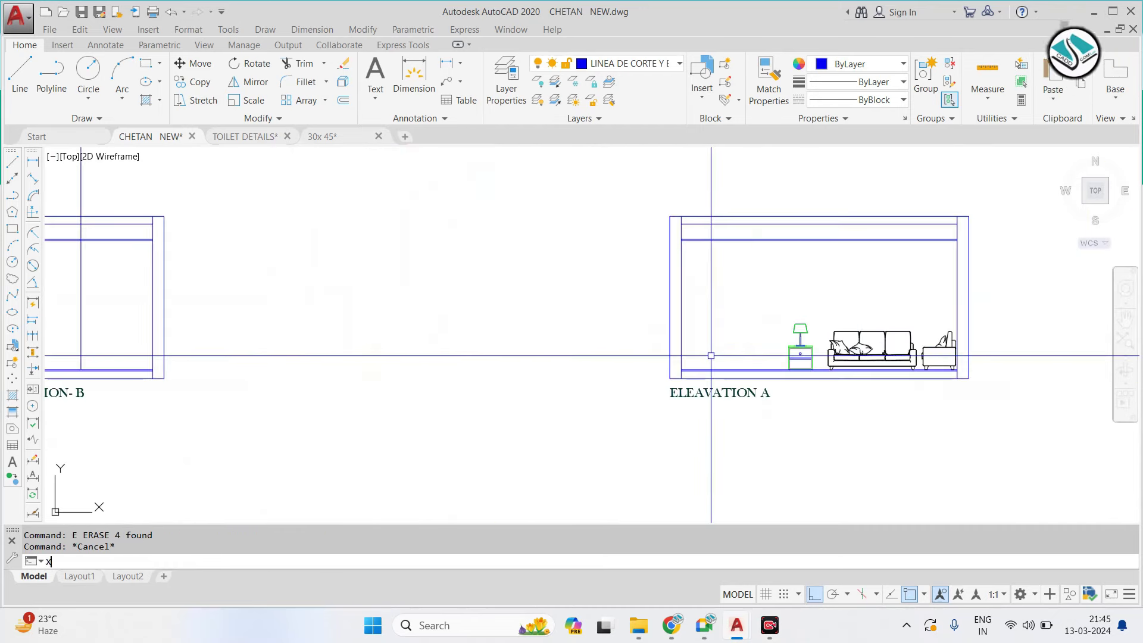
Begin a horizontal construction line at sofa-back height across both elevations
key(Return)
text(H)
key(Return)
scroll(931, 328, up, 8)
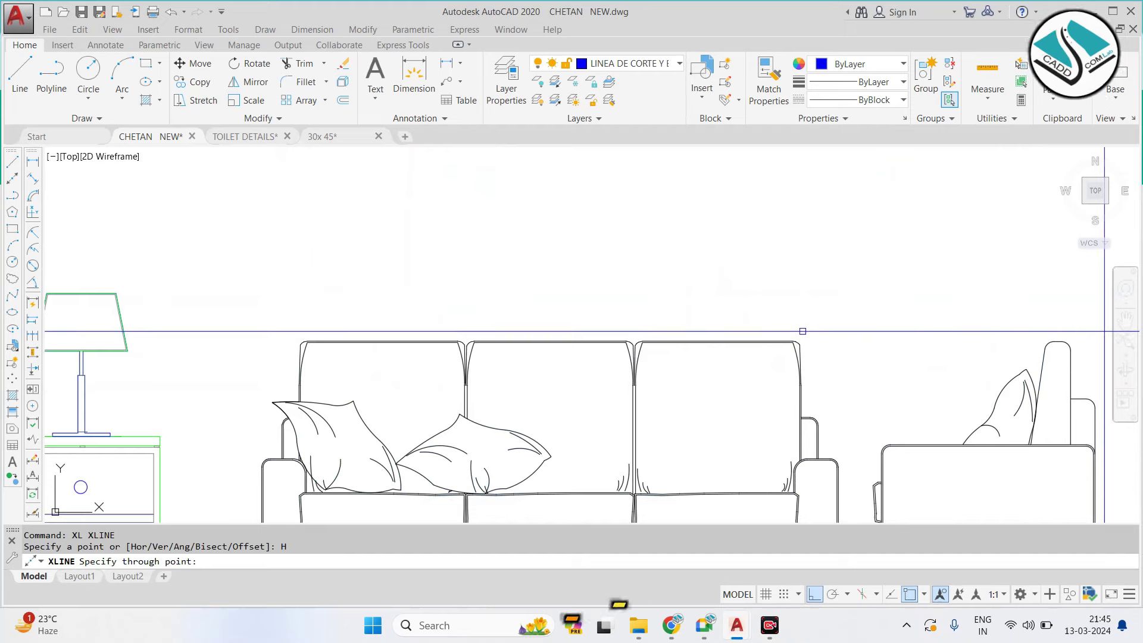
scroll(798, 339, down, 5)
key(Escape)
scroll(821, 248, down, 3)
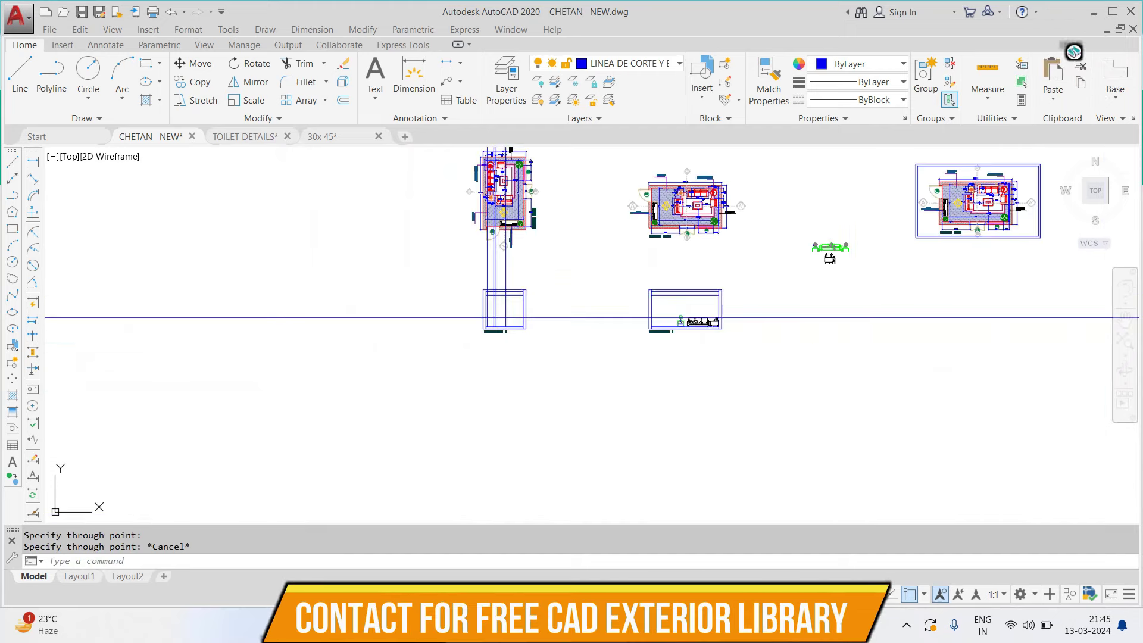
scroll(749, 275, up, 6)
scroll(650, 349, up, 2)
scroll(671, 301, down, 4)
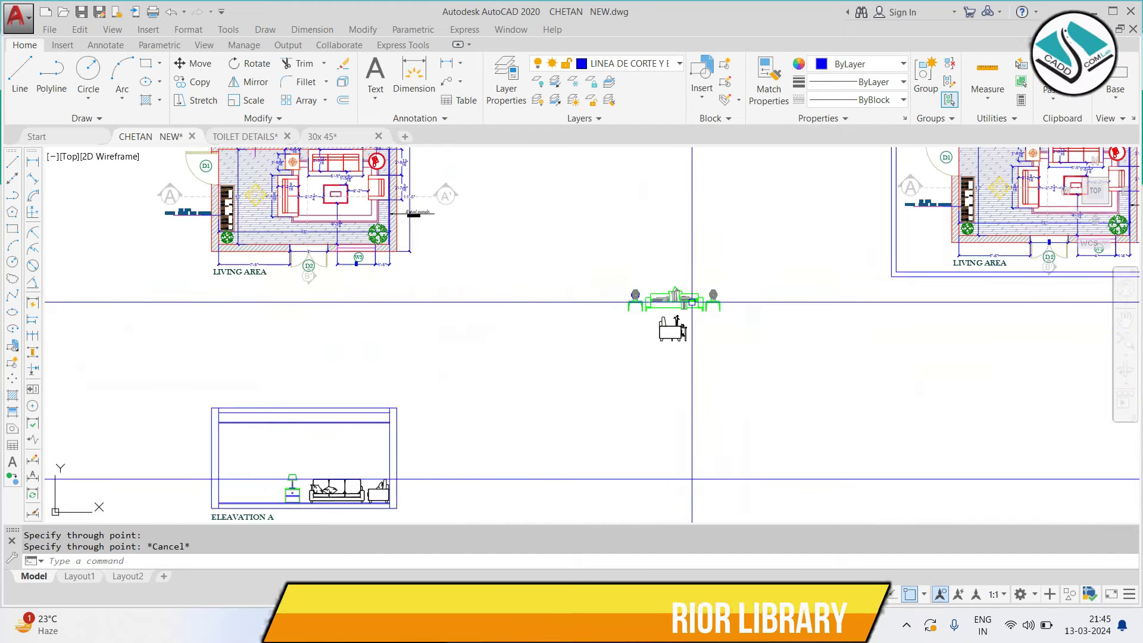
middle_drag(671, 327, 595, 250)
scroll(586, 321, up, 2)
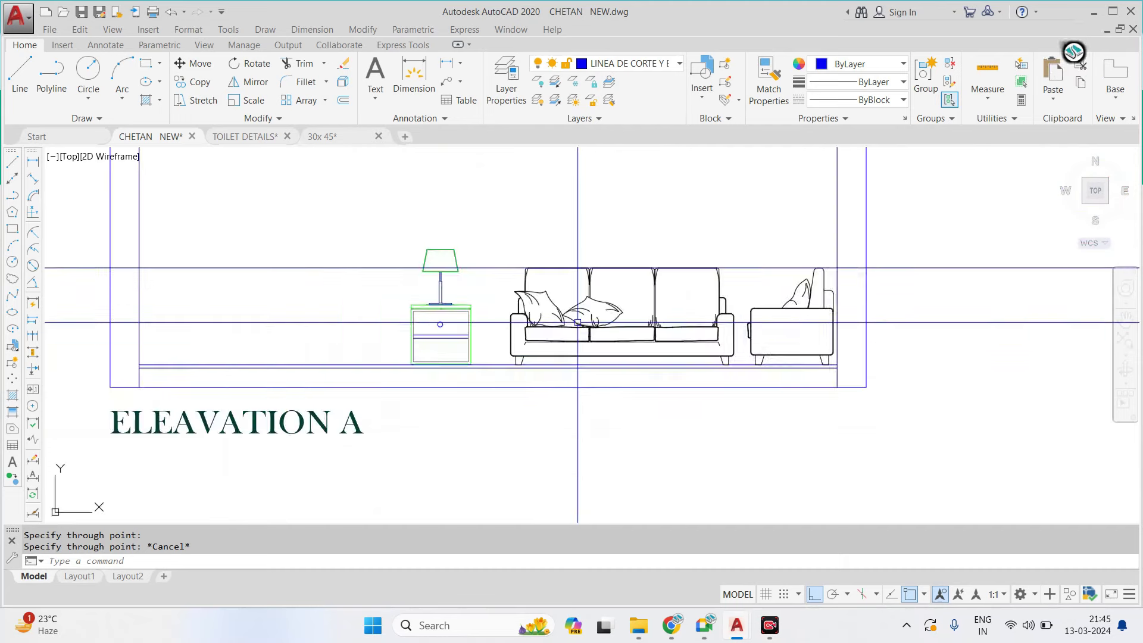
scroll(578, 322, up, 2)
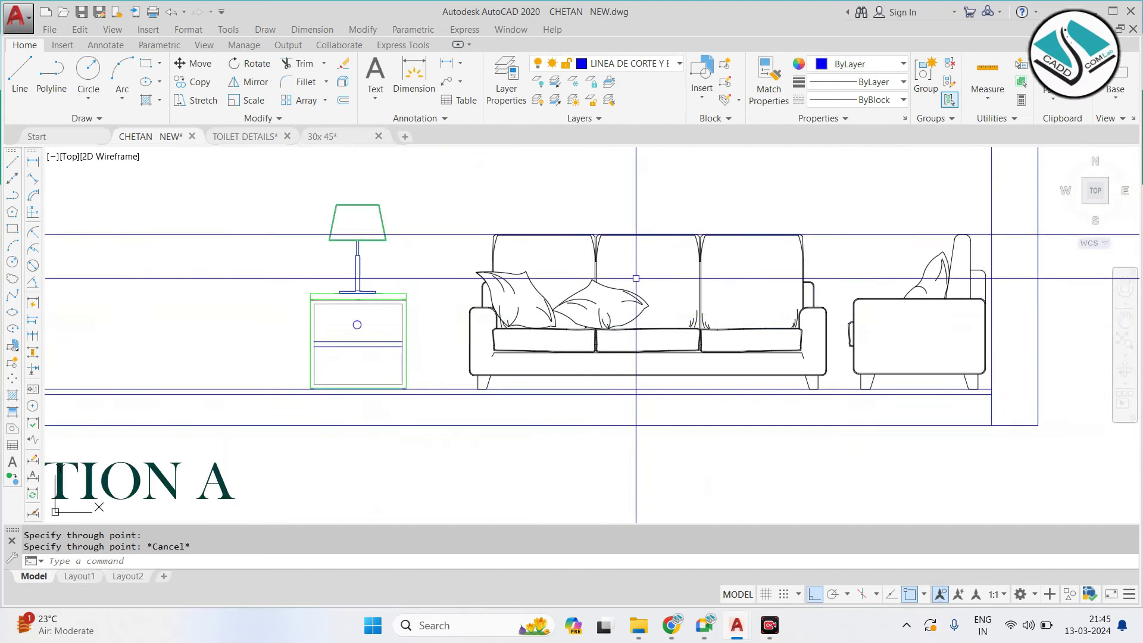
click(595, 257)
key(Escape)
key(Escape)
key(Escape)
click(455, 213)
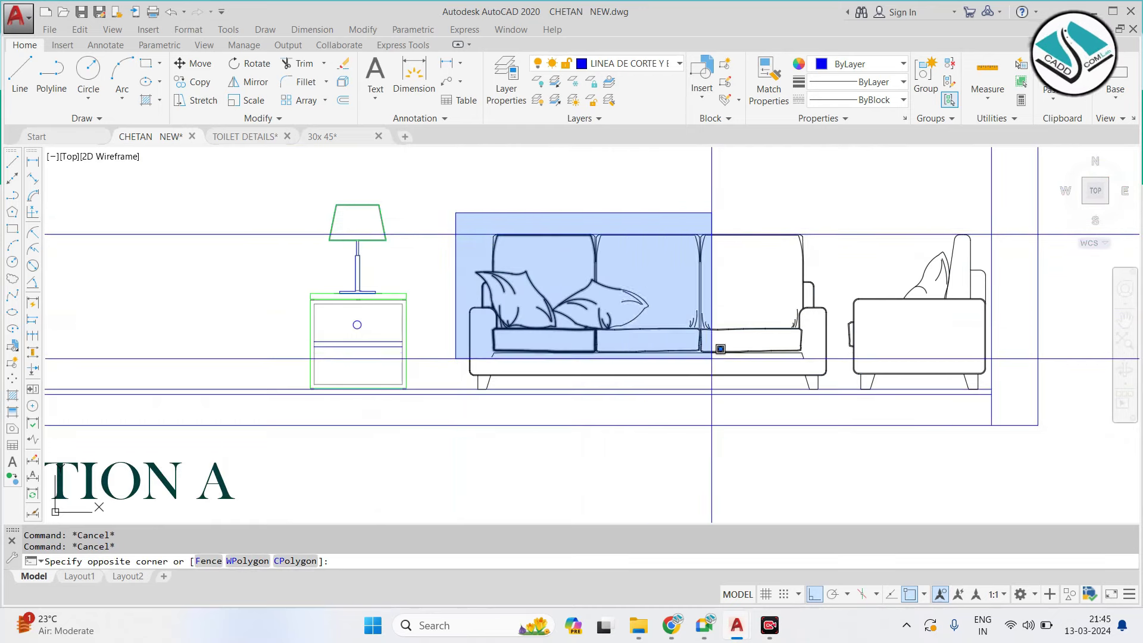
click(832, 385)
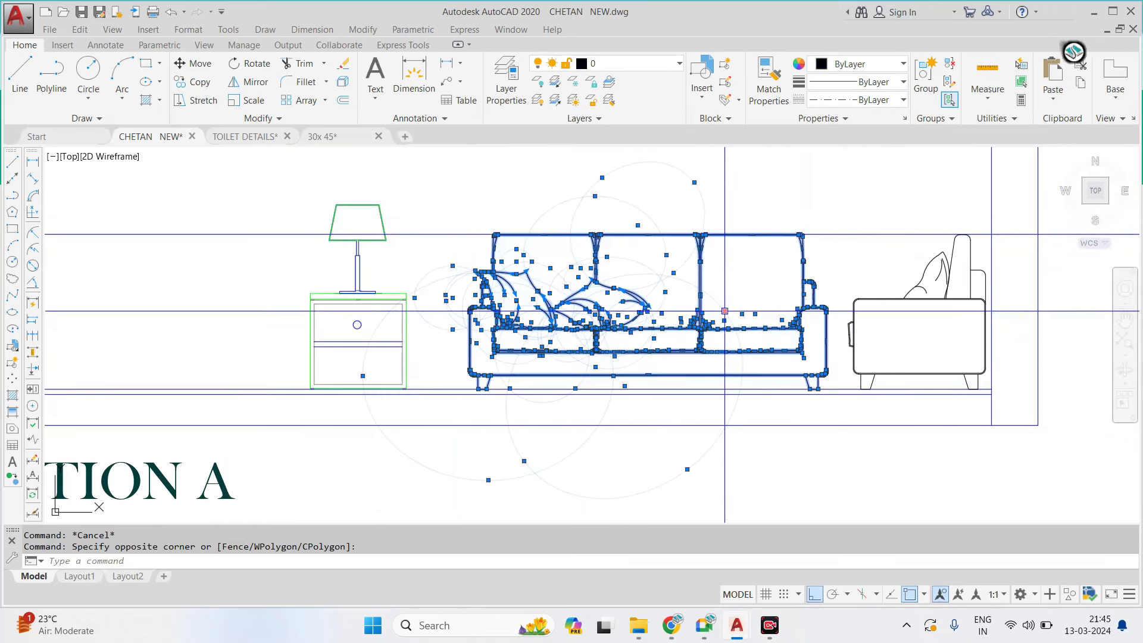
key(Escape)
scroll(599, 306, down, 8)
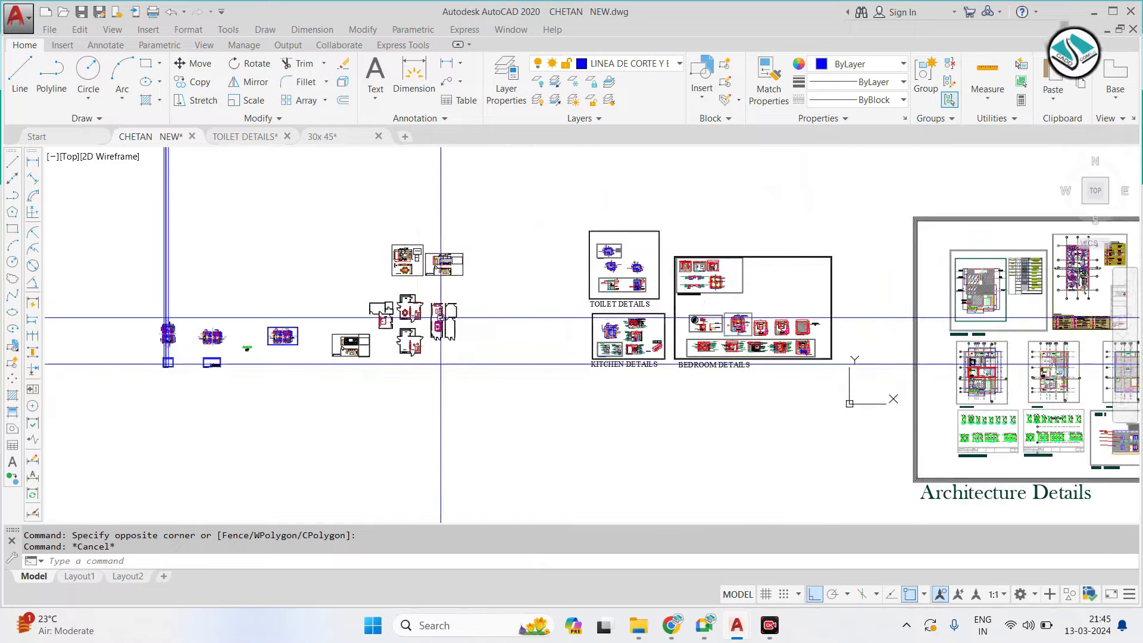
Pan across the furniture block library to the sofa elevation drawings
middle_drag(440, 317, 69, 318)
scroll(305, 333, down, 3)
scroll(620, 287, up, 3)
scroll(620, 286, up, 3)
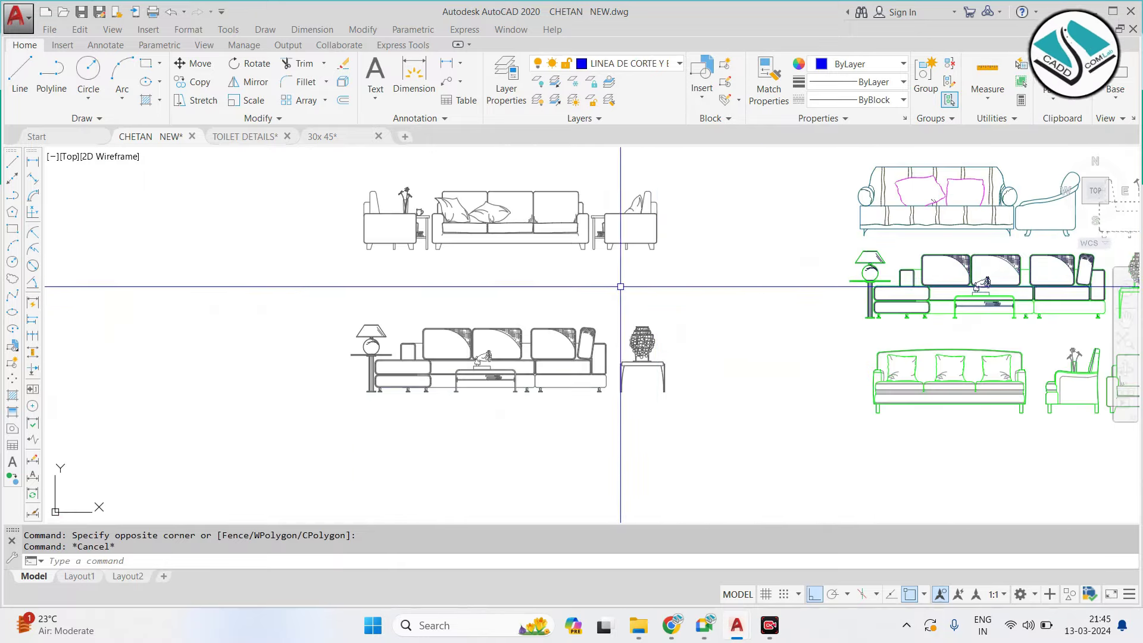
middle_drag(679, 312, 218, 319)
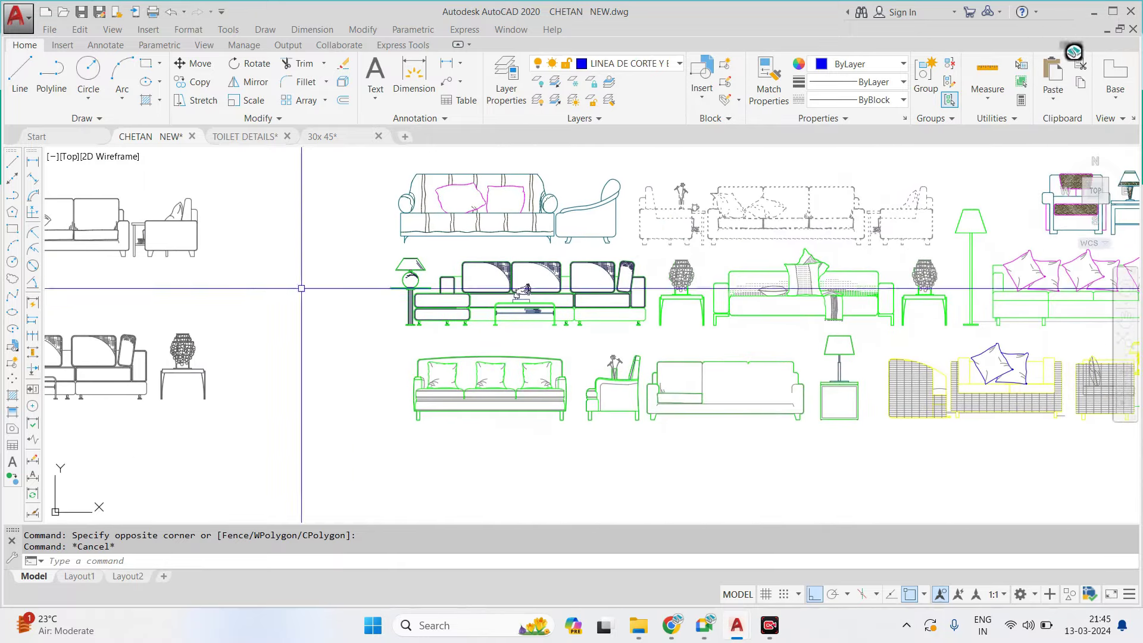
key(Escape)
scroll(618, 429, up, 4)
click(614, 367)
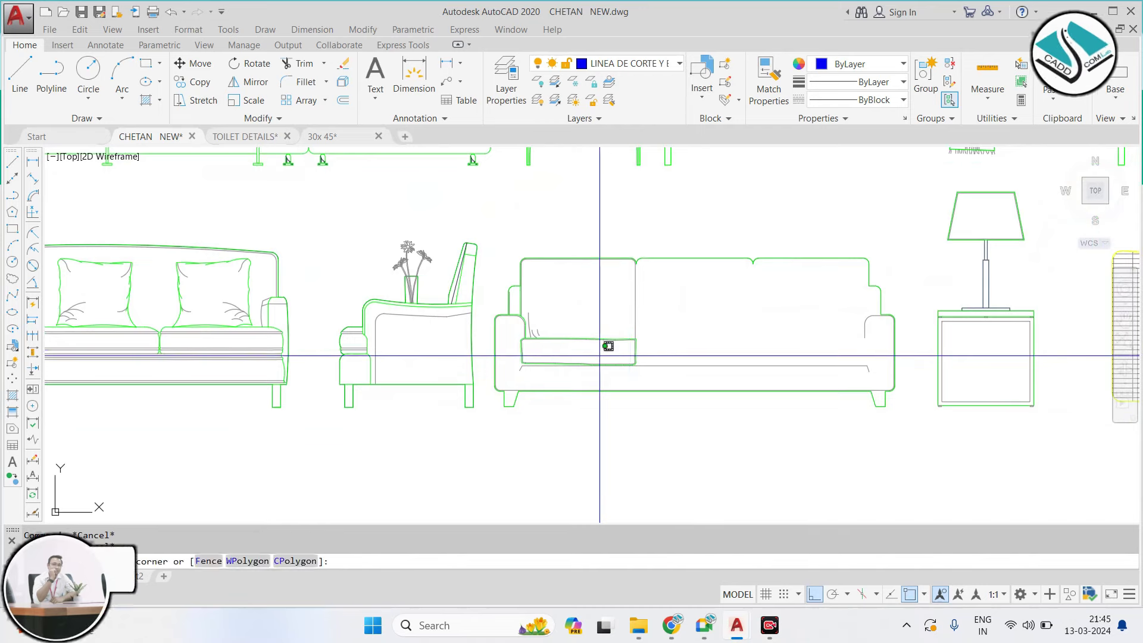
key(Escape)
Center the green sofa and armchair elevations and crossing-select the green armchair
scroll(672, 357, down, 2)
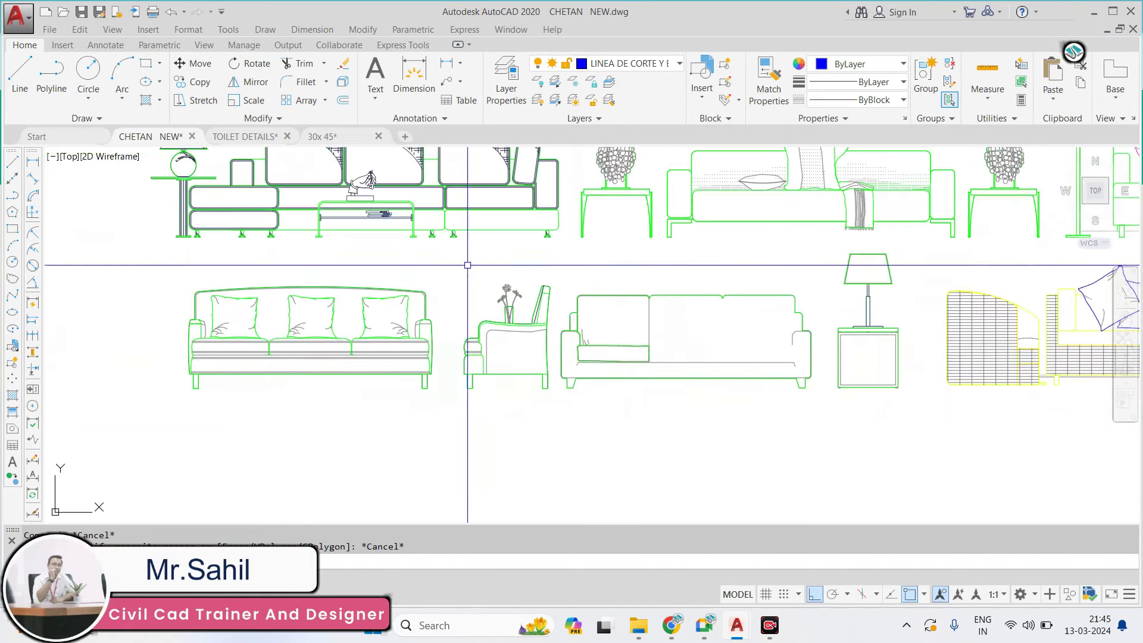
scroll(468, 265, down, 1)
scroll(451, 375, down, 2)
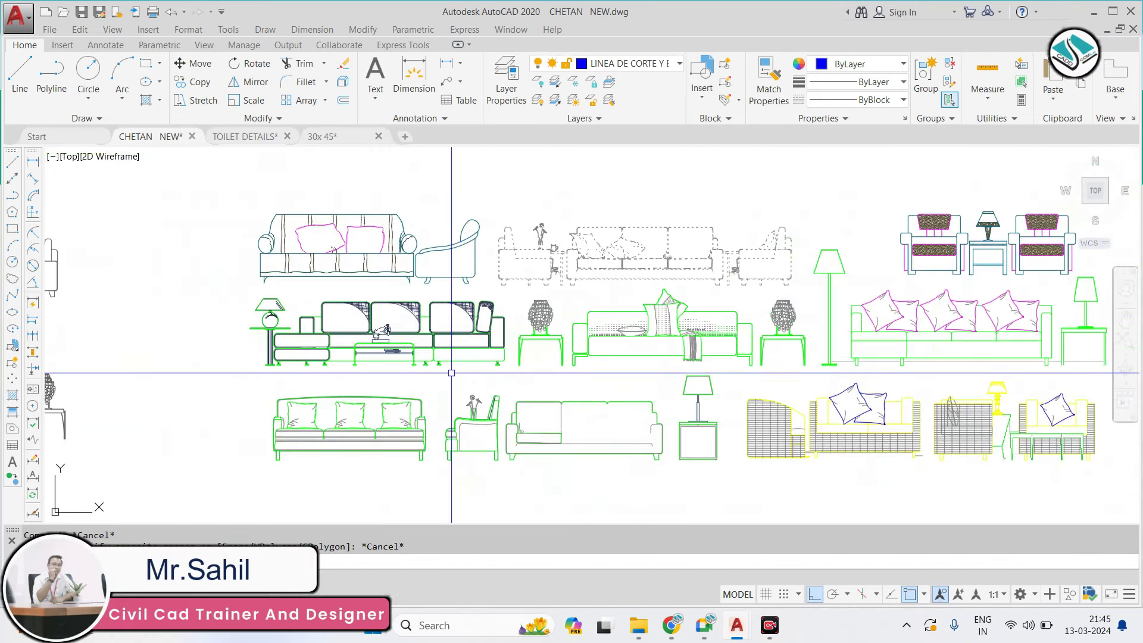
scroll(659, 258, up, 2)
scroll(659, 258, up, 2)
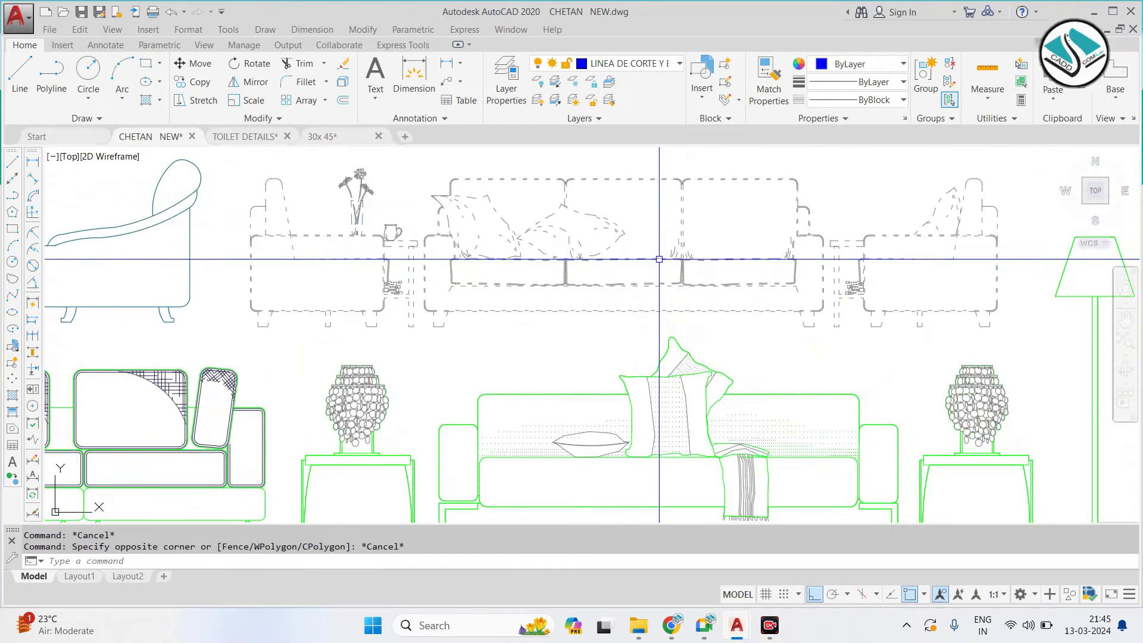
scroll(659, 259, down, 1)
scroll(720, 262, down, 4)
mouse_move(720, 262)
middle_down()
mouse_move(512, 326)
mouse_move(533, 369)
middle_up()
middle_drag(536, 297, 560, 470)
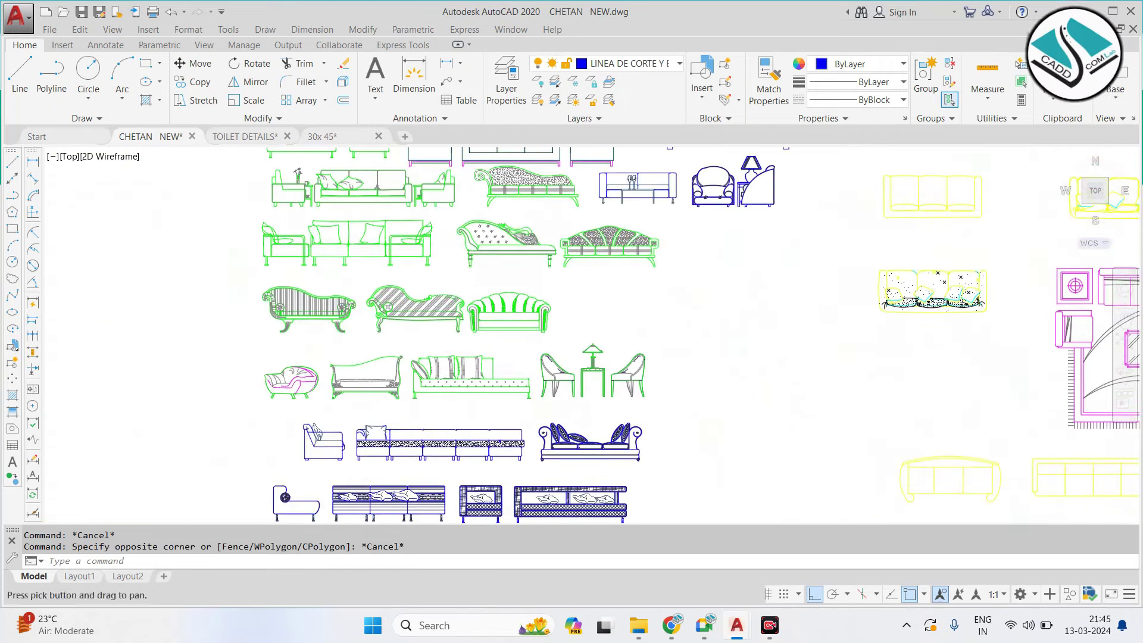
scroll(585, 171, up, 2)
scroll(375, 338, up, 2)
scroll(383, 383, down, 2)
scroll(413, 383, down, 1)
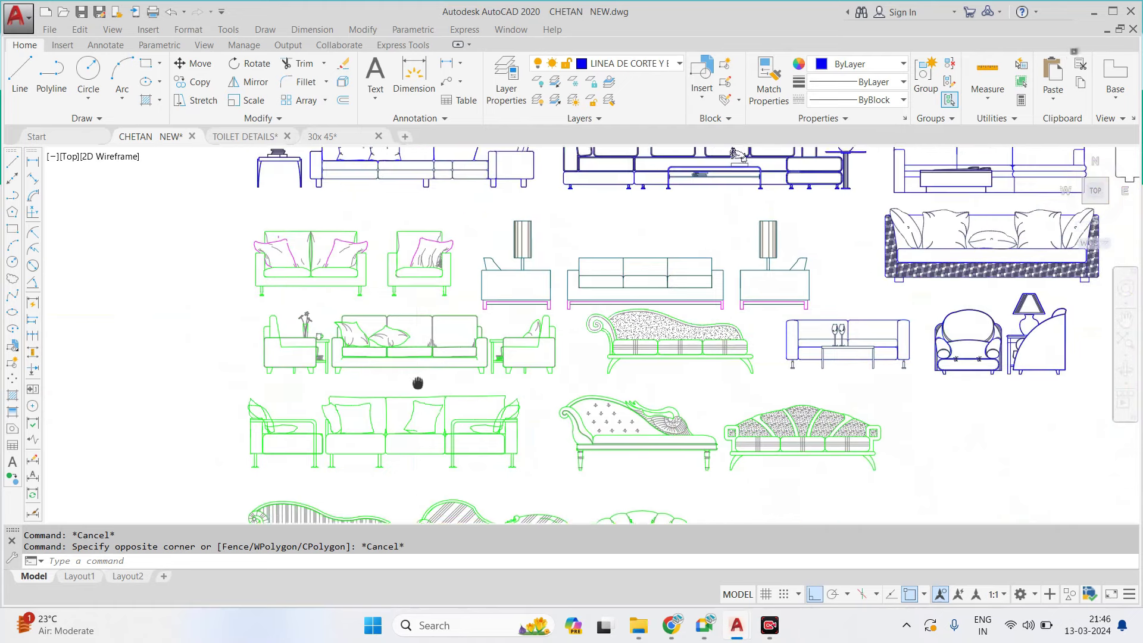
middle_drag(413, 383, 417, 404)
scroll(427, 267, up, 2)
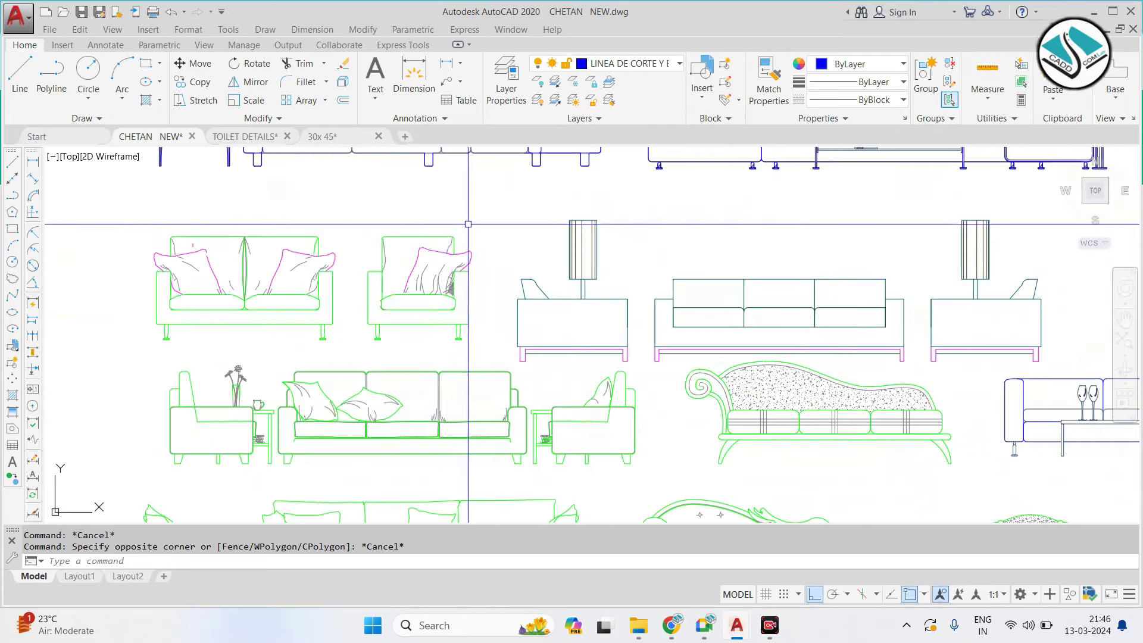
click(472, 210)
click(439, 291)
Copy the armchair from the library to beside Elevation B, with Ortho off
middle_drag(398, 291, 354, 291)
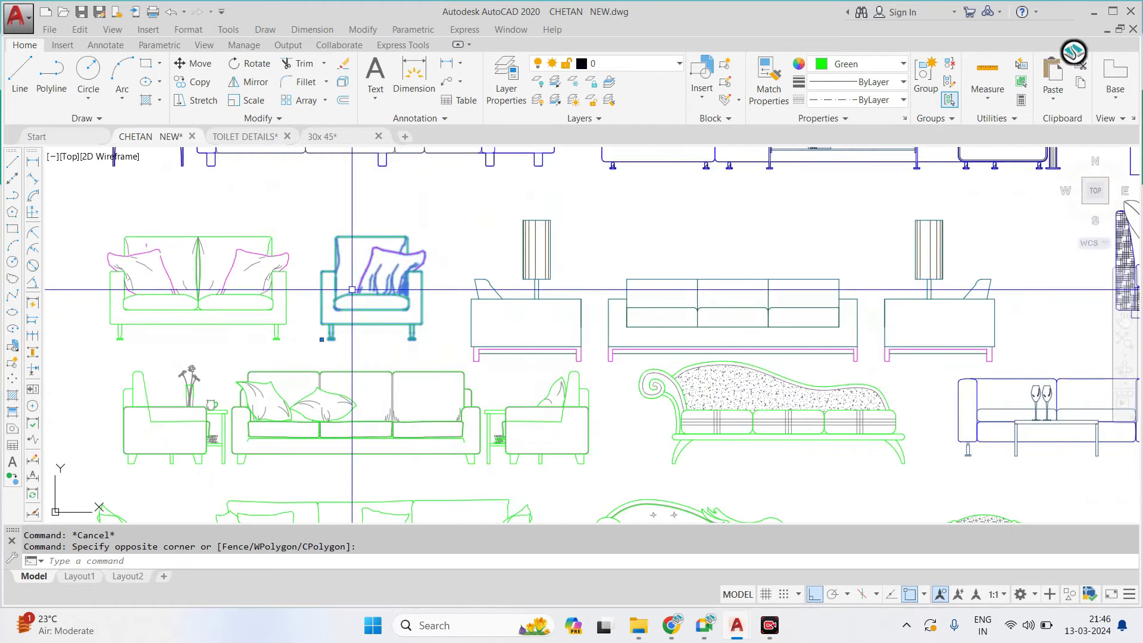
scroll(354, 291, down, 4)
scroll(380, 290, up, 6)
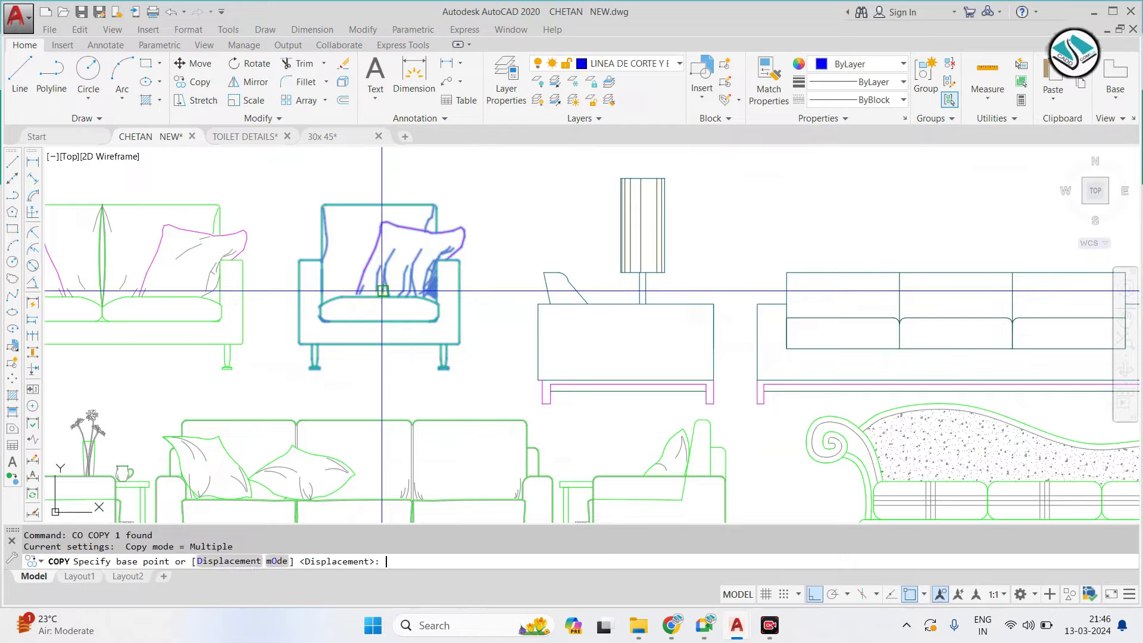
click(382, 291)
scroll(381, 291, down, 5)
scroll(512, 358, down, 2)
scroll(612, 417, up, 3)
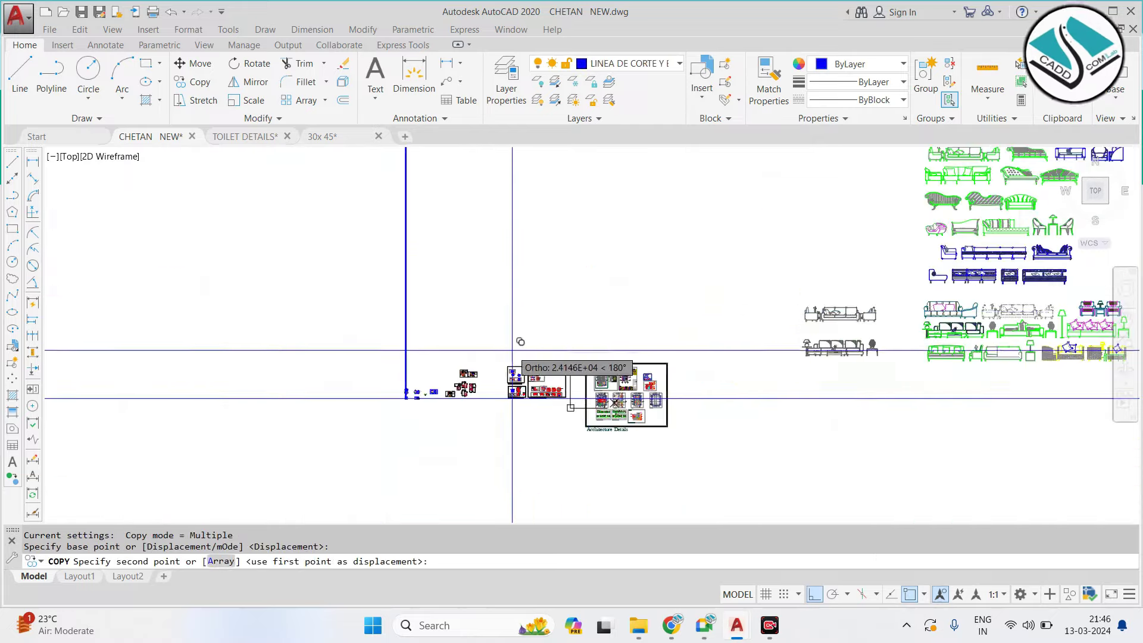
click(802, 593)
scroll(476, 446, up, 3)
scroll(659, 281, up, 3)
scroll(659, 281, up, 3)
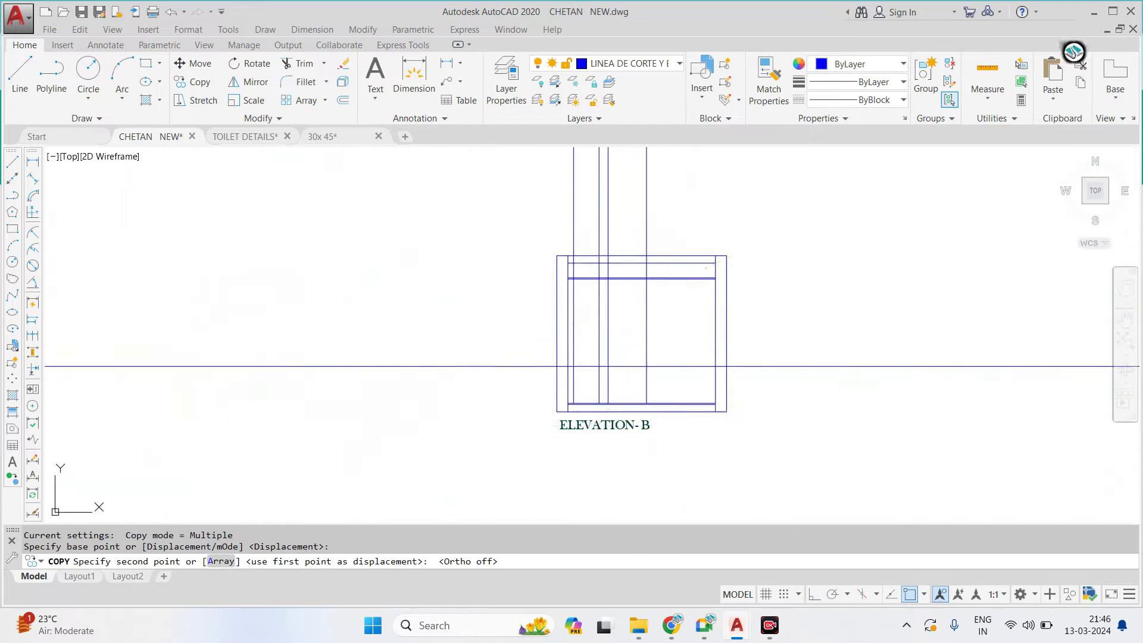
click(408, 390)
key(Escape)
Select the armchair copy for SCALE with a base point on the chair
click(485, 339)
scroll(460, 370, down, 4)
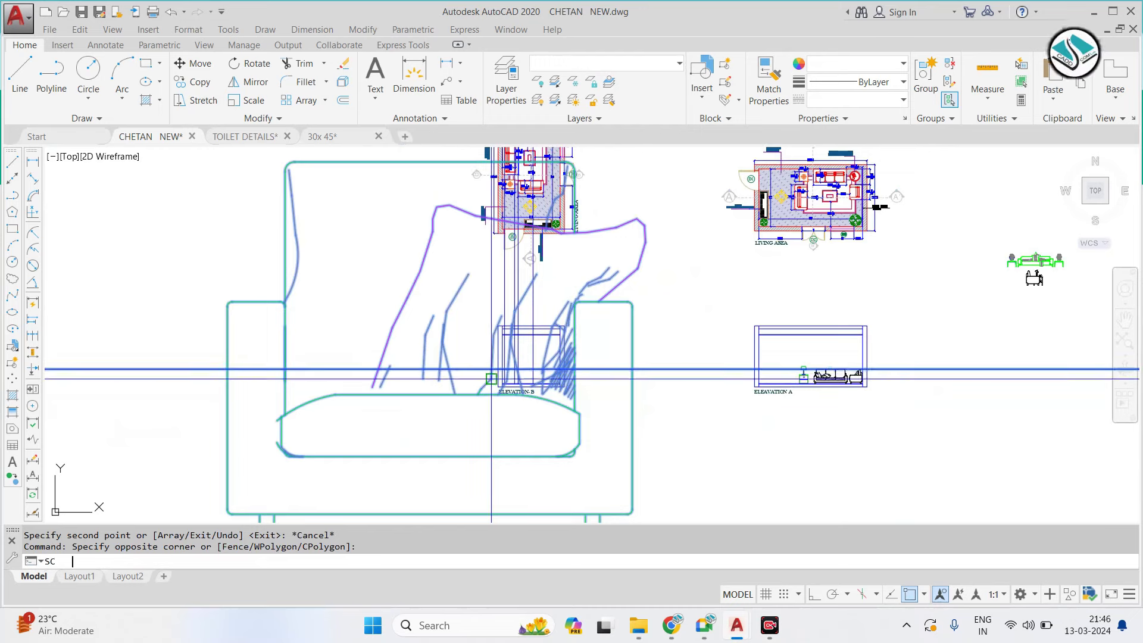
key(Return)
click(491, 378)
scroll(479, 377, up, 2)
click(446, 384)
click(480, 247)
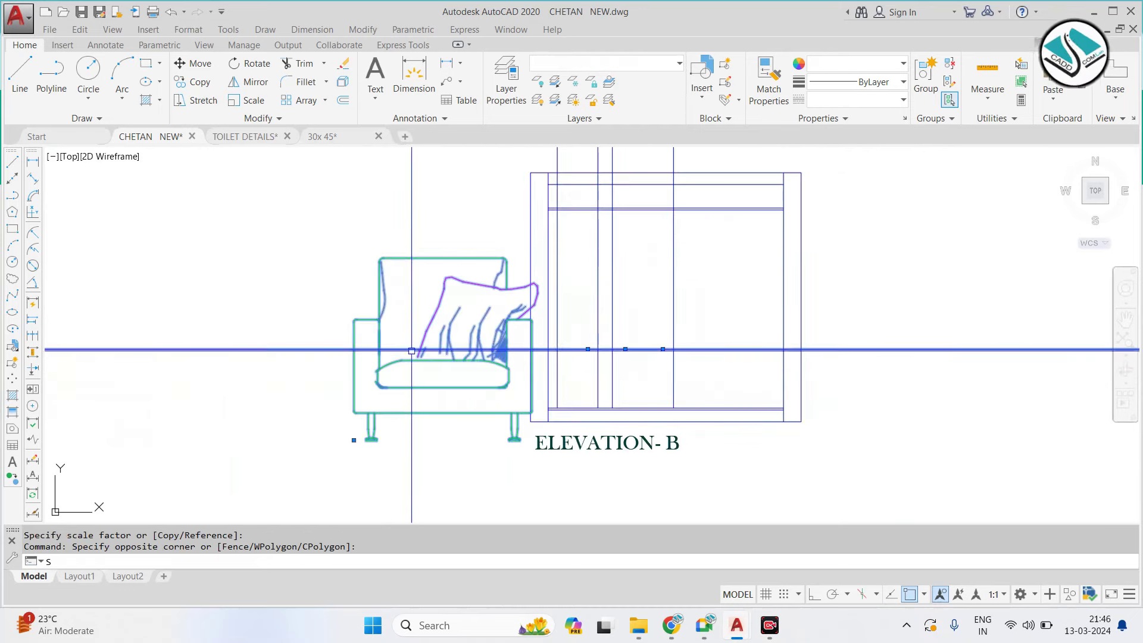
text(sc)
key(Return)
scroll(426, 297, up, 3)
click(380, 398)
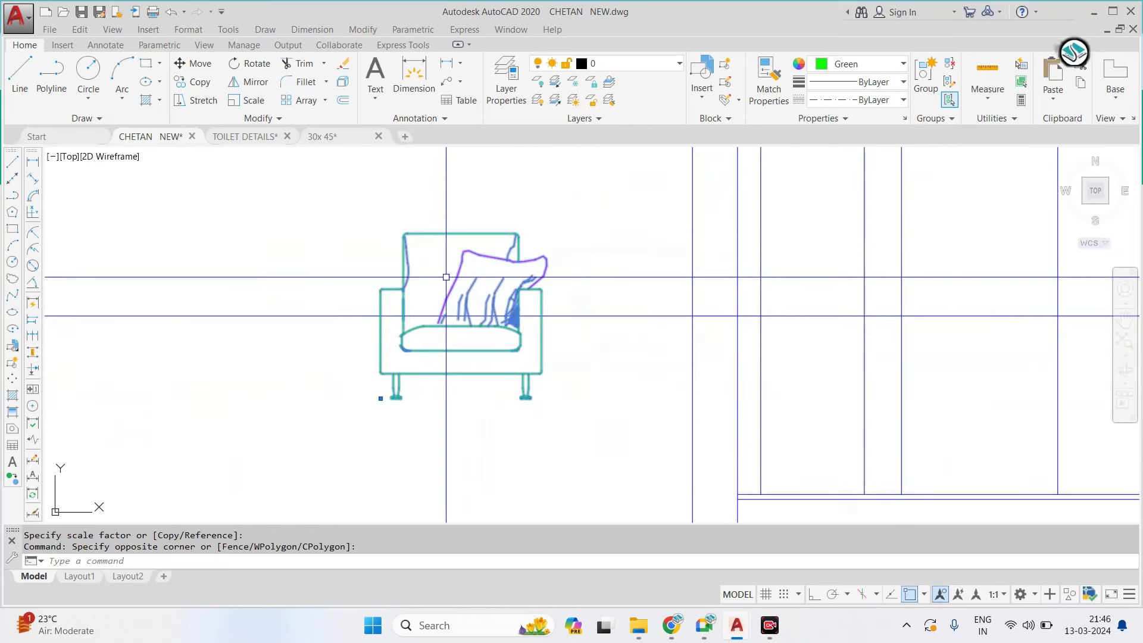
click(383, 317)
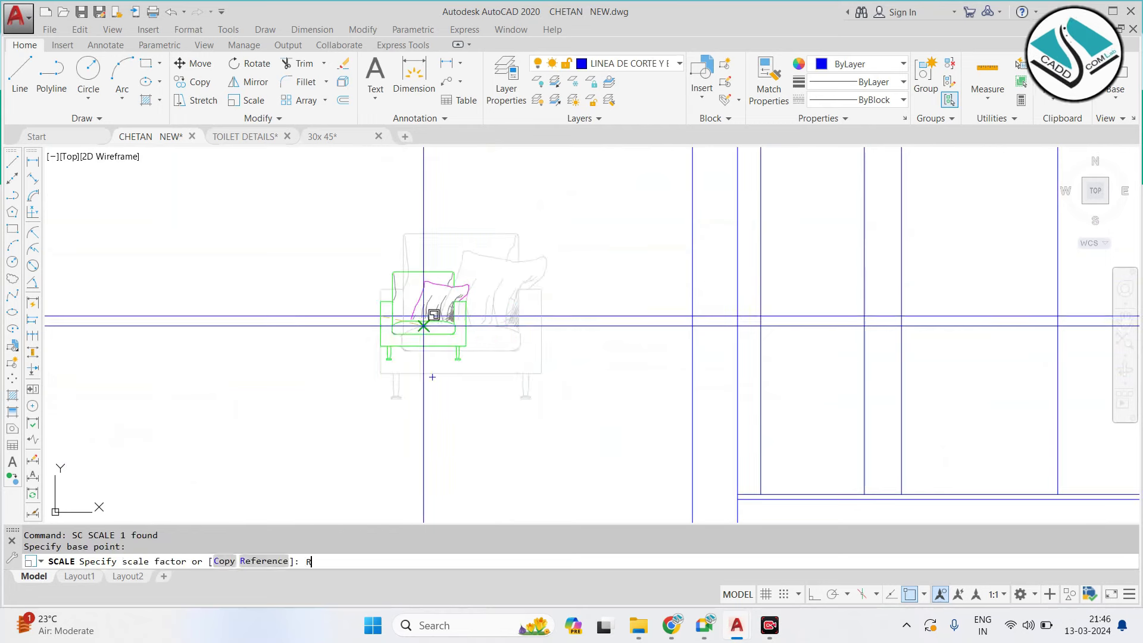
Rescale the armchair by Reference, matching the new length to the elevation line points
text(R)
key(Return)
click(541, 316)
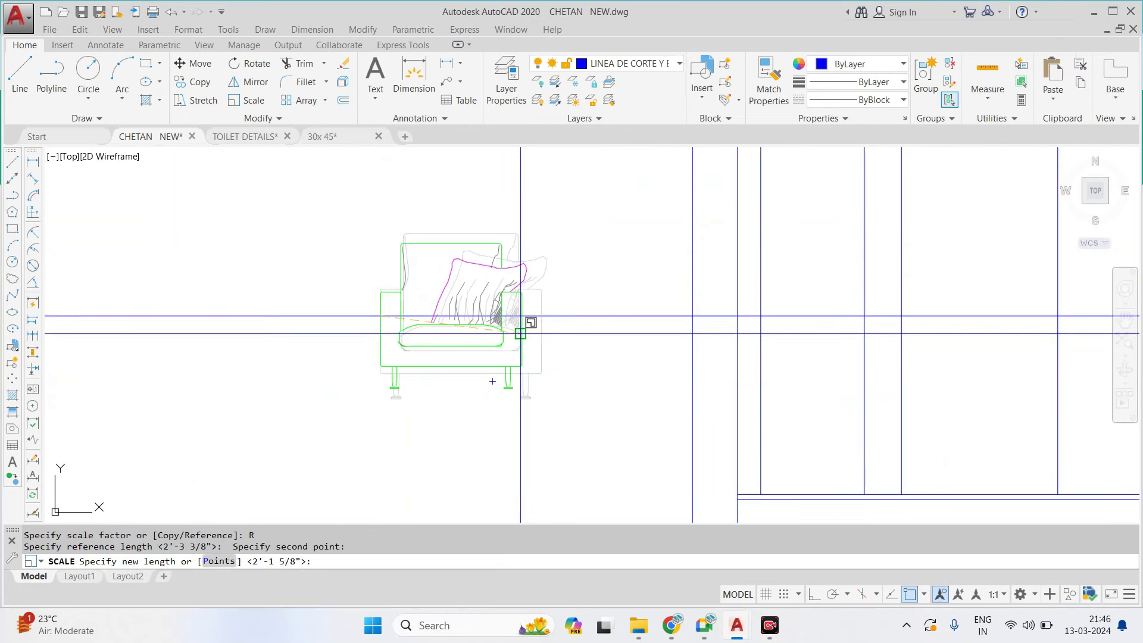
text(P)
key(Return)
scroll(445, 328, down, 4)
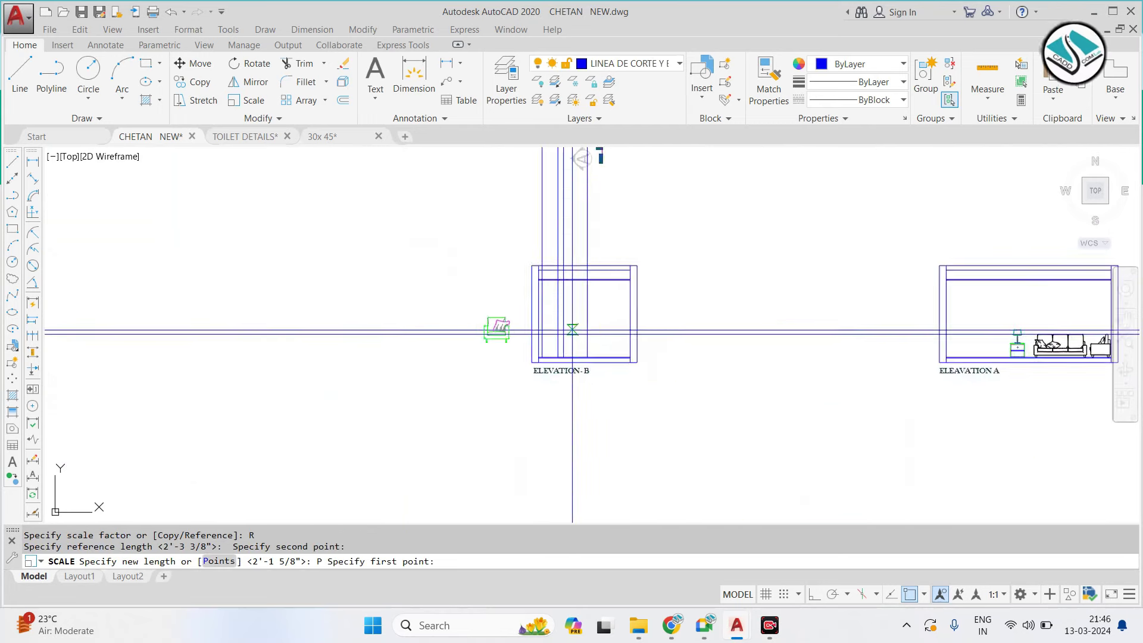
scroll(577, 333, up, 4)
click(514, 302)
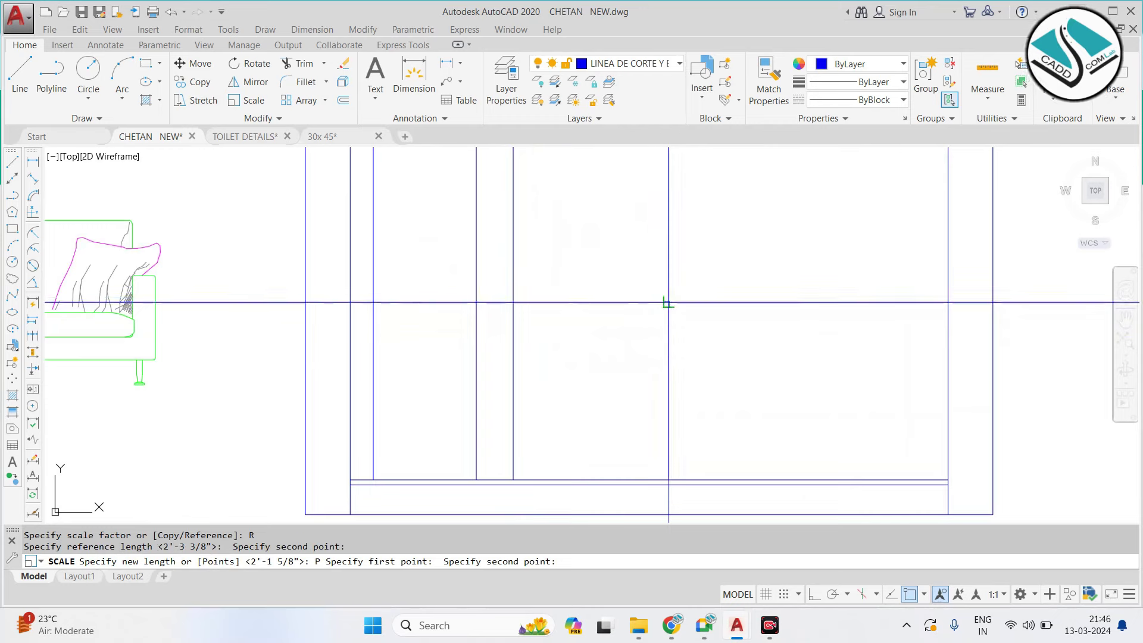
click(668, 303)
scroll(668, 303, down, 3)
click(417, 298)
Move the armchair into the Elevation B frame onto its floor line
text(M)
key(Return)
scroll(417, 298, up, 2)
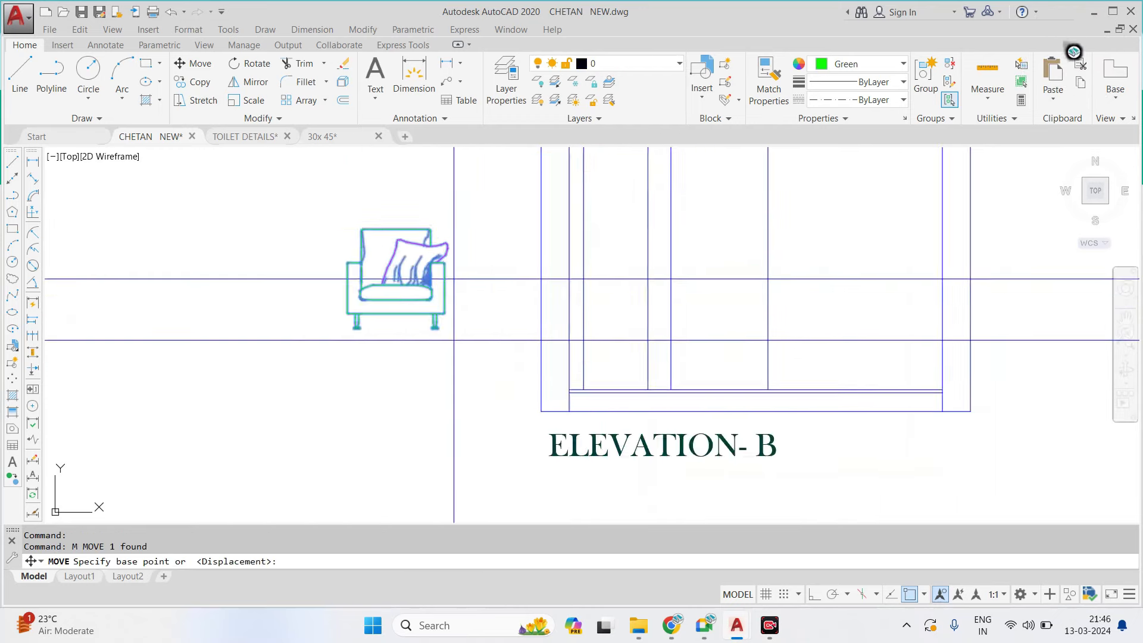
scroll(434, 293, up, 1)
click(434, 293)
scroll(725, 401, down, 2)
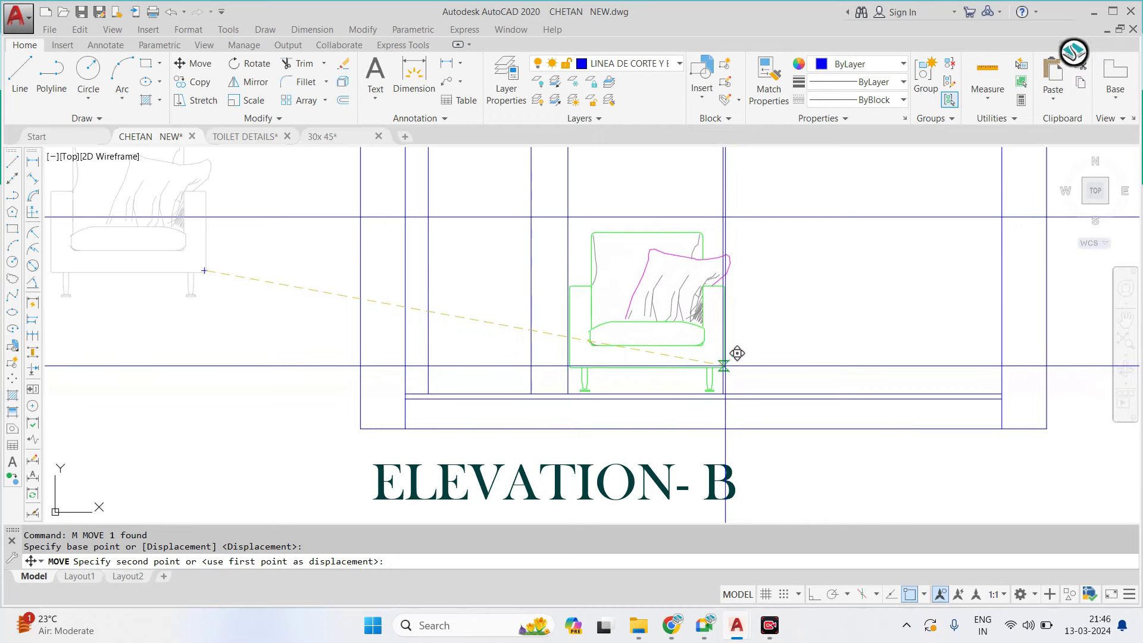
key(Escape)
middle_drag(725, 365, 688, 458)
Erase the extra vertical lines beside the armchair
click(748, 243)
click(497, 275)
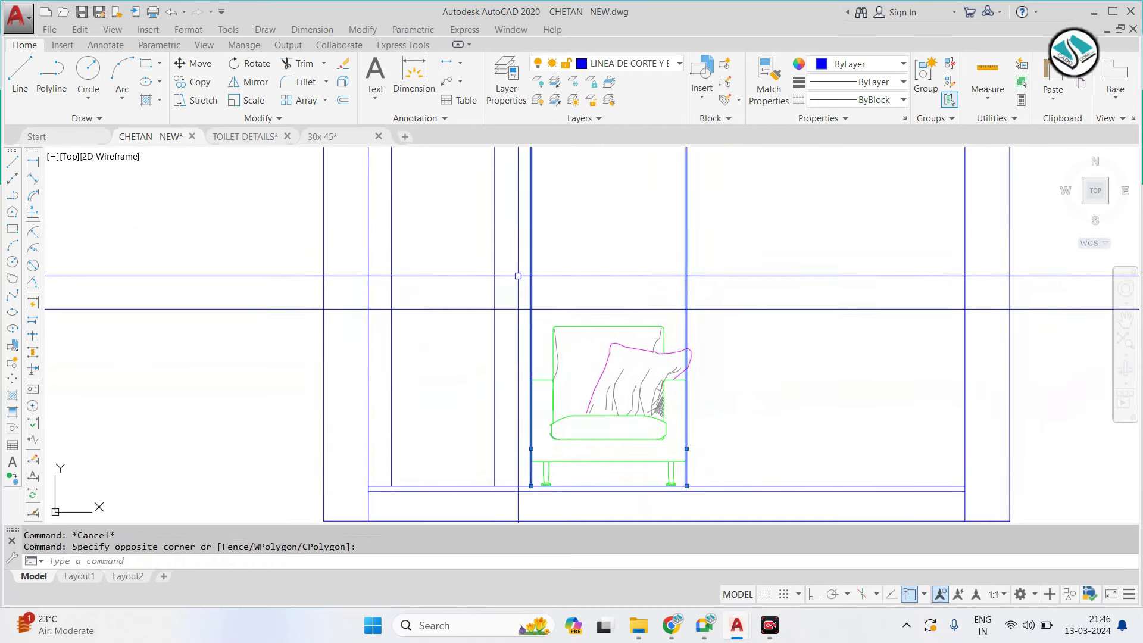
text(E)
key(Return)
click(610, 329)
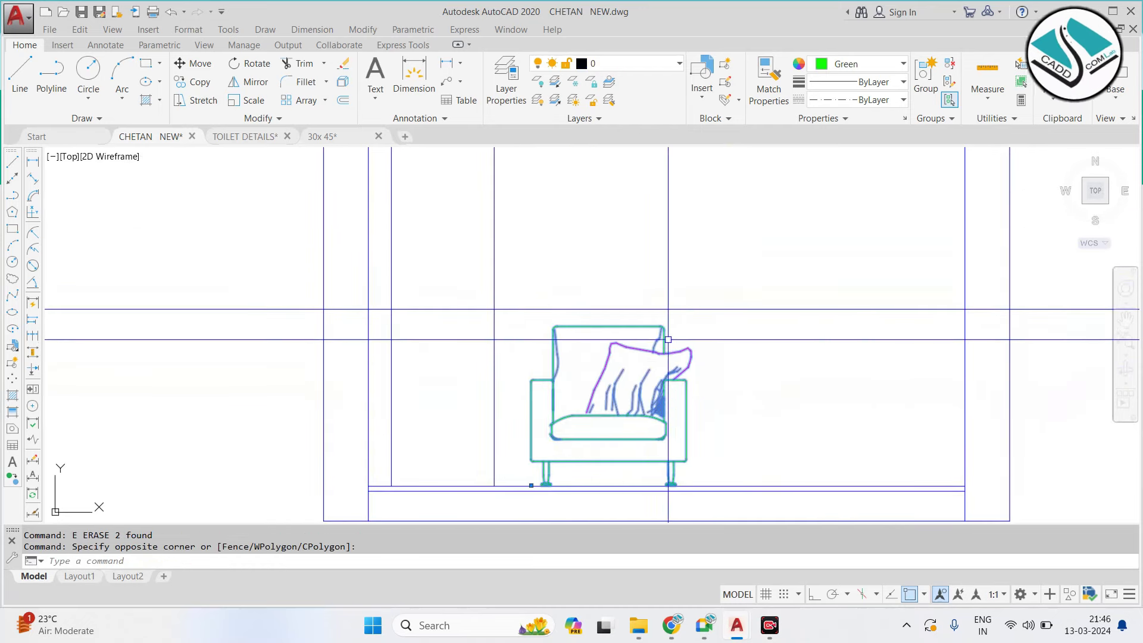
middle_drag(610, 329, 566, 308)
text(e)
key(Return)
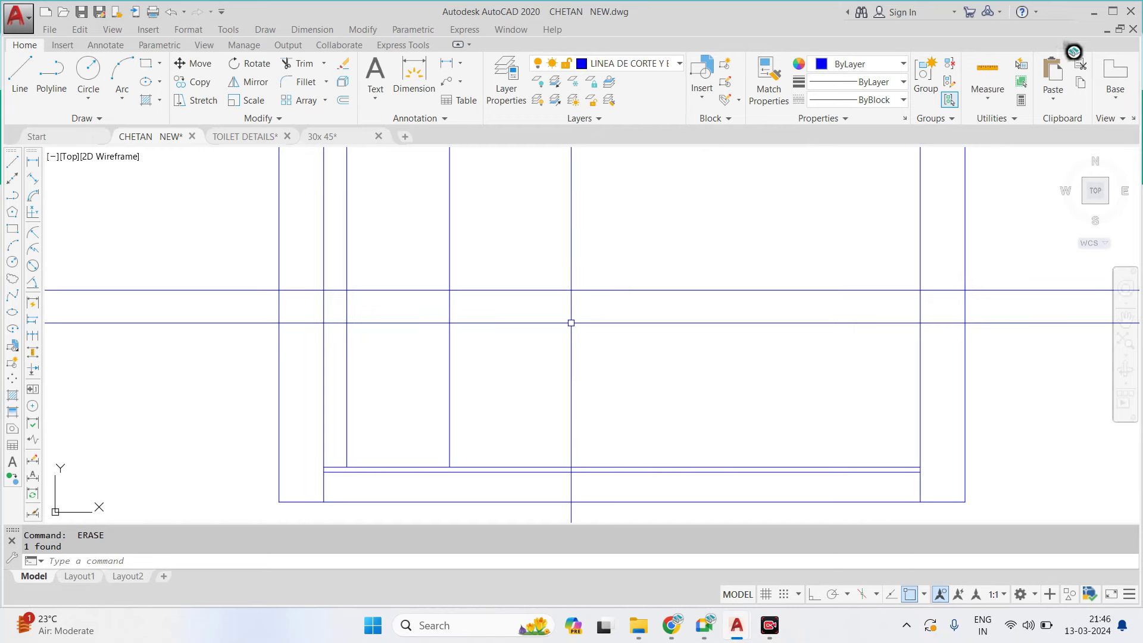
Explode the armchair block into separate editable lines
click(652, 333)
click(485, 462)
text(x)
key(Return)
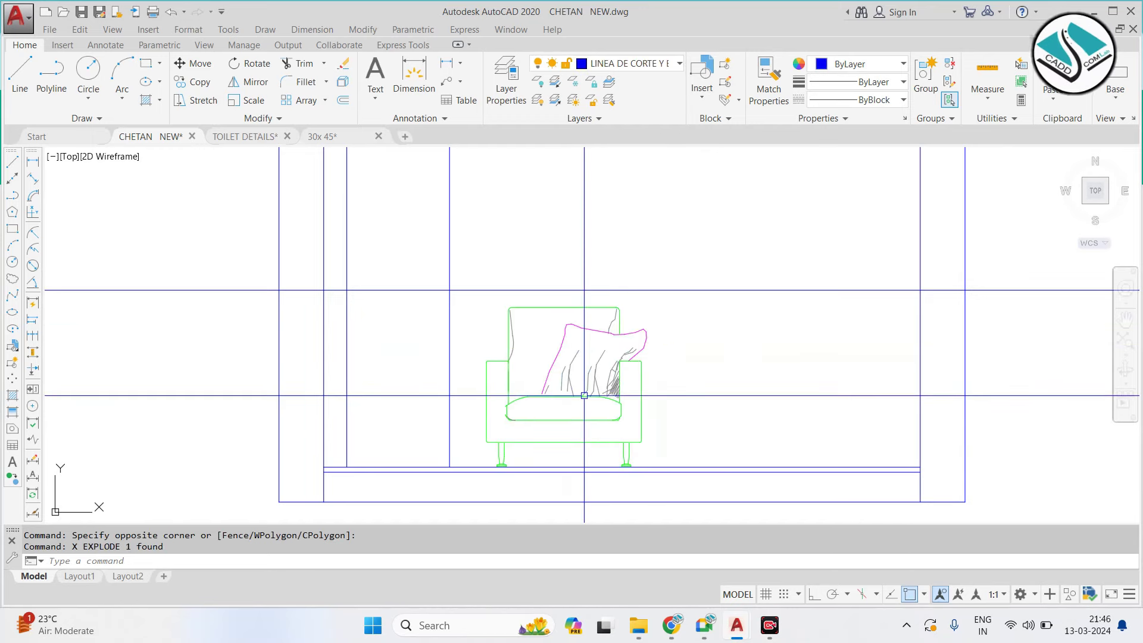
key(Escape)
scroll(537, 299, up, 4)
key(Escape)
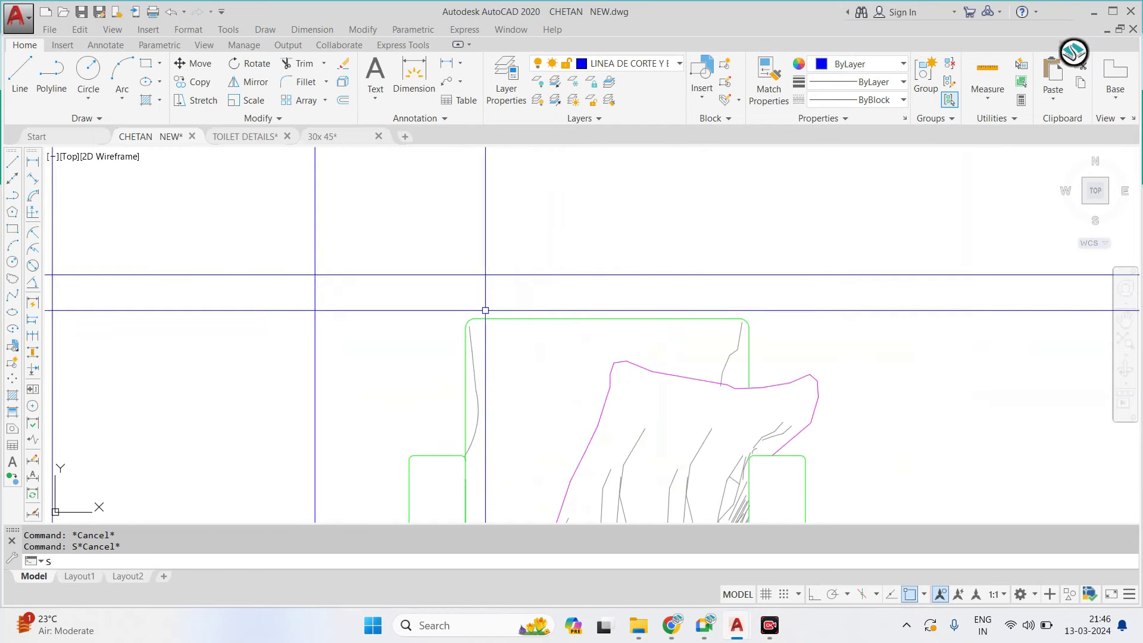
Try stretching the chair's top edge, then abandon the stretch
click(423, 293)
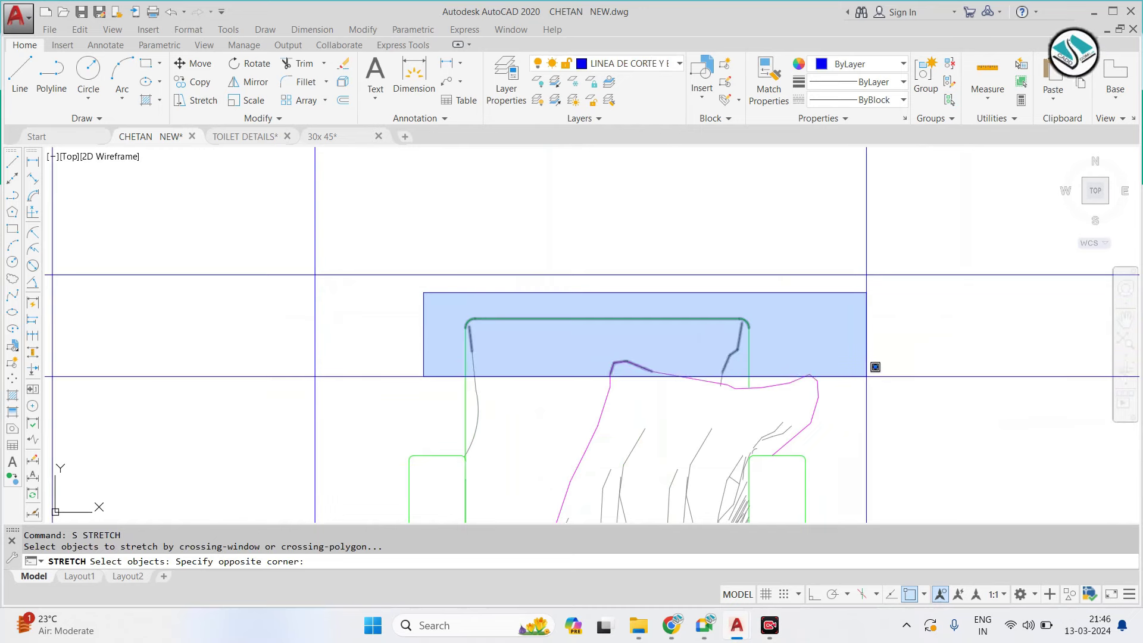
click(855, 305)
click(438, 365)
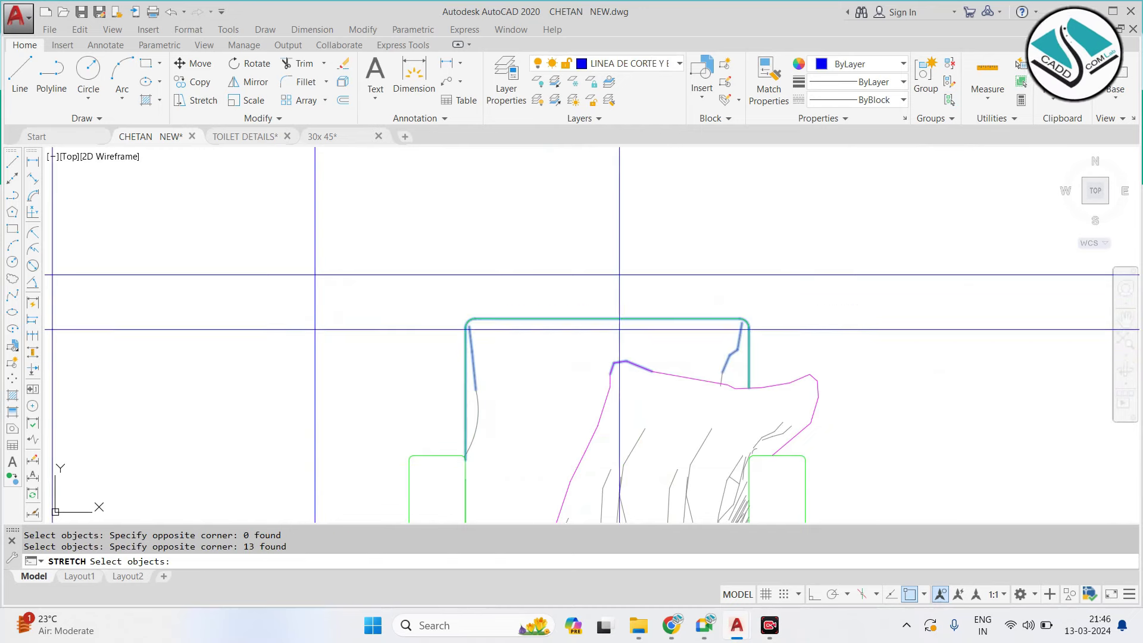
key(Return)
click(606, 319)
scroll(606, 276, down, 3)
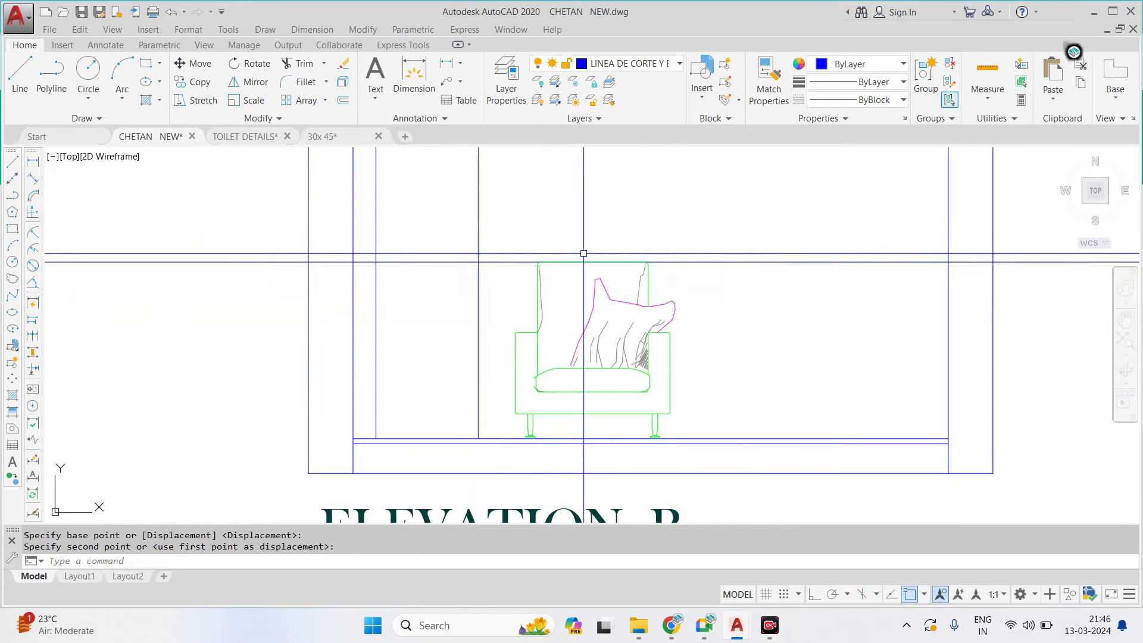
key(Escape)
Erase the leftover stray line near the chair
click(173, 258)
click(714, 288)
text(e)
key(Return)
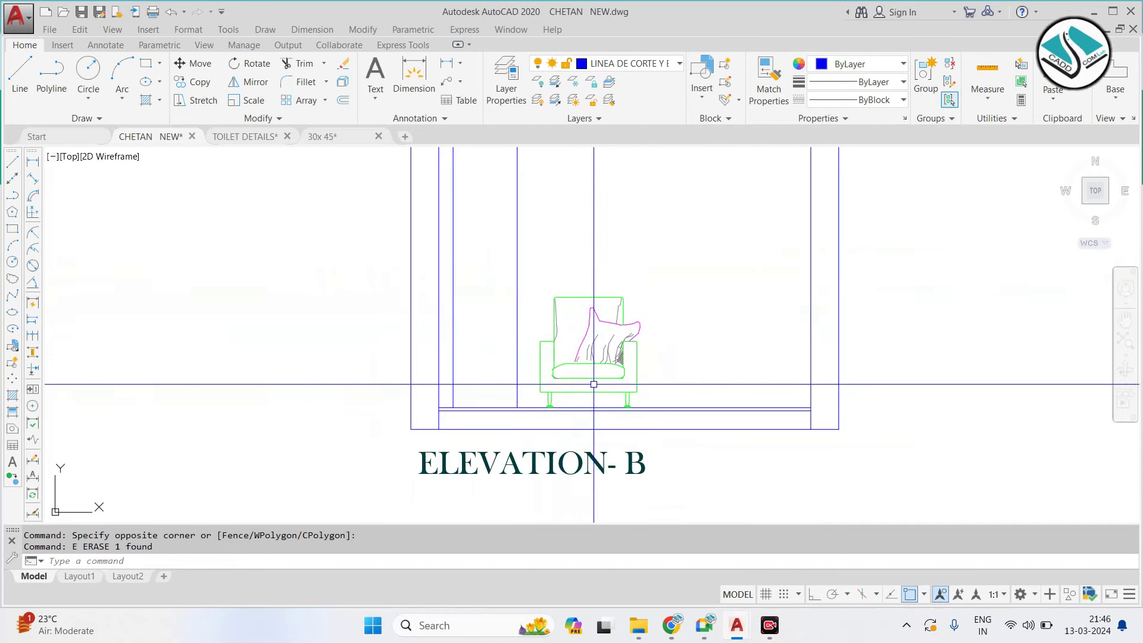
Select the nightstand and lamp in Elevation A
scroll(556, 377, down, 4)
scroll(494, 354, down, 6)
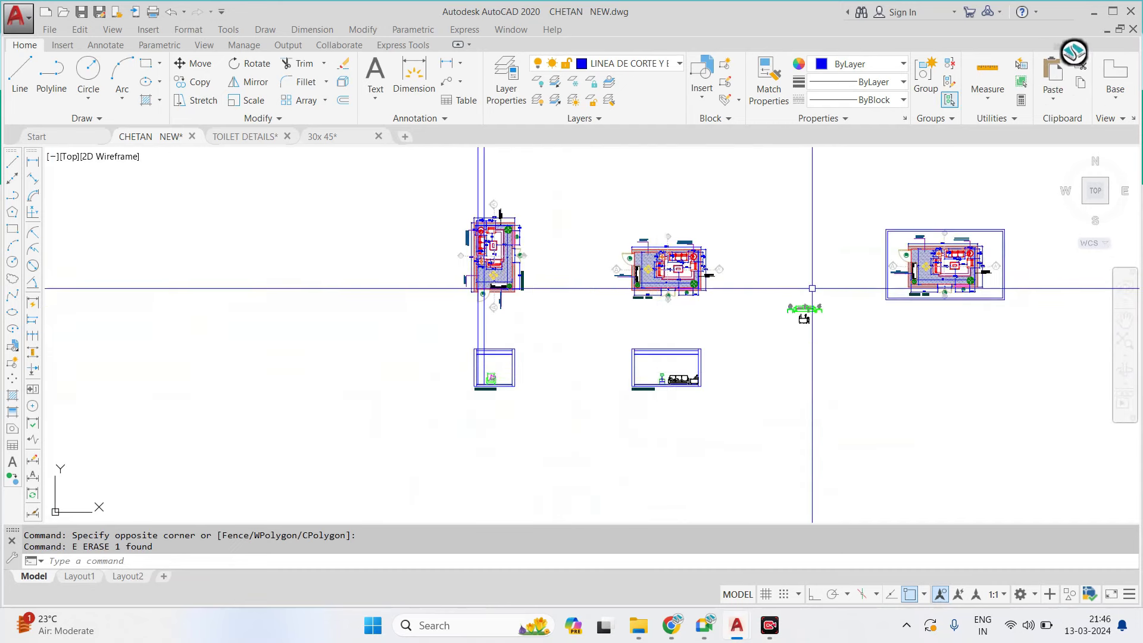
scroll(812, 288, up, 3)
scroll(747, 387, up, 3)
scroll(672, 314, up, 2)
scroll(672, 314, down, 5)
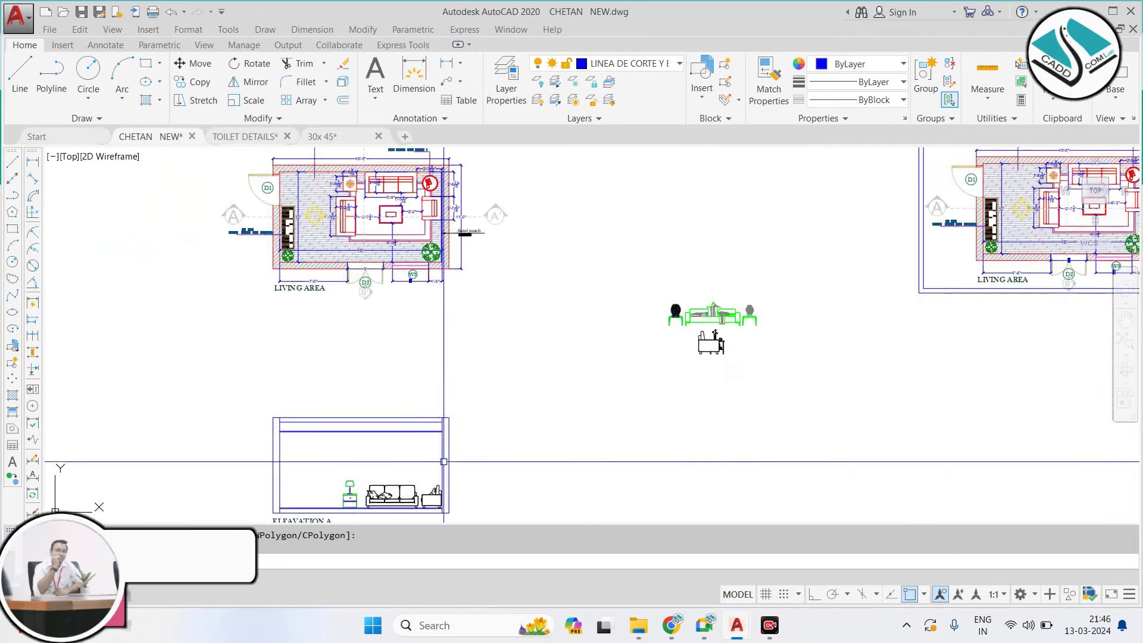
scroll(443, 461, up, 4)
scroll(536, 337, up, 2)
scroll(541, 377, down, 3)
scroll(564, 350, up, 2)
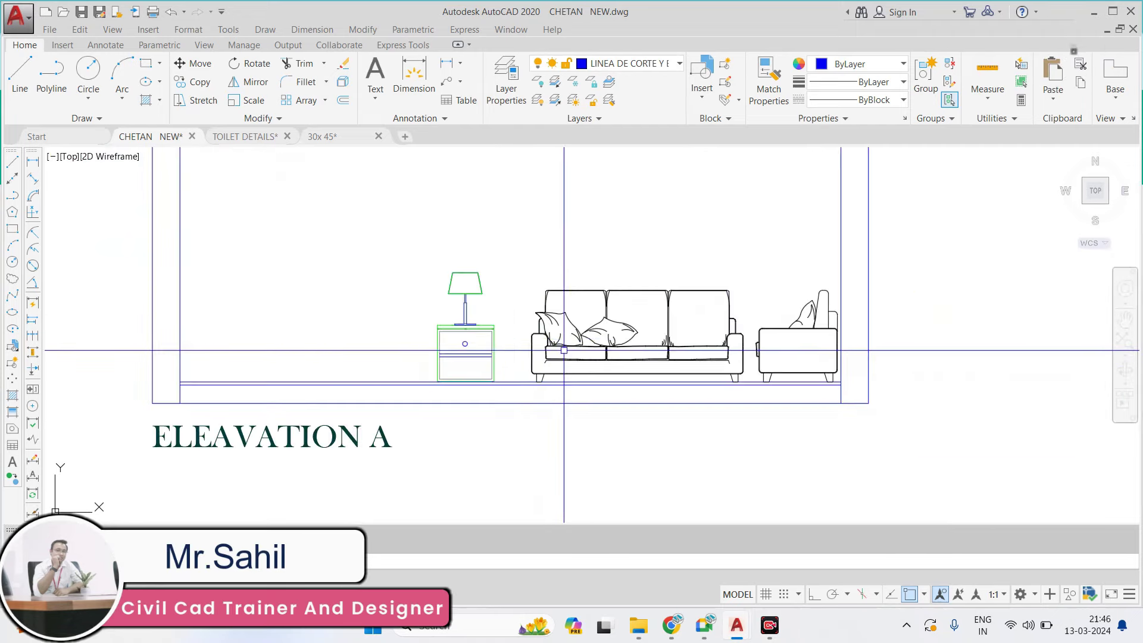
scroll(509, 324, up, 2)
scroll(511, 316, up, 4)
scroll(476, 244, down, 4)
click(566, 175)
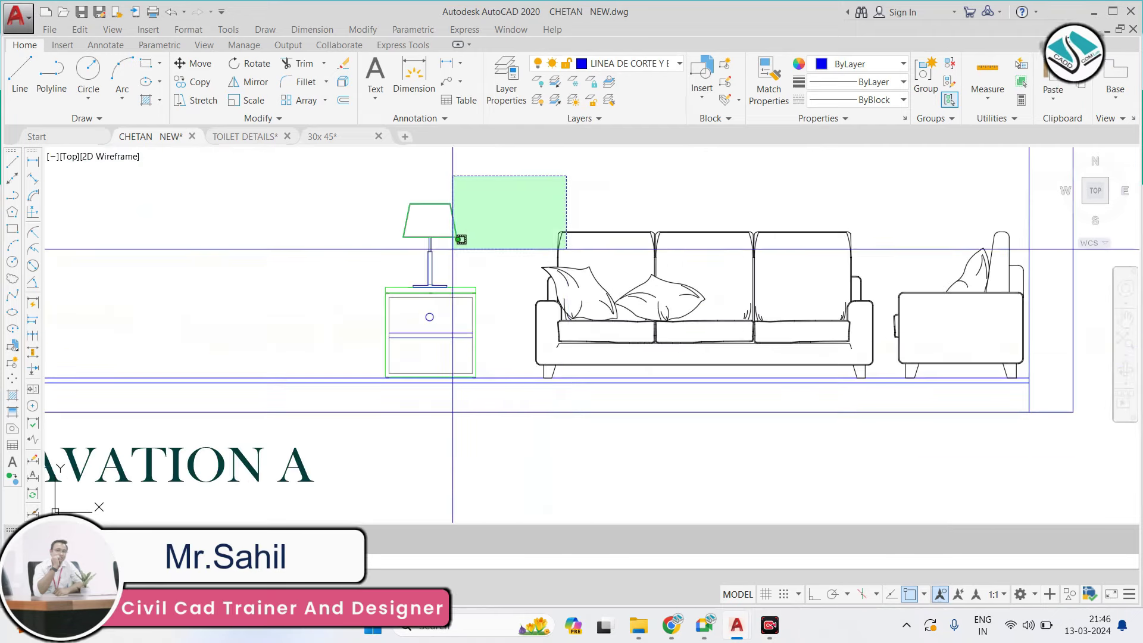
key(Escape)
click(510, 178)
click(356, 381)
click(355, 176)
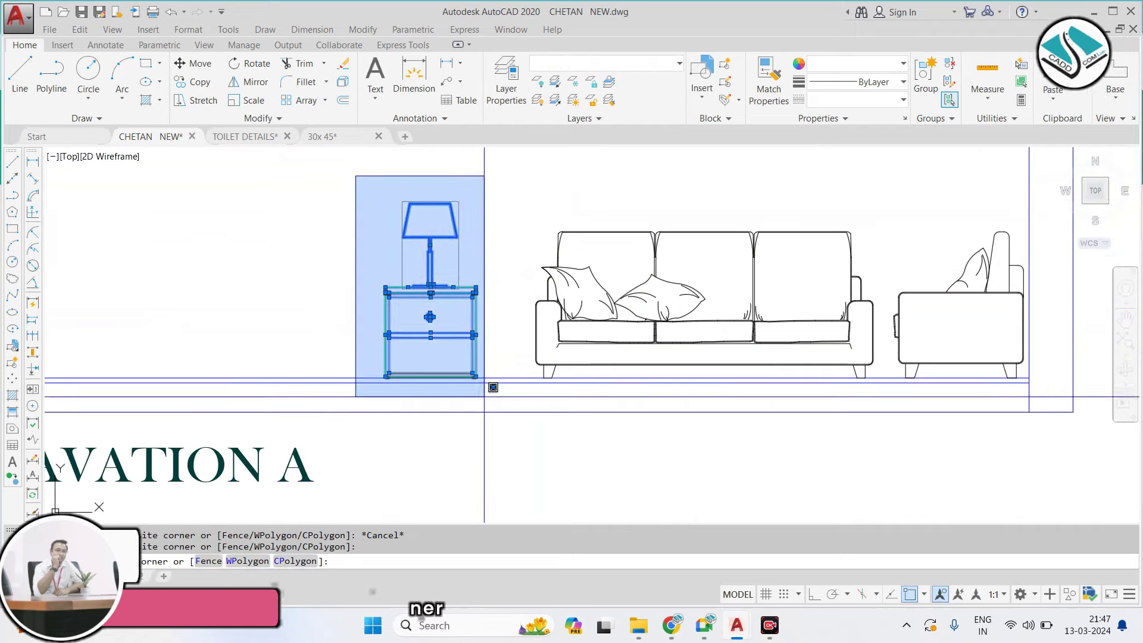
click(484, 396)
text(CO)
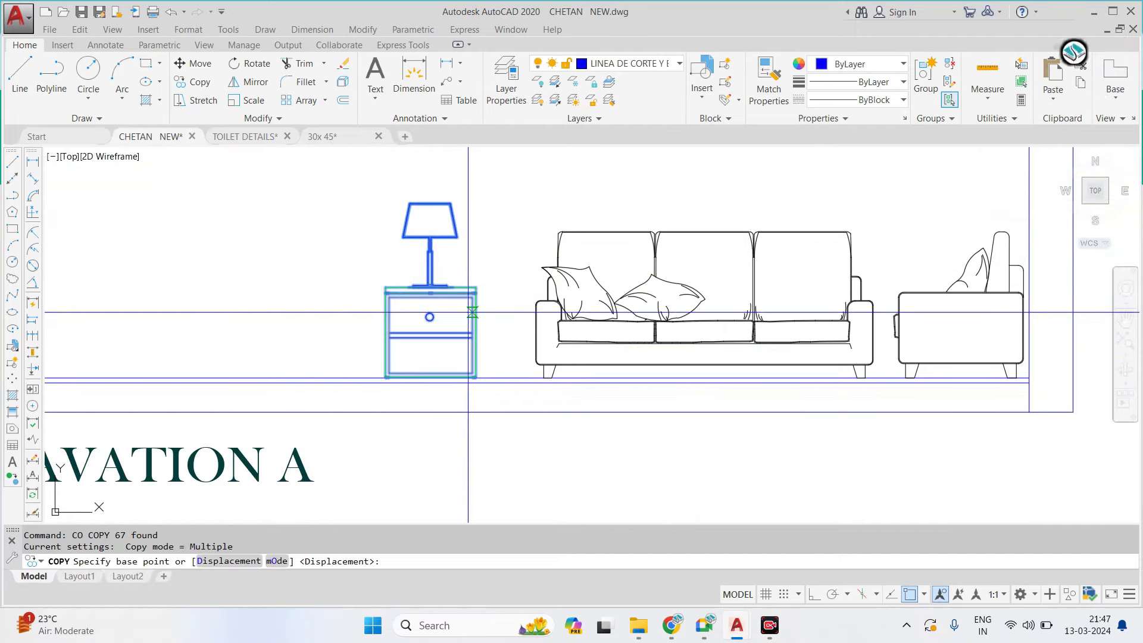
Copy the nightstand and lamp onto Elevation B's floor line, left of the armchair
click(385, 376)
scroll(424, 345, down, 5)
scroll(402, 374, up, 2)
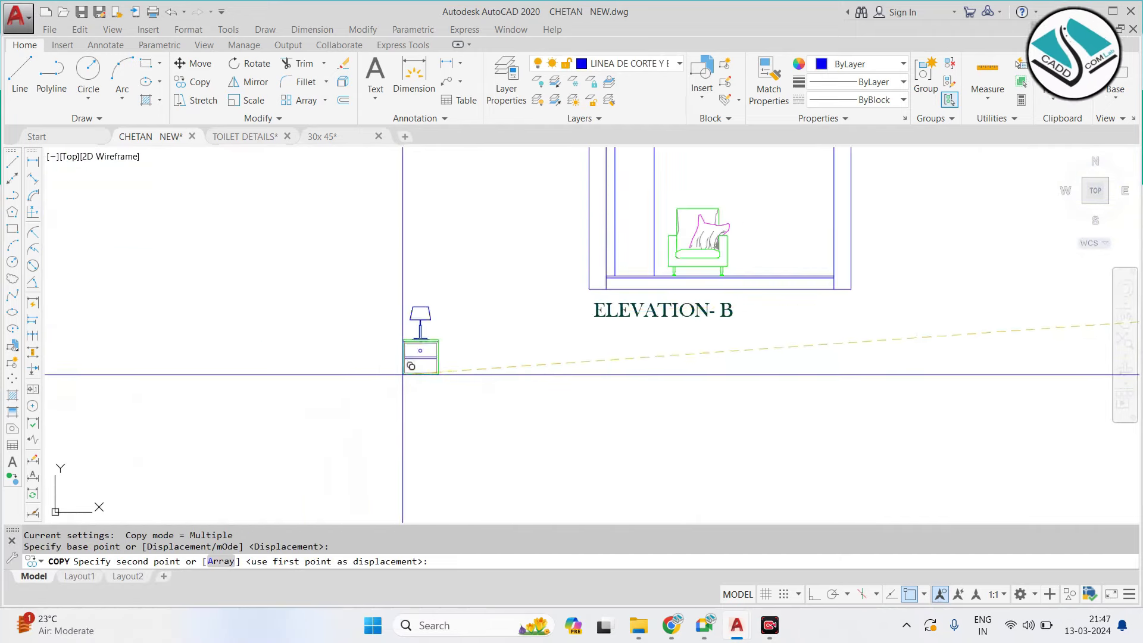
scroll(660, 285, up, 4)
scroll(660, 286, up, 4)
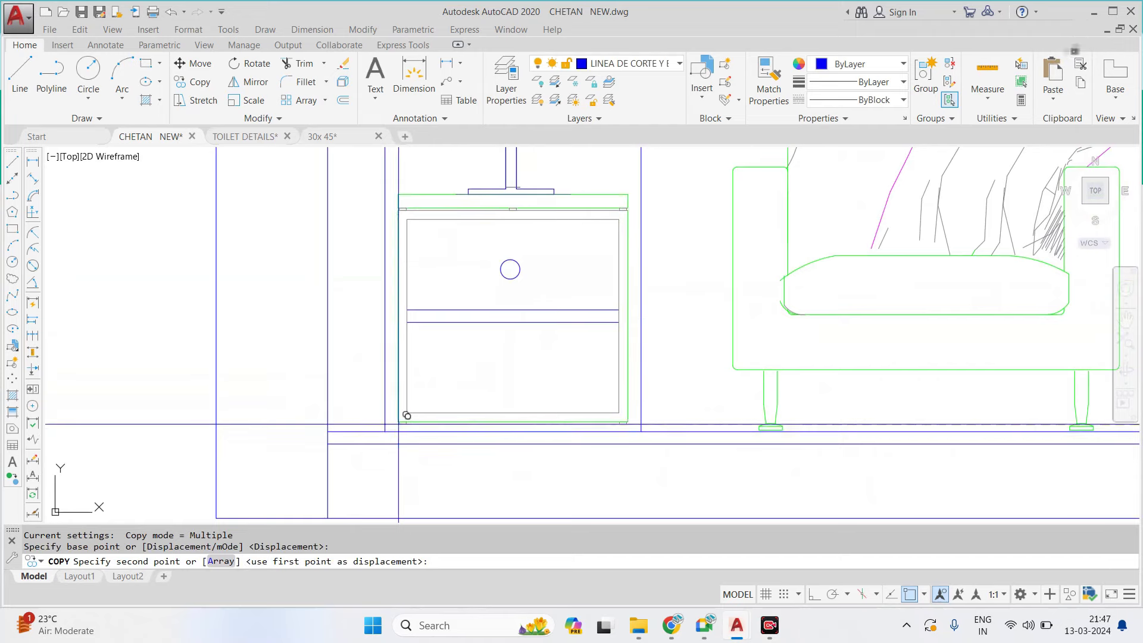
click(404, 420)
scroll(404, 420, down, 3)
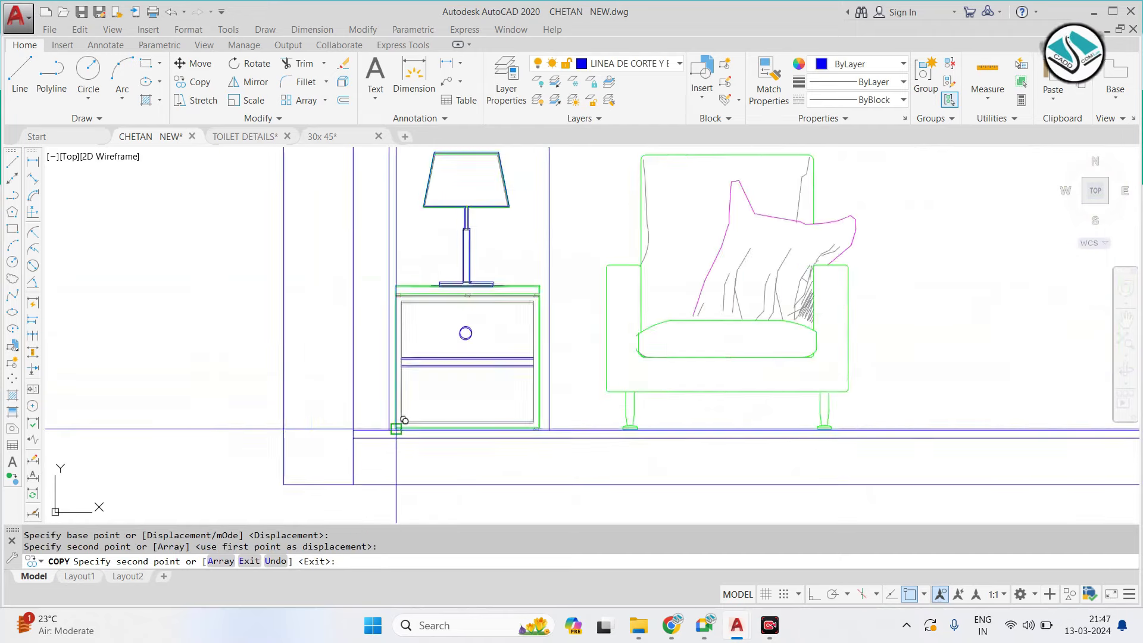
scroll(416, 321, up, 3)
key(Escape)
click(536, 276)
scroll(318, 348, up, 2)
click(318, 349)
text(e)
key(Return)
key(Escape)
scroll(402, 288, down, 6)
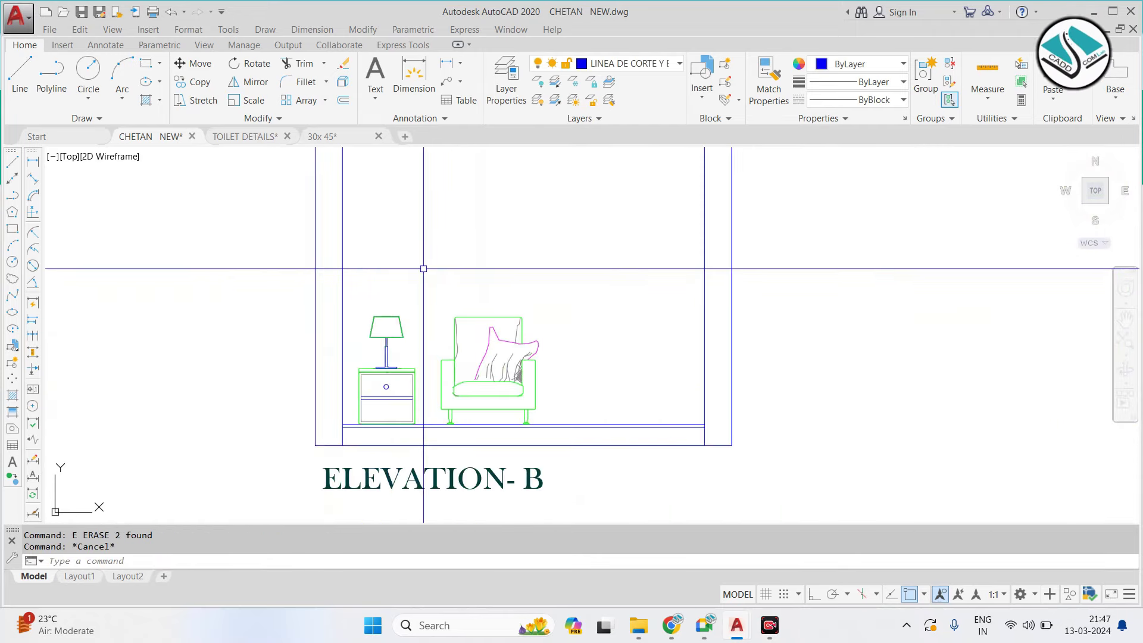
scroll(375, 324, down, 10)
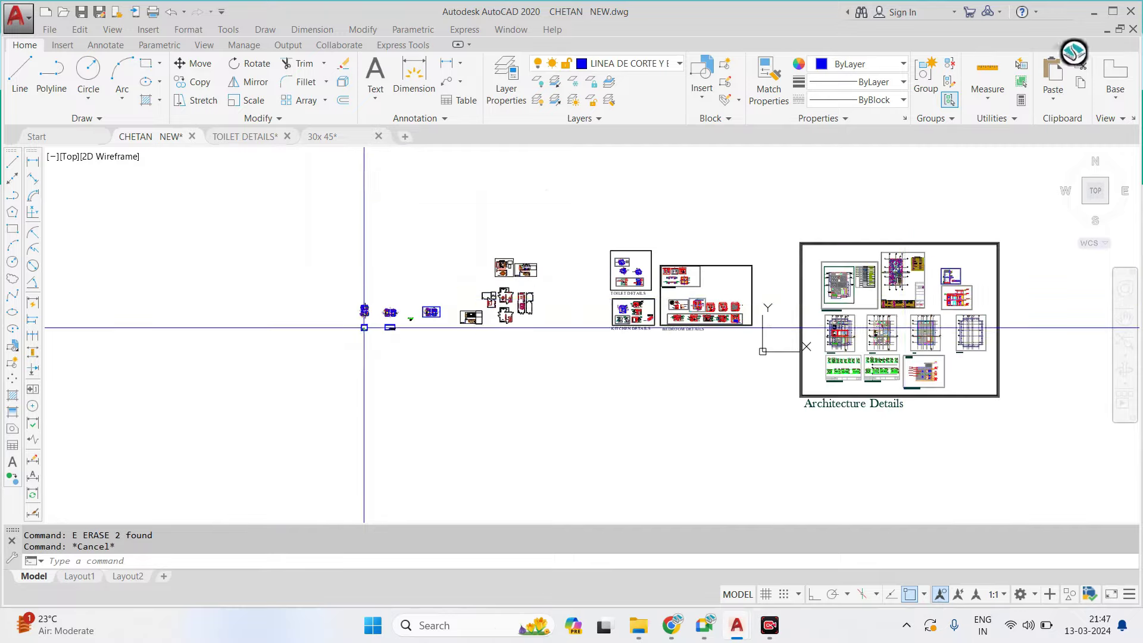
scroll(582, 311, up, 4)
scroll(764, 288, up, 5)
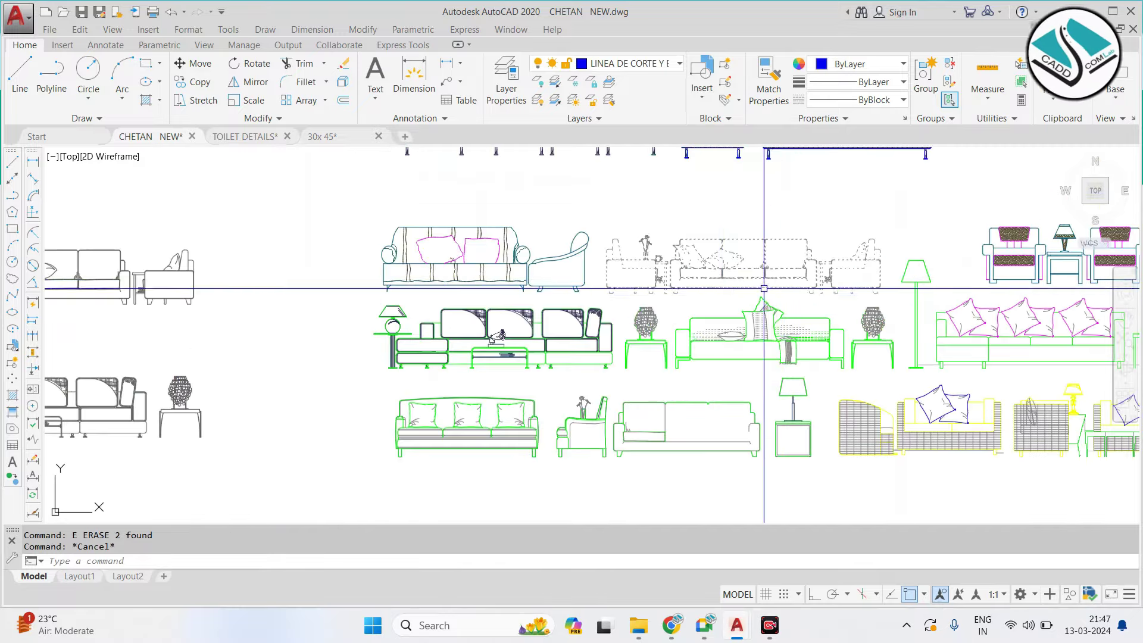
scroll(720, 325, down, 3)
scroll(654, 357, up, 3)
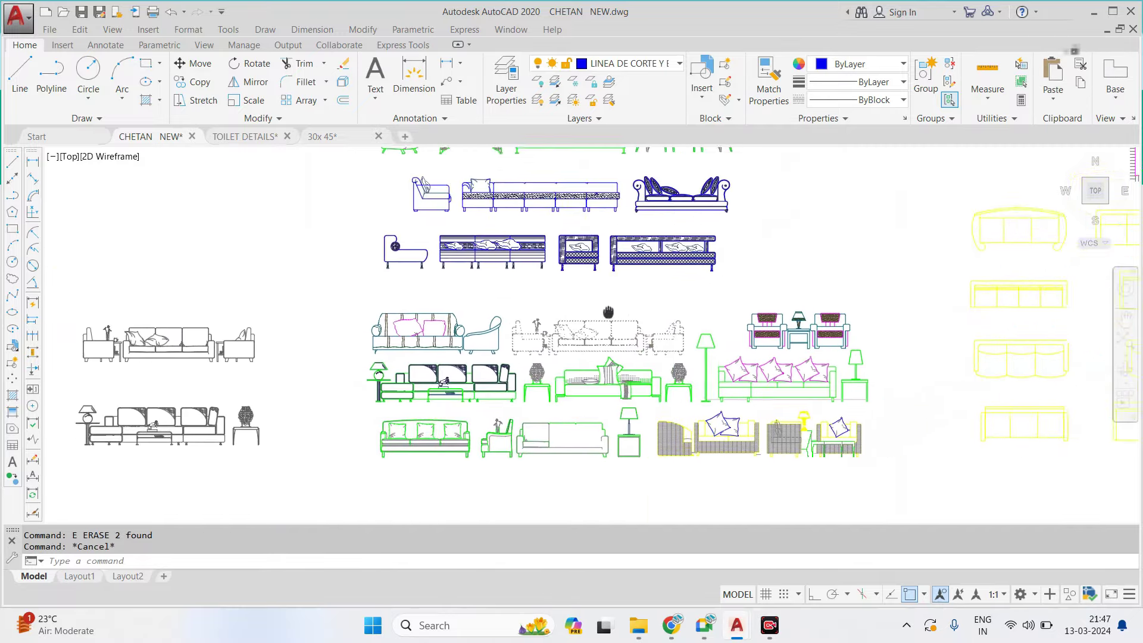
middle_drag(654, 452, 616, 503)
scroll(434, 438, down, 3)
scroll(469, 323, up, 3)
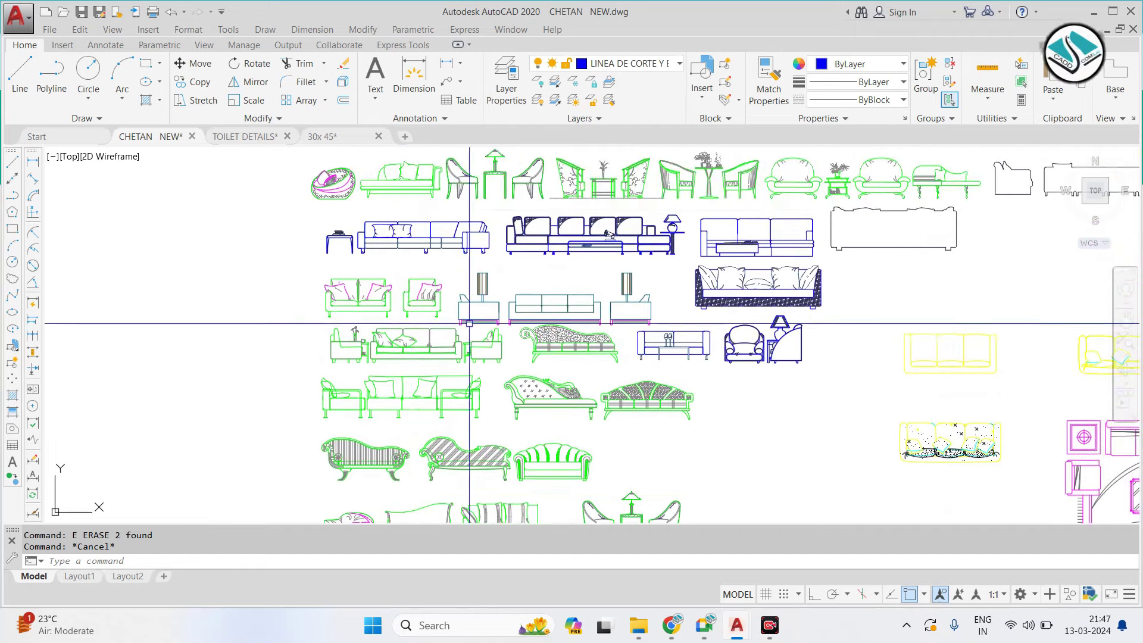
scroll(499, 284, down, 3)
scroll(357, 214, up, 3)
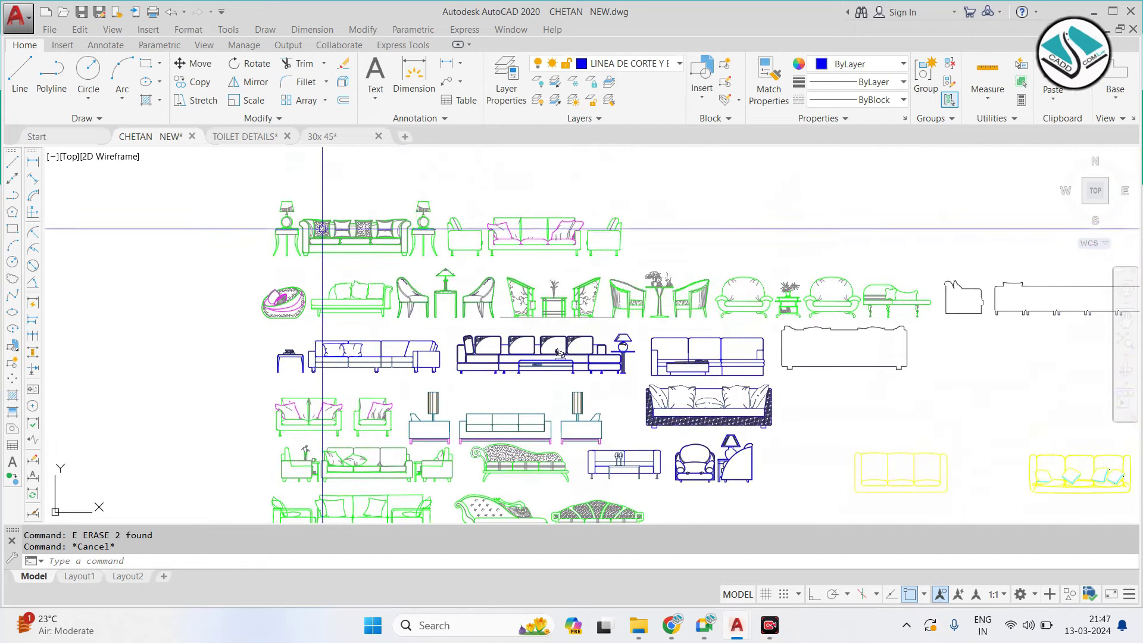
scroll(689, 248, up, 3)
scroll(768, 284, up, 3)
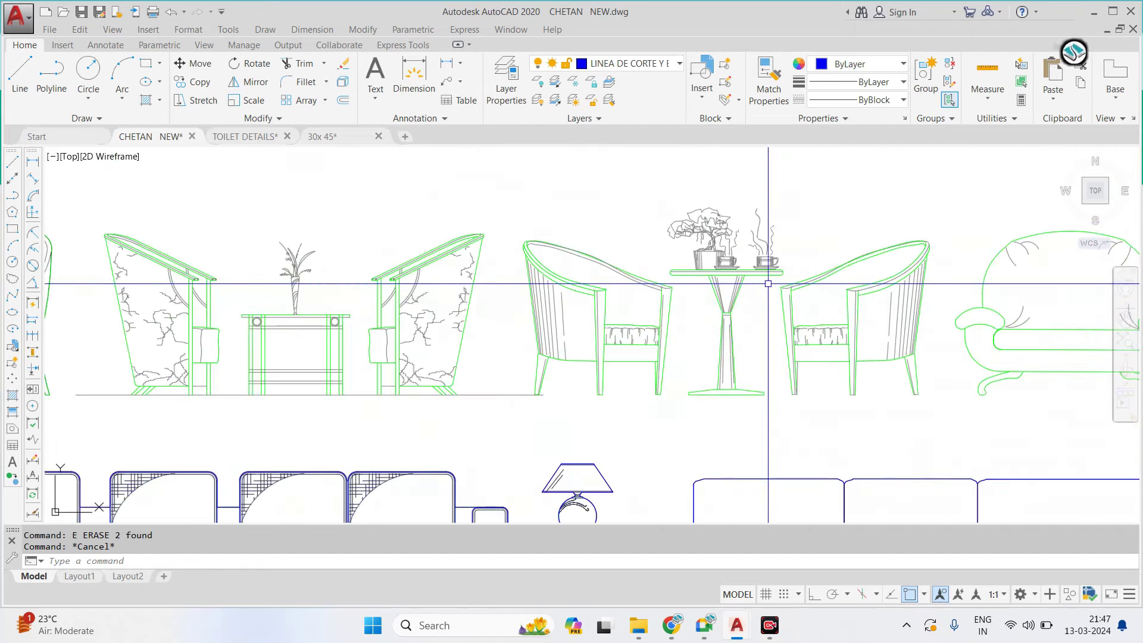
scroll(658, 263, down, 3)
scroll(774, 357, down, 2)
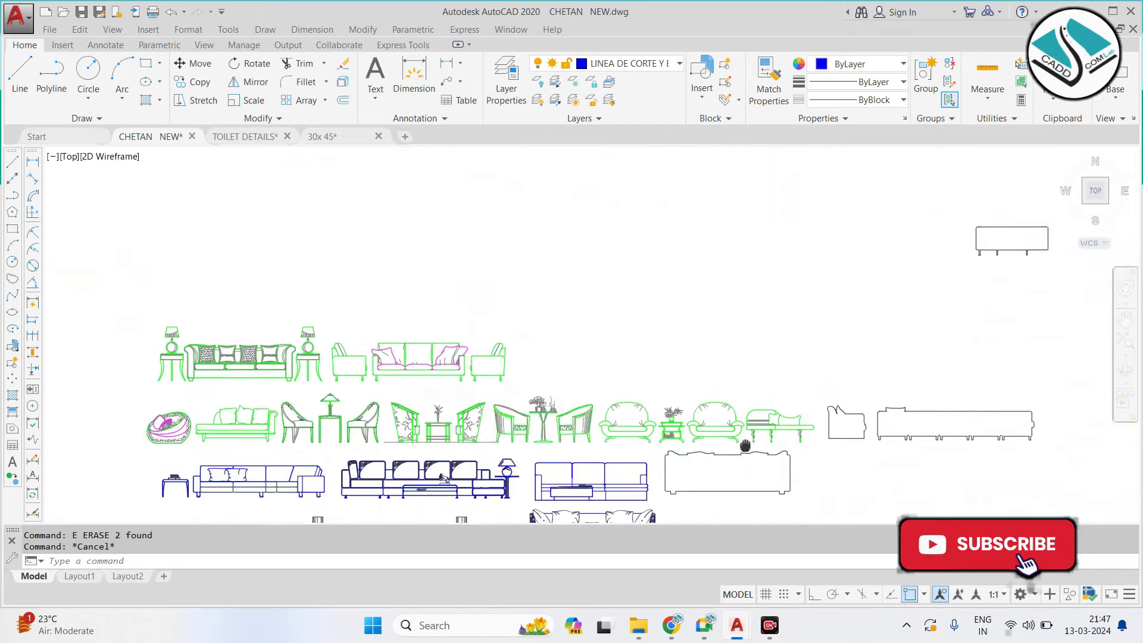
scroll(822, 420, down, 2)
scroll(821, 420, down, 2)
middle_drag(536, 357, 712, 291)
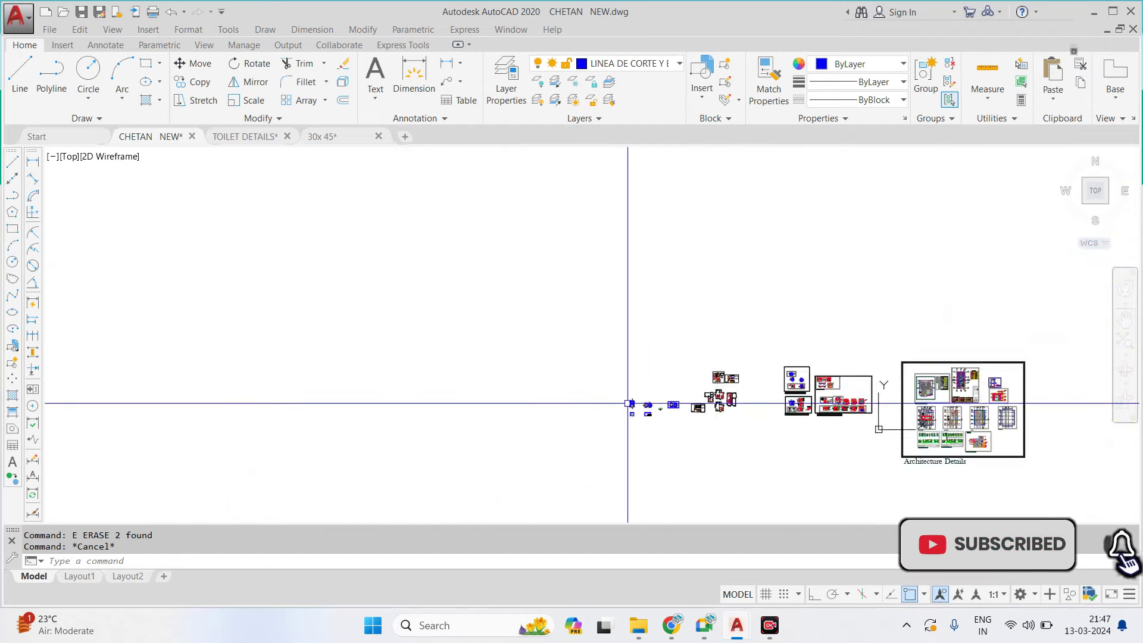
scroll(823, 300, down, 2)
scroll(881, 294, up, 3)
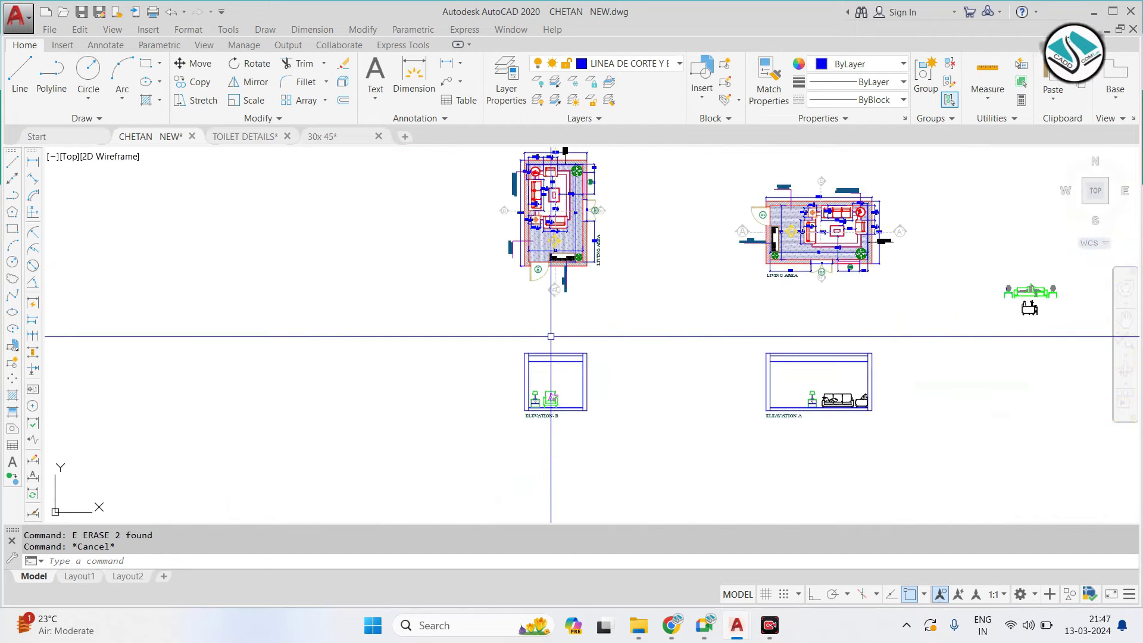
scroll(560, 364, up, 2)
scroll(549, 377, down, 2)
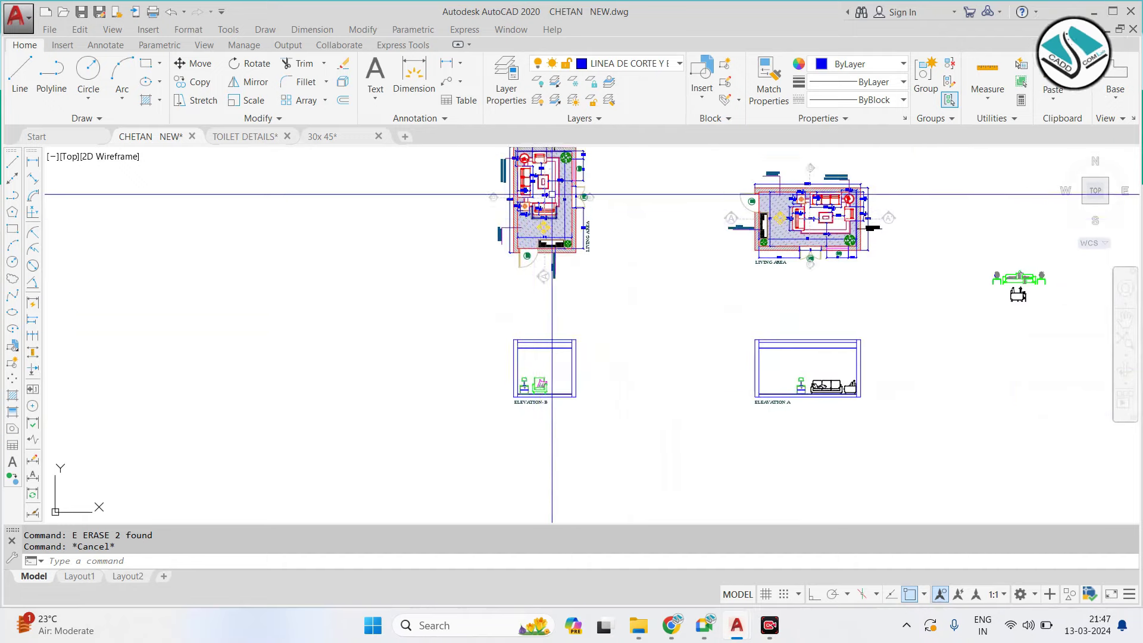
scroll(565, 196, up, 3)
scroll(545, 202, up, 3)
scroll(533, 242, down, 2)
scroll(528, 296, up, 2)
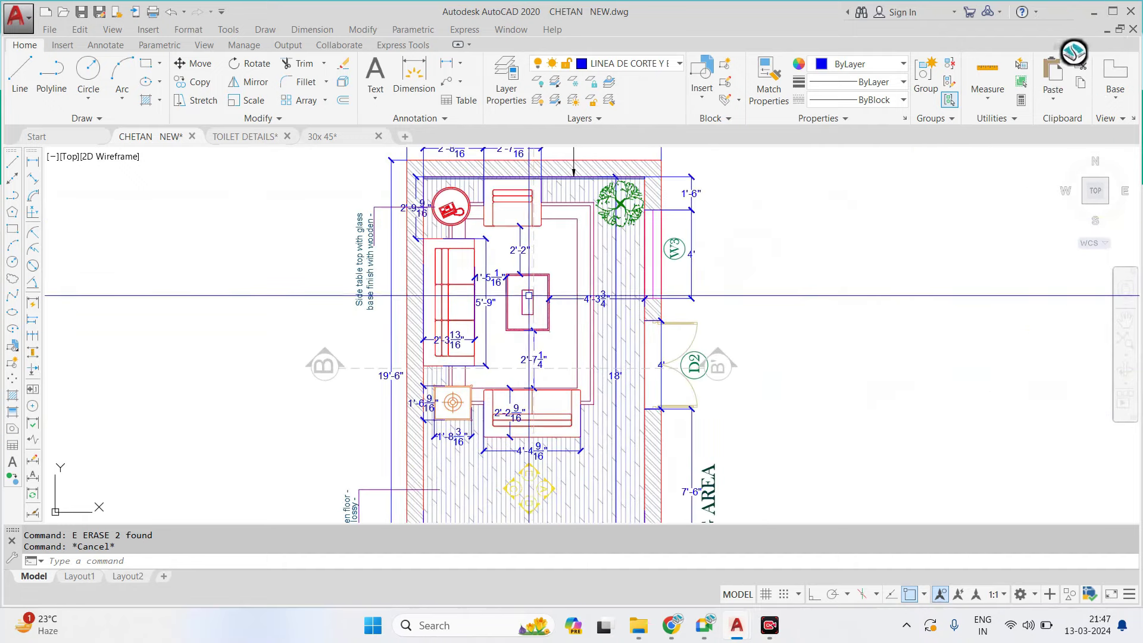
scroll(571, 274, down, 2)
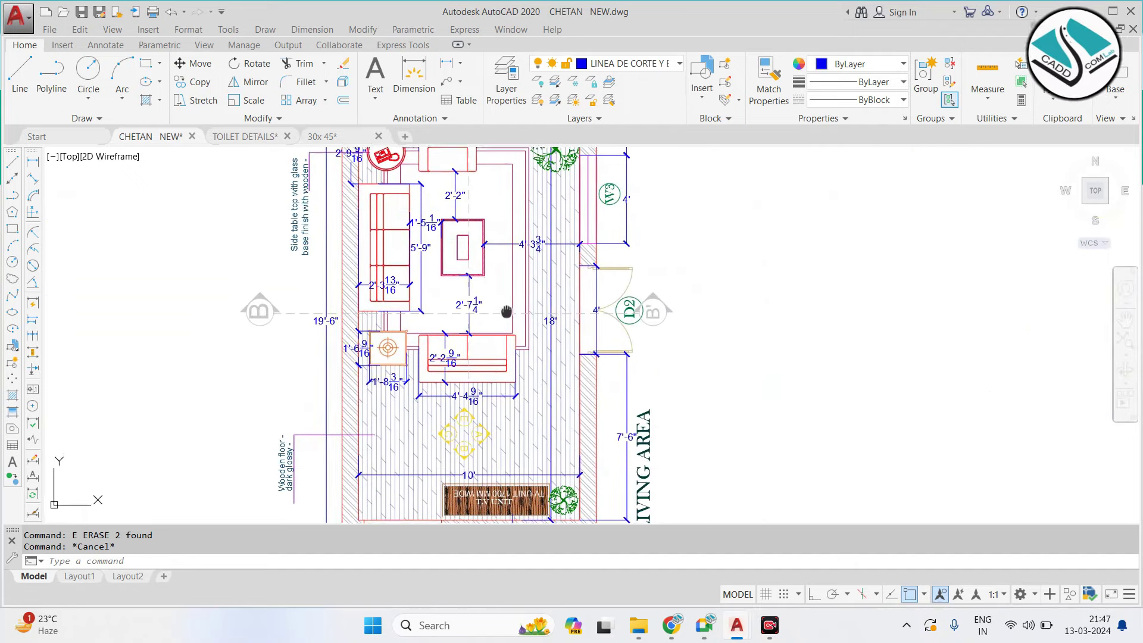
scroll(510, 337, up, 2)
scroll(511, 338, up, 1)
scroll(499, 347, down, 1)
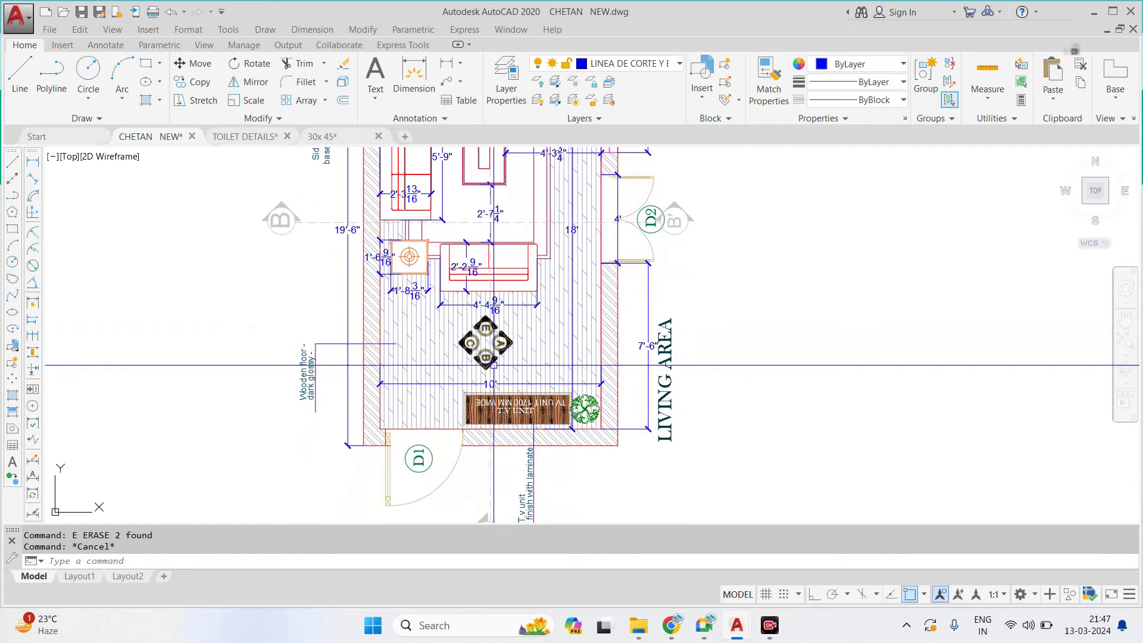
scroll(493, 365, up, 2)
scroll(491, 358, down, 2)
scroll(489, 352, up, 4)
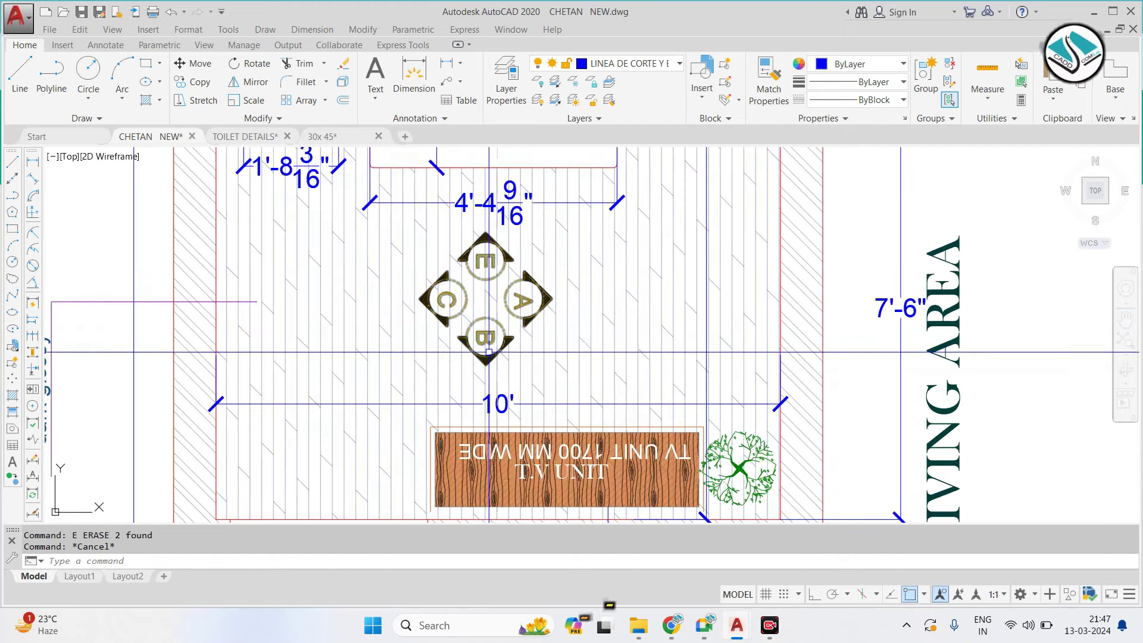
scroll(489, 352, down, 2)
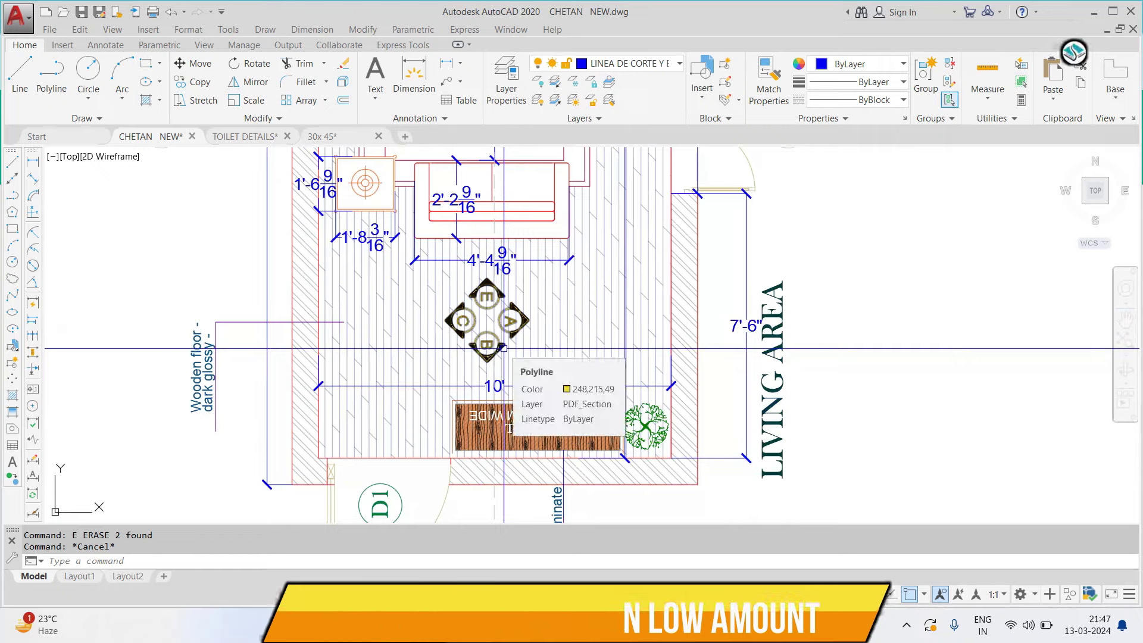
scroll(503, 348, down, 1)
scroll(539, 304, down, 3)
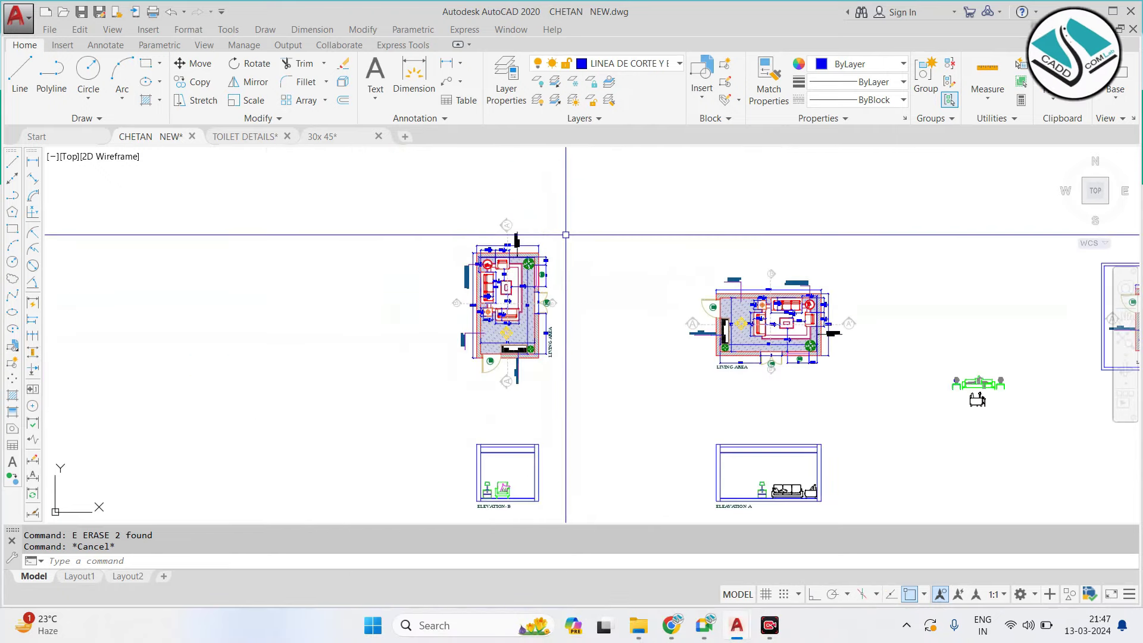
scroll(539, 238, up, 1)
scroll(571, 256, up, 1)
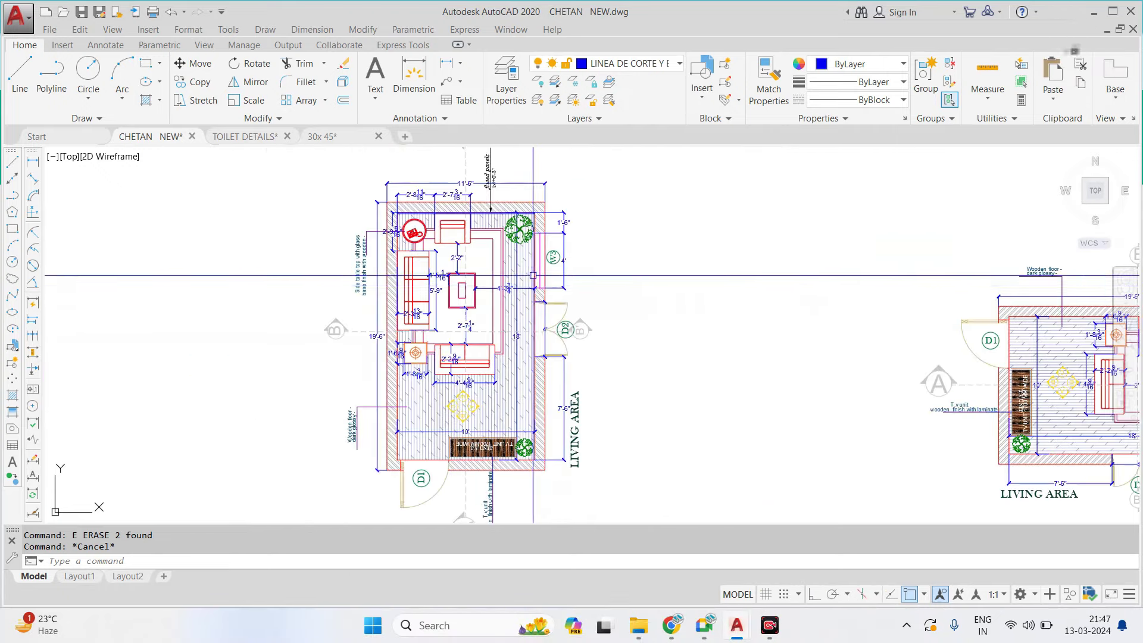
scroll(608, 181, down, 2)
Copy the left living-area plan further to the left
click(587, 183)
click(404, 391)
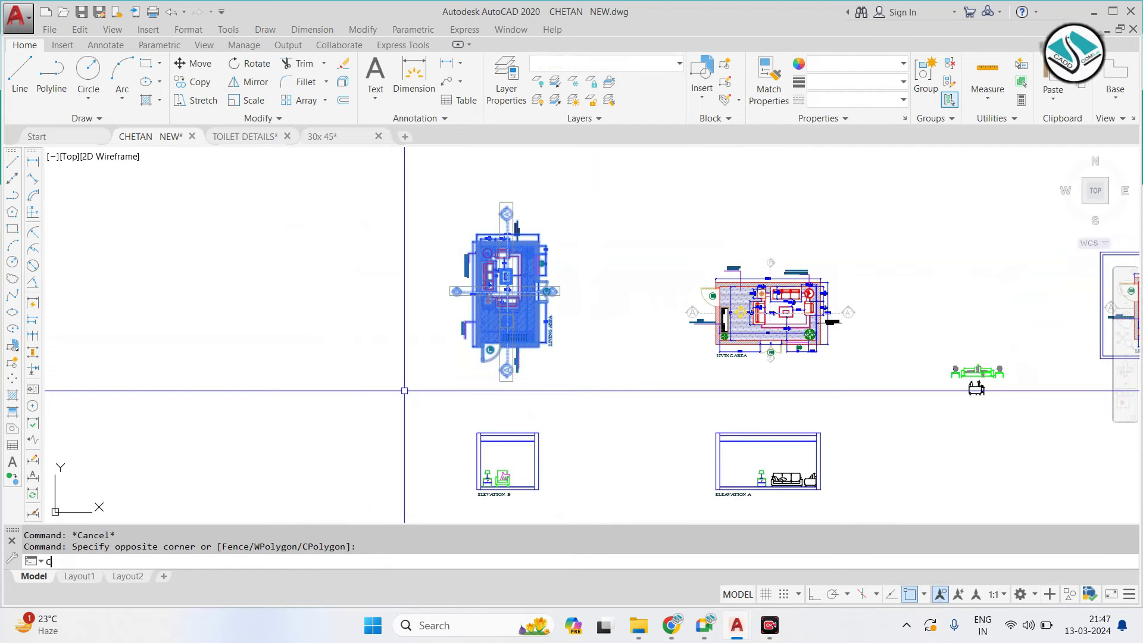
click(404, 391)
click(159, 381)
key(Escape)
middle_drag(161, 384, 273, 450)
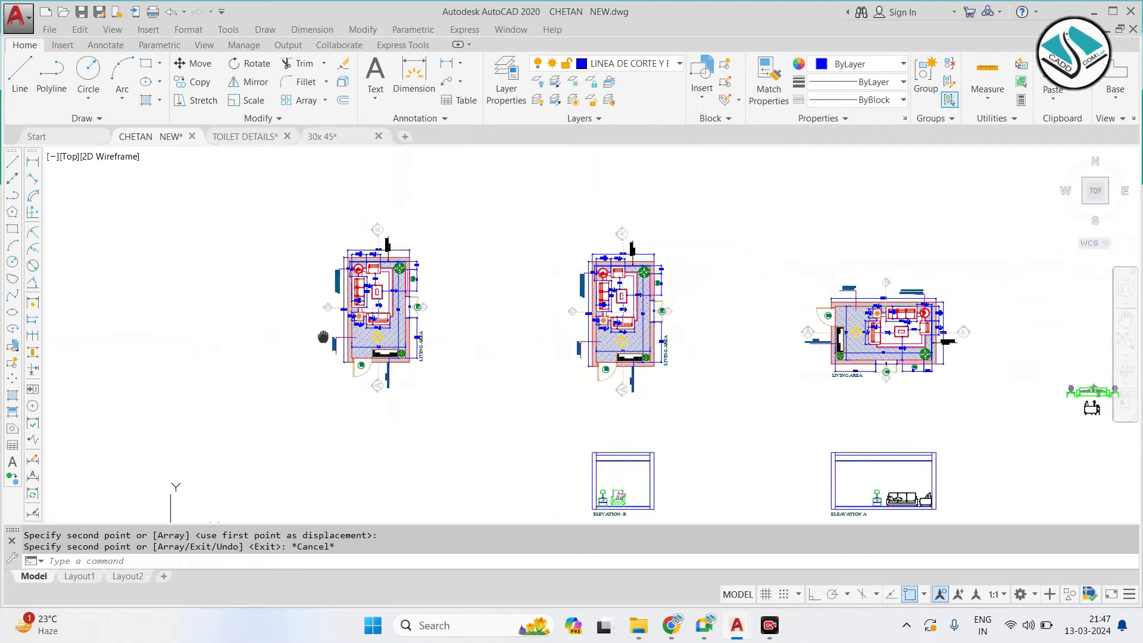
Rotate the copied plan 180° with Ortho on so the TV-unit wall is on top
click(499, 191)
click(262, 458)
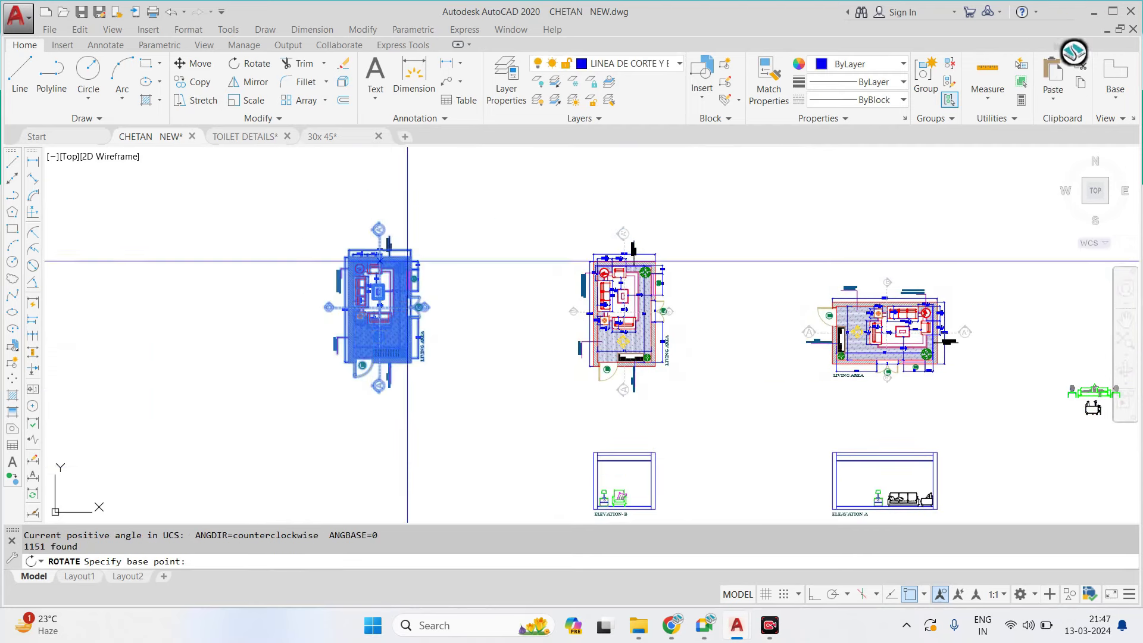
click(419, 307)
click(815, 595)
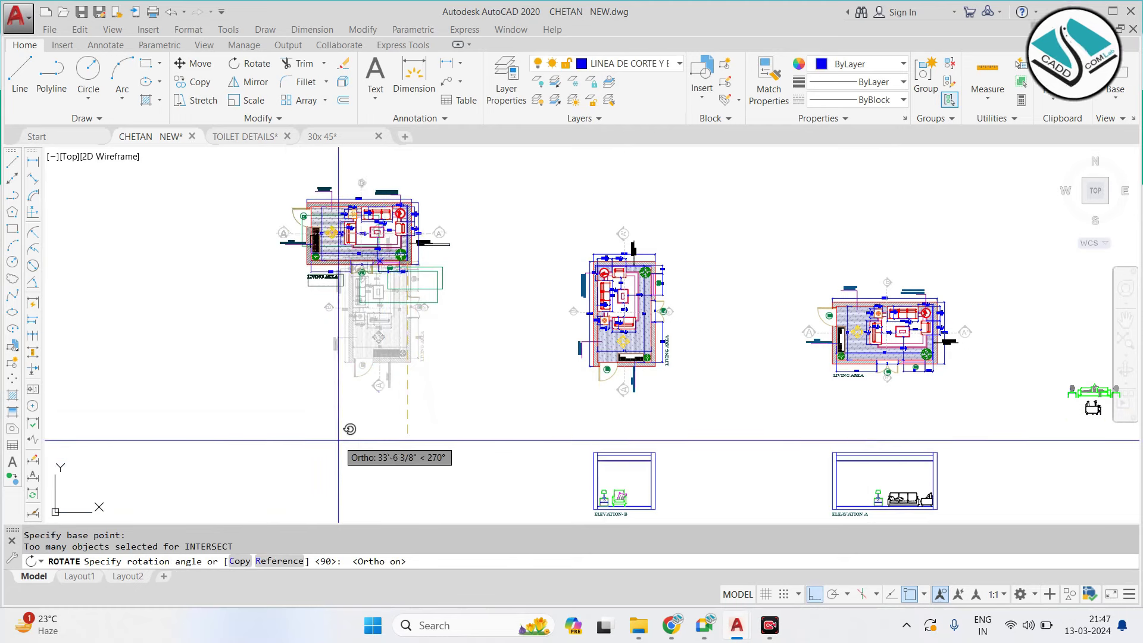
click(221, 321)
scroll(442, 189, up, 2)
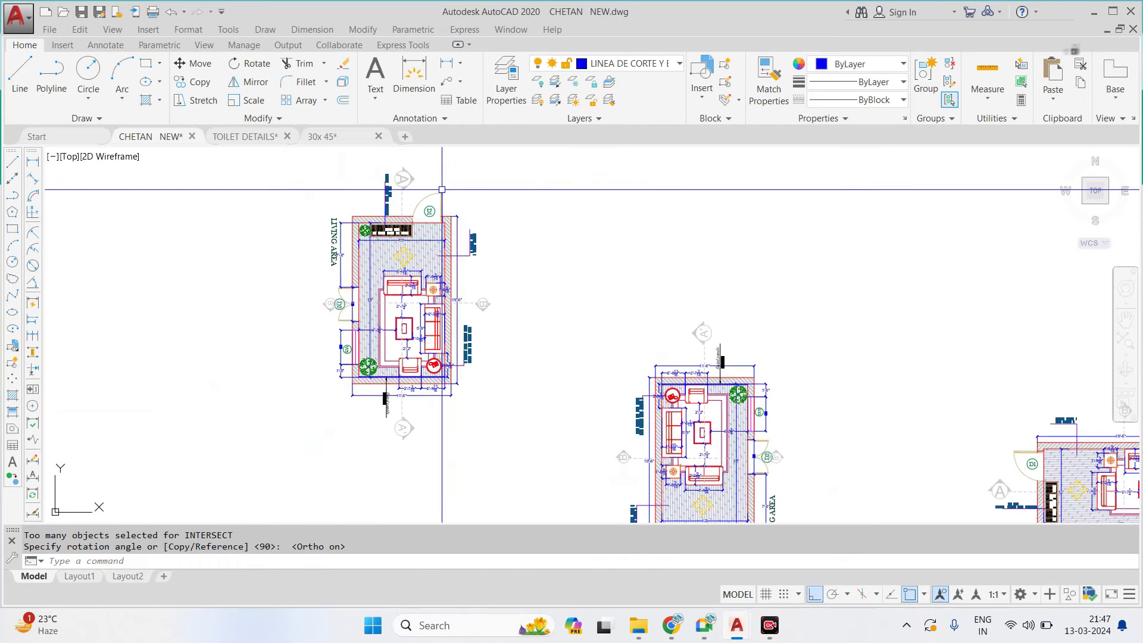
scroll(364, 209, up, 8)
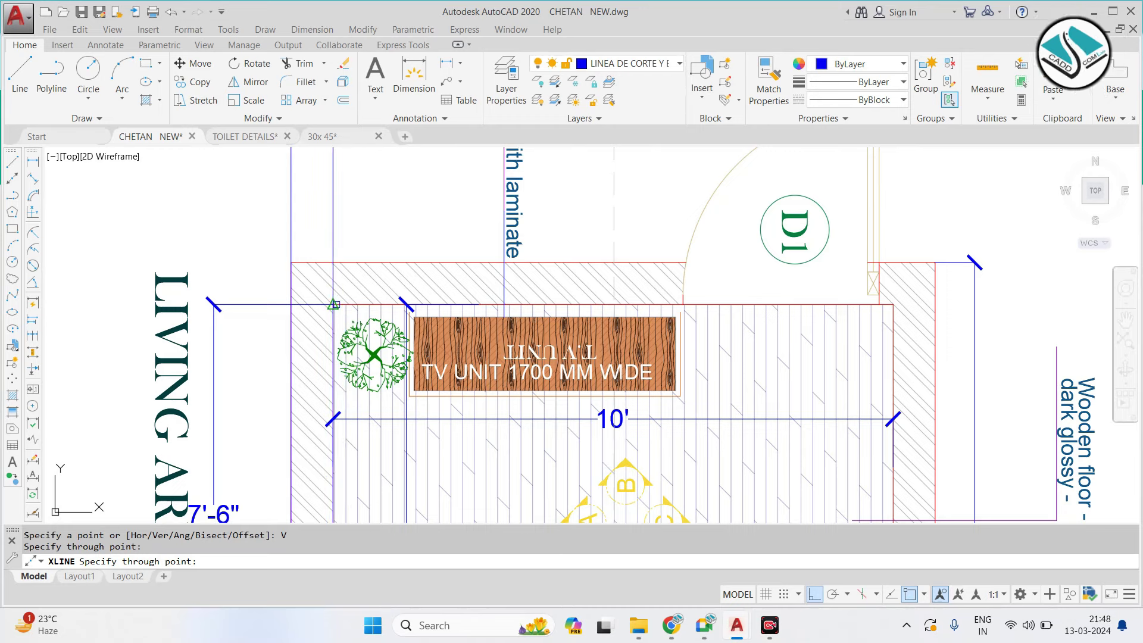
Finish the vertical and horizontal construction lines from the TV unit corner
click(334, 305)
middle_drag(620, 305, 420, 305)
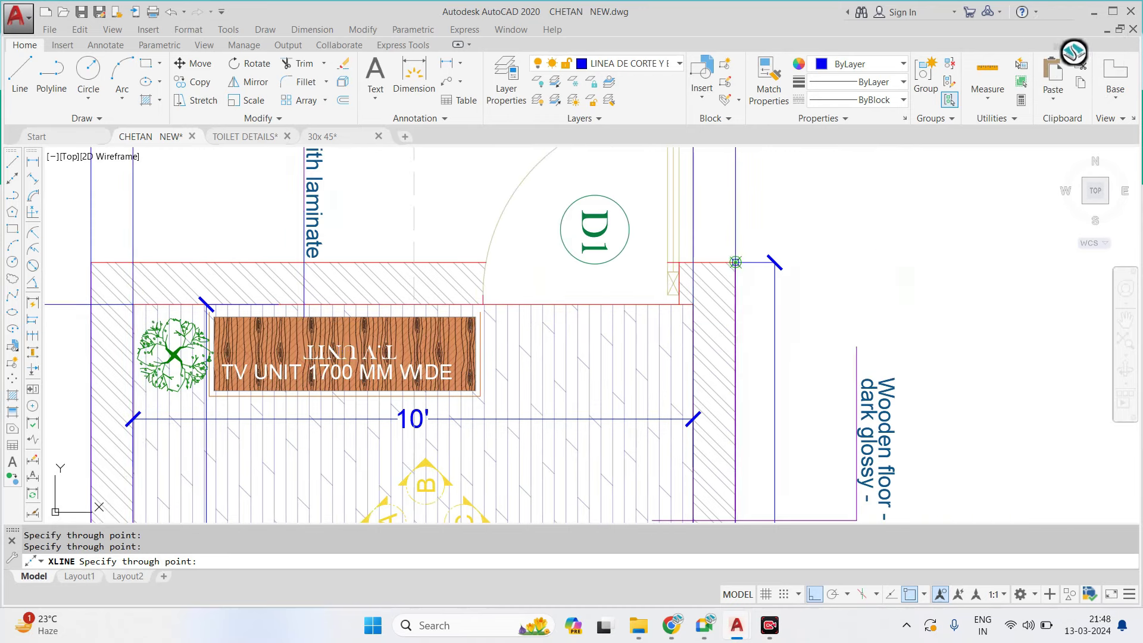
key(Escape)
scroll(667, 294, down, 5)
scroll(486, 228, down, 2)
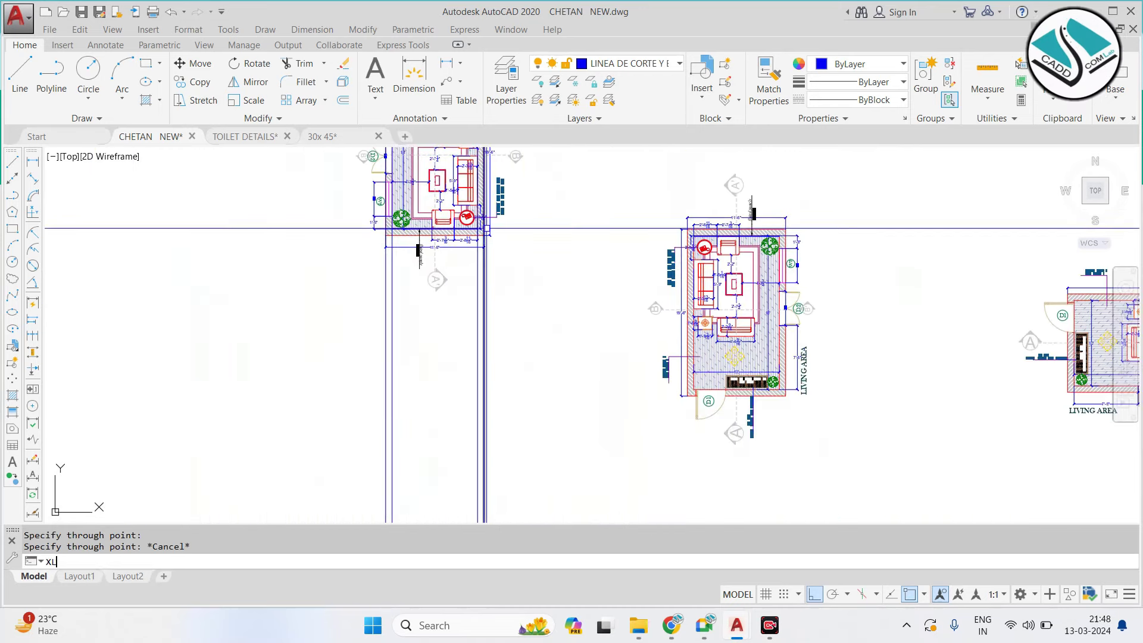
key(Return)
scroll(632, 403, down, 2)
scroll(637, 375, up, 7)
scroll(621, 378, up, 4)
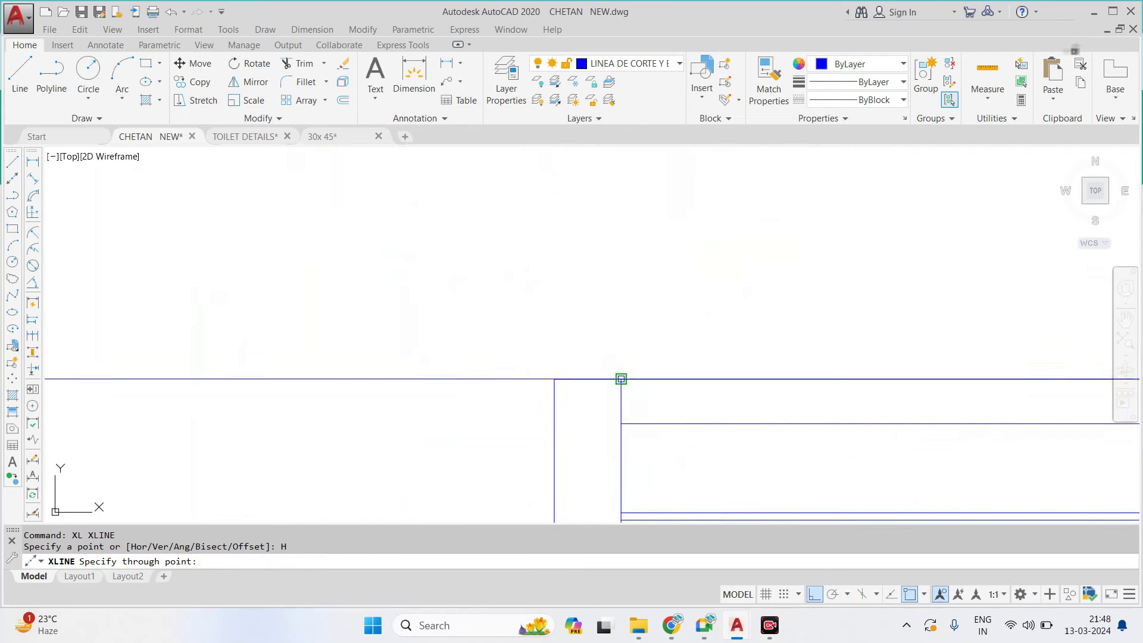
middle_drag(617, 446, 605, 325)
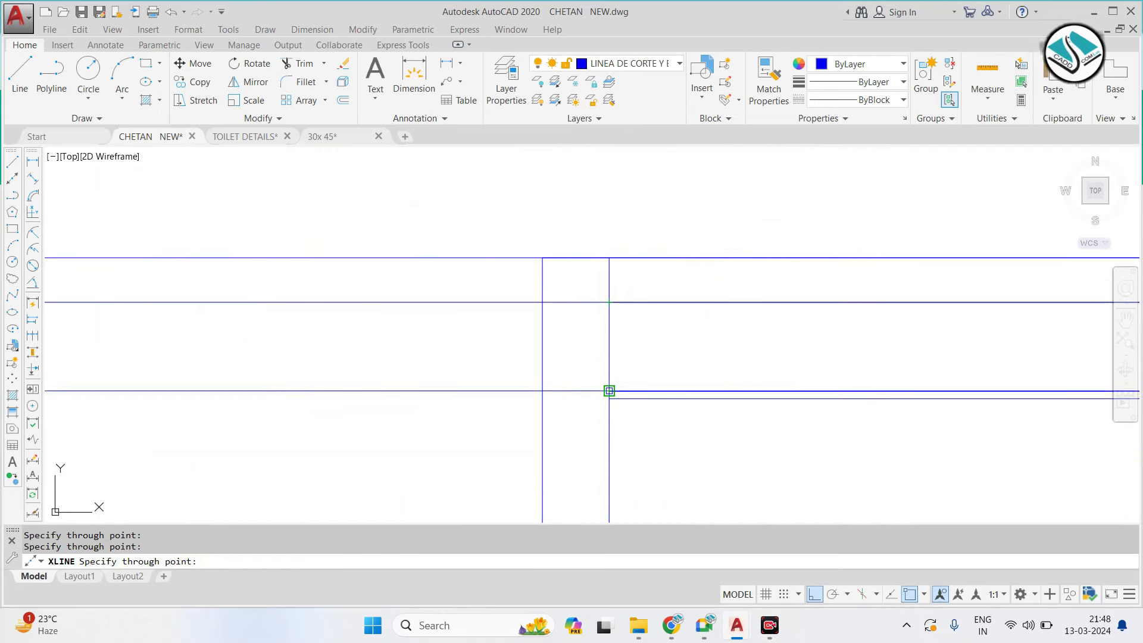
scroll(575, 281, down, 4)
scroll(564, 420, up, 4)
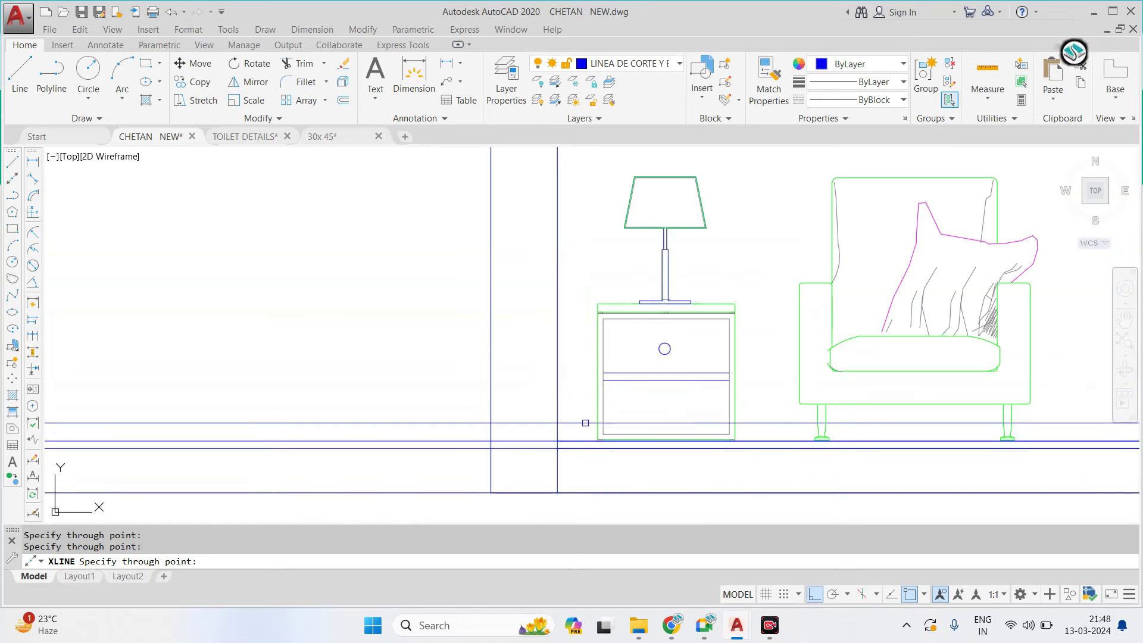
scroll(585, 423, down, 3)
key(Escape)
Trim the horizontal lines between the new box and Elevation B
text(TR)
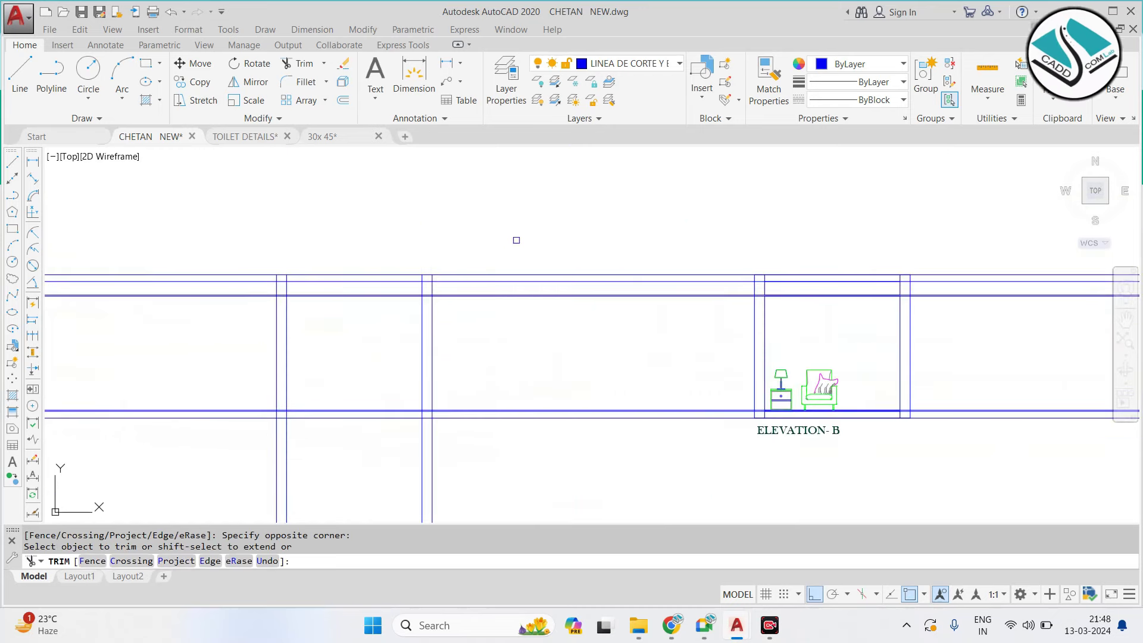
drag(516, 240, 293, 377)
middle_drag(506, 479, 648, 405)
click(353, 137)
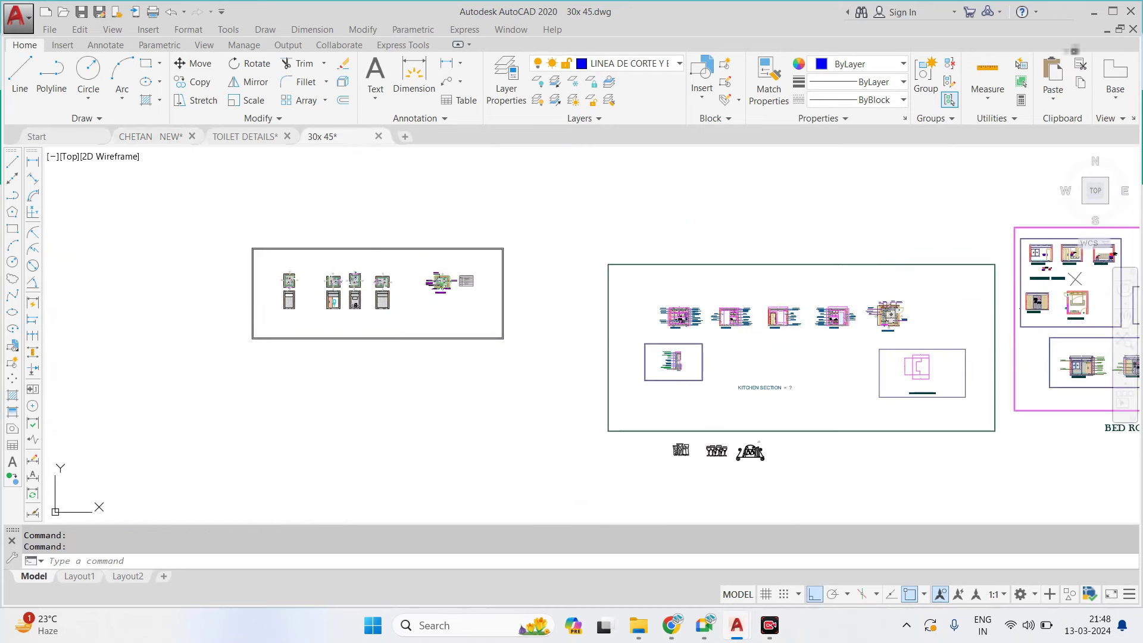
click(352, 437)
key(Escape)
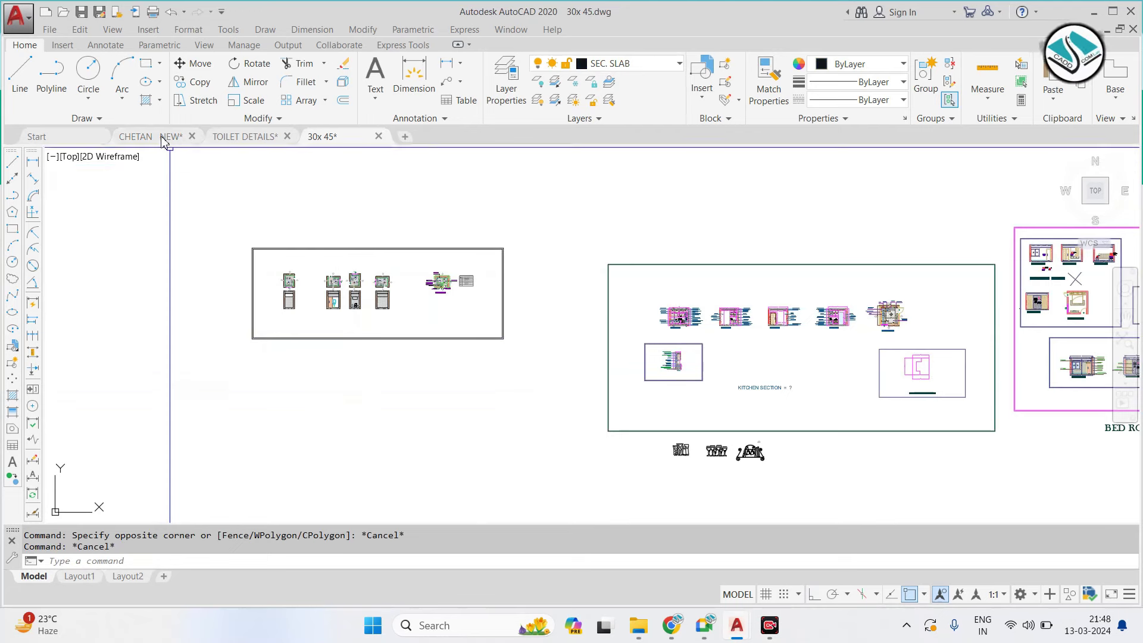
click(162, 138)
Trim the lines left of the new box and between its double vertical edges
drag(364, 165, 405, 357)
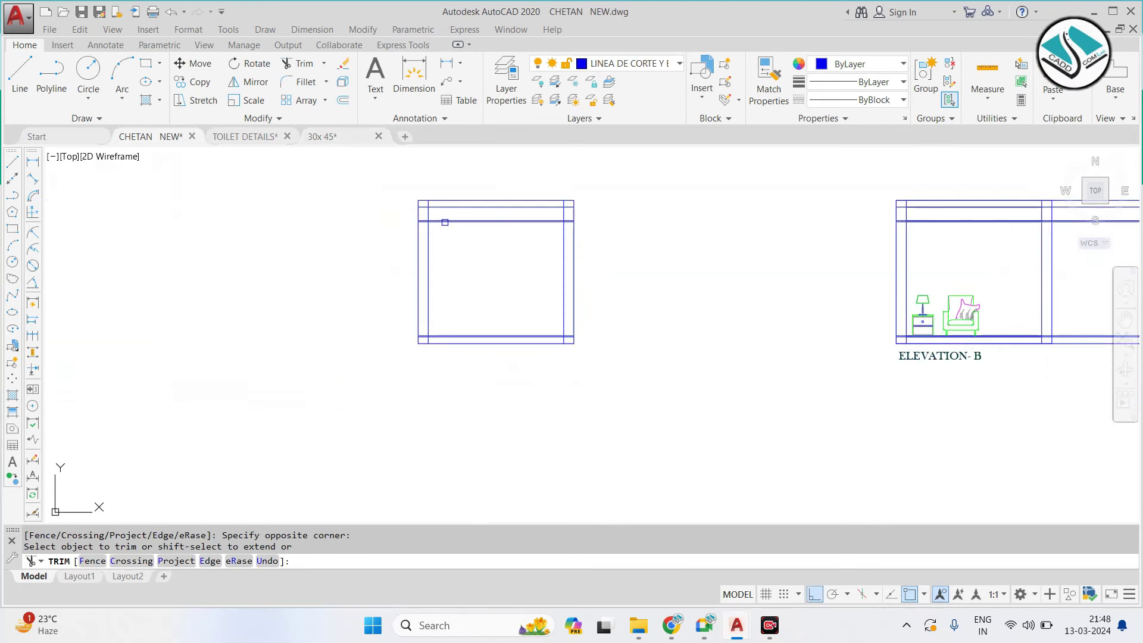
scroll(452, 201, up, 5)
drag(450, 204, 432, 294)
middle_drag(935, 241, 748, 248)
scroll(833, 243, up, 2)
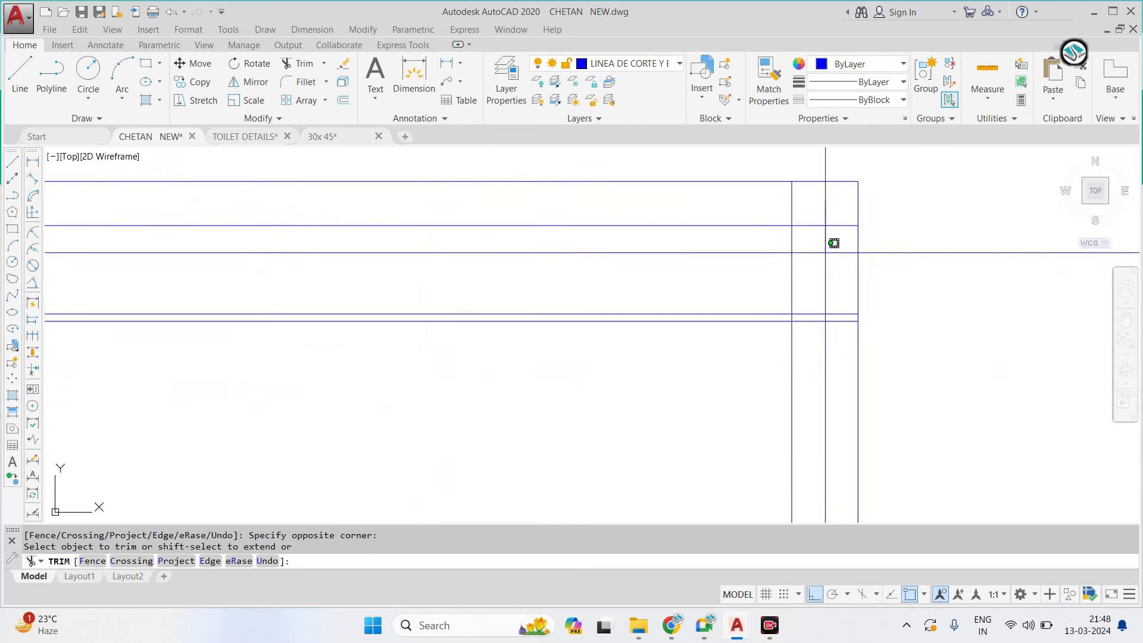
scroll(719, 286, down, 5)
scroll(715, 298, up, 6)
middle_drag(1131, 293, 700, 281)
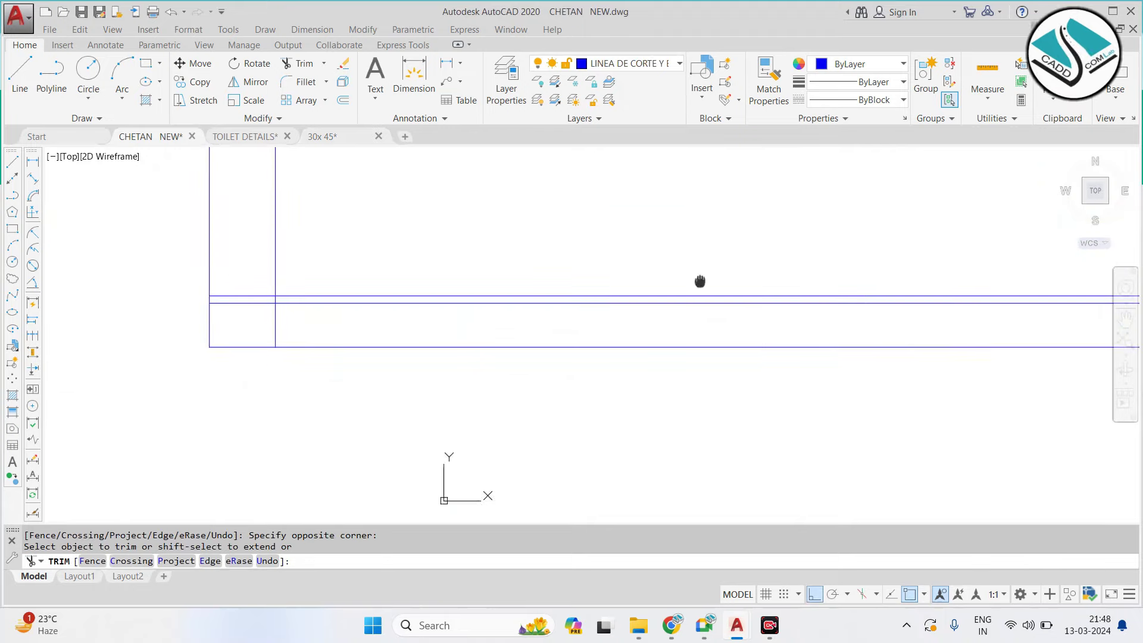
scroll(232, 278, down, 3)
key(Escape)
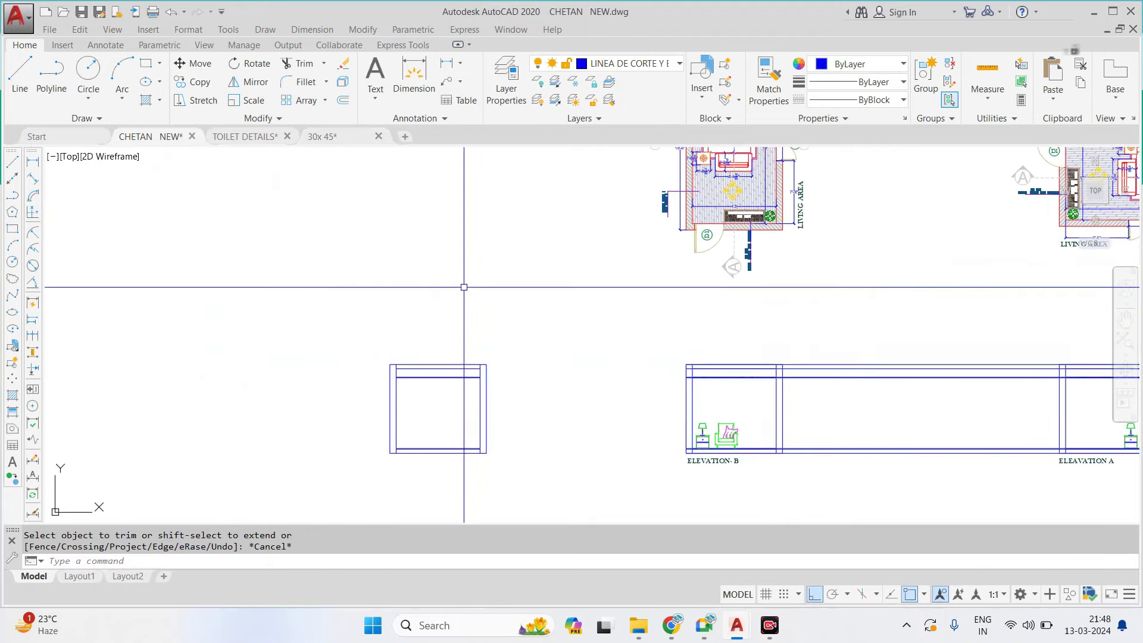
click(881, 322)
Erase the seven leftover lines and project vertical construction lines through the plan's door jambs
click(852, 467)
text(e)
key(Return)
scroll(612, 265, up, 3)
scroll(536, 238, up, 3)
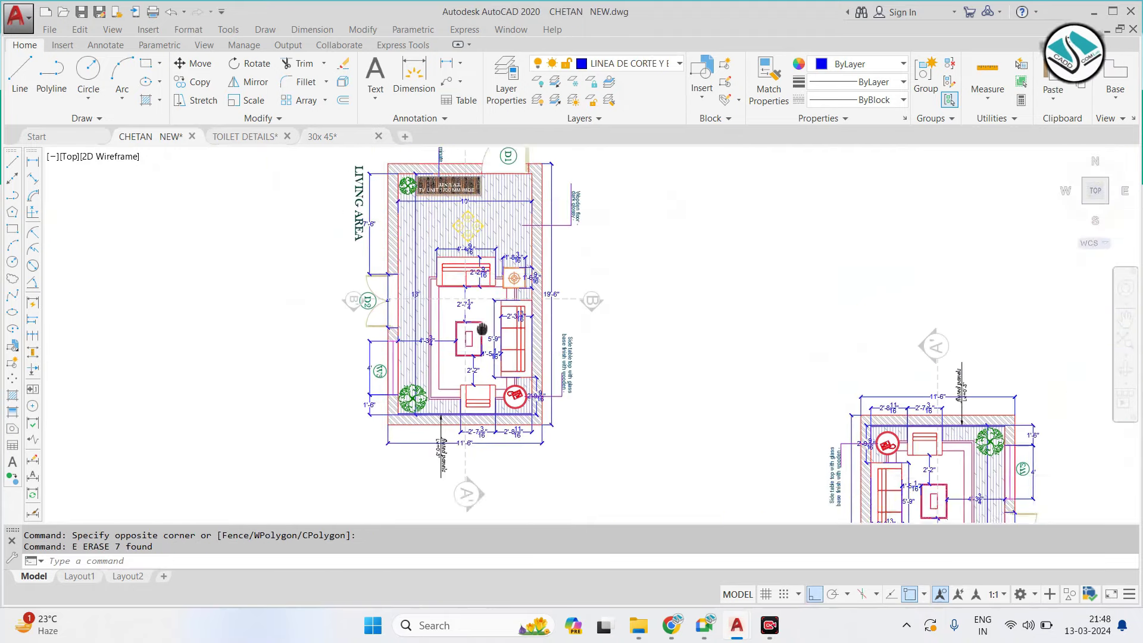
scroll(472, 216, up, 3)
key(Return)
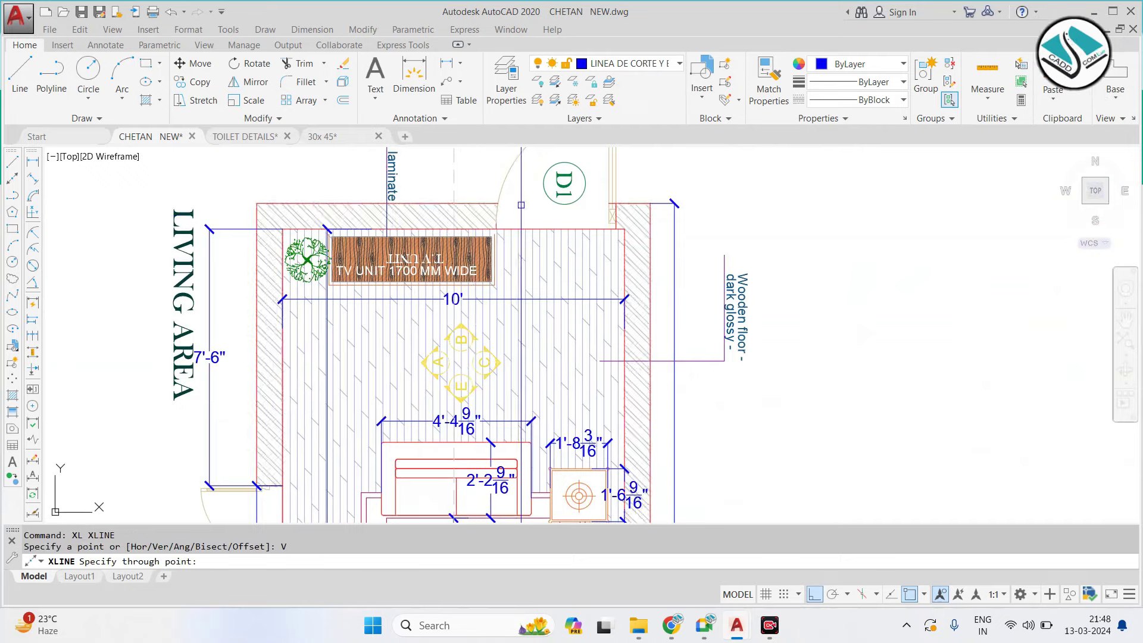
scroll(516, 208, up, 5)
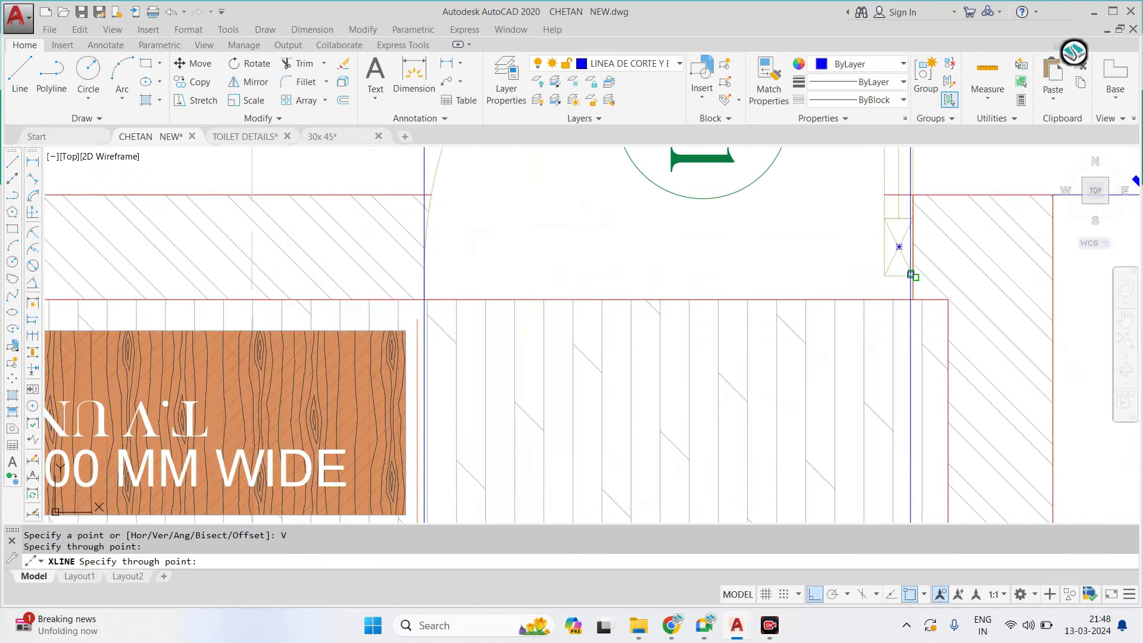
key(Escape)
scroll(912, 273, down, 5)
scroll(553, 404, down, 3)
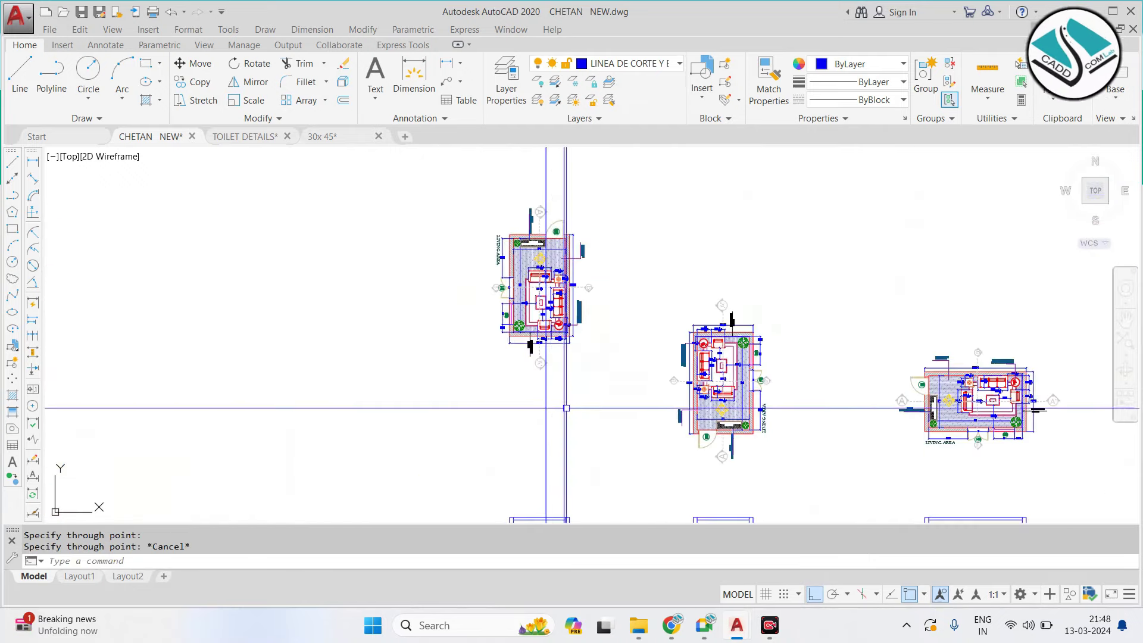
scroll(553, 405, up, 3)
scroll(553, 404, up, 3)
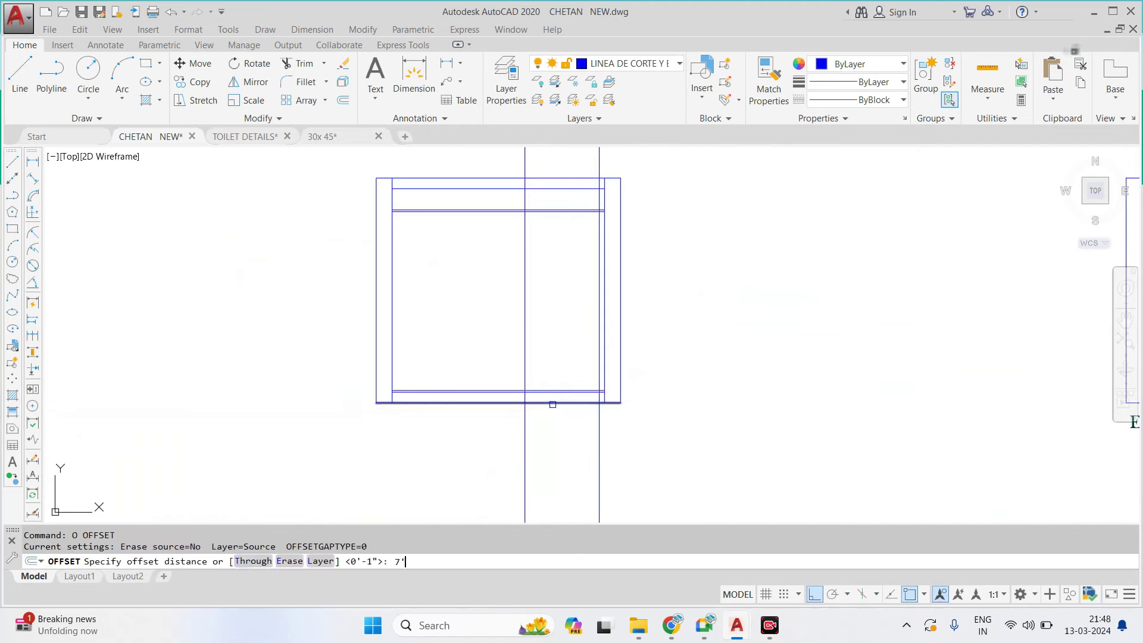
scroll(574, 397, up, 4)
Offset the door line 7 inches toward the box interior
click(544, 356)
scroll(544, 356, down, 3)
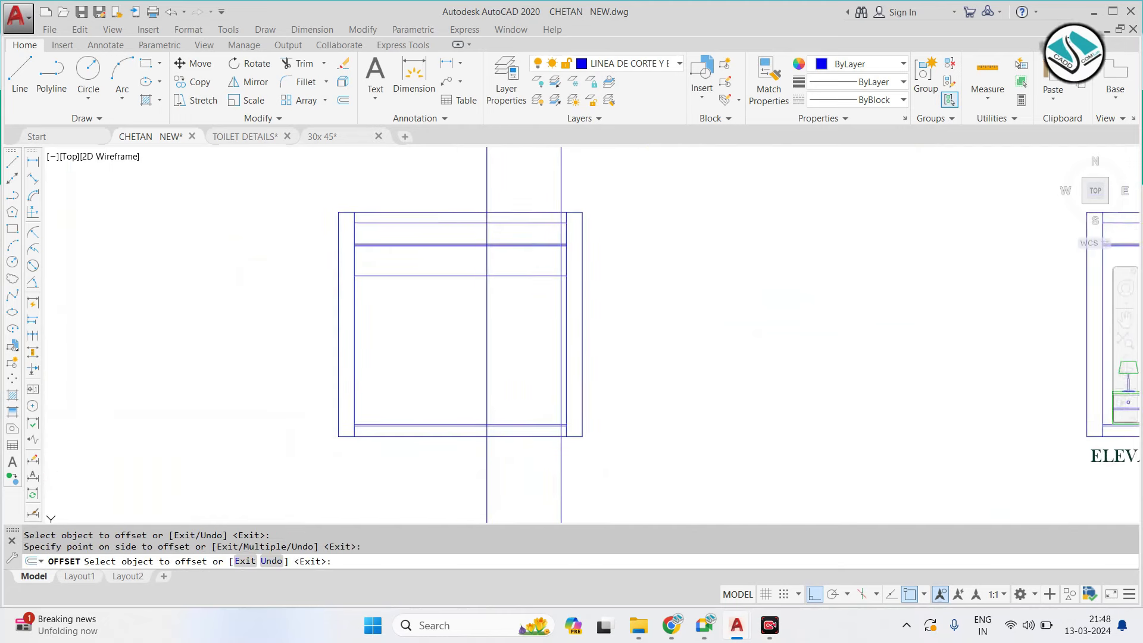
key(Escape)
scroll(523, 313, up, 3)
Trim the overshooting lines around the door opening
text(tr)
key(Return)
key(Return)
drag(414, 178, 600, 204)
scroll(600, 205, up, 2)
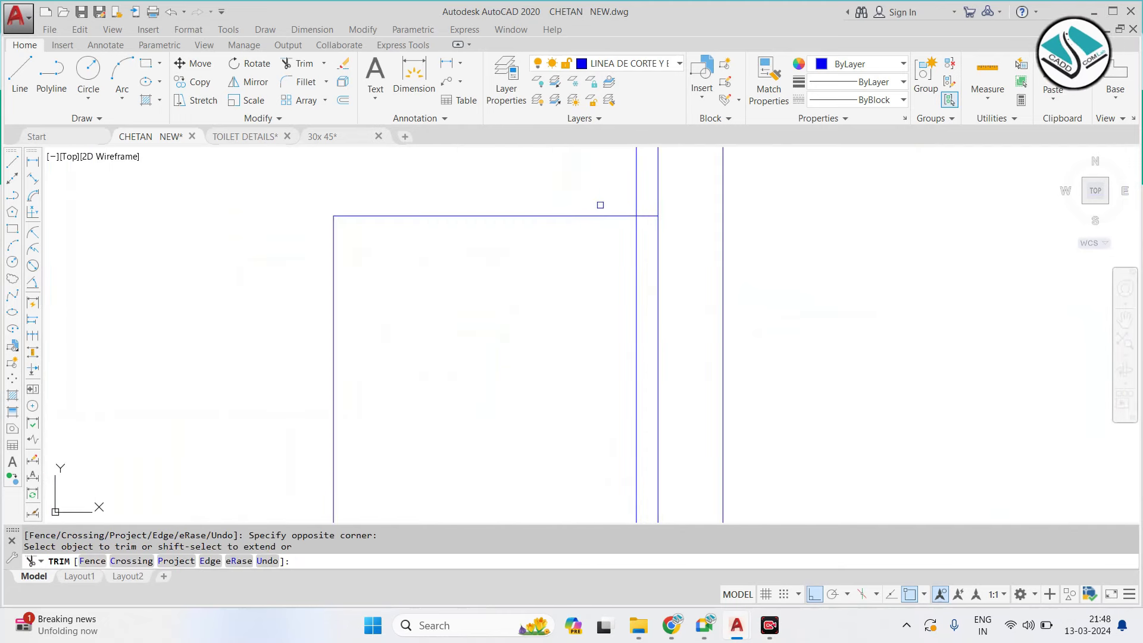
click(649, 201)
scroll(638, 200, down, 2)
click(603, 331)
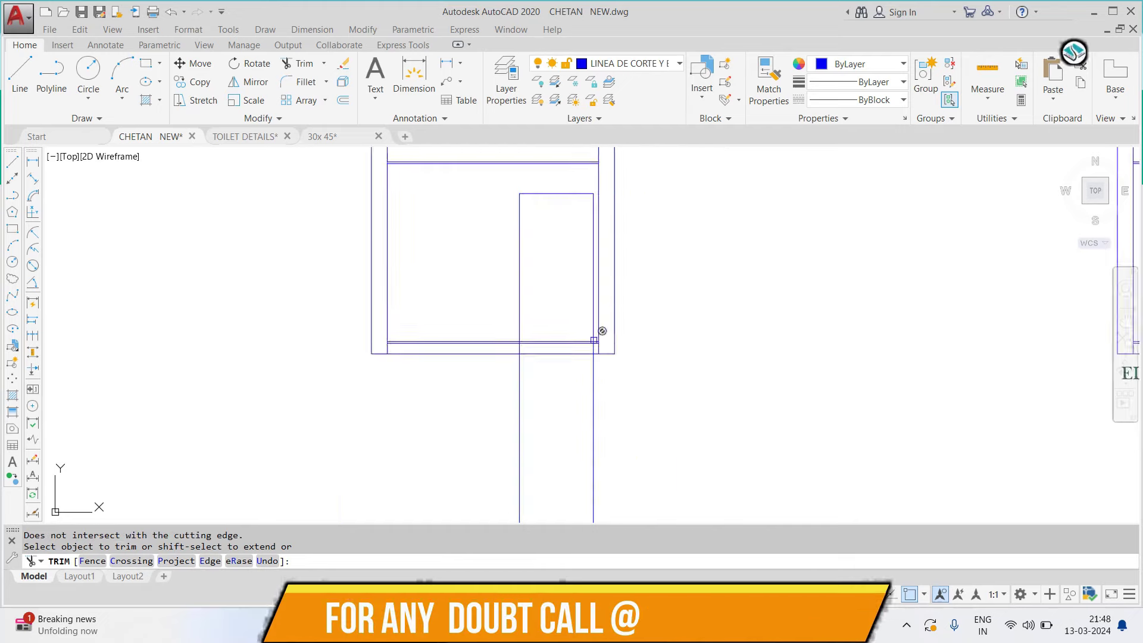
scroll(642, 329, up, 2)
scroll(642, 329, down, 2)
click(458, 334)
scroll(302, 322, up, 2)
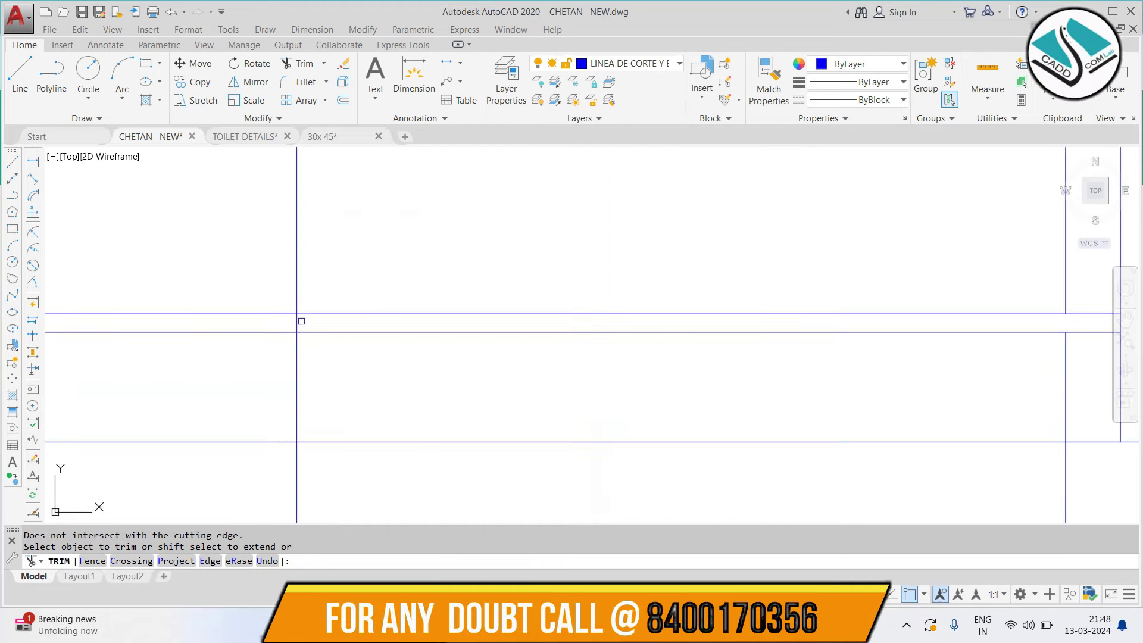
key(Escape)
scroll(722, 416, down, 2)
Erase the two stray lines and join the three door lines into one polyline
text(e)
key(Return)
scroll(517, 340, down, 2)
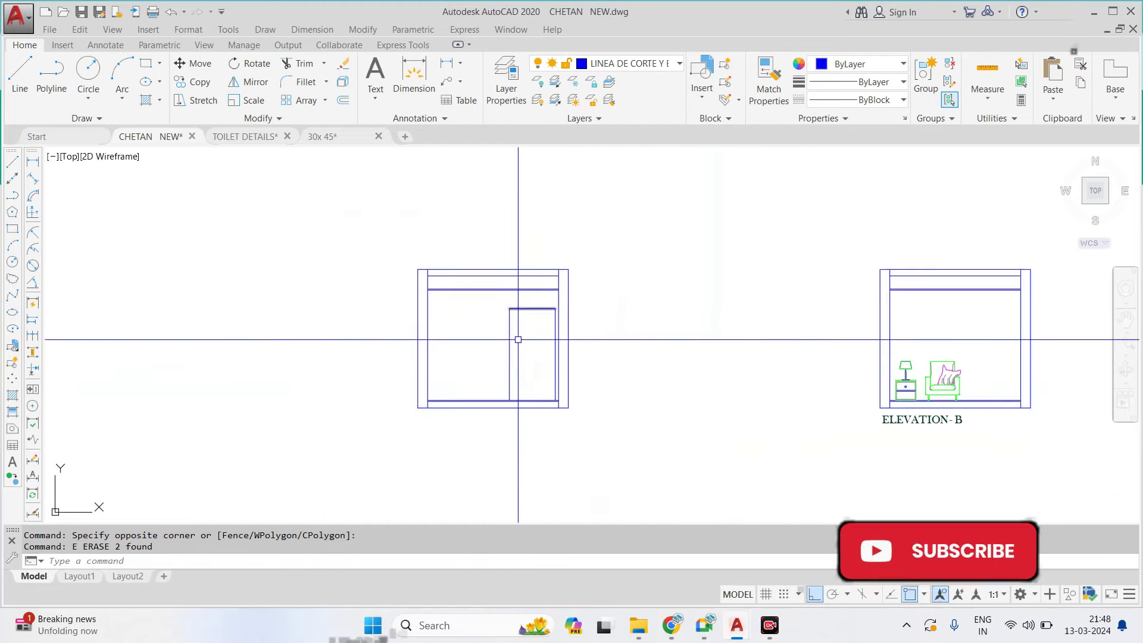
key(Return)
scroll(518, 369, up, 2)
scroll(551, 304, up, 1)
click(630, 224)
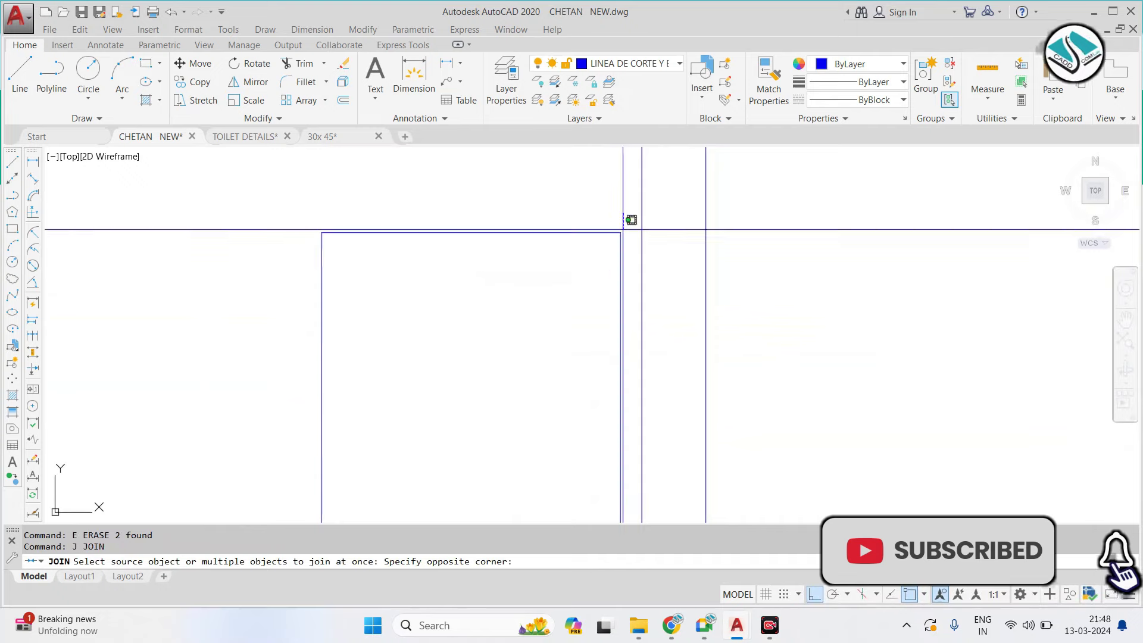
click(185, 410)
key(Return)
key(Return)
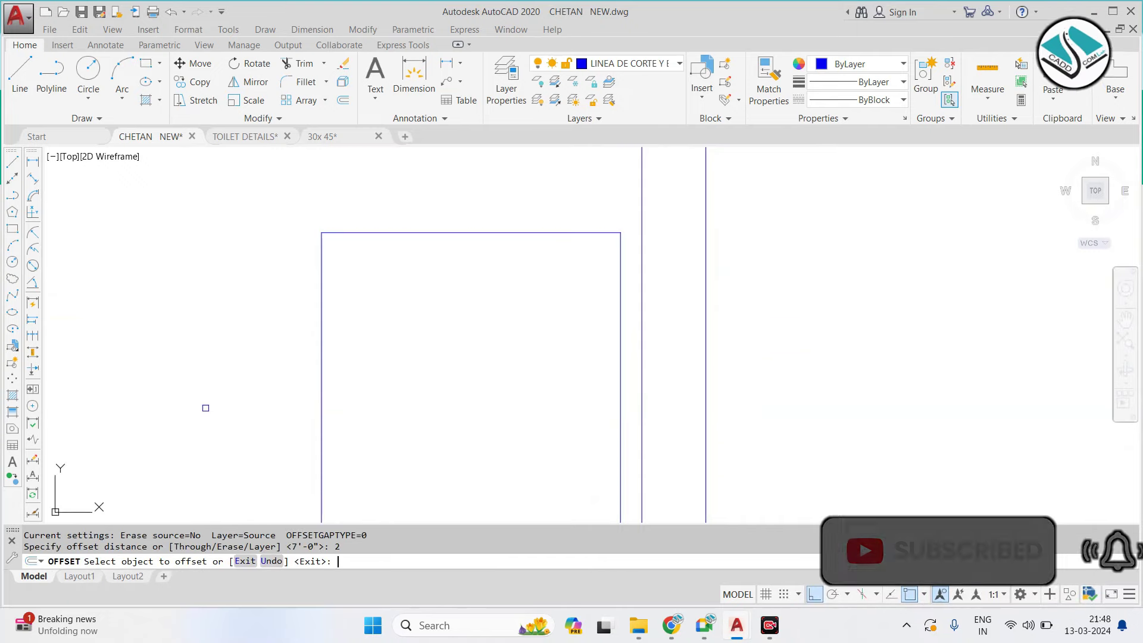
Offset the door outline 2 inches inward to form the inner frame
click(400, 232)
click(441, 305)
key(Escape)
scroll(481, 332, down, 2)
scroll(481, 331, down, 3)
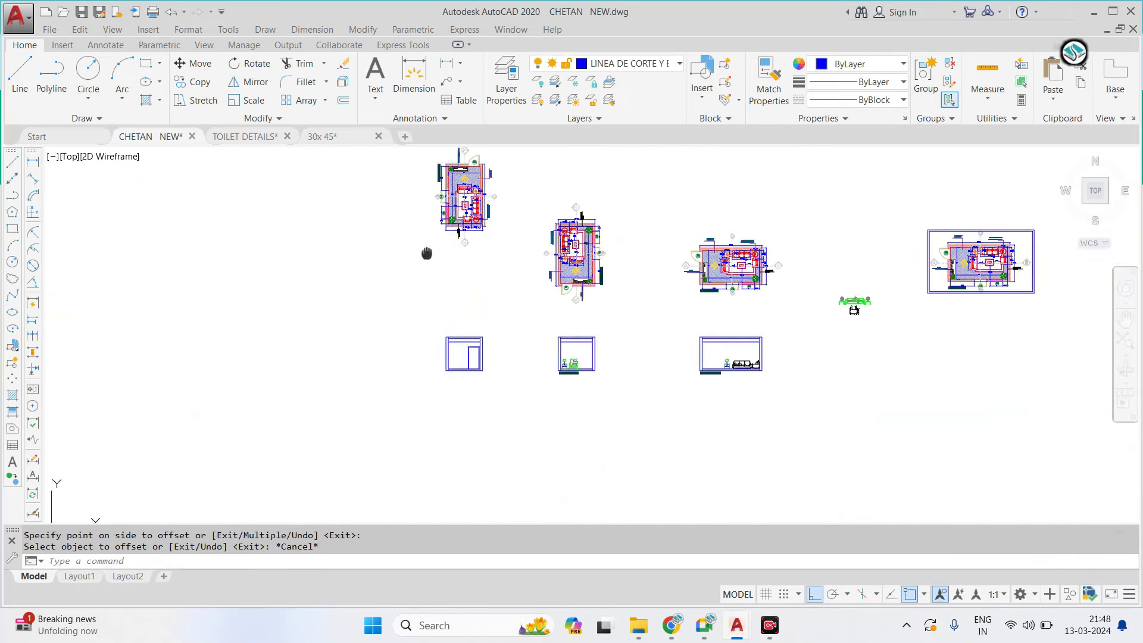
scroll(409, 195, up, 2)
scroll(409, 196, up, 2)
text(XL)
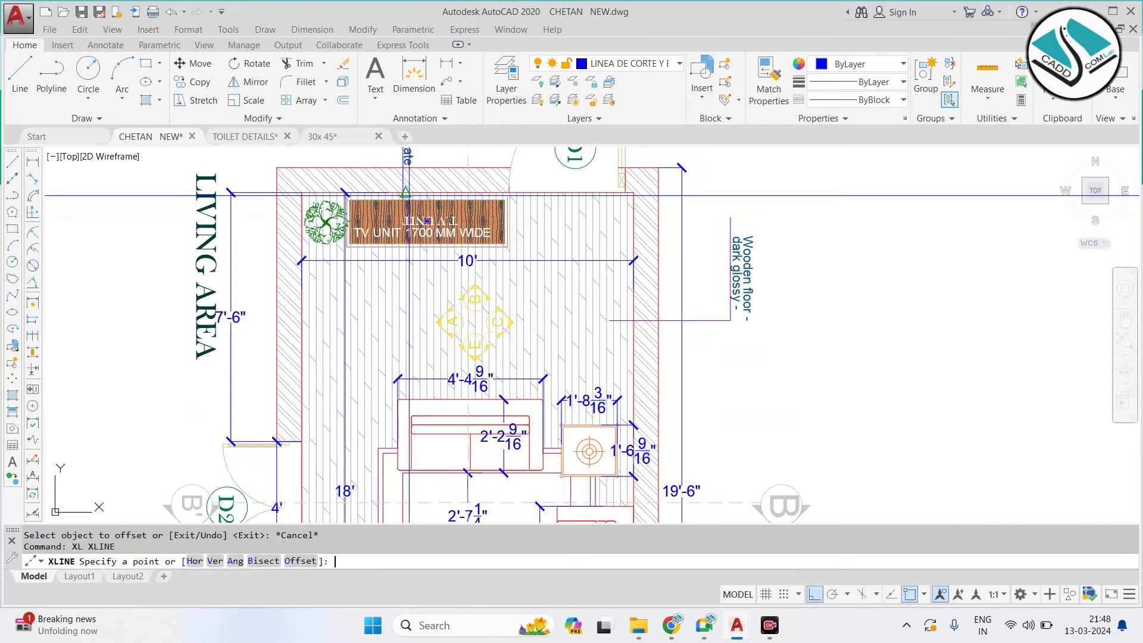
Draw a vertical XLINE through the TV unit's right corner in the living-area plan
text(V)
key(Return)
scroll(354, 197, up, 4)
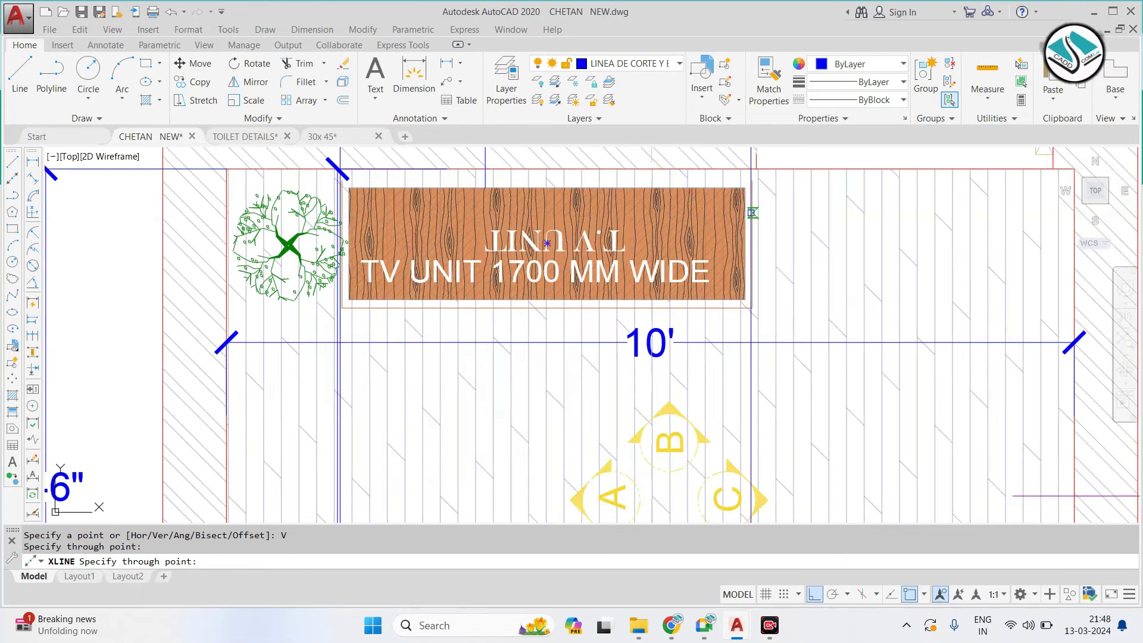
key(Escape)
scroll(753, 214, down, 1)
scroll(500, 402, down, 3)
scroll(500, 402, down, 2)
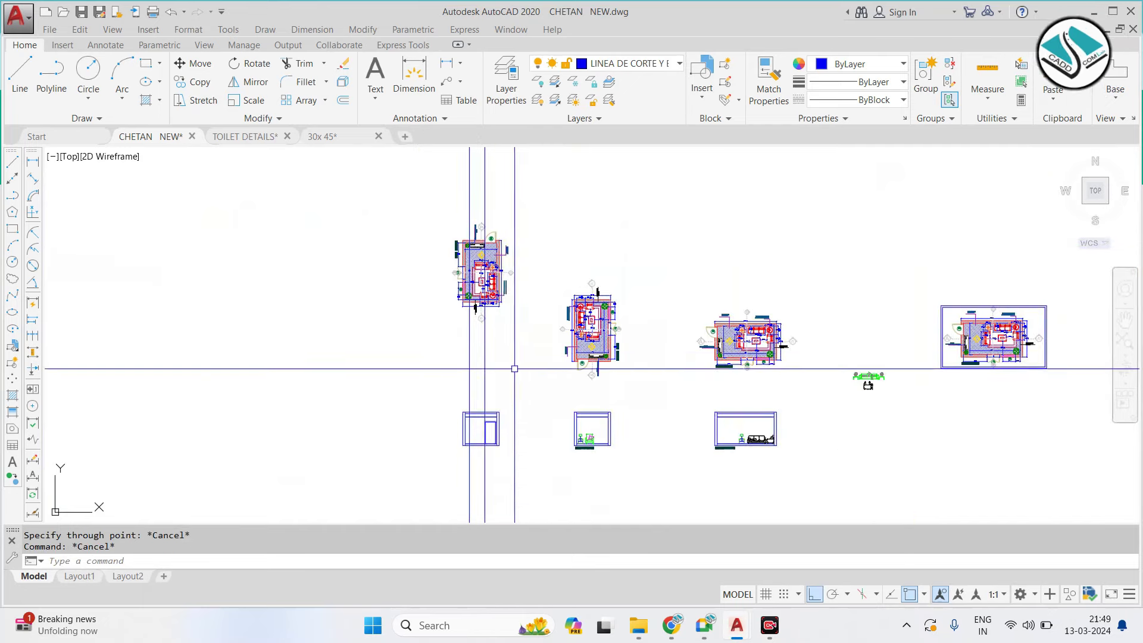
scroll(653, 314, up, 3)
Zoom to the TV wall in elevation C and start copying it
scroll(476, 298, up, 2)
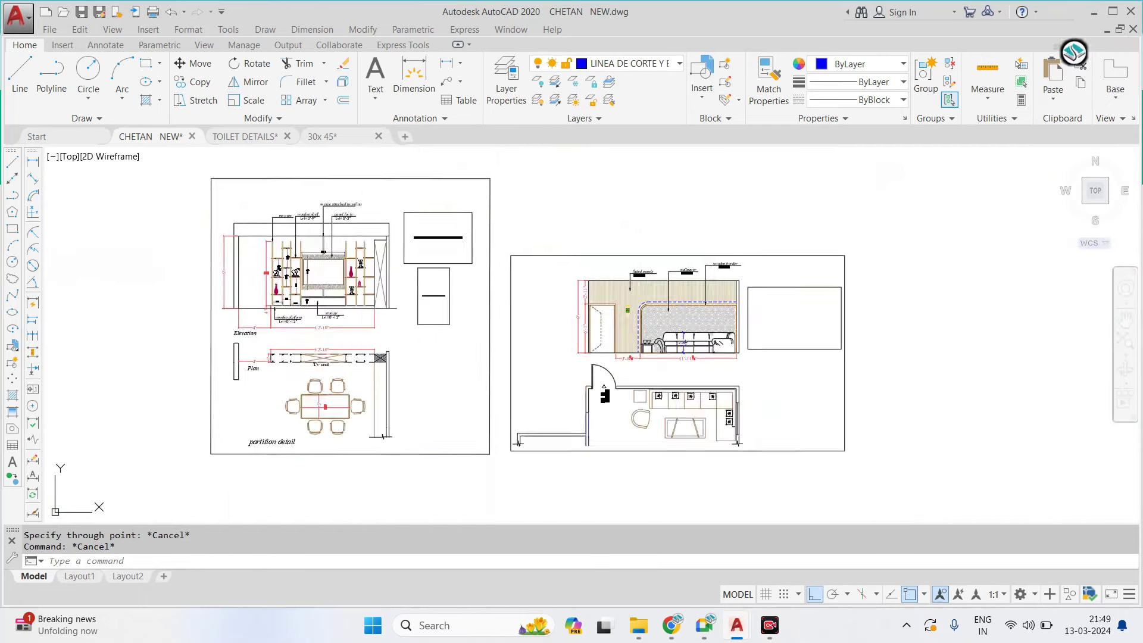
scroll(319, 276, up, 2)
middle_drag(319, 276, 396, 264)
scroll(488, 285, up, 2)
scroll(476, 277, down, 1)
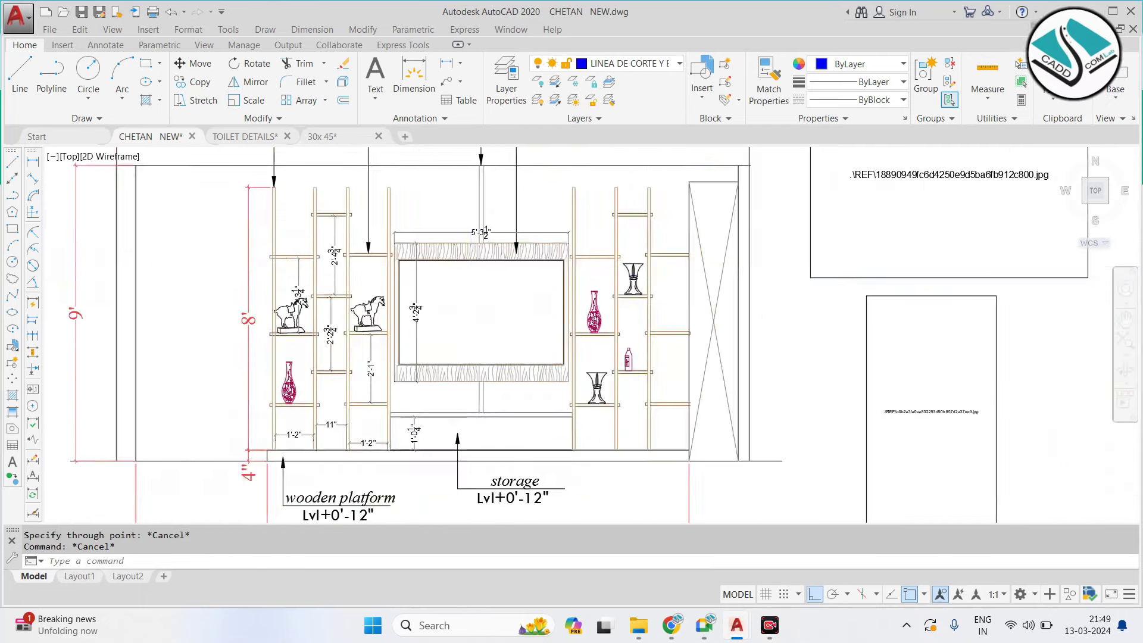
scroll(474, 274, down, 1)
scroll(506, 289, up, 2)
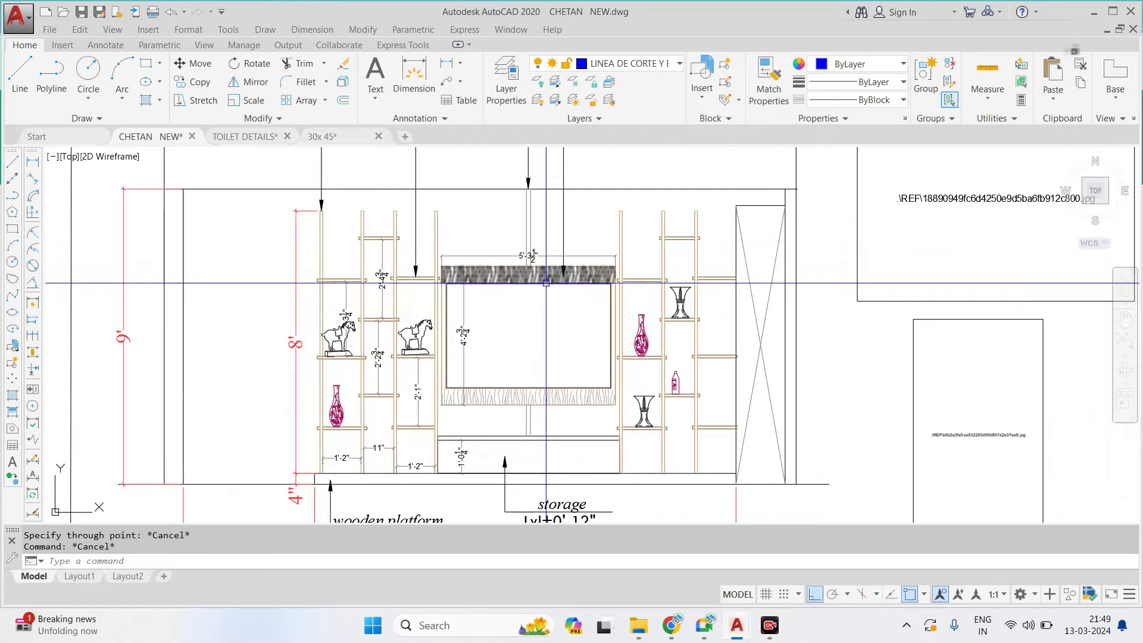
scroll(536, 302, down, 1)
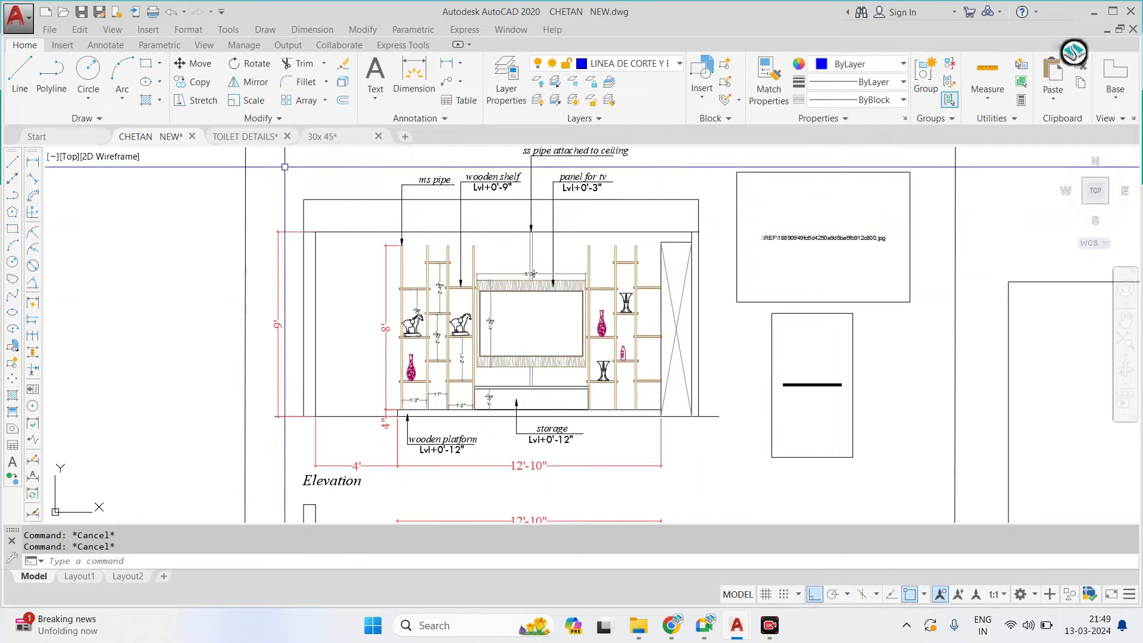
click(720, 179)
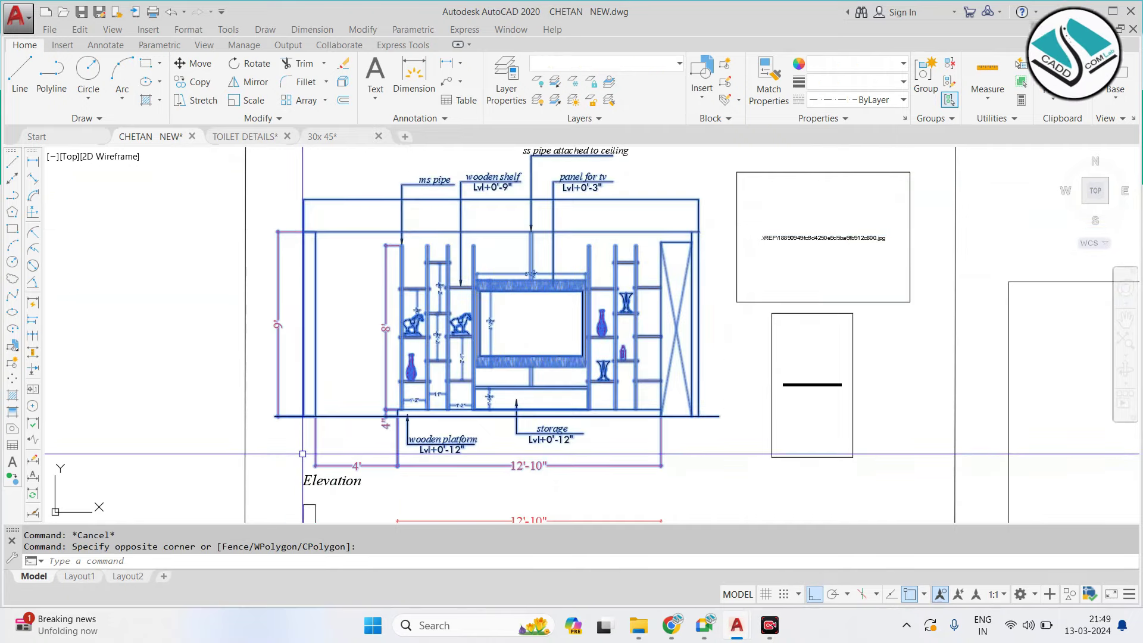
text(CO)
click(303, 453)
Pan to the row of elevation boxes, then cancel the unfinished copy
scroll(552, 347, down, 6)
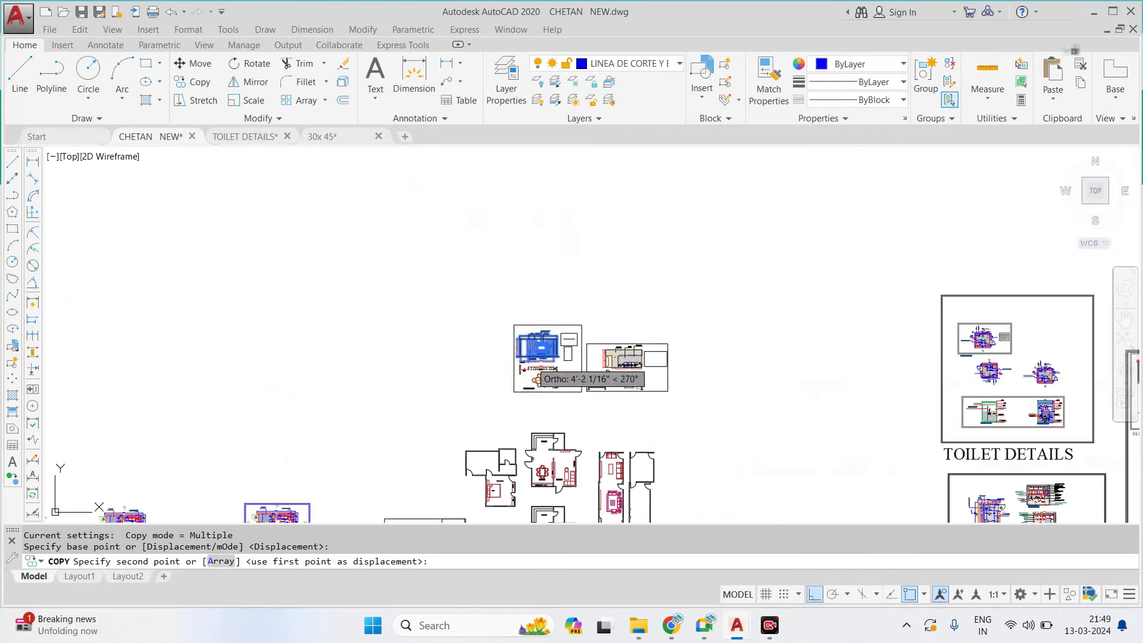
scroll(553, 347, up, 2)
scroll(552, 348, down, 2)
middle_drag(552, 348, 861, 175)
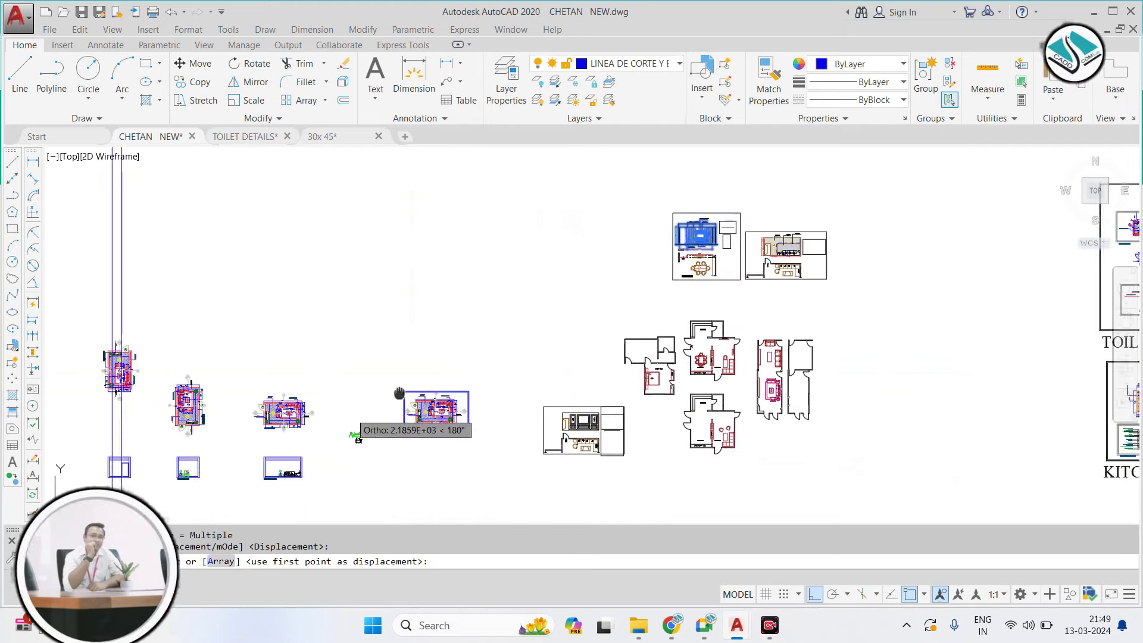
click(814, 594)
scroll(258, 365, up, 1)
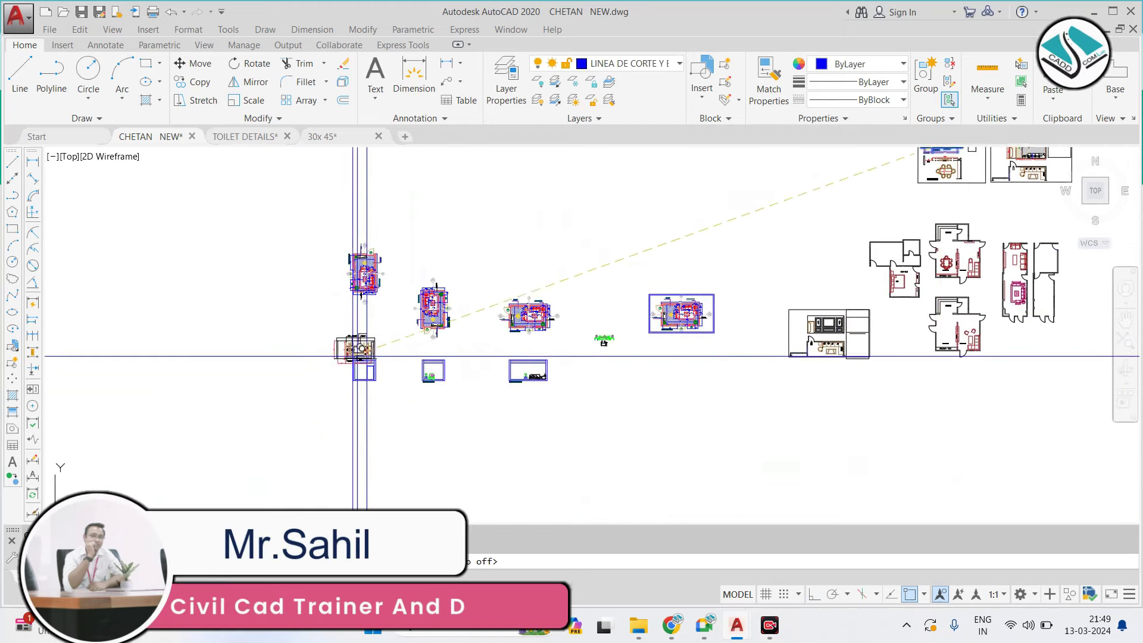
scroll(357, 369, up, 5)
scroll(457, 363, up, 4)
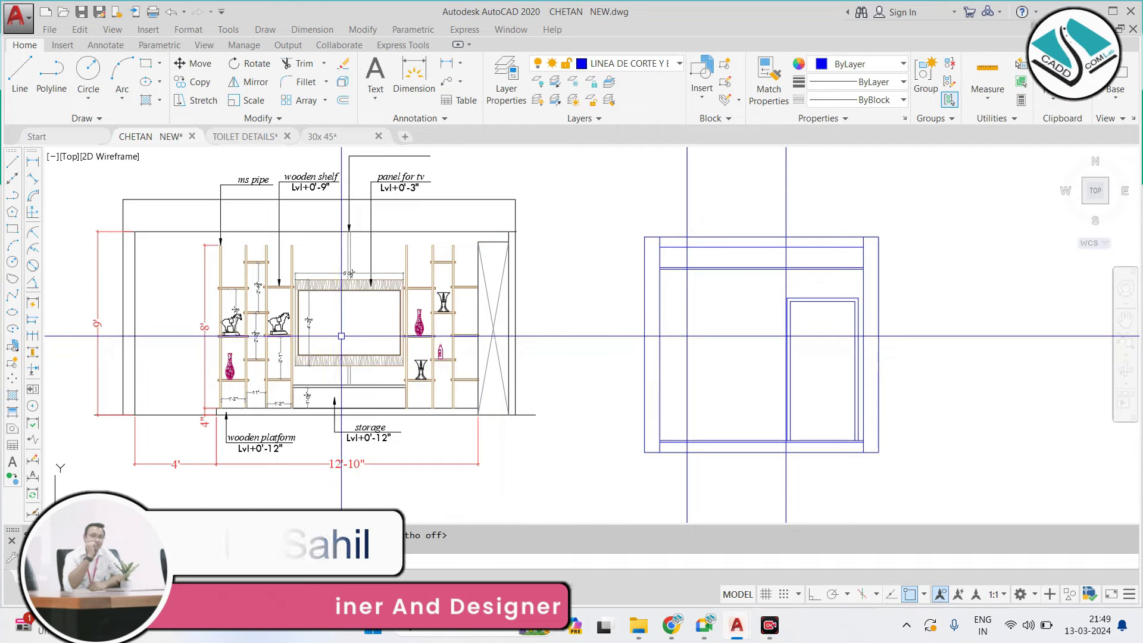
key(Escape)
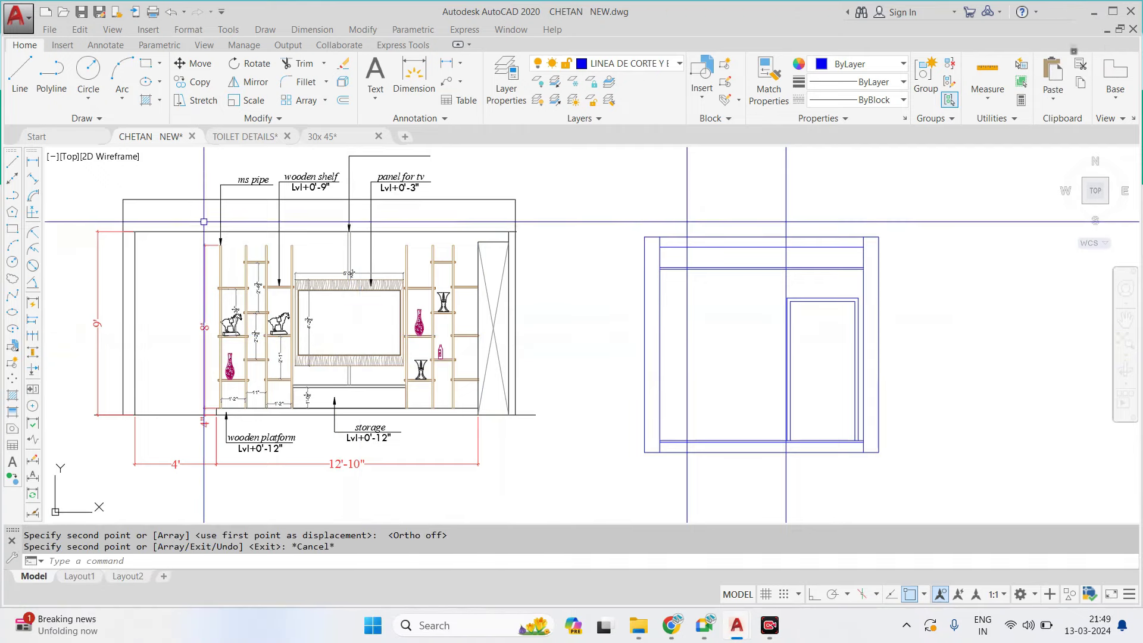
Window-select the TV unit in elevation C and copy it from a picked base point
click(203, 222)
click(523, 405)
middle_drag(393, 340, 390, 298)
key(Return)
click(241, 308)
scroll(396, 298, down, 5)
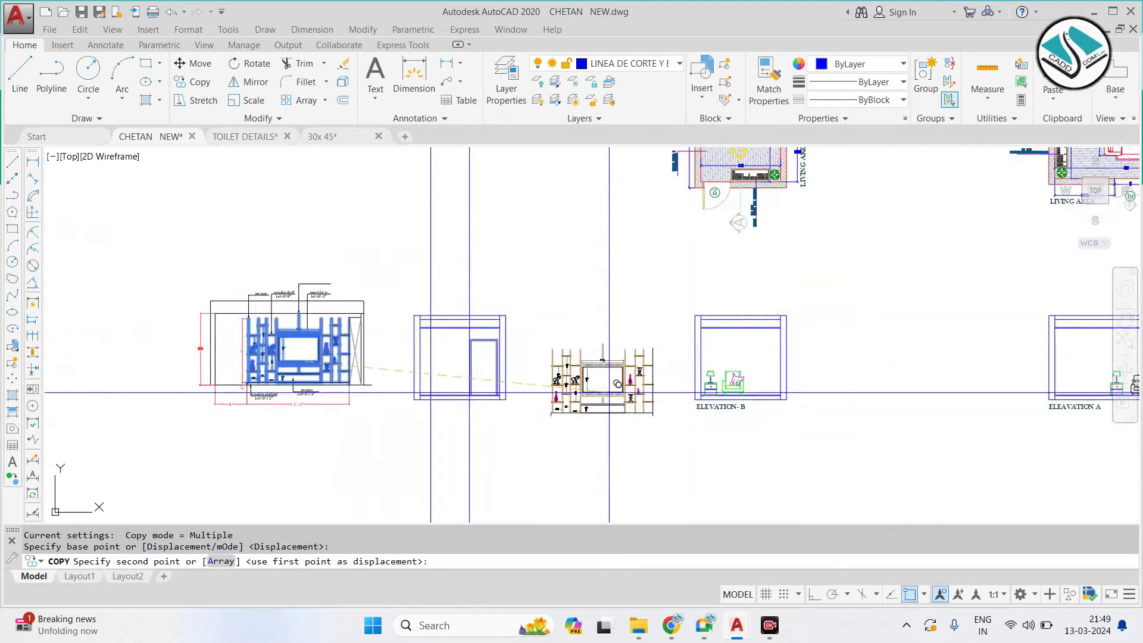
scroll(502, 360, up, 5)
click(503, 360)
key(Escape)
scroll(503, 360, up, 3)
middle_drag(543, 419, 614, 417)
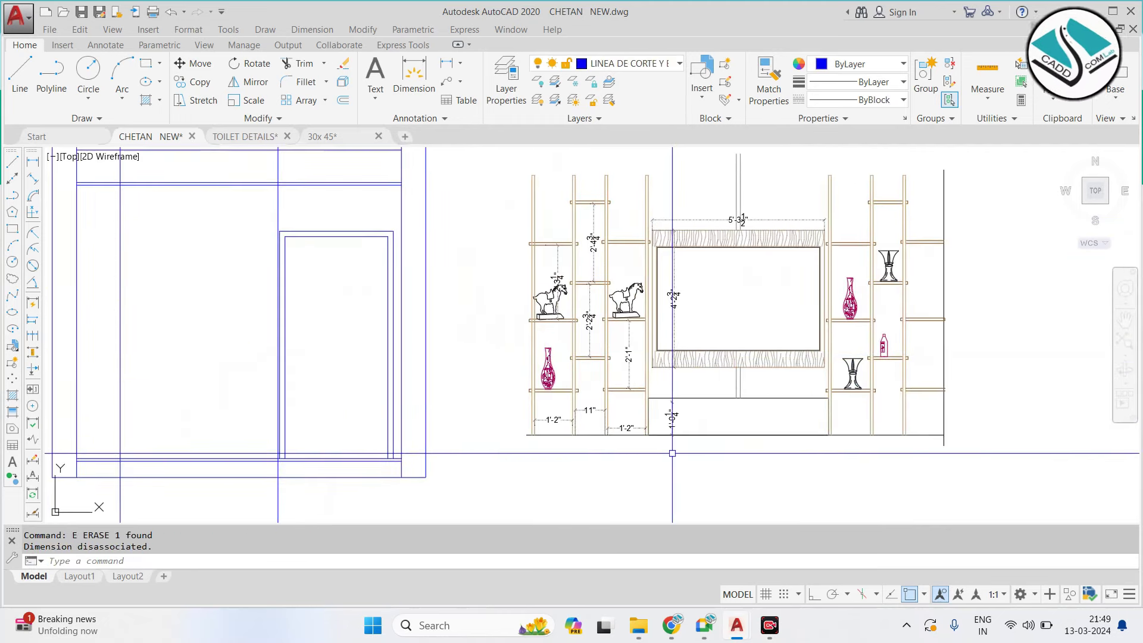
key(ctrl+z)
click(486, 426)
key(Escape)
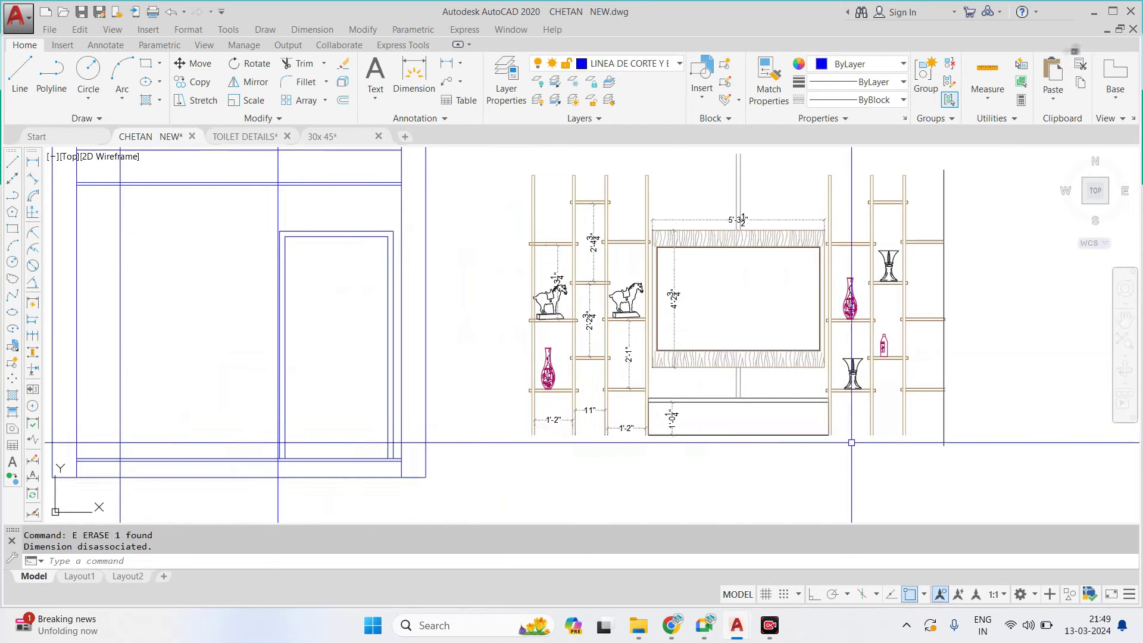
scroll(813, 419, down, 2)
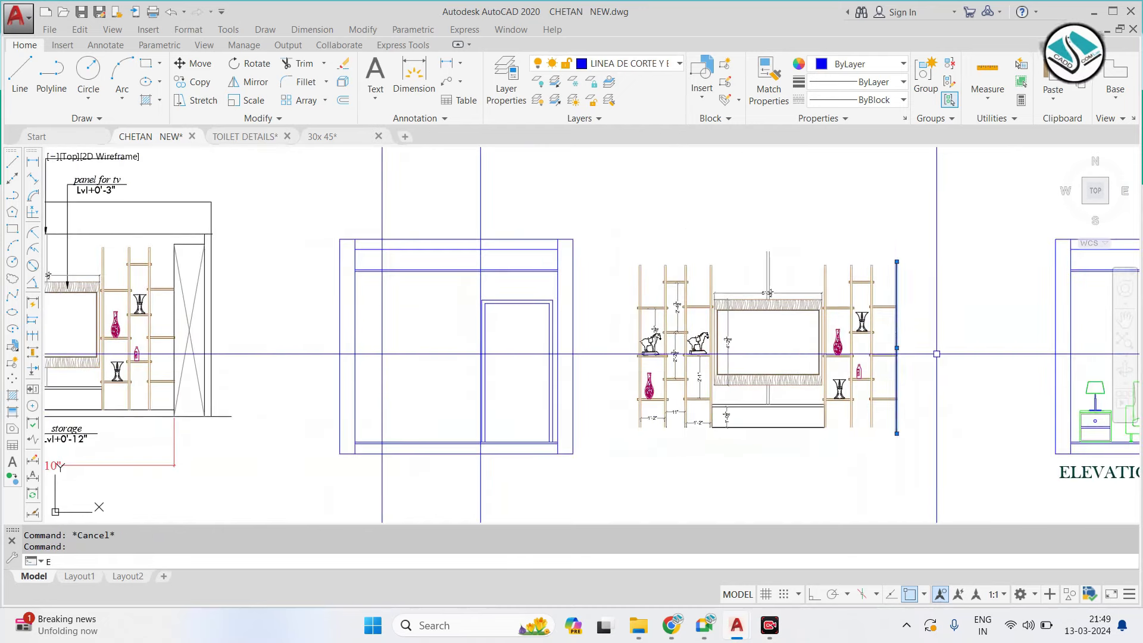
click(928, 222)
click(617, 467)
text(S)
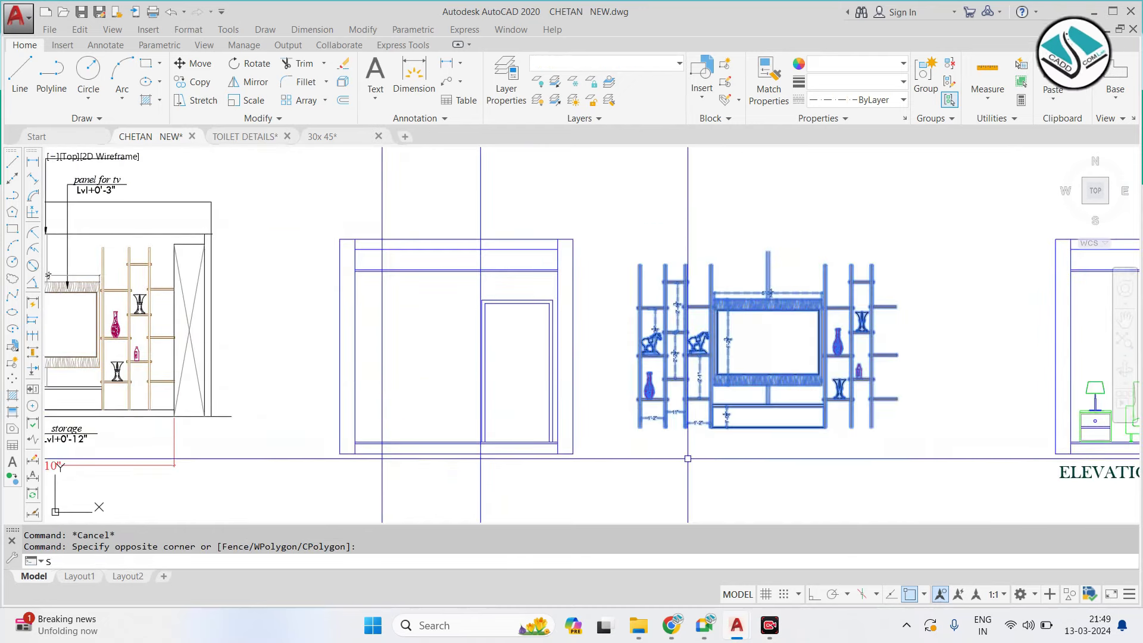
text(c)
key(Return)
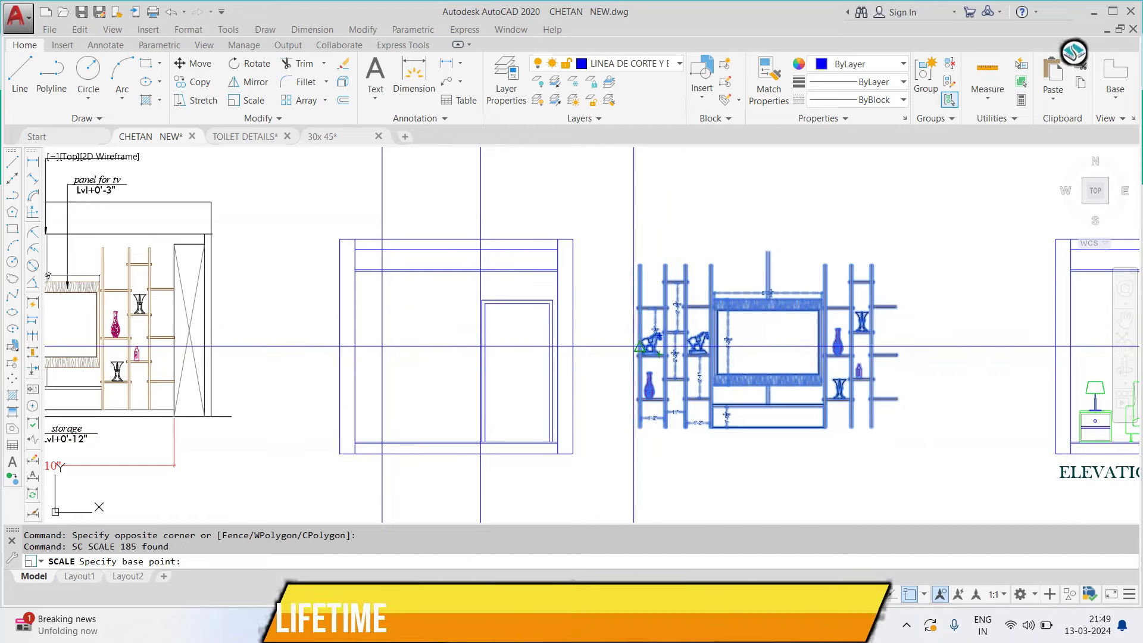
click(633, 356)
text(R)
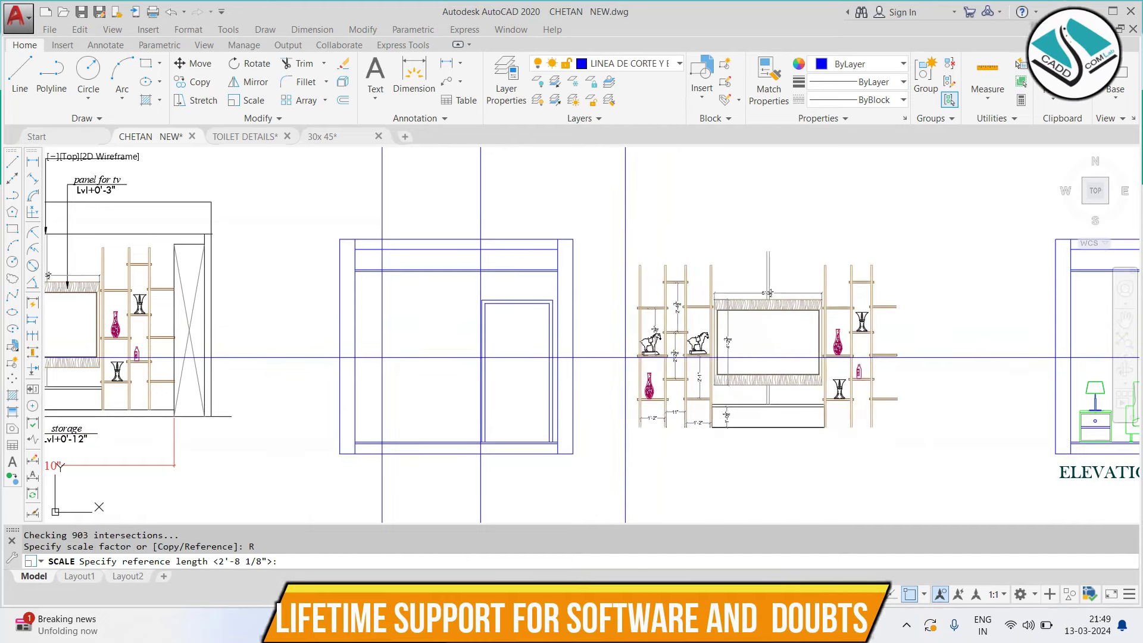
click(896, 353)
text(P)
key(Return)
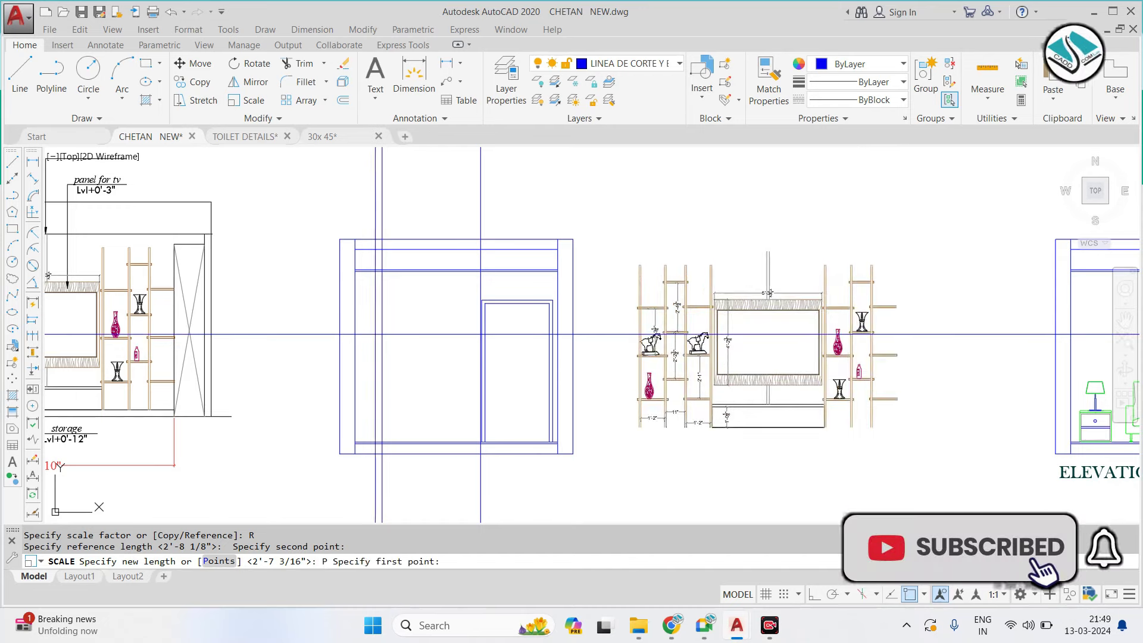
click(479, 337)
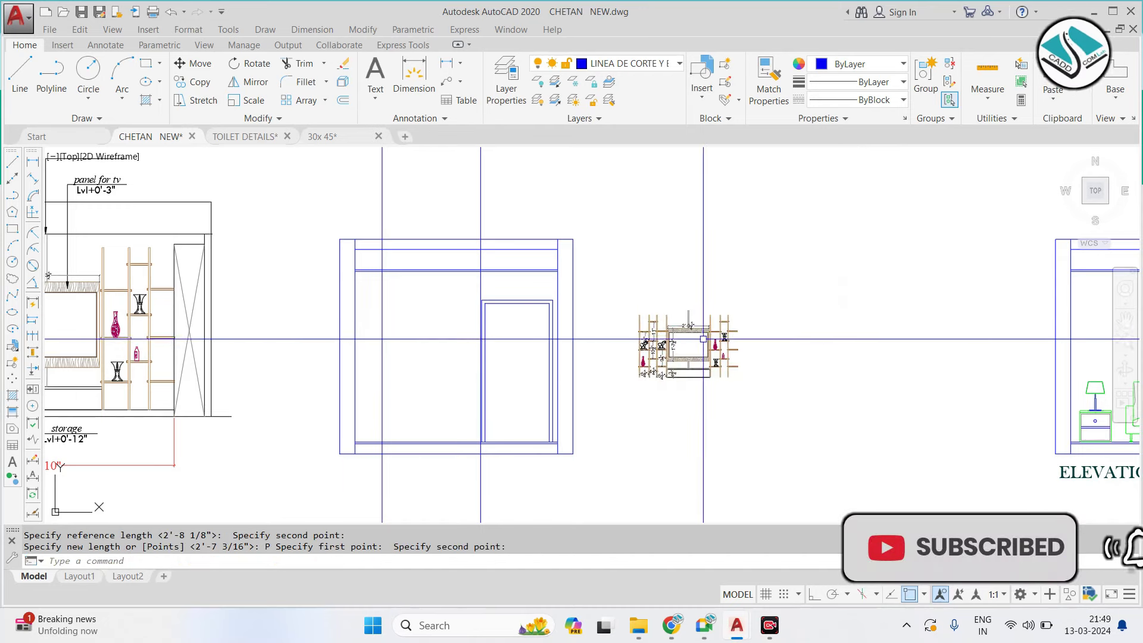
key(Escape)
scroll(714, 345, up, 3)
scroll(601, 323, up, 2)
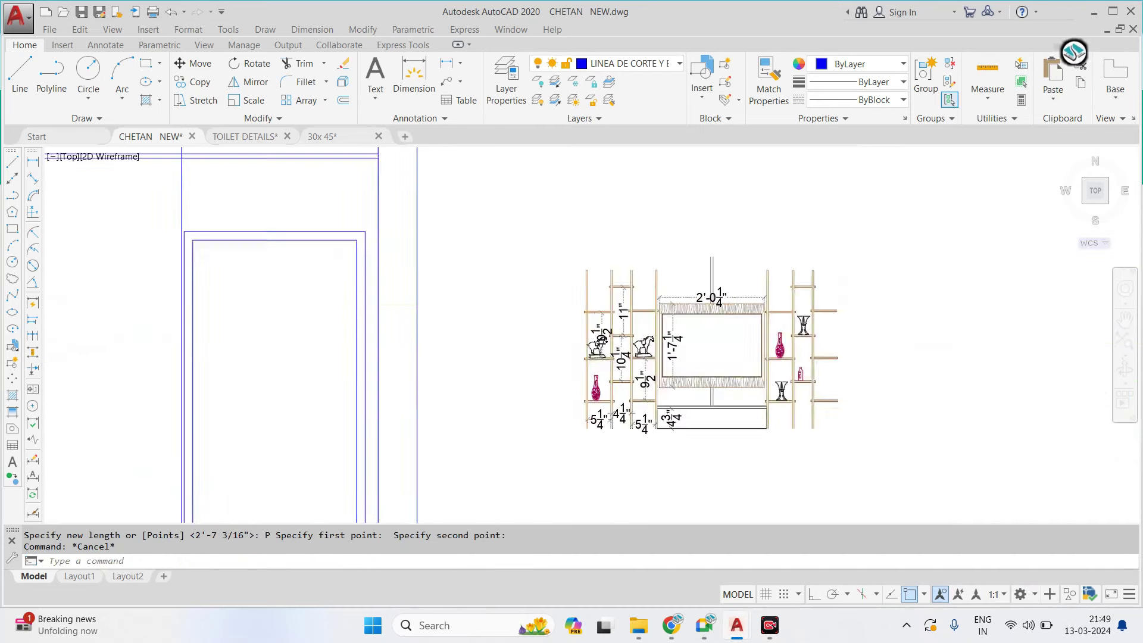
scroll(613, 340, up, 2)
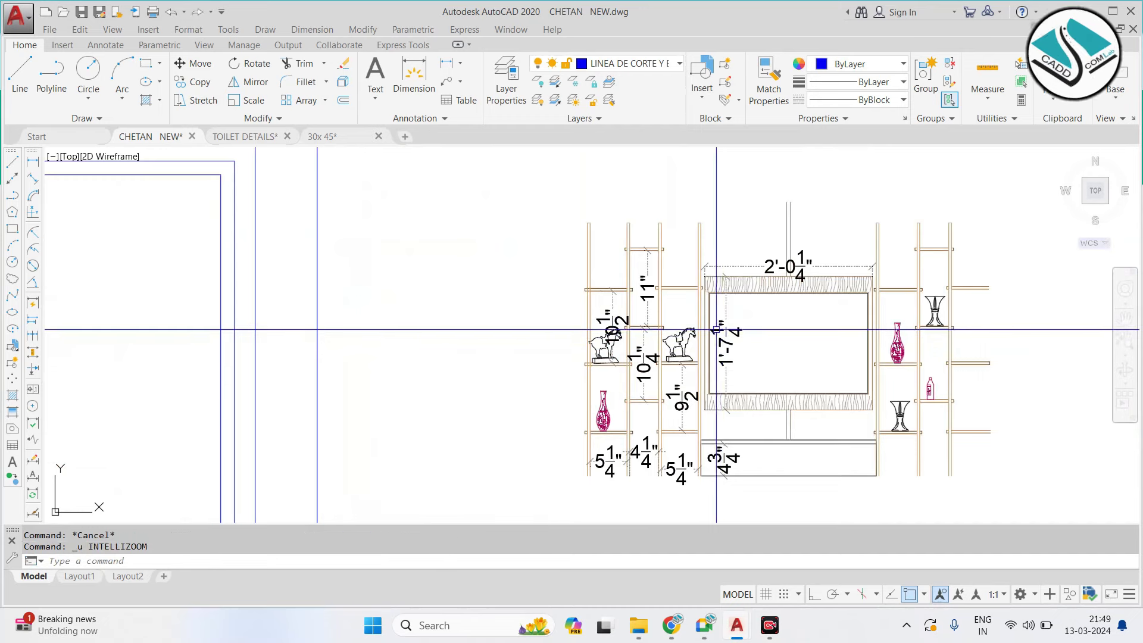
key(ctrl+z)
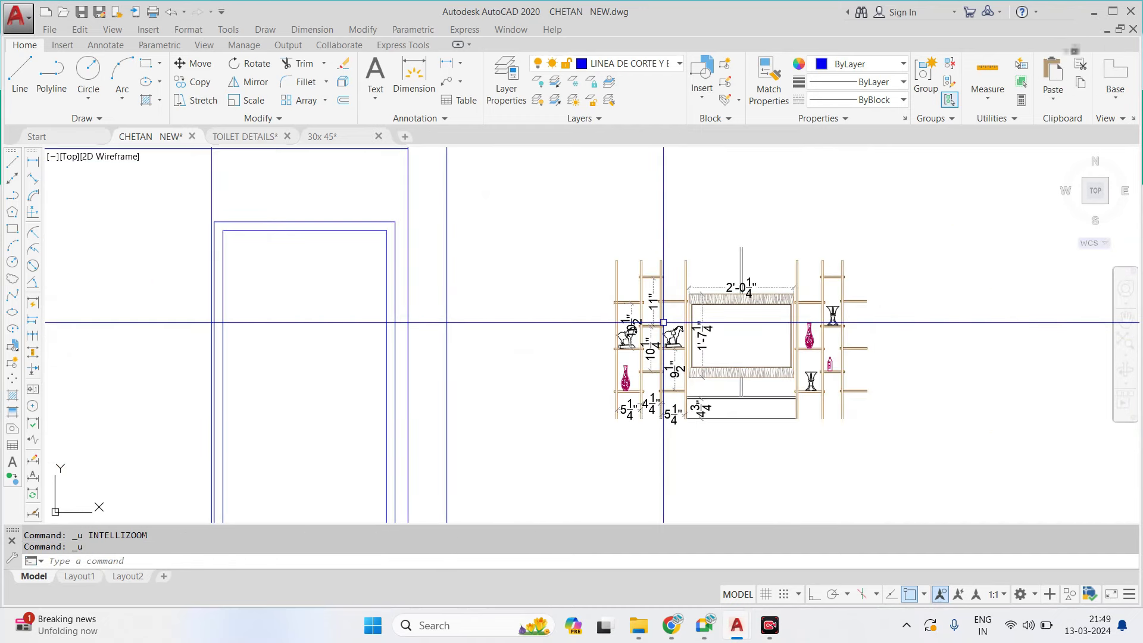
scroll(663, 322, up, 2)
scroll(664, 317, down, 3)
key(Escape)
scroll(668, 312, down, 3)
scroll(672, 309, down, 2)
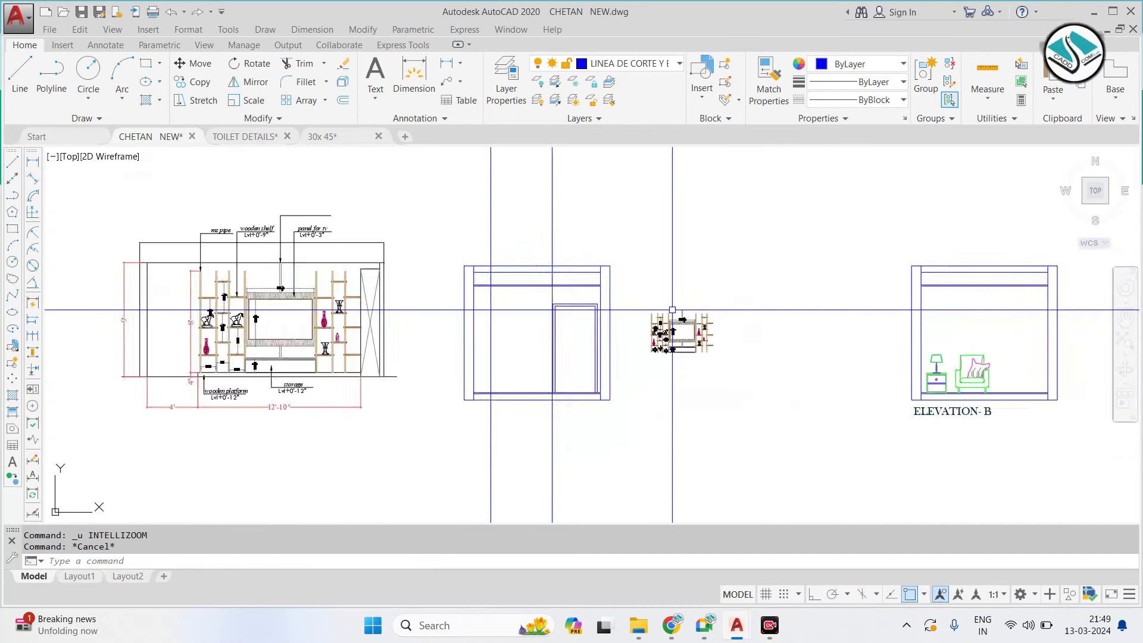
scroll(672, 310, down, 2)
scroll(672, 309, up, 3)
key(ctrl+z)
key(ctrl+z)
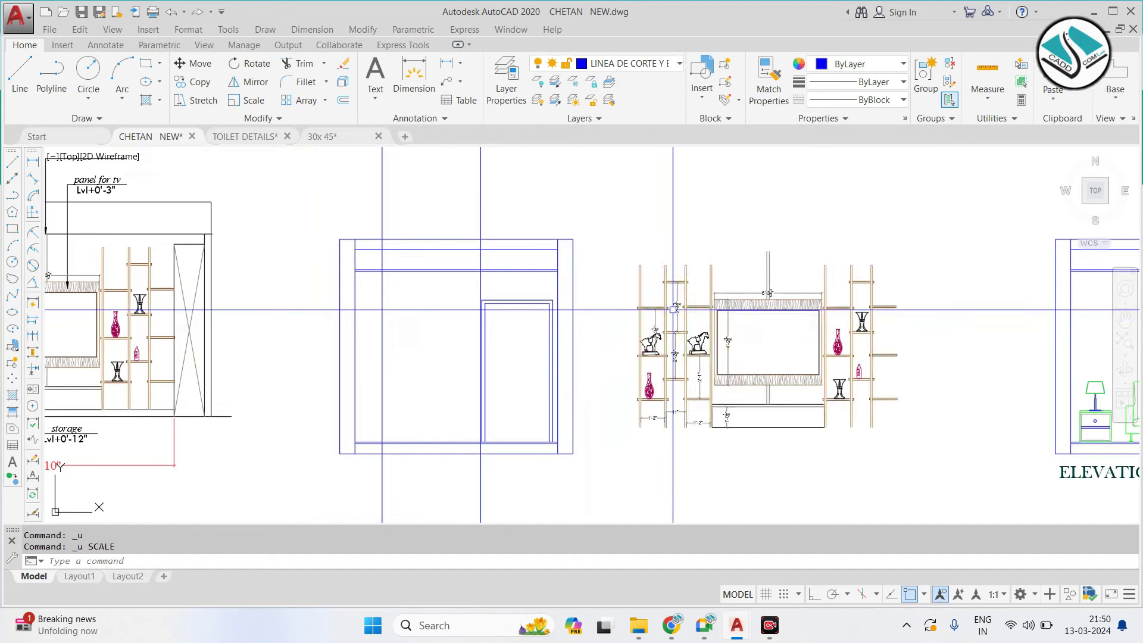
key(Escape)
scroll(696, 331, up, 5)
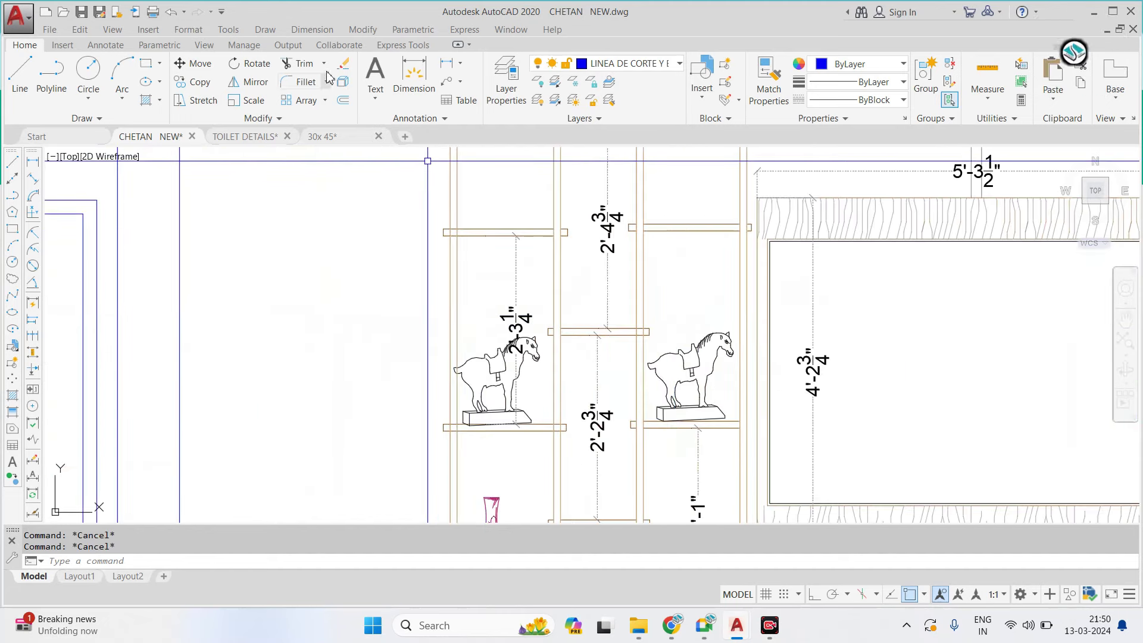
Start an aligned dimension at the shelf edge, then cancel it unfinished
click(312, 29)
click(322, 82)
scroll(589, 204, up, 2)
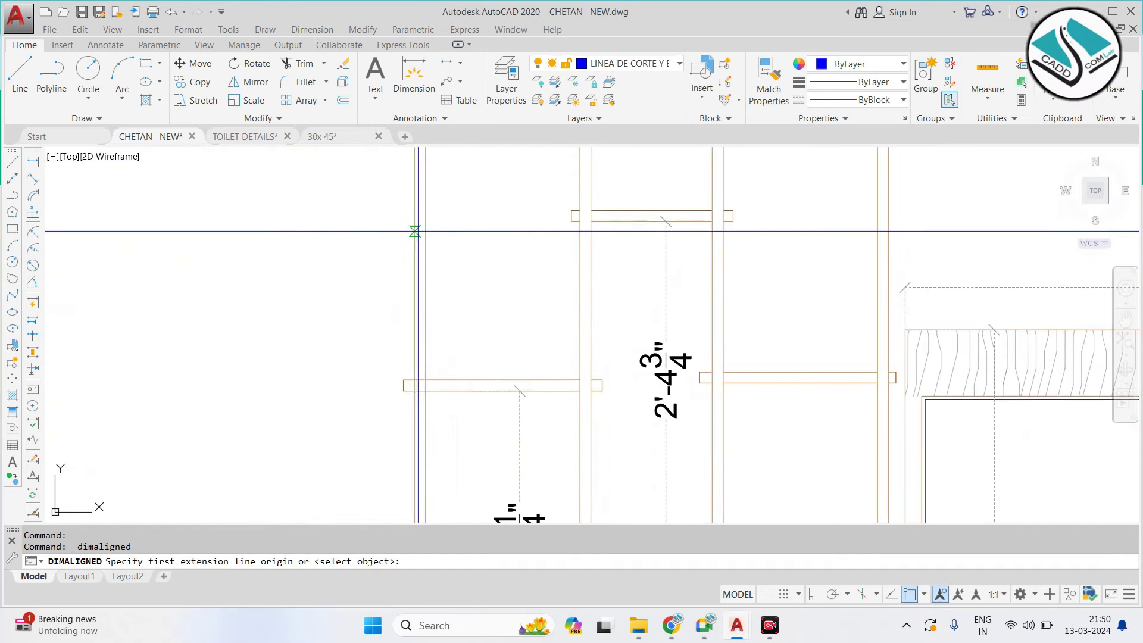
scroll(676, 282, down, 2)
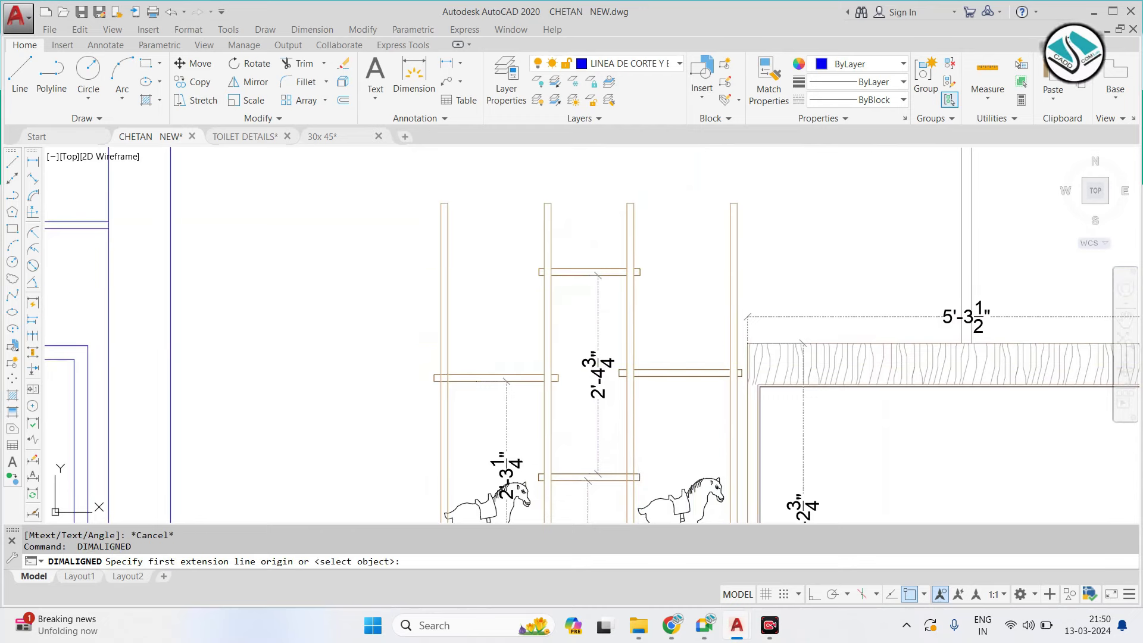
click(694, 372)
click(730, 203)
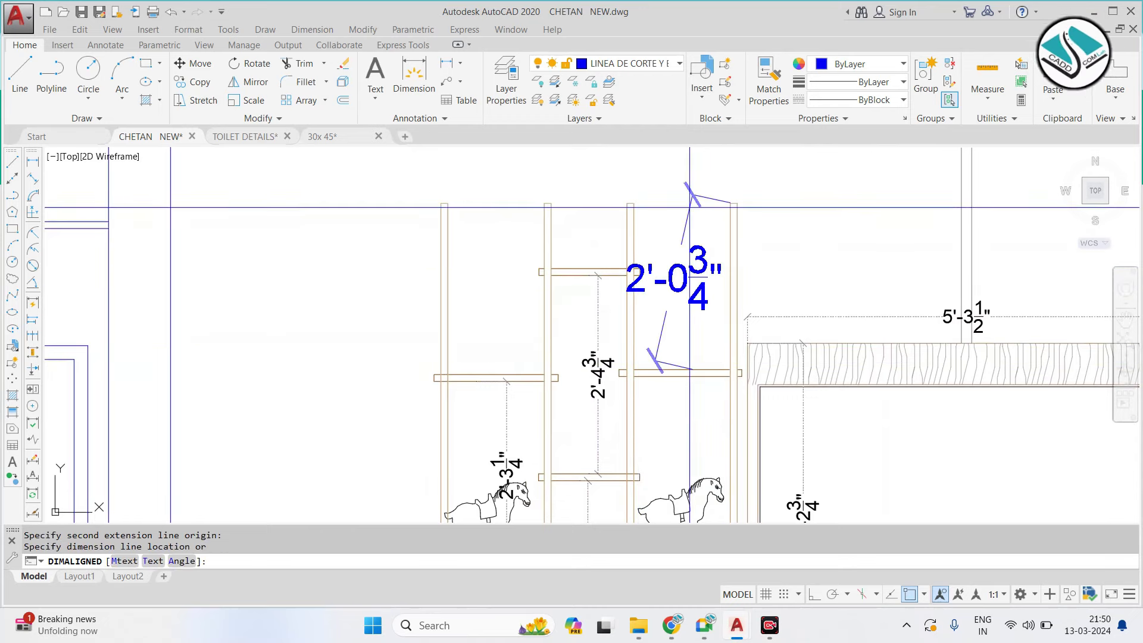
key(Escape)
Bring the copied shelf and TV unit into view and erase the right shelf unit
scroll(634, 192, down, 3)
scroll(635, 192, down, 2)
scroll(635, 192, up, 2)
middle_drag(635, 192, 496, 244)
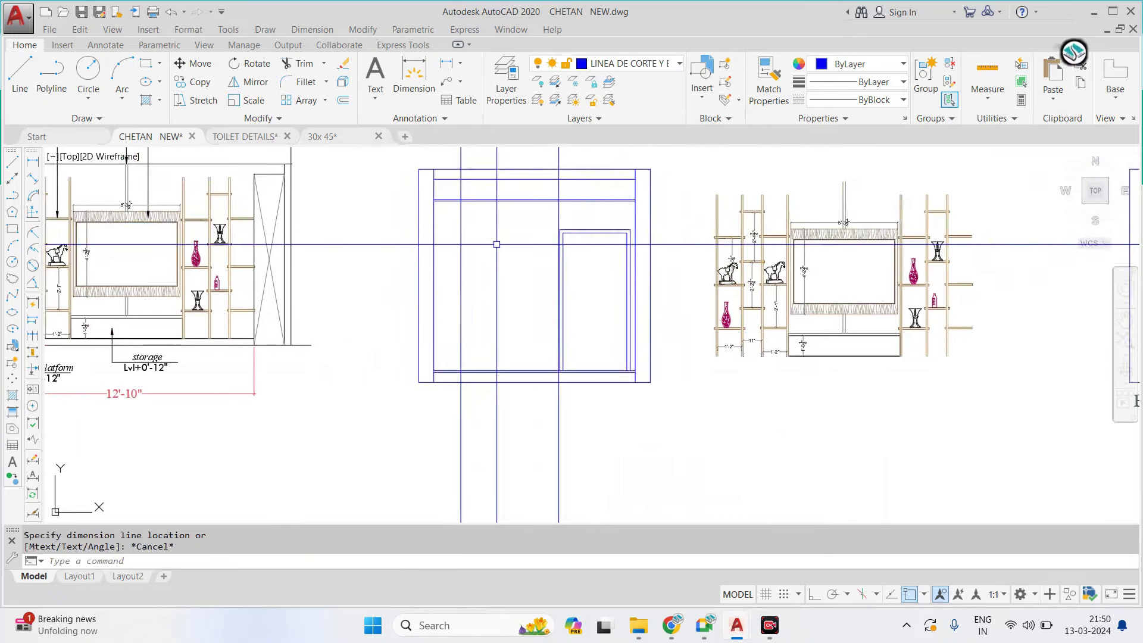
scroll(496, 244, up, 2)
scroll(498, 253, down, 2)
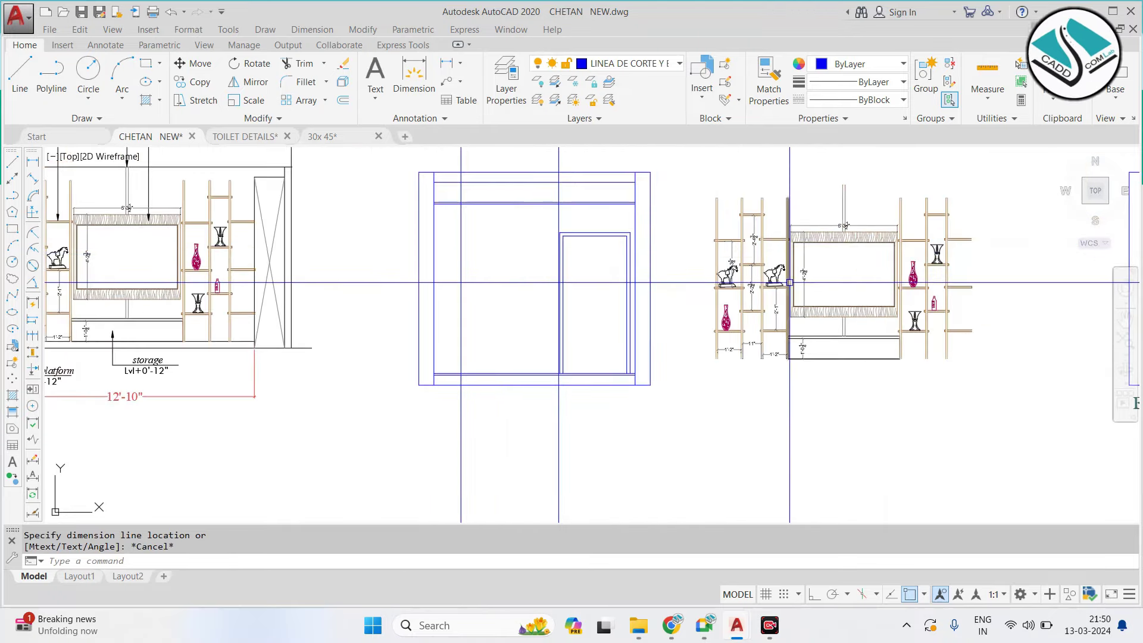
mouse_move(1024, 256)
middle_down()
mouse_move(744, 256)
mouse_move(731, 267)
middle_up()
scroll(745, 256, up, 1)
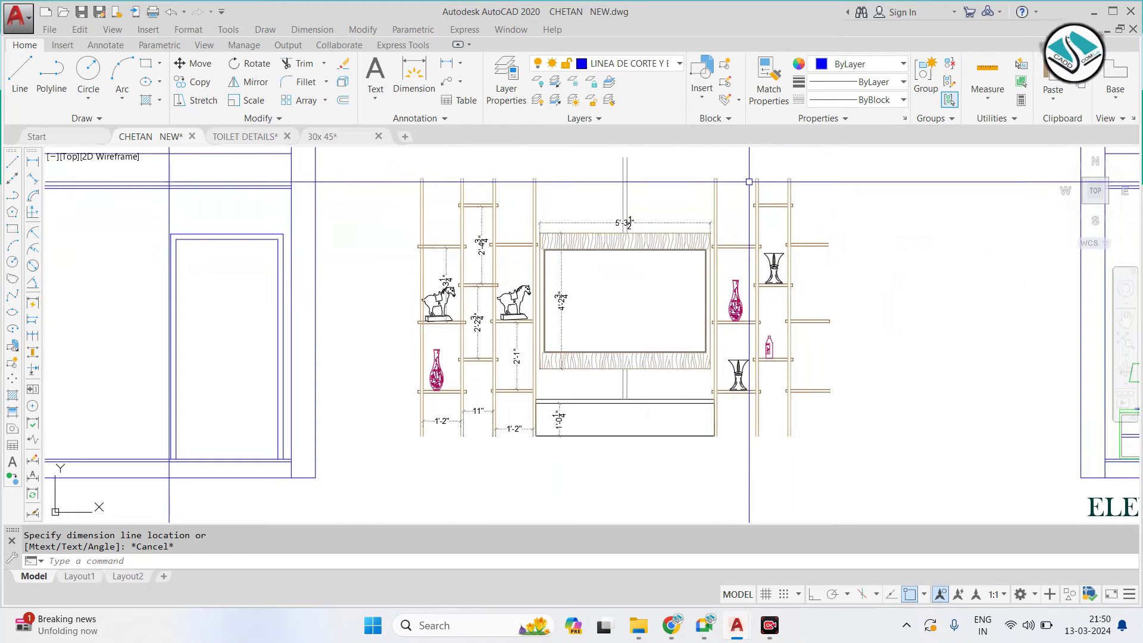
click(839, 452)
text(e)
key(Return)
middle_drag(655, 297, 707, 316)
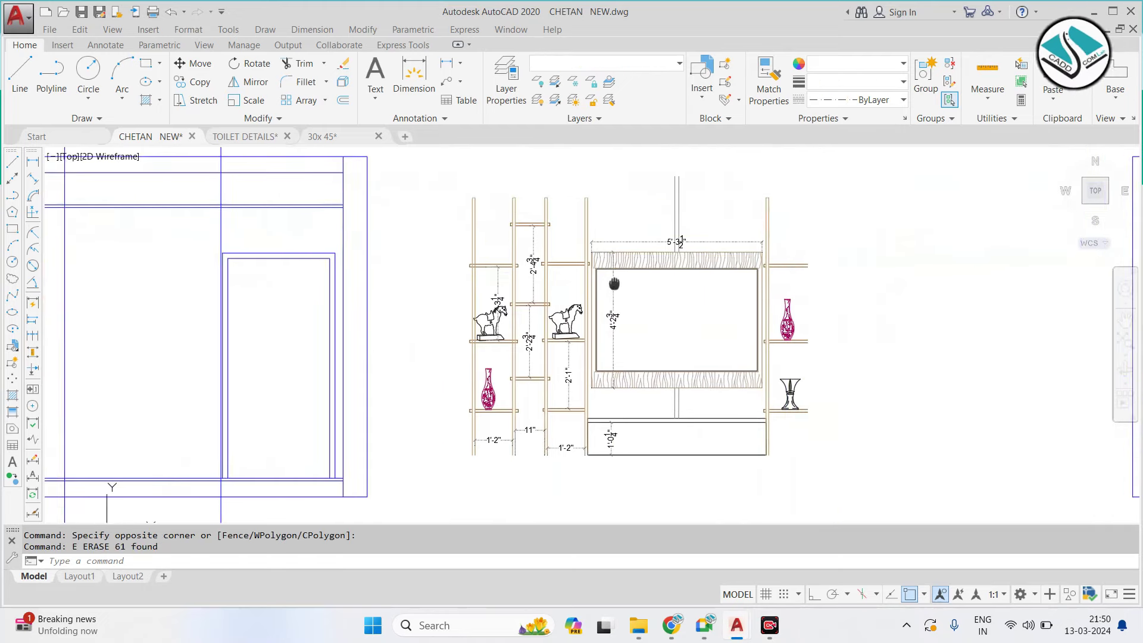
Erase the left shelf objects of the copied TV unit
click(440, 179)
click(549, 447)
text(e)
key(Return)
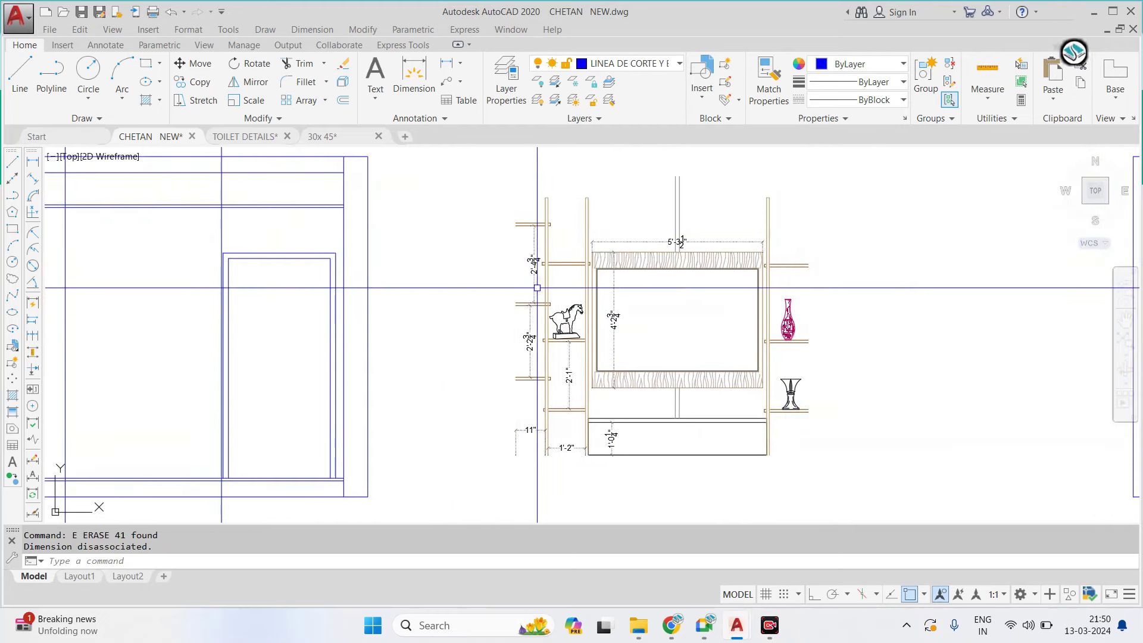
Erase the 2'-3" shelf dimension and the remaining shelf dimensions
key(Return)
click(528, 339)
click(590, 379)
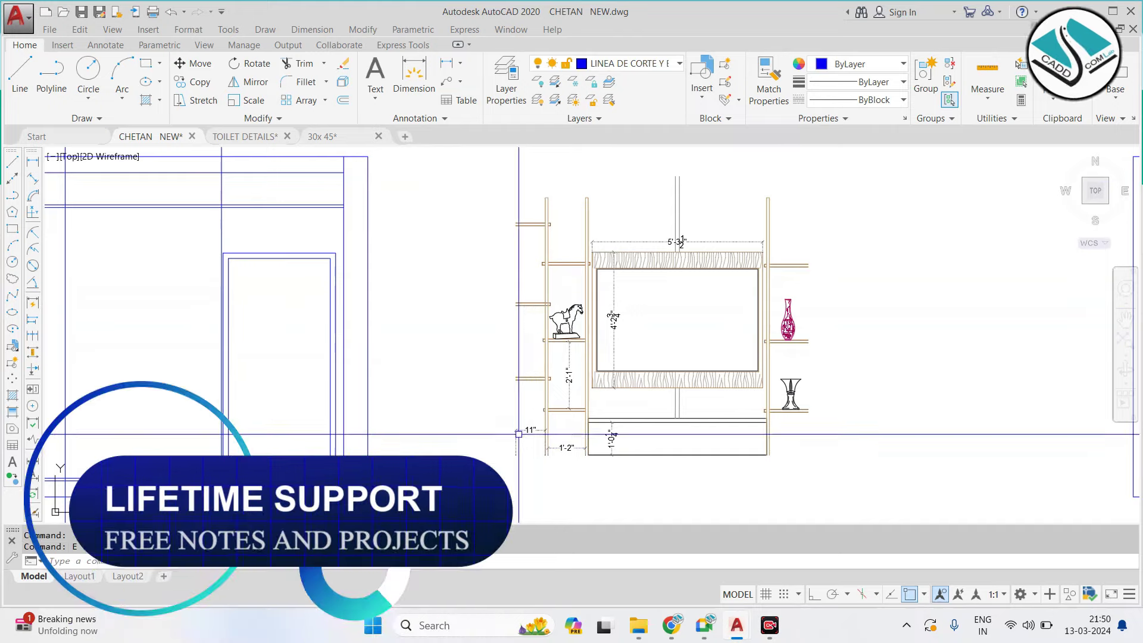
text(e)
key(Return)
Erase the TV panel dimensions
scroll(590, 379, down, 2)
scroll(652, 277, up, 2)
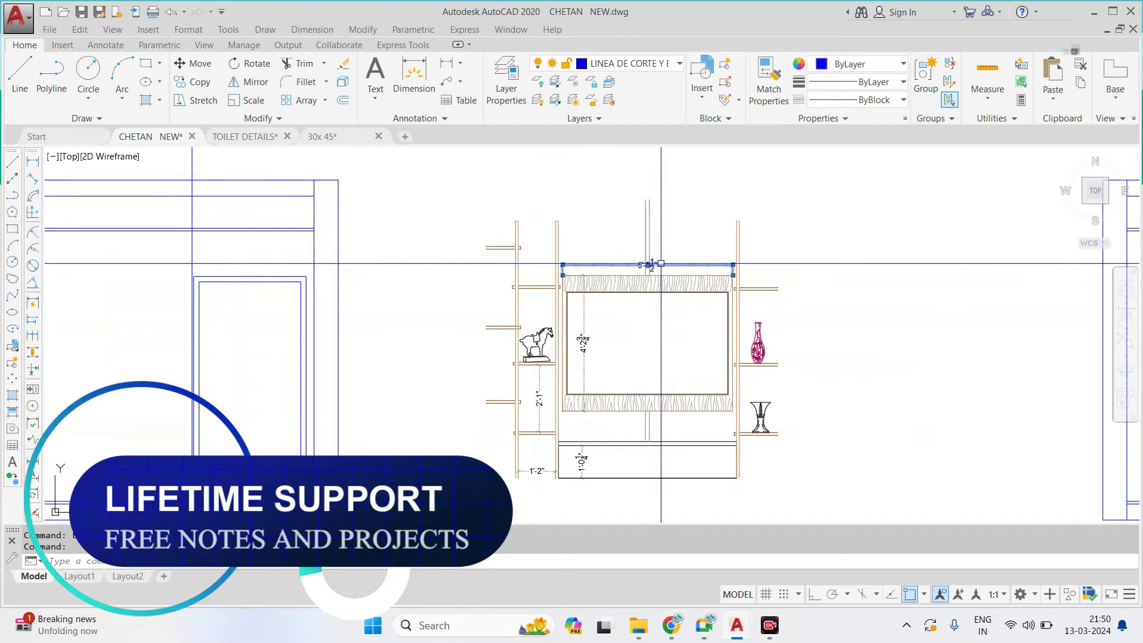
scroll(661, 262, down, 2)
scroll(574, 327, up, 3)
click(545, 369)
scroll(681, 253, down, 1)
text(e)
key(Return)
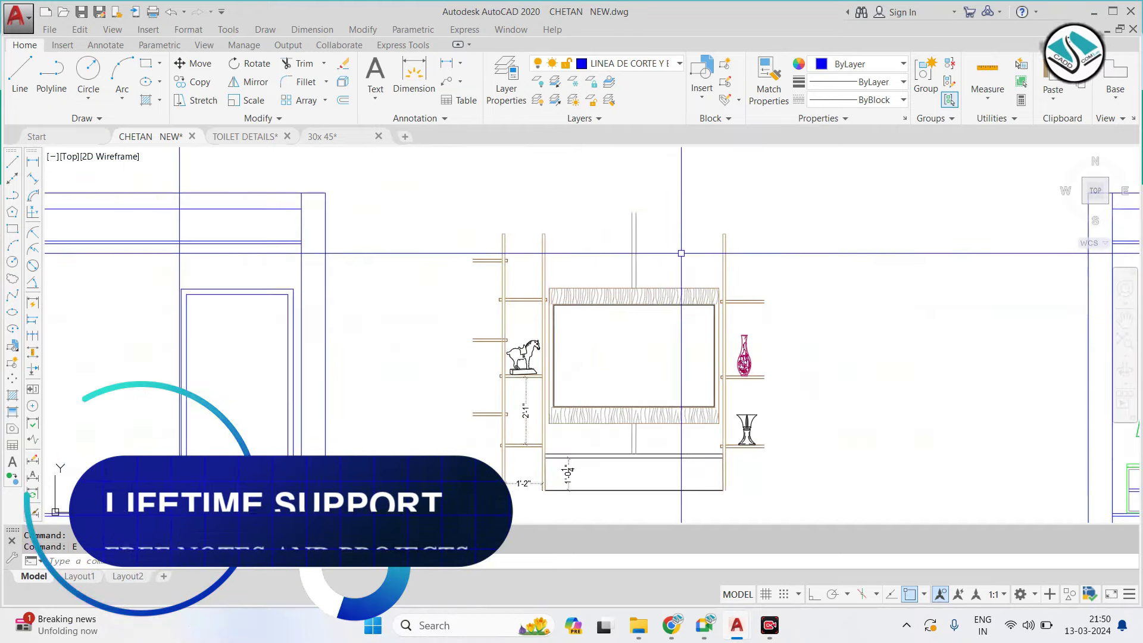
Move the right shelf with the vase and goblet further right
click(688, 208)
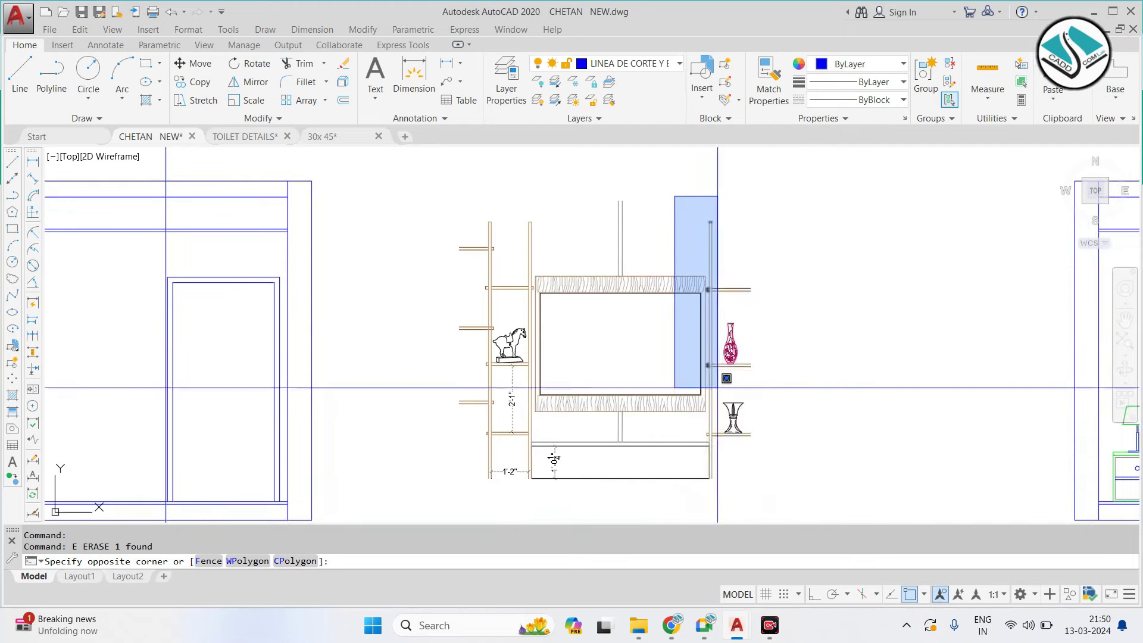
click(811, 485)
text(m)
key(Return)
click(804, 389)
click(967, 383)
key(Escape)
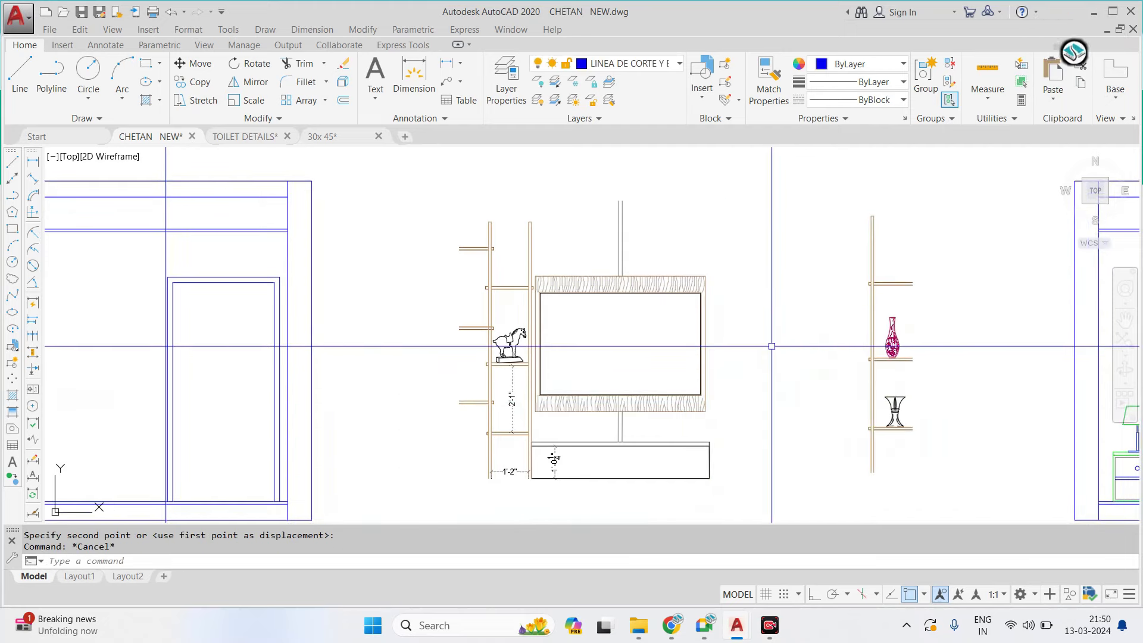
Begin a horizontal STRETCH of the TV panel, then cancel it
text(s)
key(Return)
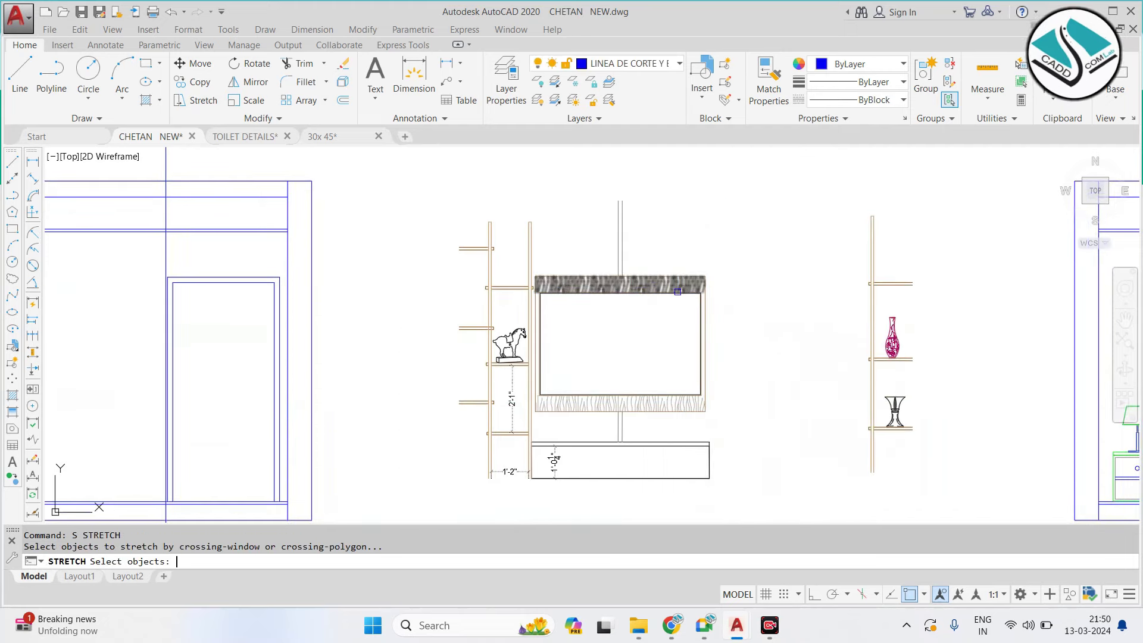
click(765, 199)
click(684, 494)
key(Return)
click(704, 339)
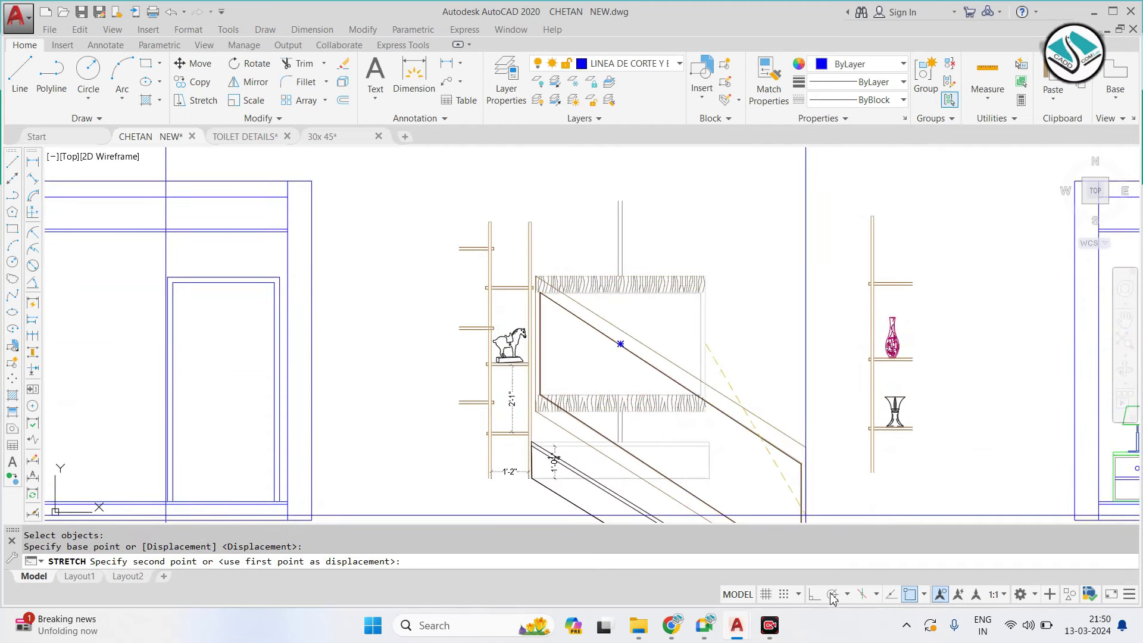
key(F8)
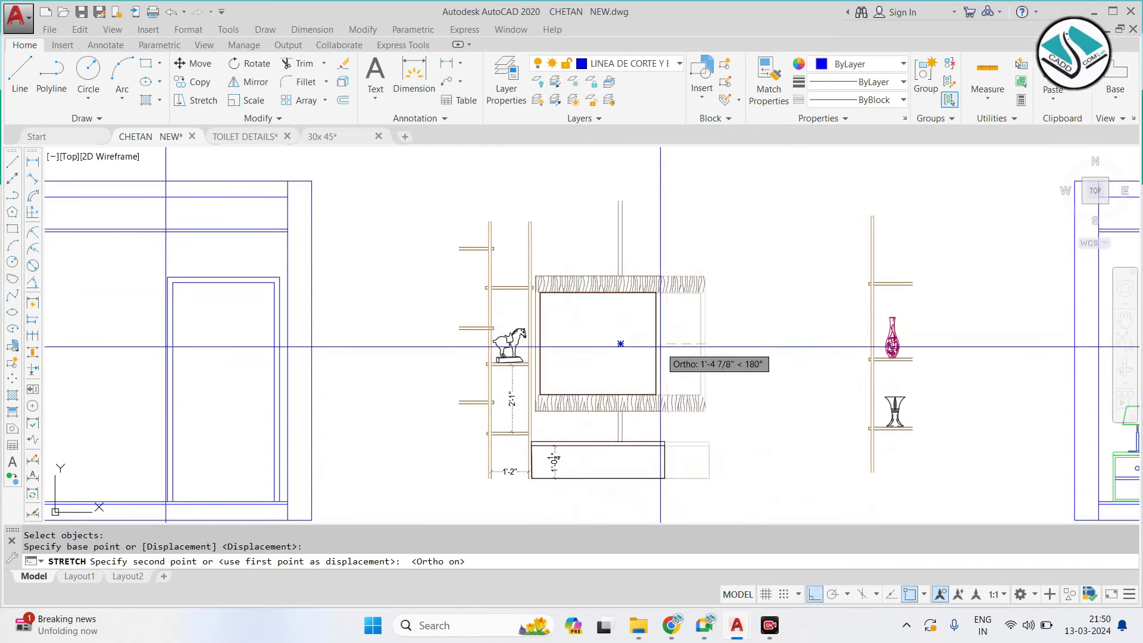
key(Escape)
Try stretching the top and bottom hatch strips by their edge grips, then cancel
scroll(702, 281, up, 6)
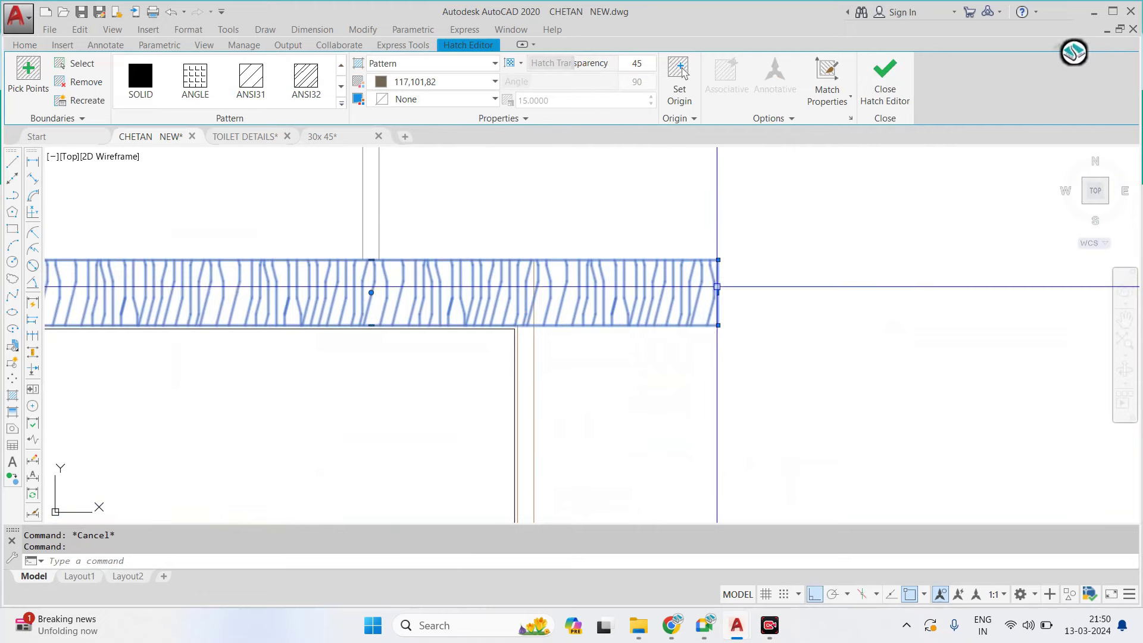
click(718, 292)
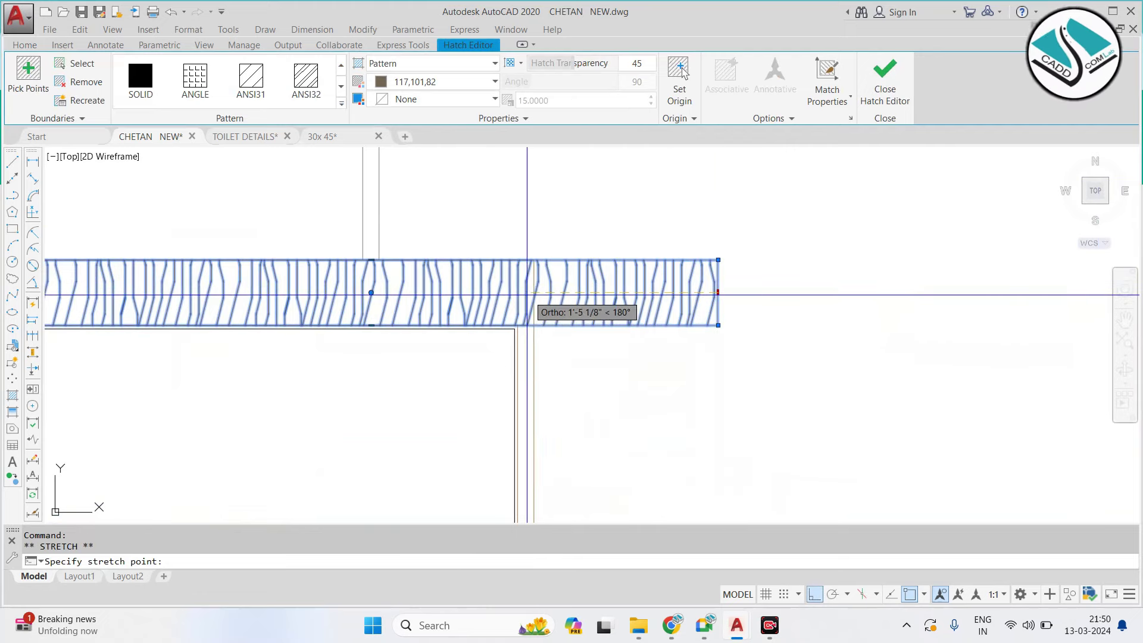
key(Escape)
scroll(630, 247, down, 5)
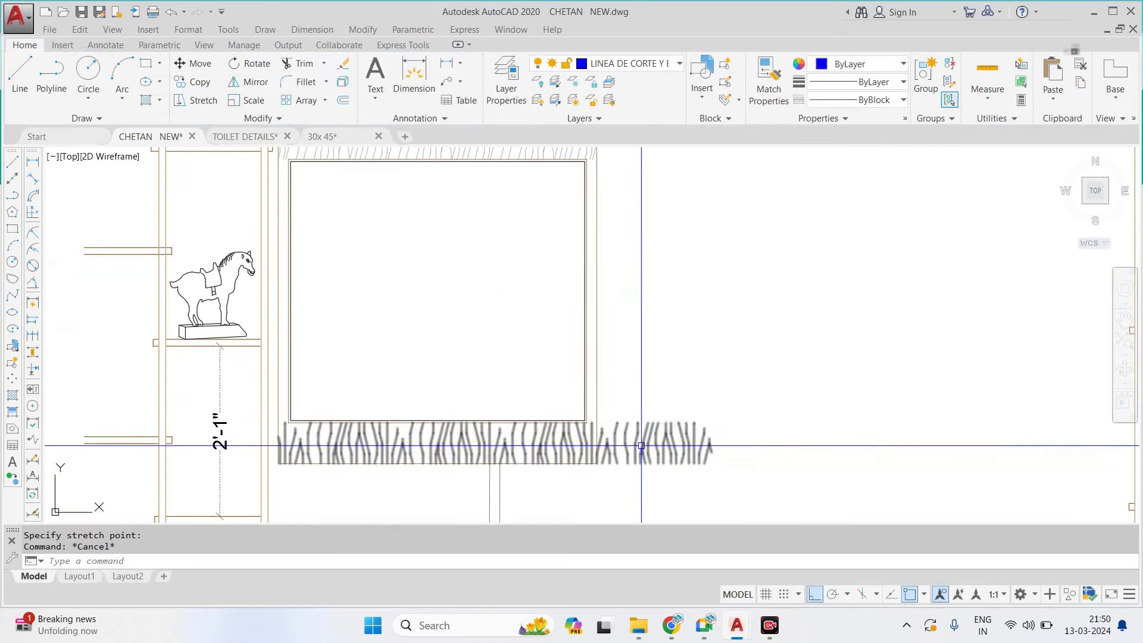
click(701, 445)
click(712, 442)
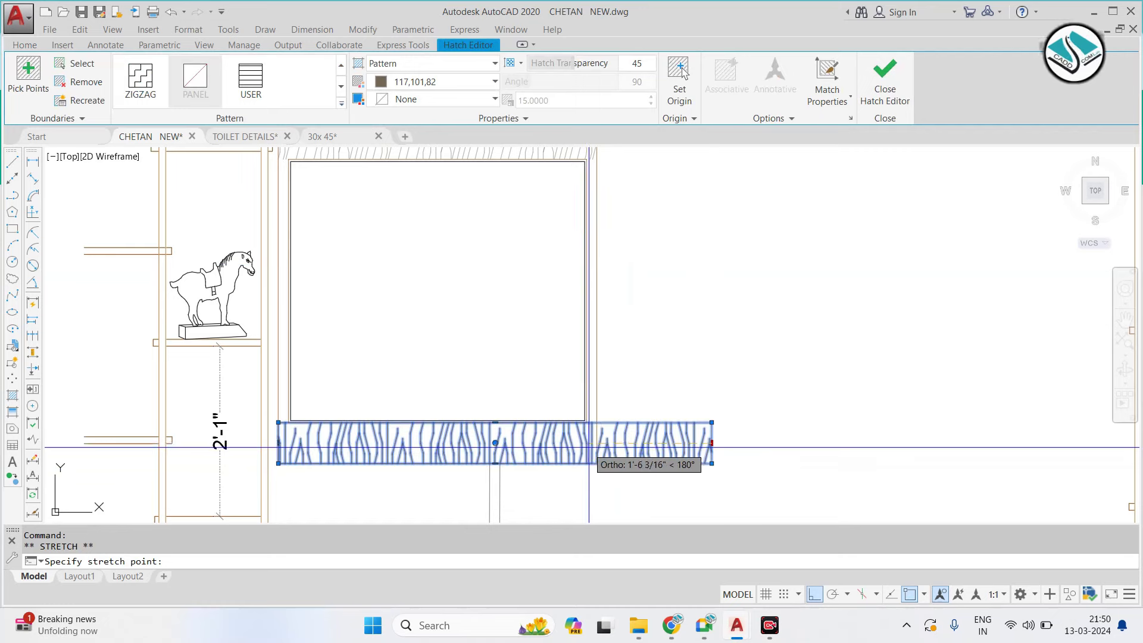
key(Escape)
Erase the vertical rod above the TV panel
scroll(601, 350, down, 6)
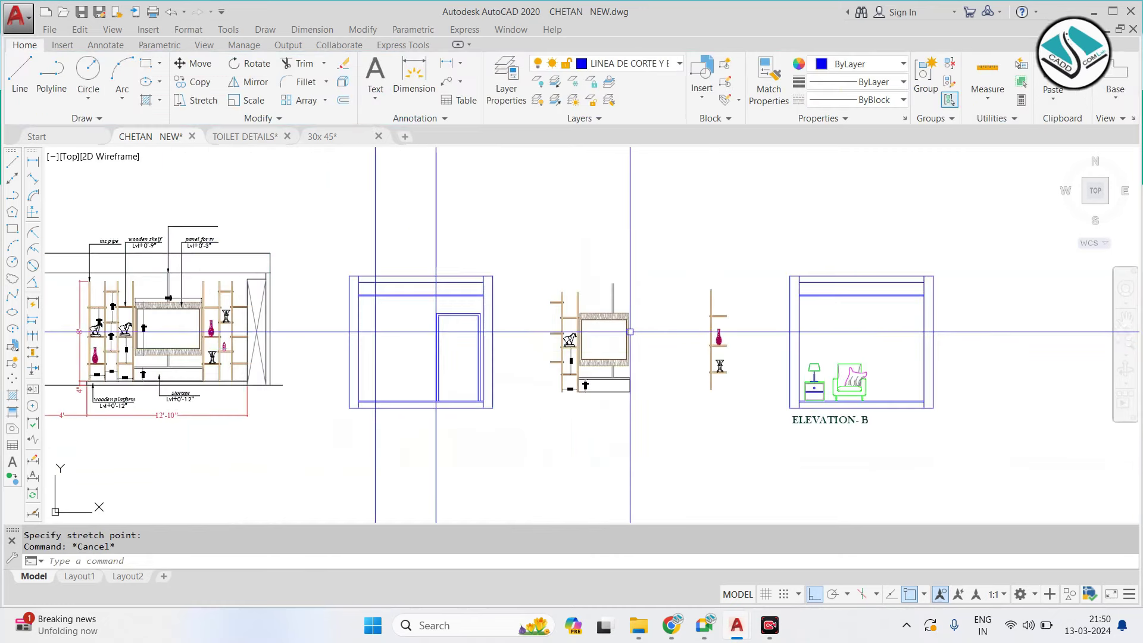
scroll(622, 336, up, 3)
scroll(601, 325, down, 2)
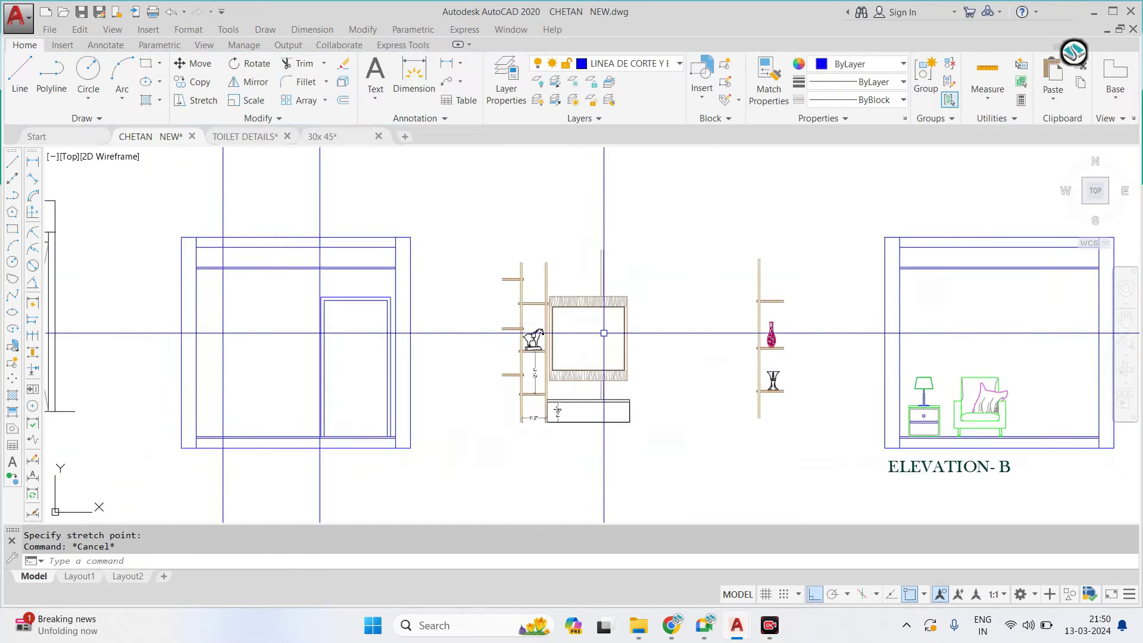
scroll(583, 327, up, 1)
scroll(571, 286, up, 1)
scroll(602, 229, up, 1)
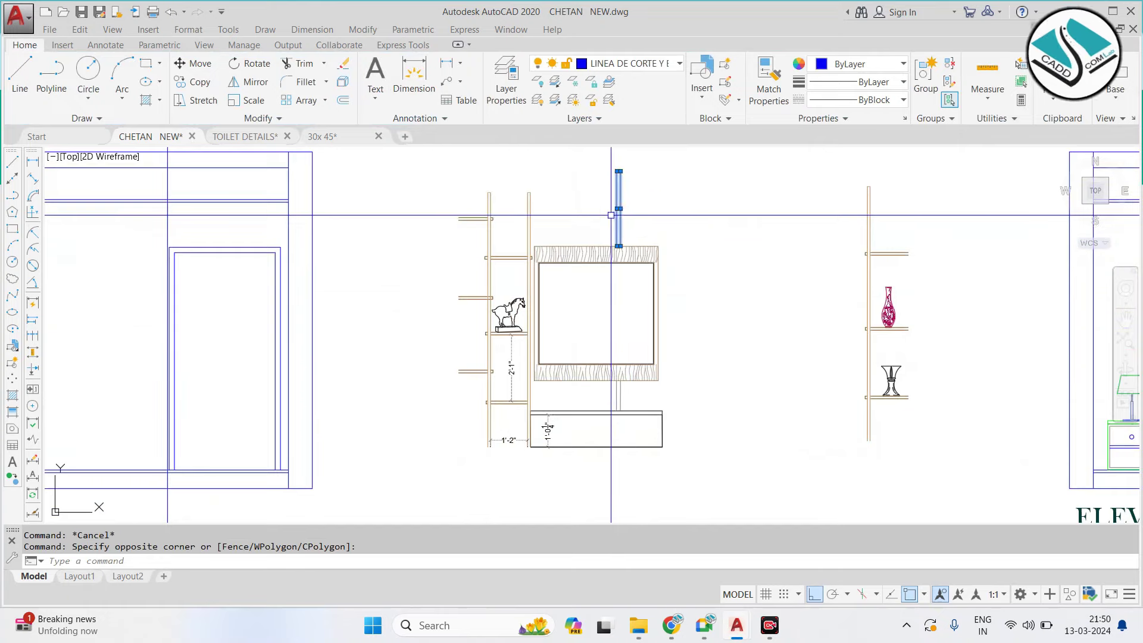
text(e)
key(Return)
Select the TV panel and console together
click(624, 393)
scroll(595, 381, up, 2)
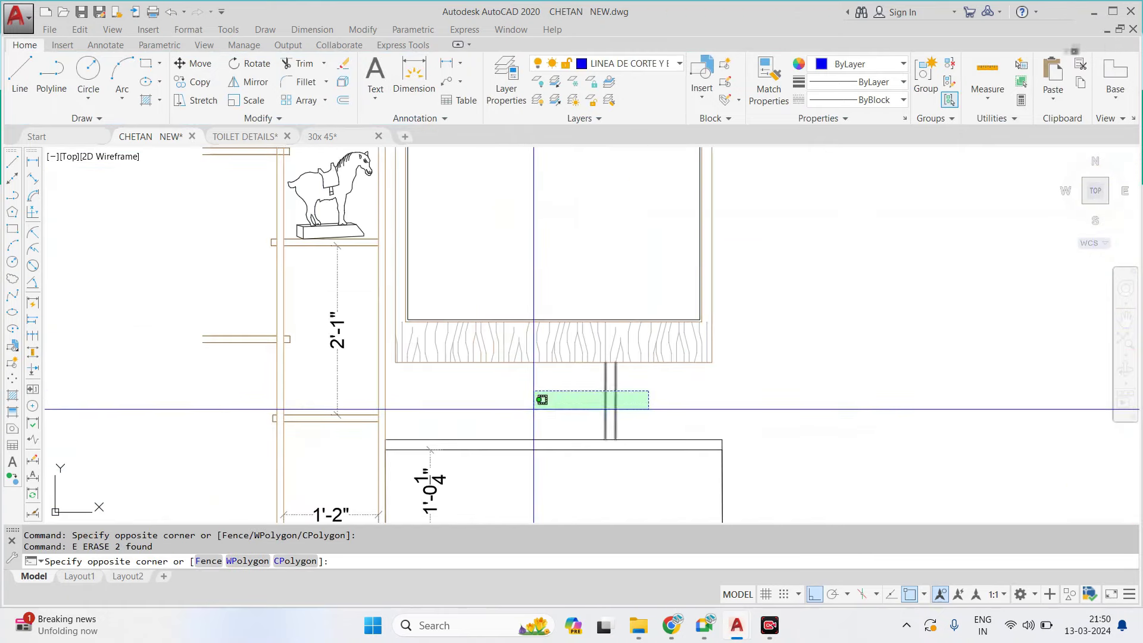
key(Escape)
scroll(594, 363, down, 1)
click(484, 210)
scroll(661, 409, down, 1)
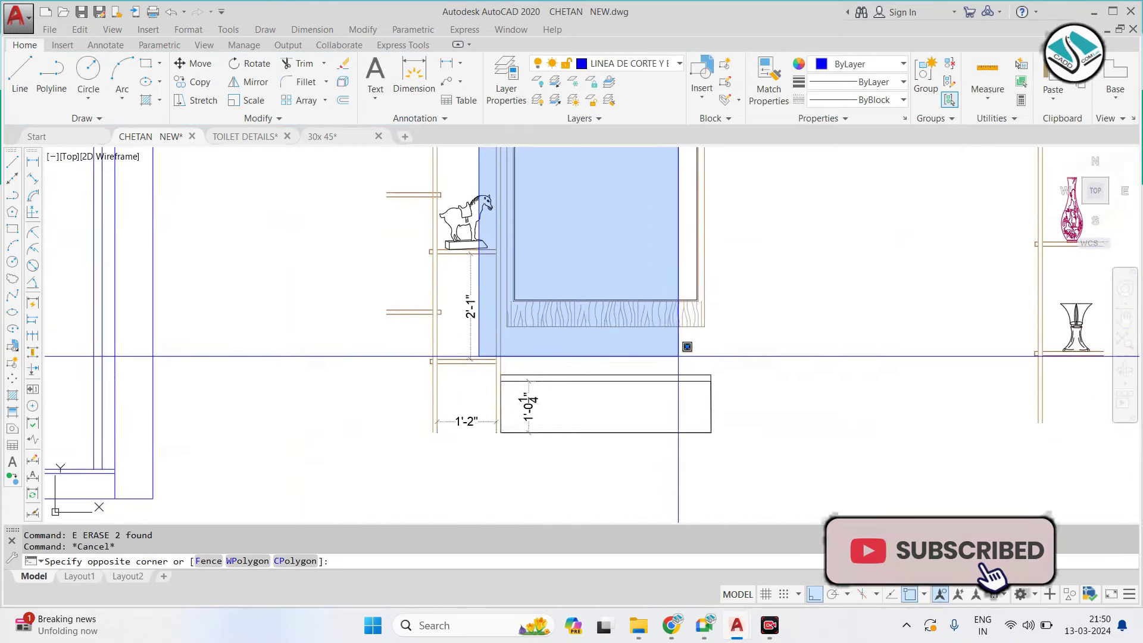
click(679, 358)
scroll(633, 366, down, 2)
Move the TV panel and console into the elevation frame left of the door
text(m)
key(Return)
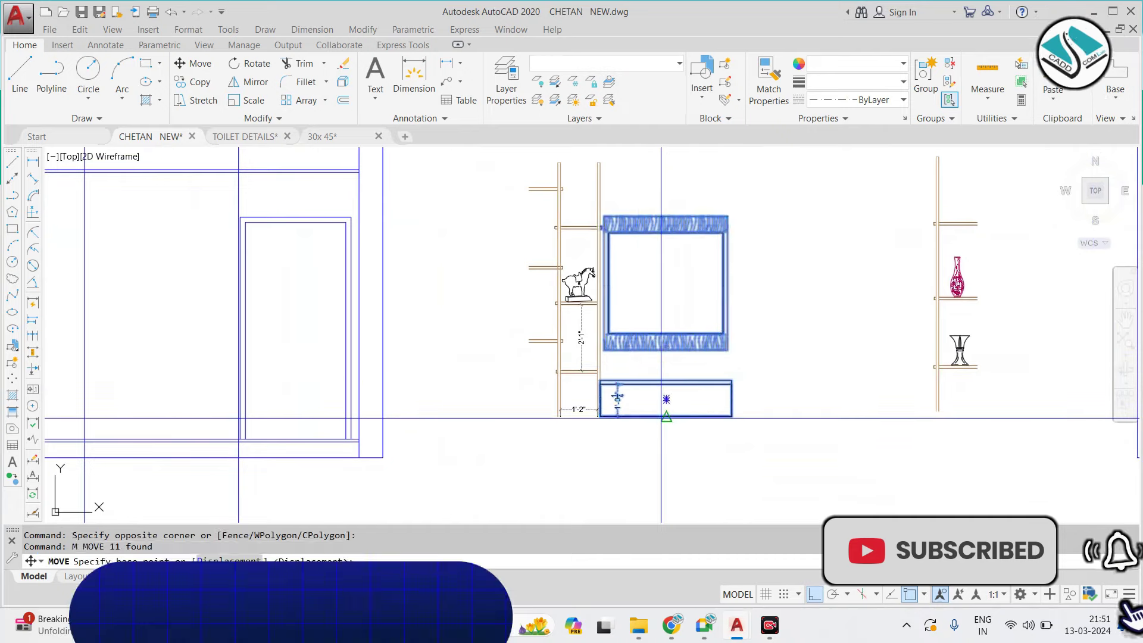
click(667, 344)
middle_drag(357, 358, 574, 393)
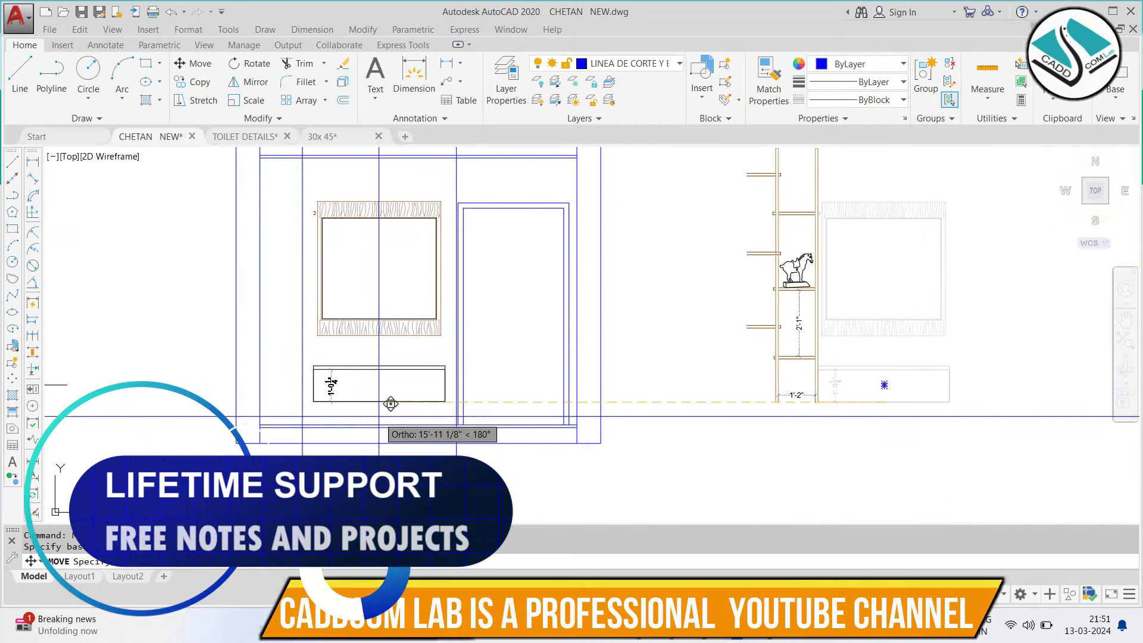
key(Escape)
scroll(364, 252, up, 3)
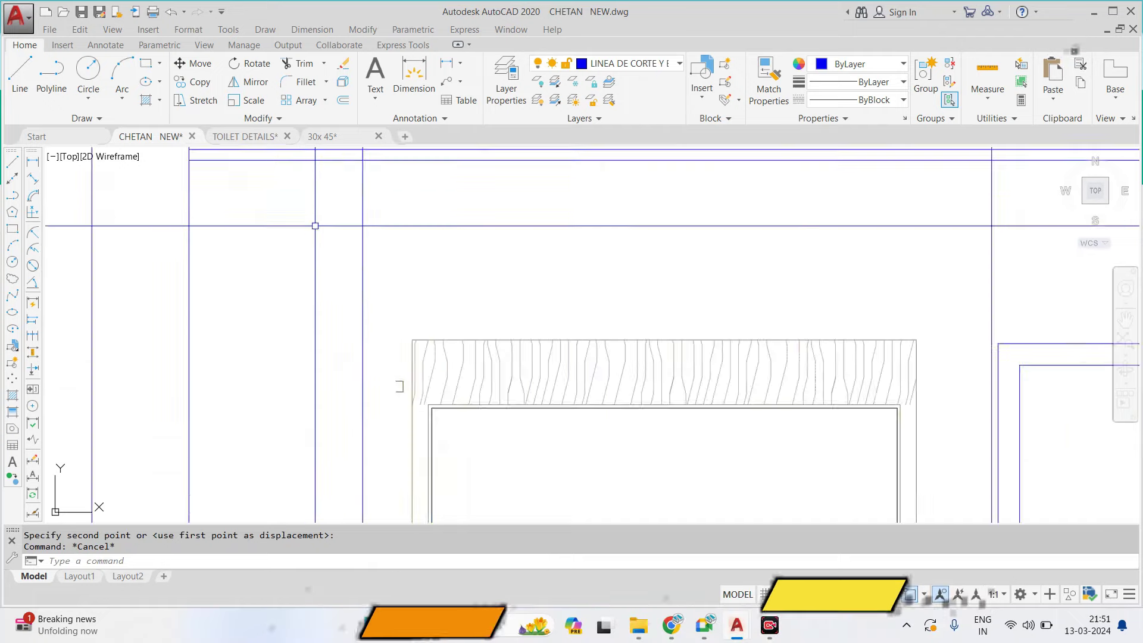
scroll(400, 350, up, 3)
click(400, 350)
scroll(421, 304, down, 2)
text(E)
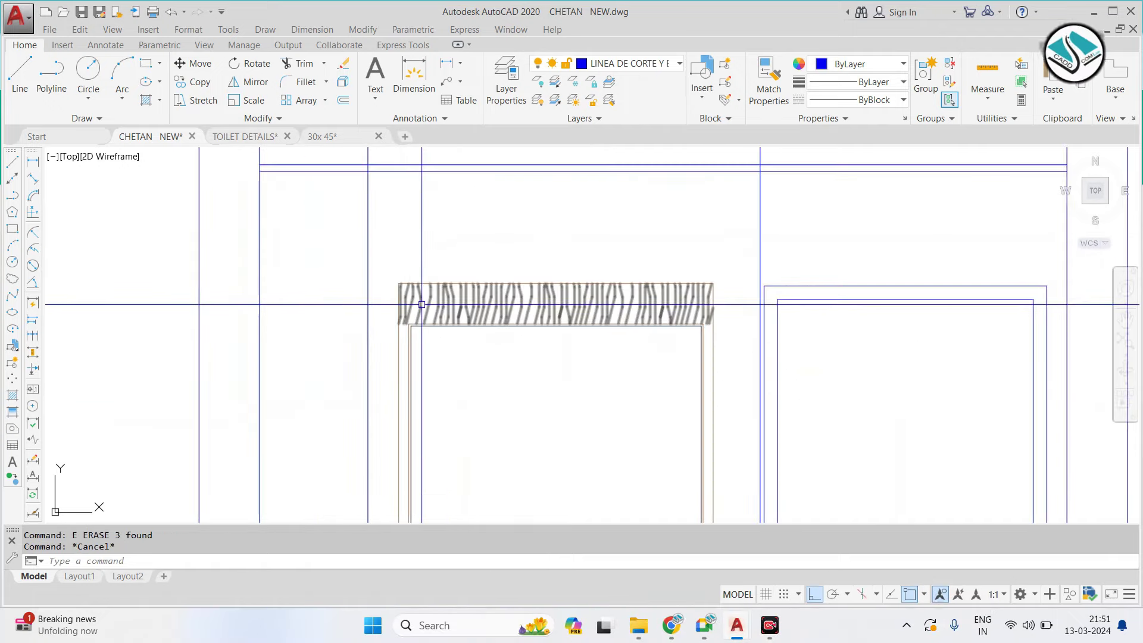
scroll(421, 304, down, 4)
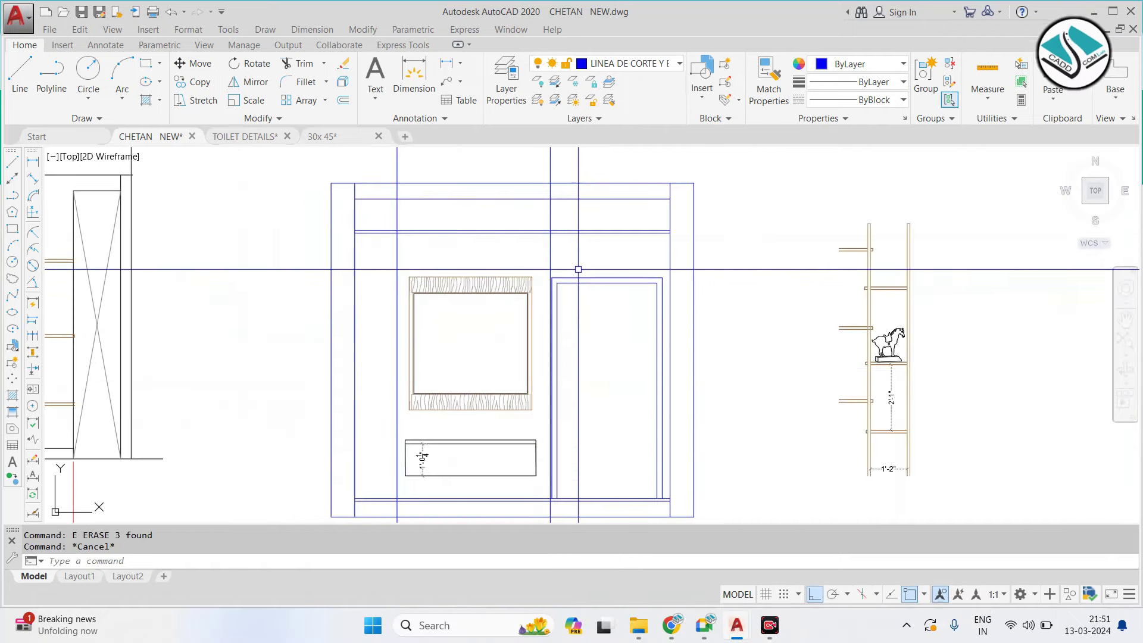
Zoom around the new elevation, then briefly check Google Meet and minimise it
scroll(478, 260, down, 2)
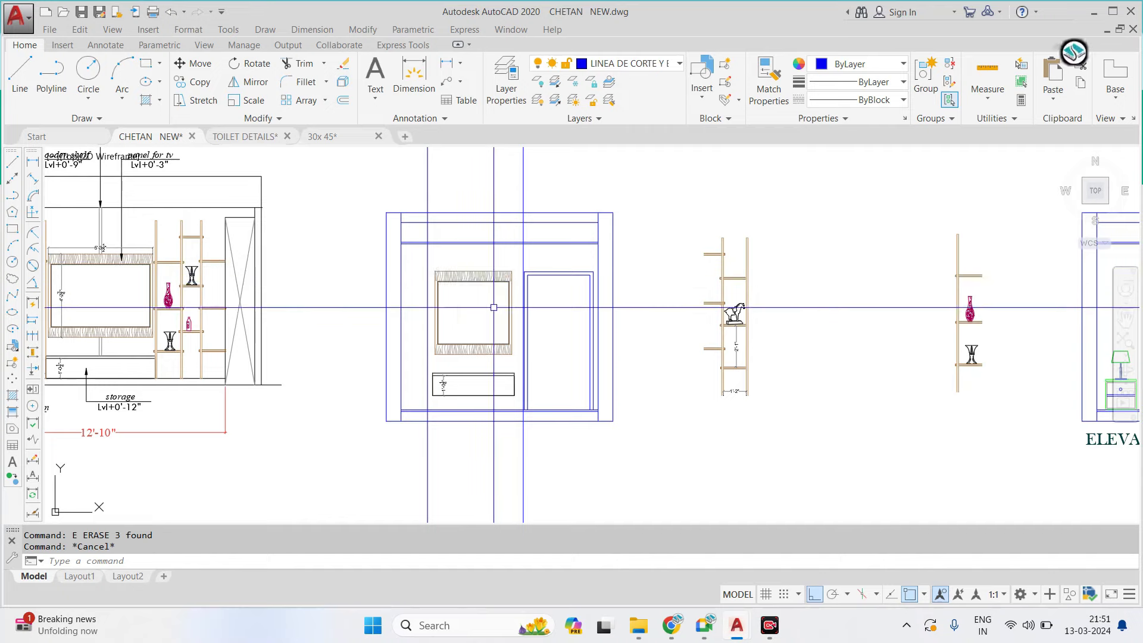
scroll(493, 307, down, 5)
scroll(464, 256, up, 2)
scroll(417, 268, up, 4)
scroll(416, 267, down, 4)
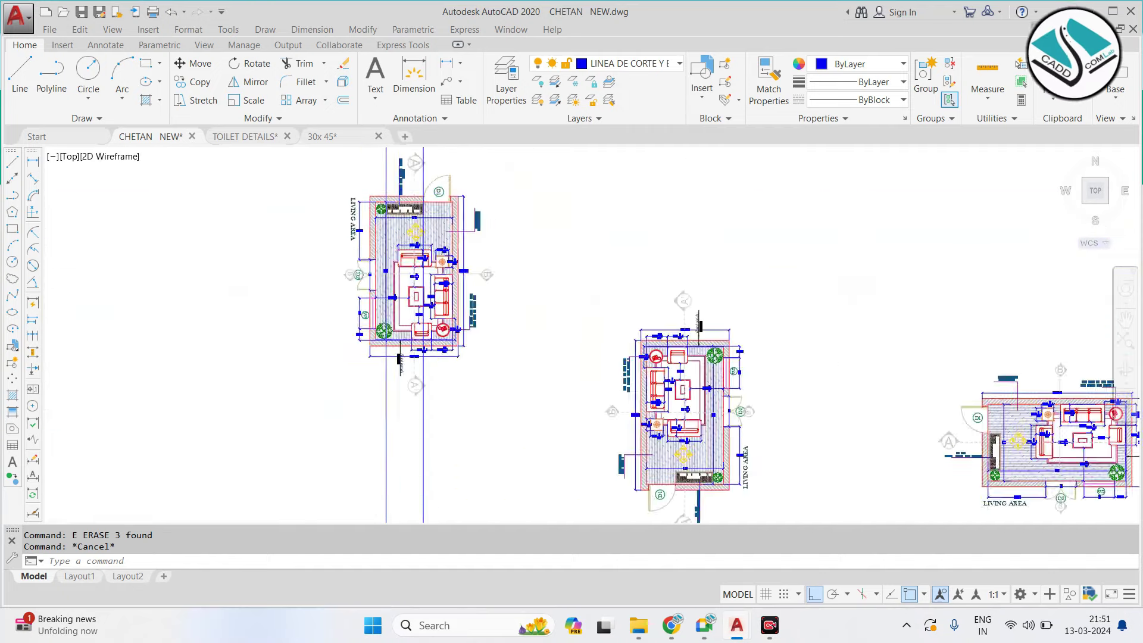
scroll(424, 267, down, 3)
scroll(440, 417, up, 3)
scroll(440, 375, up, 1)
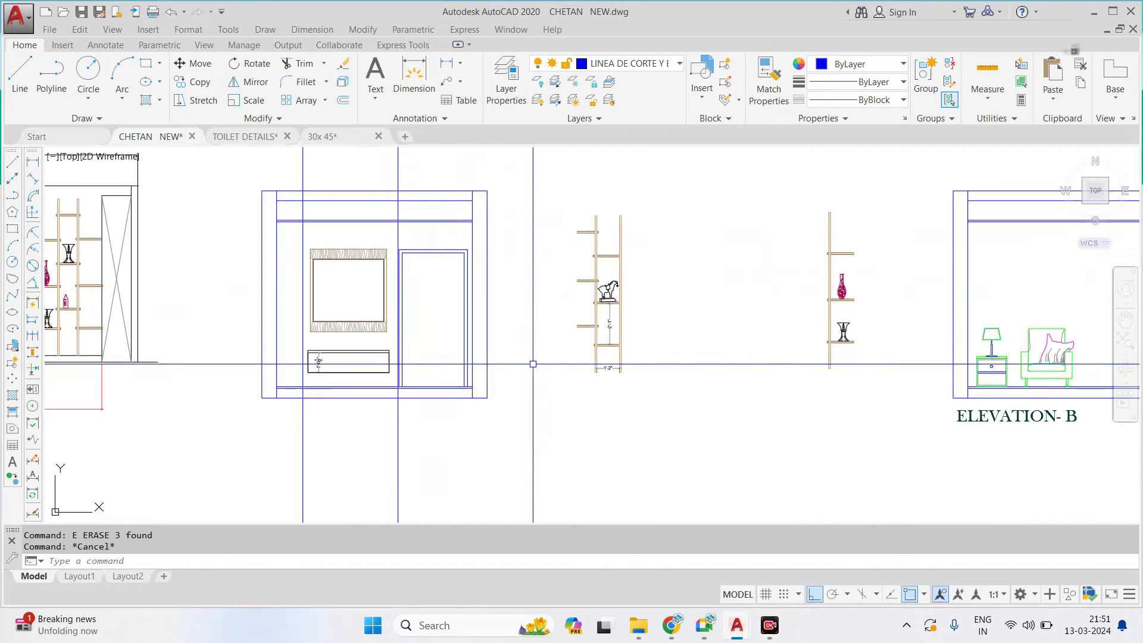
click(613, 539)
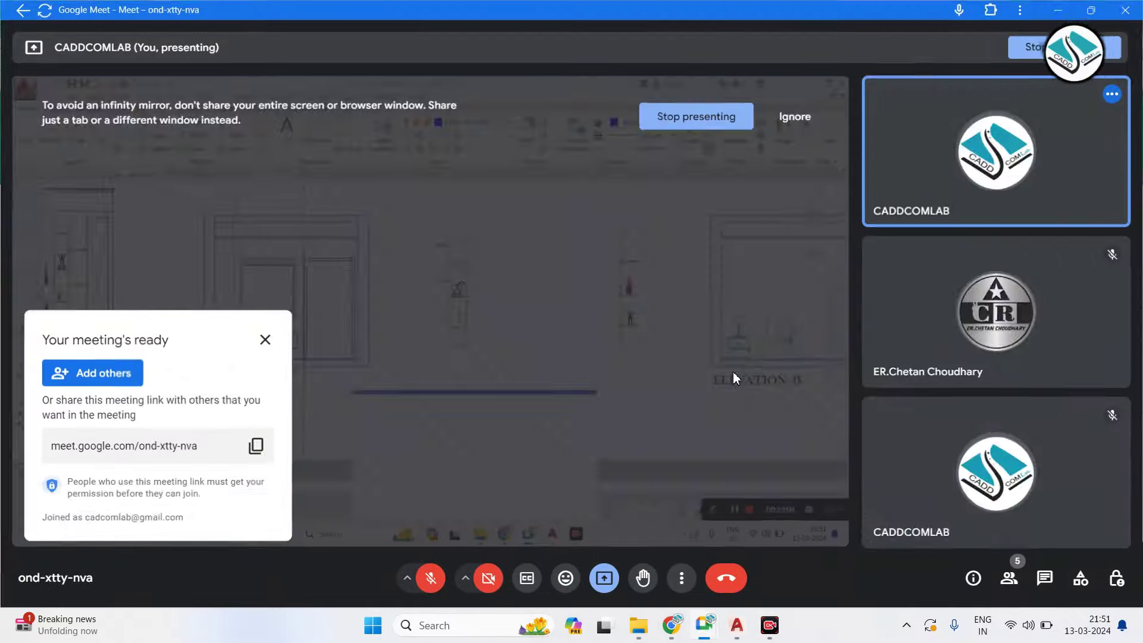
click(1054, 10)
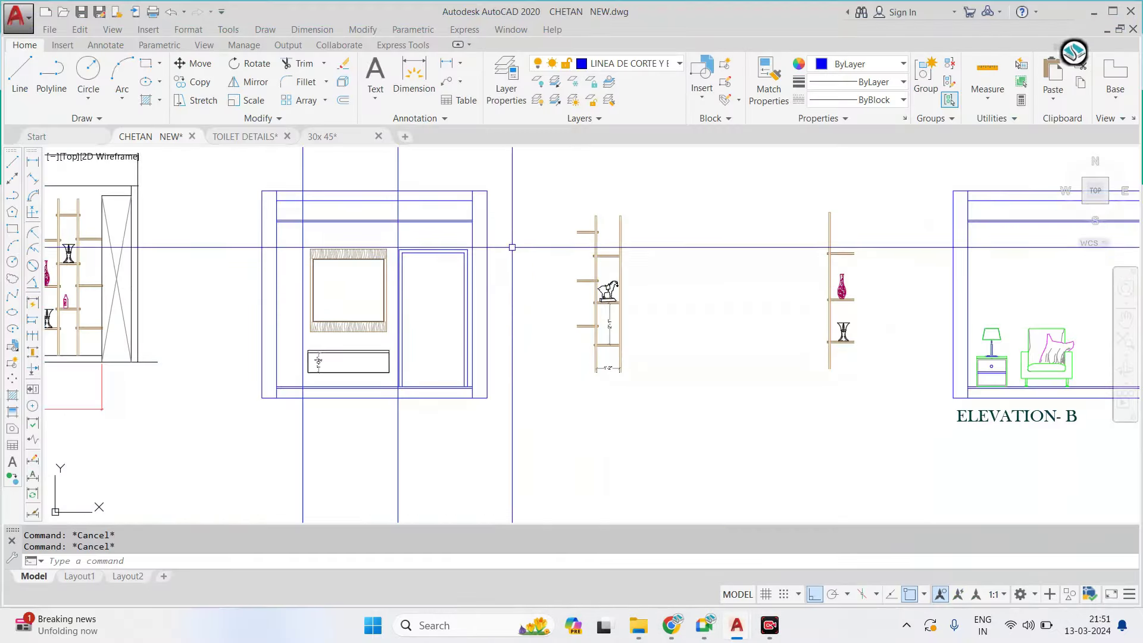
Erase the three left shelf stubs of the ladder shelf
scroll(585, 241, up, 2)
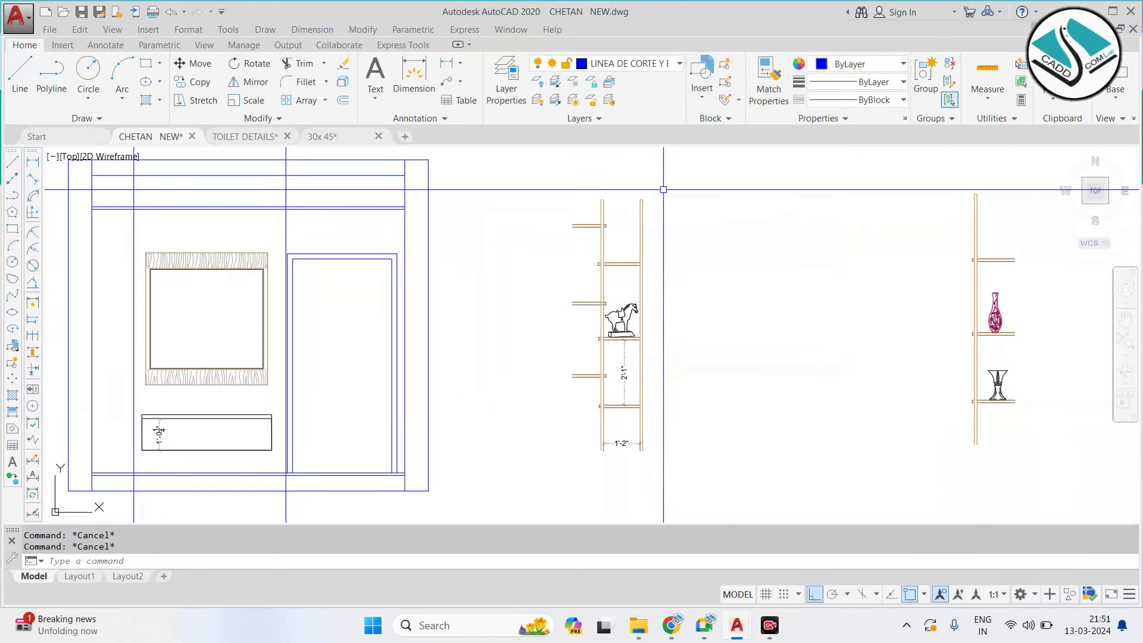
click(594, 186)
click(562, 392)
text(e)
key(Return)
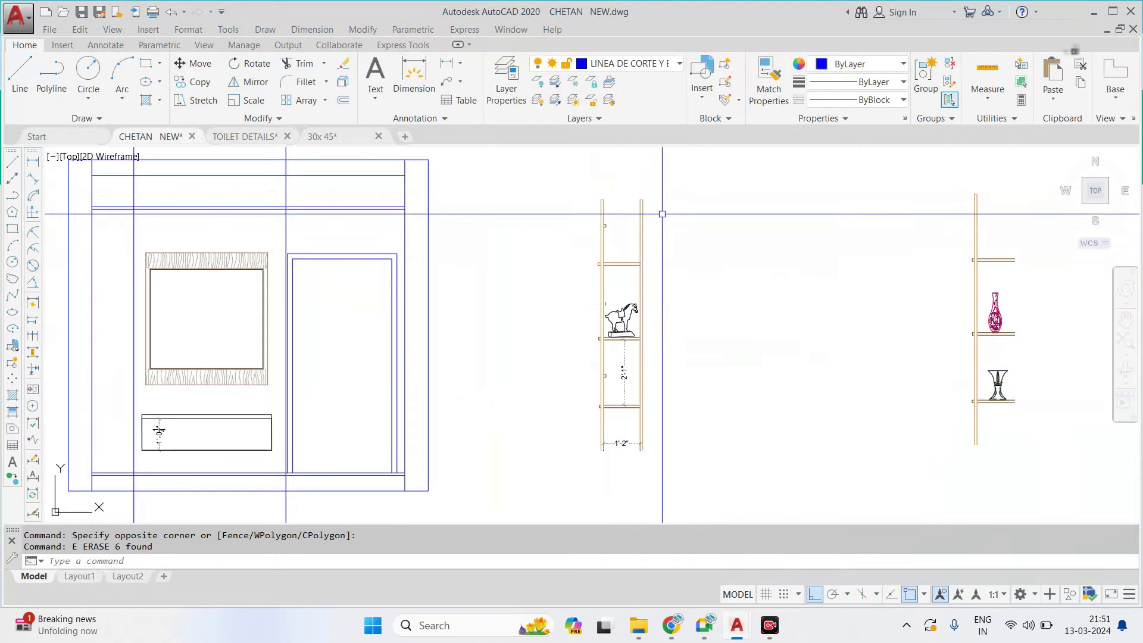
Start moving the ladder shelf from its bottom point, then cancel the move
click(697, 179)
click(541, 485)
text(m)
key(Return)
scroll(633, 453, up, 4)
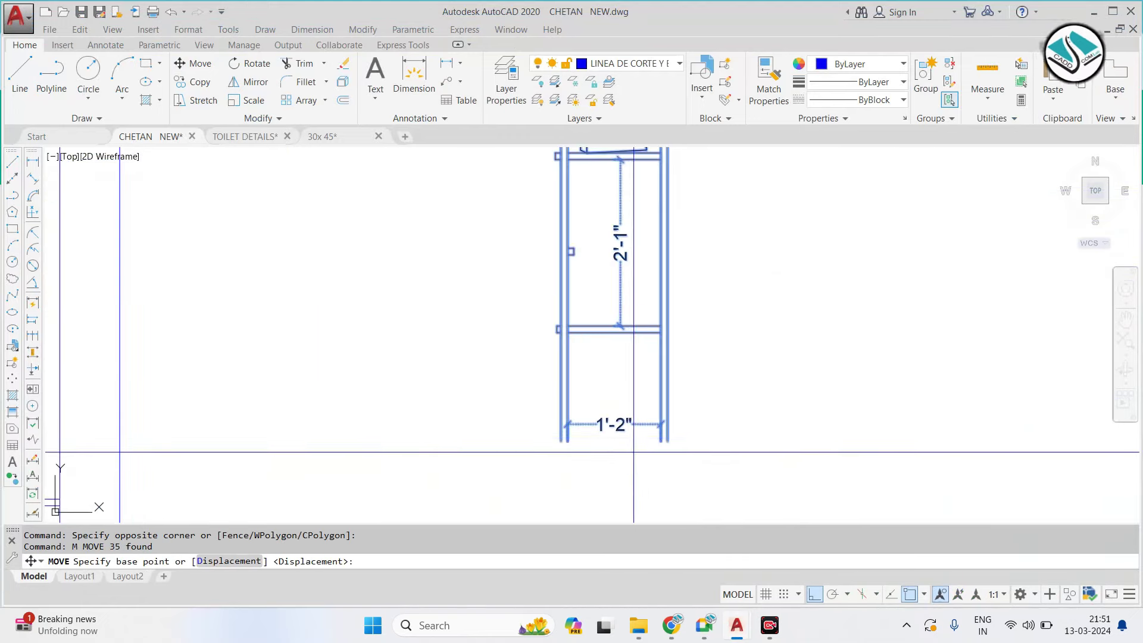
click(672, 443)
scroll(688, 421, down, 4)
scroll(523, 421, up, 4)
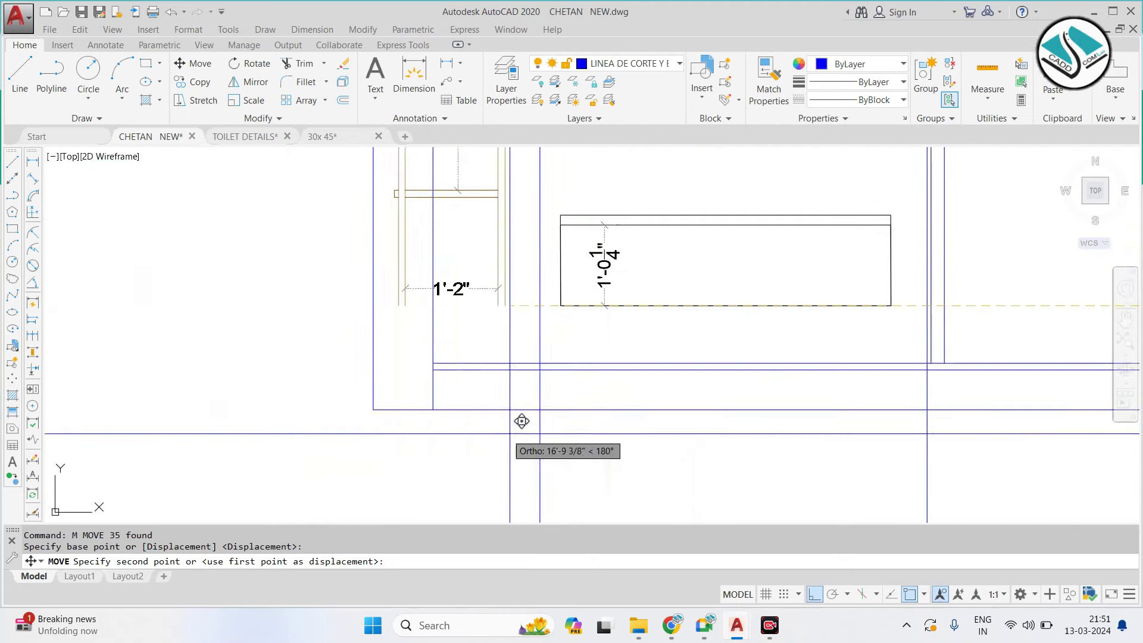
scroll(552, 357, up, 1)
key(Escape)
scroll(539, 359, down, 5)
scroll(526, 338, up, 2)
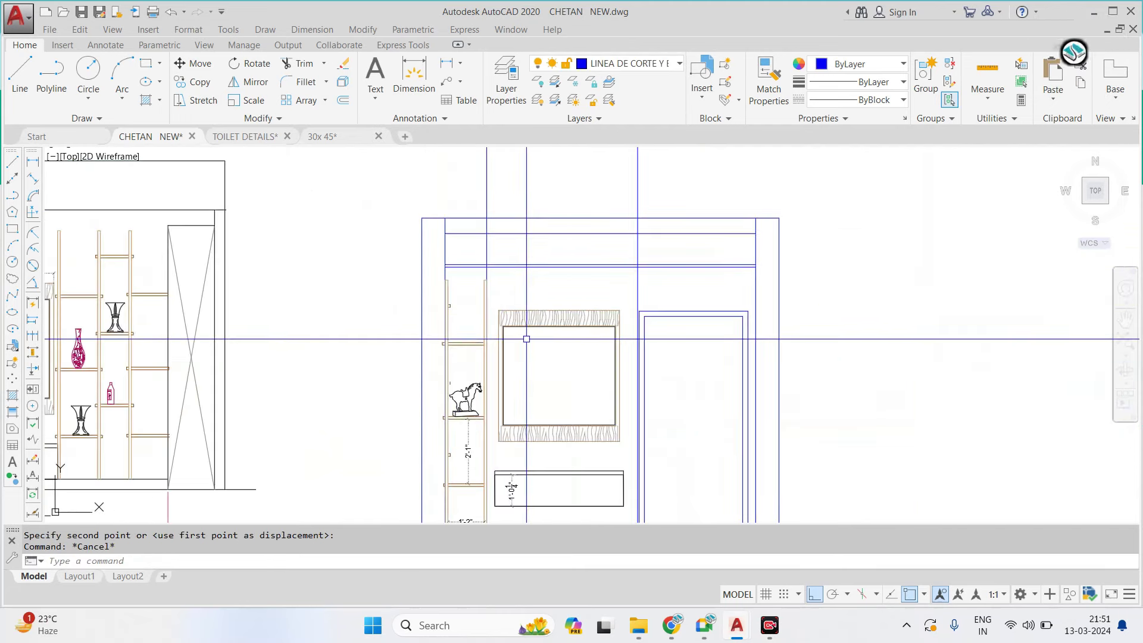
Erase the blue construction lines and two leftover objects from the elevation
middle_drag(570, 283, 548, 272)
click(714, 190)
click(387, 202)
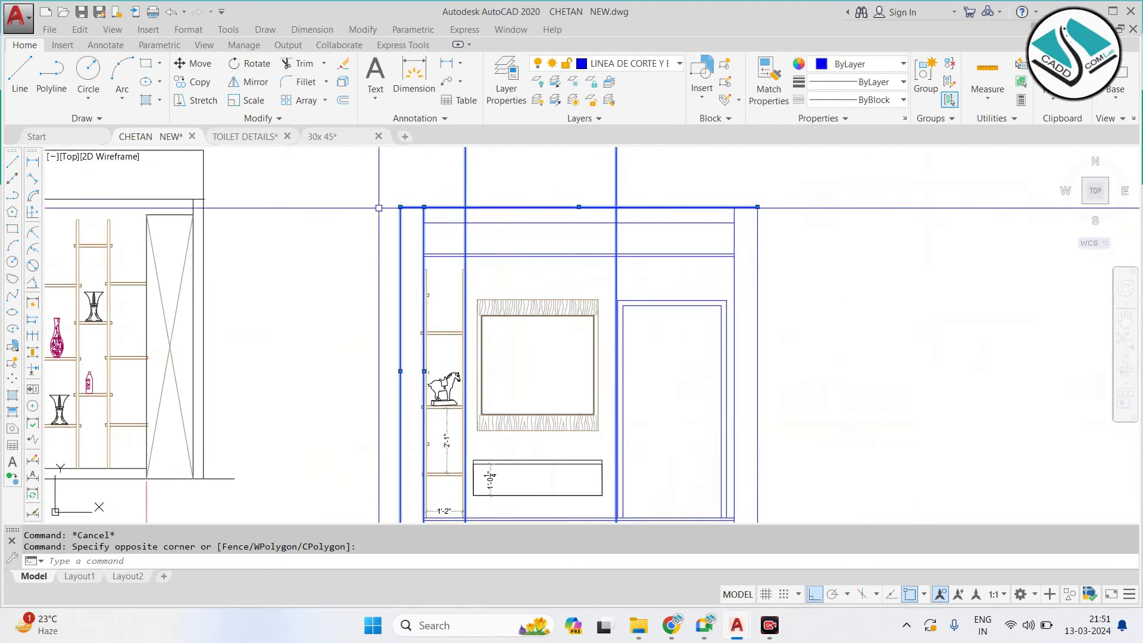
text(e)
key(Return)
click(504, 235)
click(508, 191)
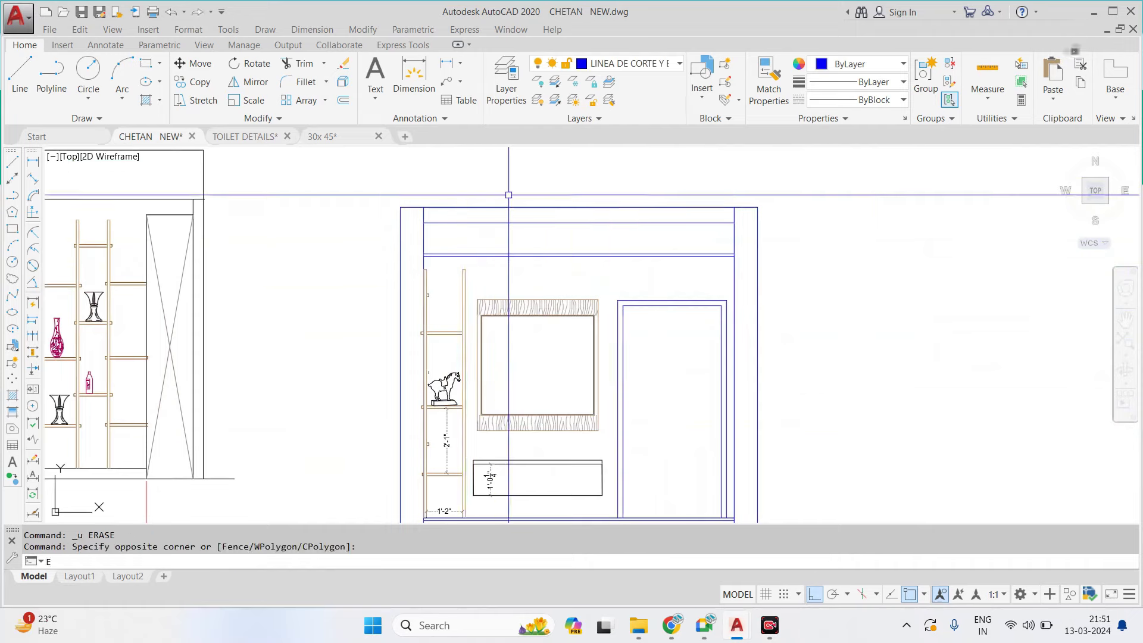
text(e)
key(Return)
key(Escape)
Move the goblet vase onto a shelf of the ornament unit
scroll(714, 239, down, 4)
click(953, 233)
scroll(651, 388, up, 3)
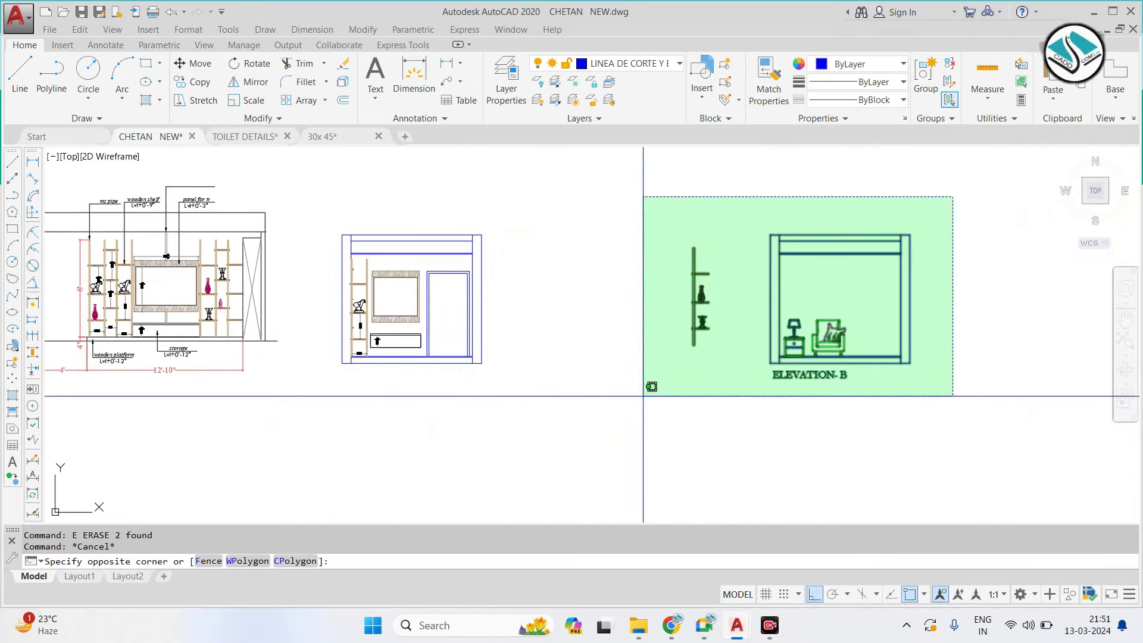
key(Escape)
scroll(664, 324, up, 3)
click(658, 375)
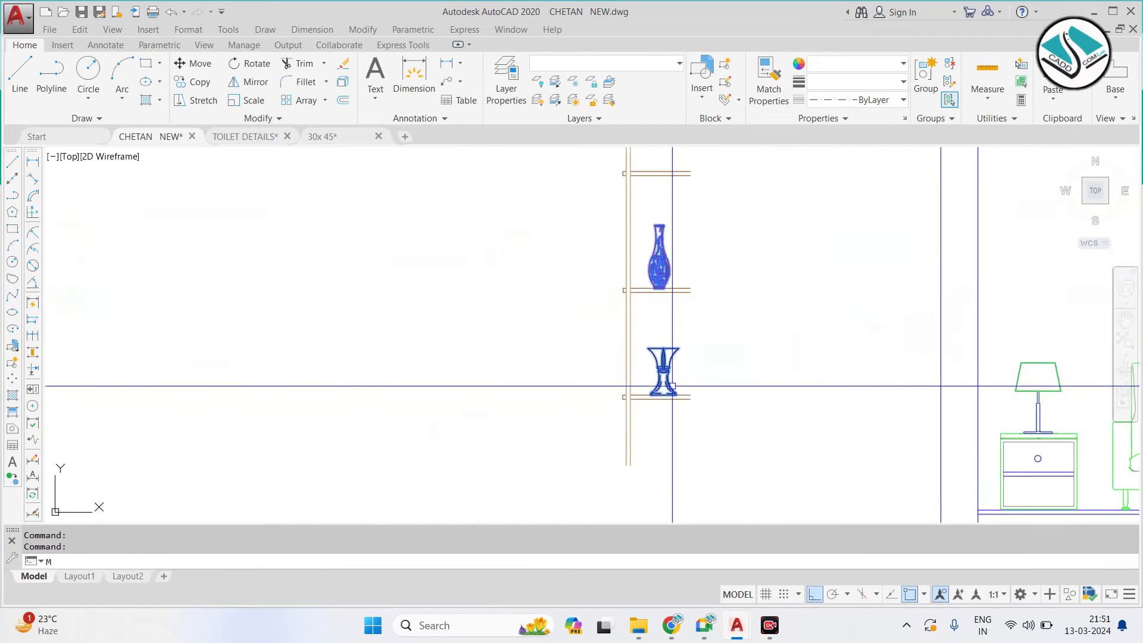
click(673, 393)
scroll(672, 393, down, 4)
scroll(577, 347, up, 3)
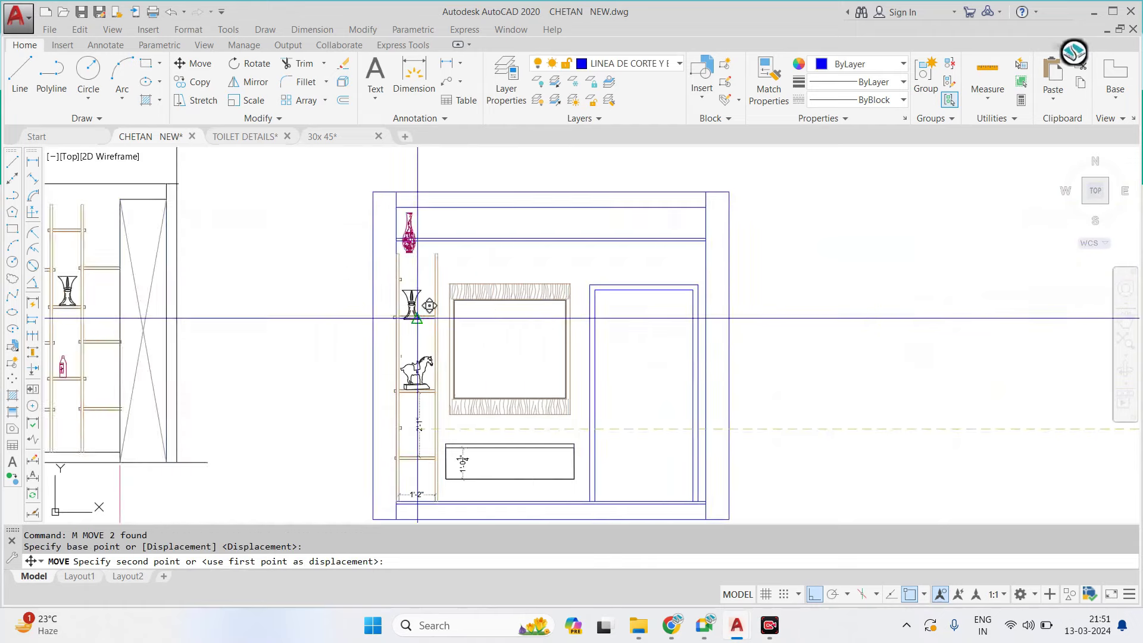
scroll(437, 292, up, 2)
click(424, 305)
scroll(441, 298, down, 3)
key(Escape)
Move the tall top vase down to a lower shelf
scroll(459, 324, up, 2)
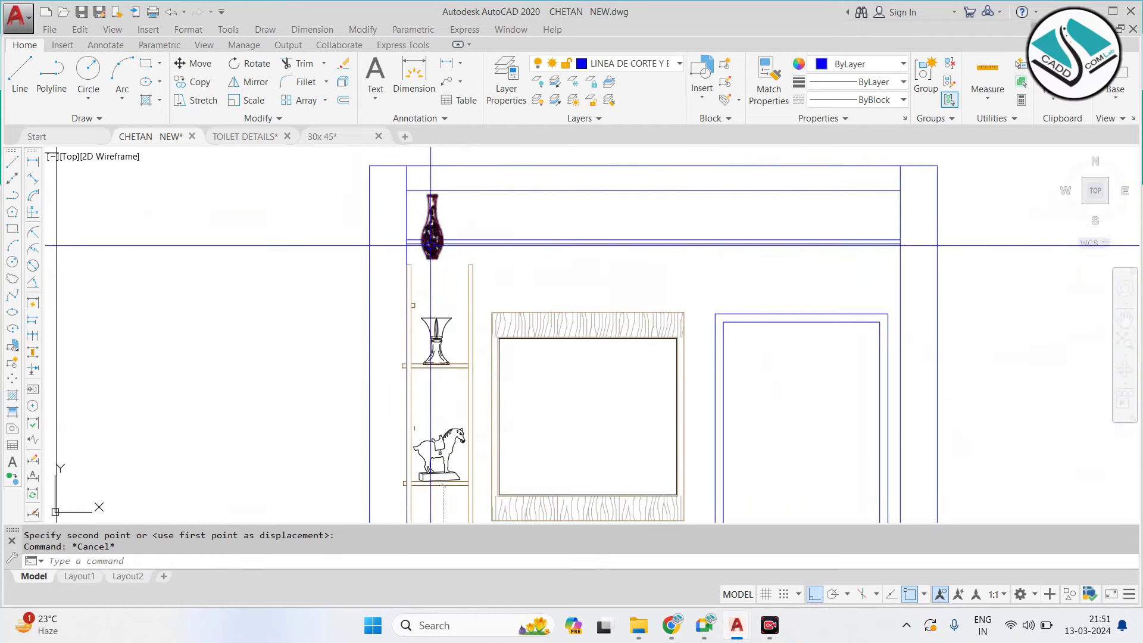
click(438, 241)
middle_drag(442, 293, 432, 210)
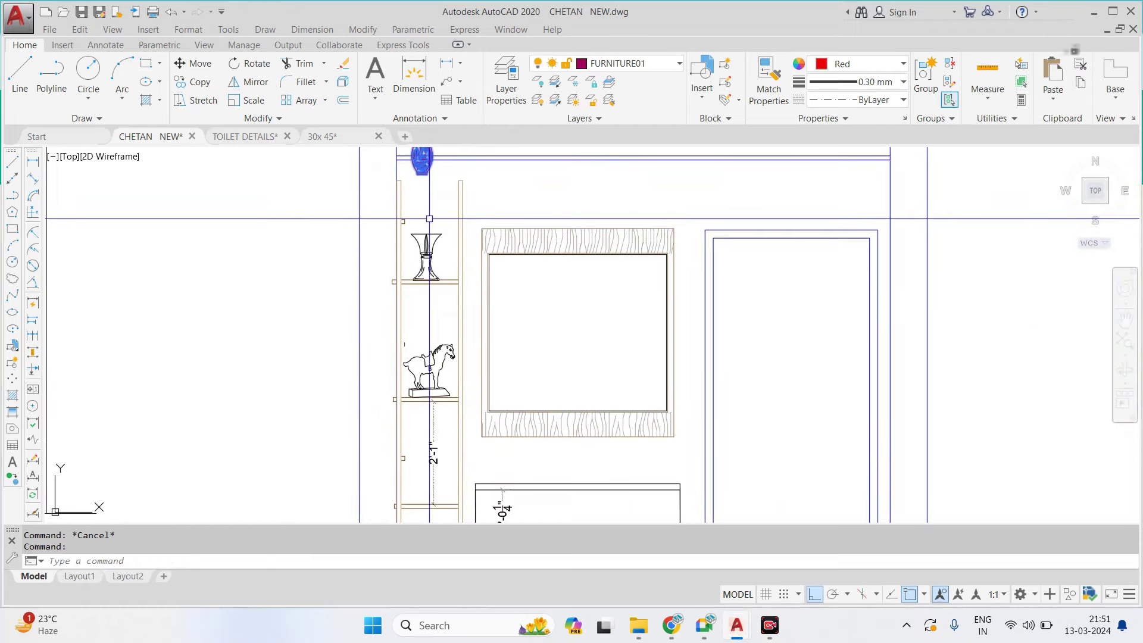
click(418, 174)
scroll(422, 374, up, 2)
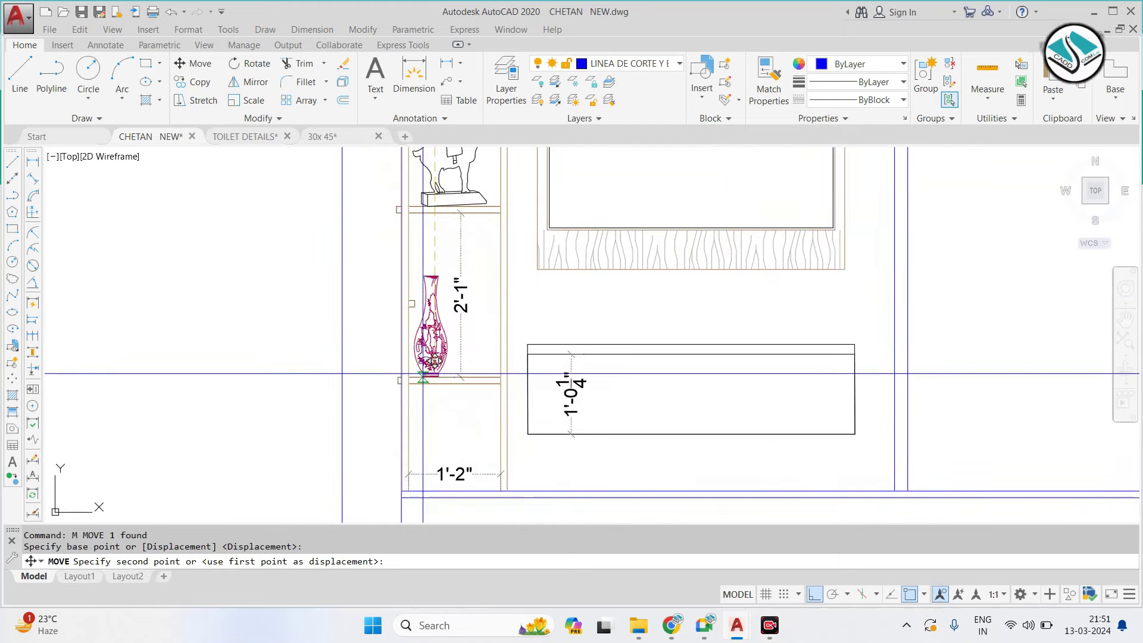
scroll(391, 379, down, 6)
scroll(596, 333, down, 3)
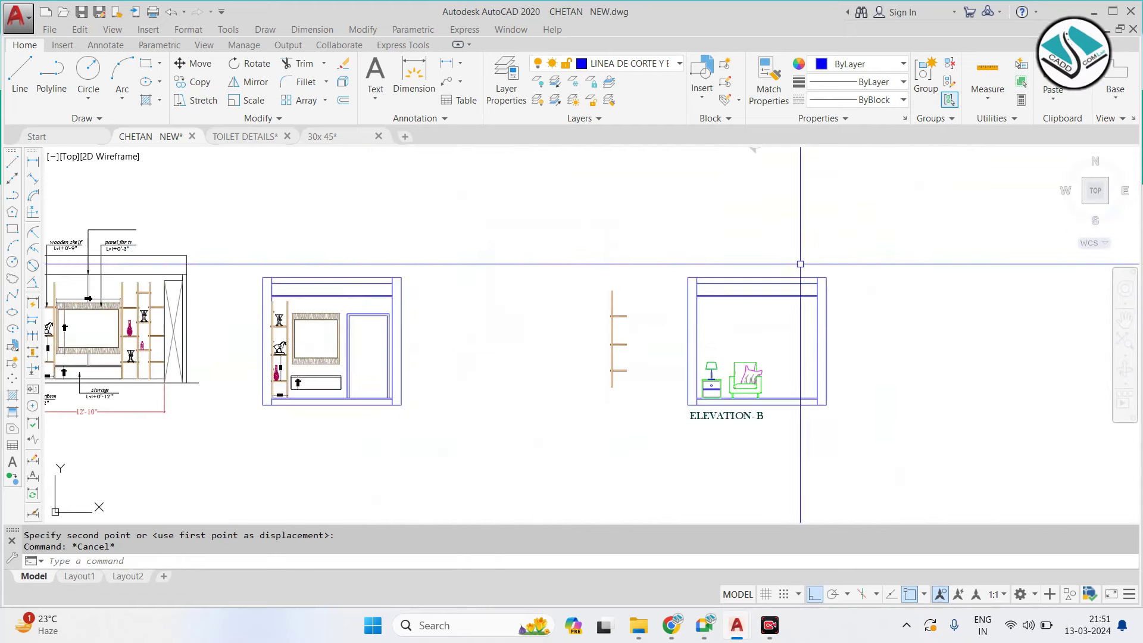
click(919, 235)
key(Escape)
Erase the remaining leftover objects with a selection window
click(642, 285)
click(602, 393)
text(e)
key(Return)
Erase the lower cabinet's 1'-0¼" height dimension
scroll(238, 357, up, 4)
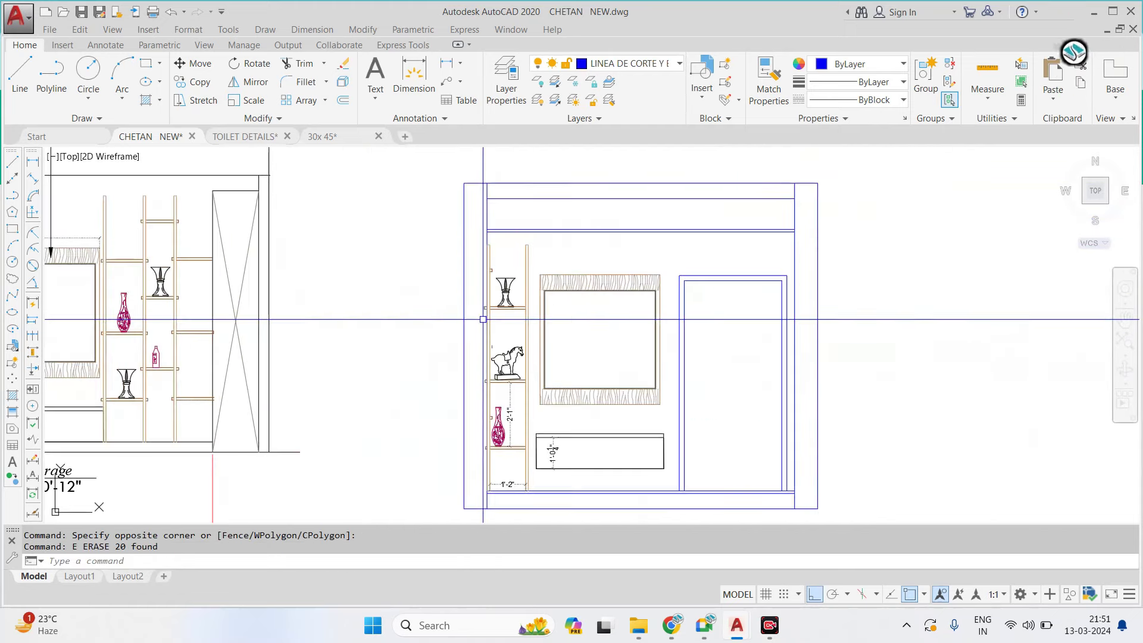
scroll(497, 365, up, 2)
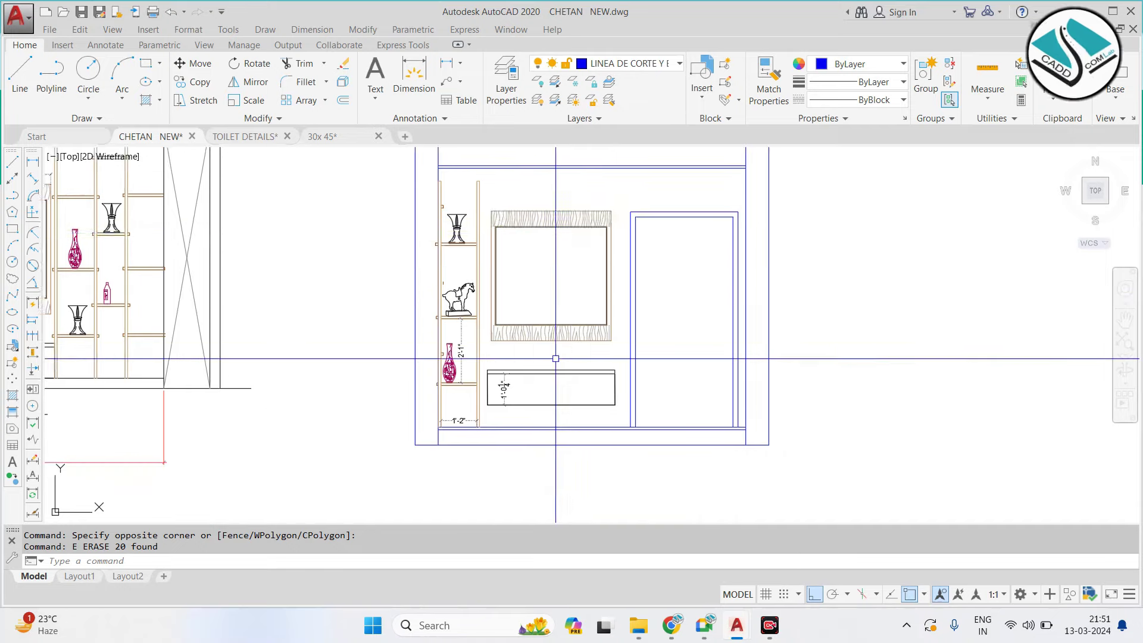
scroll(472, 403, up, 3)
click(472, 405)
text(e)
key(Return)
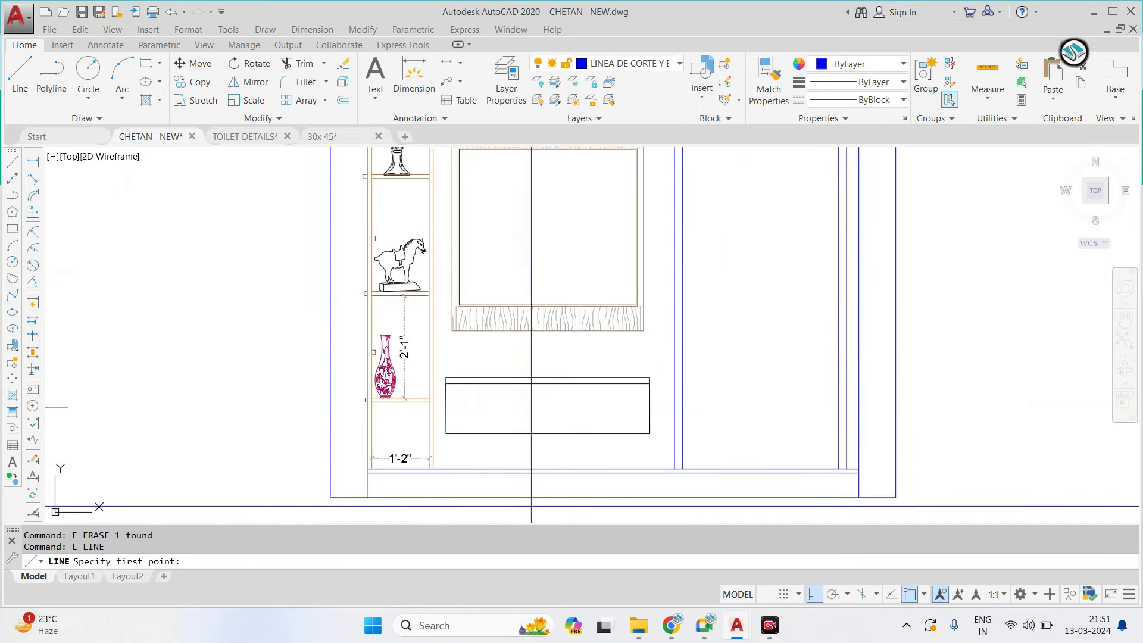
Bring Google Meet forward and present the entire screen
mouse_move(705, 624)
click(612, 519)
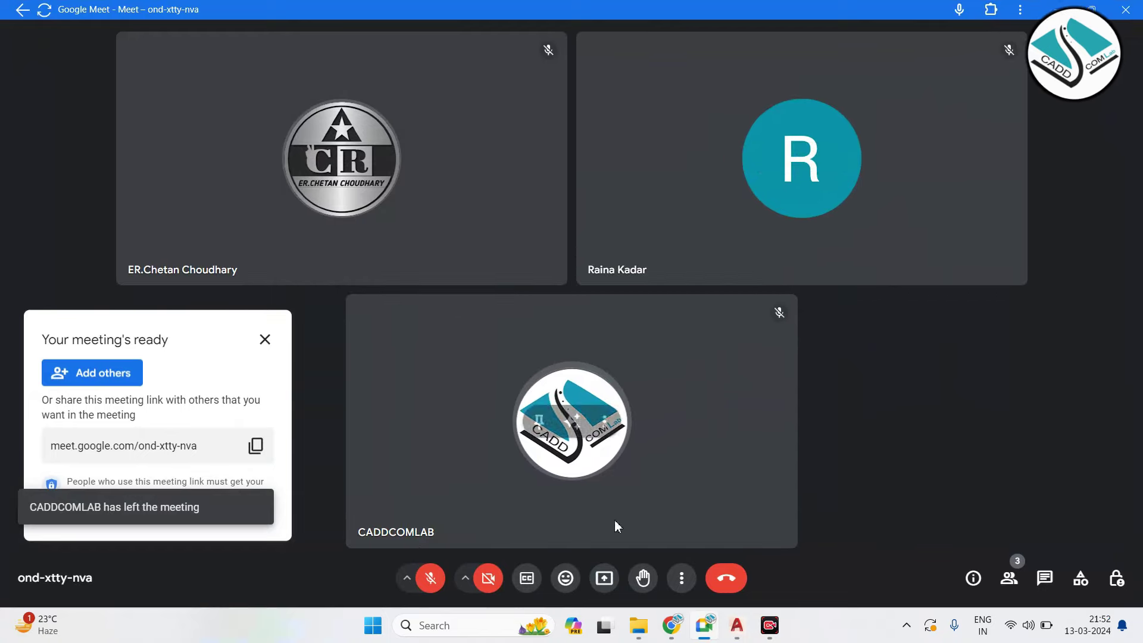
click(696, 90)
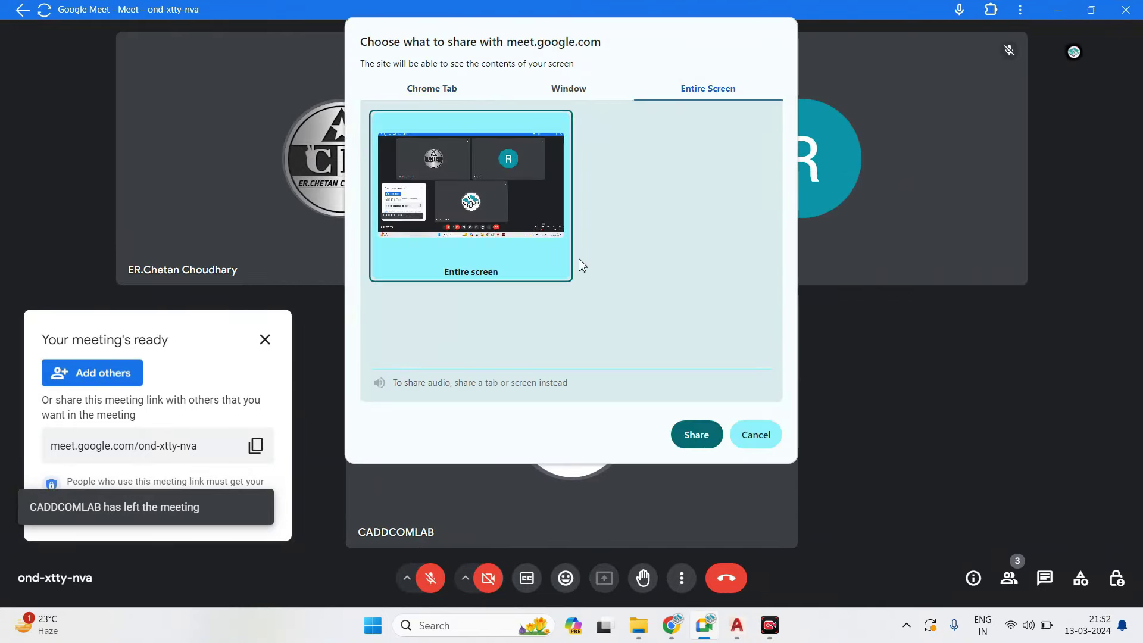
click(707, 429)
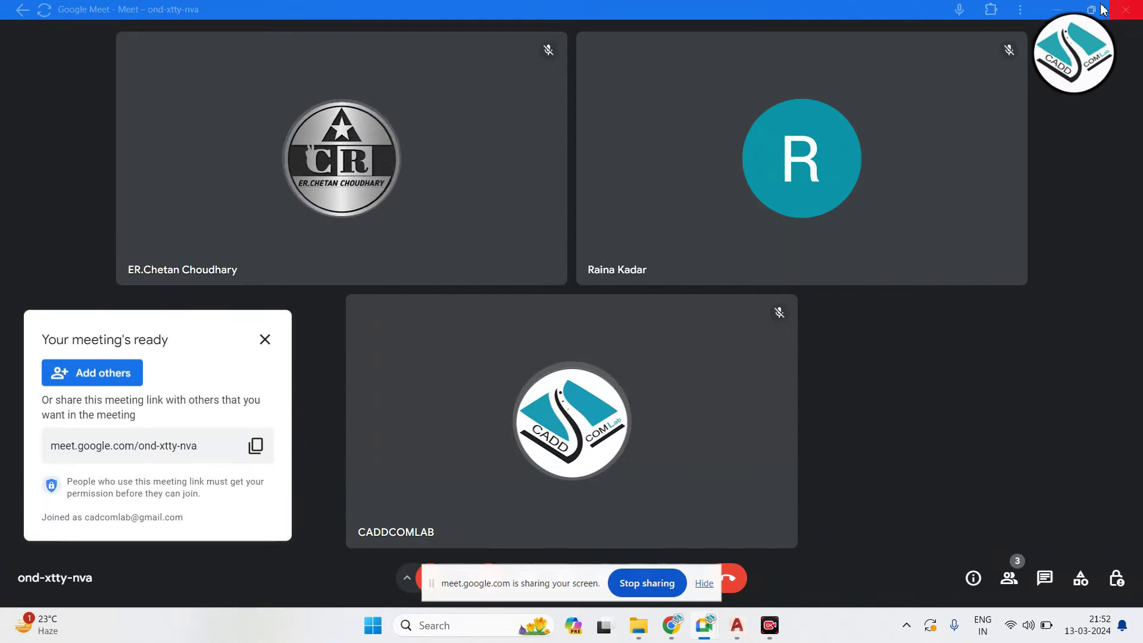
Draw a vertical divider line from the cabinet's bottom midpoint to its top edge
key(alt+Tab)
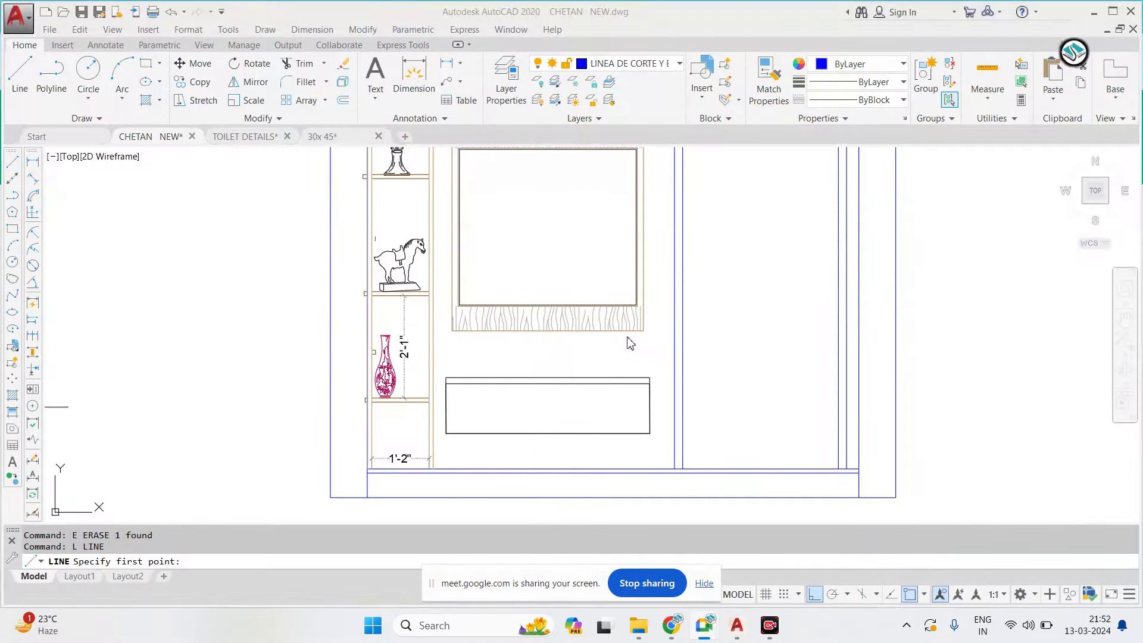
key(Escape)
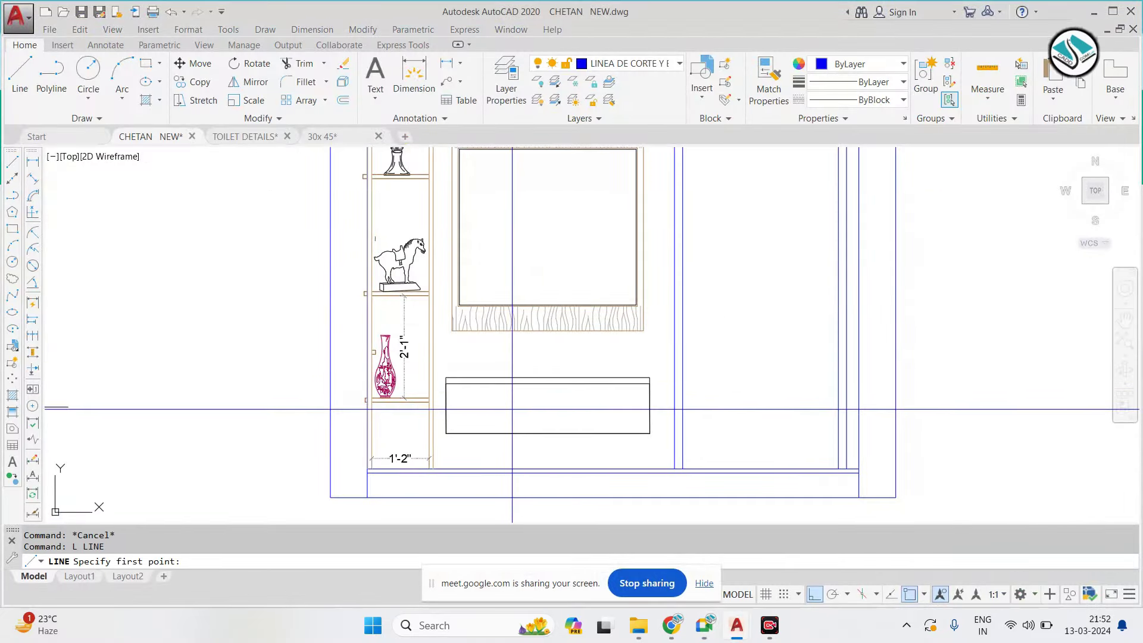
scroll(512, 409, up, 4)
click(603, 345)
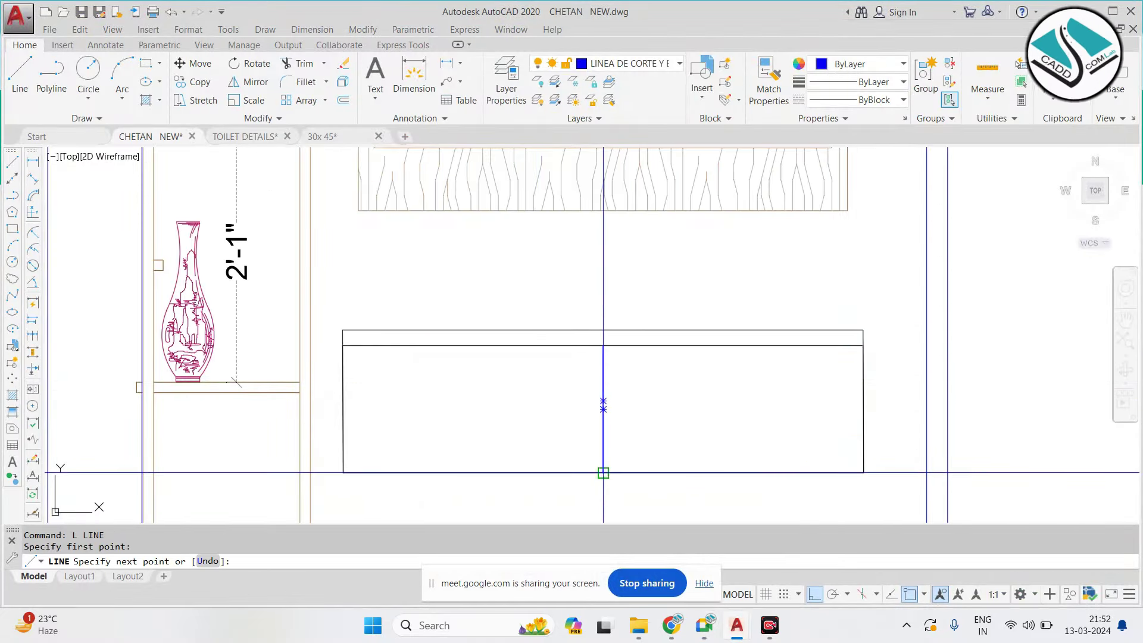
click(603, 472)
key(Escape)
scroll(603, 473, down, 5)
key(Escape)
scroll(536, 357, down, 4)
scroll(397, 256, up, 5)
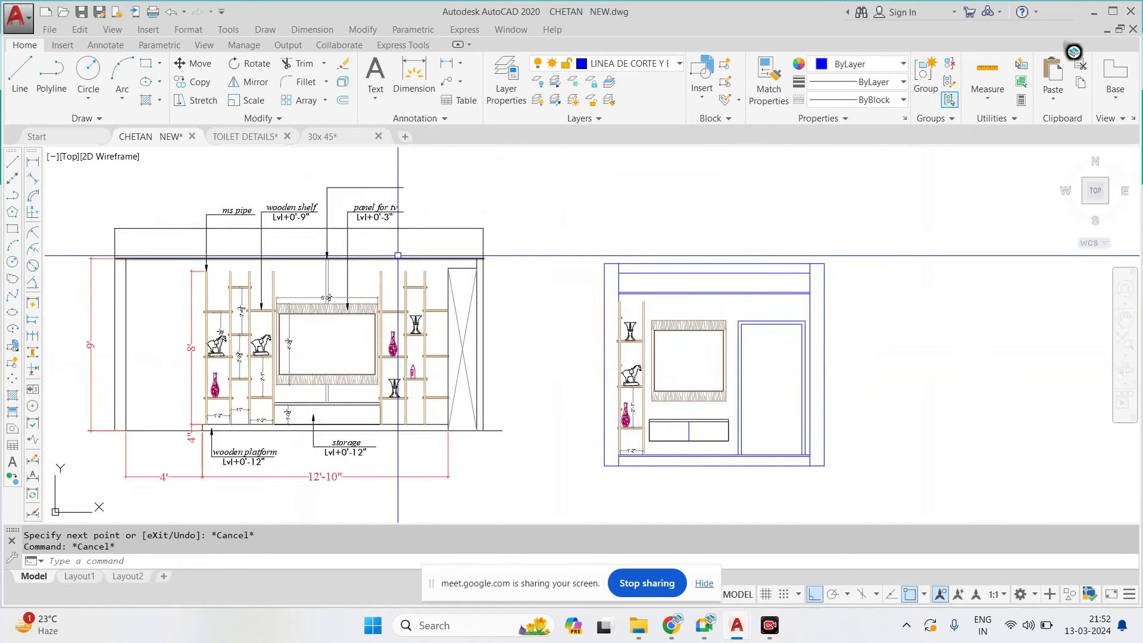
scroll(489, 284, down, 4)
scroll(800, 375, up, 4)
key(Escape)
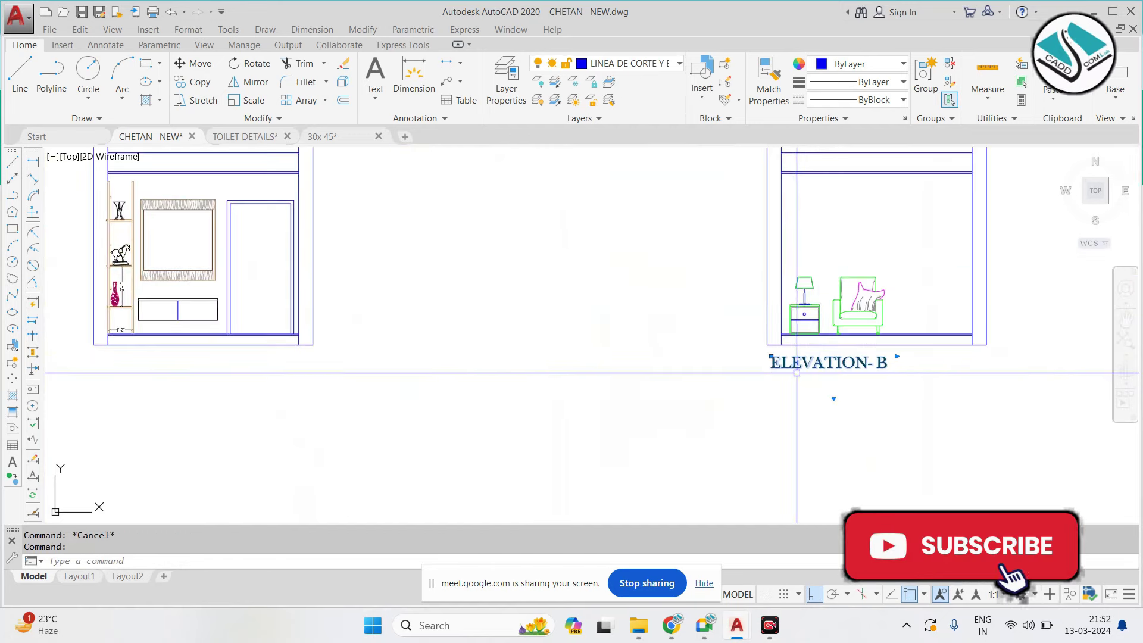
Copy the ELEVATION- B label under the middle elevation and change it to ELEVATION- C
text(c)
click(753, 376)
middle_drag(753, 376, 961, 375)
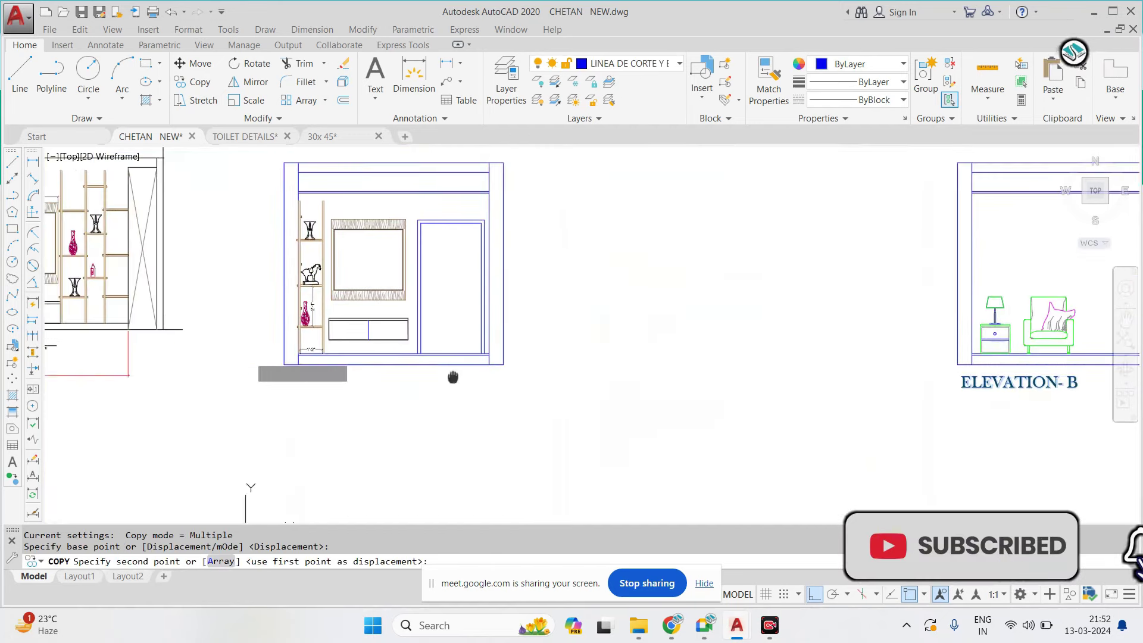
click(315, 383)
scroll(429, 385, up, 2)
key(Escape)
double_click(539, 381)
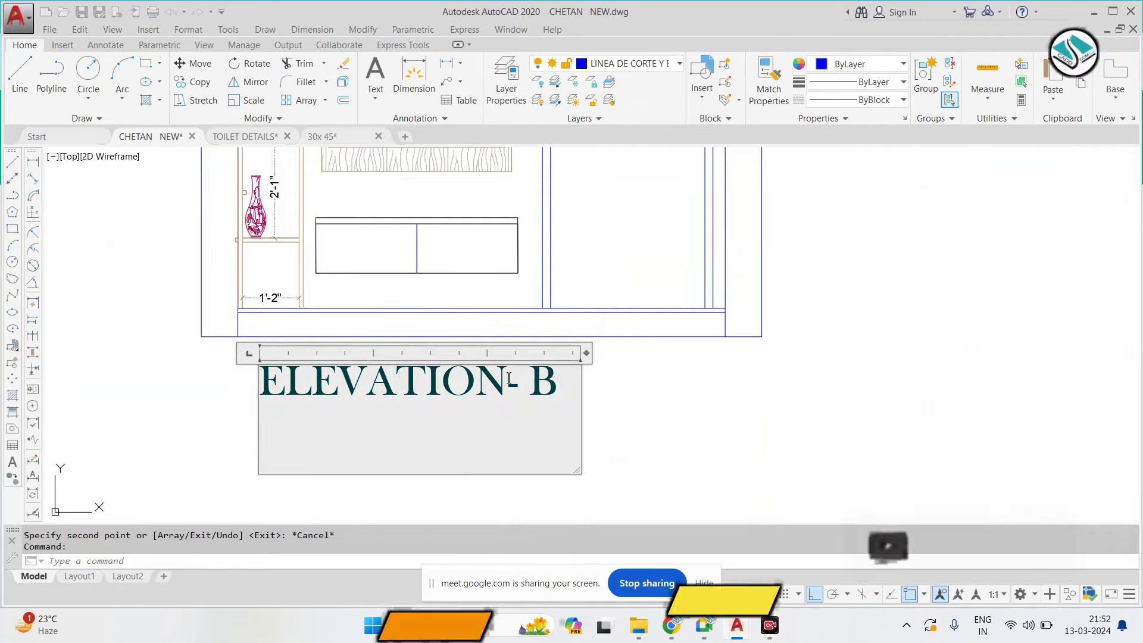
key(BackSpace)
text(C)
click(656, 379)
scroll(656, 380, down, 4)
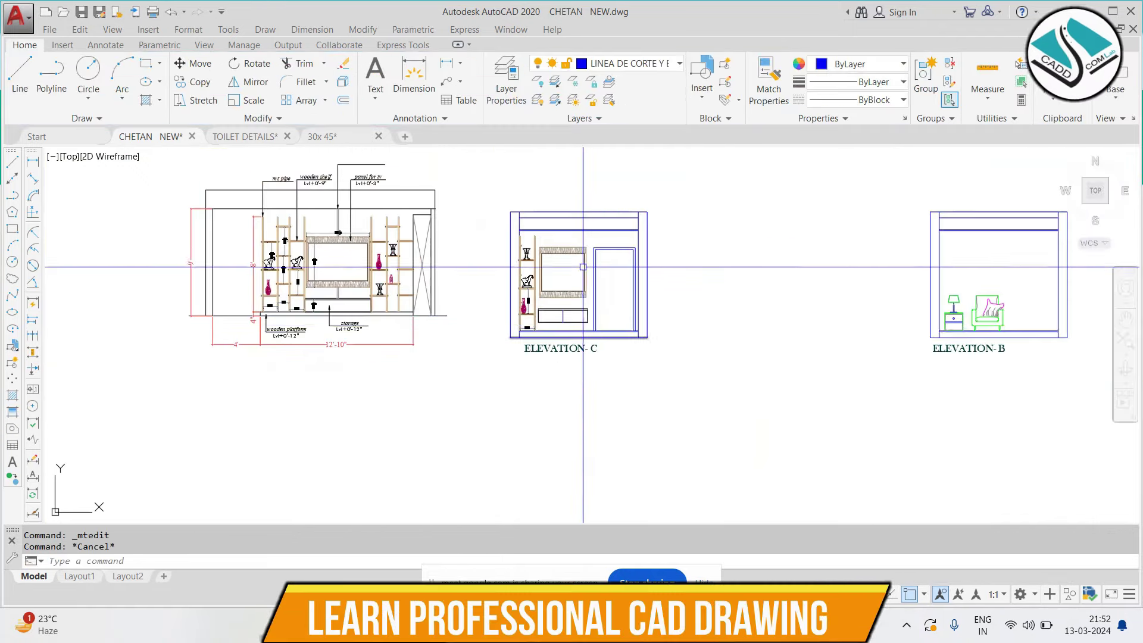
scroll(656, 380, down, 2)
Select the TV wall elevation for a move, turn off ortho, then cancel
mouse_move(843, 268)
middle_down()
mouse_move(769, 304)
mouse_move(562, 289)
middle_up()
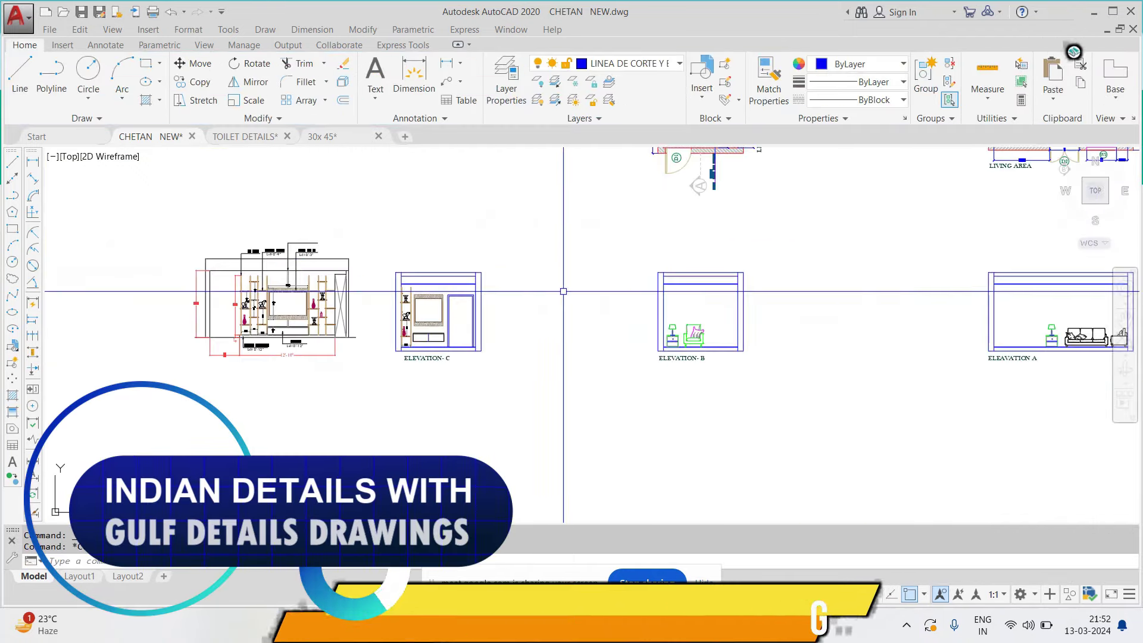
scroll(561, 289, up, 2)
click(350, 377)
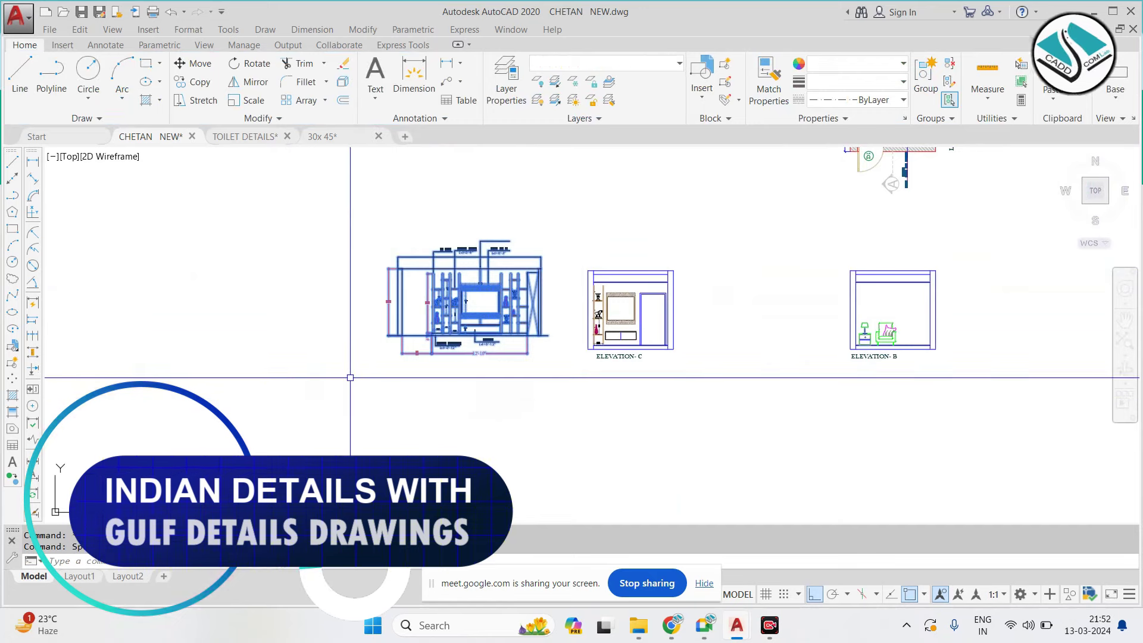
scroll(408, 375, down, 3)
text(m)
key(Return)
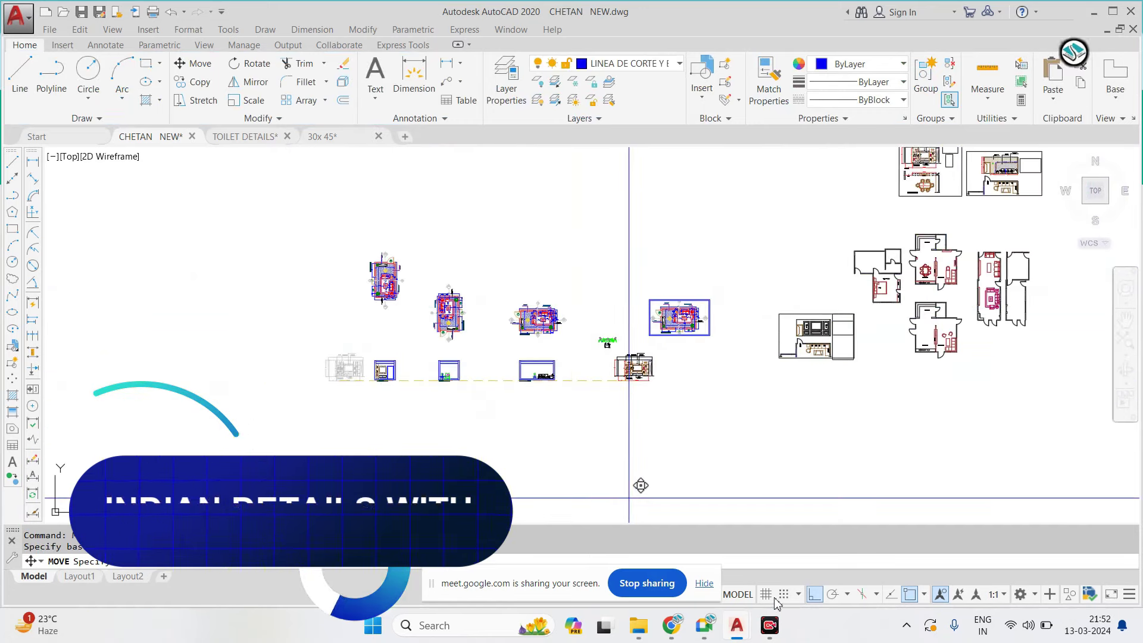
click(815, 596)
key(Escape)
scroll(526, 379, up, 2)
scroll(526, 380, up, 2)
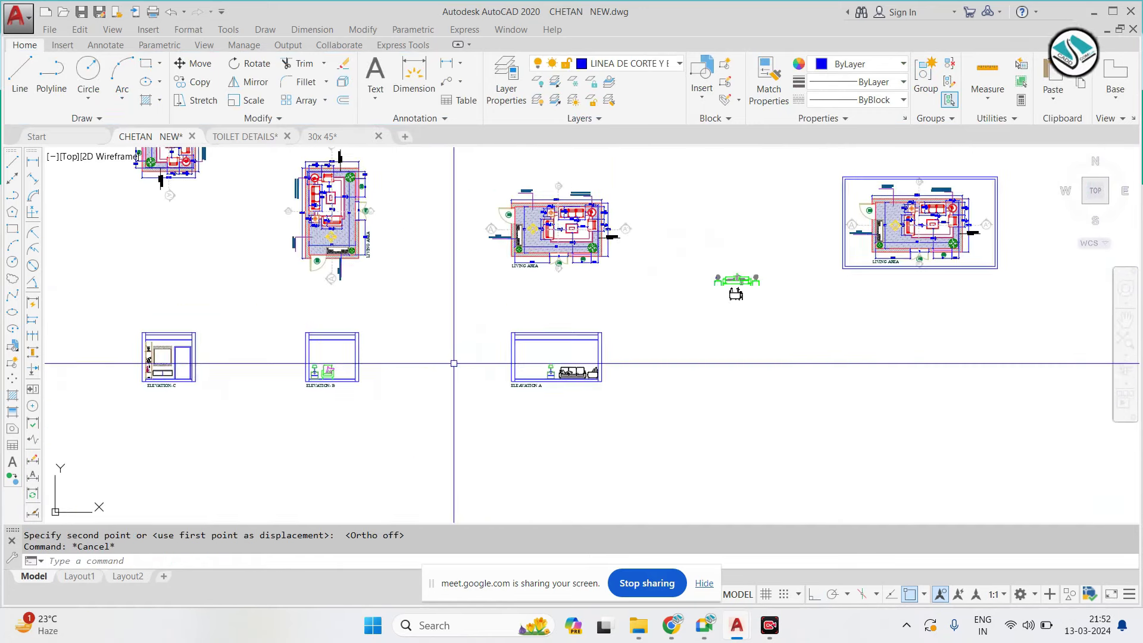
Window-select Elevation A and place a copy of it to the right
middle_drag(526, 379, 609, 371)
scroll(624, 366, up, 4)
middle_drag(778, 374, 614, 352)
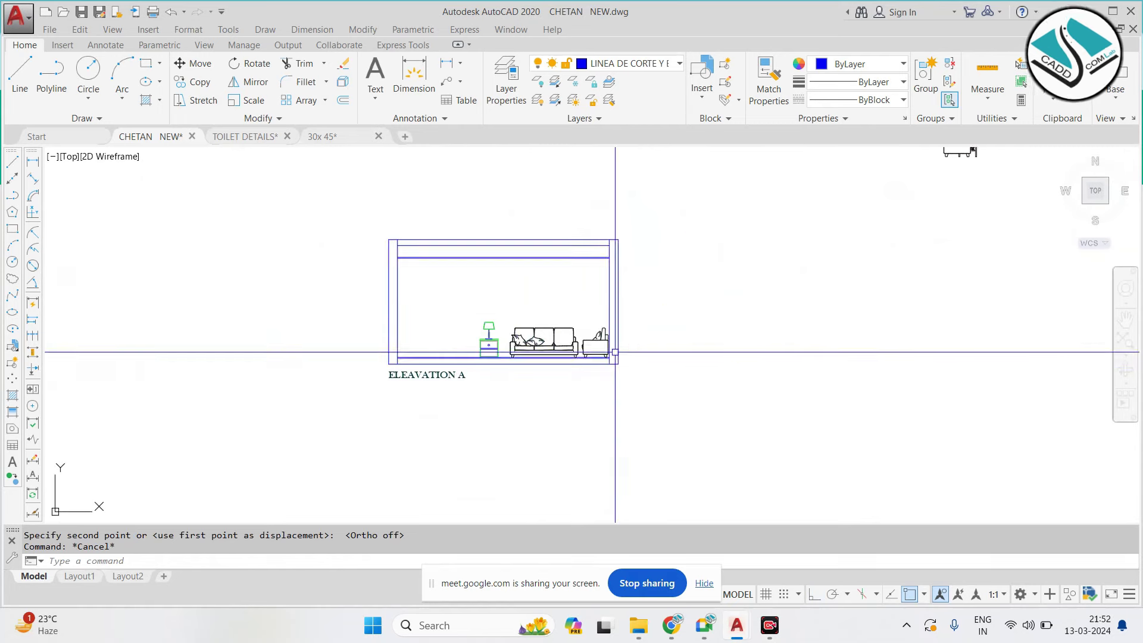
click(660, 234)
click(278, 427)
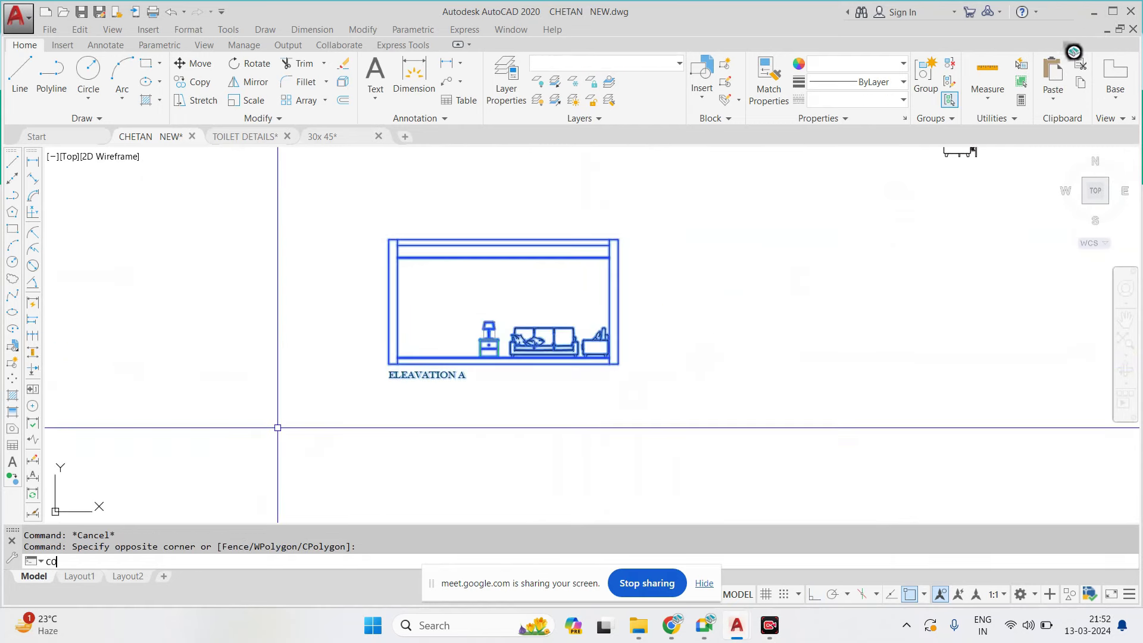
click(435, 364)
middle_drag(223, 366, 479, 383)
middle_drag(600, 332, 283, 332)
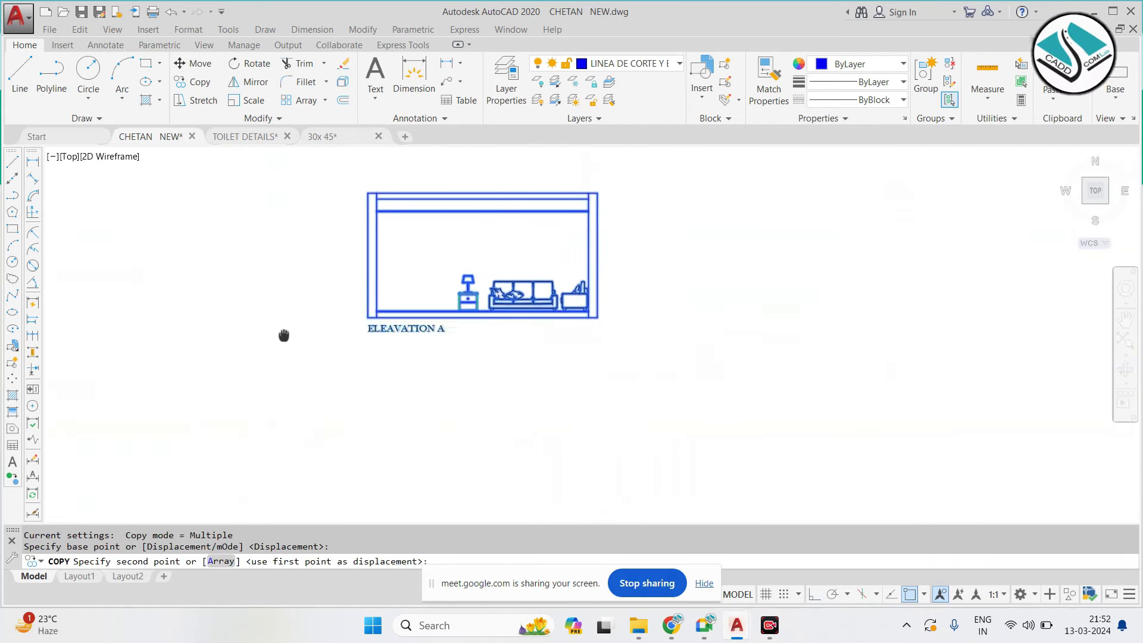
click(682, 337)
key(Escape)
middle_drag(732, 280, 658, 281)
Extend the lower line of the copied Elevation A to the right wall
scroll(749, 260, up, 2)
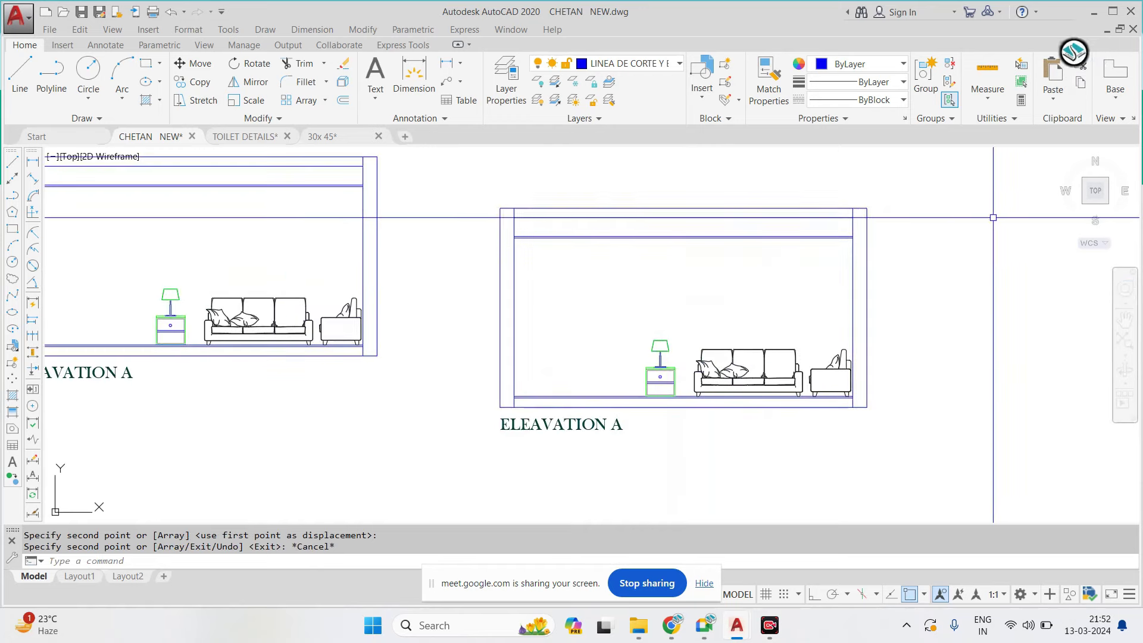
scroll(896, 196, up, 2)
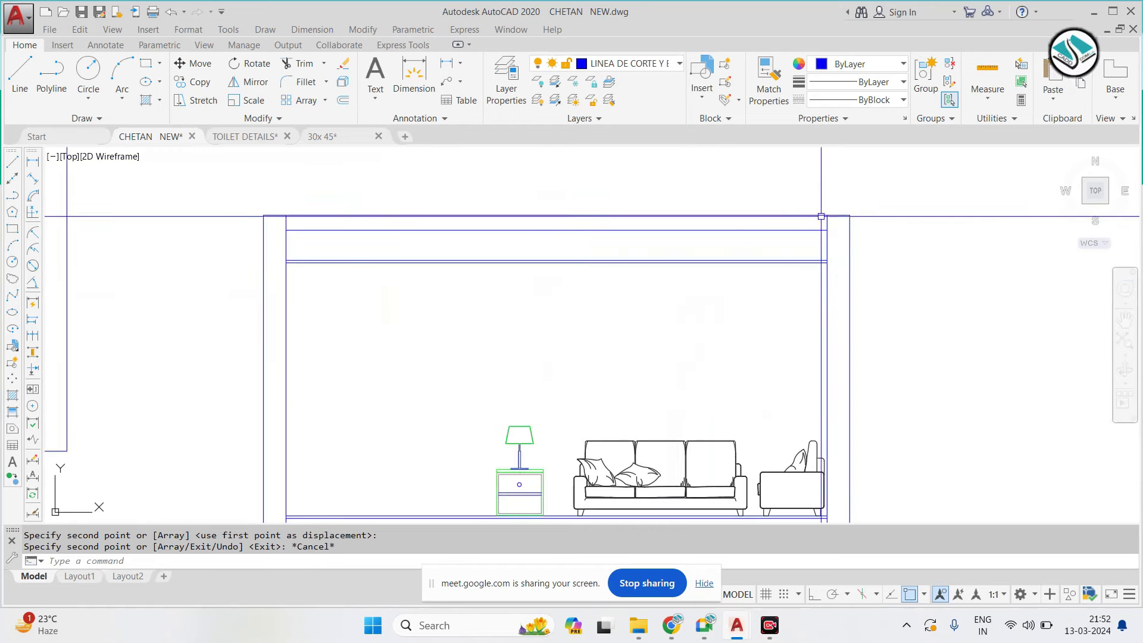
text(EX)
key(Return)
click(799, 249)
click(748, 278)
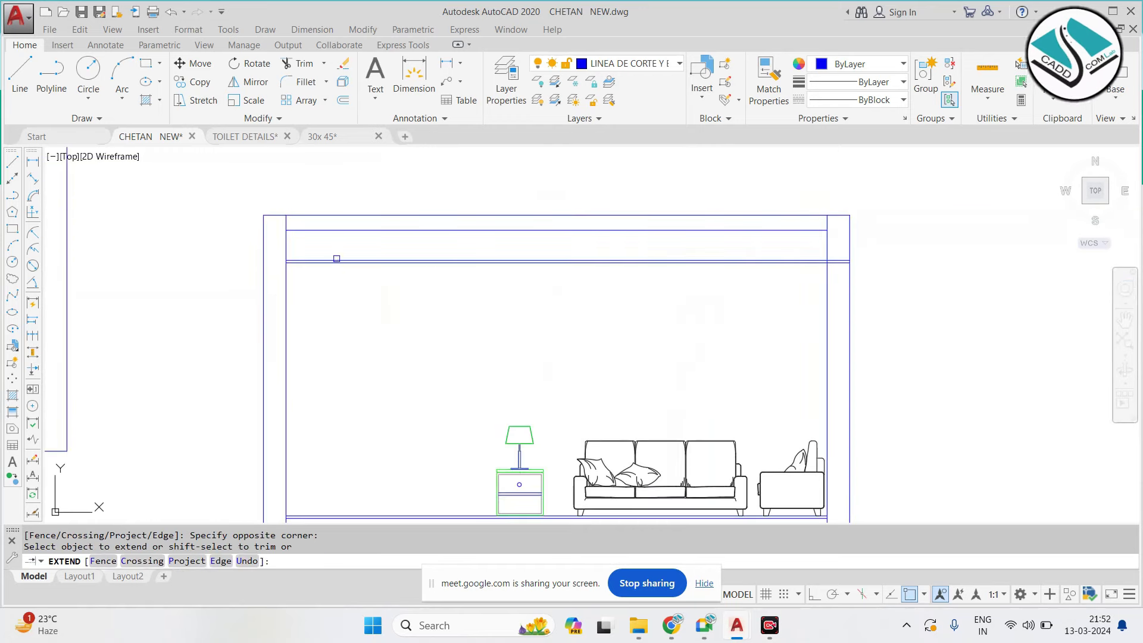
key(Escape)
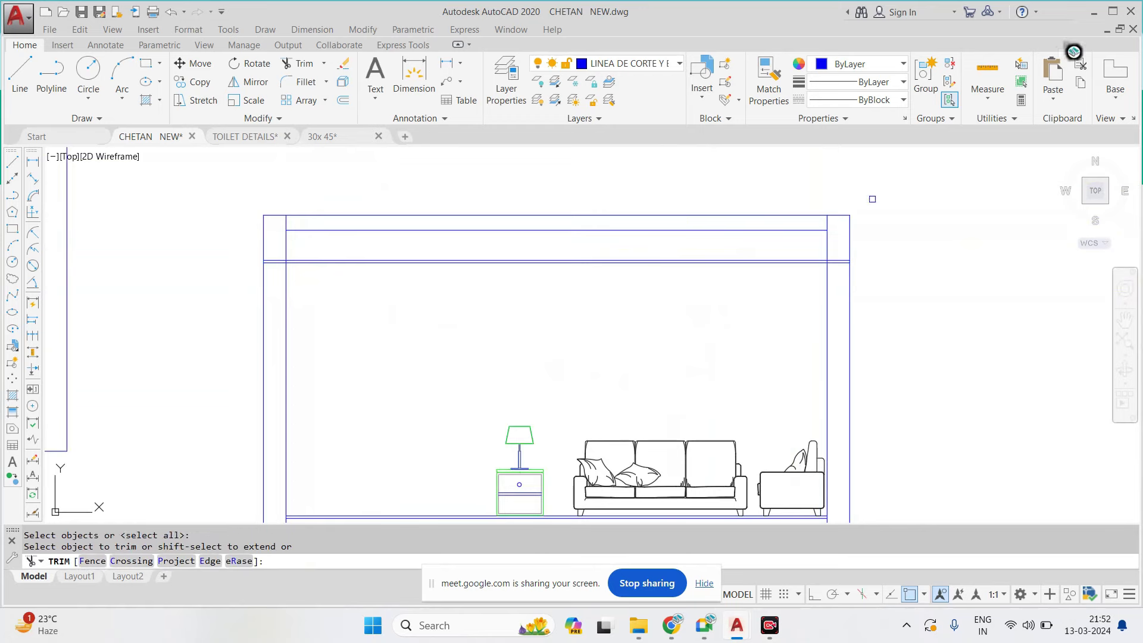
Trim the top lines of the elevation with a crossing window
click(872, 198)
click(225, 247)
scroll(814, 192, up, 2)
scroll(867, 205, down, 4)
key(Escape)
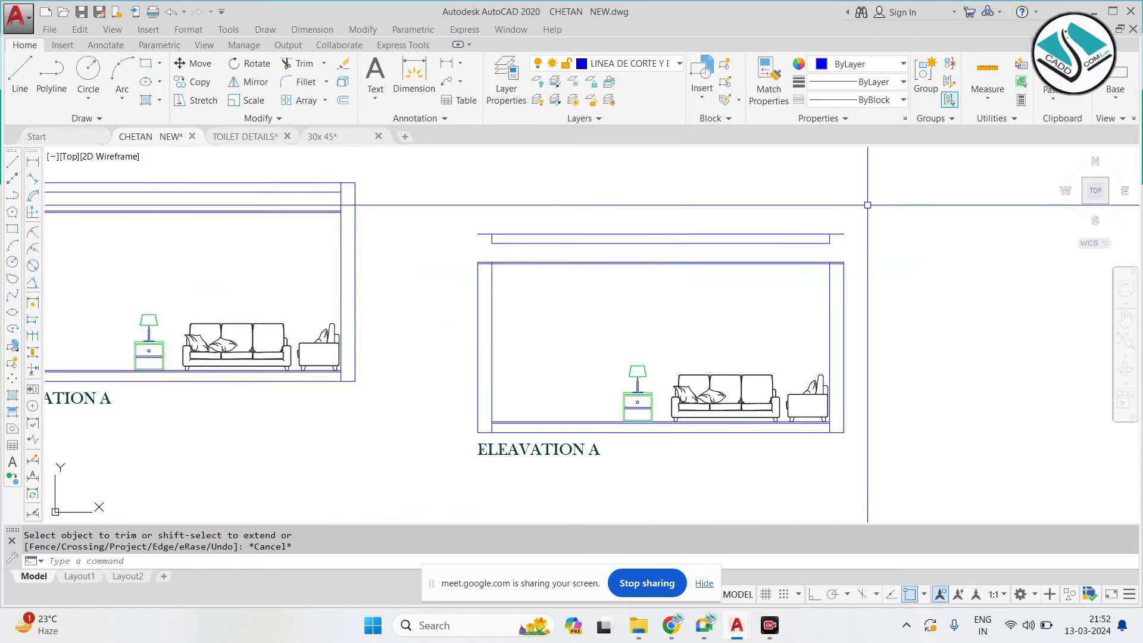
Erase the top beam rectangle
click(853, 210)
click(463, 262)
text(e)
key(Return)
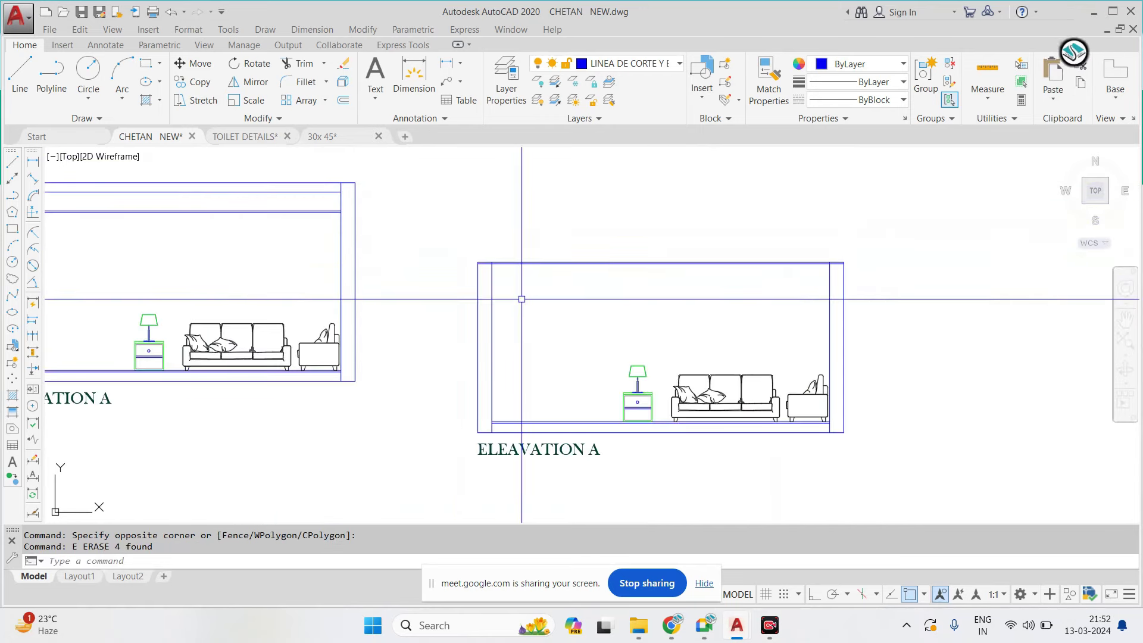
Trim the overlapping lines at the bottom-left wall corner
text(tr)
key(Return)
scroll(495, 285, up, 3)
click(531, 234)
click(464, 357)
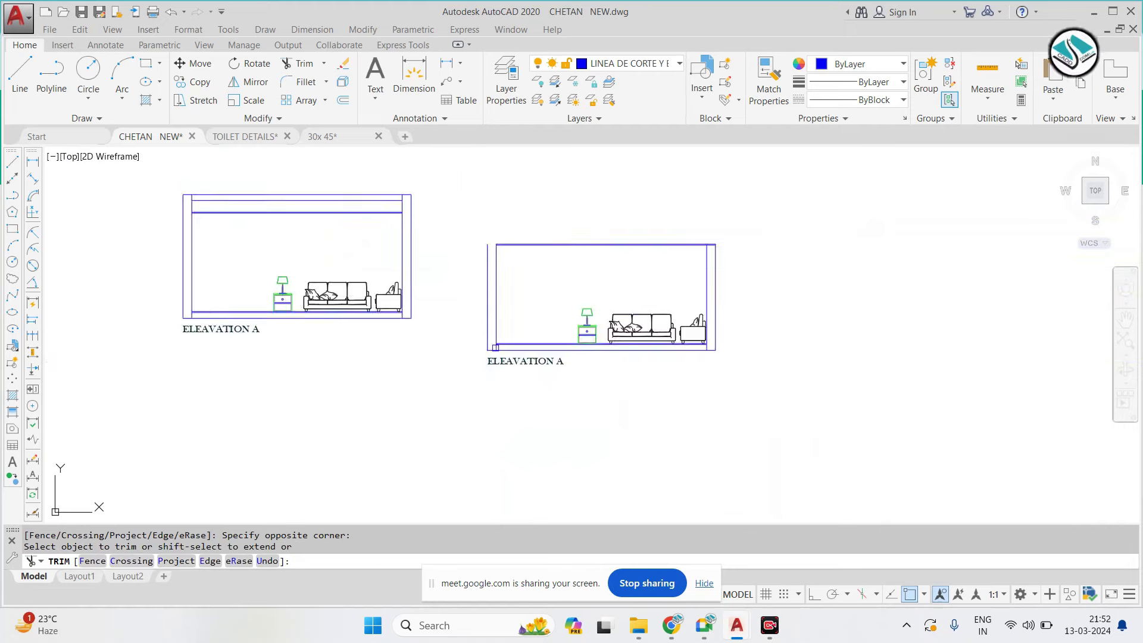
scroll(496, 302, up, 5)
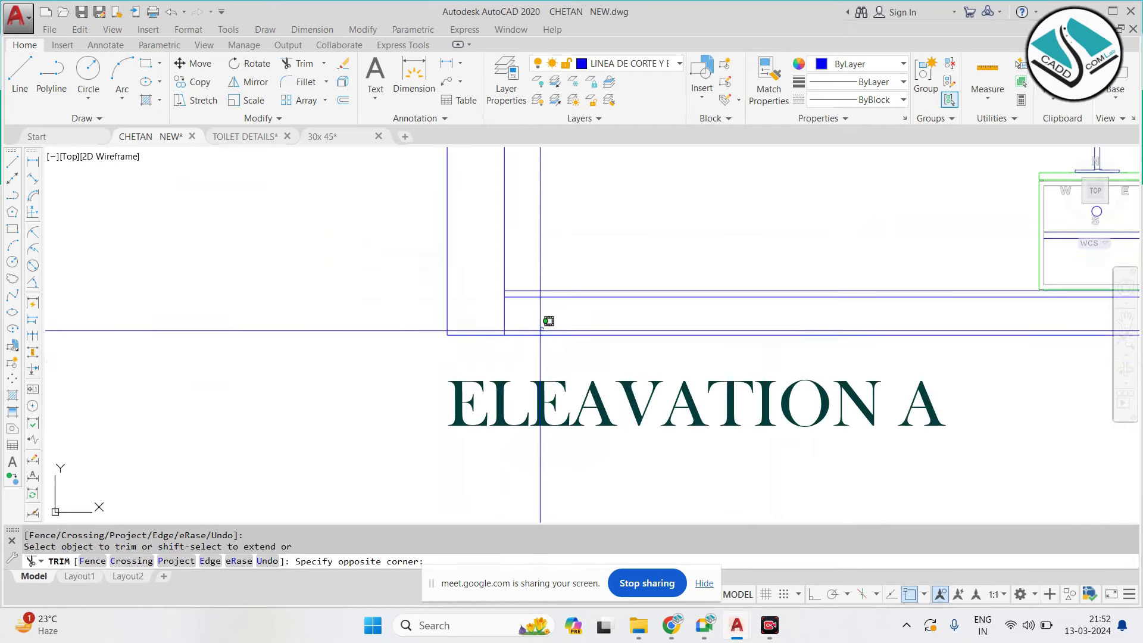
click(481, 305)
Erase the stray line at the bottom-left corner
click(432, 292)
text(e)
key(Return)
scroll(432, 292, down, 5)
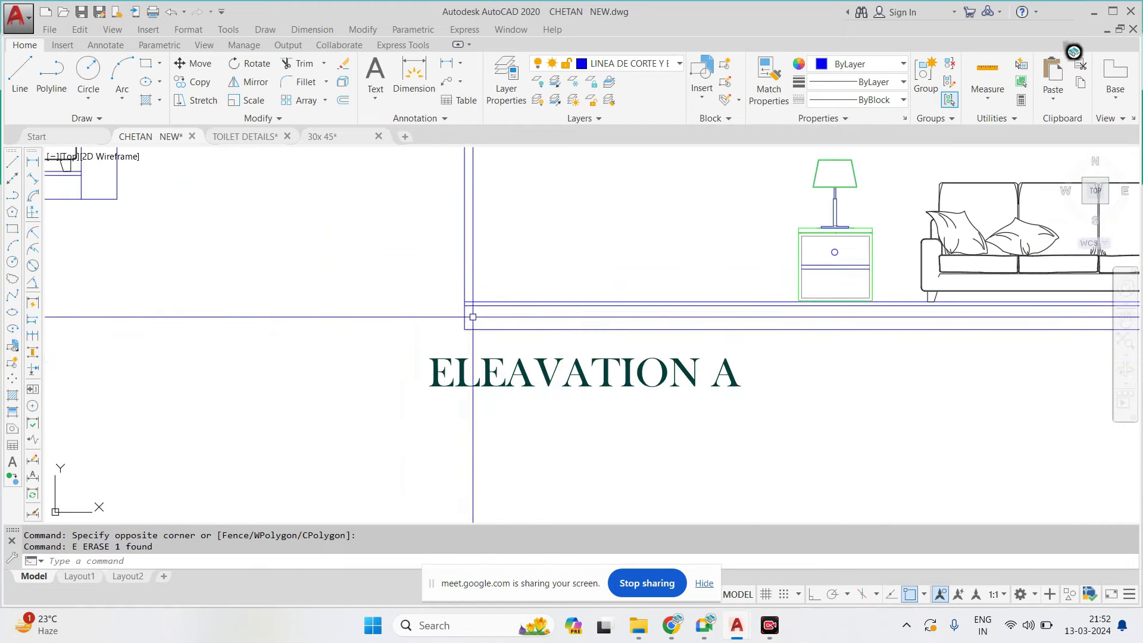
scroll(399, 317, down, 2)
scroll(682, 212, up, 2)
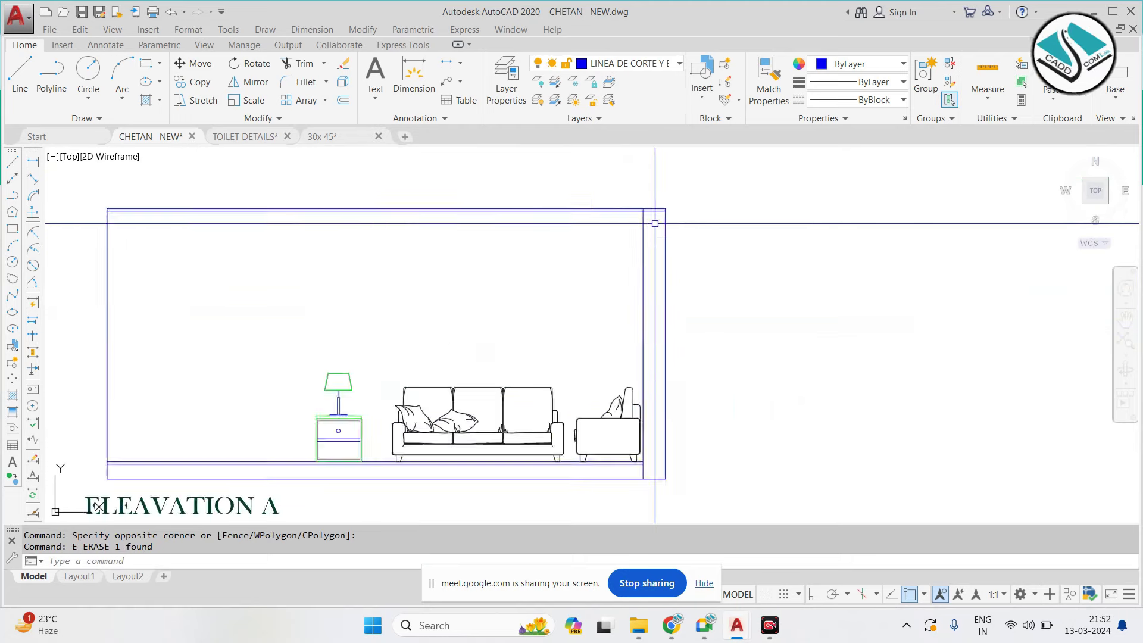
scroll(653, 222, up, 2)
Remove the extra line at the right wall
key(Return)
click(670, 232)
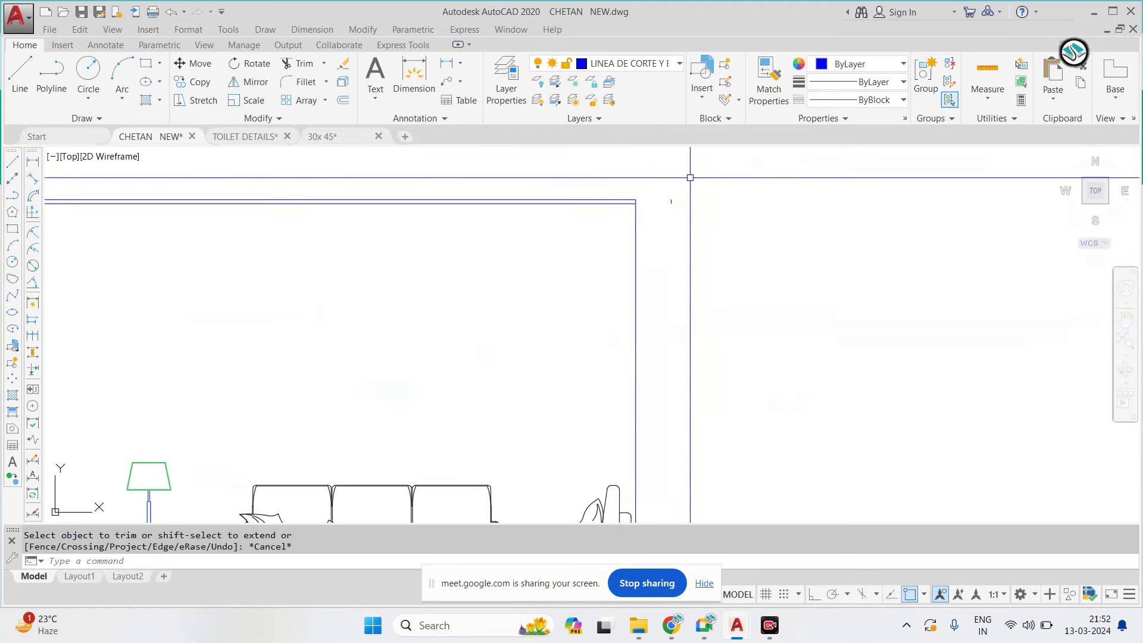
click(661, 212)
key(e)
key(Return)
Cancel a started trim and zoom around to check the cleaned-up elevation
scroll(655, 304, down, 3)
scroll(648, 334, up, 3)
scroll(661, 374, up, 2)
text(T)
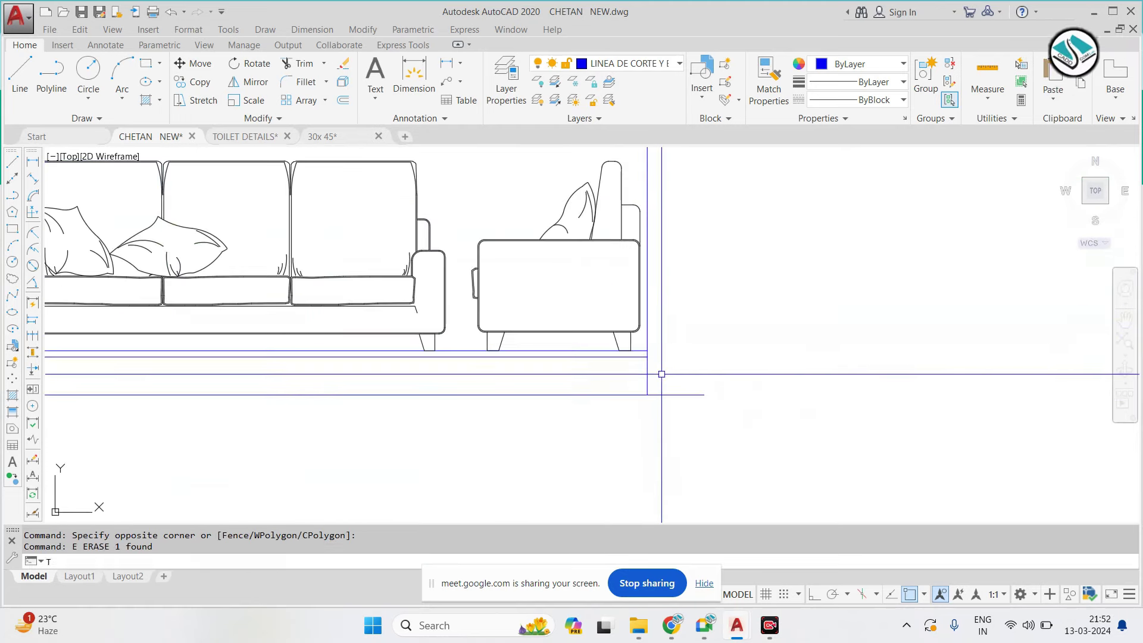
key(Escape)
scroll(592, 355, down, 4)
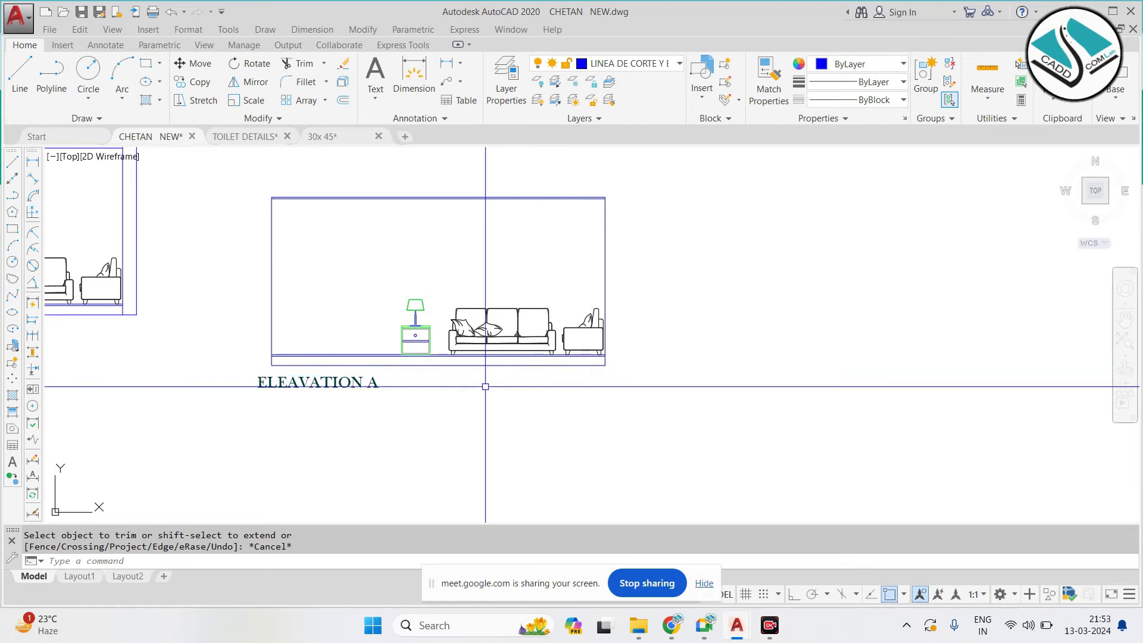
scroll(485, 387, down, 4)
scroll(632, 306, up, 1)
scroll(702, 242, up, 2)
Copy the wall elevation and plan sheet beside the Elevation A drawings
scroll(500, 227, up, 1)
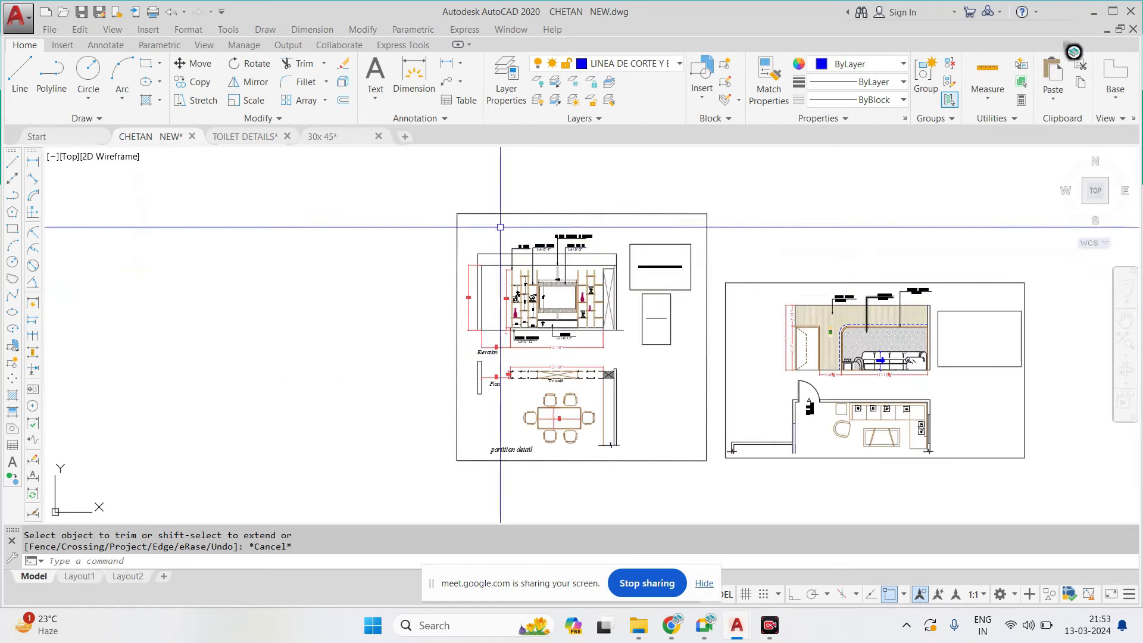
middle_drag(500, 227, 137, 135)
click(755, 171)
click(441, 373)
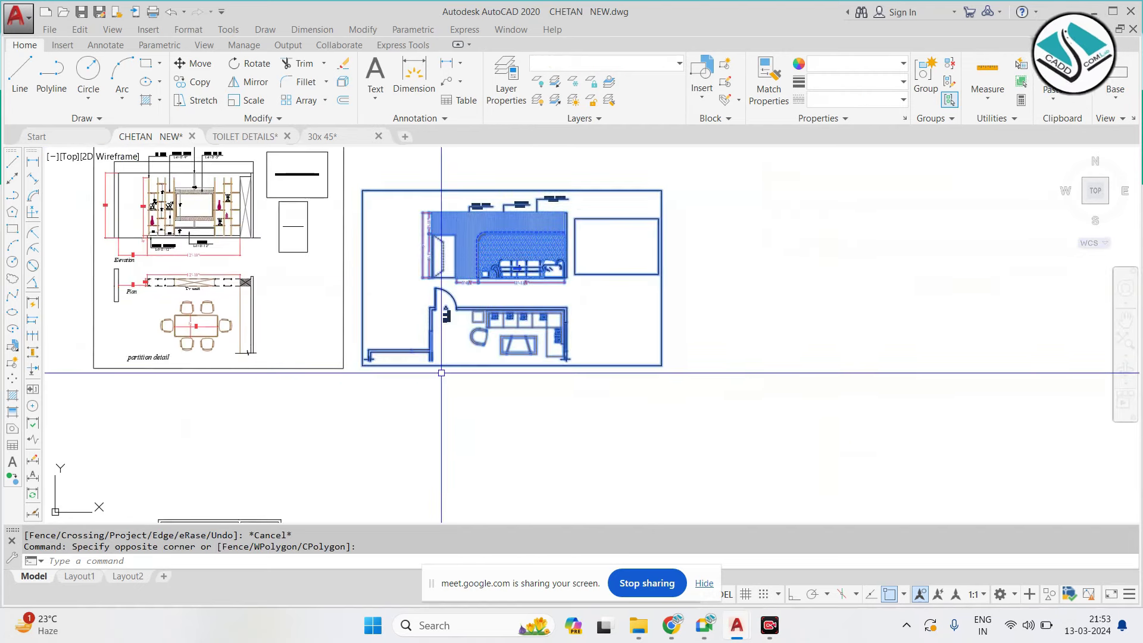
text(co)
key(Return)
click(453, 364)
scroll(511, 391, down, 3)
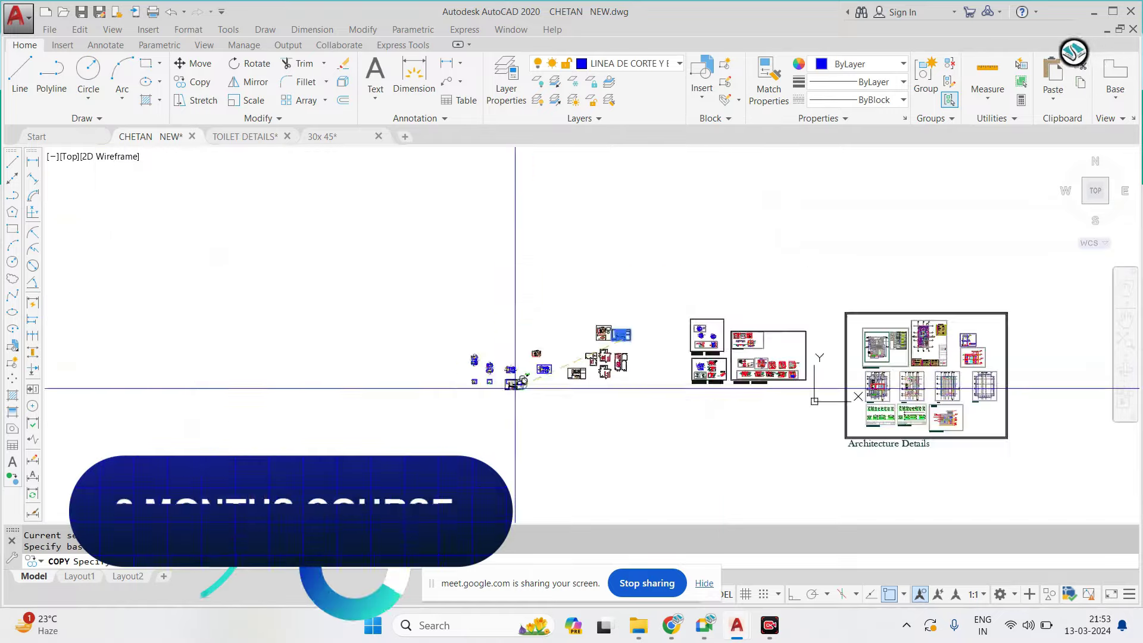
scroll(602, 335, up, 2)
click(693, 434)
key(Return)
Start a rectangle at the top-left wall corner of the duplicated Elevation A
scroll(619, 357, up, 2)
scroll(631, 369, up, 1)
scroll(660, 396, up, 1)
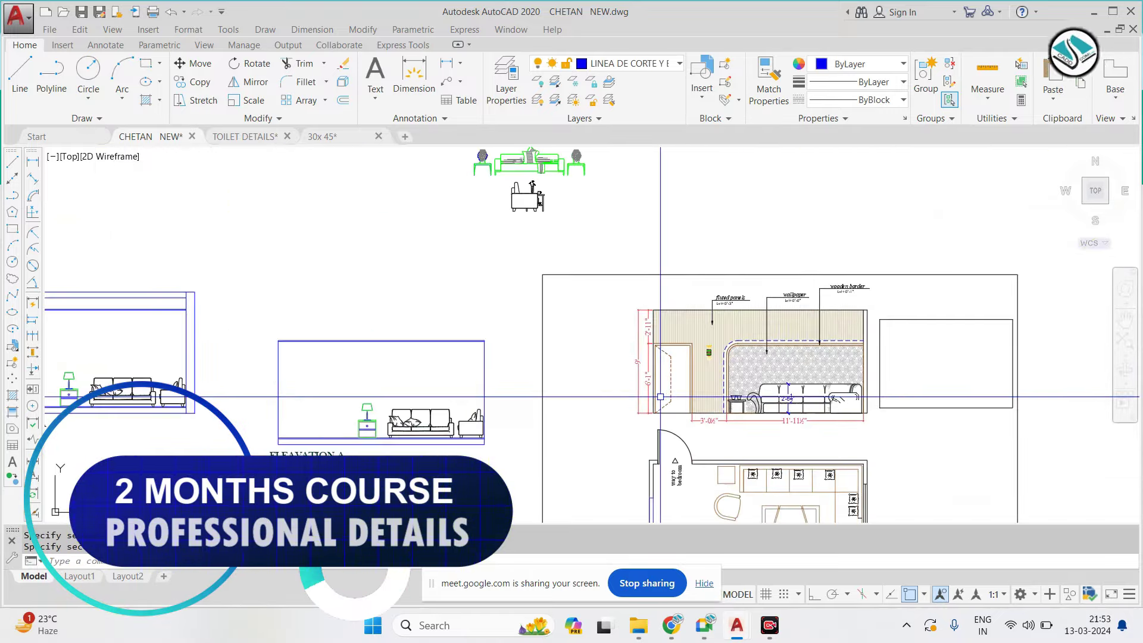
scroll(660, 381, up, 3)
scroll(548, 268, up, 2)
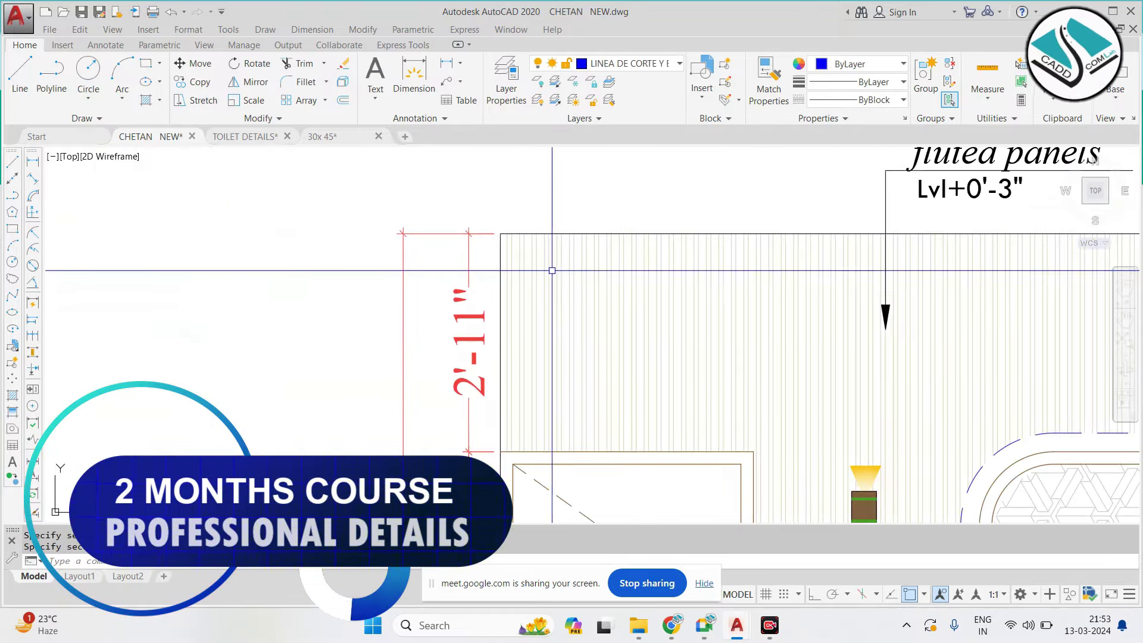
scroll(580, 274, down, 3)
scroll(619, 297, down, 4)
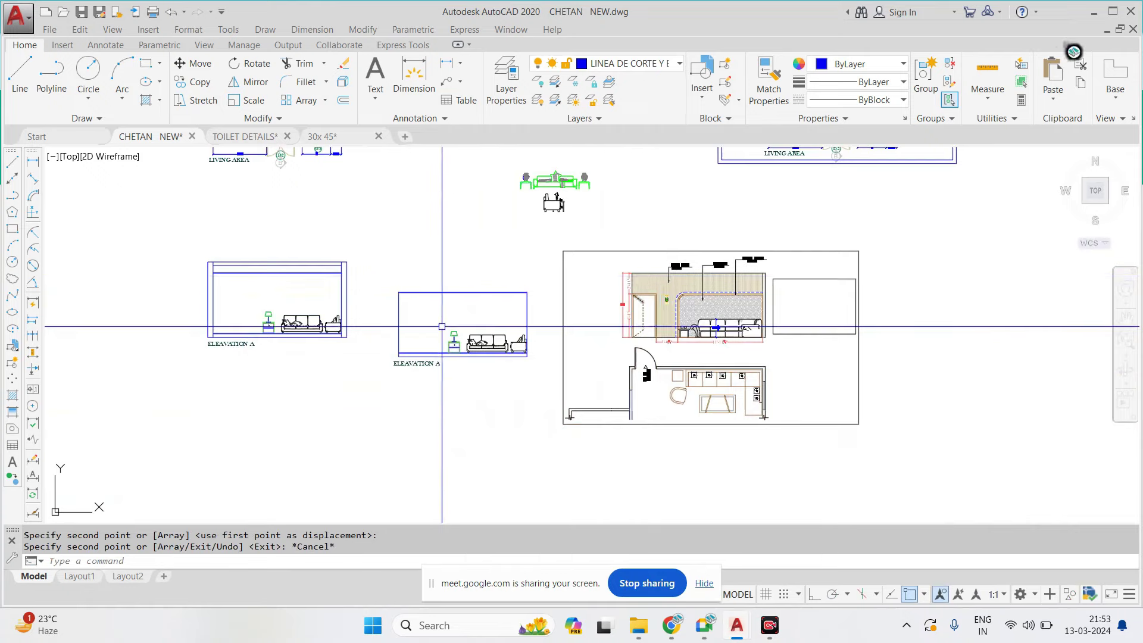
scroll(400, 301, up, 5)
scroll(403, 288, down, 4)
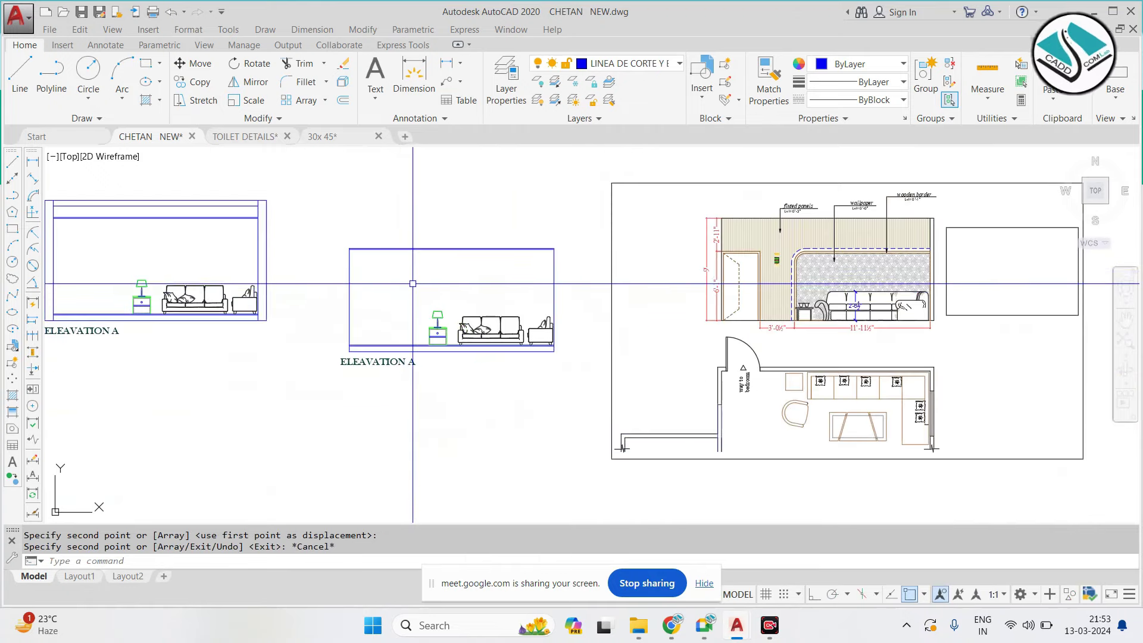
scroll(319, 238, up, 2)
text(rec)
key(Return)
scroll(347, 229, up, 4)
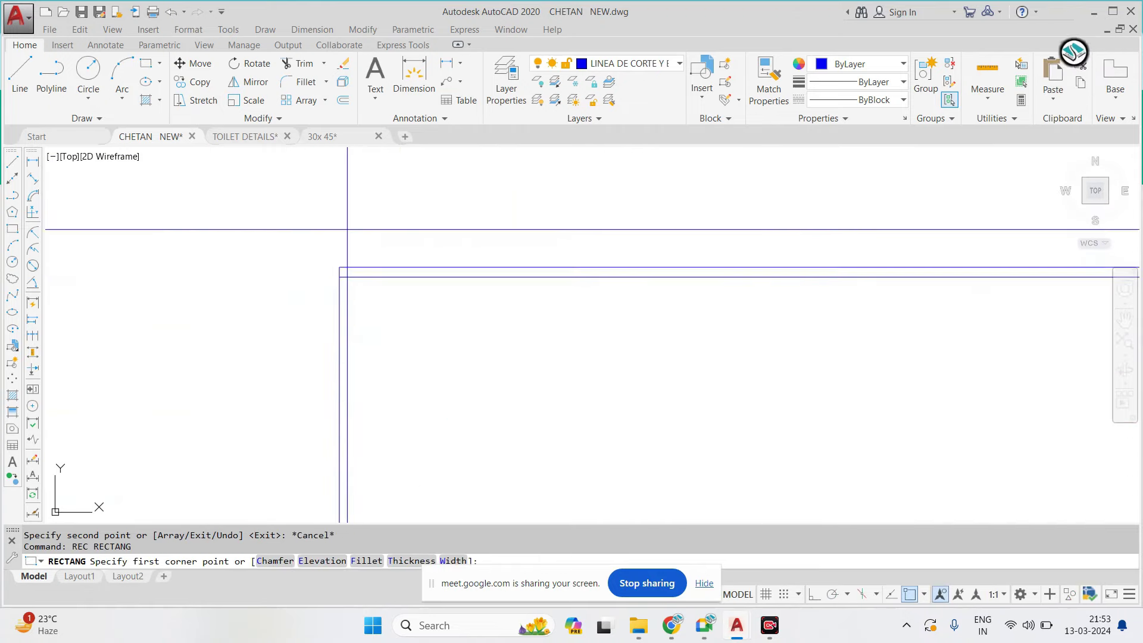
click(353, 276)
Set the current drawing colour to orange 248,153,30
scroll(352, 355, down, 3)
scroll(381, 387, up, 2)
scroll(383, 396, up, 2)
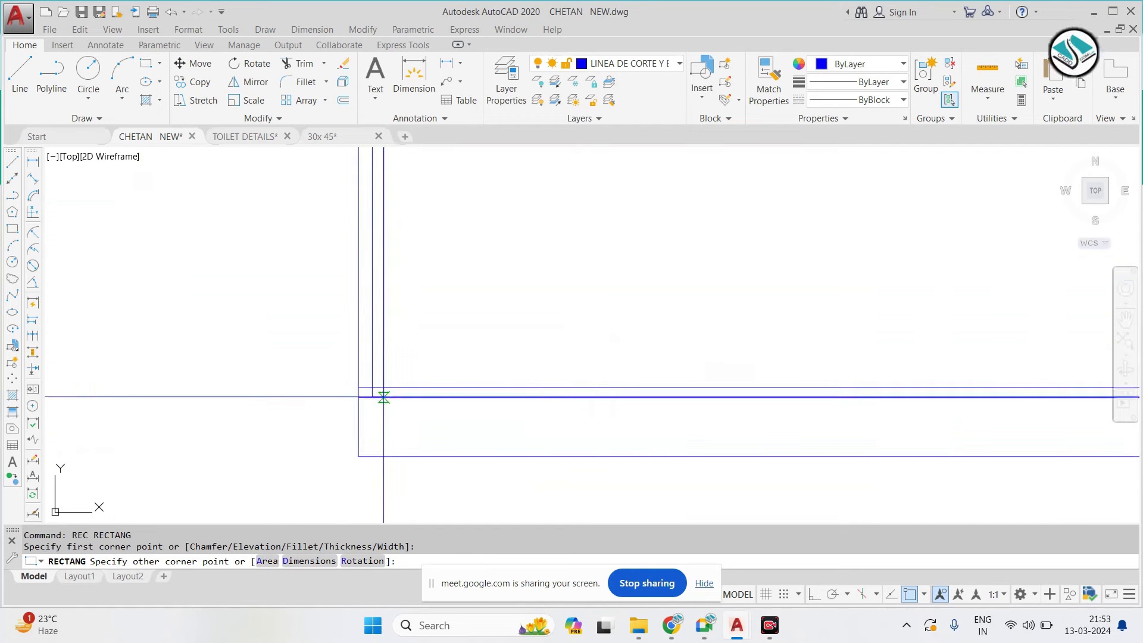
scroll(384, 388, down, 2)
scroll(387, 237, down, 2)
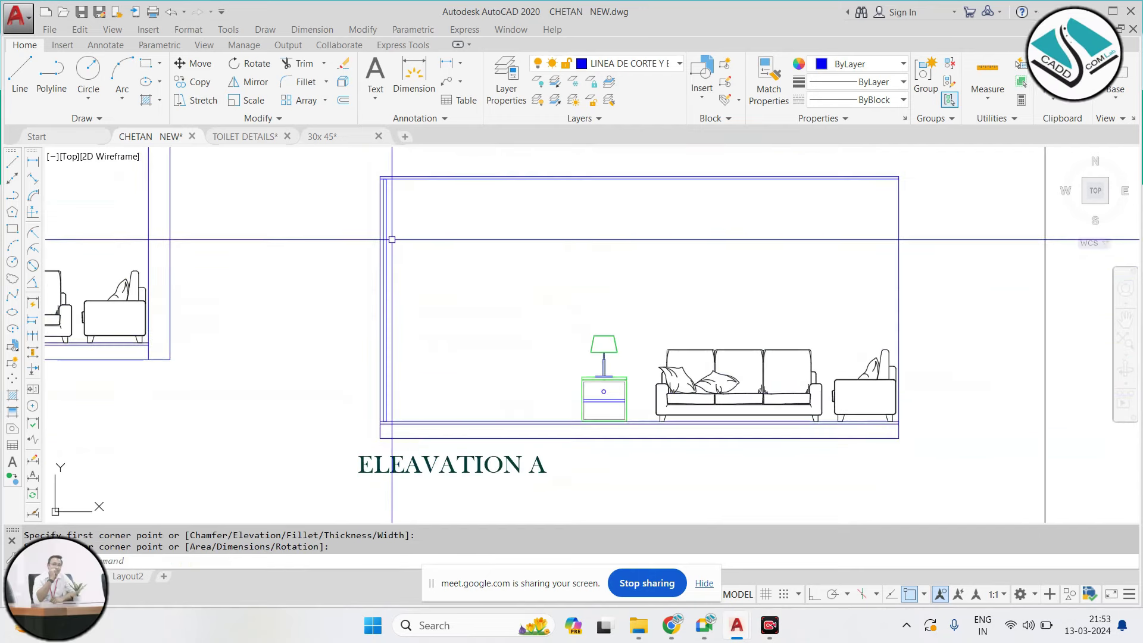
scroll(363, 255, up, 3)
scroll(335, 271, up, 2)
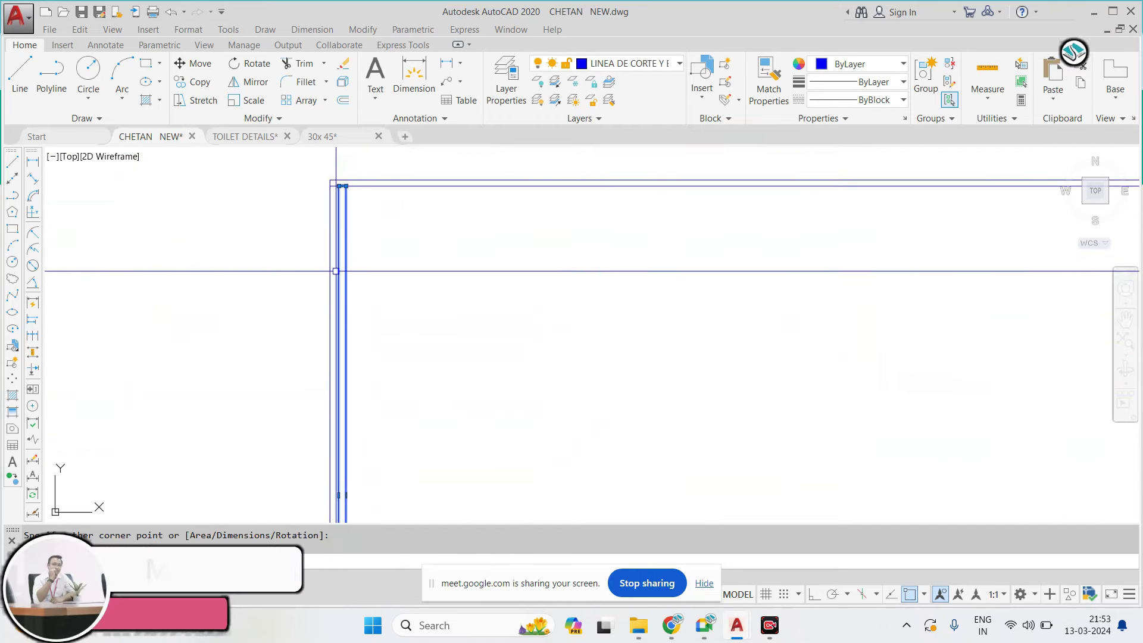
click(861, 65)
click(853, 151)
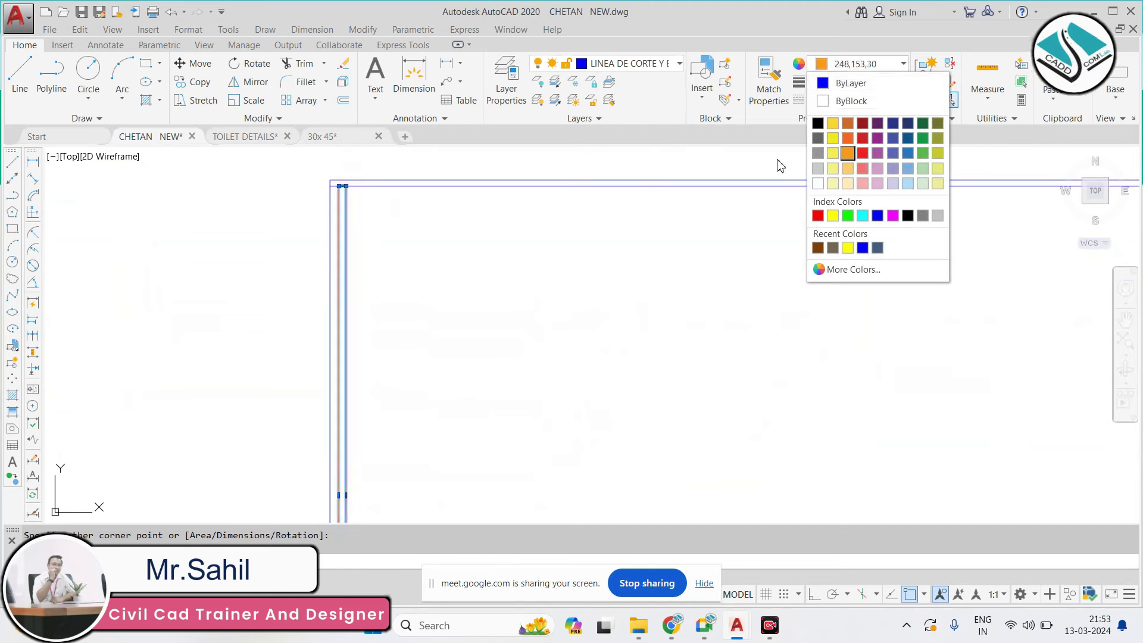
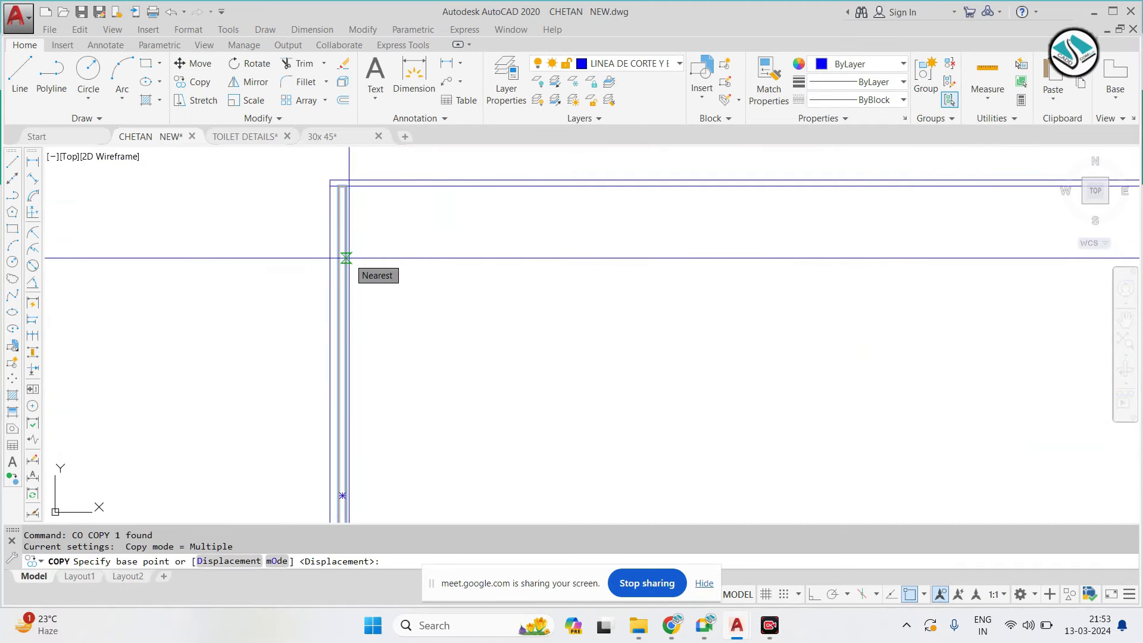
Array-copy the single flute 100 times, fitted across Elevation A's wall to its right end
scroll(346, 258, up, 2)
click(329, 183)
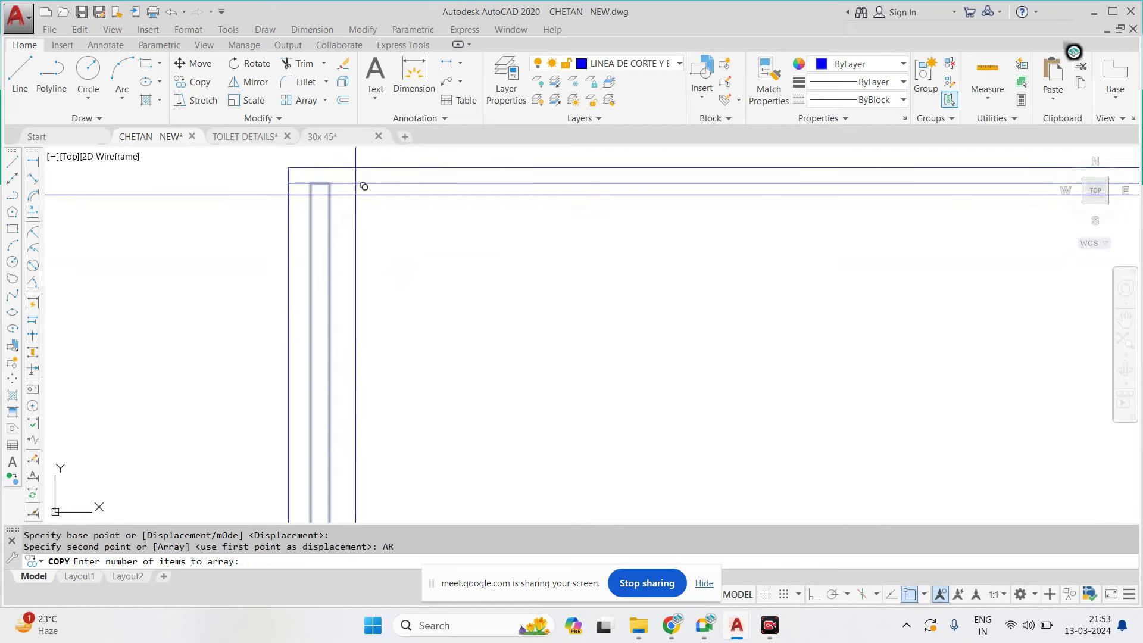
text(100)
key(Return)
text(F)
key(Return)
scroll(334, 202, down, 3)
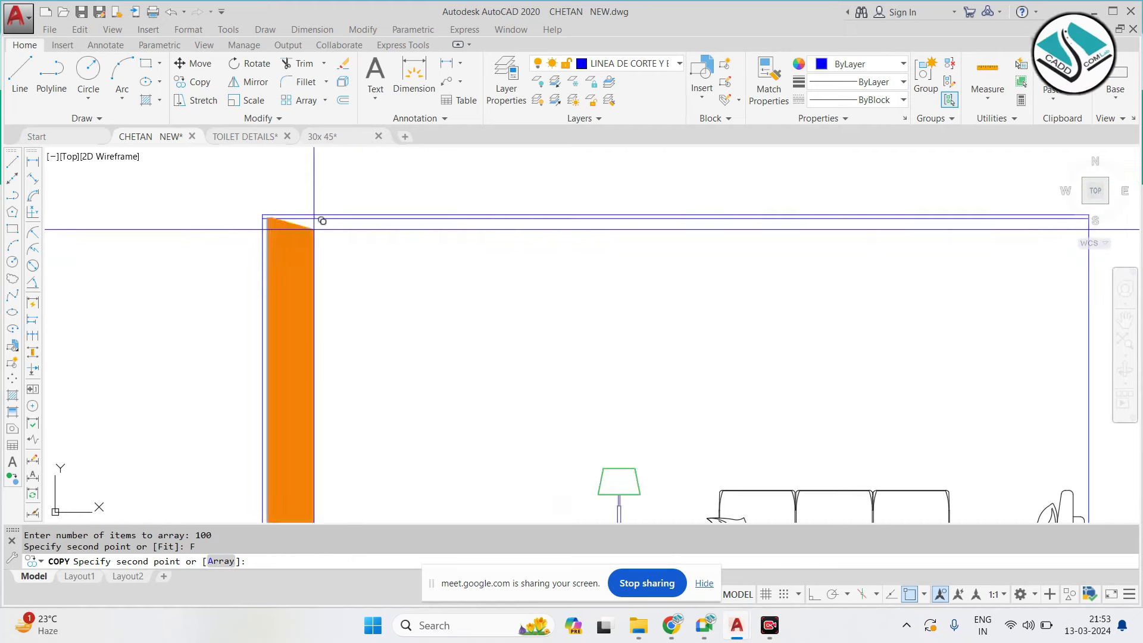
scroll(315, 209, up, 1)
scroll(595, 210, down, 1)
click(696, 205)
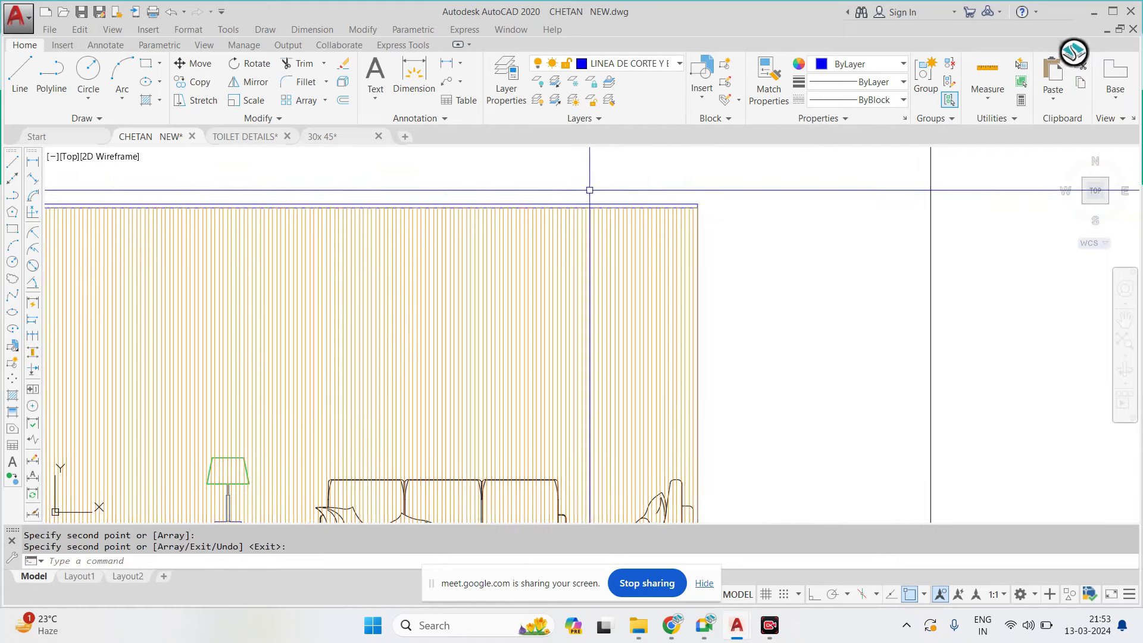
key(Escape)
scroll(613, 223, down, 3)
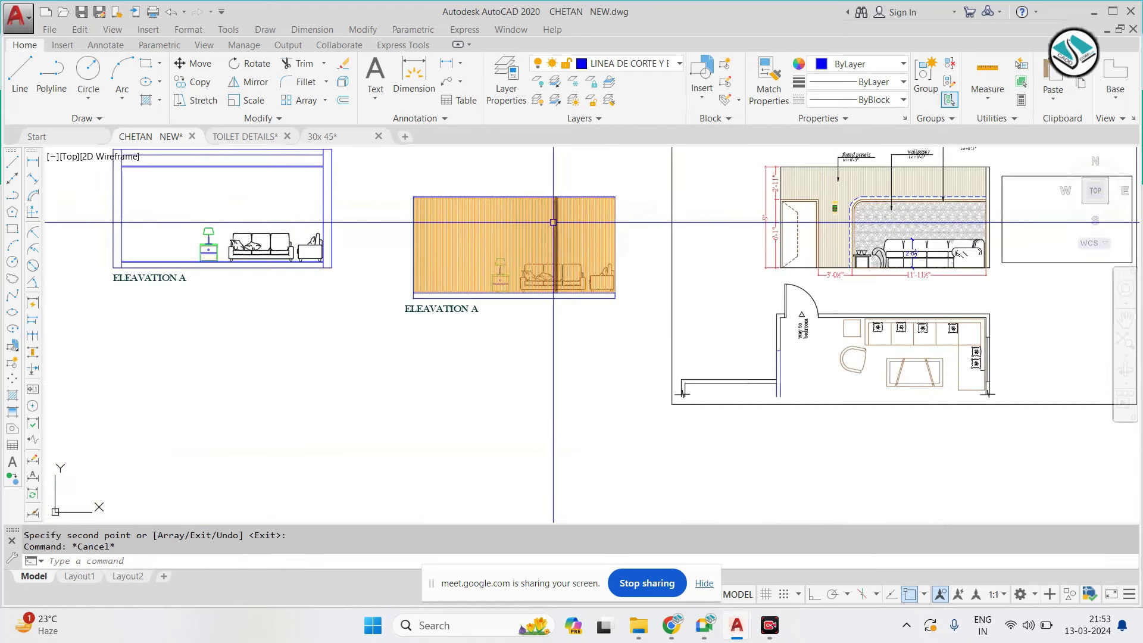
Inspect the reference elevation's wallpaper hatch pattern, then deselect it
scroll(546, 204, up, 3)
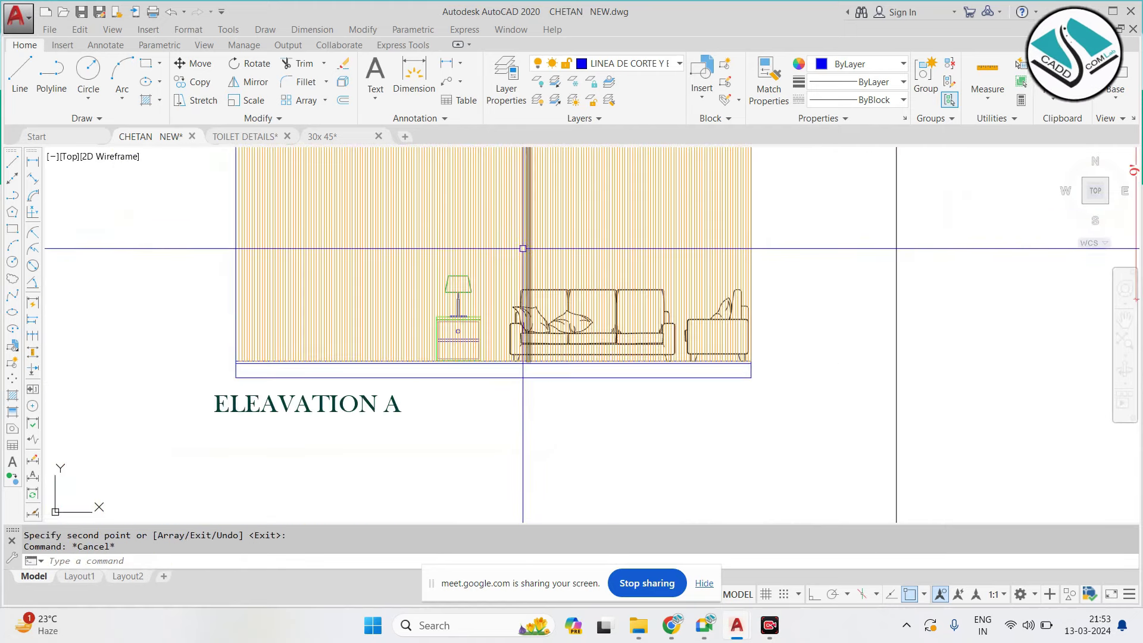
scroll(459, 314, down, 5)
scroll(712, 265, up, 6)
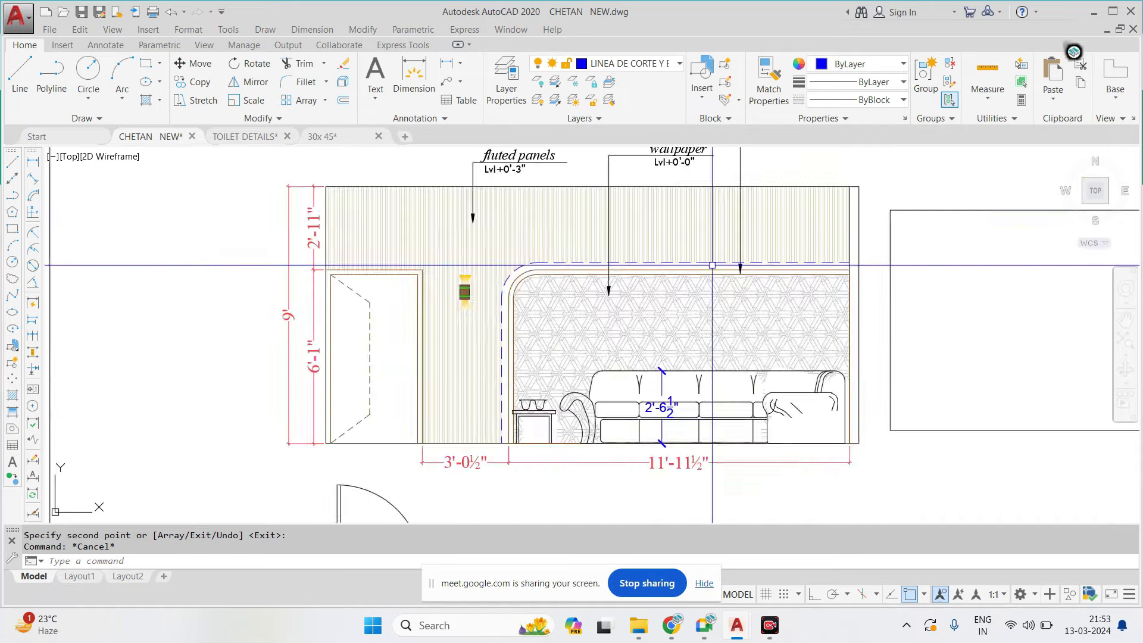
scroll(654, 256, up, 2)
scroll(595, 250, up, 2)
scroll(417, 250, down, 4)
middle_drag(354, 238, 383, 265)
scroll(357, 246, up, 2)
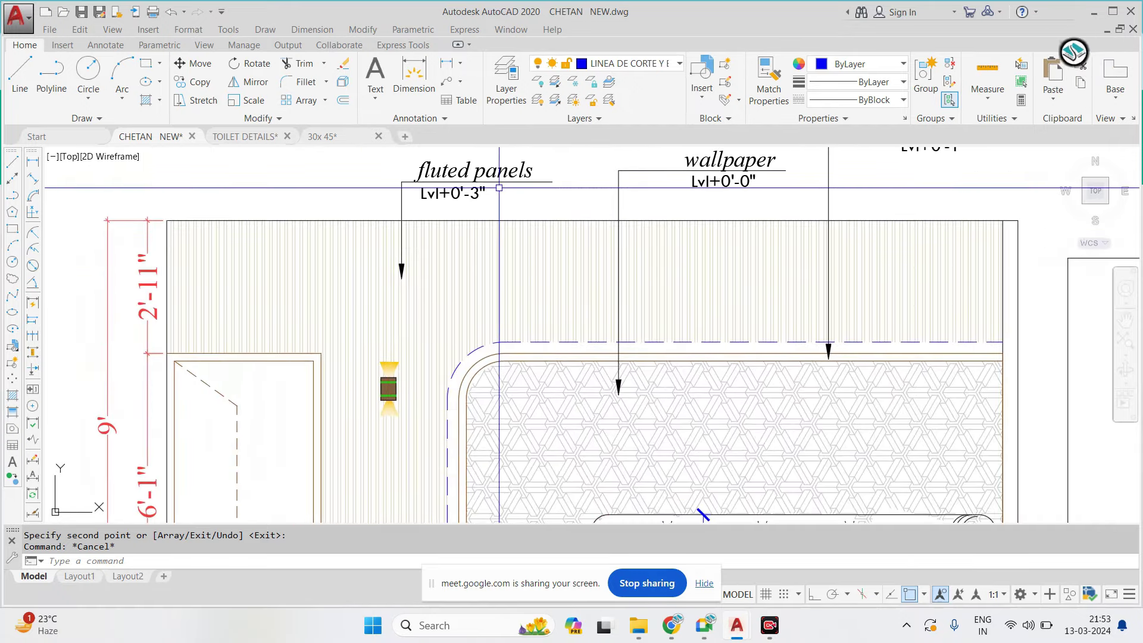
scroll(499, 188, down, 2)
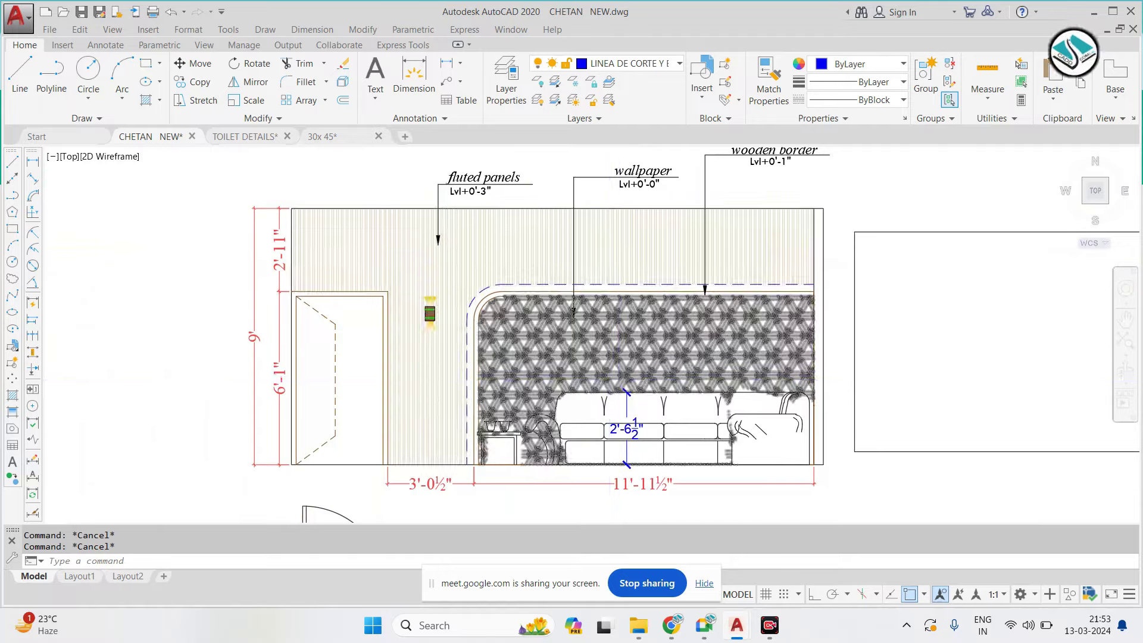
scroll(609, 377, up, 2)
scroll(595, 357, up, 1)
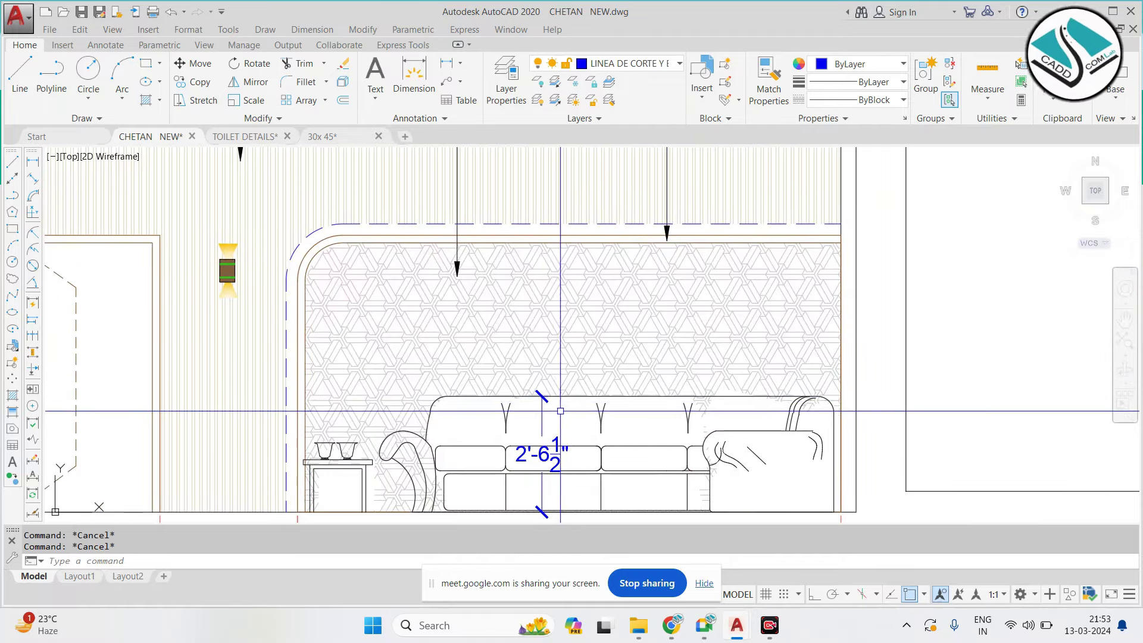
scroll(421, 306, down, 3)
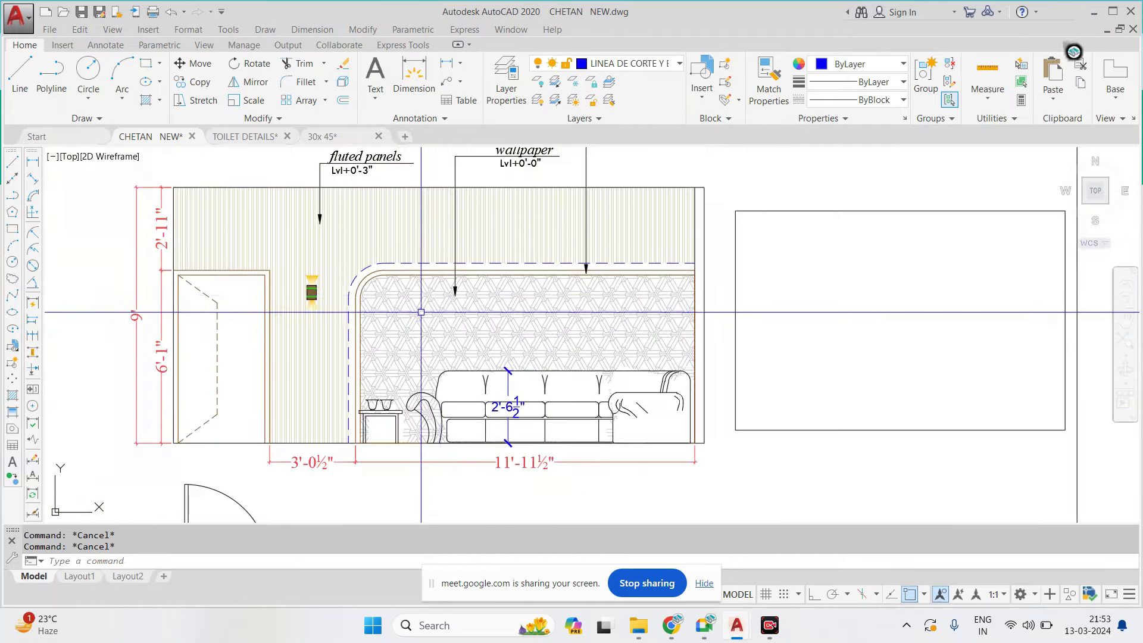
scroll(432, 345, up, 3)
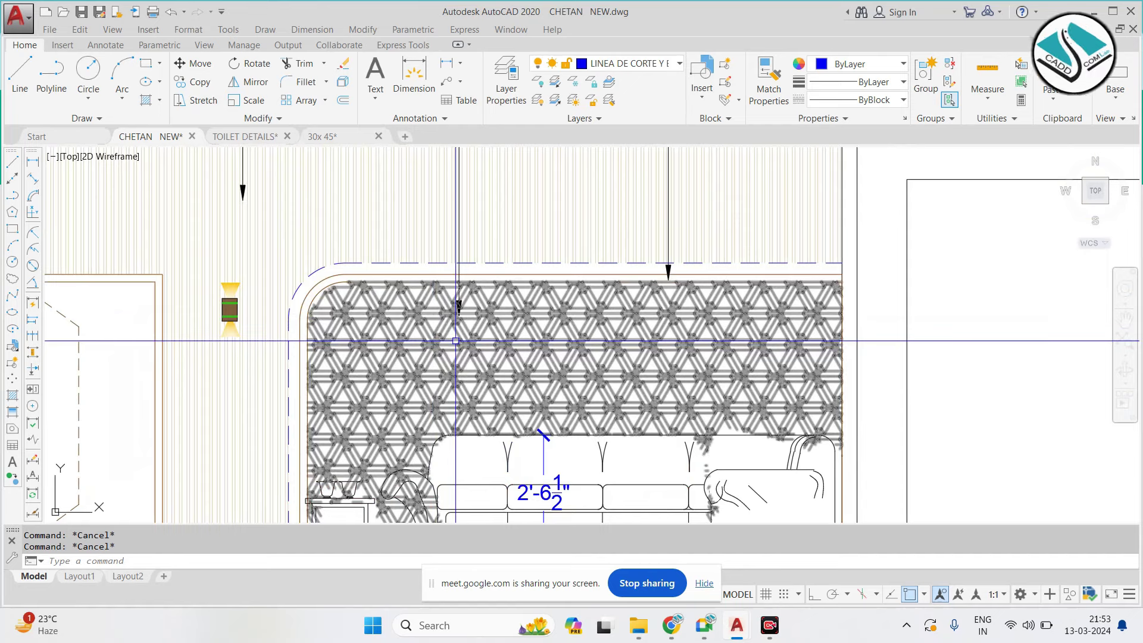
scroll(441, 334, up, 5)
click(379, 332)
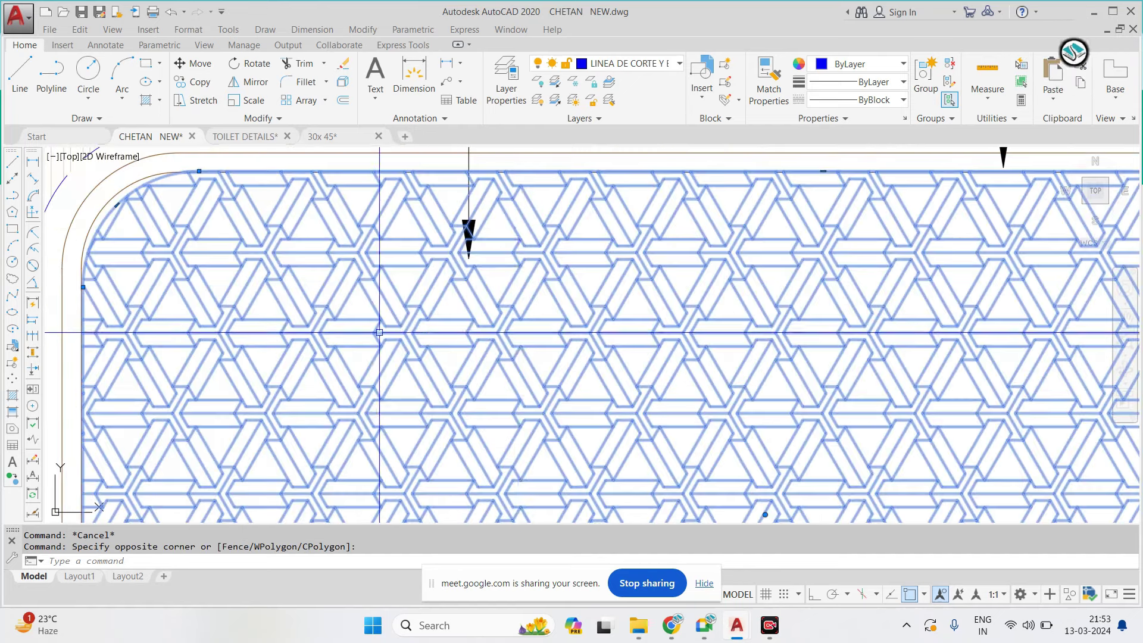
click(521, 332)
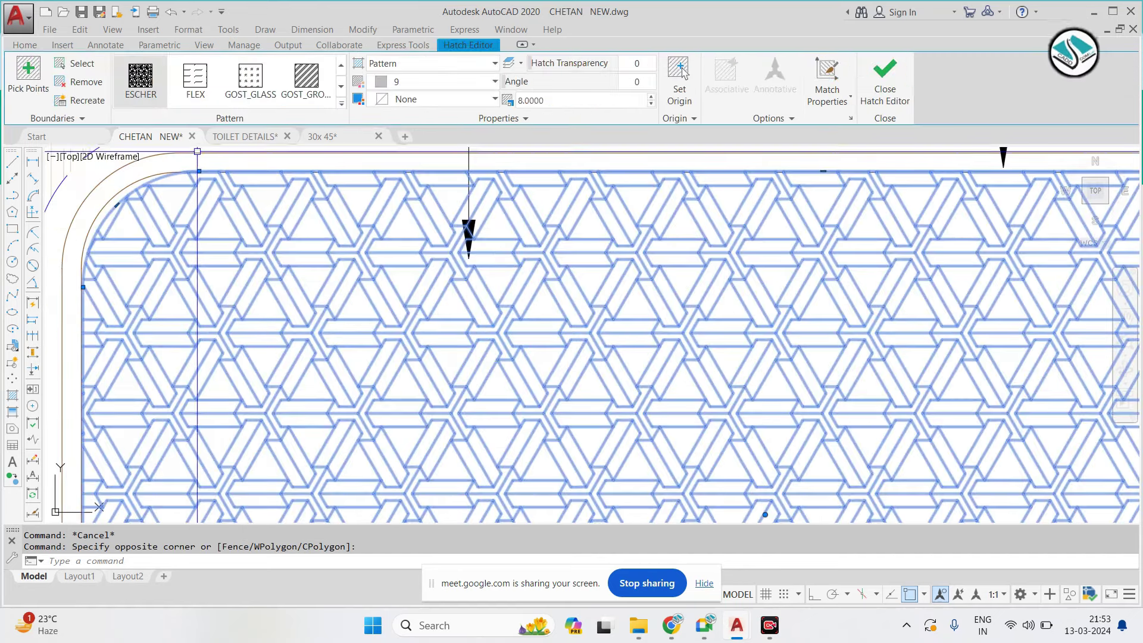
scroll(494, 255, down, 5)
key(Escape)
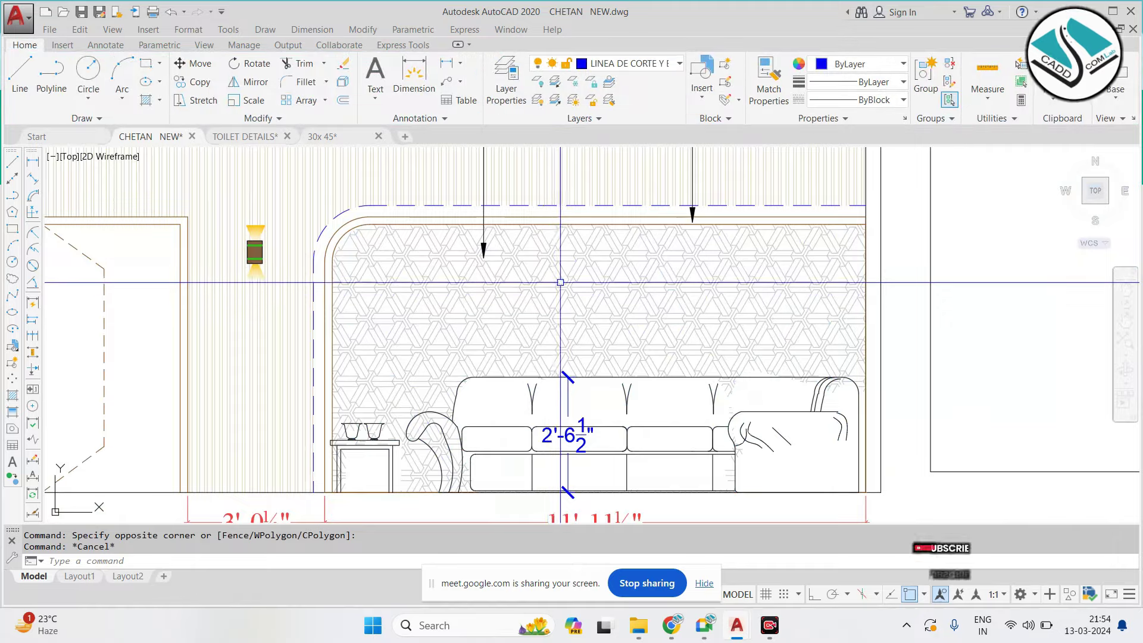
Crossing-select the flute lines on the right part of Elevation A's wall and erase them
scroll(566, 268, down, 4)
scroll(120, 262, up, 4)
scroll(404, 274, up, 2)
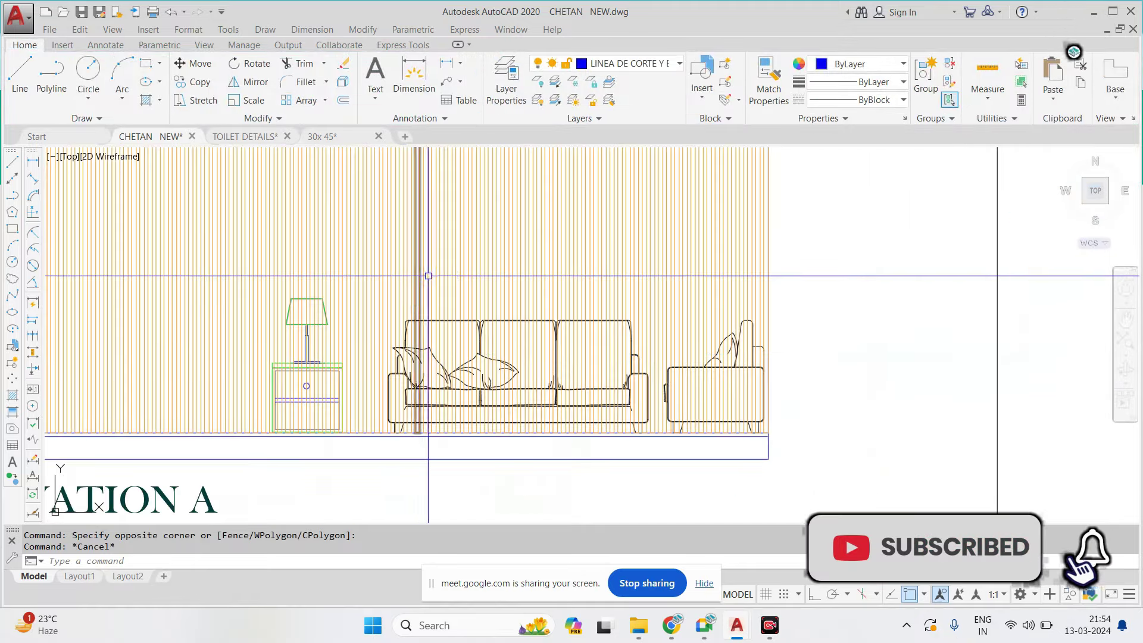
scroll(771, 242, up, 5)
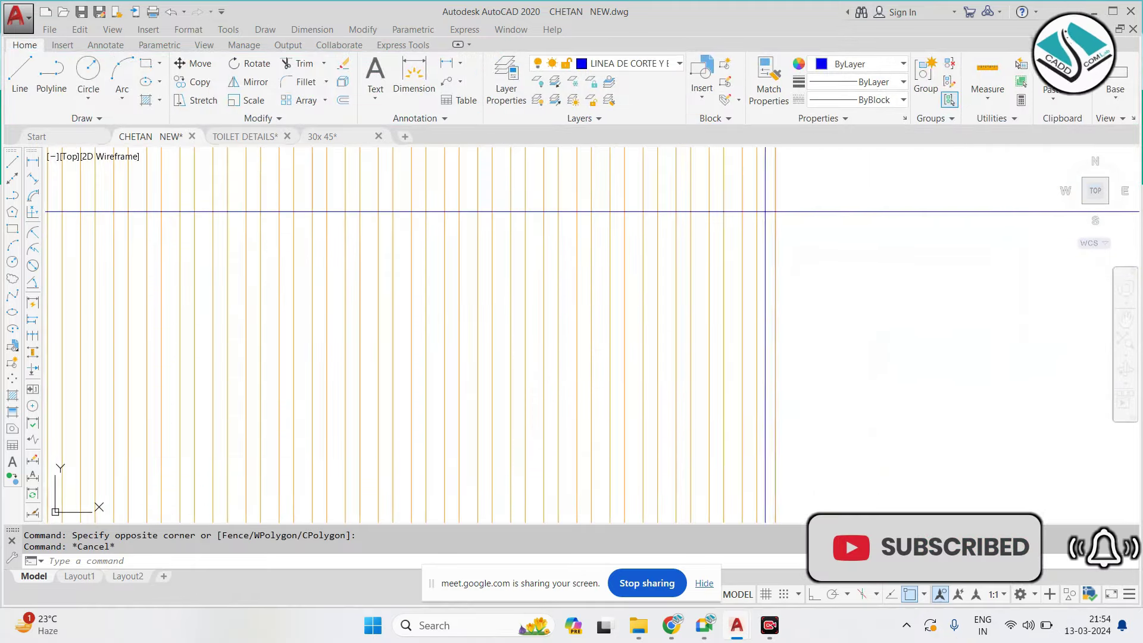
scroll(715, 238, down, 4)
click(1027, 229)
scroll(674, 234, down, 1)
click(298, 238)
text(e)
key(Return)
Draw a horizontal line from the floor line across to Elevation A's right wall
key(Escape)
scroll(441, 210, down, 4)
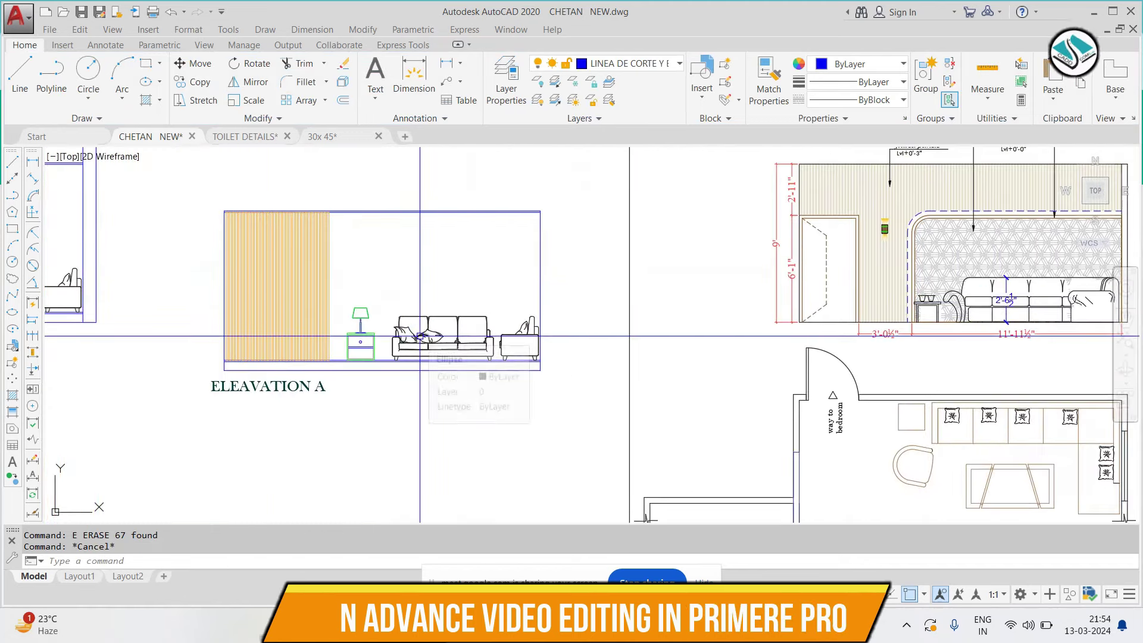
scroll(382, 337, up, 4)
text(l)
key(Return)
click(275, 399)
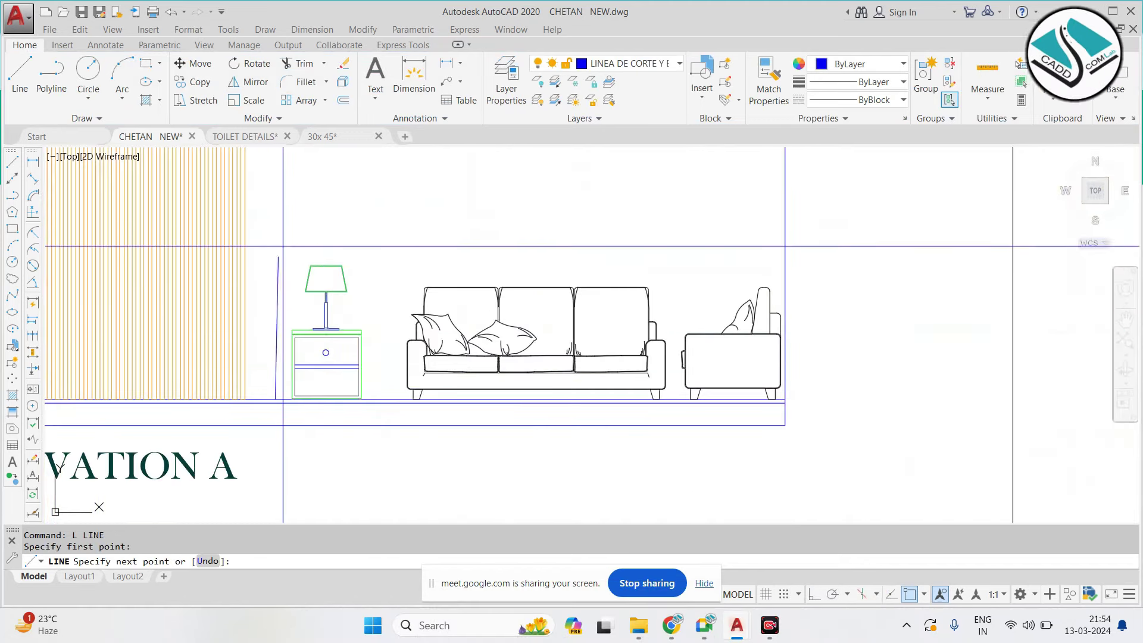
click(814, 594)
scroll(564, 464, down, 4)
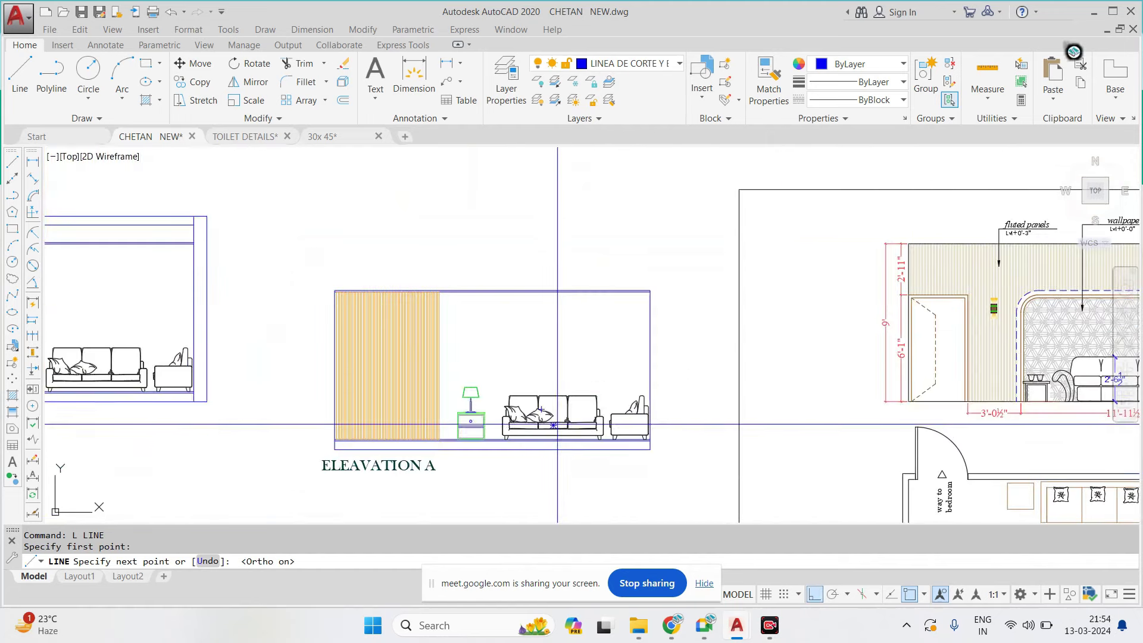
middle_drag(549, 416, 451, 374)
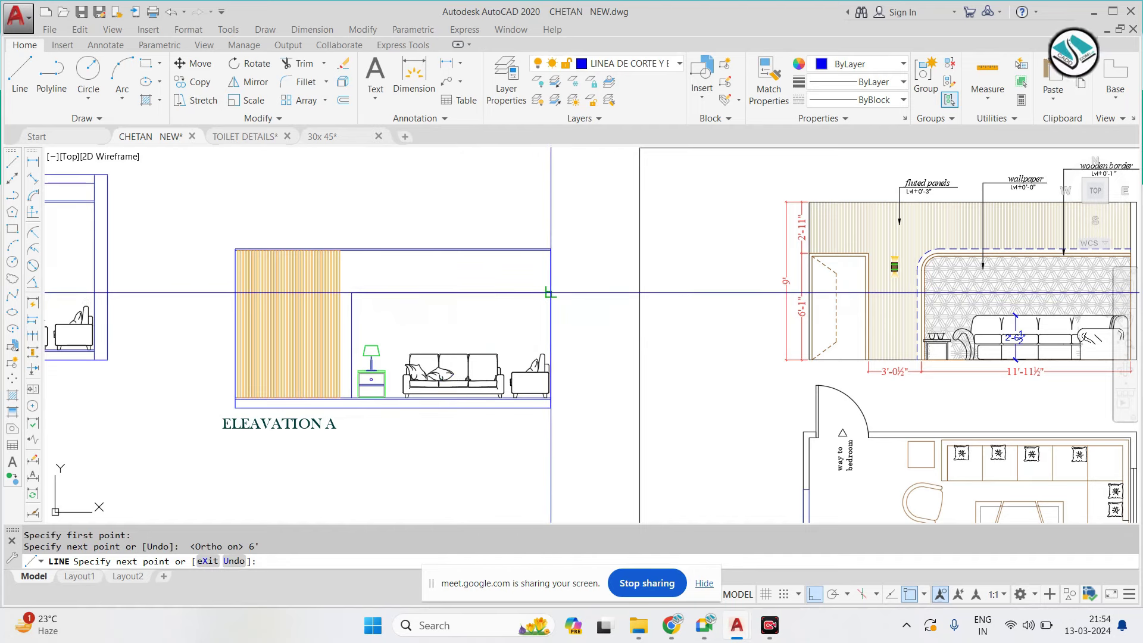
click(550, 292)
key(Escape)
text(FR)
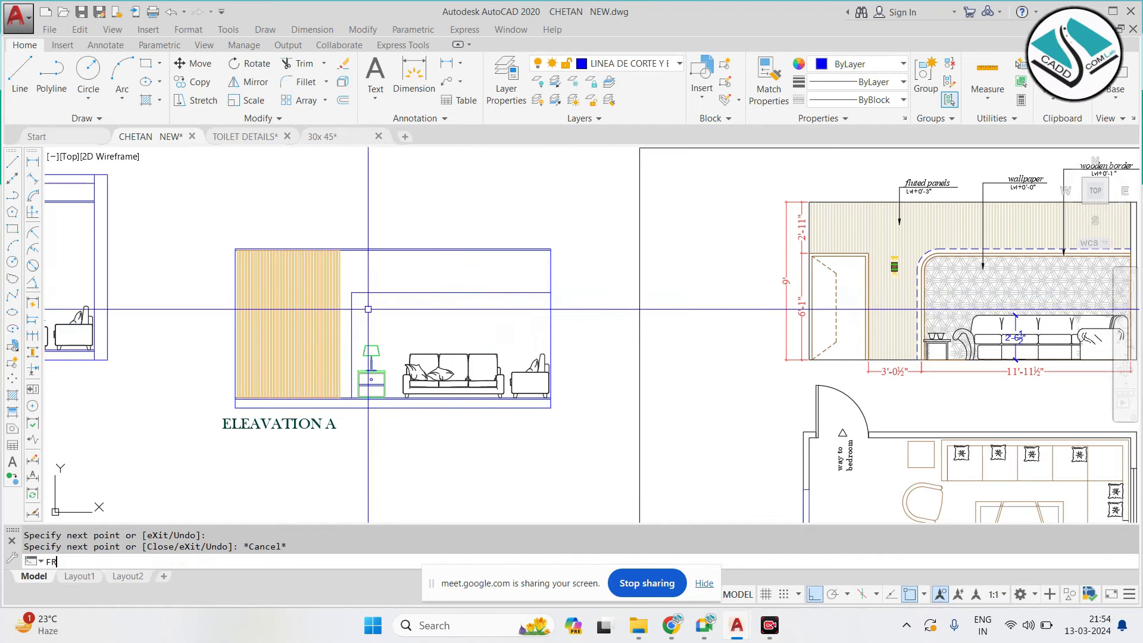
Round the corner between the two lines with a 2' fillet radius
key(Return)
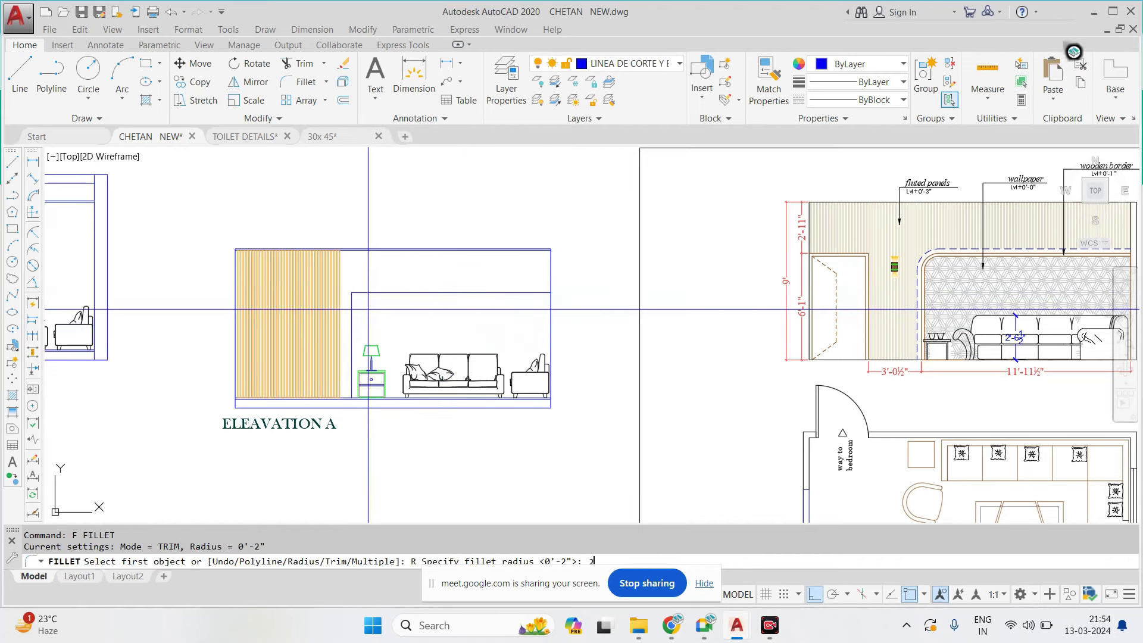
text(')
key(Return)
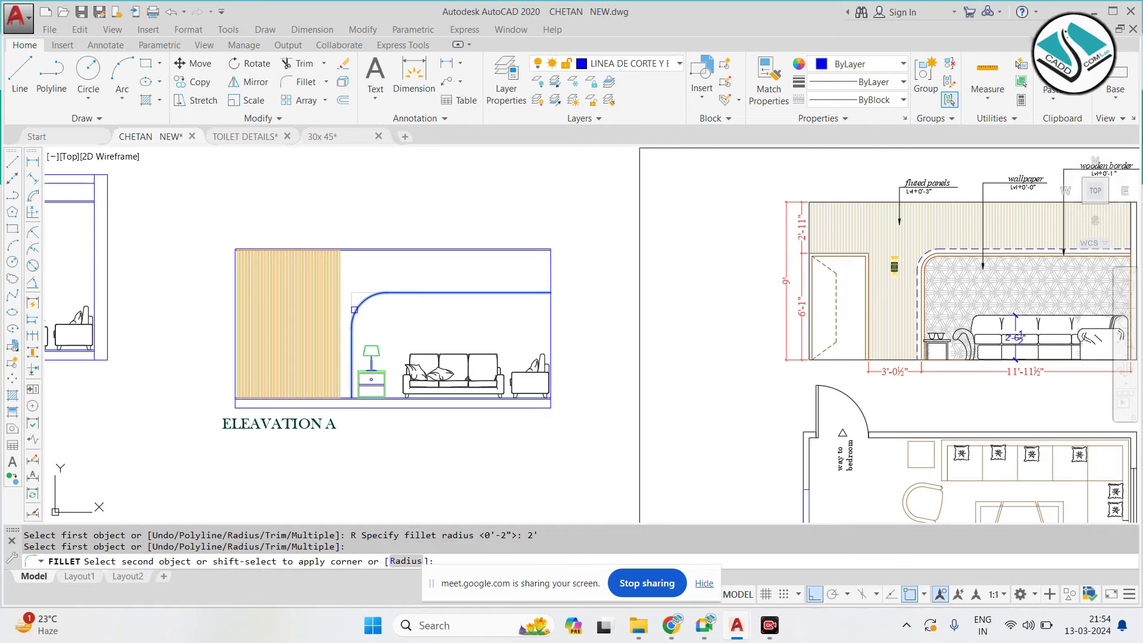
click(353, 313)
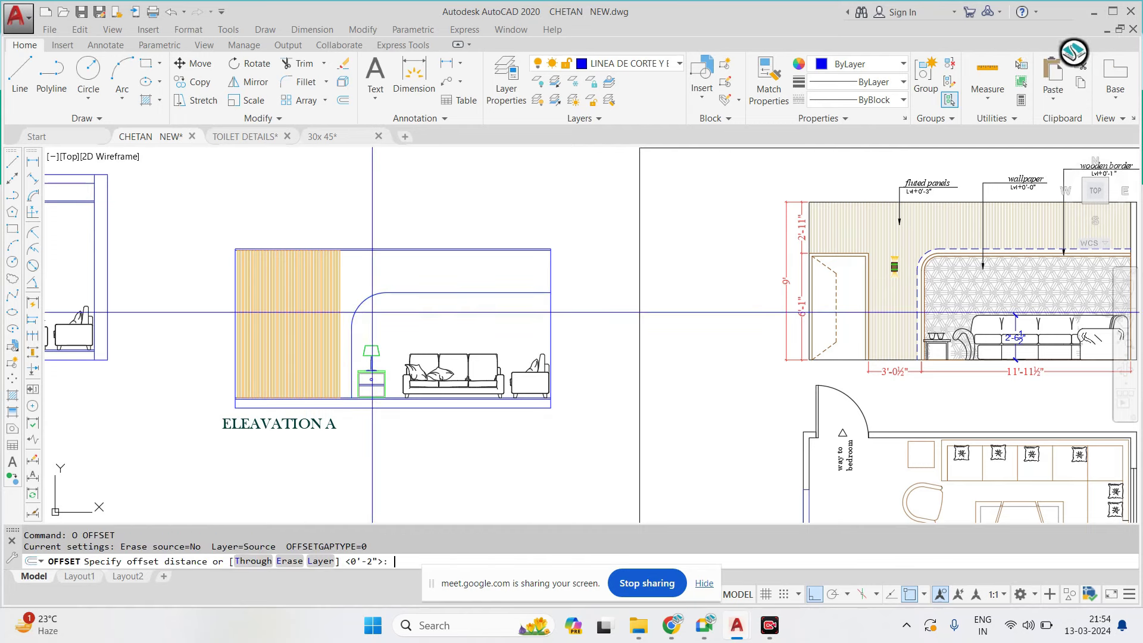
scroll(338, 326, up, 2)
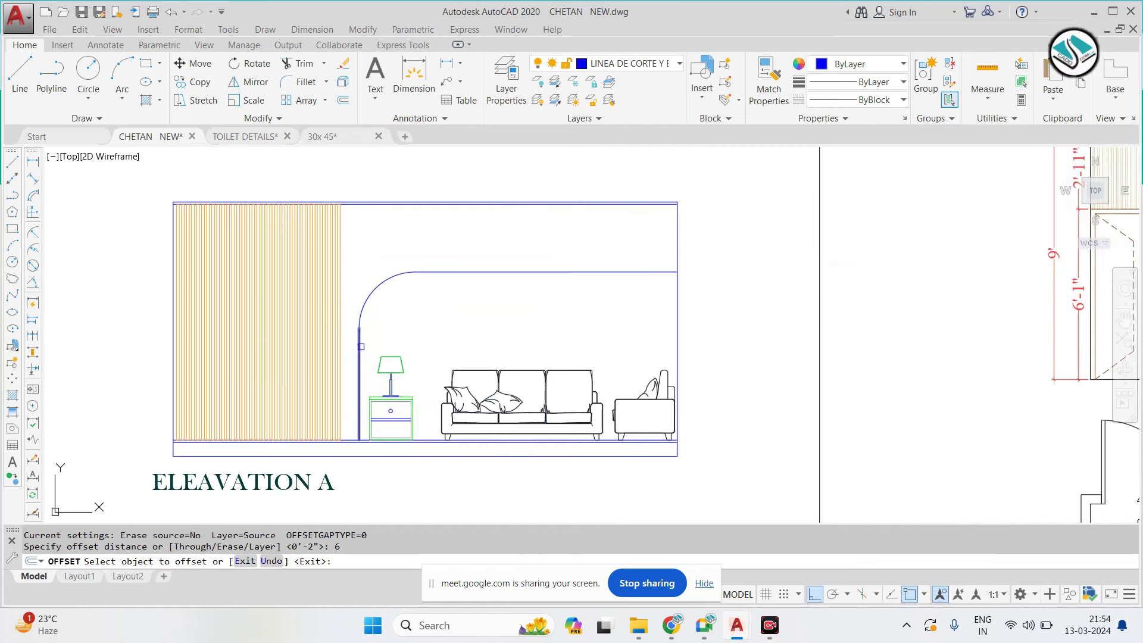
click(360, 347)
Offset the curved wall outline segments 1 unit inward
text(1)
key(Return)
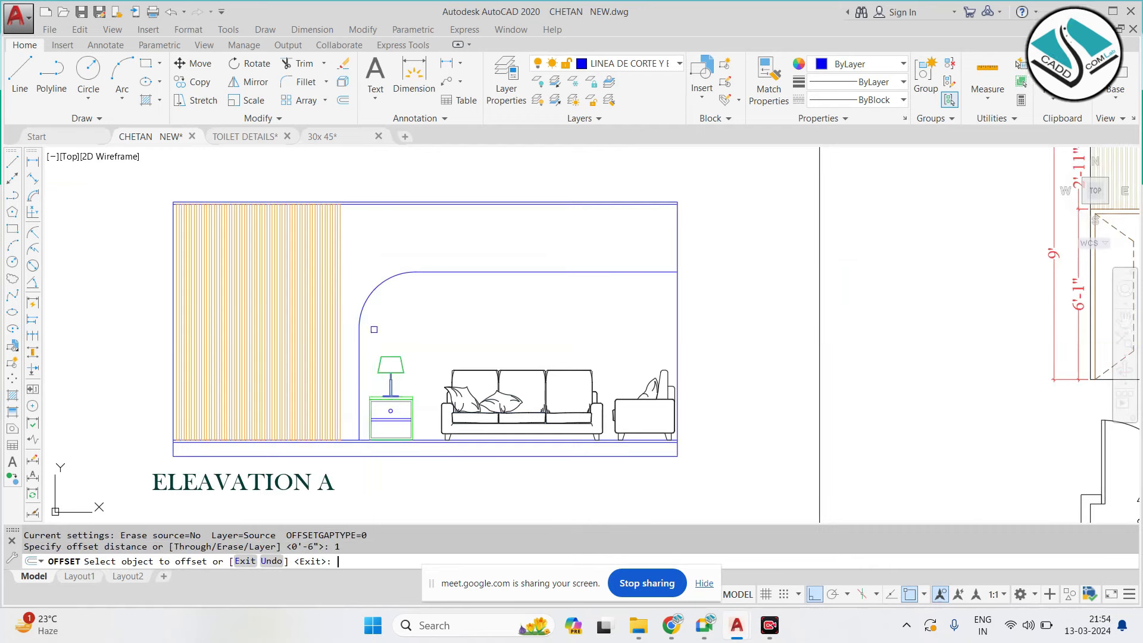
scroll(374, 329, up, 2)
click(350, 343)
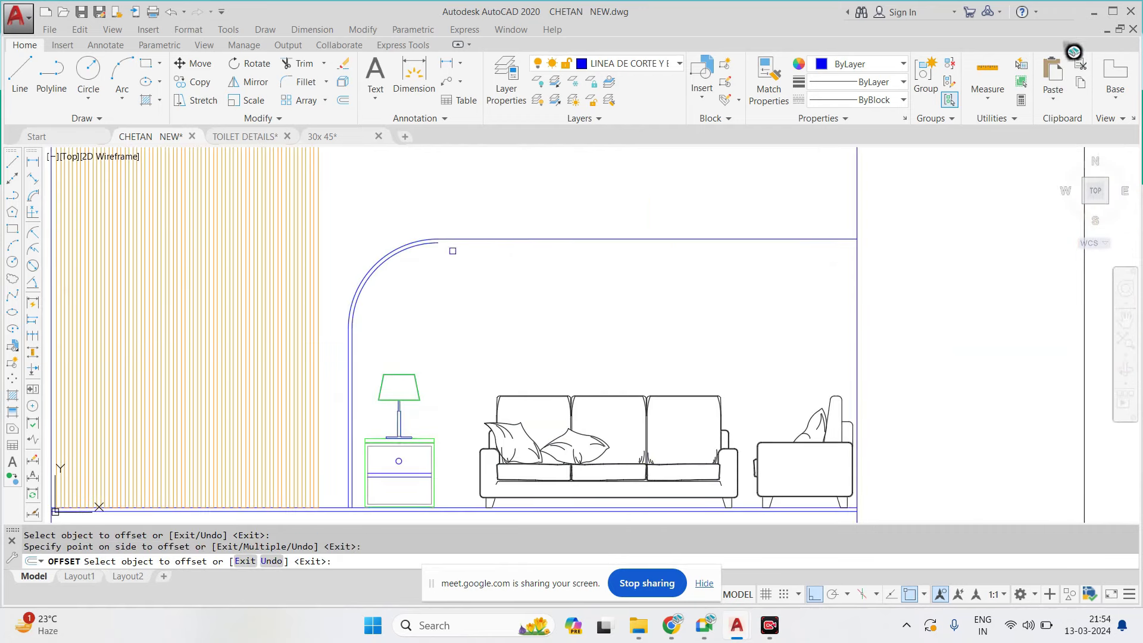
click(453, 240)
click(462, 264)
key(Escape)
Offset the top line and the arc 3 units to their inner side
key(Return)
text(3)
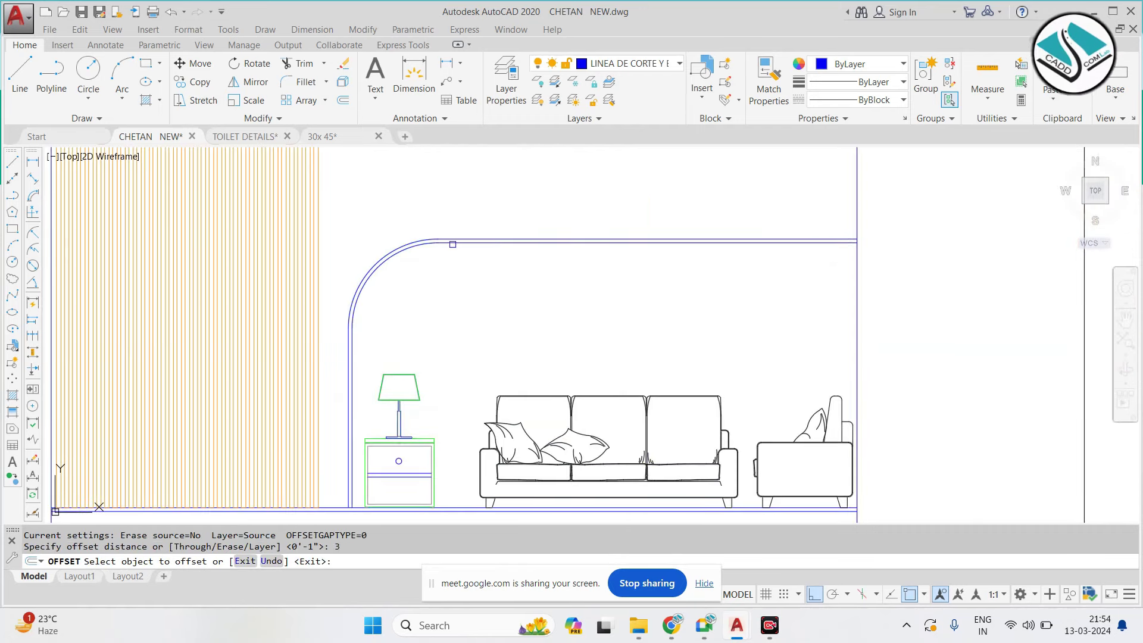
scroll(454, 265, up, 4)
click(455, 270)
click(449, 289)
click(381, 273)
click(383, 308)
scroll(285, 311, down, 3)
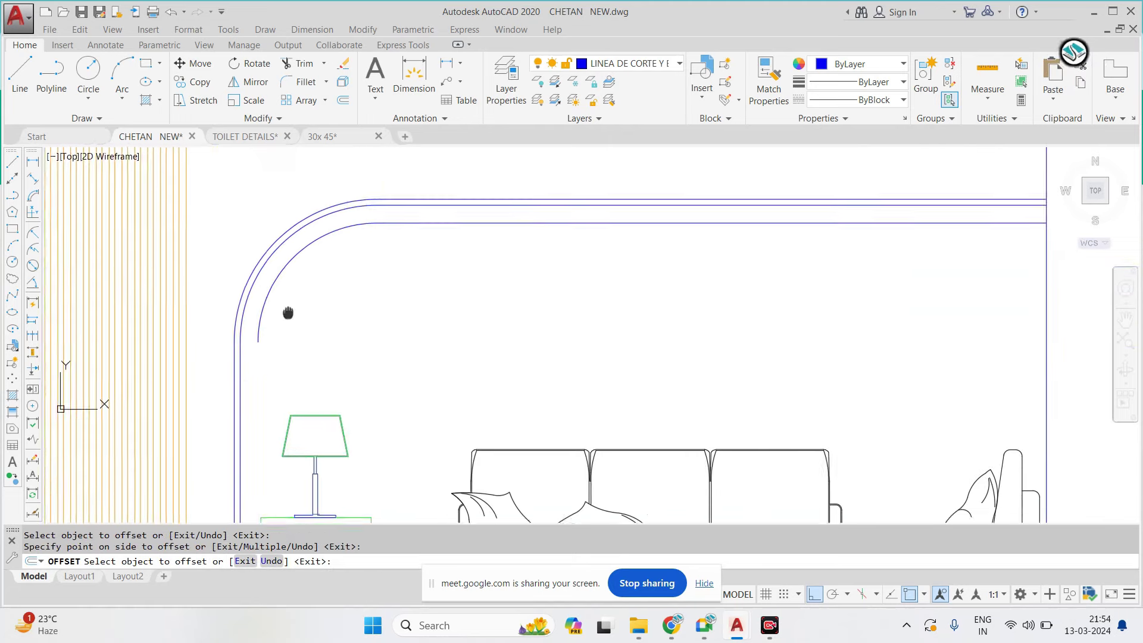
key(Escape)
scroll(324, 320, down, 2)
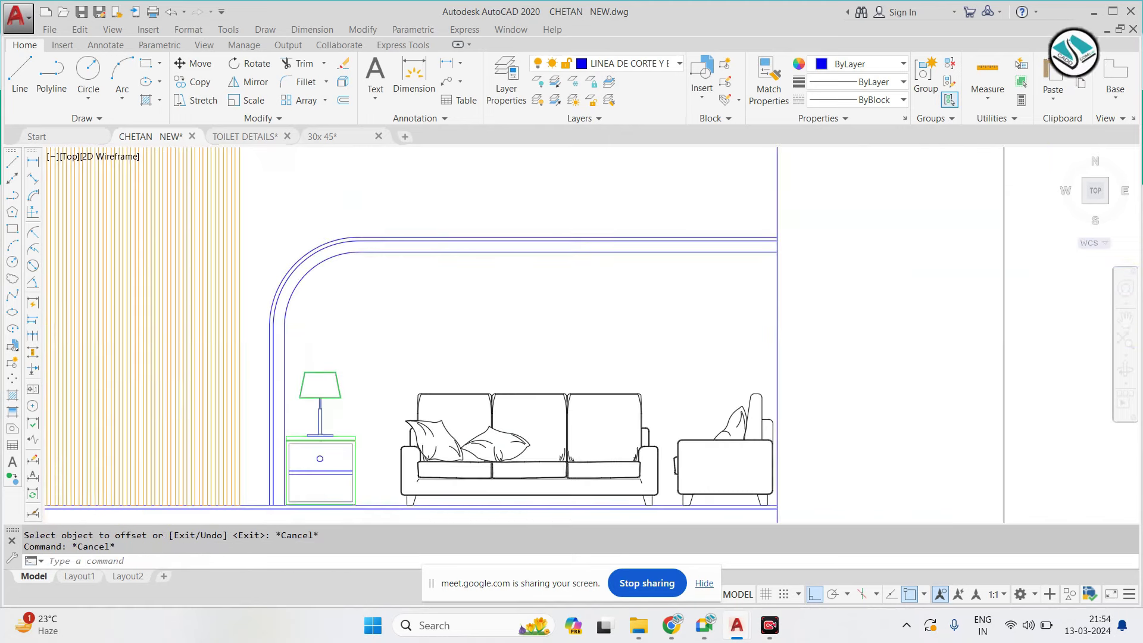
scroll(455, 328, down, 4)
scroll(370, 280, up, 2)
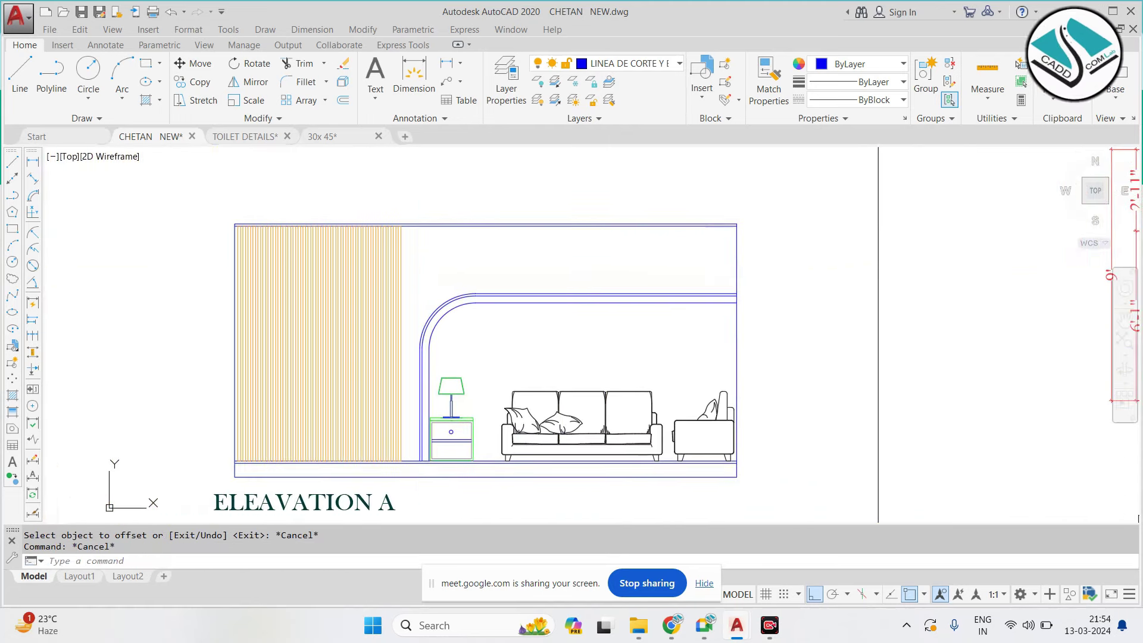
scroll(410, 244, up, 2)
scroll(393, 226, up, 2)
Copy the fluted panel line set further right across Elevation A from its top corner
scroll(411, 215, down, 1)
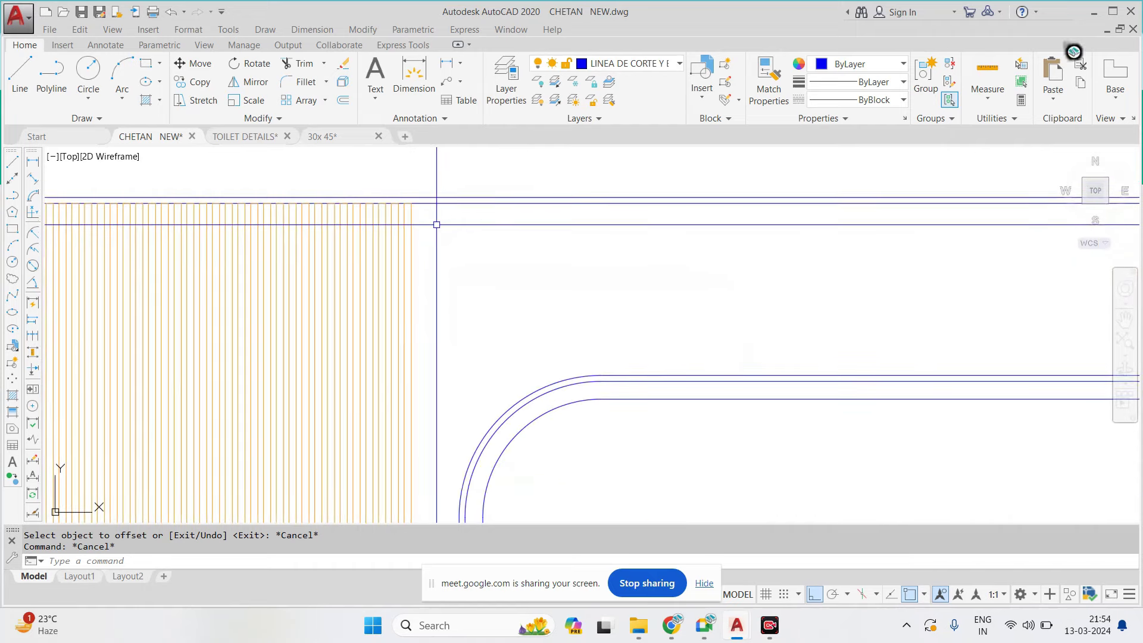
scroll(441, 221, down, 2)
click(470, 222)
scroll(362, 237, up, 2)
scroll(345, 243, up, 2)
click(345, 243)
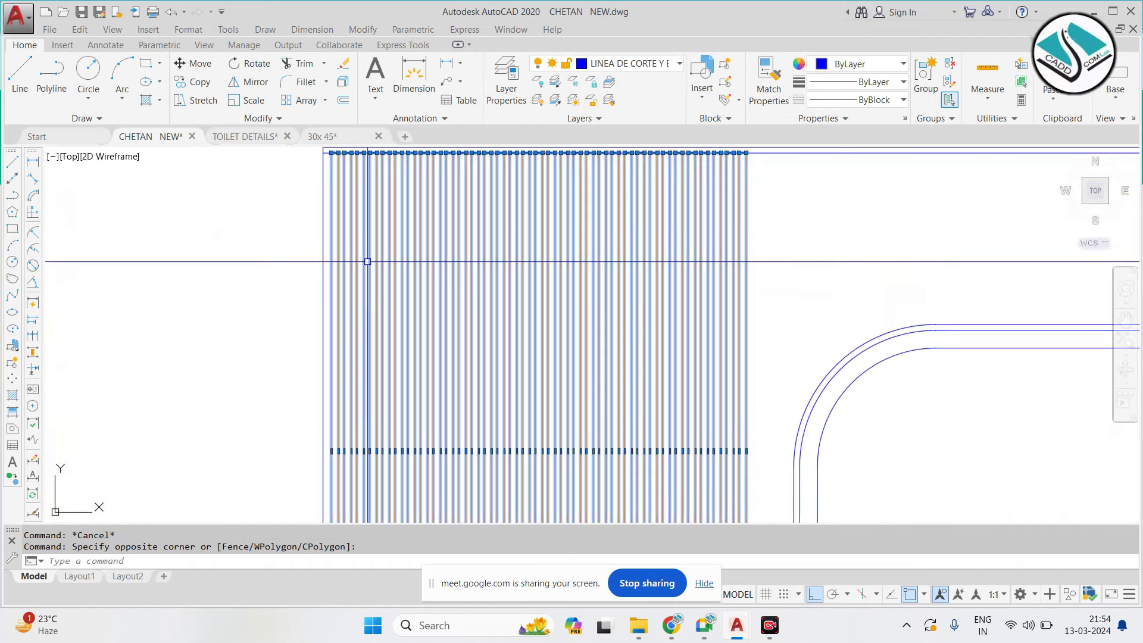
scroll(278, 267, up, 2)
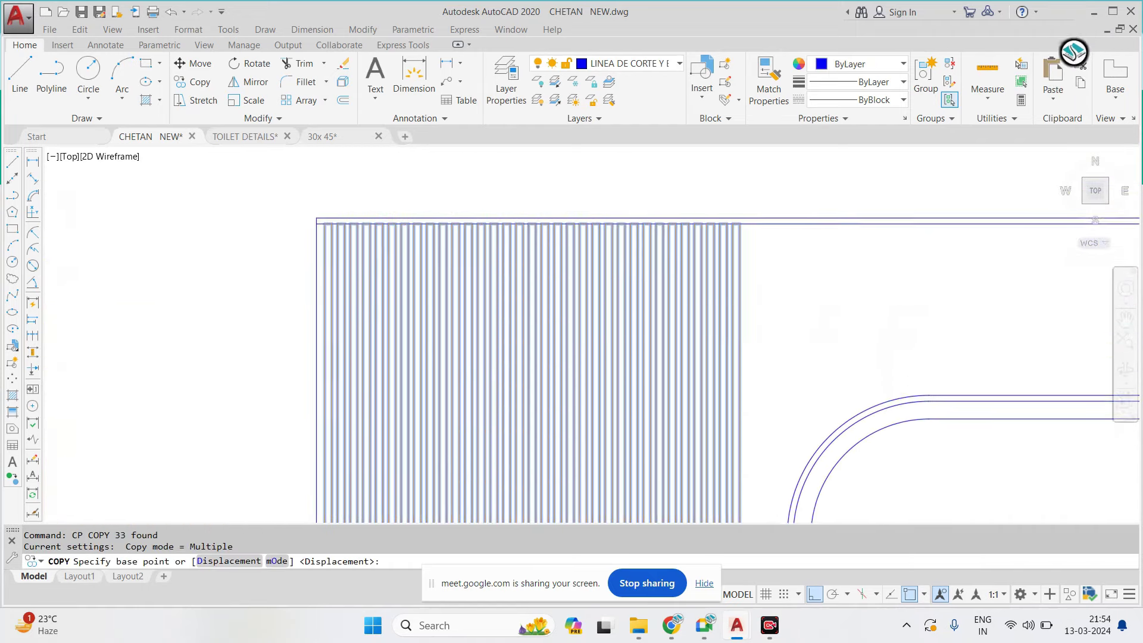
scroll(338, 267, up, 3)
click(338, 275)
scroll(319, 237, down, 5)
scroll(535, 229, up, 4)
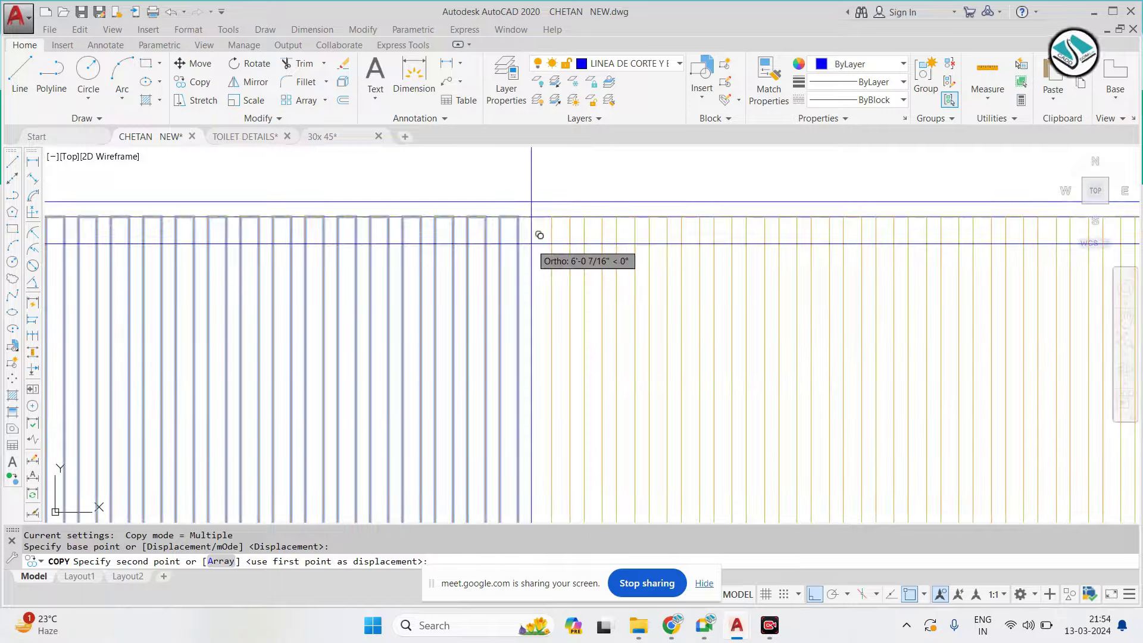
scroll(518, 215, down, 4)
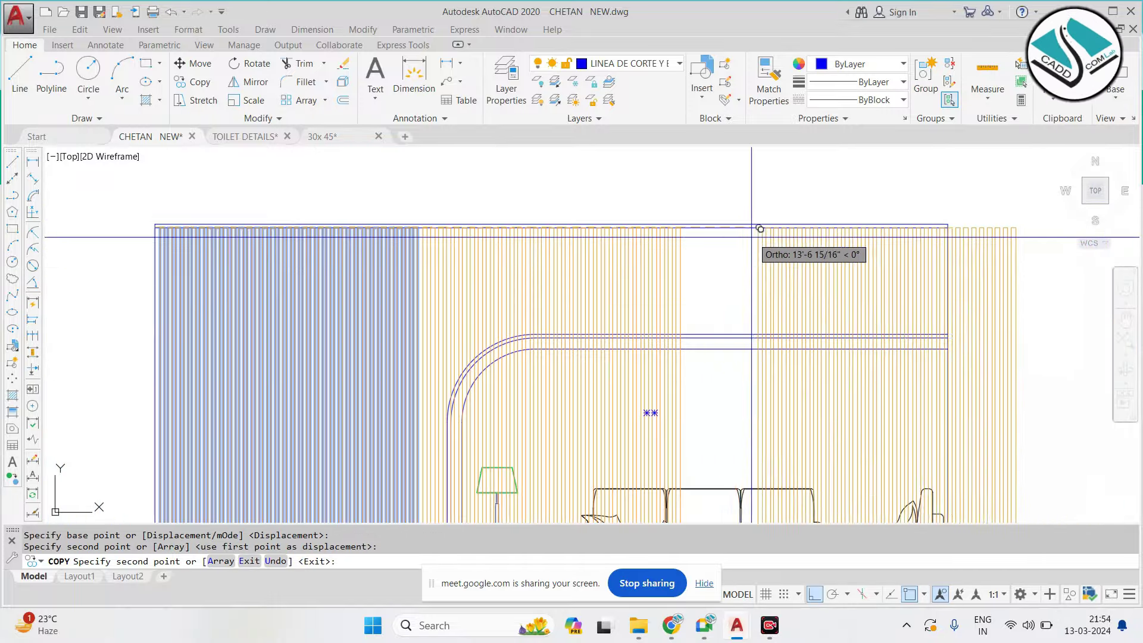
scroll(561, 198, up, 4)
click(501, 196)
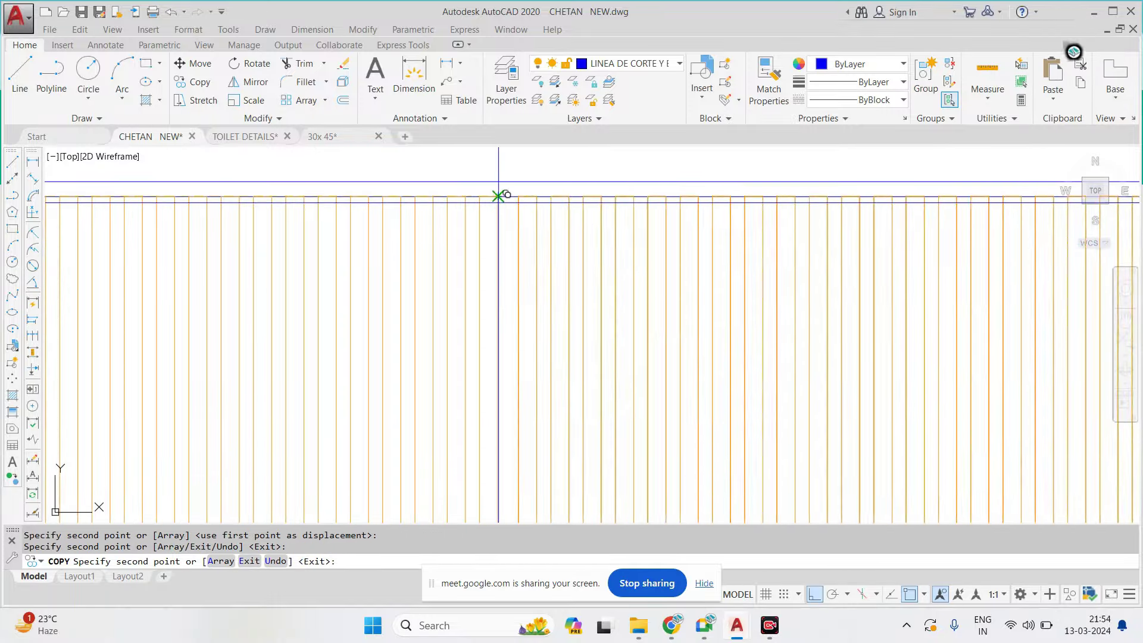
scroll(464, 220, down, 4)
scroll(738, 244, down, 1)
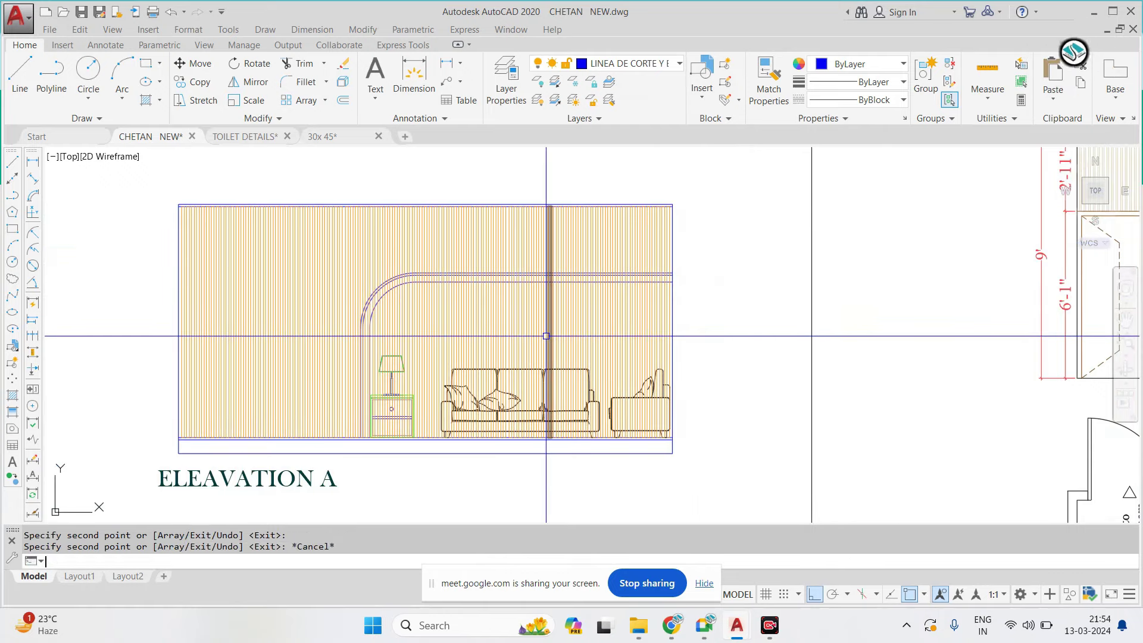
Trim the flutes lying between the two upper band lines
scroll(651, 278, up, 3)
scroll(744, 278, up, 3)
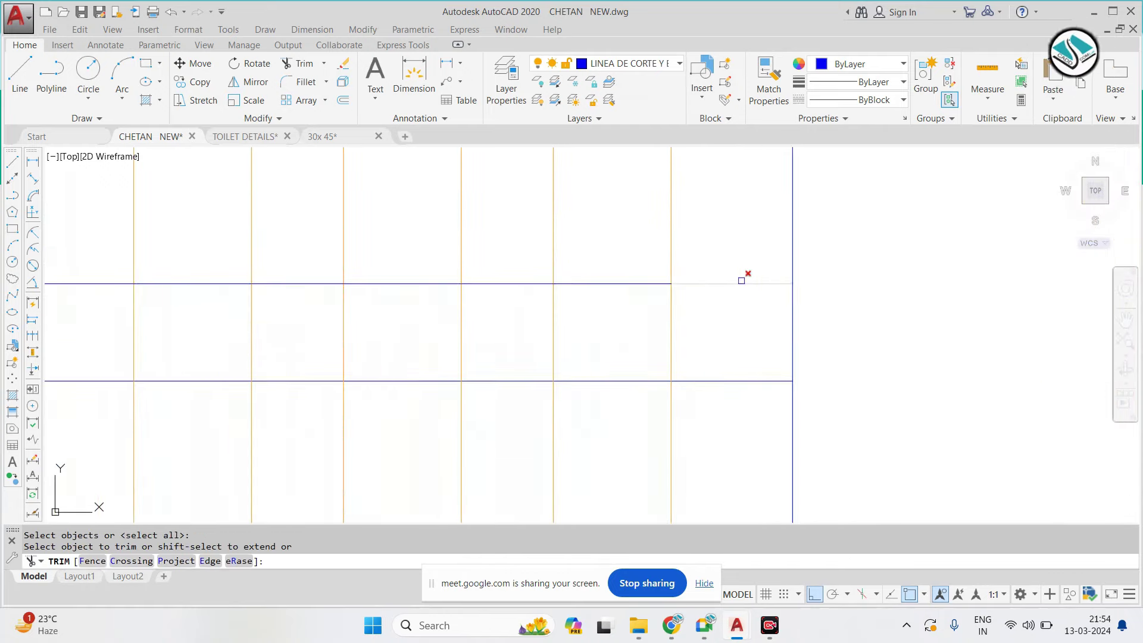
scroll(784, 276, down, 2)
scroll(309, 283, down, 2)
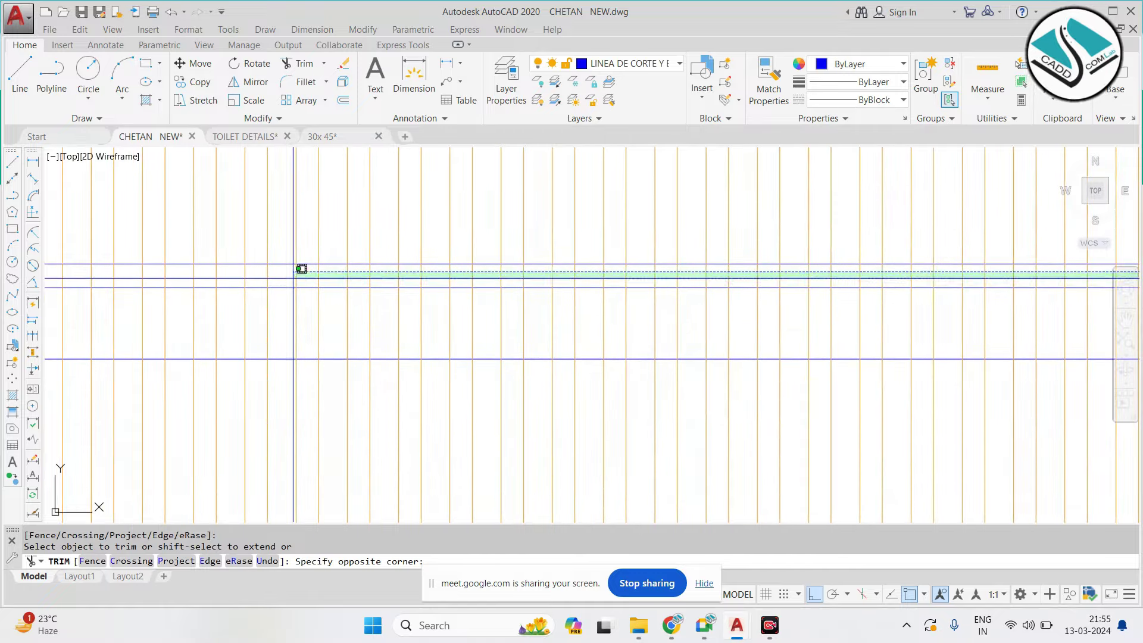
click(324, 274)
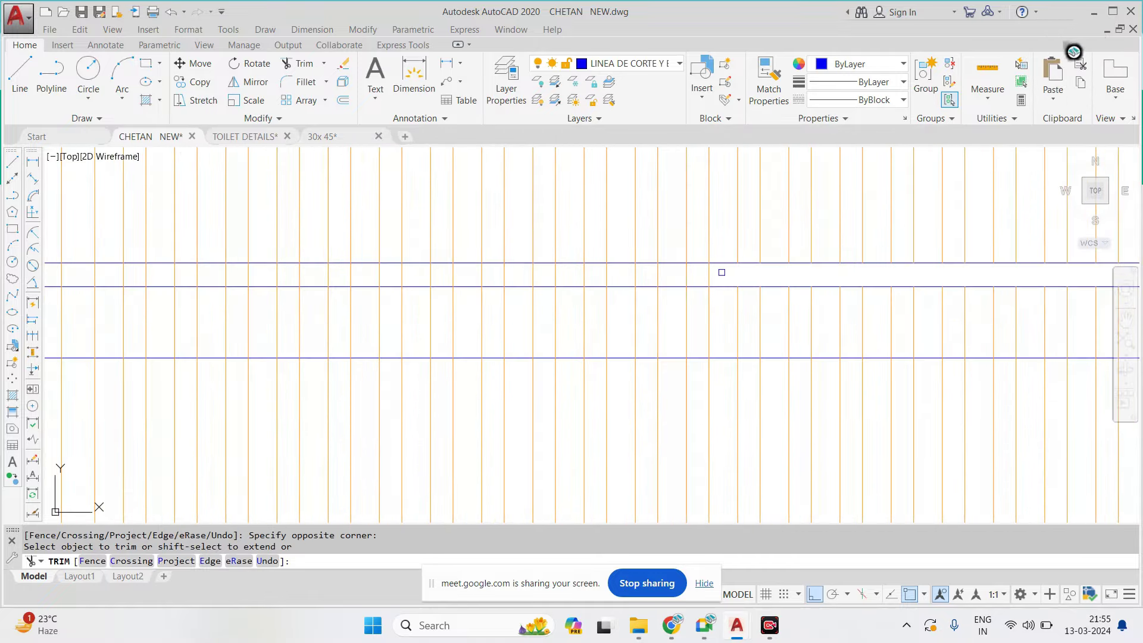
click(741, 271)
middle_drag(512, 265, 327, 222)
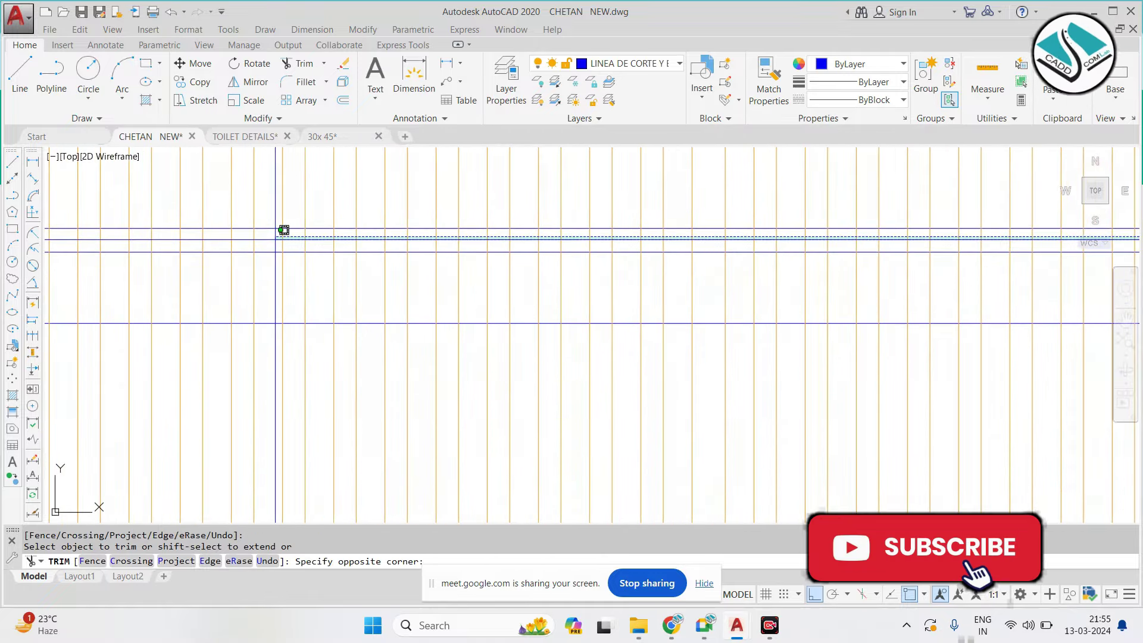
scroll(421, 227, down, 2)
middle_drag(395, 184, 396, 235)
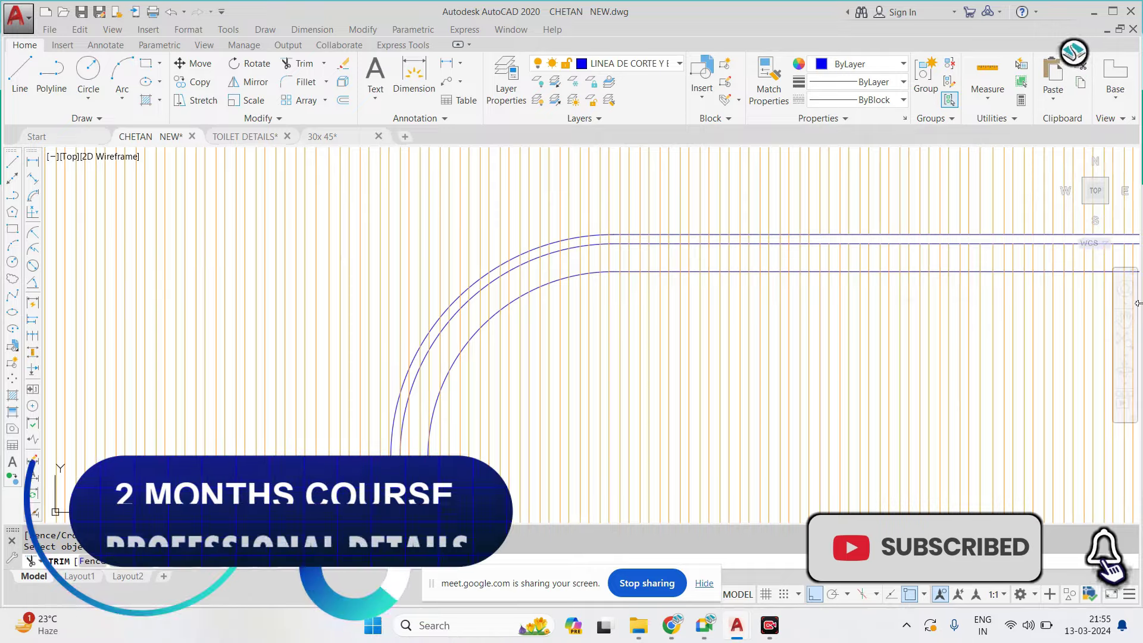
scroll(982, 274, down, 3)
scroll(914, 206, up, 4)
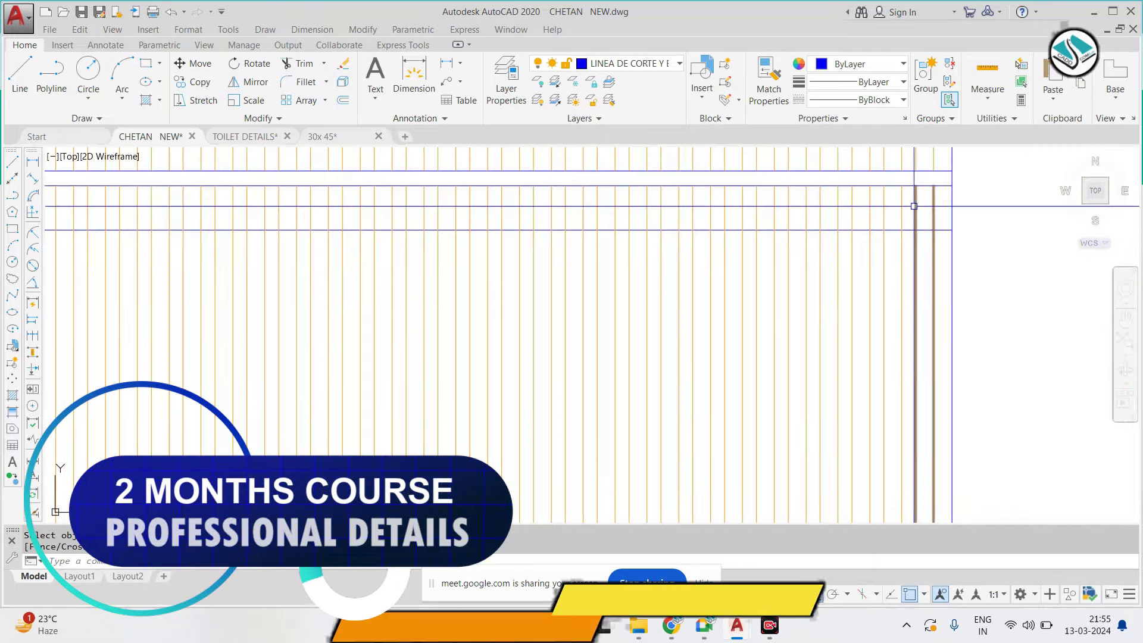
scroll(934, 248, up, 2)
scroll(862, 242, down, 4)
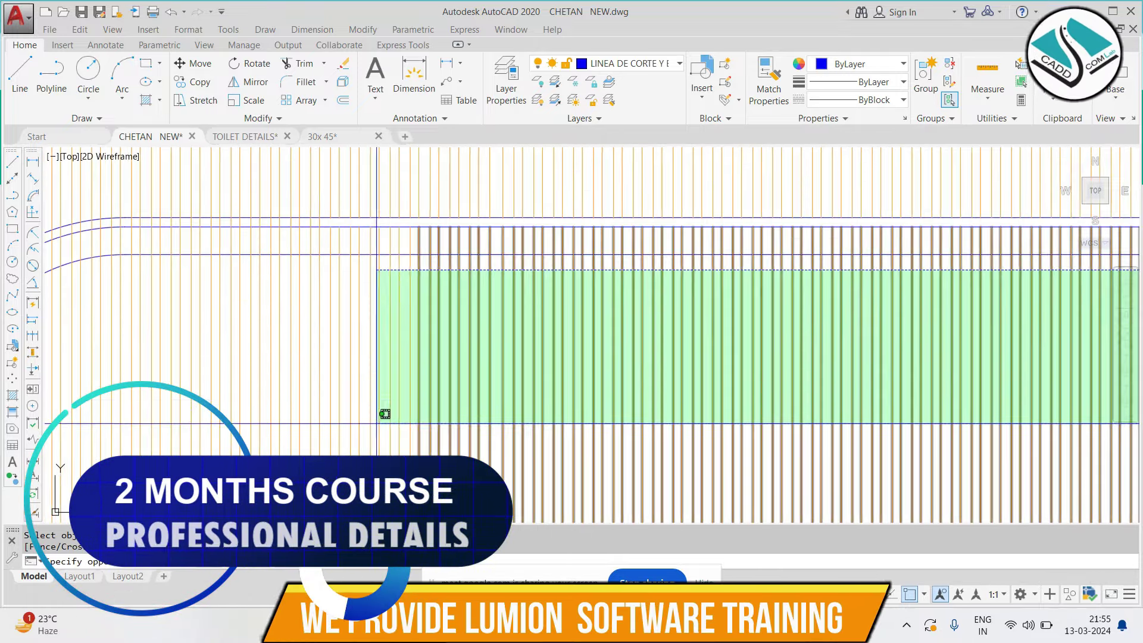
Trim away the flutes inside the curved corner of the arch
click(369, 428)
scroll(376, 278, up, 2)
scroll(376, 277, up, 2)
click(761, 384)
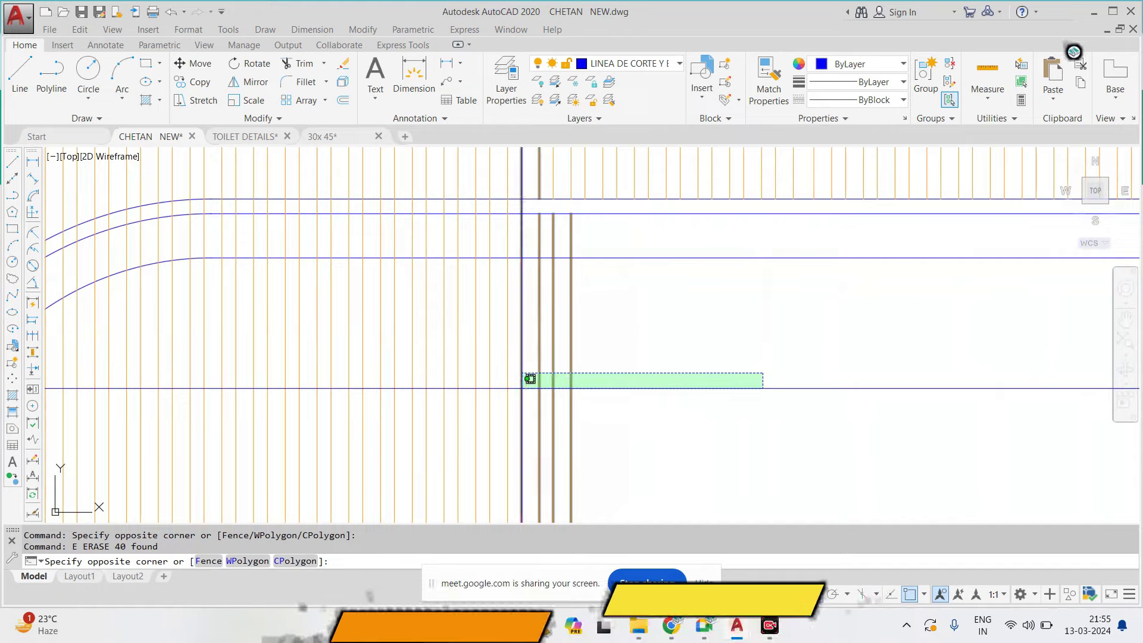
click(526, 383)
key(Escape)
scroll(569, 303, down, 3)
key(Return)
click(694, 347)
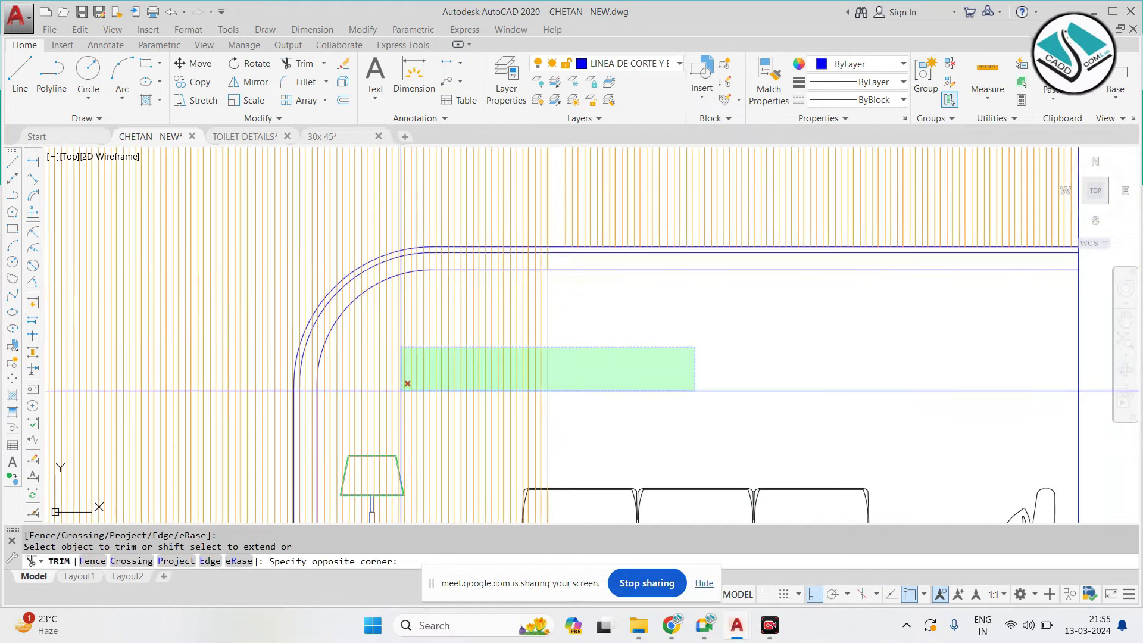
click(364, 387)
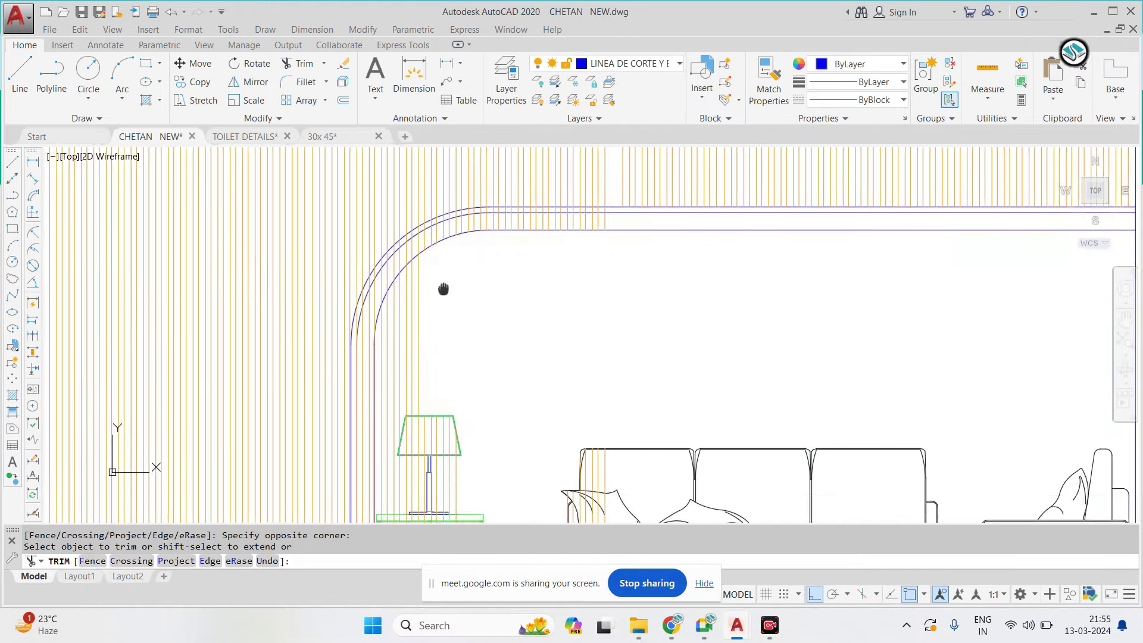
scroll(444, 288, up, 3)
click(583, 288)
click(313, 368)
scroll(457, 313, down, 3)
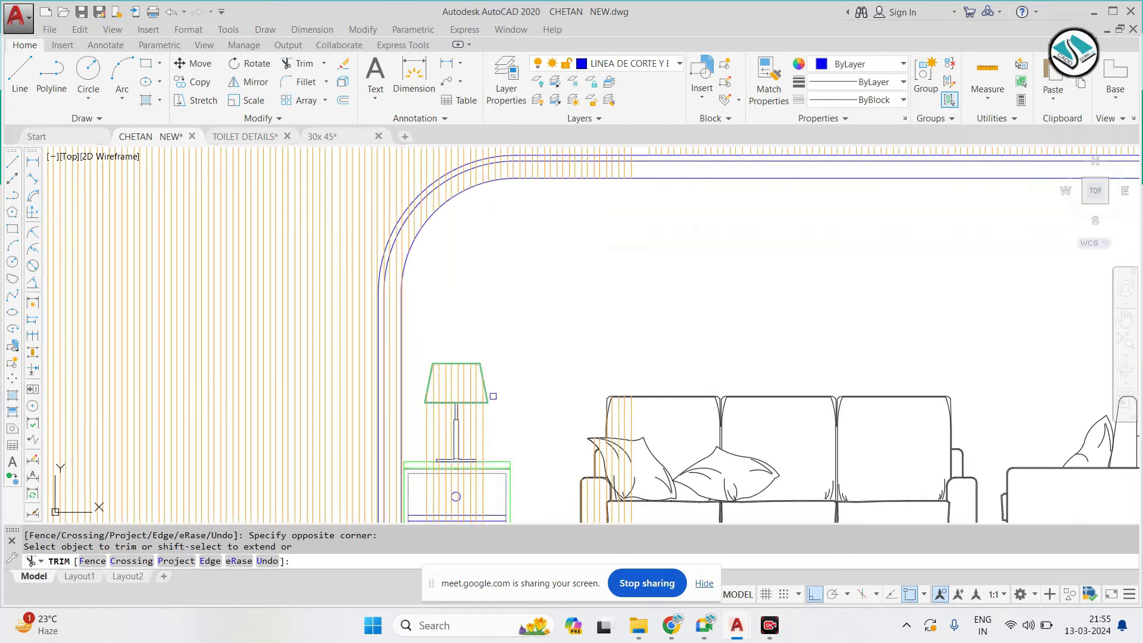
key(Escape)
Erase the flute lines crossing the lamp
scroll(465, 268, down, 1)
scroll(471, 241, up, 1)
scroll(471, 241, up, 2)
scroll(505, 255, up, 2)
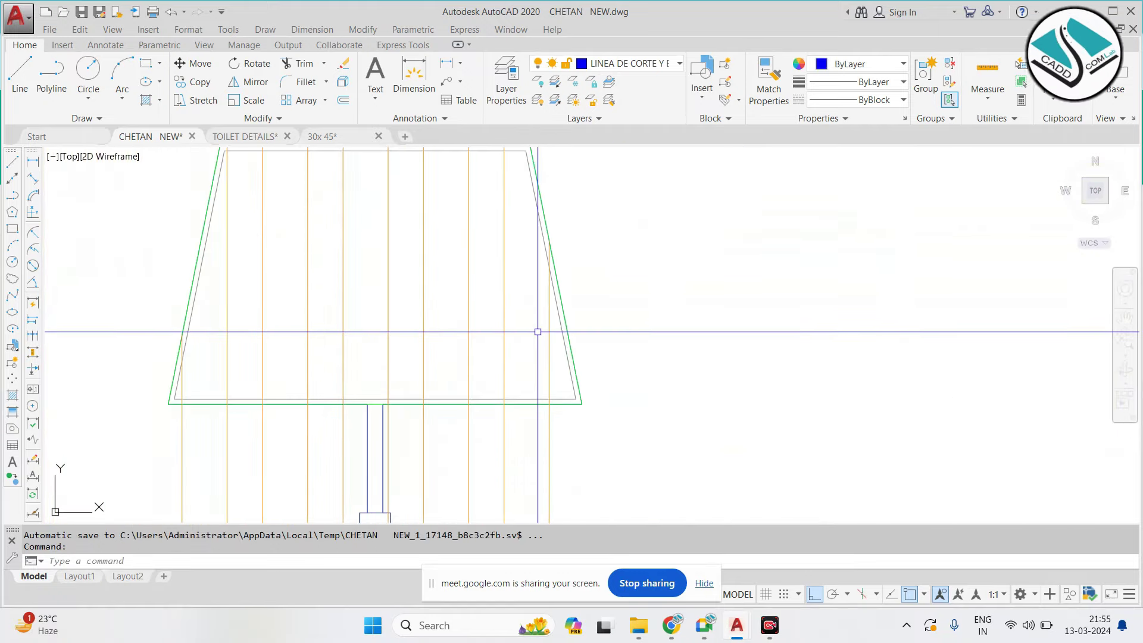
click(555, 366)
click(251, 337)
Erase the flute lines behind the sofa
text(e)
key(Return)
scroll(472, 327, down, 3)
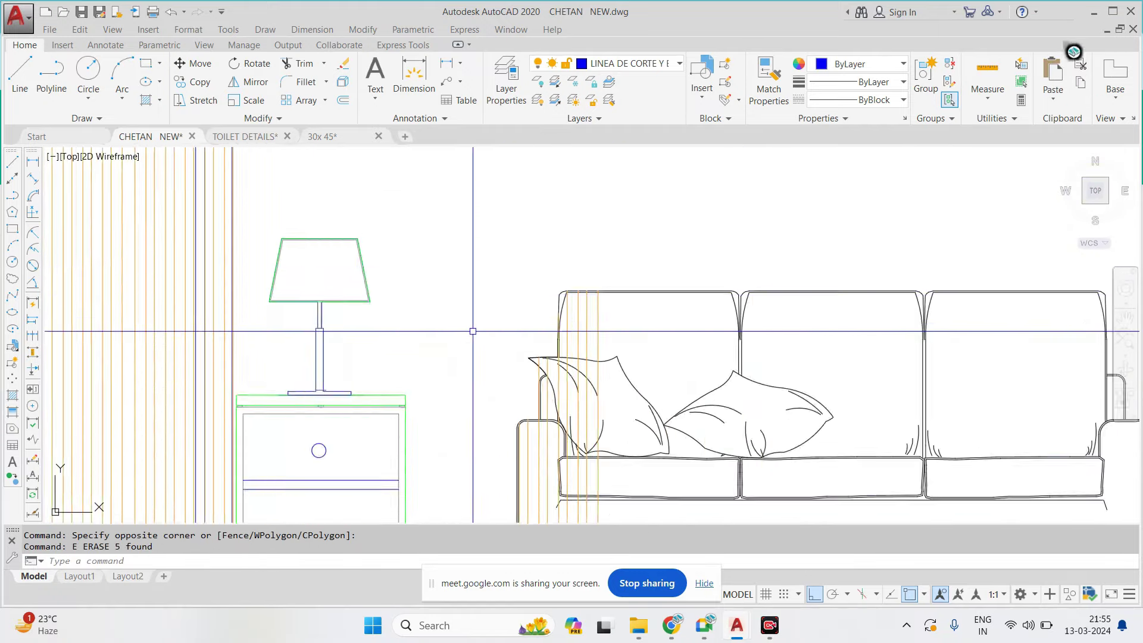
scroll(472, 327, up, 4)
click(493, 281)
click(364, 315)
Check the sofa's left end for leftover flute lines, leaving them unchanged
text(e)
key(Return)
scroll(374, 357, down, 3)
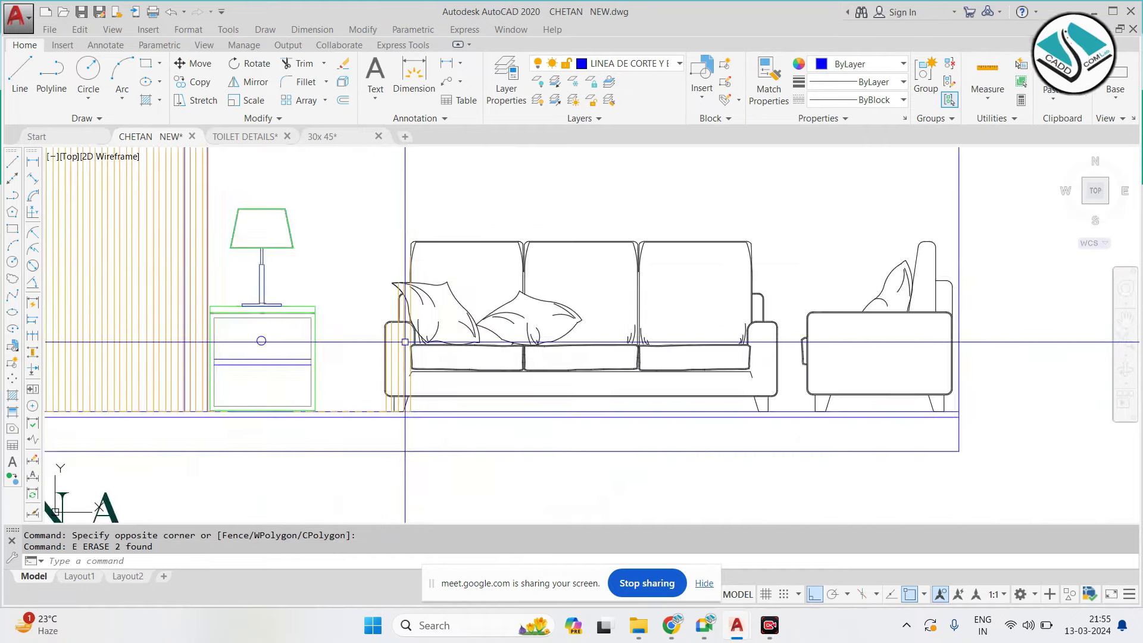
scroll(400, 345, up, 3)
scroll(455, 407, up, 2)
middle_drag(455, 407, 460, 247)
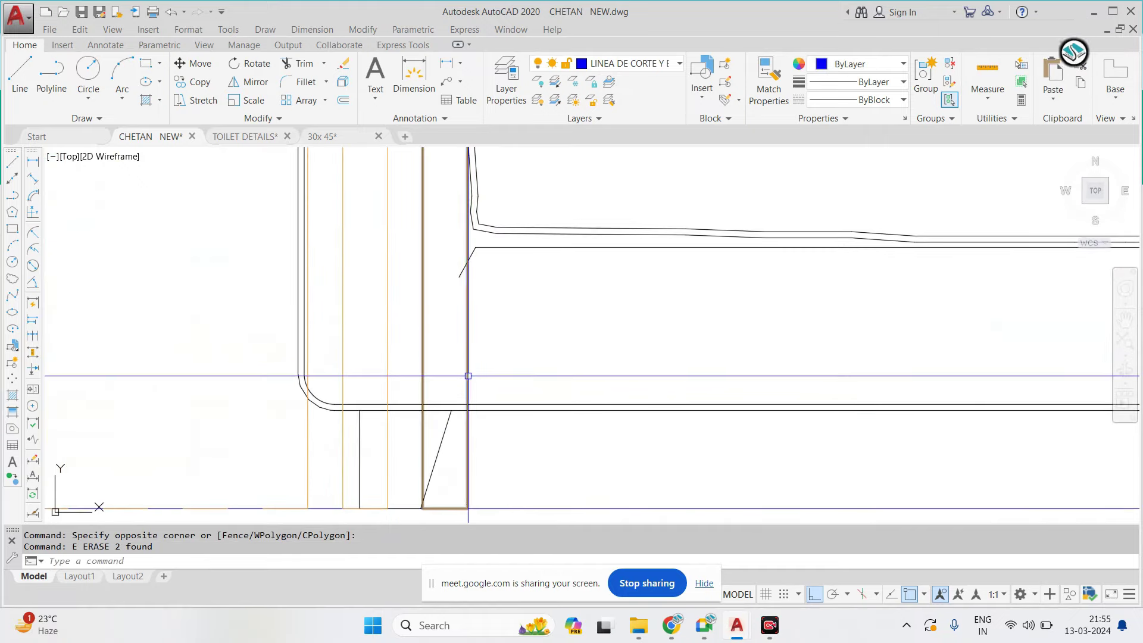
click(395, 354)
scroll(345, 363, down, 3)
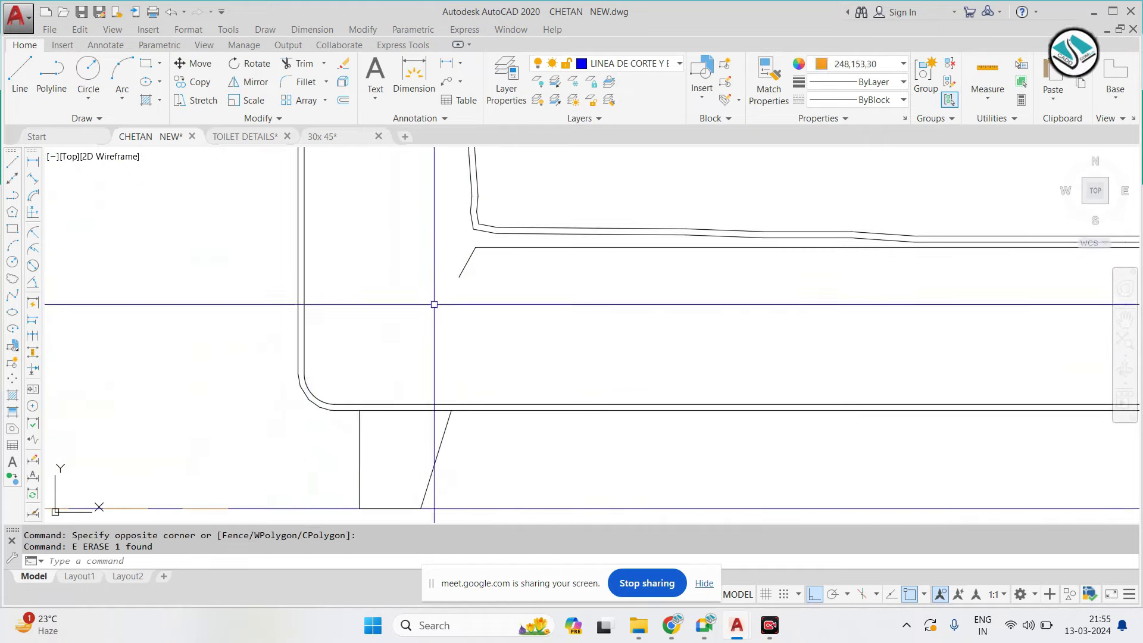
key(Escape)
key(Escape)
scroll(420, 217, down, 4)
scroll(454, 205, up, 3)
Copy the fluted panels leader label onto the new Elevation A
scroll(477, 220, down, 3)
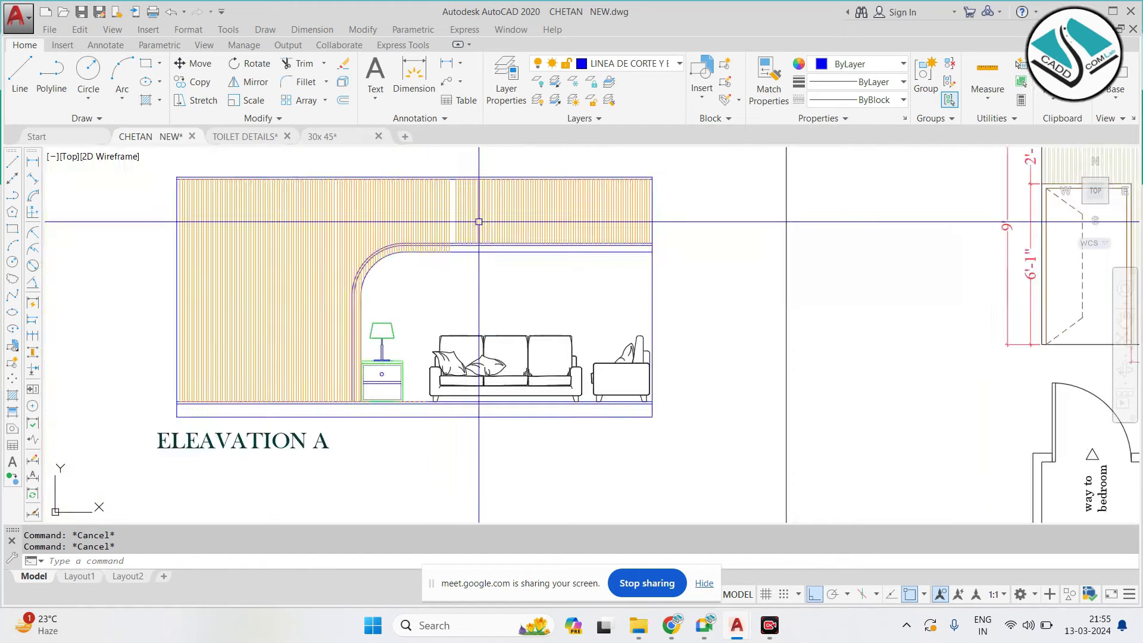
scroll(450, 264, down, 1)
middle_drag(648, 230, 574, 261)
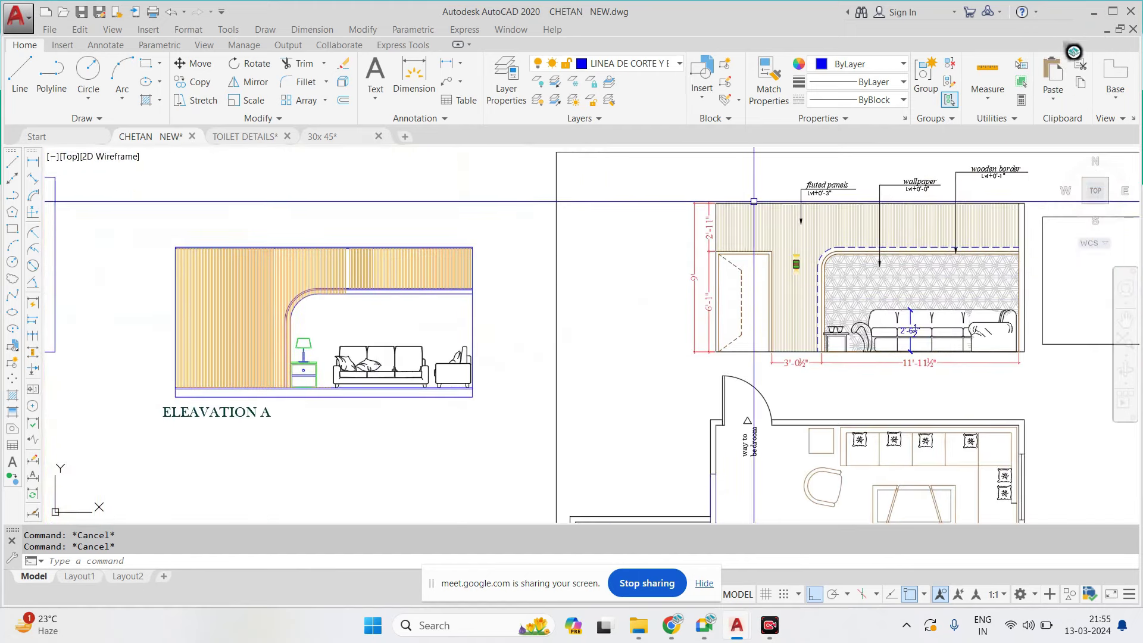
scroll(674, 270, up, 5)
click(673, 270)
text(CO)
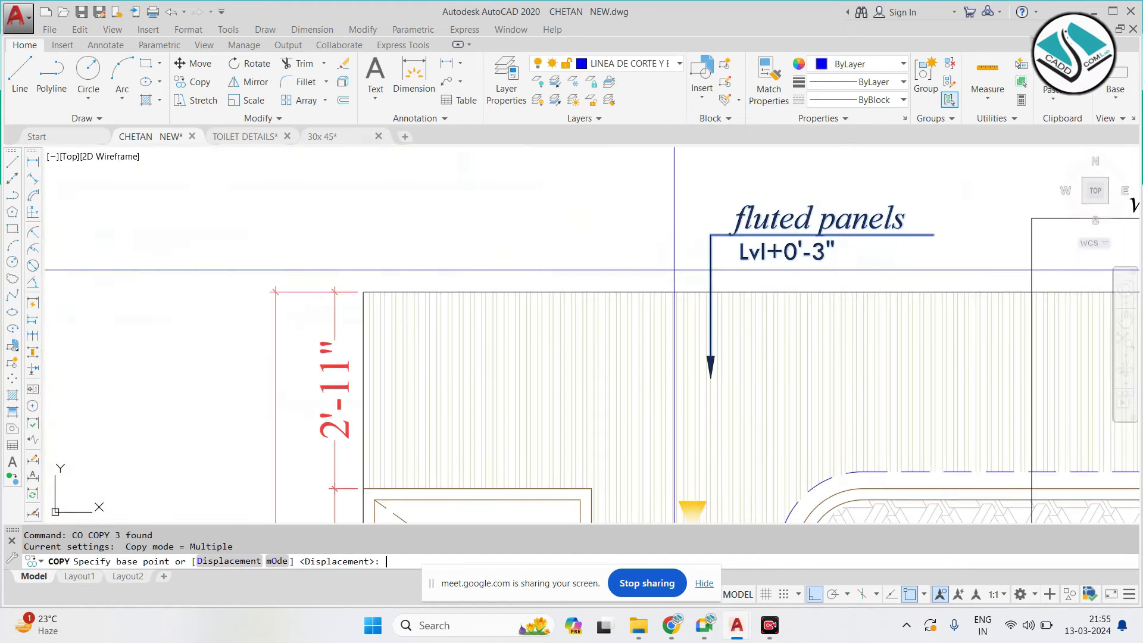
scroll(674, 269, down, 1)
click(684, 280)
scroll(715, 357, down, 3)
scroll(780, 518, up, 3)
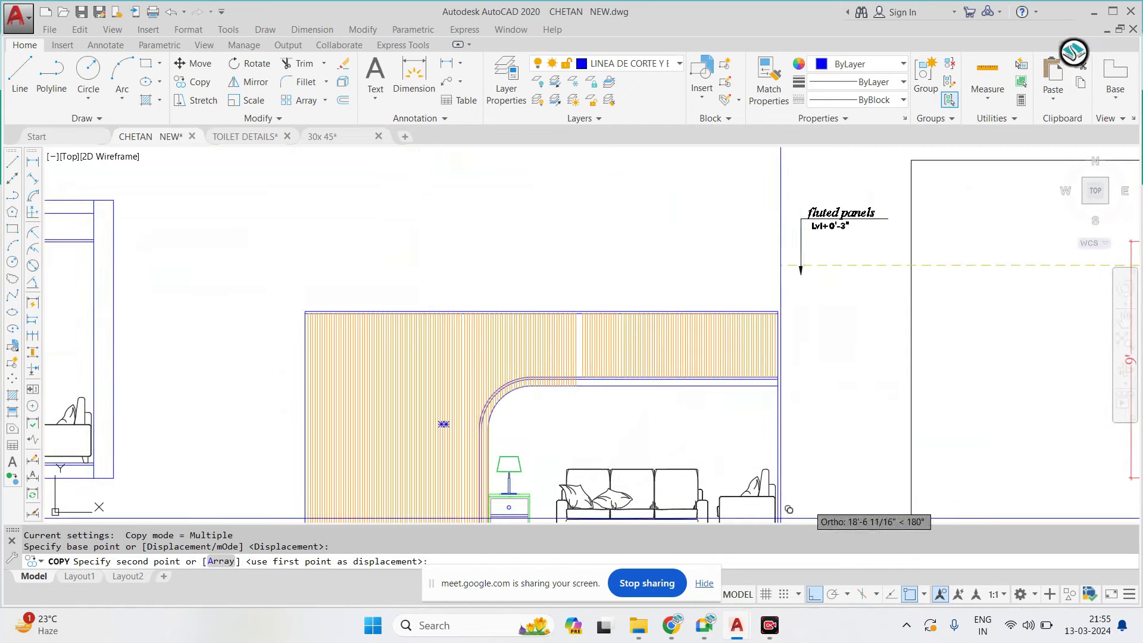
click(814, 598)
click(354, 333)
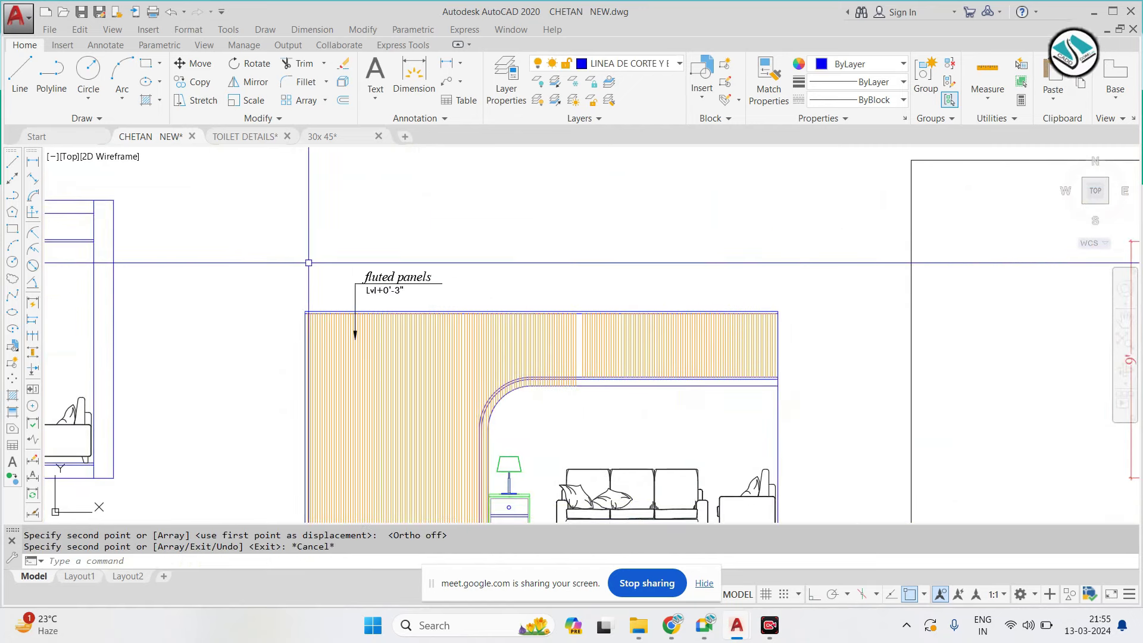
scroll(308, 264, down, 4)
key(Escape)
Copy the wallpaper leader label onto the new Elevation A
scroll(768, 250, up, 10)
click(479, 350)
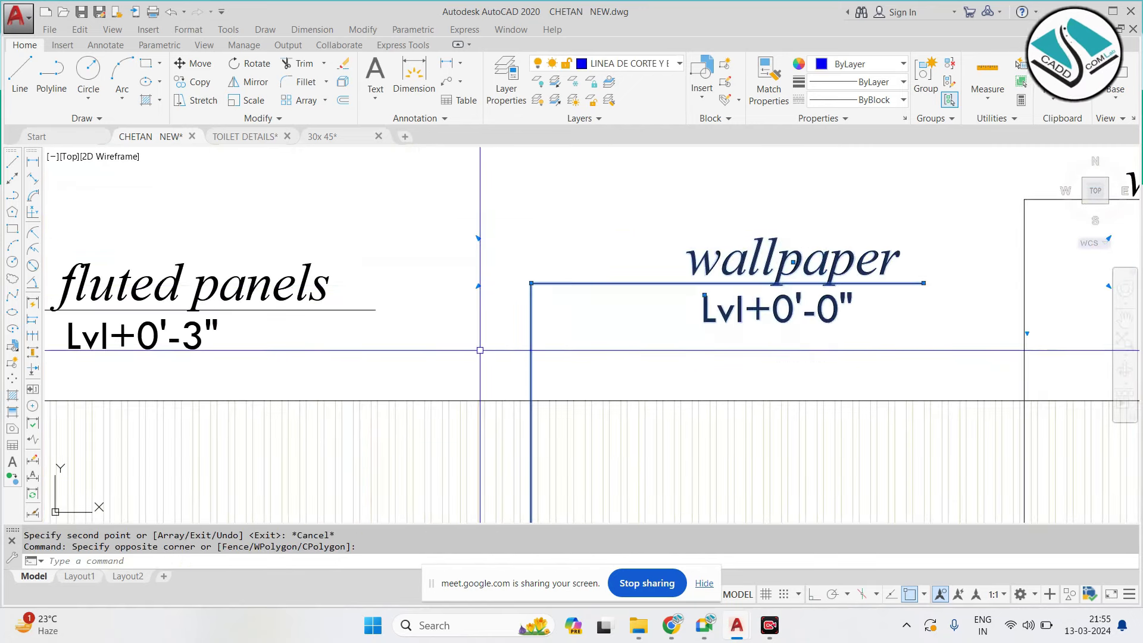
text(CO)
scroll(480, 350, down, 5)
click(530, 280)
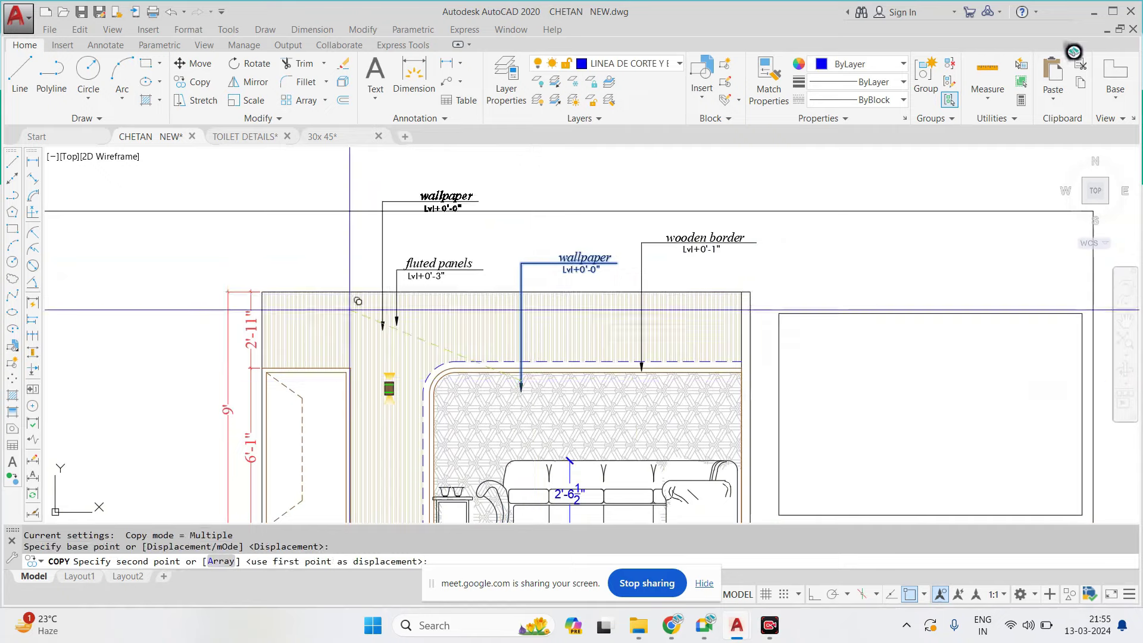
scroll(530, 280, down, 4)
scroll(559, 271, up, 4)
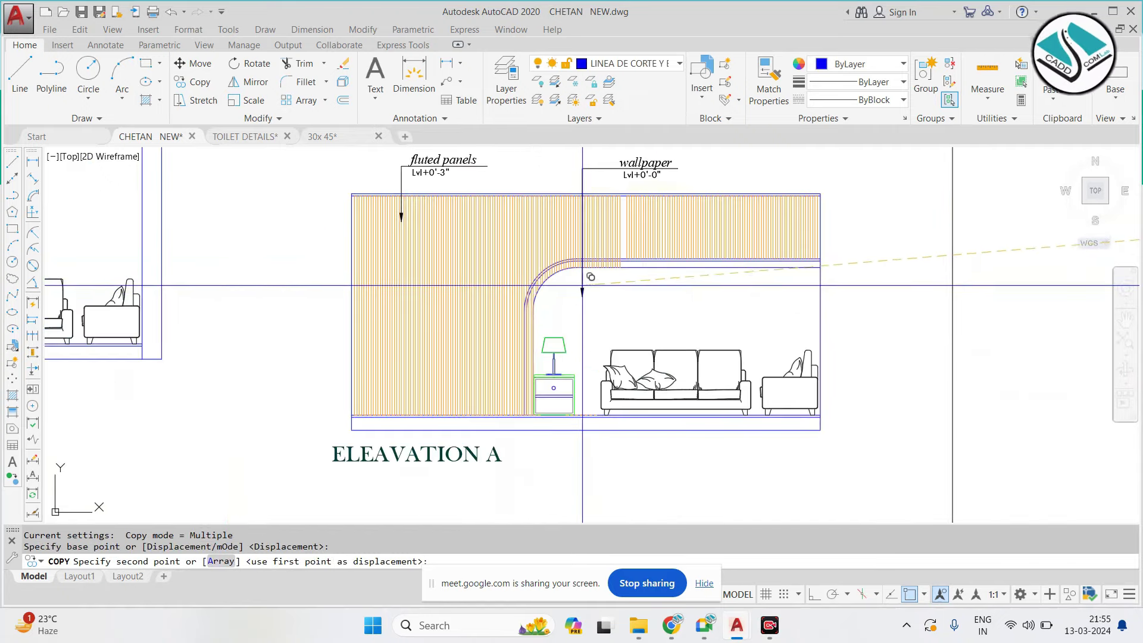
scroll(590, 277, down, 5)
scroll(868, 203, up, 8)
click(867, 203)
key(Escape)
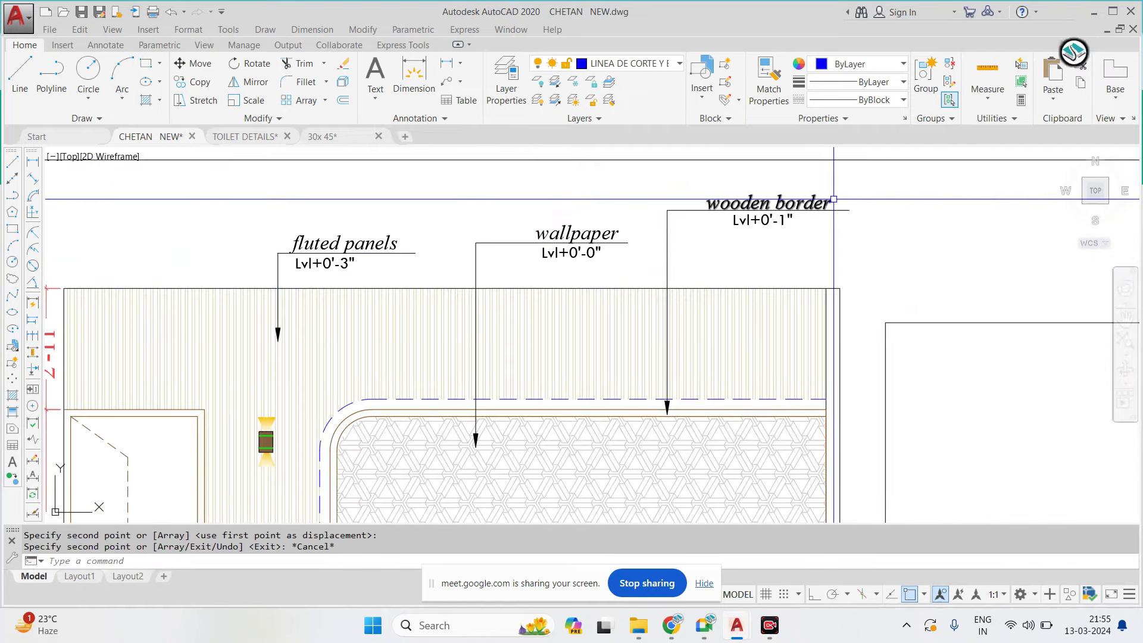
Copy the wooden border leader label, then review the new Elevation A
scroll(811, 202, up, 3)
click(893, 174)
click(575, 280)
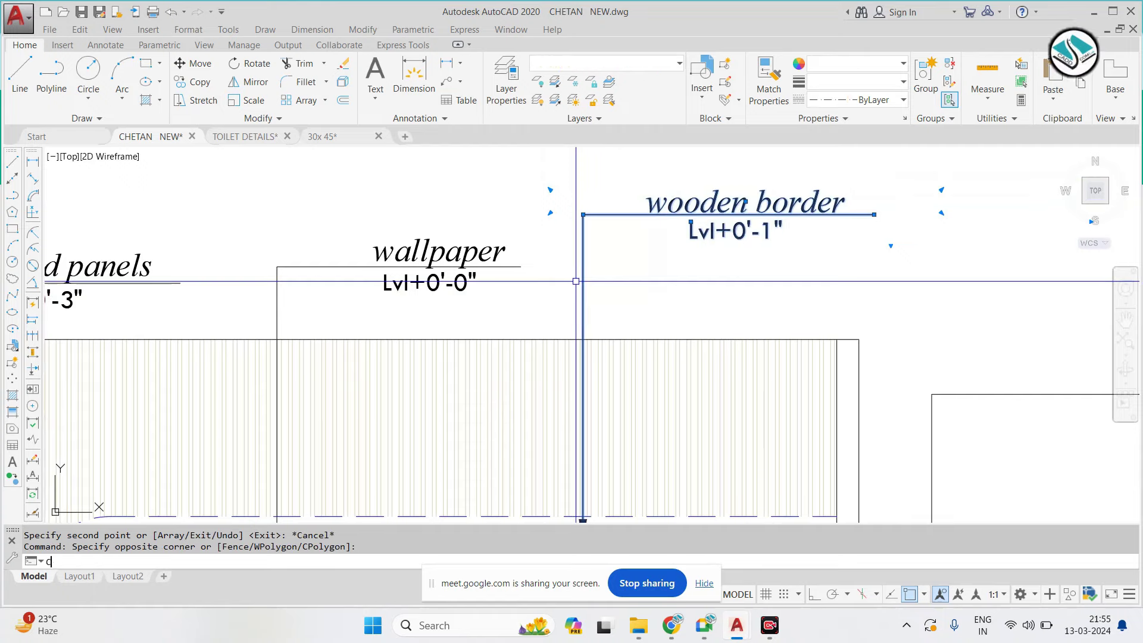
scroll(575, 281, down, 3)
scroll(602, 324, up, 4)
click(602, 324)
scroll(766, 331, down, 5)
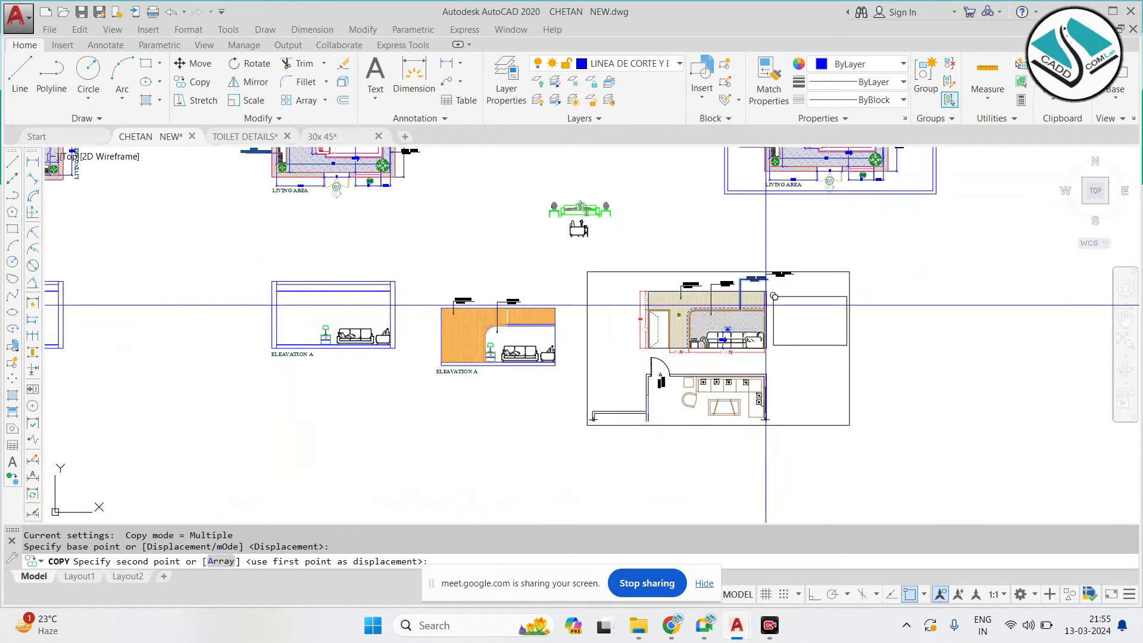
scroll(939, 306, up, 5)
key(Escape)
scroll(544, 296, down, 5)
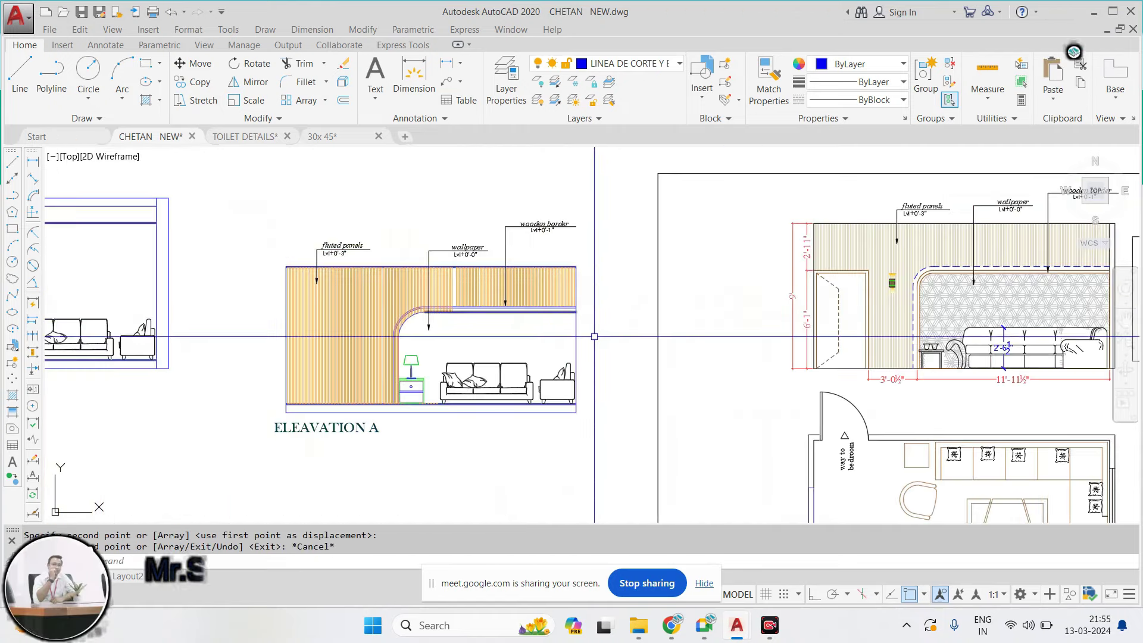
mouse_move(548, 321)
middle_down()
mouse_move(505, 307)
mouse_move(518, 298)
middle_up()
scroll(442, 285, down, 4)
scroll(518, 298, up, 2)
scroll(307, 241, up, 2)
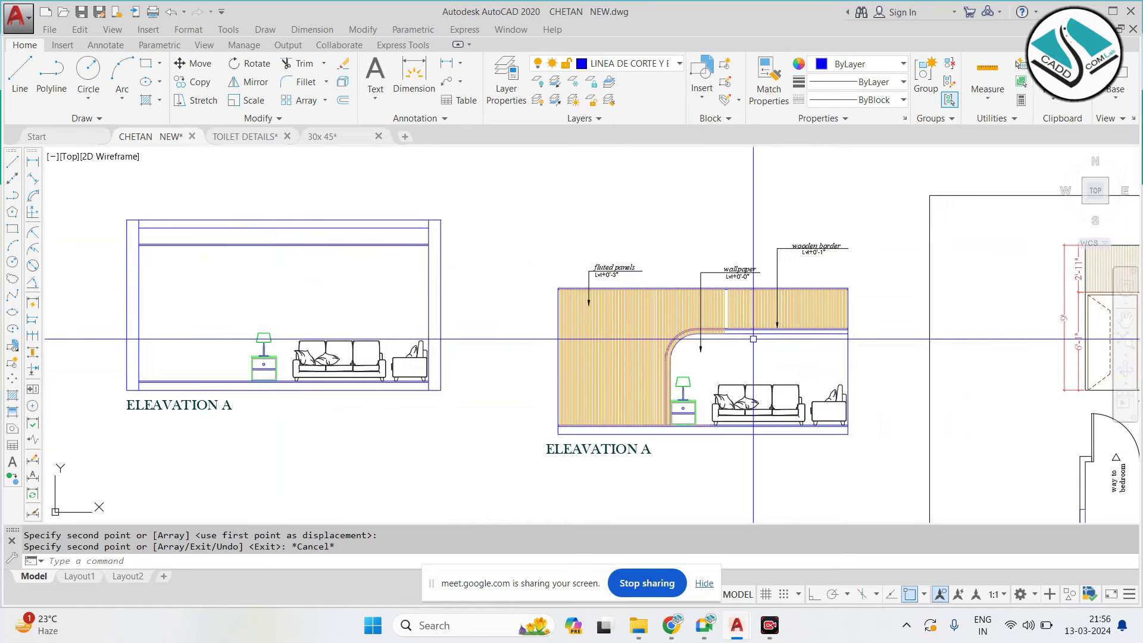
scroll(401, 284, up, 1)
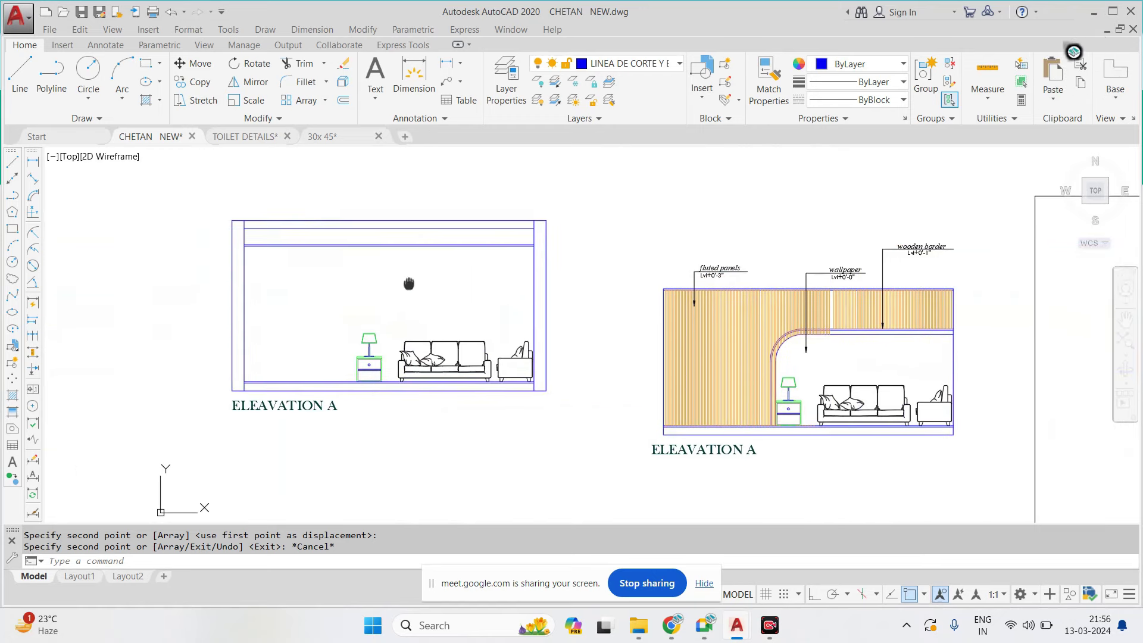
scroll(376, 260, up, 1)
scroll(377, 317, down, 1)
scroll(380, 311, down, 1)
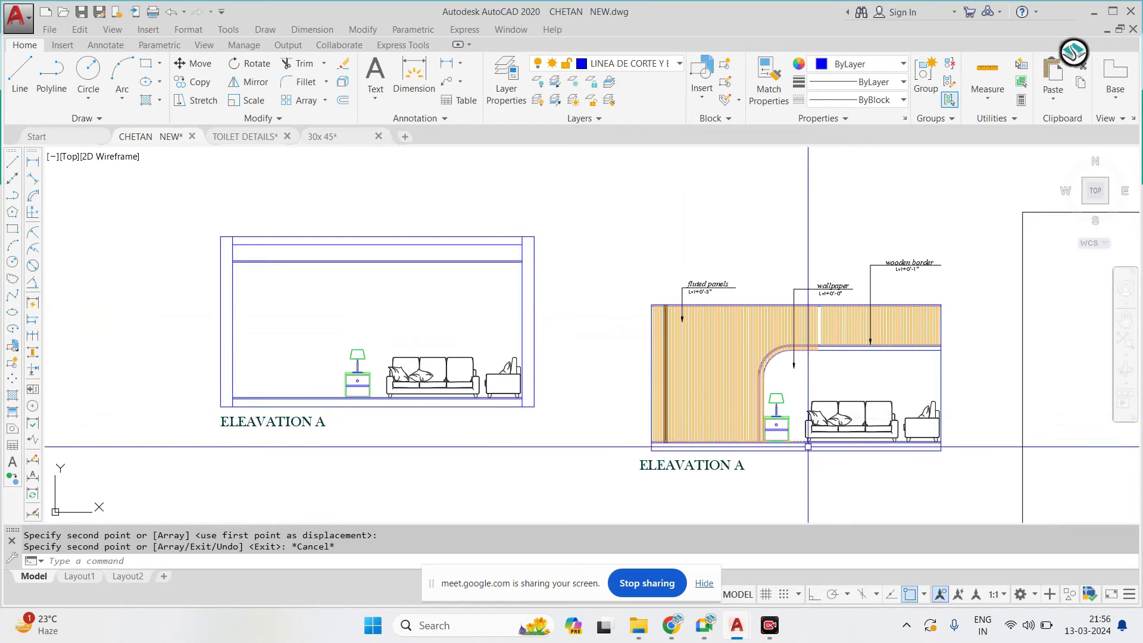
scroll(780, 440, up, 3)
Select the labelled fluted elevation and try moving it, then cancel the attempt
click(454, 416)
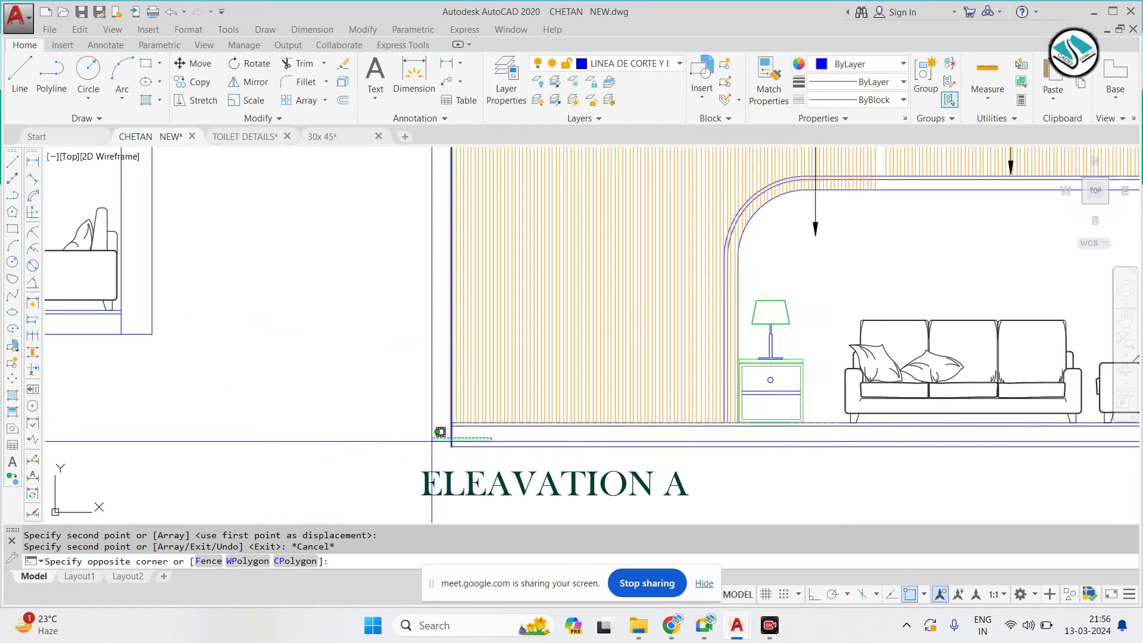
key(Escape)
scroll(455, 410, down, 3)
click(784, 201)
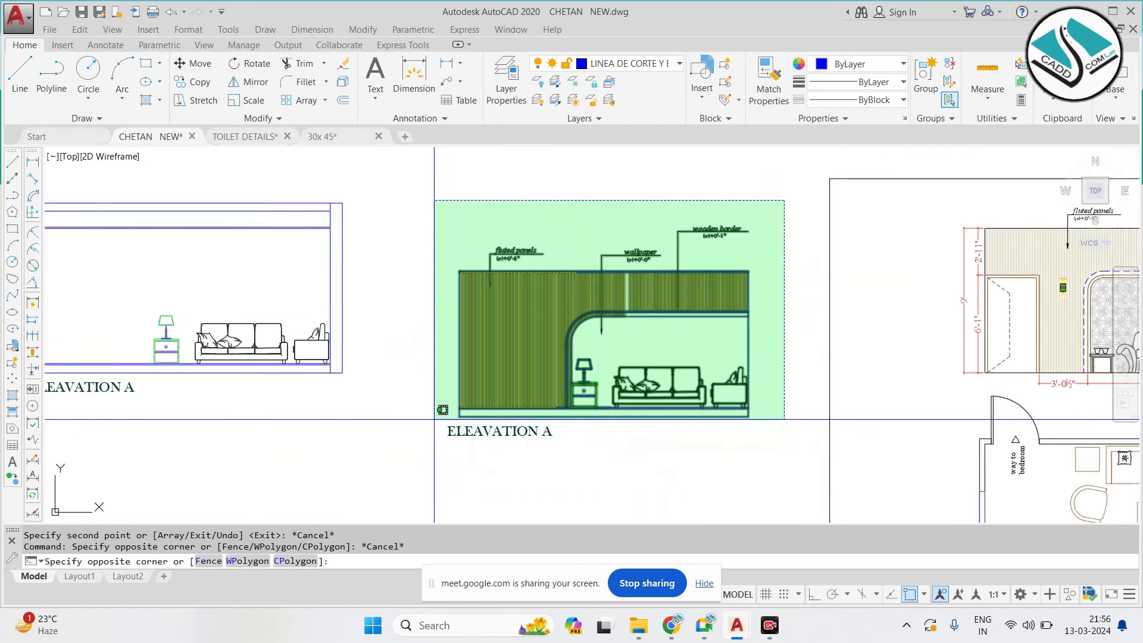
click(459, 406)
text(m)
key(Return)
scroll(466, 419, up, 4)
click(451, 420)
scroll(417, 405, down, 3)
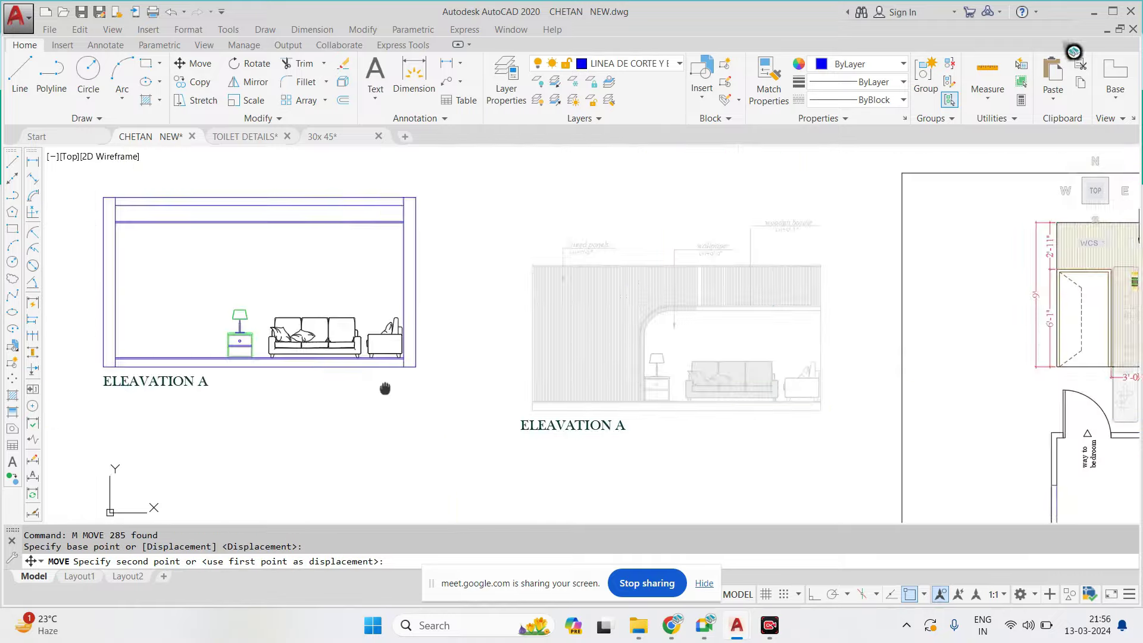
scroll(387, 357, up, 3)
scroll(394, 328, up, 3)
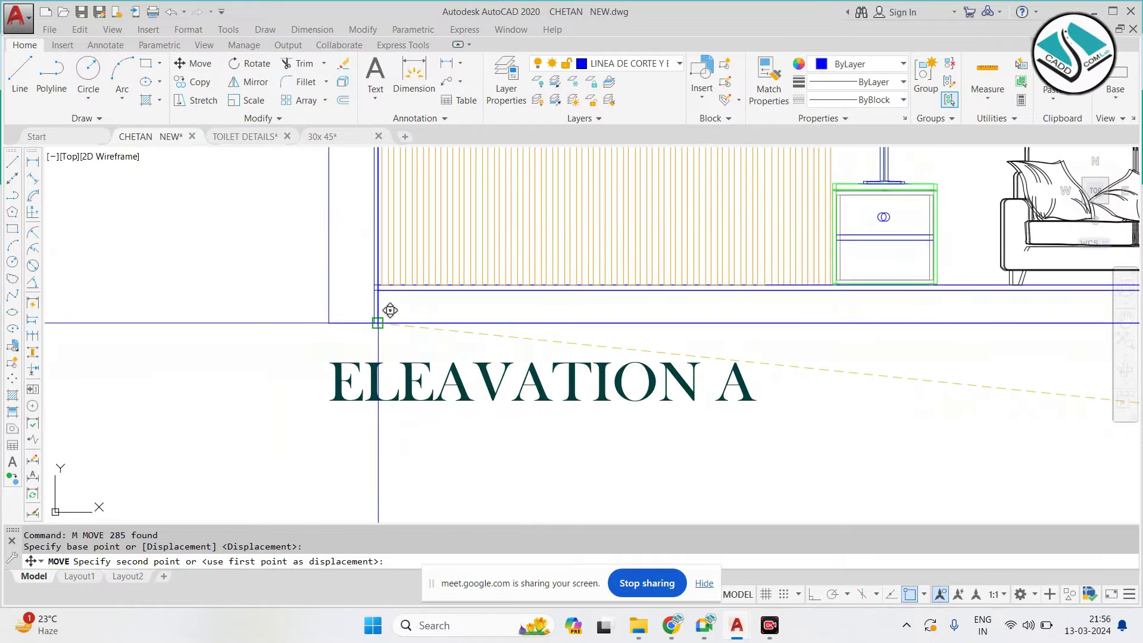
scroll(390, 310, up, 3)
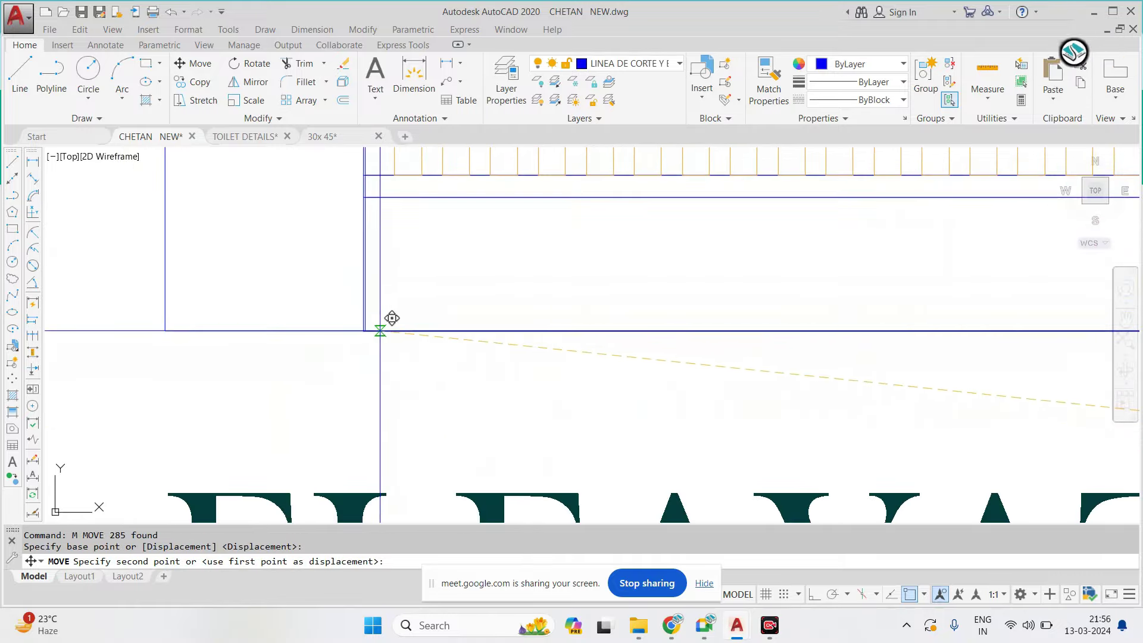
scroll(393, 318, down, 3)
scroll(447, 339, down, 3)
key(Escape)
Move the labelled elevation onto the empty Elevation A frame's bottom-left corner
middle_drag(717, 365, 550, 390)
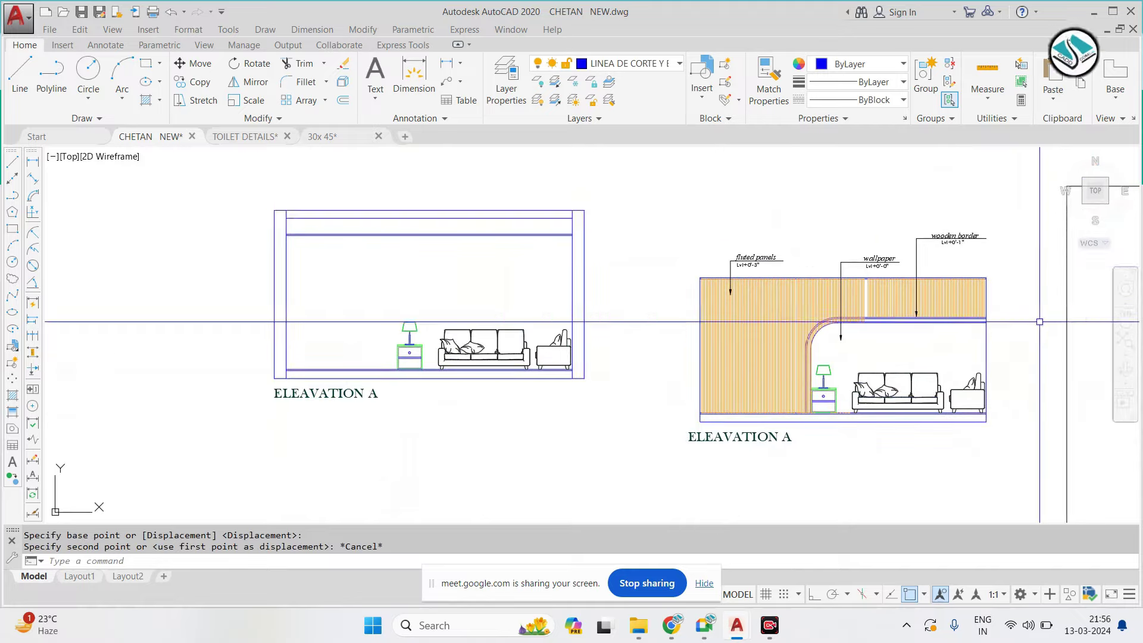
click(1018, 211)
click(662, 428)
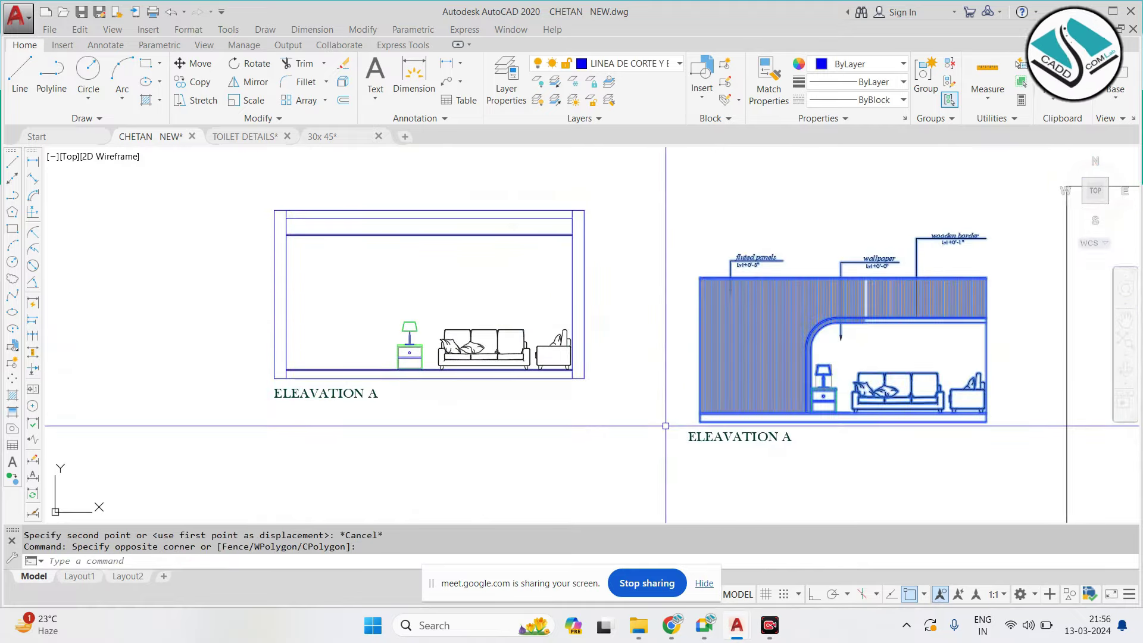
text(m)
key(Return)
scroll(712, 426, up, 4)
click(685, 419)
scroll(413, 388, down, 4)
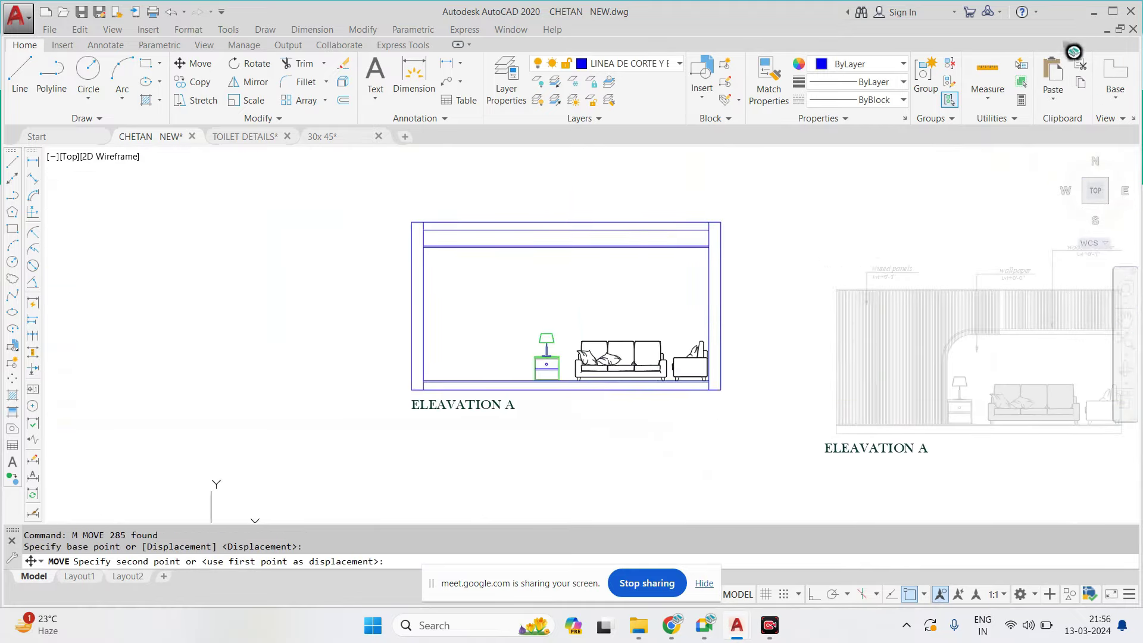
scroll(384, 383, up, 2)
scroll(356, 353, up, 4)
key(Escape)
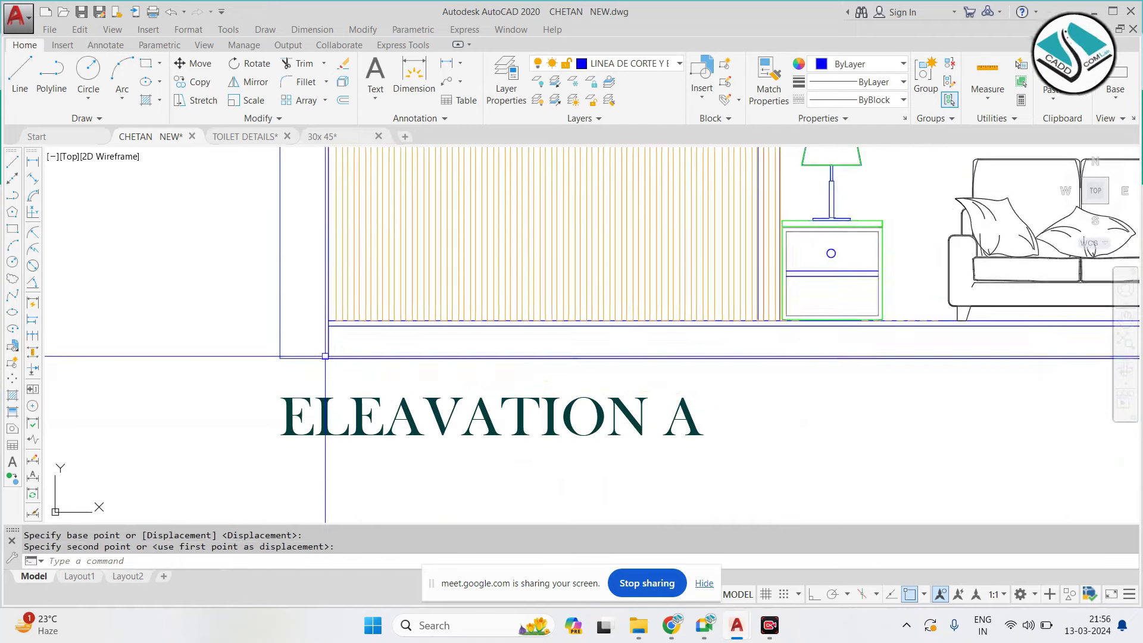
scroll(346, 375, down, 4)
scroll(515, 268, up, 2)
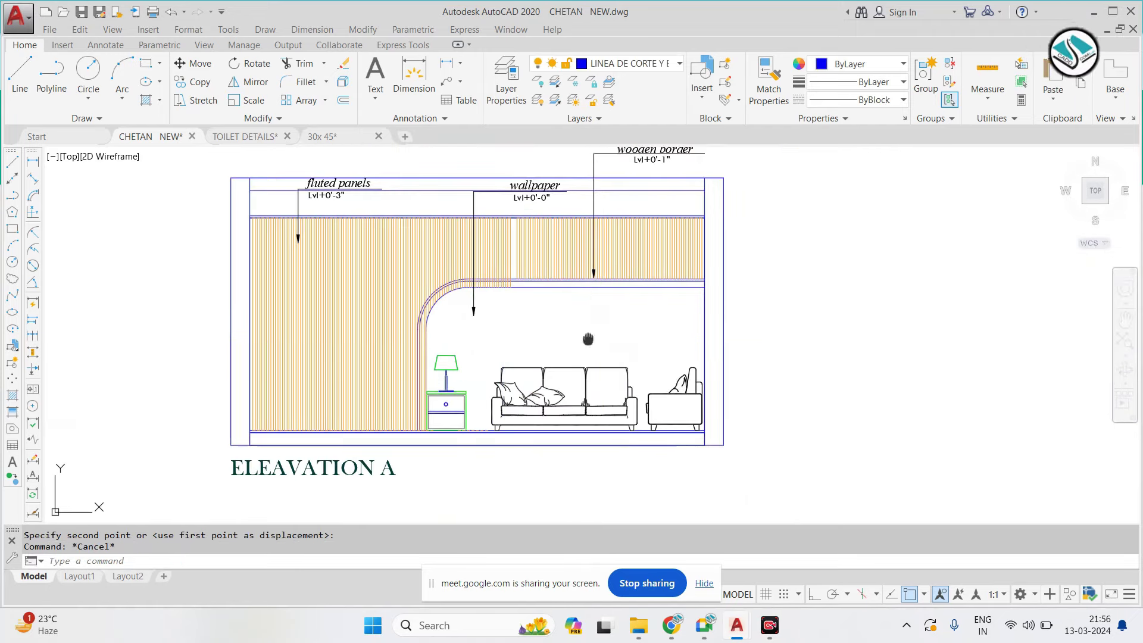
middle_drag(588, 339, 532, 313)
text(H)
Set the existing room hatch in Elevation A to a hatch scale of 50
key(Return)
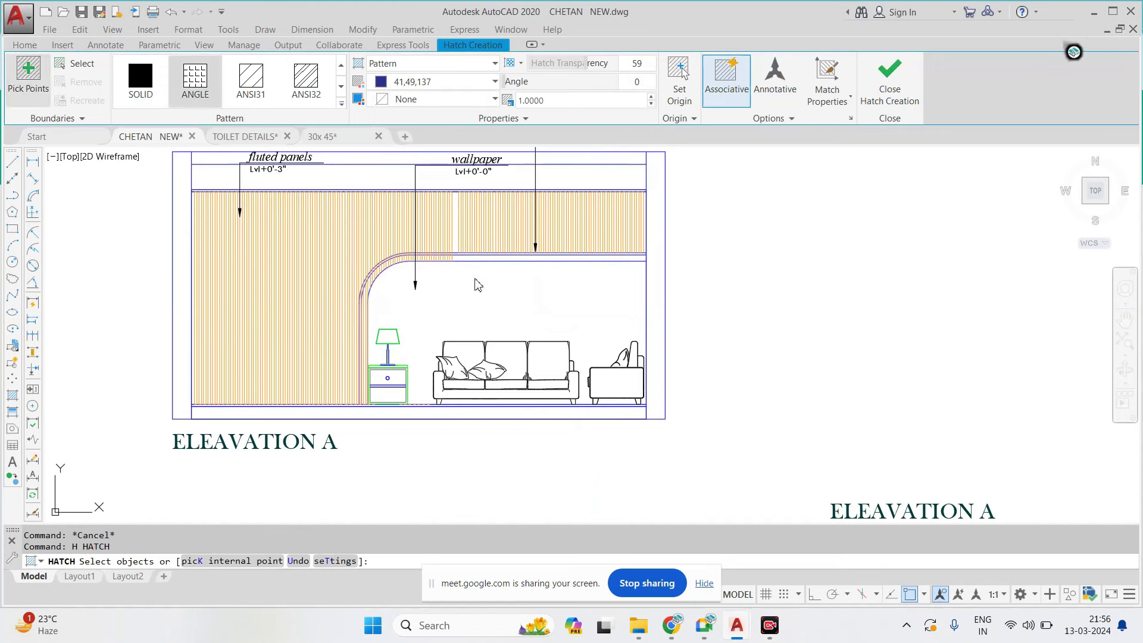
click(497, 291)
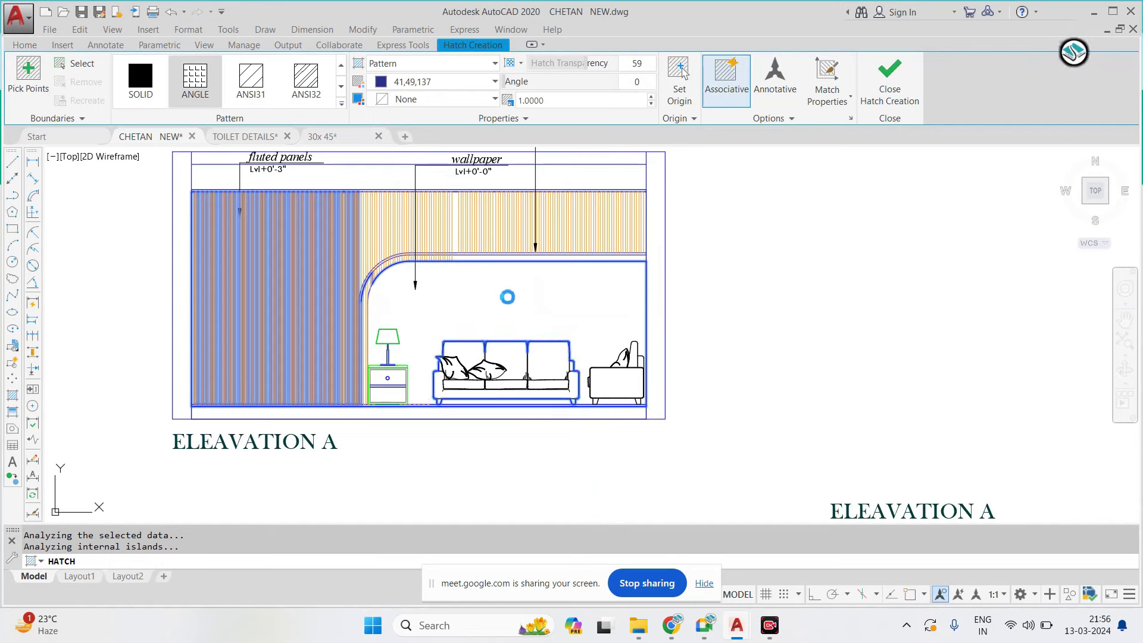
key(Escape)
click(526, 295)
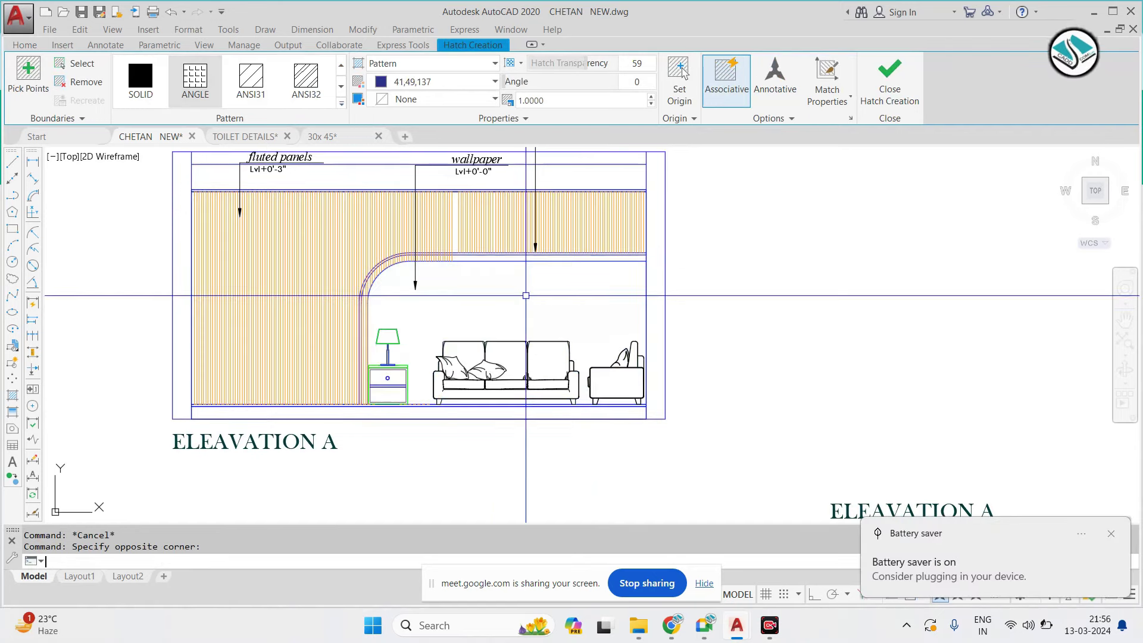
key(Escape)
key(ctrl+z)
click(524, 292)
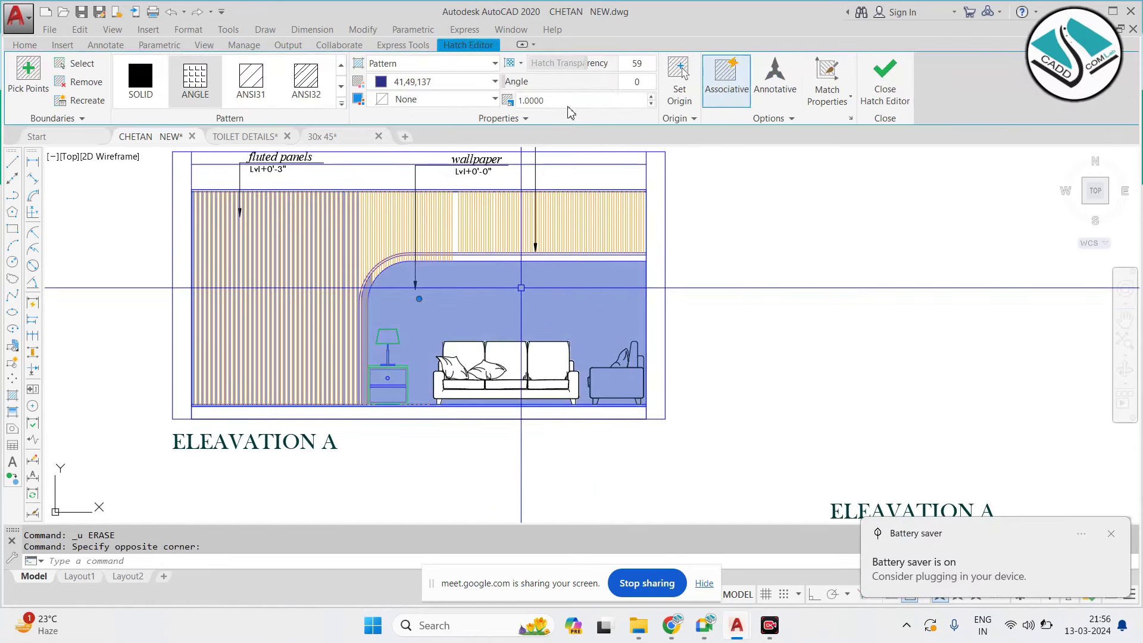
key(Return)
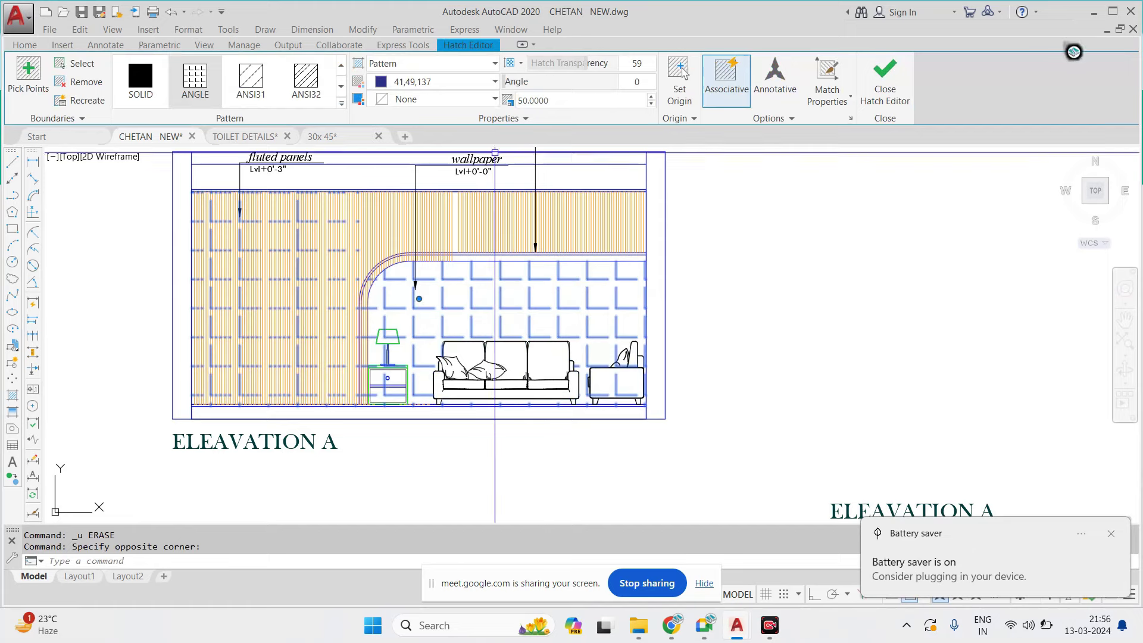
key(Escape)
Select the square tile hatch behind the sofa and exit Hatch Editor
click(503, 307)
key(Escape)
click(504, 316)
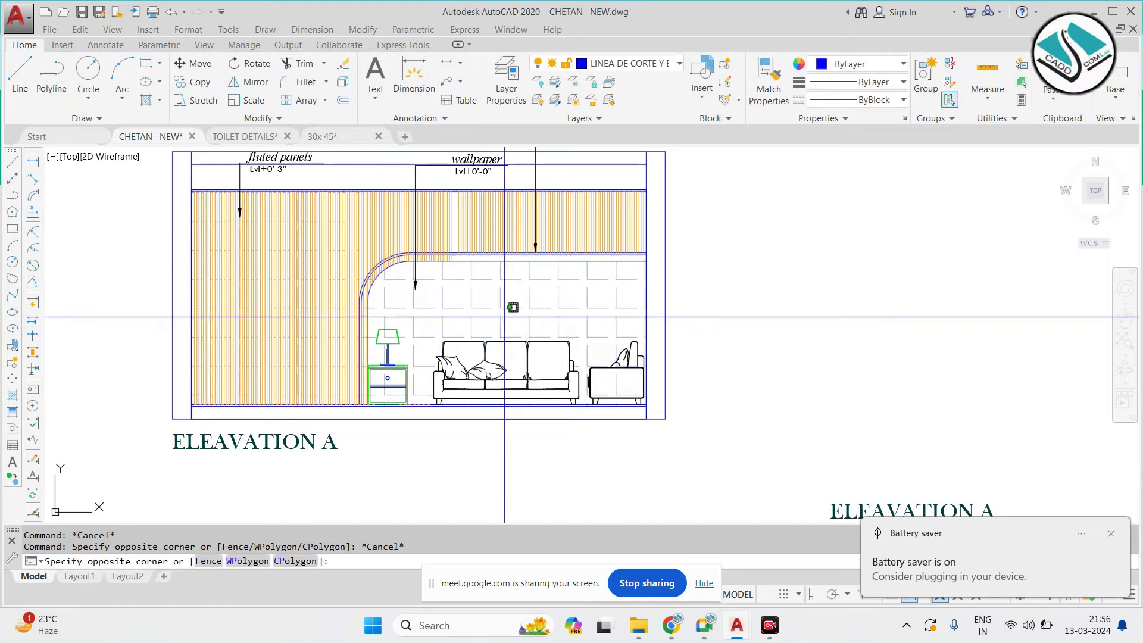
key(Escape)
click(512, 300)
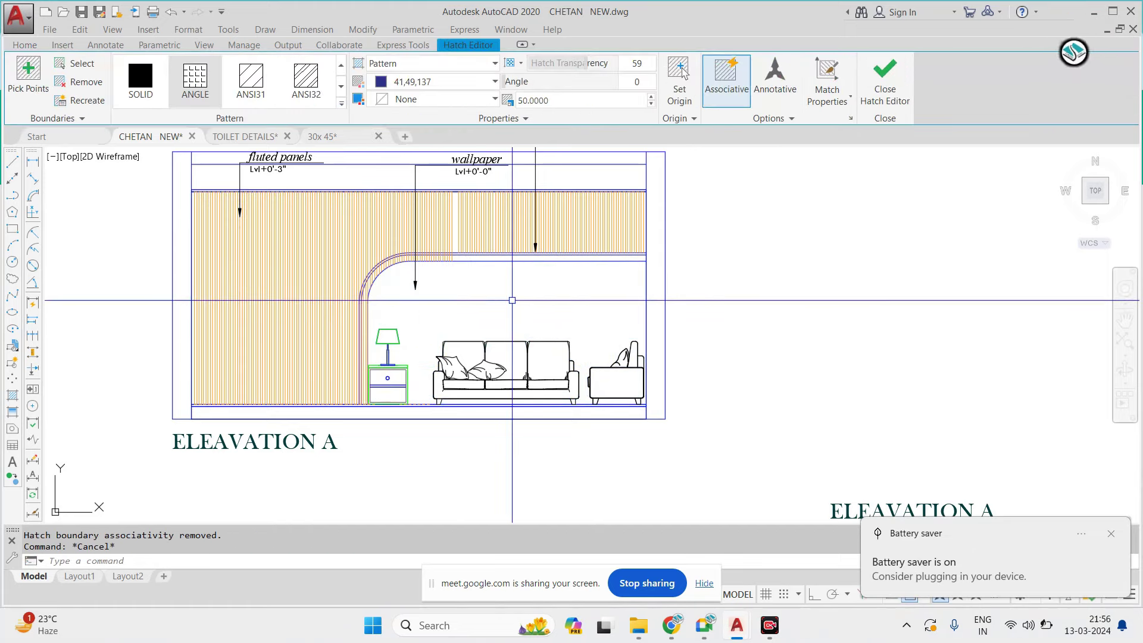
click(885, 78)
Erase the duplicate ELEAVATION A title with the E command
key(Escape)
scroll(512, 300, down, 6)
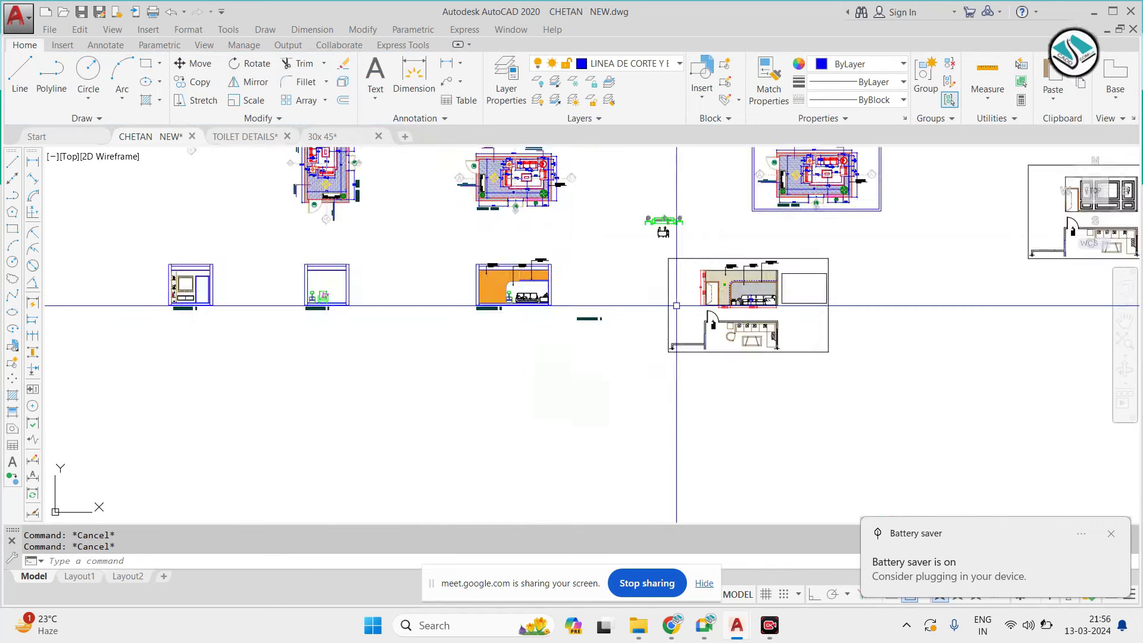
scroll(566, 287, up, 2)
click(607, 366)
click(703, 393)
text(e)
key(Return)
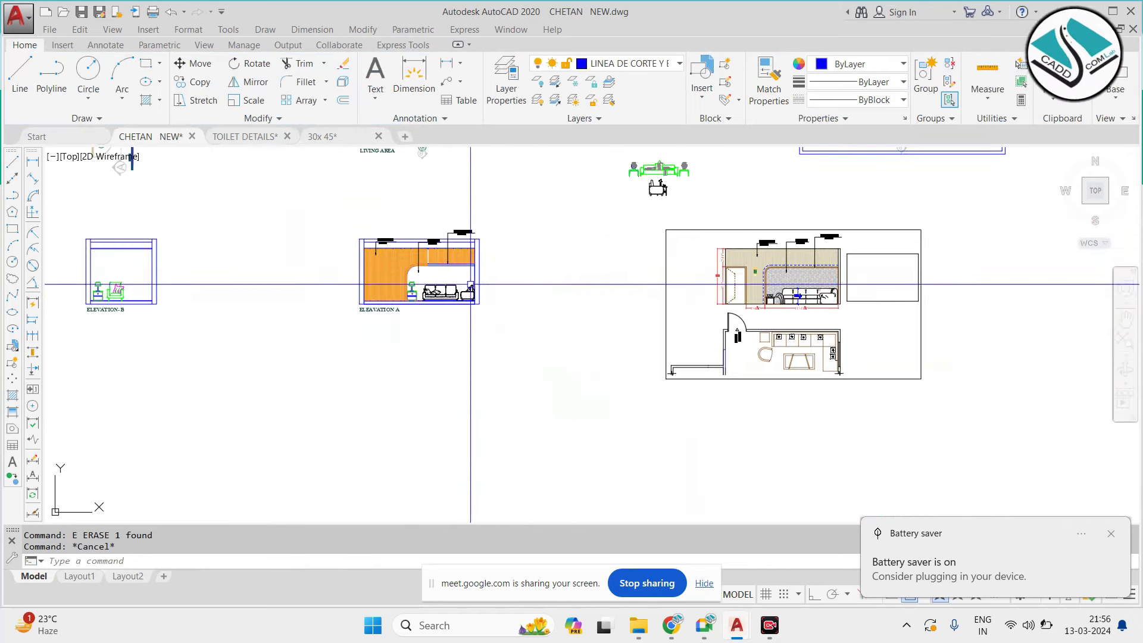
Zoom and pan to Elevation A's labels and begin window-selecting the fluted panels leader
scroll(476, 286, down, 4)
scroll(567, 287, up, 6)
scroll(646, 276, down, 4)
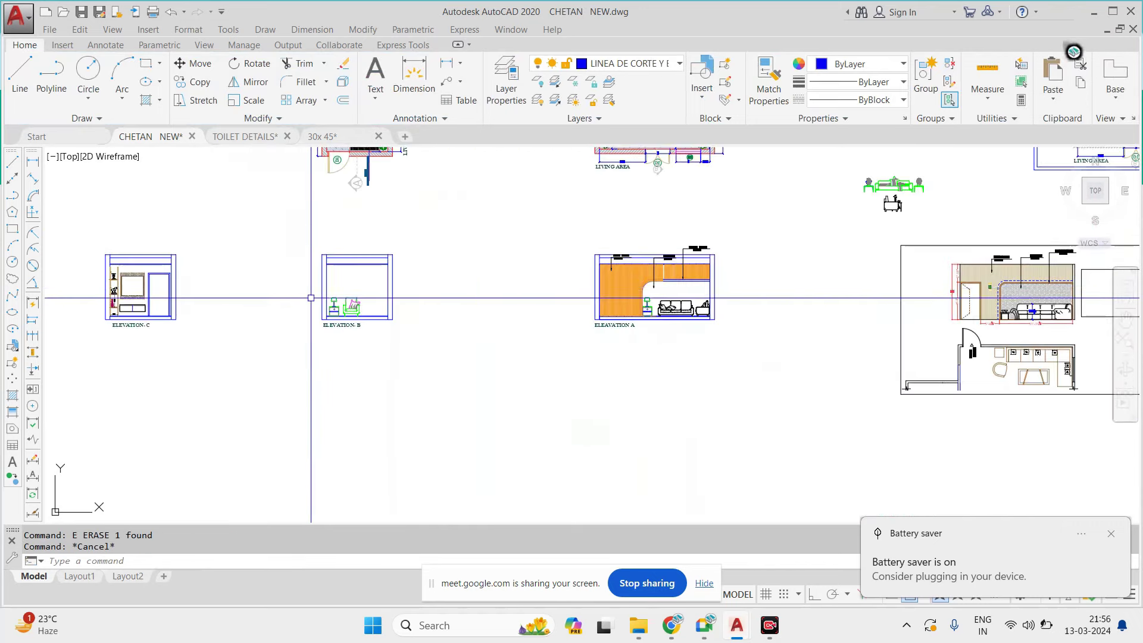
scroll(334, 298, up, 3)
scroll(393, 295, down, 8)
scroll(596, 285, up, 5)
scroll(361, 284, down, 3)
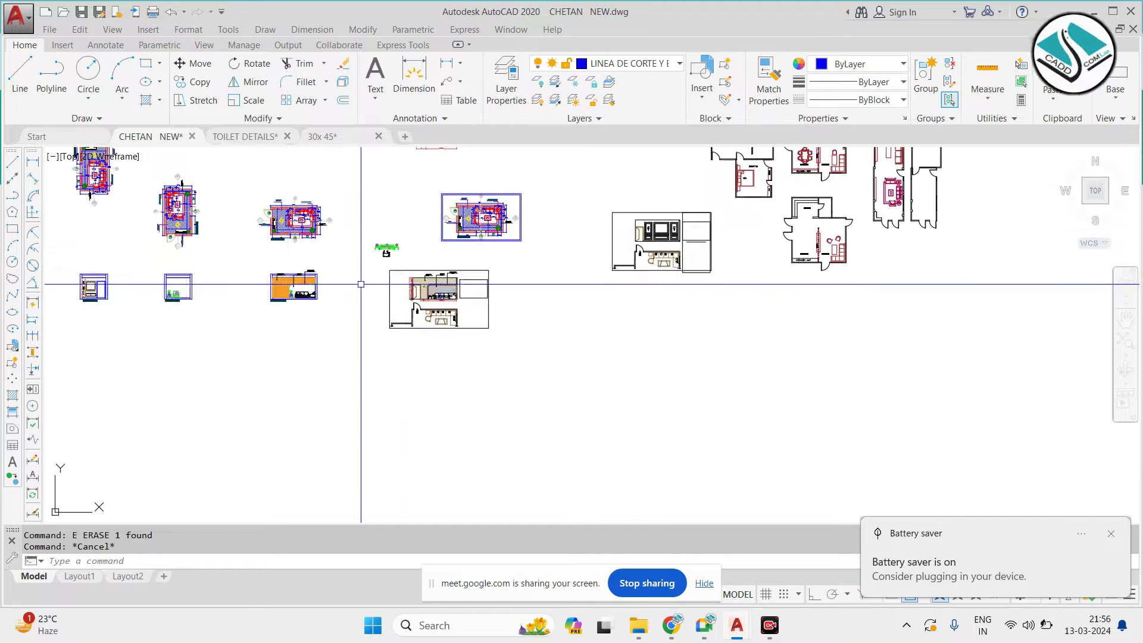
scroll(297, 279, up, 3)
scroll(331, 245, up, 3)
middle_drag(331, 246, 712, 281)
scroll(714, 297, down, 2)
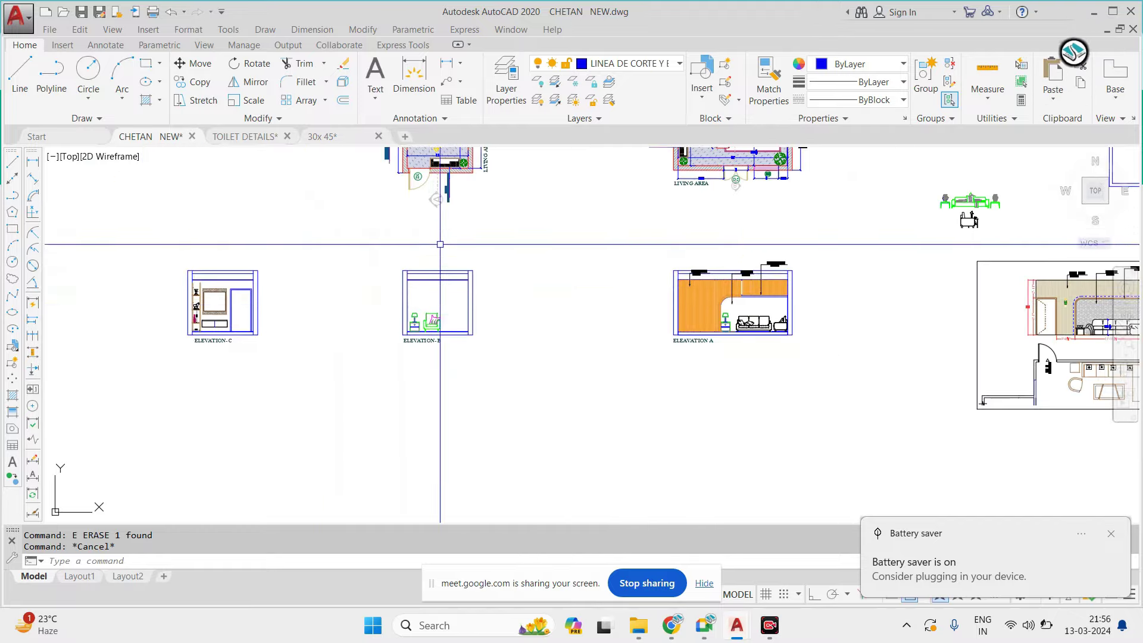
middle_drag(440, 244, 464, 348)
scroll(459, 226, up, 4)
scroll(460, 226, up, 2)
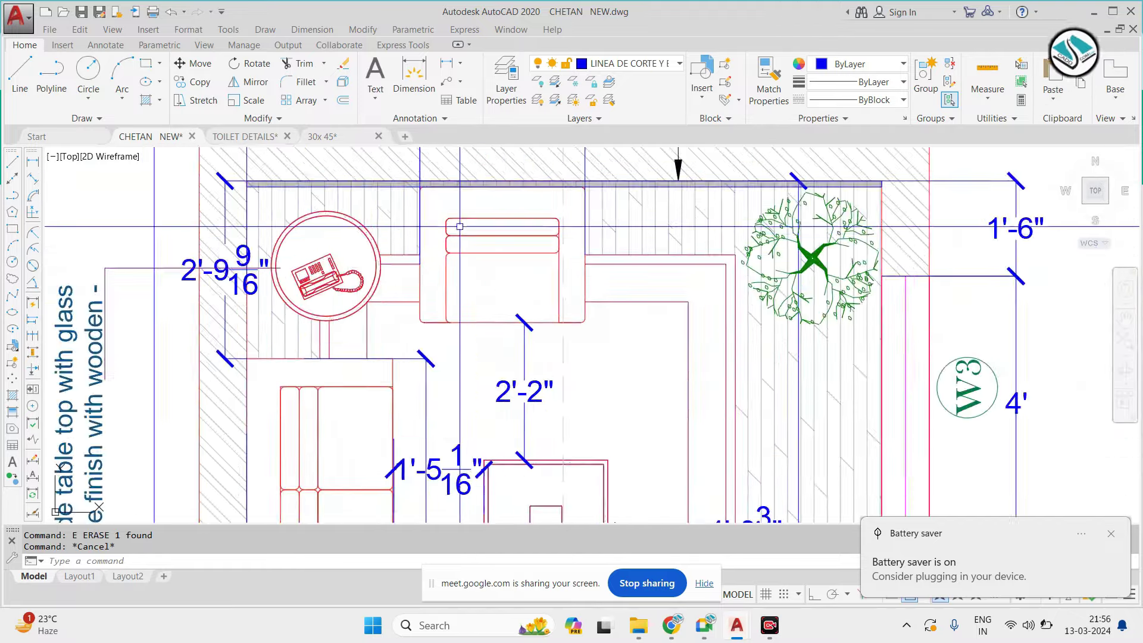
scroll(460, 227, down, 5)
scroll(454, 324, down, 2)
scroll(452, 319, up, 5)
scroll(452, 320, up, 1)
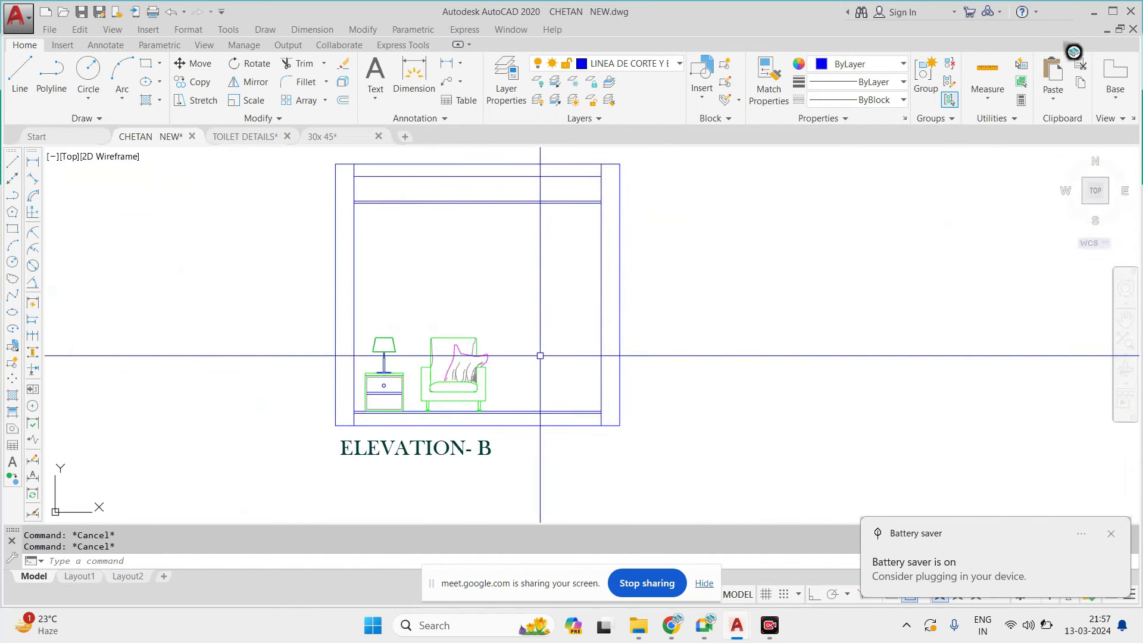
scroll(673, 369, down, 4)
scroll(778, 332, up, 2)
scroll(783, 331, up, 2)
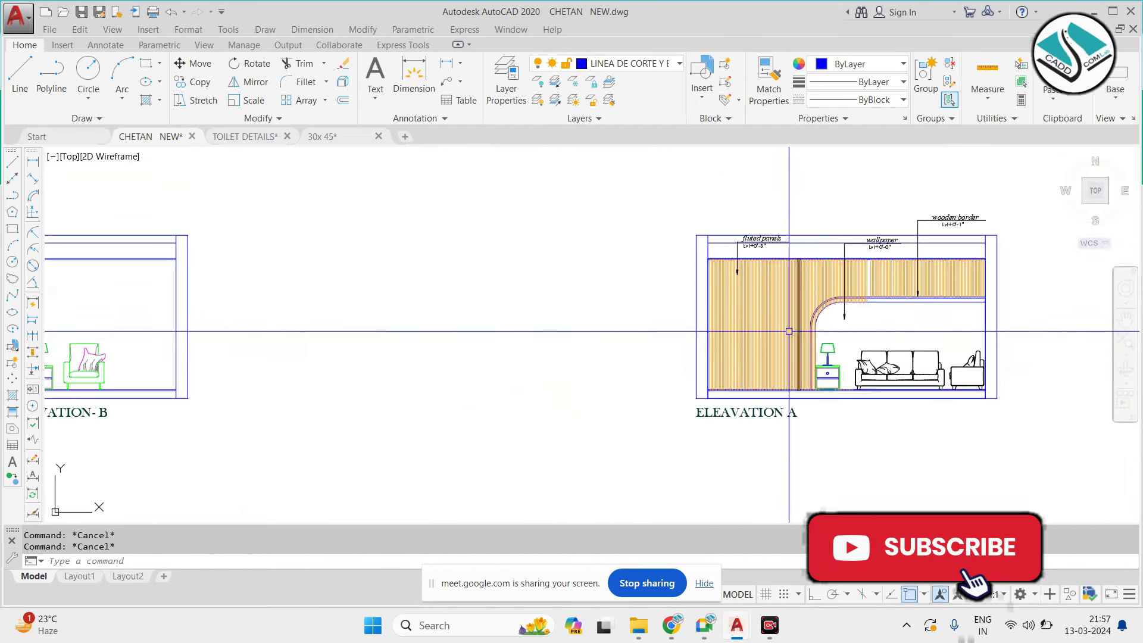
scroll(789, 331, down, 3)
scroll(512, 320, up, 3)
scroll(616, 336, down, 3)
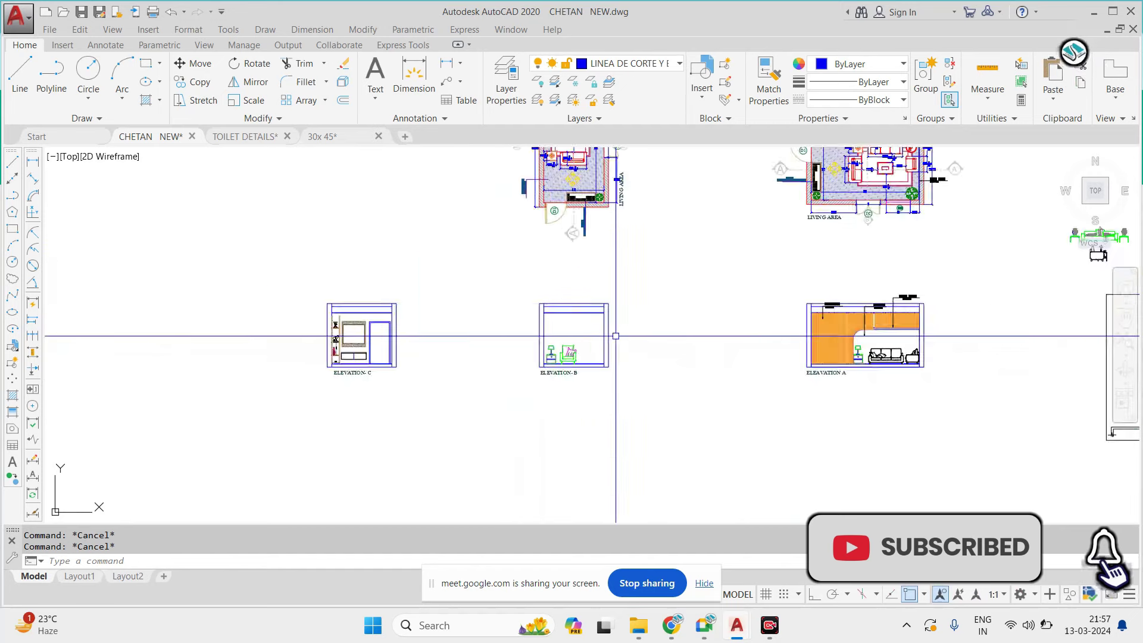
scroll(812, 309, down, 2)
scroll(522, 359, up, 8)
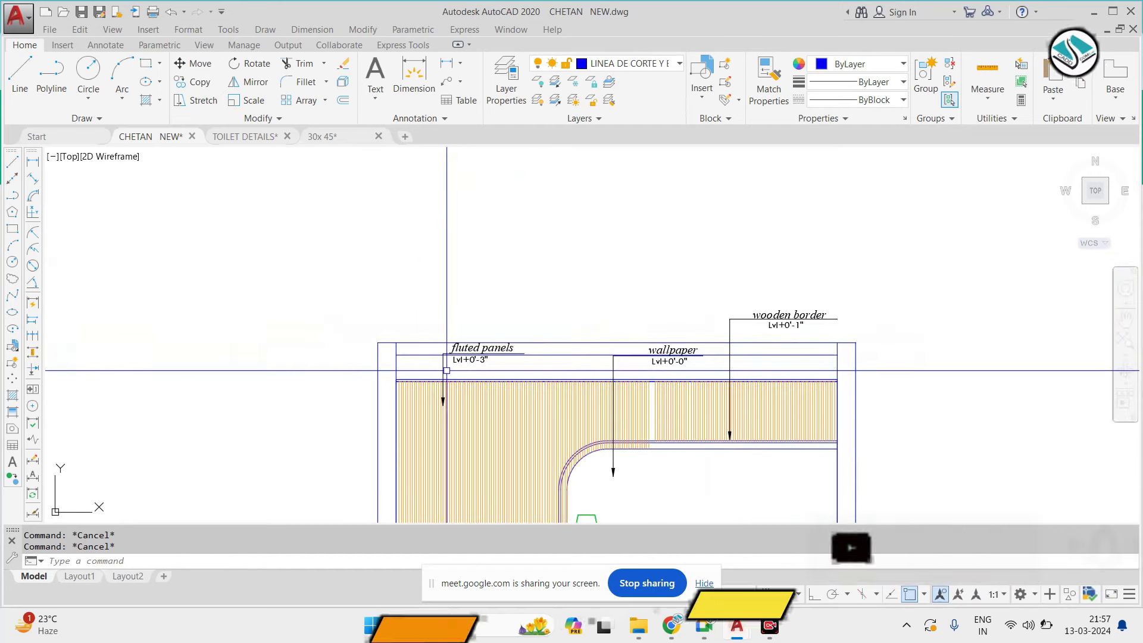
click(451, 357)
scroll(543, 349, up, 2)
click(647, 428)
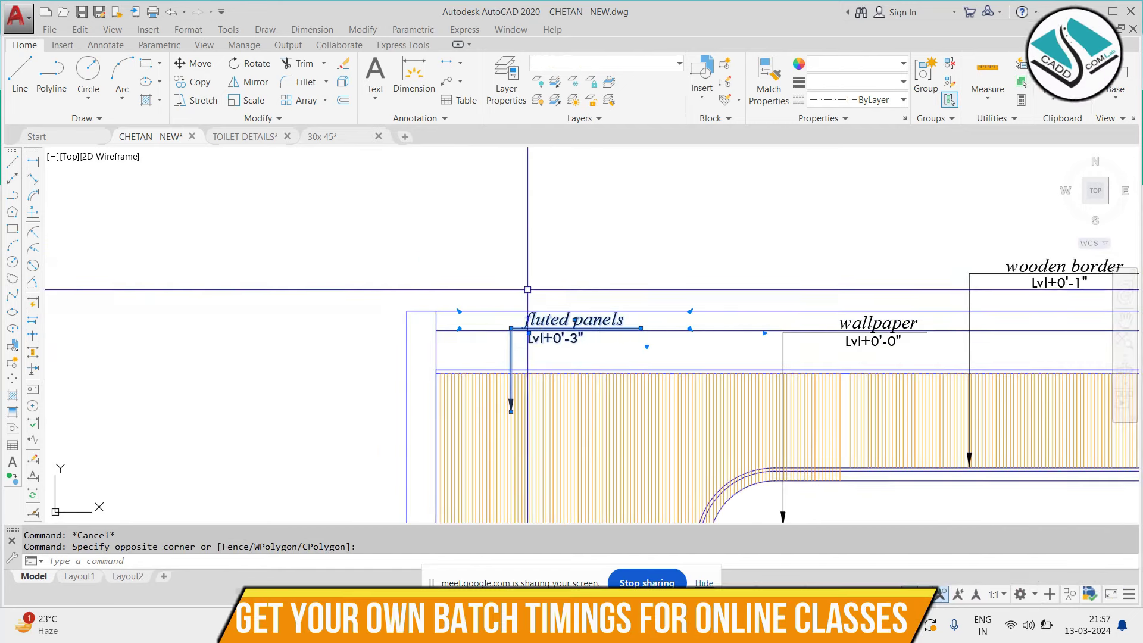
Copy the fluted panels leader onto Elevation B and move its arrowhead lower on the wall
click(533, 282)
text(o)
key(Return)
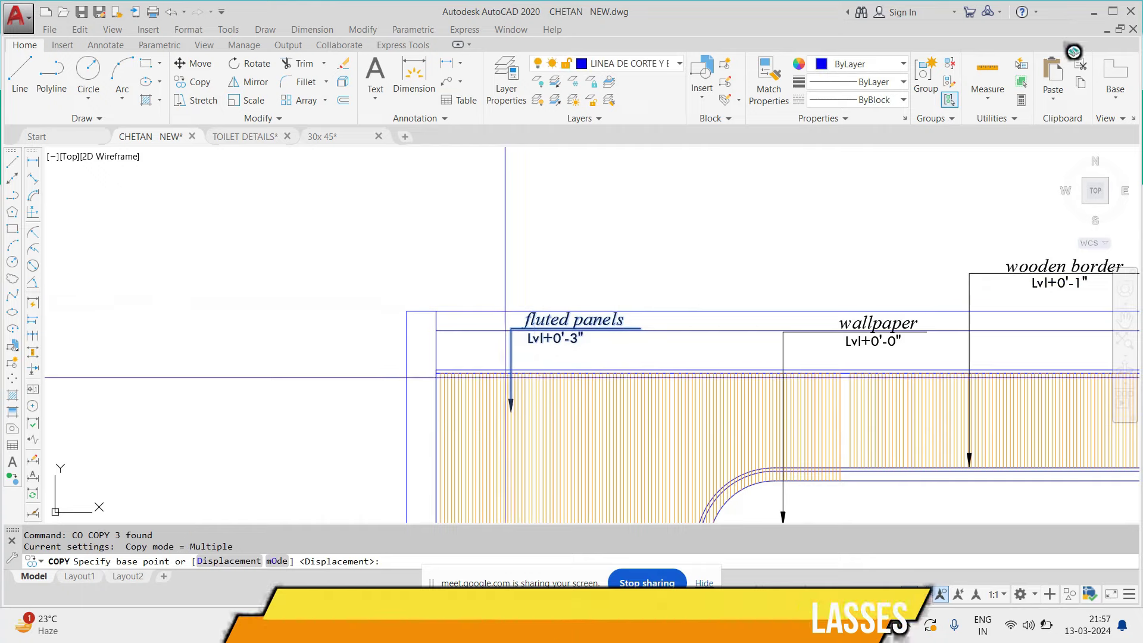
click(511, 328)
scroll(453, 345, down, 4)
scroll(412, 353, down, 3)
scroll(382, 354, up, 8)
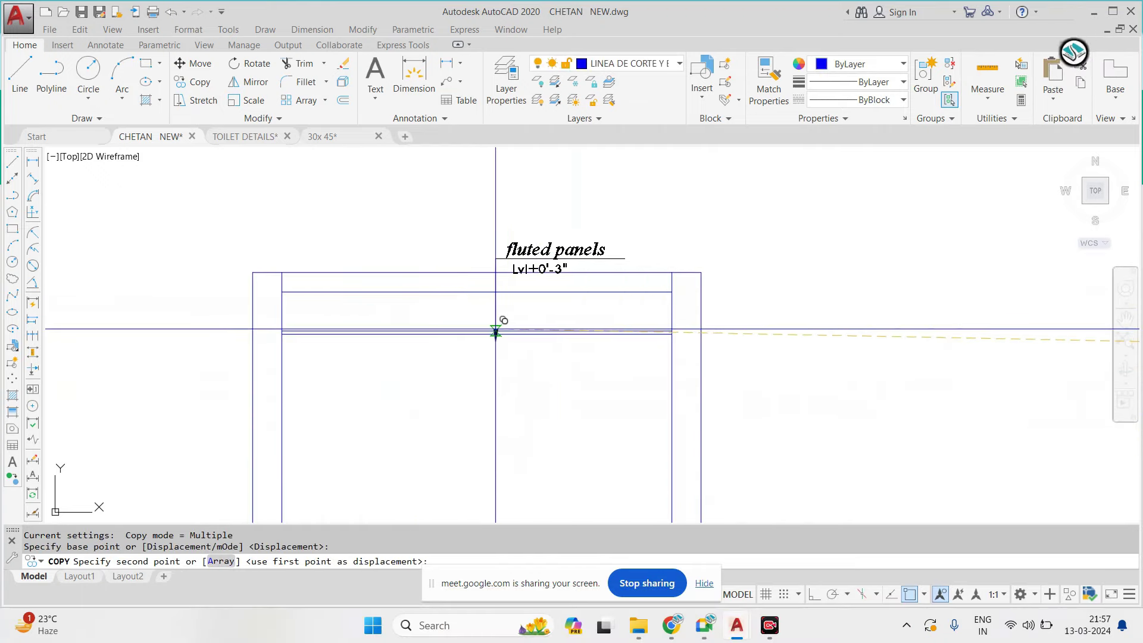
click(456, 331)
key(Escape)
scroll(456, 339, up, 2)
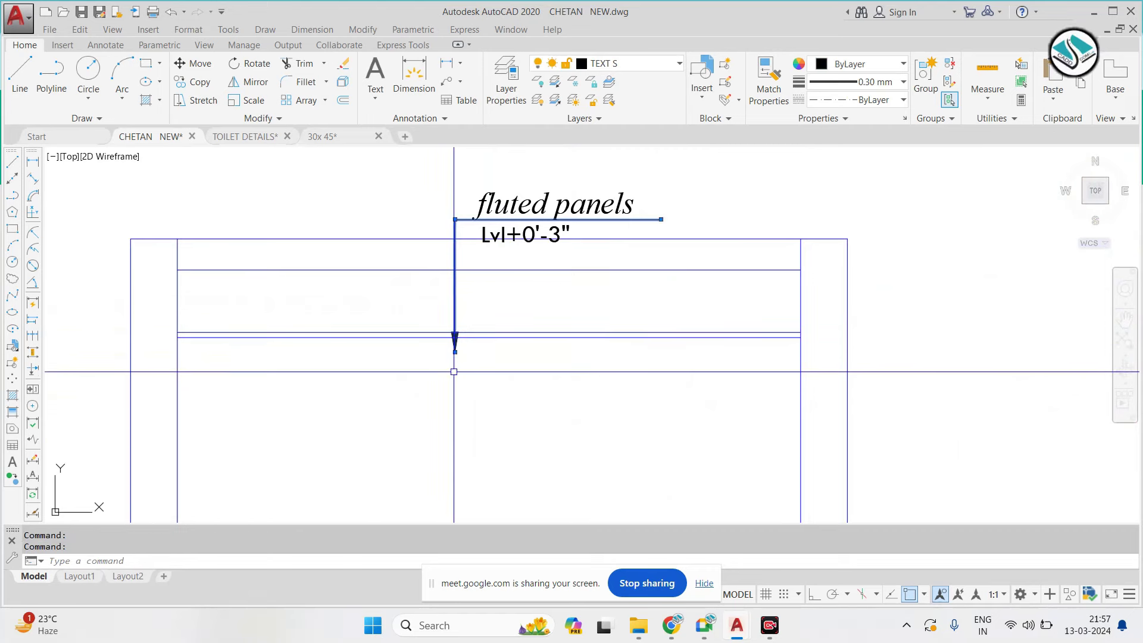
click(455, 351)
click(455, 384)
key(Escape)
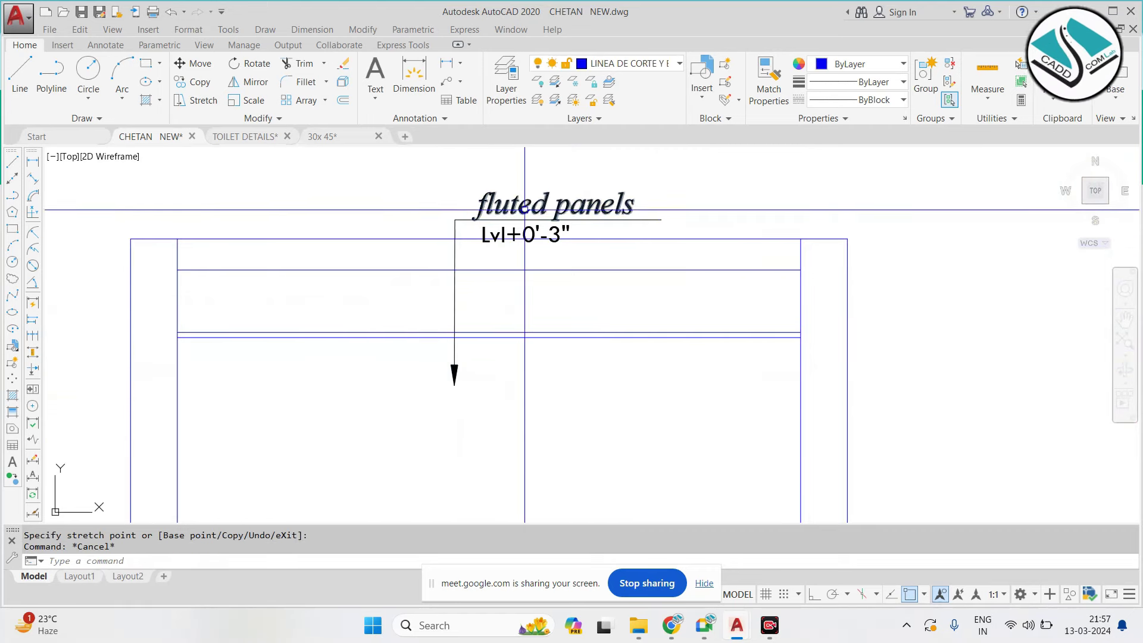
Change the copied label's text from 'fluted panels' to 'Wall Paint'
double_click(530, 204)
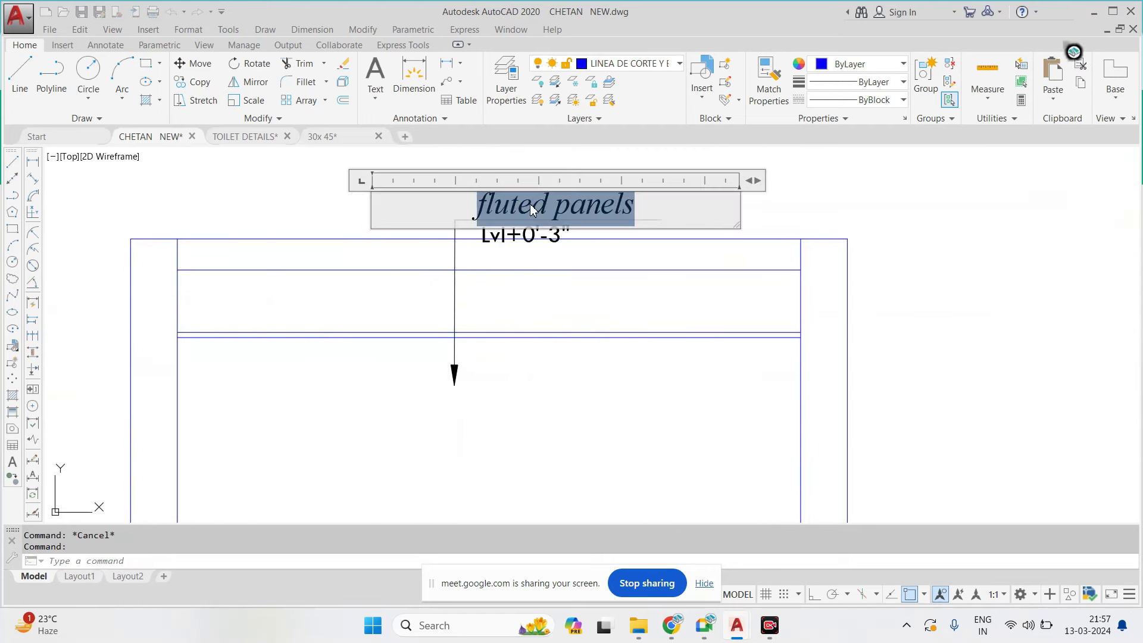
text(WA)
key(BackSpace)
key(Caps_Lock)
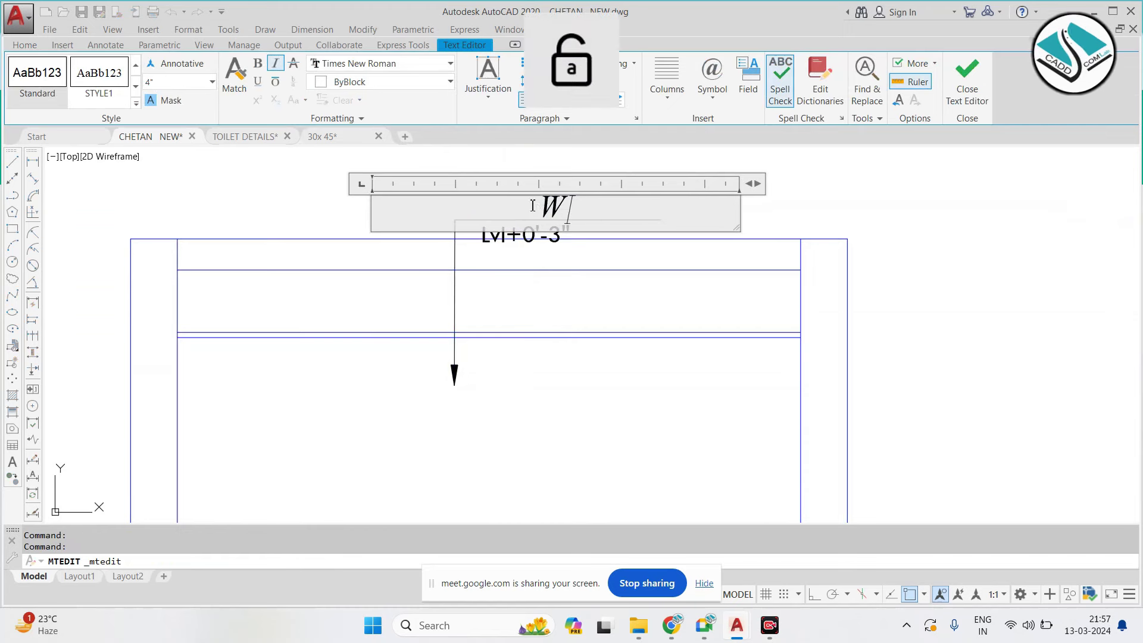
text(all Pain)
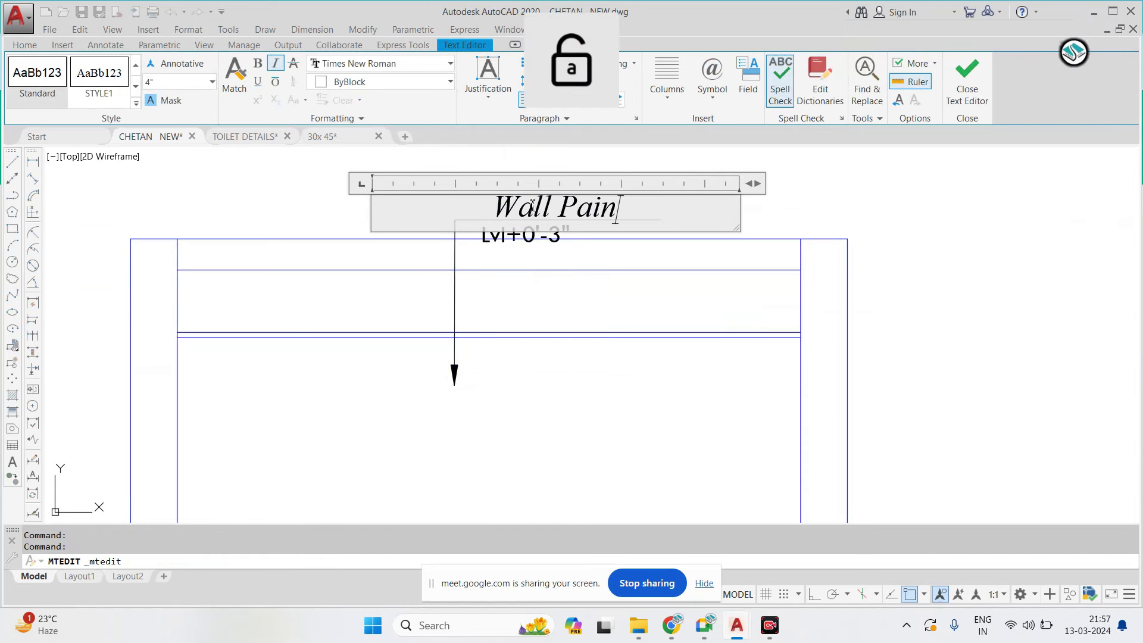
text(y)
key(BackSpace)
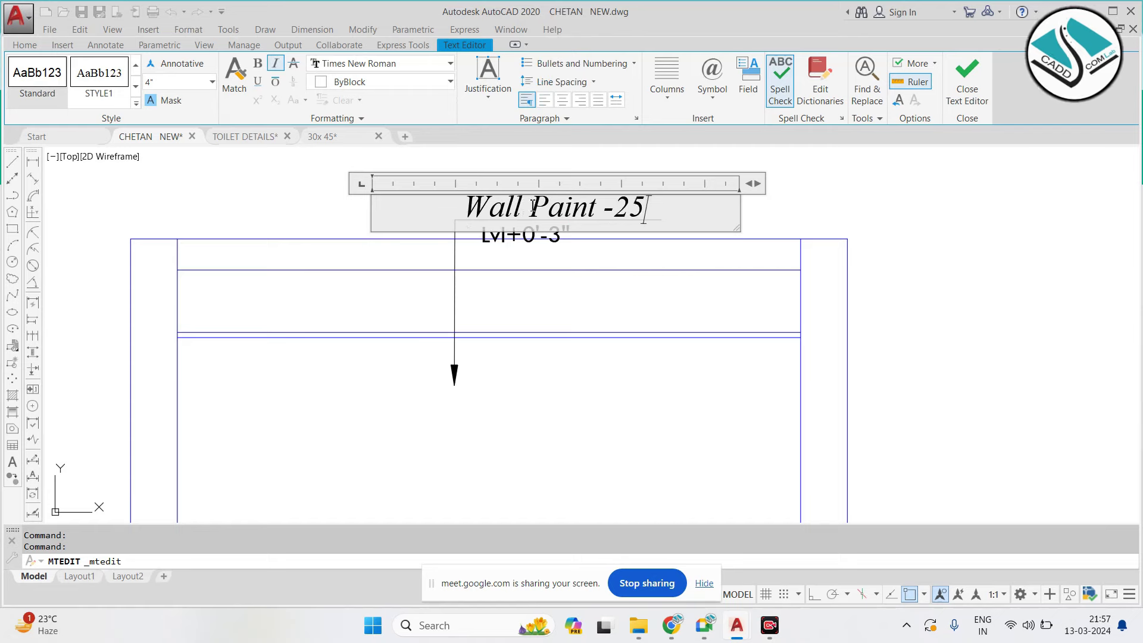
text(60v)
key(Escape)
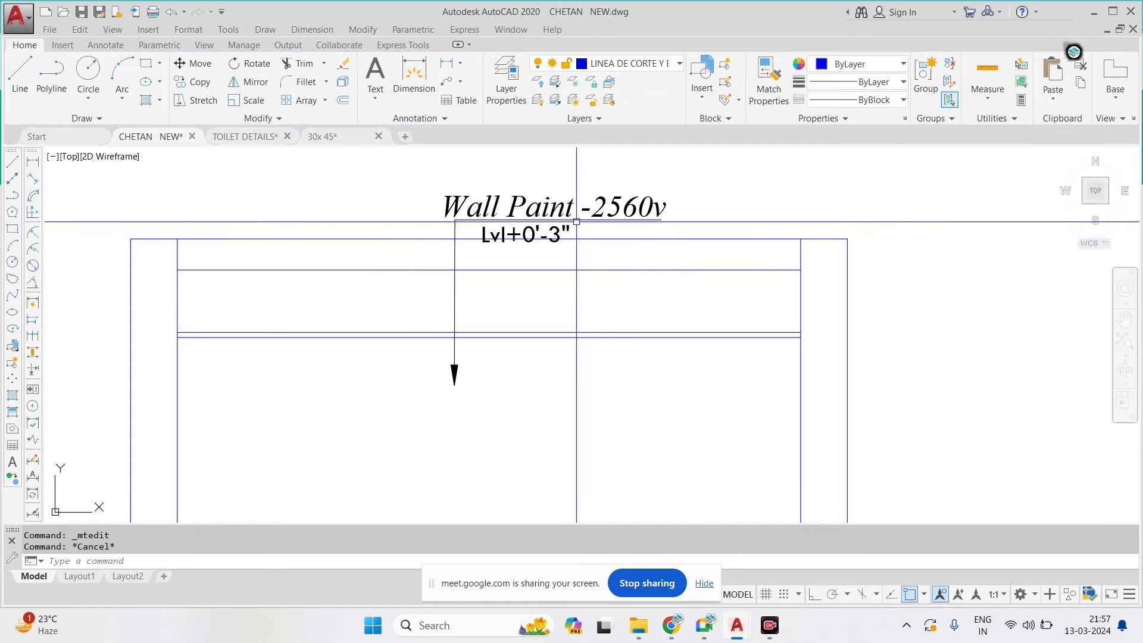
scroll(561, 207, down, 3)
Bring the ELEVATION- C title into view and select the top leader labels for copying
scroll(651, 273, down, 2)
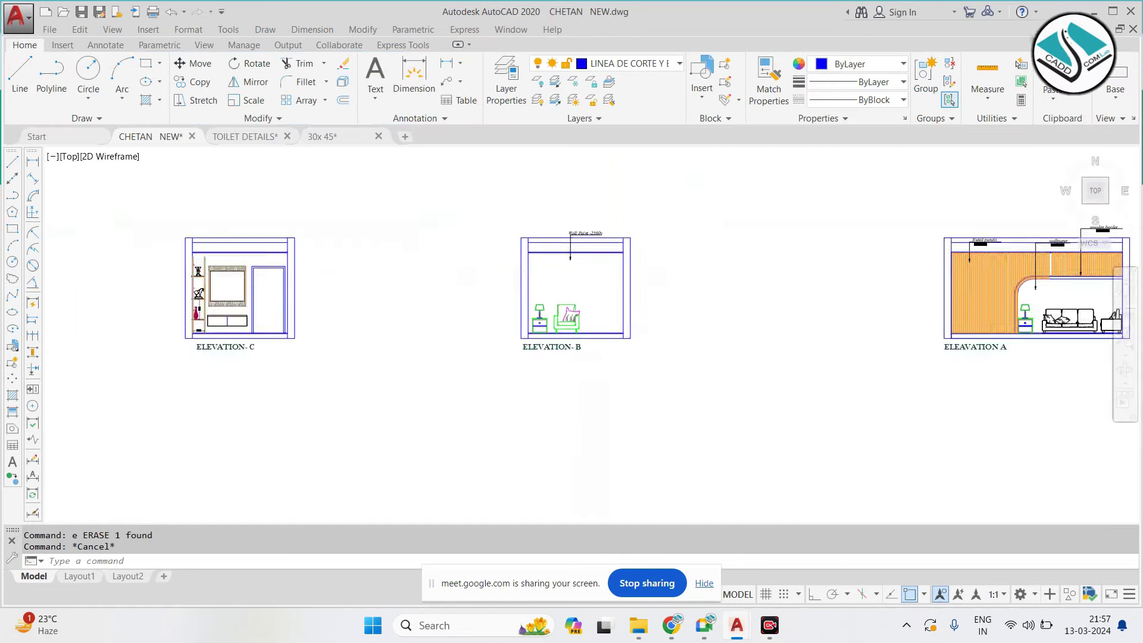
scroll(238, 286, up, 4)
scroll(590, 342, up, 2)
middle_drag(590, 343, 480, 266)
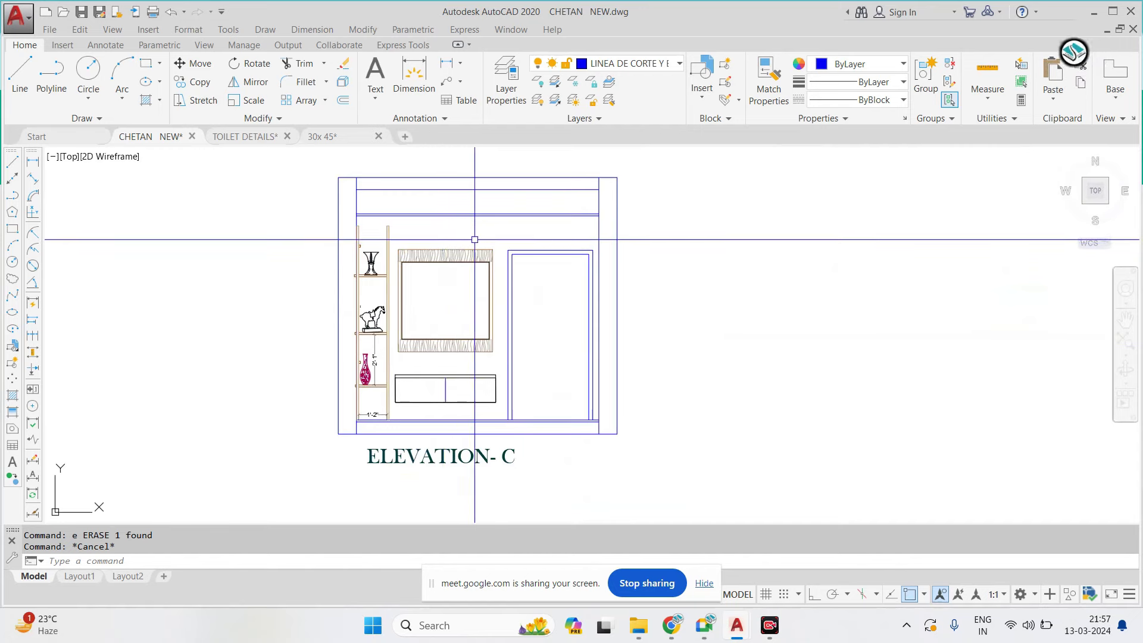
scroll(438, 244, down, 2)
scroll(472, 260, down, 3)
scroll(671, 327, up, 1)
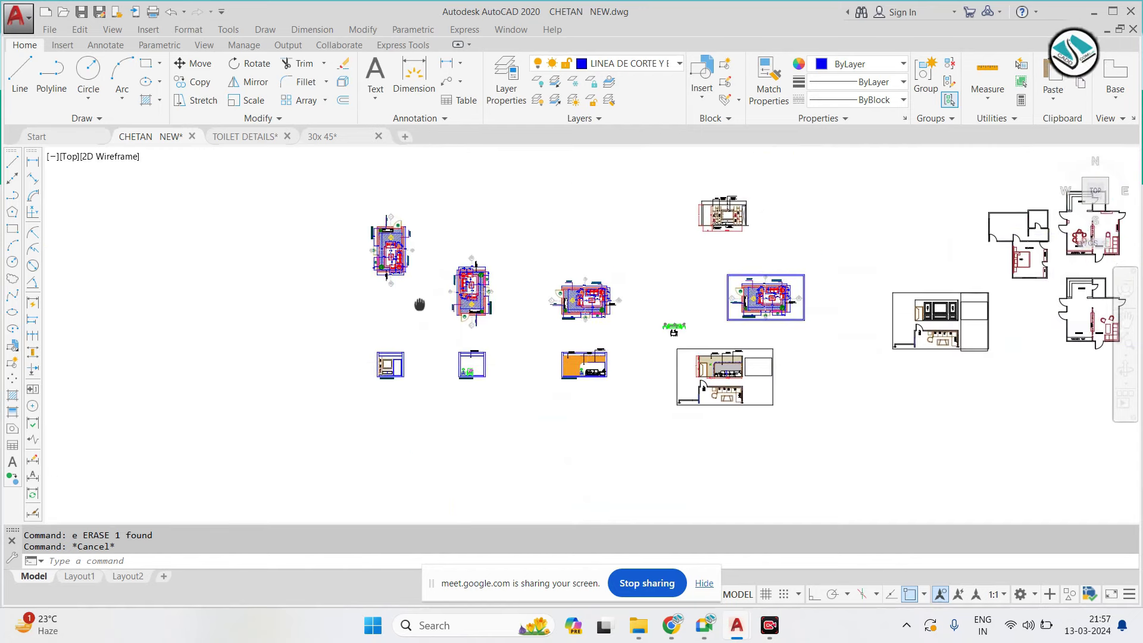
scroll(723, 198, up, 5)
click(831, 171)
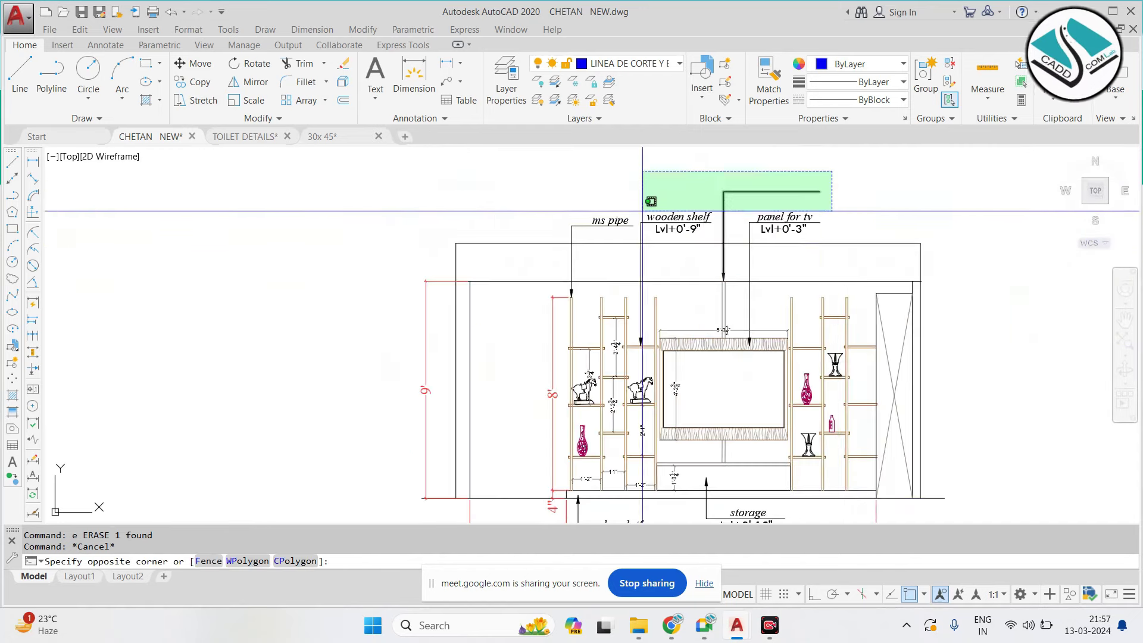
click(514, 238)
Add the wooden platform and storage labels and copy all the labels onto Elevation C
scroll(595, 369, up, 3)
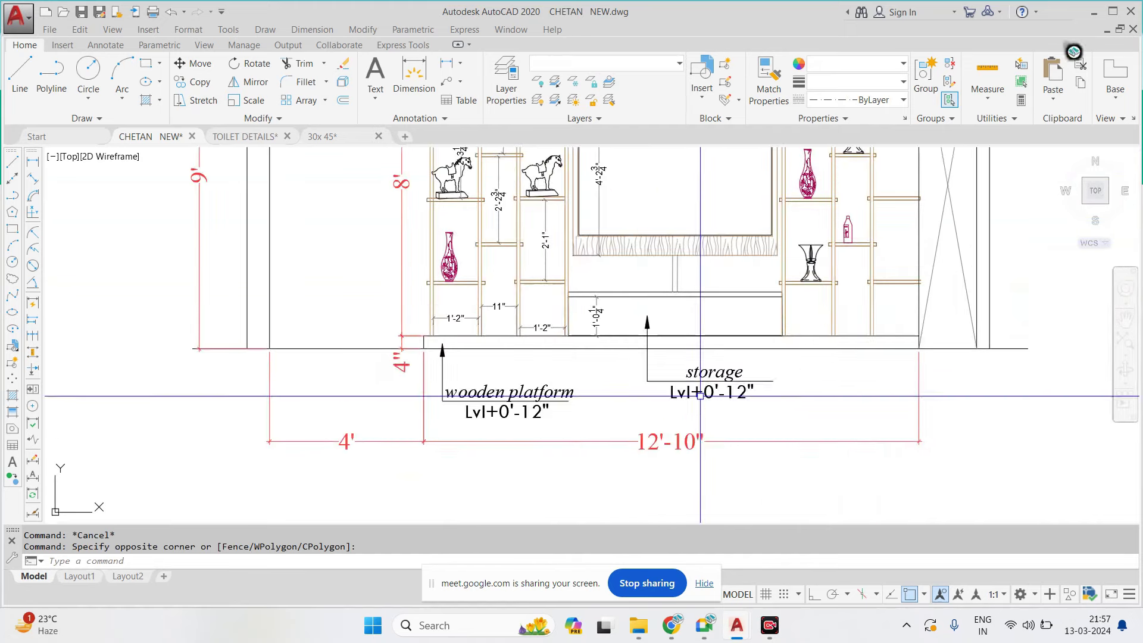
click(706, 365)
click(482, 412)
text(CO)
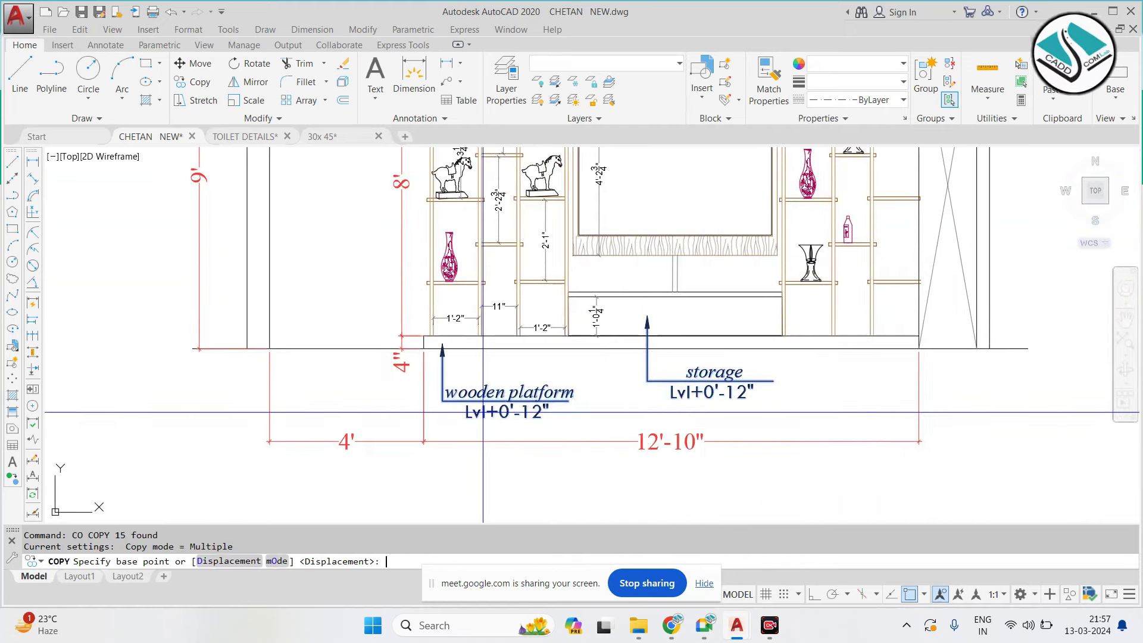
scroll(482, 412, down, 5)
click(571, 344)
scroll(571, 344, down, 3)
scroll(655, 358, up, 4)
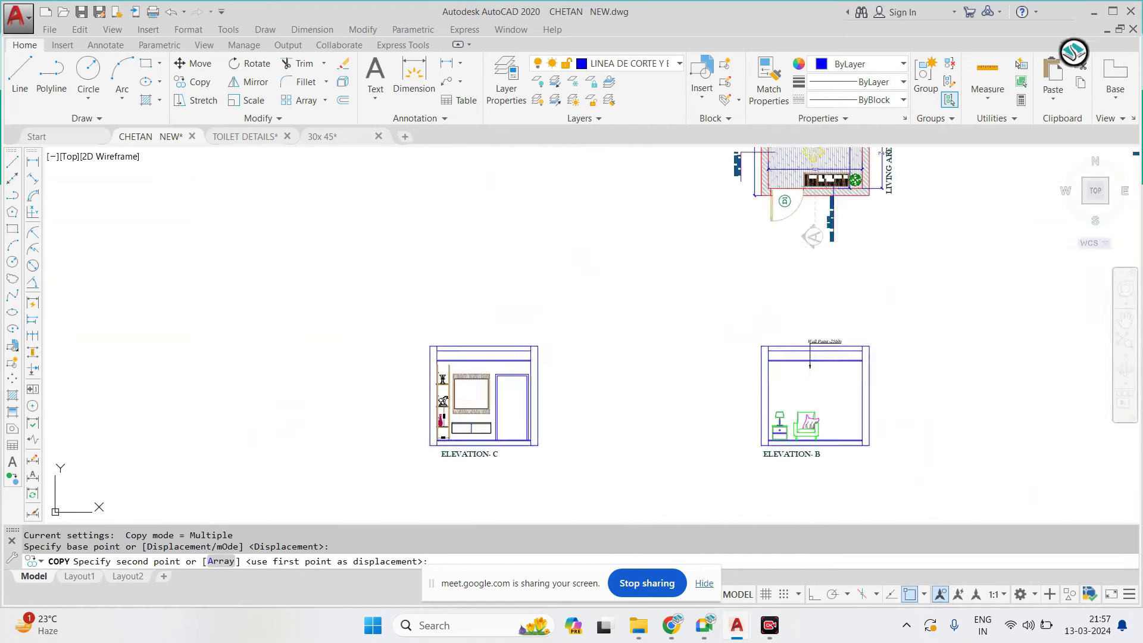
scroll(528, 340, up, 2)
click(539, 347)
key(Escape)
Move the ms pipe label so its arrow points at the shelf upright
scroll(527, 268, up, 5)
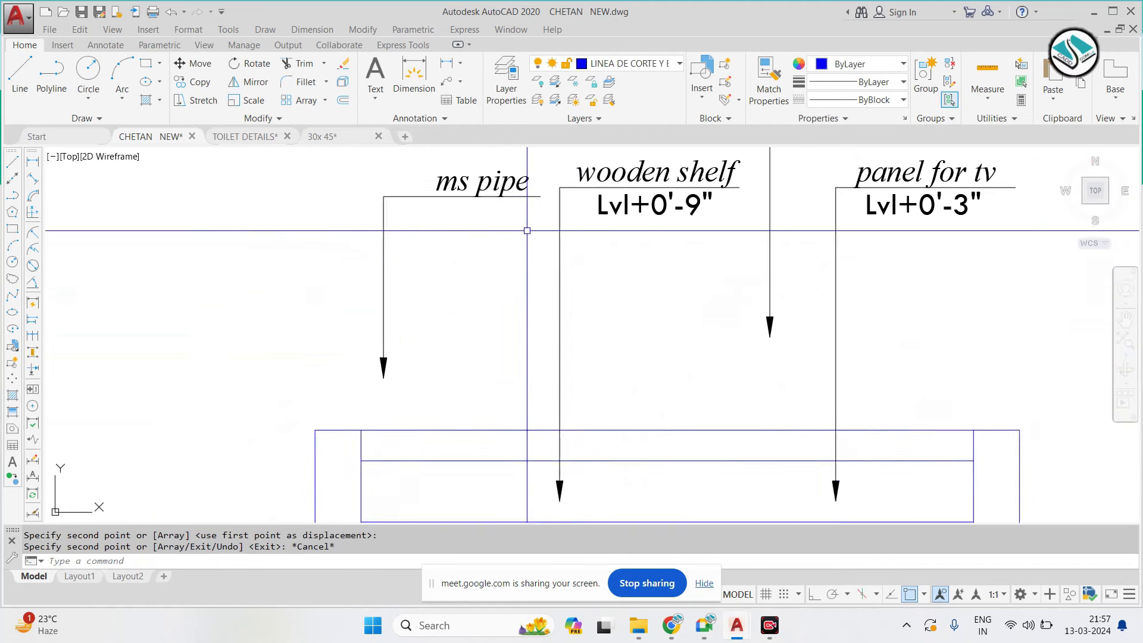
scroll(527, 230, down, 2)
click(497, 150)
click(393, 315)
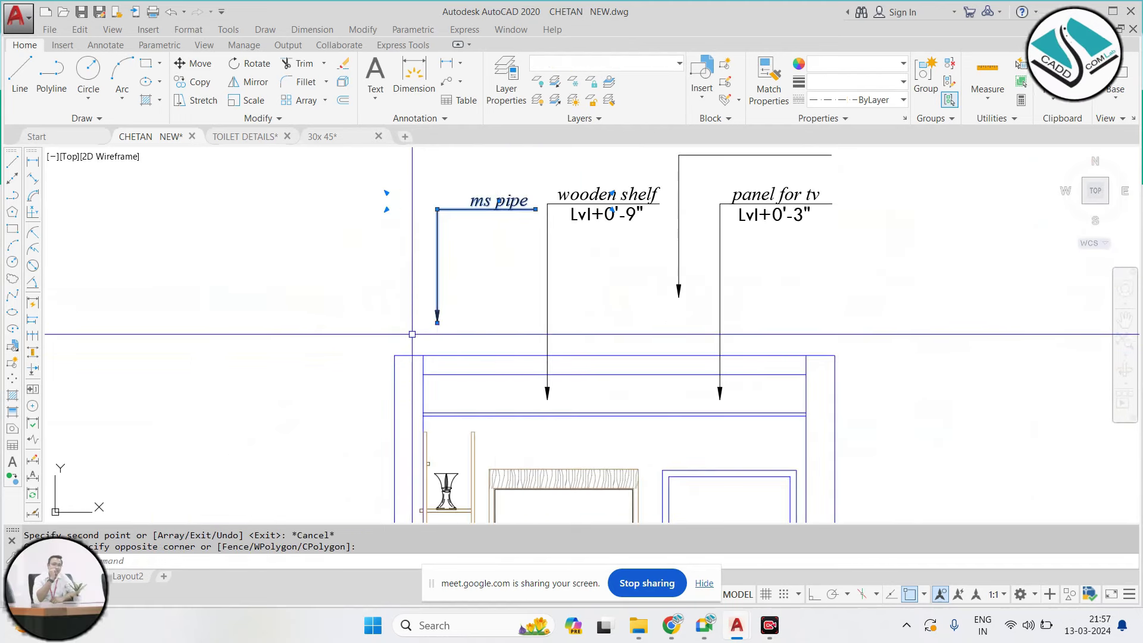
scroll(412, 334, up, 2)
key(m)
key(Return)
click(459, 377)
middle_drag(472, 444, 472, 355)
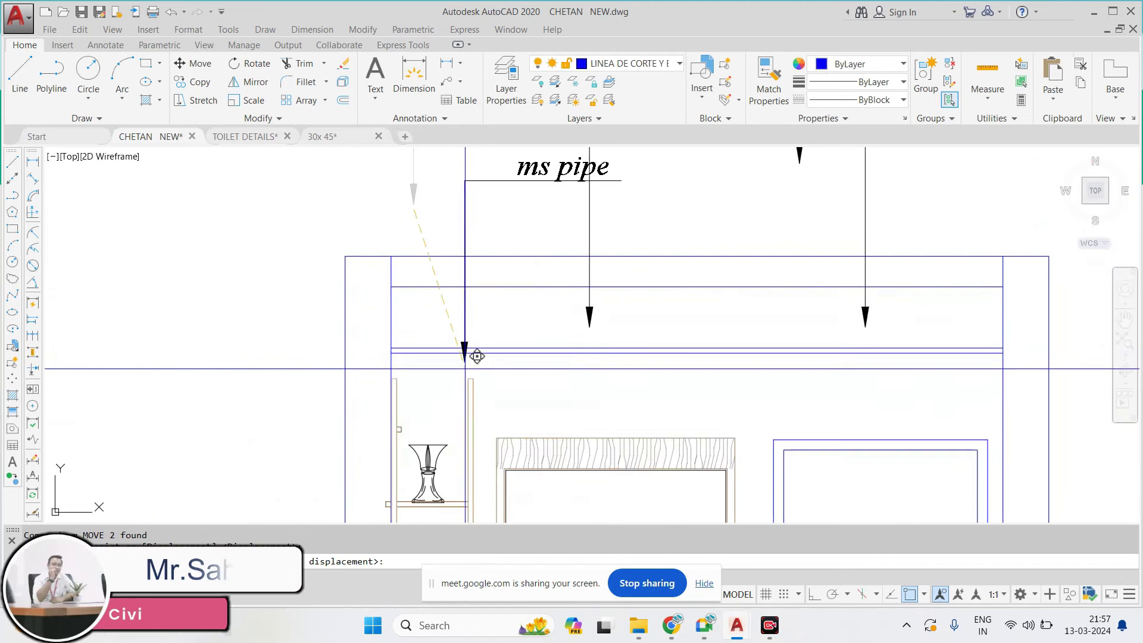
click(391, 319)
scroll(392, 320, down, 2)
Try moving the wooden shelf label left of the elevation, then cancel
key(Escape)
click(458, 262)
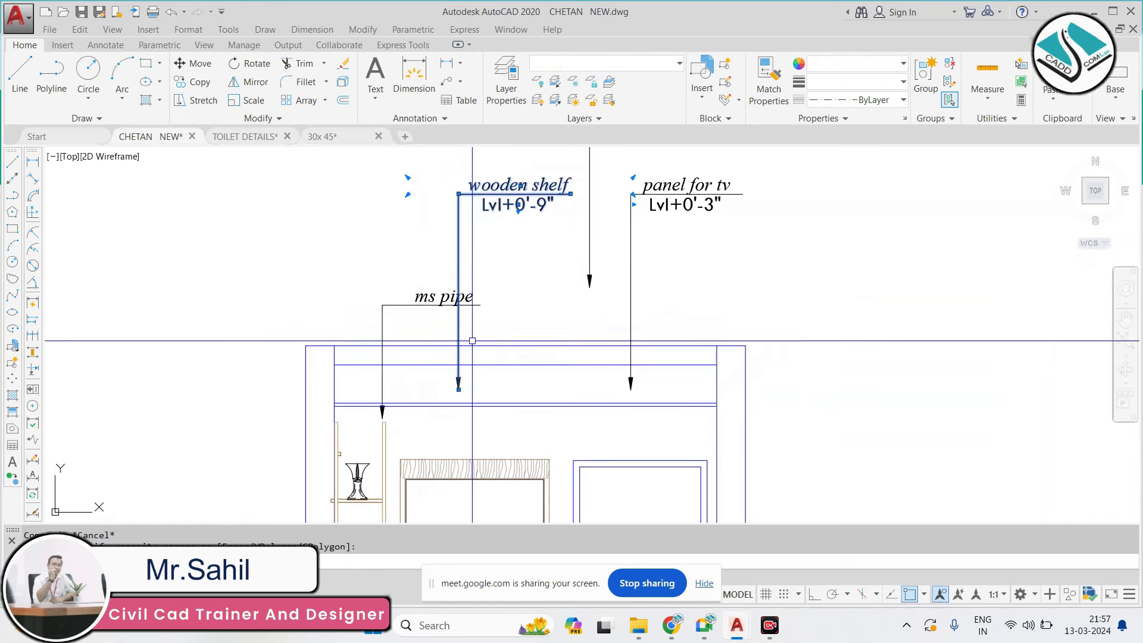
click(472, 341)
key(m)
key(Return)
click(458, 387)
middle_drag(353, 442, 363, 328)
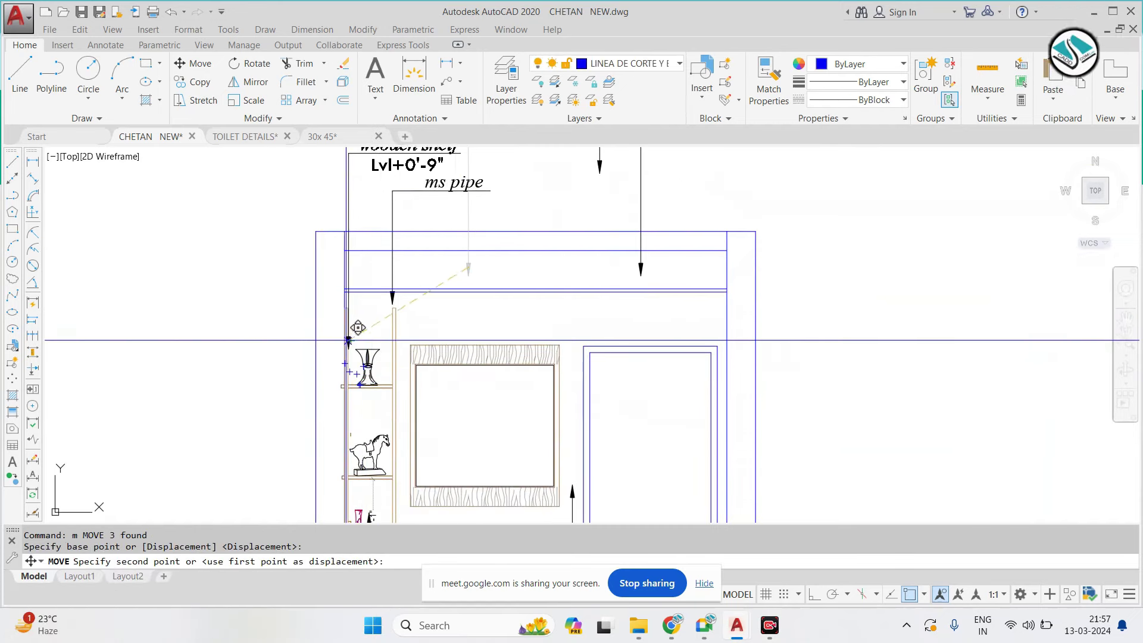
scroll(348, 322, down, 2)
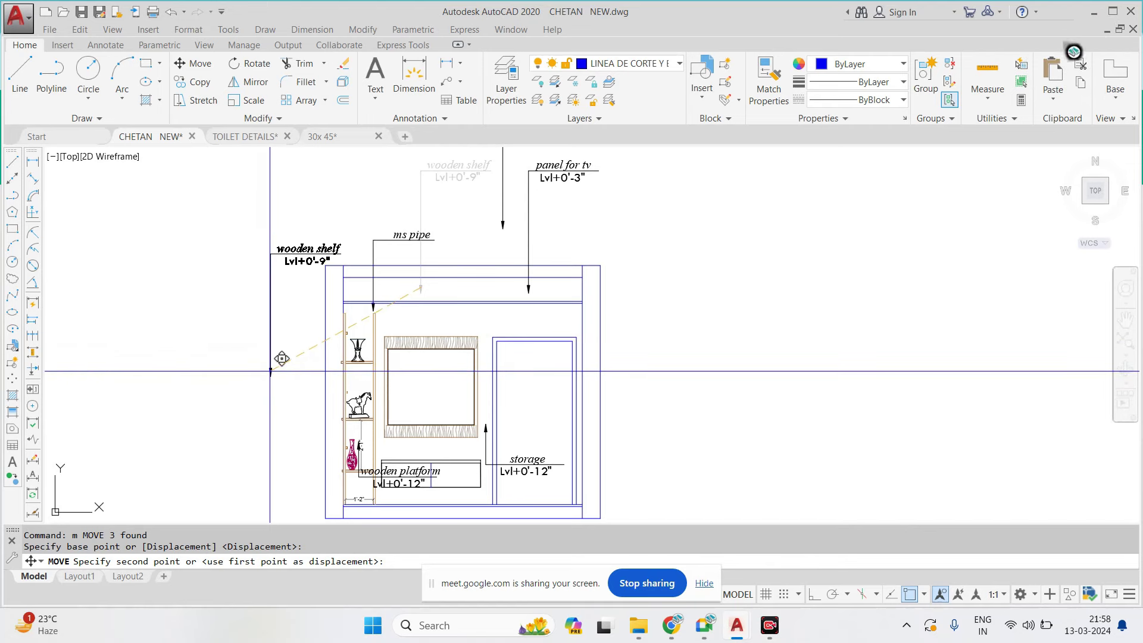
key(Escape)
scroll(270, 366, up, 2)
Repoint the wooden shelf leader arrow onto the shelf
text(l)
key(Return)
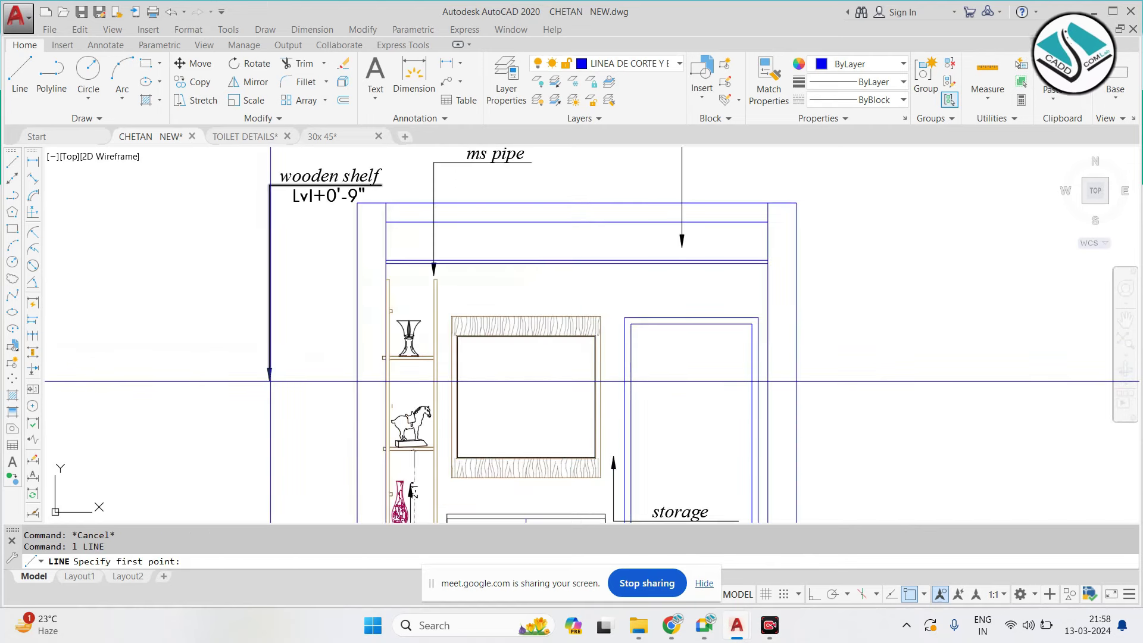
click(271, 381)
key(Escape)
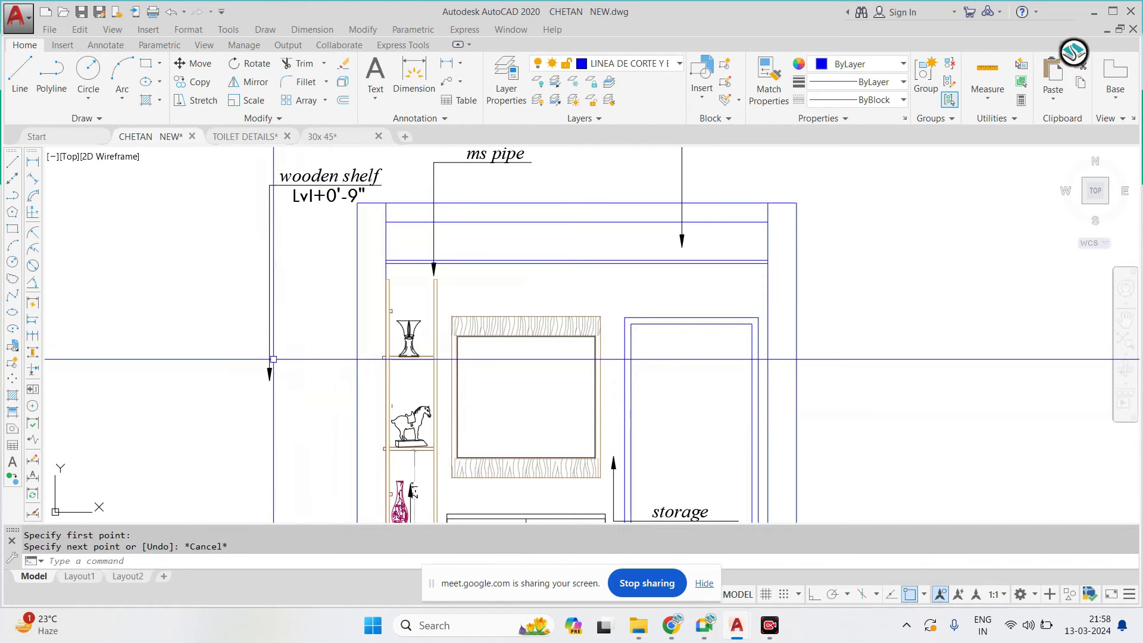
click(269, 363)
text(m)
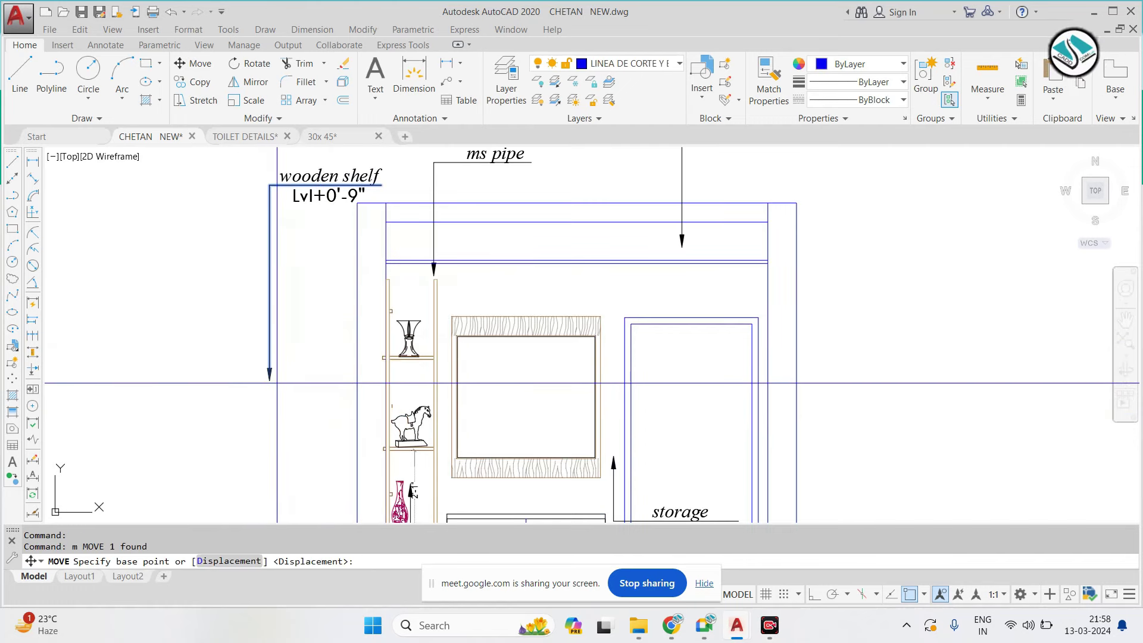
click(270, 379)
key(Escape)
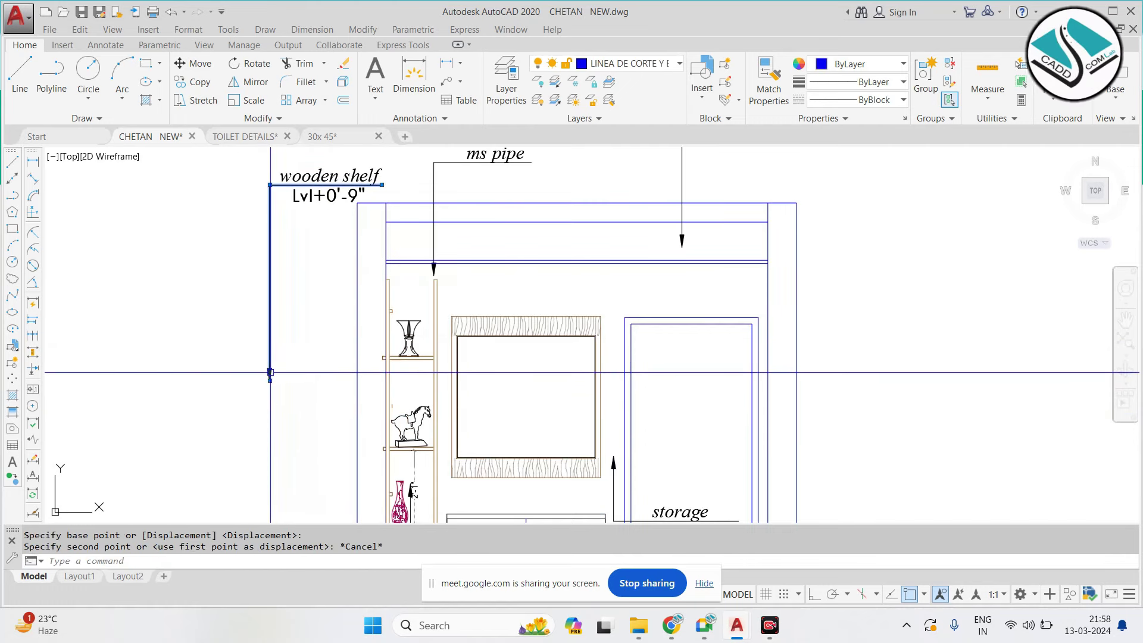
click(270, 380)
key(Escape)
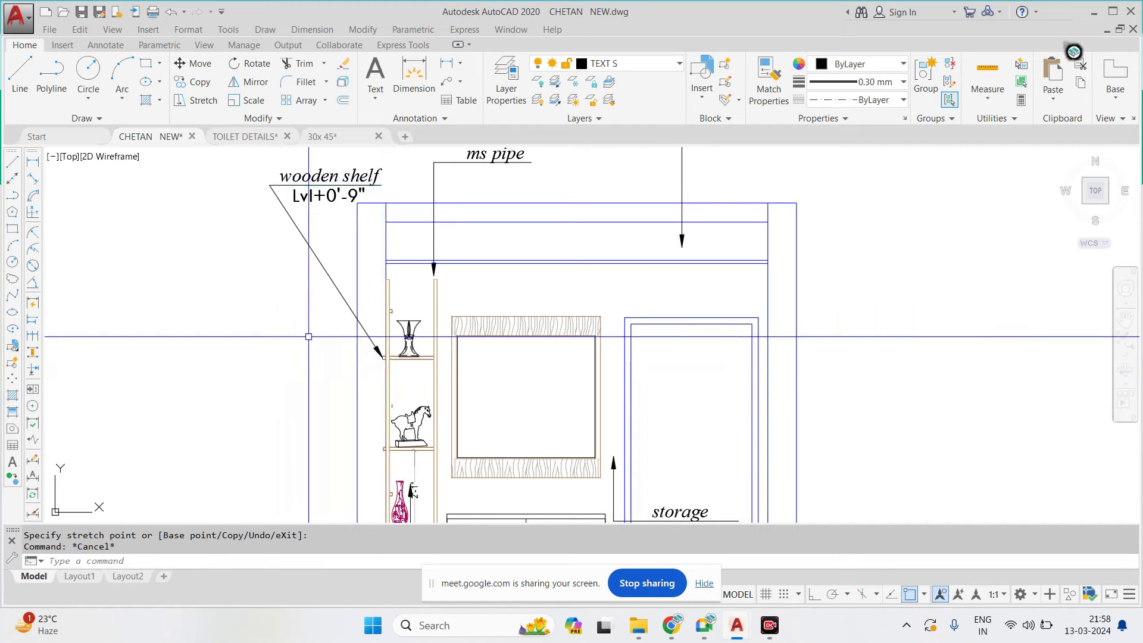
scroll(311, 334, down, 3)
scroll(428, 165, up, 4)
Erase the stray leader that has no text
click(428, 165)
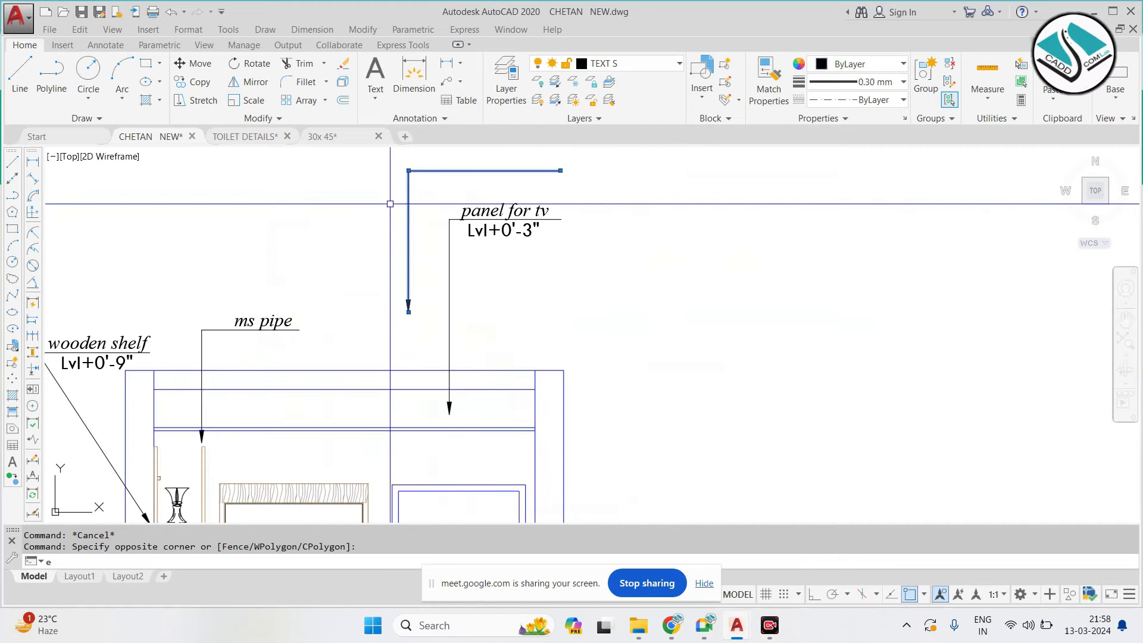
text(e)
key(Return)
scroll(547, 179, down, 2)
Move the panel for tv label so its arrow lands on the TV panel
click(547, 168)
click(435, 244)
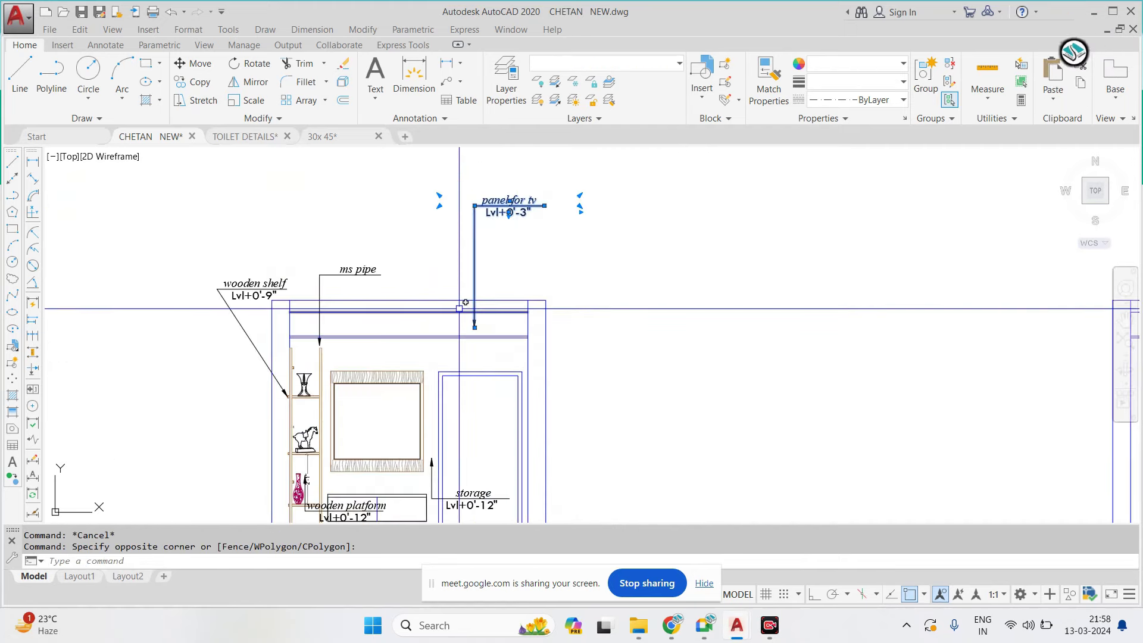
text(m)
key(Return)
scroll(474, 326, up, 2)
click(480, 331)
key(Escape)
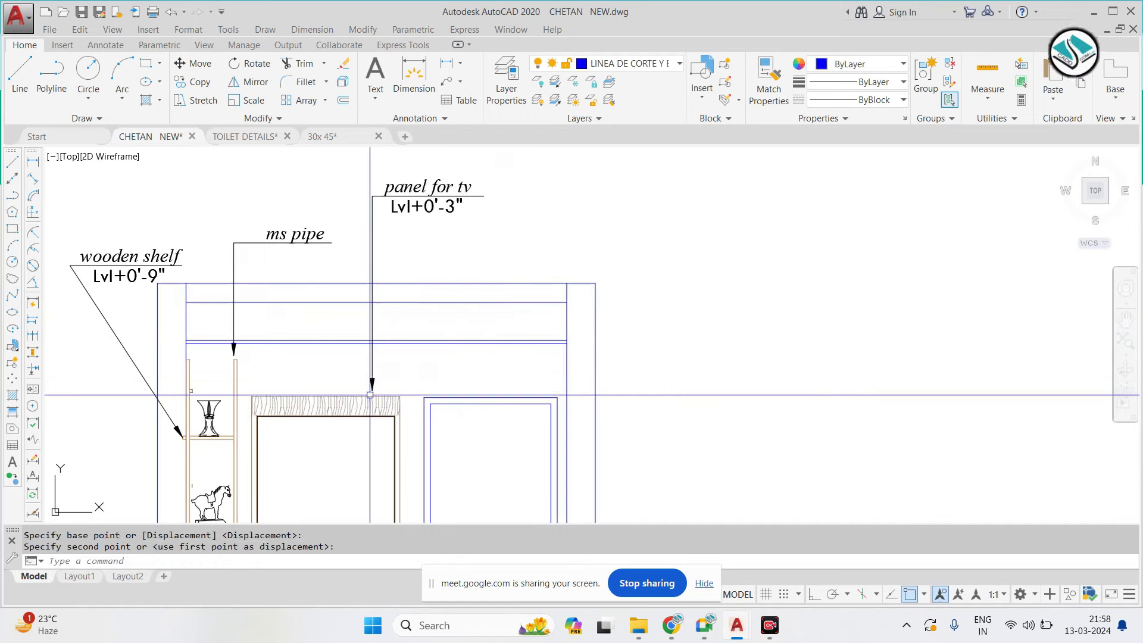
scroll(396, 375, down, 3)
scroll(403, 333, up, 2)
Reselect the panel for tv label for another move, then cancel it
click(447, 194)
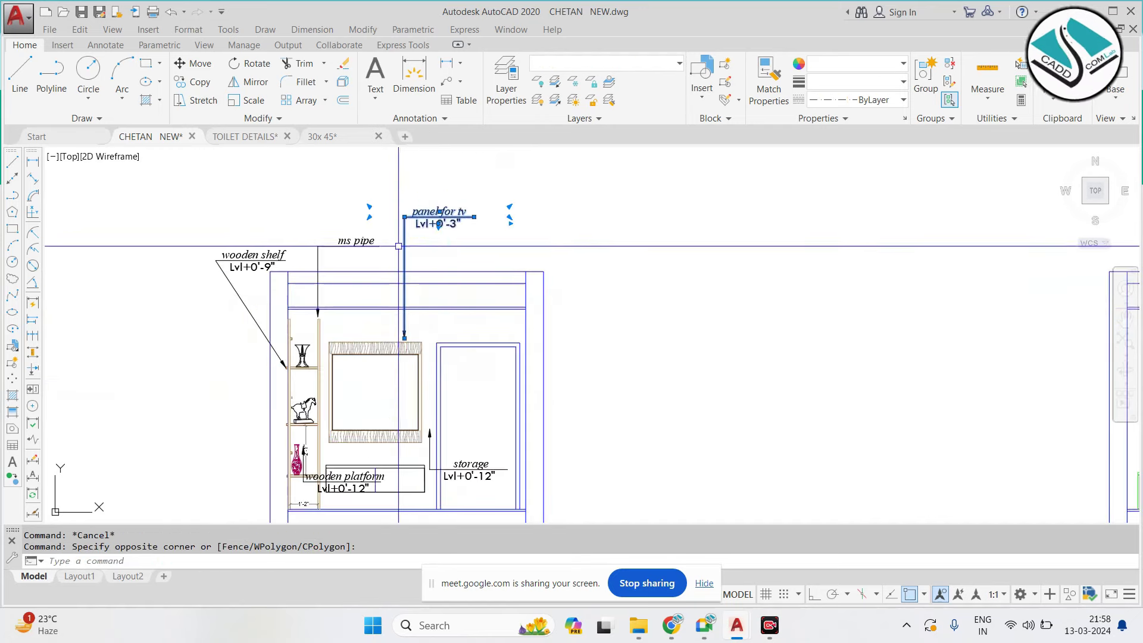
click(375, 246)
text(m)
key(Return)
scroll(380, 268, up, 3)
click(383, 290)
key(Escape)
scroll(380, 304, down, 3)
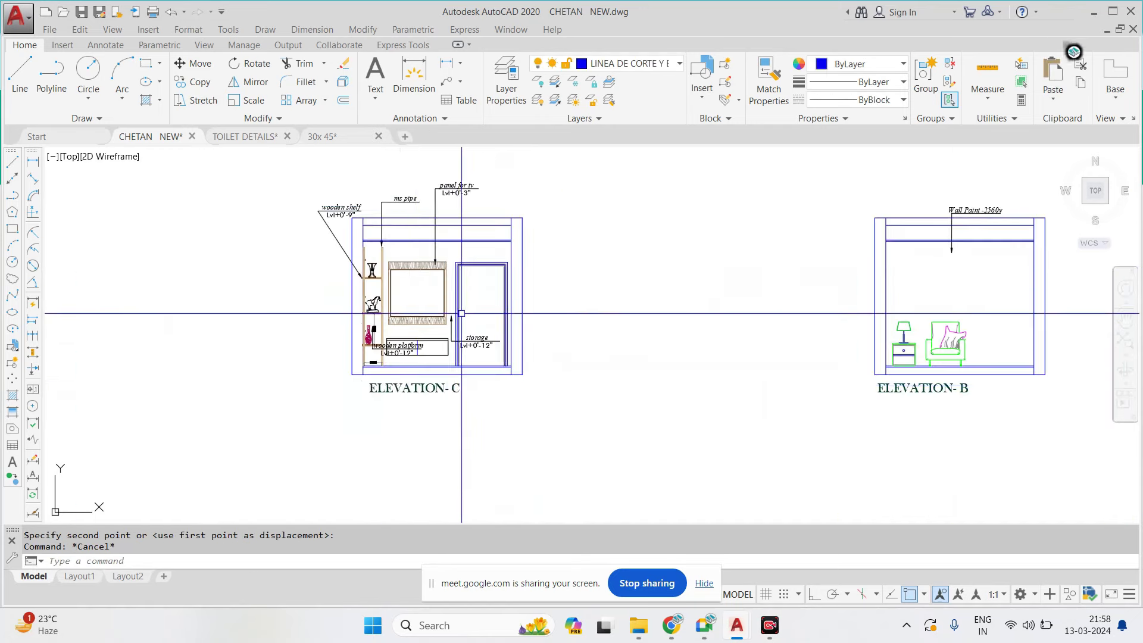
scroll(452, 334, up, 3)
Move the storage label to sit below the cabinet
click(541, 262)
click(507, 346)
text(m)
key(Return)
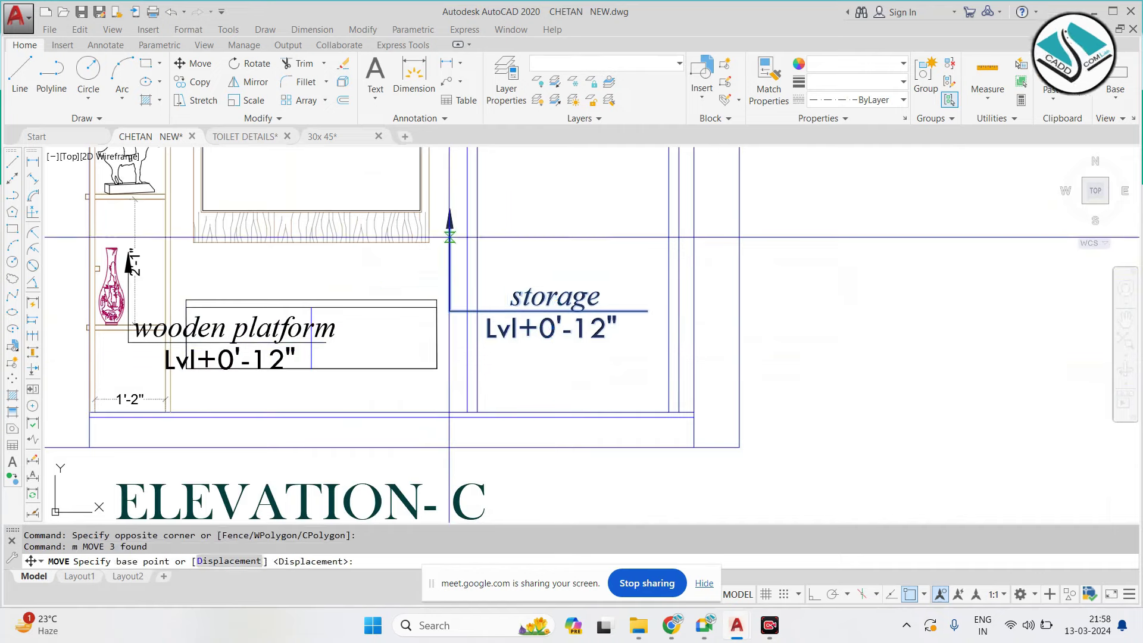
click(450, 208)
click(389, 336)
key(Escape)
Erase the wooden platform label from Elevation C
click(288, 325)
text(e)
key(Return)
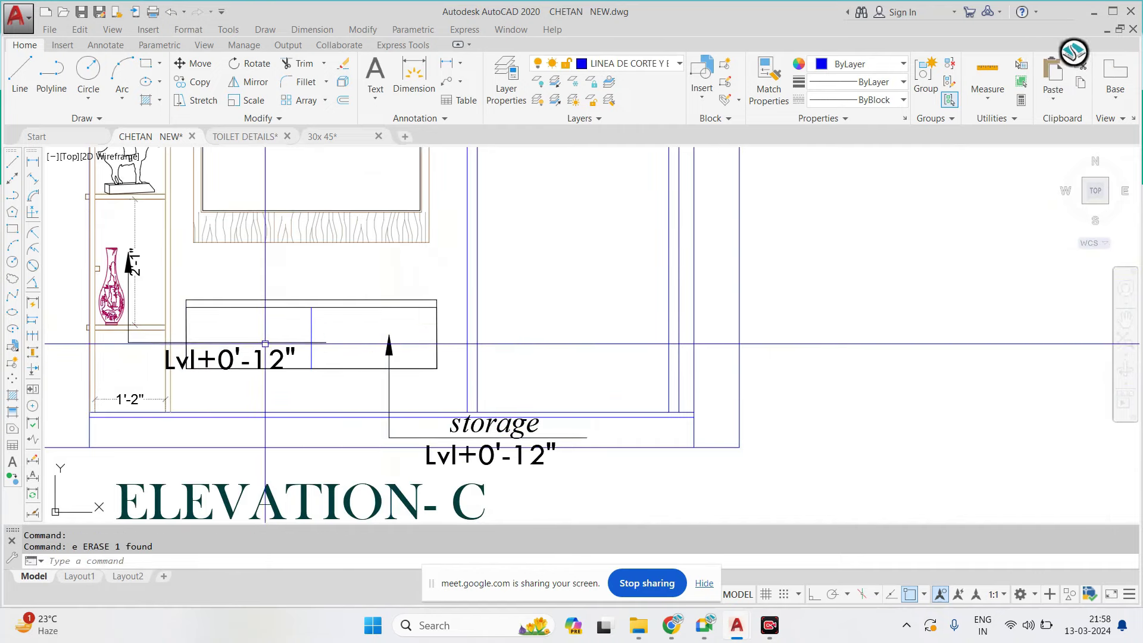
key(Escape)
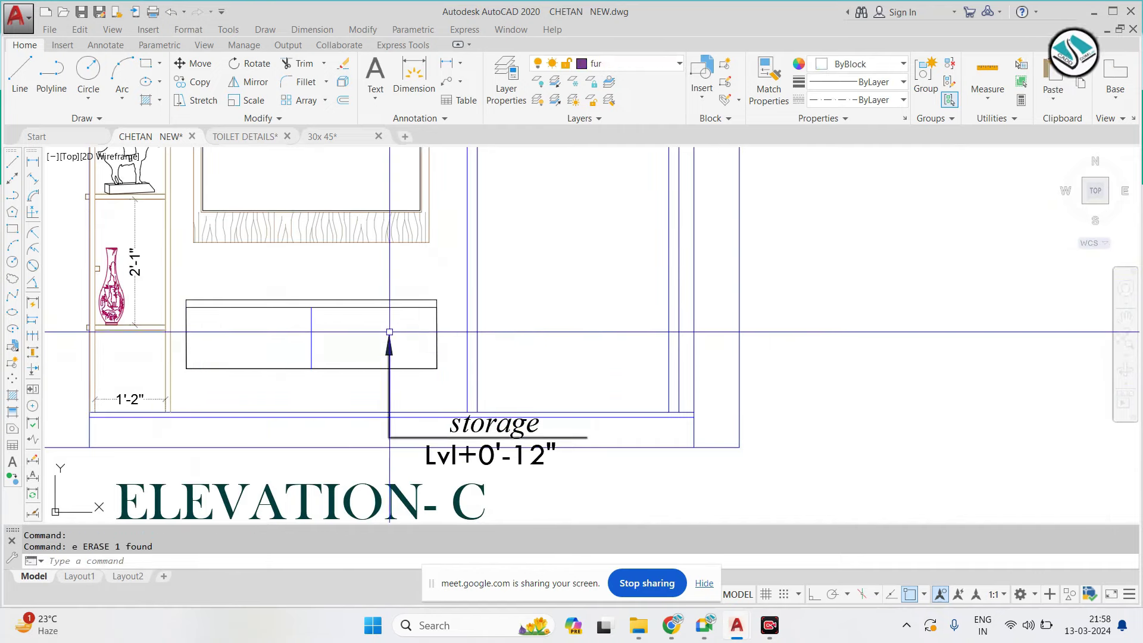
scroll(443, 333, down, 4)
scroll(524, 310, down, 2)
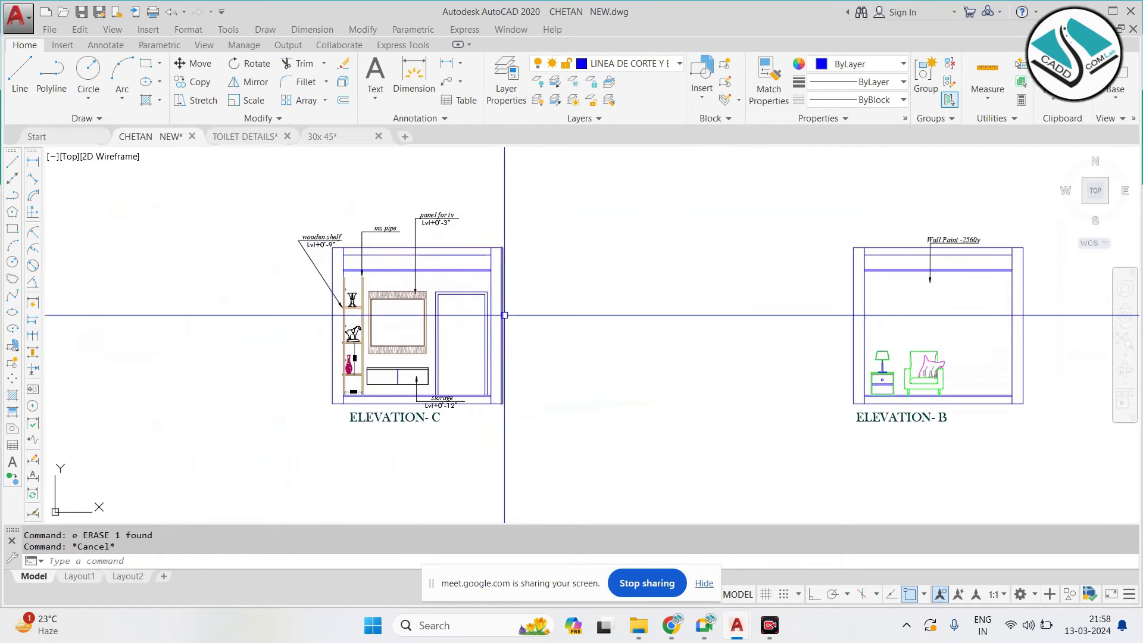
scroll(953, 224, up, 2)
Copy the 'Wall Paint -2560v' label and point its arrow at the wall beside the door
click(953, 224)
scroll(893, 250, up, 2)
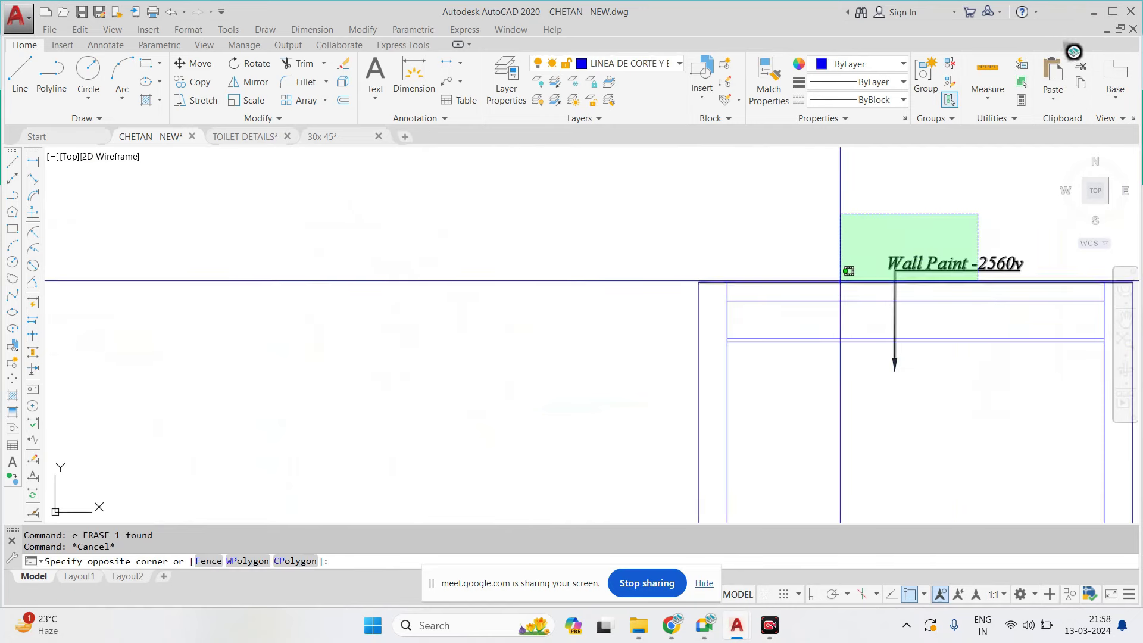
click(840, 272)
text(CO)
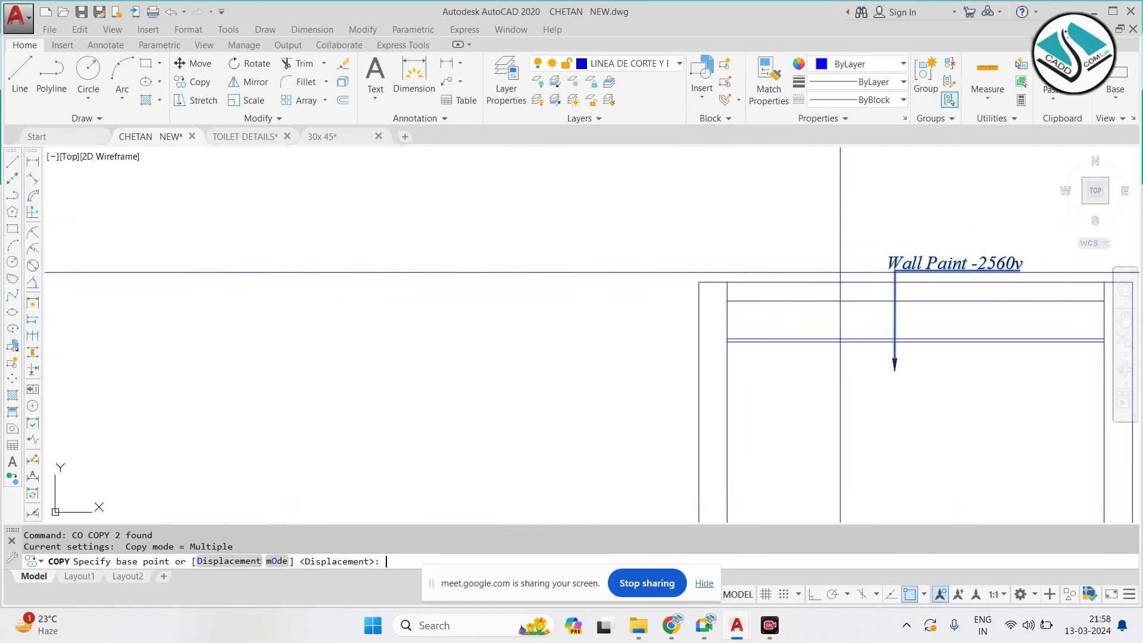
click(840, 272)
scroll(744, 339, down, 3)
scroll(726, 357, up, 3)
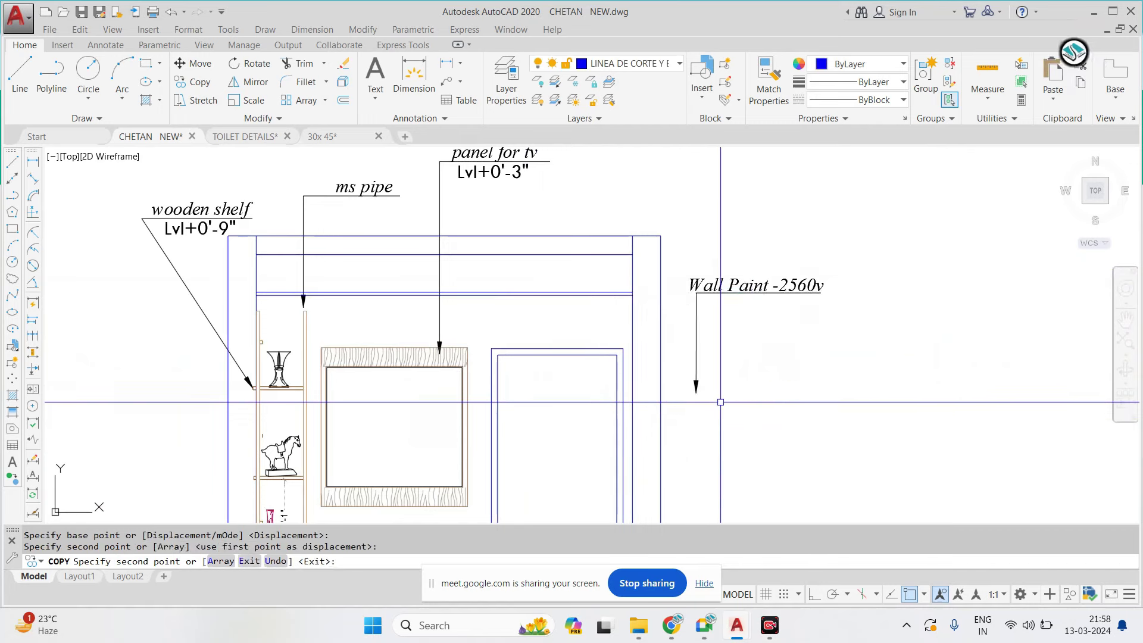
key(Escape)
click(695, 392)
click(538, 322)
key(Escape)
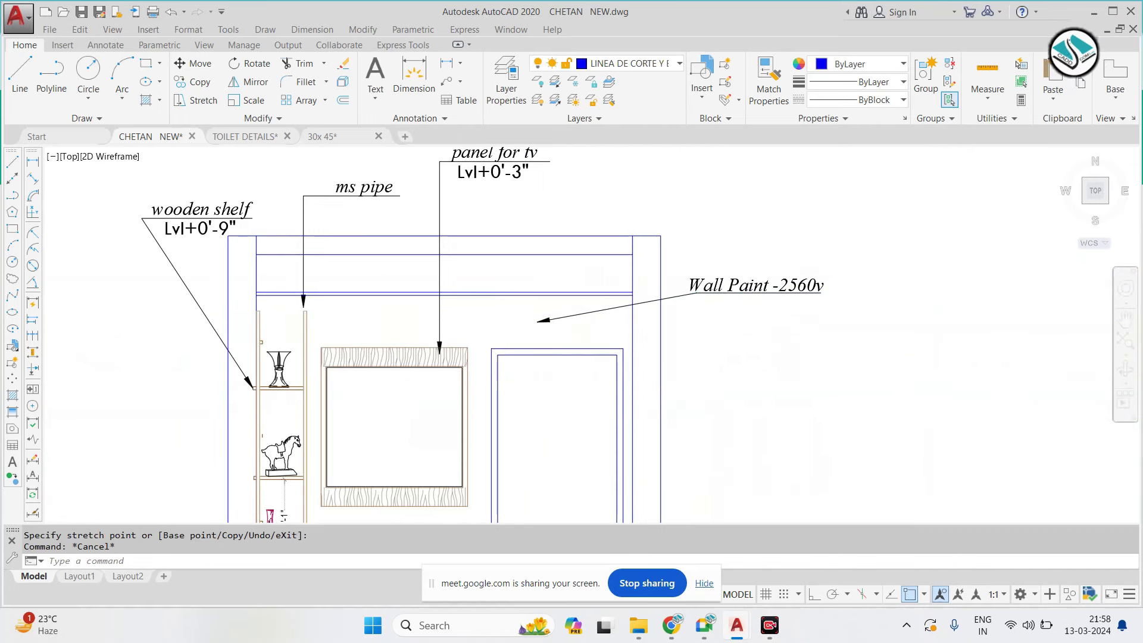
scroll(416, 292, down, 3)
scroll(453, 334, down, 2)
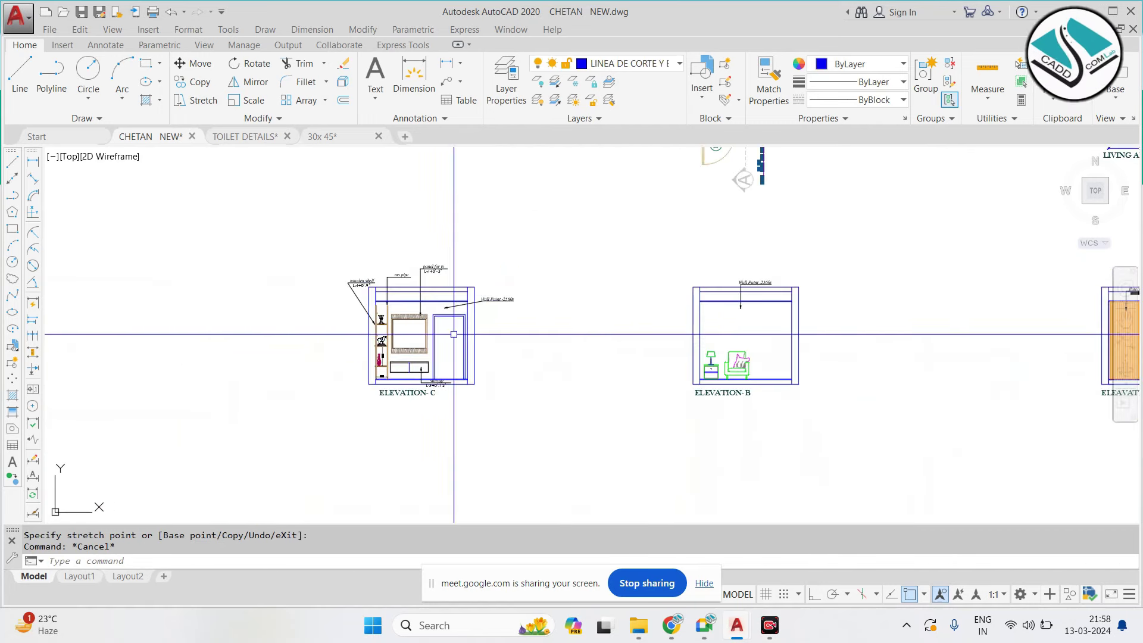
middle_drag(489, 306, 290, 305)
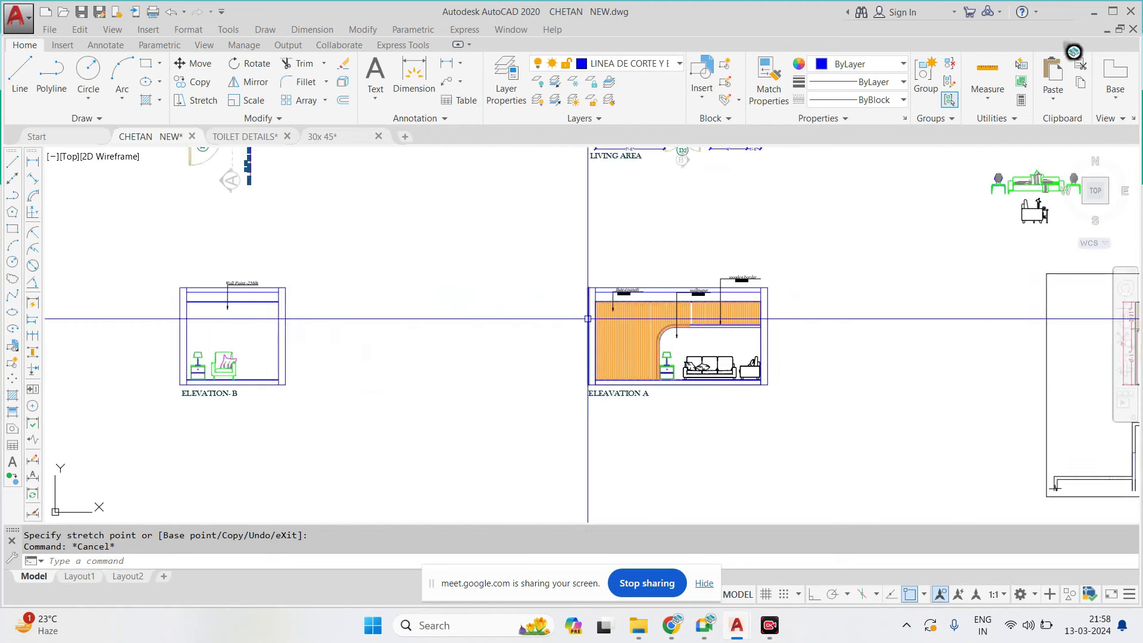
scroll(545, 303, up, 5)
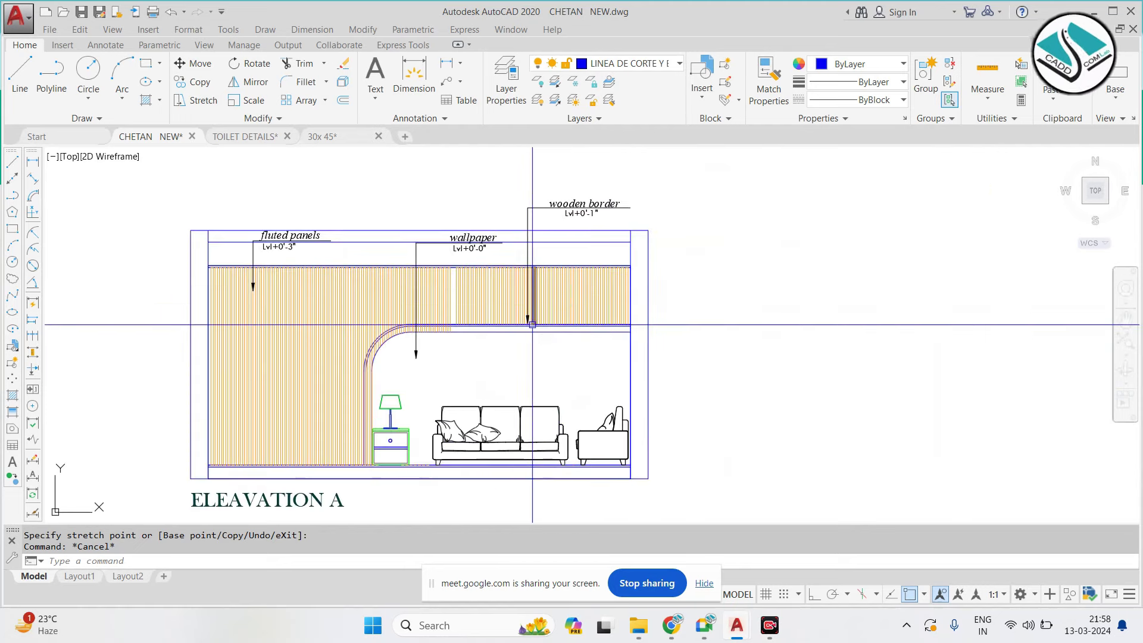
scroll(522, 342, down, 3)
scroll(378, 314, down, 2)
scroll(459, 313, up, 5)
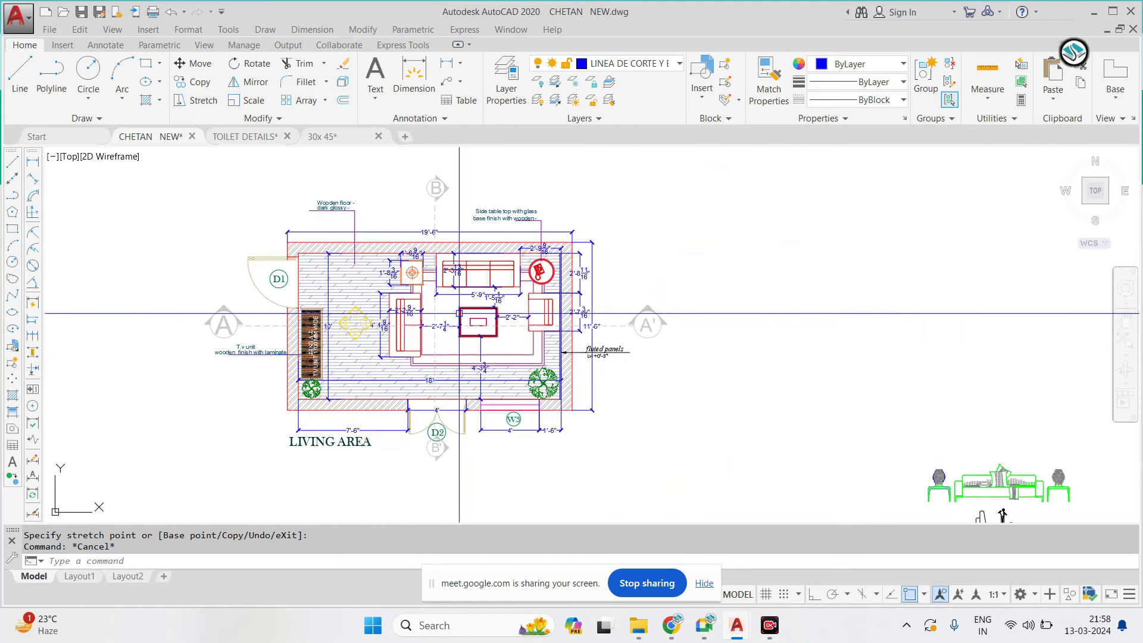
scroll(694, 388, down, 4)
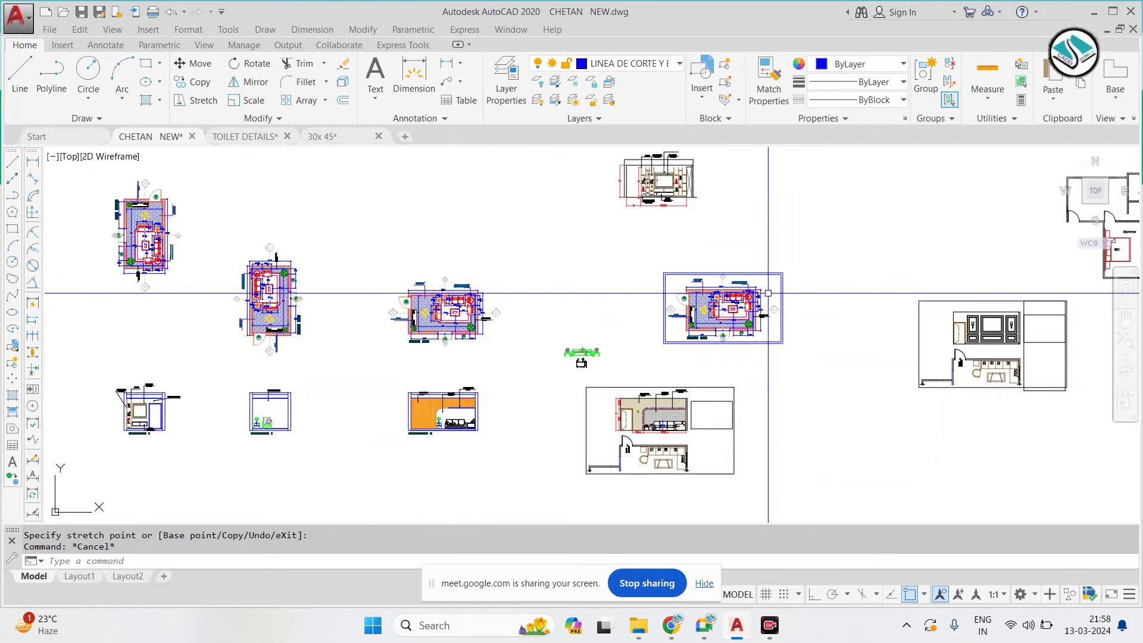
scroll(768, 304, up, 4)
scroll(671, 304, down, 2)
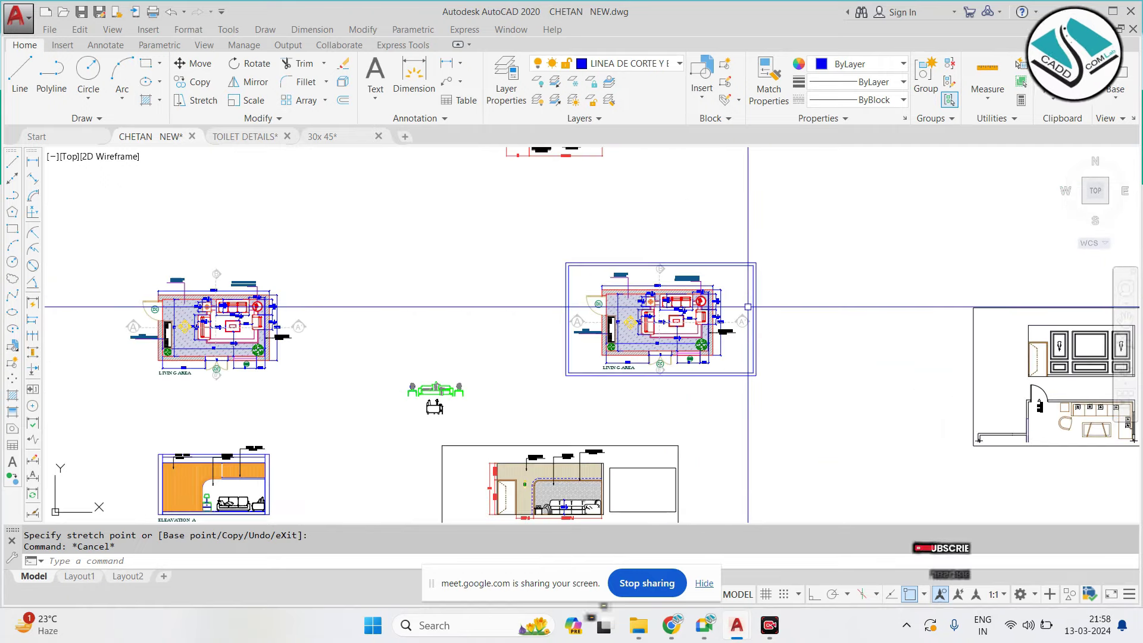
middle_drag(691, 293, 674, 141)
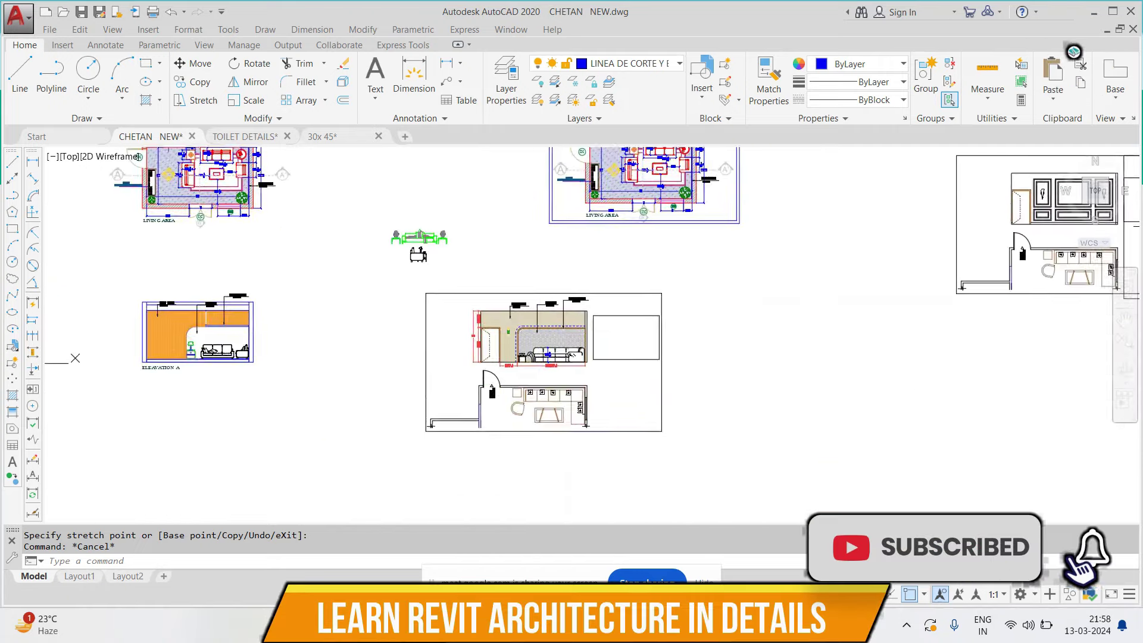
scroll(553, 345, up, 5)
scroll(660, 281, down, 5)
middle_drag(1041, 147, 779, 191)
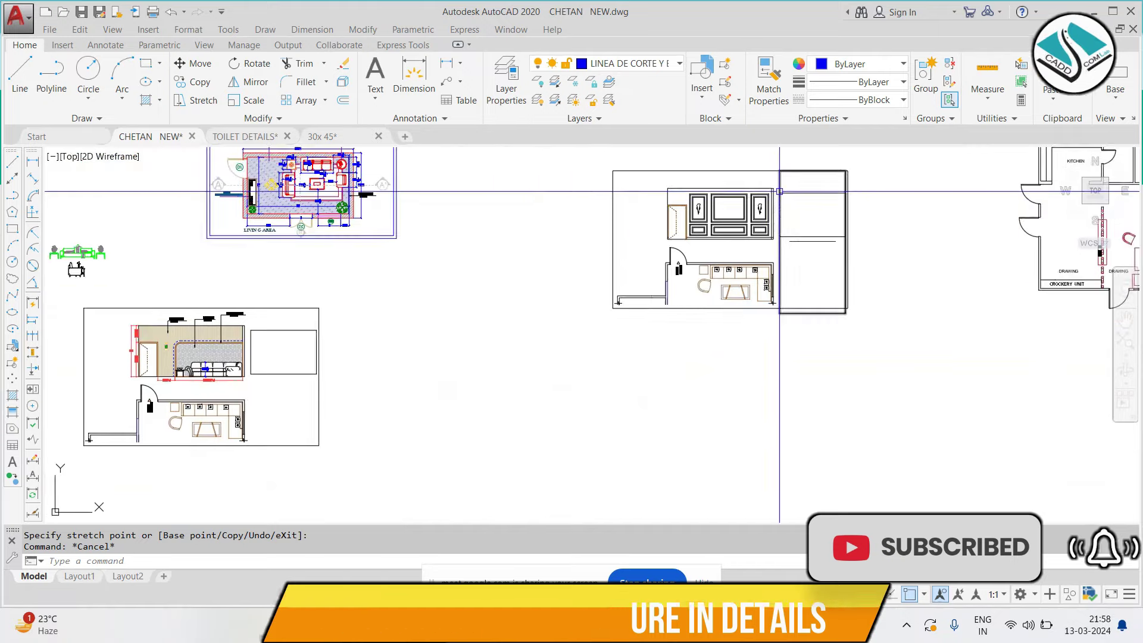
scroll(779, 191, up, 7)
scroll(528, 274, down, 2)
scroll(528, 276, down, 2)
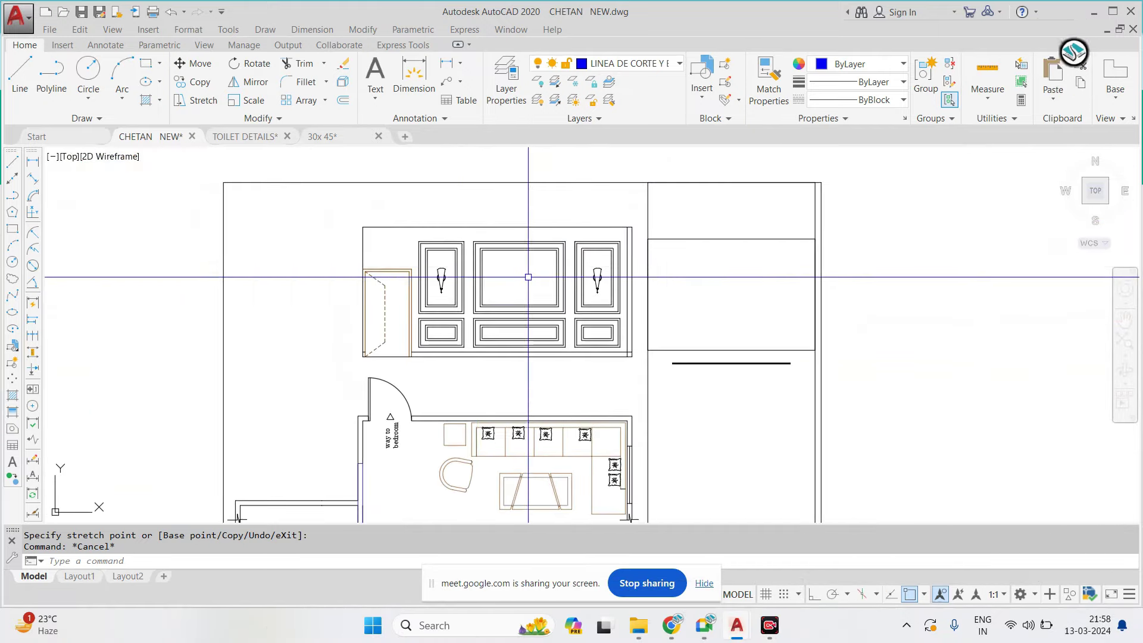
scroll(490, 277, up, 4)
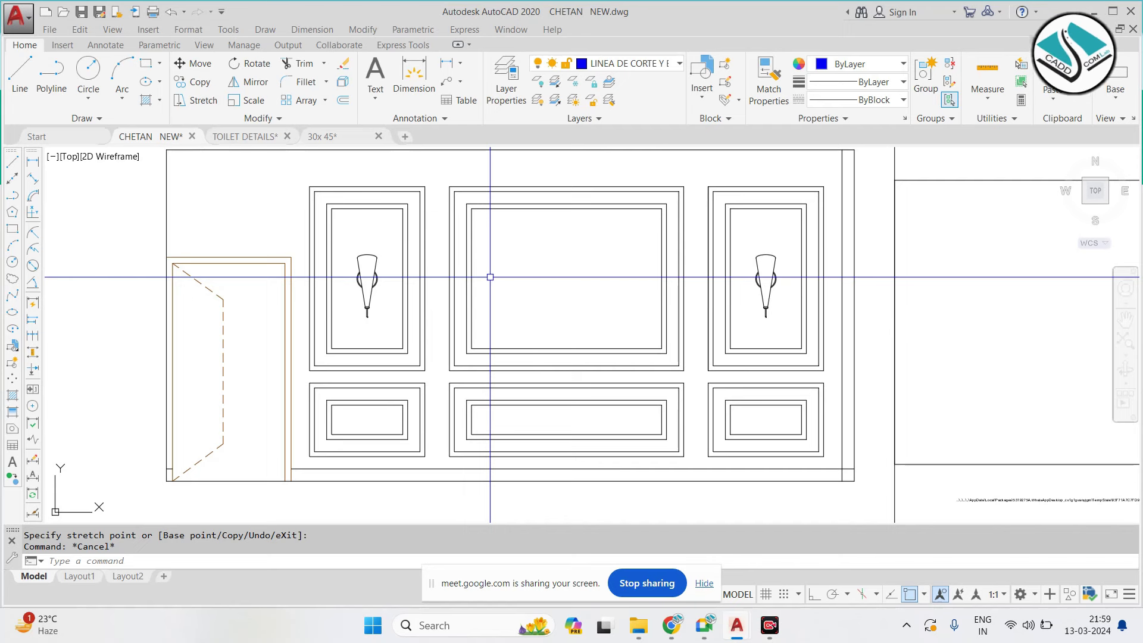
scroll(489, 278, down, 2)
scroll(489, 277, down, 5)
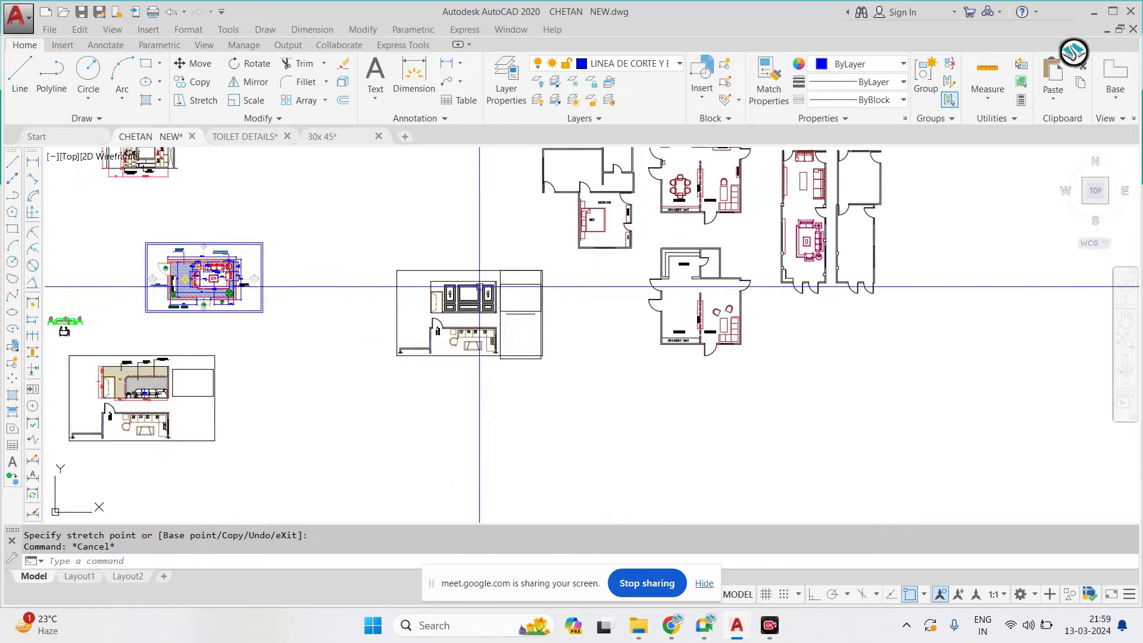
middle_drag(503, 264, 604, 290)
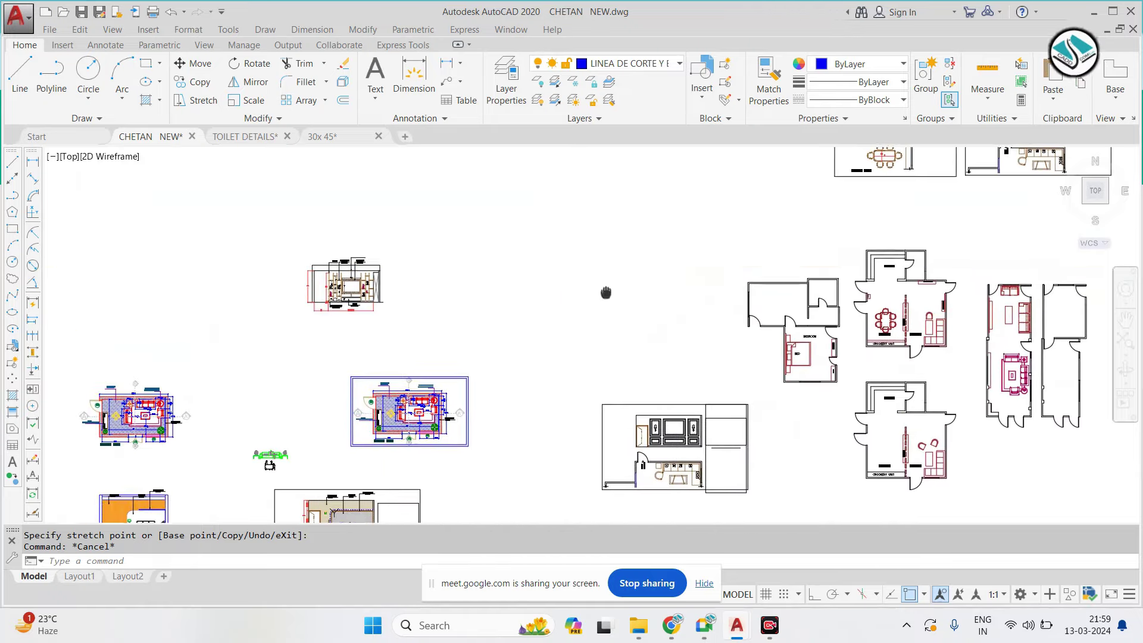
scroll(605, 290, down, 3)
scroll(582, 243, up, 5)
scroll(583, 243, up, 3)
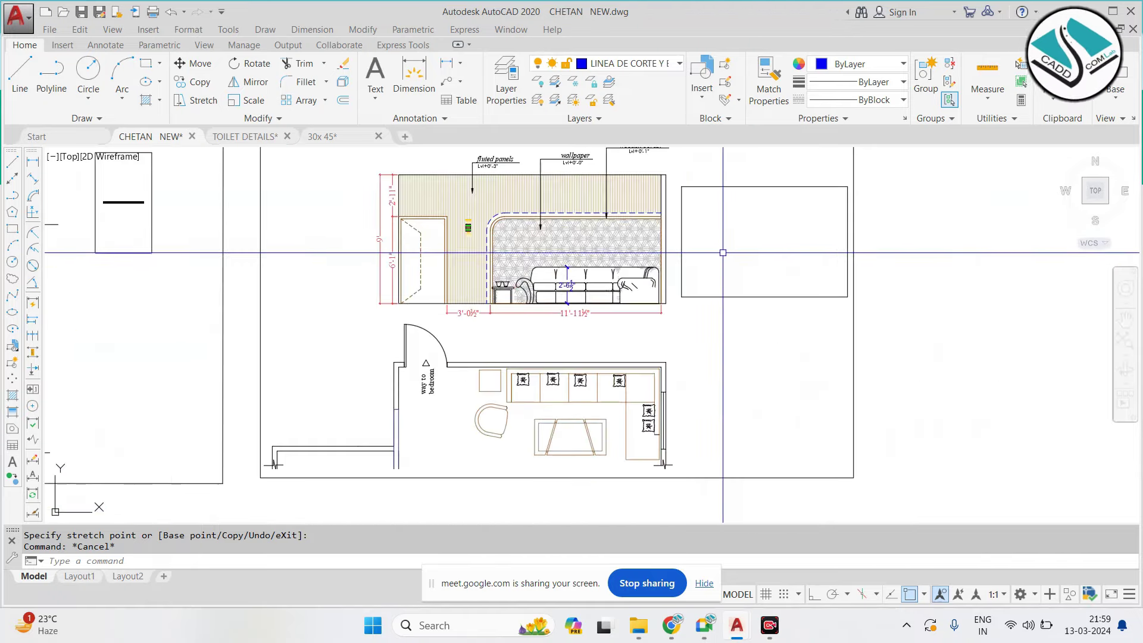
scroll(722, 249, down, 5)
middle_drag(541, 272, 232, 272)
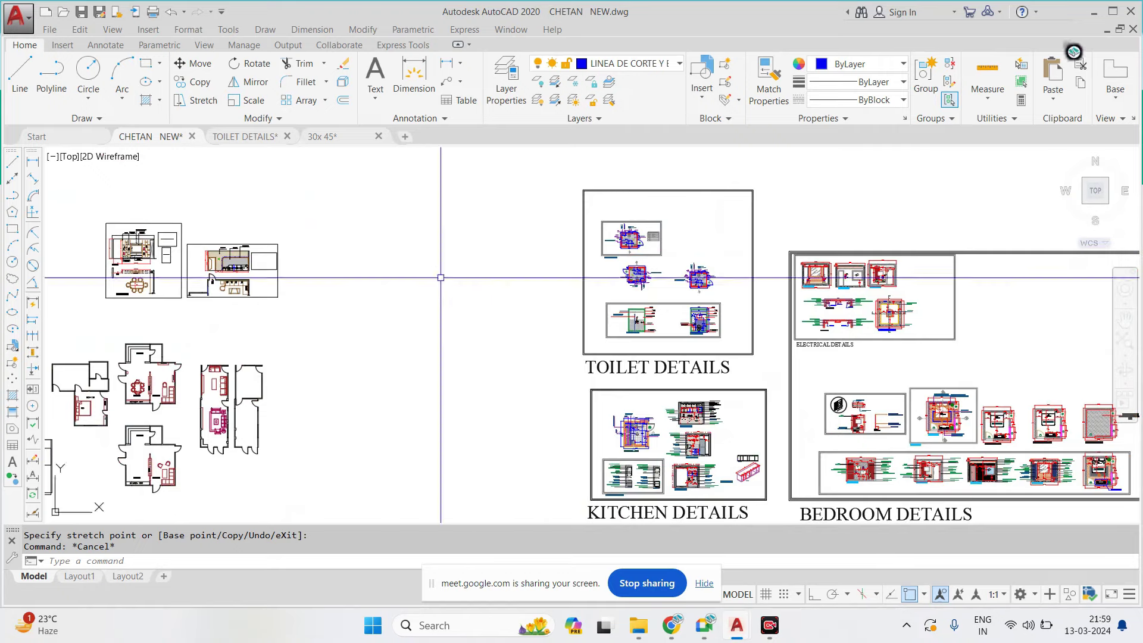
scroll(441, 277, down, 3)
scroll(377, 350, up, 3)
scroll(437, 324, up, 3)
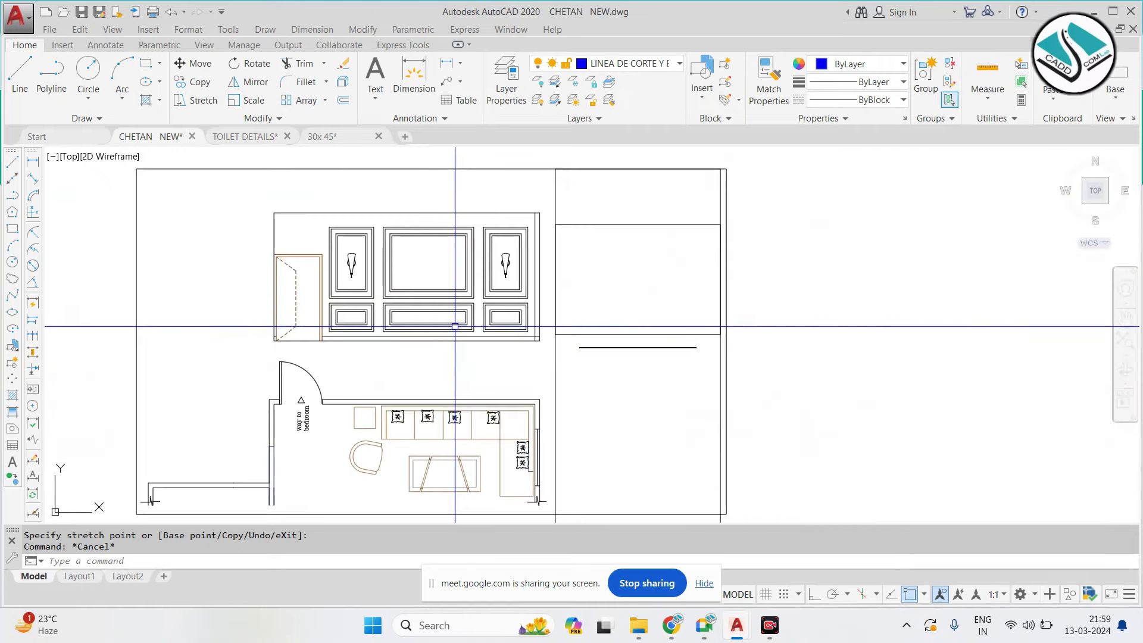
scroll(465, 324, down, 2)
scroll(466, 324, down, 2)
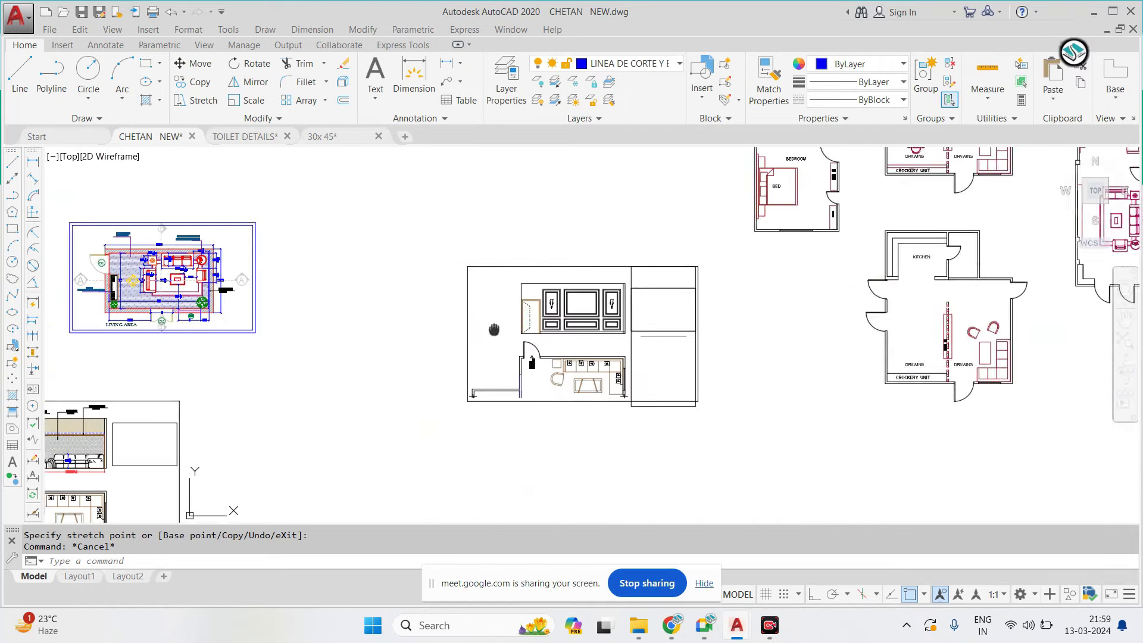
scroll(465, 324, up, 1)
scroll(245, 260, up, 4)
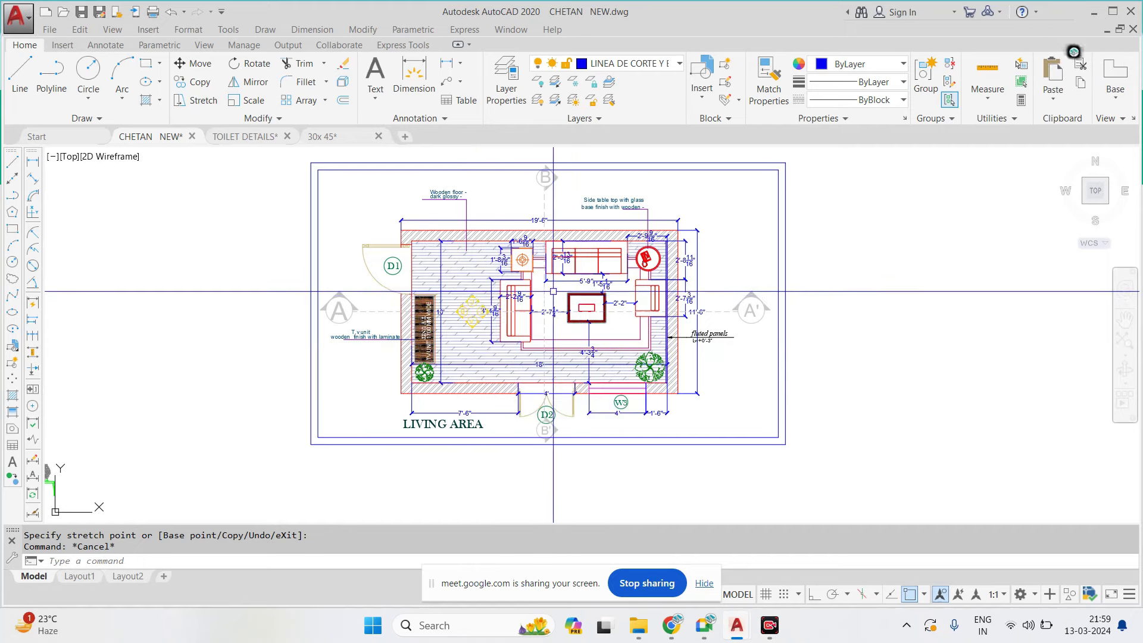
scroll(551, 293, down, 8)
scroll(462, 306, up, 4)
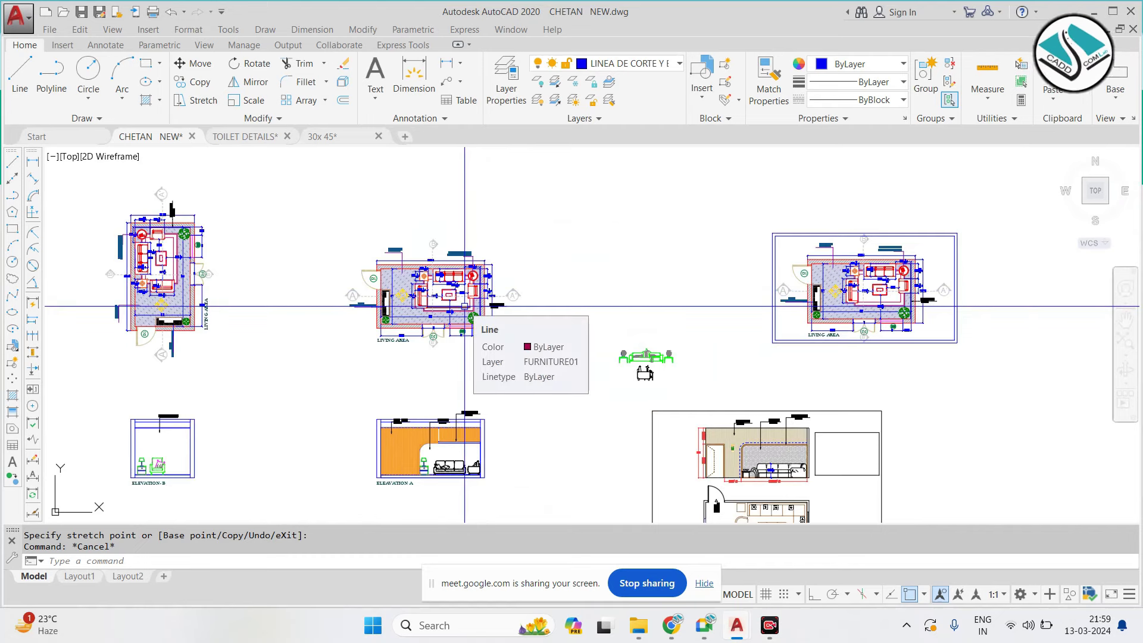
scroll(433, 444, up, 7)
scroll(454, 435, down, 1)
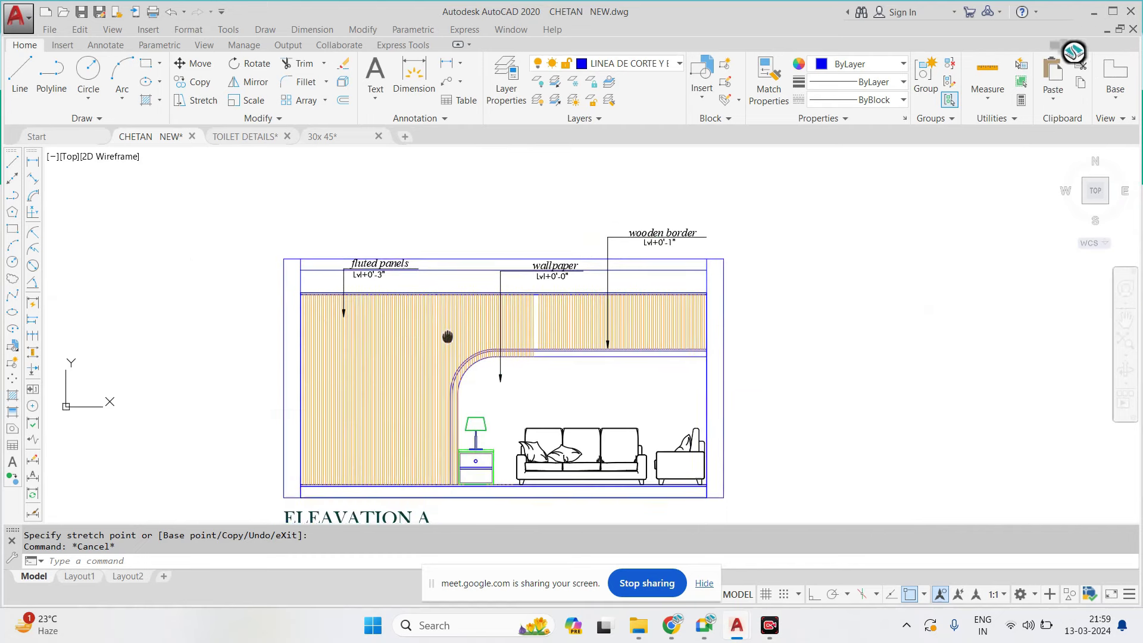
scroll(515, 359, down, 6)
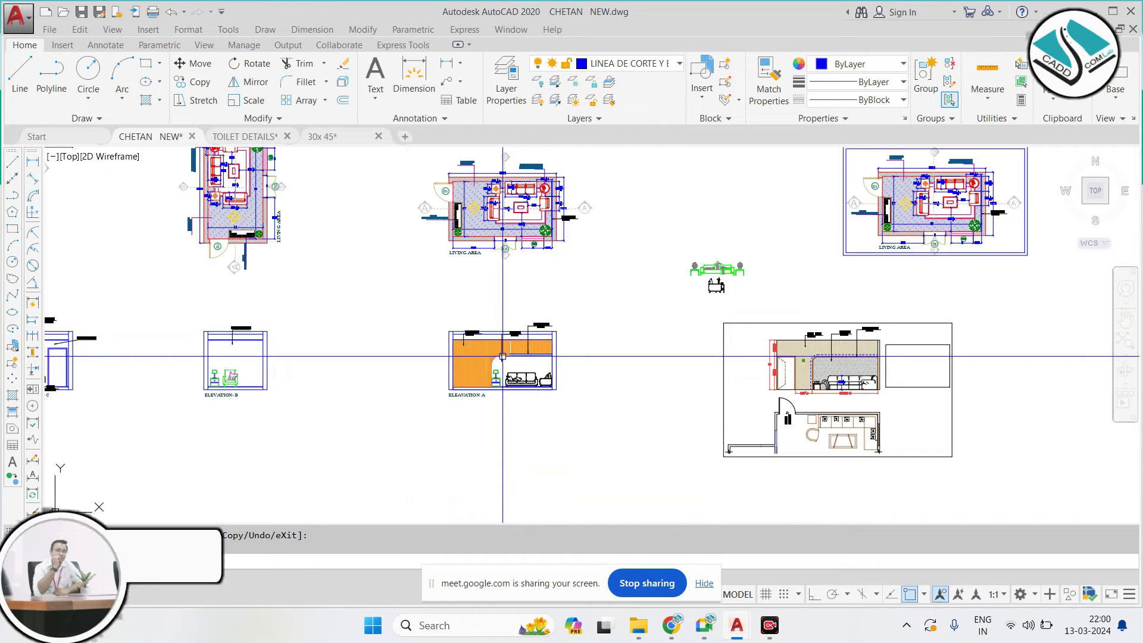
mouse_move(683, 353)
middle_down()
mouse_move(456, 356)
mouse_move(450, 387)
middle_up()
scroll(616, 238, up, 5)
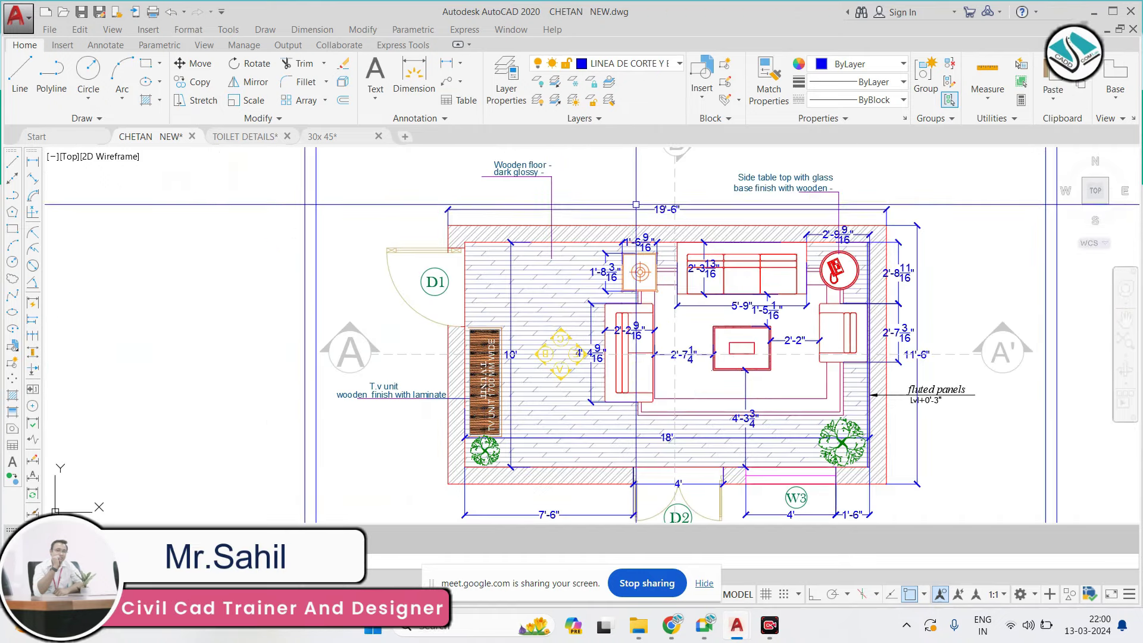
scroll(632, 213, down, 2)
scroll(381, 321, down, 4)
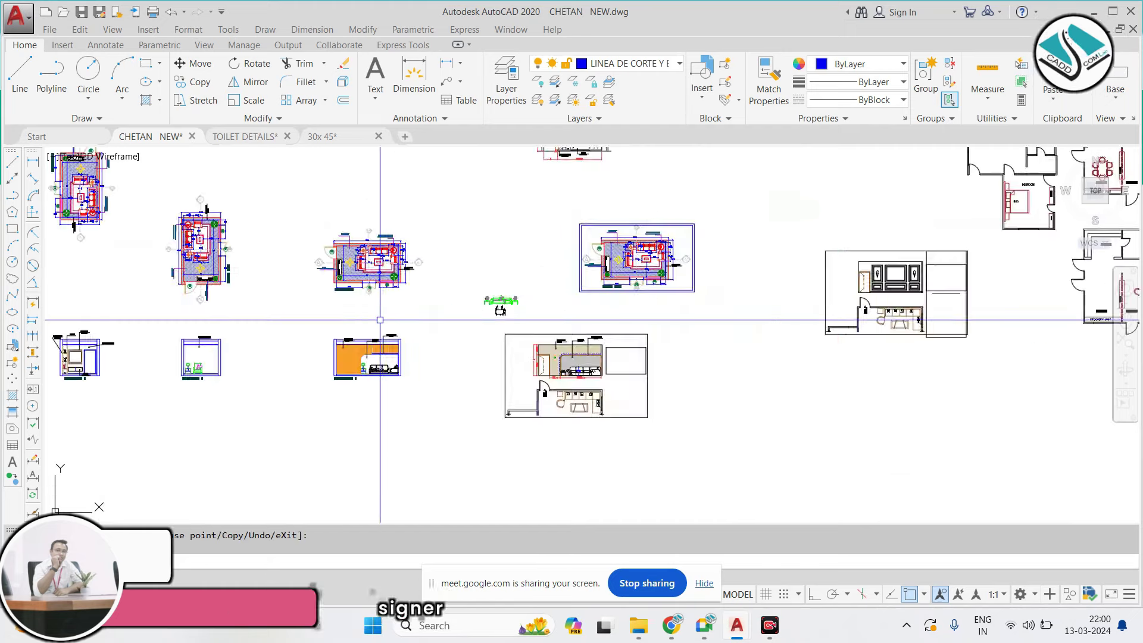
scroll(374, 360, up, 6)
scroll(374, 359, up, 4)
scroll(444, 317, down, 2)
scroll(417, 357, up, 3)
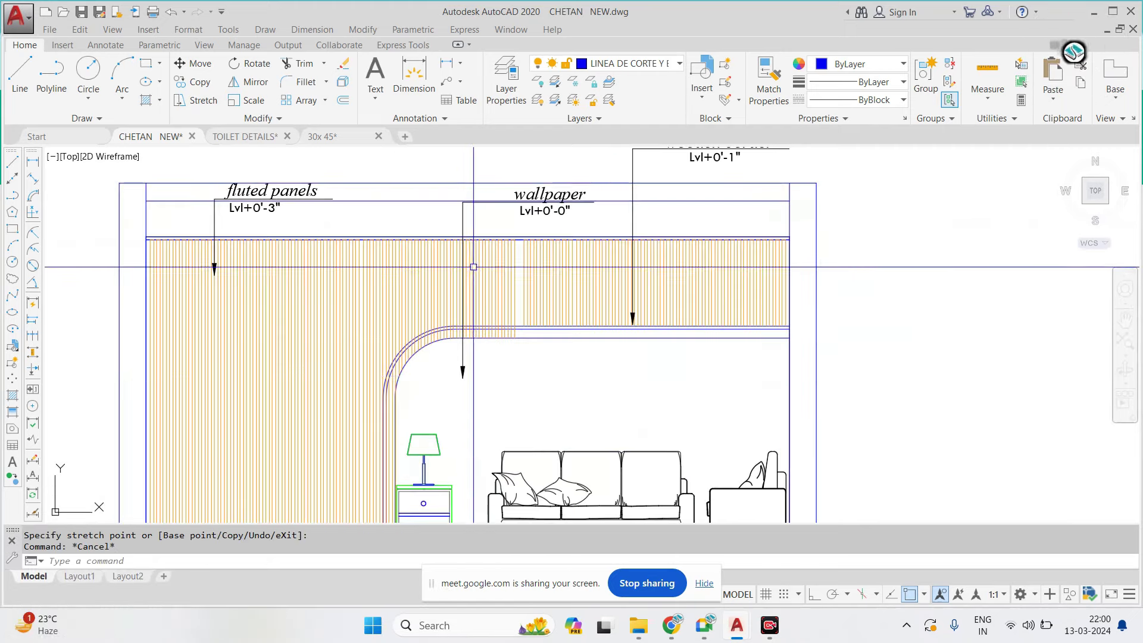
scroll(497, 312, down, 1)
scroll(369, 276, down, 1)
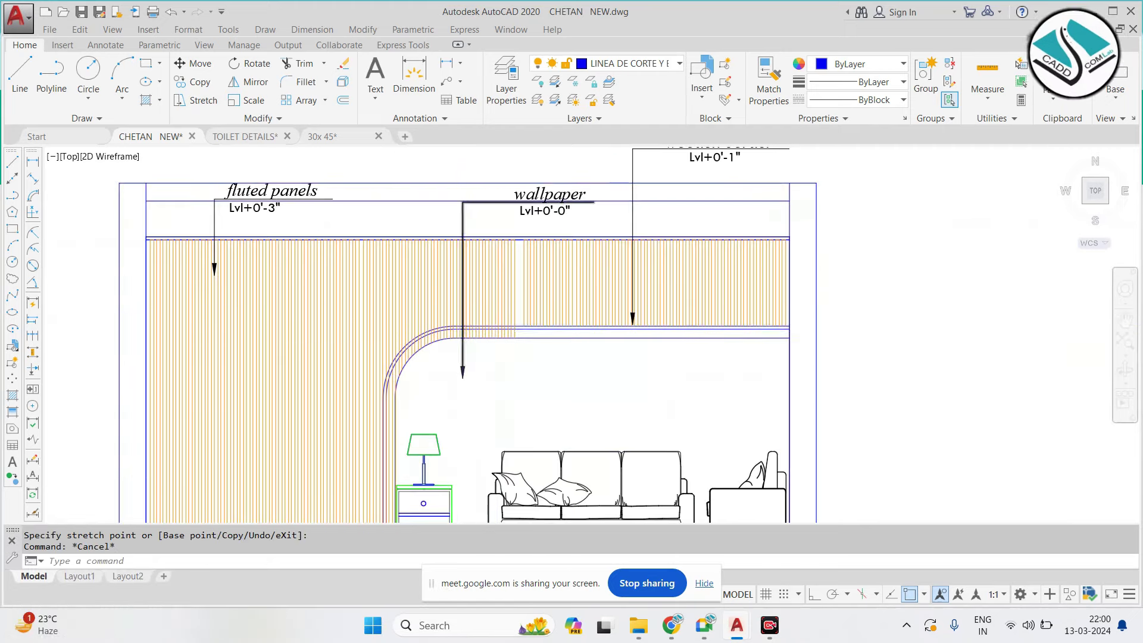
scroll(467, 173, down, 10)
scroll(838, 220, down, 2)
scroll(744, 268, down, 2)
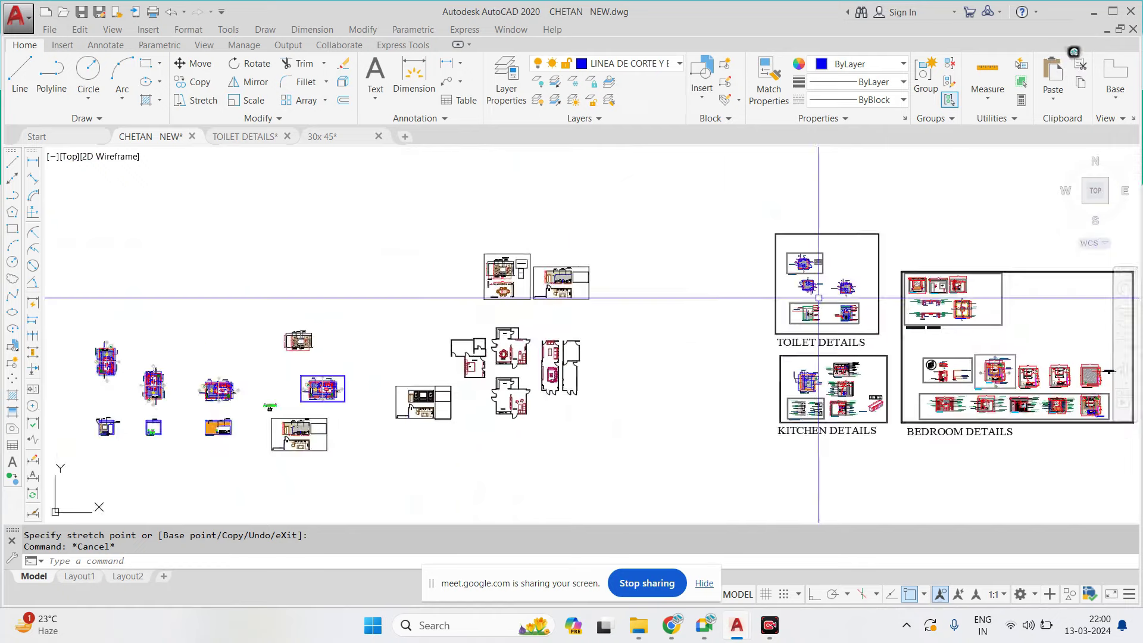
scroll(625, 327, down, 2)
scroll(528, 378, down, 1)
scroll(528, 377, up, 2)
scroll(528, 380, up, 2)
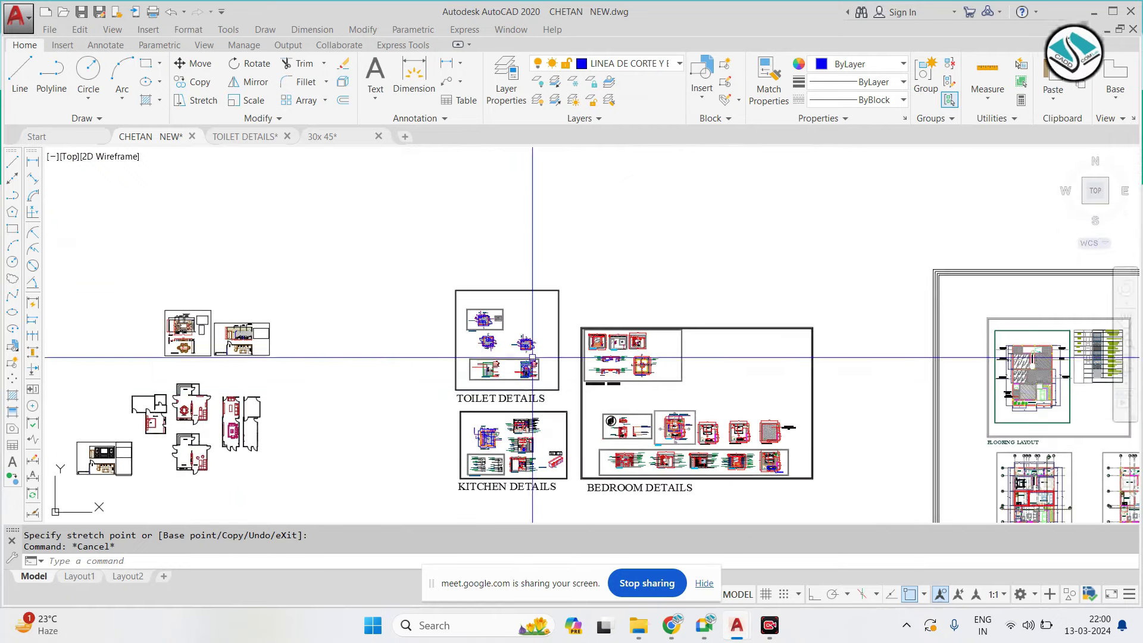
middle_drag(373, 351, 637, 286)
scroll(324, 294, up, 3)
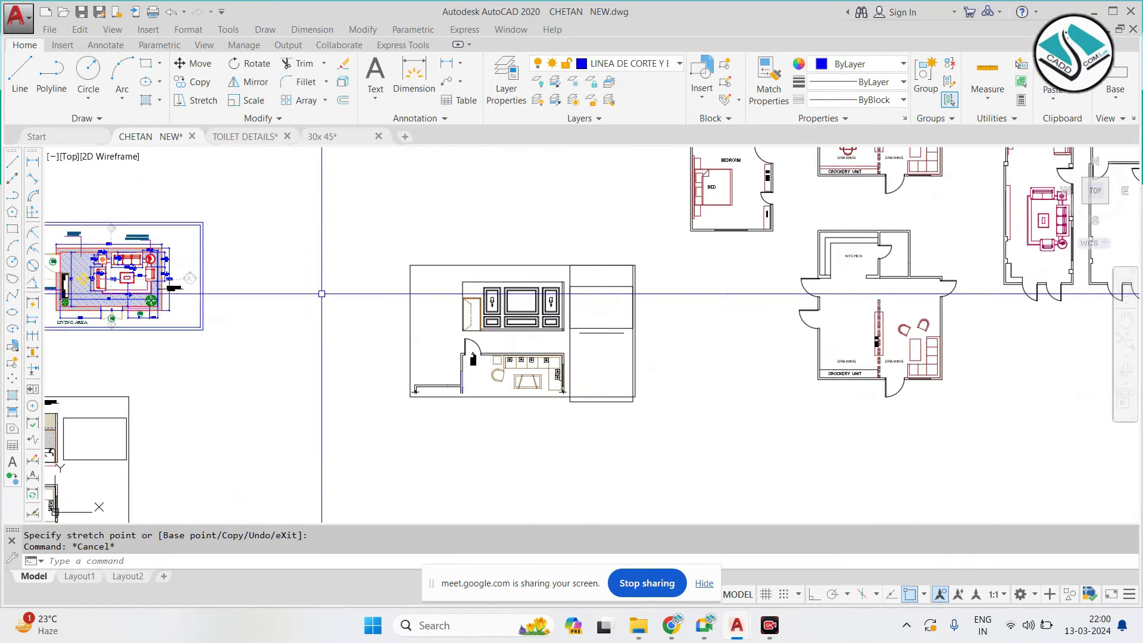
middle_drag(324, 293, 467, 275)
scroll(404, 266, up, 2)
scroll(404, 265, down, 3)
scroll(543, 266, up, 2)
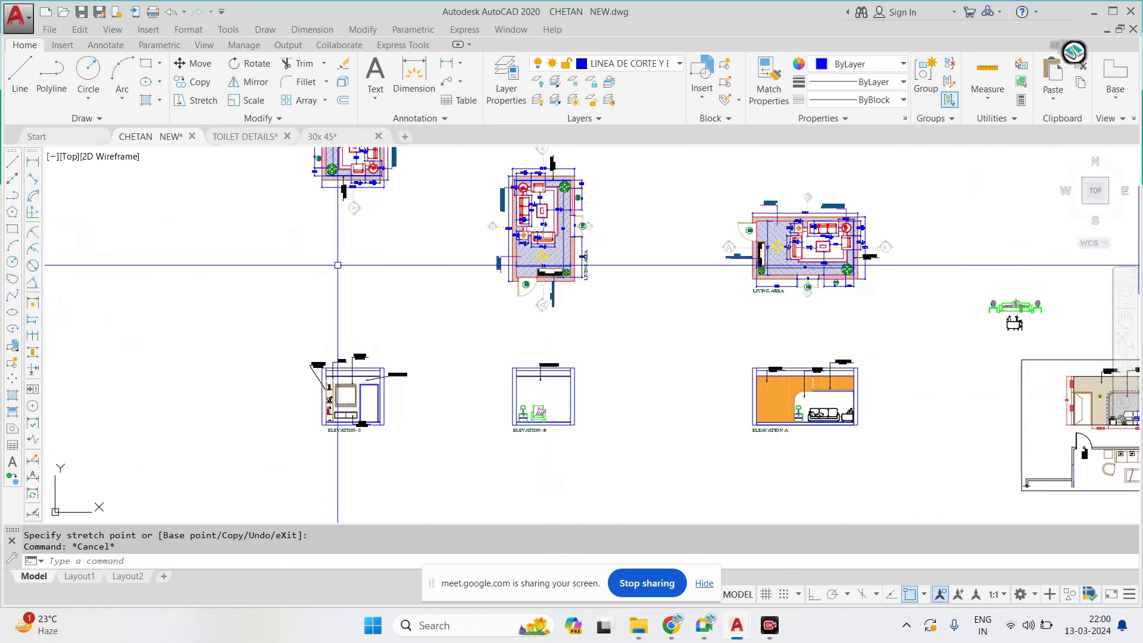
middle_drag(333, 261, 178, 262)
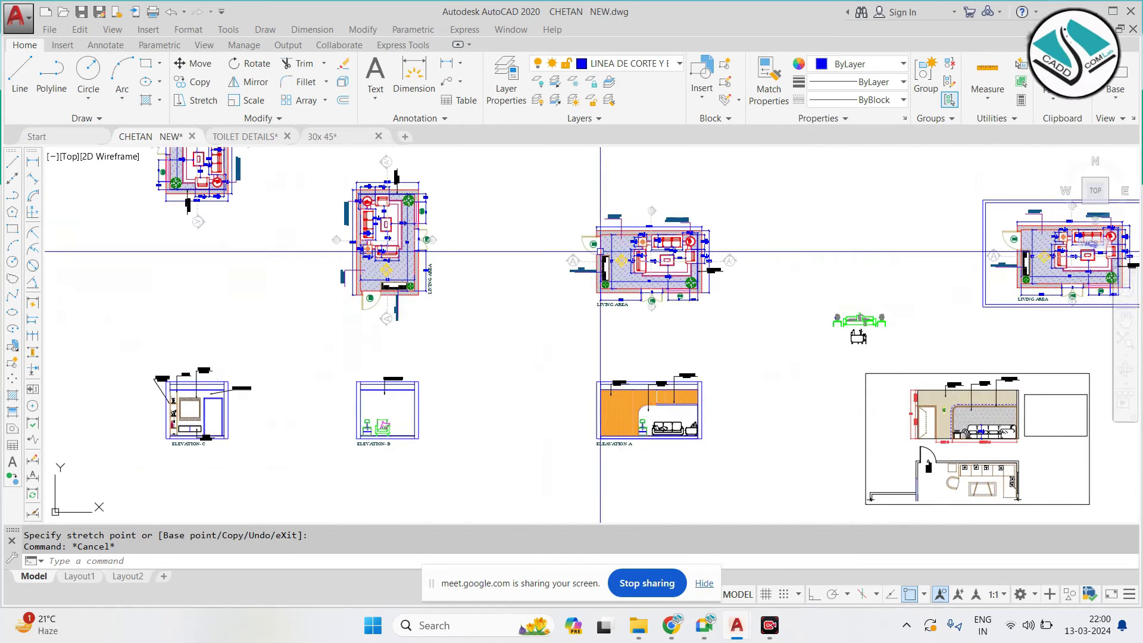
scroll(658, 270, up, 2)
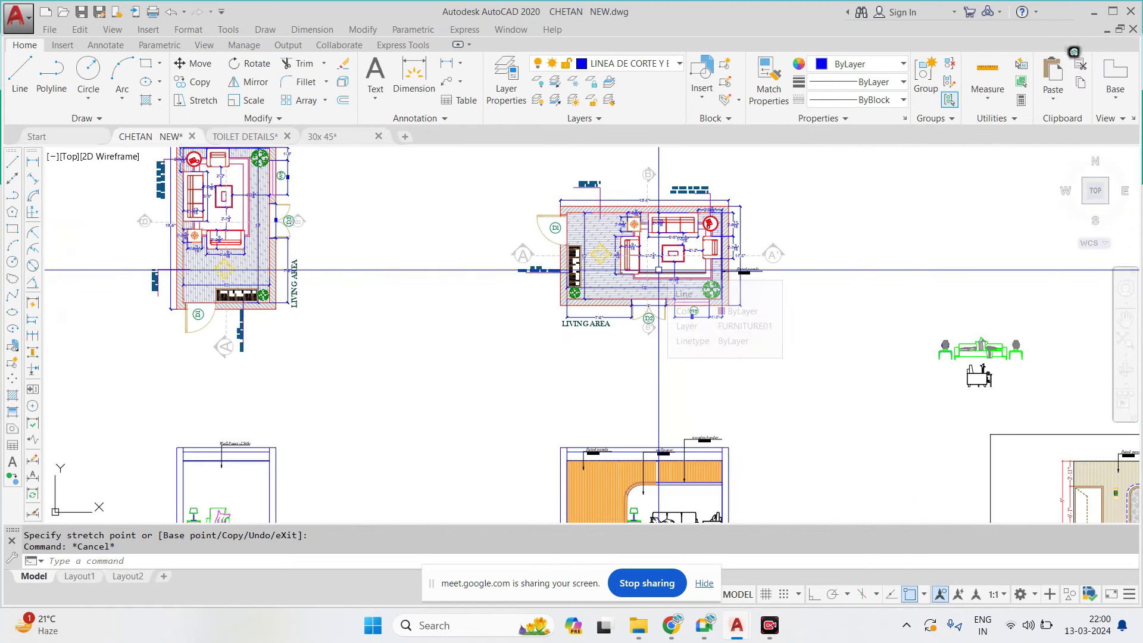